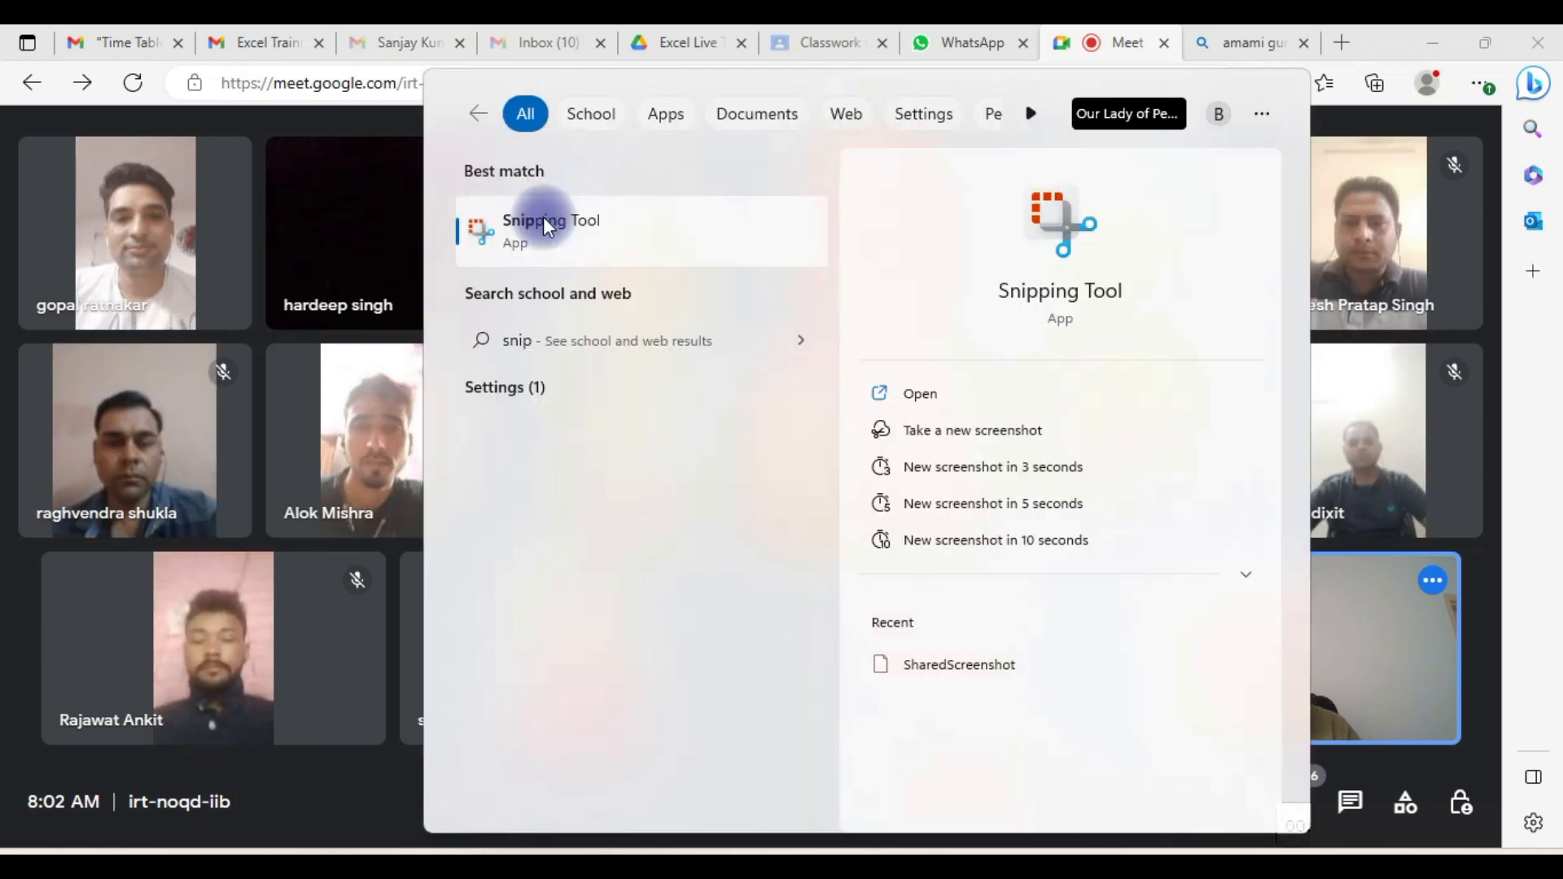
# - Capture a rectangular screenshot of the meeting's participant grid with Snipping Tool
pyautogui.click(543, 216)
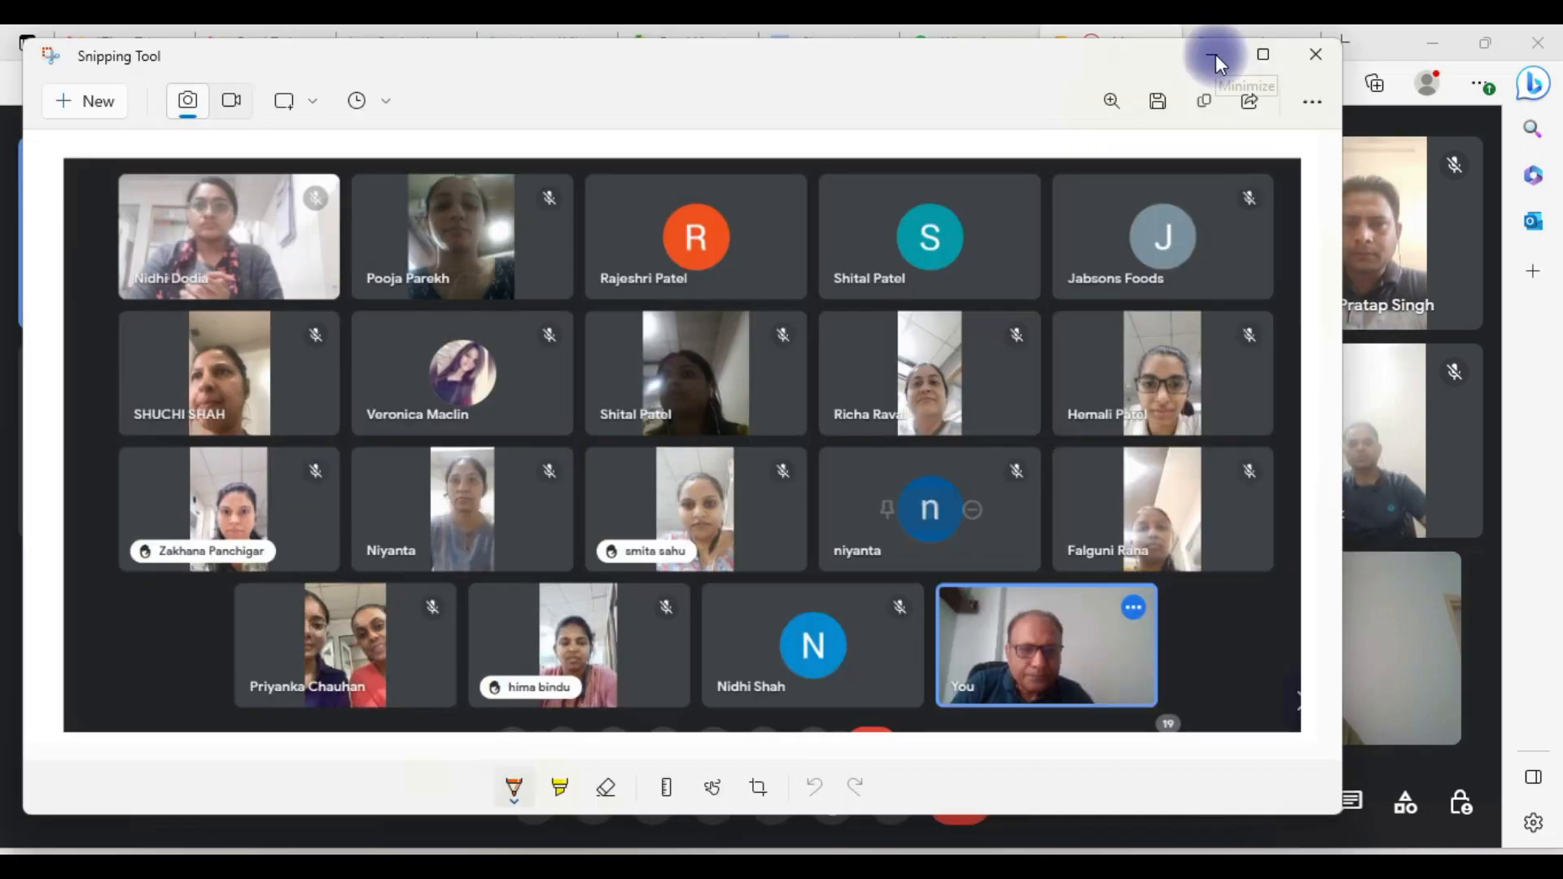
pyautogui.click(95, 103)
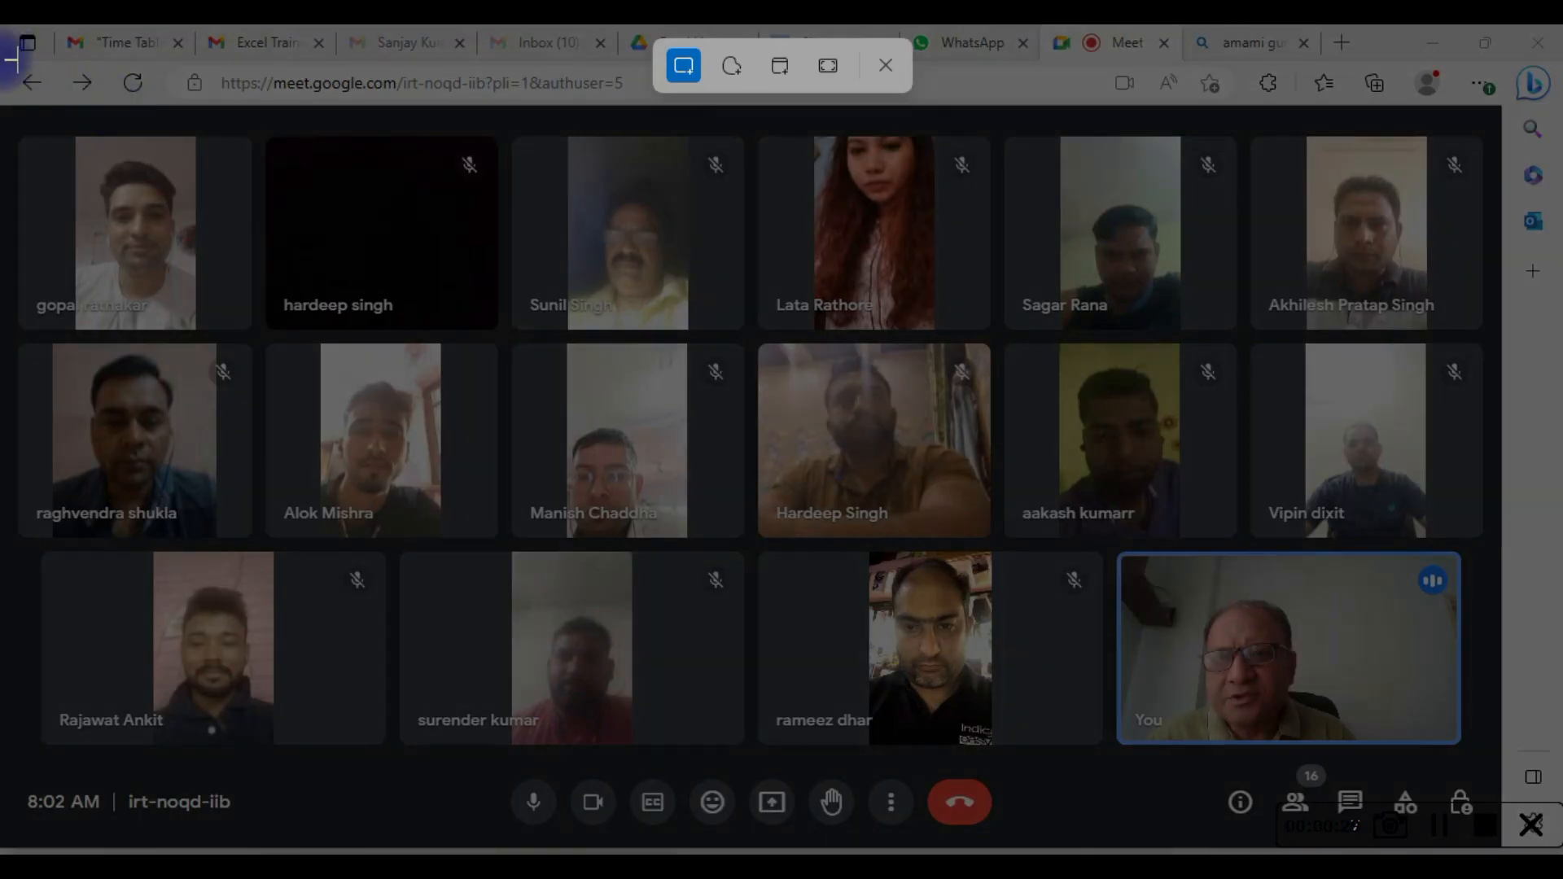
pyautogui.moveTo(4, 99); pyautogui.dragTo(1479, 752)
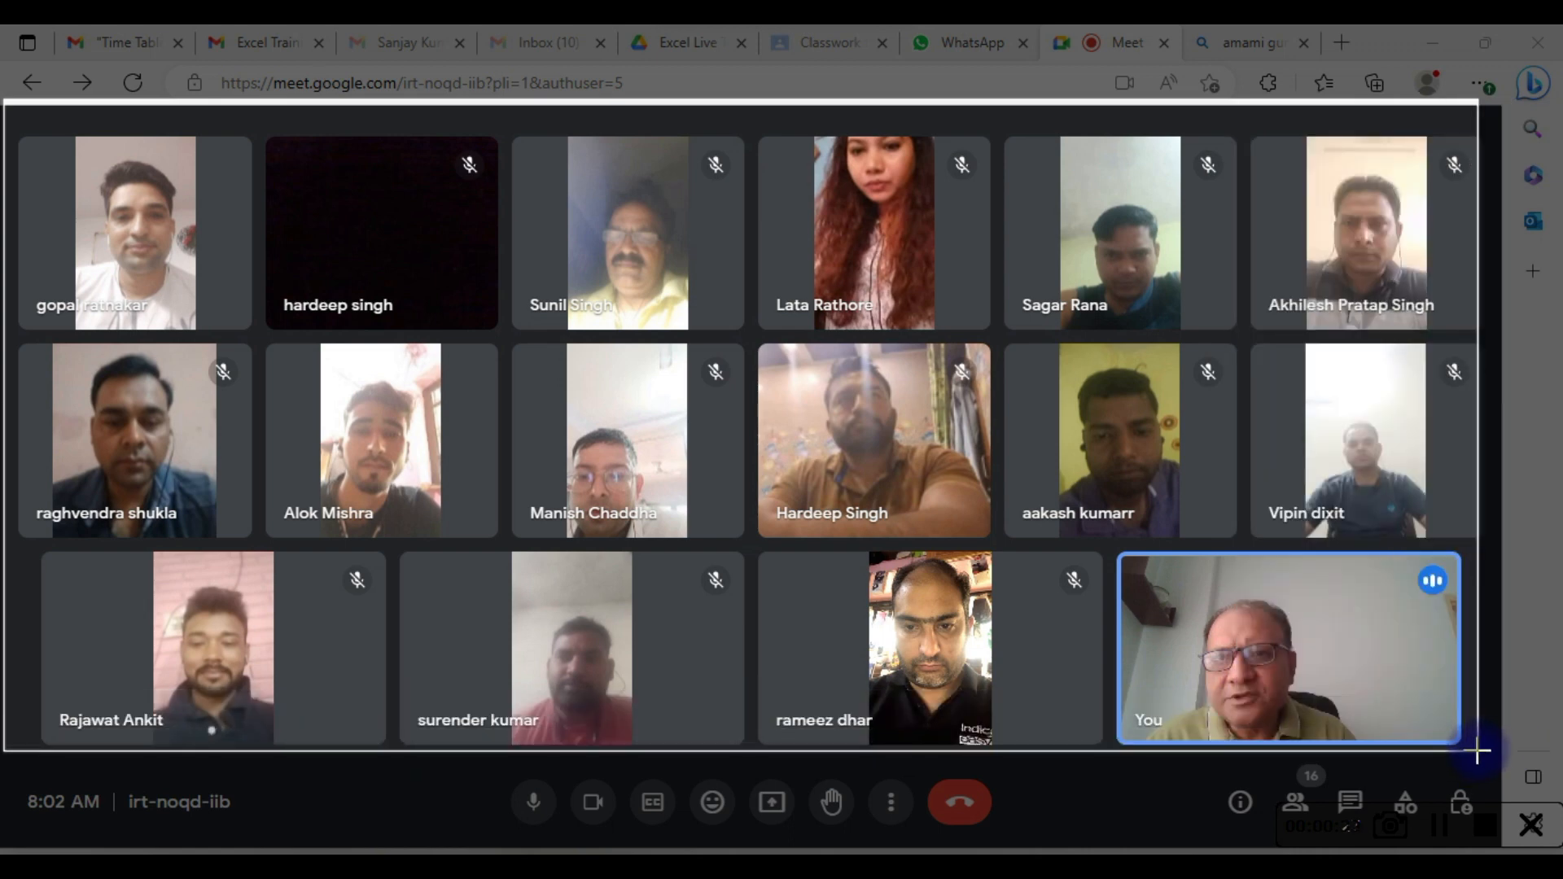
pyautogui.moveTo(1477, 750); pyautogui.dragTo(1475, 750)
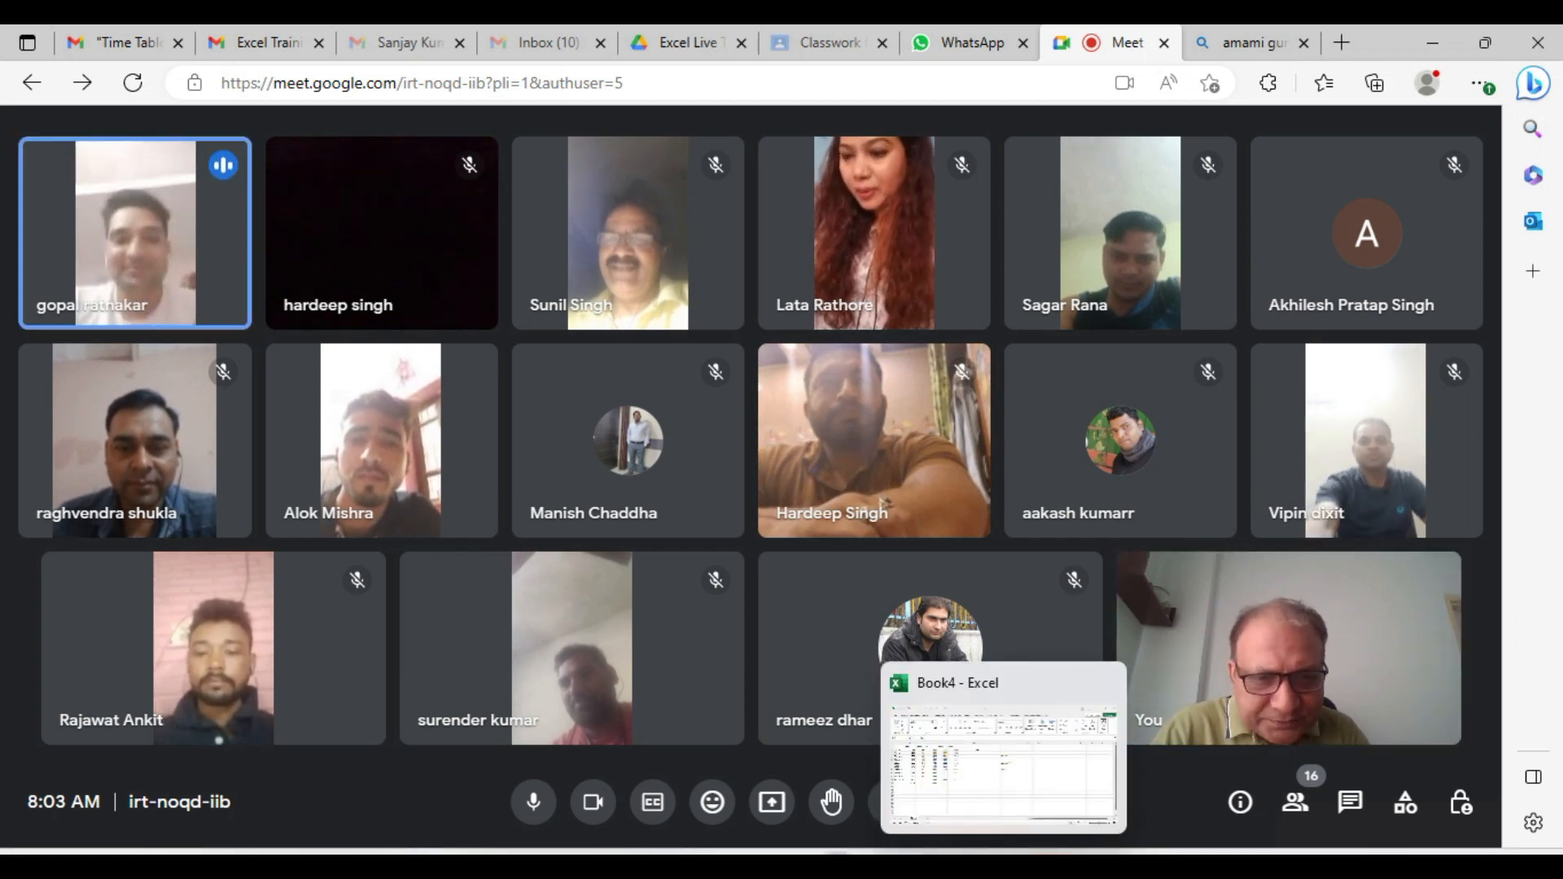
# - Open the Adv Excel Session-1 spreadsheet navigation workbook from the Students Excel Wk-1 folder, then minimize it
pyautogui.moveTo(794, 871)
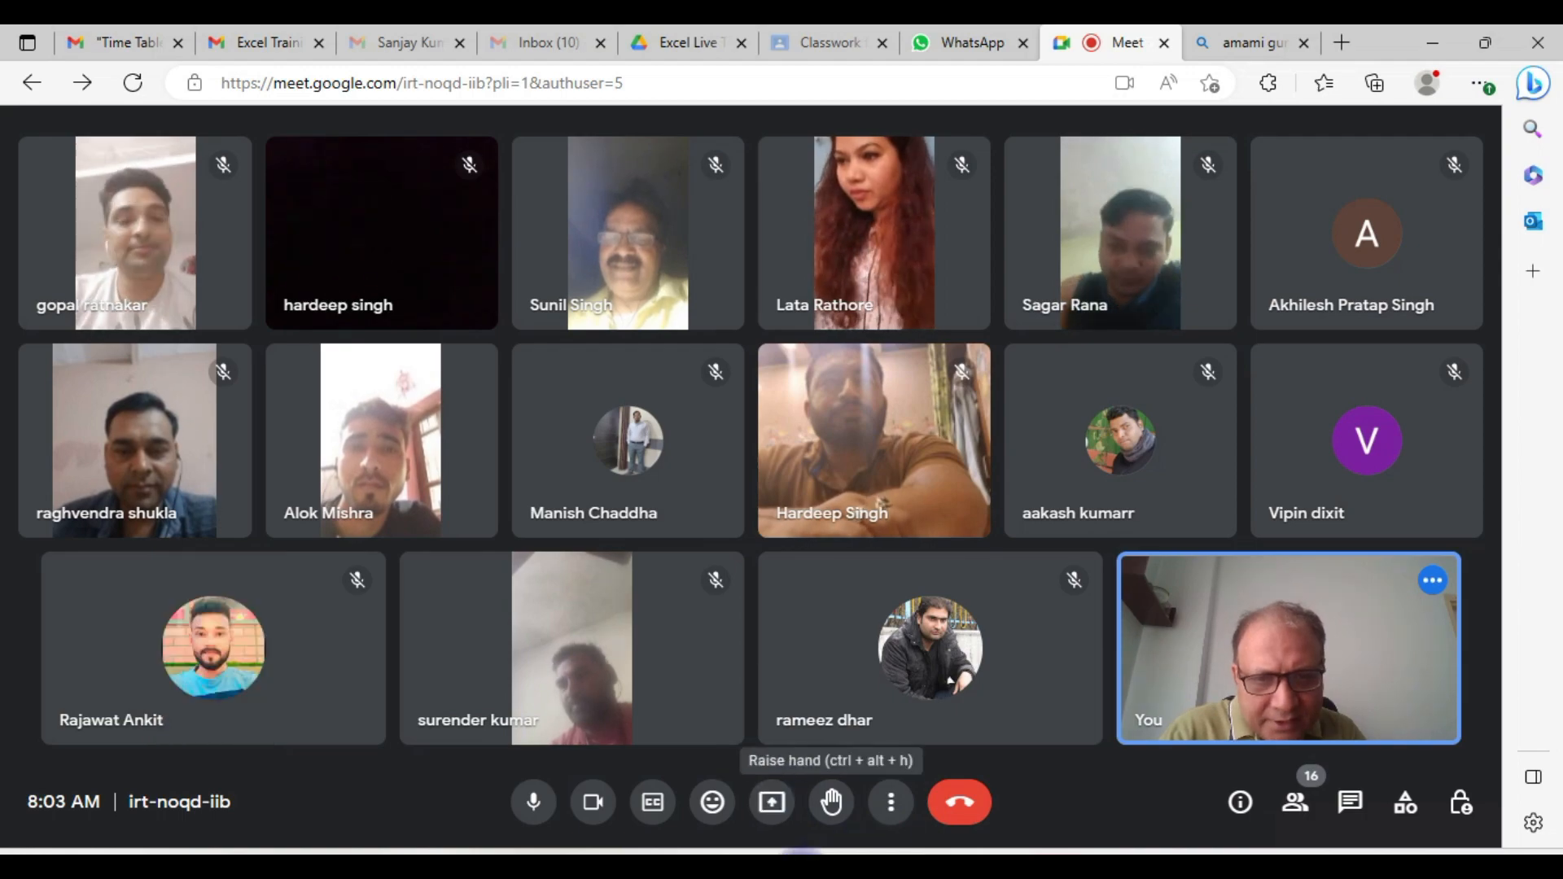
pyautogui.click(802, 875)
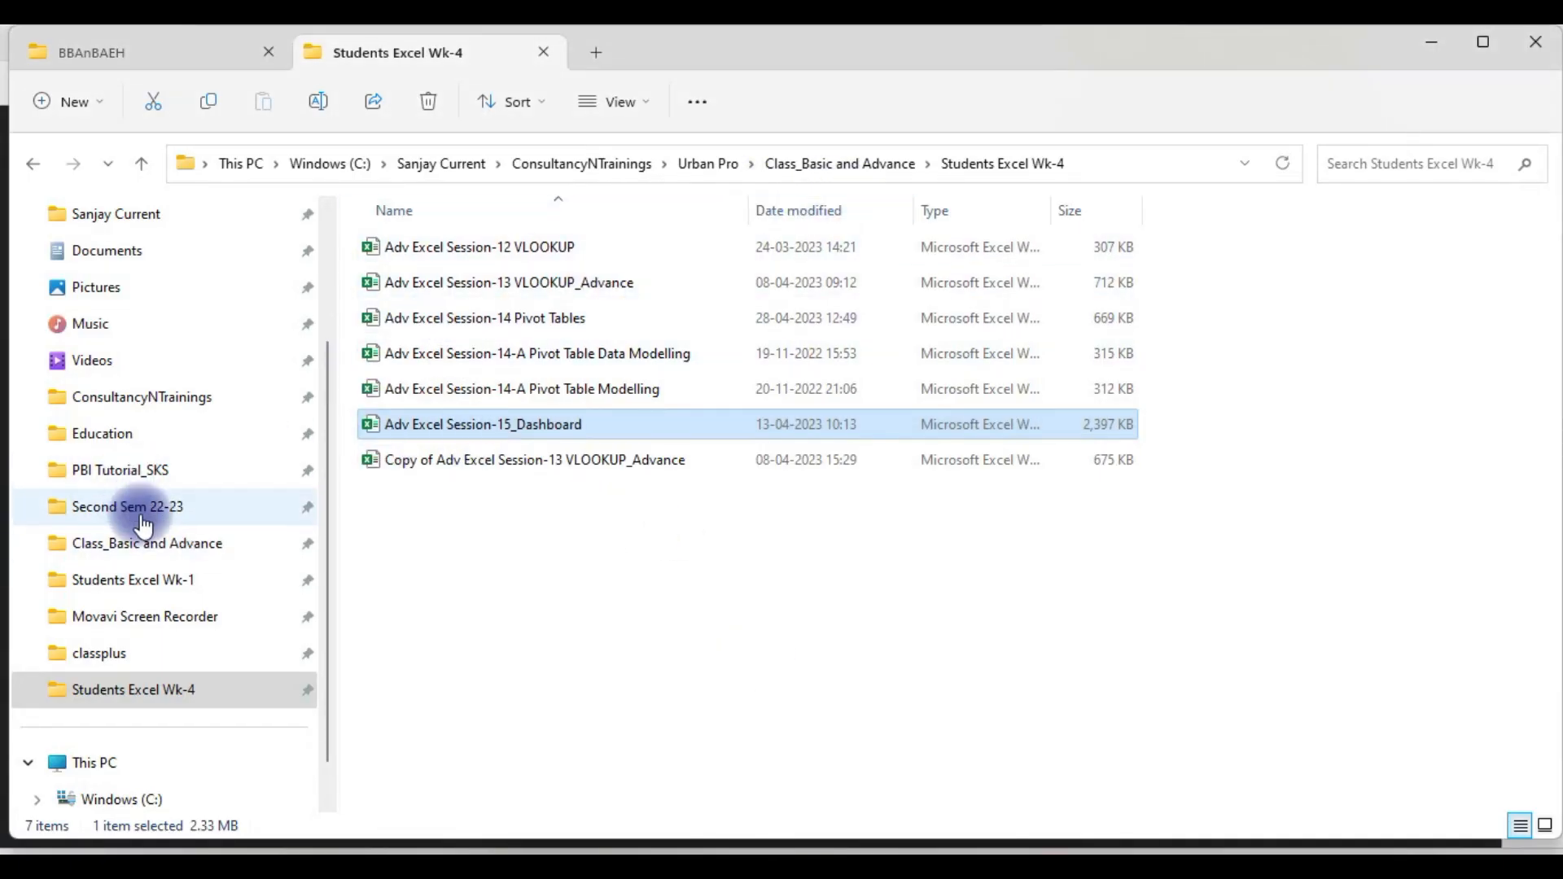
pyautogui.click(131, 581)
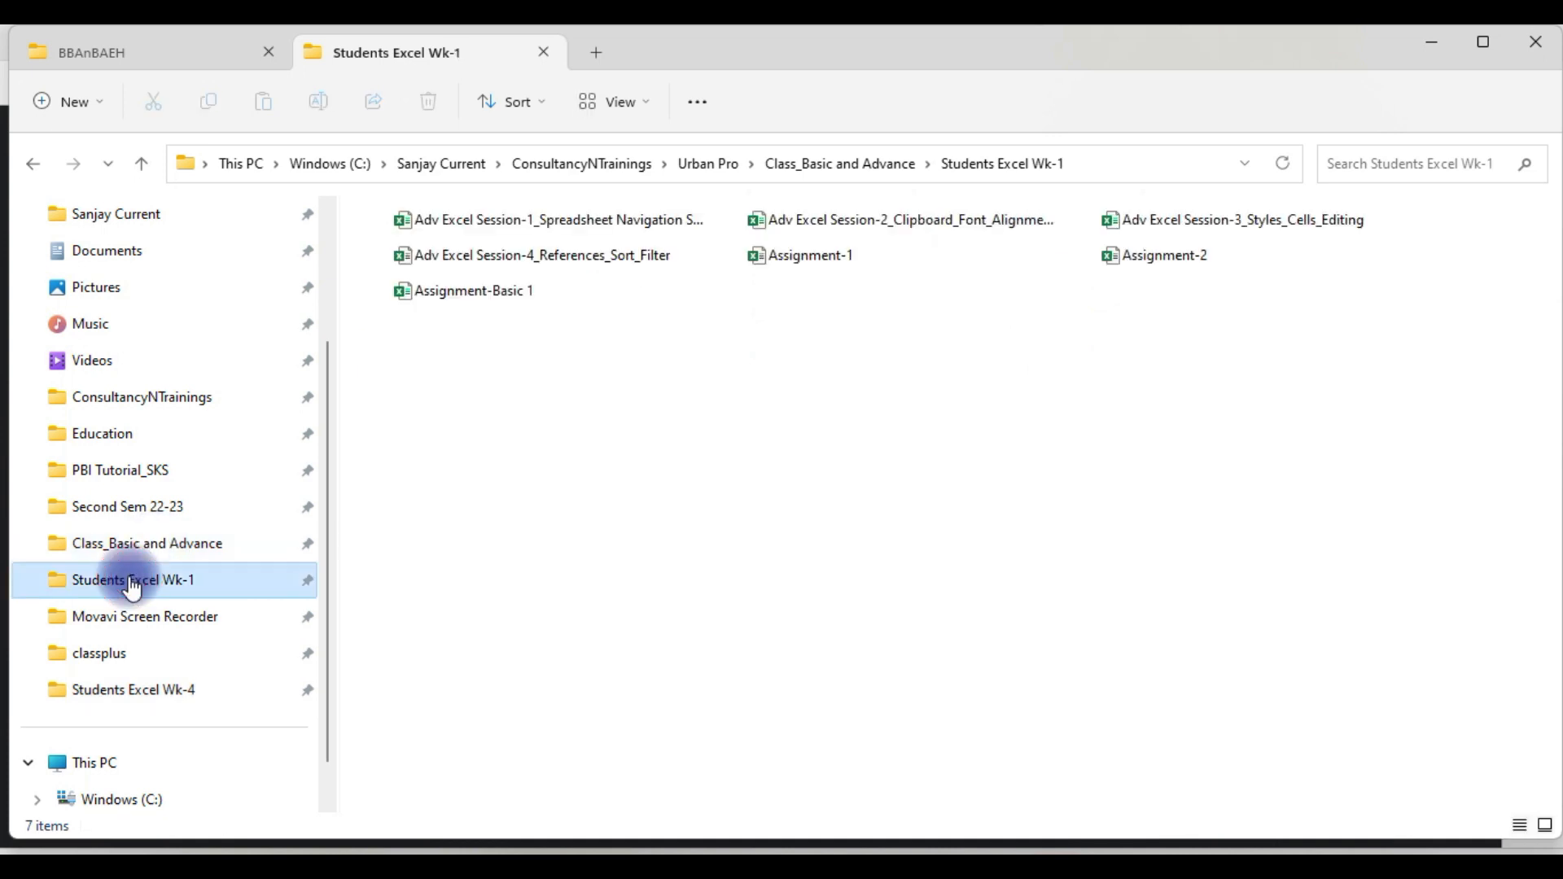
pyautogui.click(583, 231)
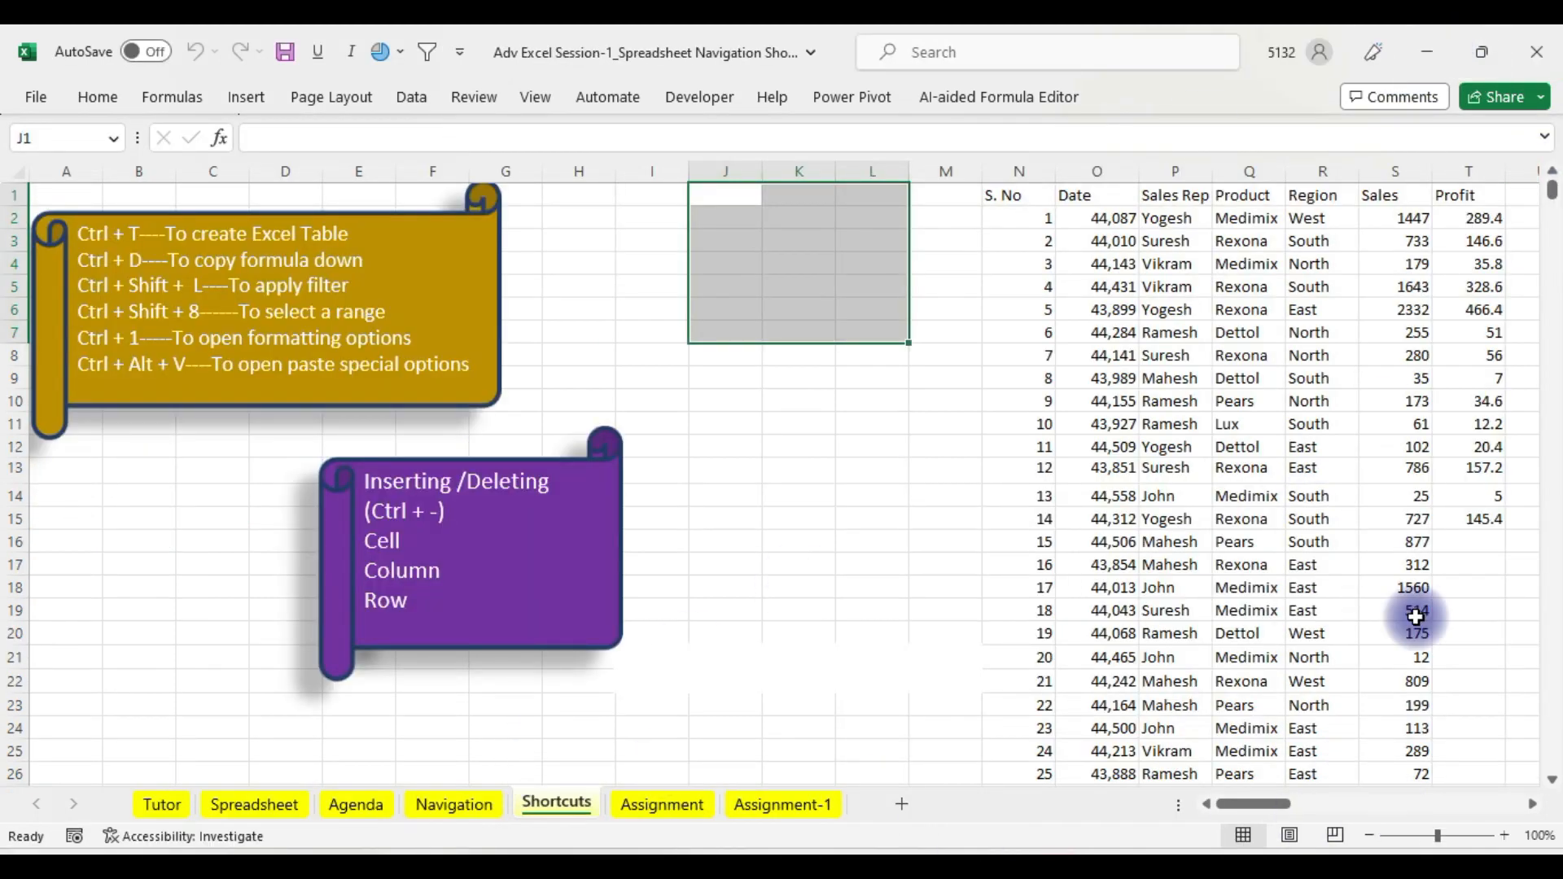
pyautogui.click(1434, 44)
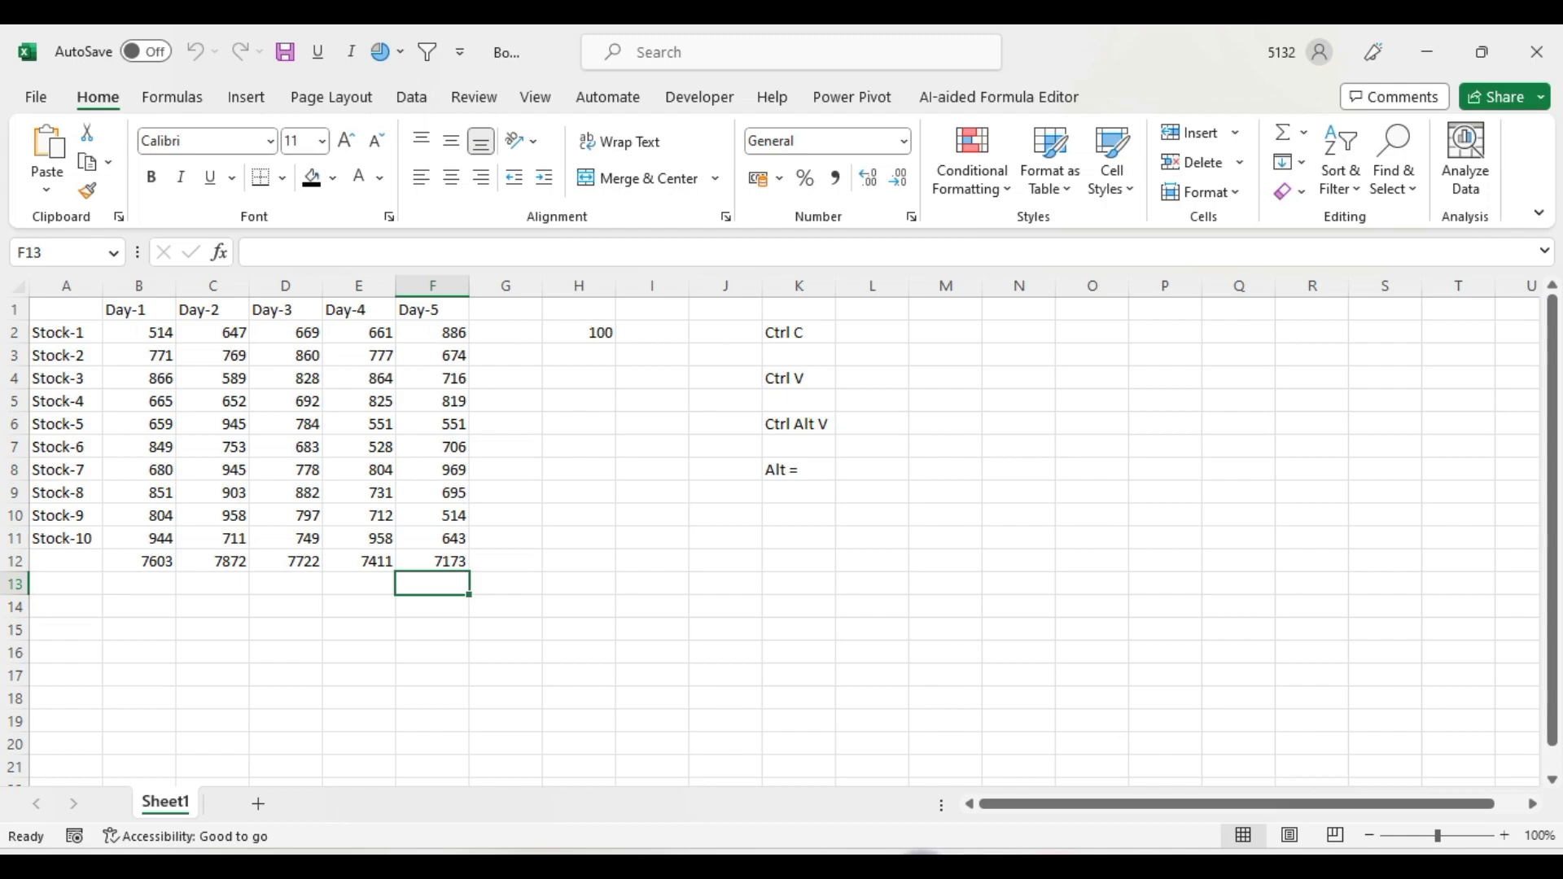
# - Return to the Google Meet call and present the entire screen to the participants
pyautogui.click(807, 822)
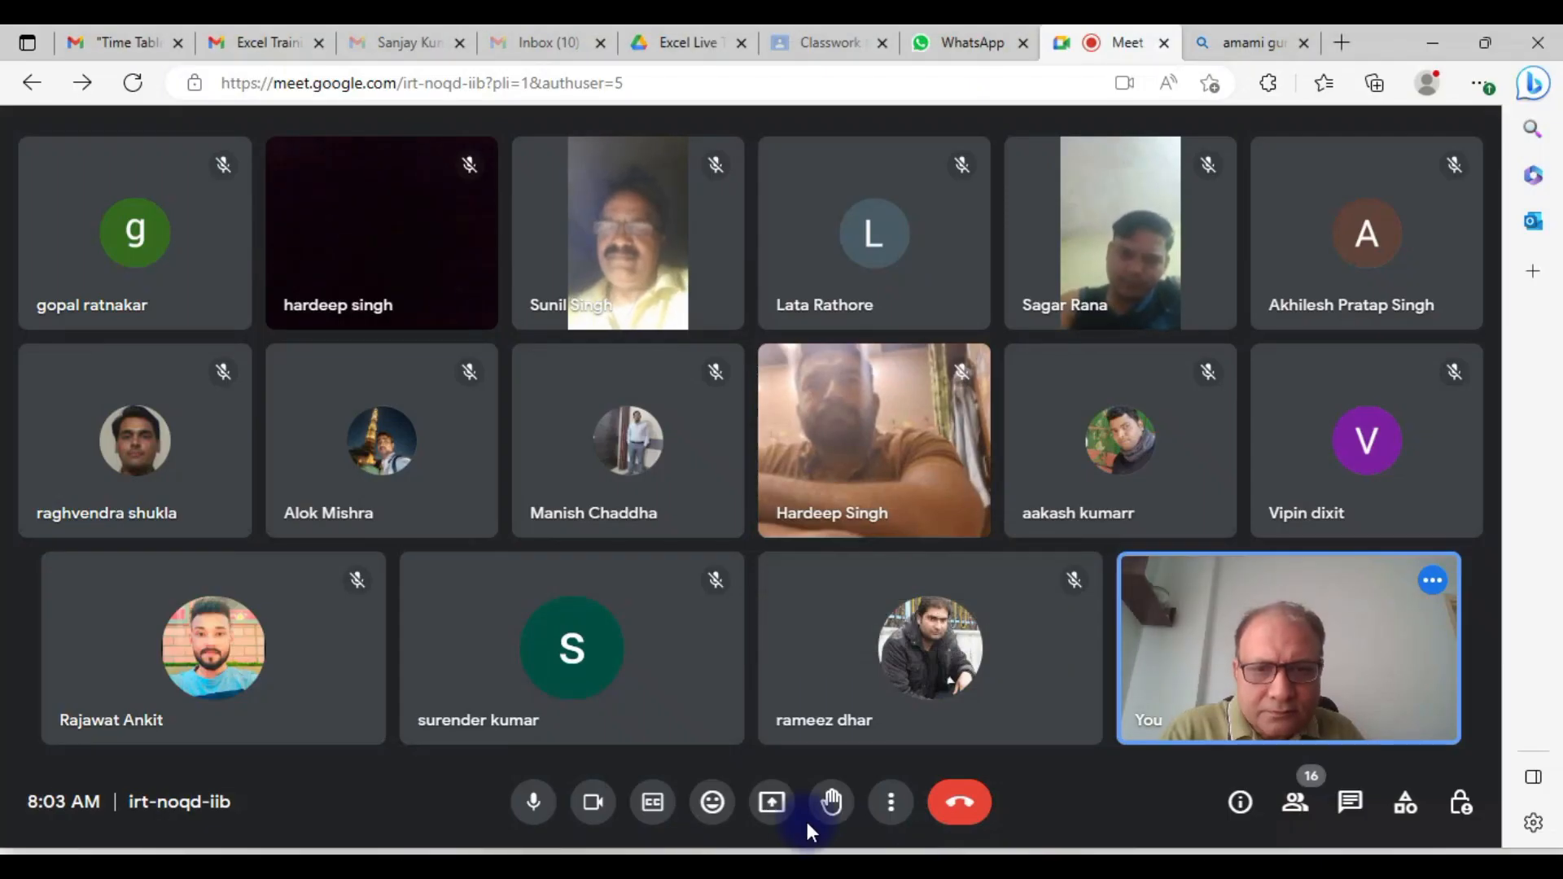
pyautogui.click(771, 802)
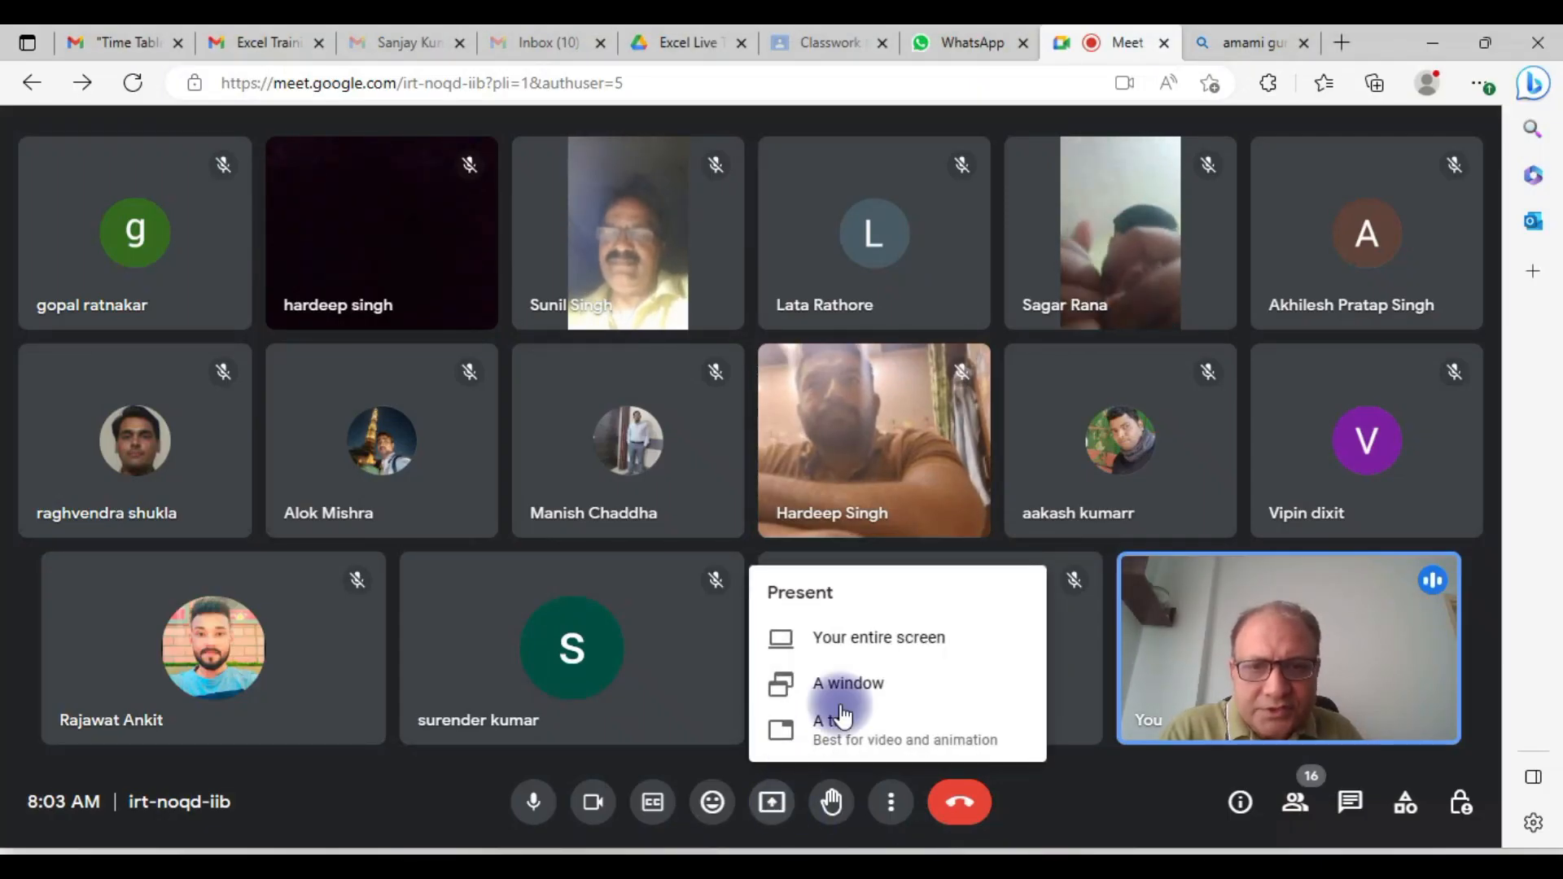
pyautogui.click(838, 639)
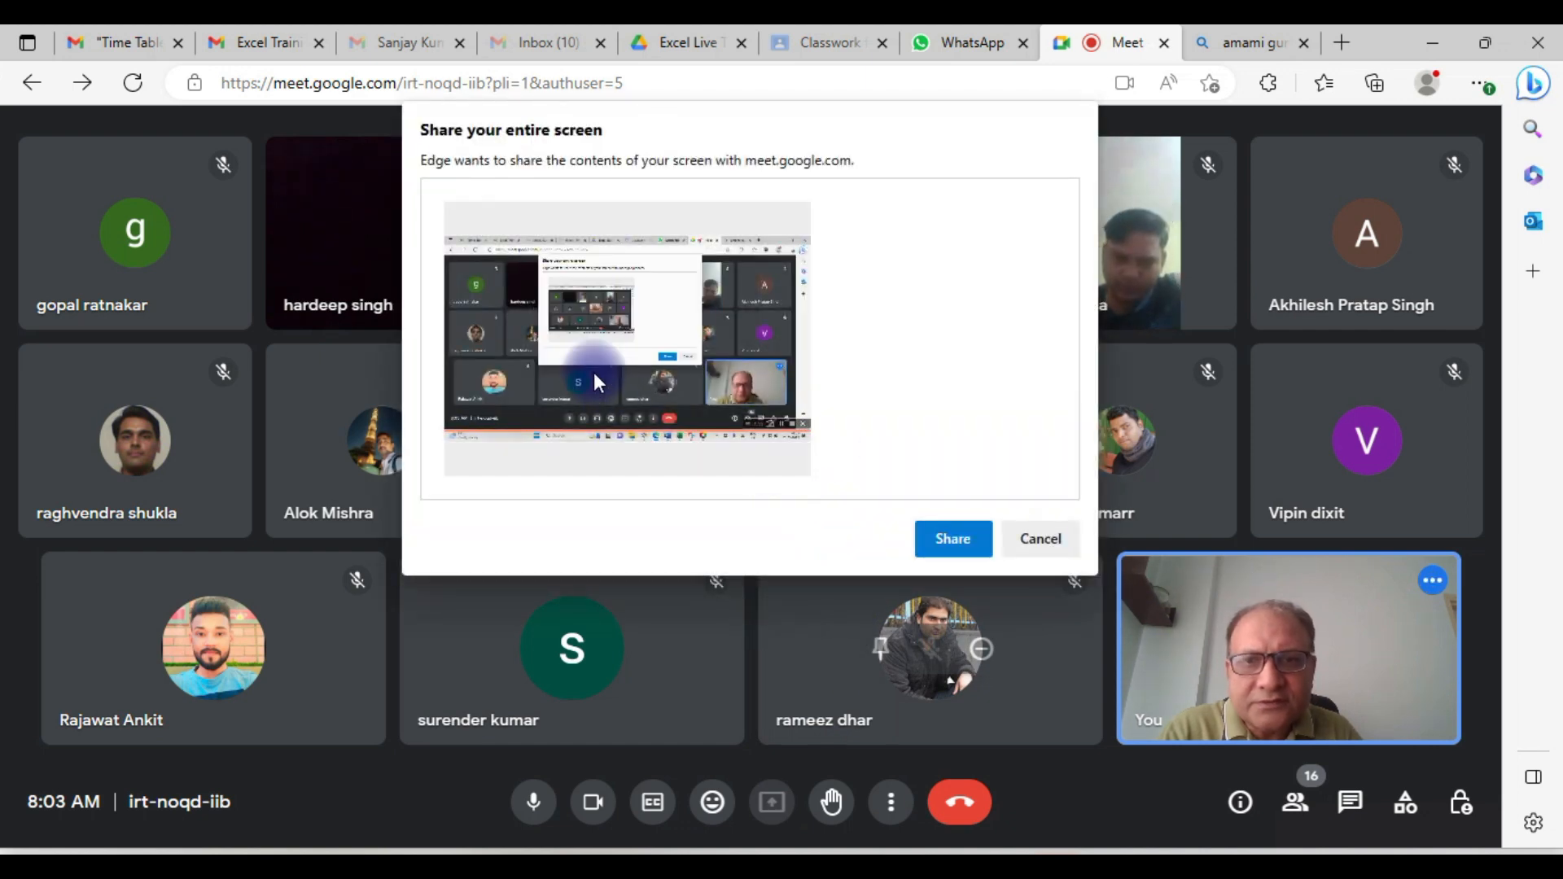
pyautogui.click(957, 538)
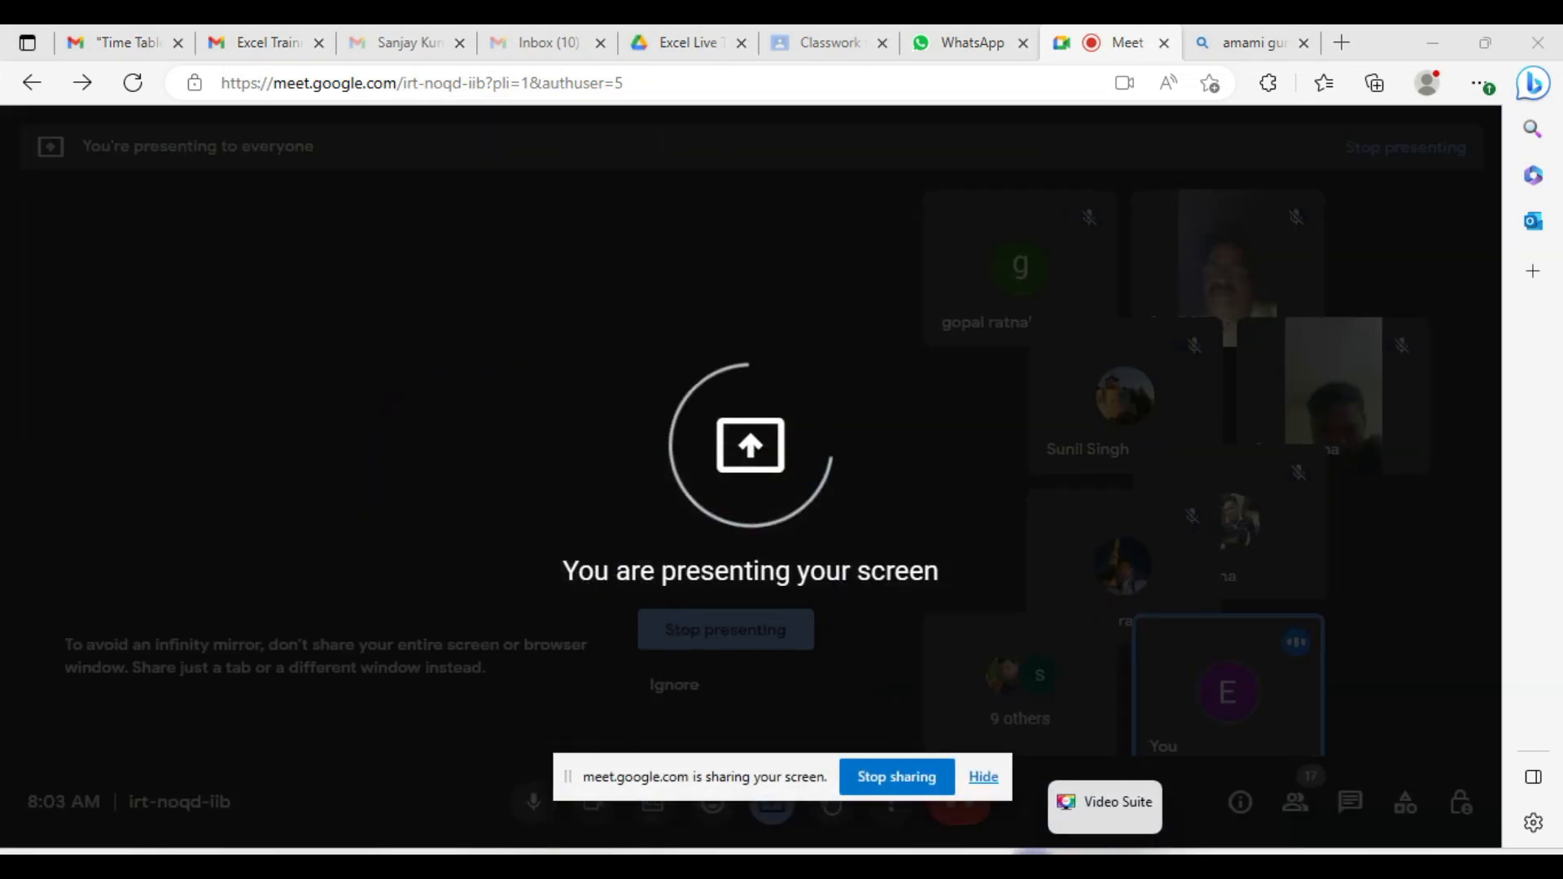
# - Switch to the Adv Excel Session-1 workbook in Excel and review its Spreadsheet sheet, then minimize the workbook
pyautogui.click(1136, 779)
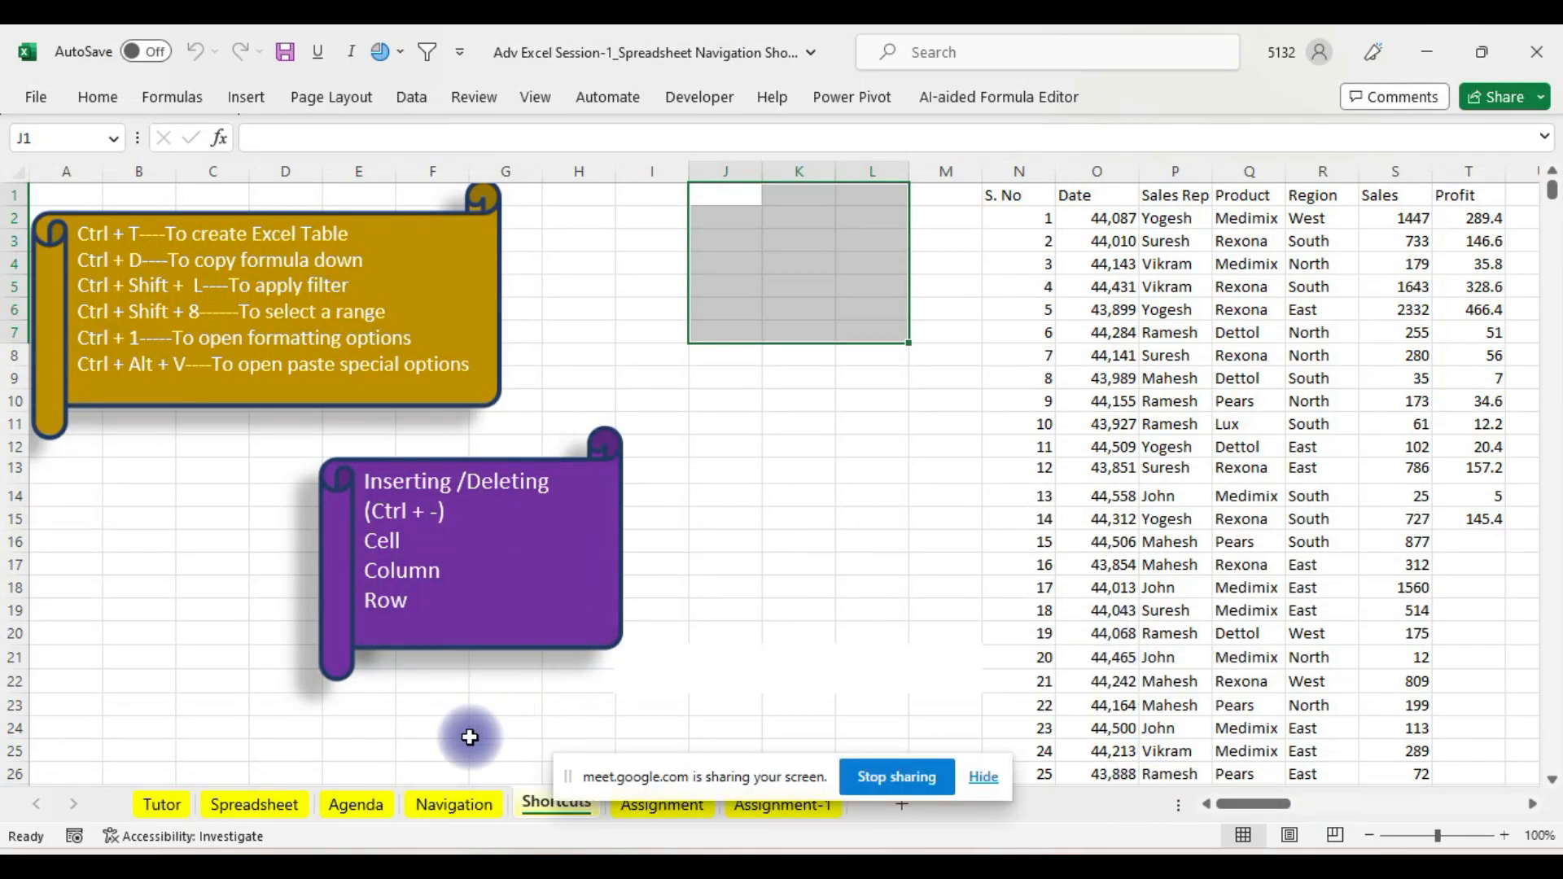
pyautogui.click(285, 803)
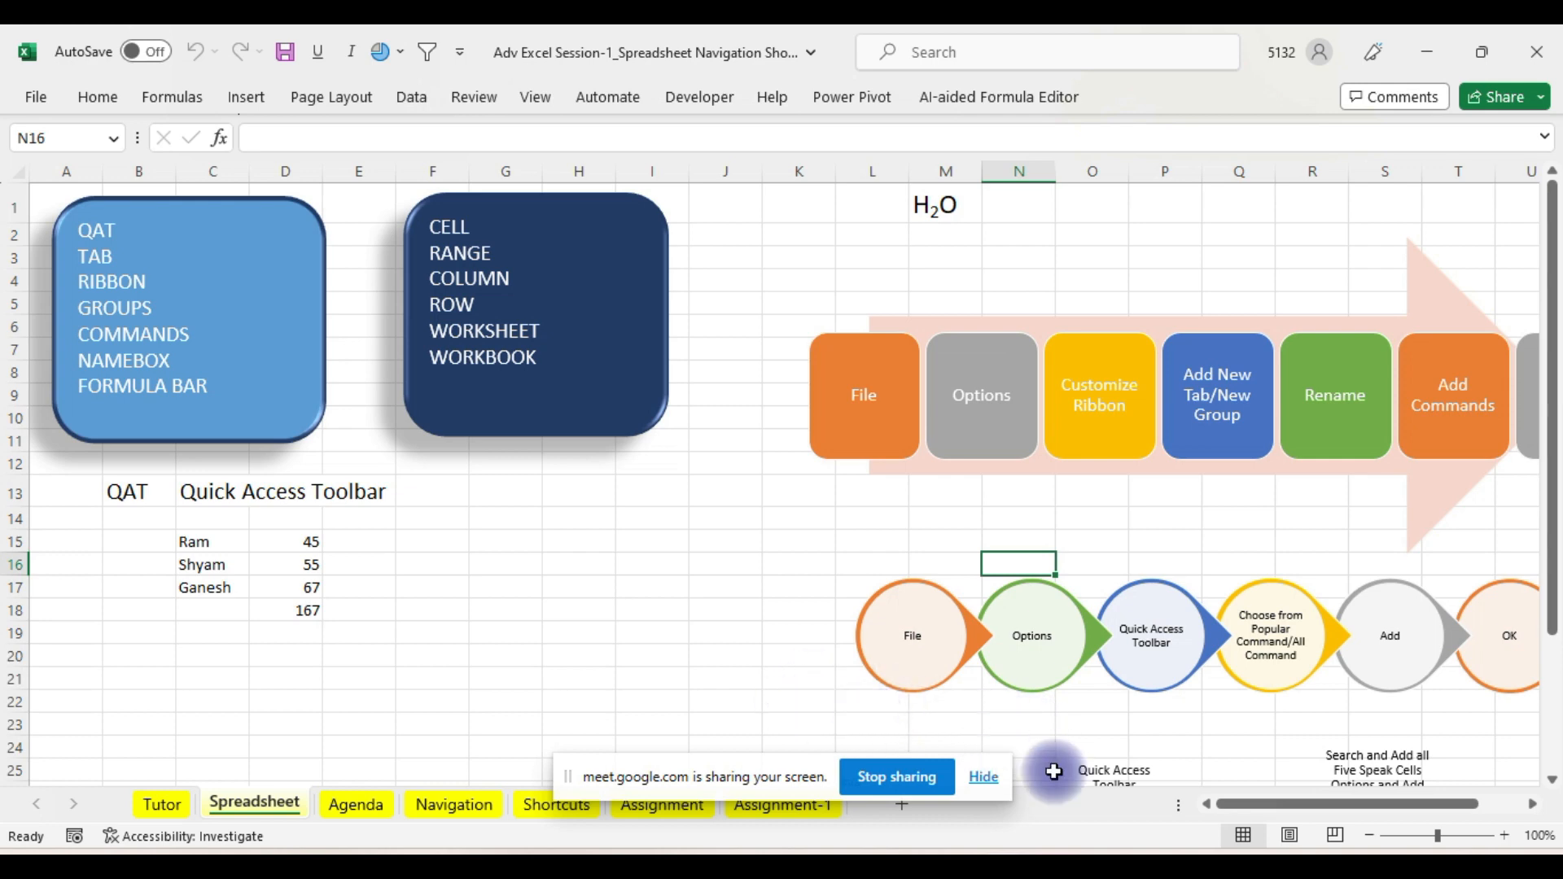
pyautogui.click(1425, 49)
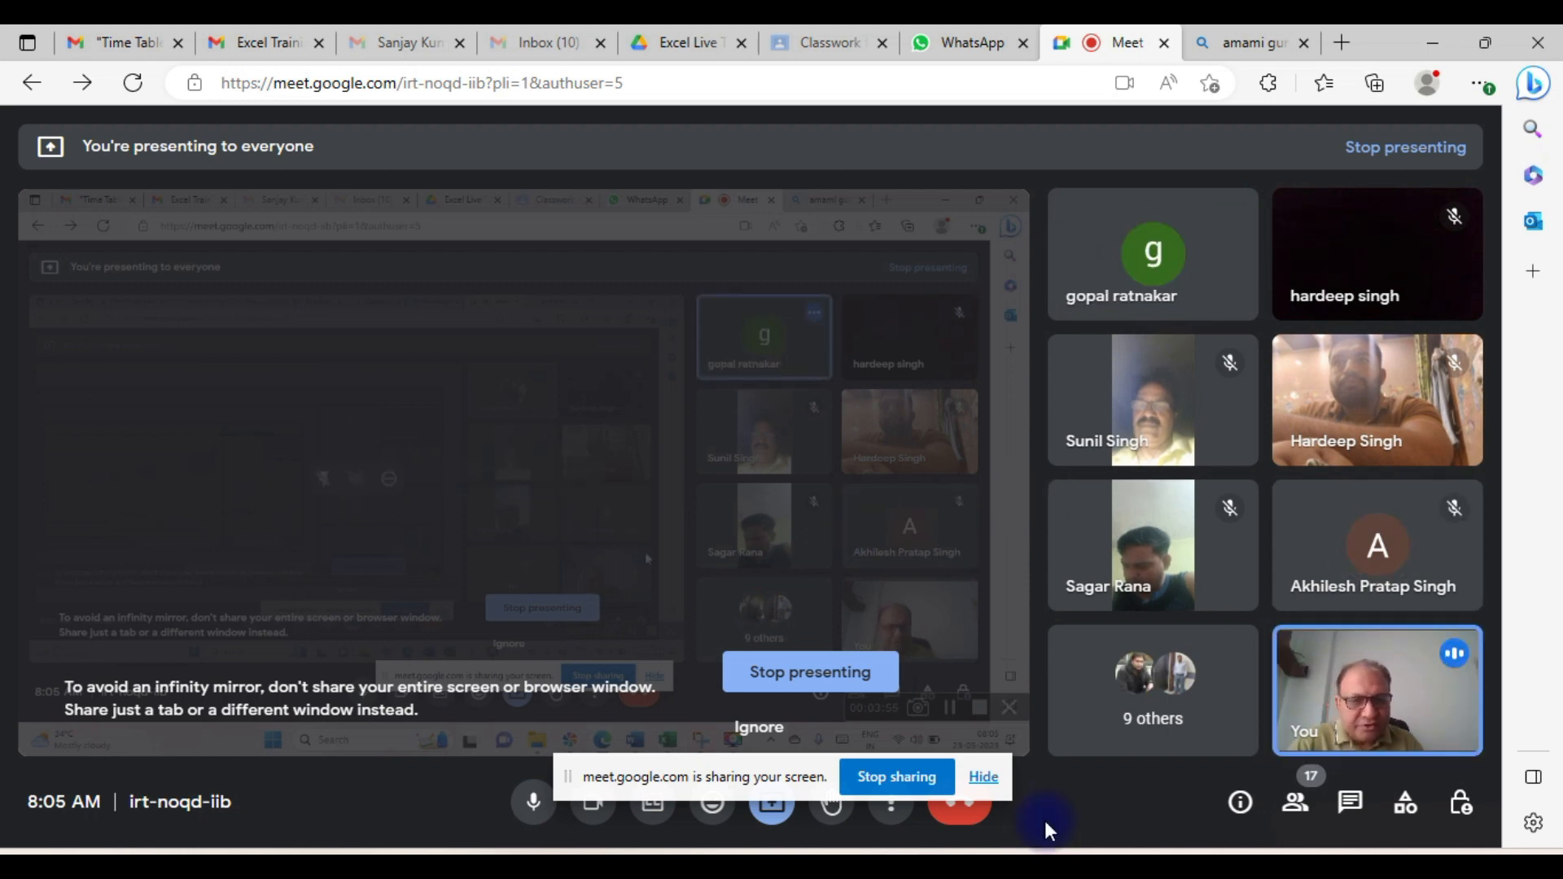
# - Return to the Session-1 workbook in Excel, hide the screen-sharing notice and display the Shortcuts sheet
pyautogui.moveTo(1009, 863)
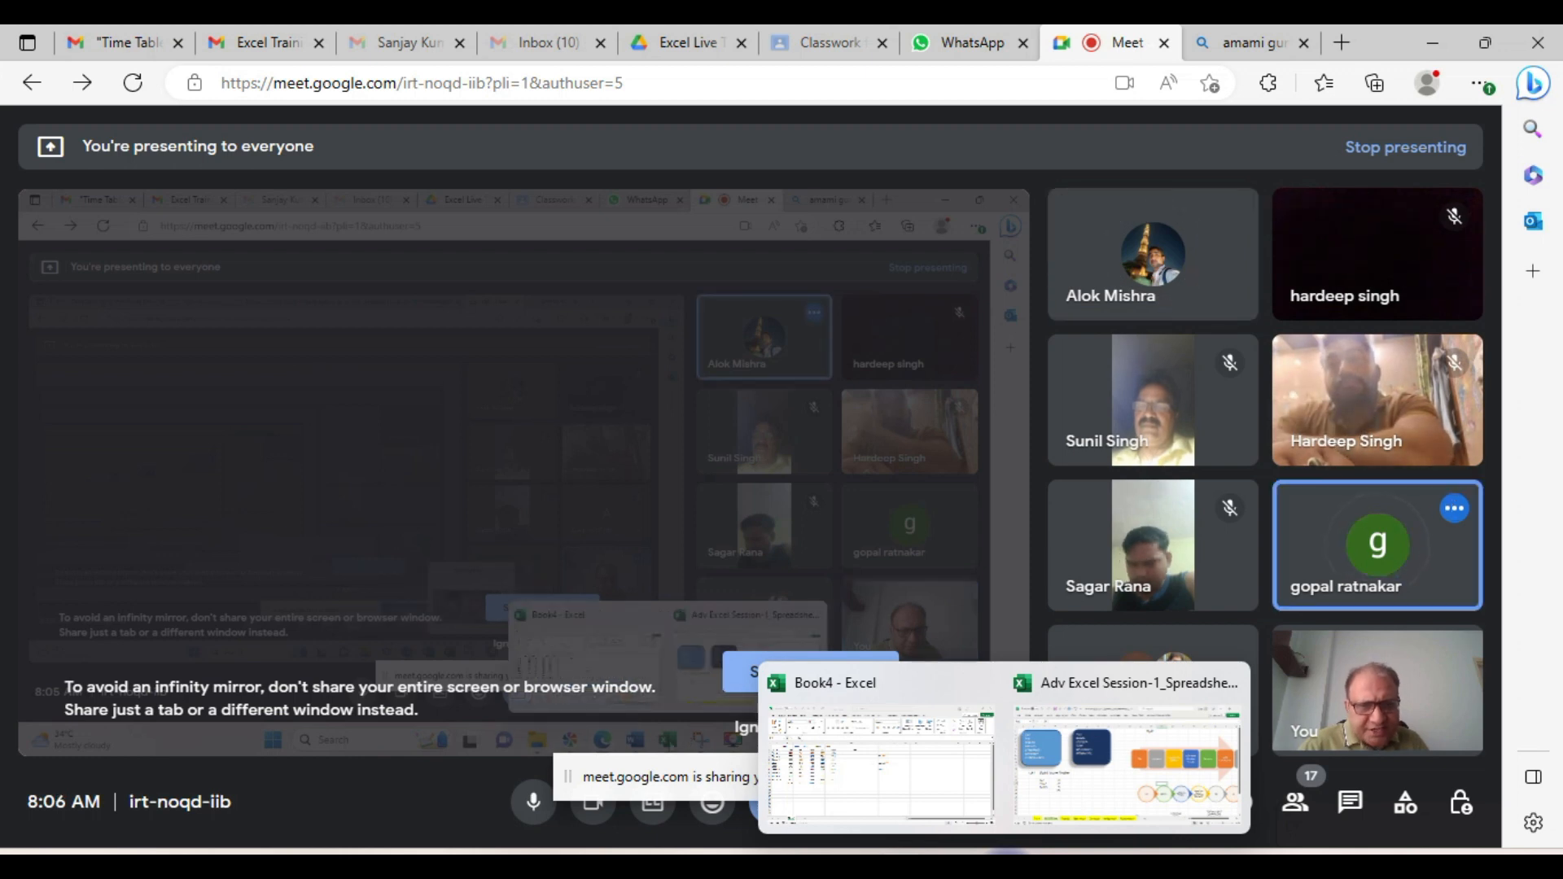
pyautogui.click(1097, 793)
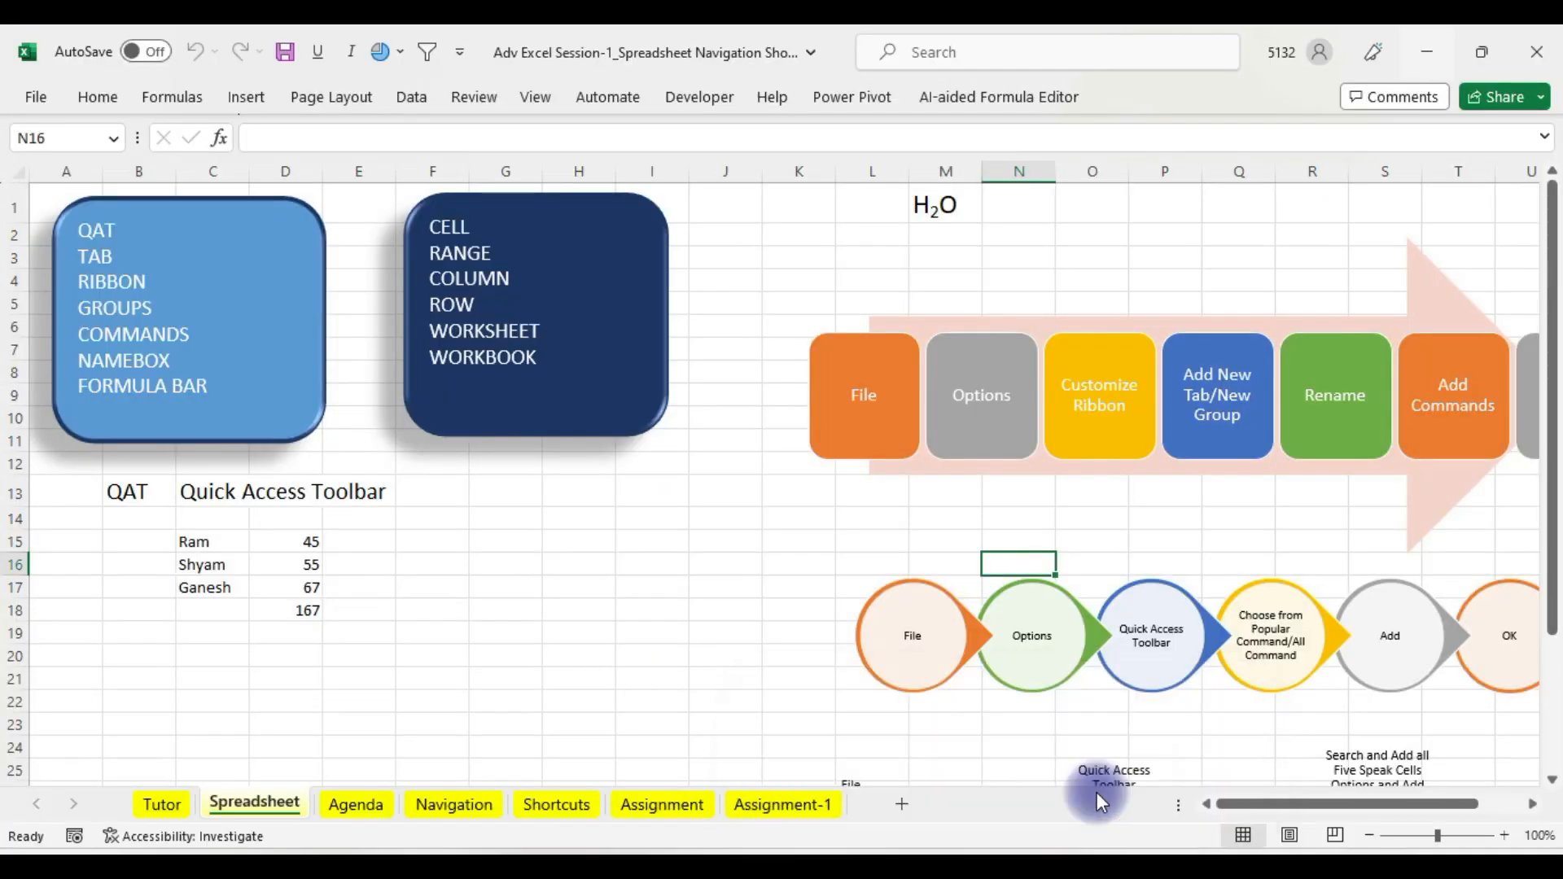
pyautogui.click(559, 801)
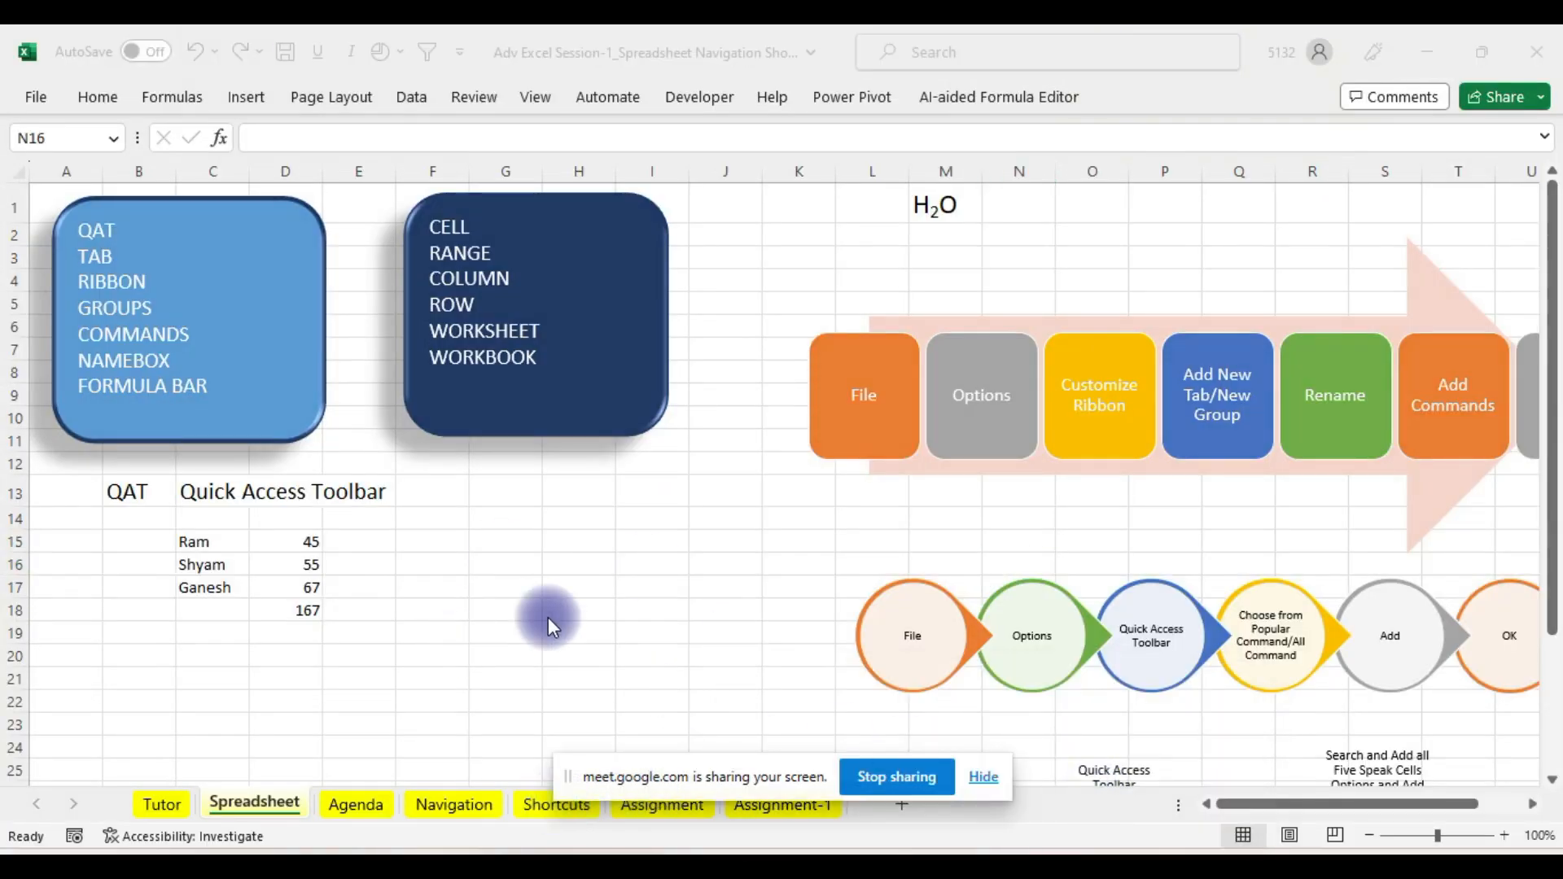
pyautogui.click(650, 545)
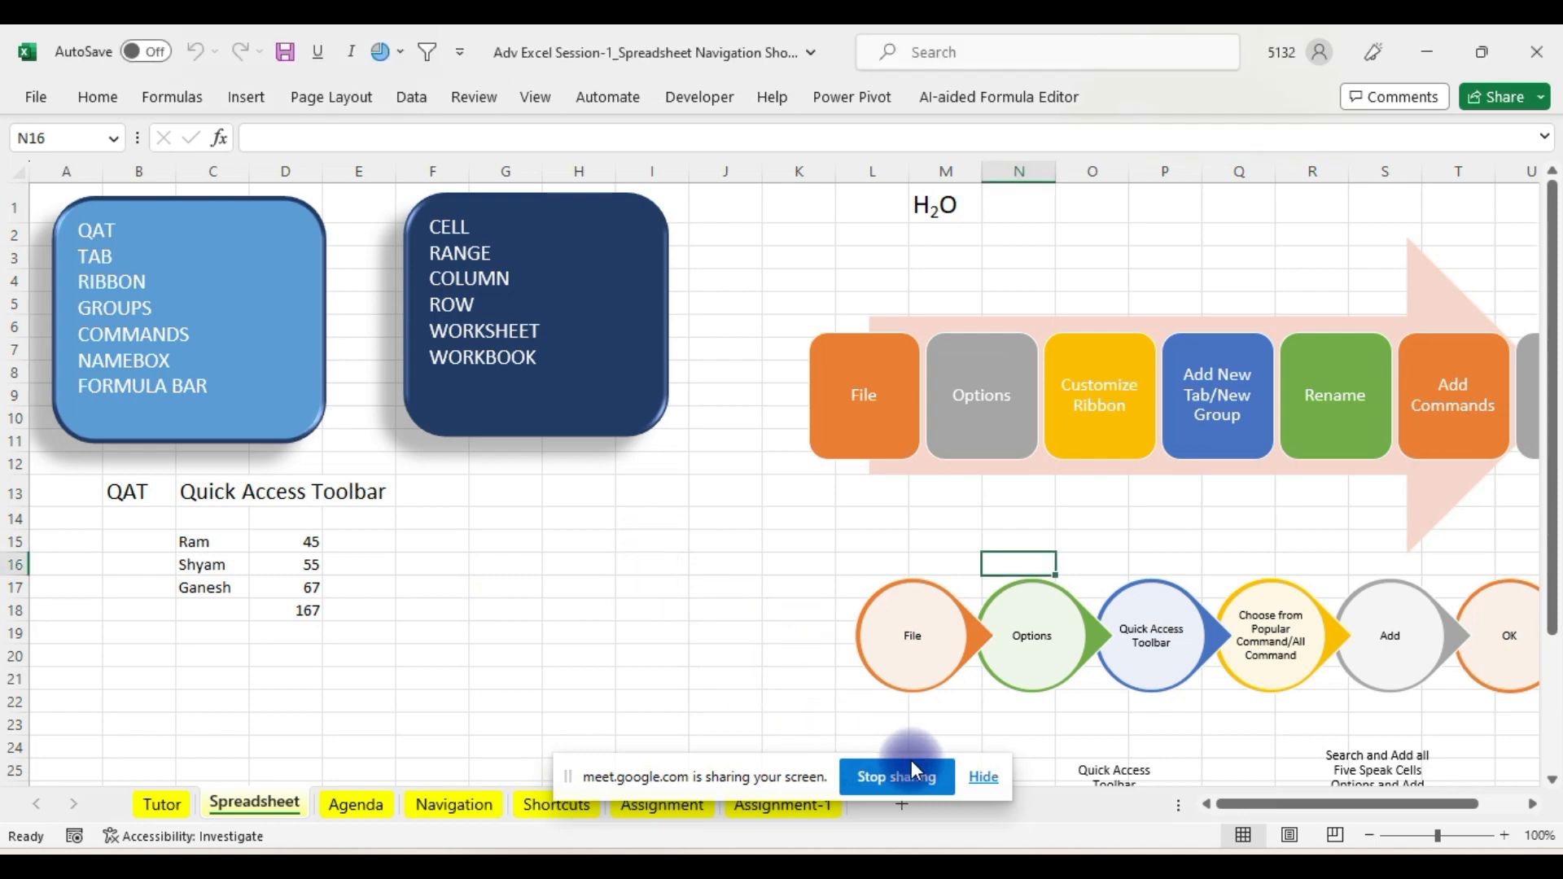
pyautogui.click(986, 783)
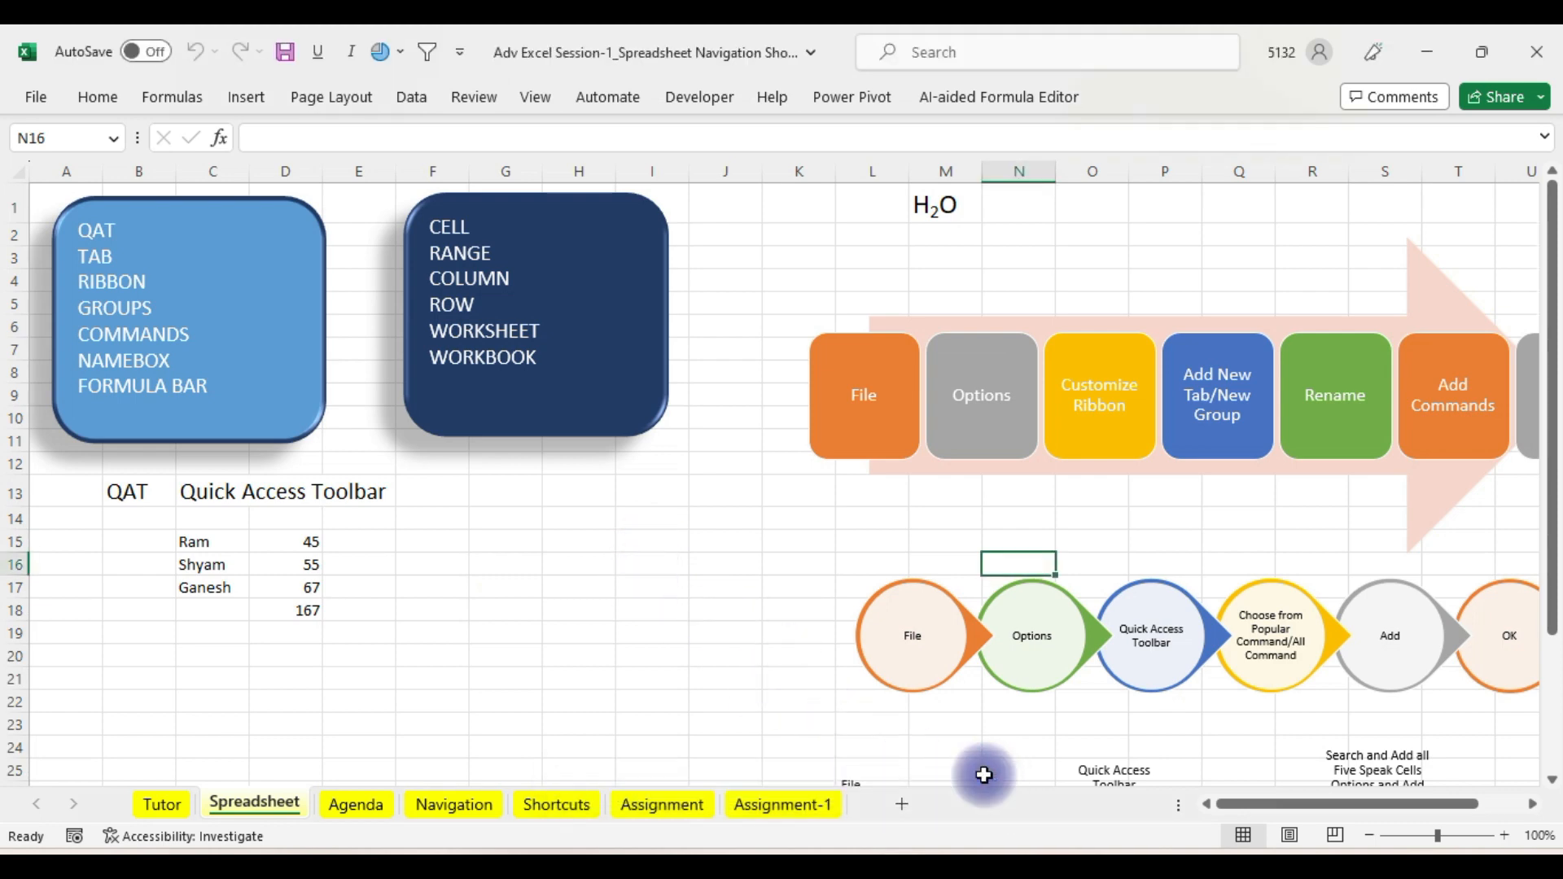
pyautogui.click(557, 805)
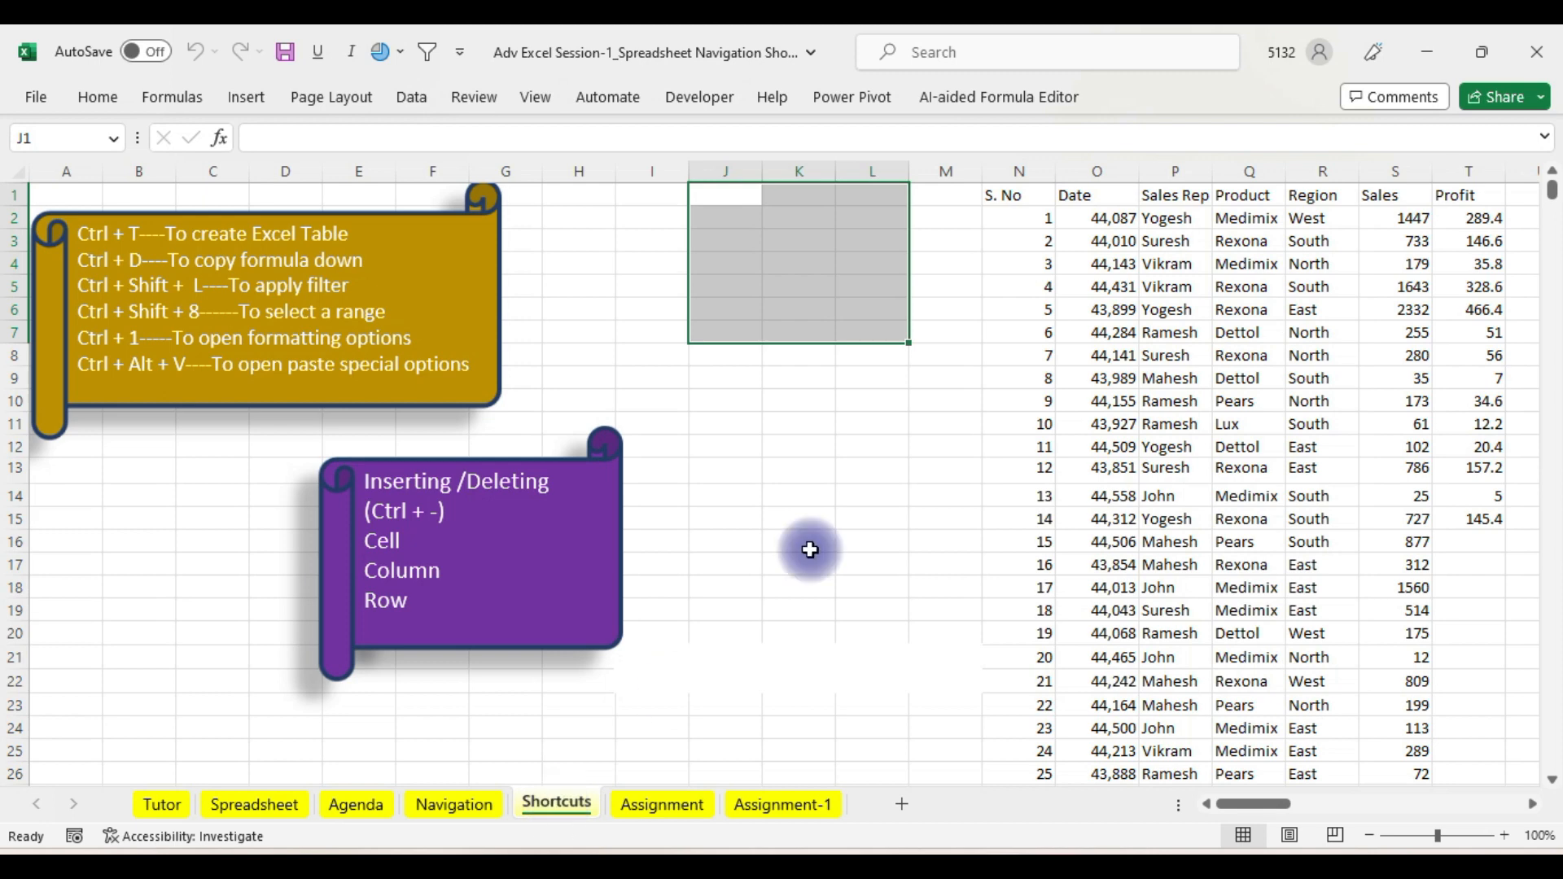
# - Insert several blank columns at column V, between the plain sales data and the green table
pyautogui.click(733, 642)
pyautogui.press('Right')
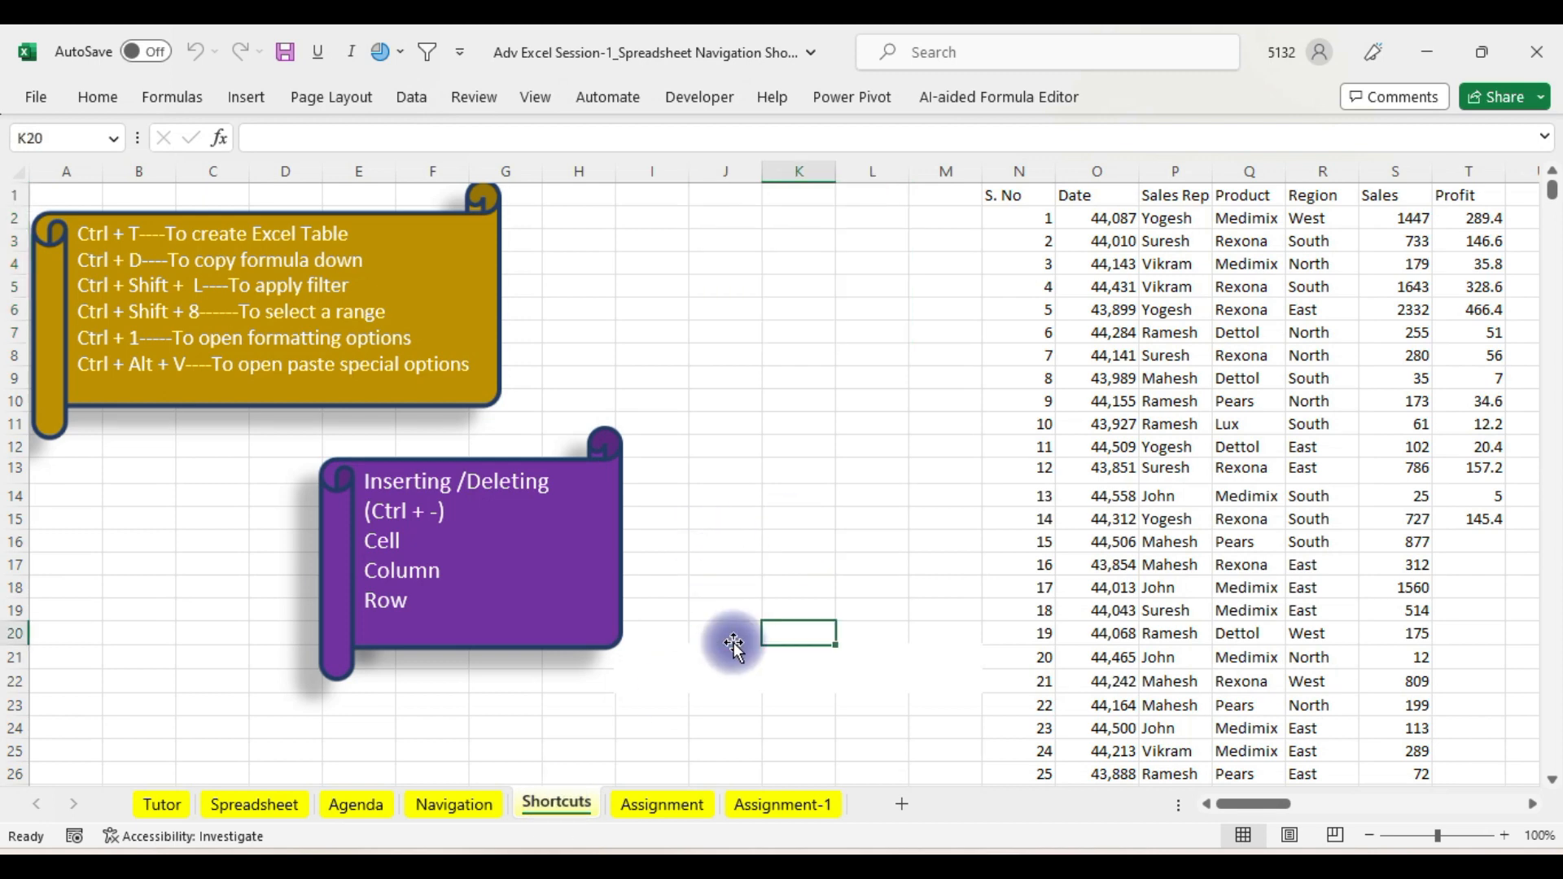
pyautogui.press('Right')
pyautogui.press('Right')
pyautogui.press('Right')
pyautogui.press('Right')
pyautogui.press('Right')
pyautogui.press('Right')
pyautogui.press('Right')
pyautogui.press('Right')
pyautogui.press('Right')
pyautogui.press('Right')
pyautogui.press('Right')
pyautogui.press('Right')
pyautogui.press('Right')
pyautogui.press('Right')
pyautogui.press('Right')
pyautogui.press('Right')
pyautogui.press('Right')
pyautogui.press('Right')
pyautogui.press('Right')
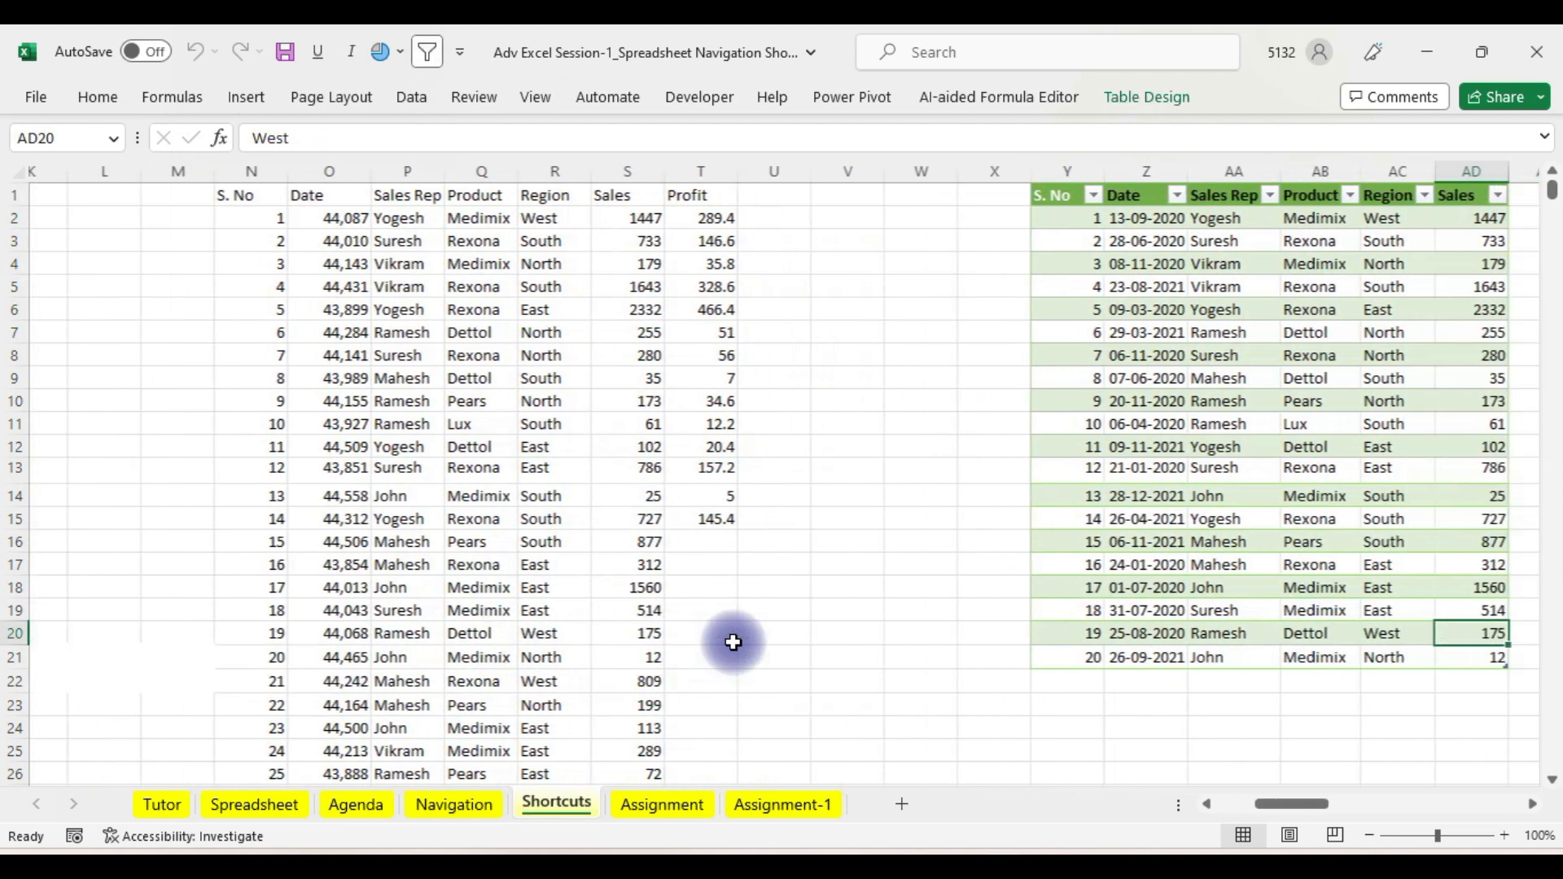
pyautogui.click(819, 168)
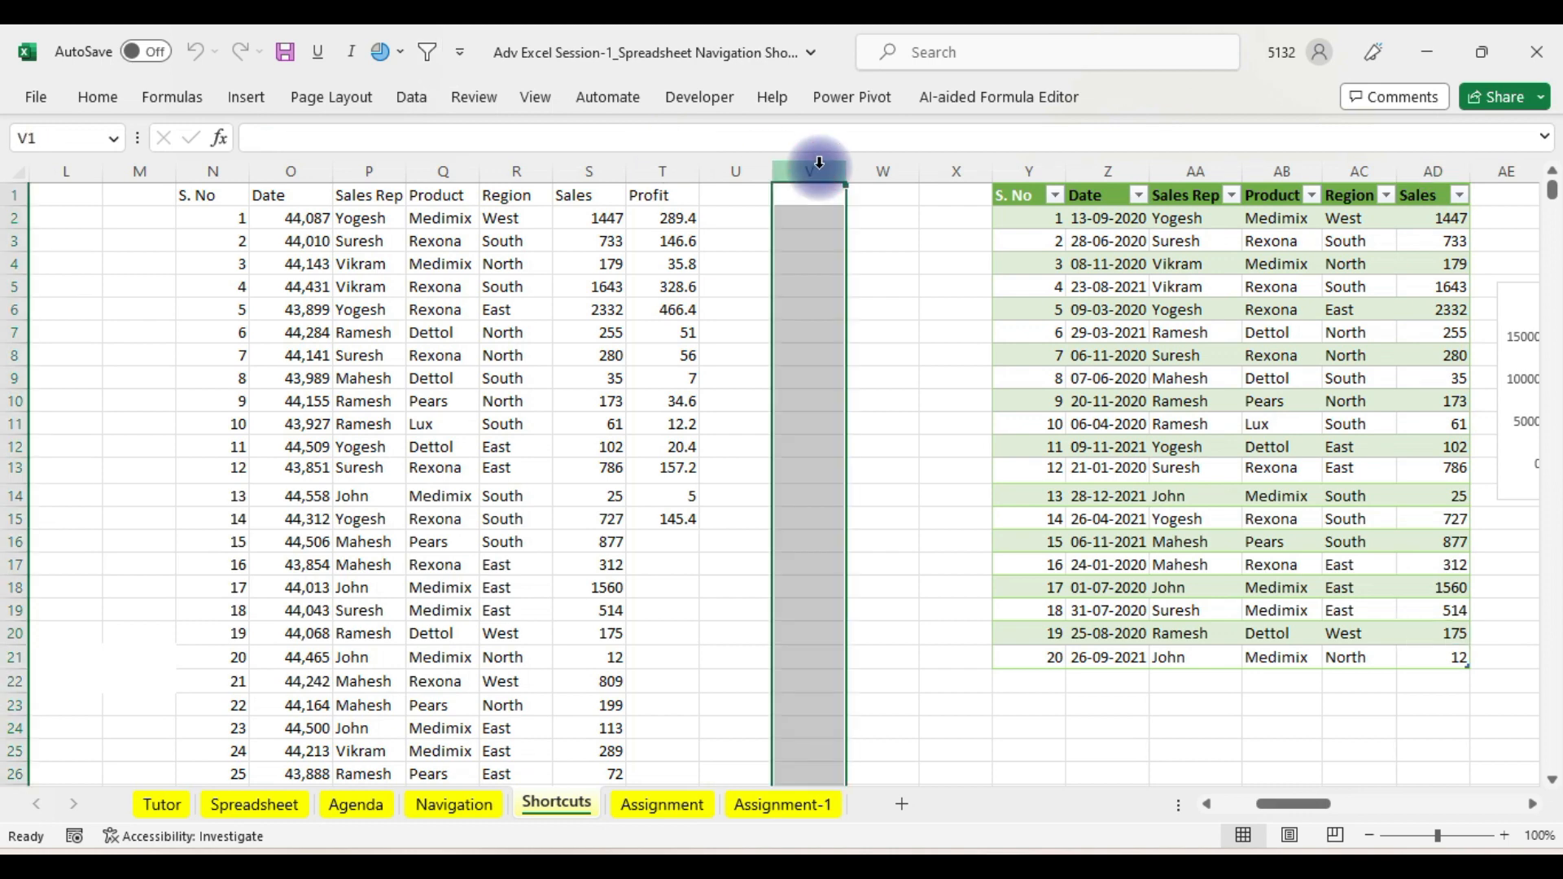
pyautogui.hotkey('ctrl', 'shift', '+')
pyautogui.hotkey('ctrl', 'shift', '+')
pyautogui.hotkey('ctrl', 'shift', '+')
pyautogui.hotkey('ctrl', 'shift', '+')
pyautogui.hotkey('ctrl', 'shift', '+')
pyautogui.hotkey('ctrl', 'shift', '+')
pyautogui.hotkey('ctrl', 'shift', '+')
pyautogui.hotkey('ctrl', 'shift', '+')
pyautogui.hotkey('ctrl', 'shift', '+')
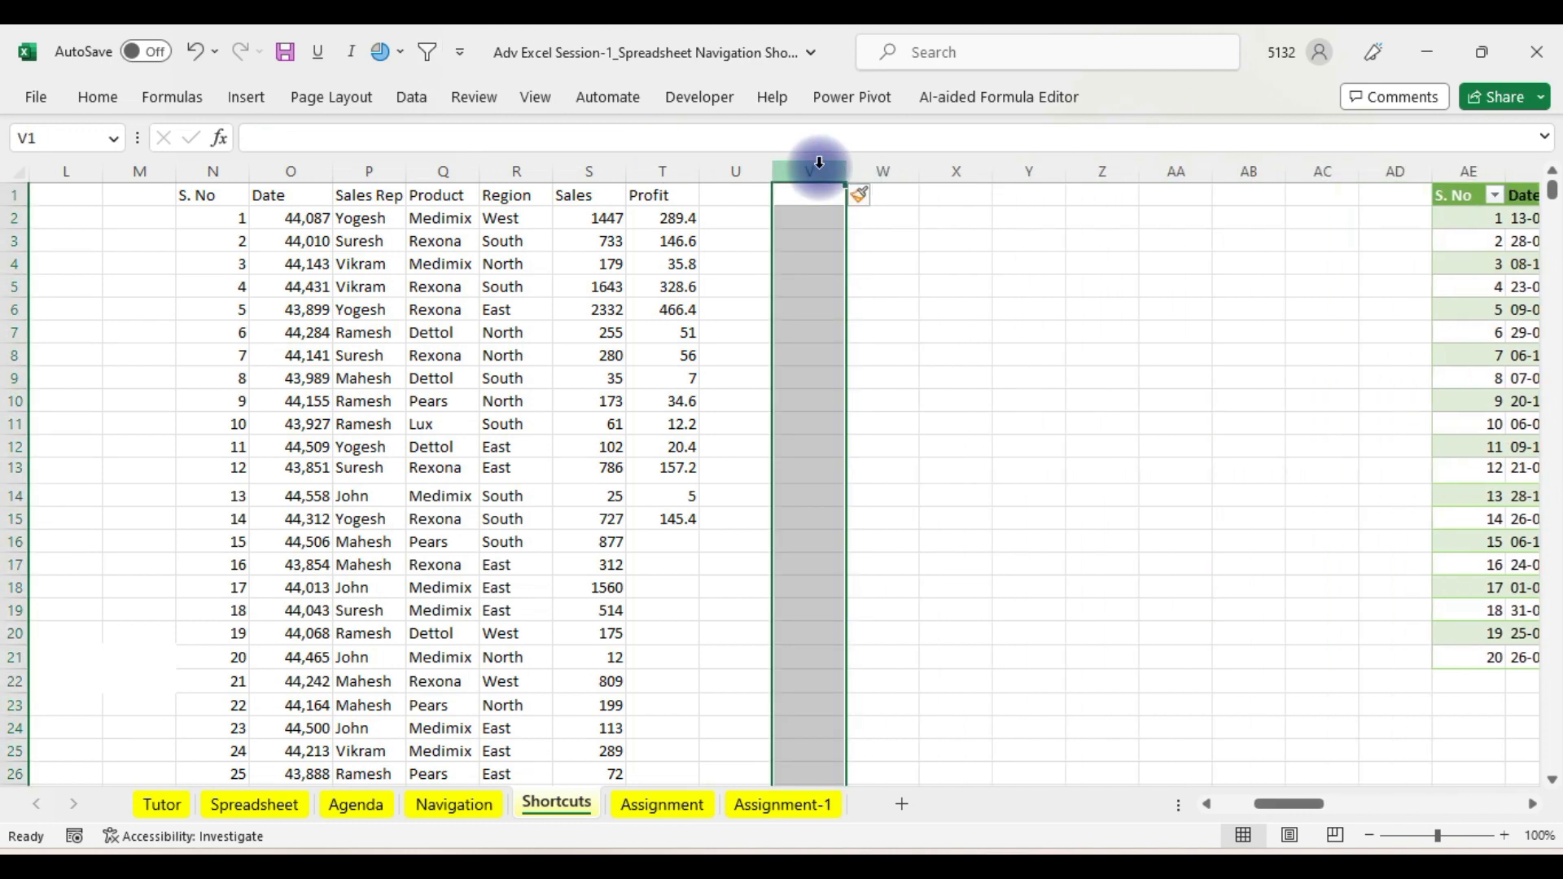
# - Copy the sales data in N1:S11, from S. No through Sales, and paste it at V1
pyautogui.moveTo(206, 199); pyautogui.dragTo(613, 433)
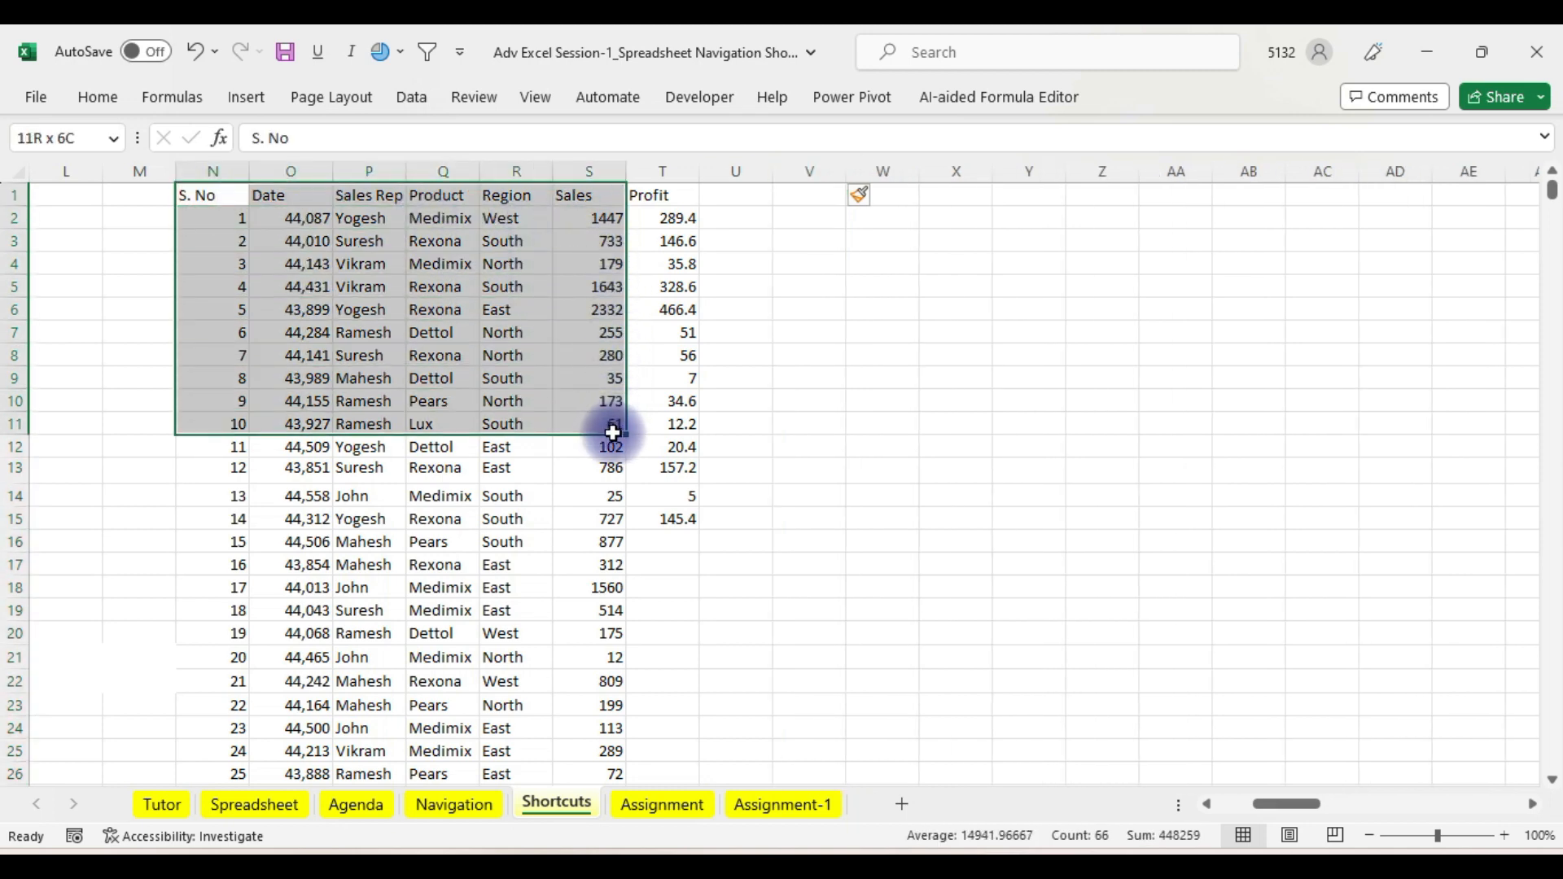
pyautogui.hotkey('ctrl', 'c')
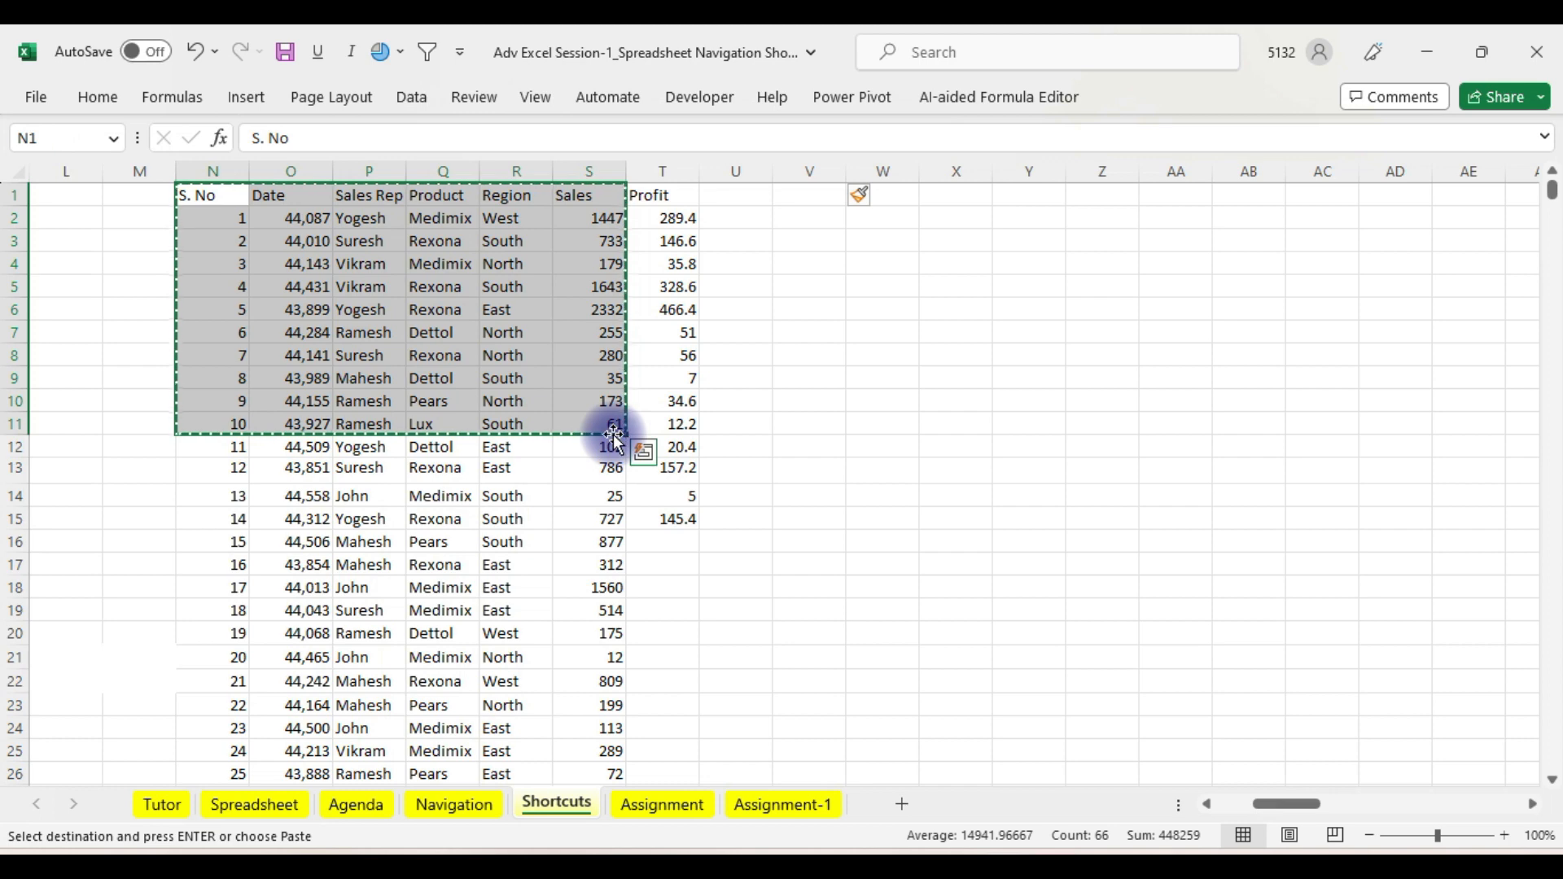
pyautogui.click(803, 198)
pyautogui.hotkey('ctrl', 'v')
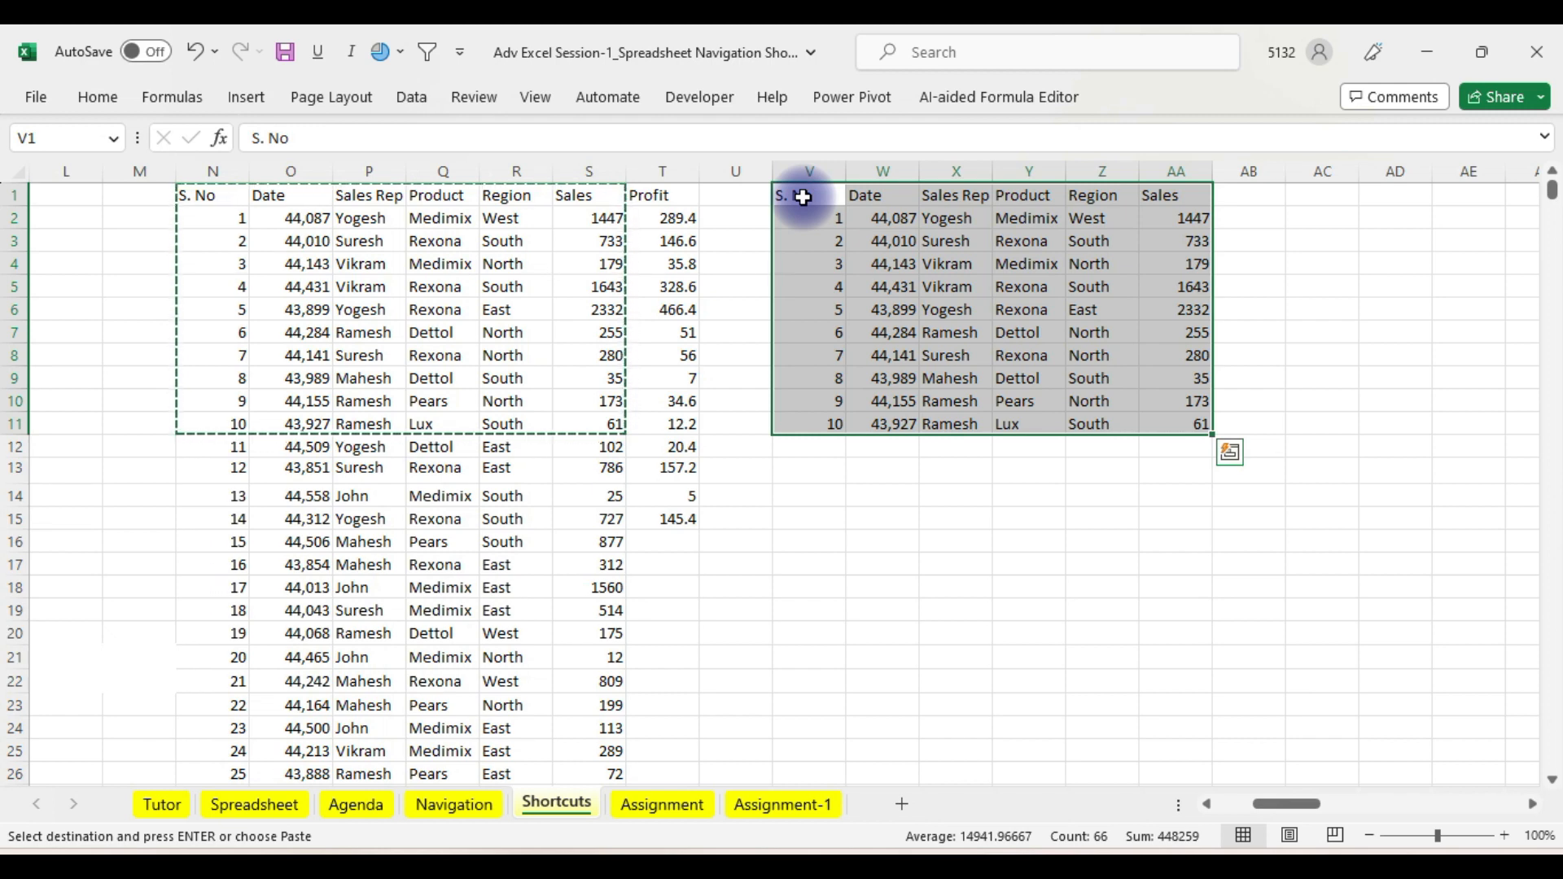
# - Convert the copied range V1:AA11 into an Excel table with headers
pyautogui.click(809, 196)
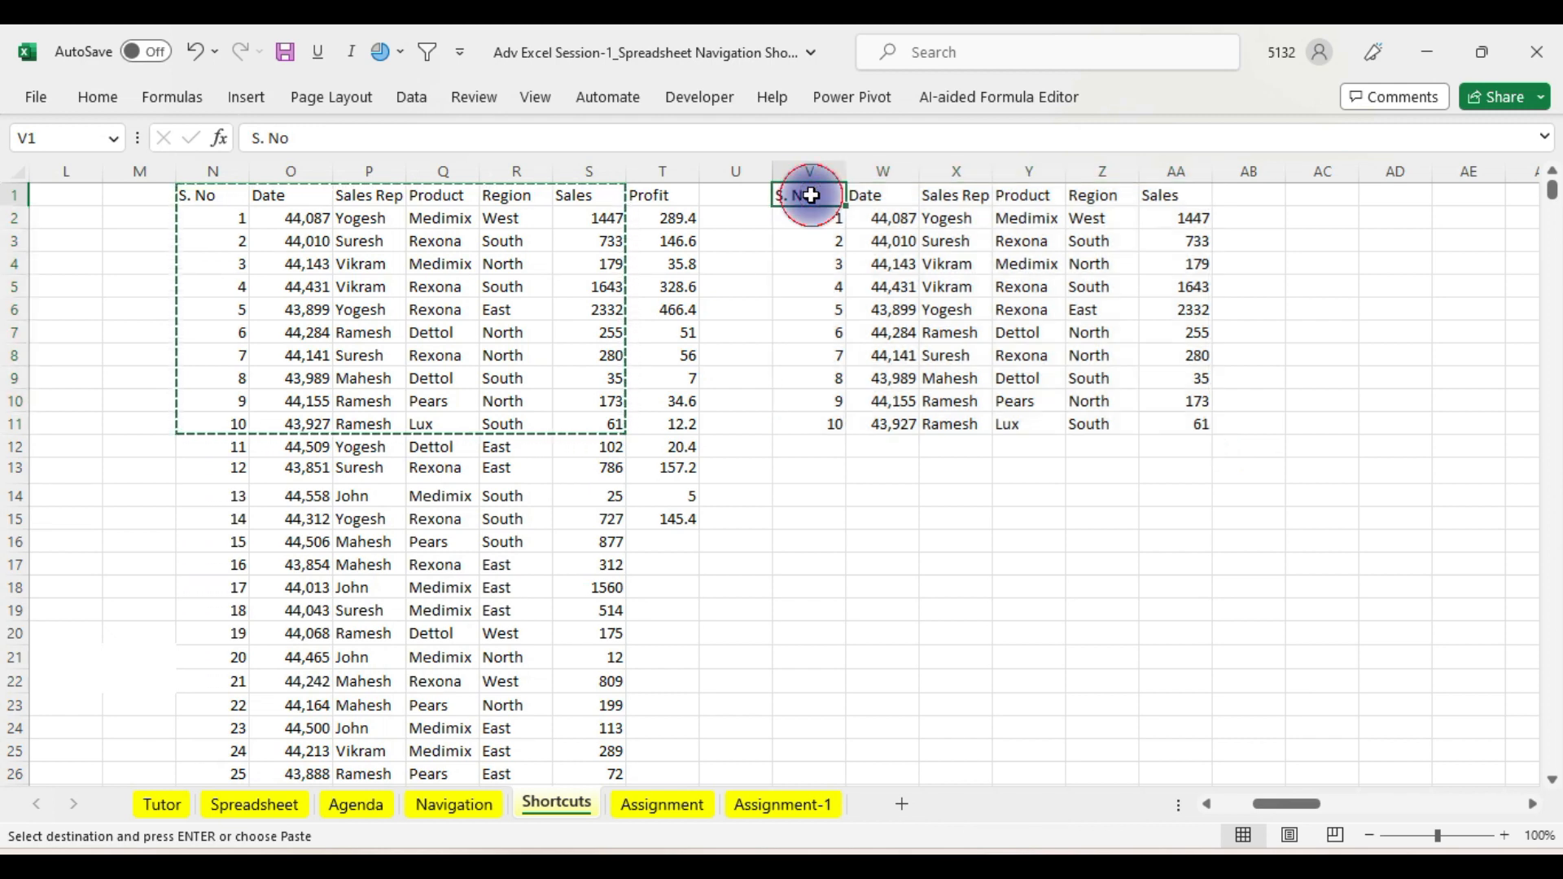
pyautogui.hotkey('ctrl', 't')
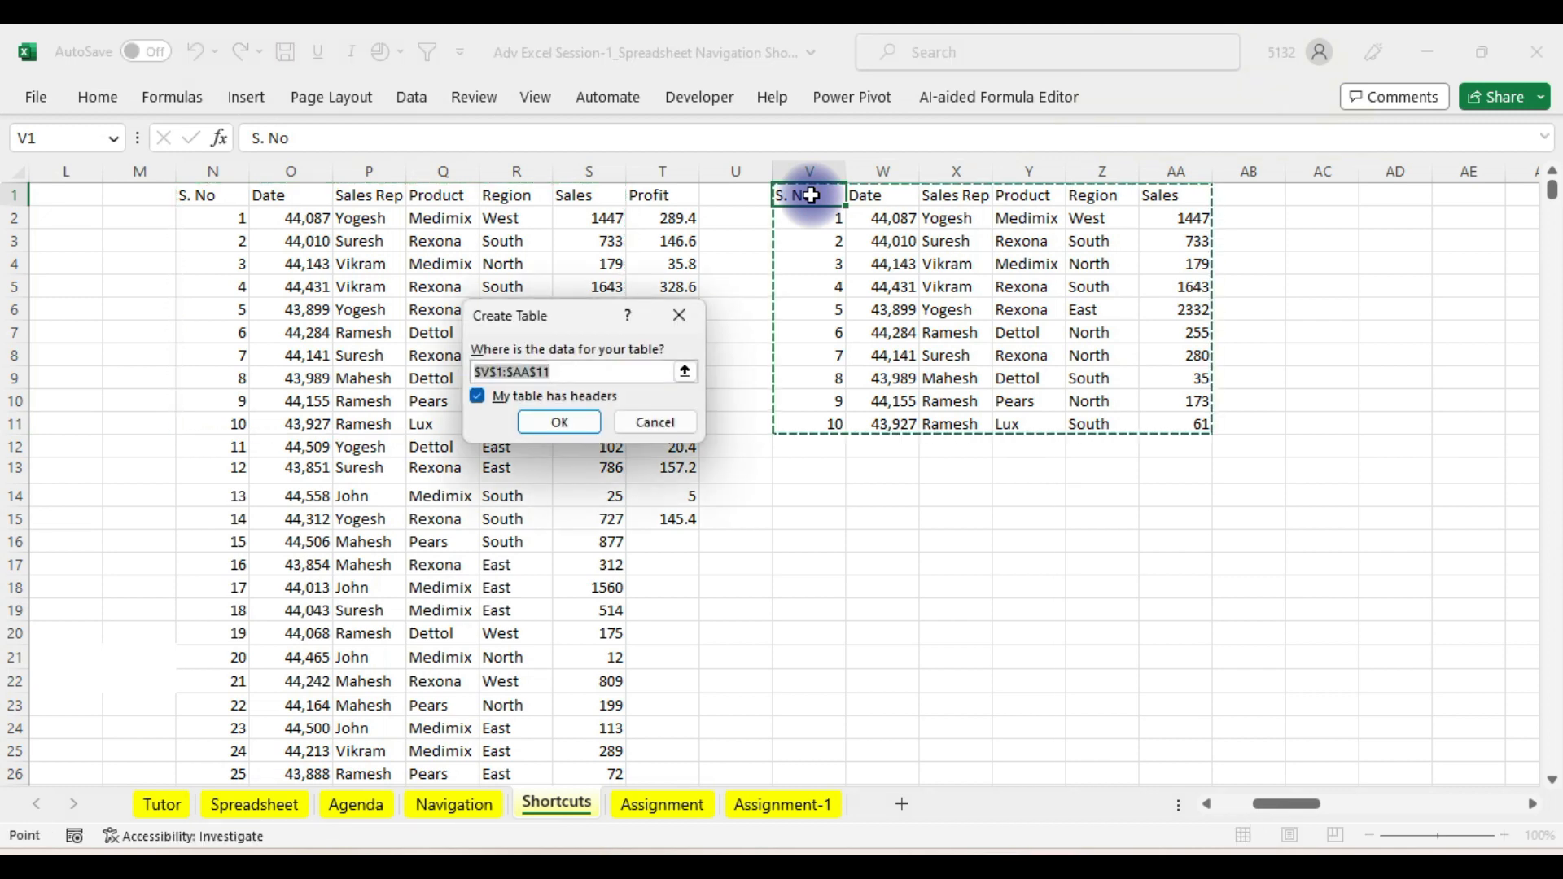
pyautogui.press('Return')
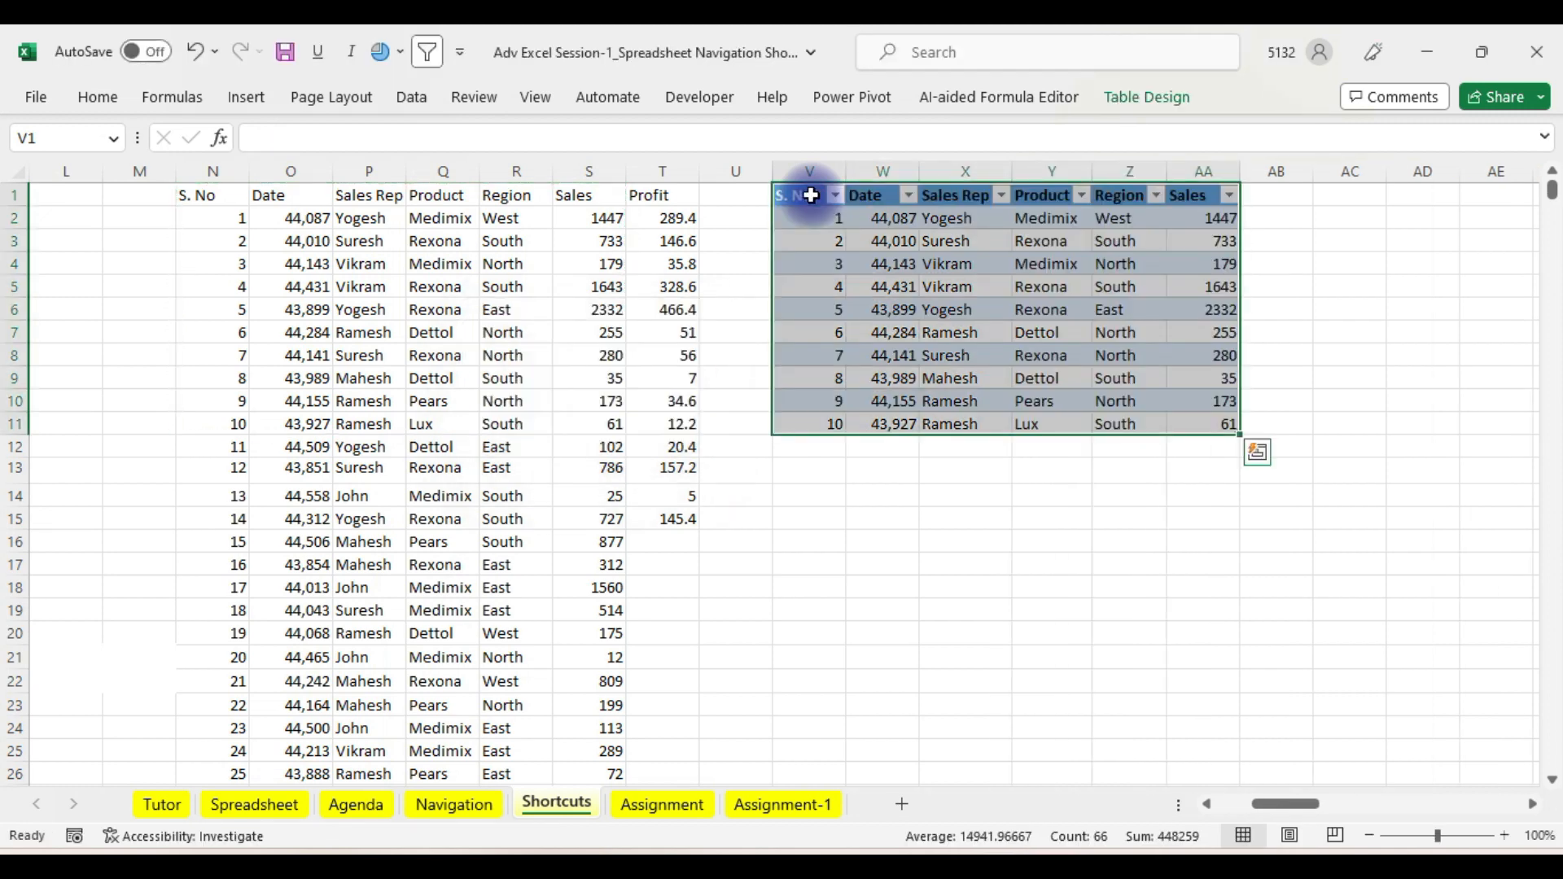
# - Select worksheet column AA, and then only the table data of Sales, Date and Sales Rep in the blue table
pyautogui.click(95, 100)
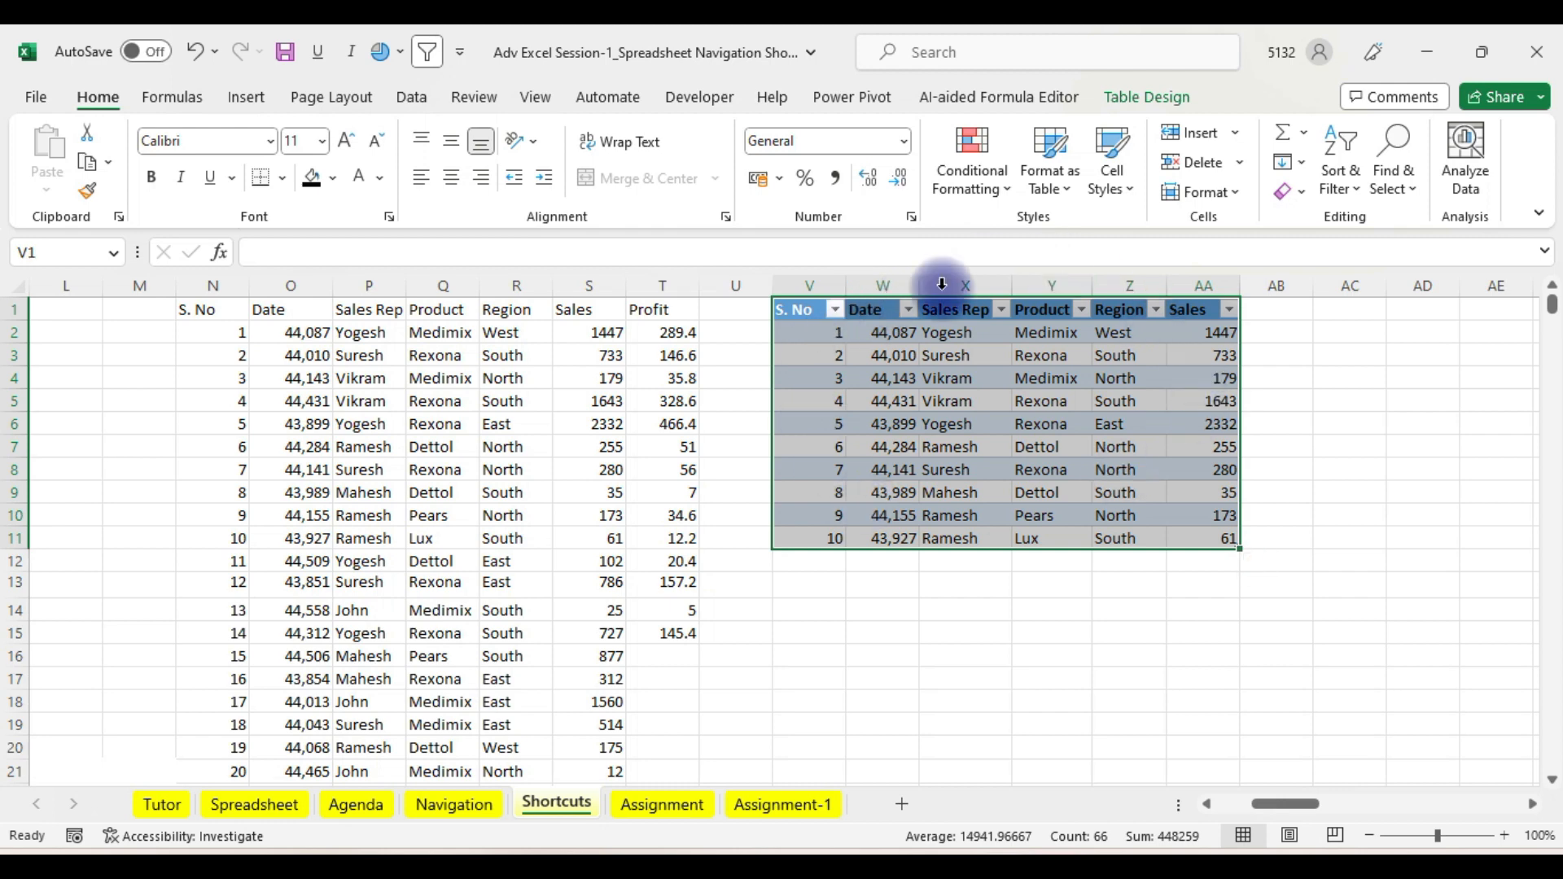
pyautogui.click(1330, 452)
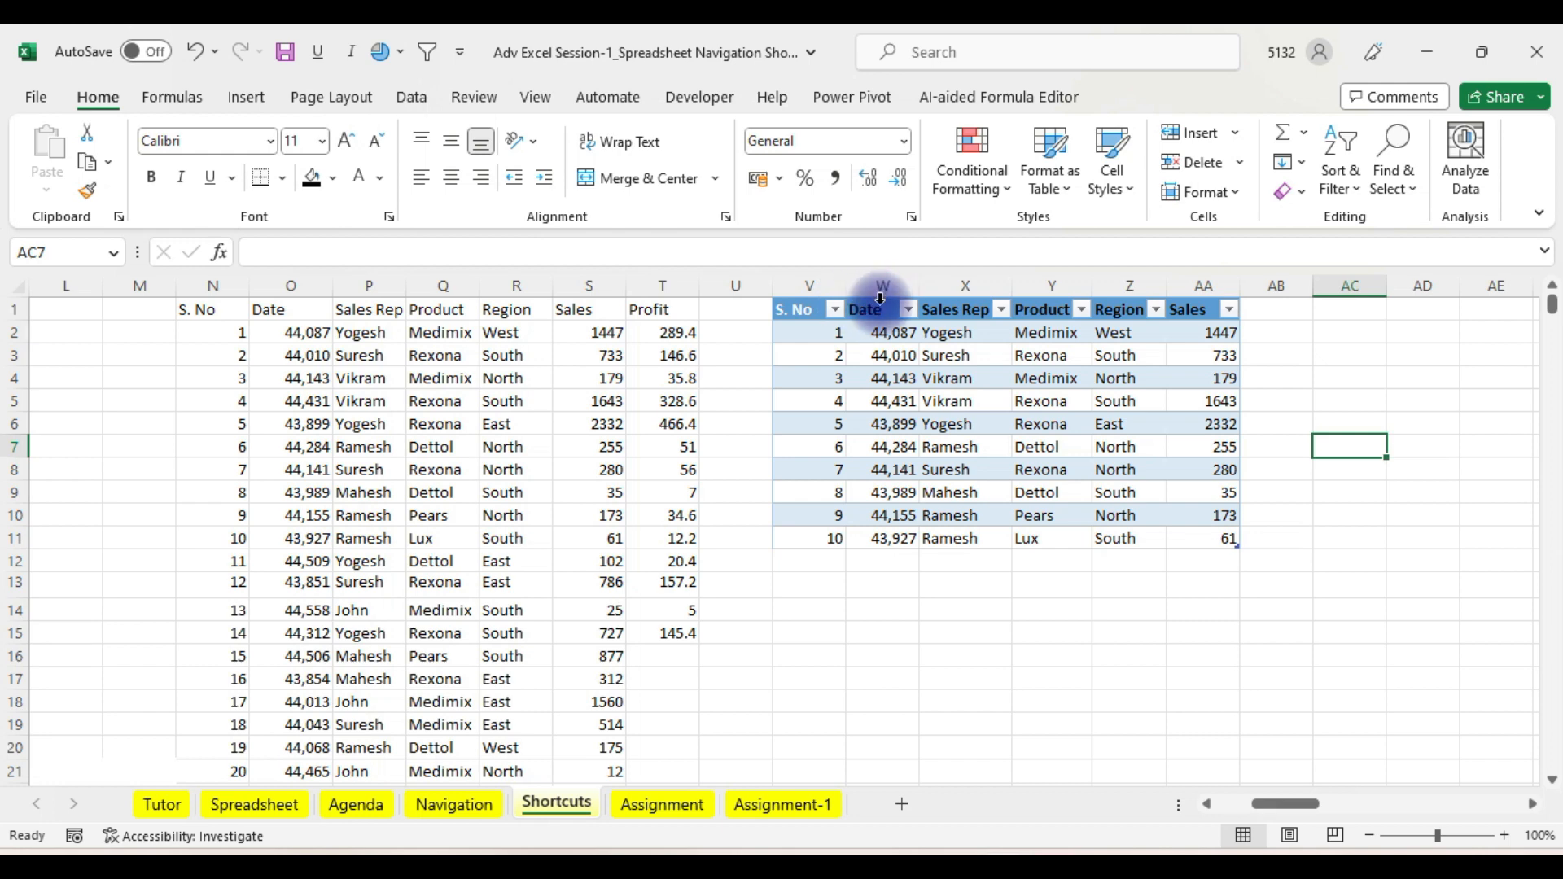
pyautogui.click(1205, 275)
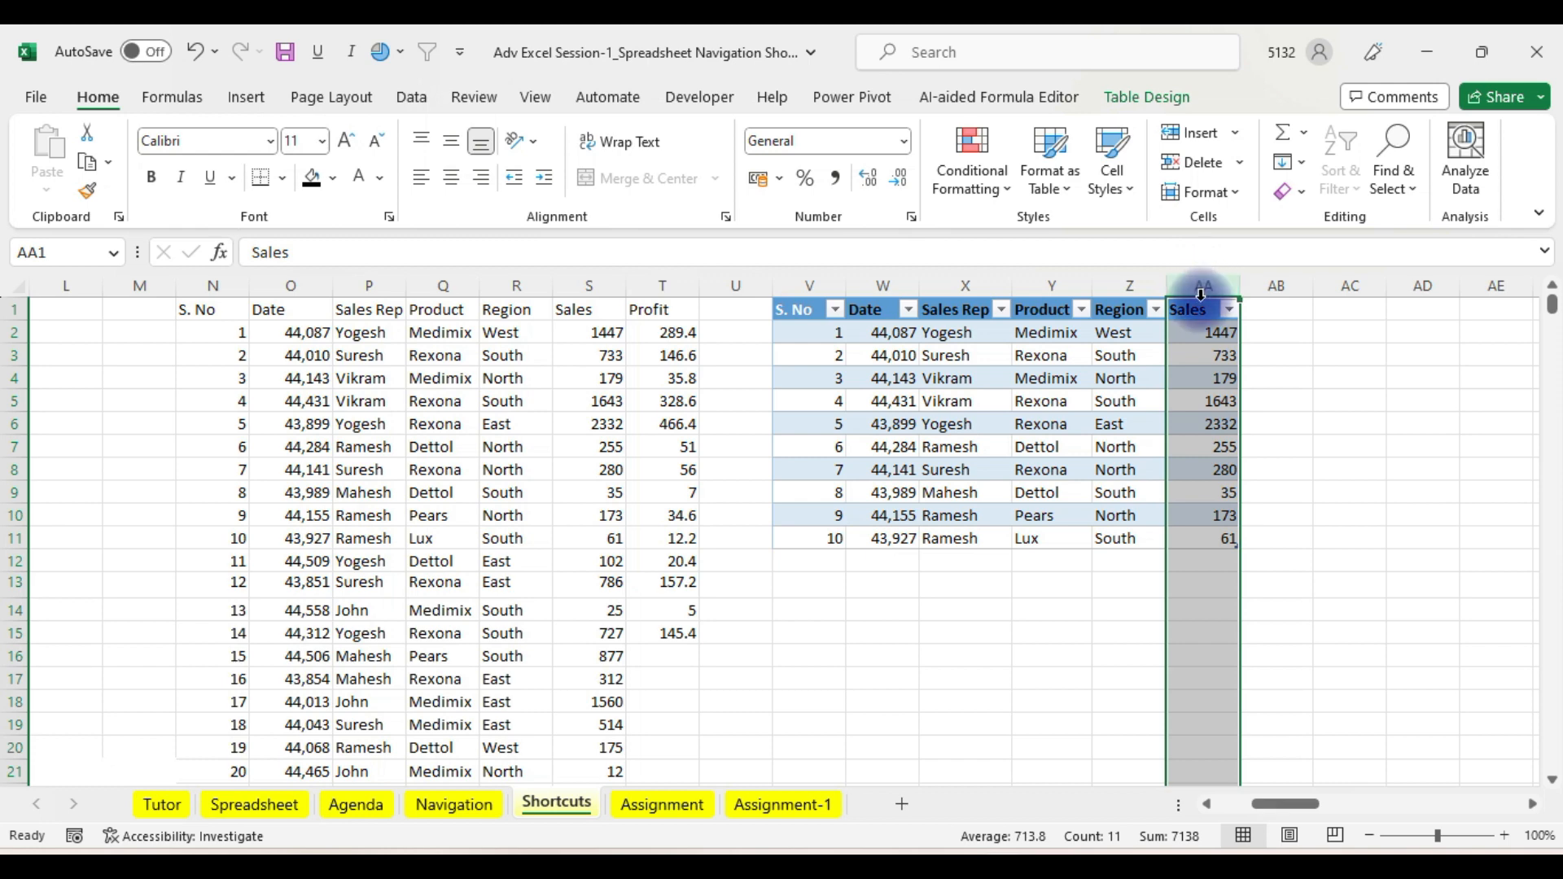
pyautogui.click(1200, 295)
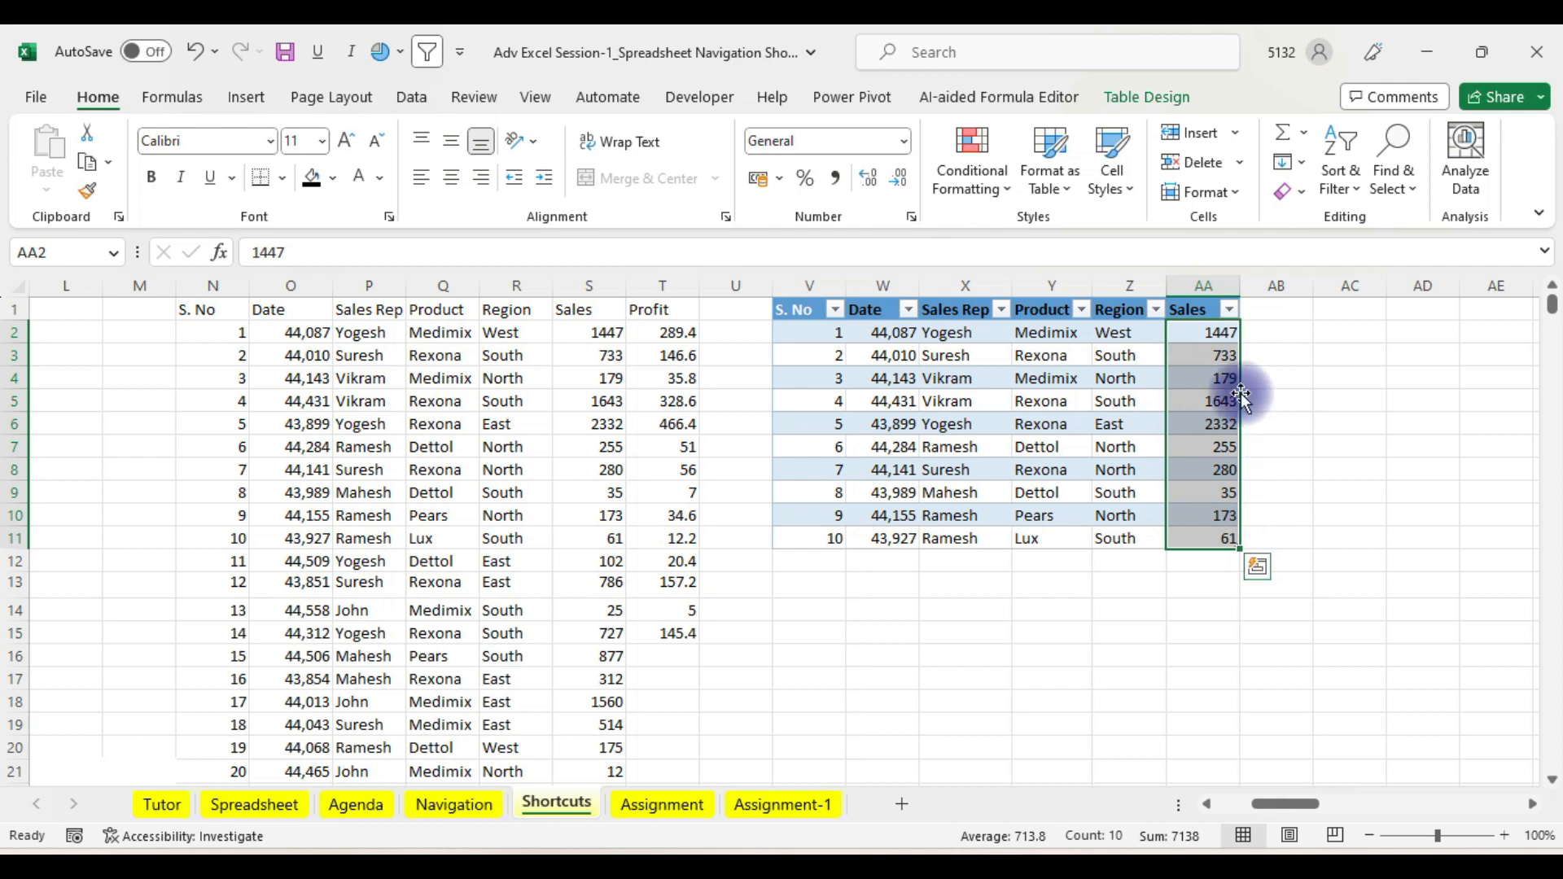
pyautogui.click(880, 299)
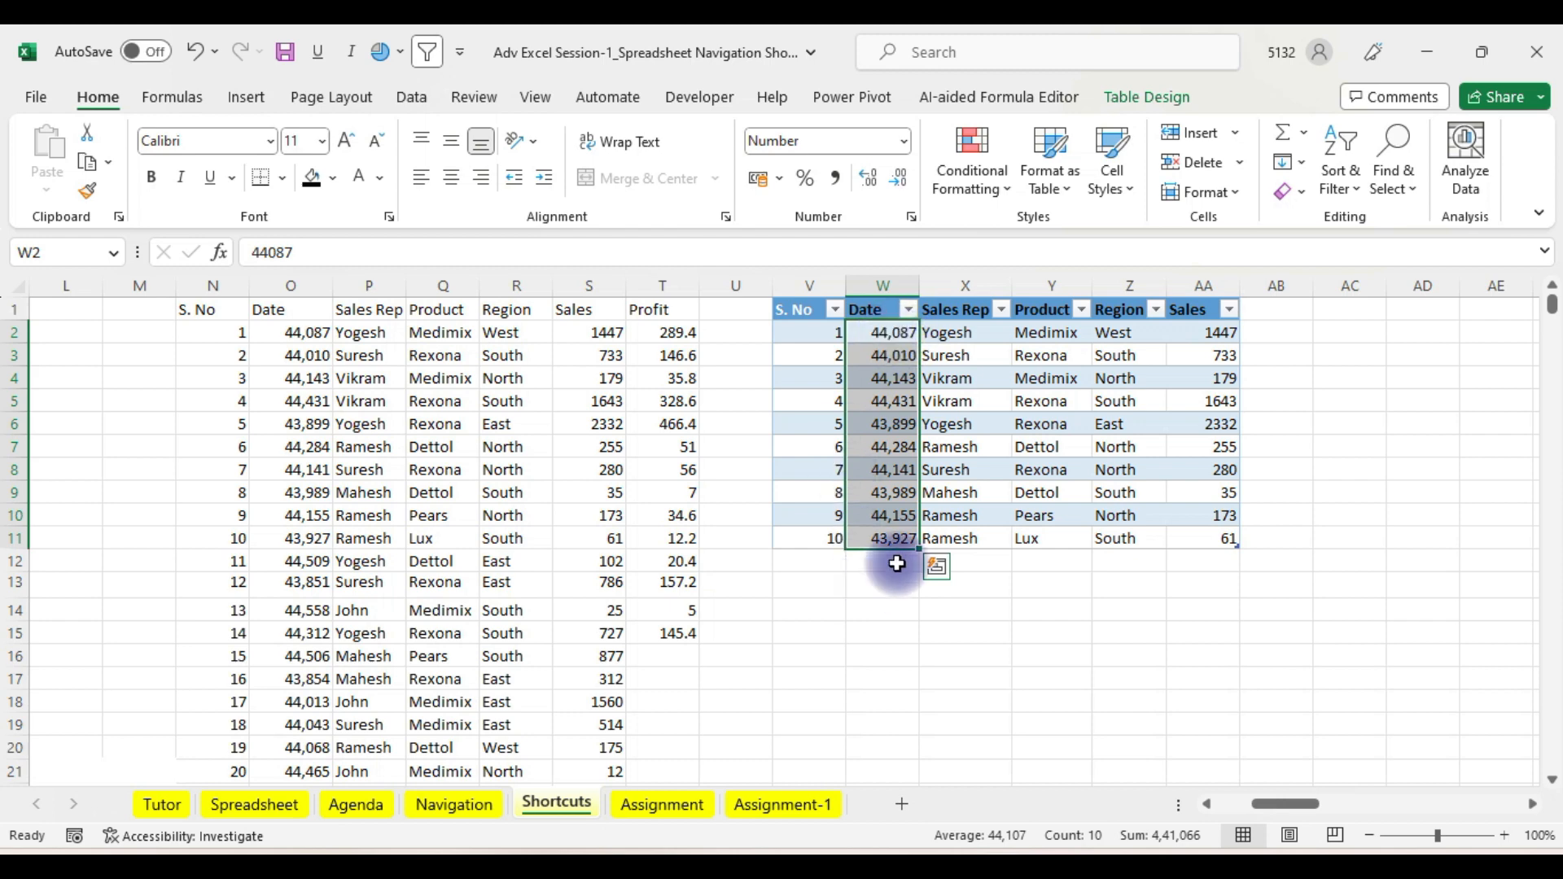
pyautogui.click(961, 299)
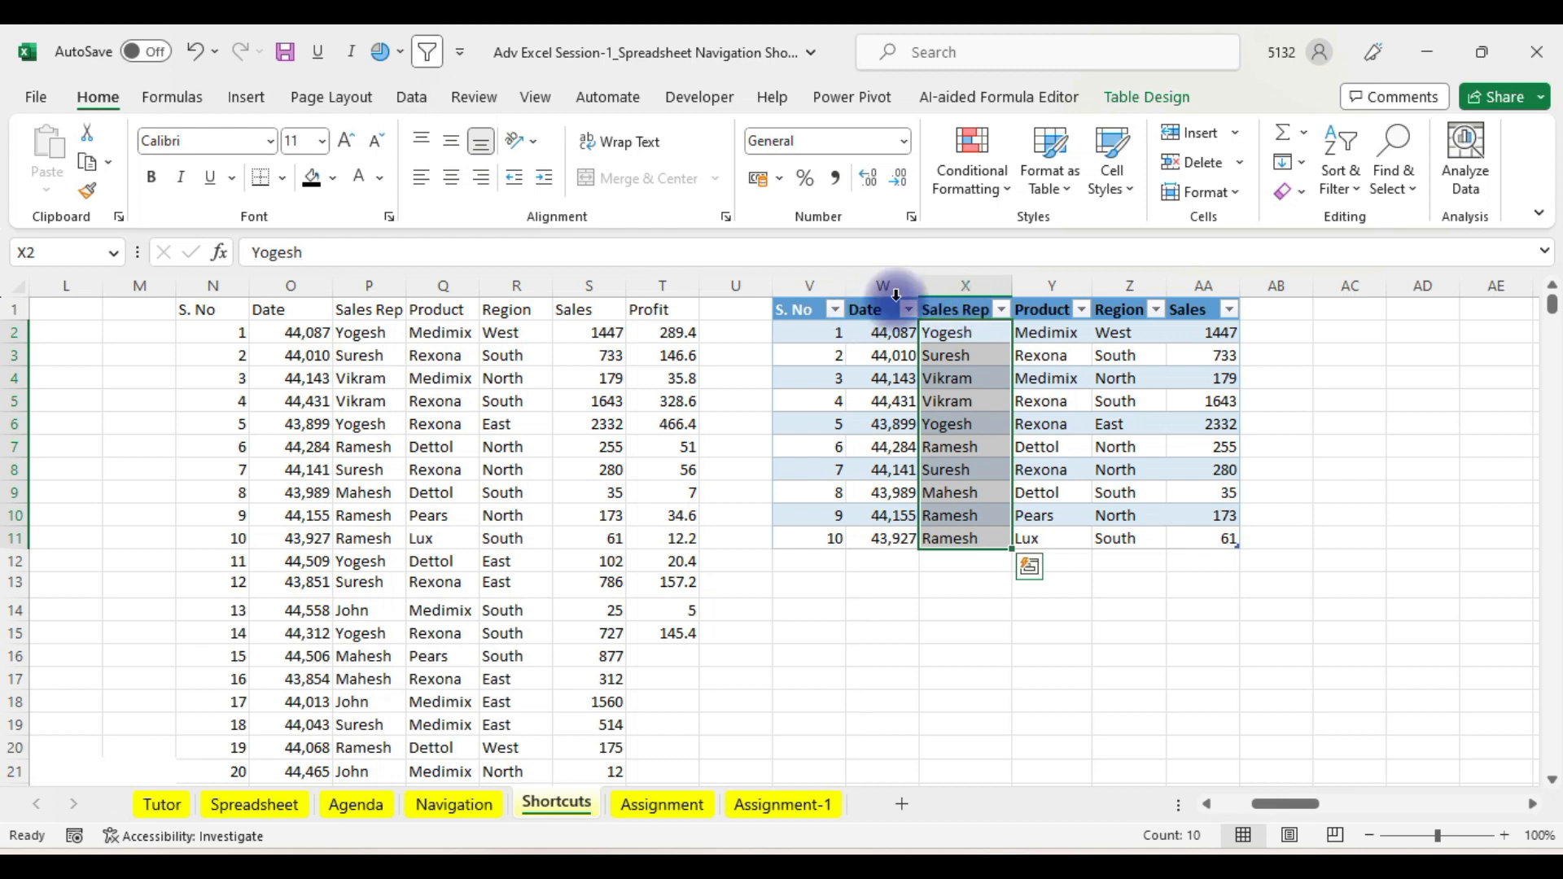
# - Compare selecting whole worksheet columns W, AA and X with selecting only the table's Product and Sales Rep data
pyautogui.click(880, 279)
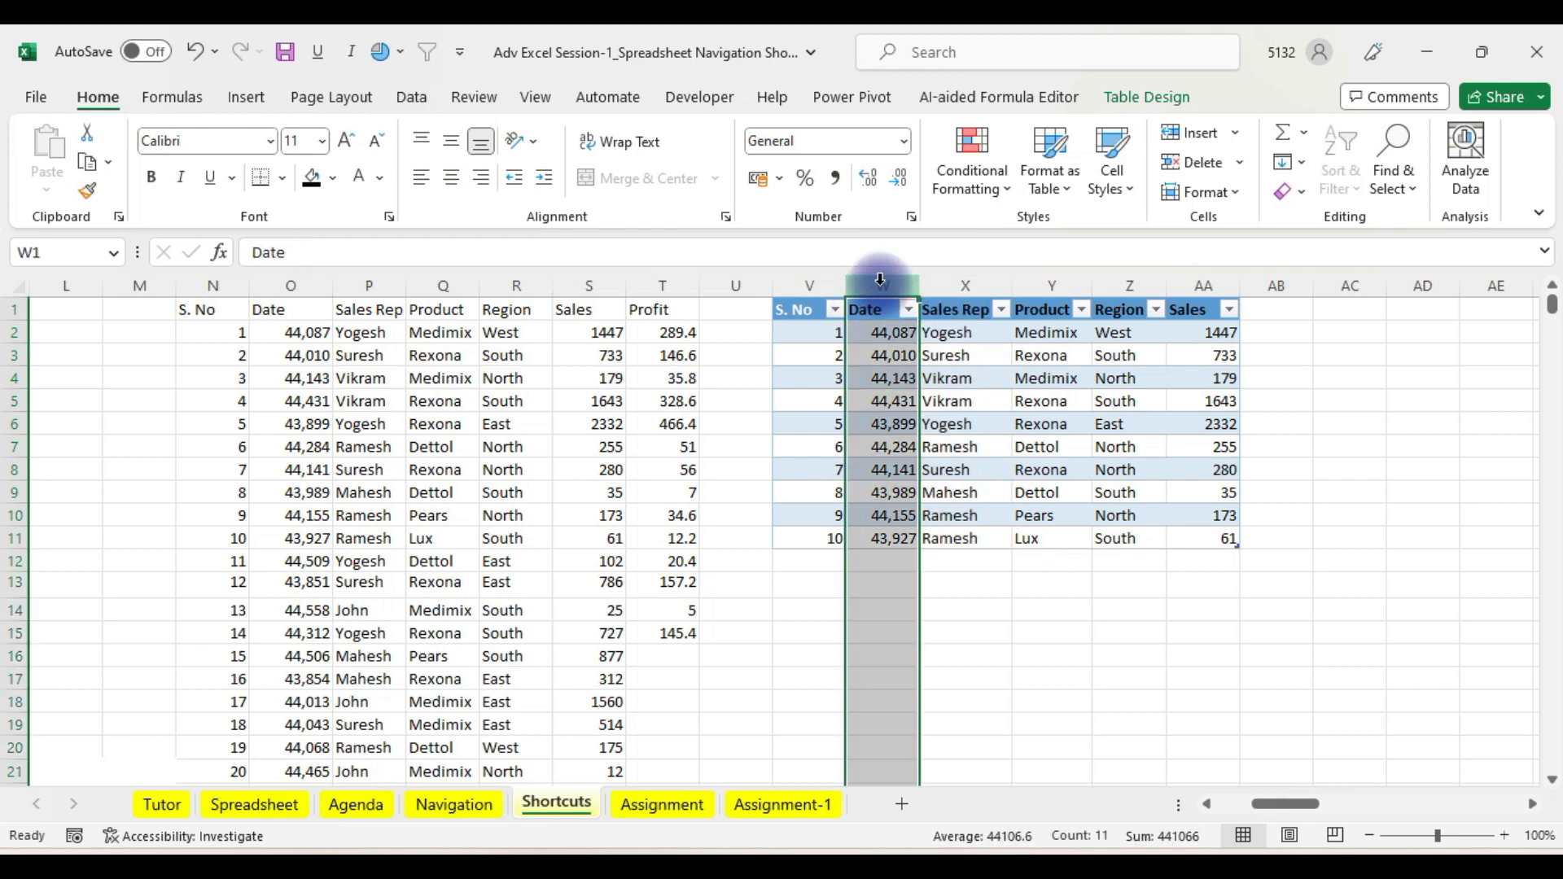
pyautogui.click(1190, 279)
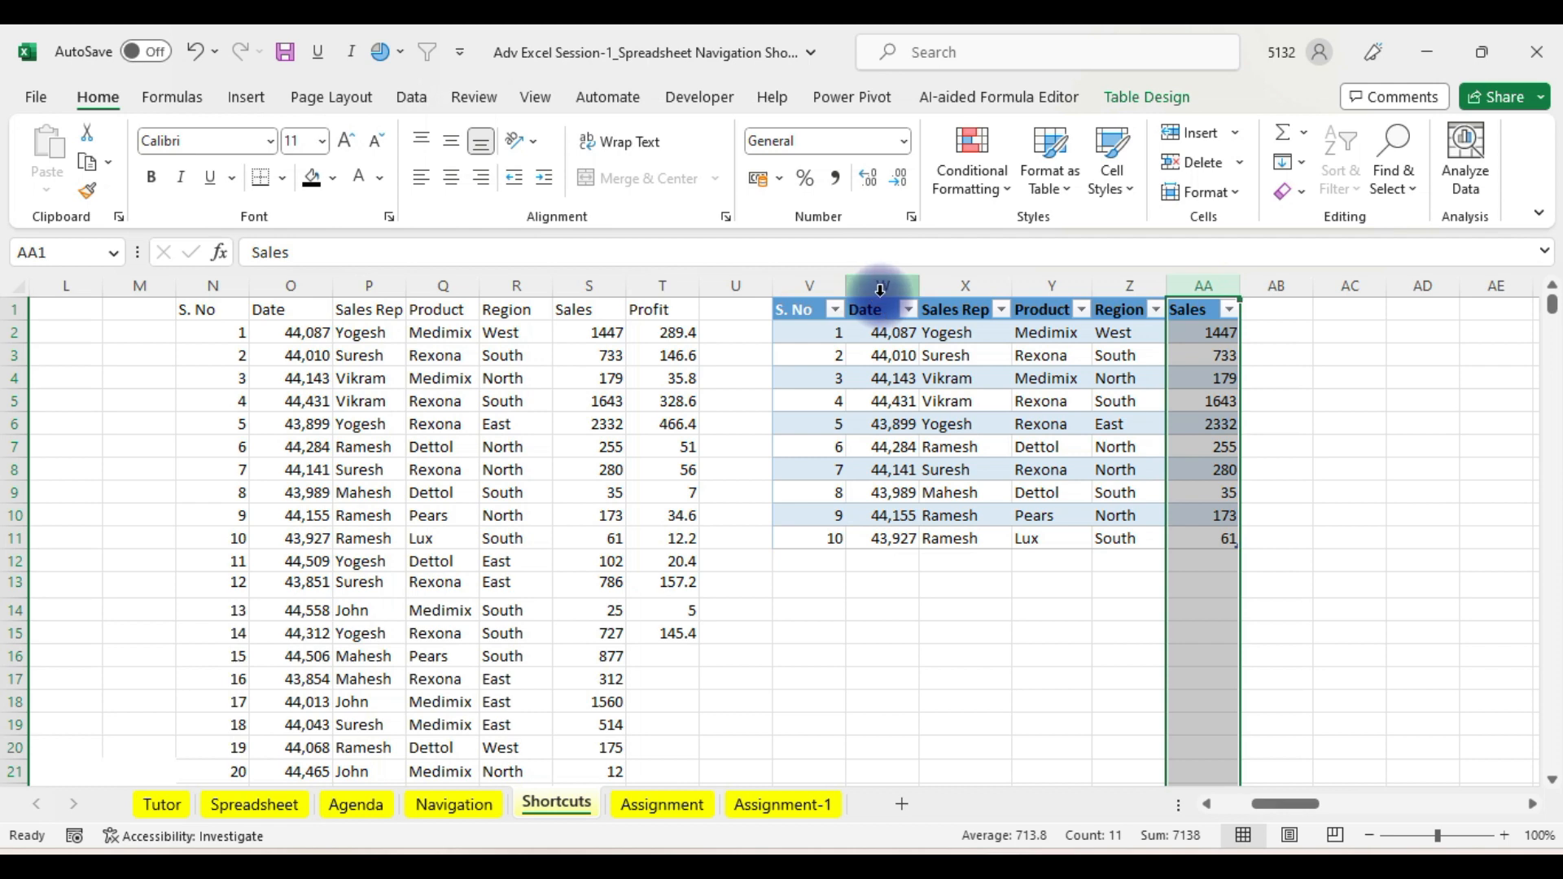
pyautogui.click(879, 290)
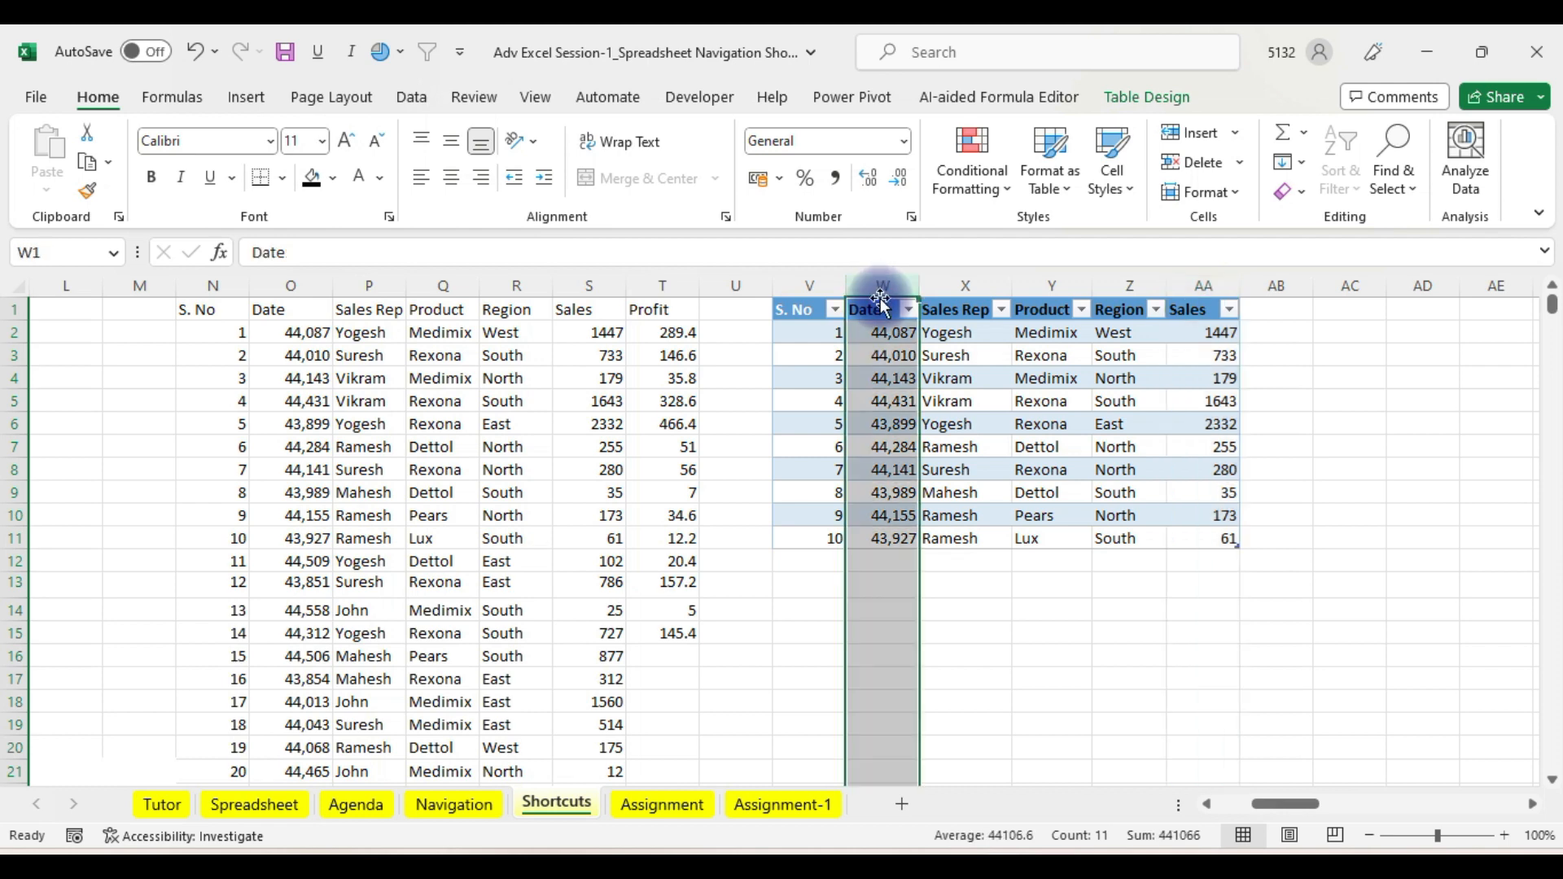
pyautogui.click(958, 290)
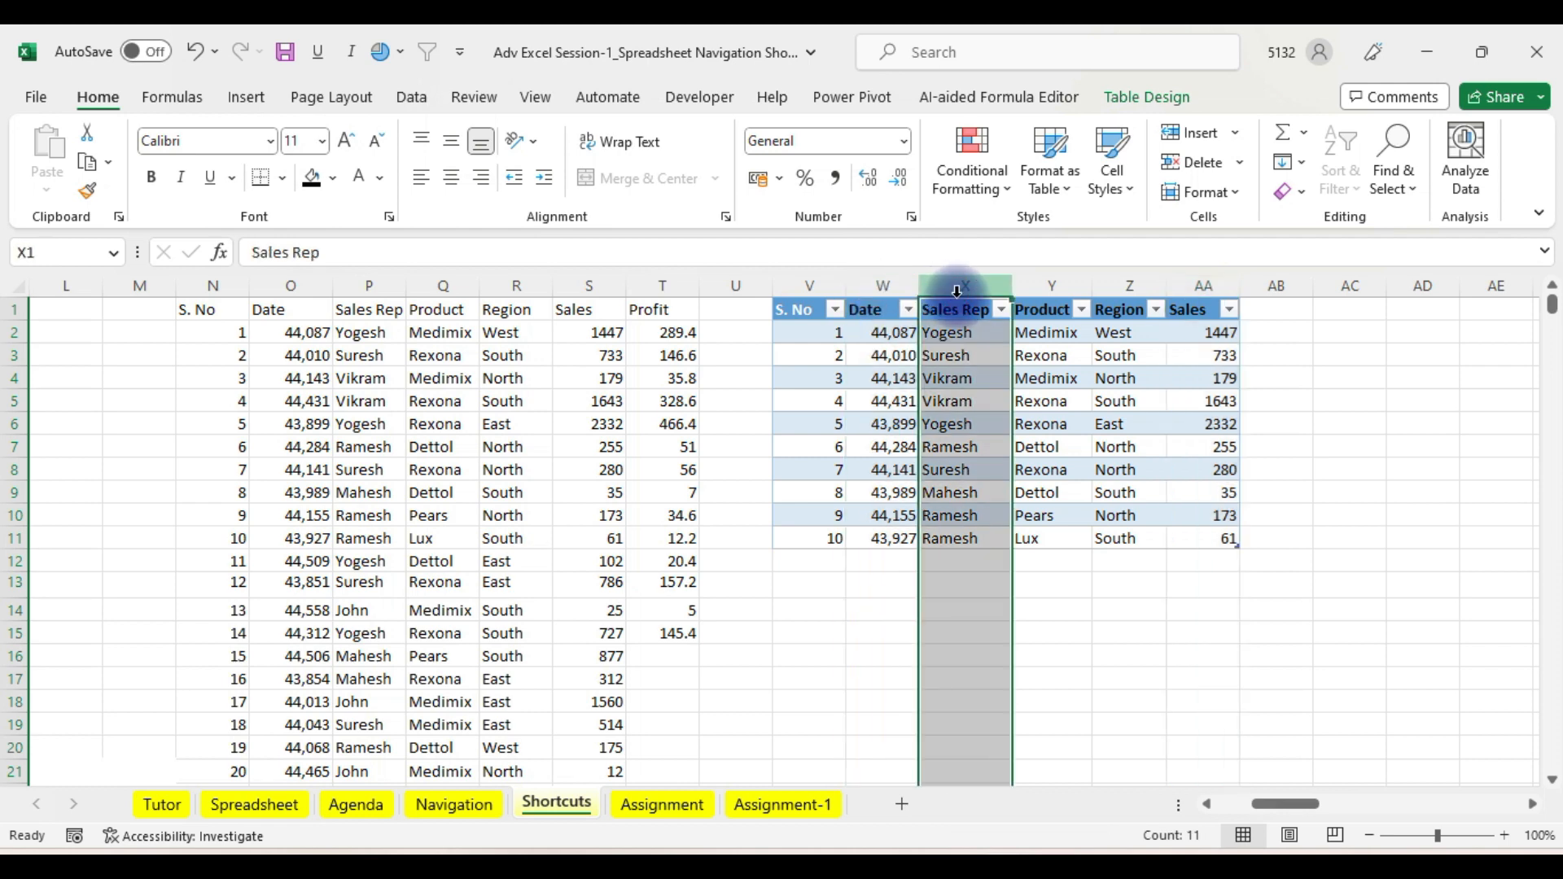
pyautogui.click(1037, 302)
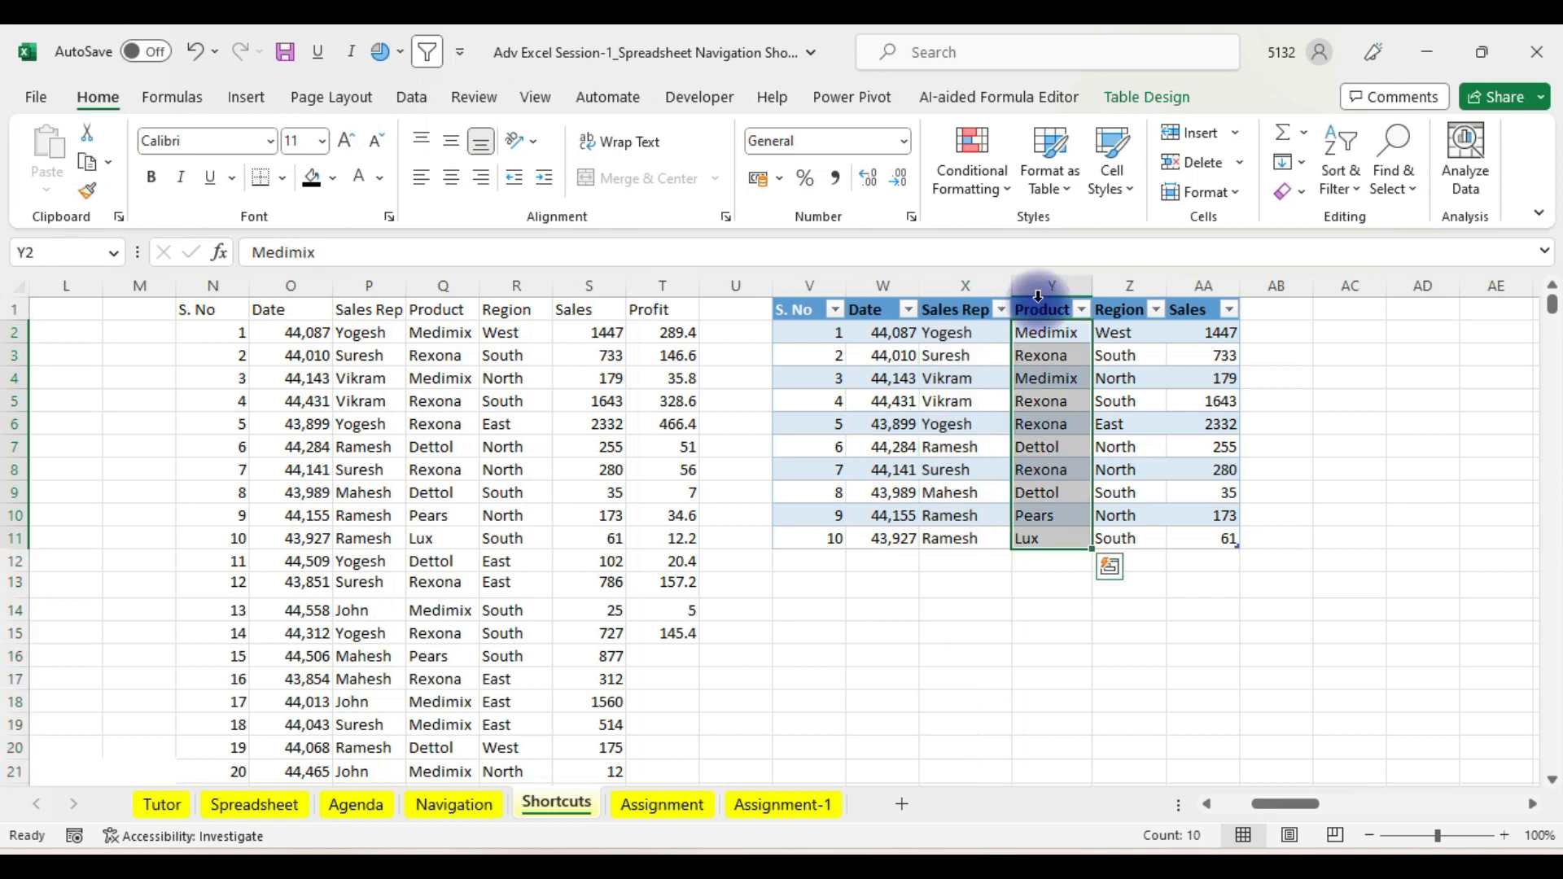
pyautogui.click(948, 295)
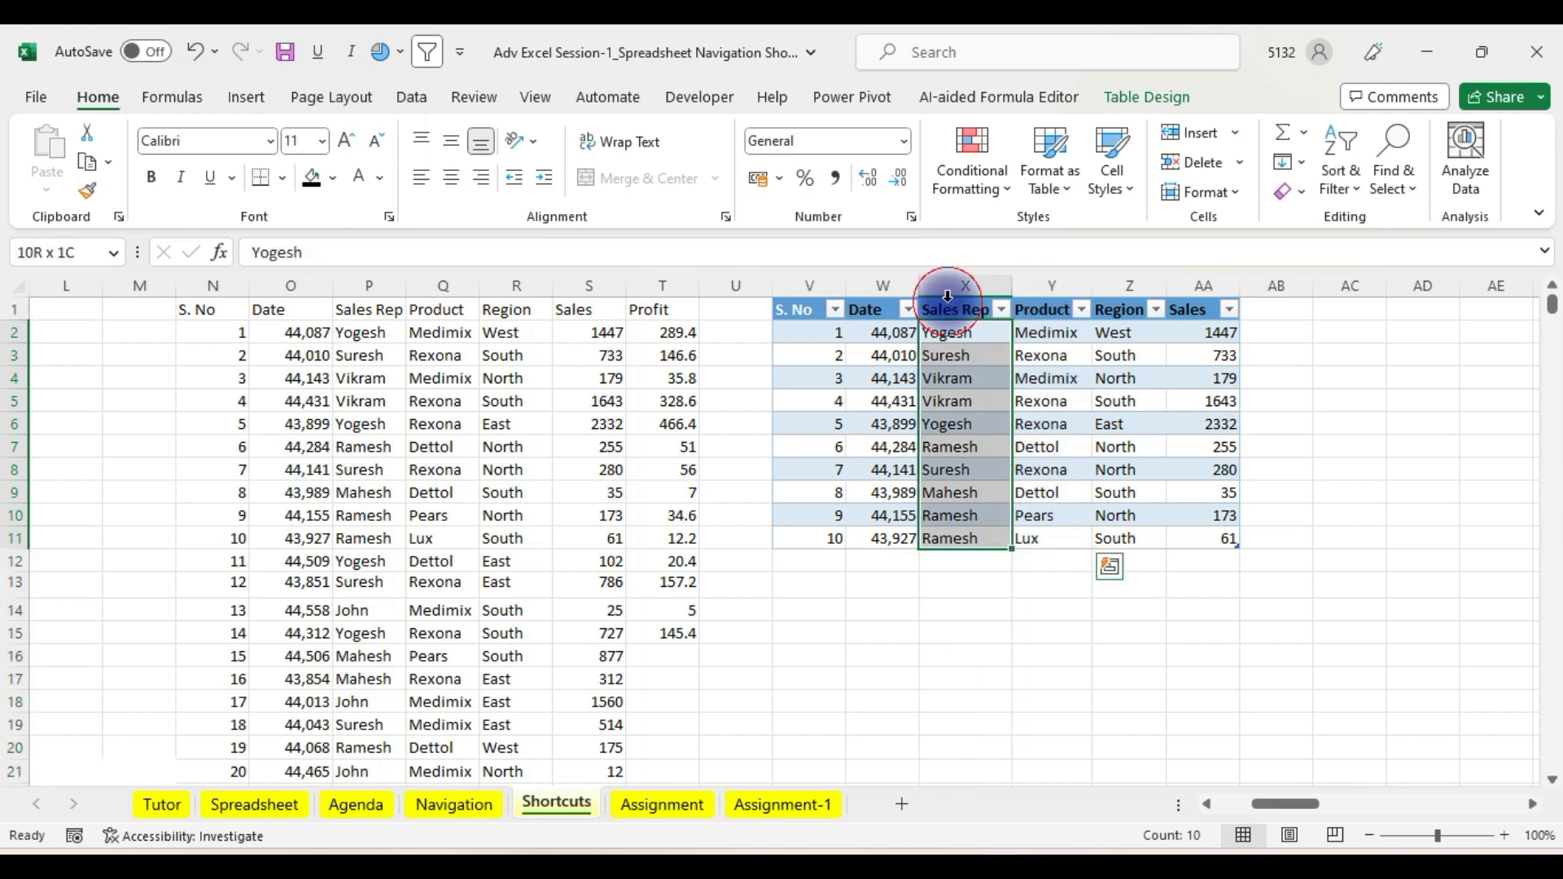
# - Format the blue table's Date column data in W2:W11 as Short Date
pyautogui.click(882, 296)
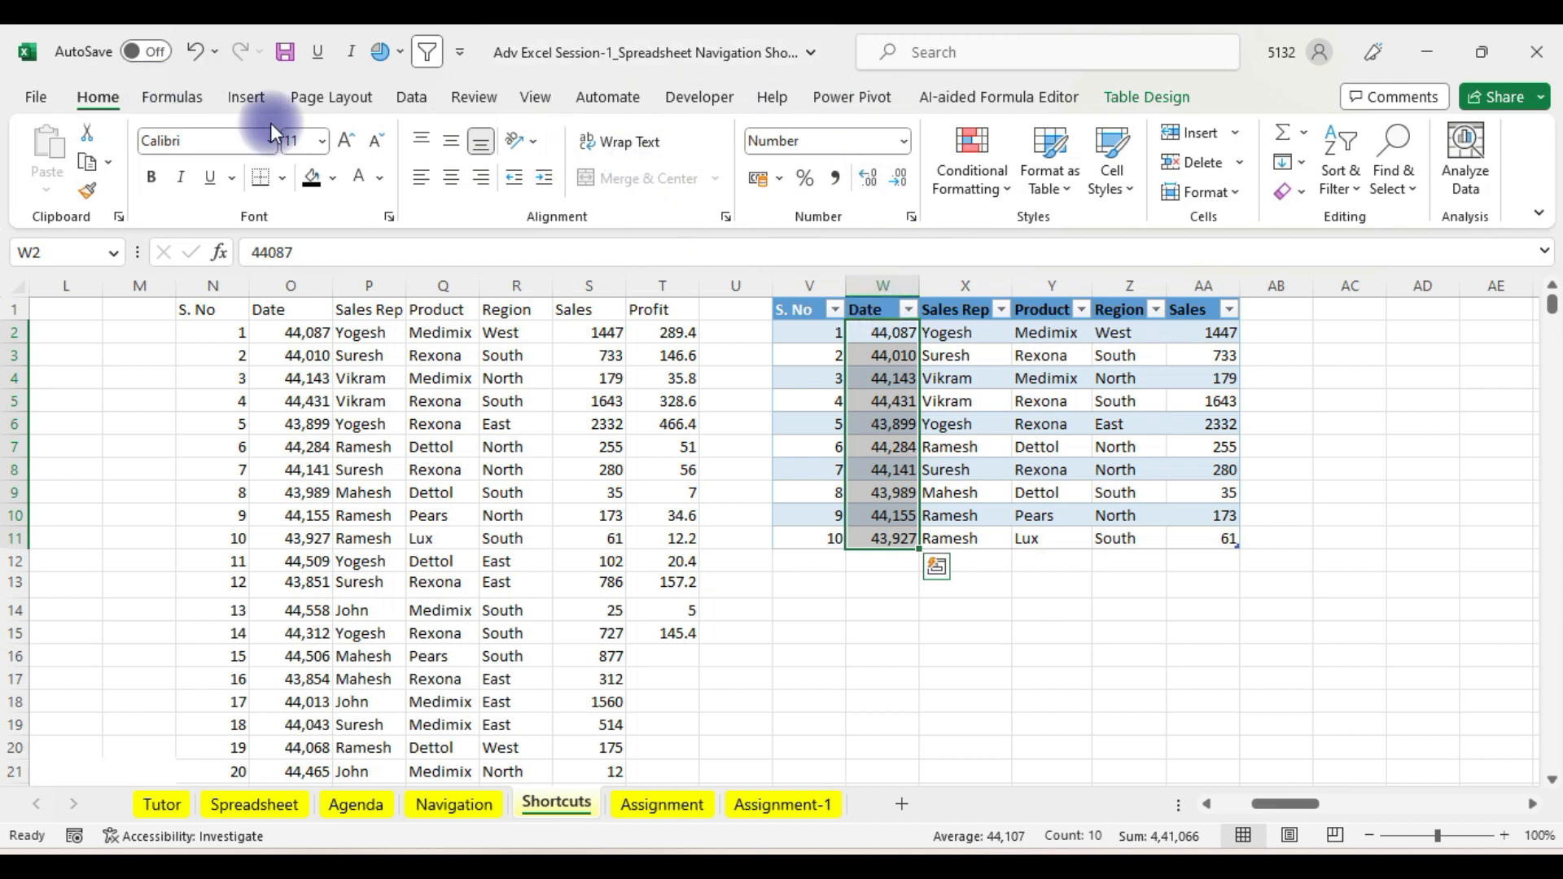
pyautogui.click(902, 144)
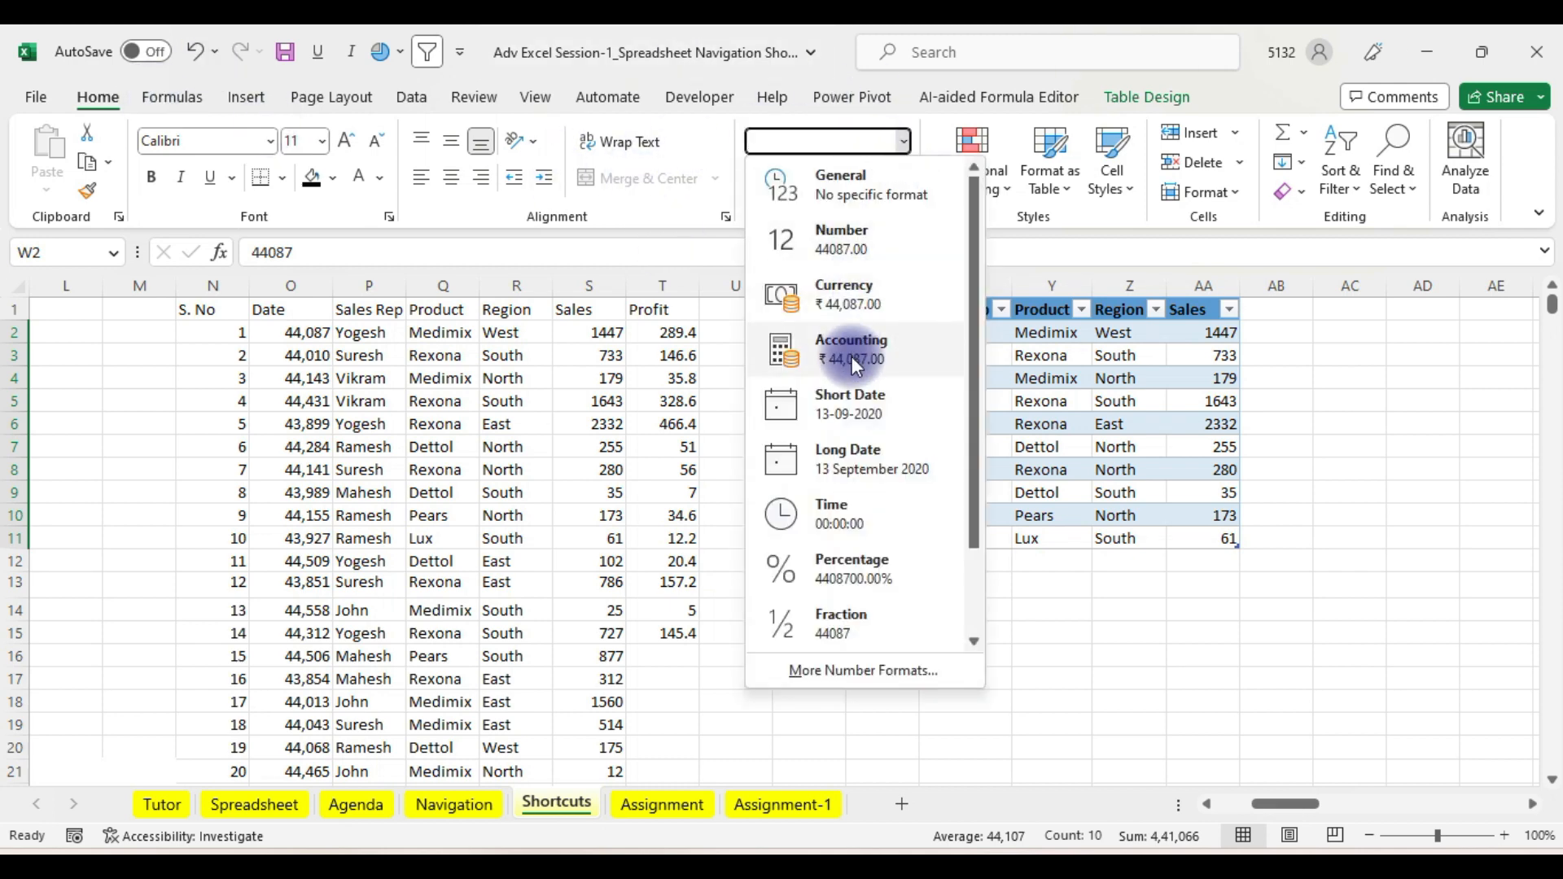
pyautogui.click(852, 402)
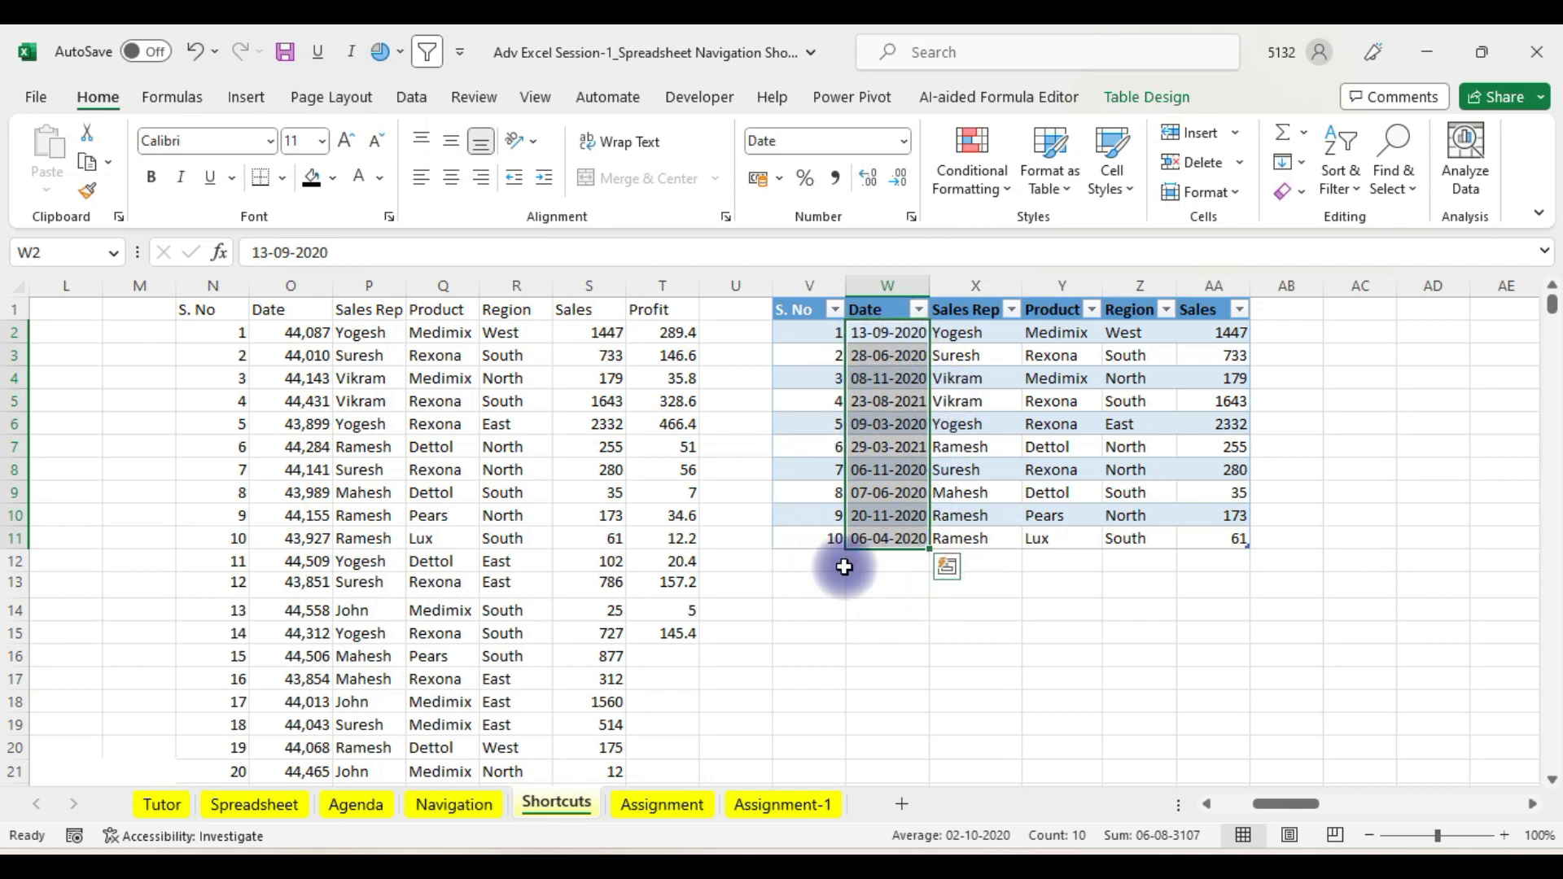
# - Review the available number formats, reselect the dates in W2:W11 and reapply the Short Date format
pyautogui.click(902, 143)
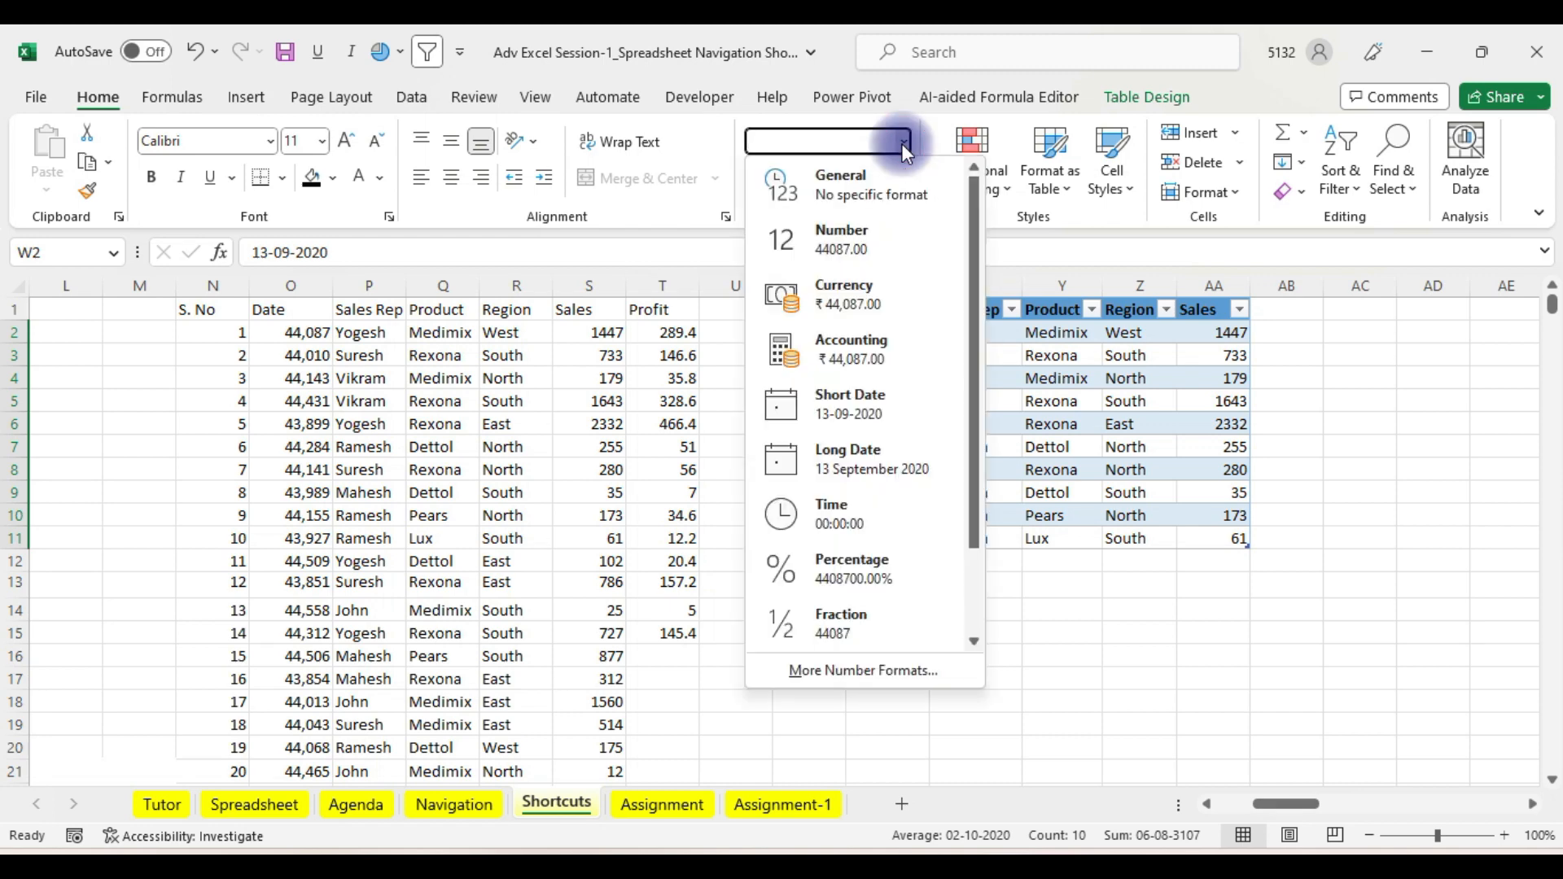
pyautogui.click(1053, 641)
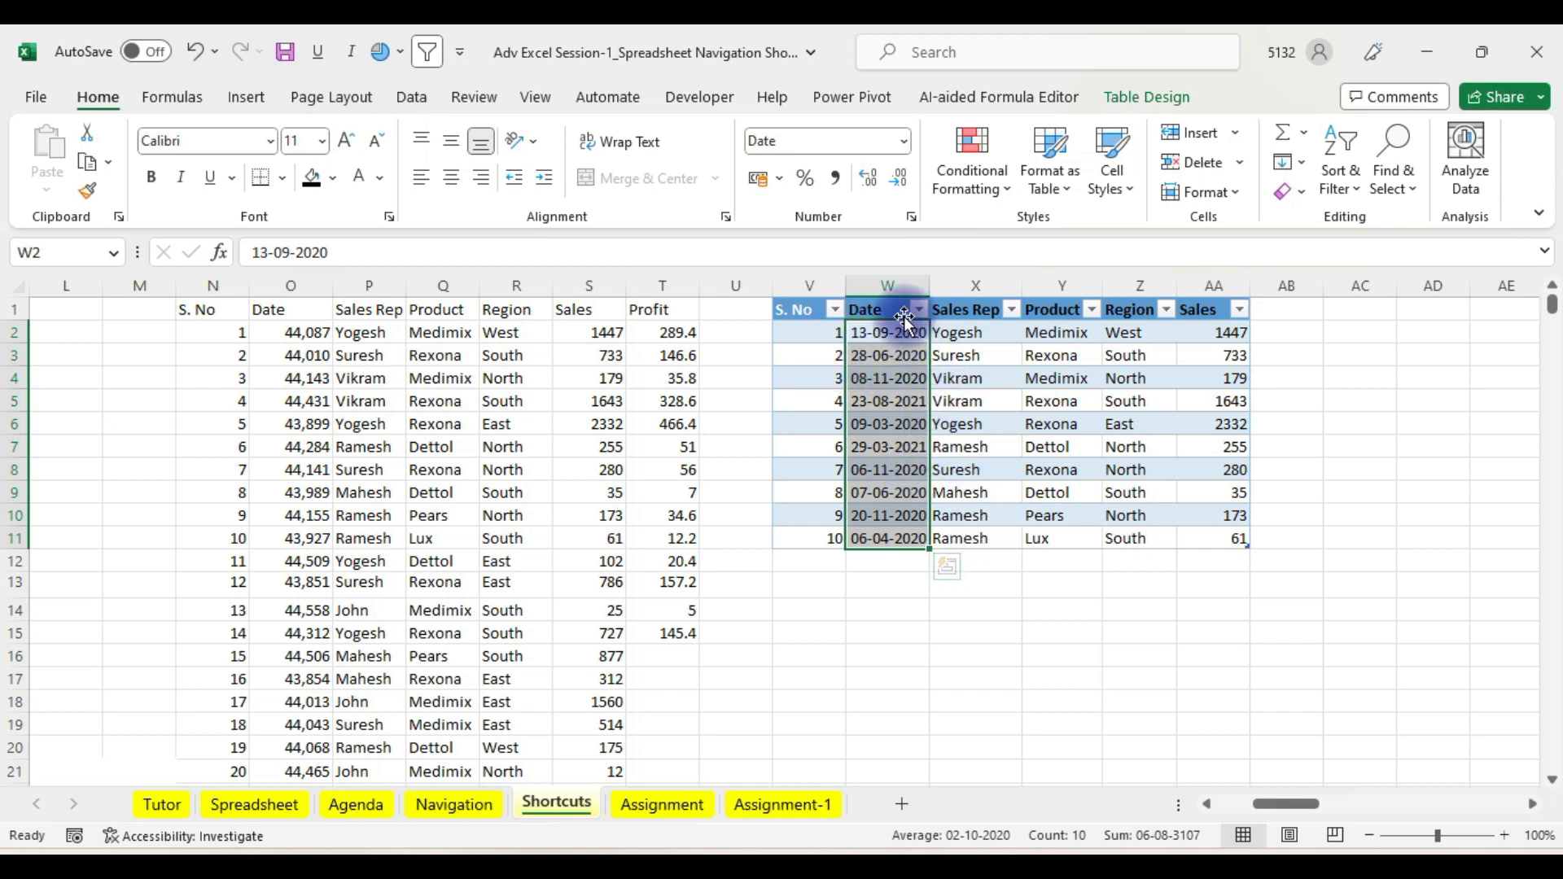
pyautogui.click(889, 295)
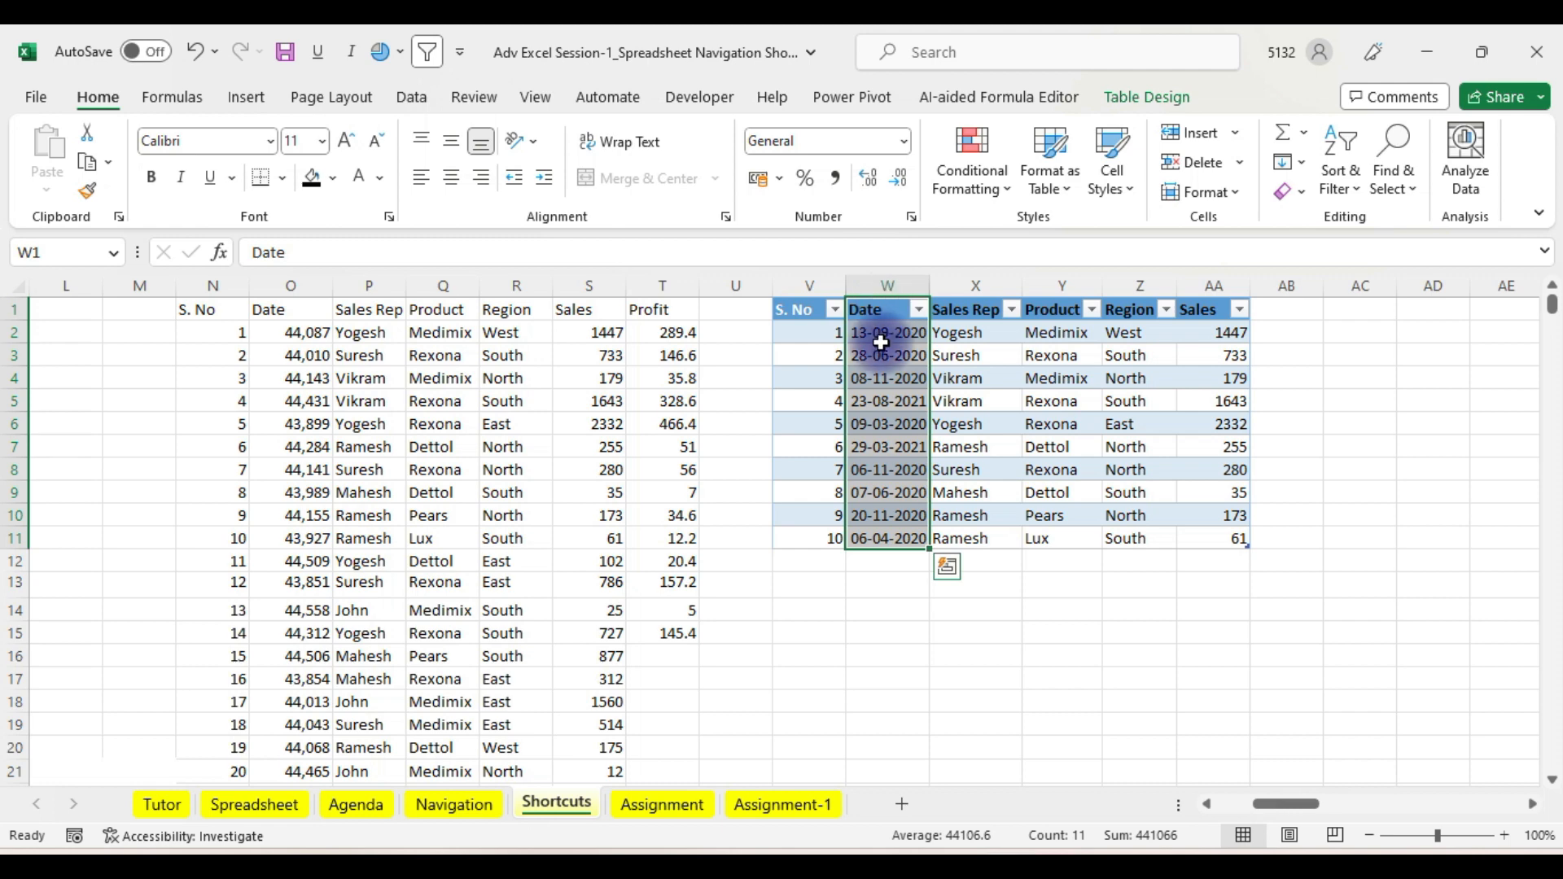
pyautogui.moveTo(885, 335); pyautogui.dragTo(898, 536)
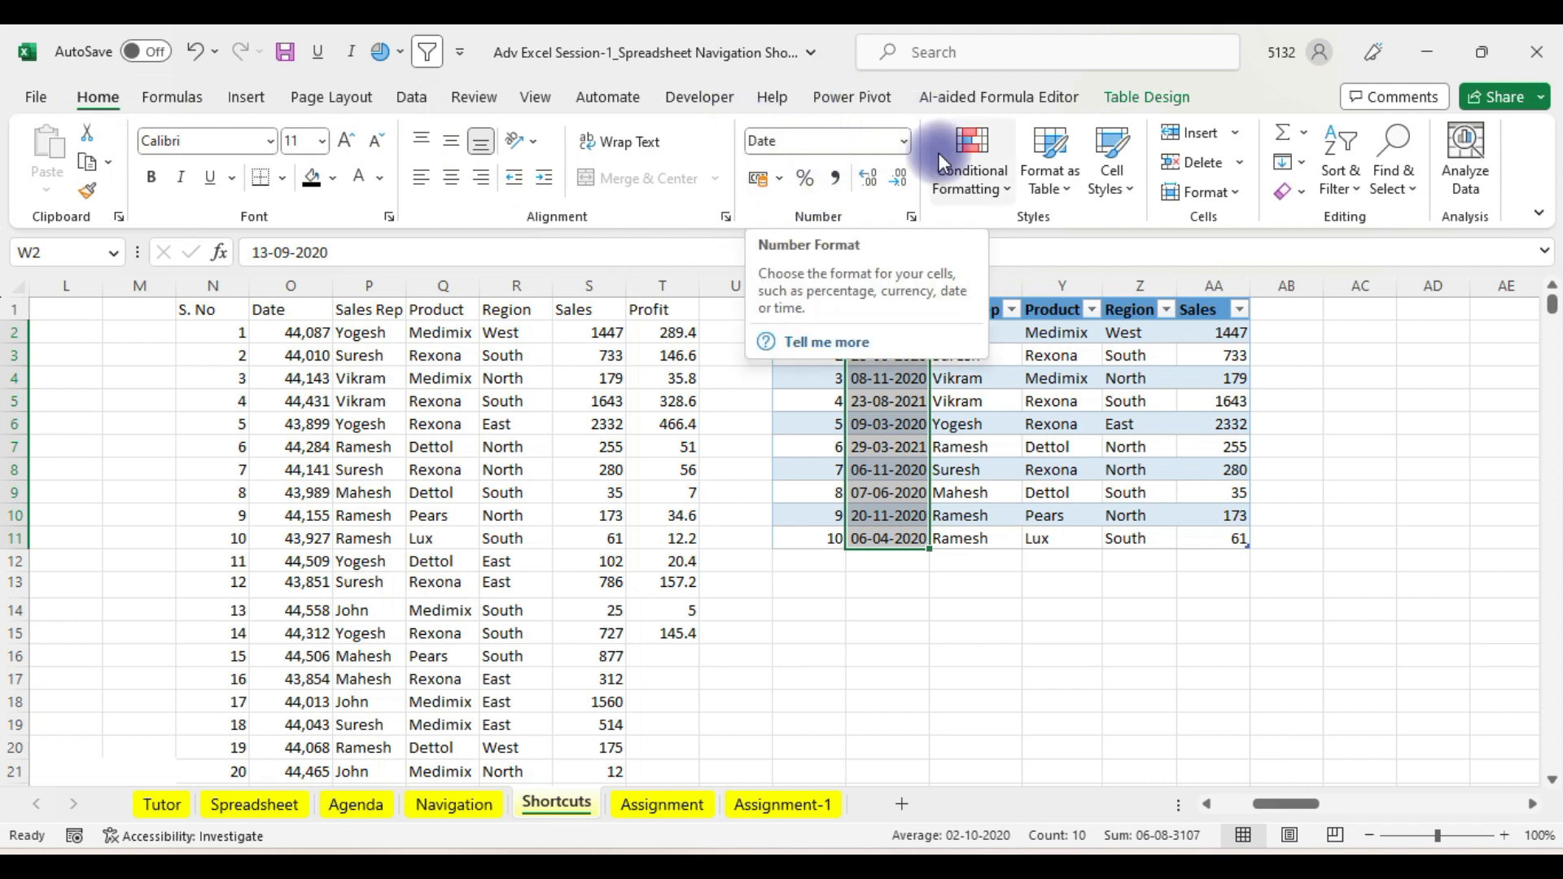
pyautogui.click(903, 141)
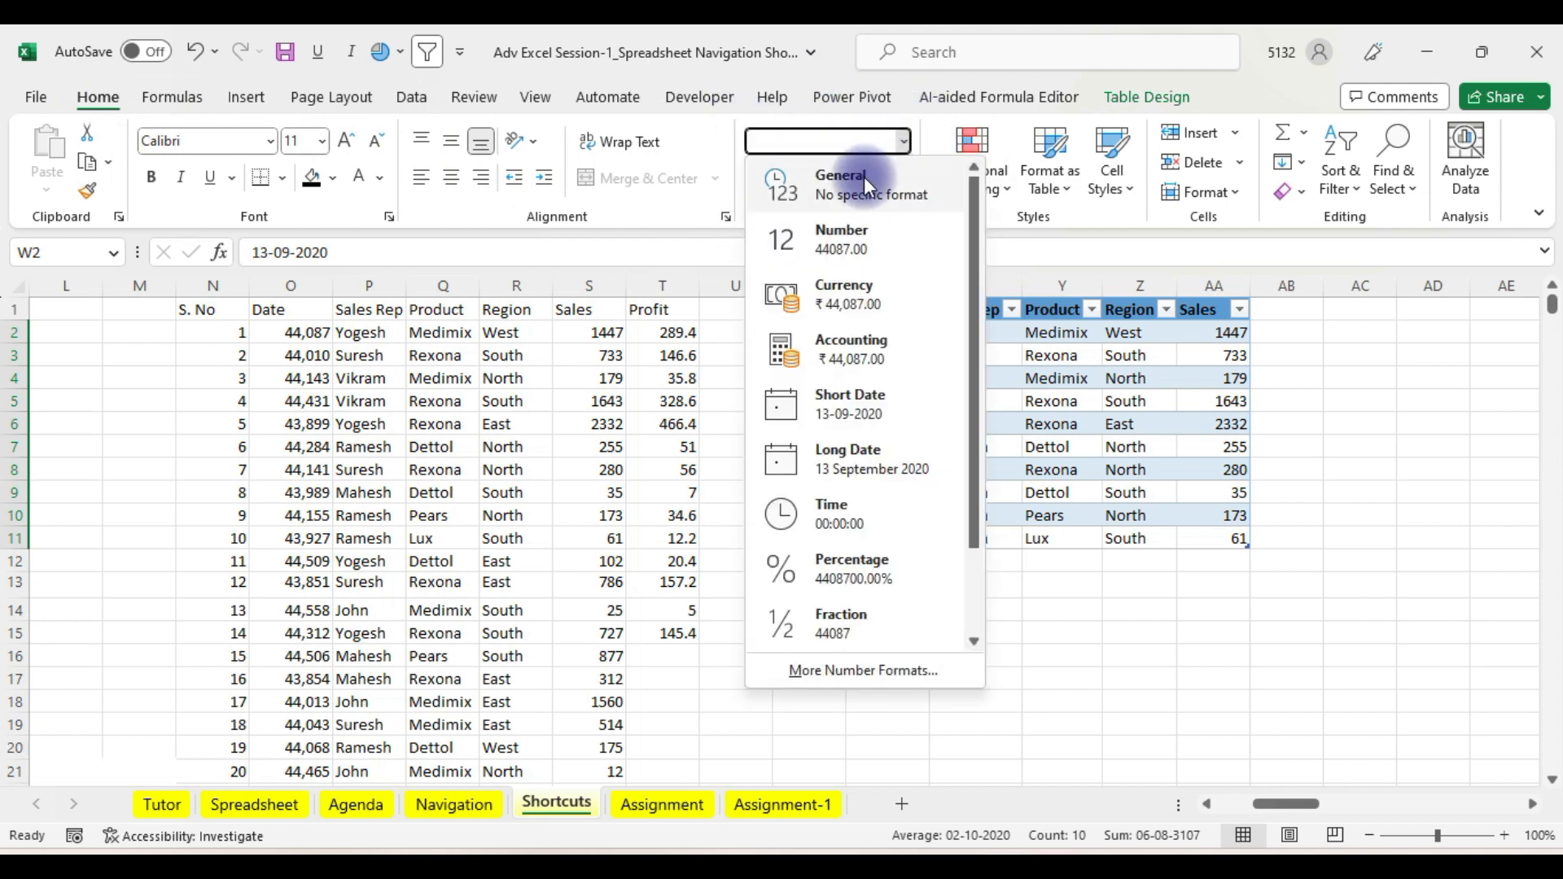
pyautogui.click(901, 143)
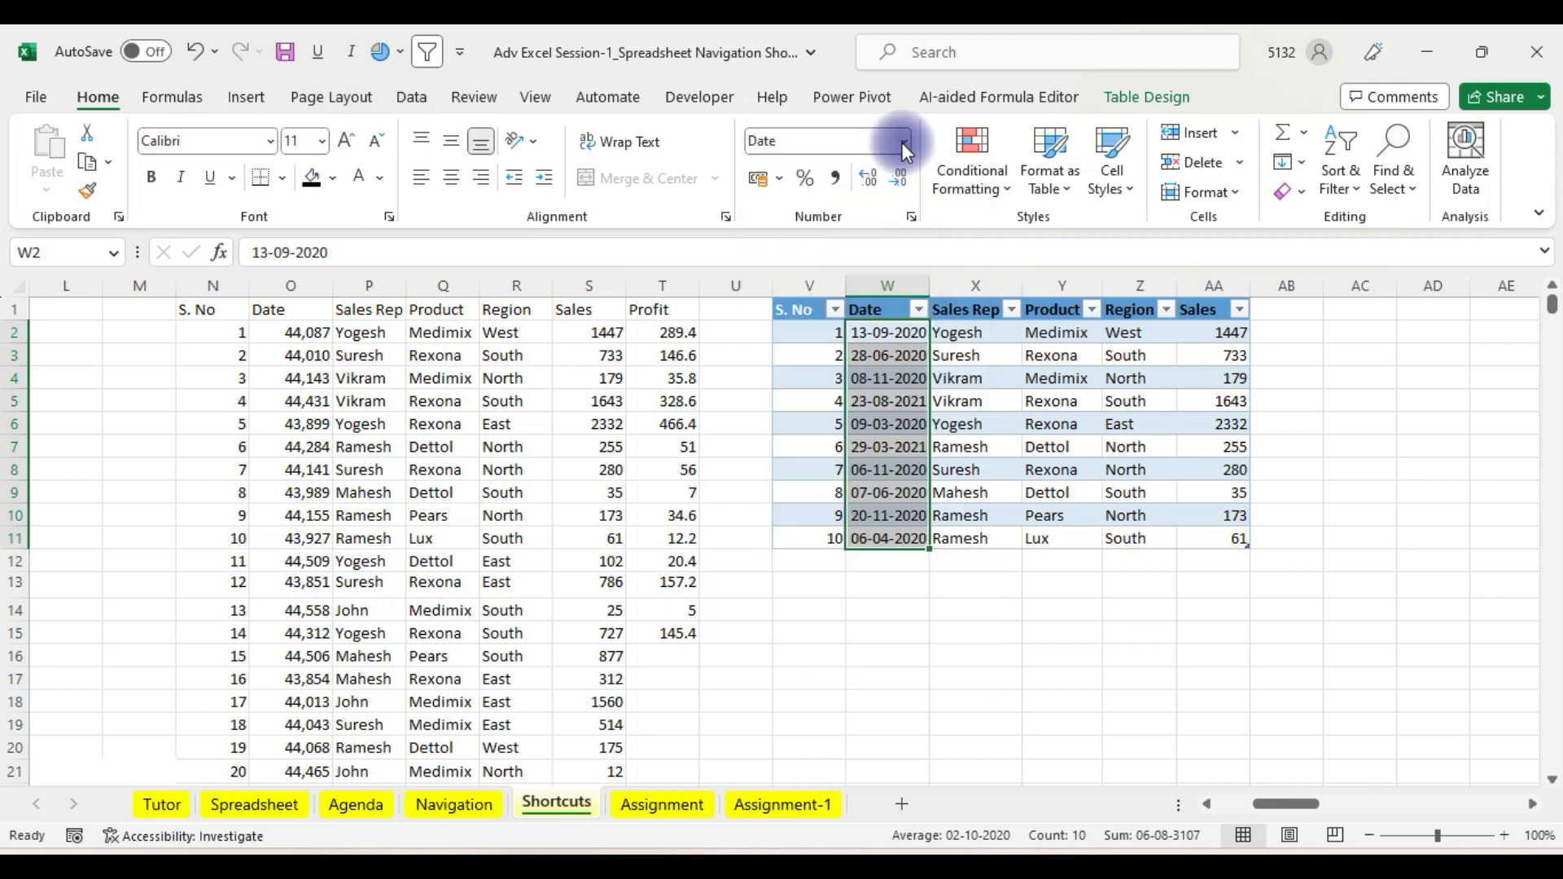
pyautogui.click(901, 143)
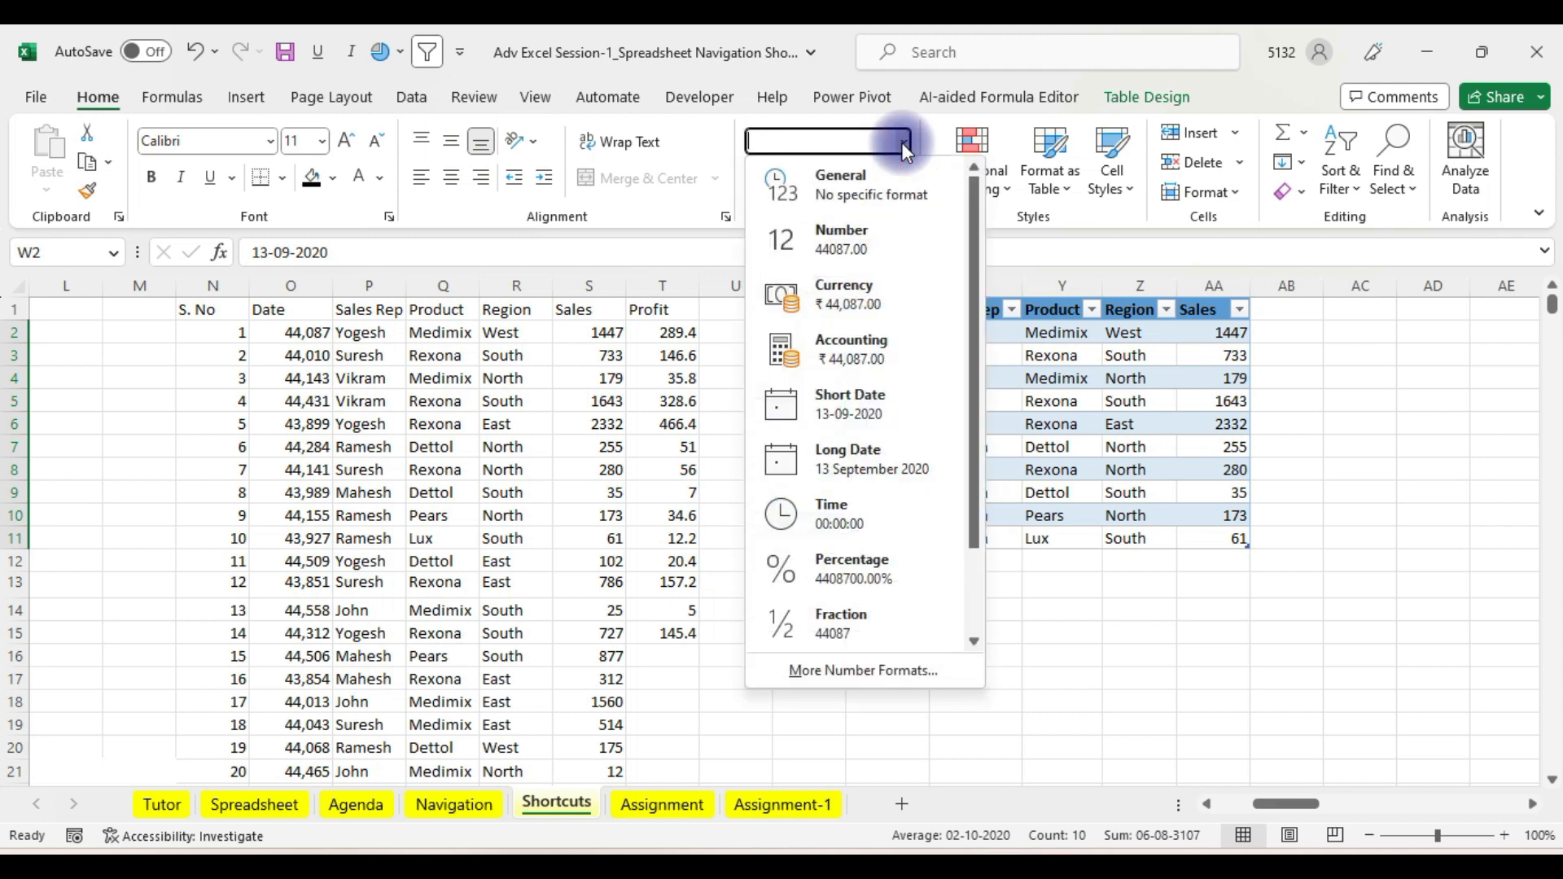
pyautogui.click(883, 399)
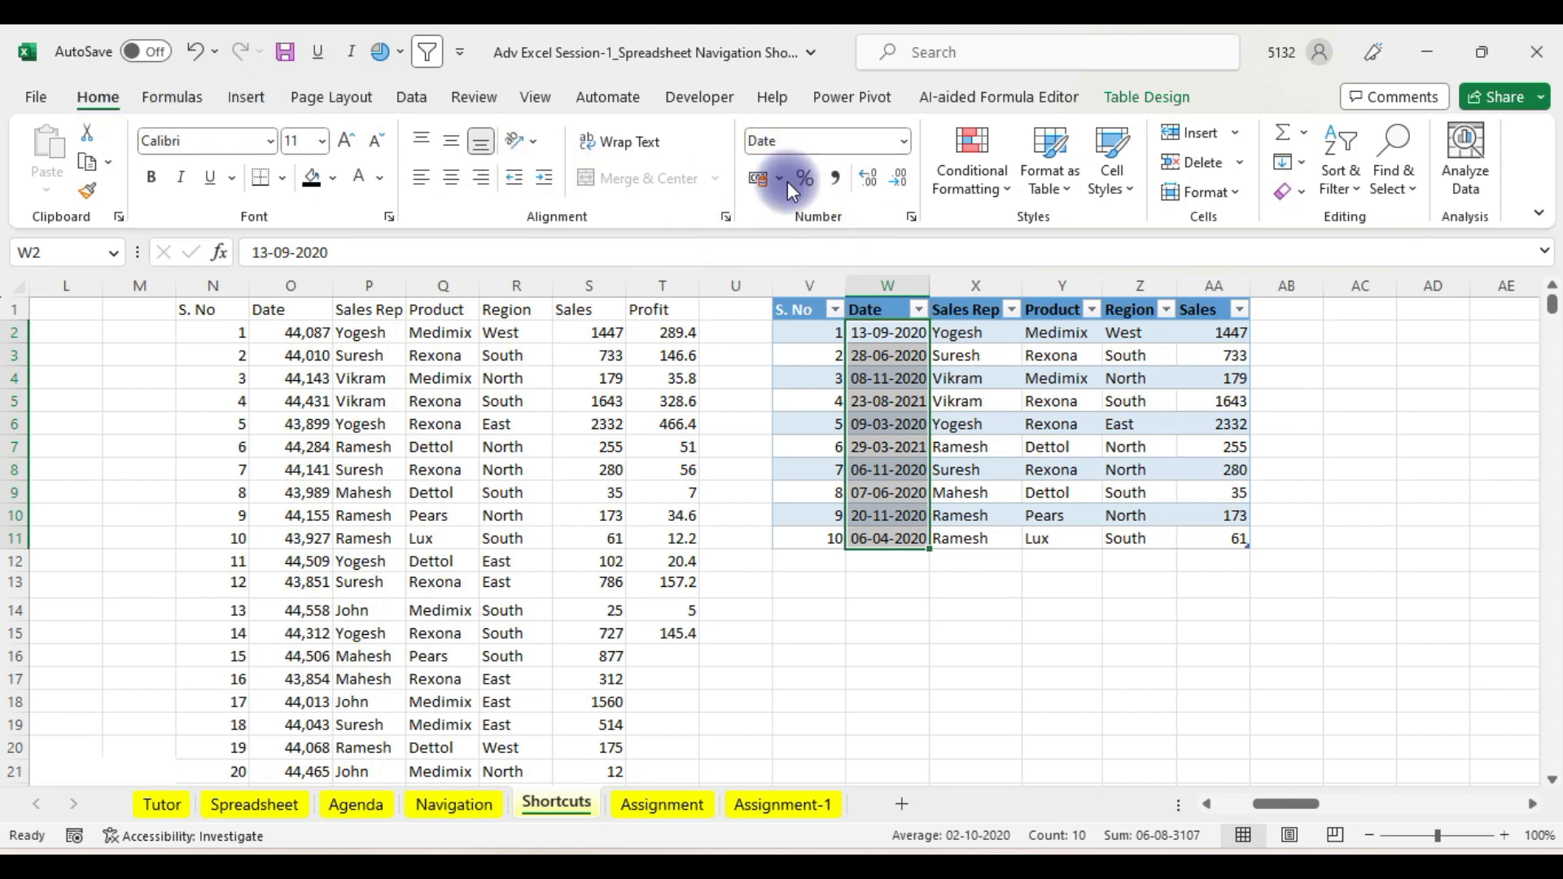
pyautogui.click(904, 141)
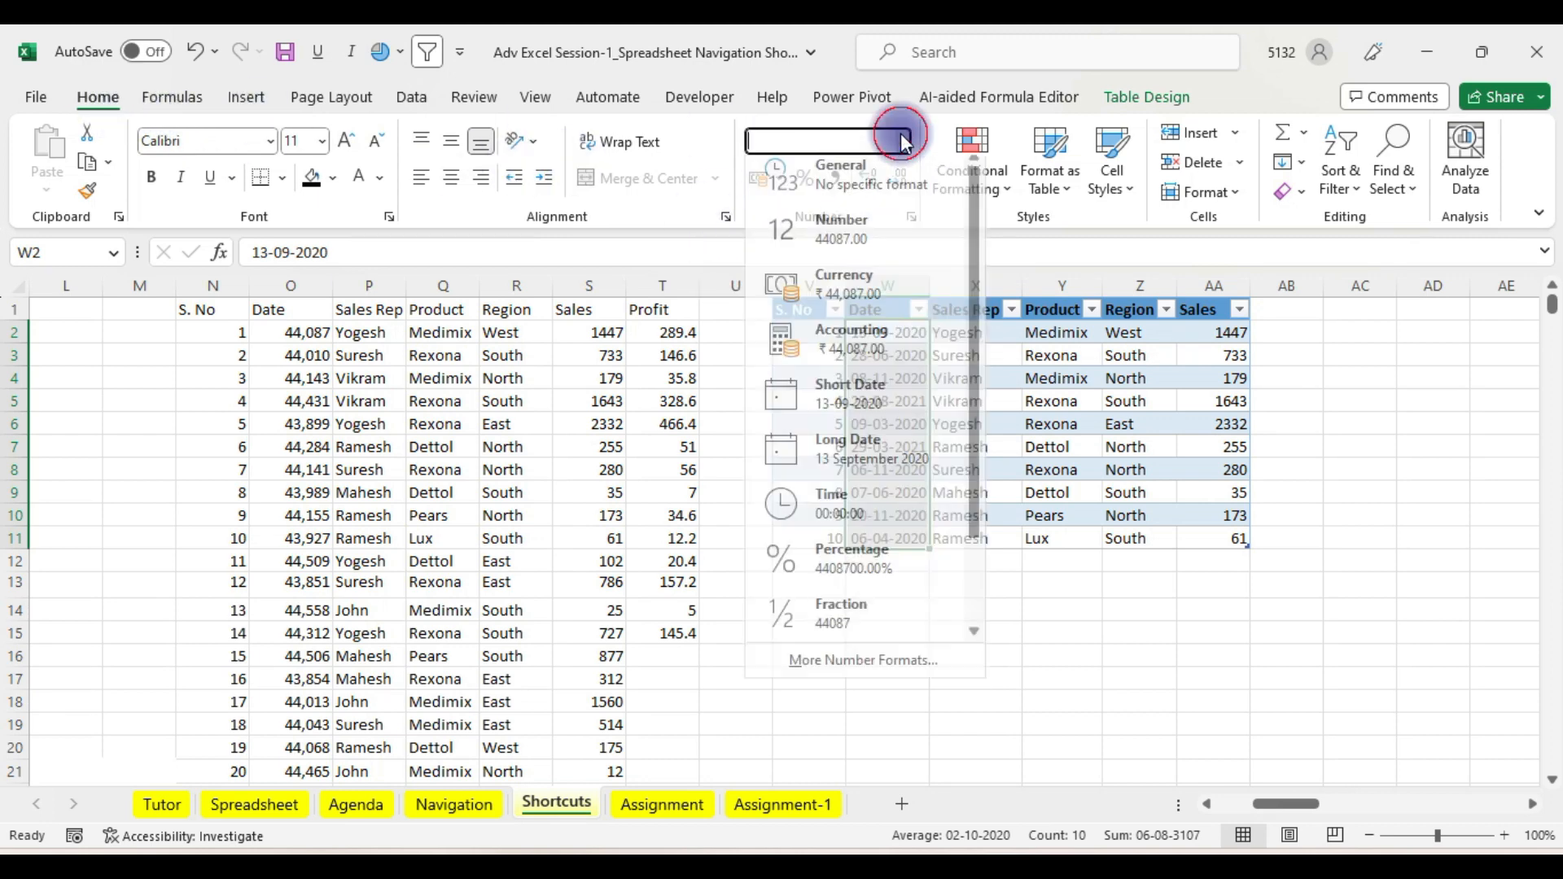
pyautogui.click(893, 407)
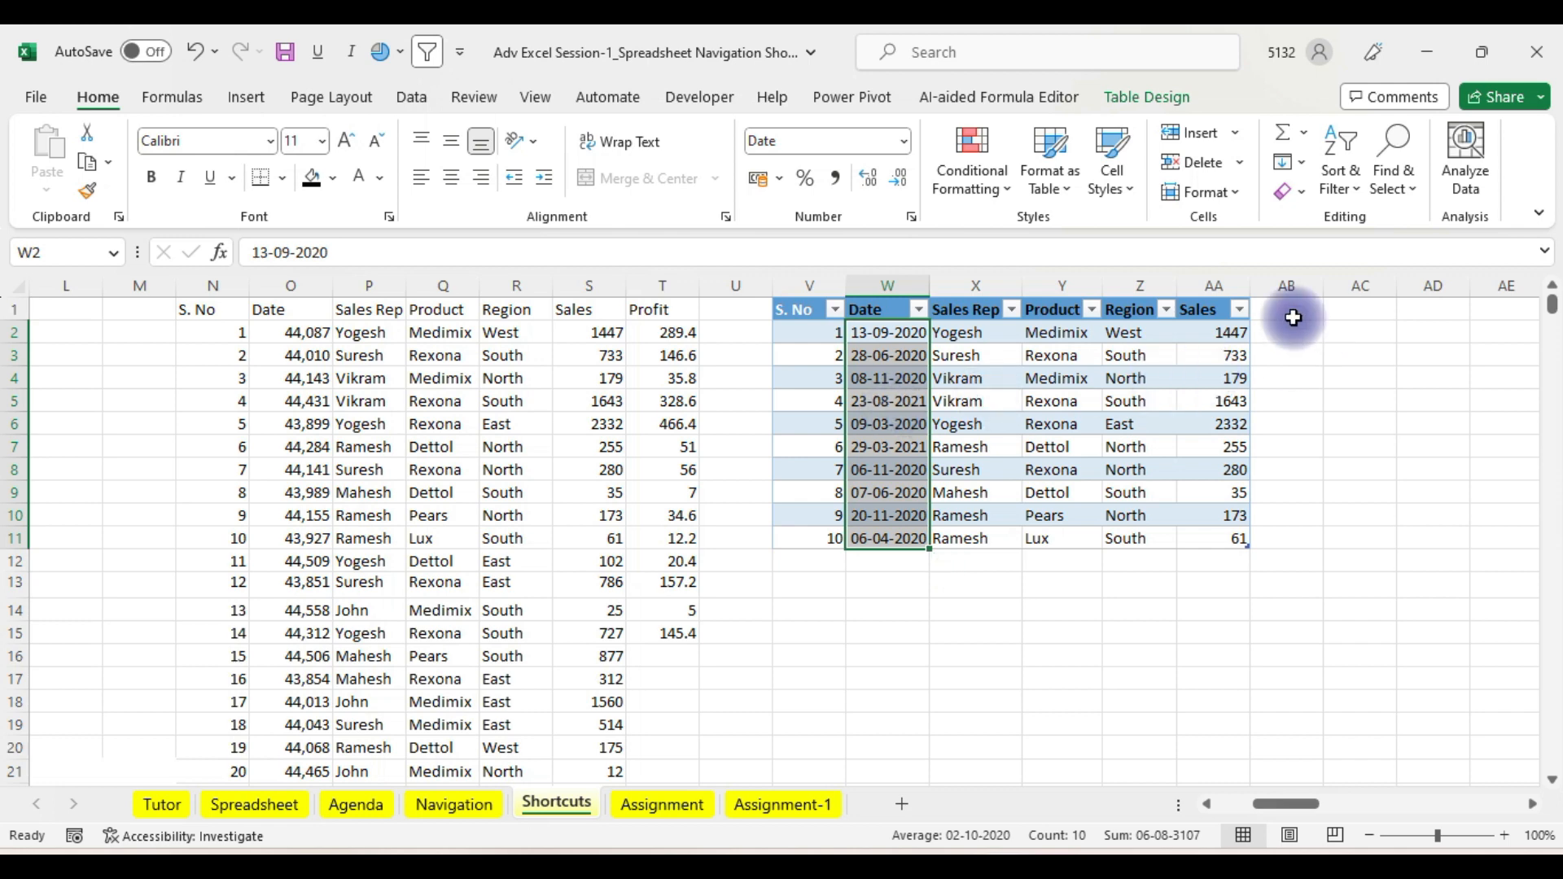
# - Enter the labels Sum, Average and Max in cells AC3, AC4 and AC5 beside the blue table
pyautogui.click(1286, 286)
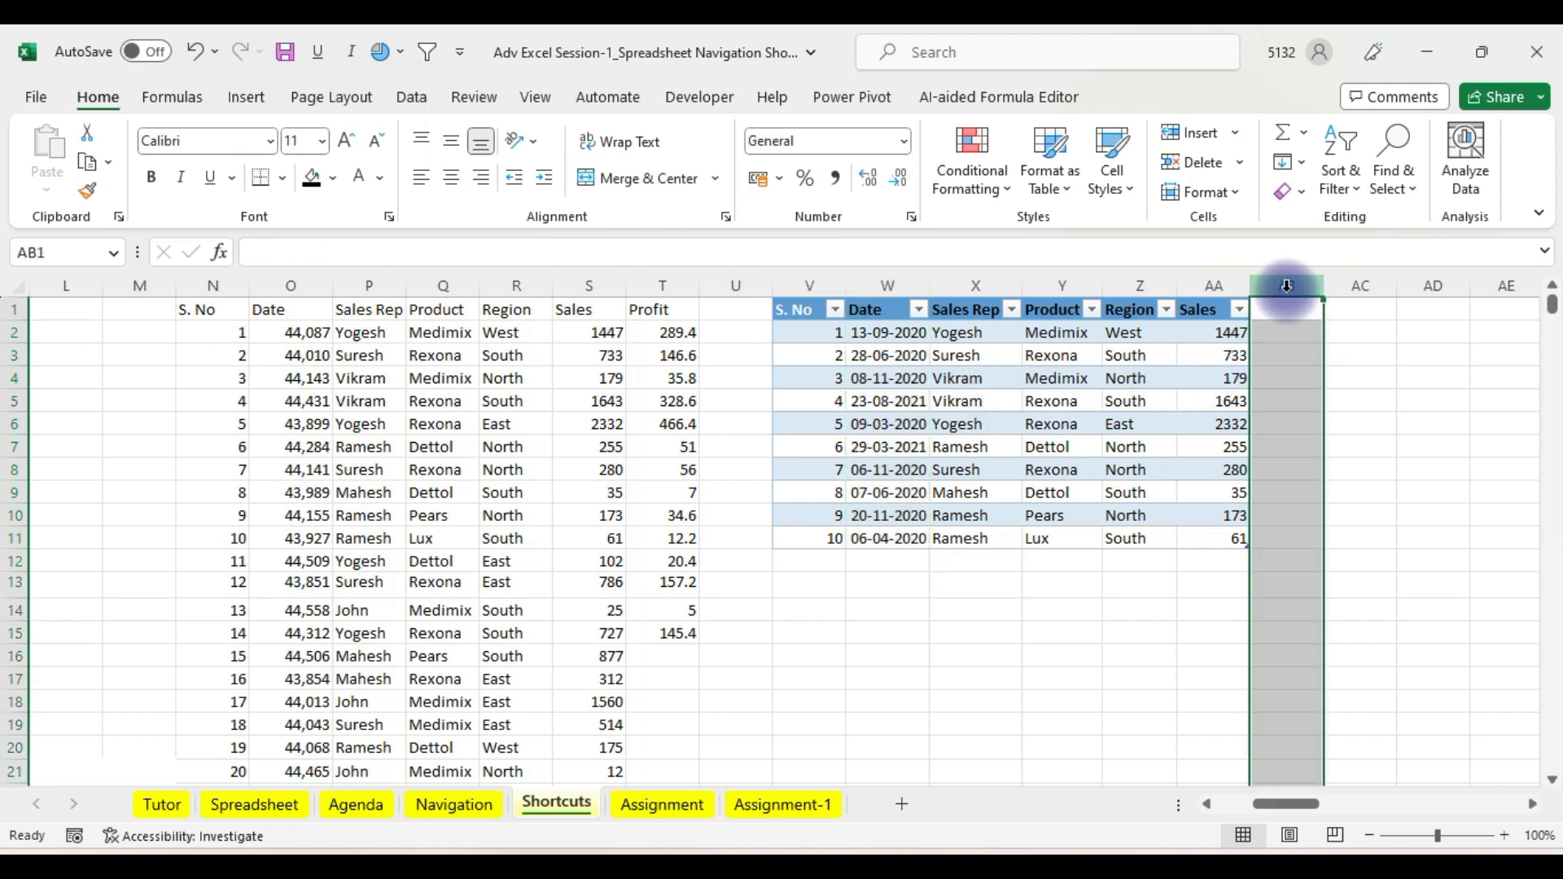
pyautogui.click(1366, 357)
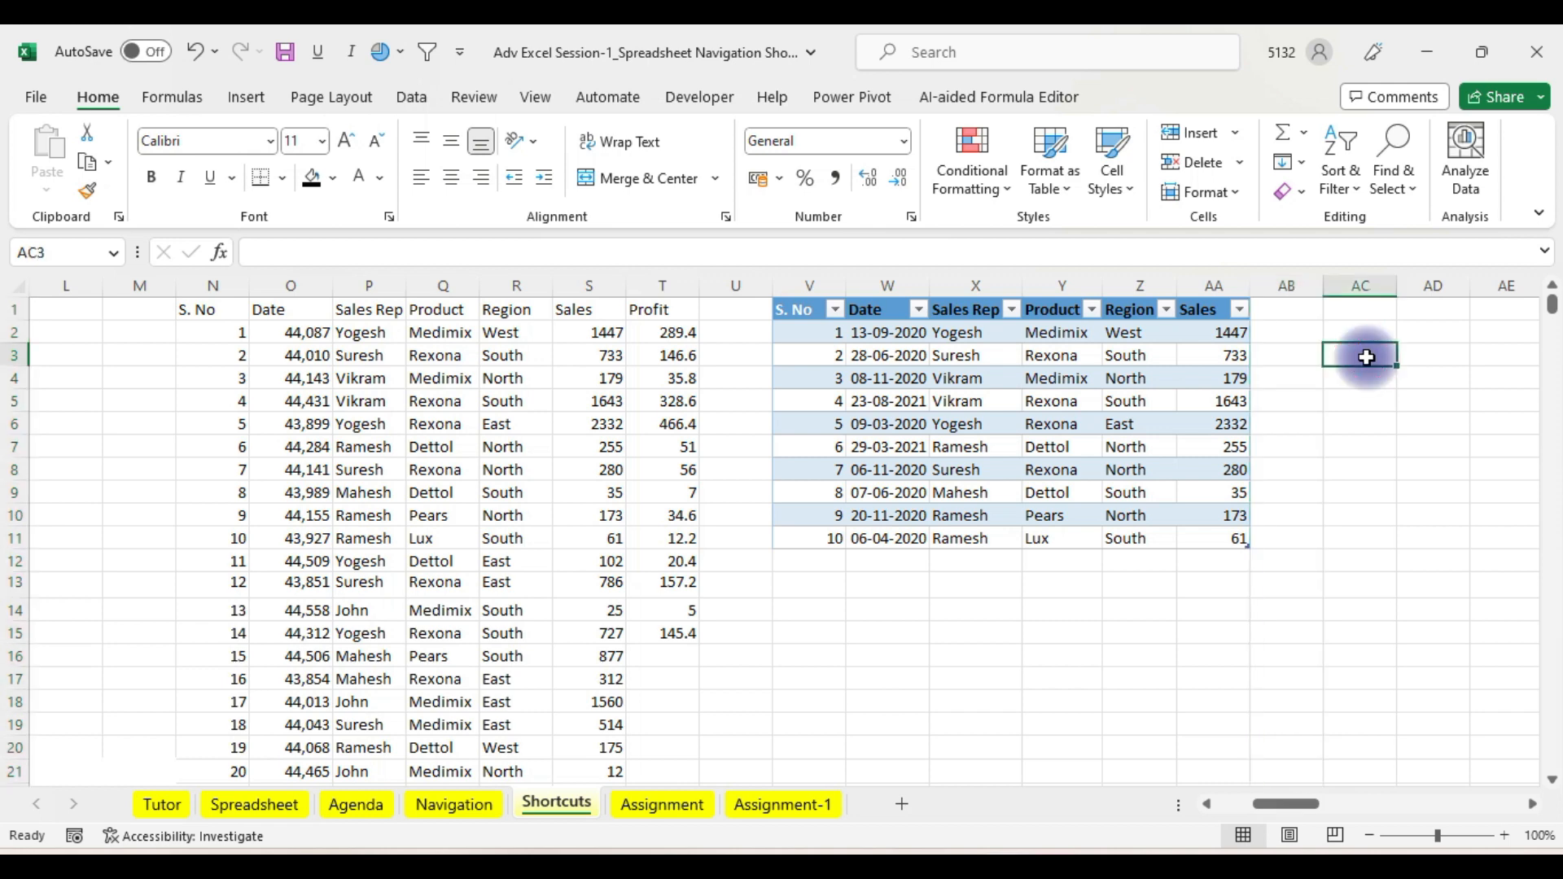
pyautogui.write('Sum')
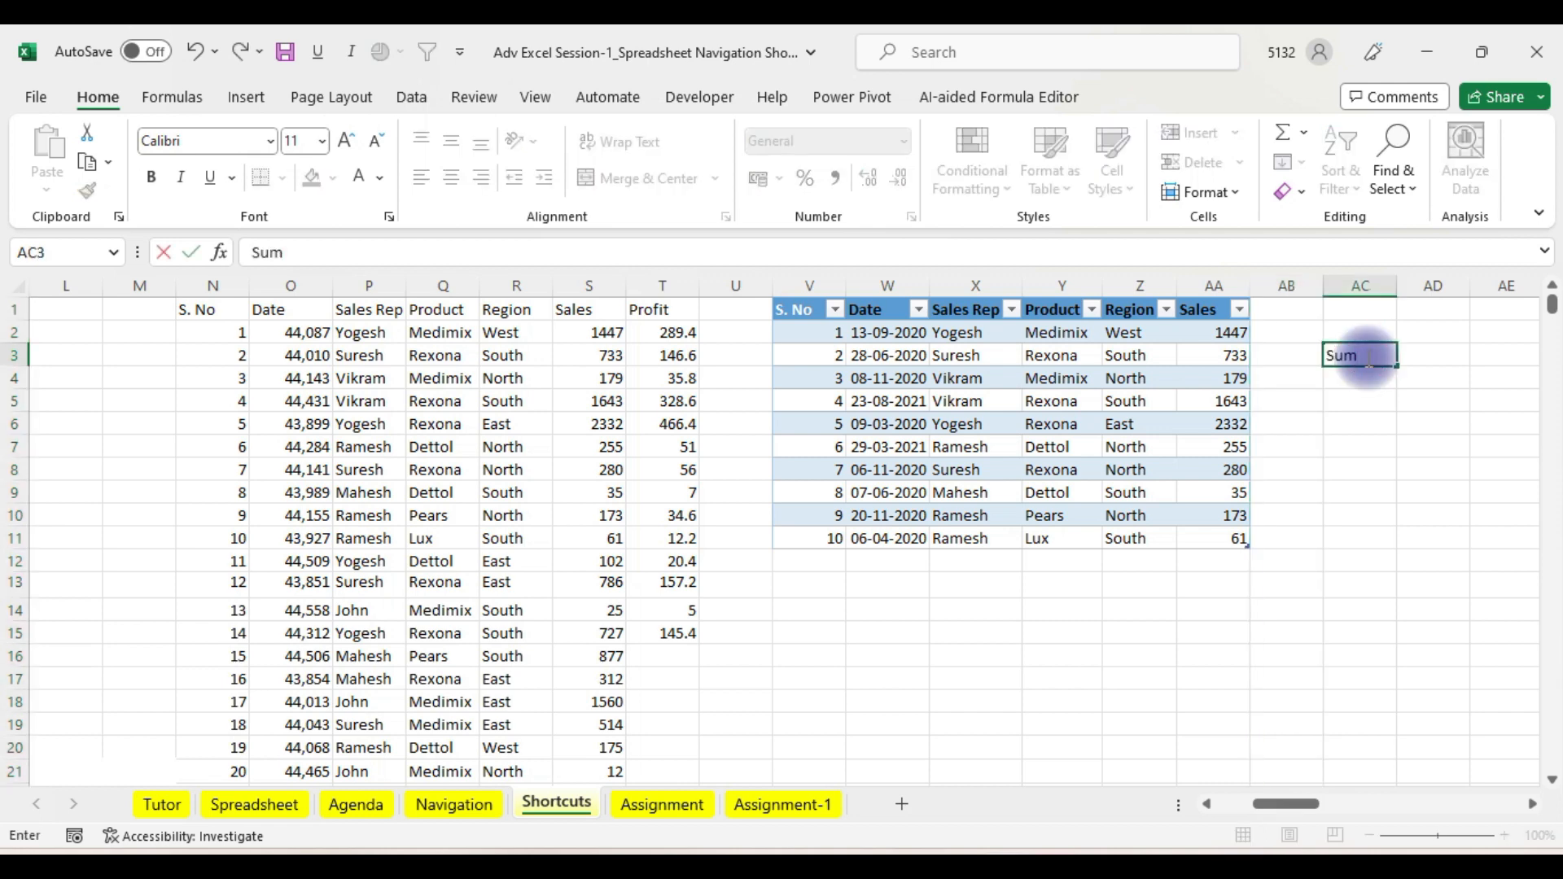
pyautogui.press('Return')
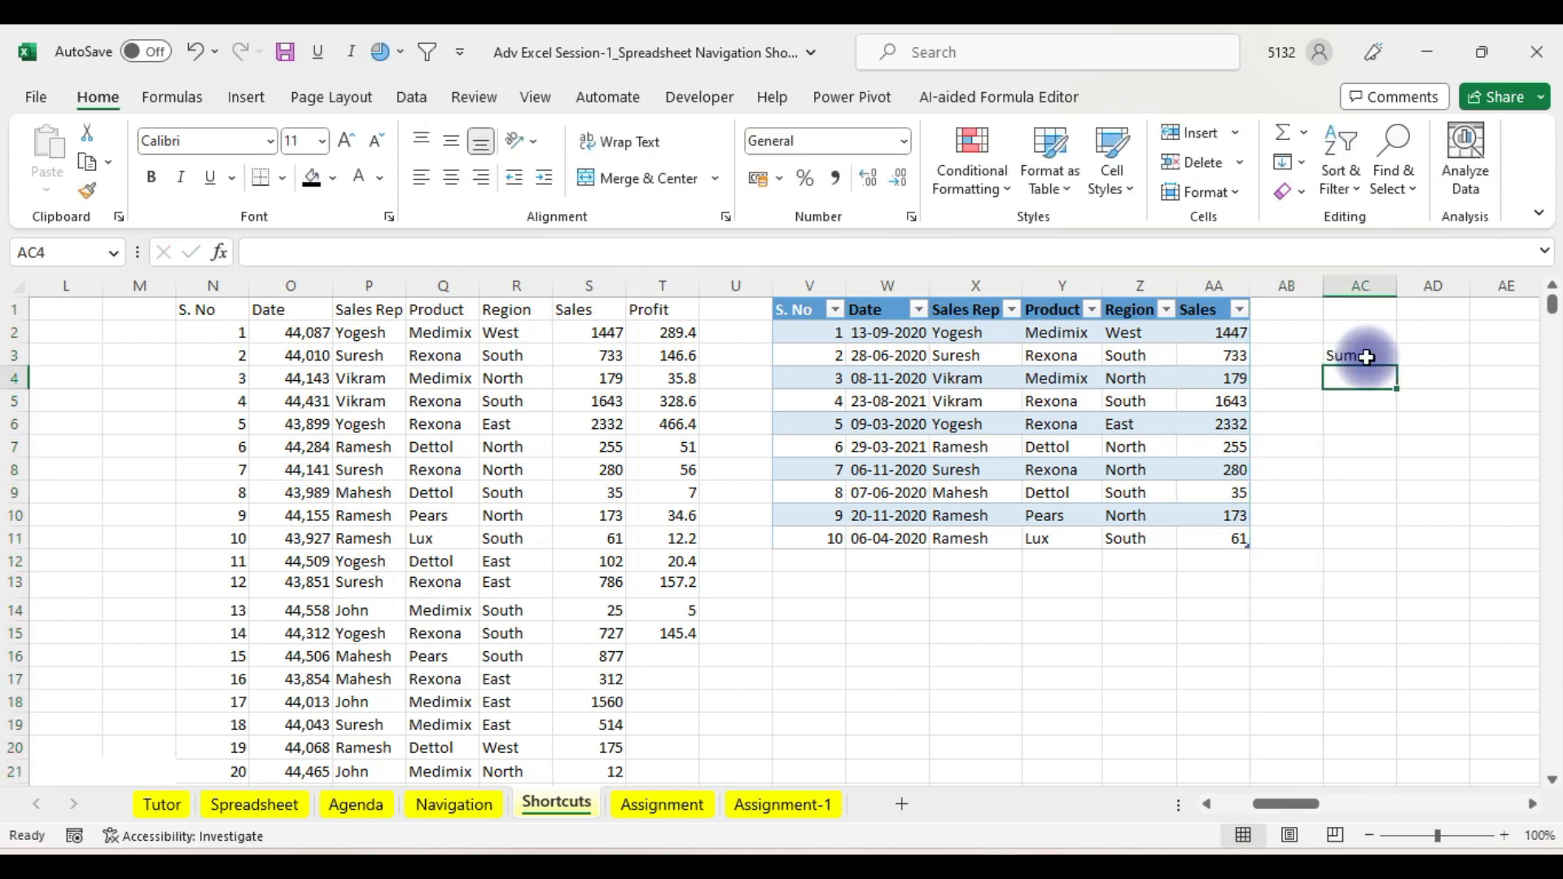
pyautogui.write('Average')
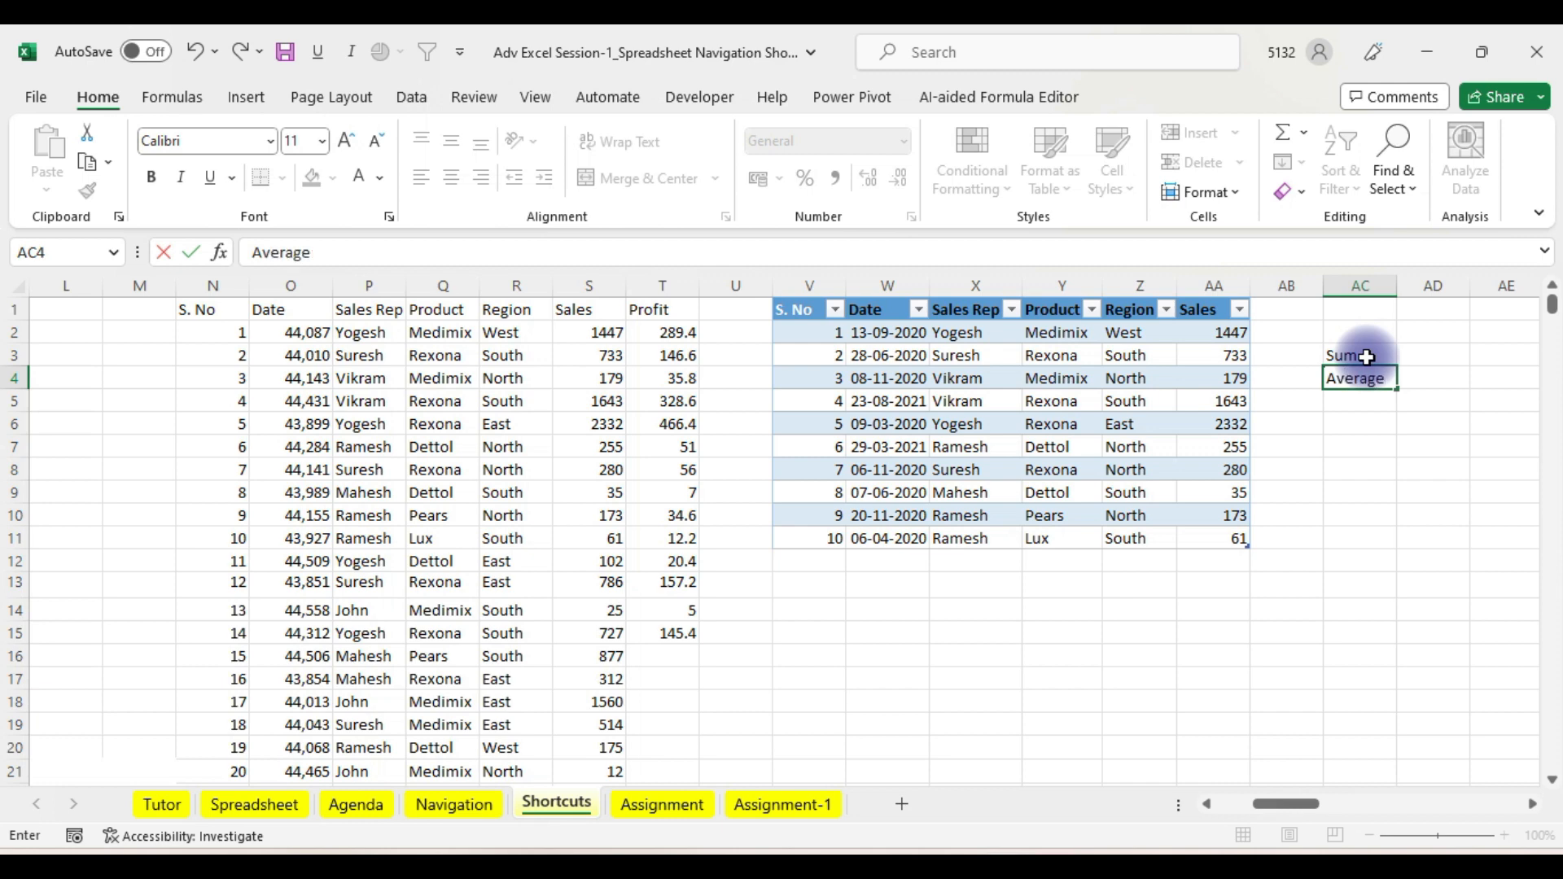
pyautogui.press('Return')
pyautogui.write('Max')
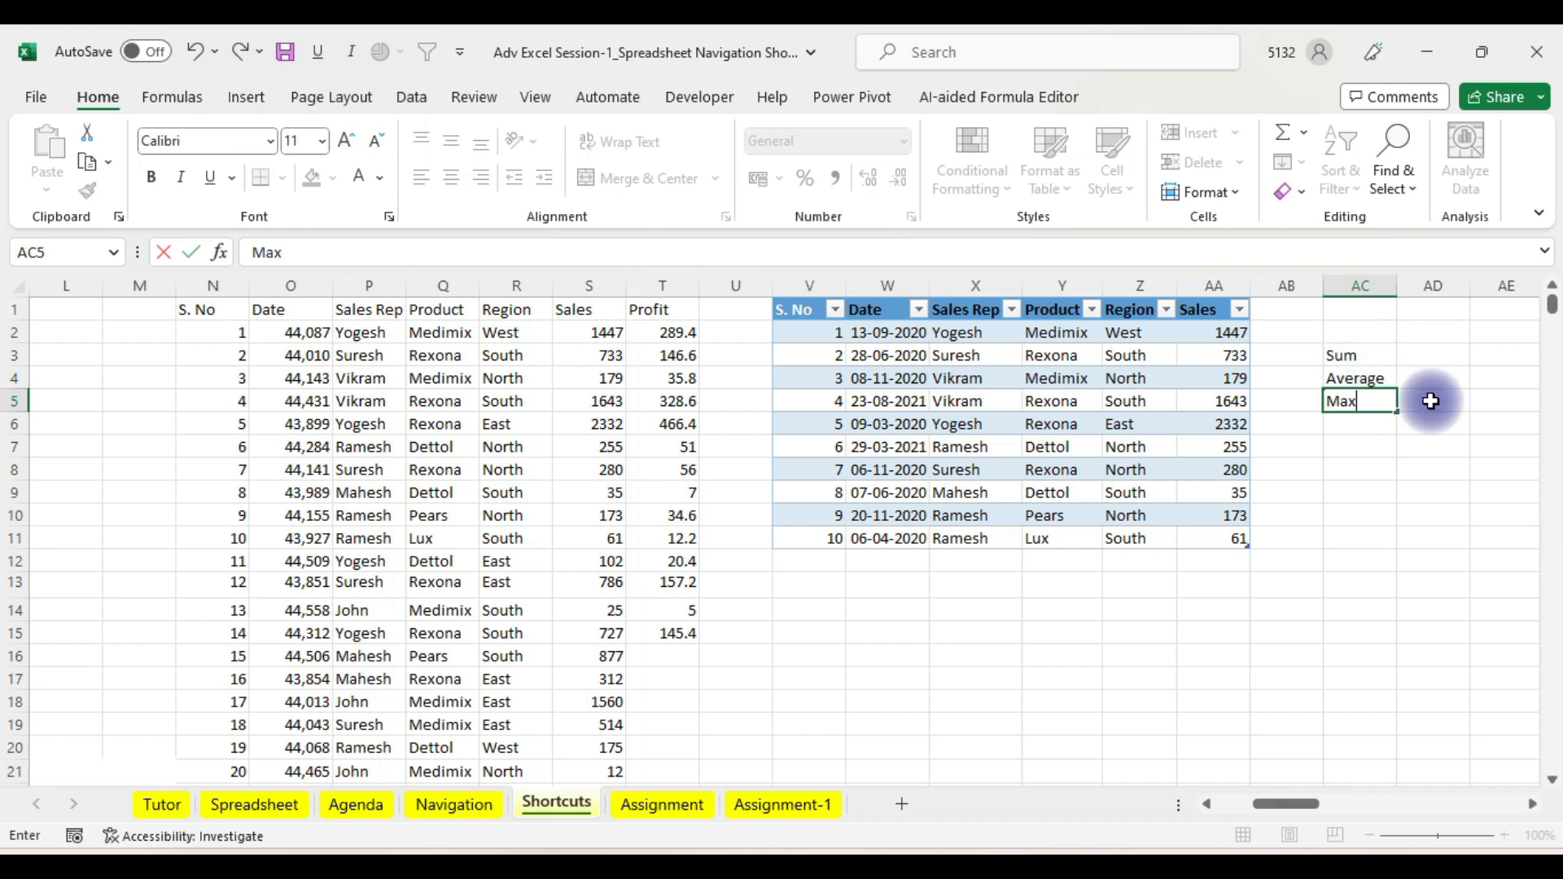
pyautogui.click(1399, 465)
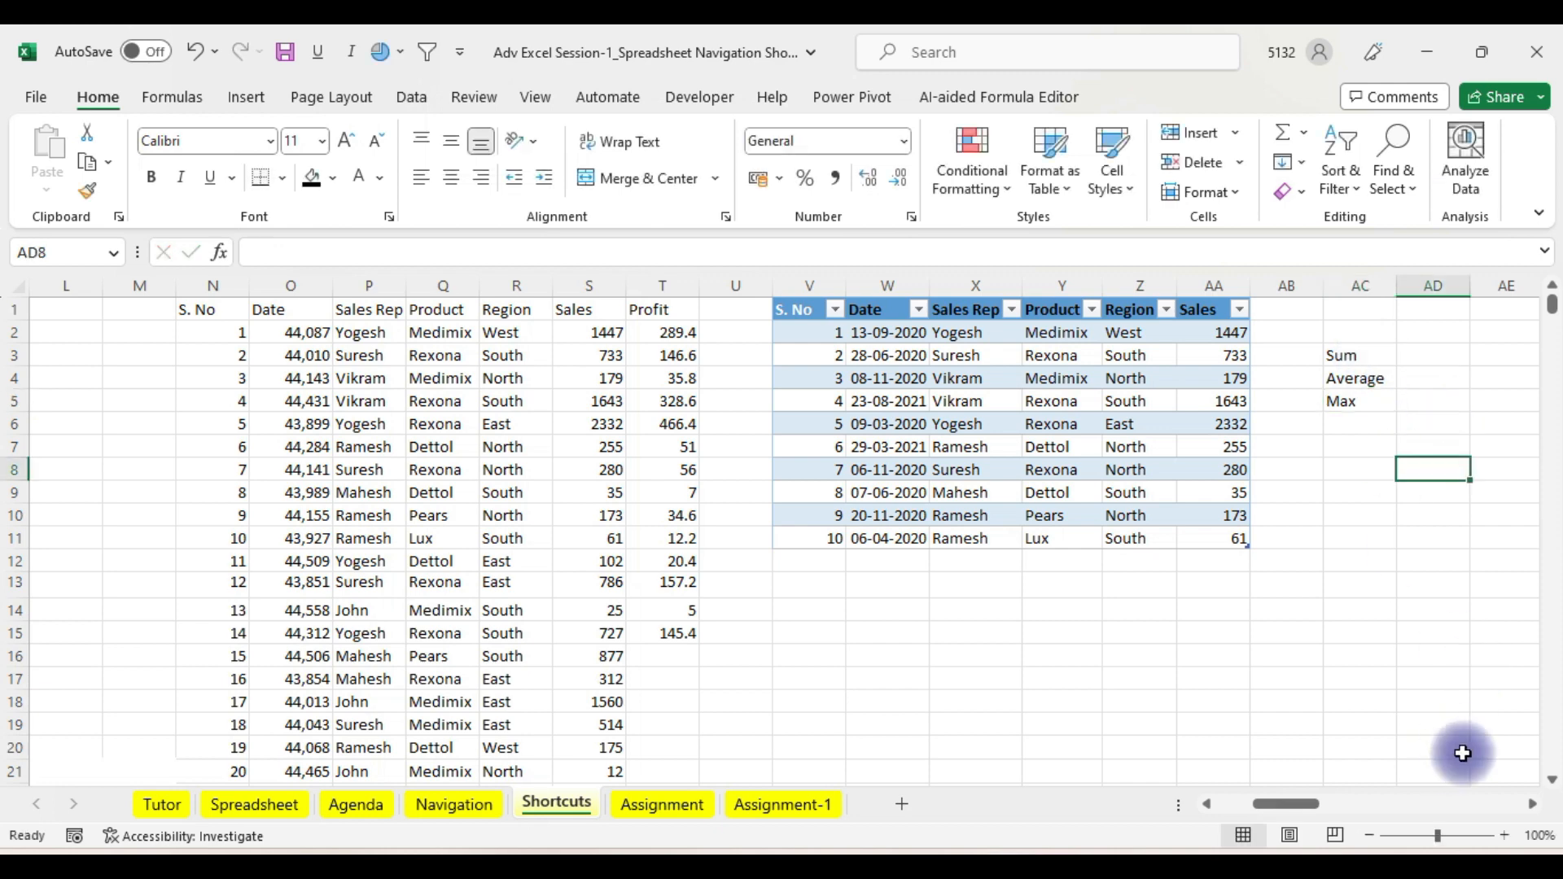
# - Total the blue table's Sales data AA2:AA11 in cell AD3 with the SUM function
pyautogui.click(1428, 556)
pyautogui.hotkey('ctrl', 'Right')
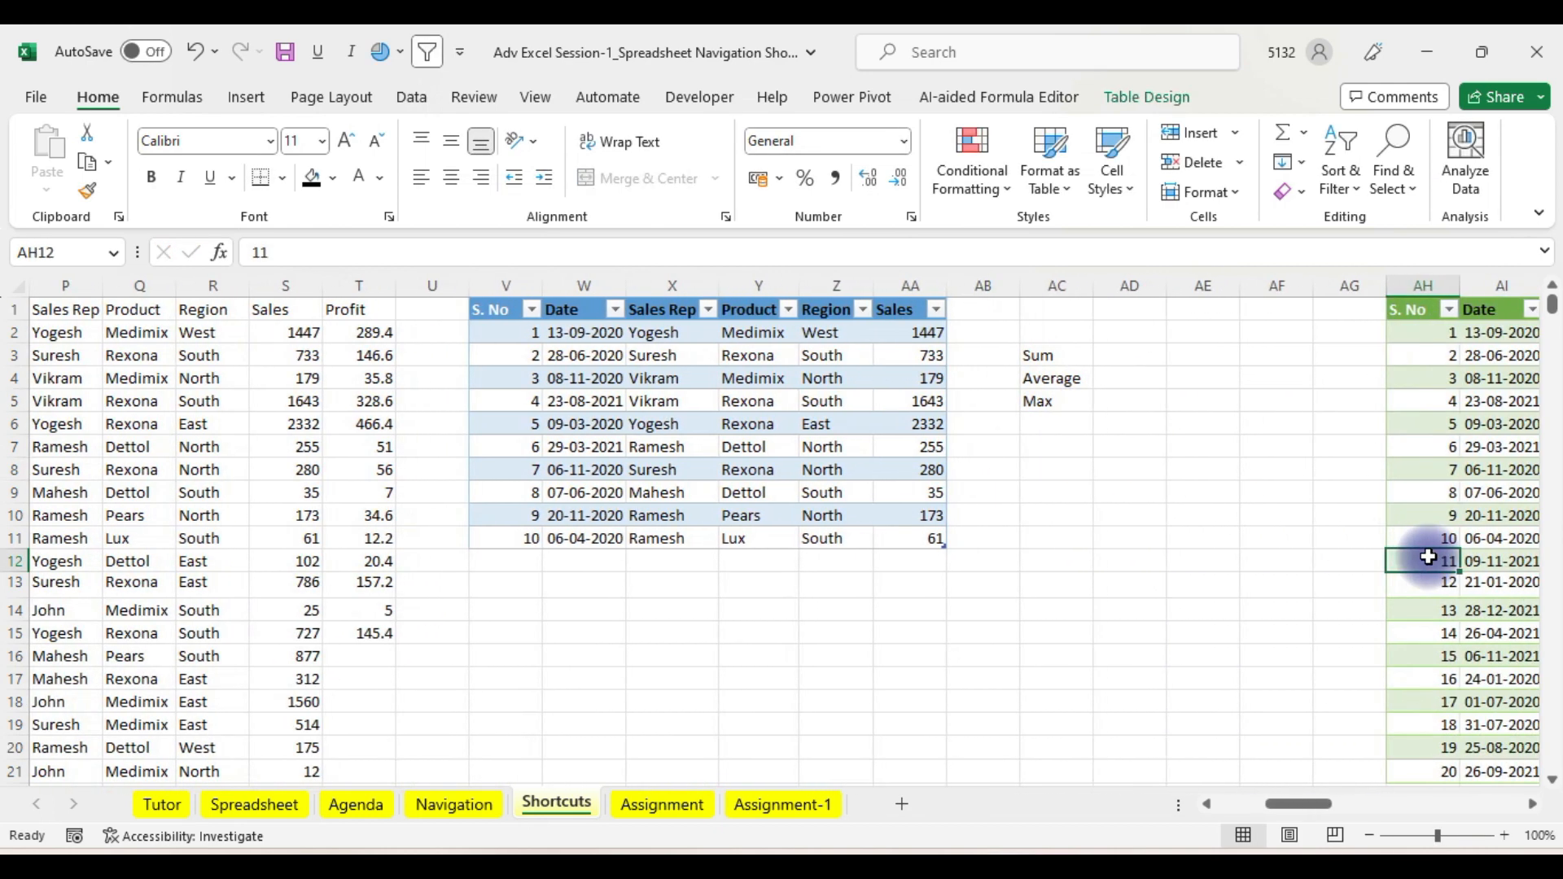
pyautogui.click(1054, 355)
pyautogui.moveTo(1054, 355); pyautogui.dragTo(1056, 398)
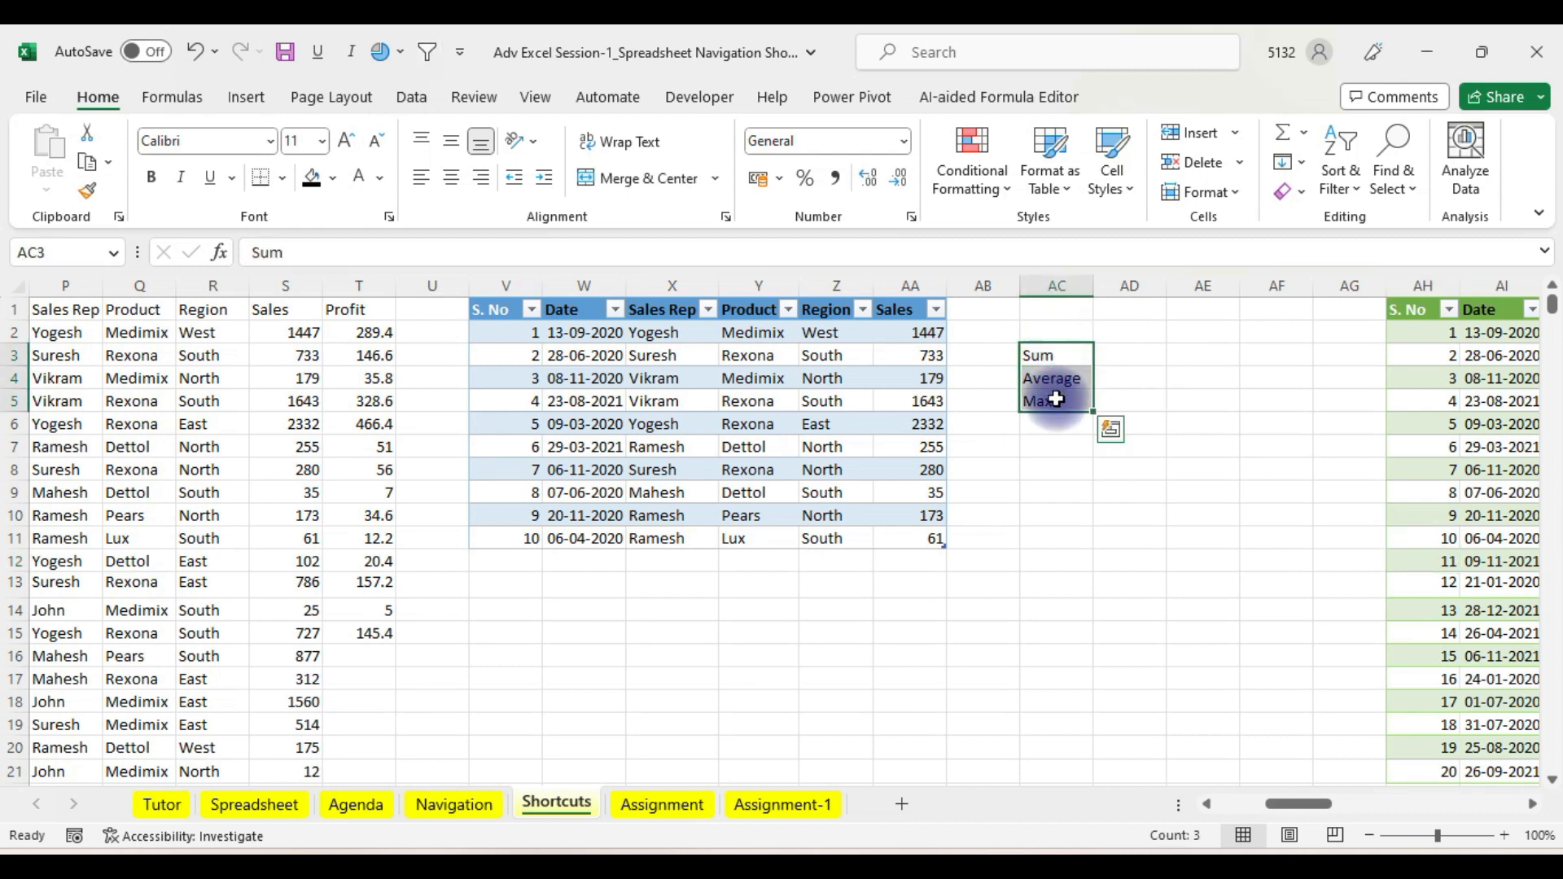
pyautogui.click(1128, 356)
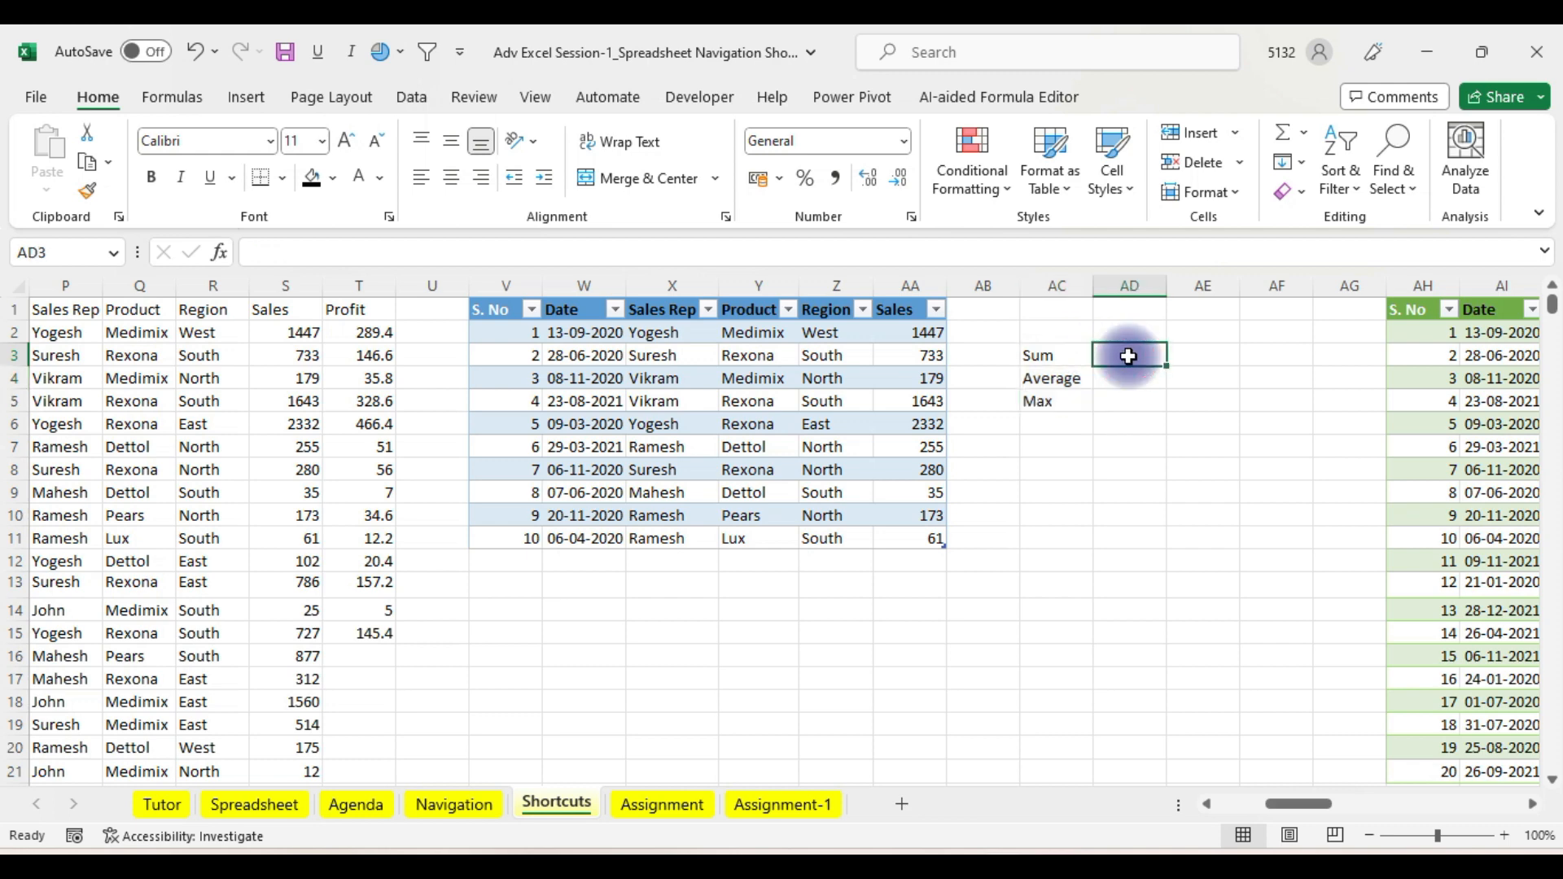
pyautogui.write('=sum')
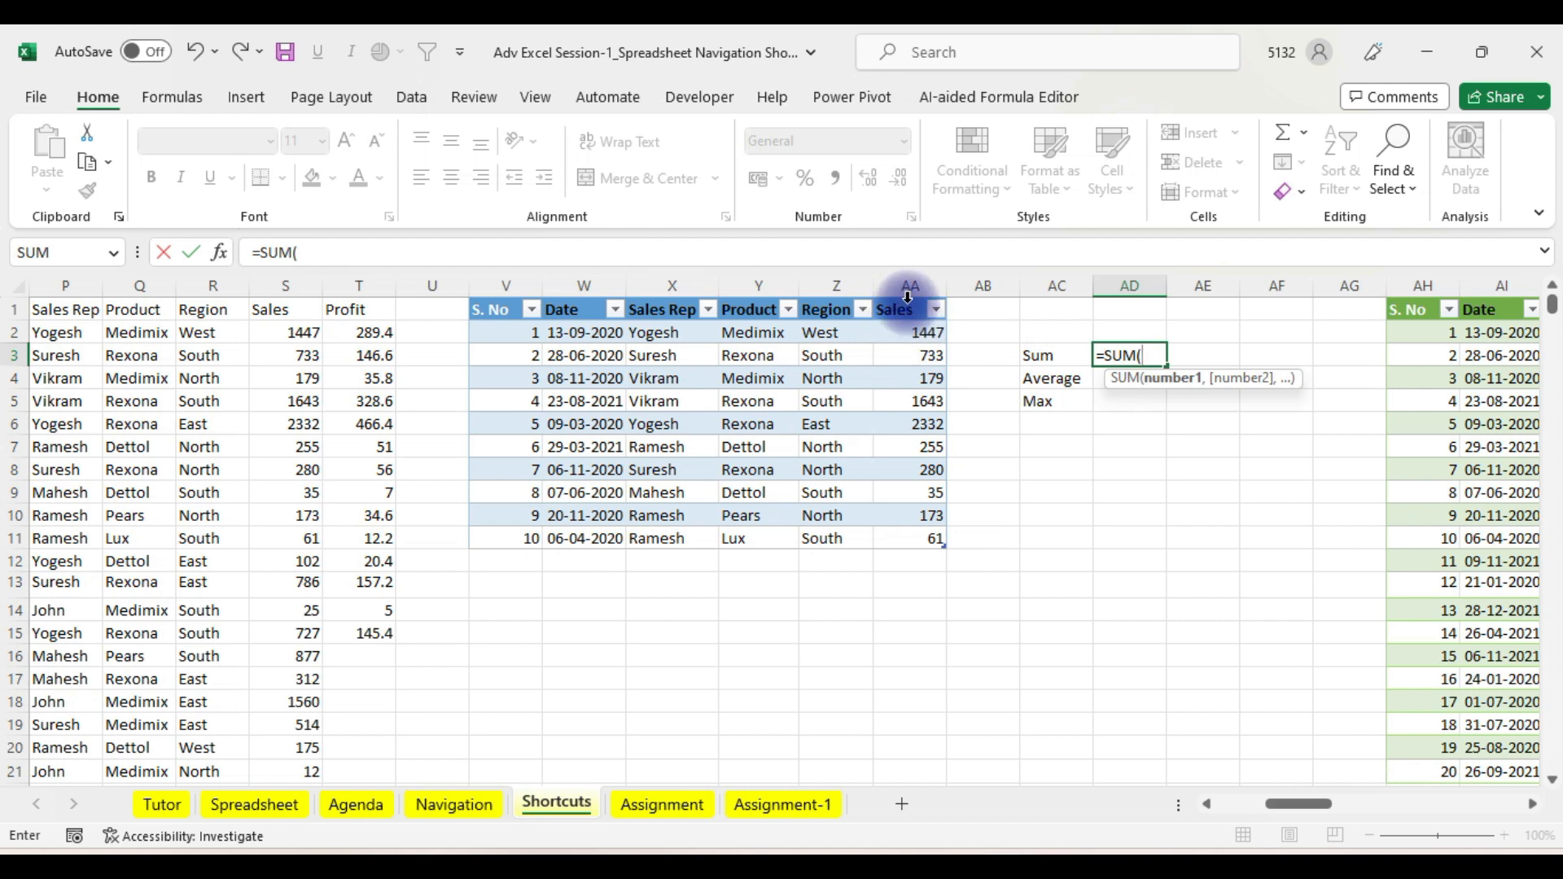
pyautogui.click(908, 297)
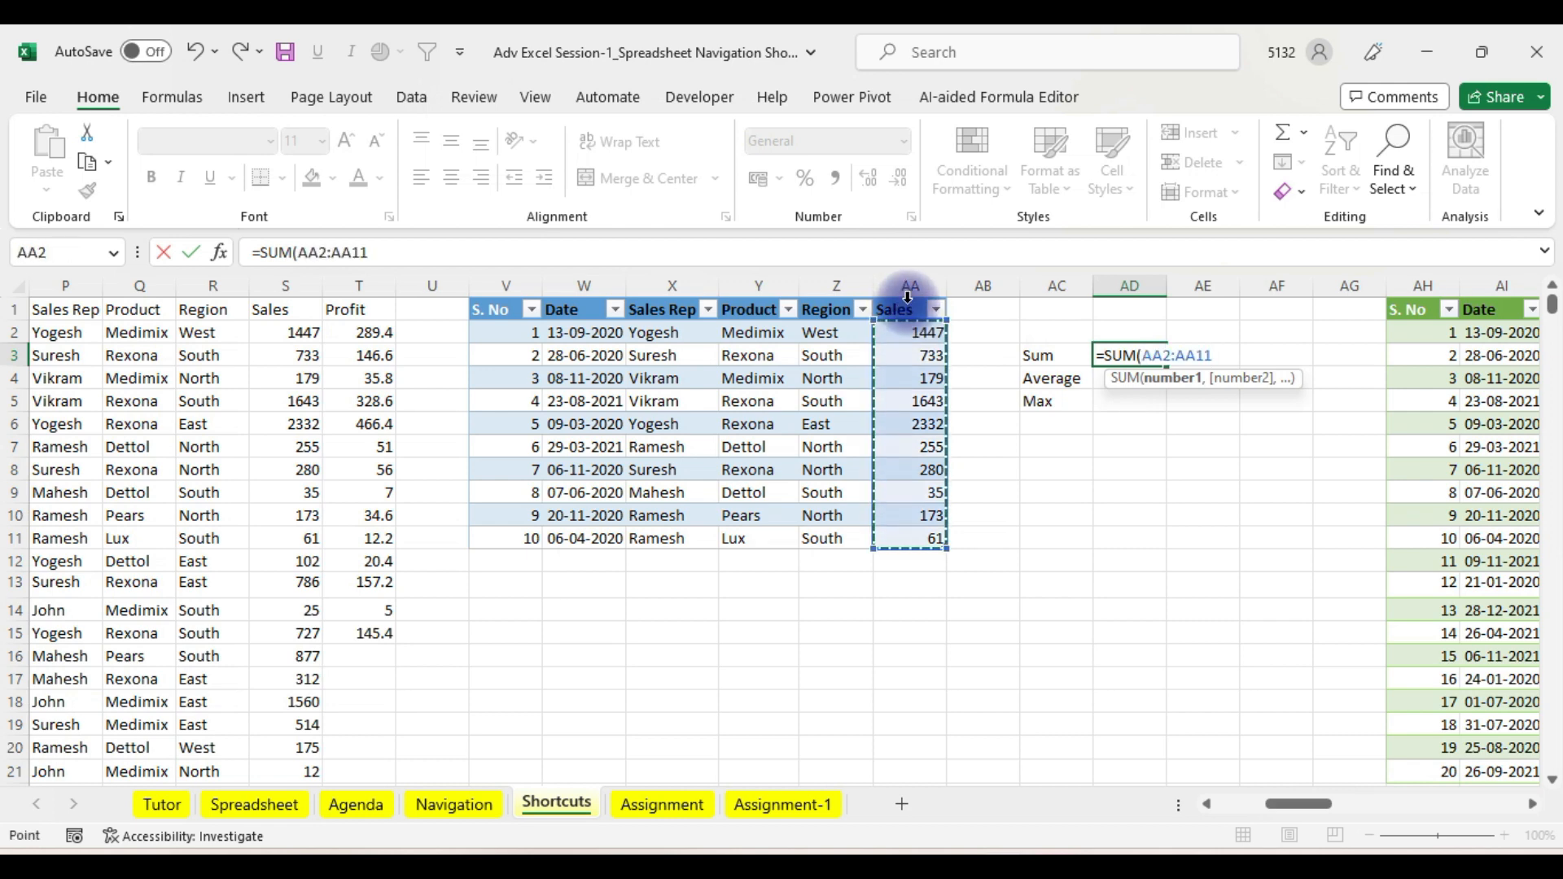
pyautogui.press('Return')
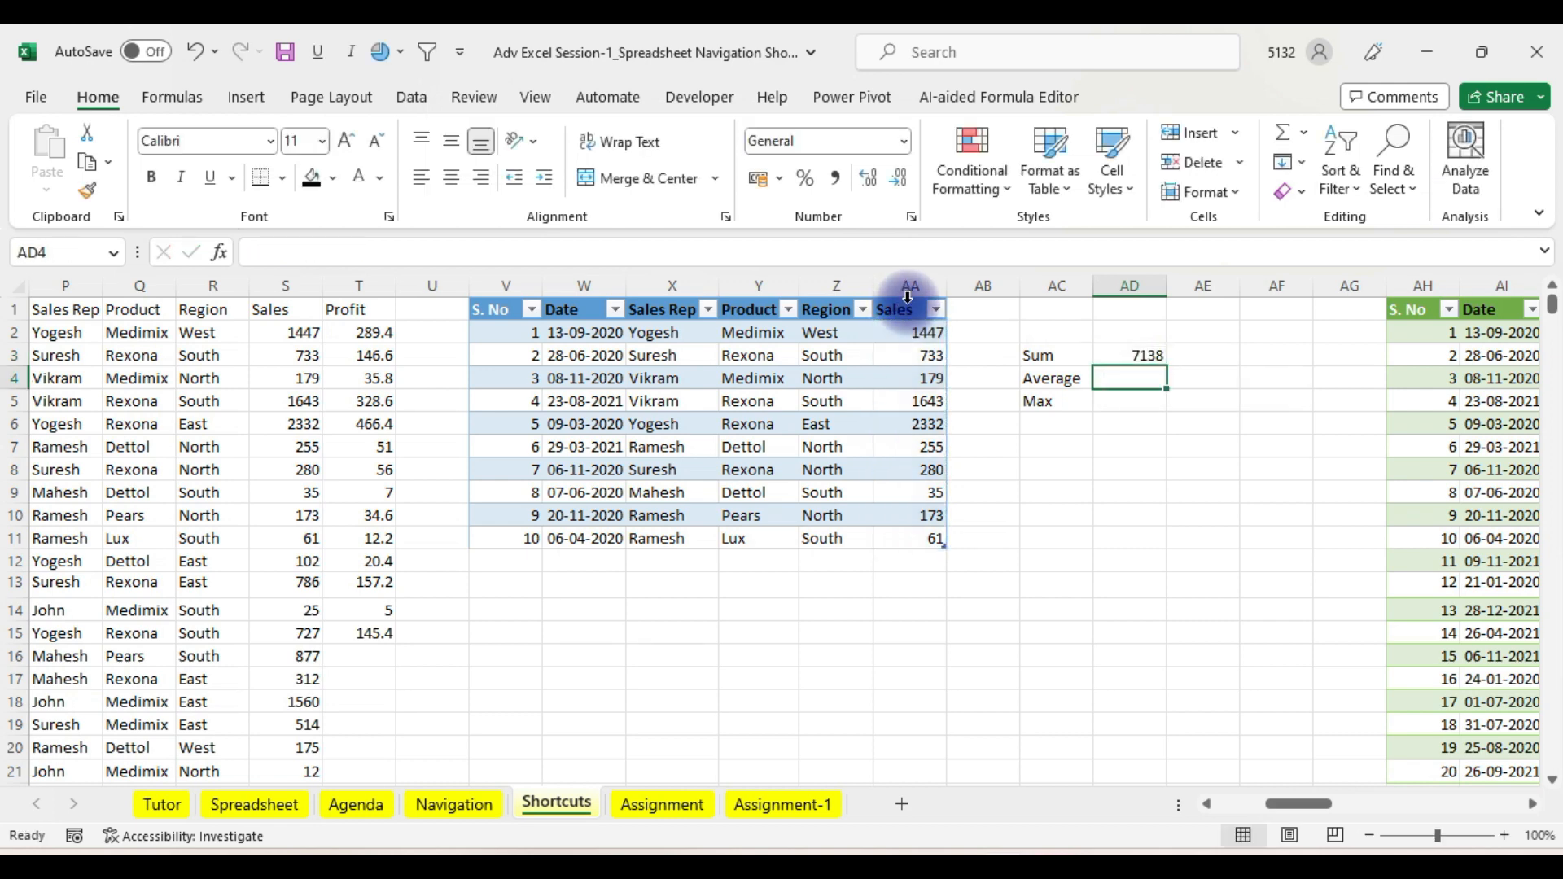
# - Copy the AD3 formula down to AD4, move its range back to AA2:AA11 and replace SUM with AVERAGE
pyautogui.click(1138, 354)
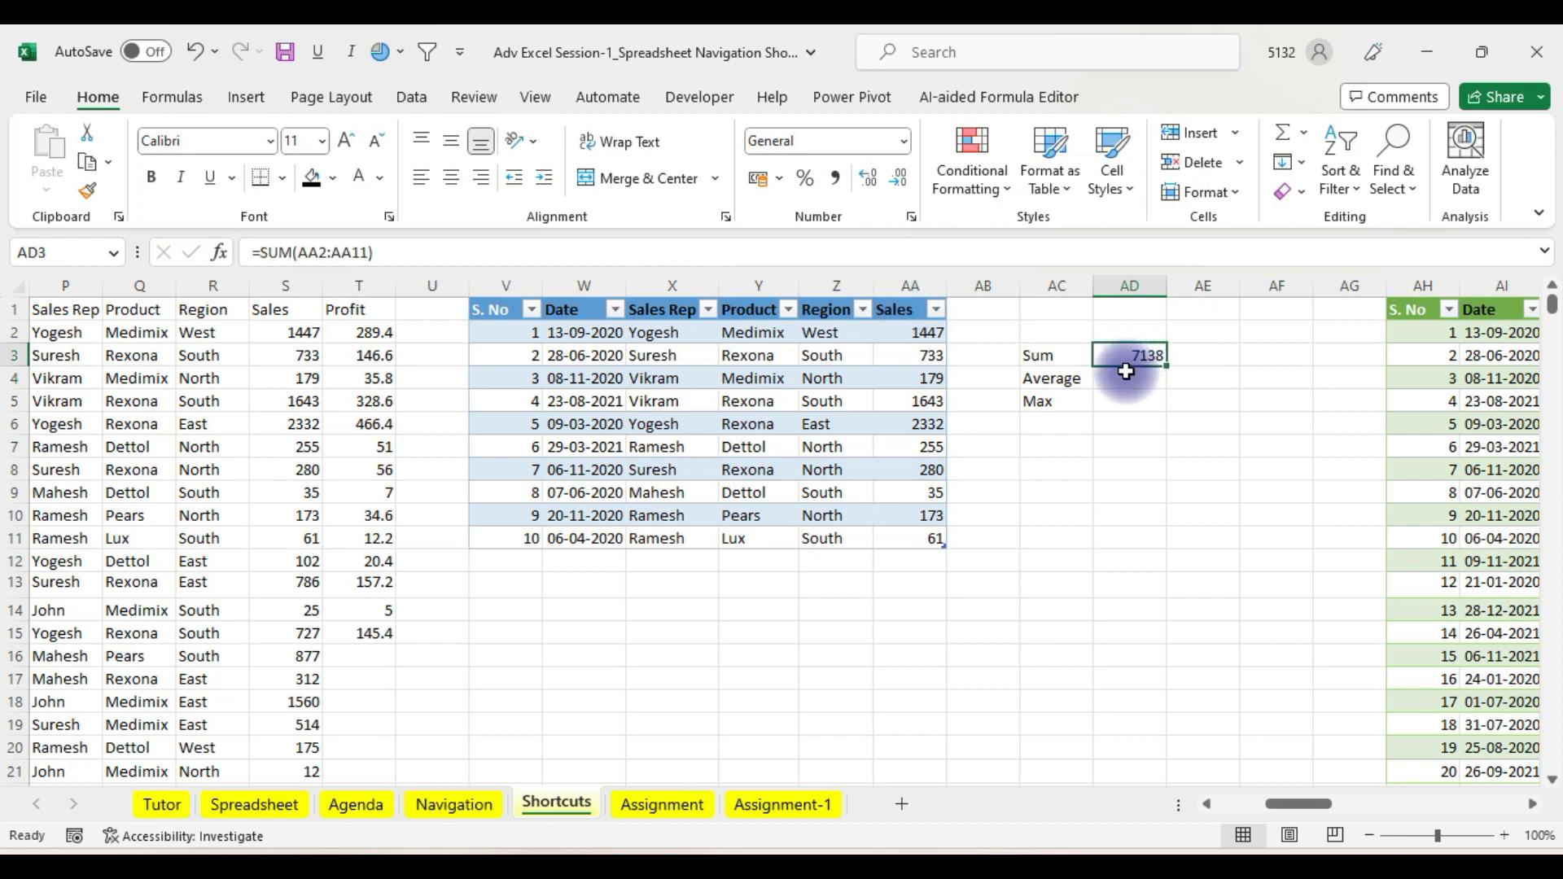
pyautogui.click(1124, 382)
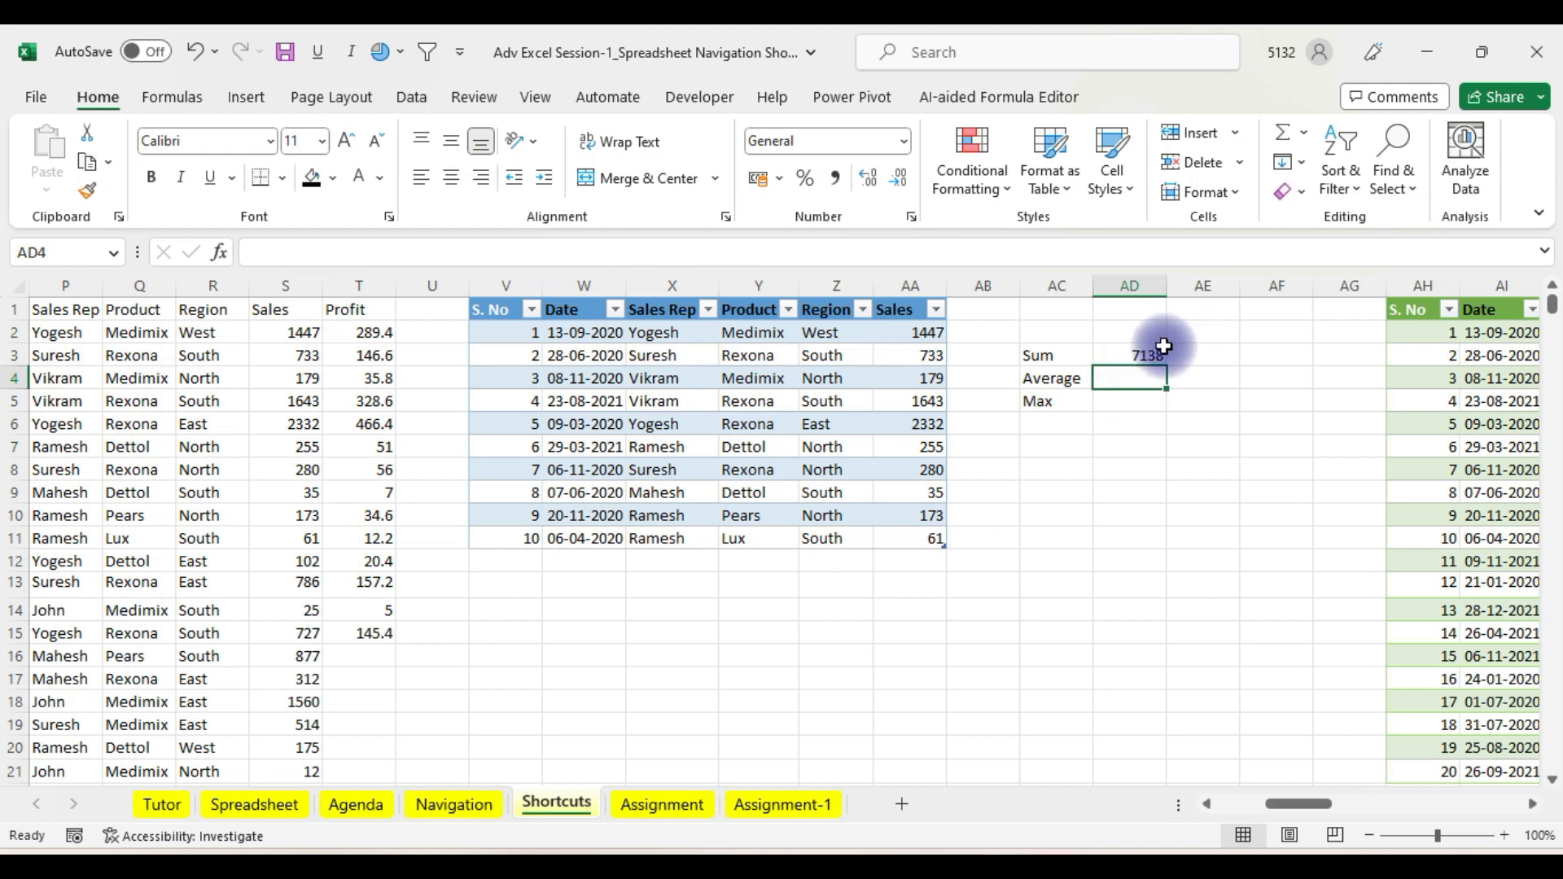
pyautogui.click(1144, 356)
pyautogui.moveTo(1164, 368); pyautogui.dragTo(1162, 384)
pyautogui.doubleClick(1142, 381)
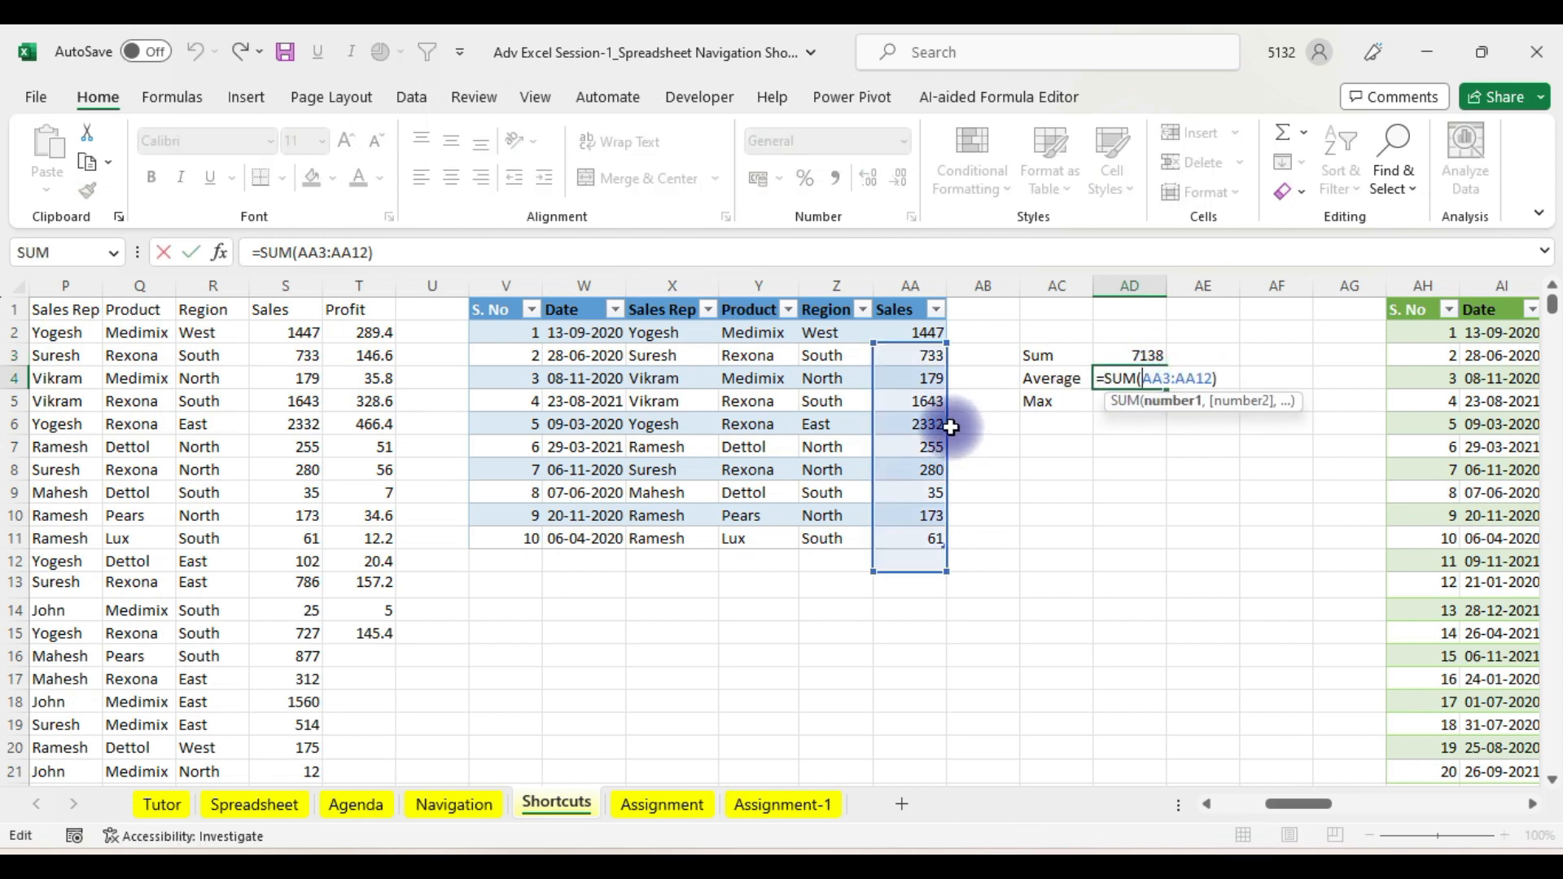
pyautogui.moveTo(945, 424); pyautogui.dragTo(945, 401)
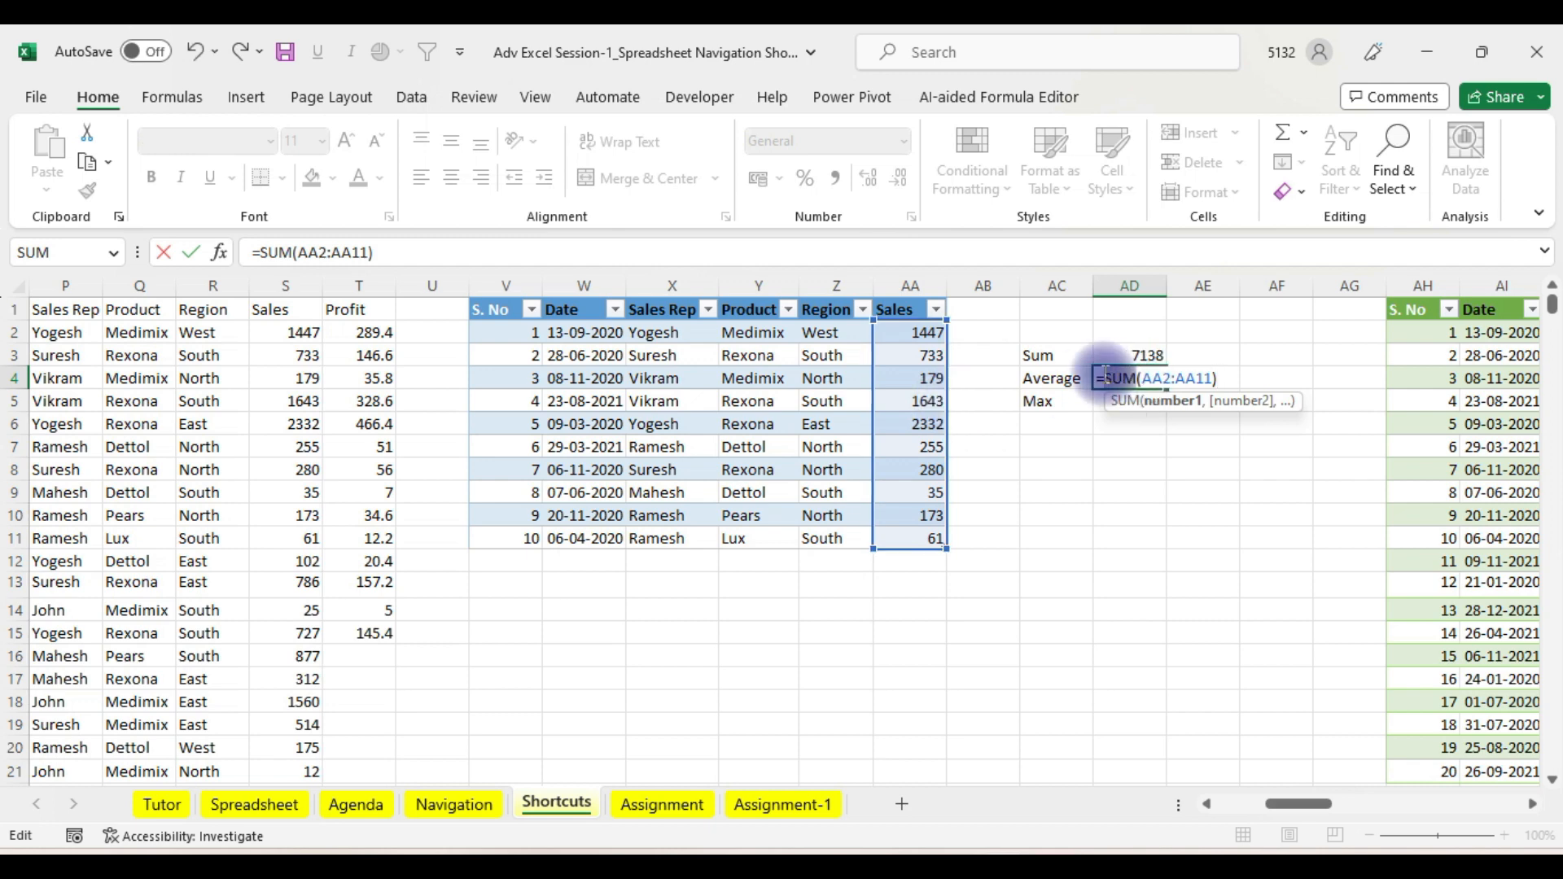
pyautogui.doubleClick(1120, 377)
pyautogui.write('average')
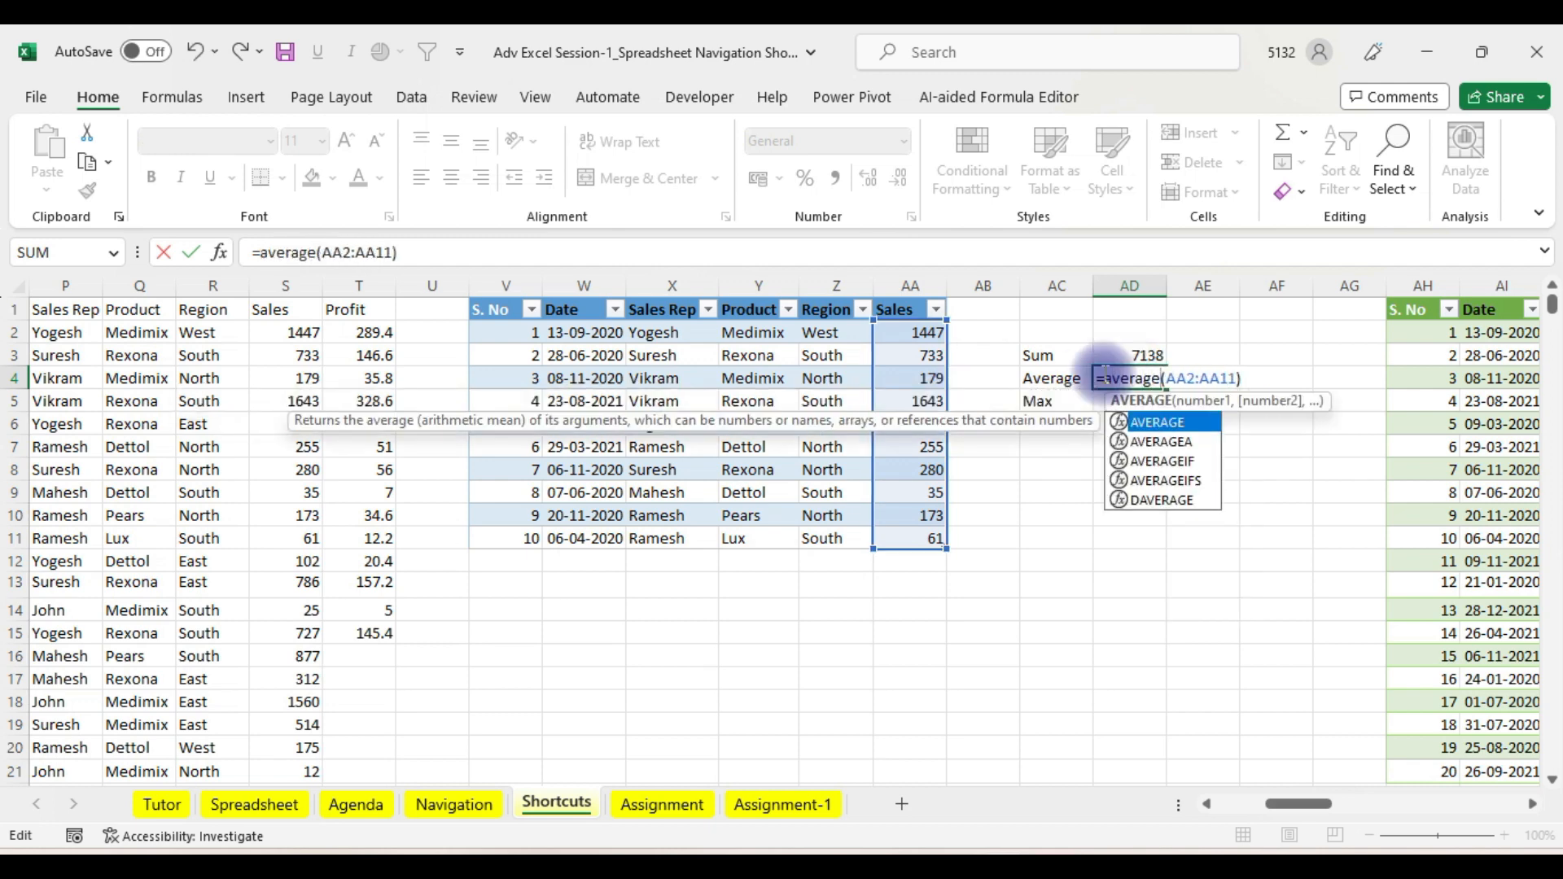
pyautogui.press('Return')
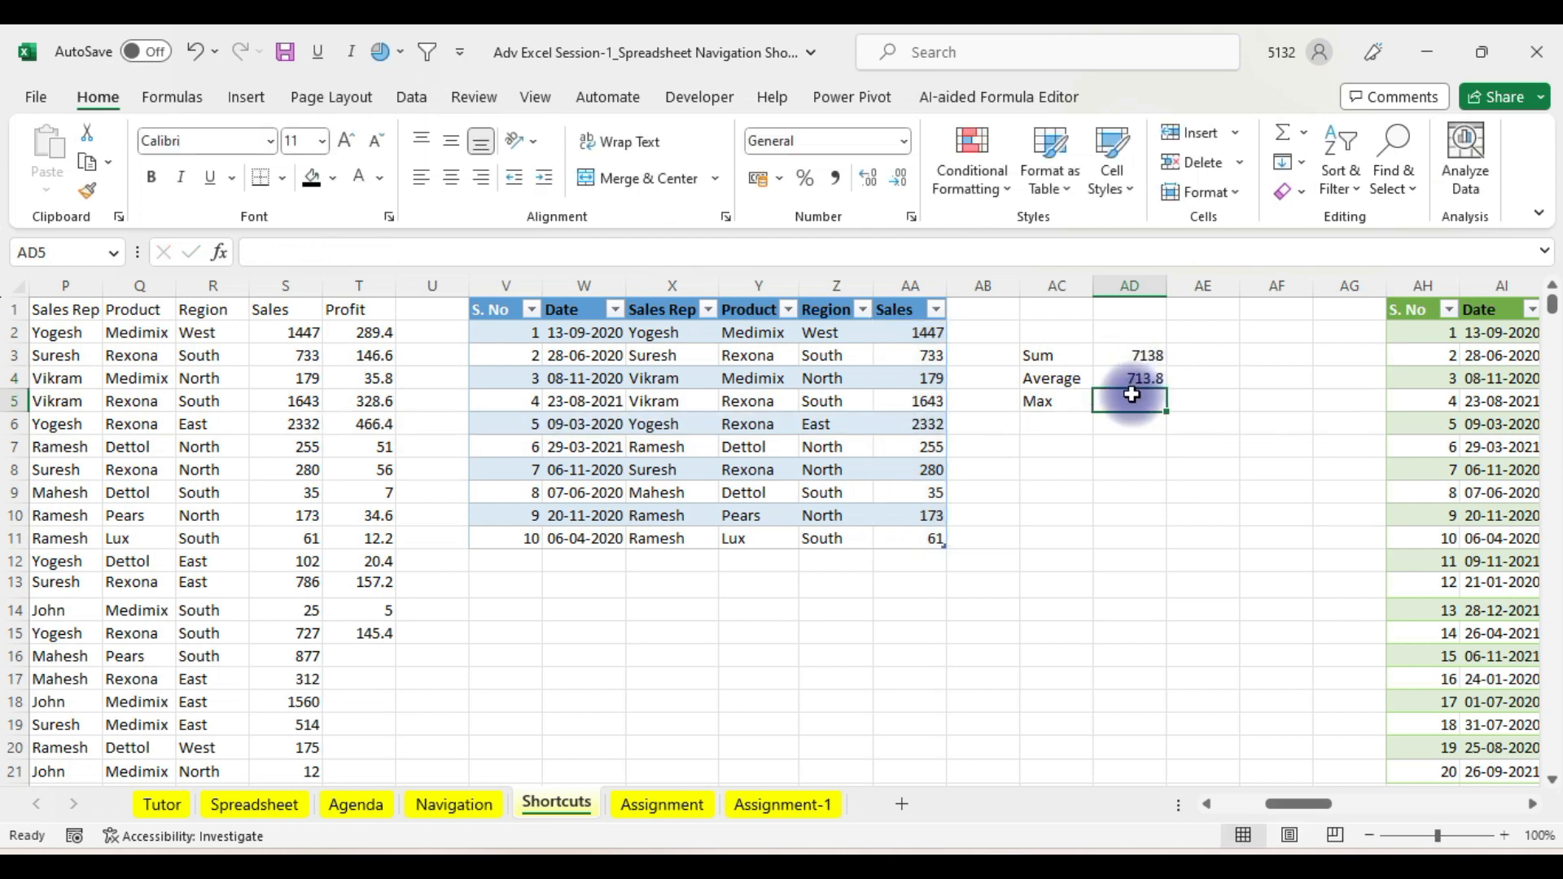
# - Calculate the highest value of the blue table's Sales data in cell AD5 with the MAX function
pyautogui.write('=max')
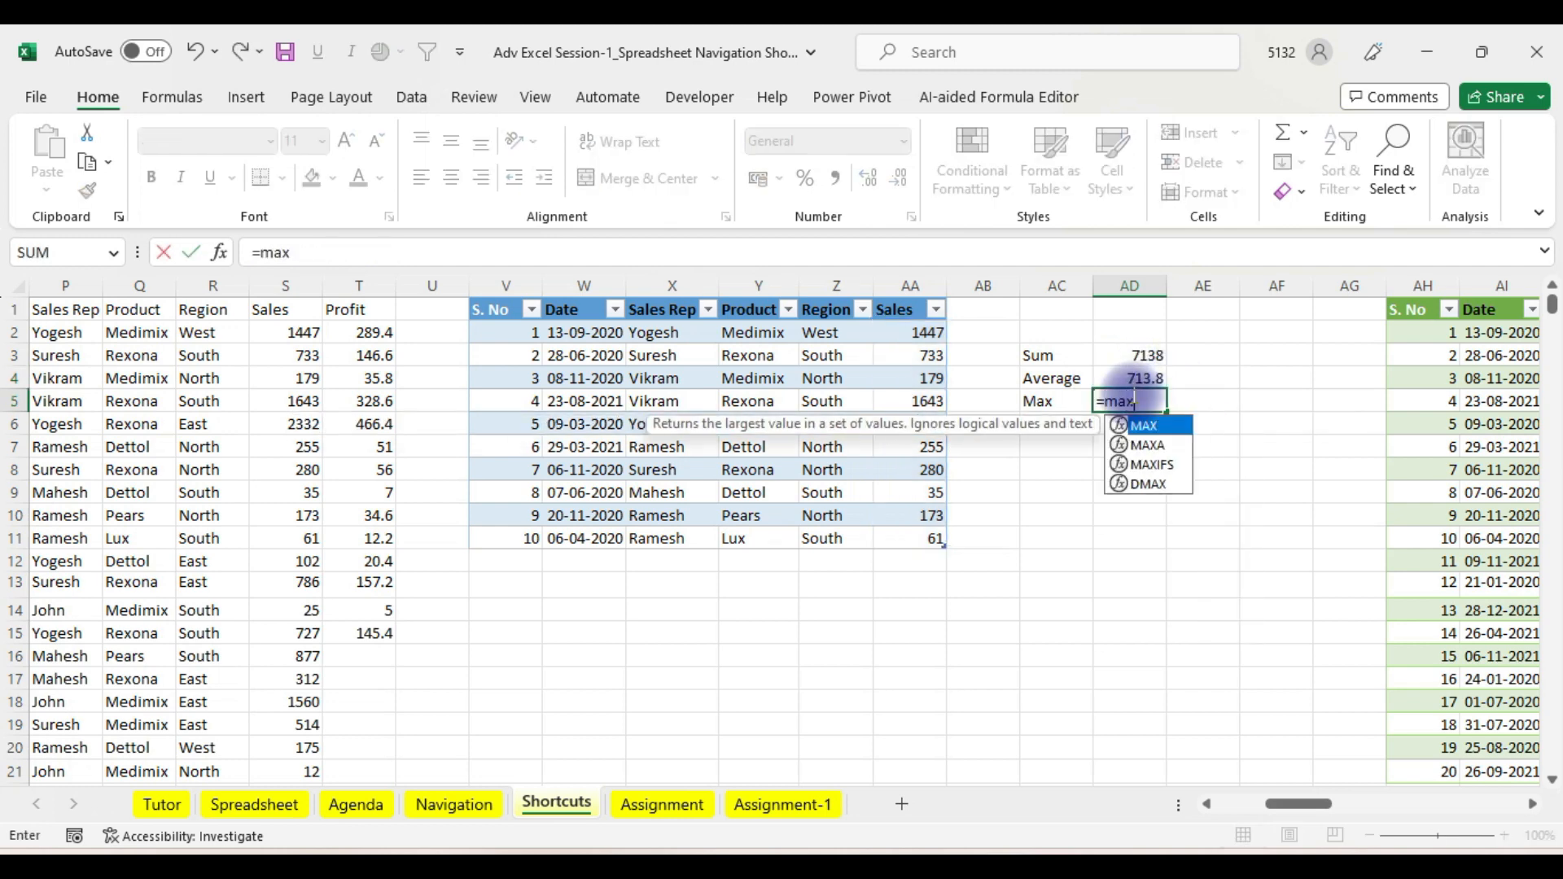
pyautogui.press('Tab')
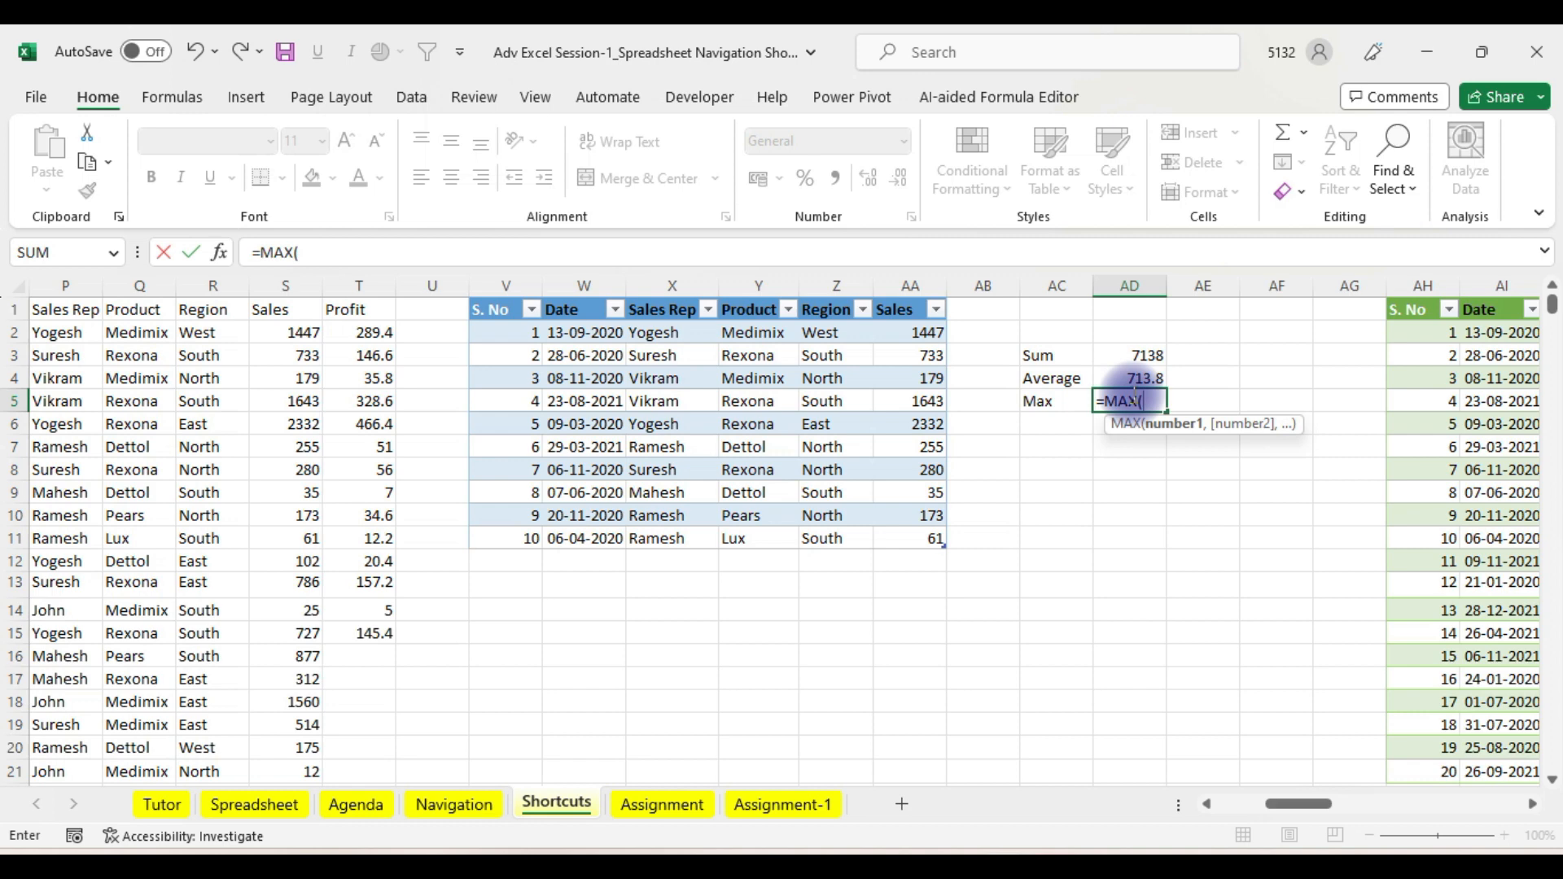
pyautogui.click(899, 297)
pyautogui.press('Return')
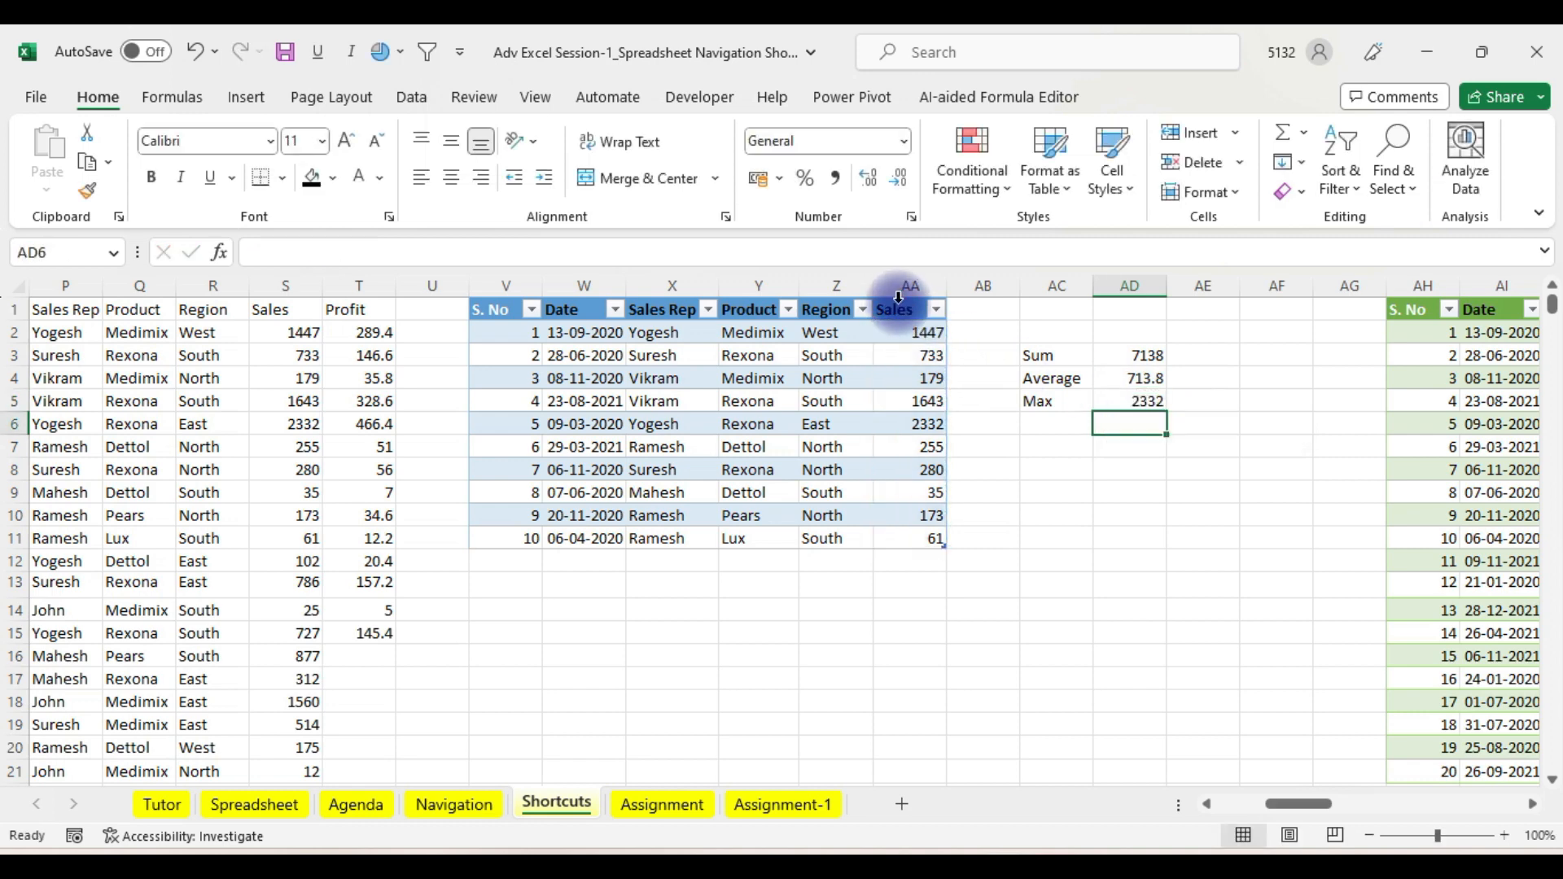
pyautogui.moveTo(1048, 350); pyautogui.dragTo(1131, 404)
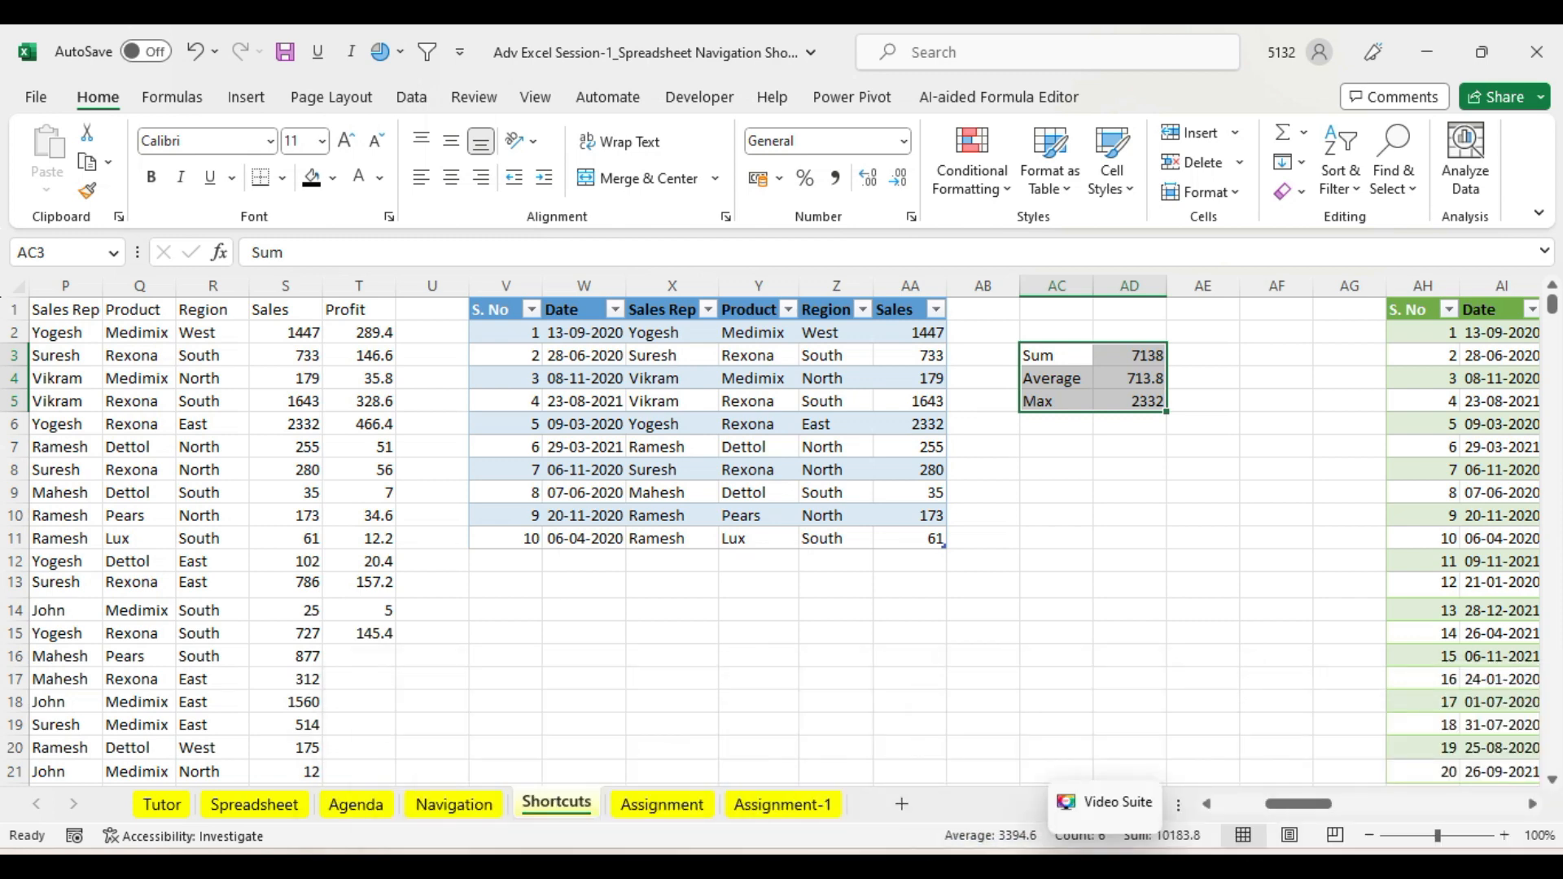
# - Switch to the Google Meet window to check on the class participants, and return to the Excel worksheet
pyautogui.click(907, 865)
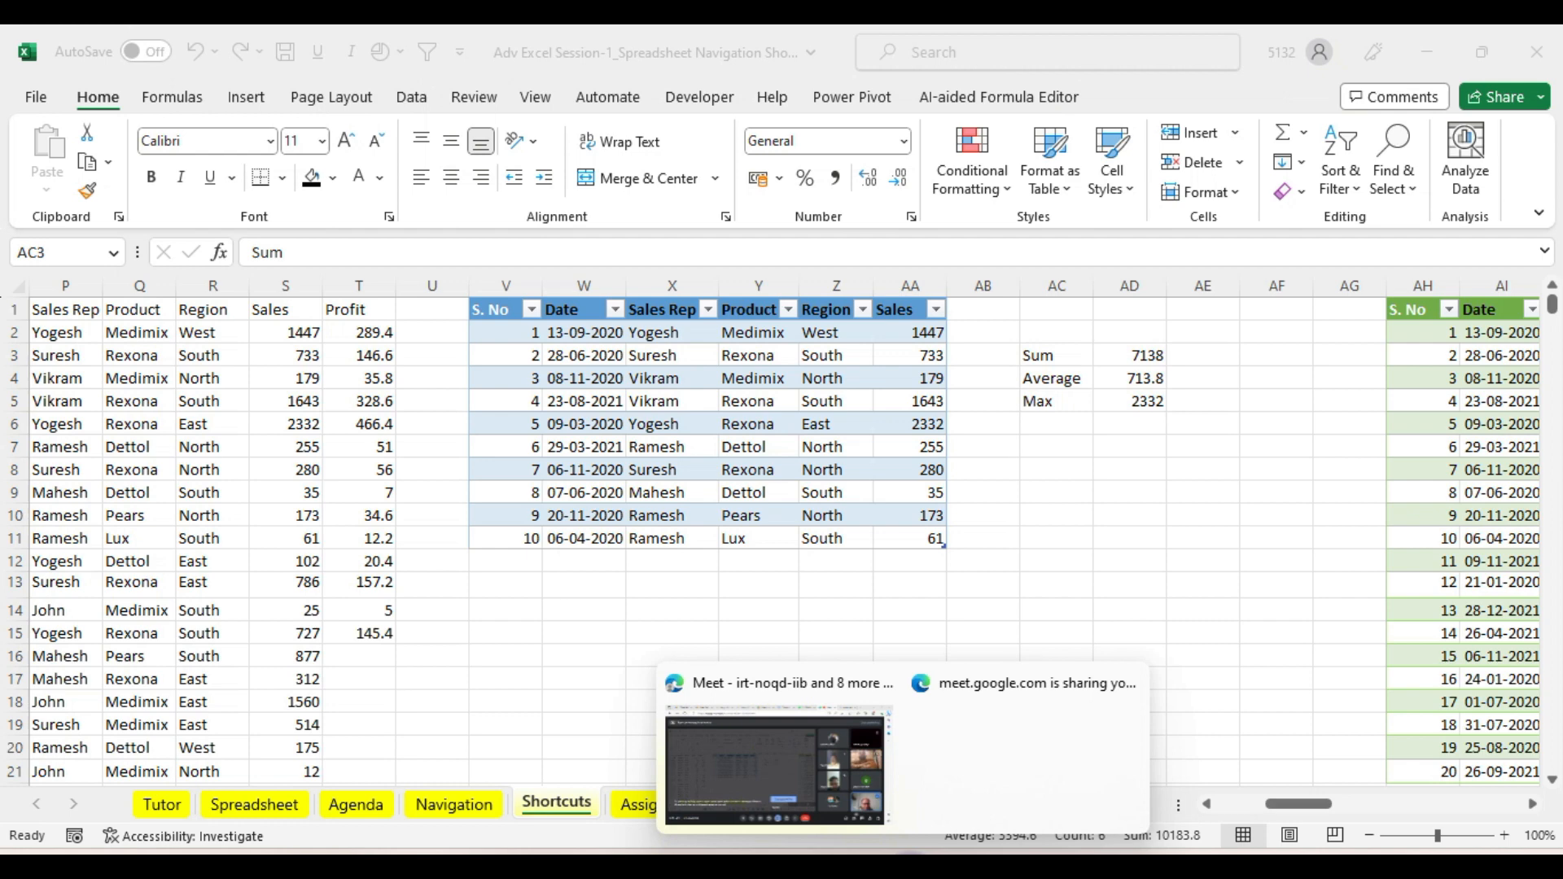
pyautogui.click(768, 778)
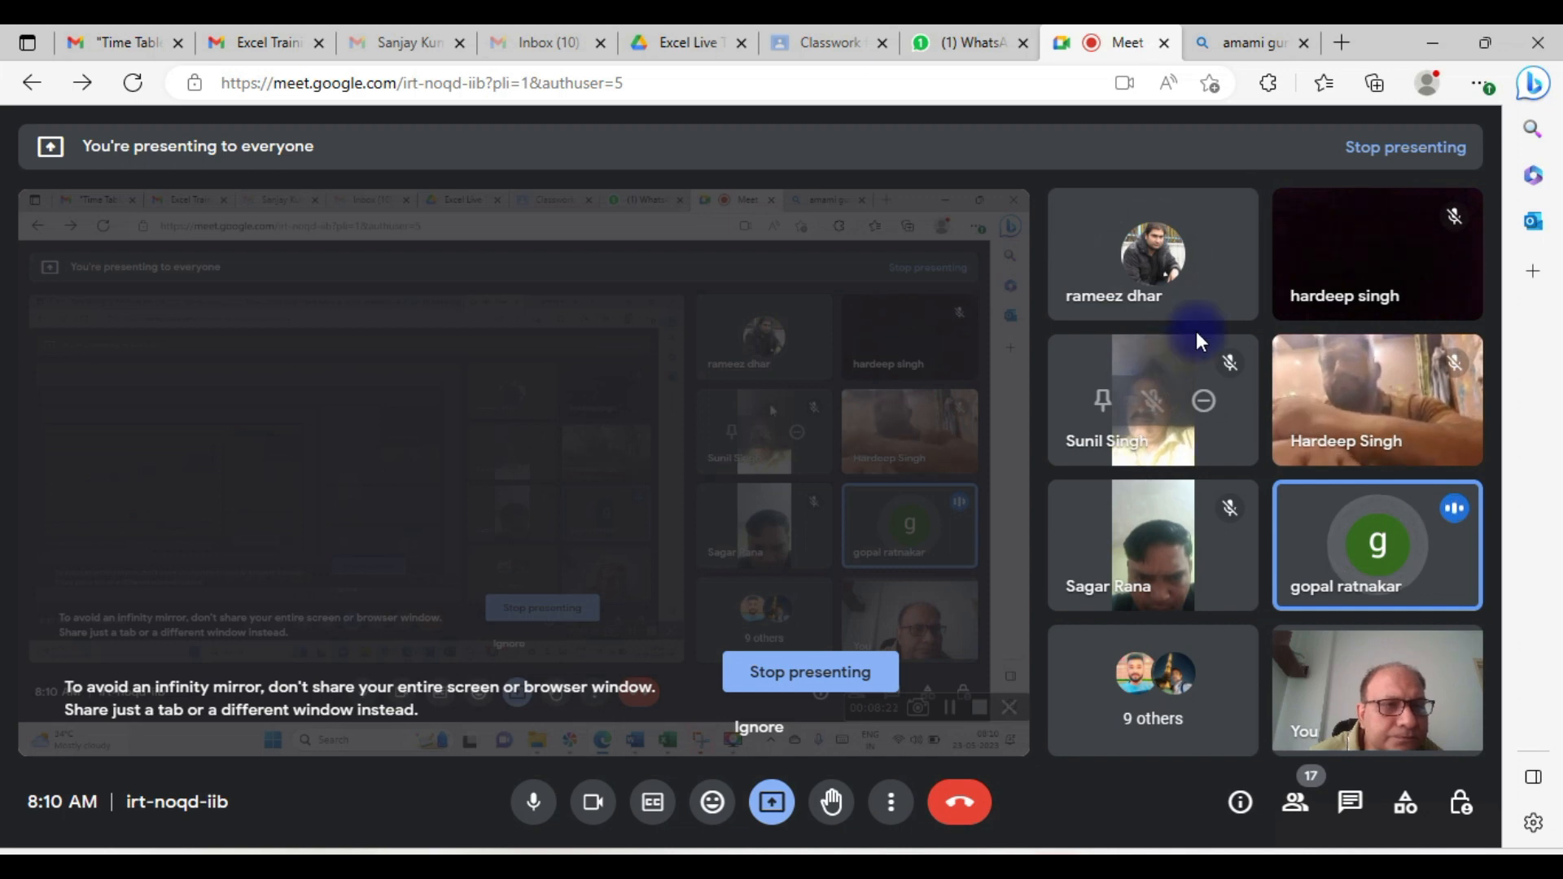
pyautogui.click(1433, 39)
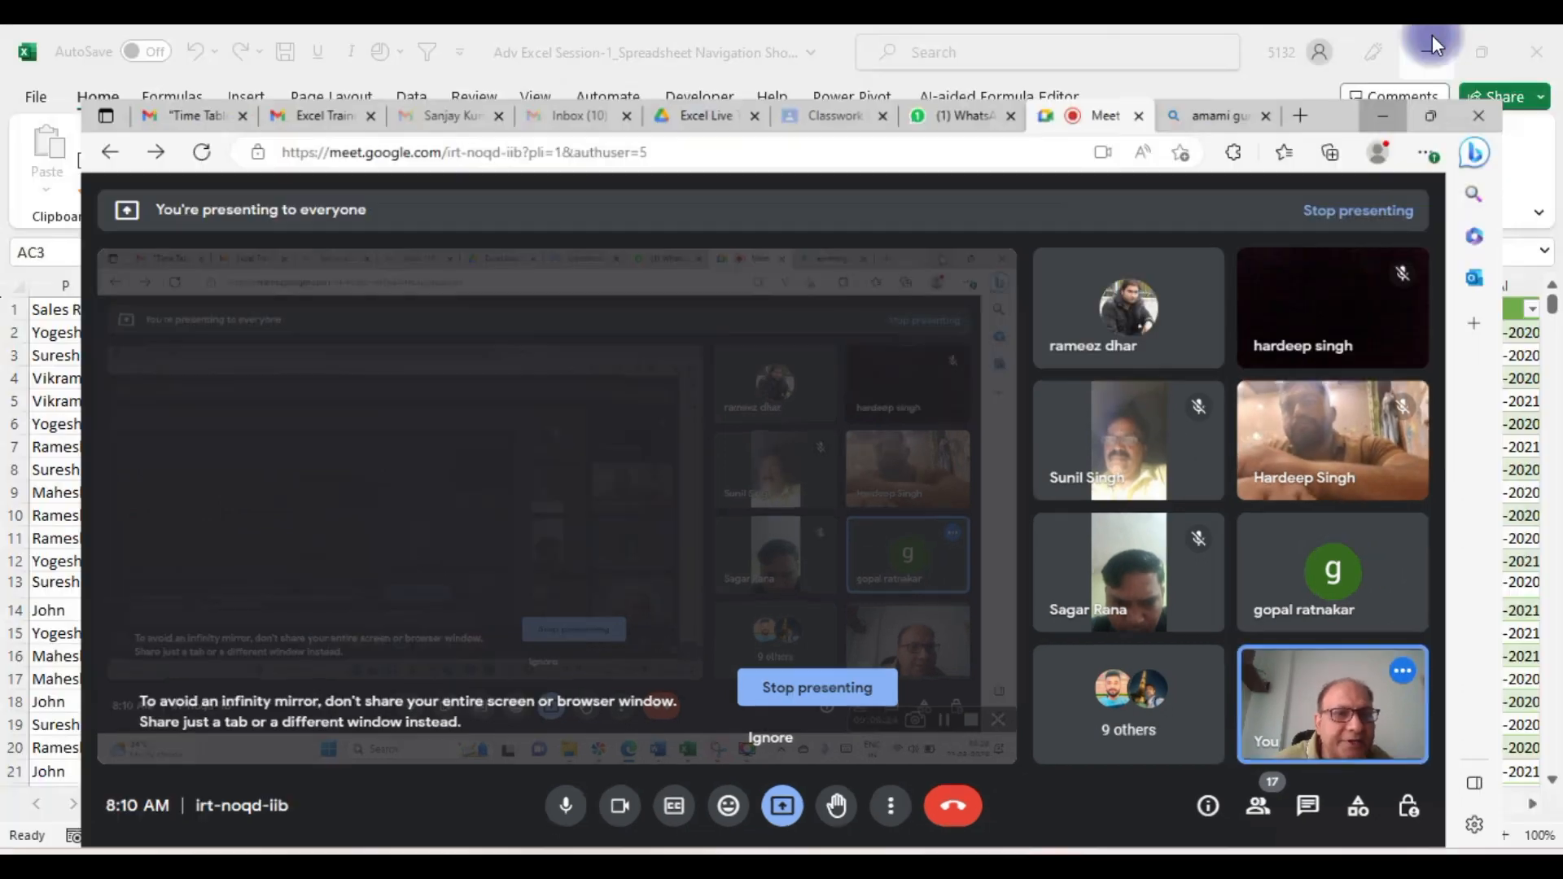
pyautogui.click(1433, 35)
# - Clear the Sum, Average and Max formulas from cells AD3:AD5, keeping the labels beside them
pyautogui.click(1142, 356)
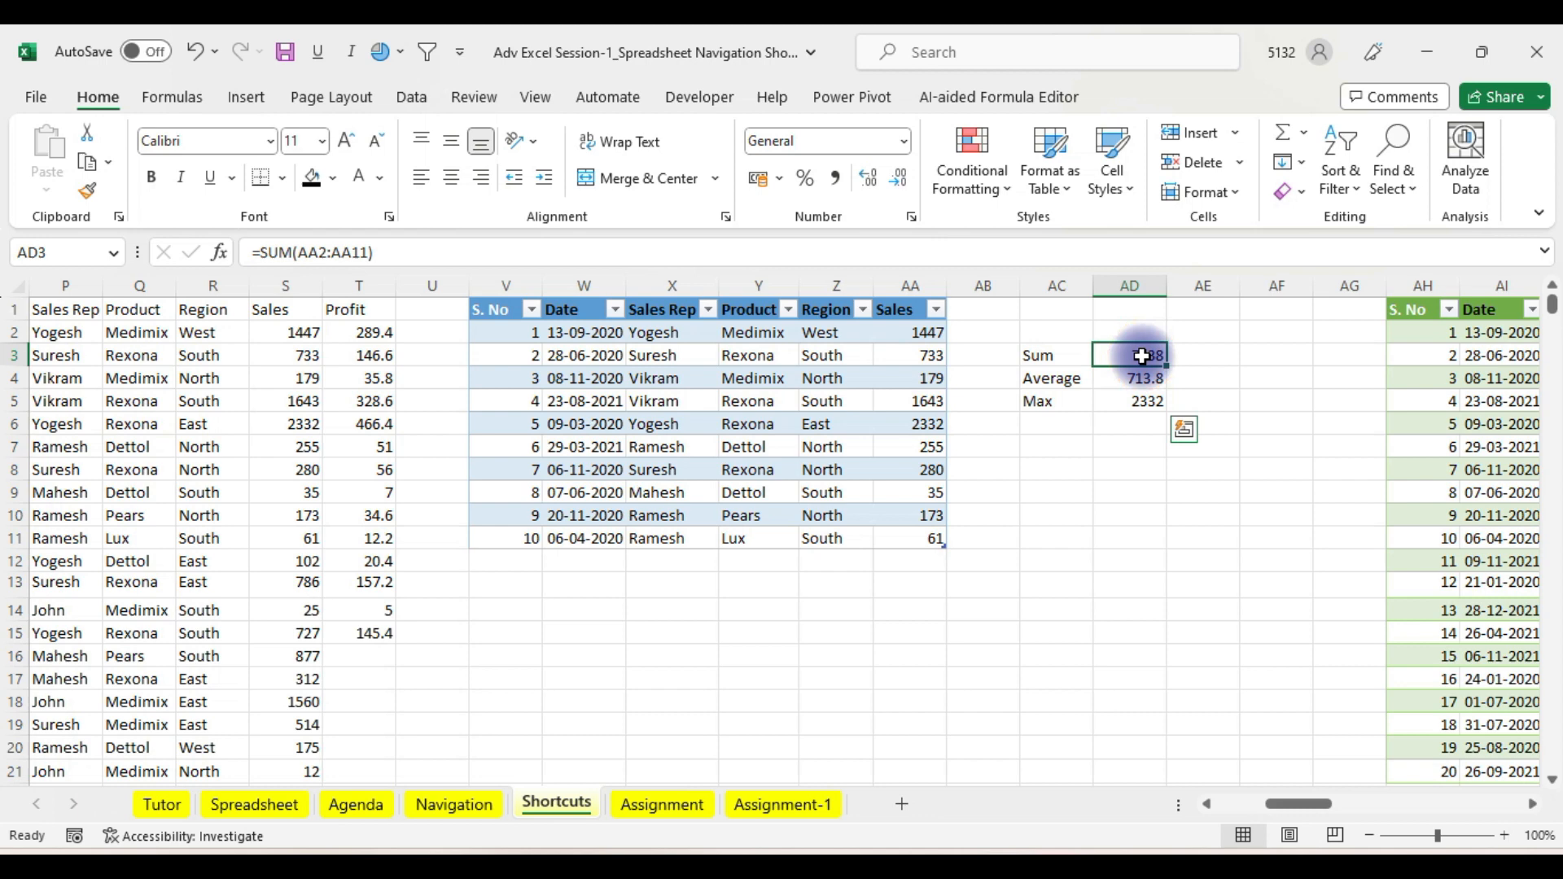
pyautogui.moveTo(1040, 356); pyautogui.dragTo(1047, 396)
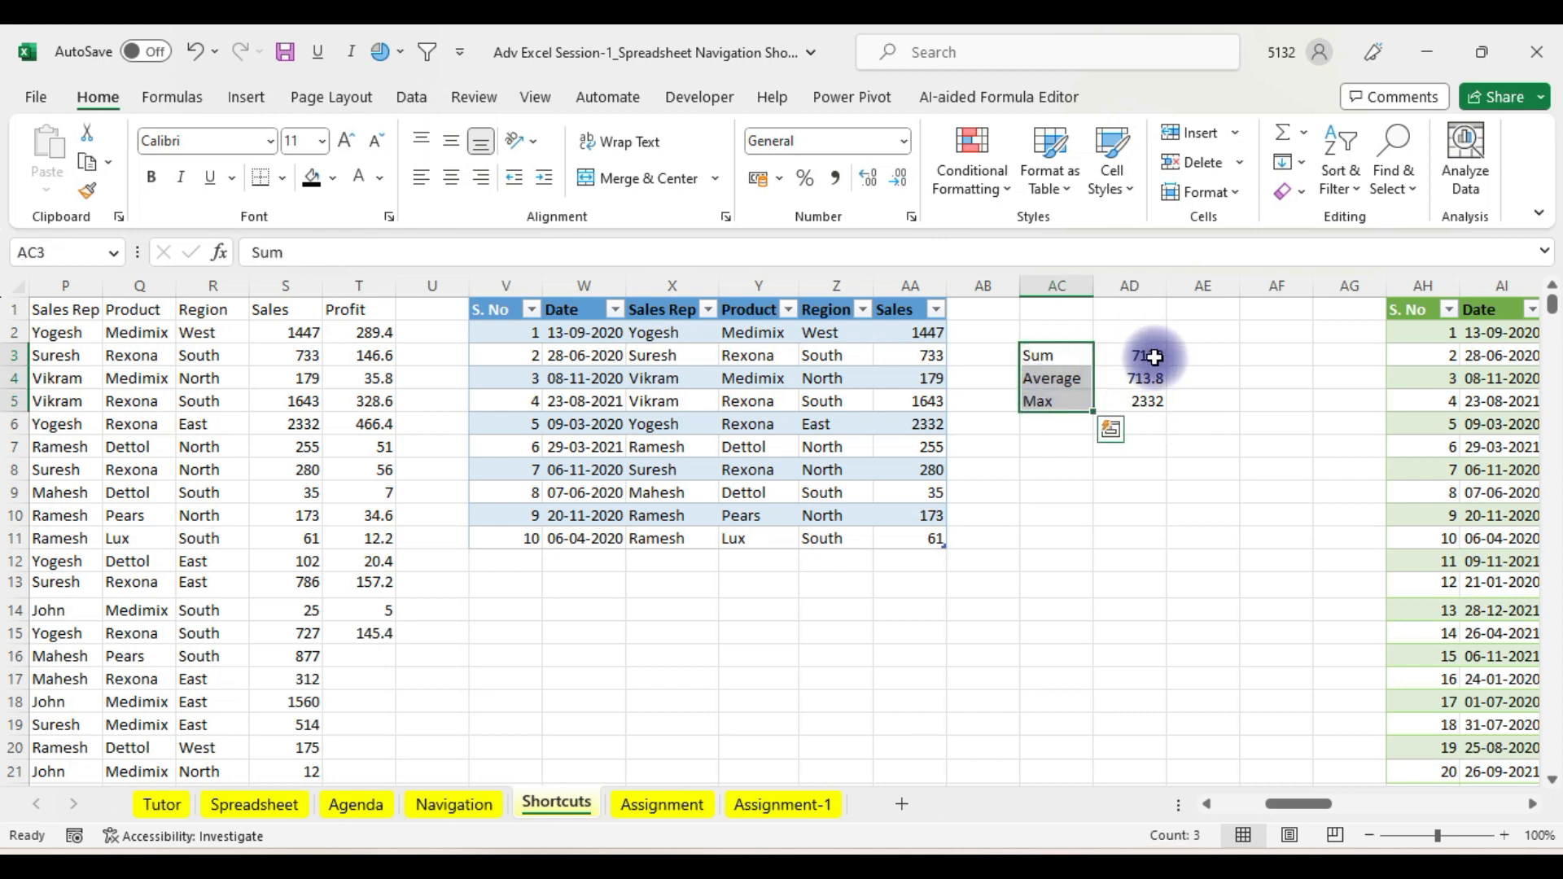
pyautogui.moveTo(1154, 356); pyautogui.dragTo(1146, 411)
pyautogui.press('Delete')
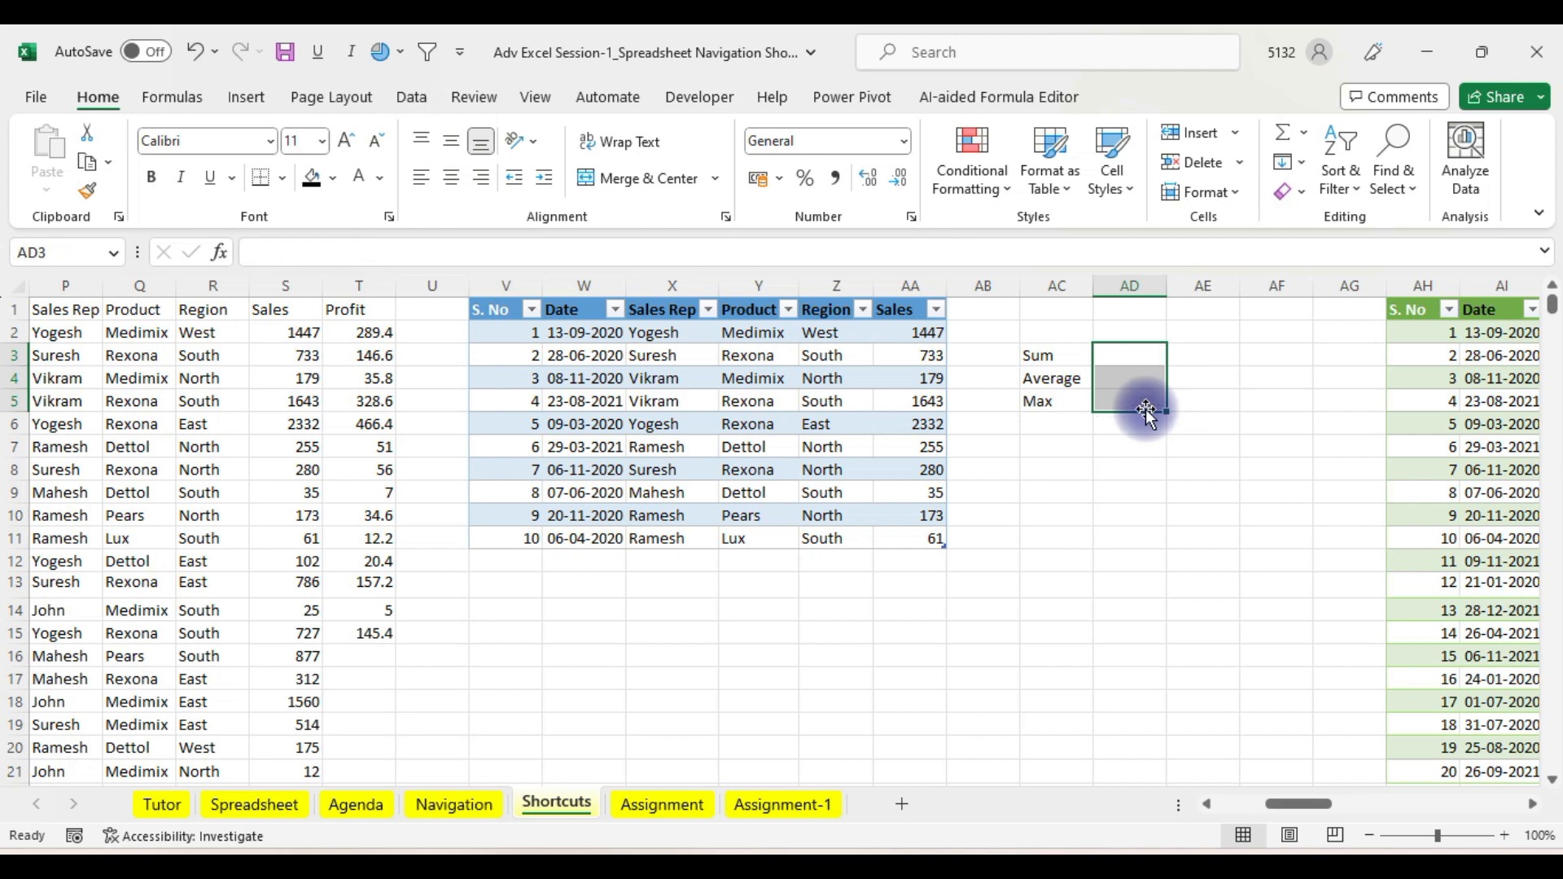
# - Enter a SUM formula in AD3 again, using the blue table's Sales data AA2:AA11 as its range
pyautogui.click(1121, 356)
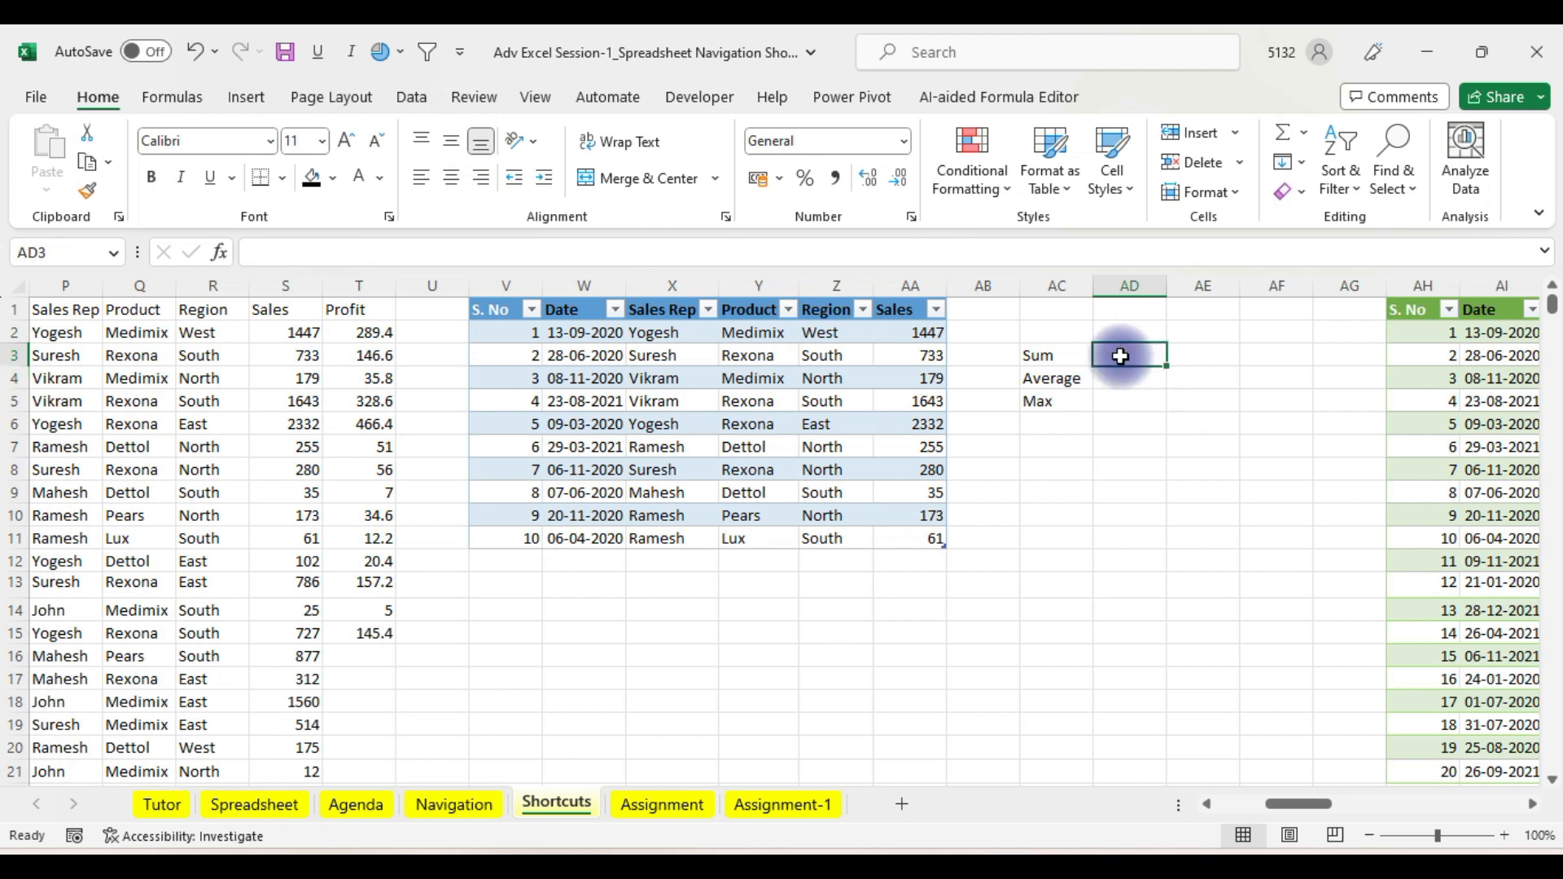
pyautogui.write('=sum')
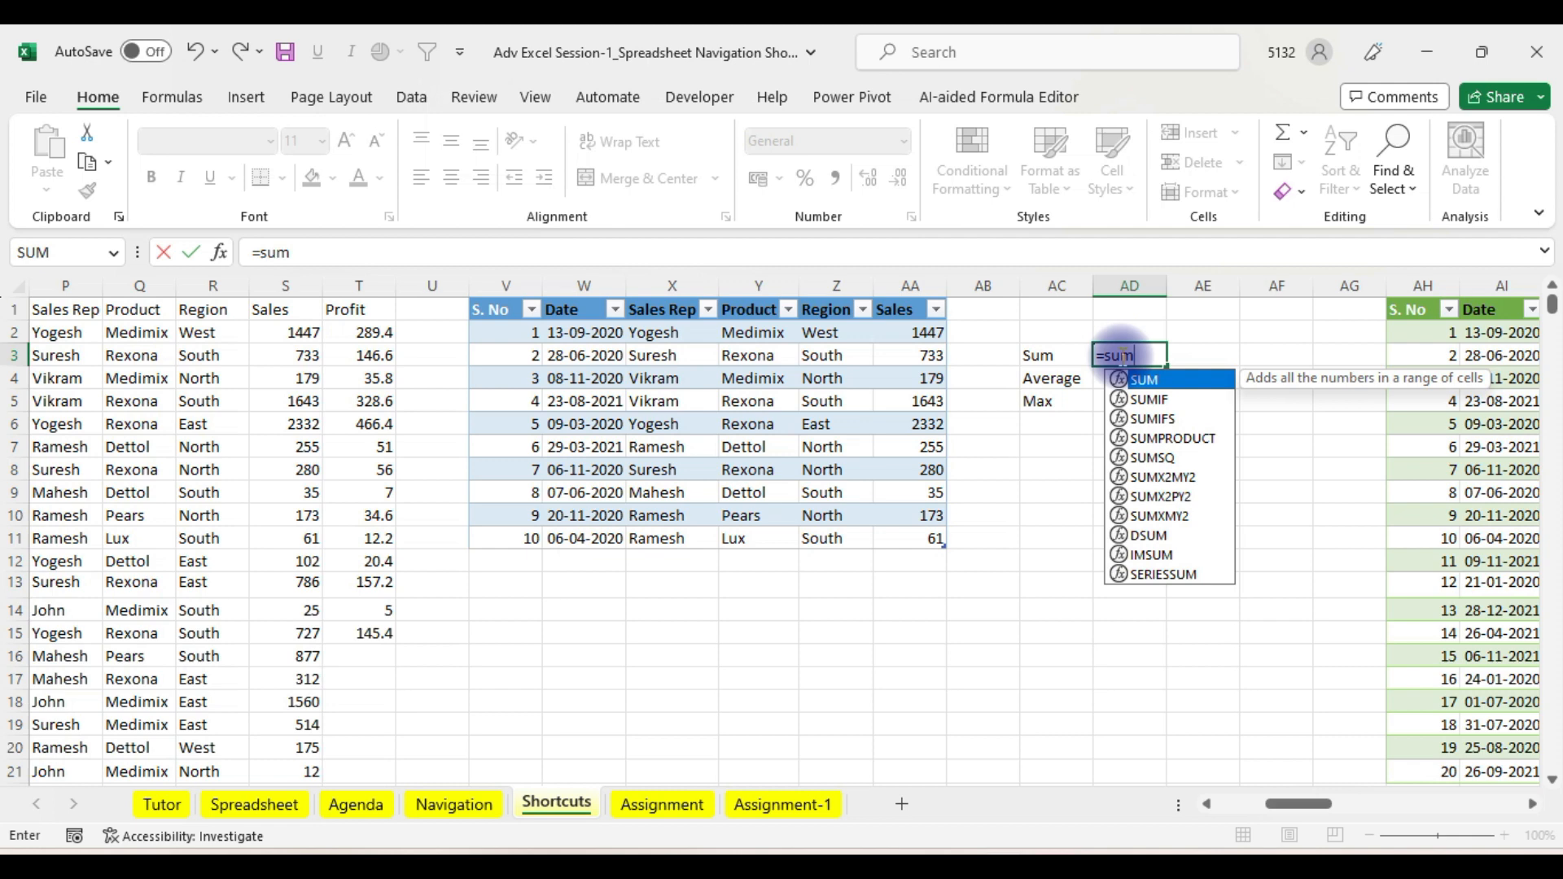
pyautogui.press('Tab')
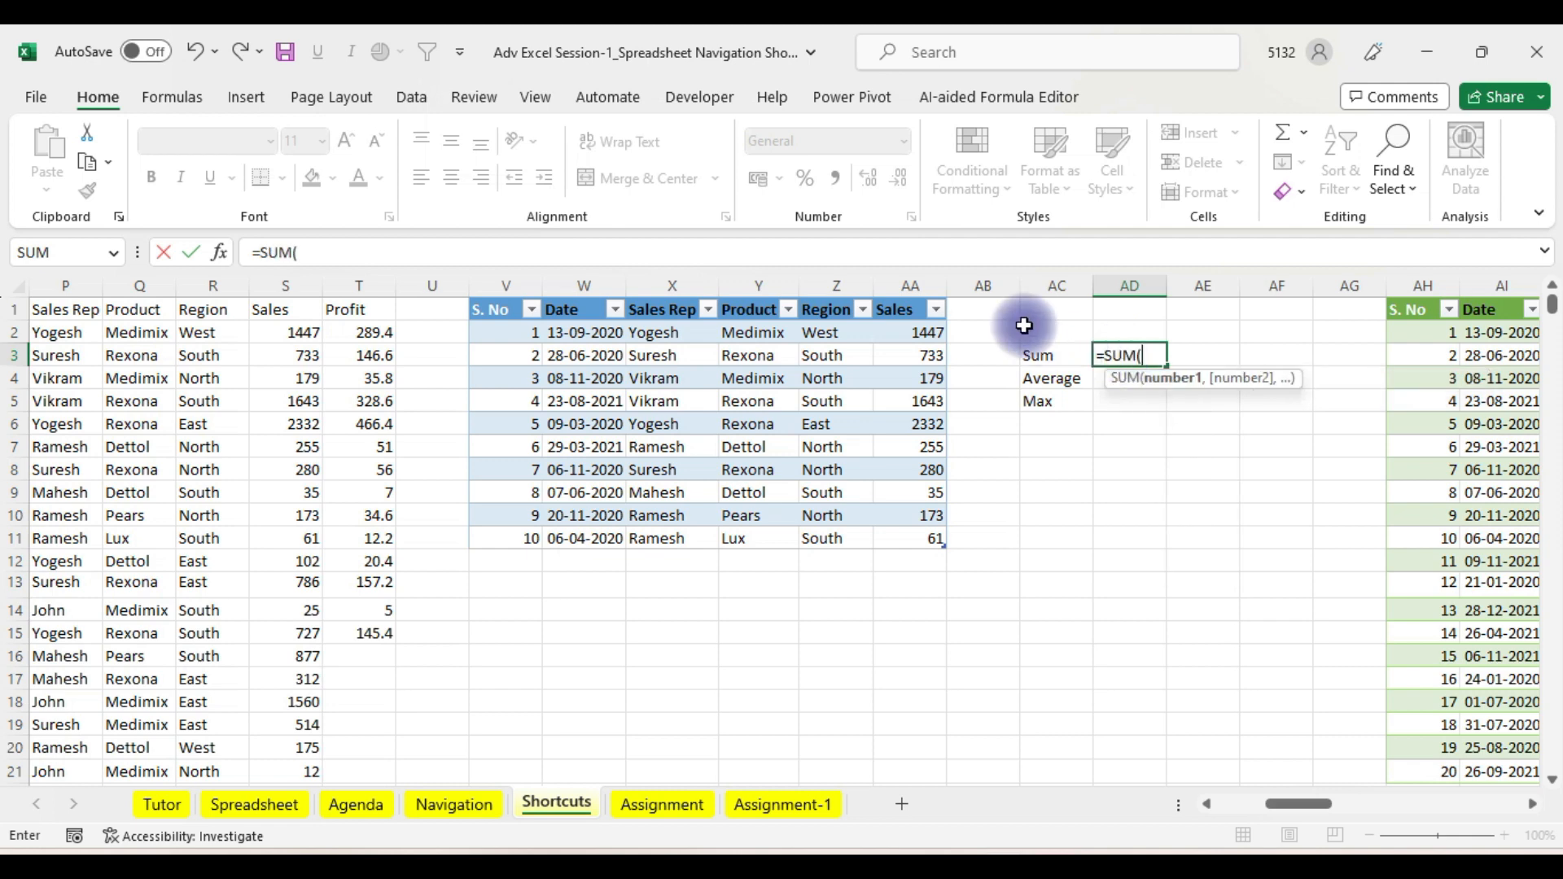
pyautogui.click(910, 295)
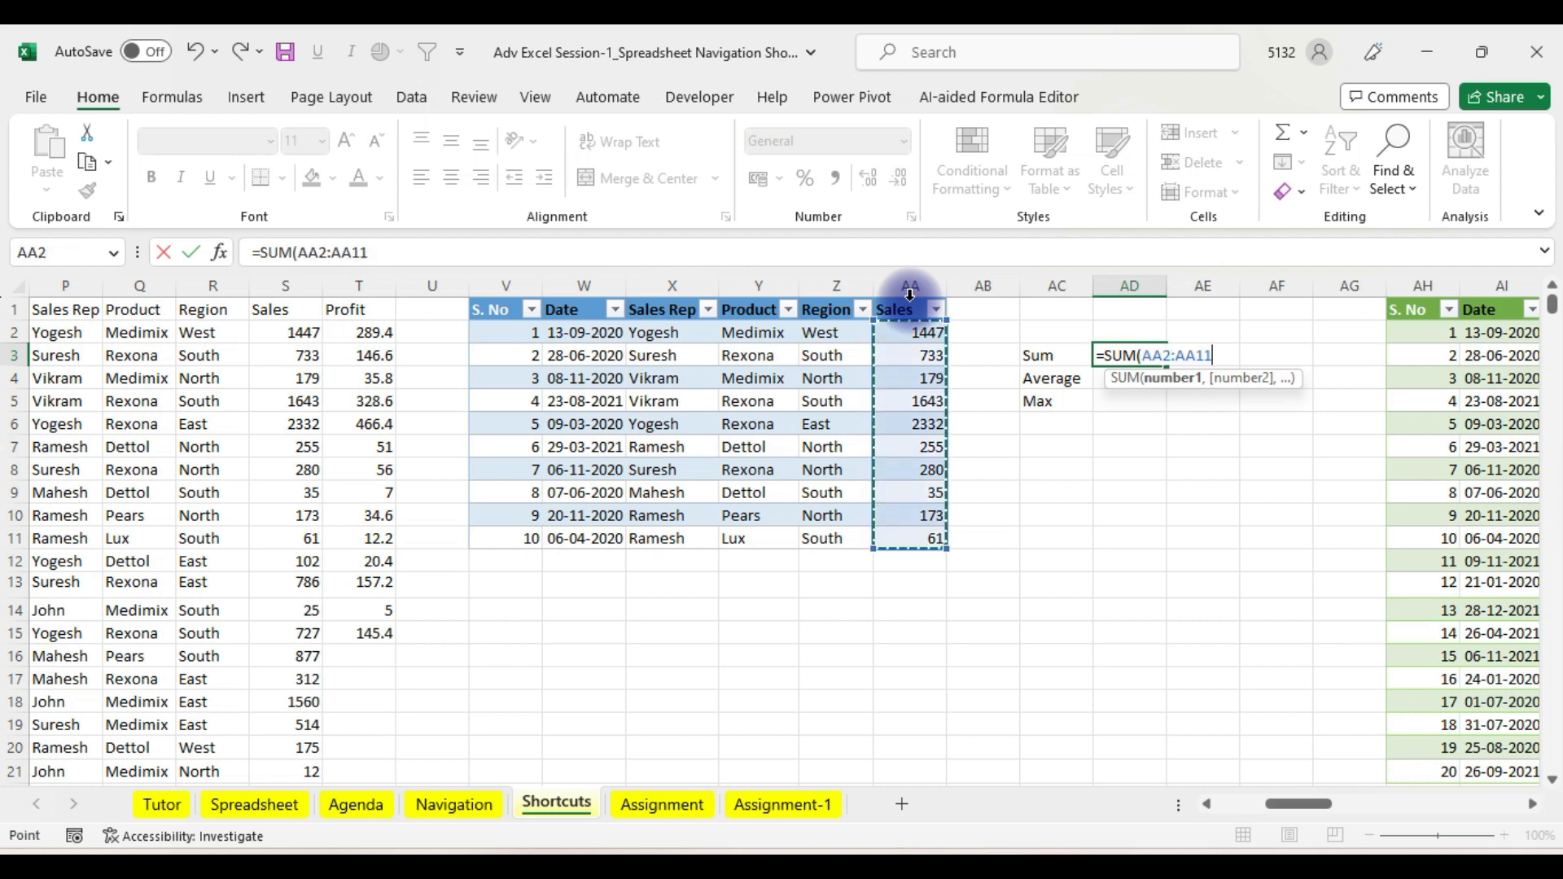
pyautogui.press('Return')
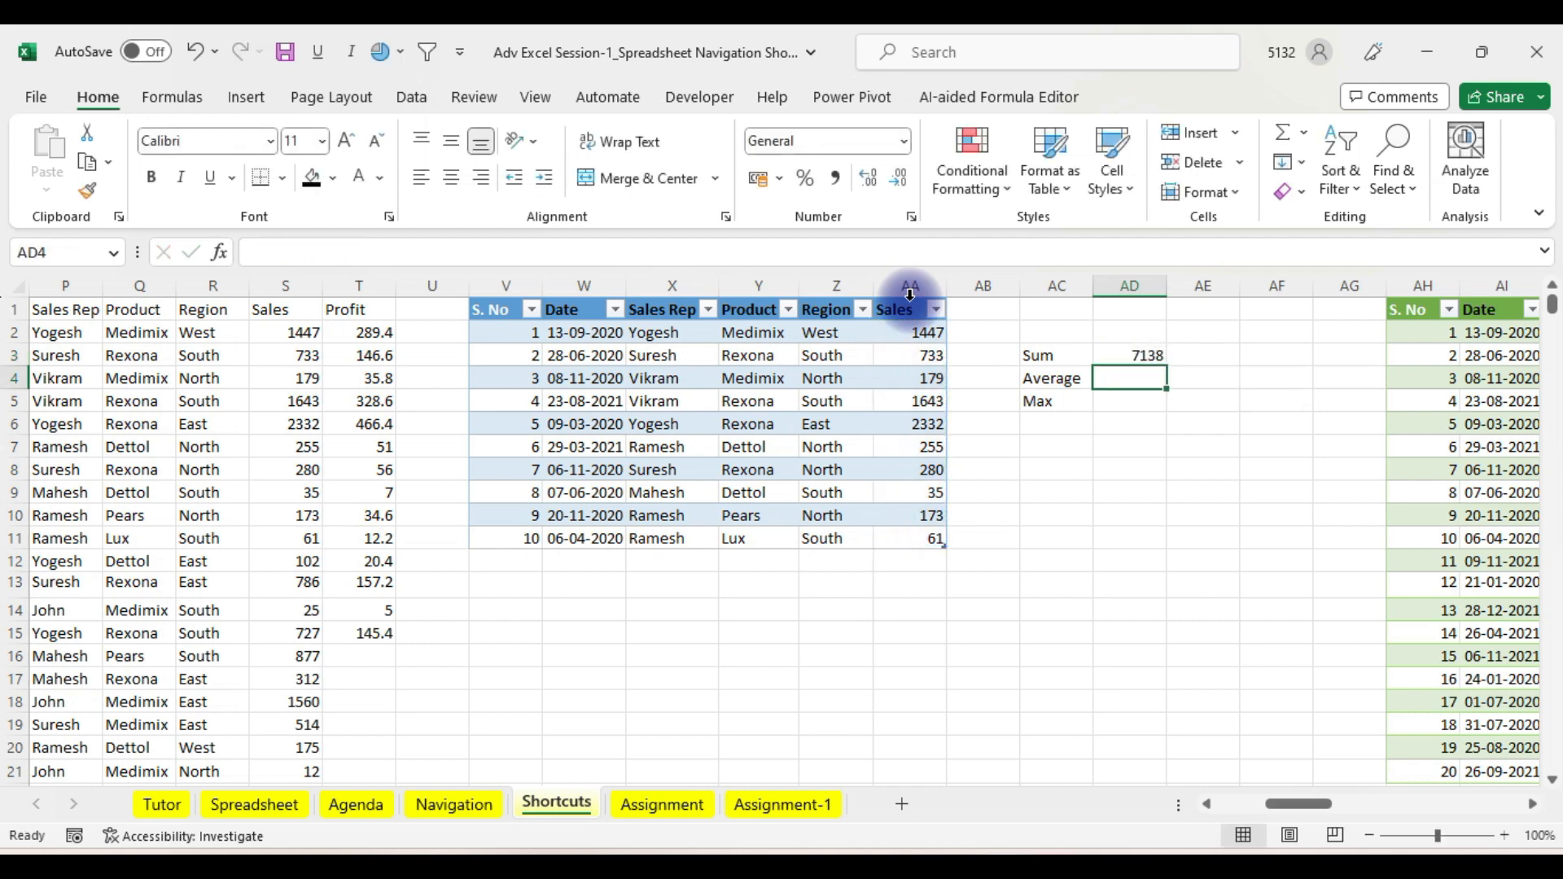
# - Enter an AVERAGE formula in AD4 for the blue table's Sales column data
pyautogui.write('=aver')
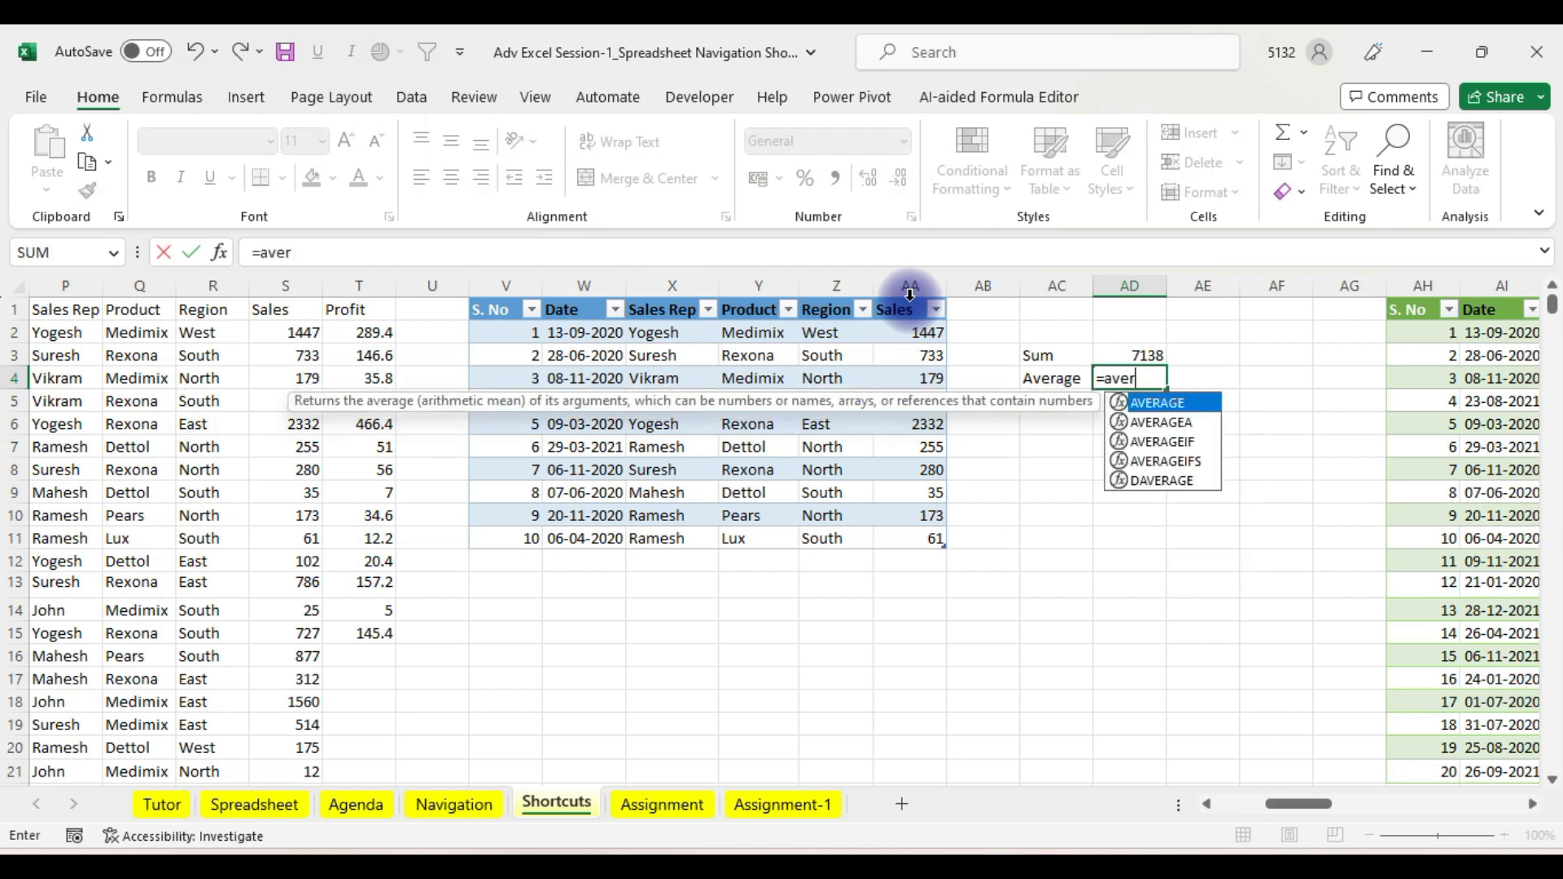
pyautogui.press('Tab')
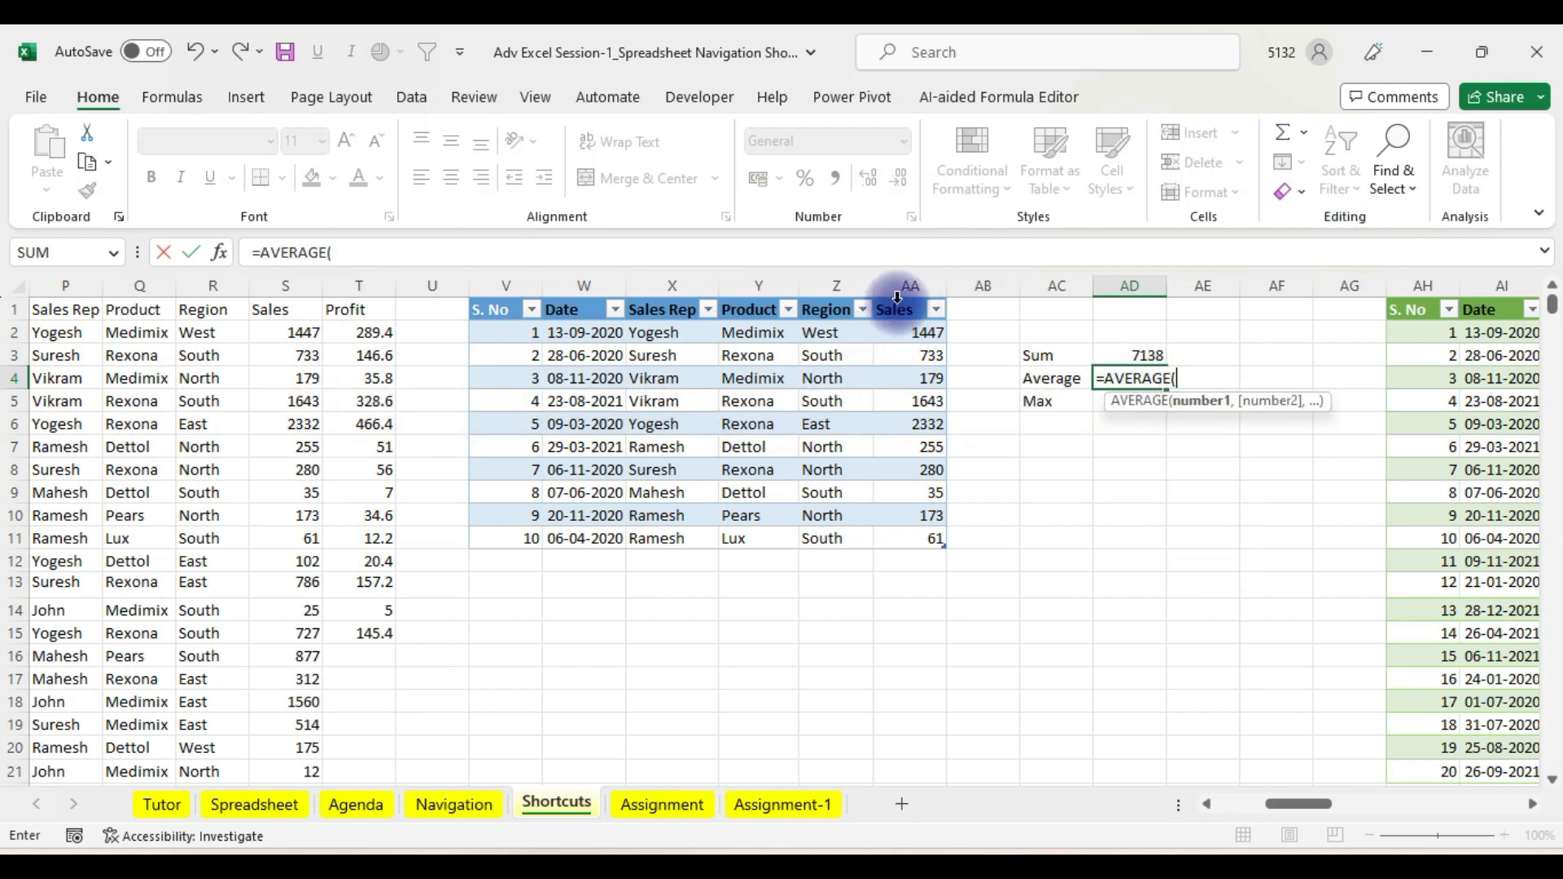
pyautogui.click(897, 298)
pyautogui.press('Return')
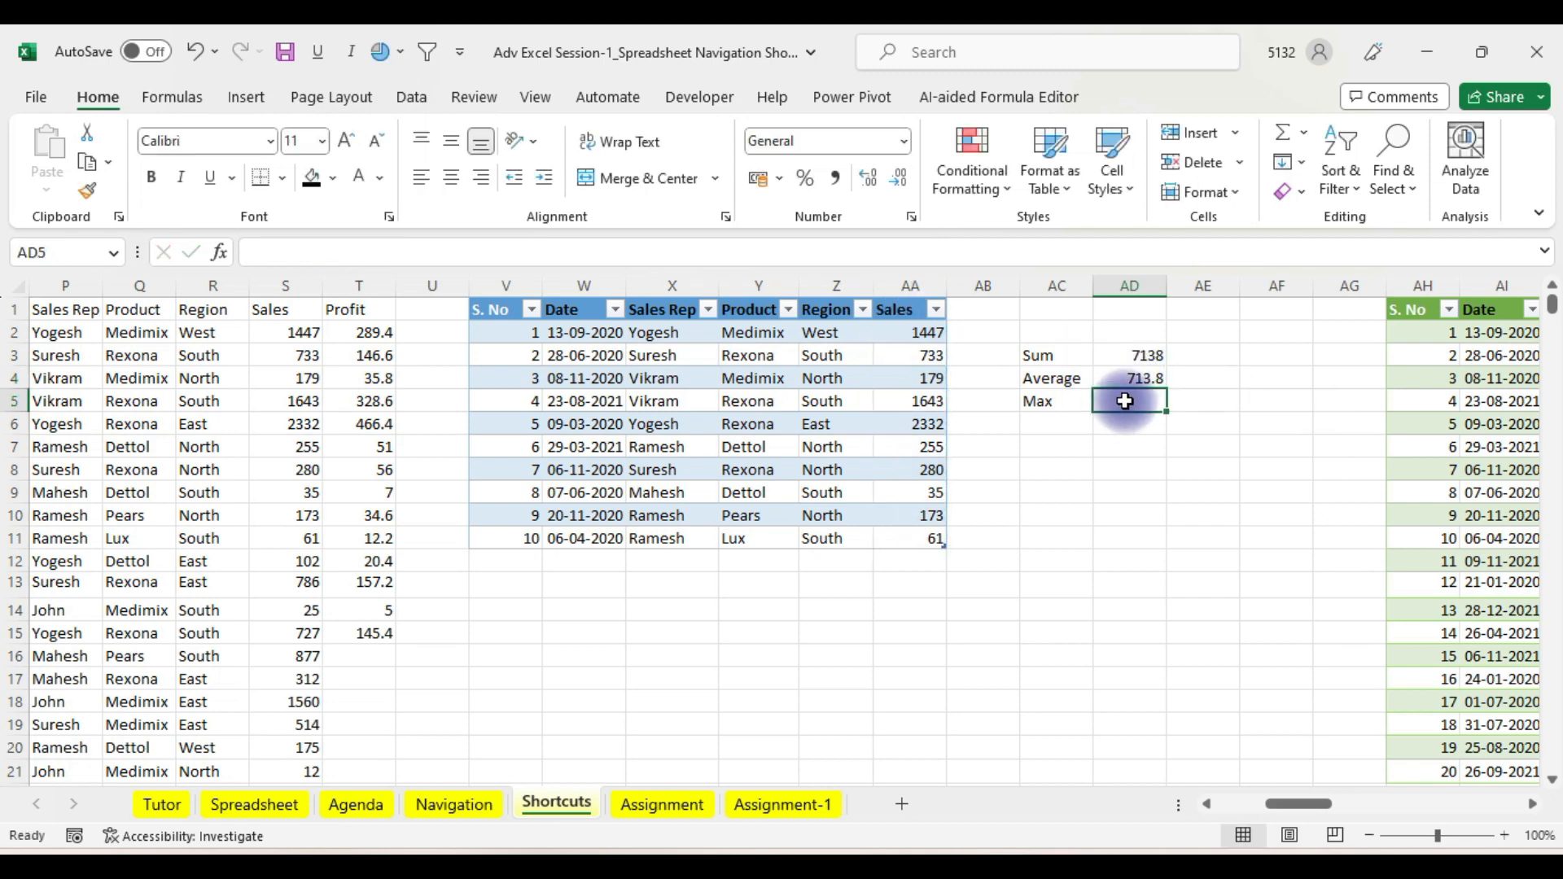
# - Enter a MAX formula in AD5 for the Sales data AA2:AA11 and locate the matching highest sale in the table
pyautogui.write('=max')
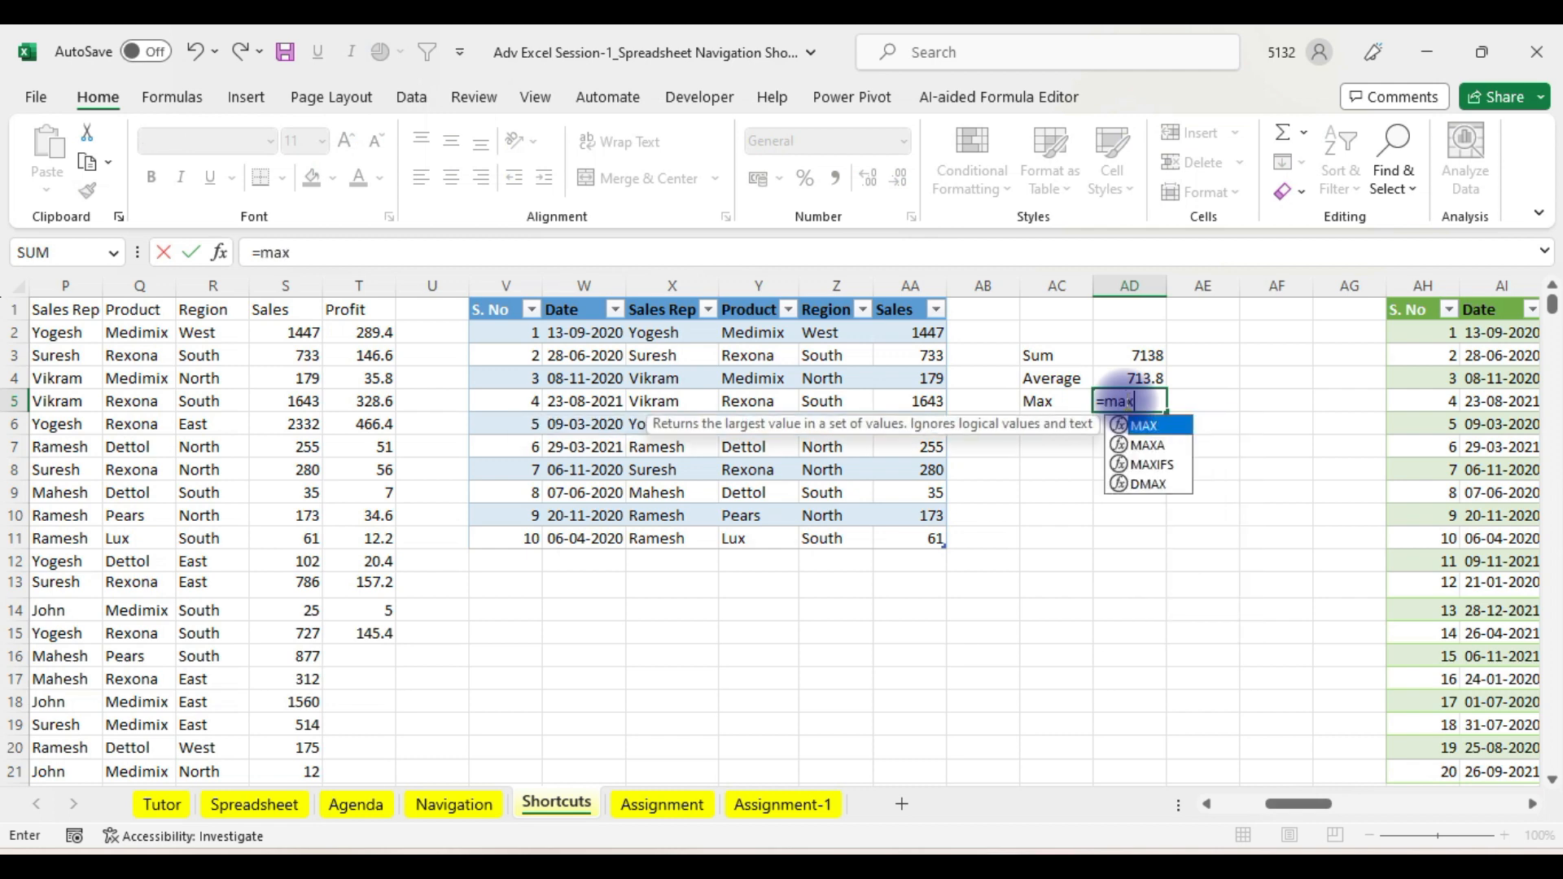
pyautogui.press('Tab')
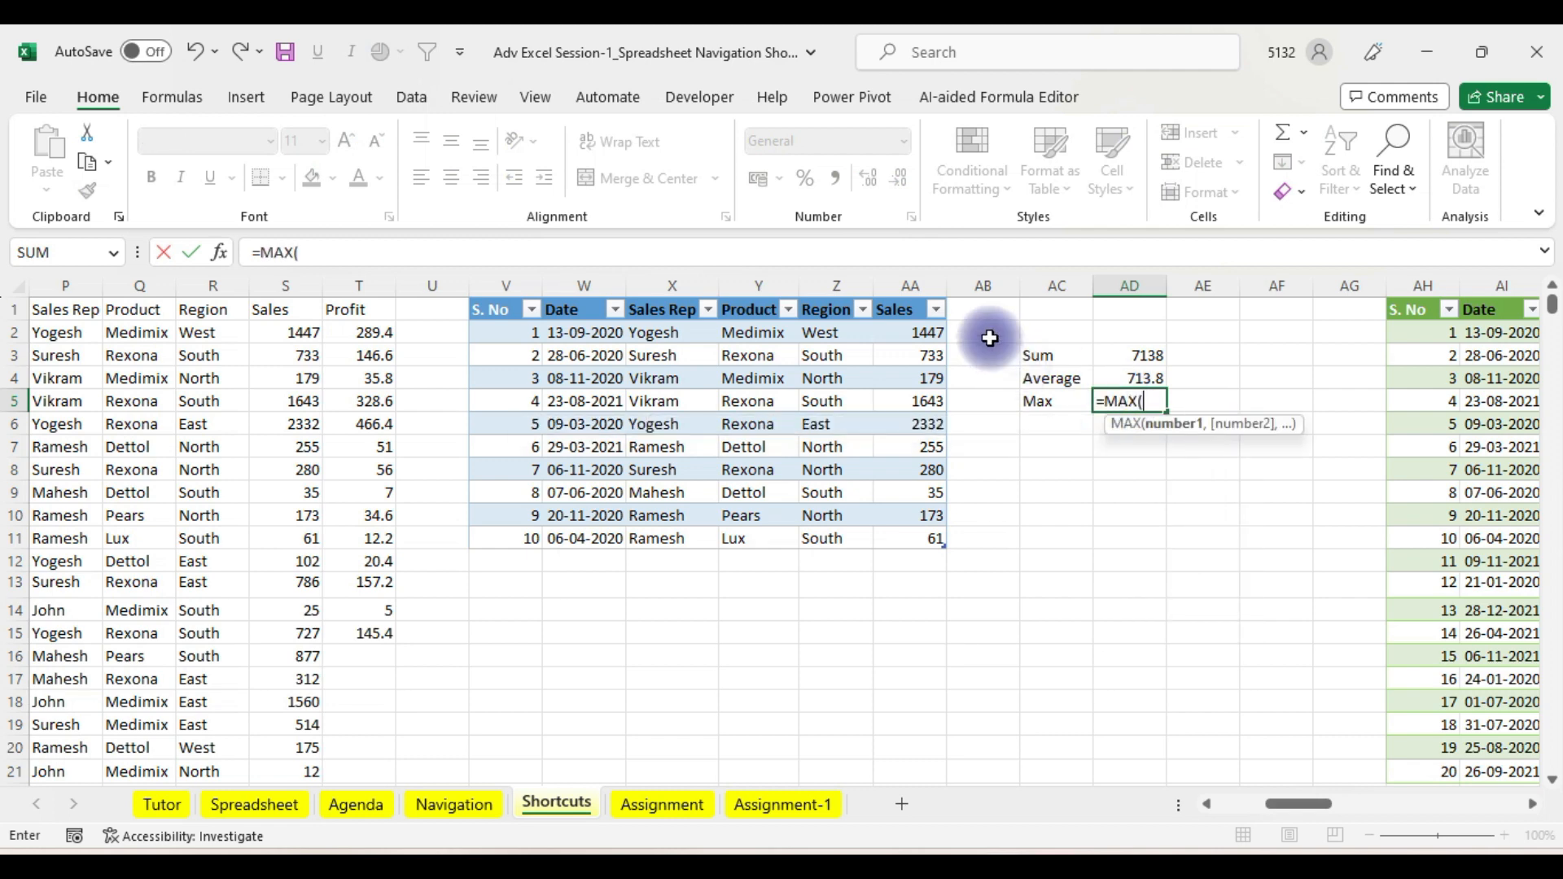
pyautogui.click(911, 299)
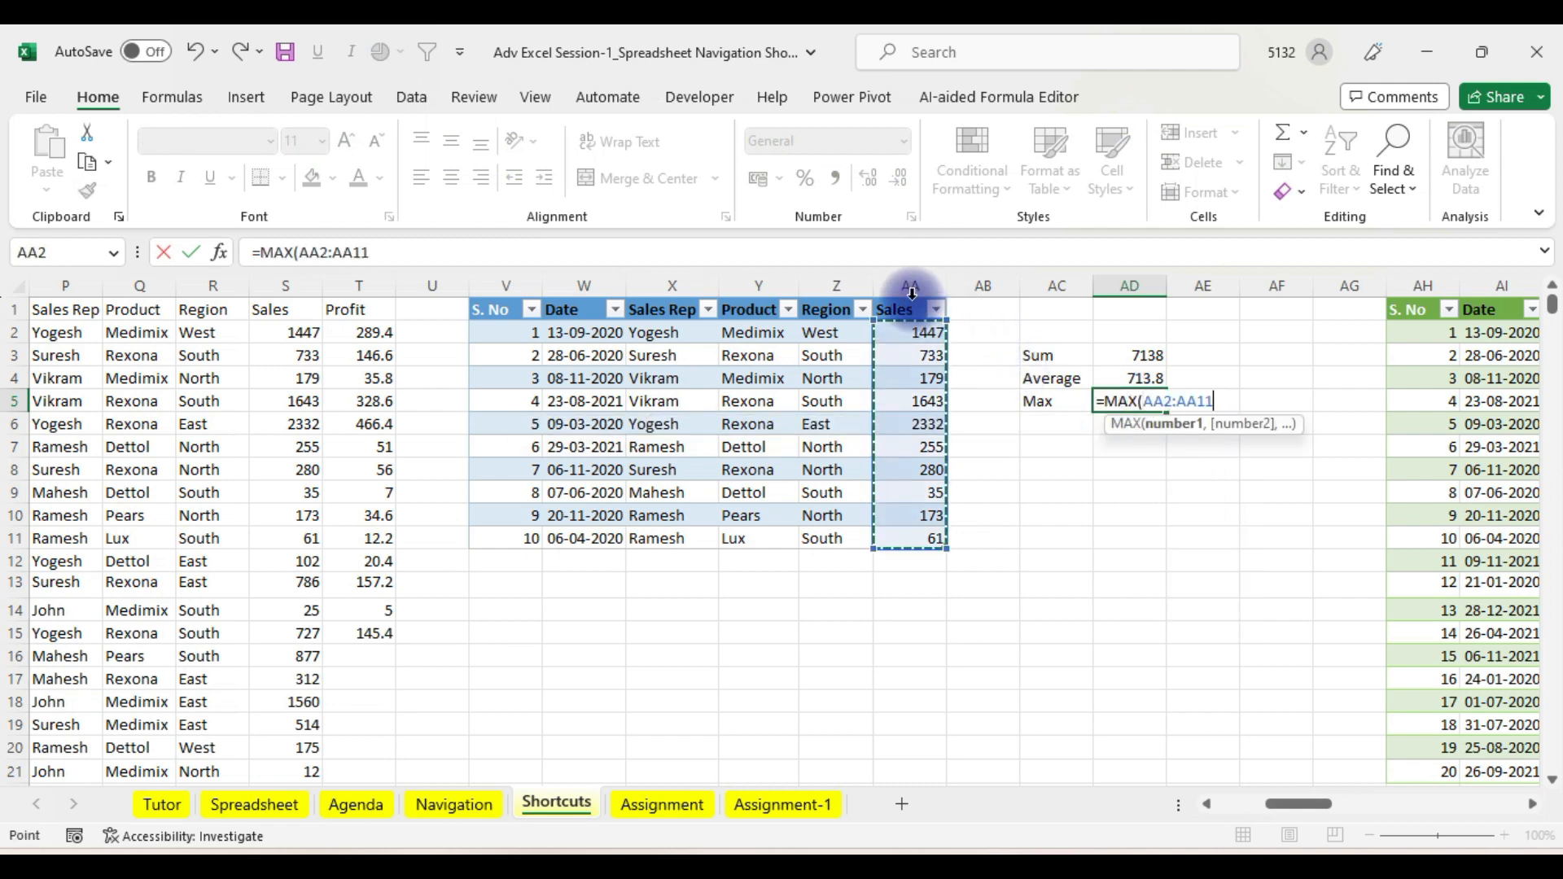
pyautogui.press('Return')
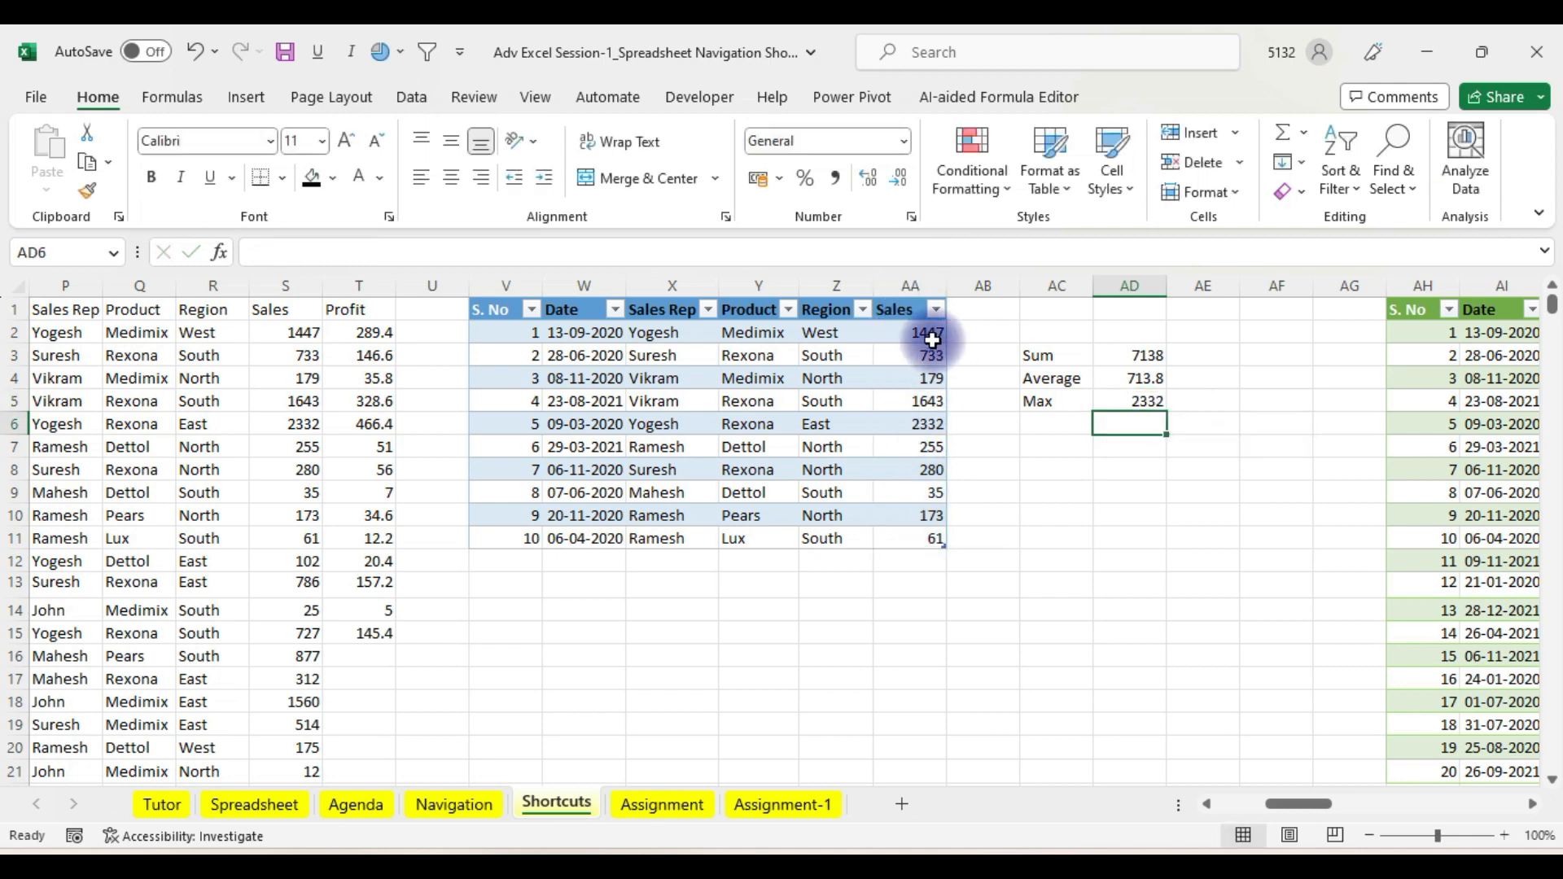
pyautogui.click(911, 423)
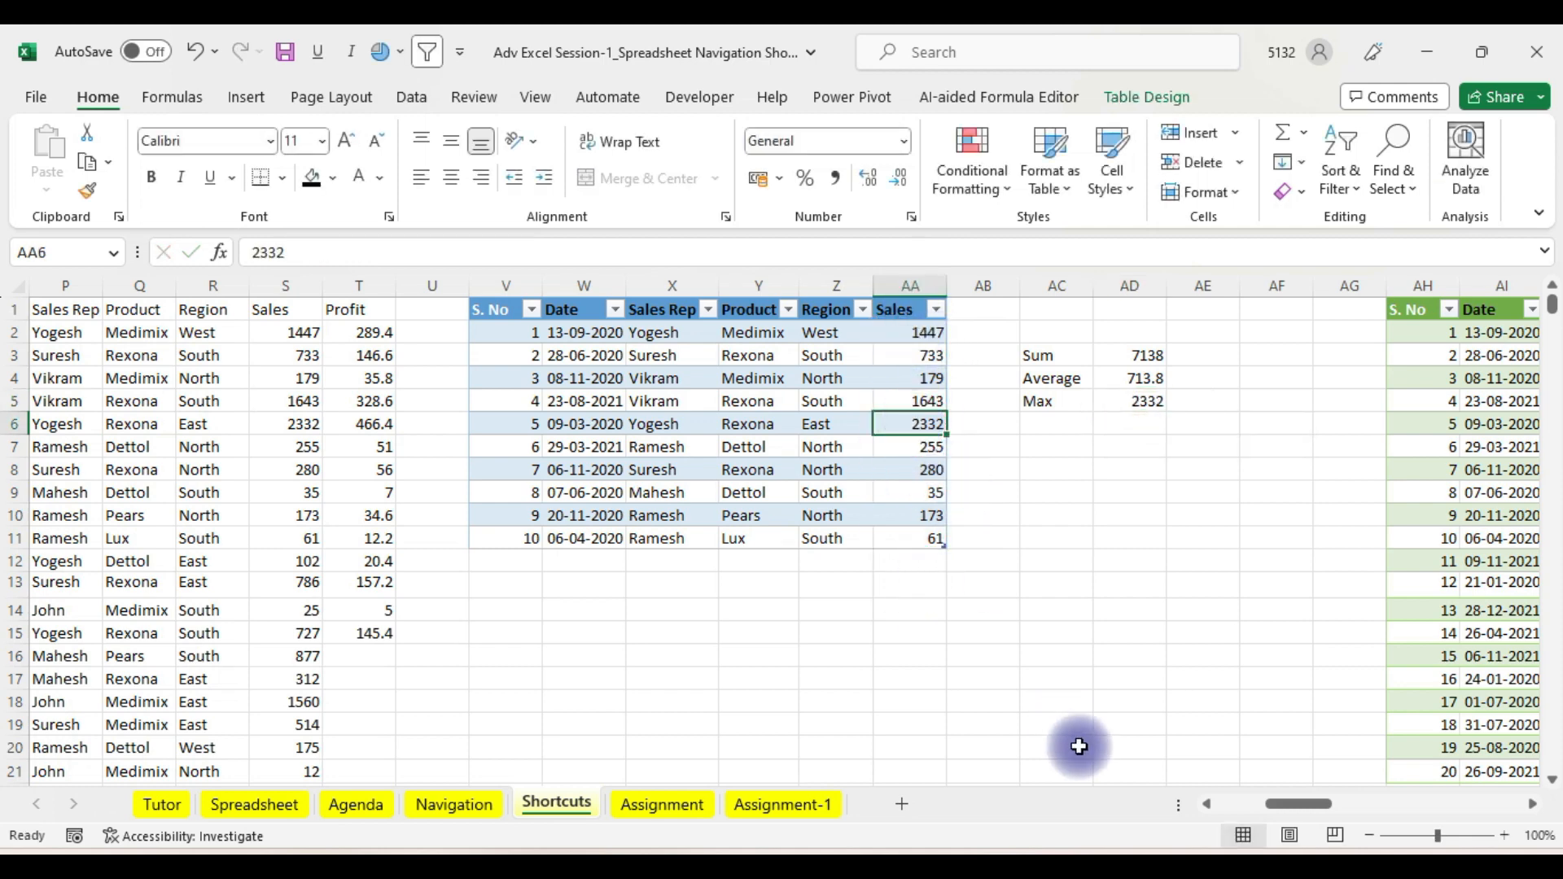
# - Switch to the Google Meet call to check the participants' chat replies, and return to the Excel workbook
pyautogui.moveTo(1054, 853)
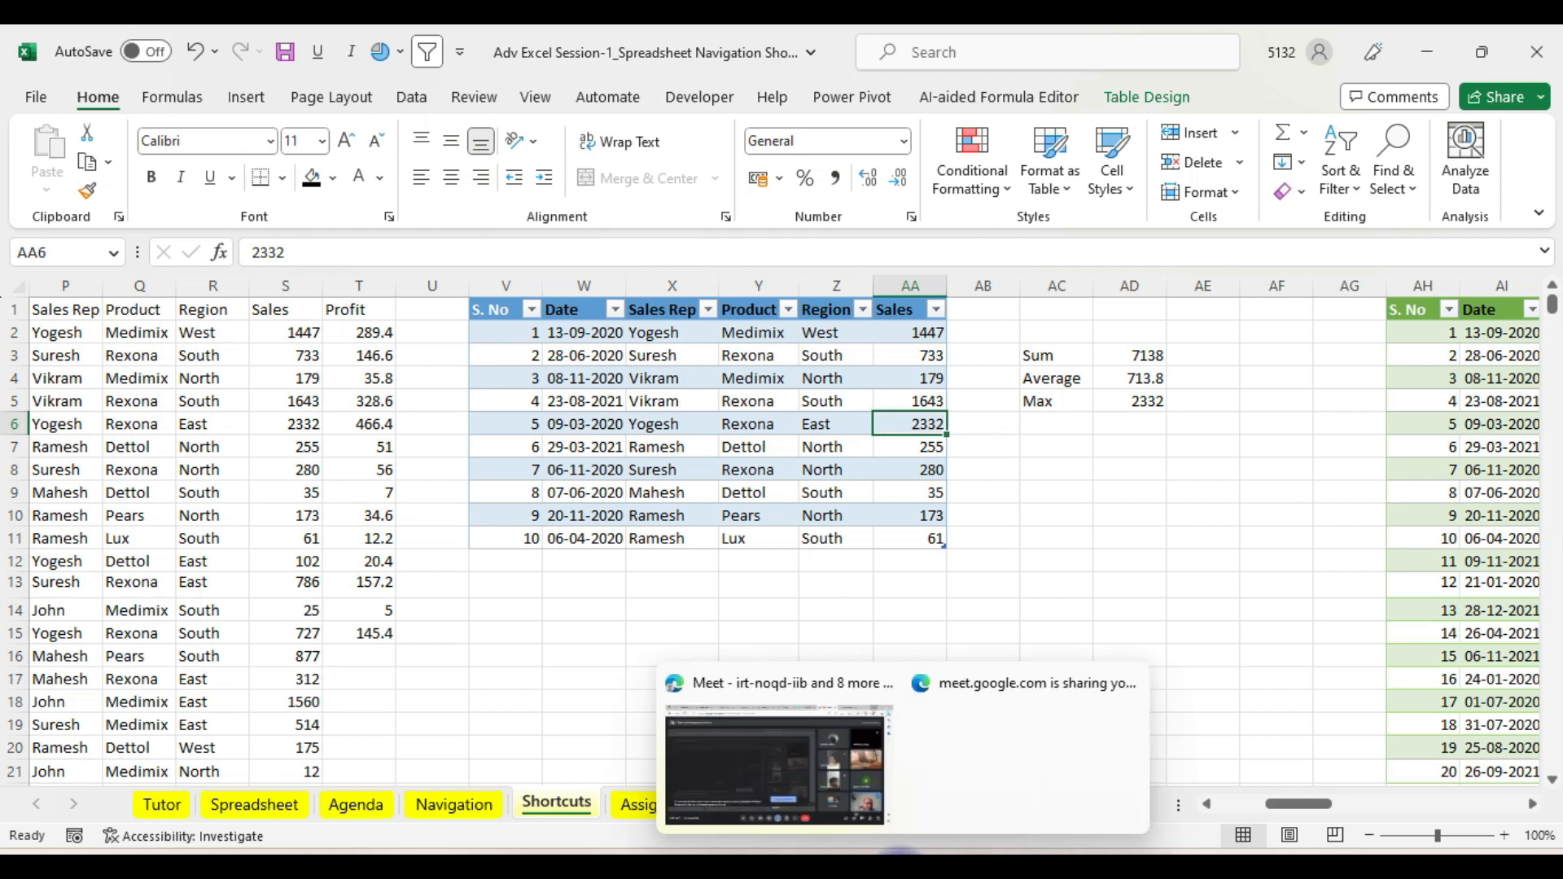
pyautogui.click(858, 760)
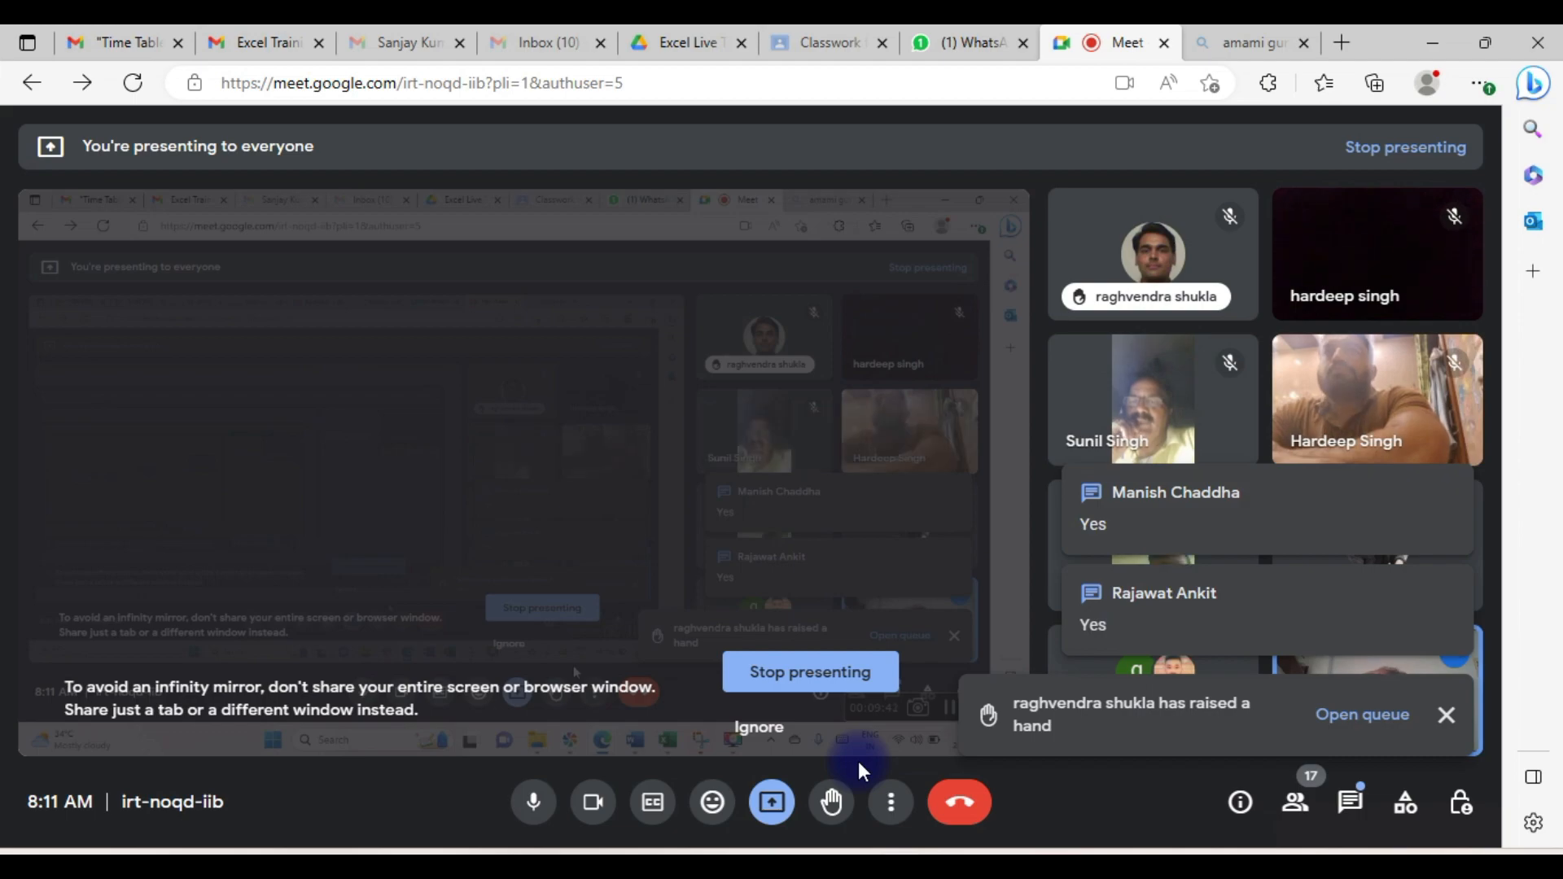
pyautogui.hotkey('alt', 'Tab')
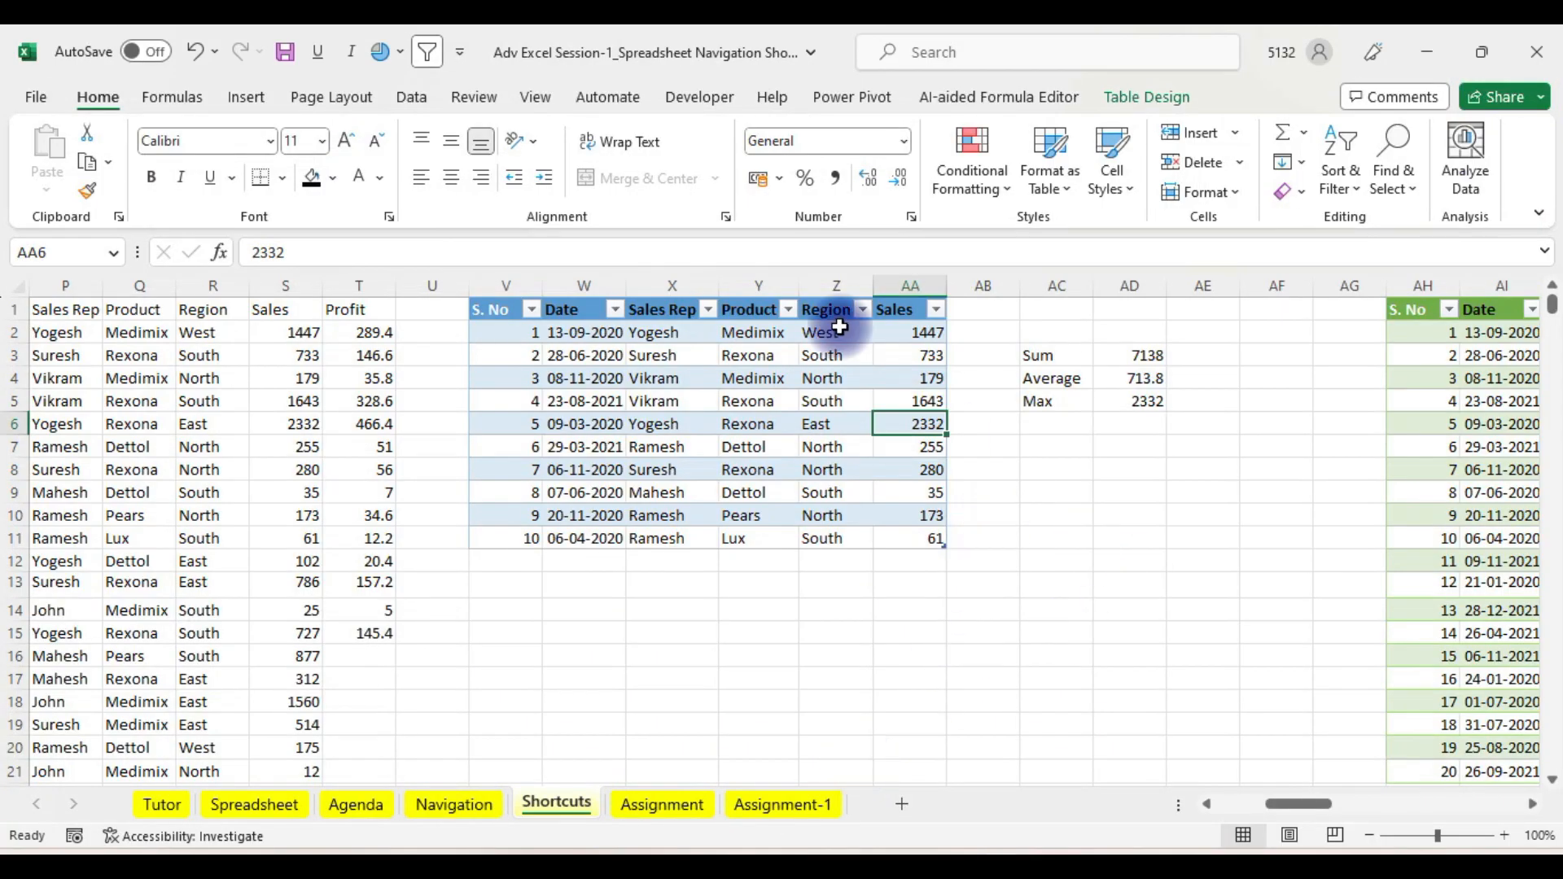
# - Clear the Sum, Average and Max results from AD3:AD5, leaving their labels in AC3:AC5
pyautogui.click(1056, 358)
pyautogui.moveTo(1056, 358); pyautogui.dragTo(1061, 399)
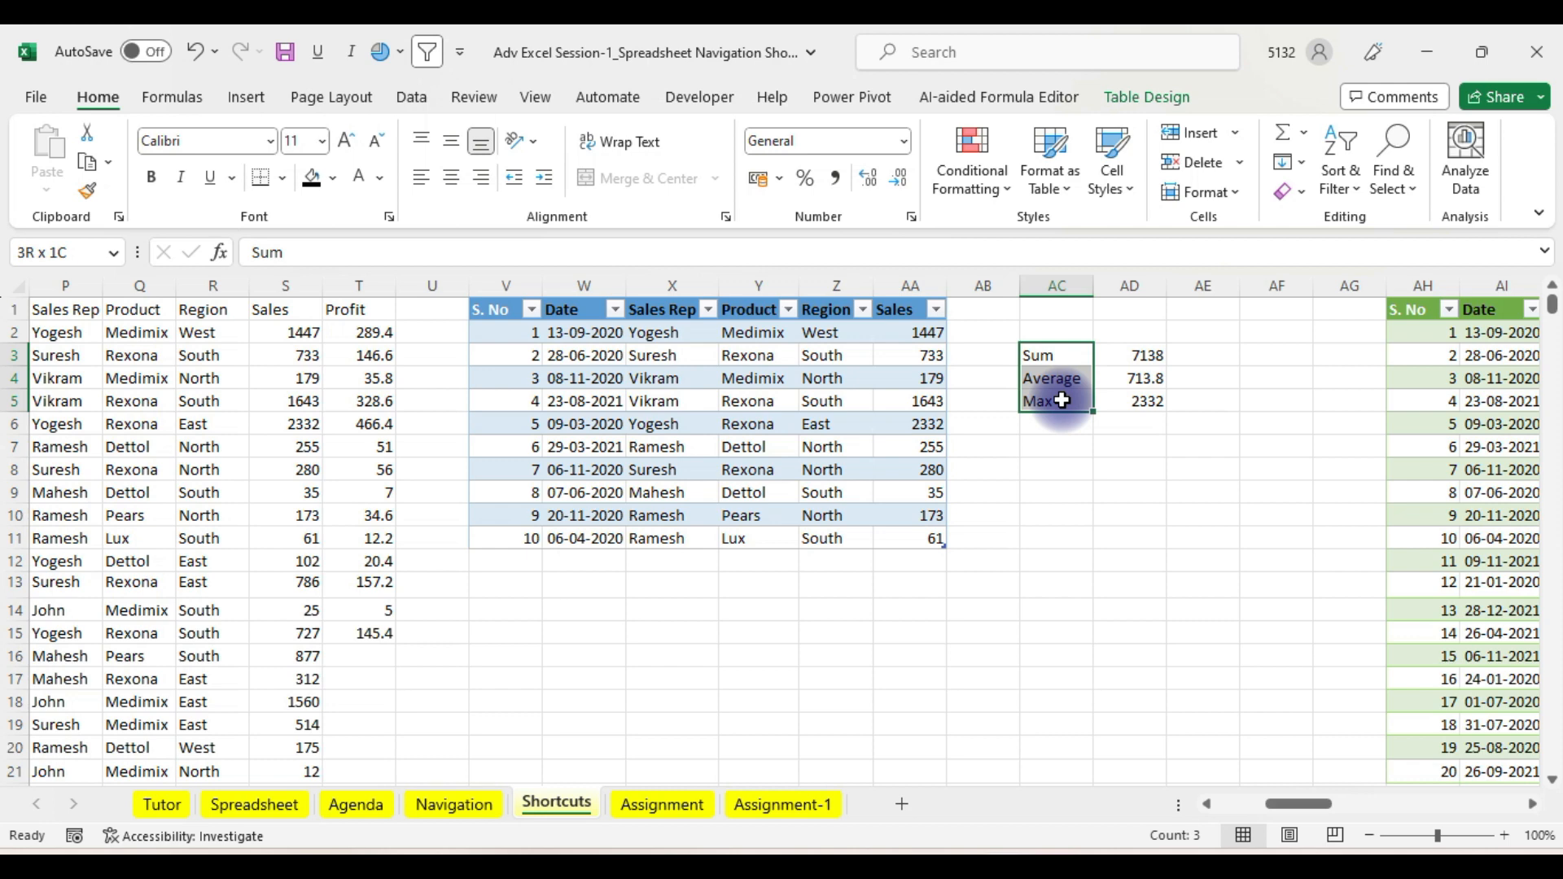
pyautogui.click(1073, 355)
pyautogui.moveTo(1123, 355); pyautogui.dragTo(1125, 399)
pyautogui.press('Delete')
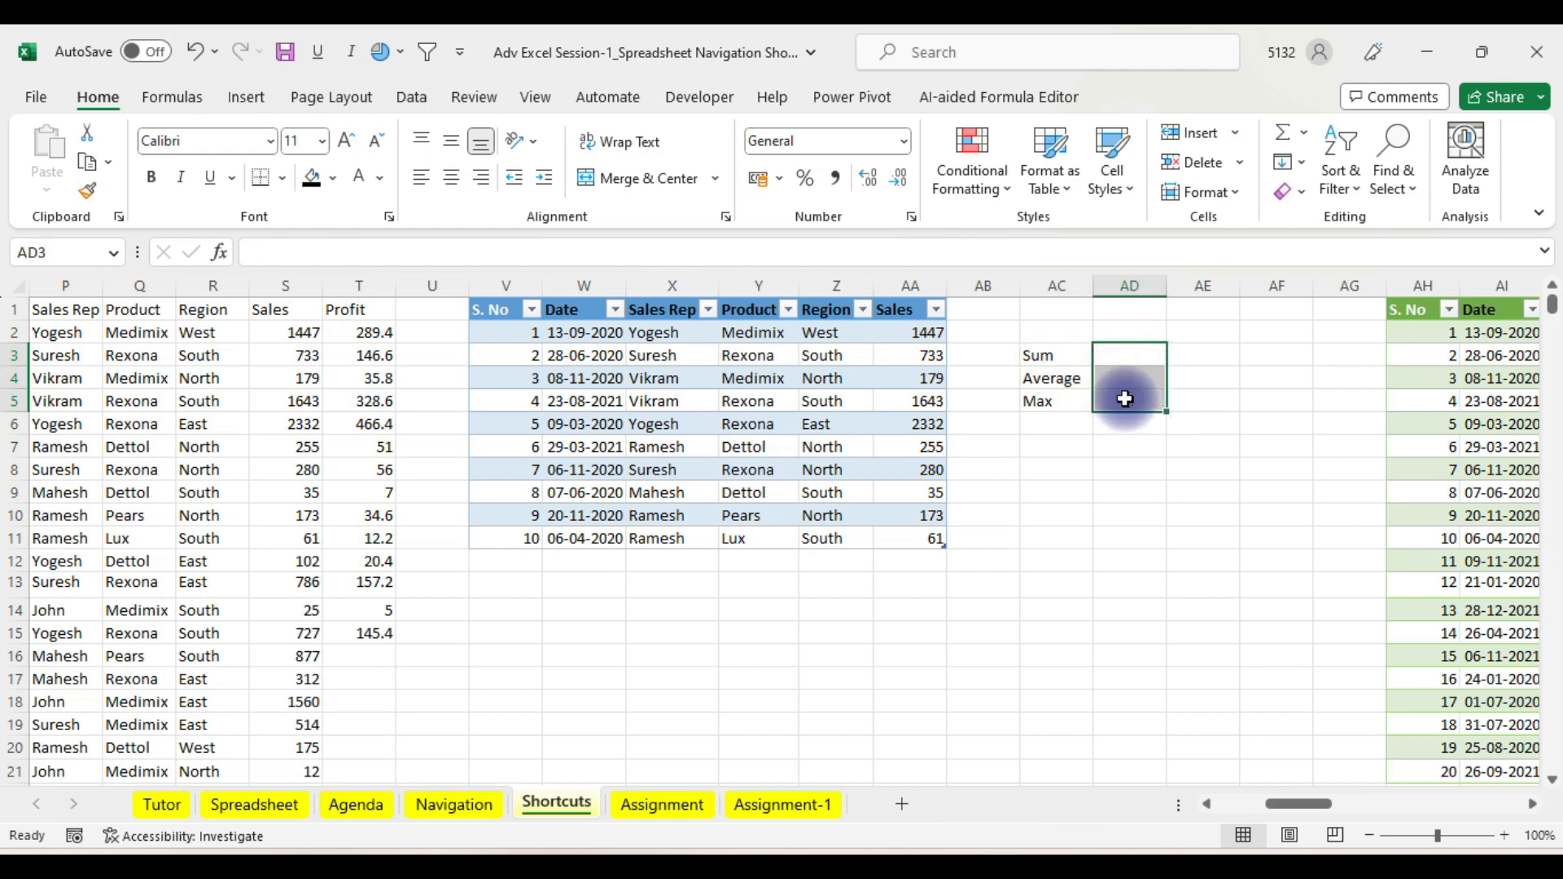
# - Enter a SUM formula in AD3 over the blue table's Sales values, AA2:AA11
pyautogui.click(1126, 356)
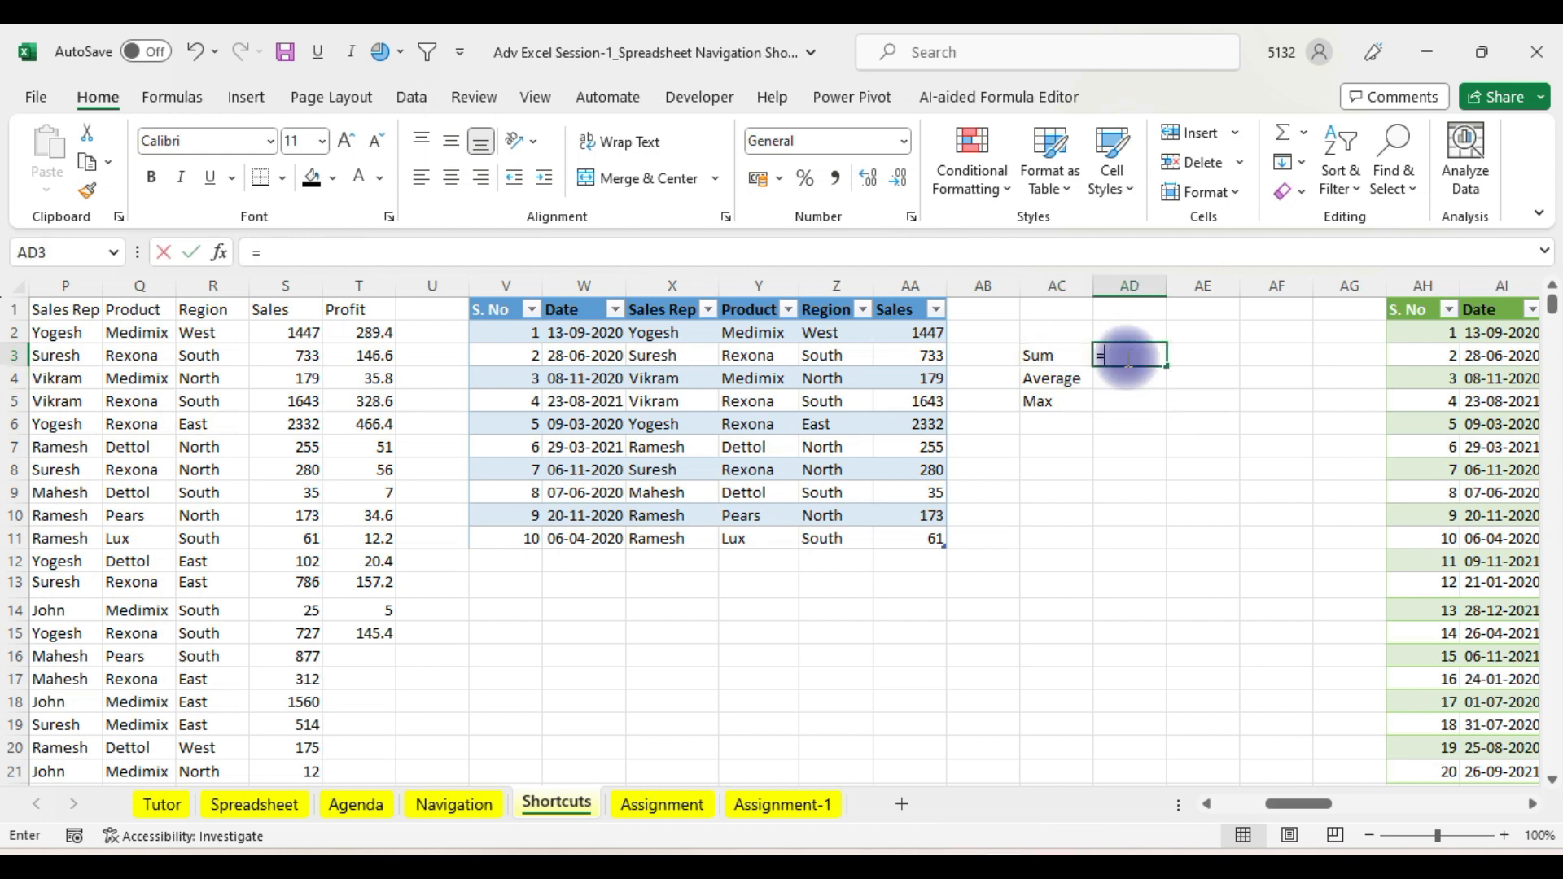
pyautogui.write('=sum')
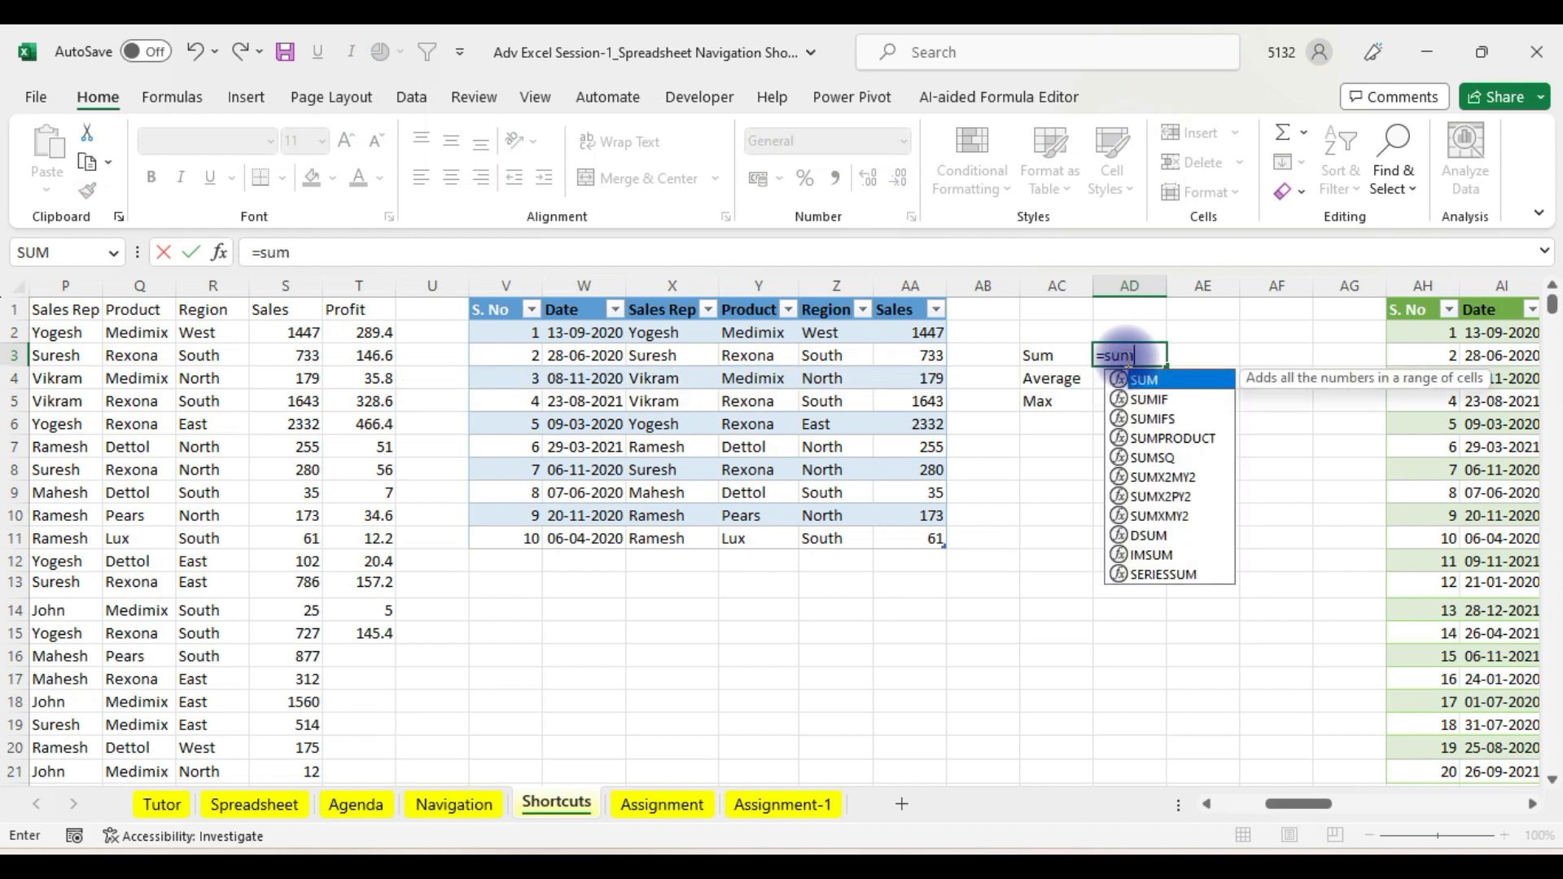
pyautogui.press('Tab')
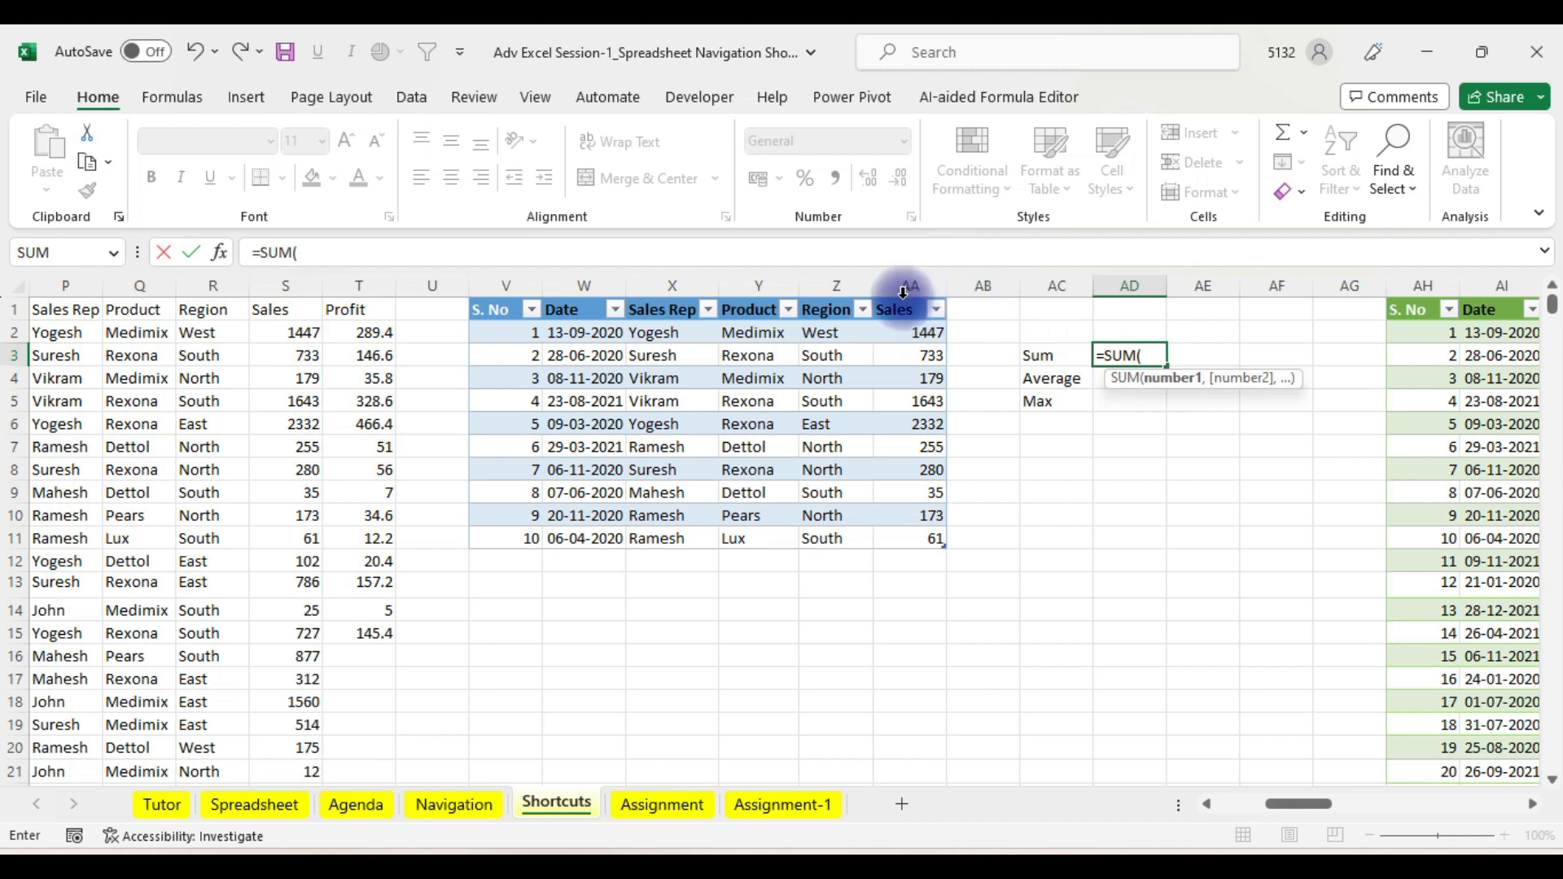
pyautogui.click(915, 334)
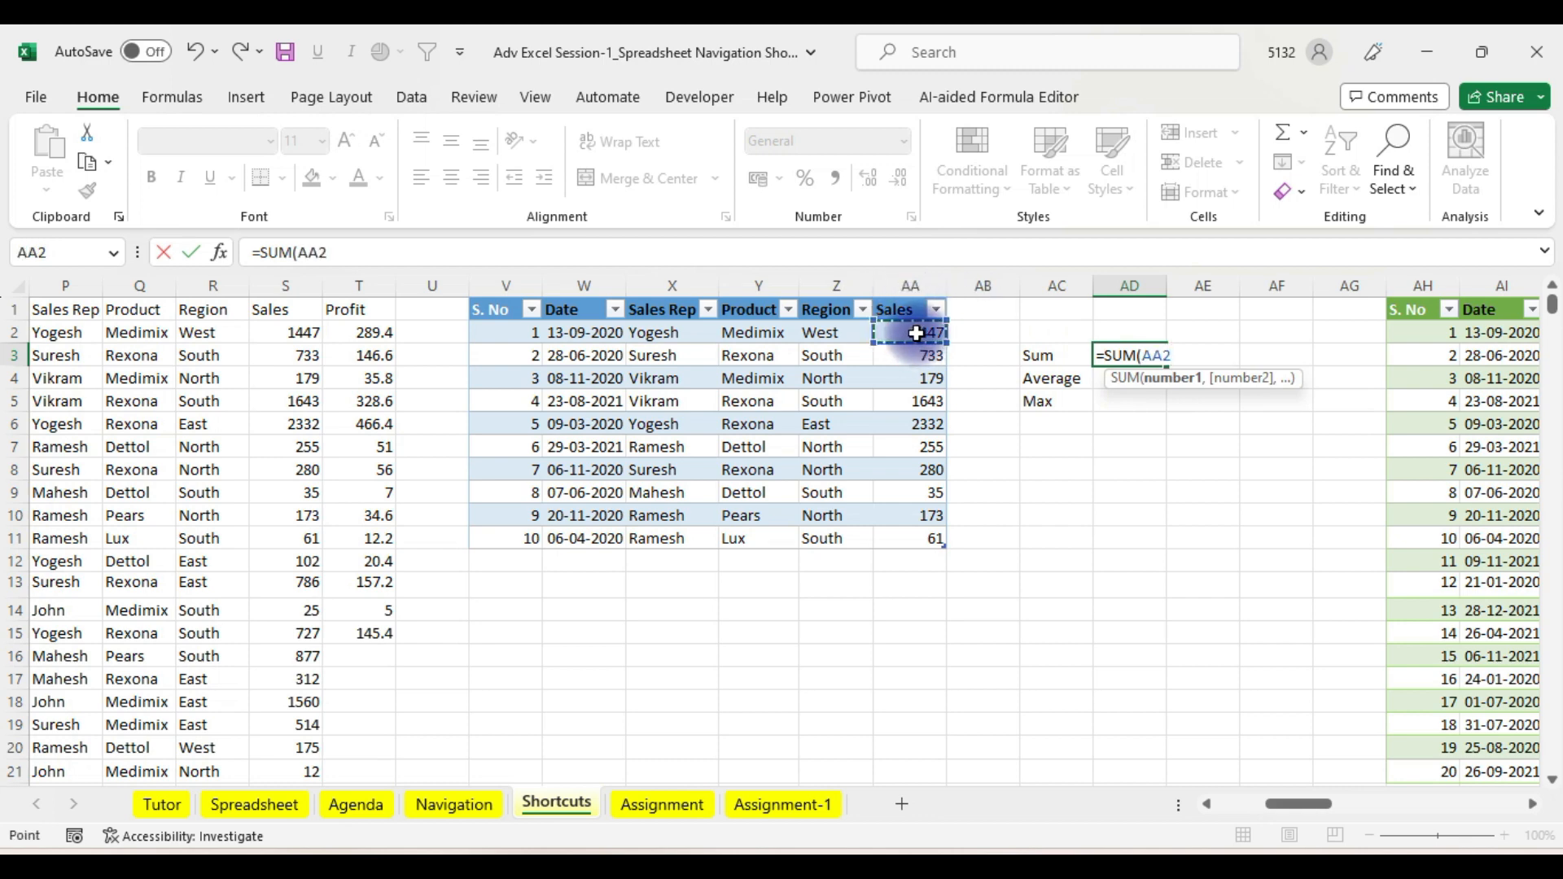
pyautogui.hotkey('ctrl', 'shift', 'Down')
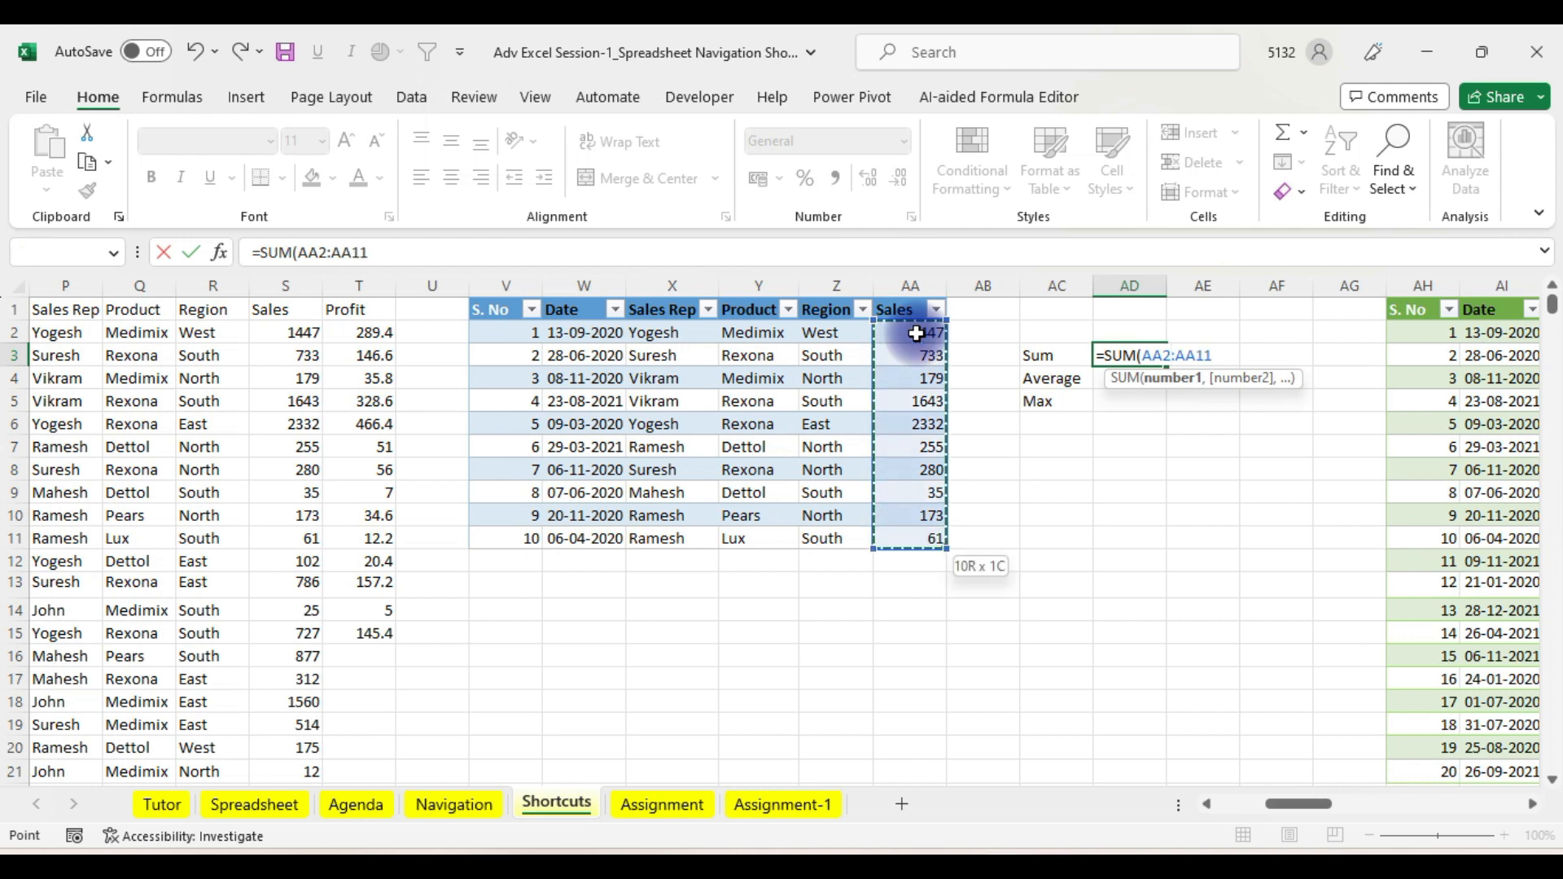
pyautogui.press('Return')
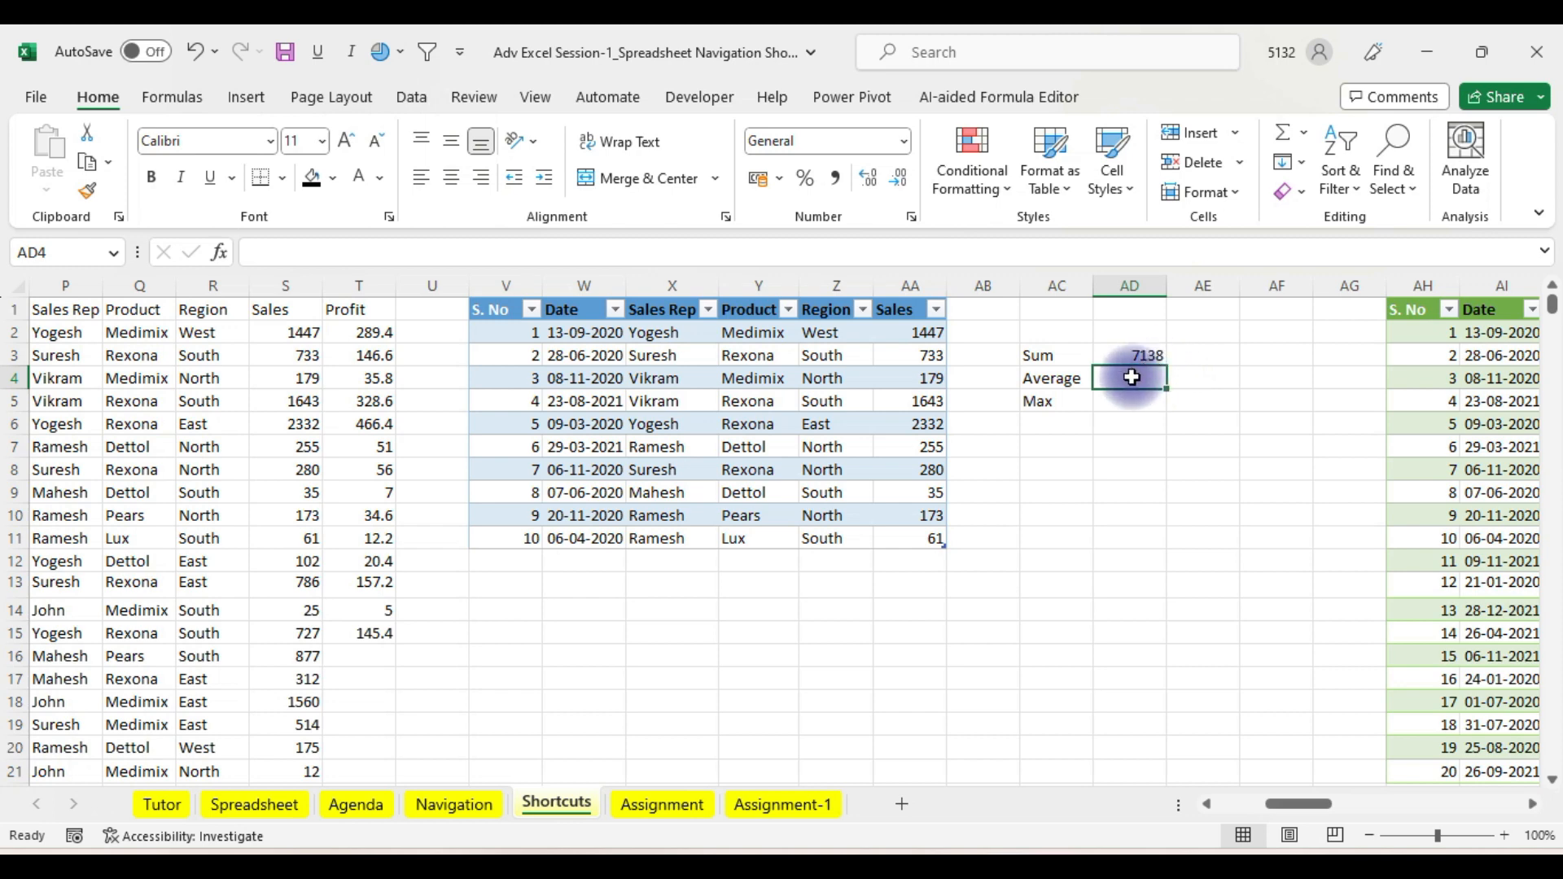
# - Enter an AVERAGE formula in AD4 that takes the blue table's Sales data AA2:AA11 as its range
pyautogui.write('=ave')
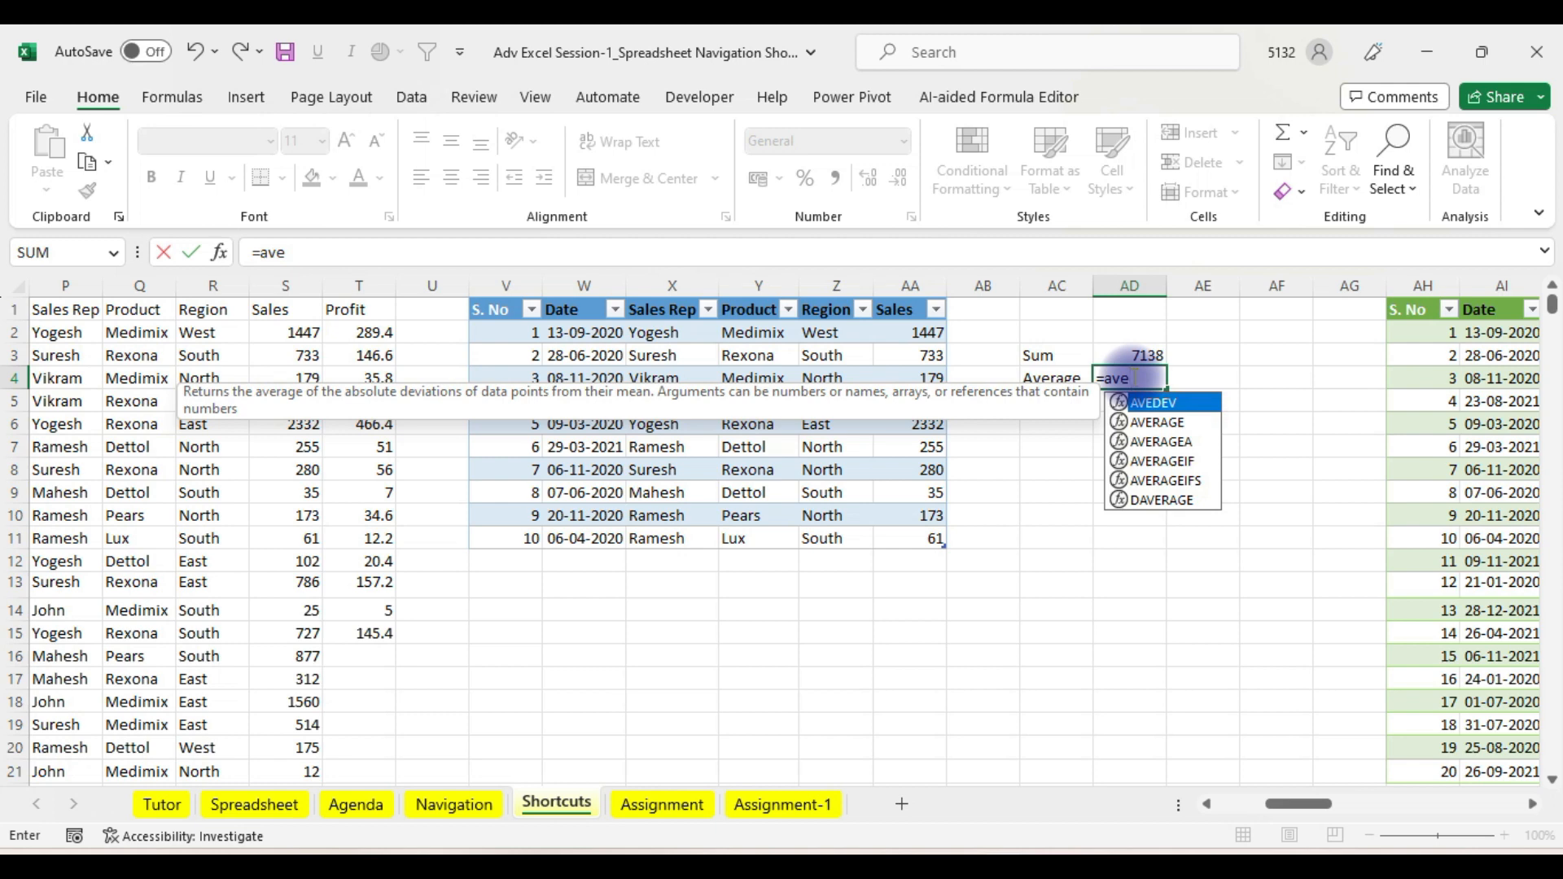
pyautogui.write('ra')
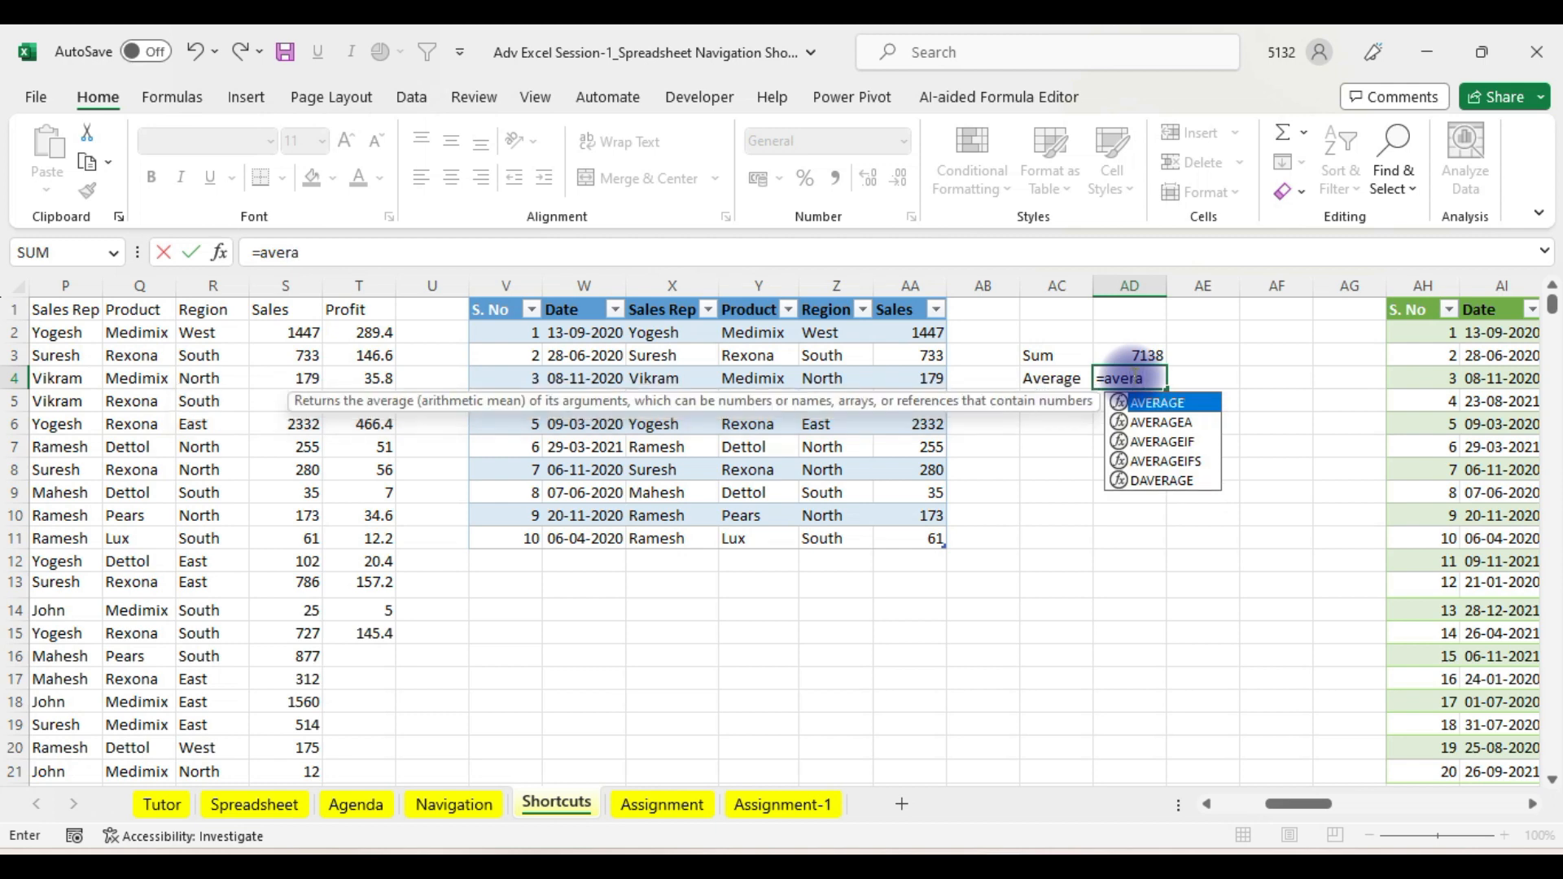
pyautogui.press('Tab')
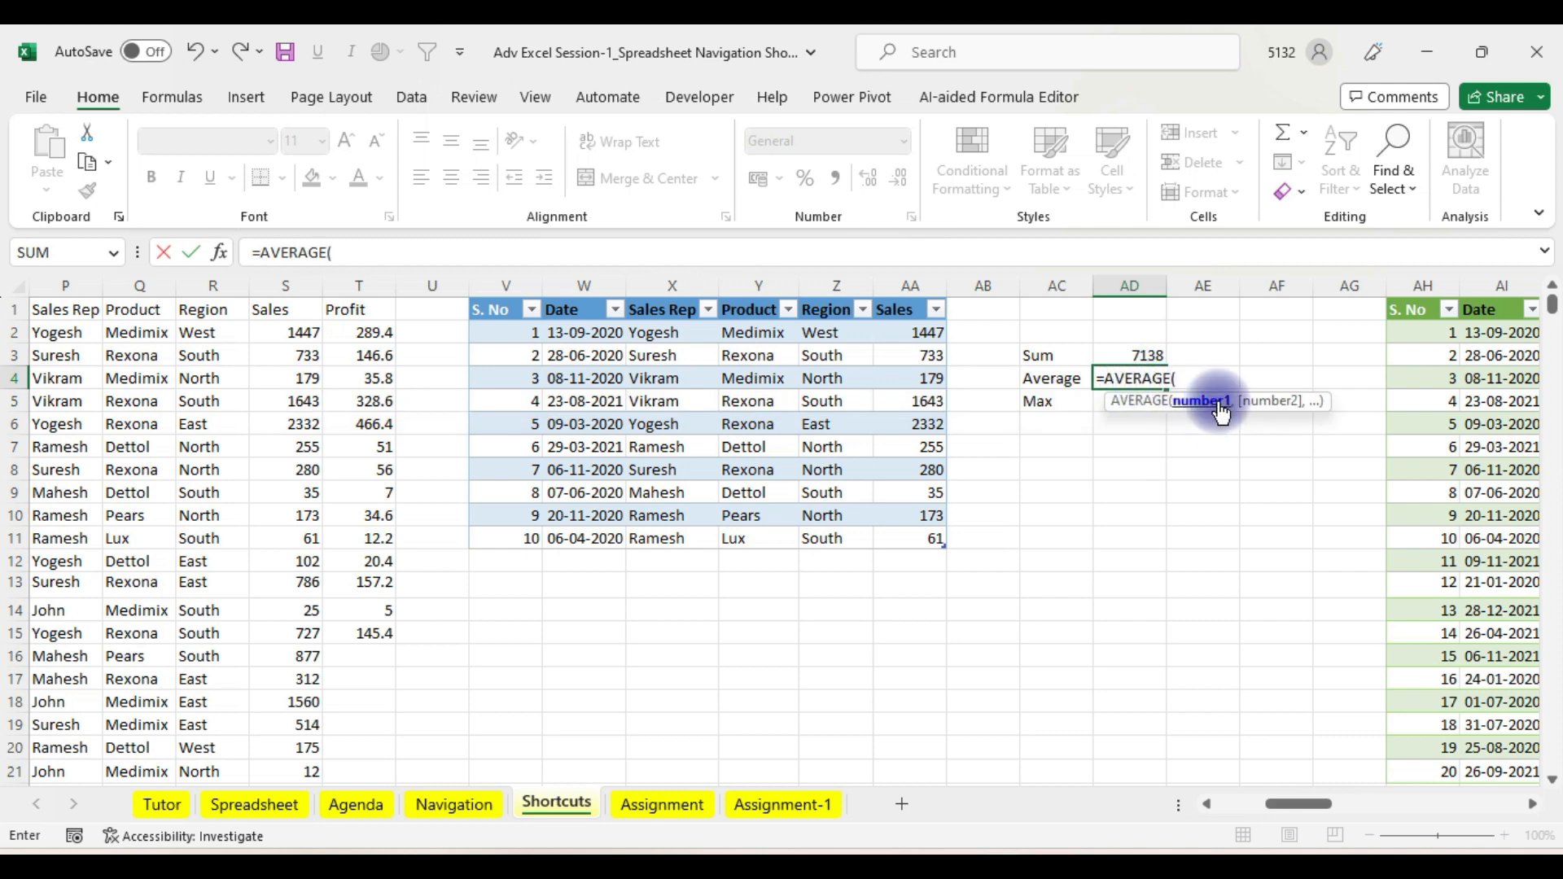
pyautogui.click(913, 295)
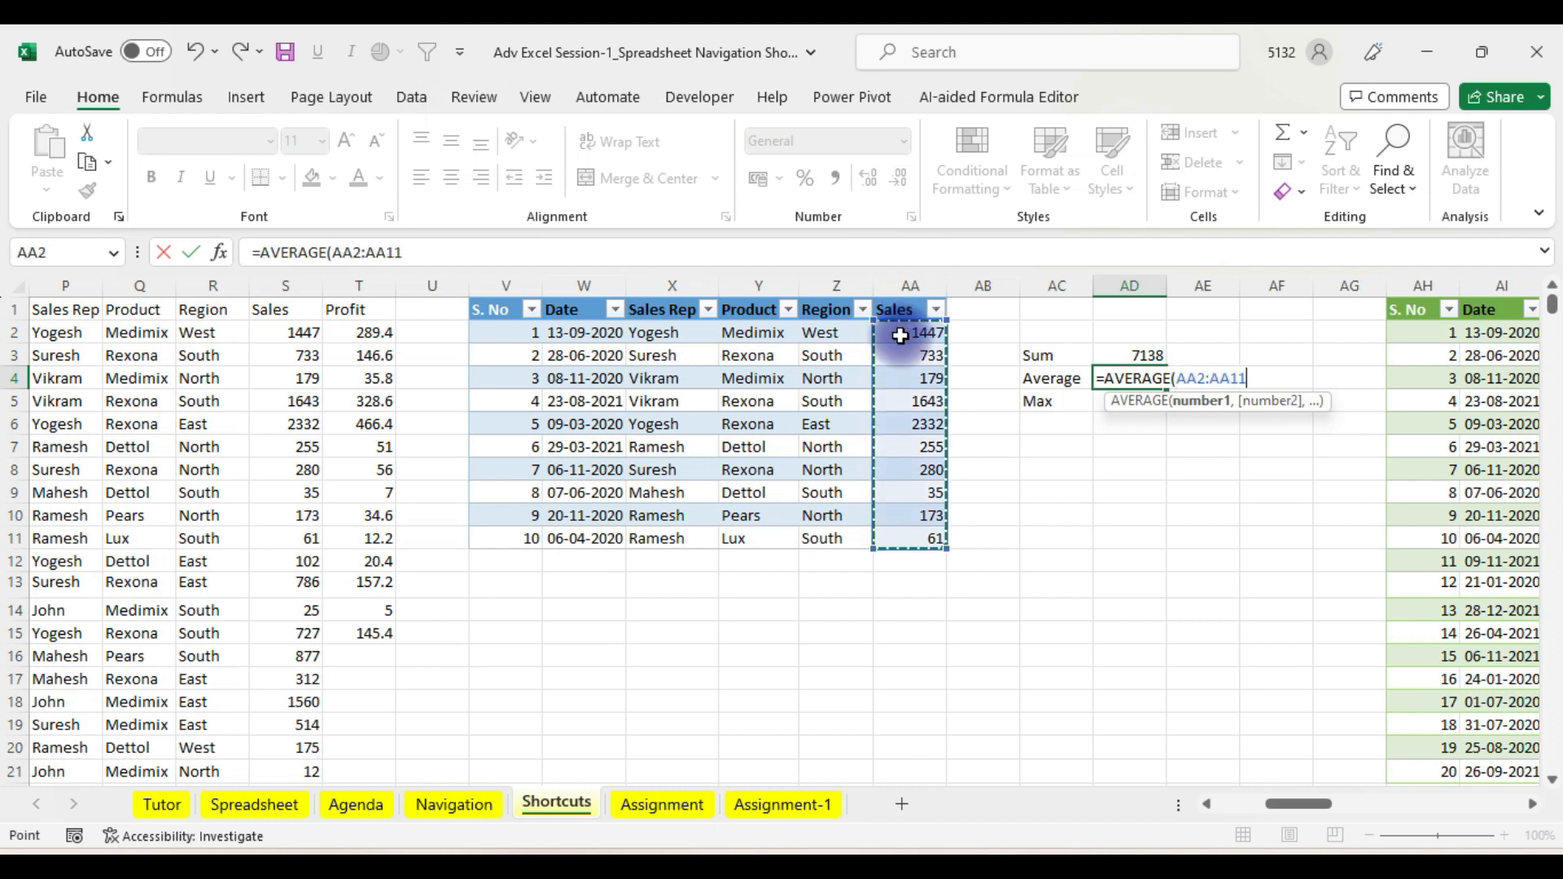
pyautogui.press('Return')
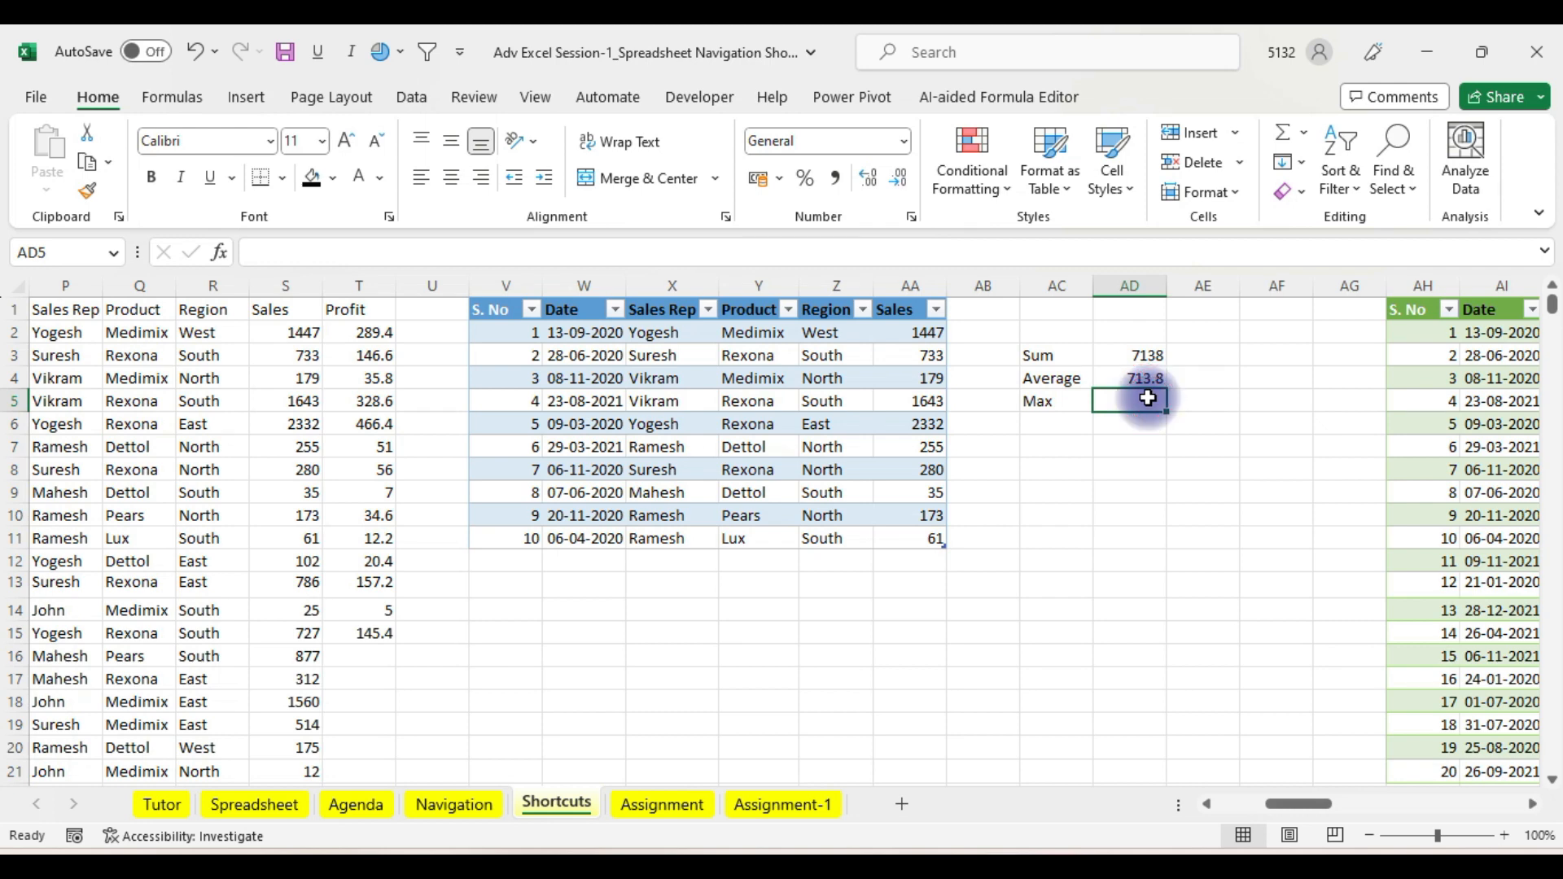
# - Enter a MAX formula in AD5 using the blue table's whole Sales data column, AA2:AA11
pyautogui.write('=max')
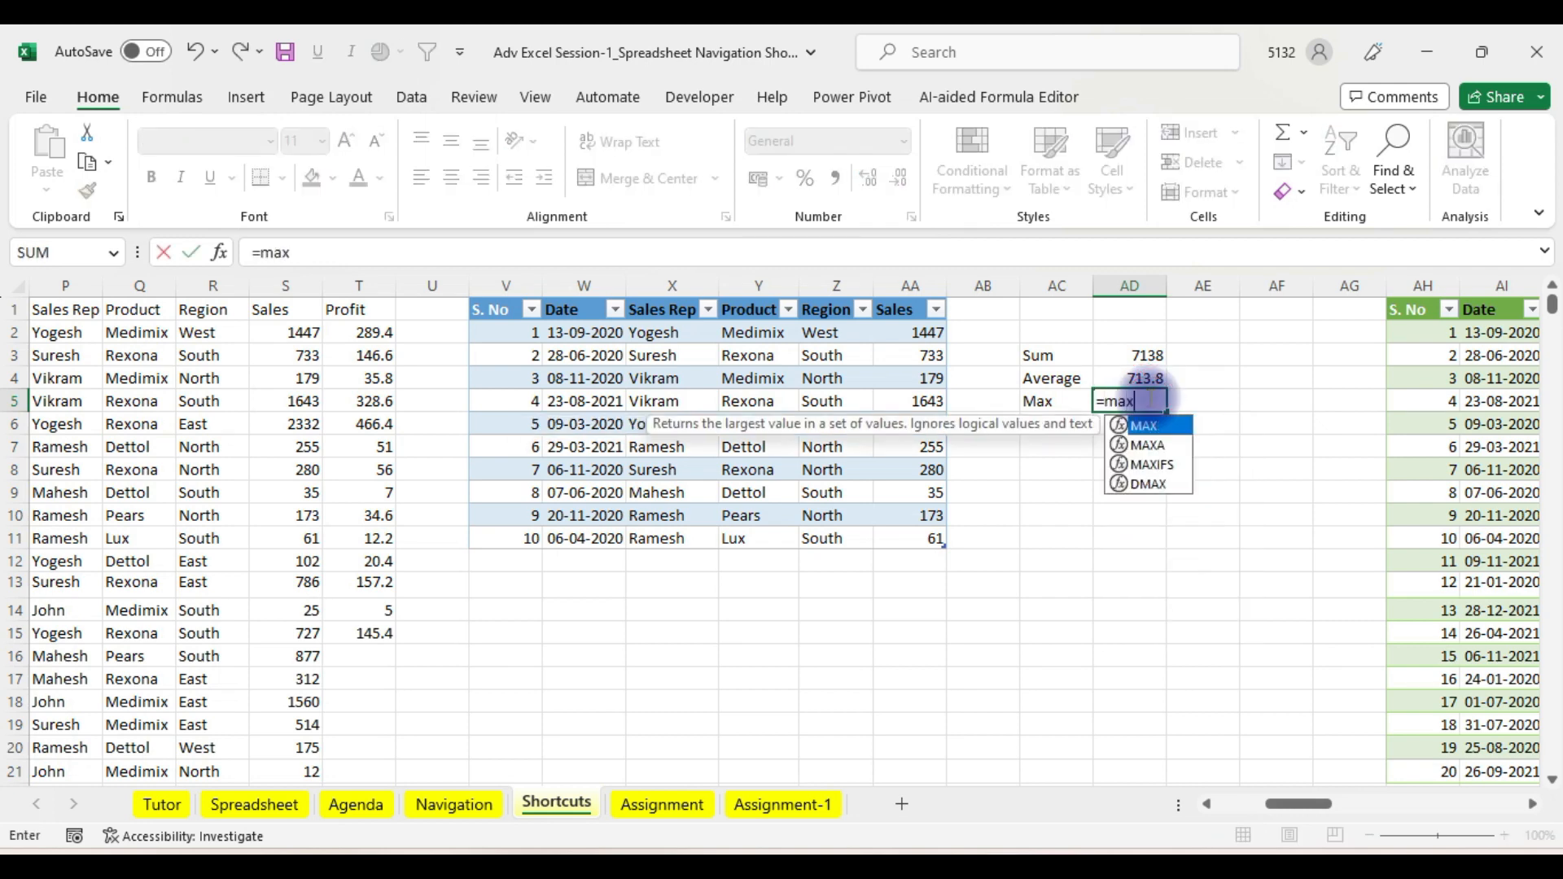
pyautogui.press('Tab')
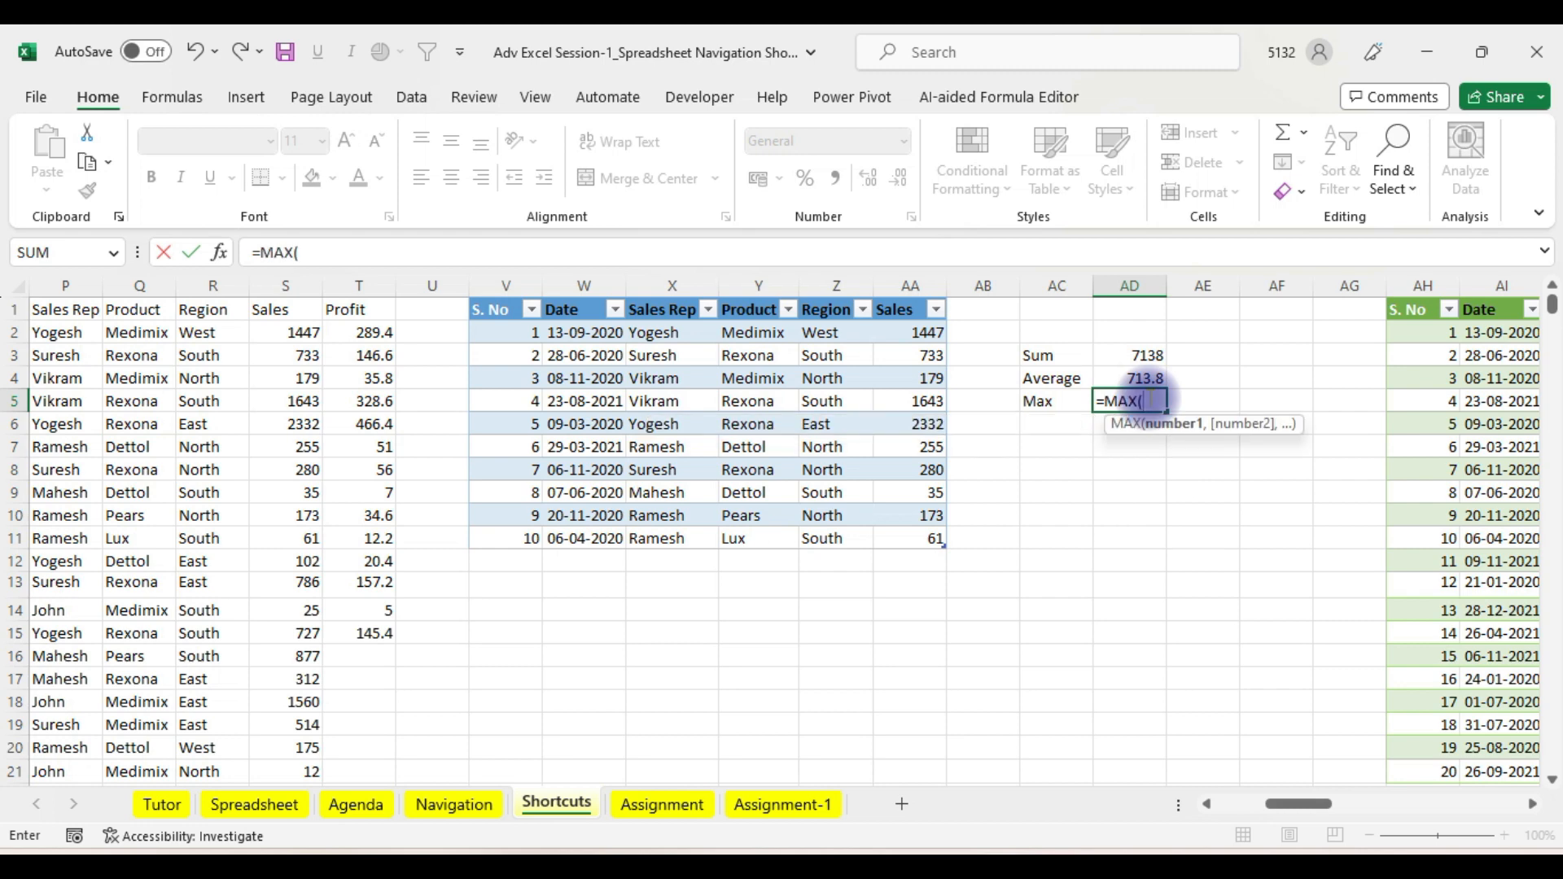
pyautogui.click(913, 296)
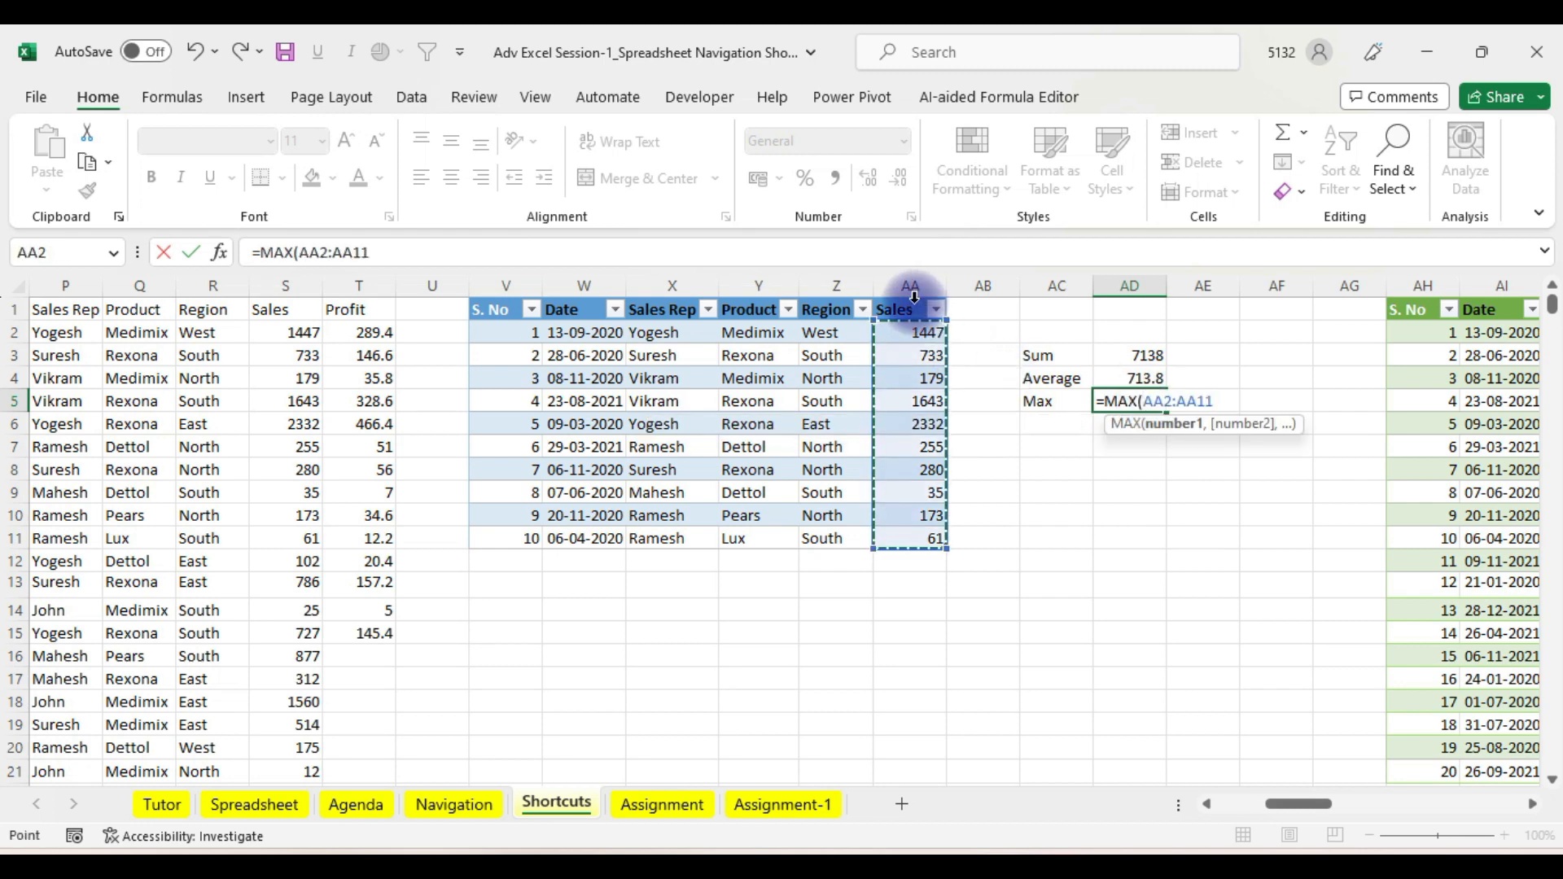
pyautogui.press('Return')
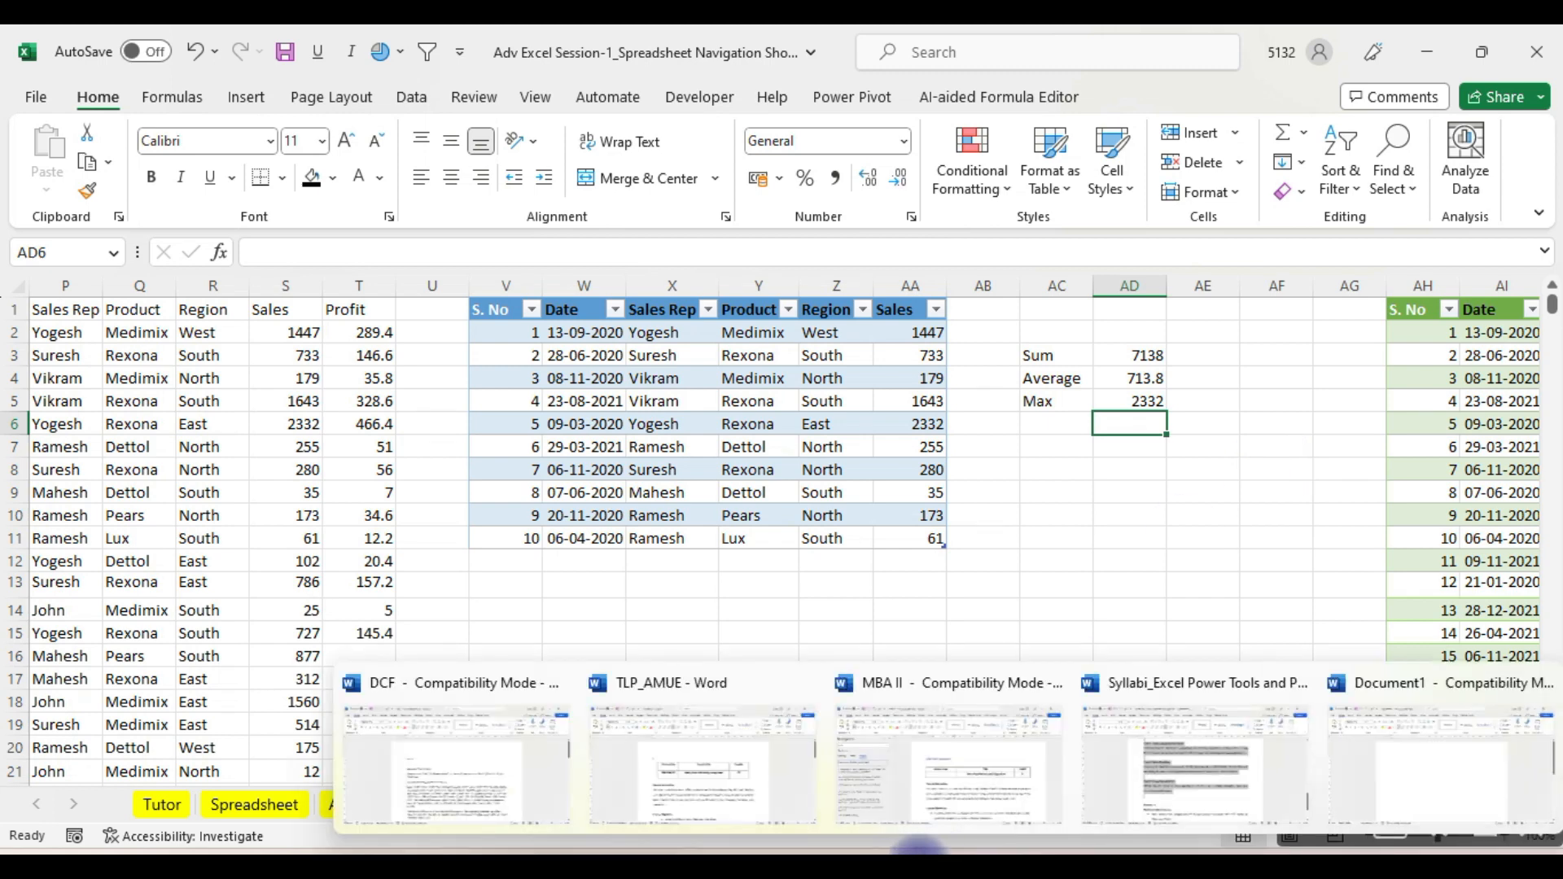
# - Check the raised hands in the Google Meet call, dismissing the notification, and return to the Excel workbook
pyautogui.moveTo(906, 853)
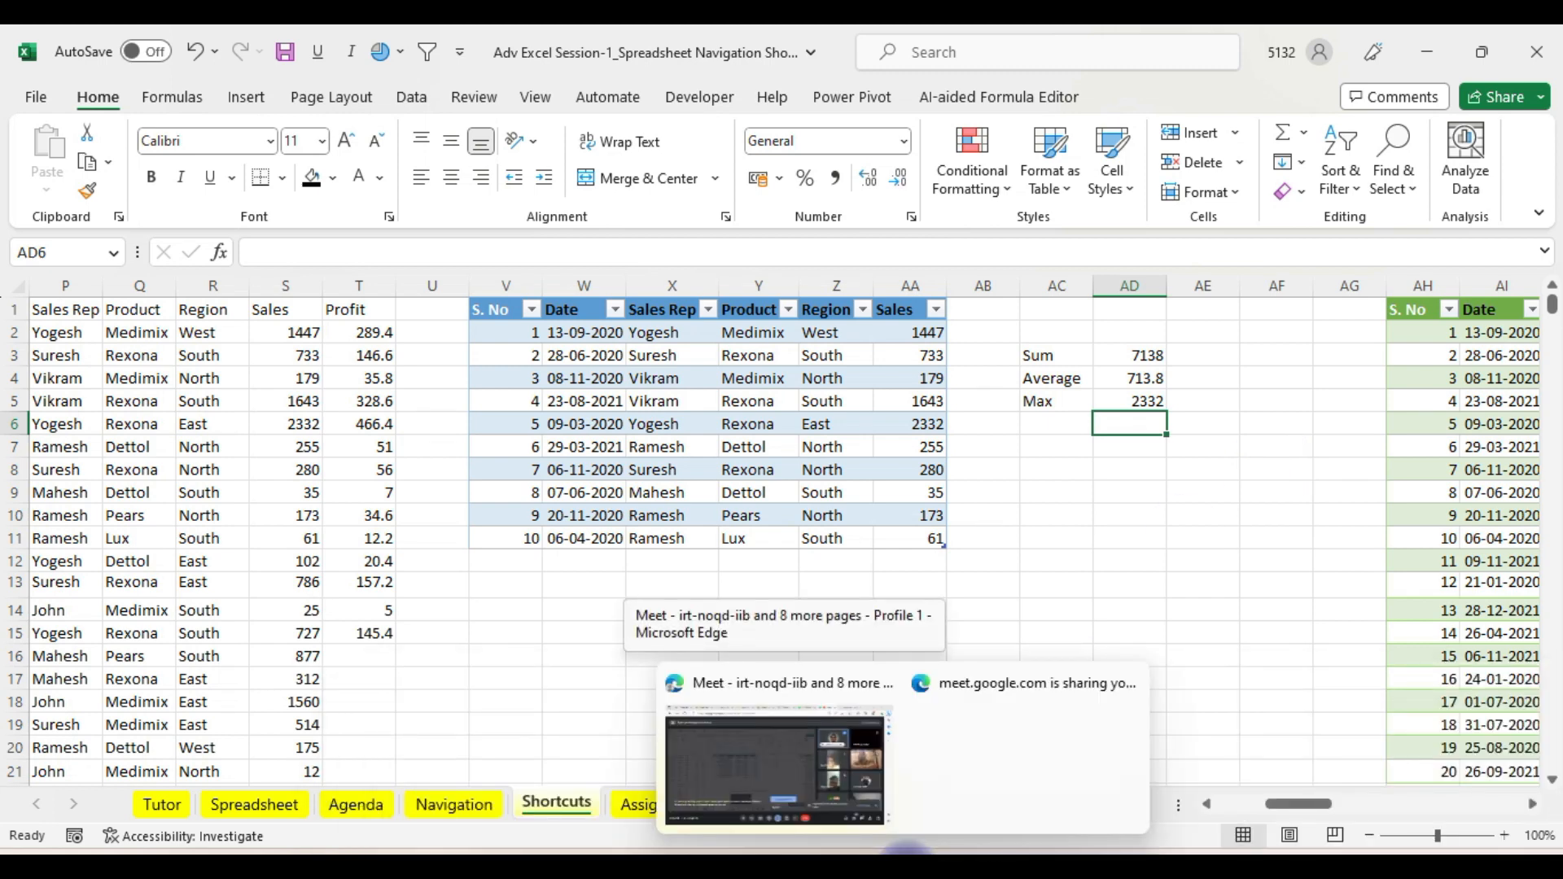
pyautogui.click(804, 759)
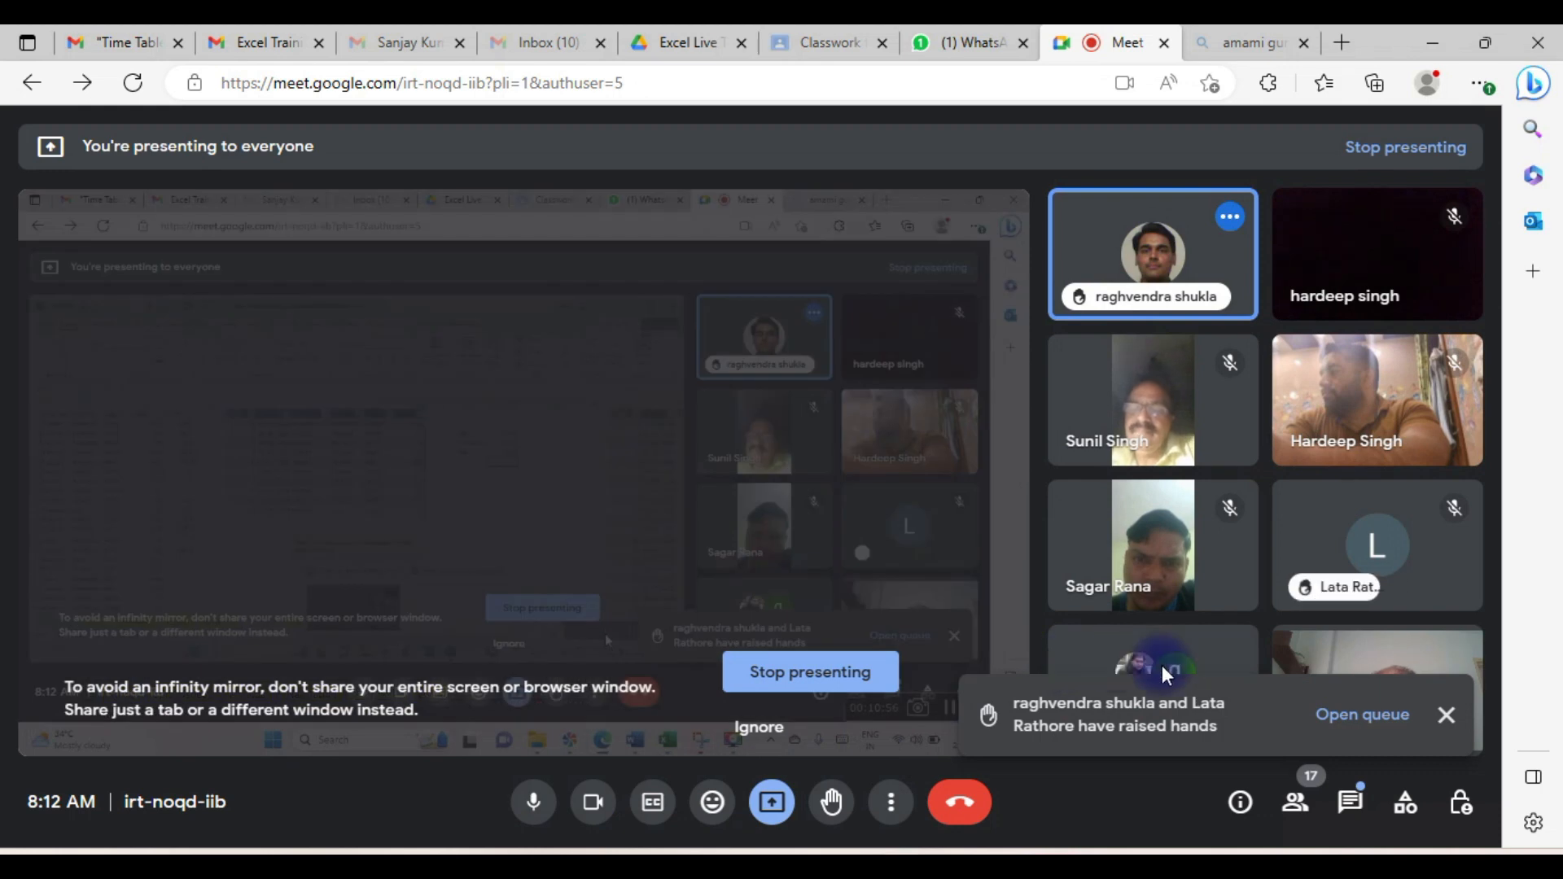
pyautogui.click(1445, 718)
pyautogui.moveTo(1193, 551)
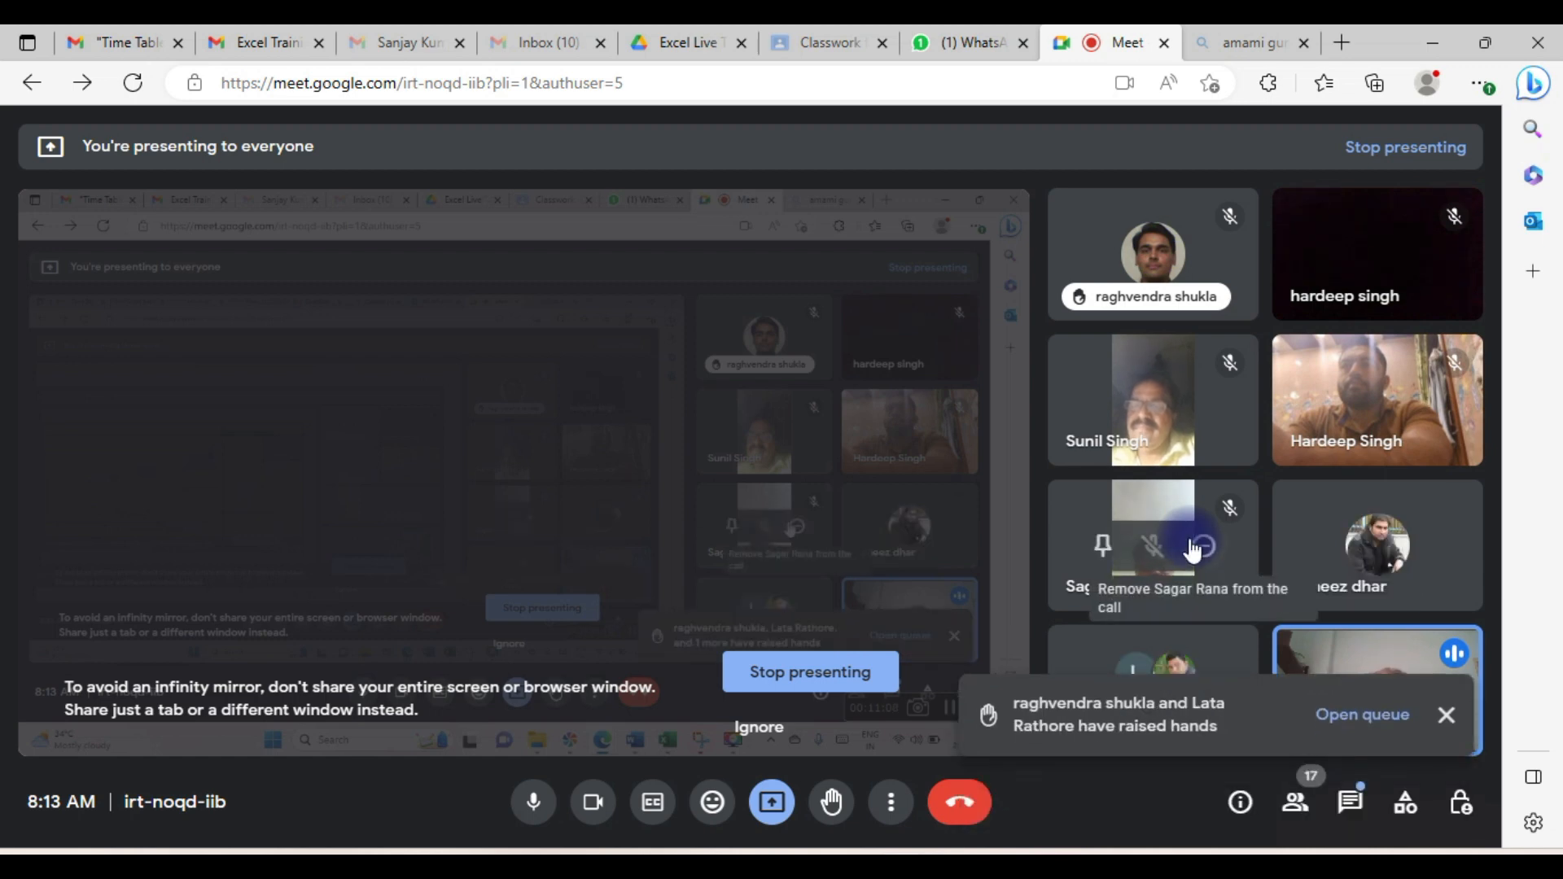
pyautogui.hotkey('alt', 'Tab')
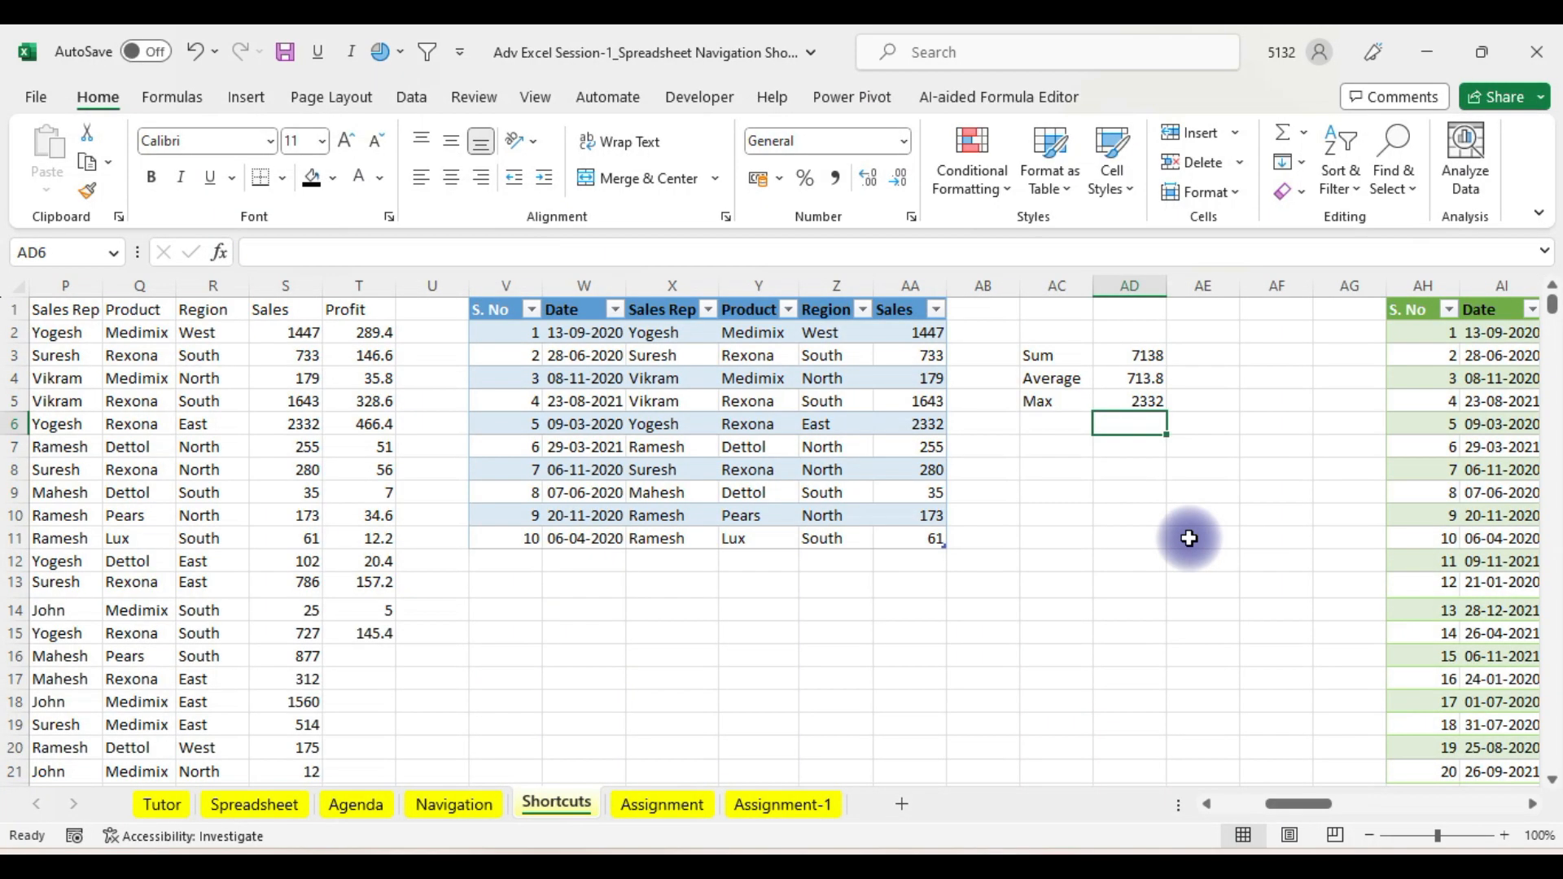
# - Write the chart shortcut note "Alt Fn F1" in cell AD1, above the Sum, Average and Max summary
pyautogui.moveTo(1048, 353); pyautogui.dragTo(1136, 396)
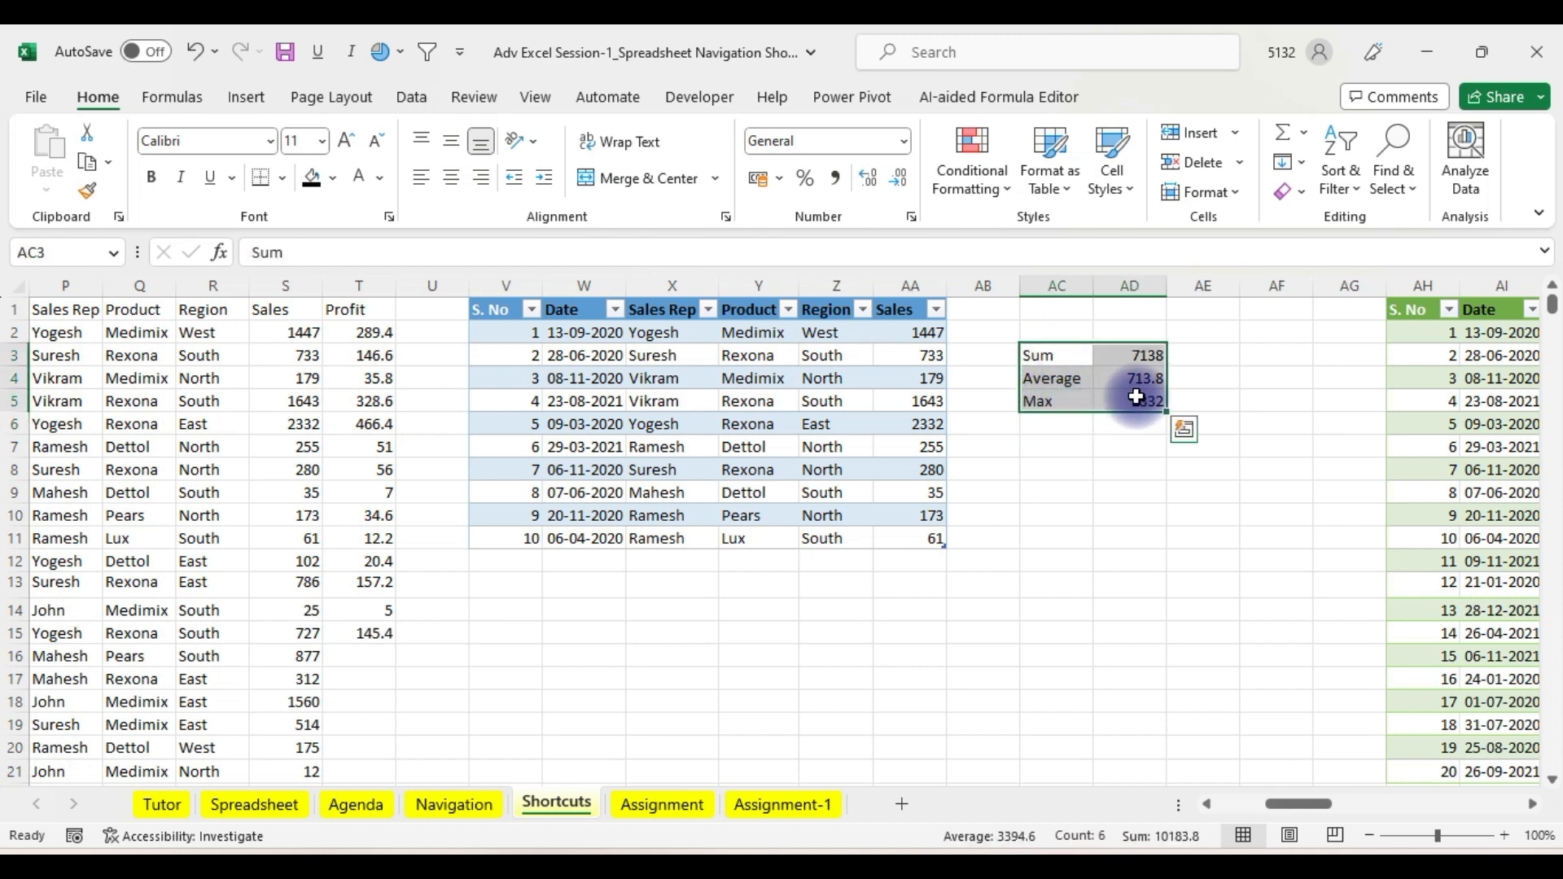
pyautogui.click(1109, 309)
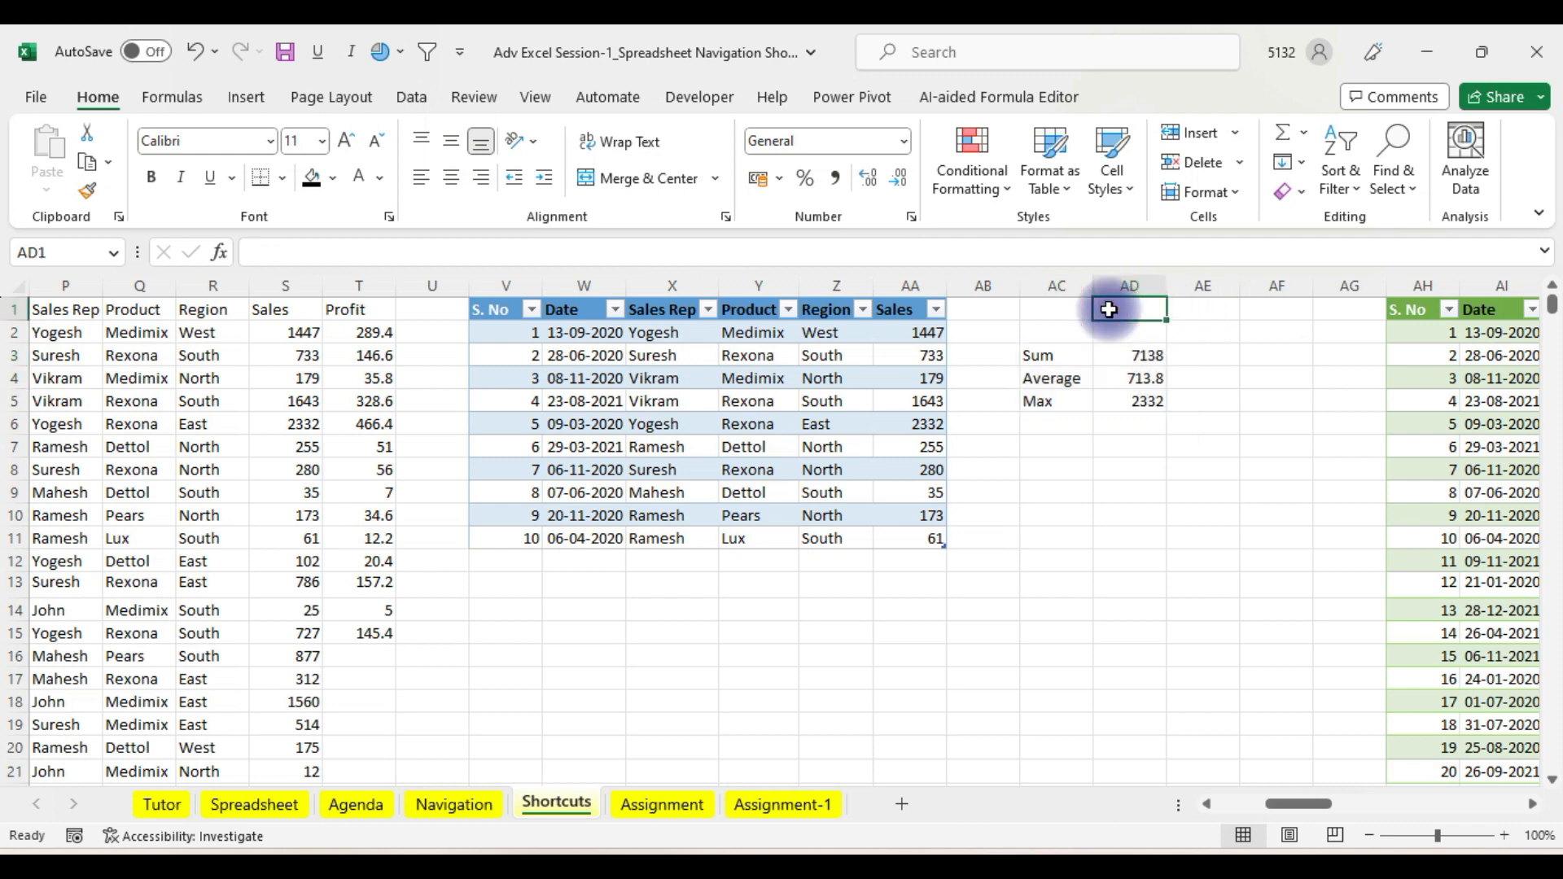
pyautogui.write('Alt Fn')
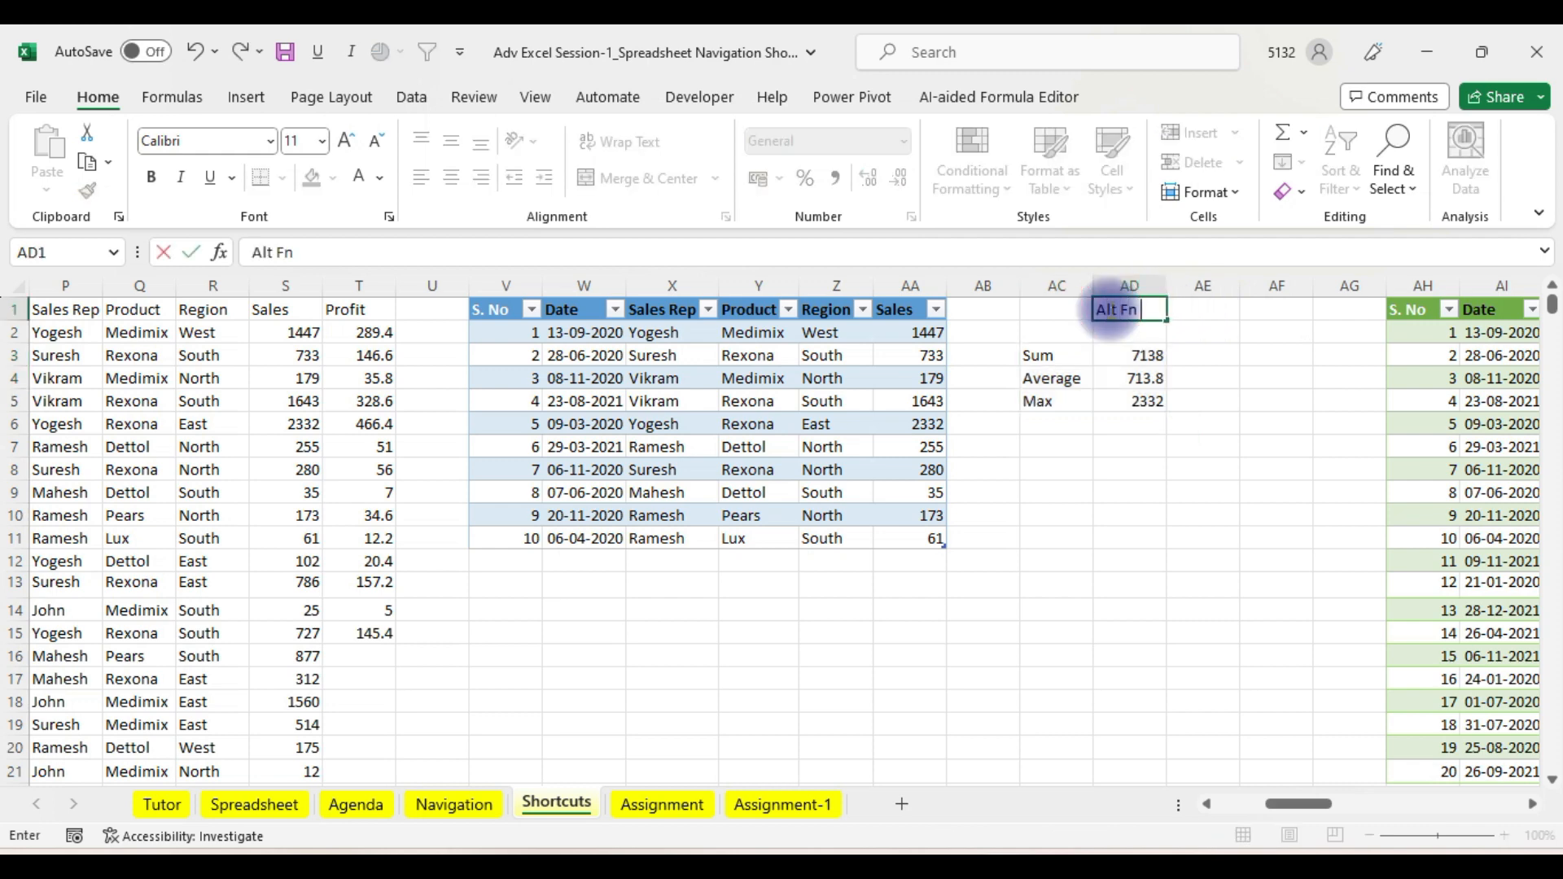
pyautogui.write(' F1')
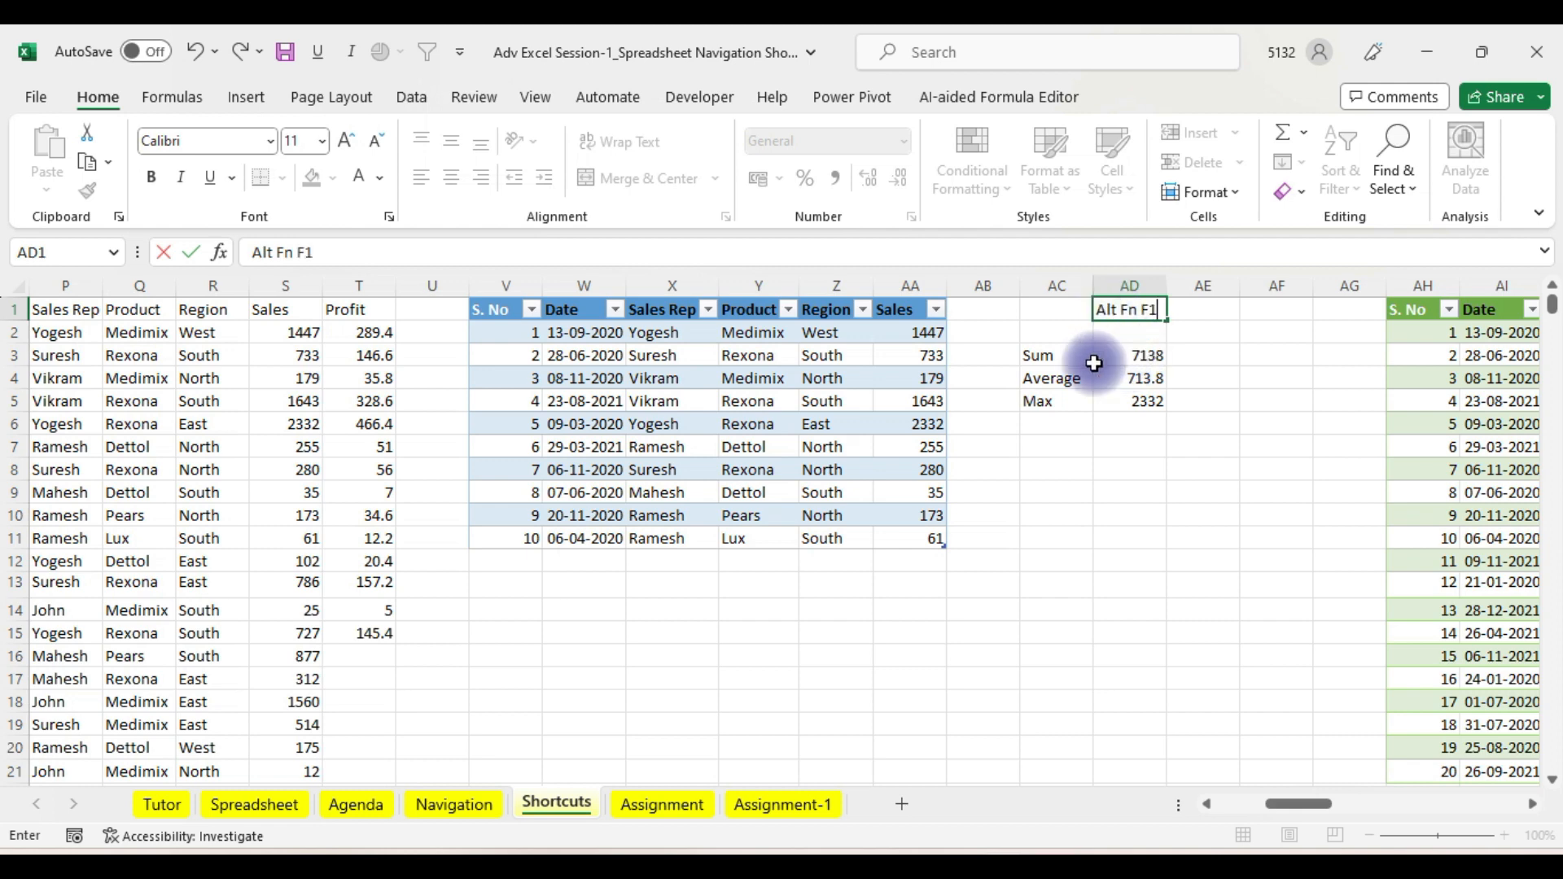
# - Insert a default column chart from the summary range AC3:AD5 and move it over columns P to W
pyautogui.moveTo(1042, 355); pyautogui.dragTo(1132, 401)
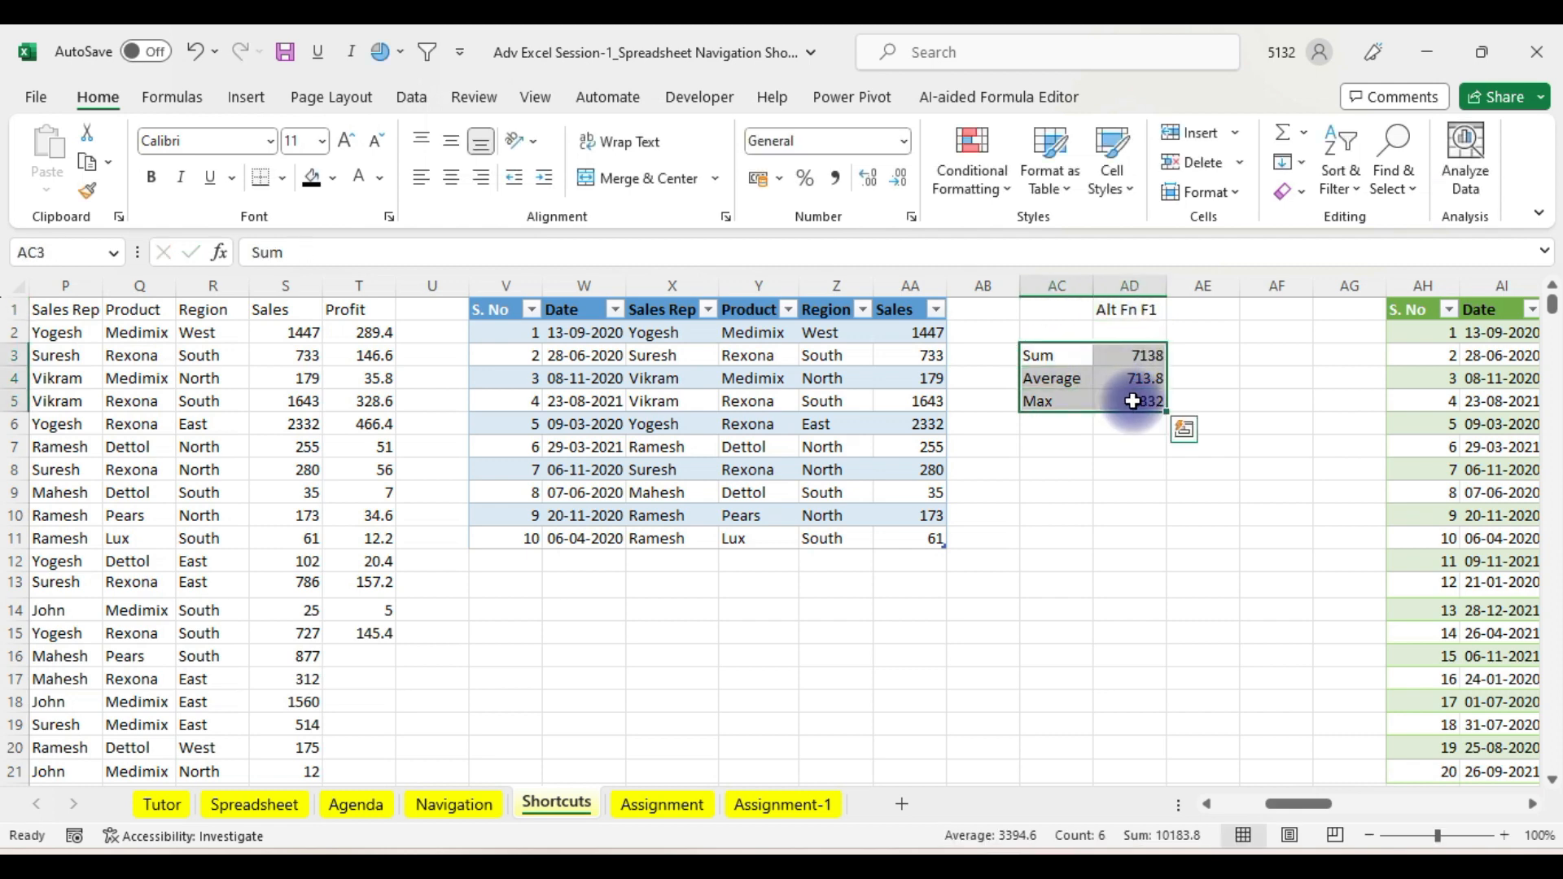
pyautogui.hotkey('alt', 'F1')
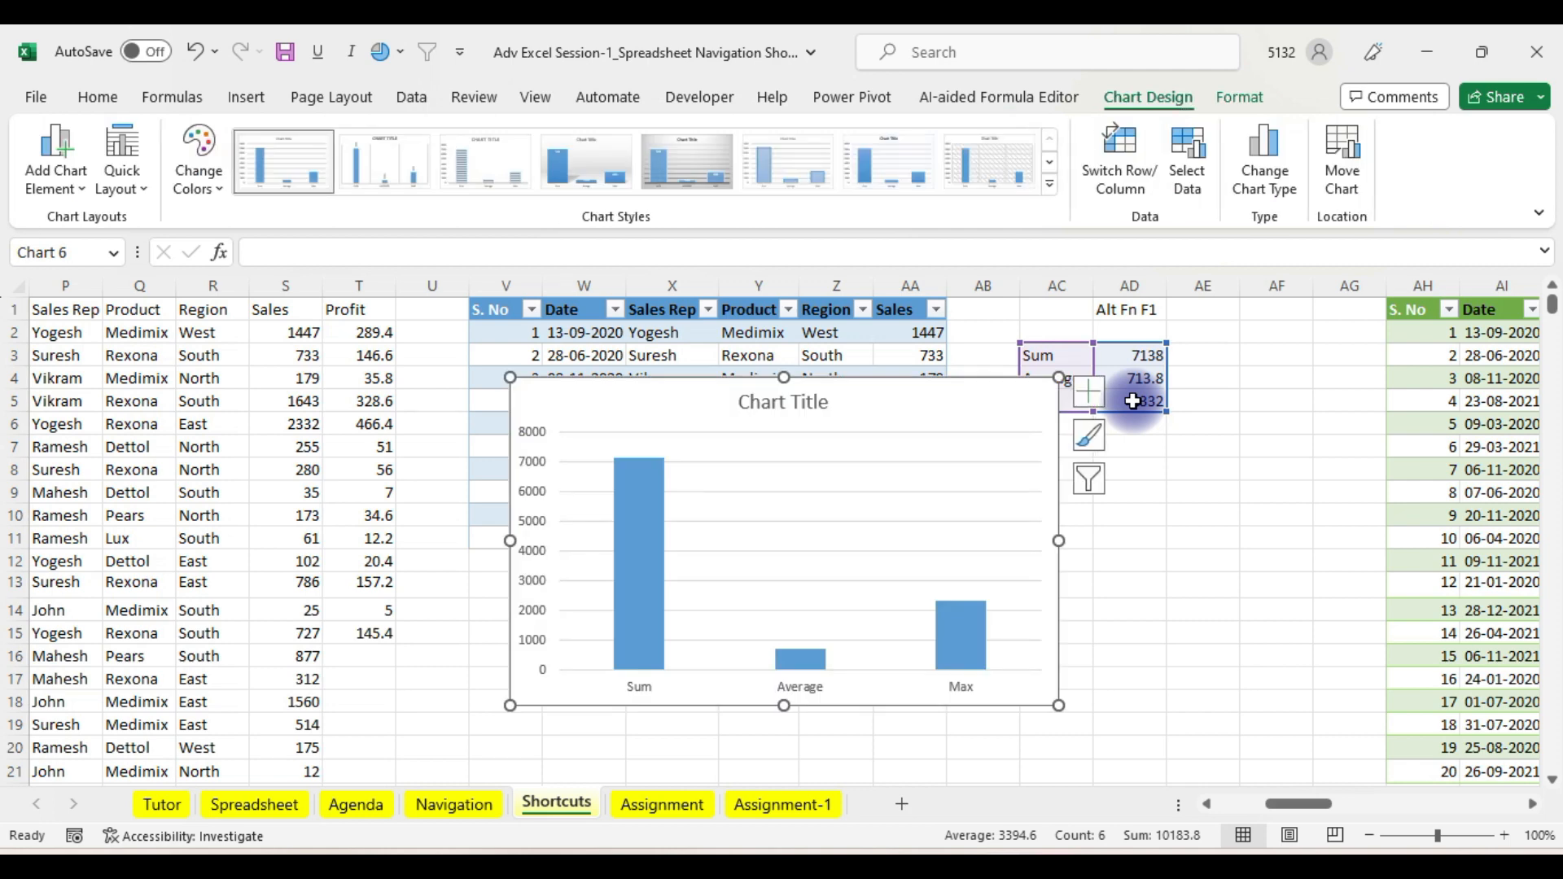
pyautogui.moveTo(934, 398)
pyautogui.mouseDown()
pyautogui.moveTo(602, 395)
pyautogui.moveTo(490, 332)
pyautogui.mouseUp()
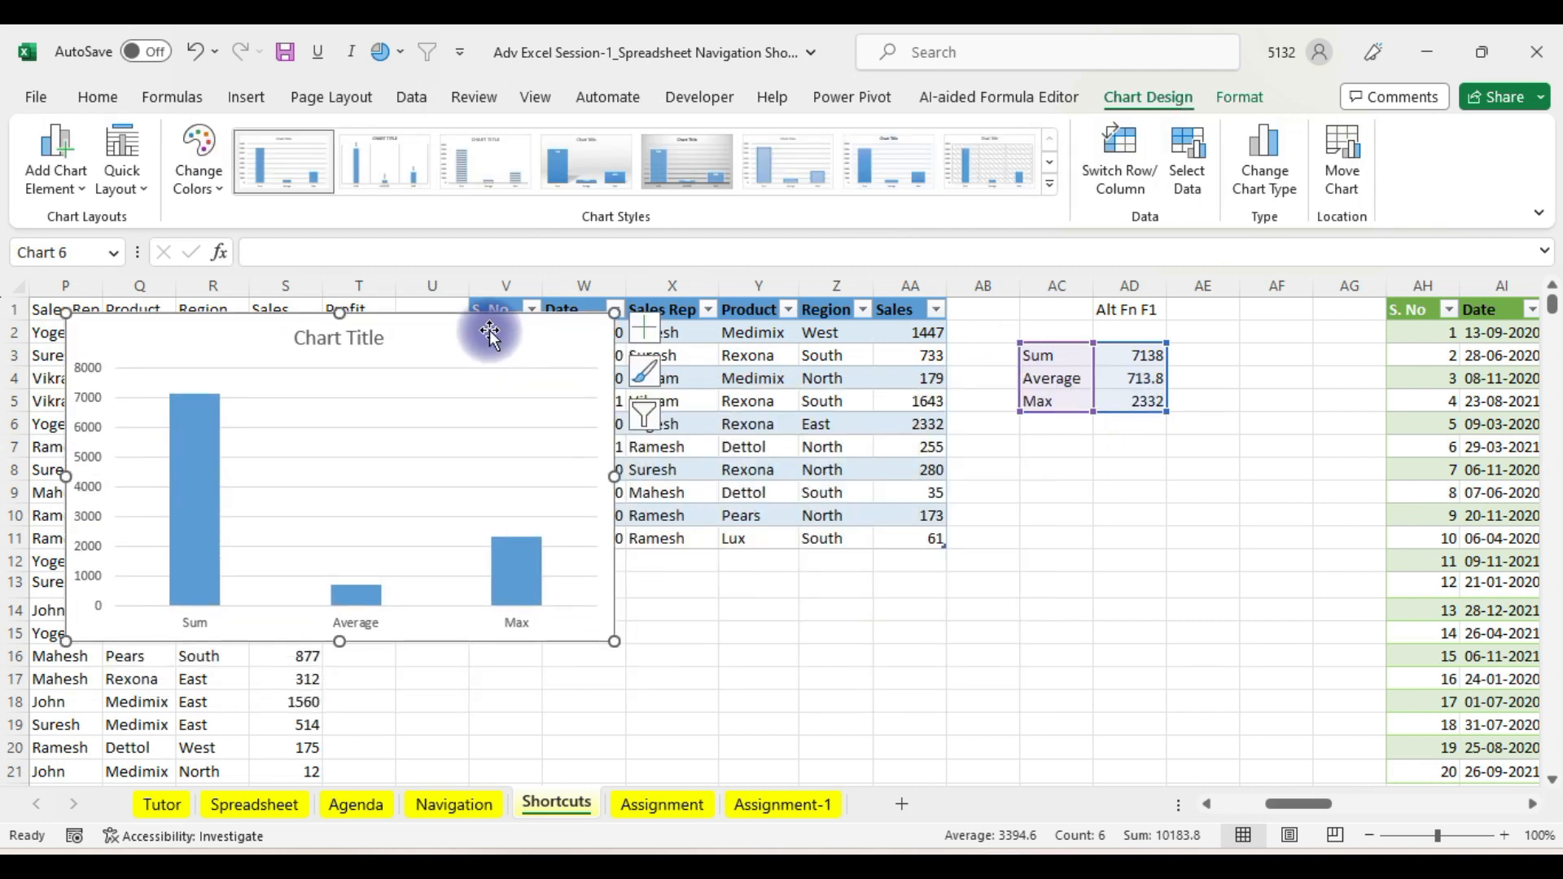
# - Add data labels to the columns of the Sum, Average and Max chart
pyautogui.click(1134, 308)
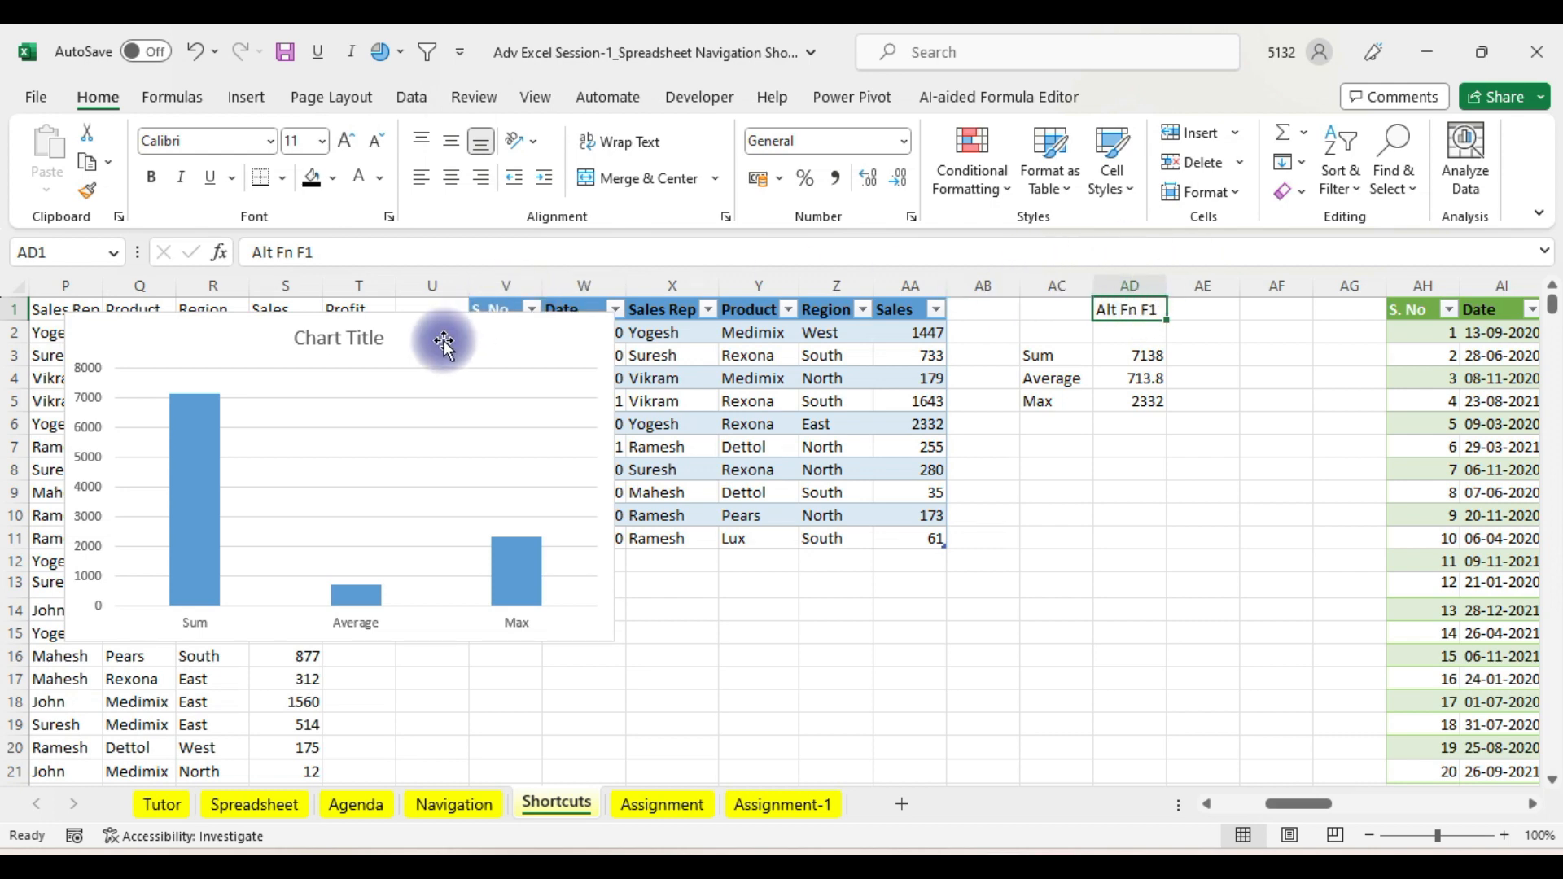
pyautogui.click(513, 350)
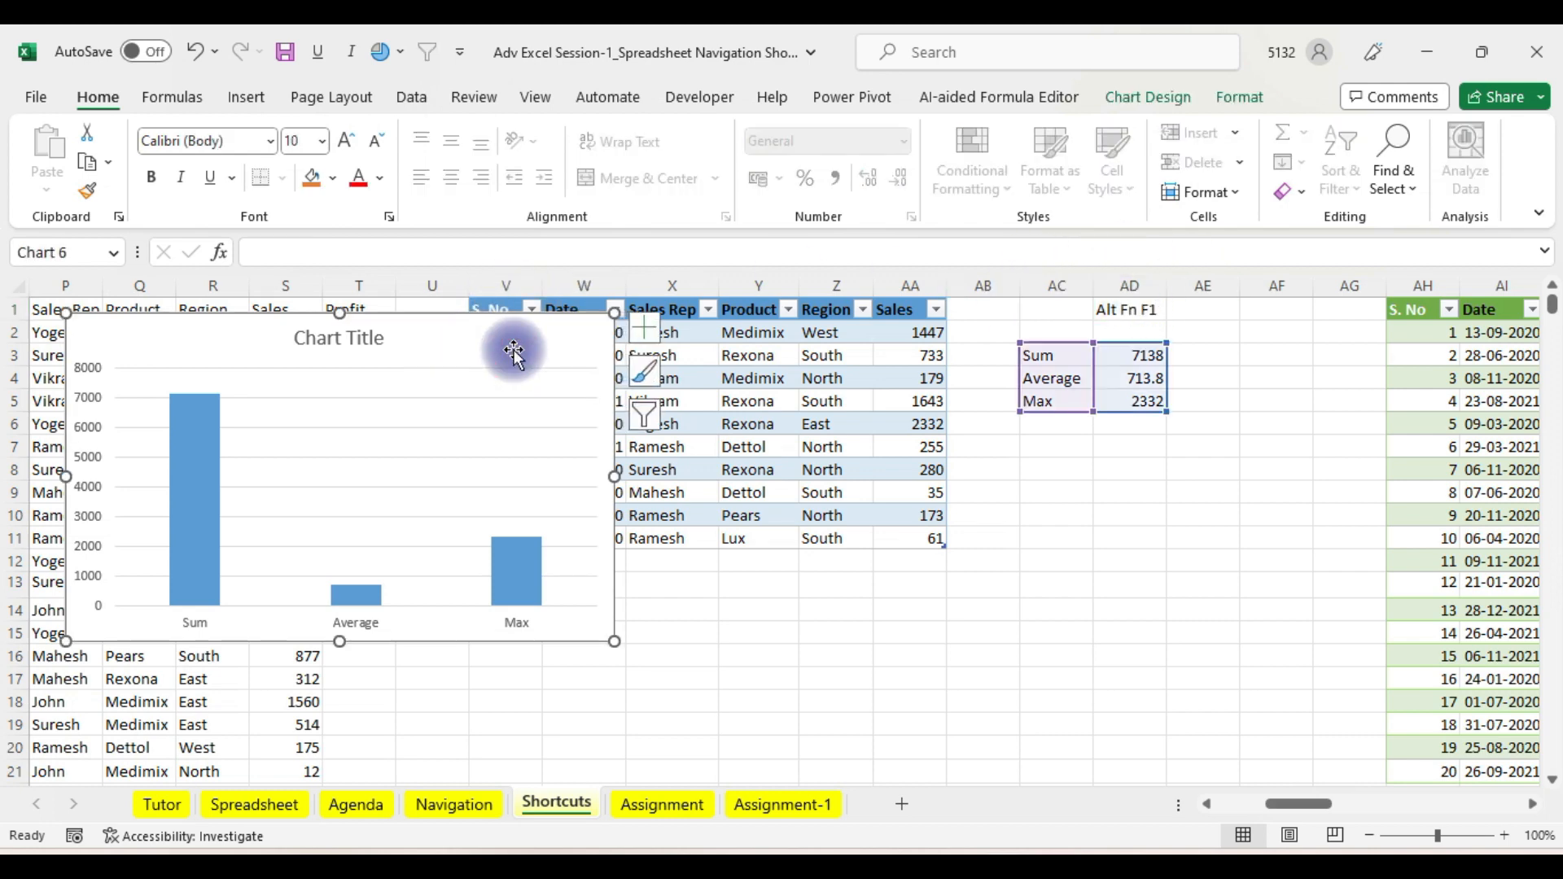
pyautogui.click(647, 332)
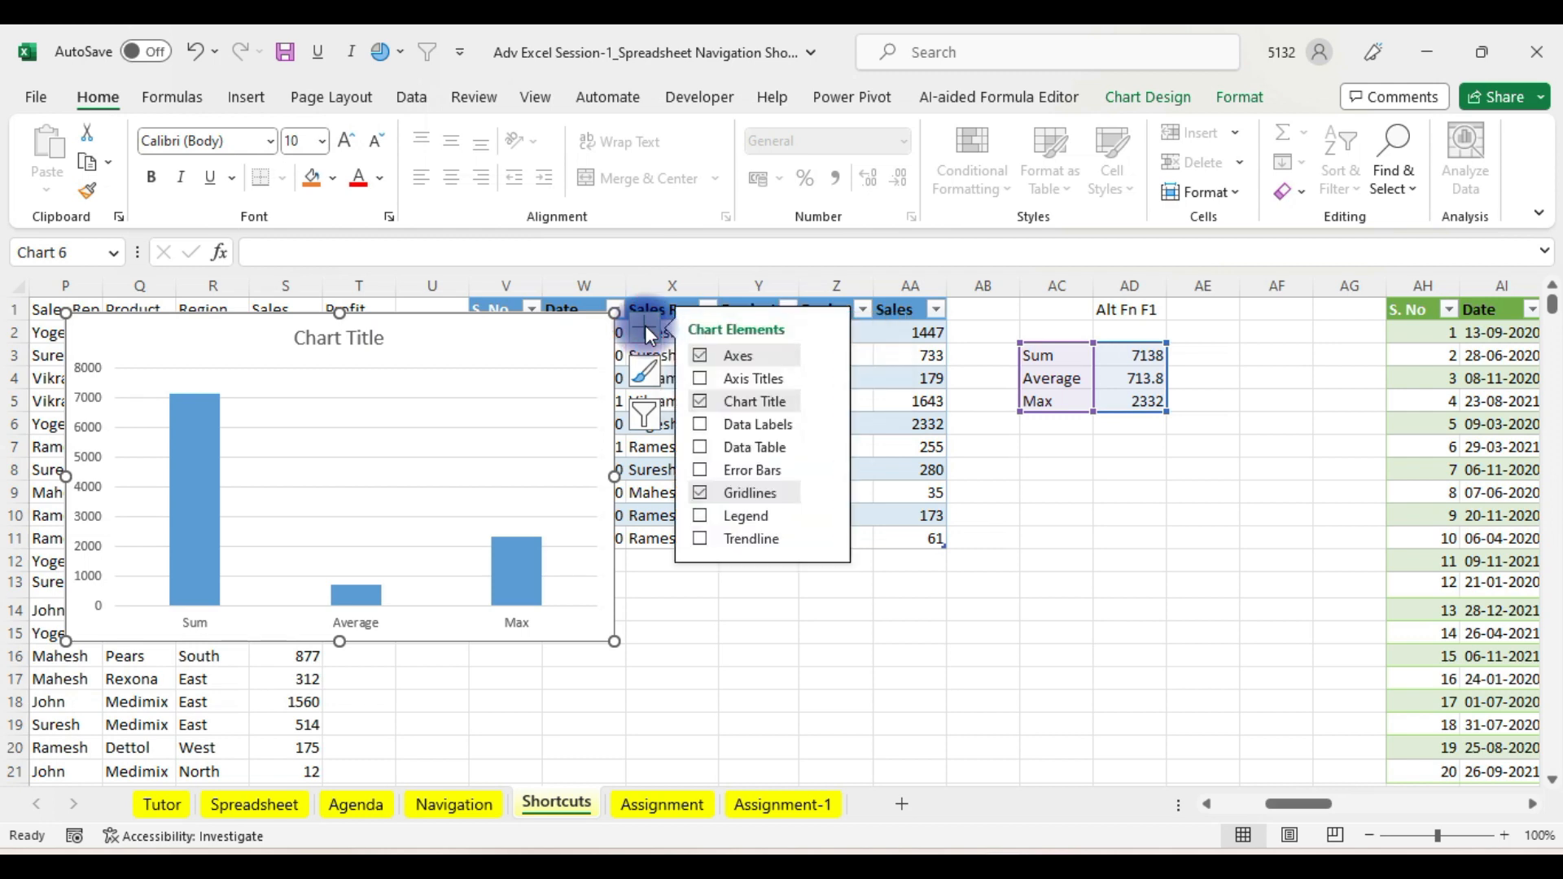
pyautogui.click(699, 424)
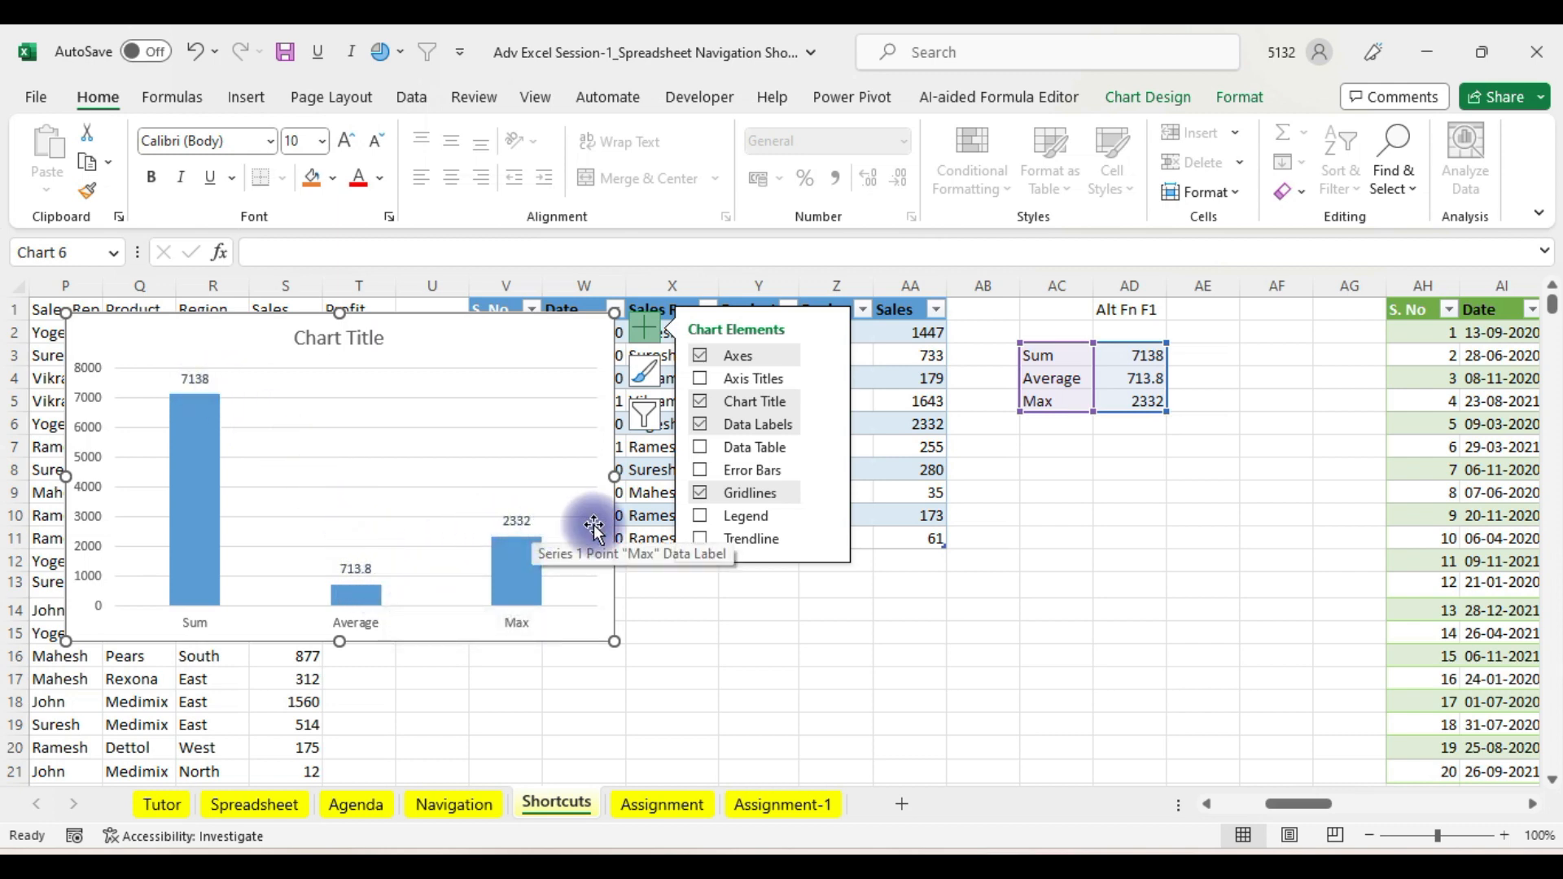
# - Deselect the chart, check the participants in the Google Meet call and return to the Excel workbook
pyautogui.click(957, 632)
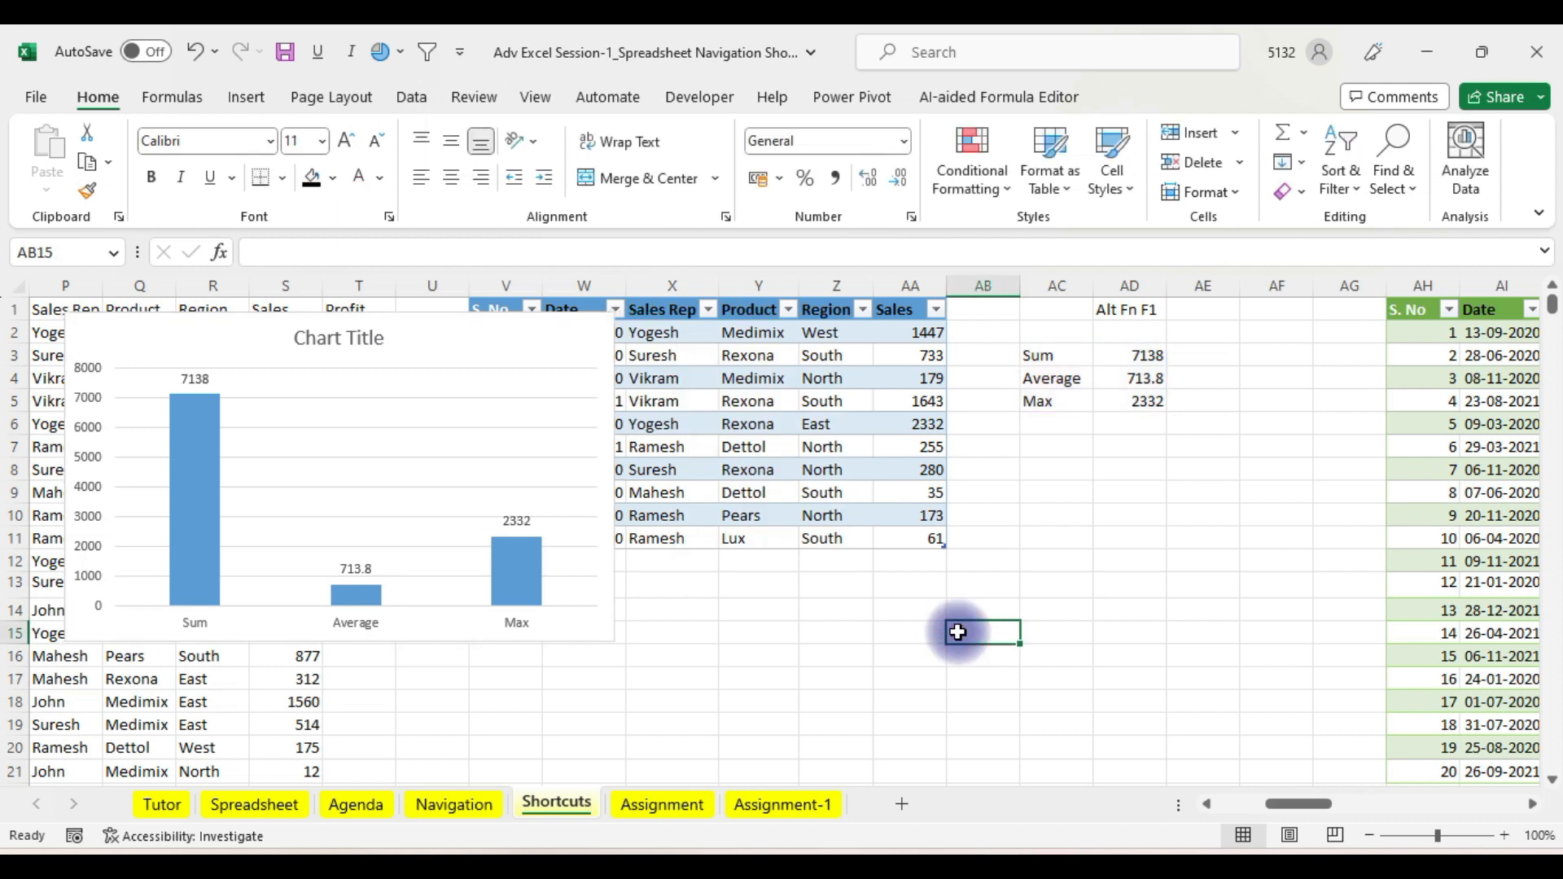
pyautogui.moveTo(899, 865)
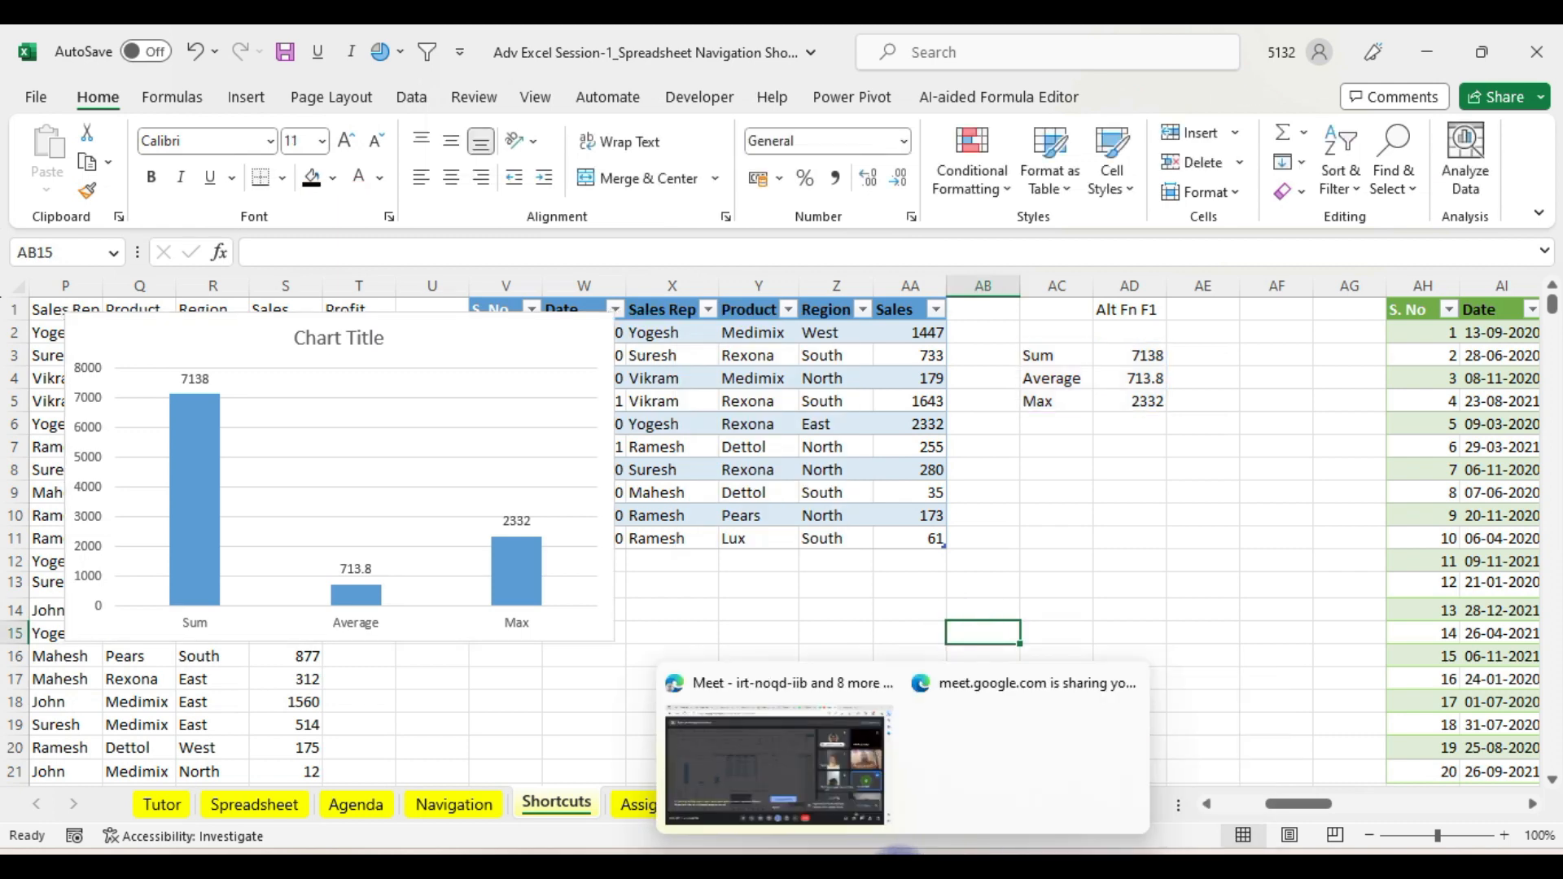
pyautogui.click(805, 739)
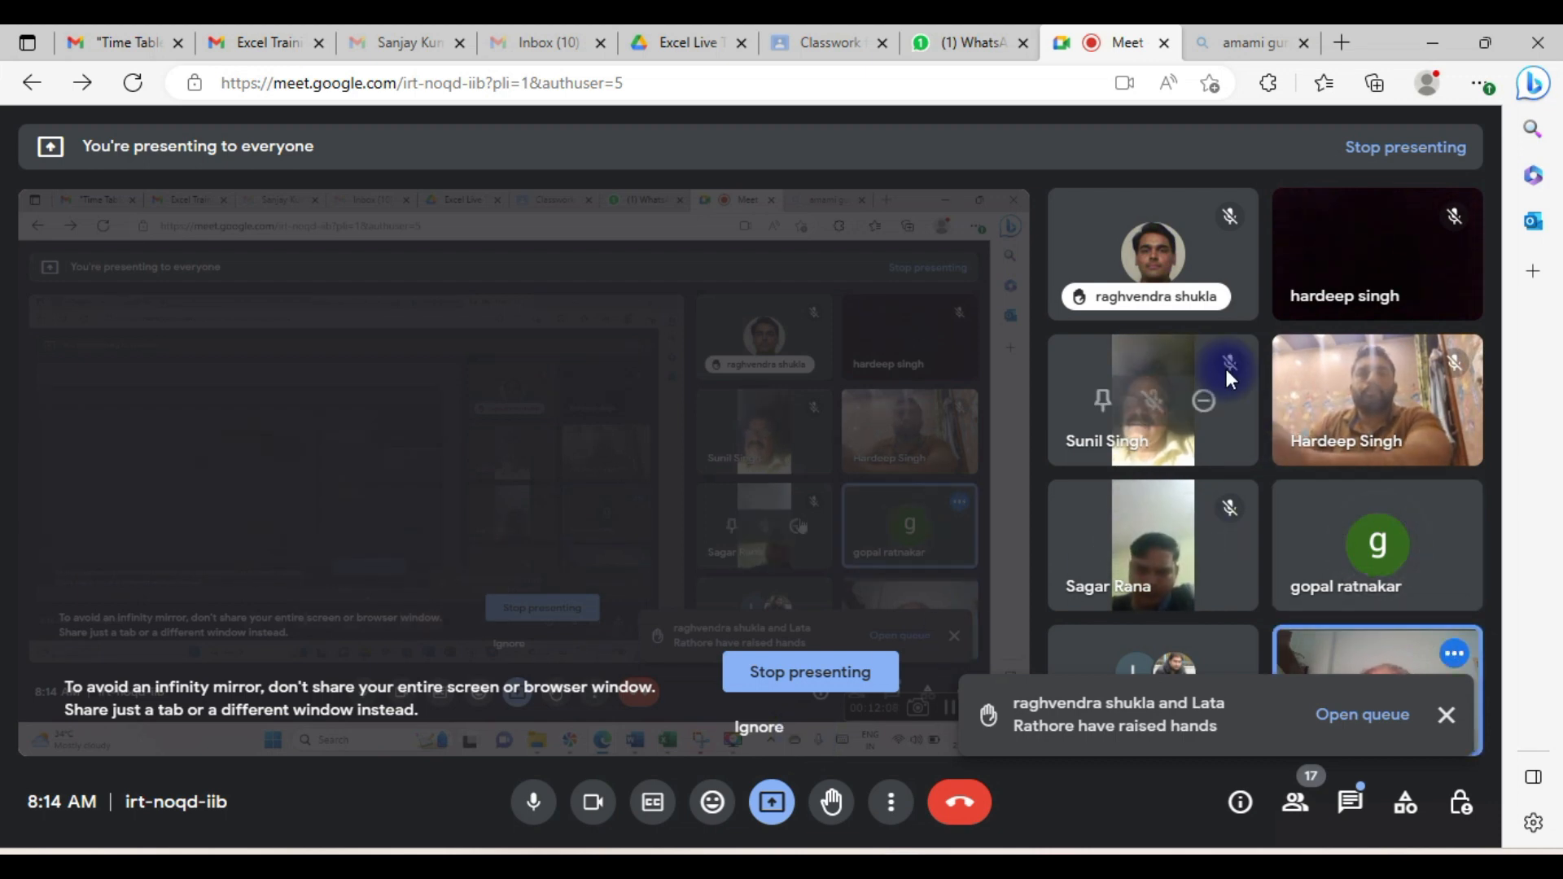
pyautogui.click(1429, 39)
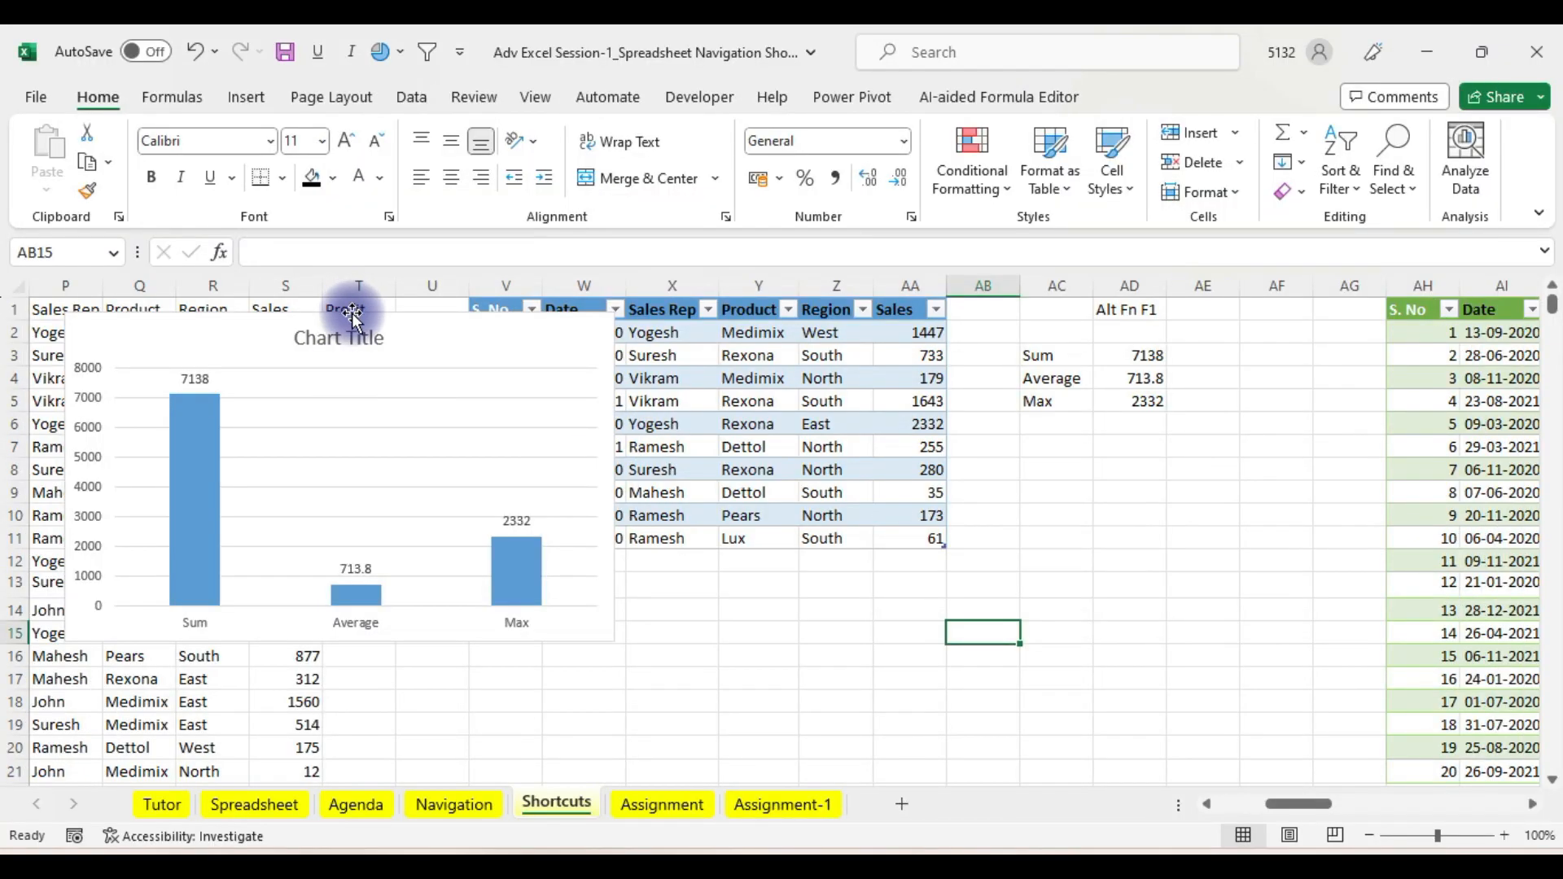
# - Delete the labelled chart and insert a new default column chart from AC3:AD5, placed over columns P to W
pyautogui.click(398, 337)
pyautogui.press('Delete')
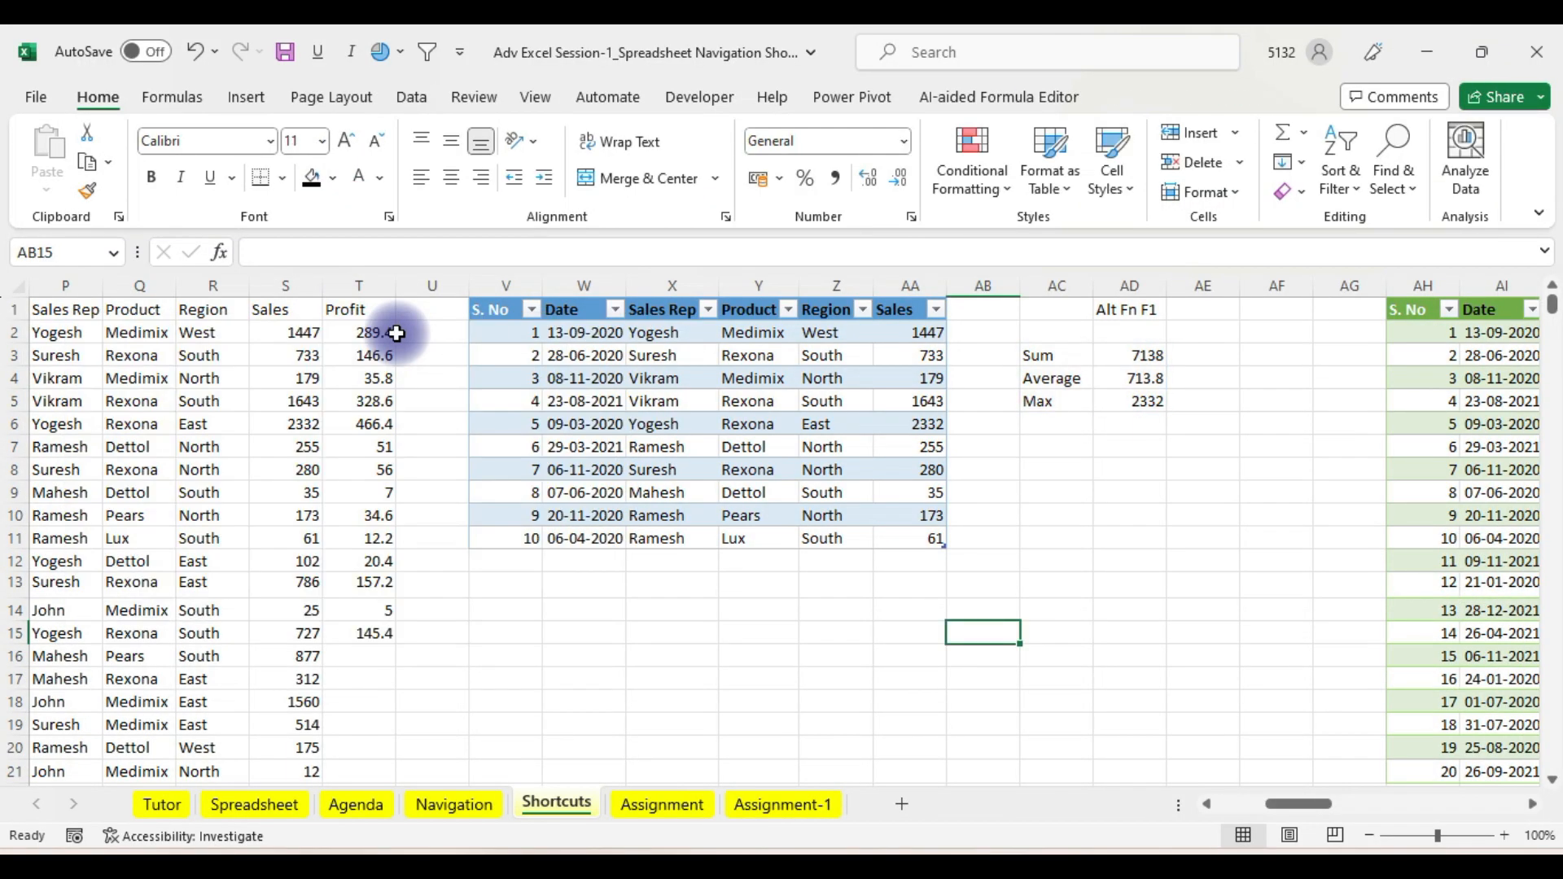
pyautogui.moveTo(1062, 354); pyautogui.dragTo(1144, 411)
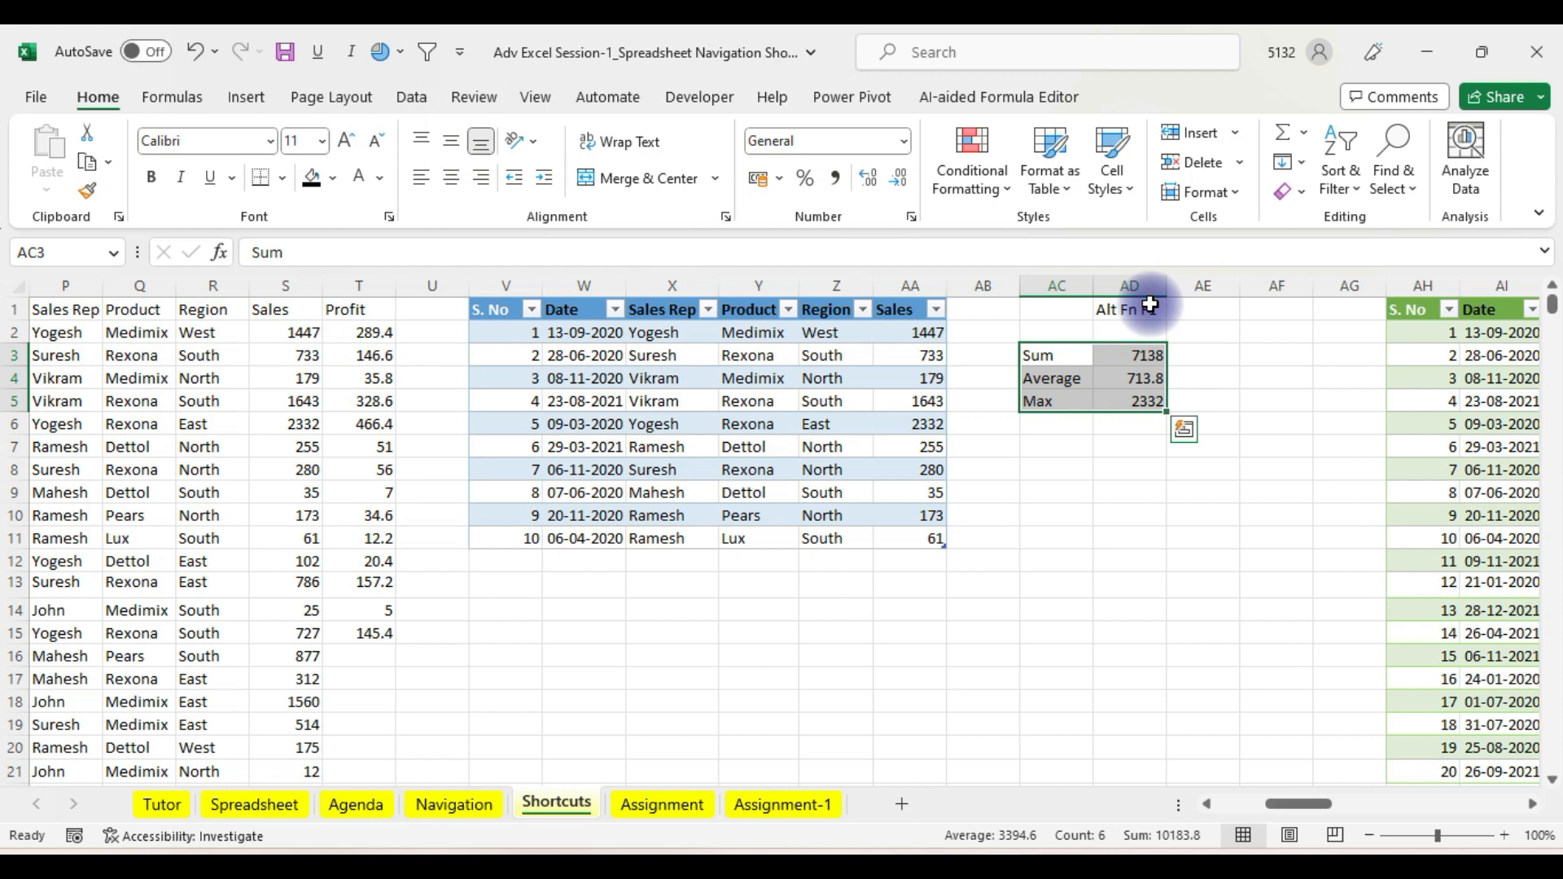
pyautogui.press('alt')
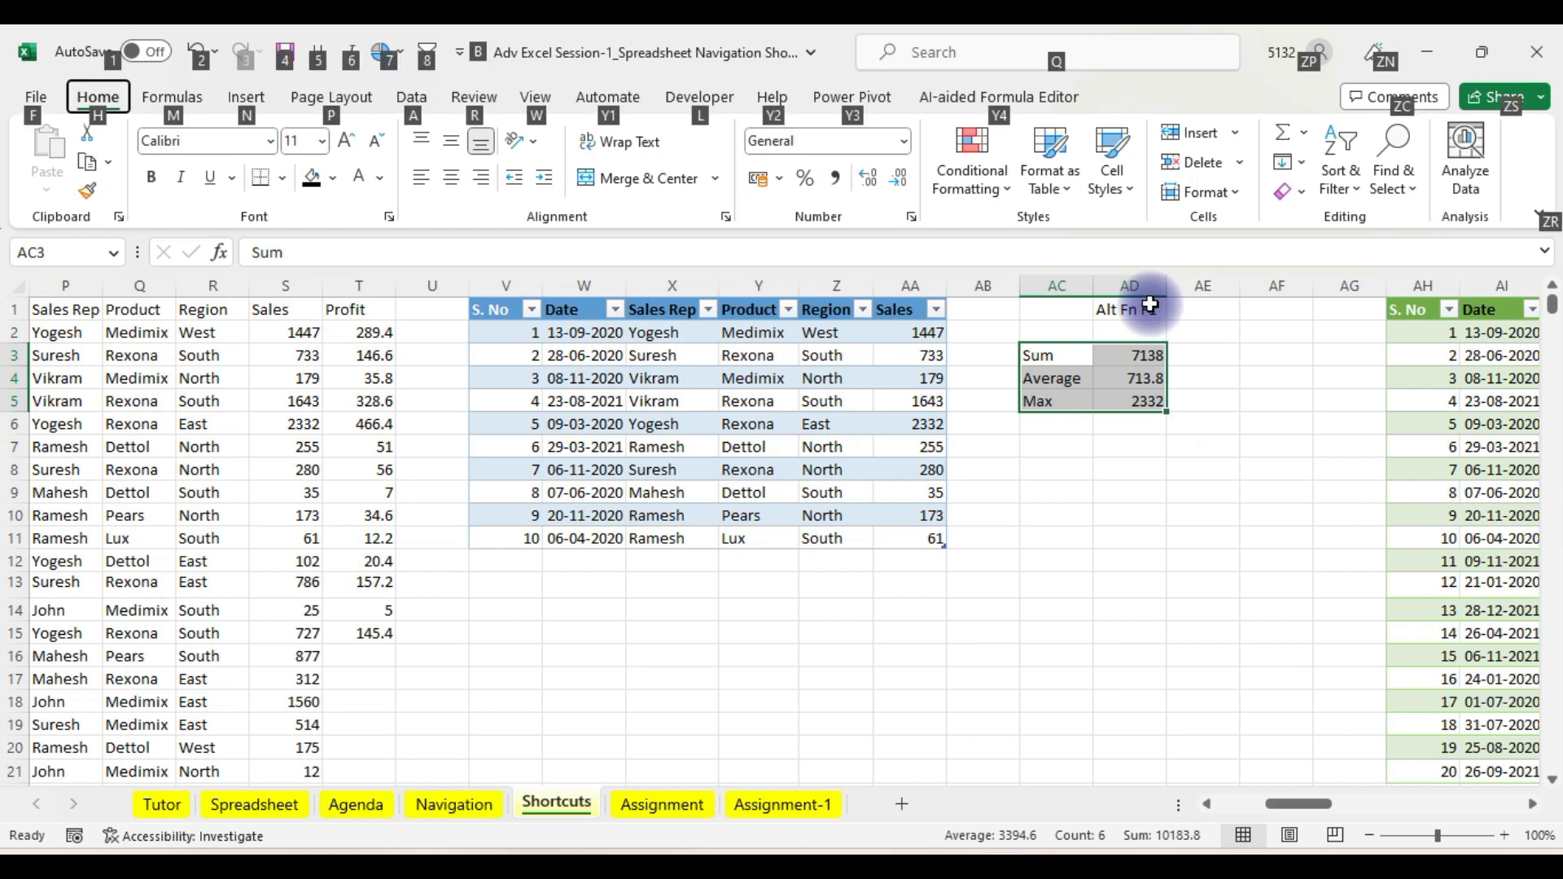
pyautogui.click(1087, 357)
pyautogui.moveTo(1092, 361); pyautogui.dragTo(1132, 398)
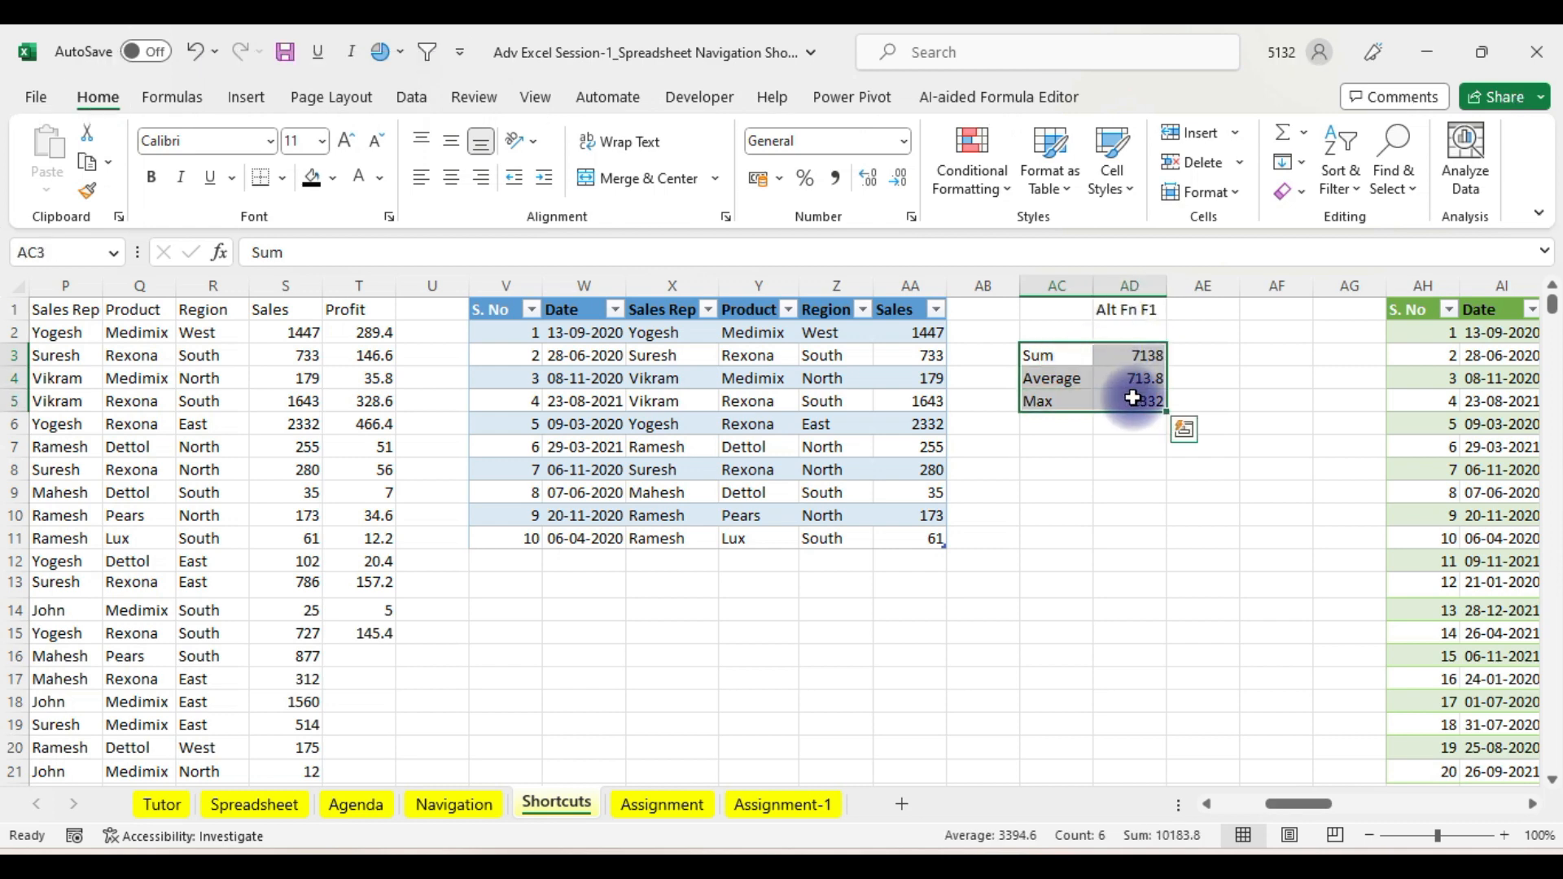
pyautogui.hotkey('alt', 'F1')
pyautogui.moveTo(964, 394)
pyautogui.mouseDown()
pyautogui.moveTo(530, 412)
pyautogui.moveTo(537, 358)
pyautogui.mouseUp()
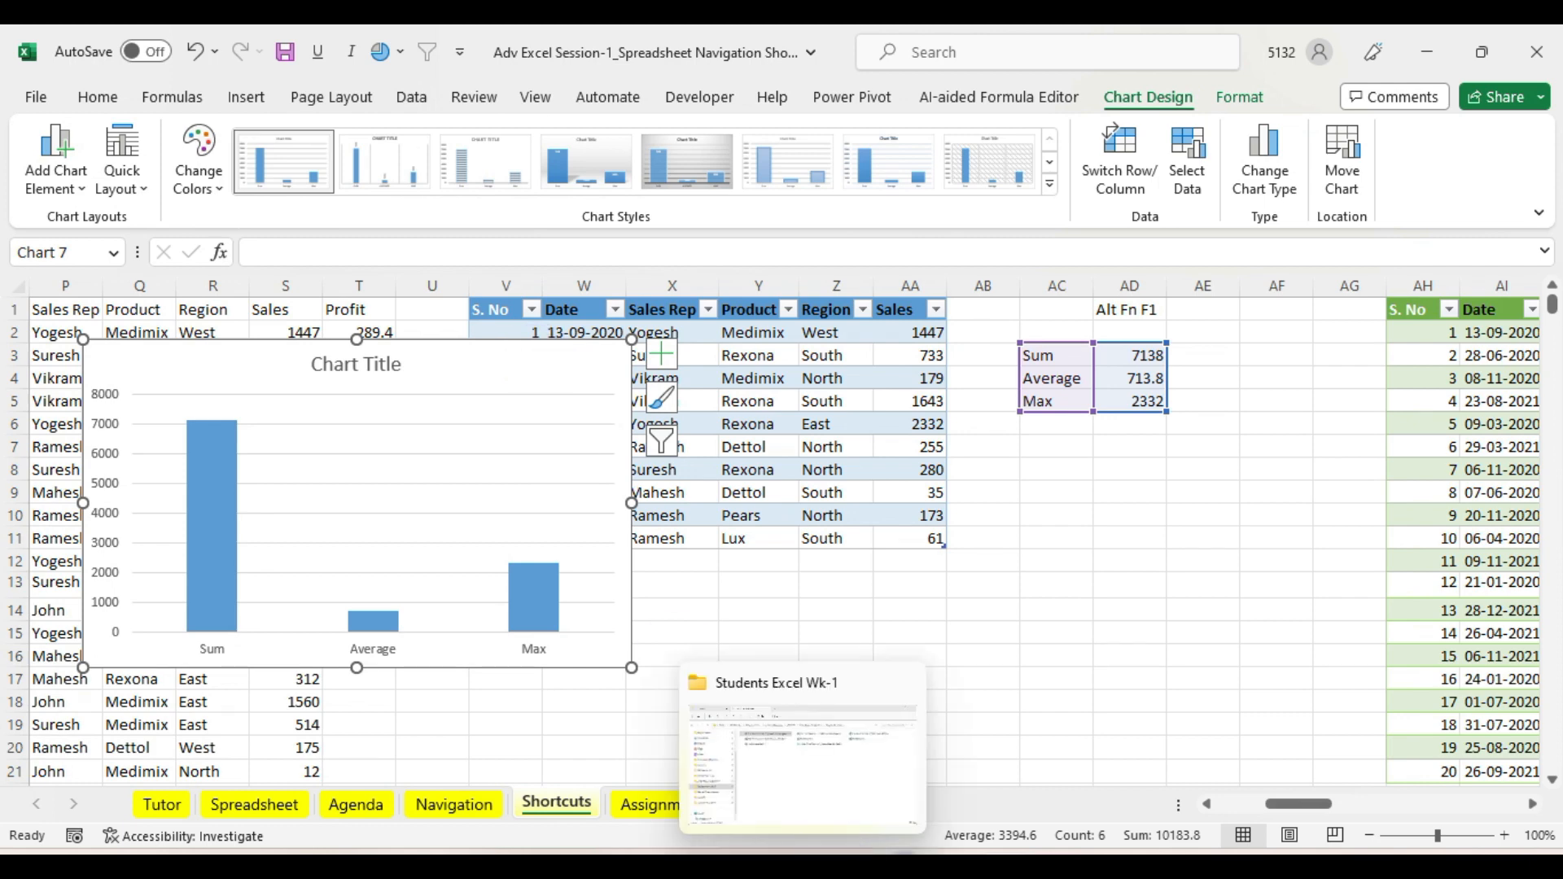
# - Look at the Google Meet call for student responses and switch back to the workbook with the new chart
pyautogui.moveTo(903, 865)
pyautogui.click(831, 780)
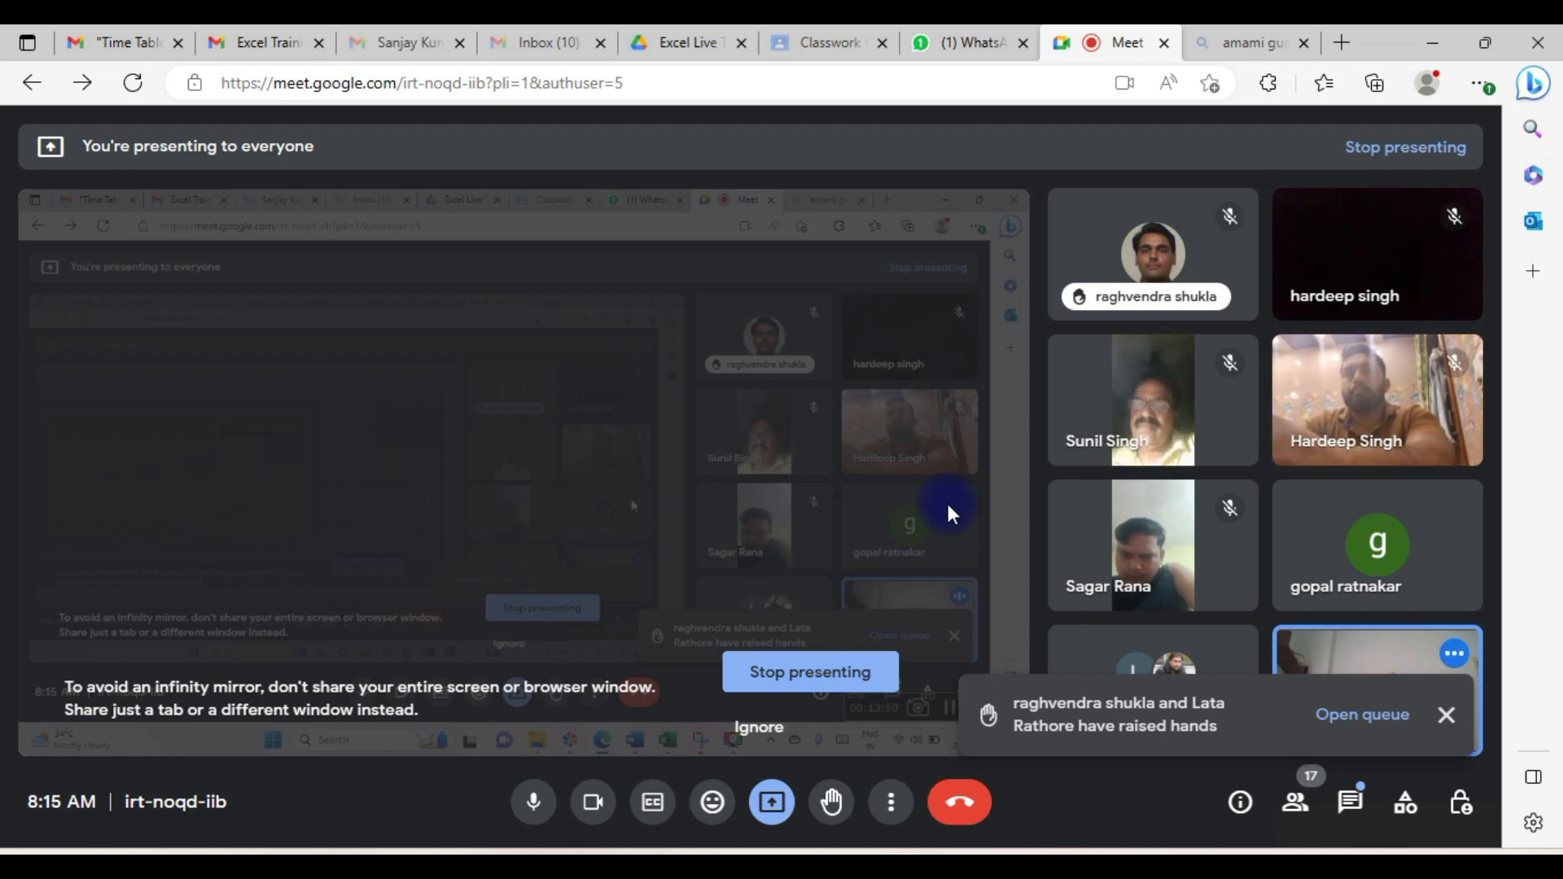
pyautogui.hotkey('alt', 'Tab')
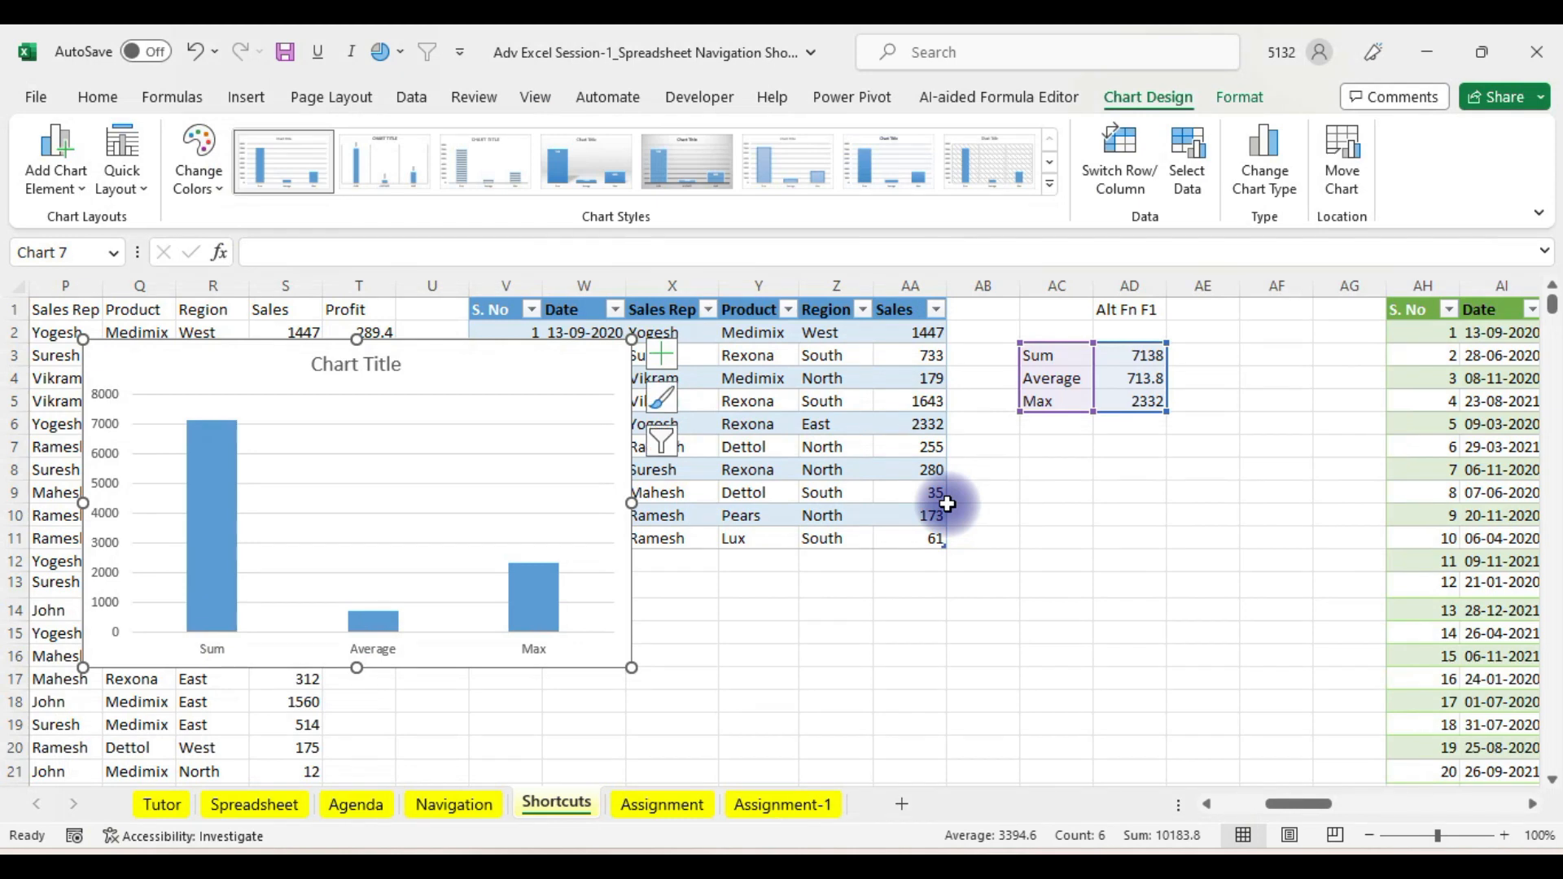
# - Nudge the new chart slightly upward and add data labels at the Outside End of its columns
pyautogui.moveTo(504, 356); pyautogui.dragTo(505, 338)
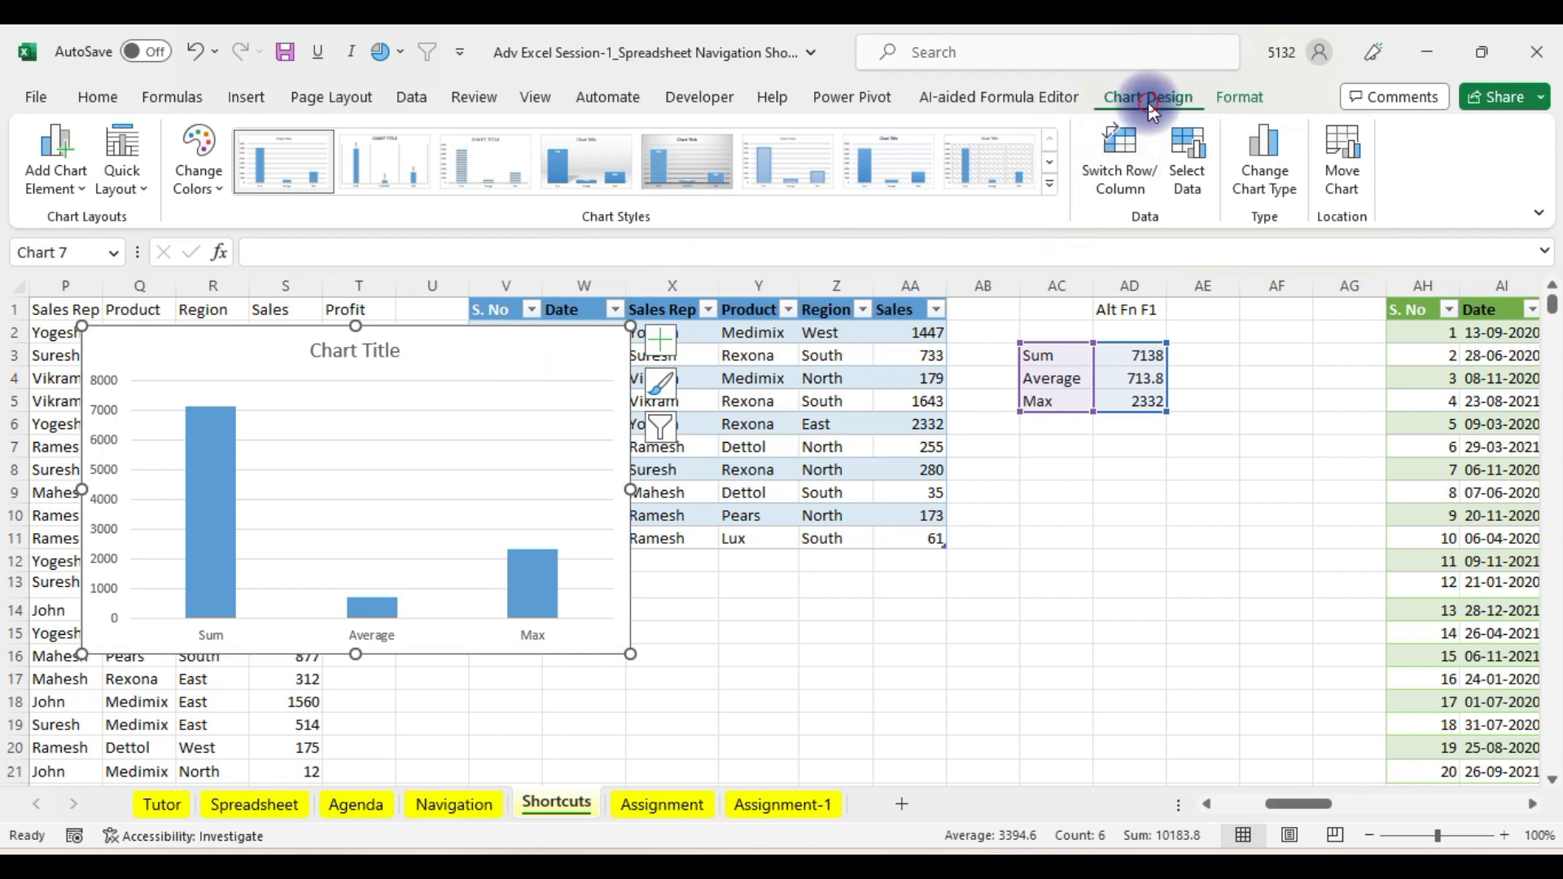
pyautogui.click(77, 188)
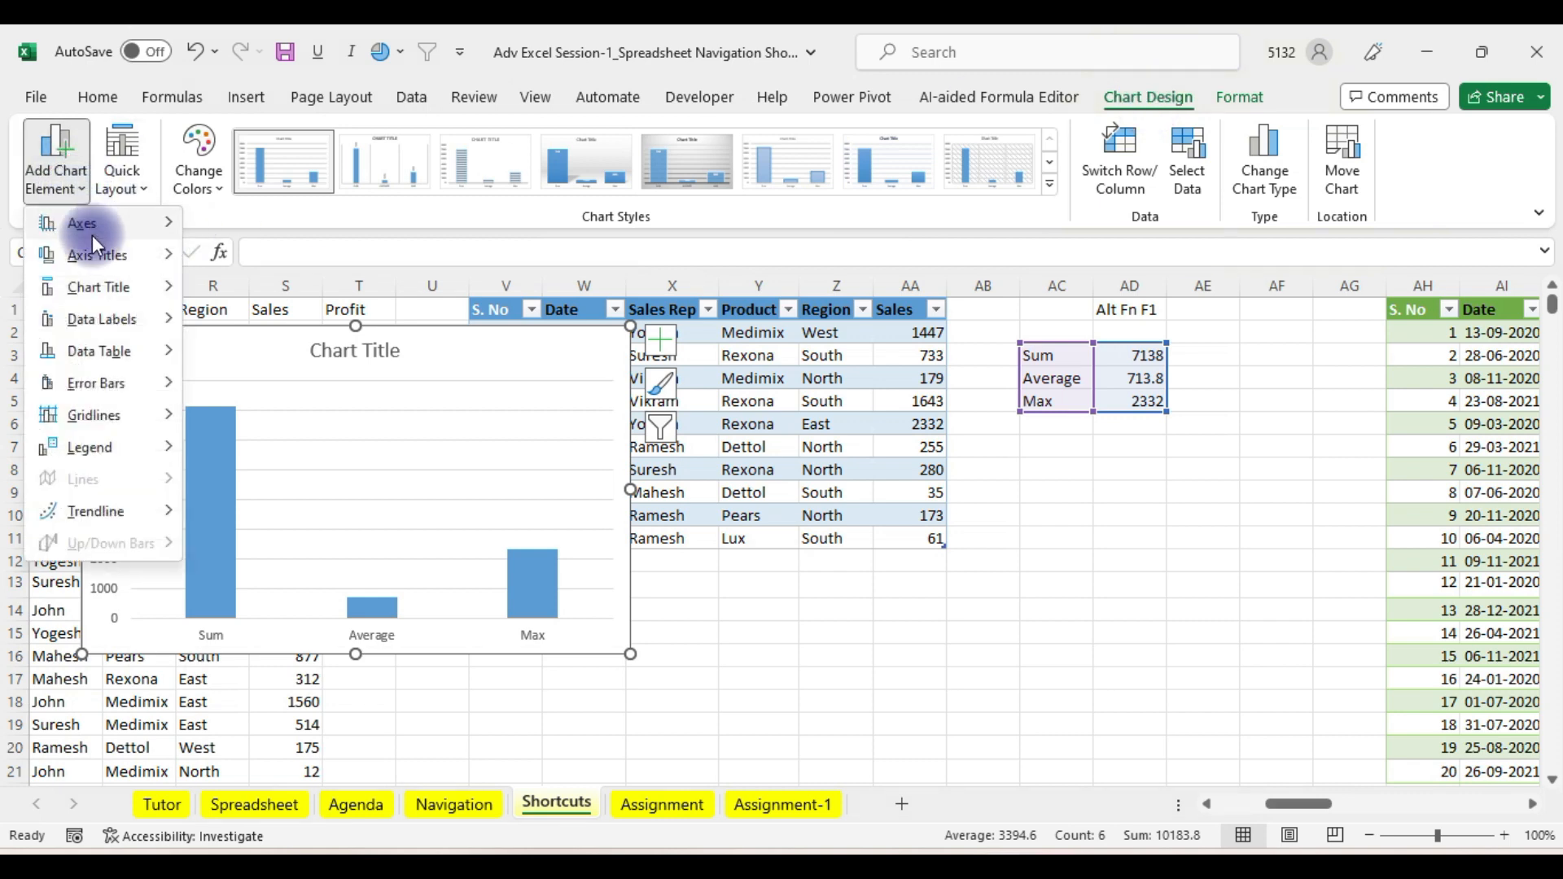
pyautogui.moveTo(125, 320)
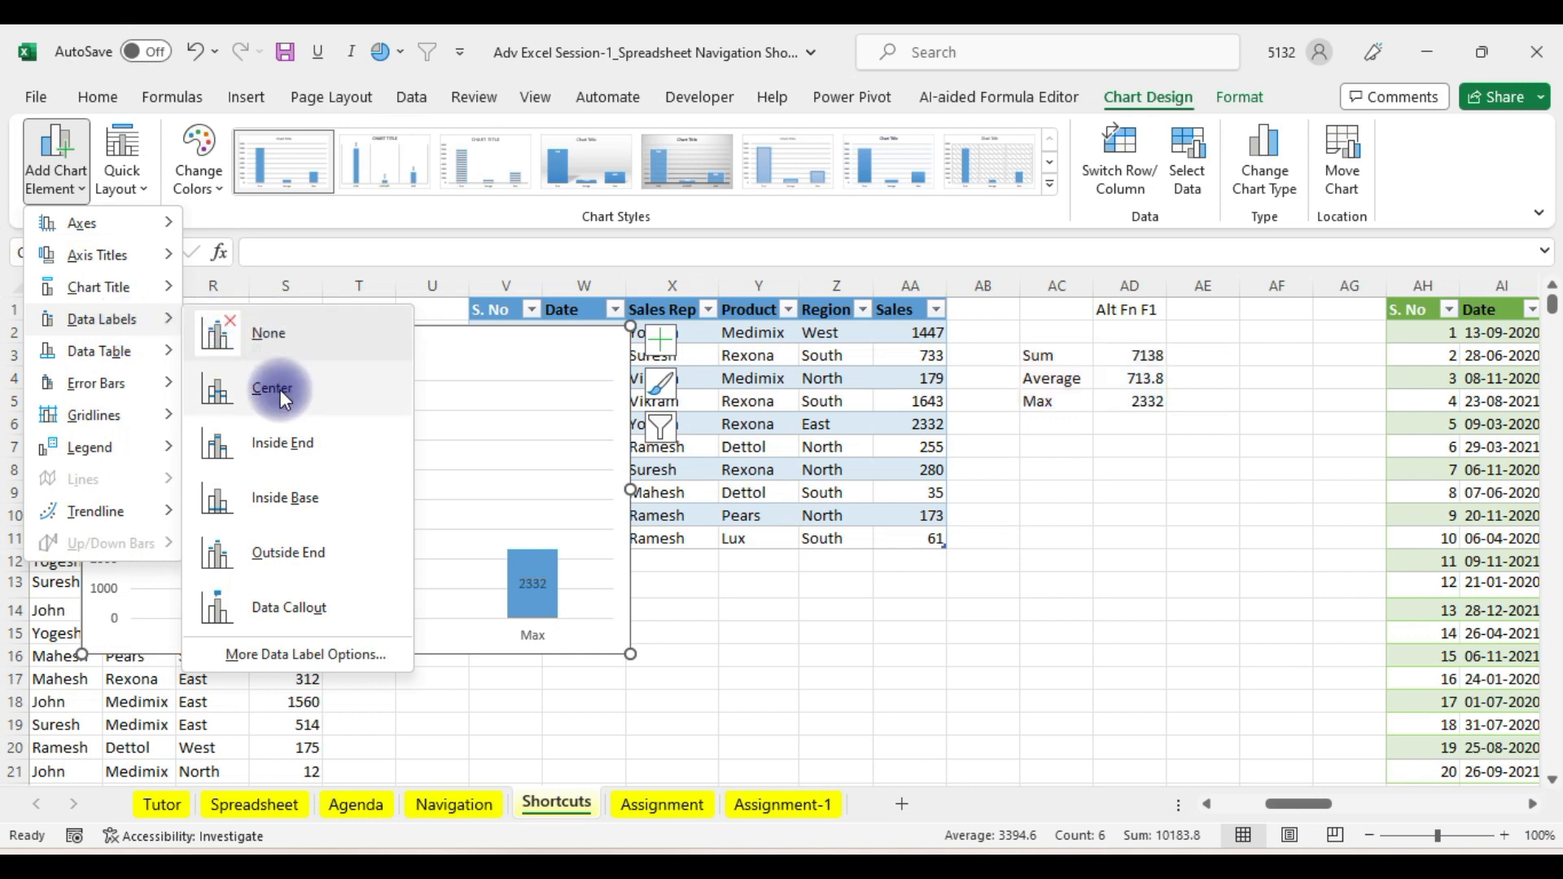
pyautogui.click(313, 553)
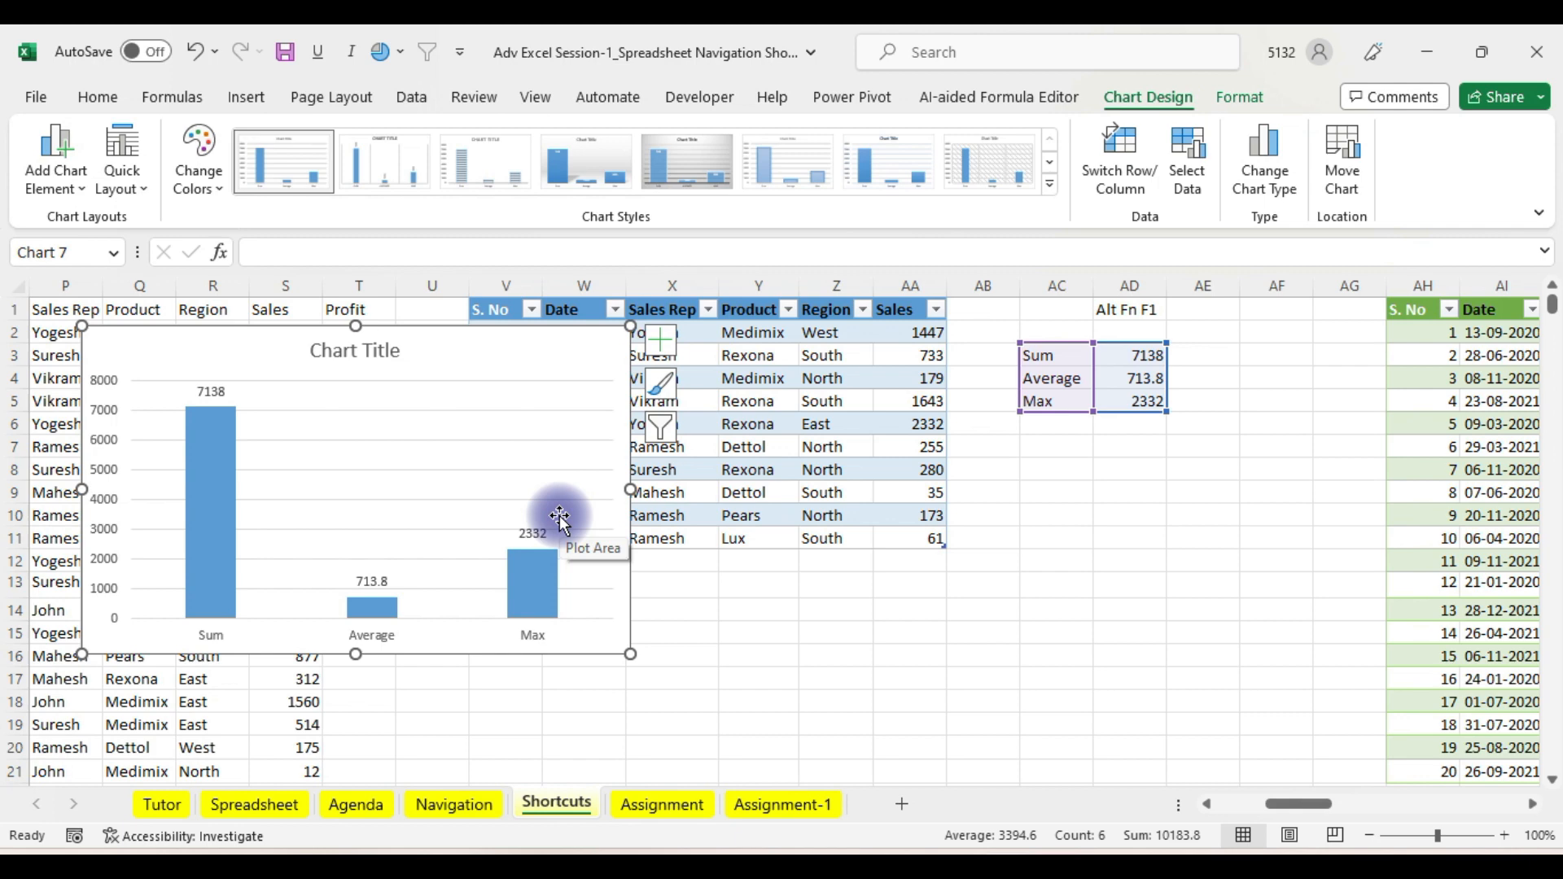
# - Shrink the chart and place it beneath the Sum, Average and Max summary, across columns AB to AF
pyautogui.moveTo(630, 326); pyautogui.dragTo(440, 433)
pyautogui.moveTo(338, 445)
pyautogui.mouseDown()
pyautogui.moveTo(1067, 439)
pyautogui.moveTo(1291, 457)
pyautogui.moveTo(1311, 443)
pyautogui.moveTo(1224, 445)
pyautogui.mouseUp()
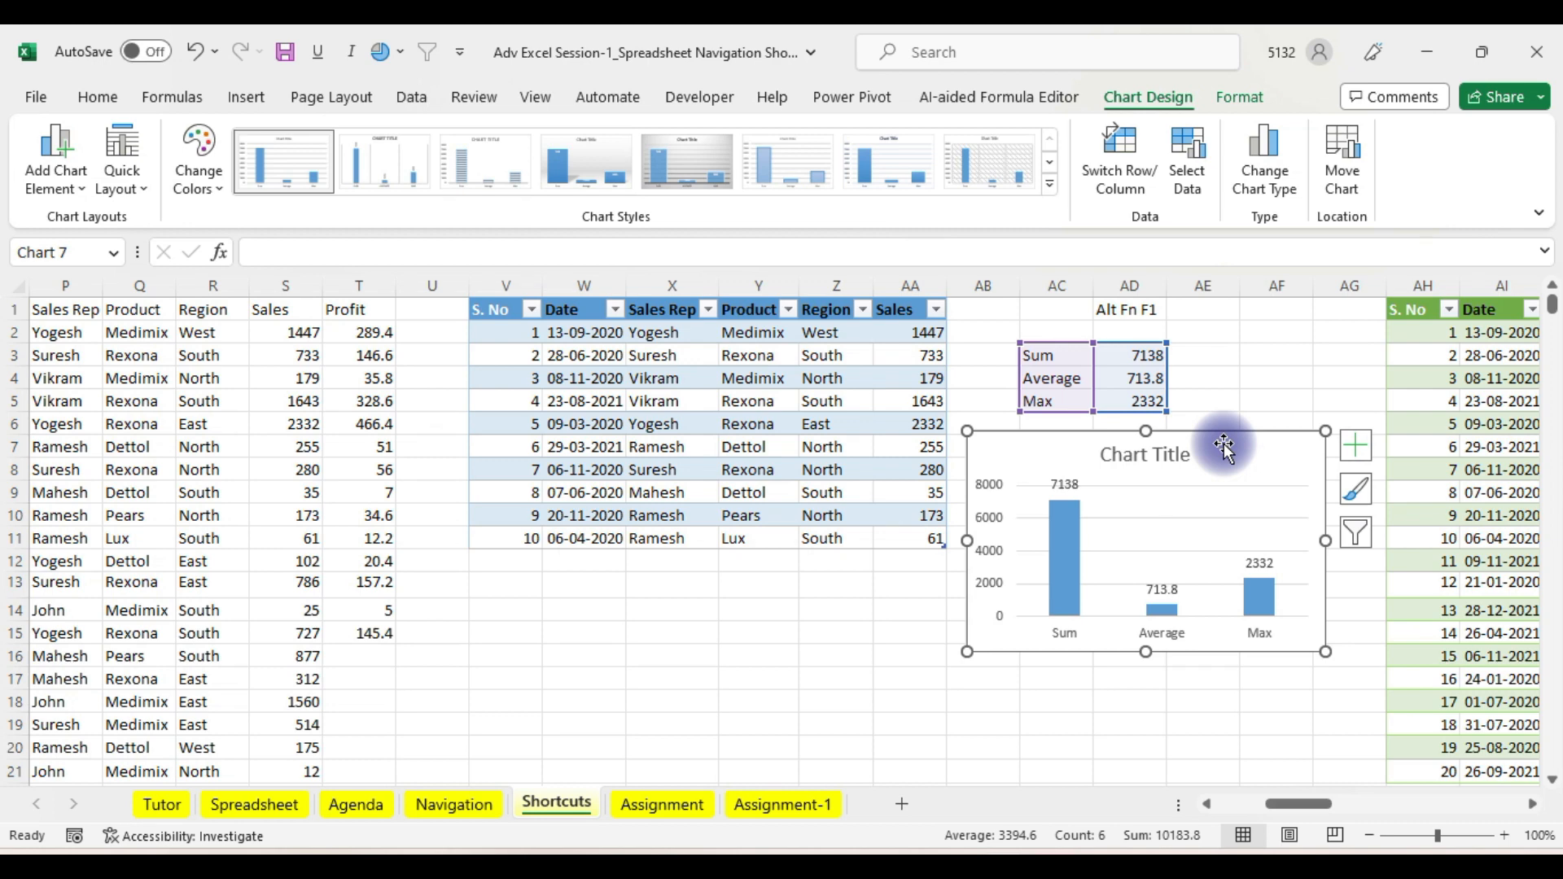
pyautogui.click(812, 565)
# - Copy records 11 to 20, from S. No to Sales, in the range N12:S21 of the source data
pyautogui.press('Left')
pyautogui.press('Left')
pyautogui.press('Left')
pyautogui.press('Left')
pyautogui.press('Left')
pyautogui.press('Left')
pyautogui.press('Left')
pyautogui.press('Left')
pyautogui.press('Left')
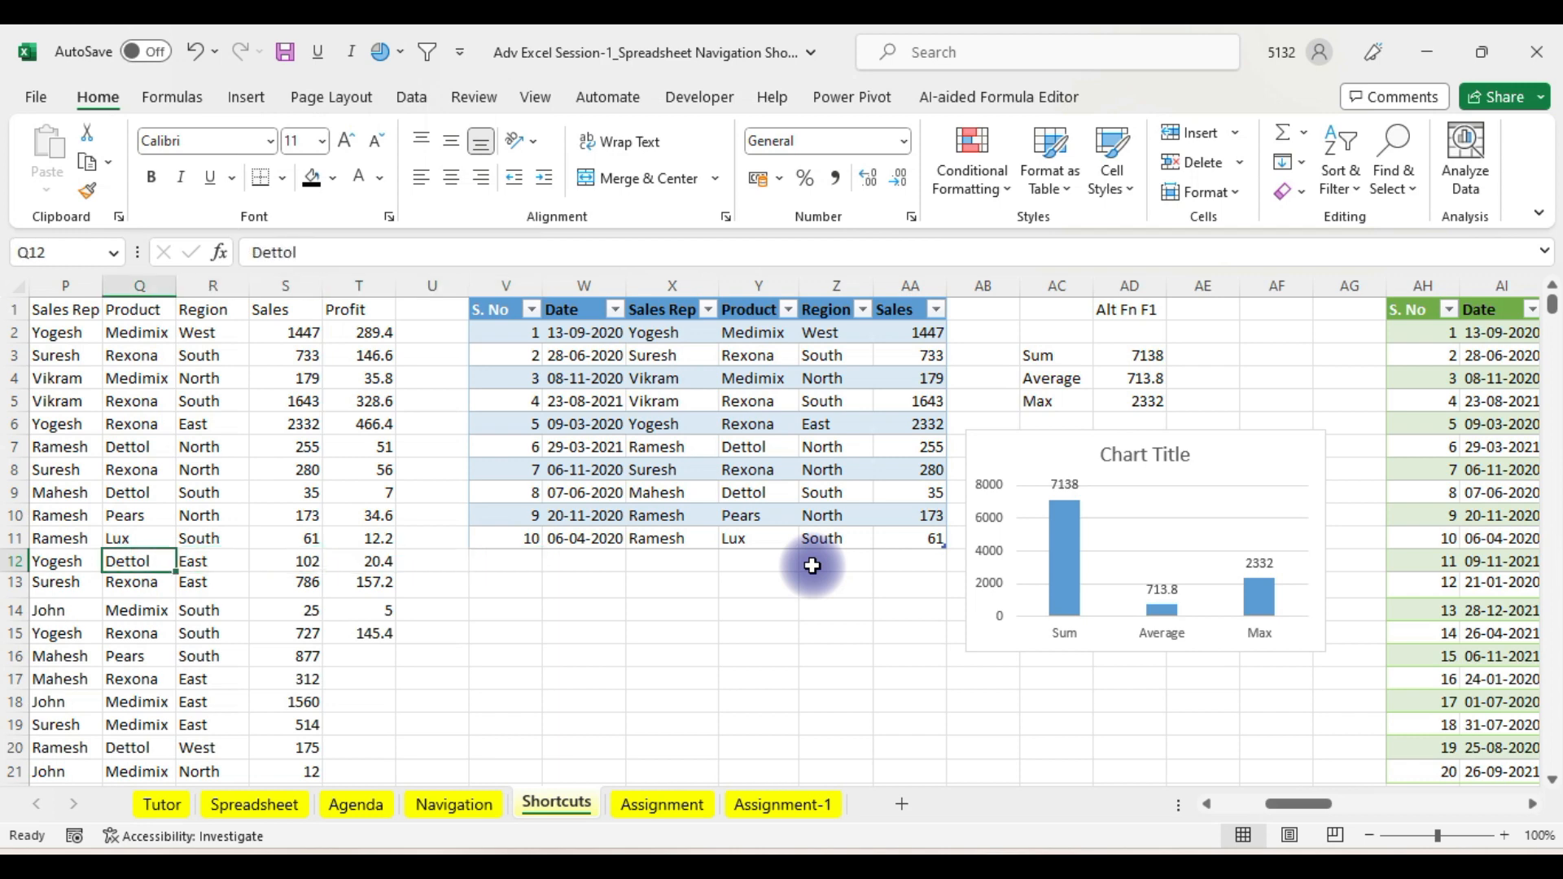
pyautogui.press('Left')
pyautogui.press('Left')
pyautogui.press('Left')
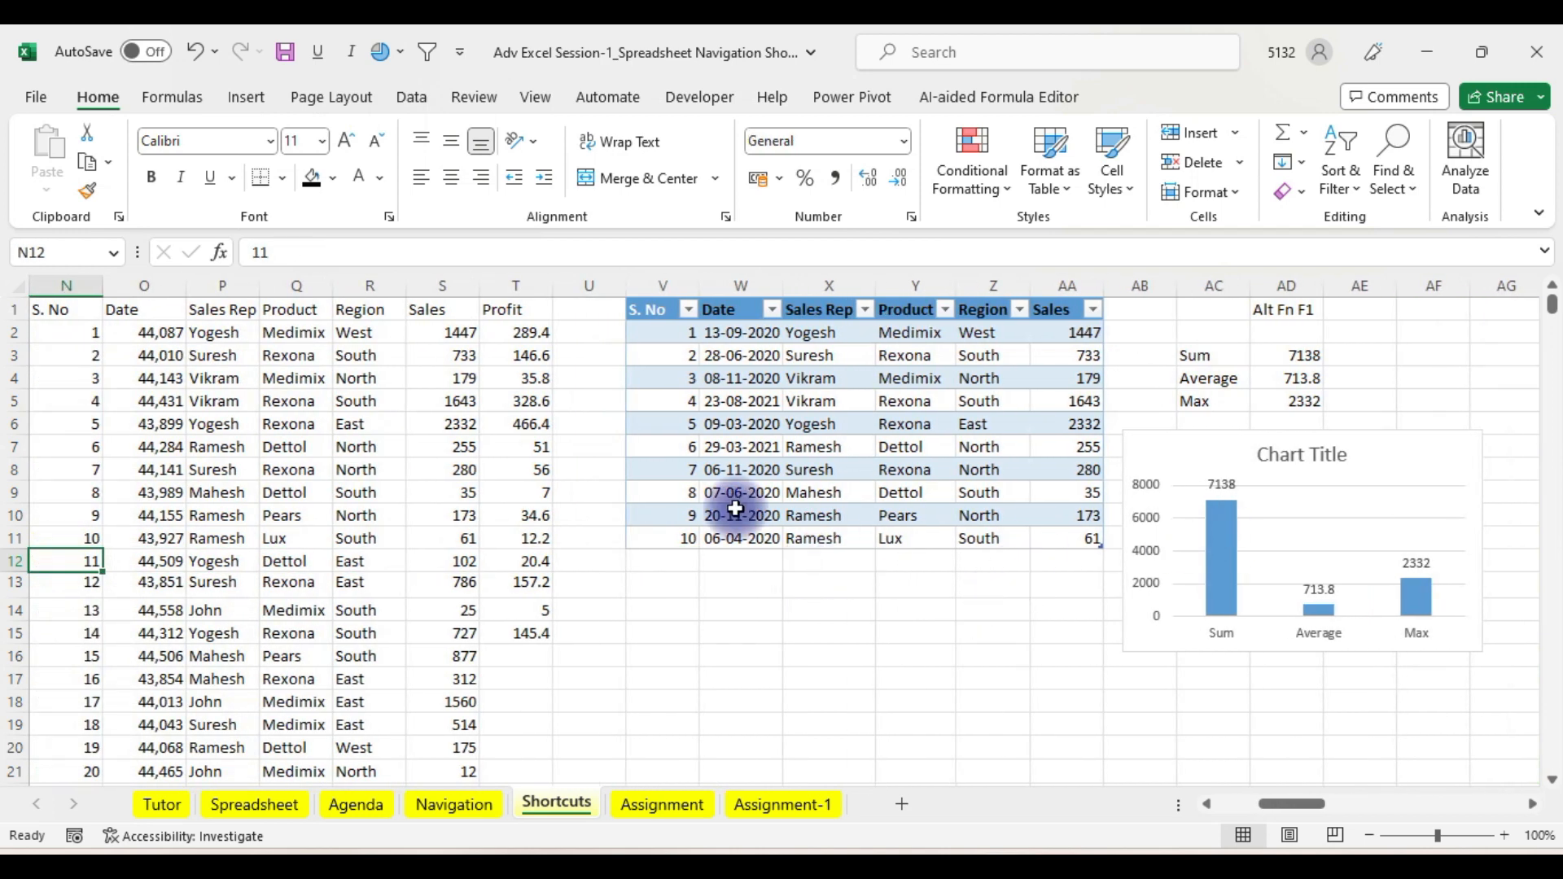
pyautogui.moveTo(87, 555); pyautogui.dragTo(459, 651)
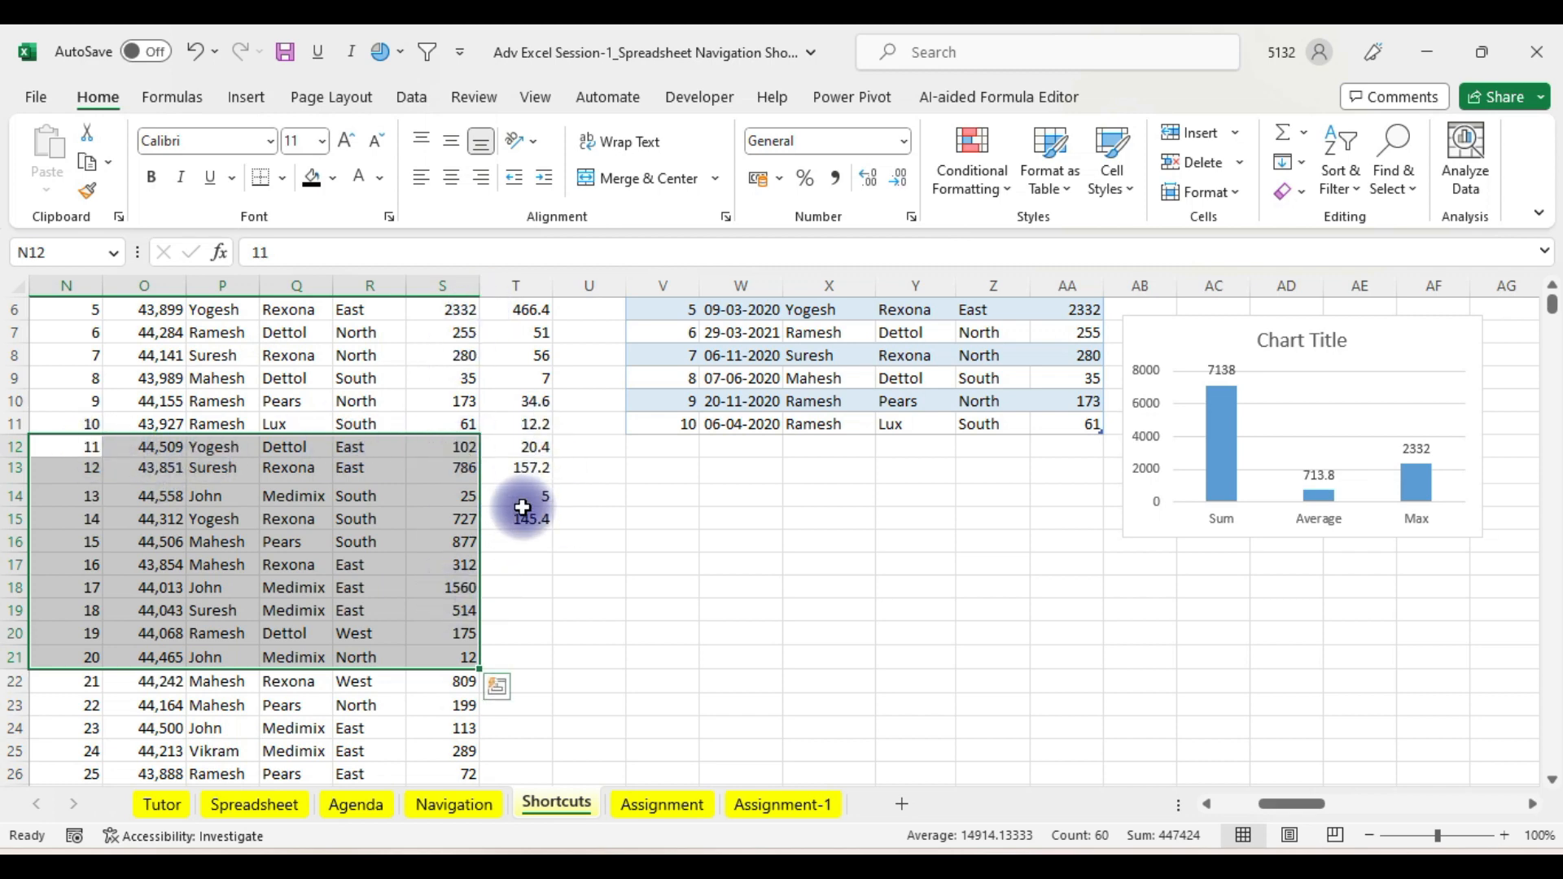
pyautogui.moveTo(73, 446); pyautogui.dragTo(424, 655)
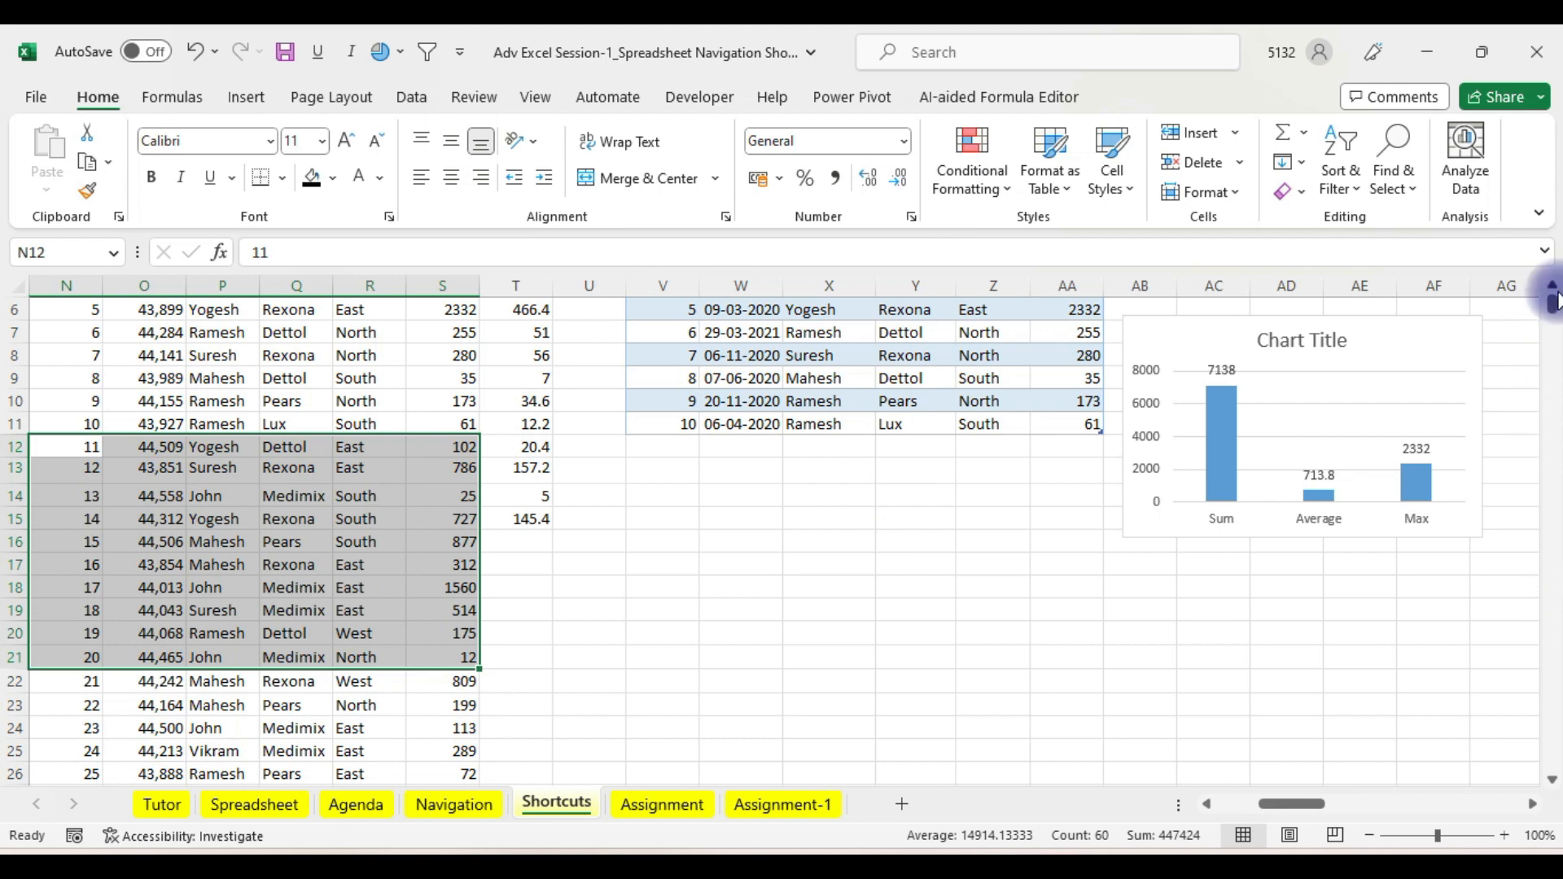
pyautogui.hotkey('ctrl', 'c')
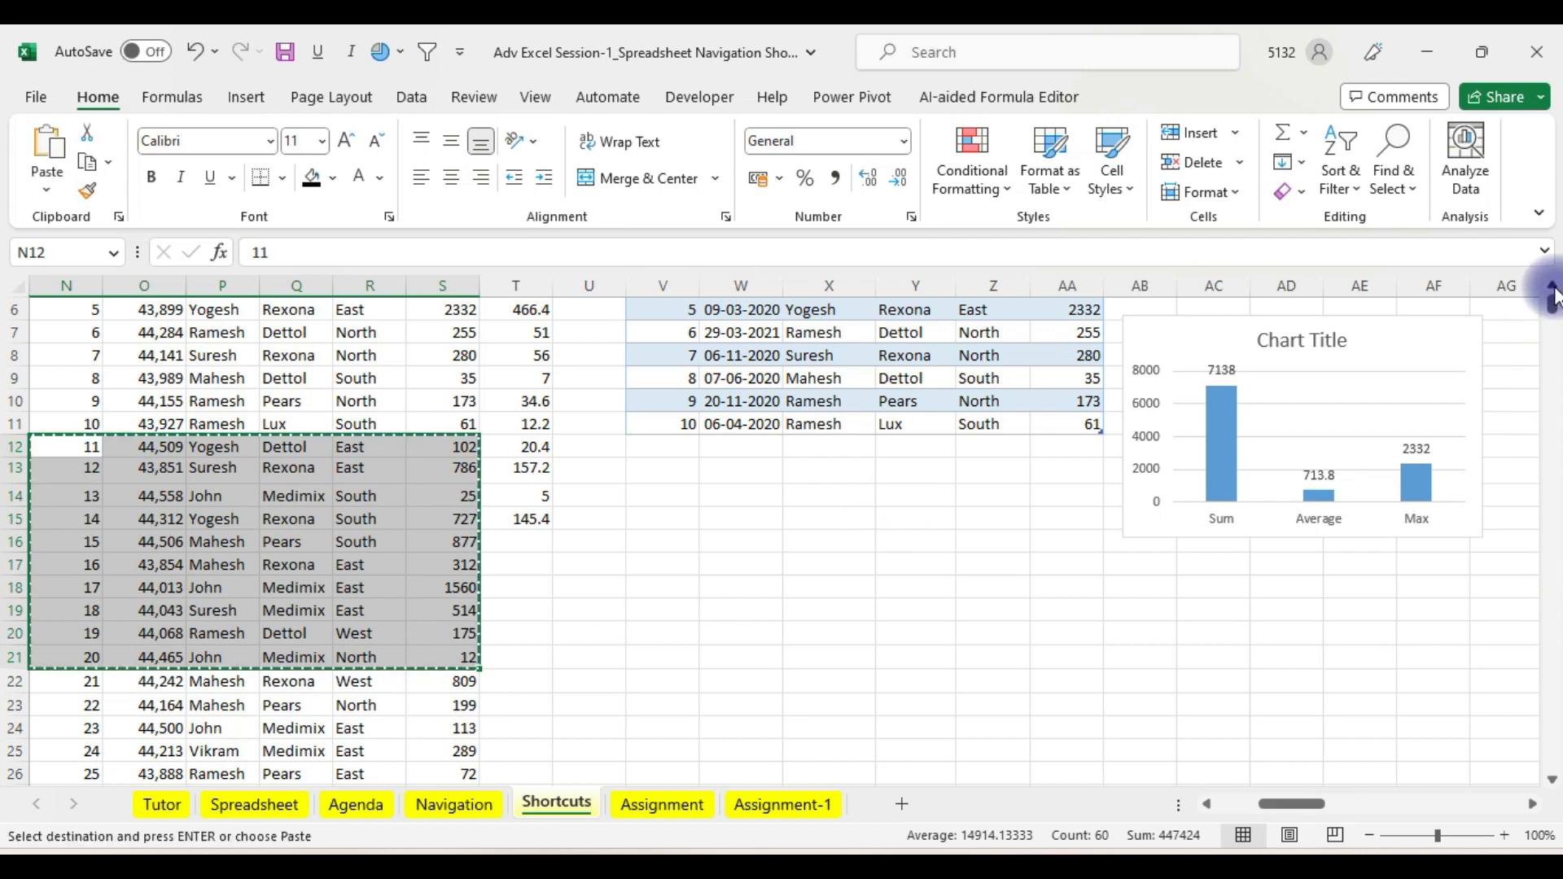
# - Paste the copied records at V12, directly below the blue table, and select the pasted dates W12:W21
pyautogui.click(1552, 293)
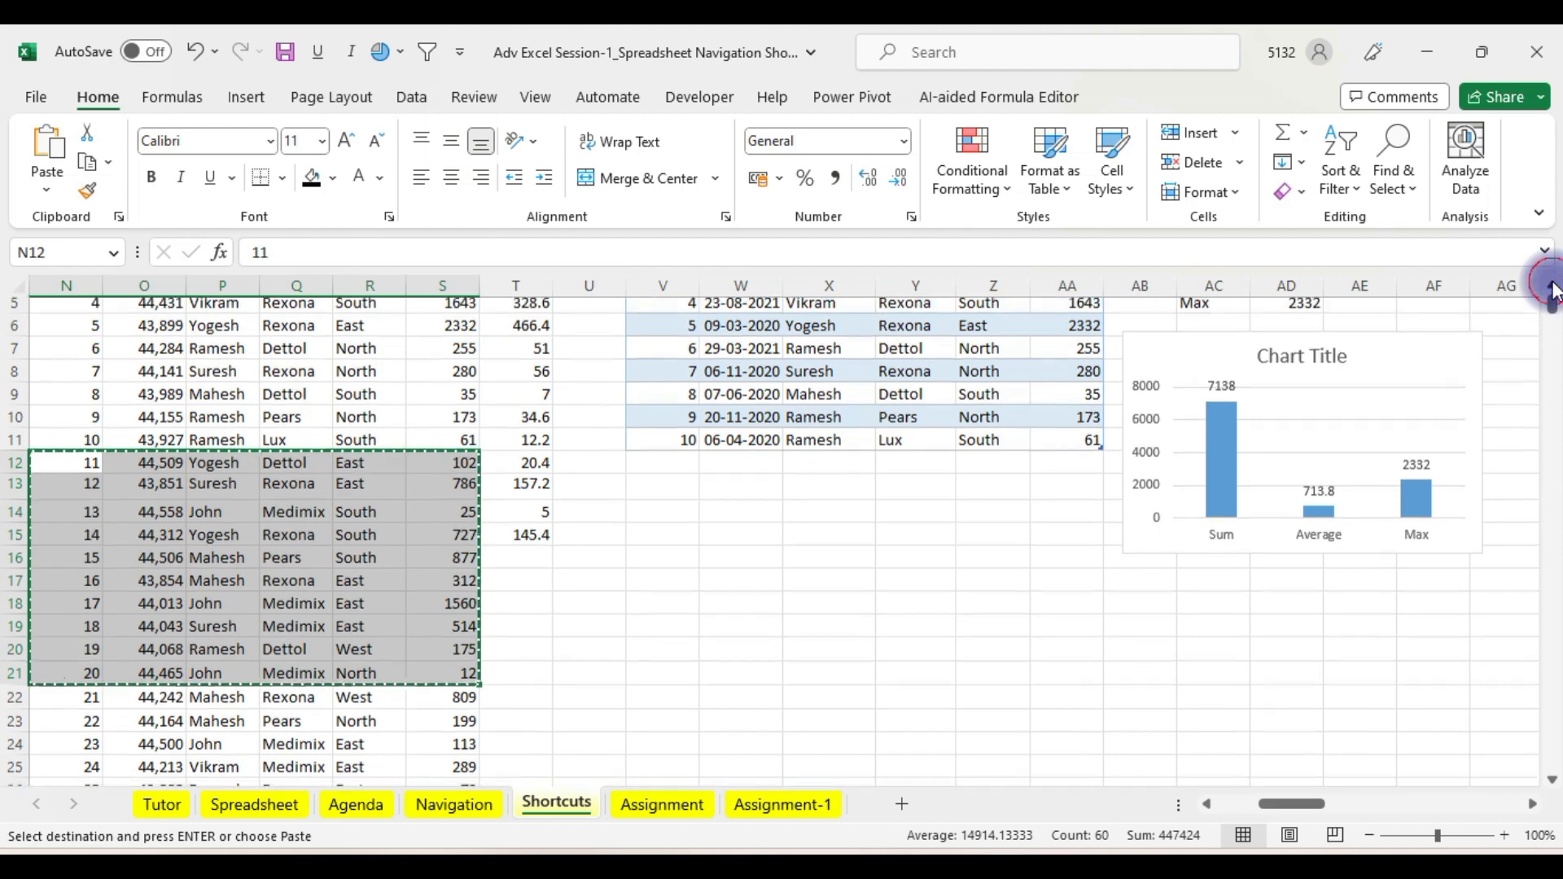
pyautogui.click(1552, 293)
pyautogui.click(1553, 293)
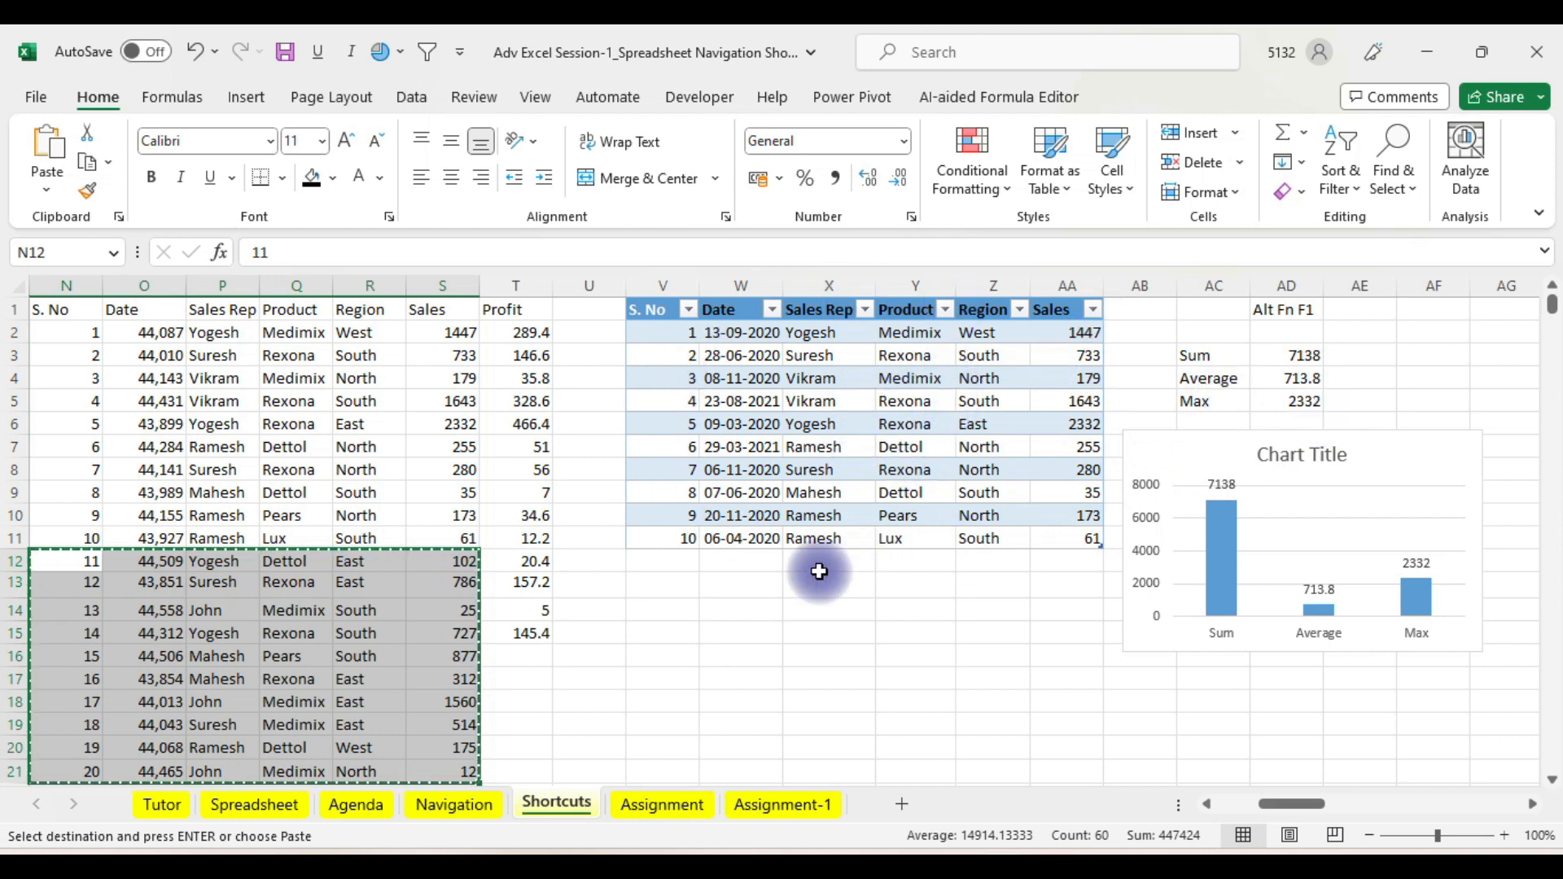
pyautogui.click(682, 556)
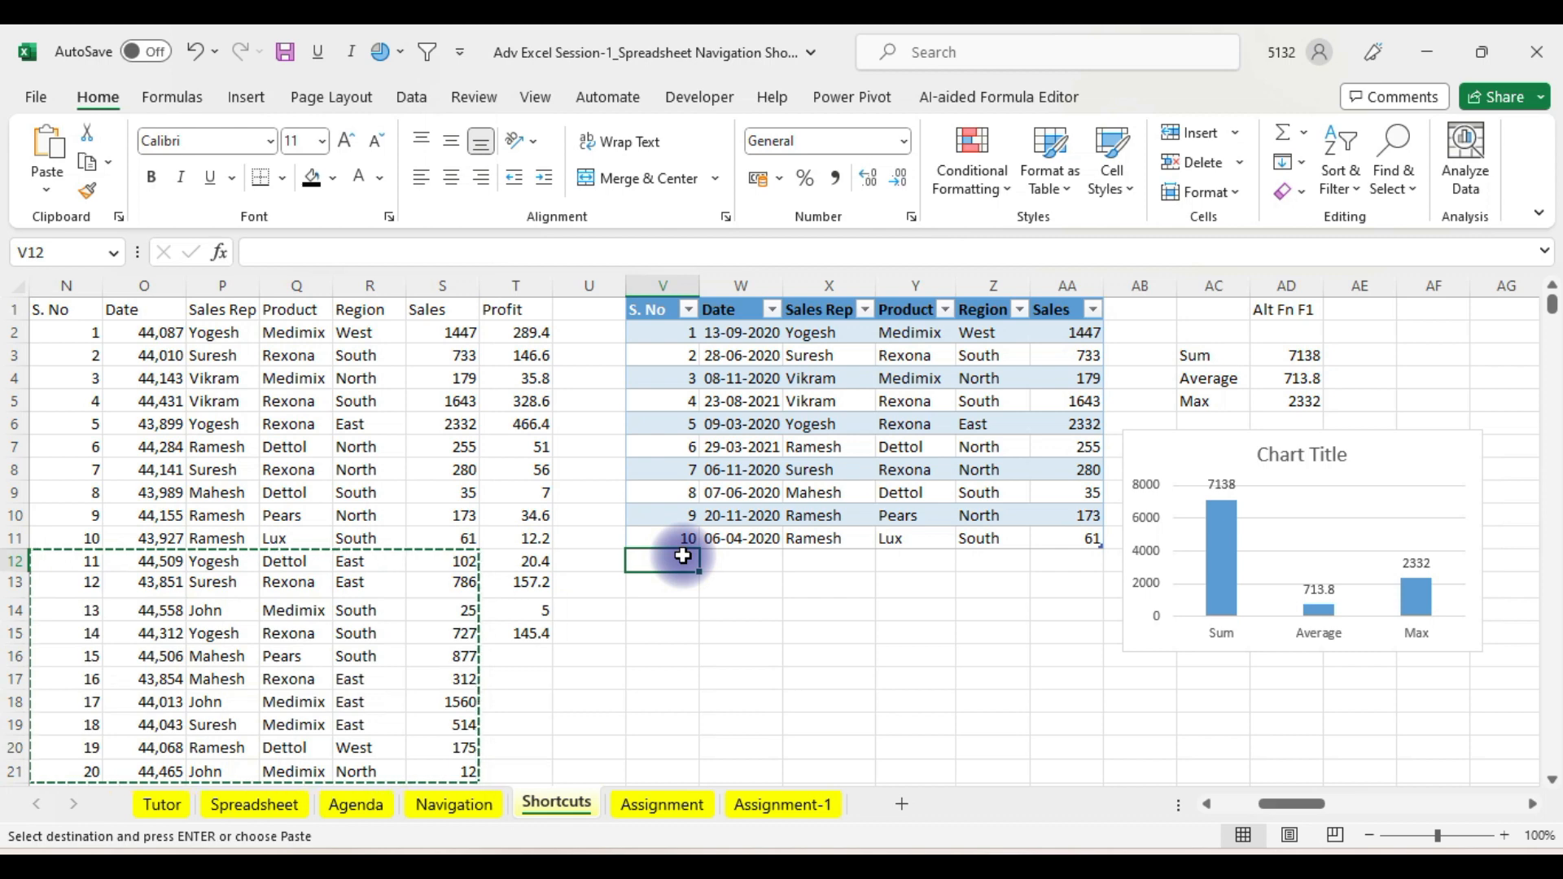
pyautogui.hotkey('ctrl', 'v')
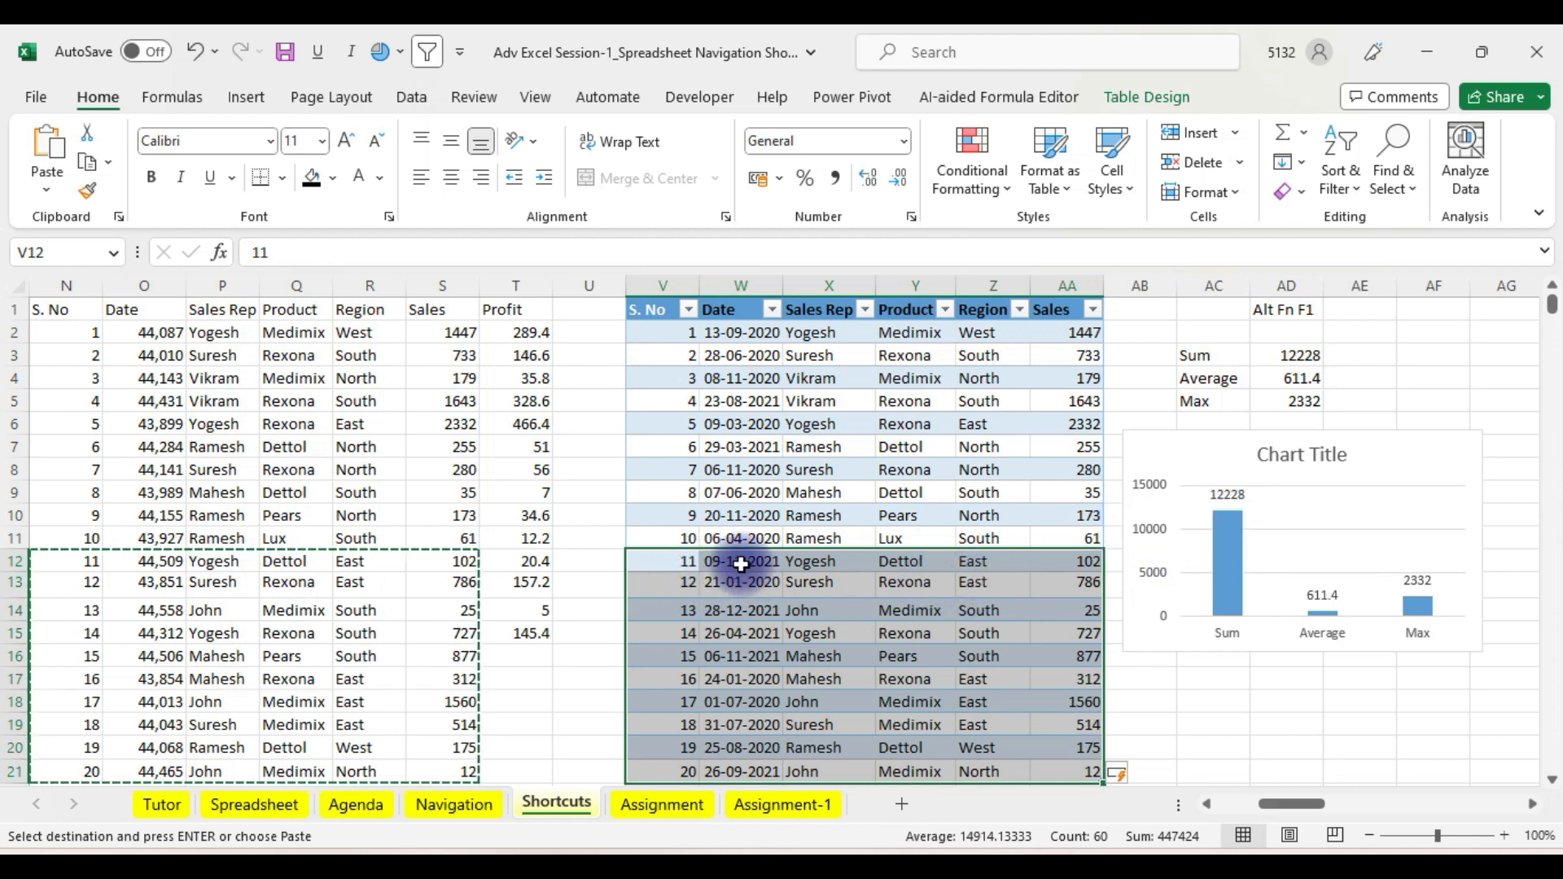
pyautogui.moveTo(739, 565); pyautogui.dragTo(774, 741)
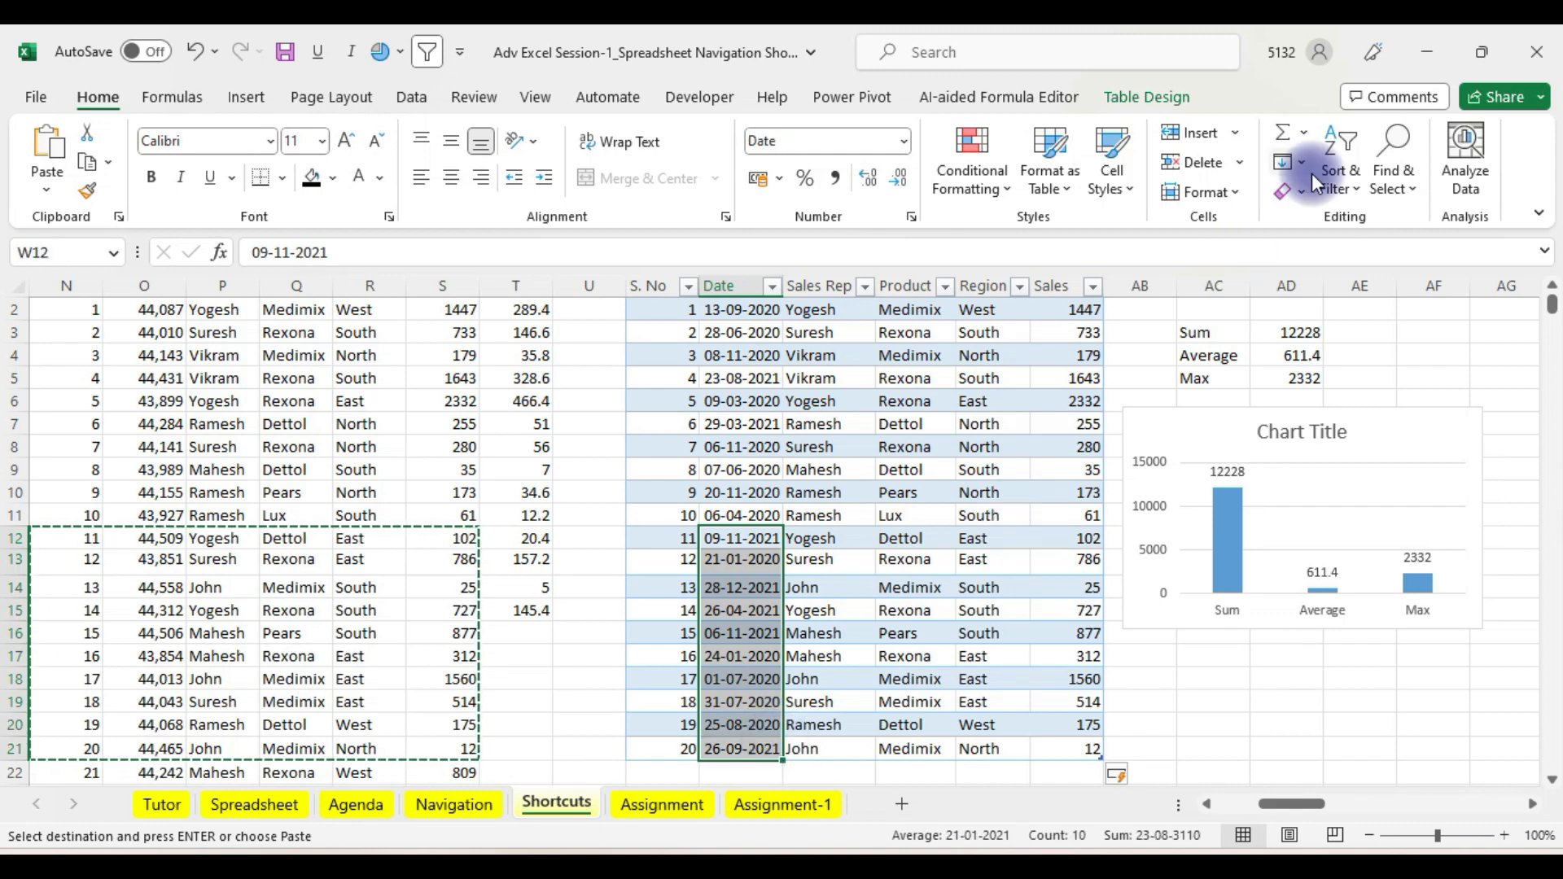
# - Check the Google Meet call for student responses, dismiss the raised-hand notification and minimise the call window
pyautogui.click(1423, 52)
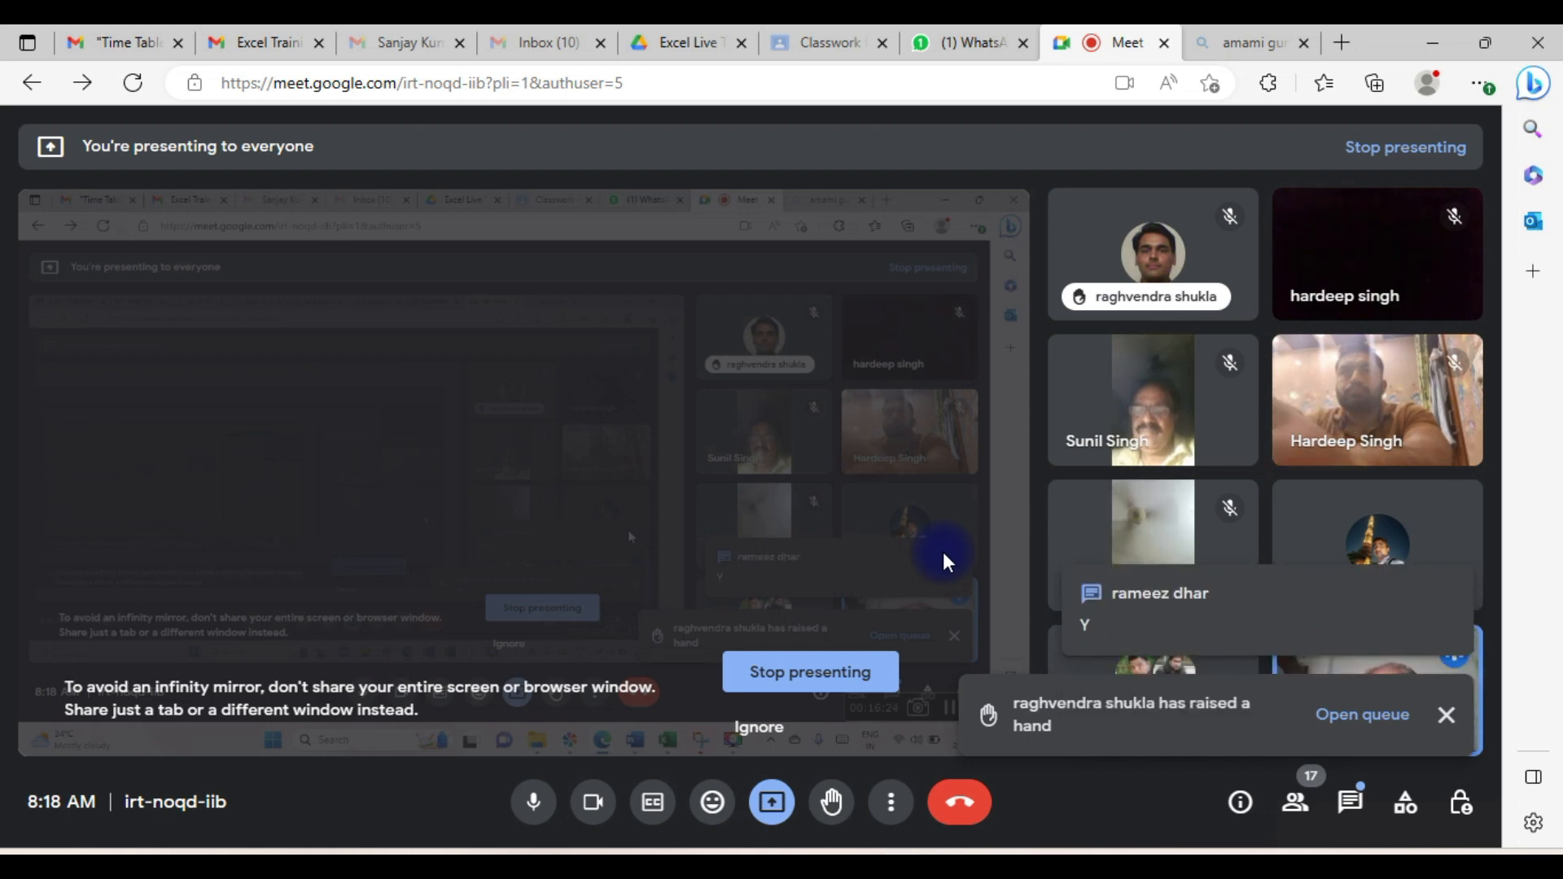
pyautogui.click(1446, 720)
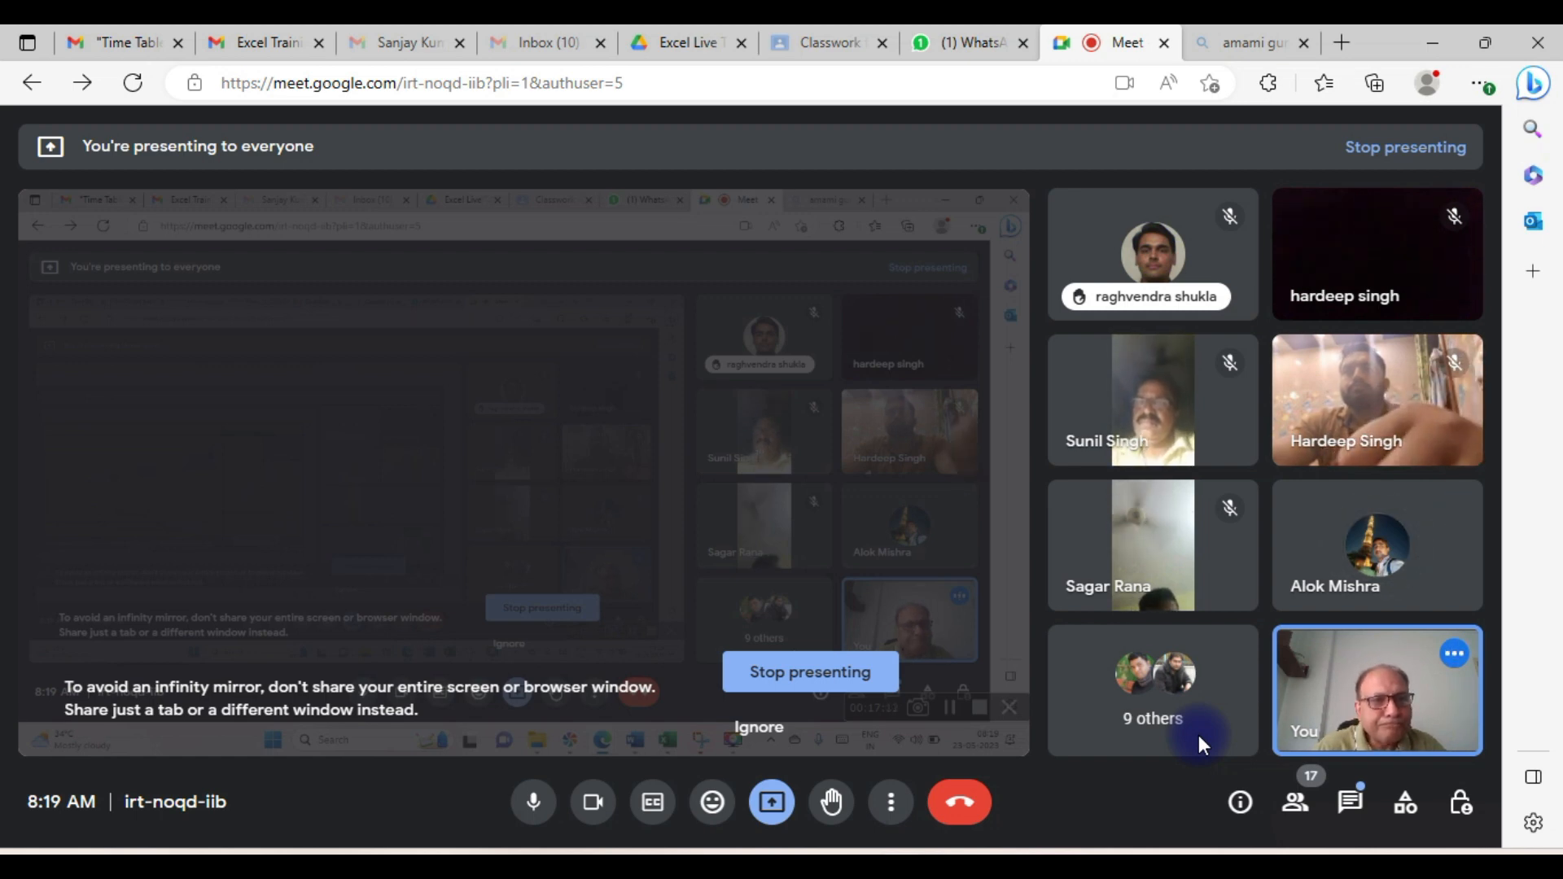
pyautogui.moveTo(1426, 311)
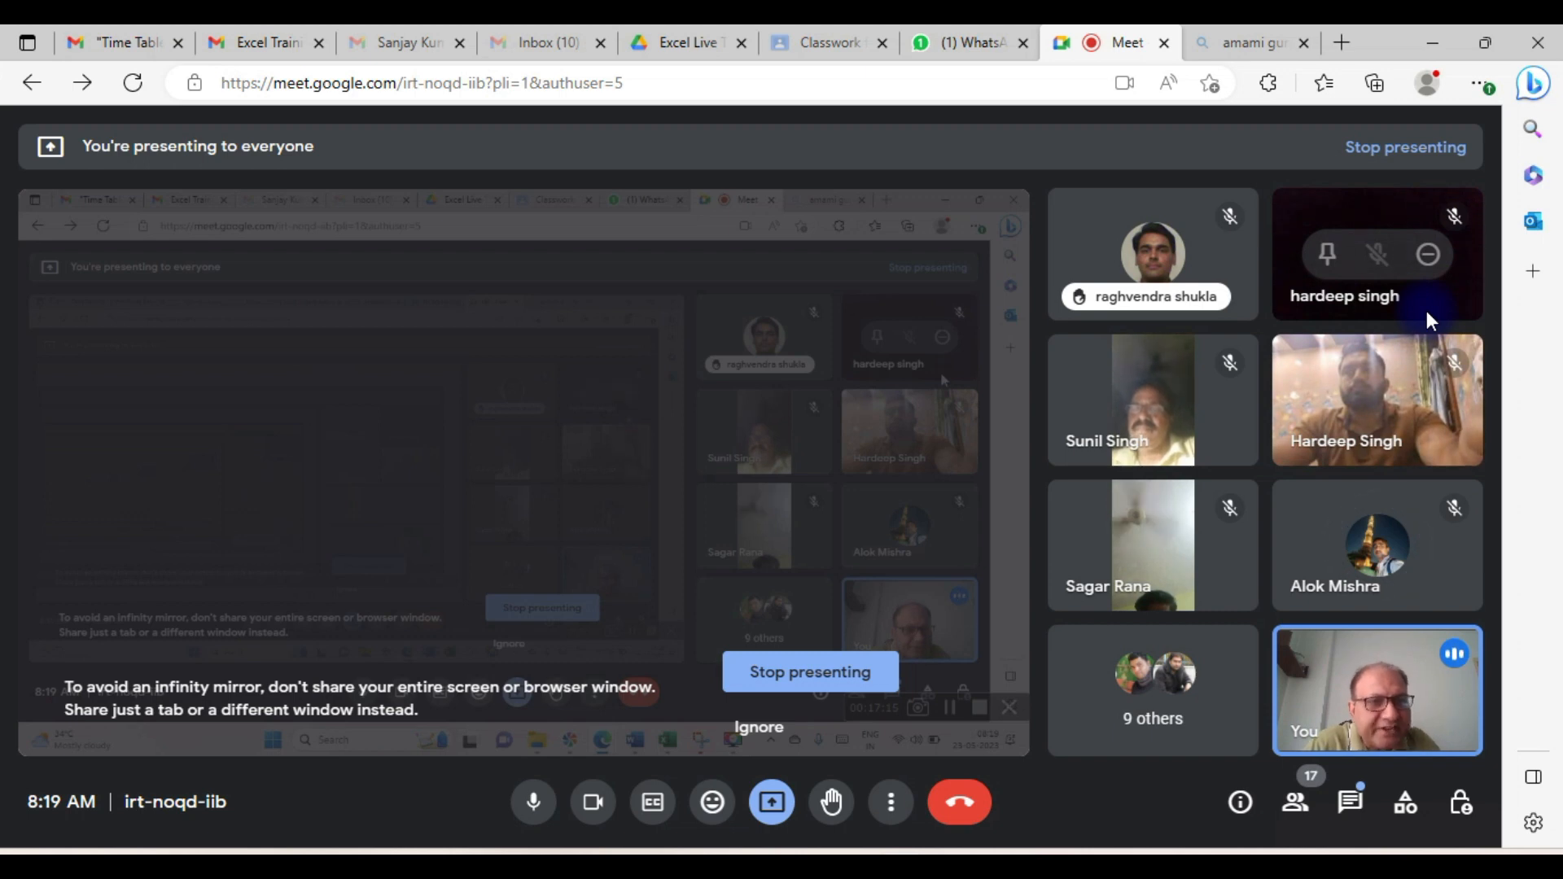
pyautogui.click(1430, 40)
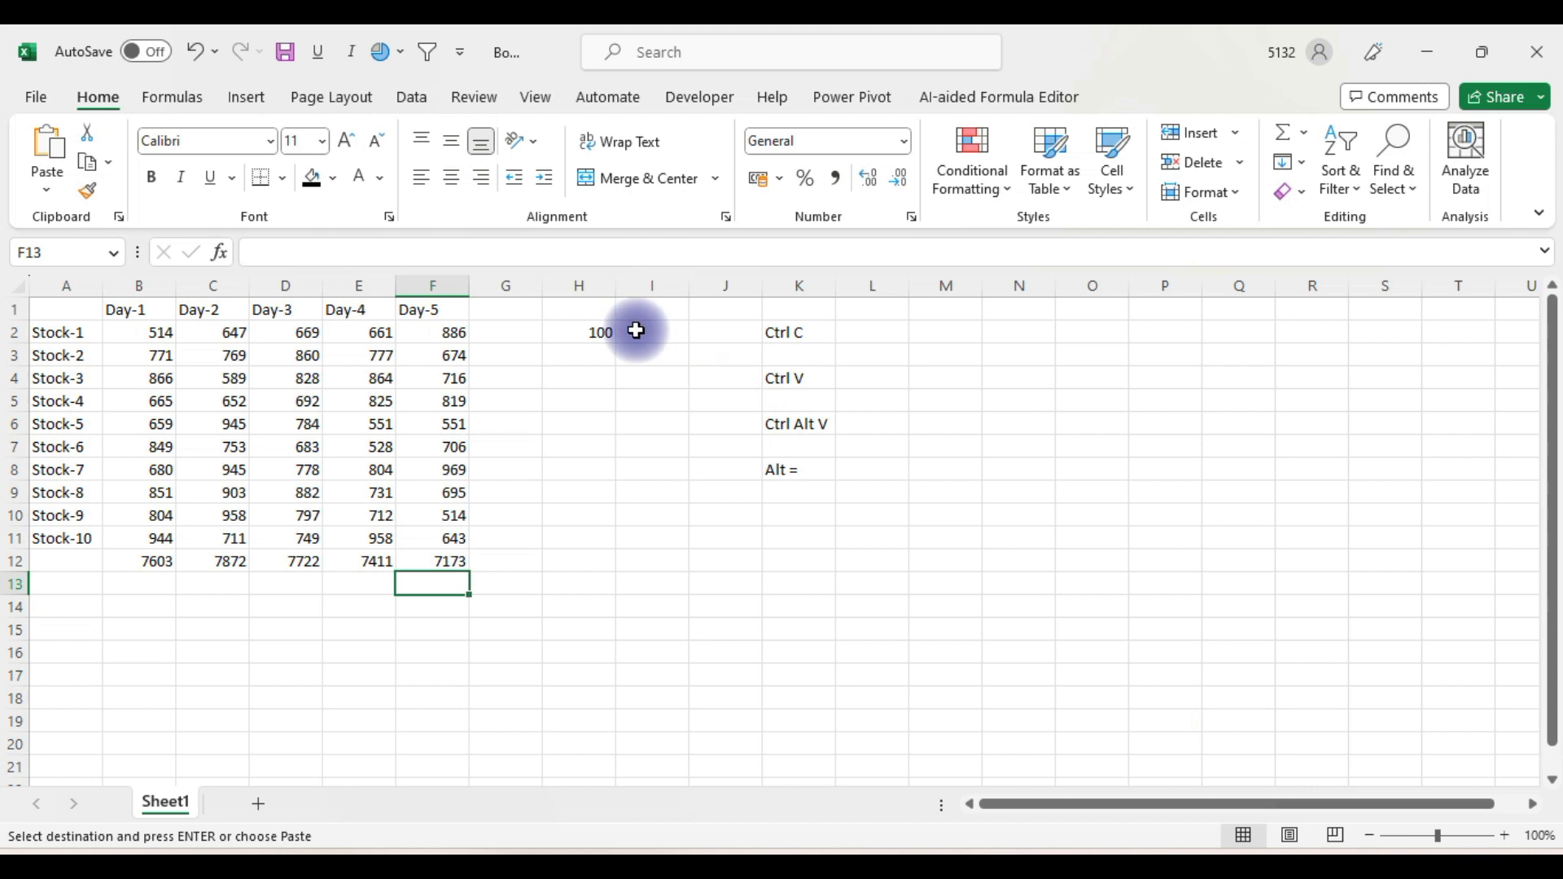
# - Go to cell A1 of the stock practice workbook and close that workbook
pyautogui.click(584, 312)
pyautogui.press('Left')
pyautogui.press('Home')
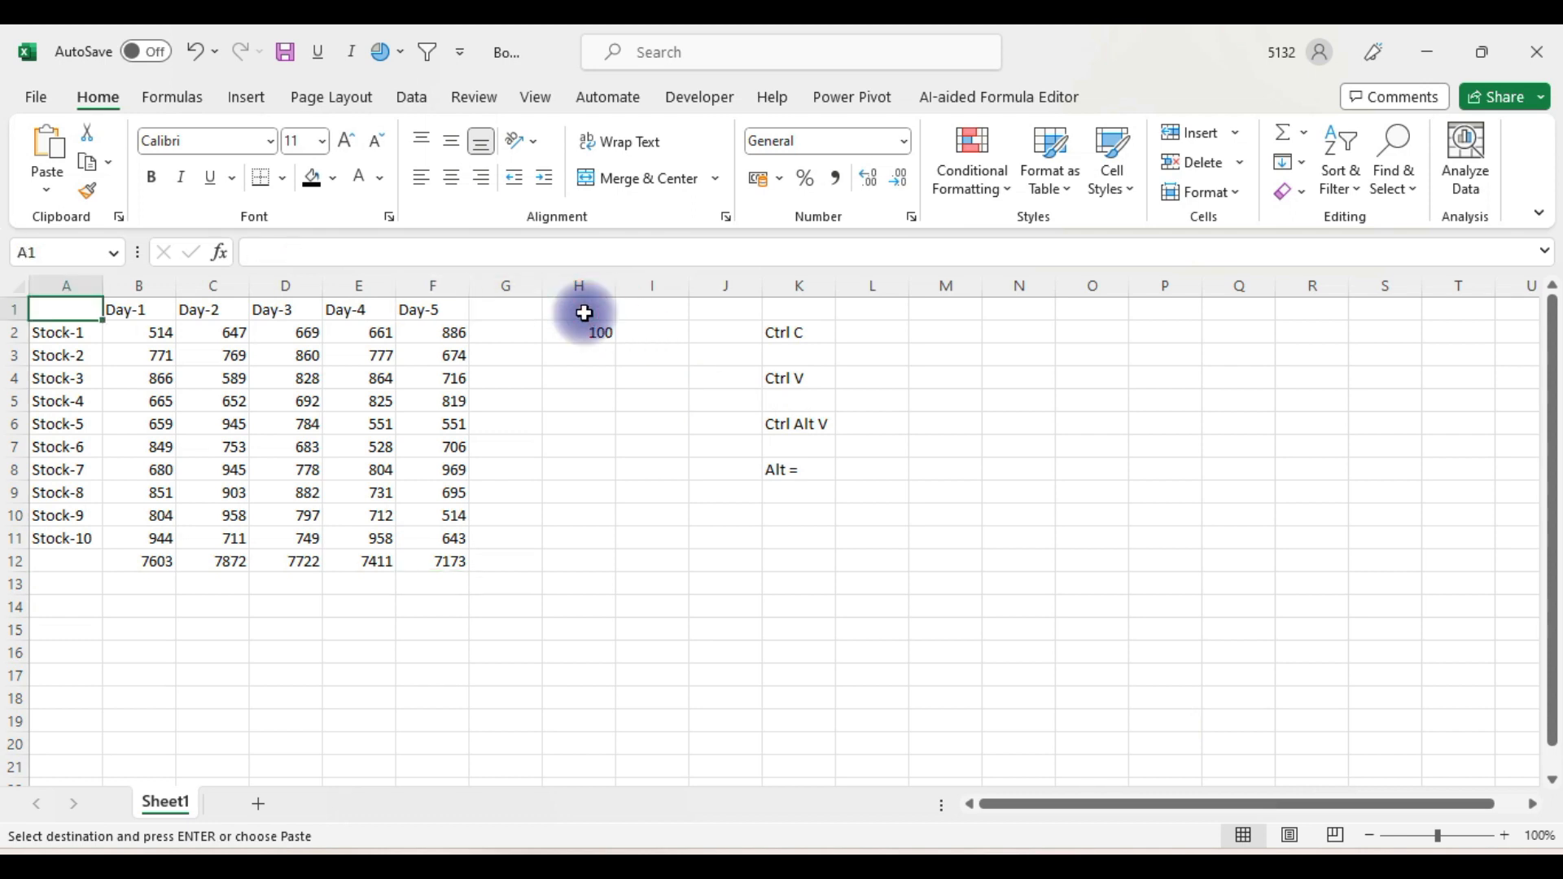
pyautogui.click(1537, 59)
pyautogui.click(876, 574)
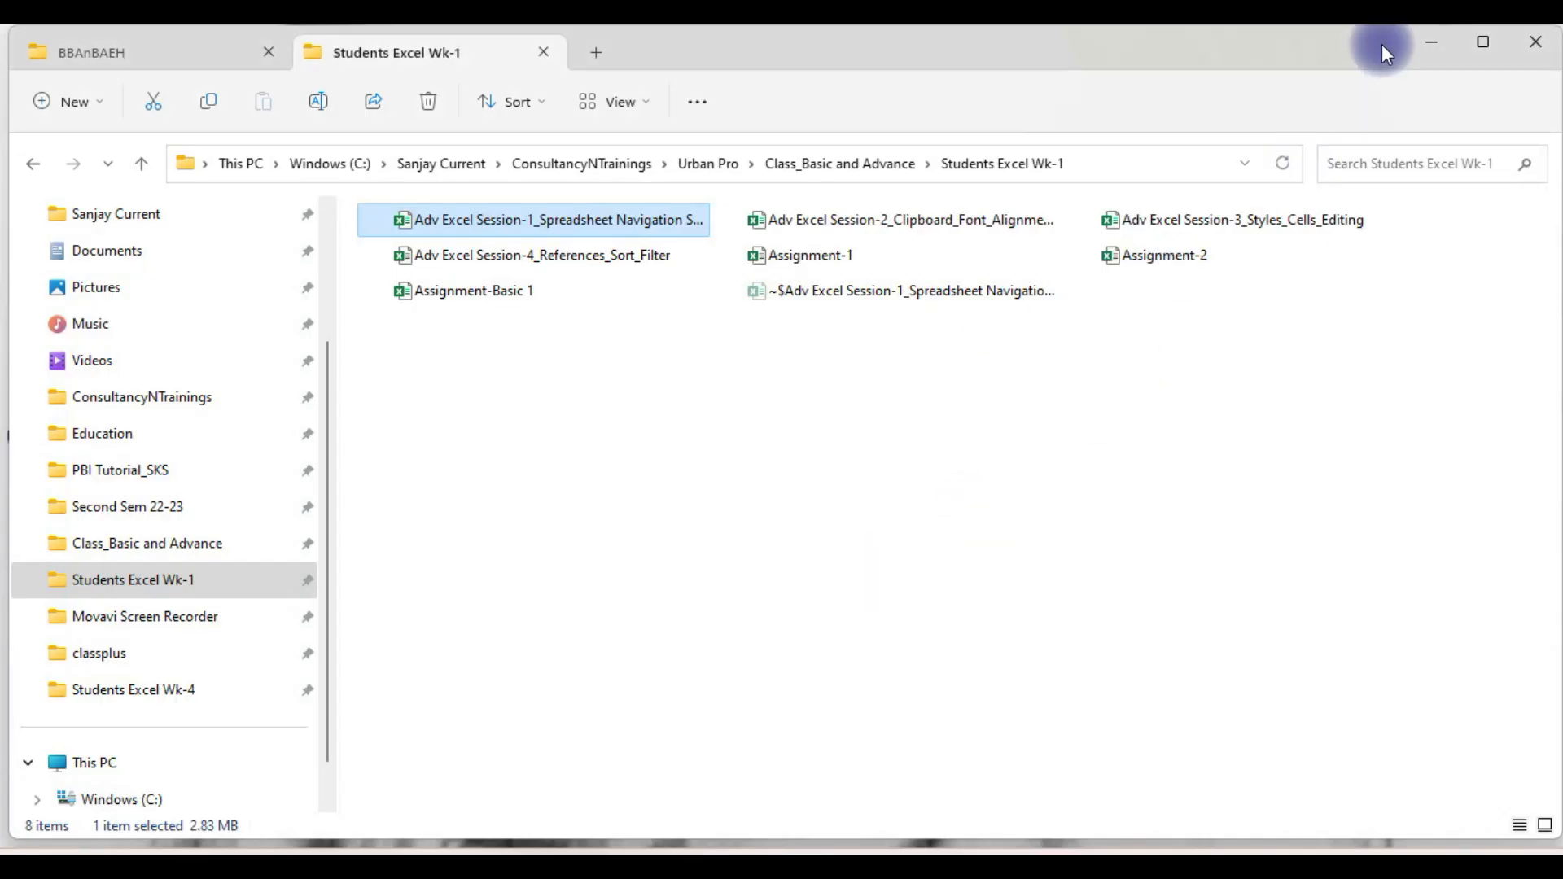
# - Minimise the Students Excel Wk-1 folder window and switch back to the Adv Excel Session-1 workbook
pyautogui.click(1417, 46)
pyautogui.moveTo(904, 863)
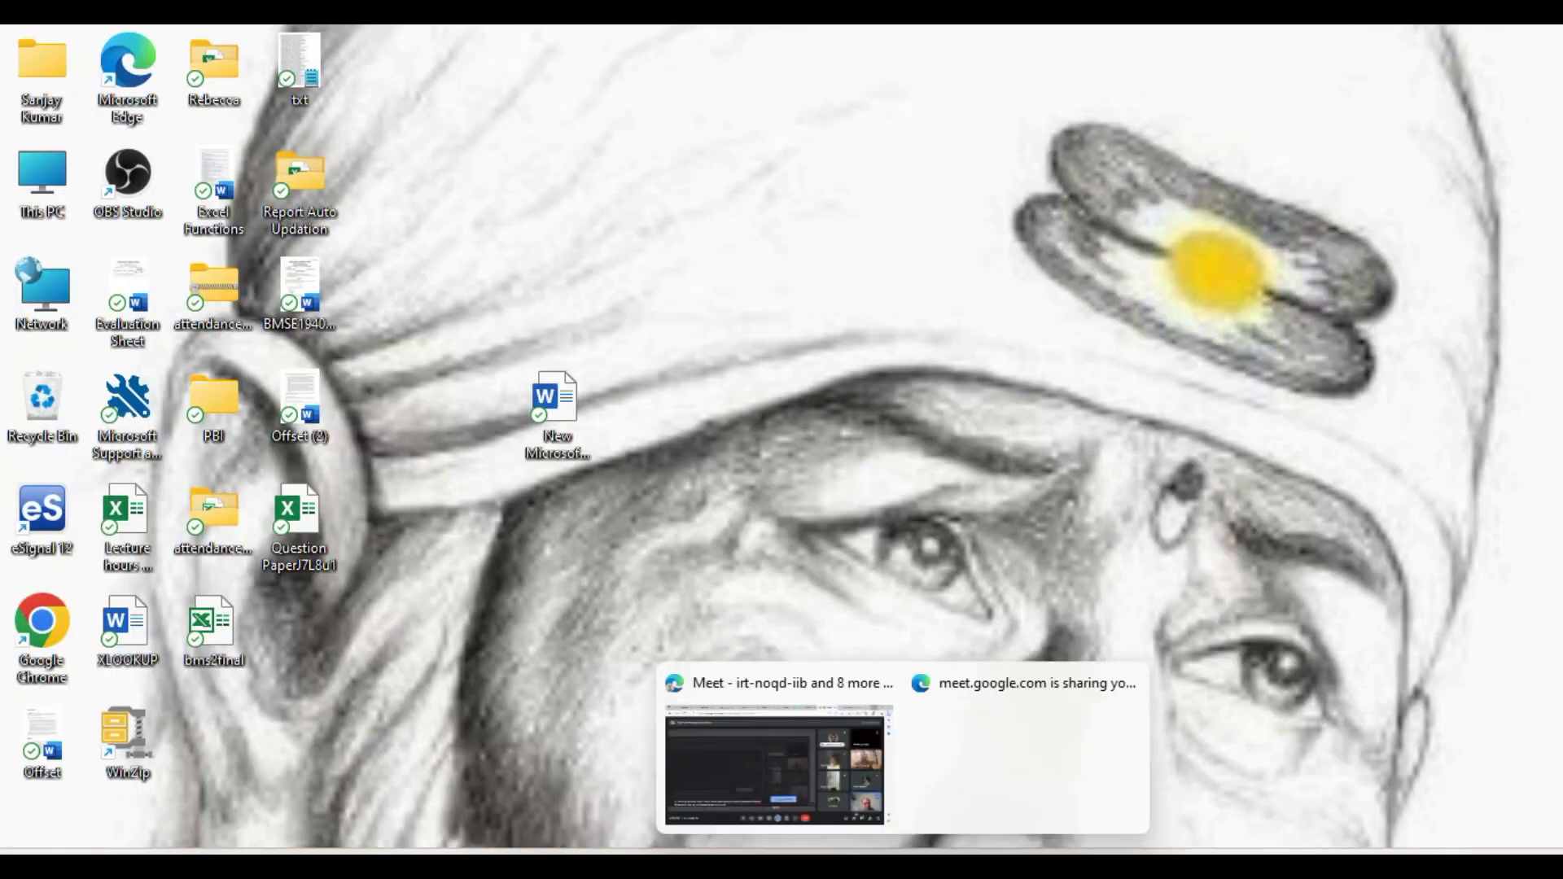
pyautogui.click(1014, 864)
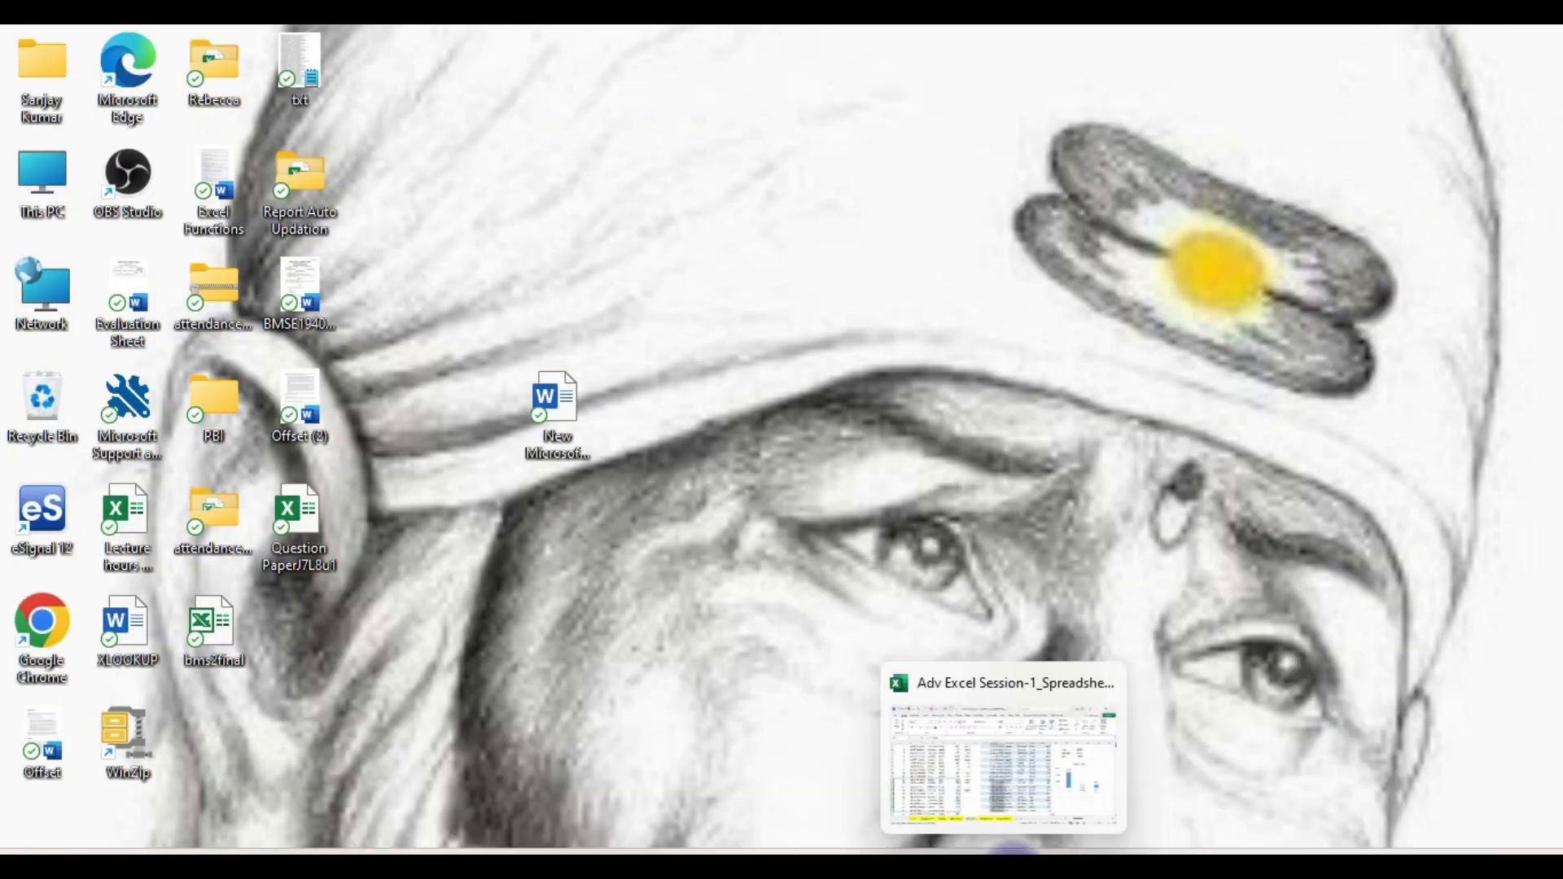
pyautogui.click(1054, 770)
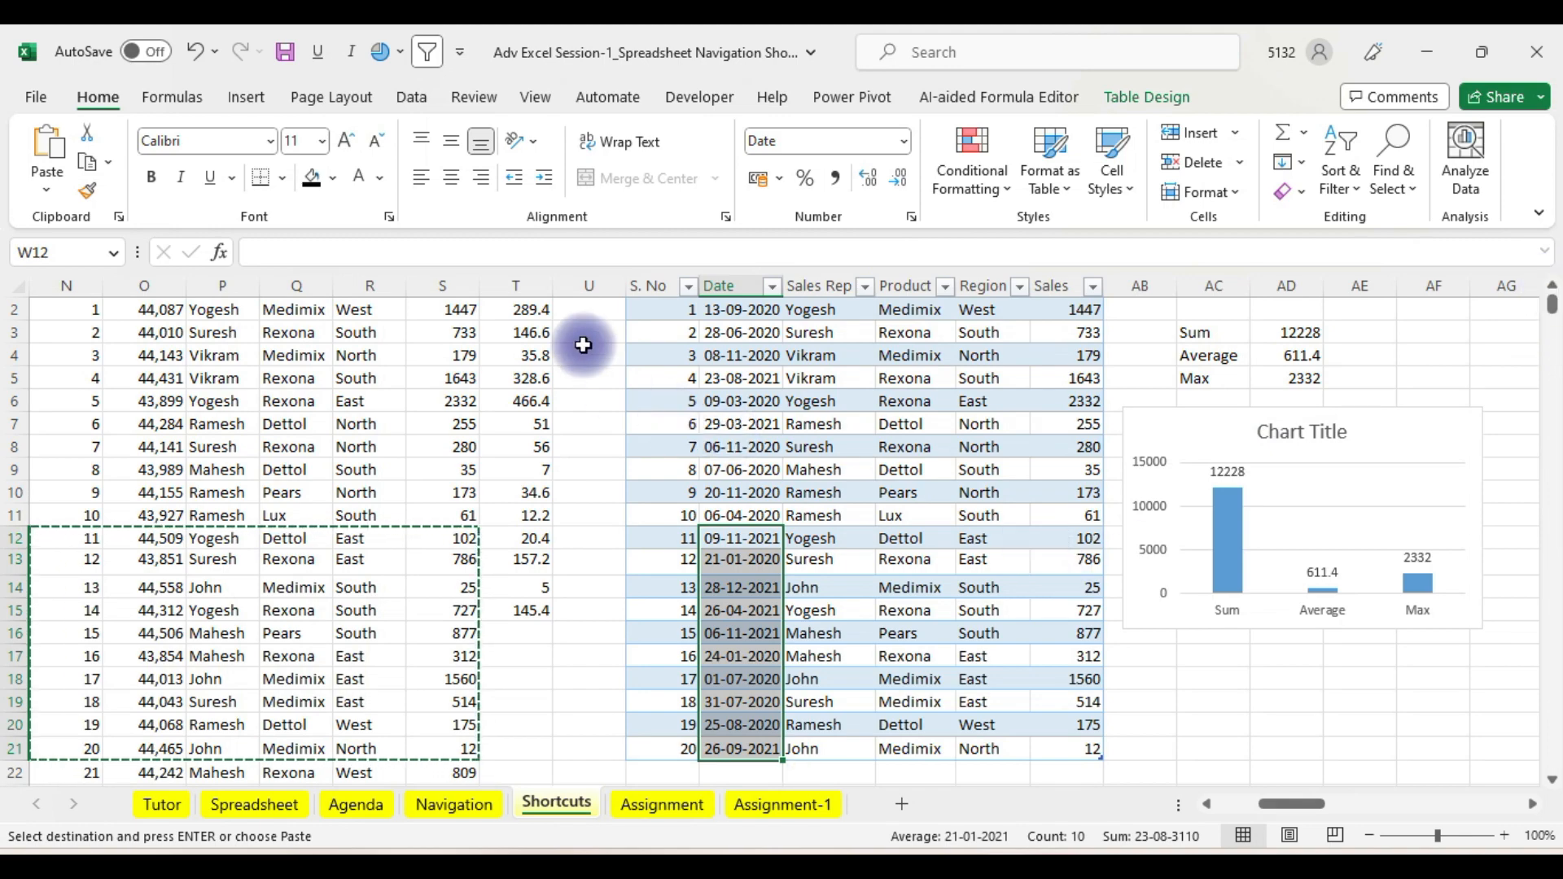
# - Go to cell A2 and highlight the shortcuts for copying a formula down and for applying a filter in the gold scroll
pyautogui.click(524, 308)
pyautogui.press('Left')
pyautogui.press('Left')
pyautogui.press('Left')
pyautogui.press('Left')
pyautogui.press('Left')
pyautogui.press('Left')
pyautogui.press('Left')
pyautogui.press('Left')
pyautogui.press('Left')
pyautogui.press('Left')
pyautogui.press('Left')
pyautogui.press('Left')
pyautogui.press('Left')
pyautogui.press('Left')
pyautogui.press('Left')
pyautogui.press('Left')
pyautogui.press('Left')
pyautogui.press('Left')
pyautogui.press('Left')
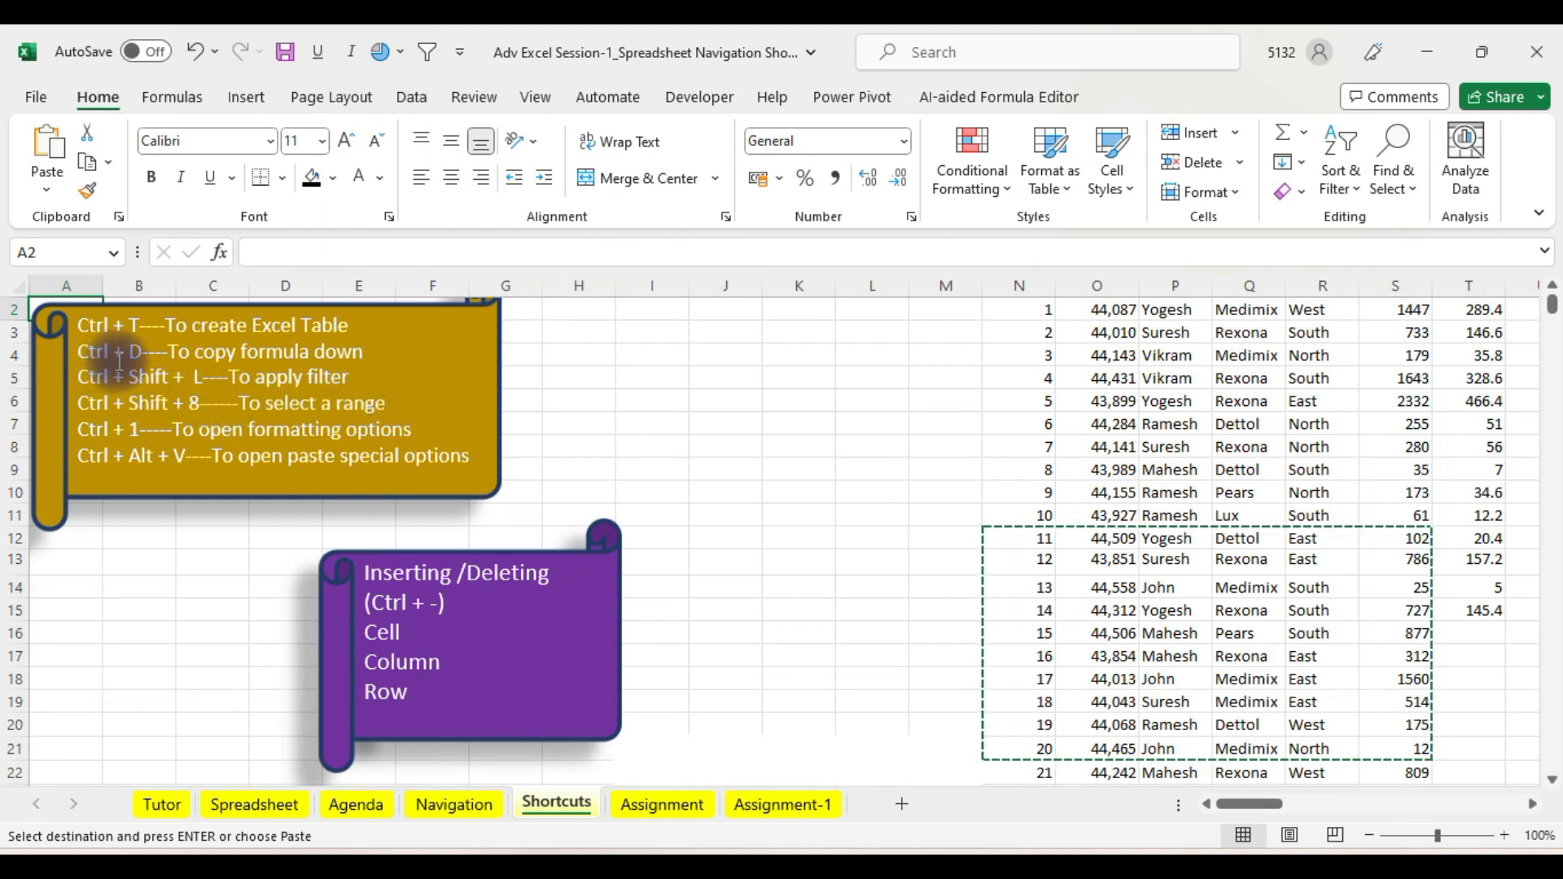
pyautogui.moveTo(87, 356); pyautogui.dragTo(157, 356)
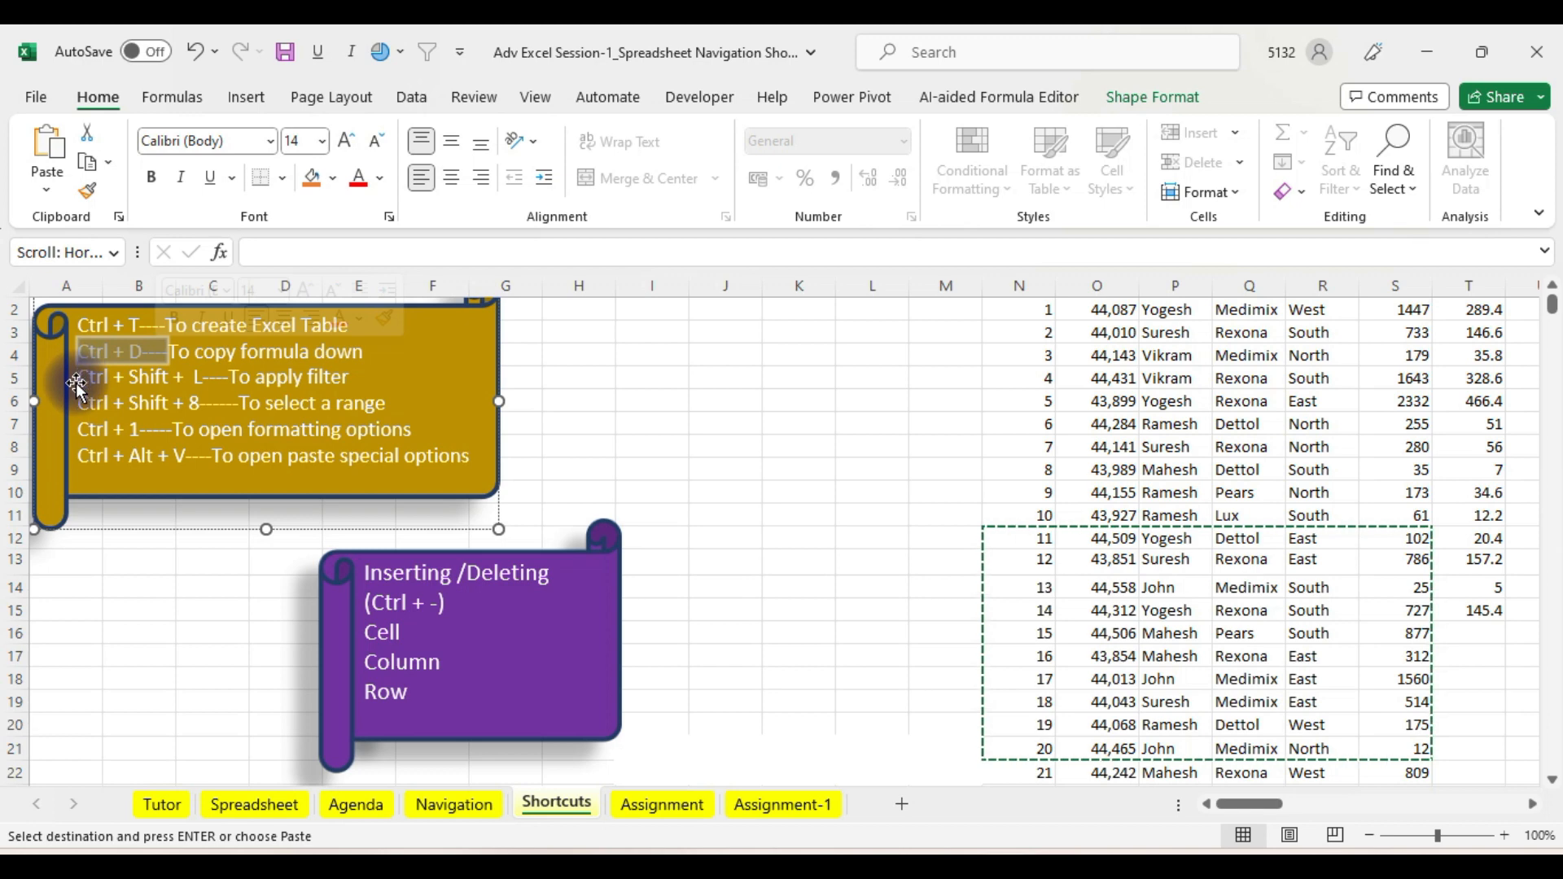
pyautogui.moveTo(82, 379); pyautogui.dragTo(210, 373)
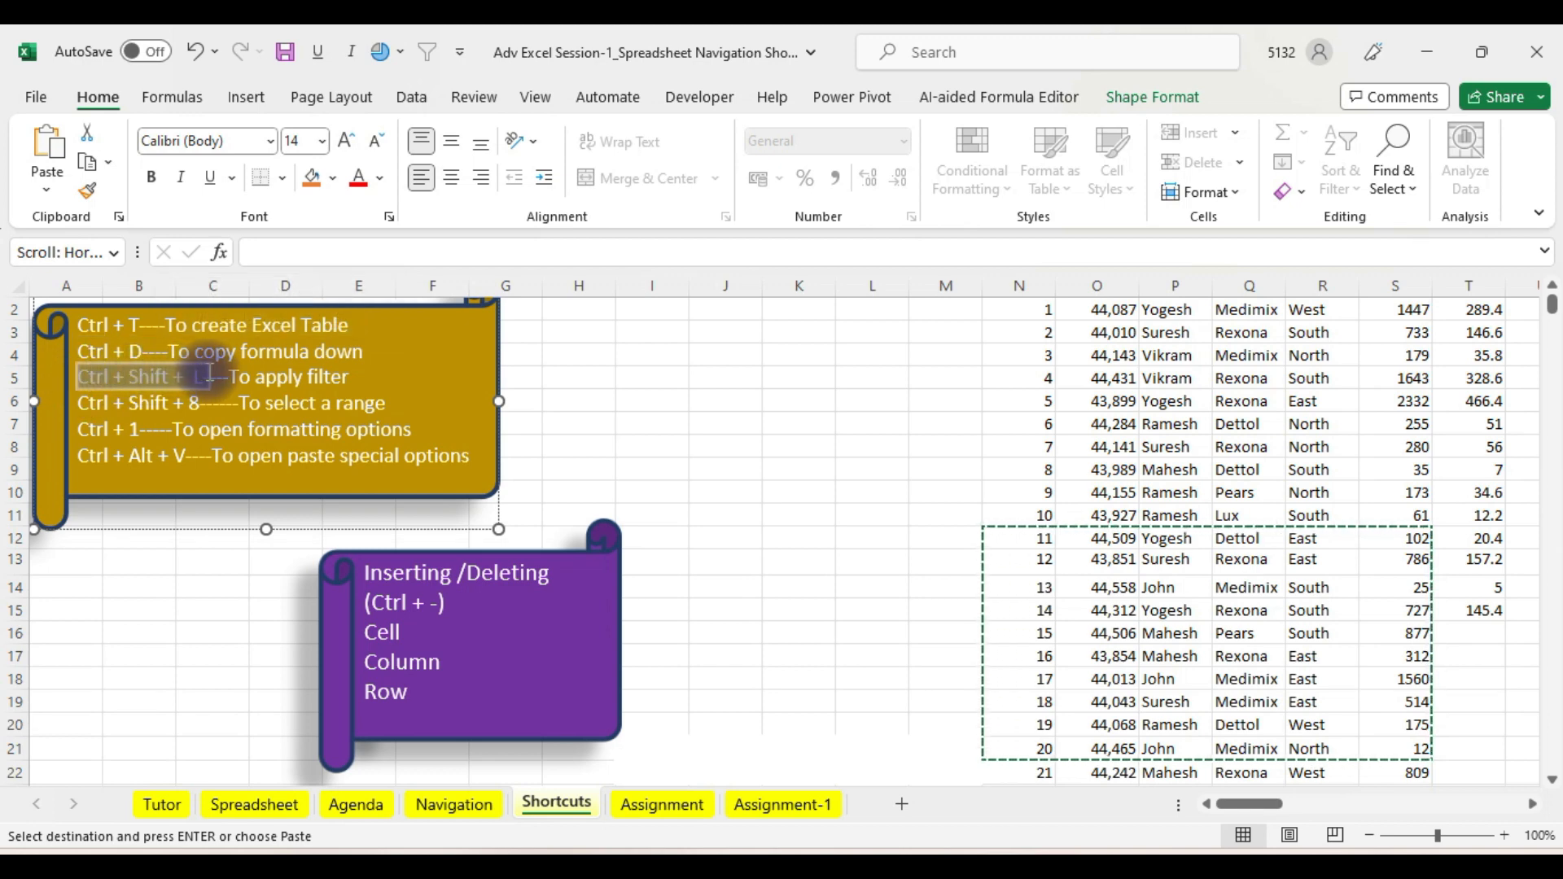
# - Select the S. No header N1 of the plain sales data and turn on filters for its header row
pyautogui.click(795, 326)
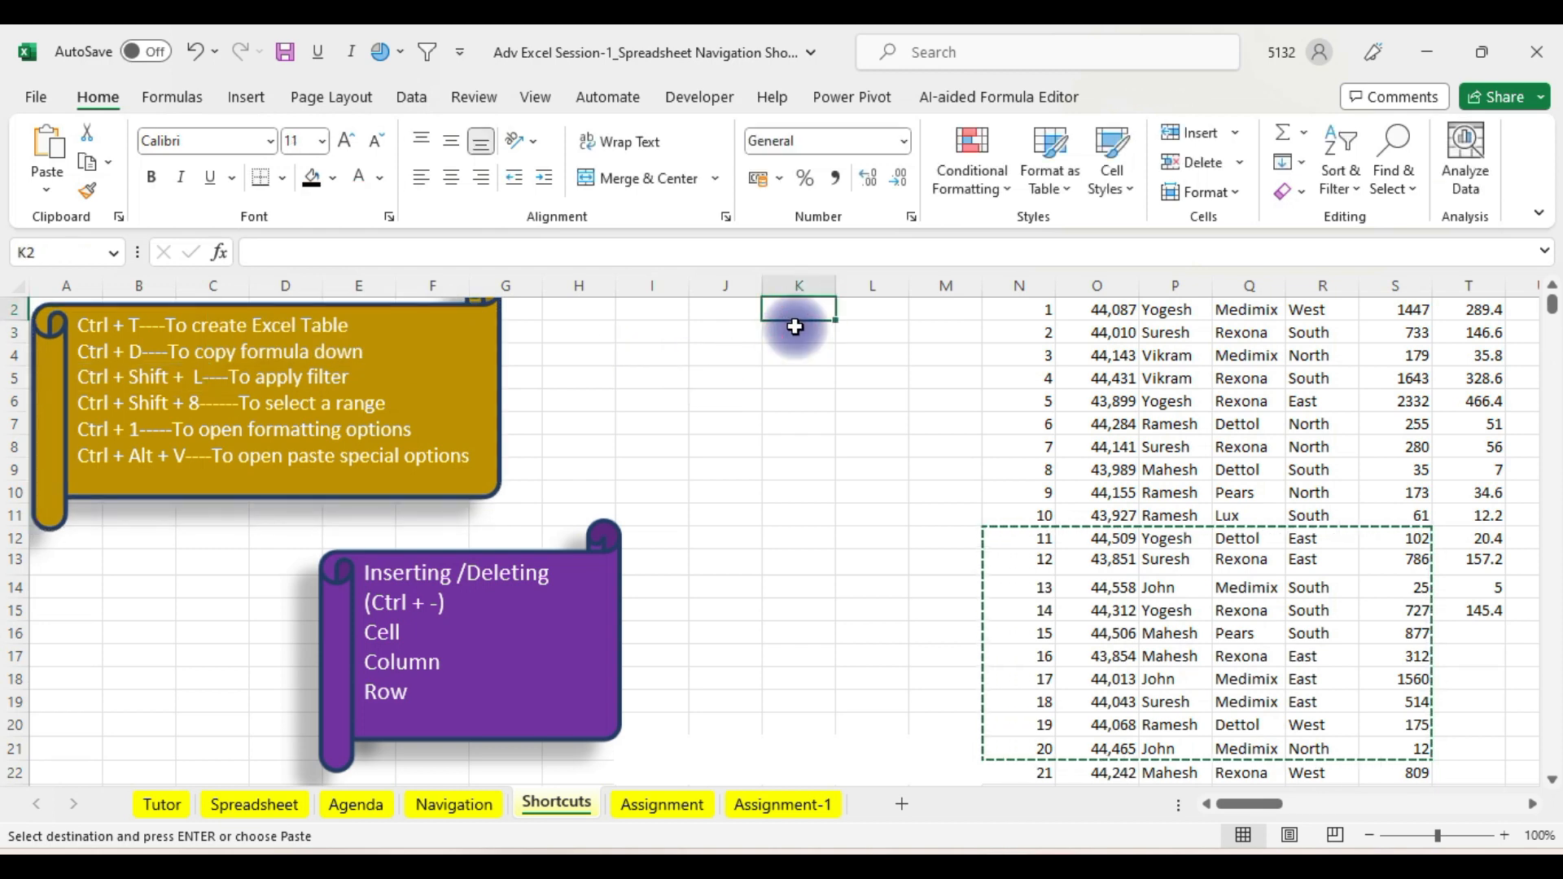
pyautogui.press('Up')
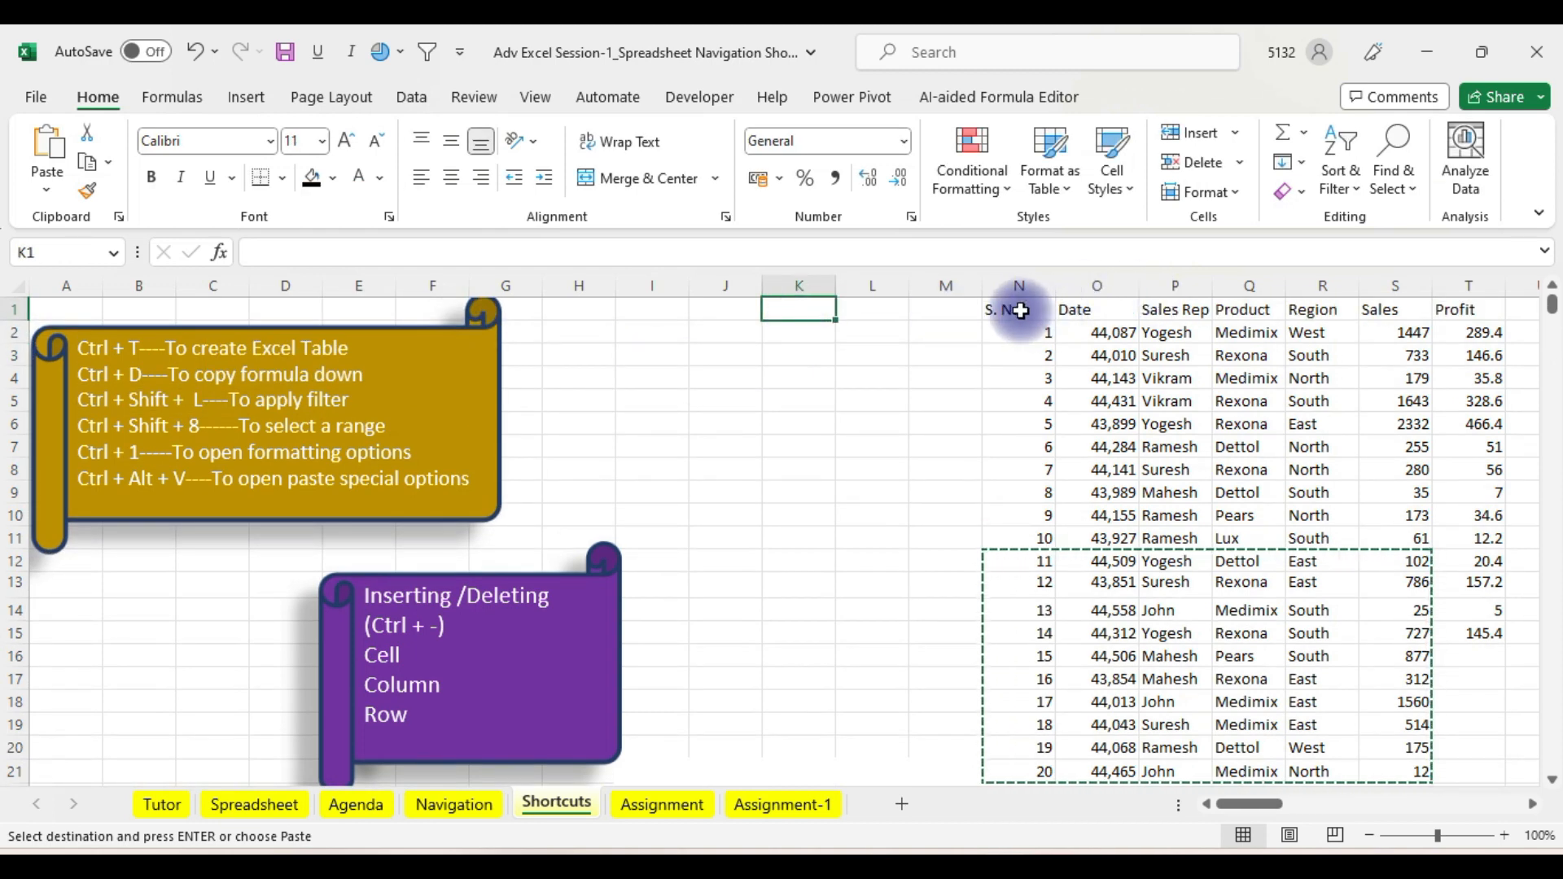
pyautogui.click(1018, 308)
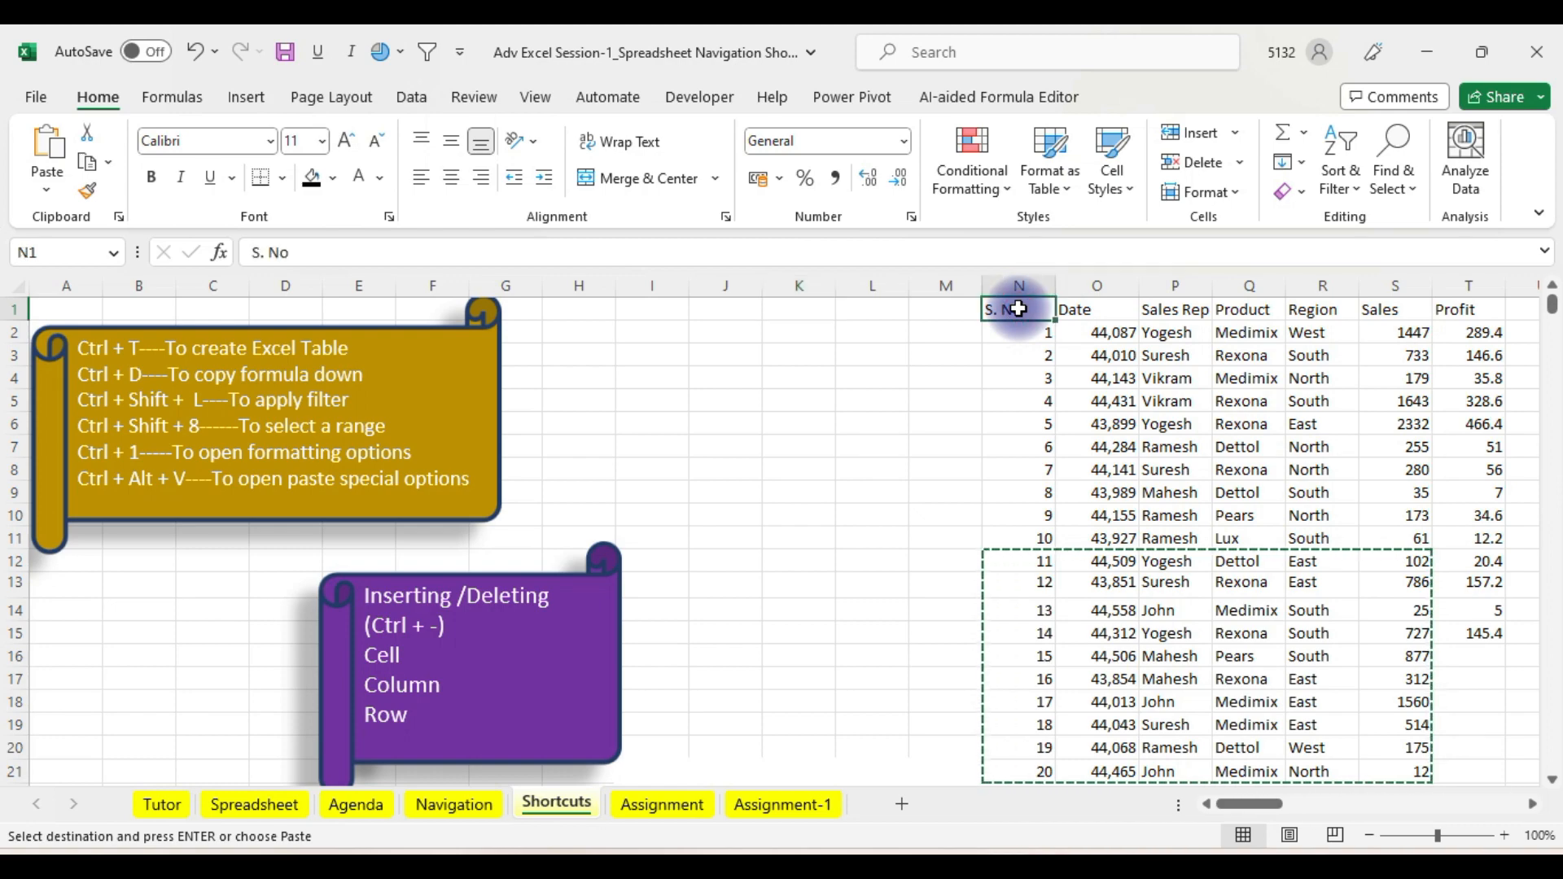
pyautogui.press('Right')
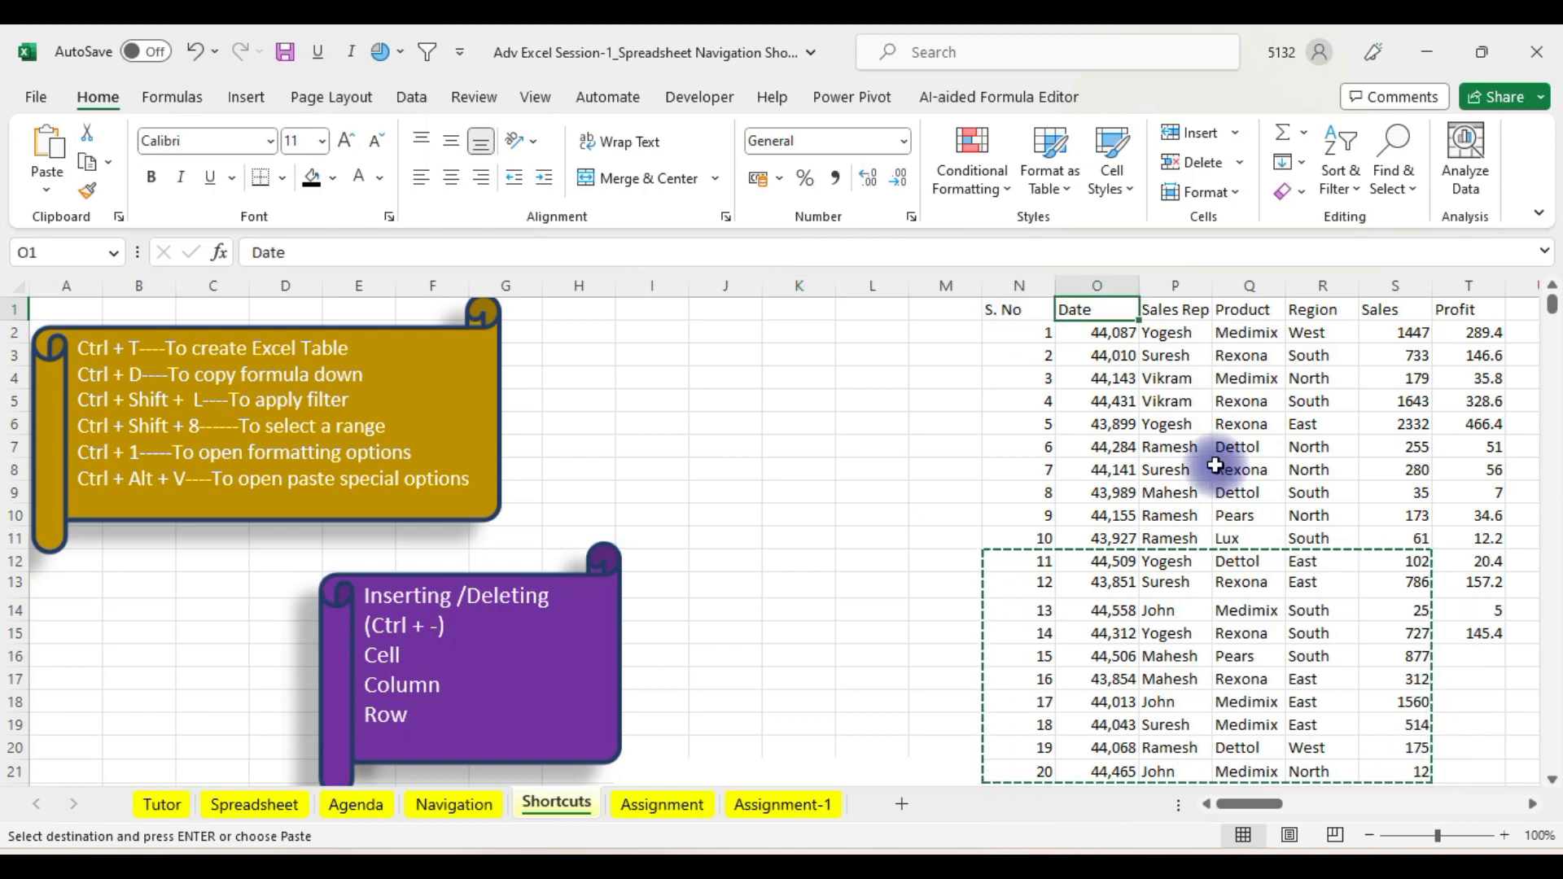
pyautogui.press('Right')
pyautogui.press('Right')
pyautogui.press('Right')
pyautogui.press('Right')
pyautogui.press('Right')
pyautogui.press('Right')
pyautogui.press('Right')
pyautogui.press('Right')
pyautogui.press('Right')
pyautogui.press('Right')
pyautogui.press('Right')
pyautogui.press('Right')
pyautogui.press('Right')
pyautogui.press('Right')
pyautogui.press('Right')
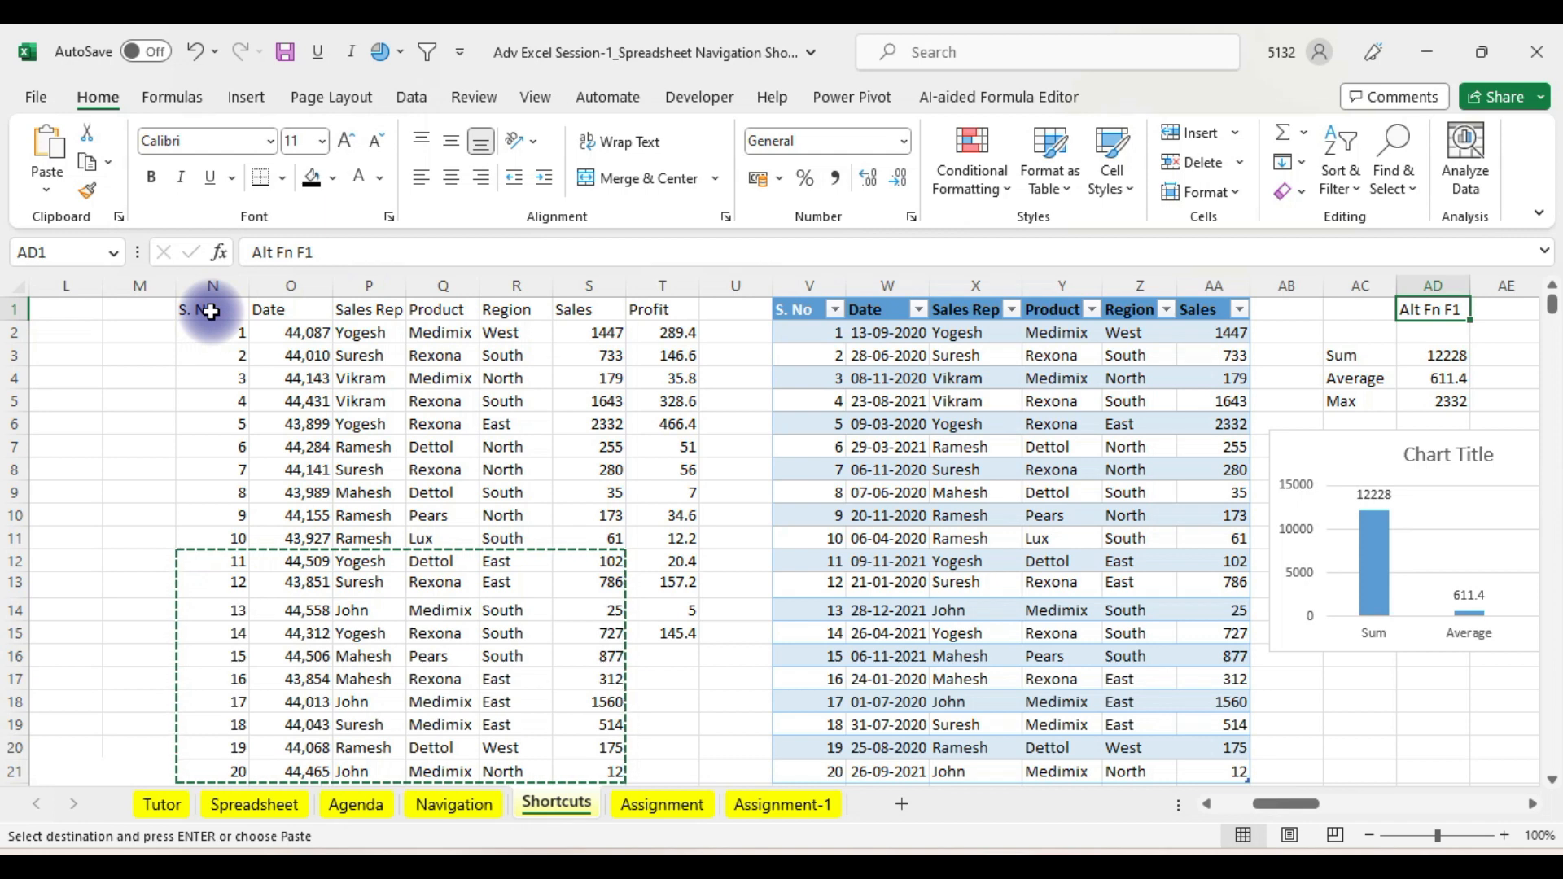
pyautogui.click(210, 311)
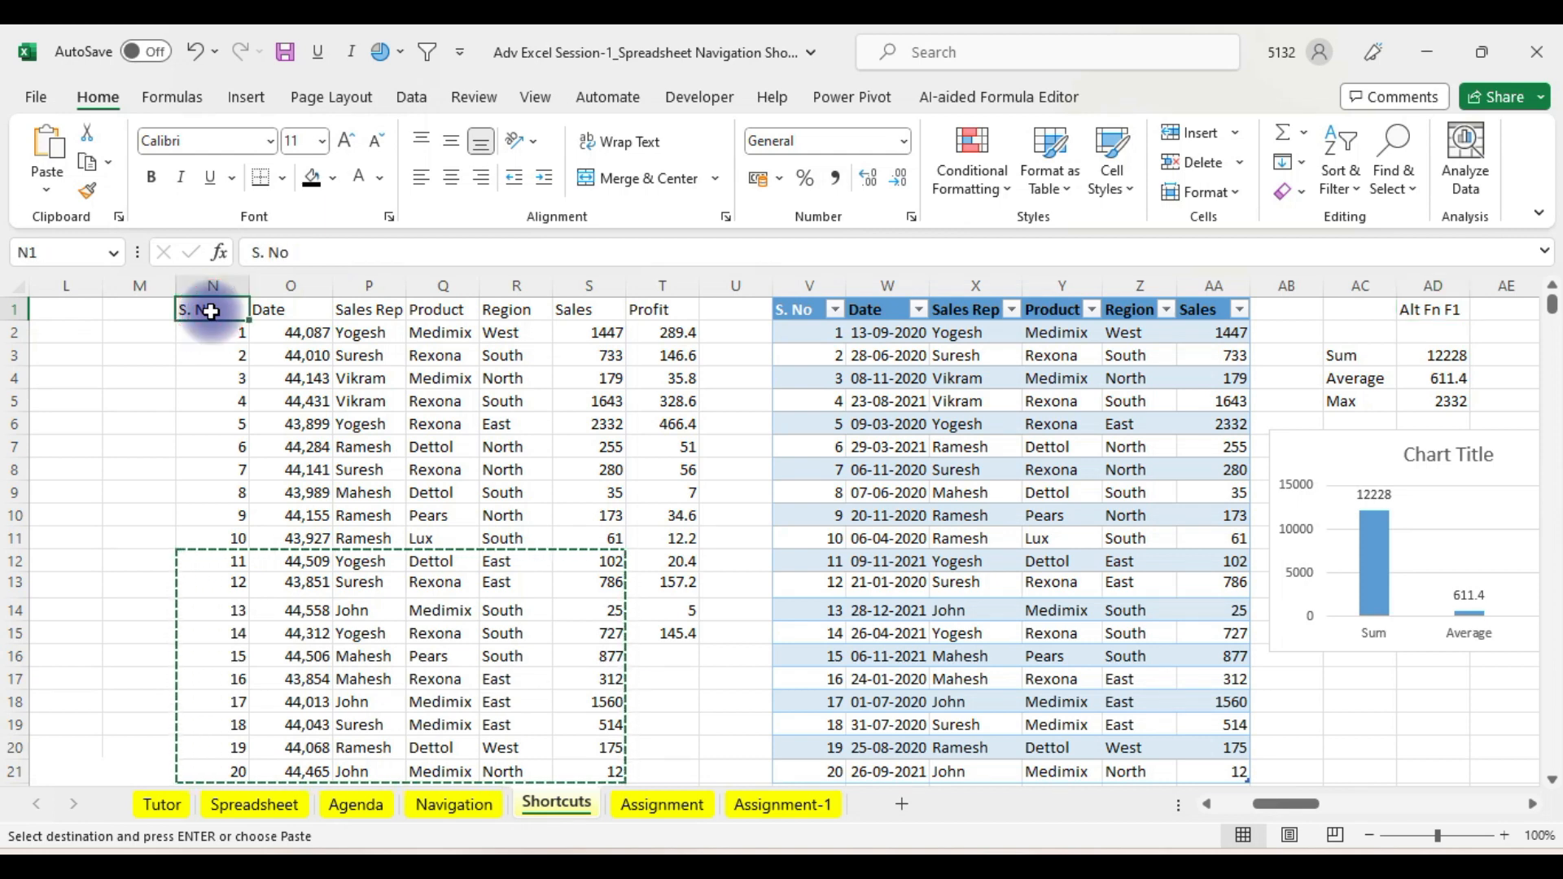
pyautogui.hotkey('ctrl', 'shift', 'l')
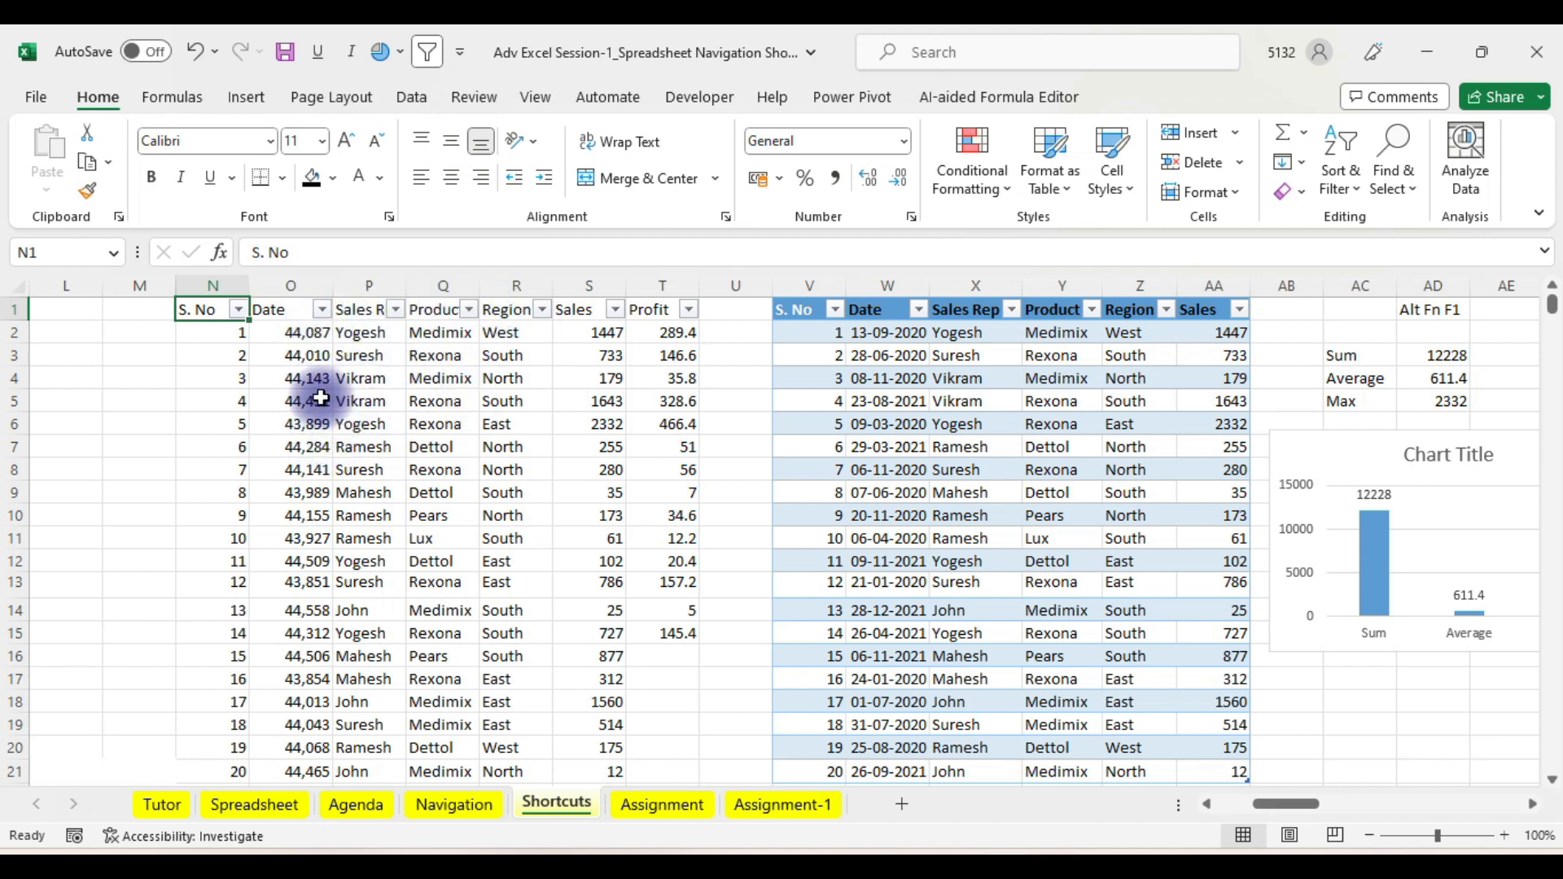
# - Filter the Sales Rep column of the plain sales data to show only the sales rep of record 6
pyautogui.click(396, 310)
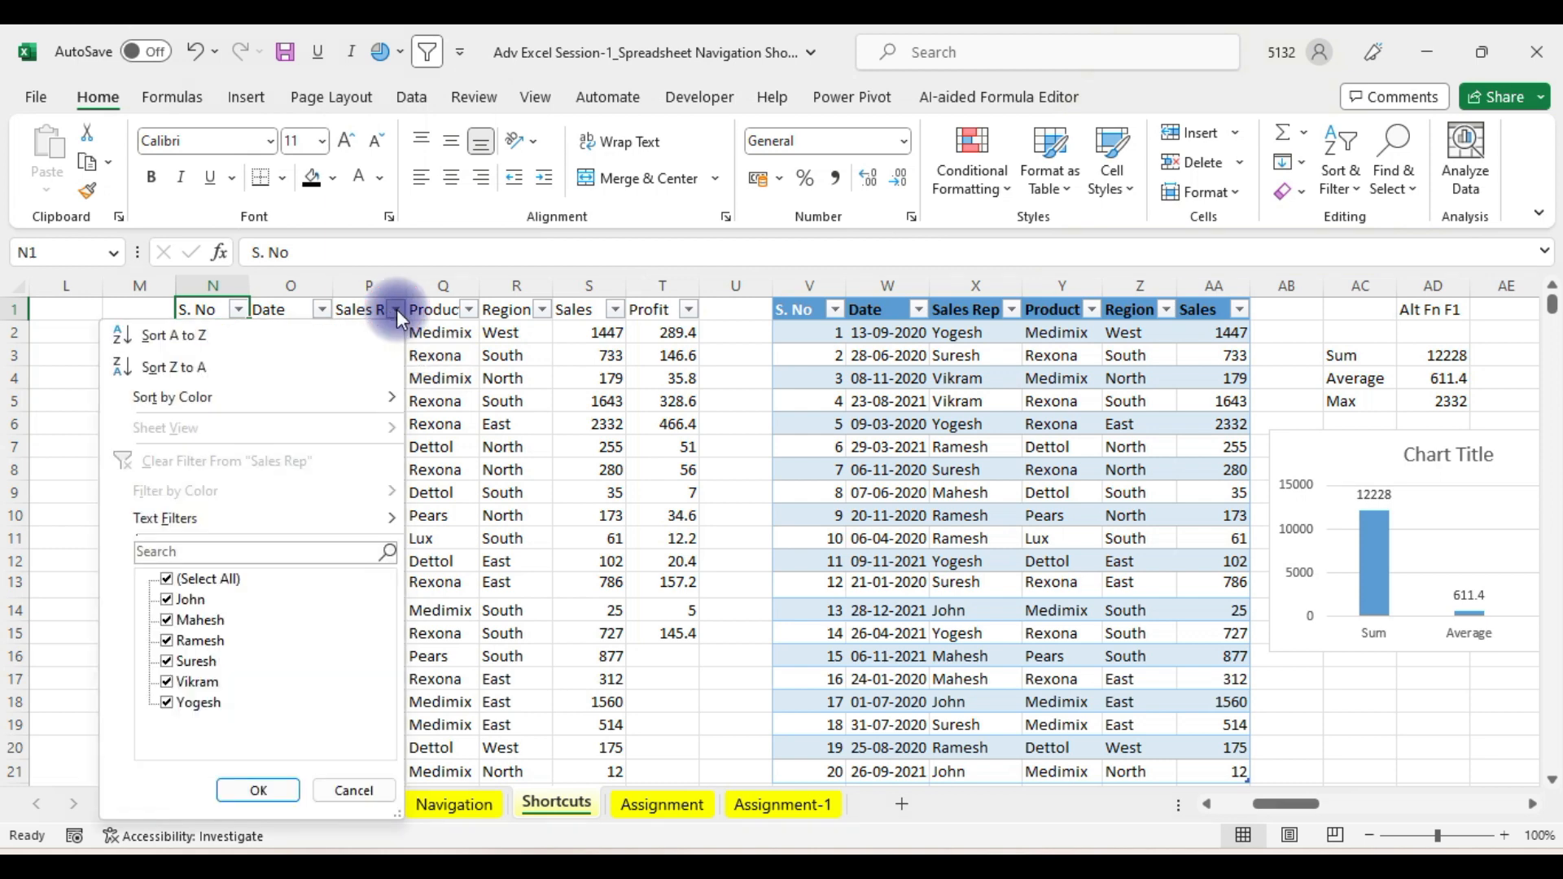
pyautogui.click(169, 578)
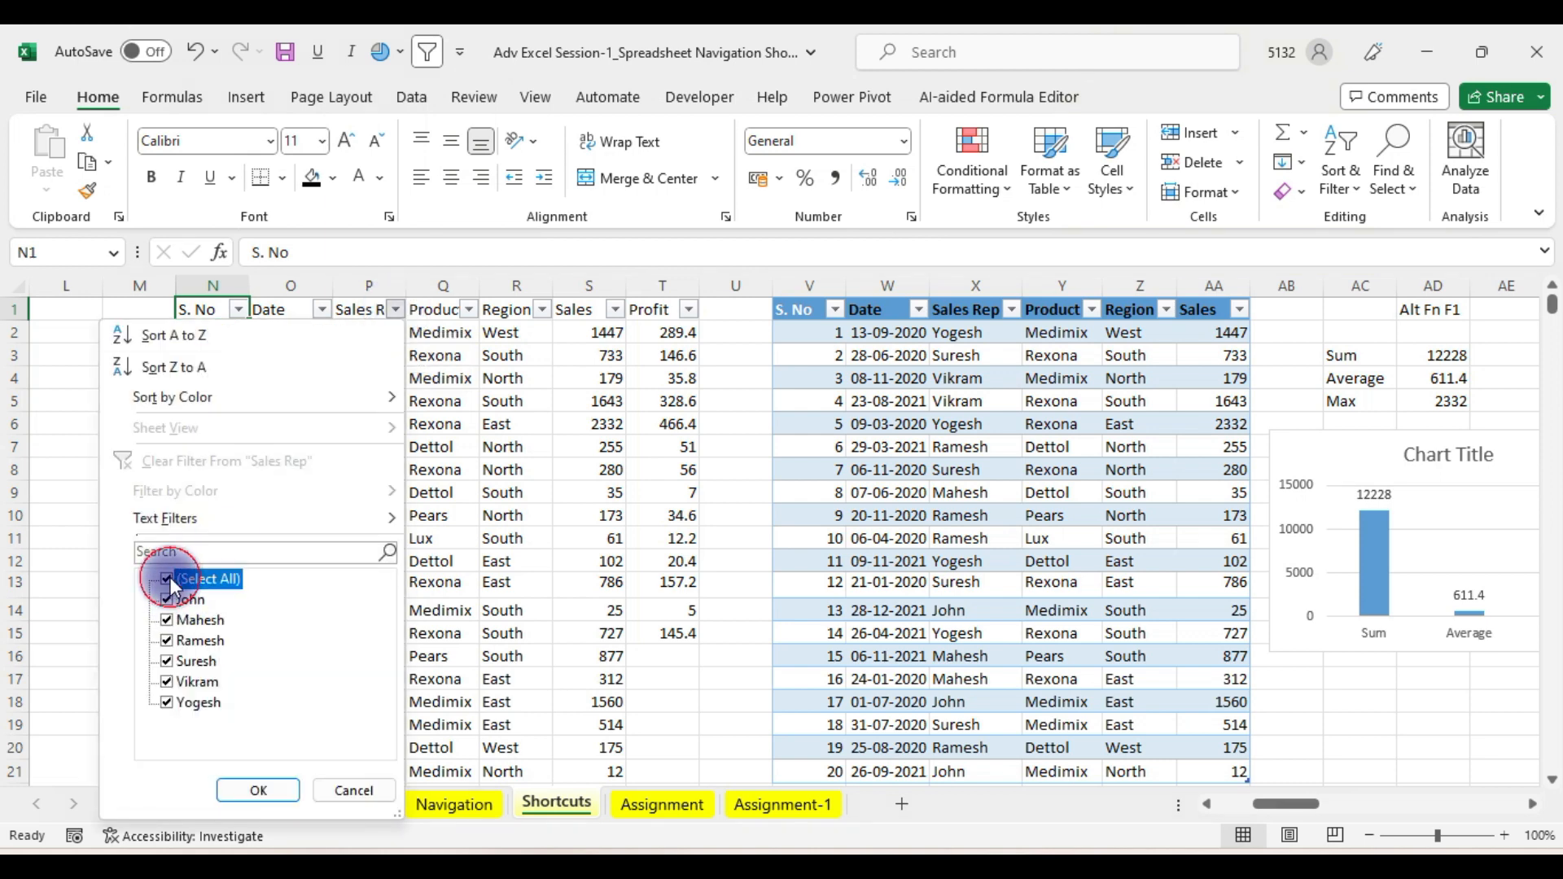
pyautogui.click(167, 641)
pyautogui.click(259, 791)
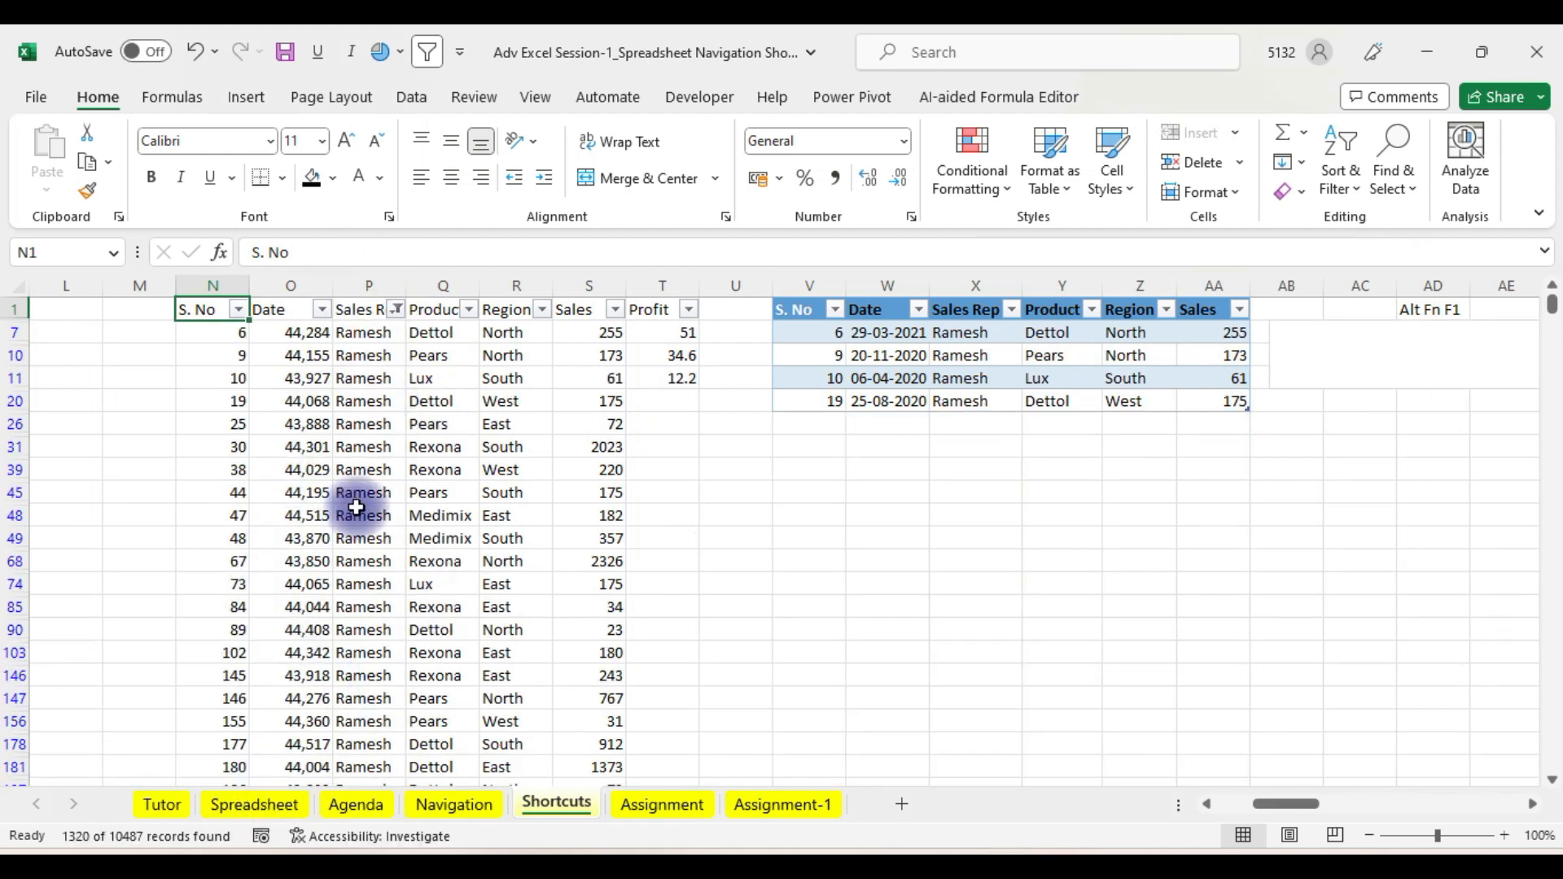
# - Filter the Product column of the plain sales data to show only Dettol
pyautogui.click(470, 310)
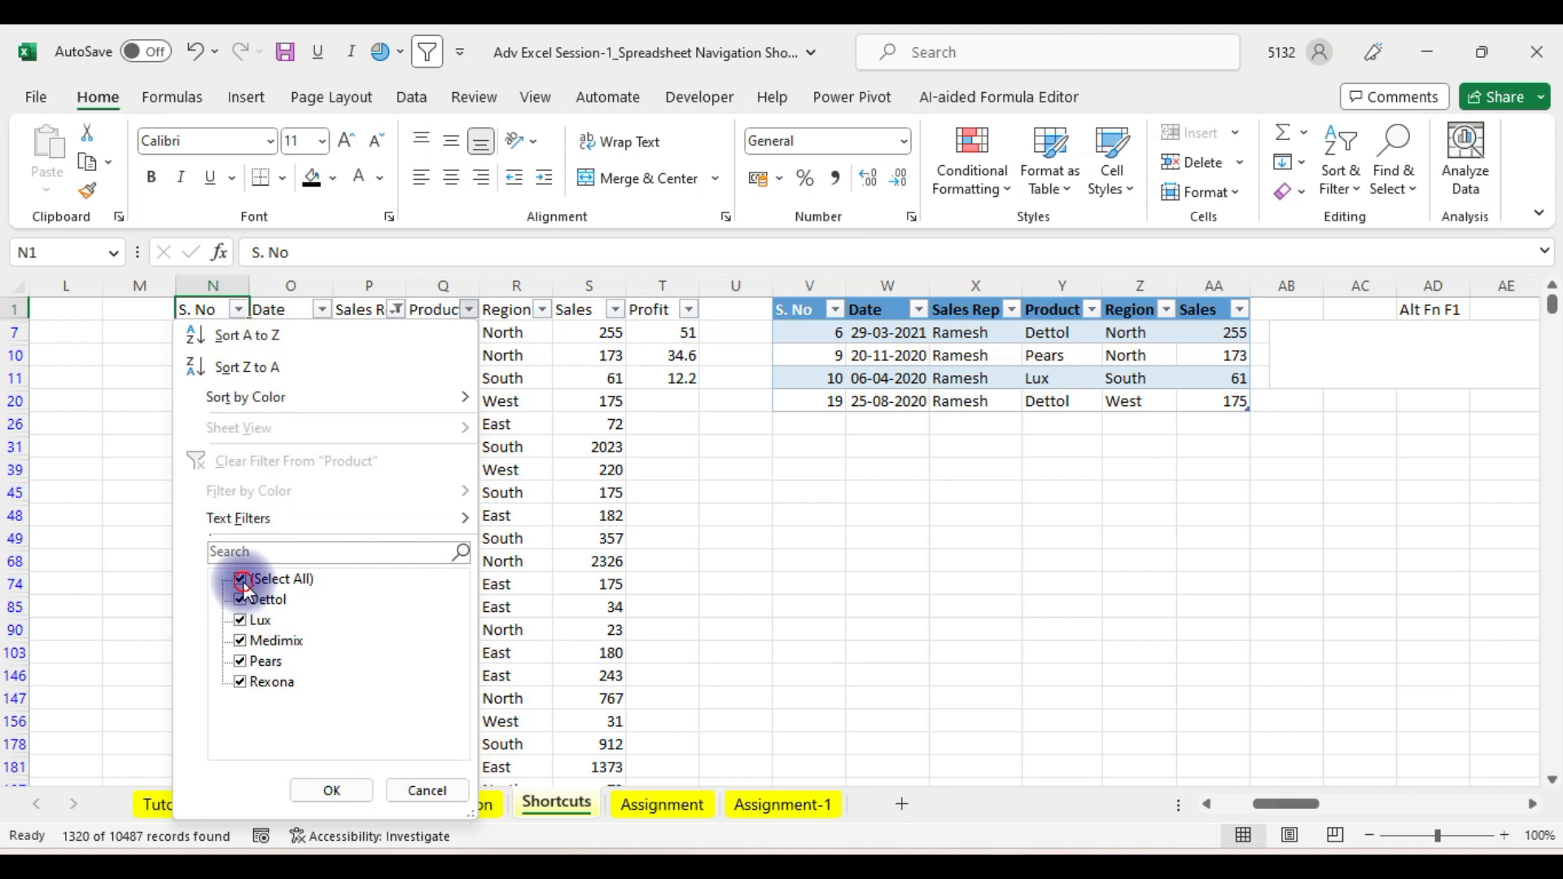
pyautogui.click(241, 580)
pyautogui.click(241, 600)
pyautogui.click(325, 791)
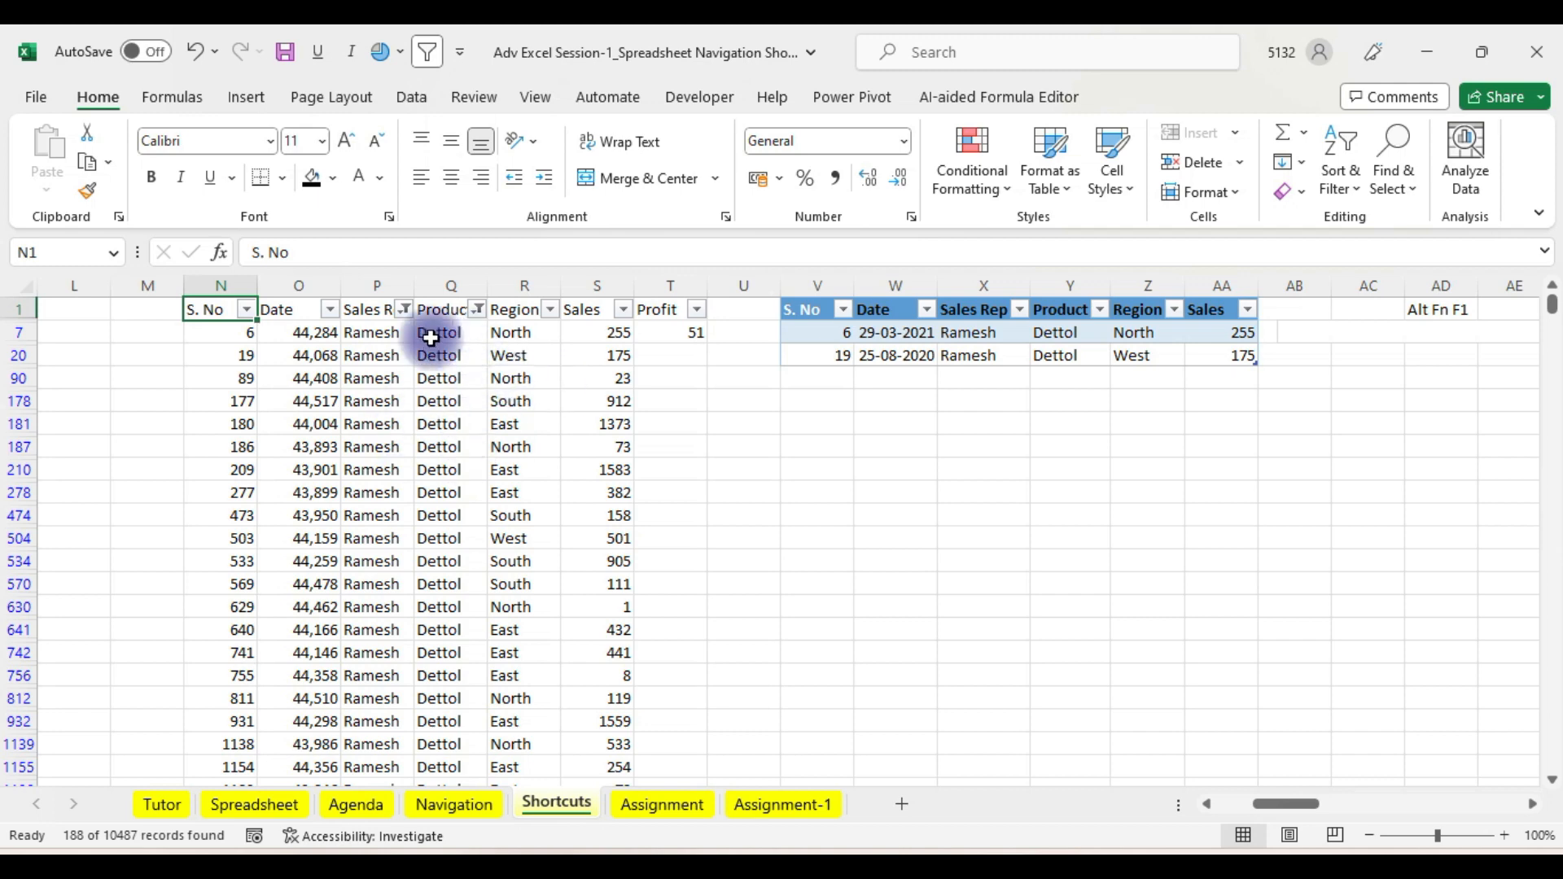
# - Filter the Region column of the plain sales data to show only North
pyautogui.click(552, 311)
pyautogui.click(320, 580)
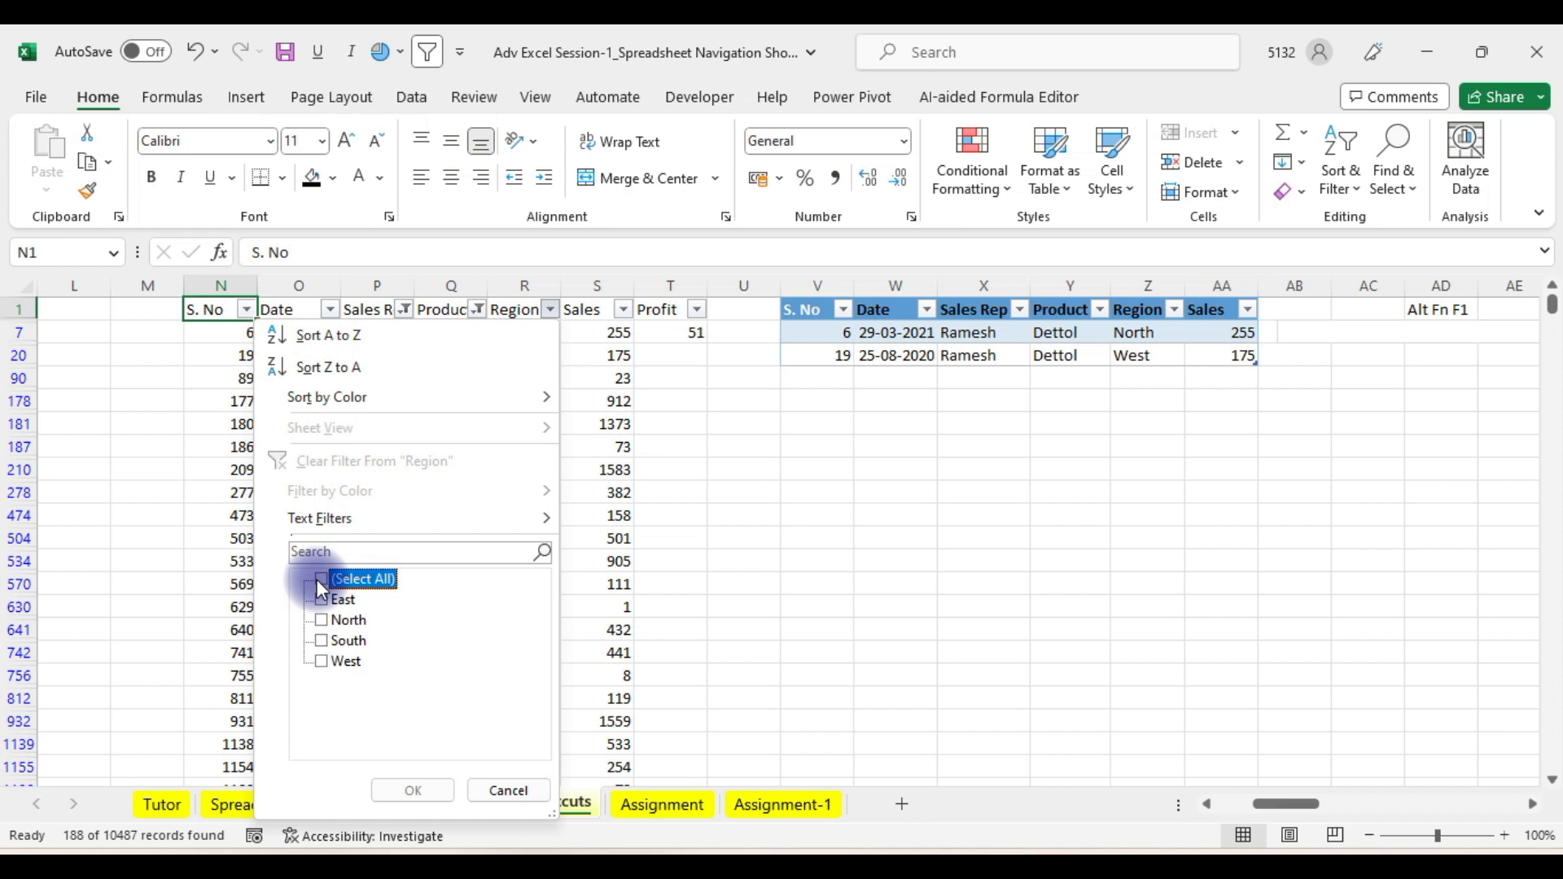
pyautogui.click(322, 622)
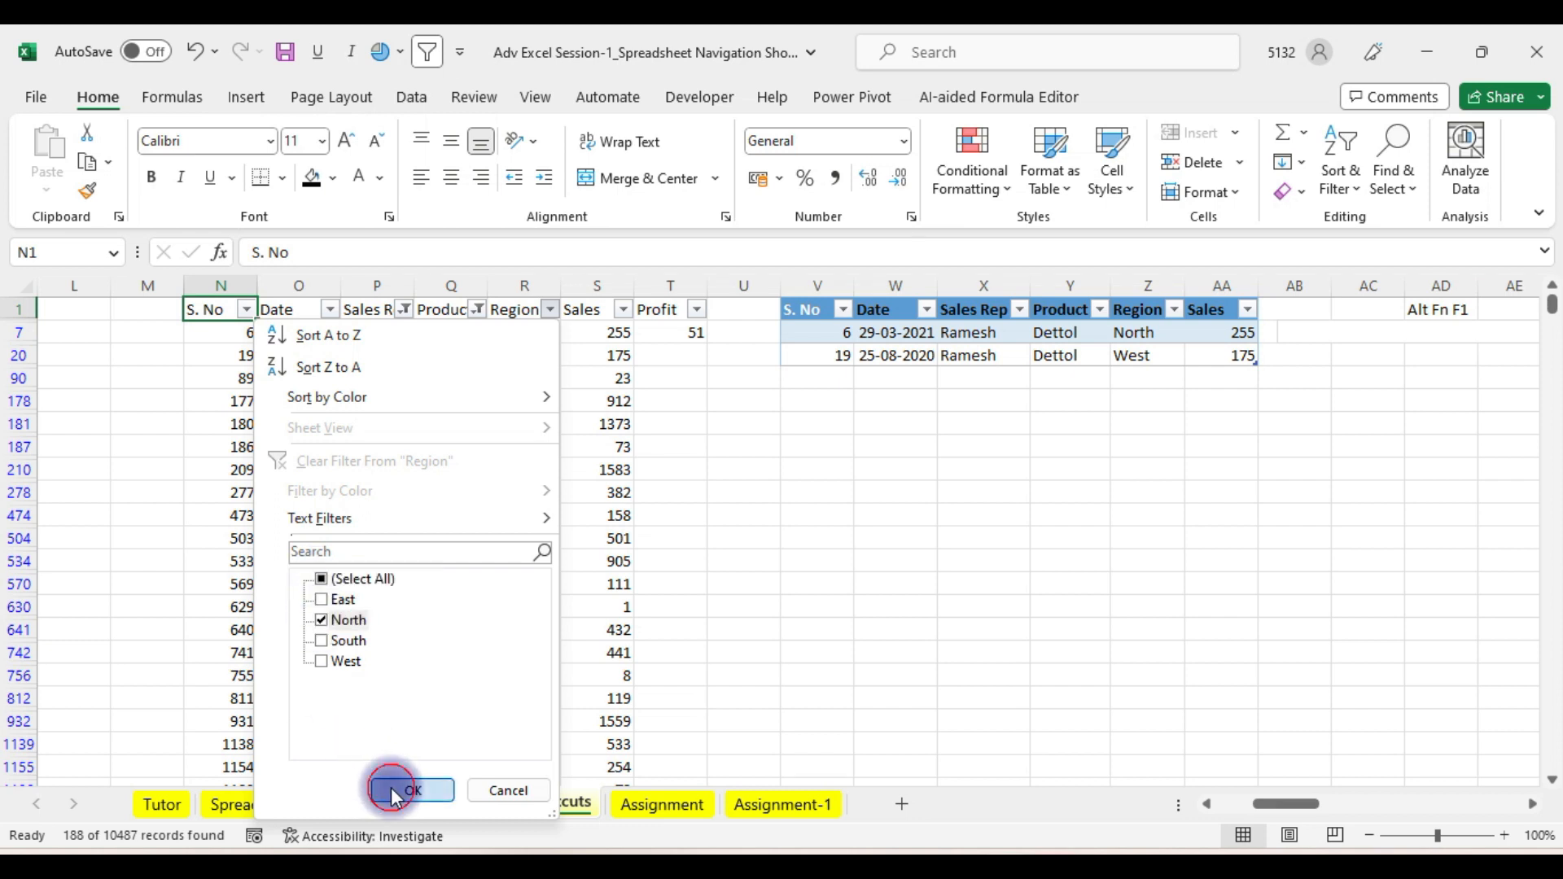
pyautogui.click(390, 788)
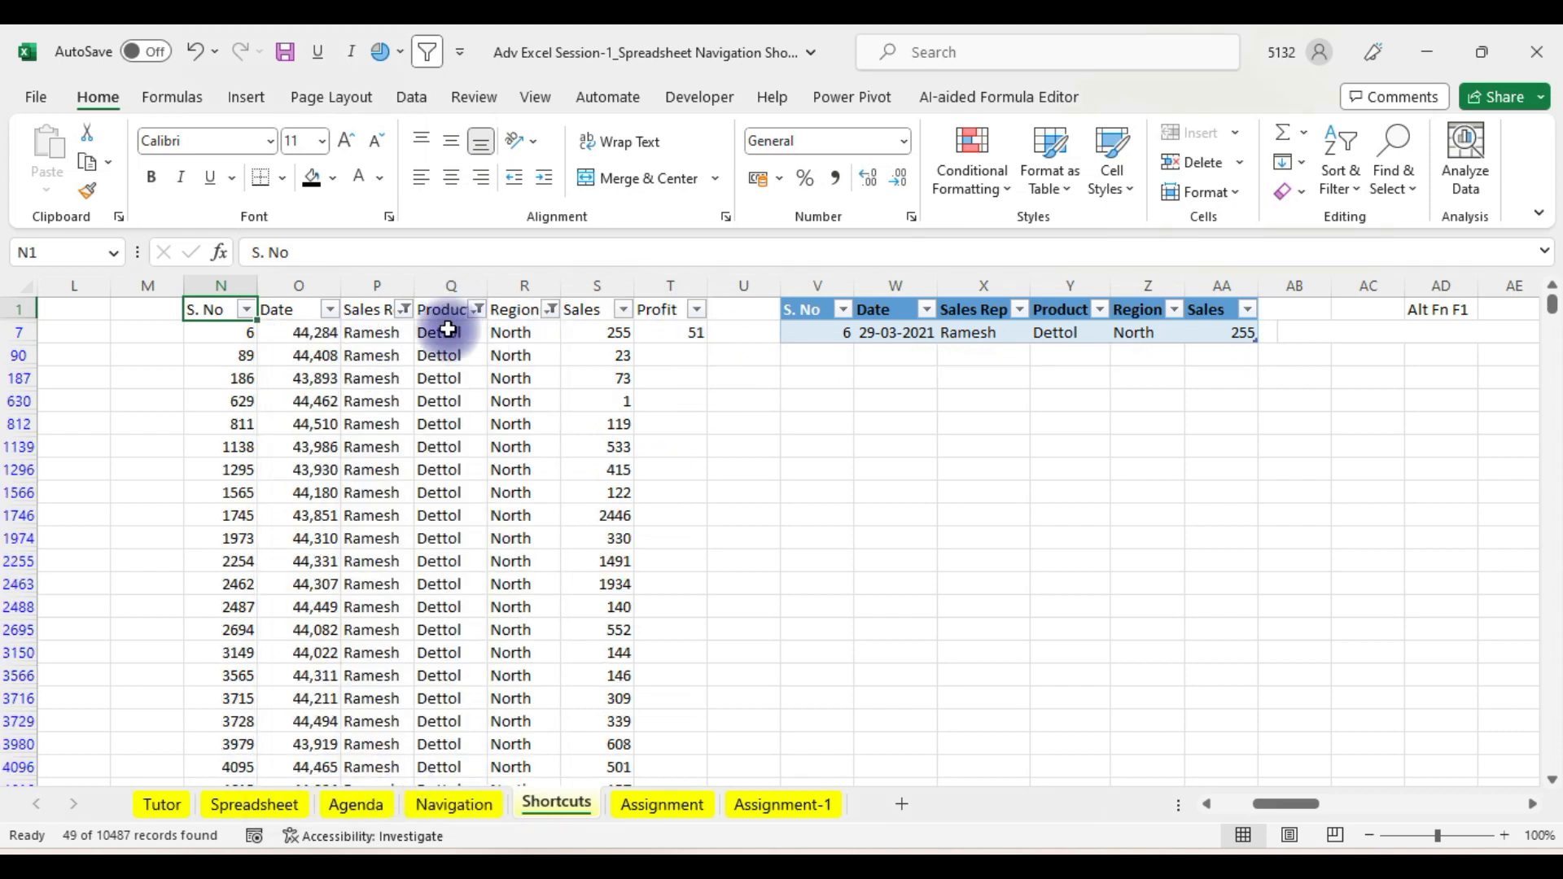
# - Select all filtered Sales values from S7 down to the last record to read their summary
pyautogui.click(610, 331)
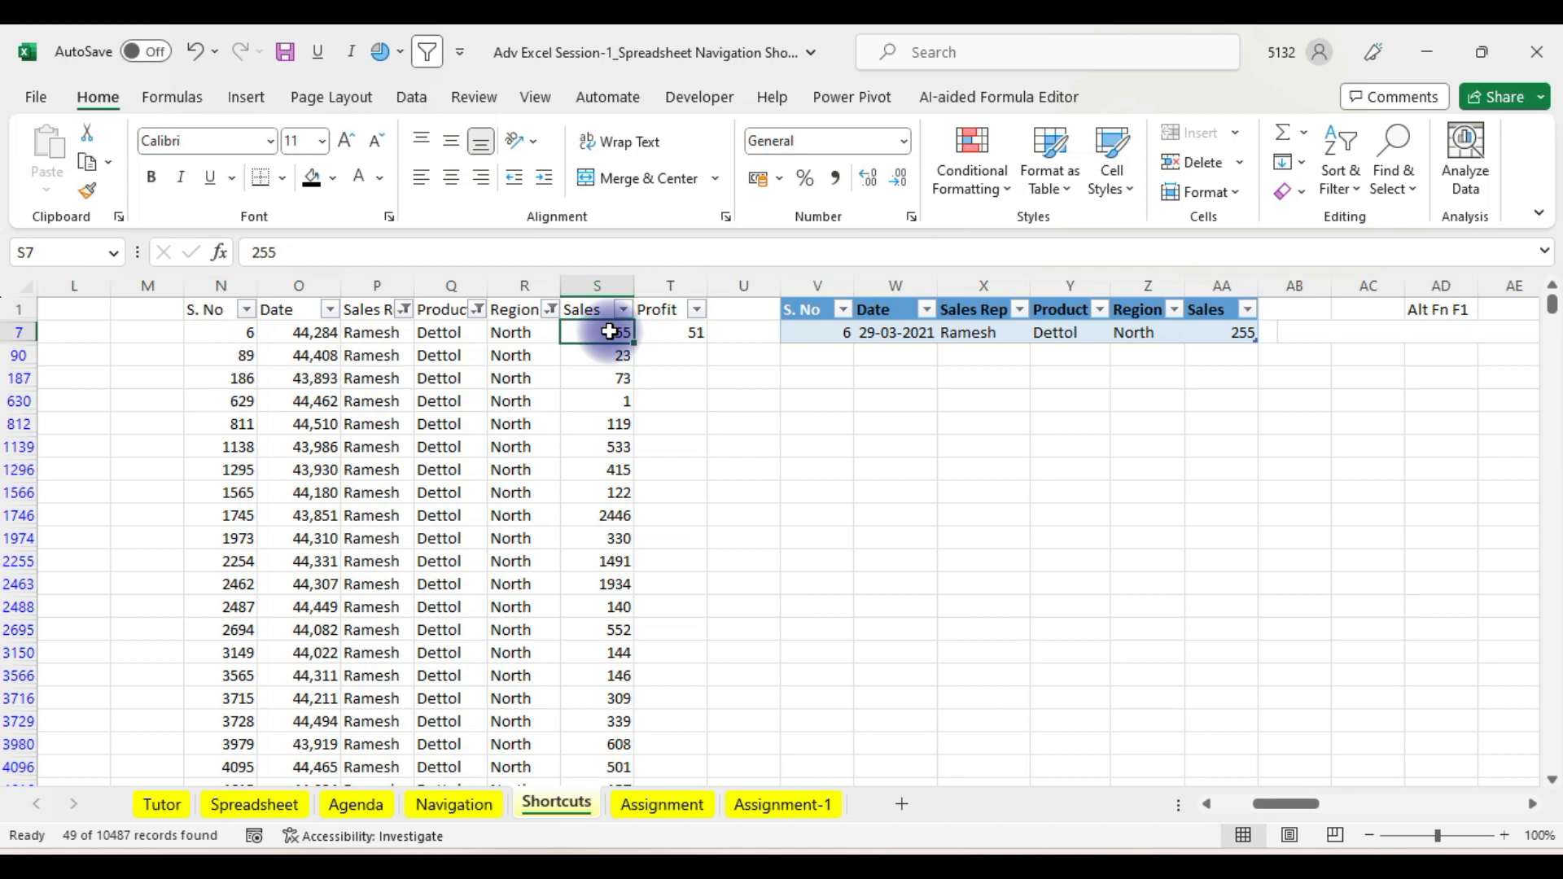
pyautogui.hotkey('ctrl', 'shift', 'Down')
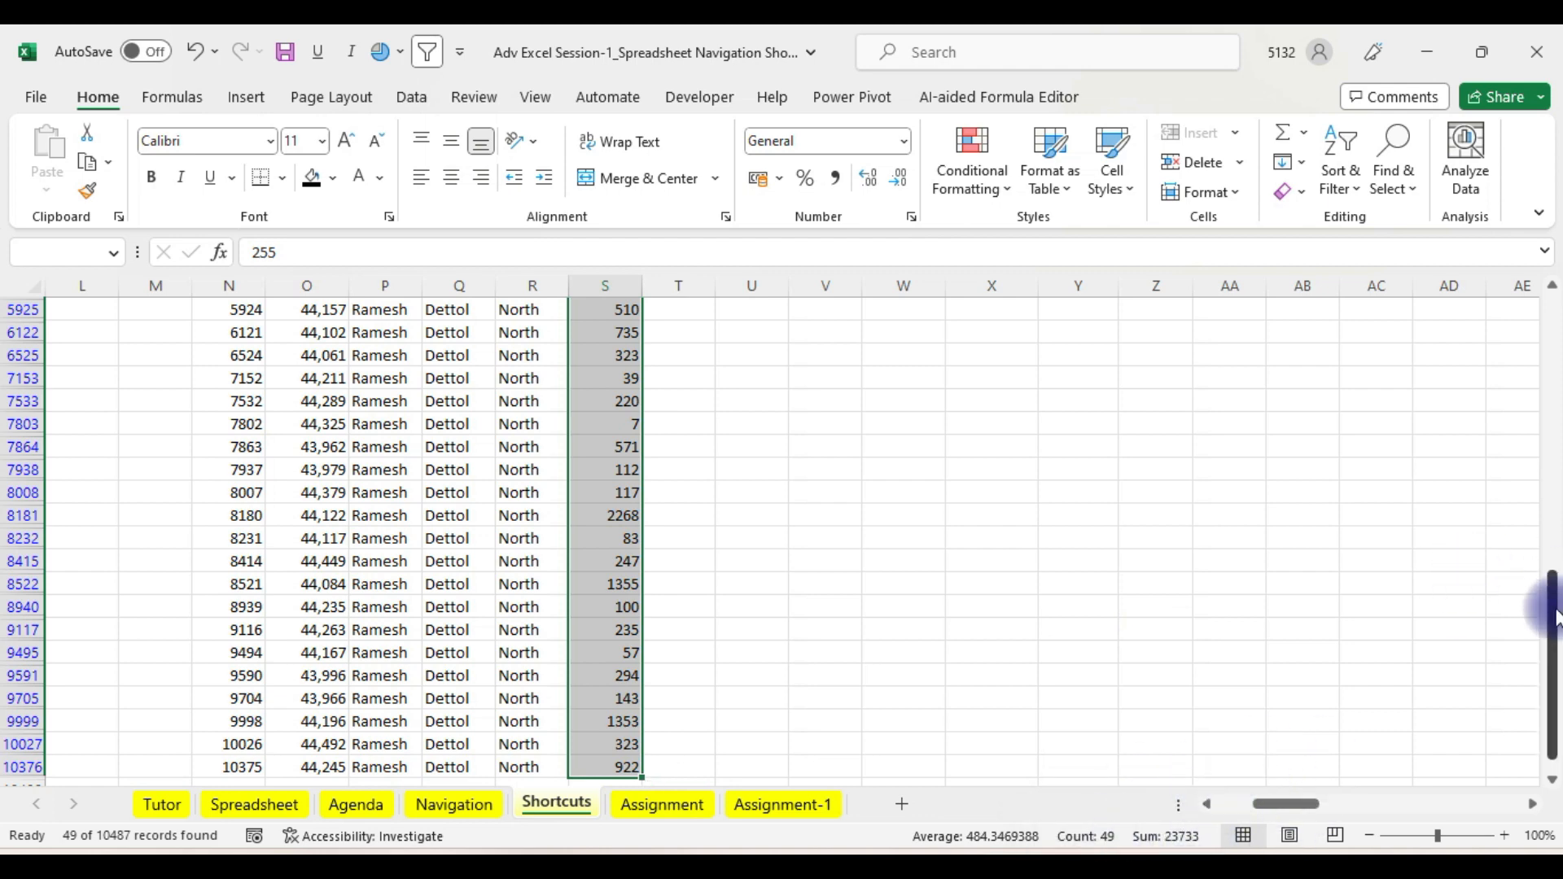
pyautogui.moveTo(1553, 616); pyautogui.dragTo(1547, 213)
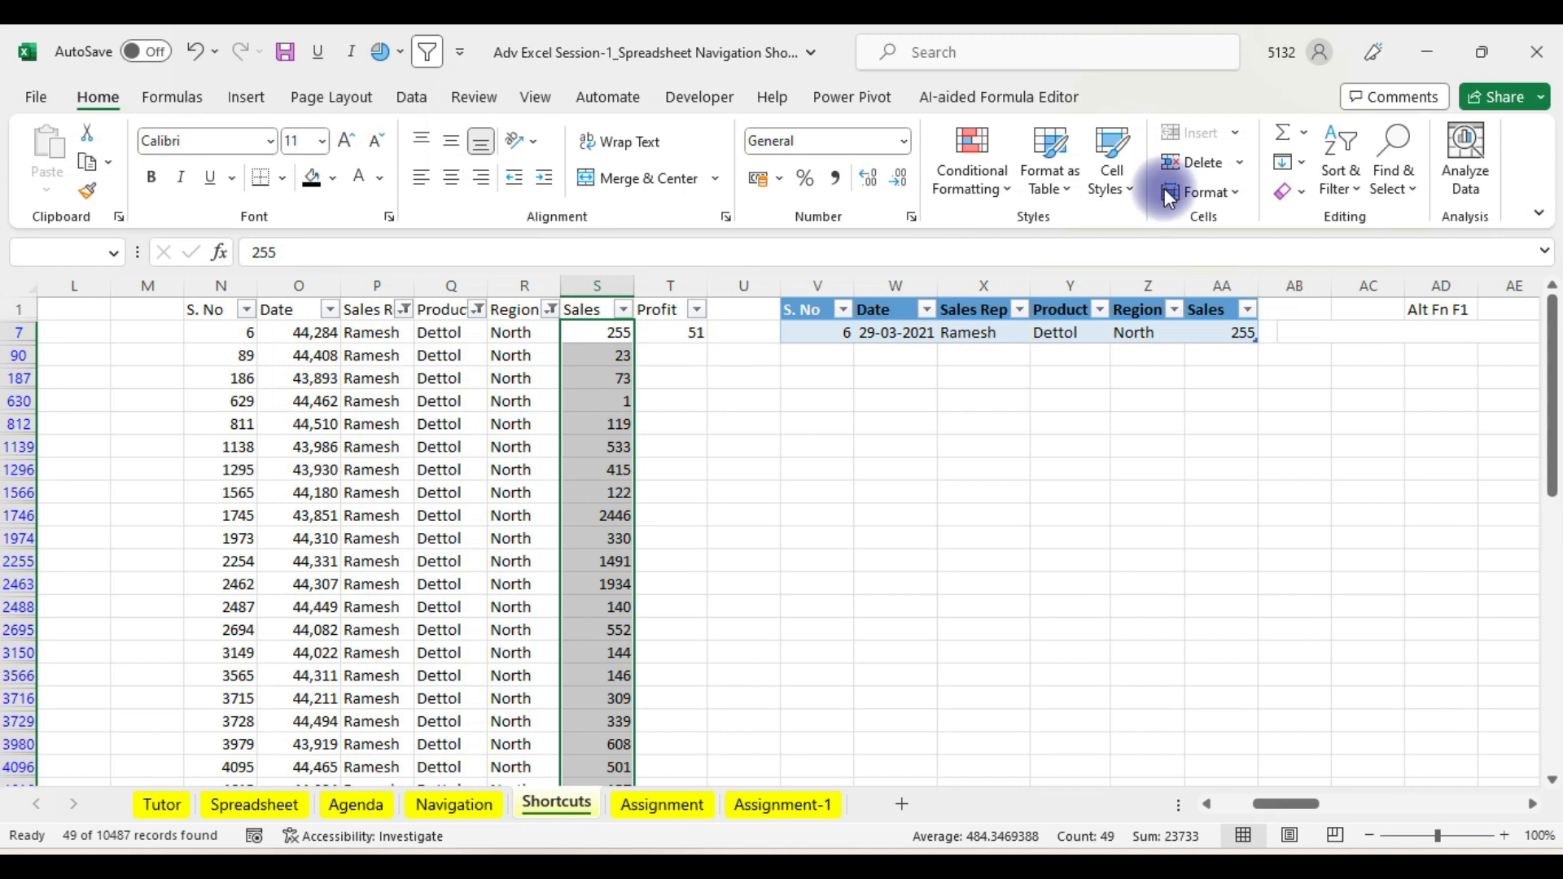
# - Remove the filters from the plain sales data and return to cell A1
pyautogui.click(296, 312)
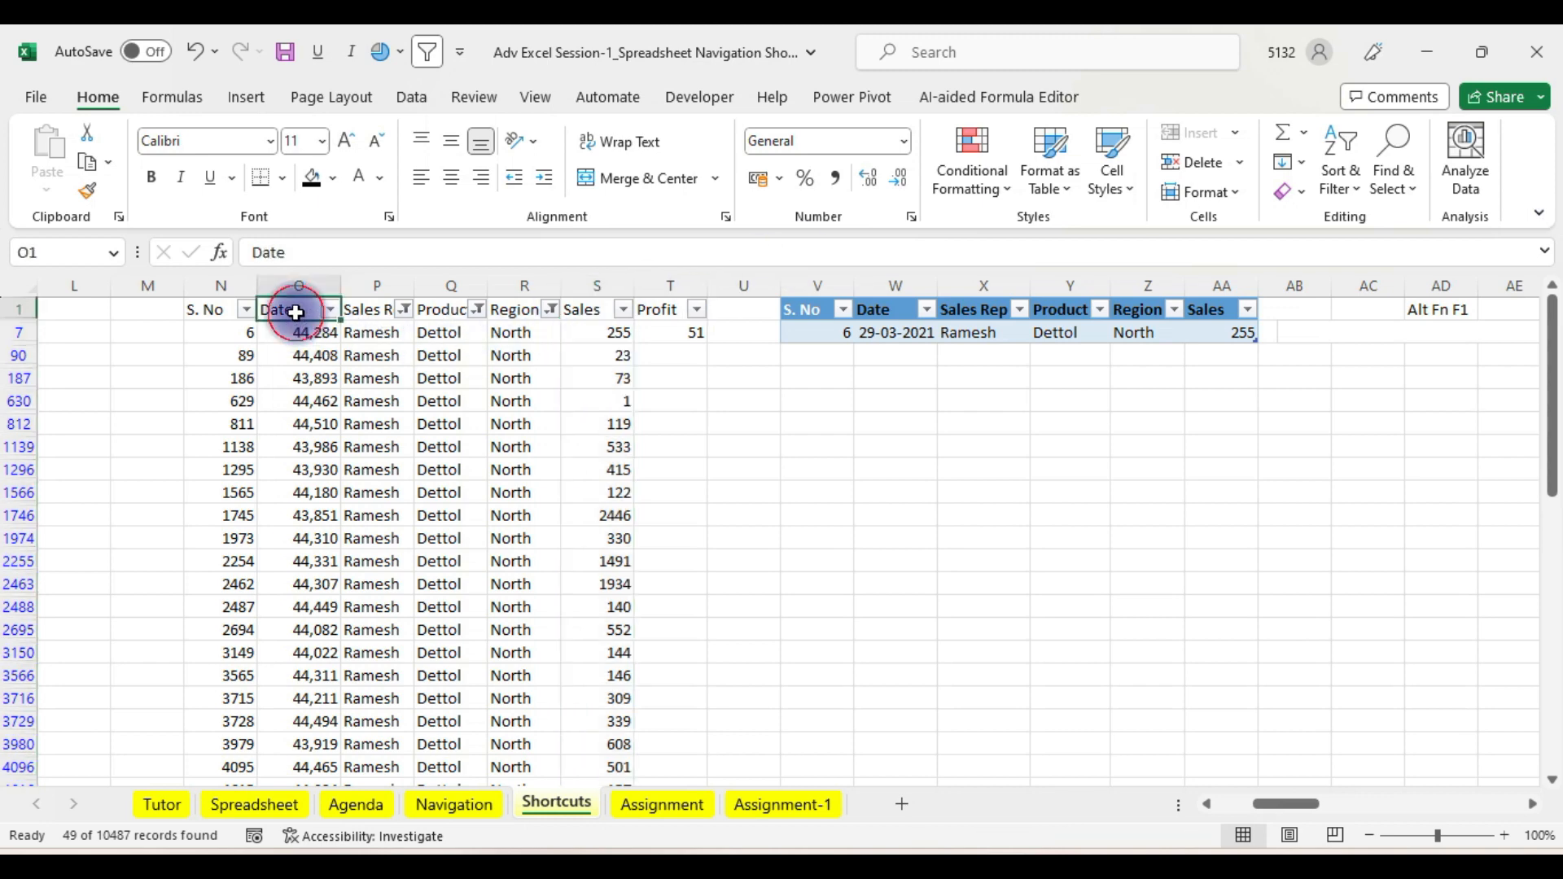
pyautogui.hotkey('ctrl', 'shift', 'l')
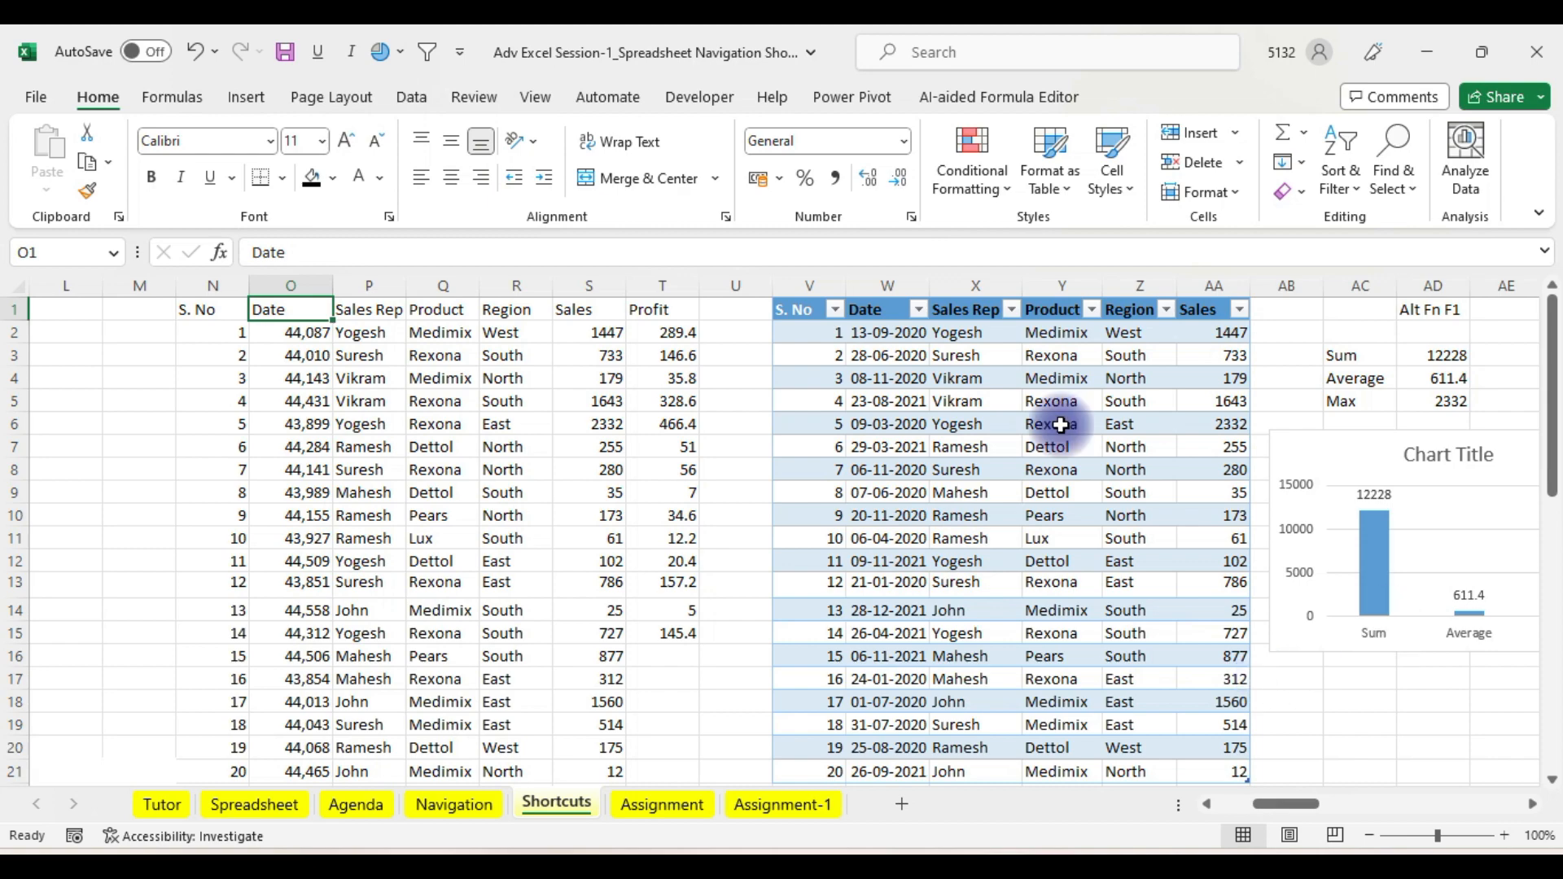
pyautogui.click(723, 307)
pyautogui.press('Left')
pyautogui.press('Left')
pyautogui.press('Home')
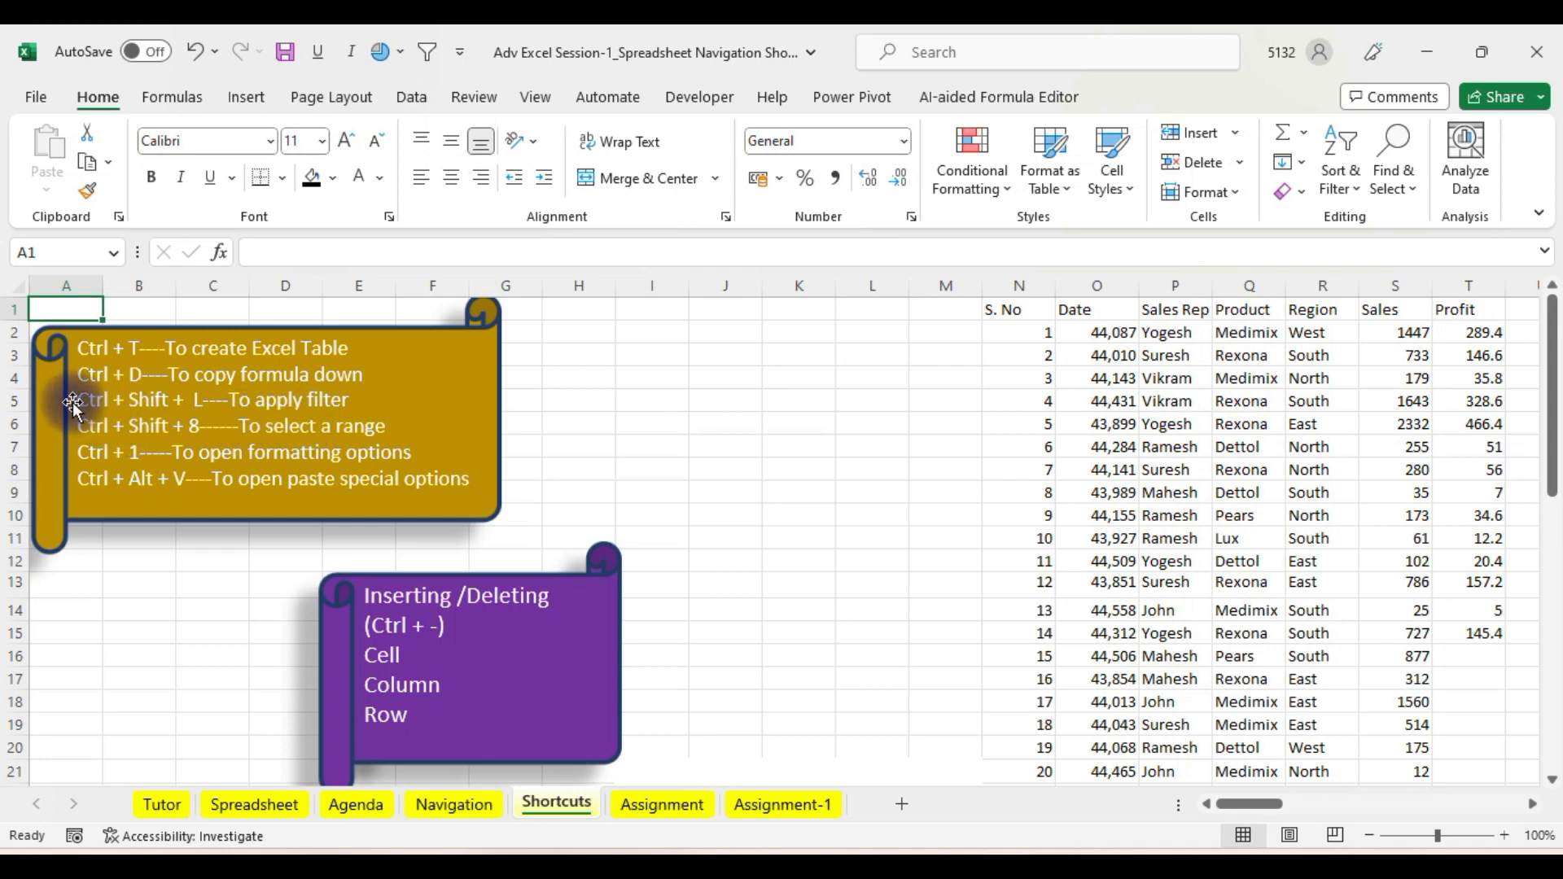
# - Highlight the "To apply filter" line in the gold scroll, check the Google Meet call and minimise its window
pyautogui.moveTo(79, 400); pyautogui.dragTo(413, 398)
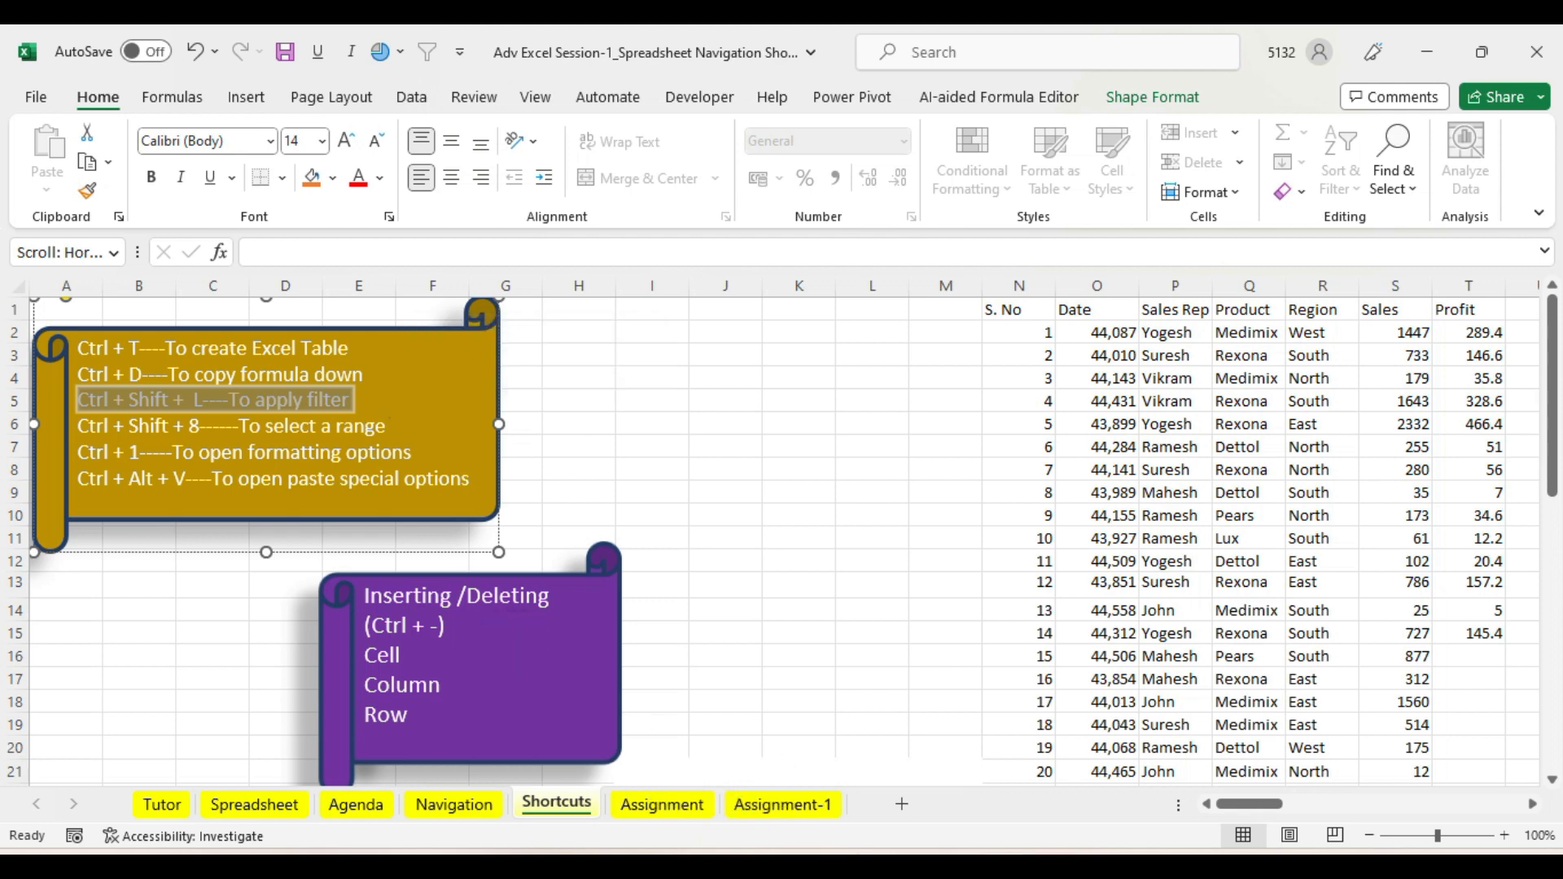
pyautogui.moveTo(899, 851)
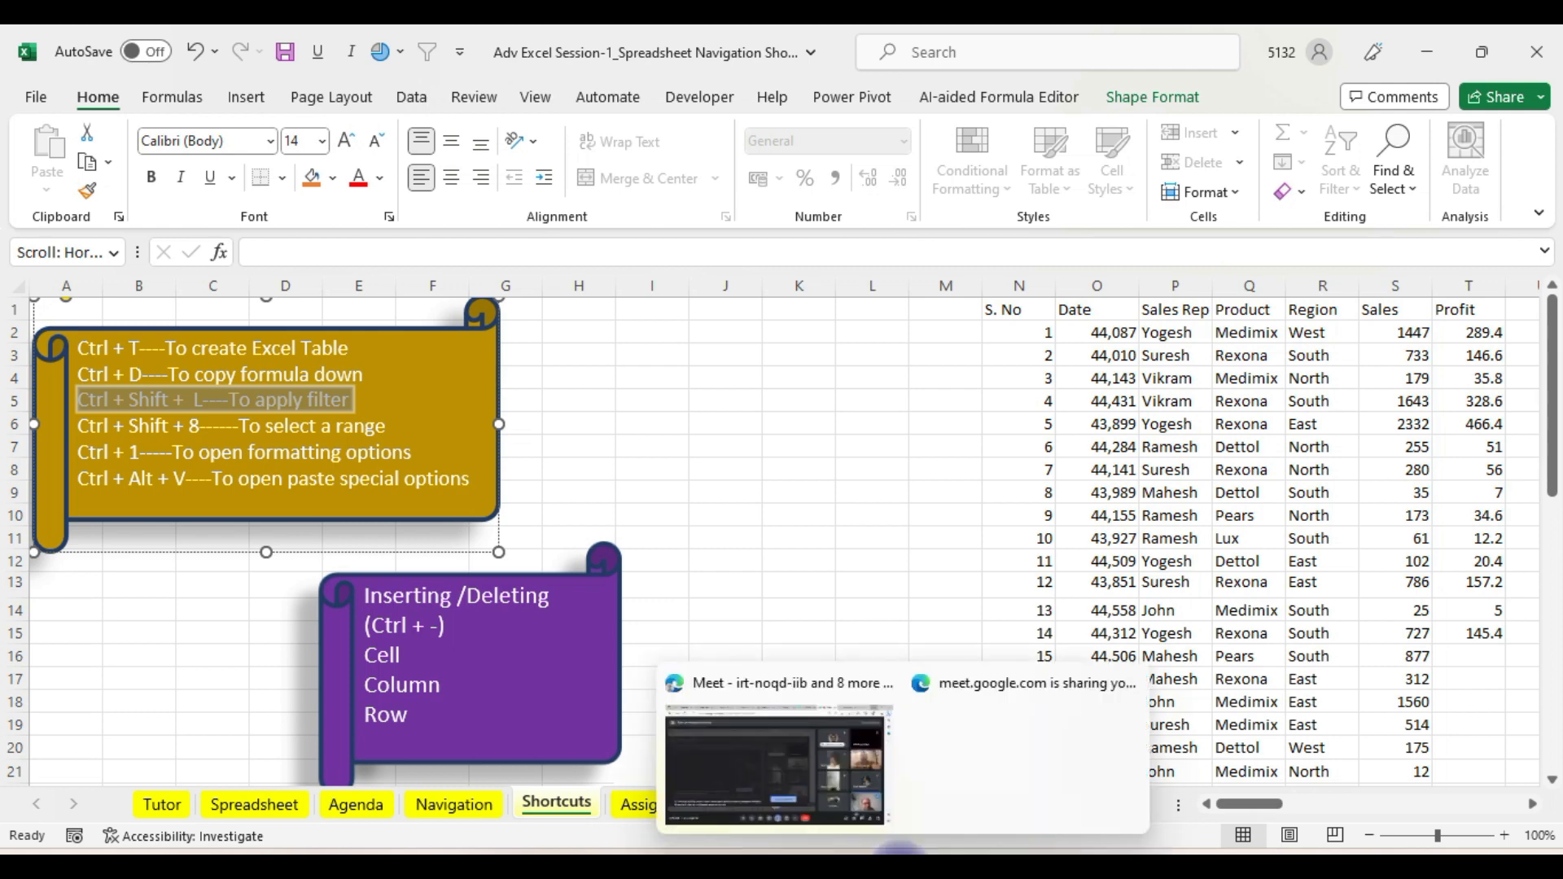
pyautogui.click(842, 793)
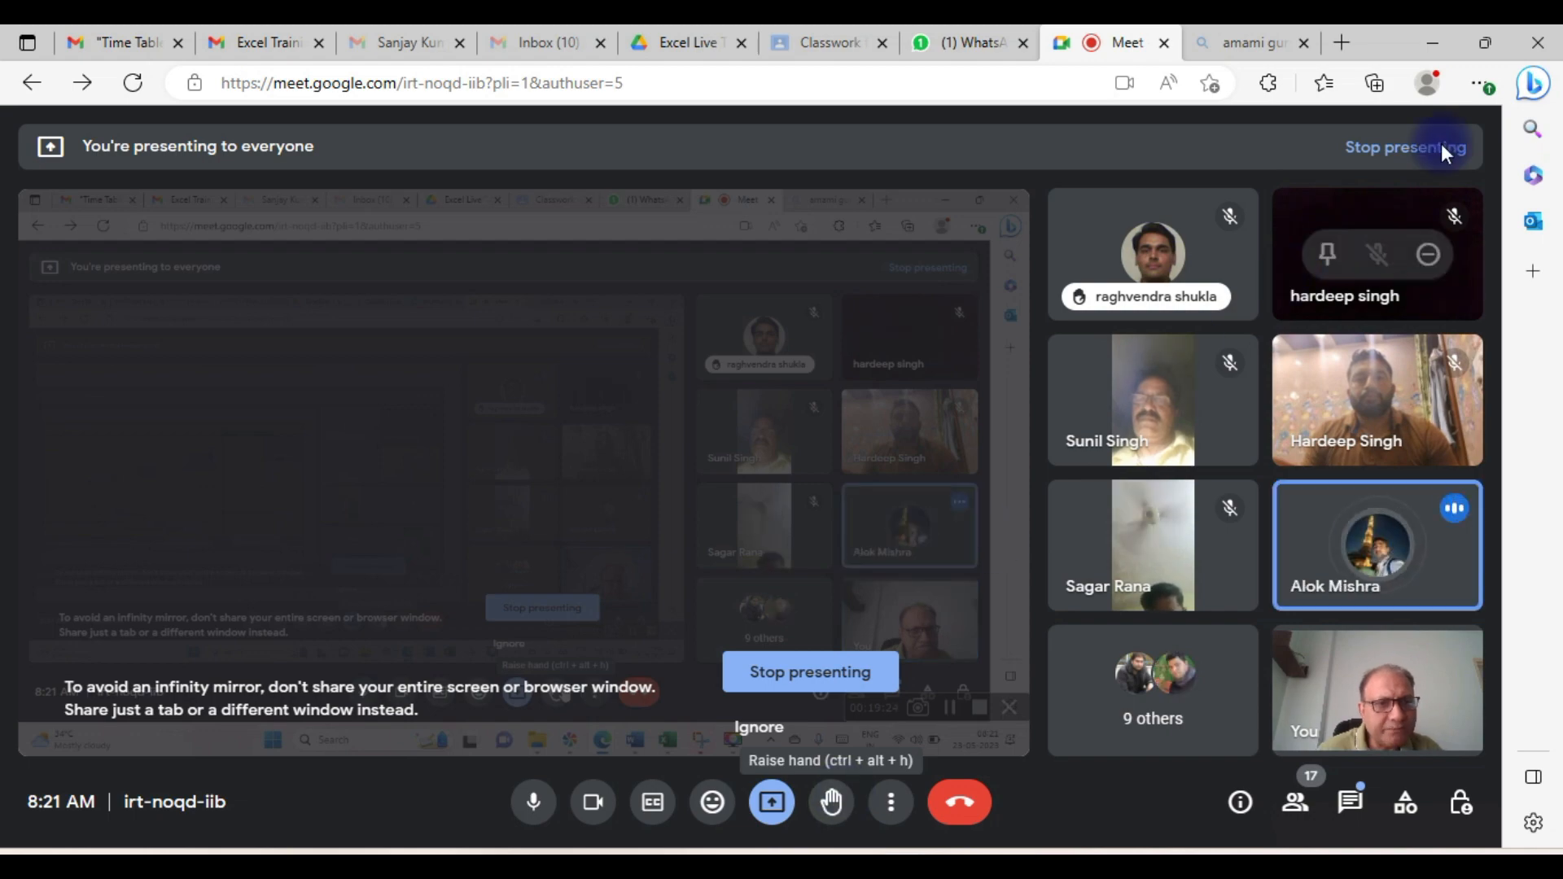
pyautogui.click(1436, 42)
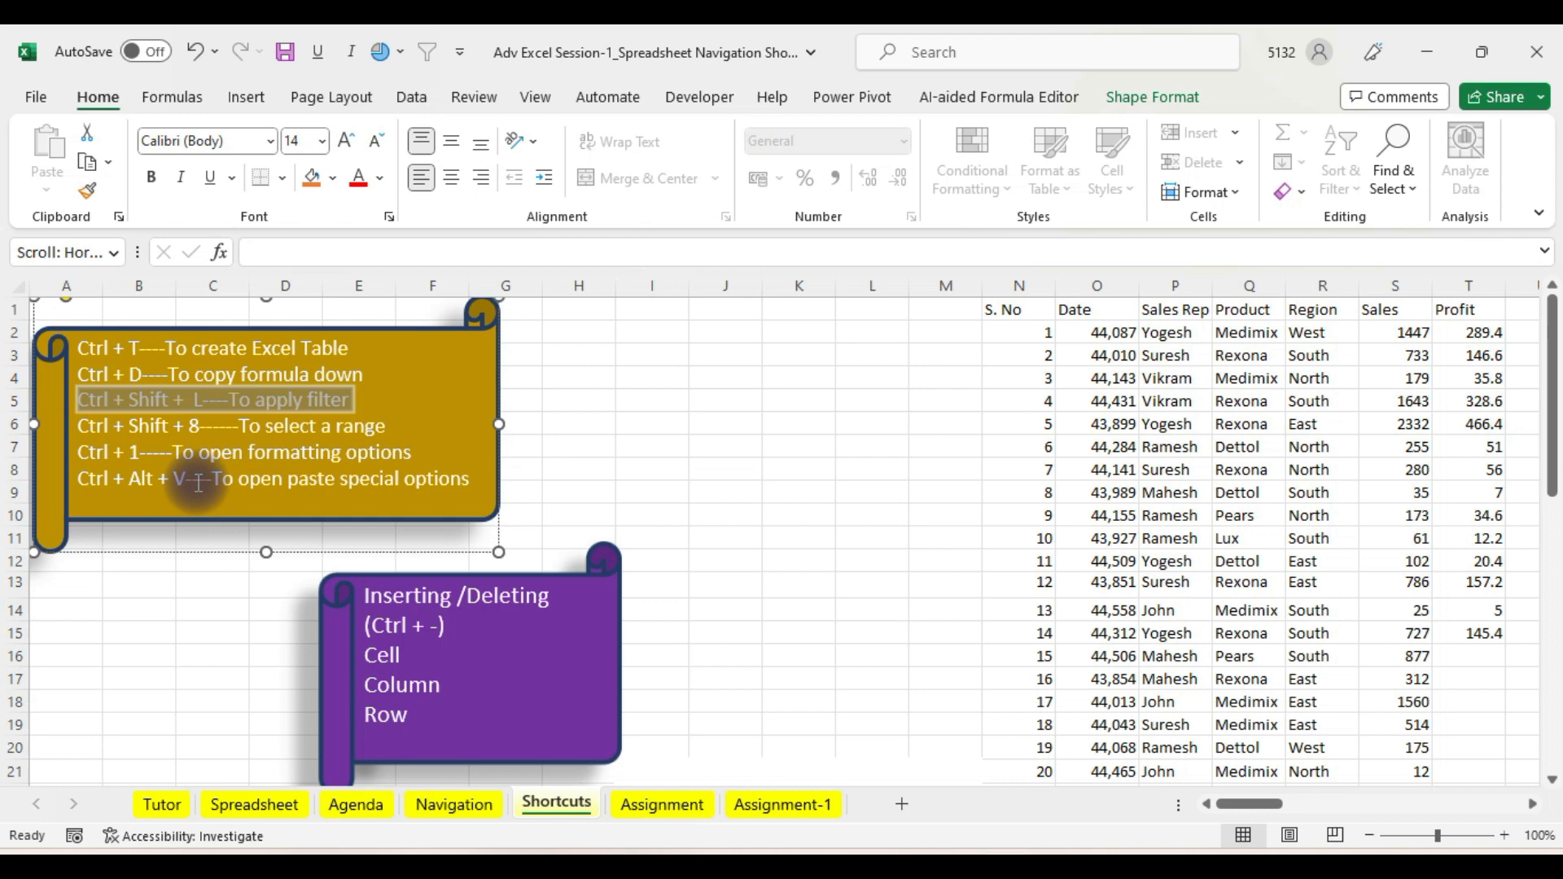
# - Highlight the "To select a range" line in the gold scroll and select the whole plain sales data range starting at N1
pyautogui.moveTo(88, 426); pyautogui.dragTo(386, 425)
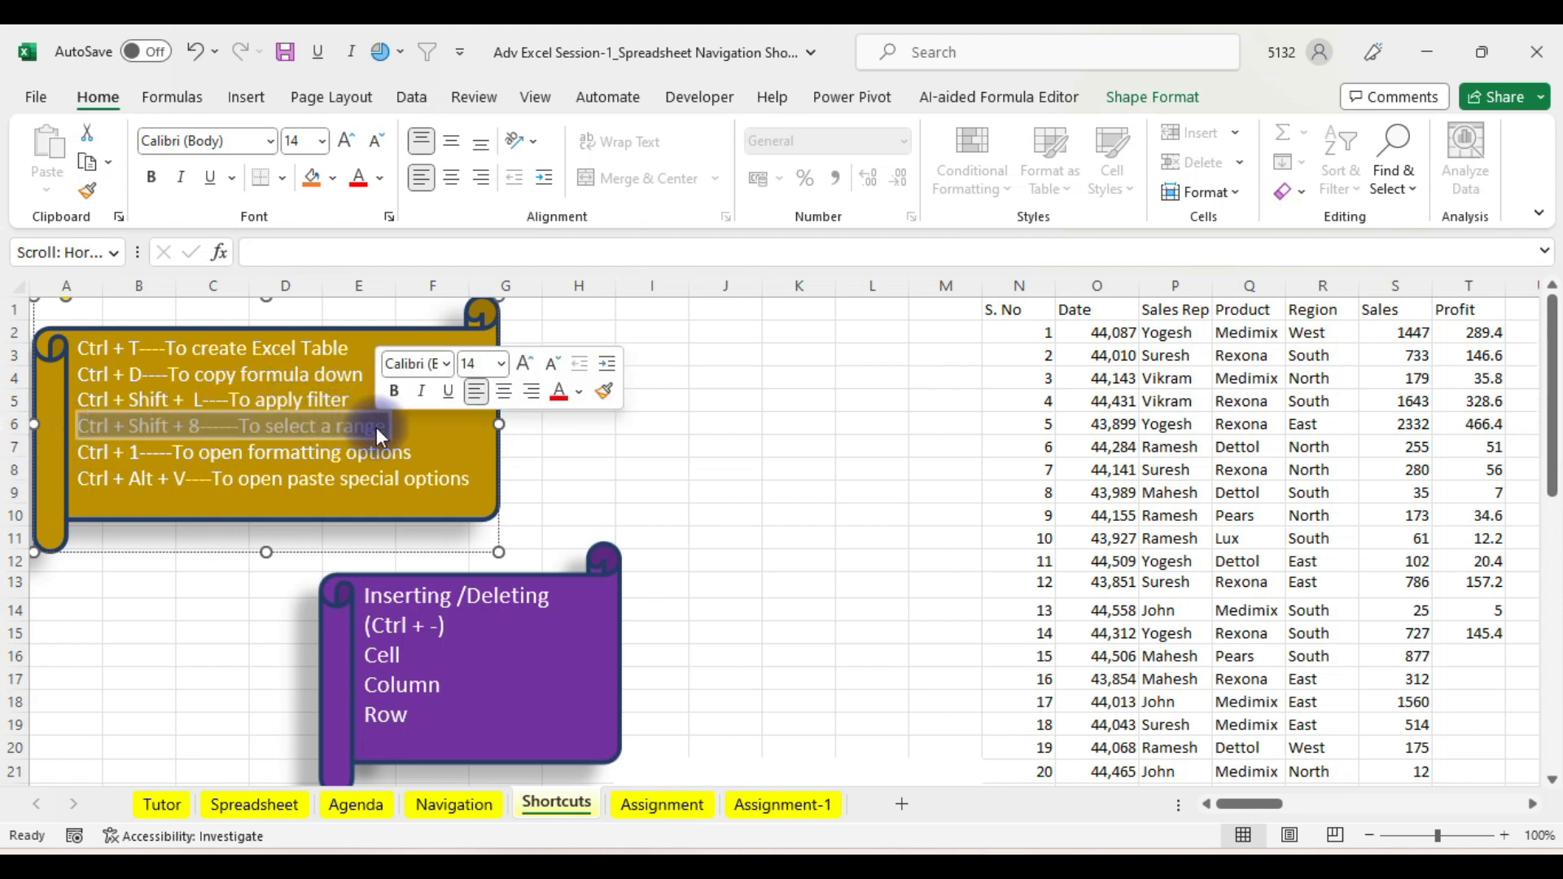
pyautogui.click(706, 326)
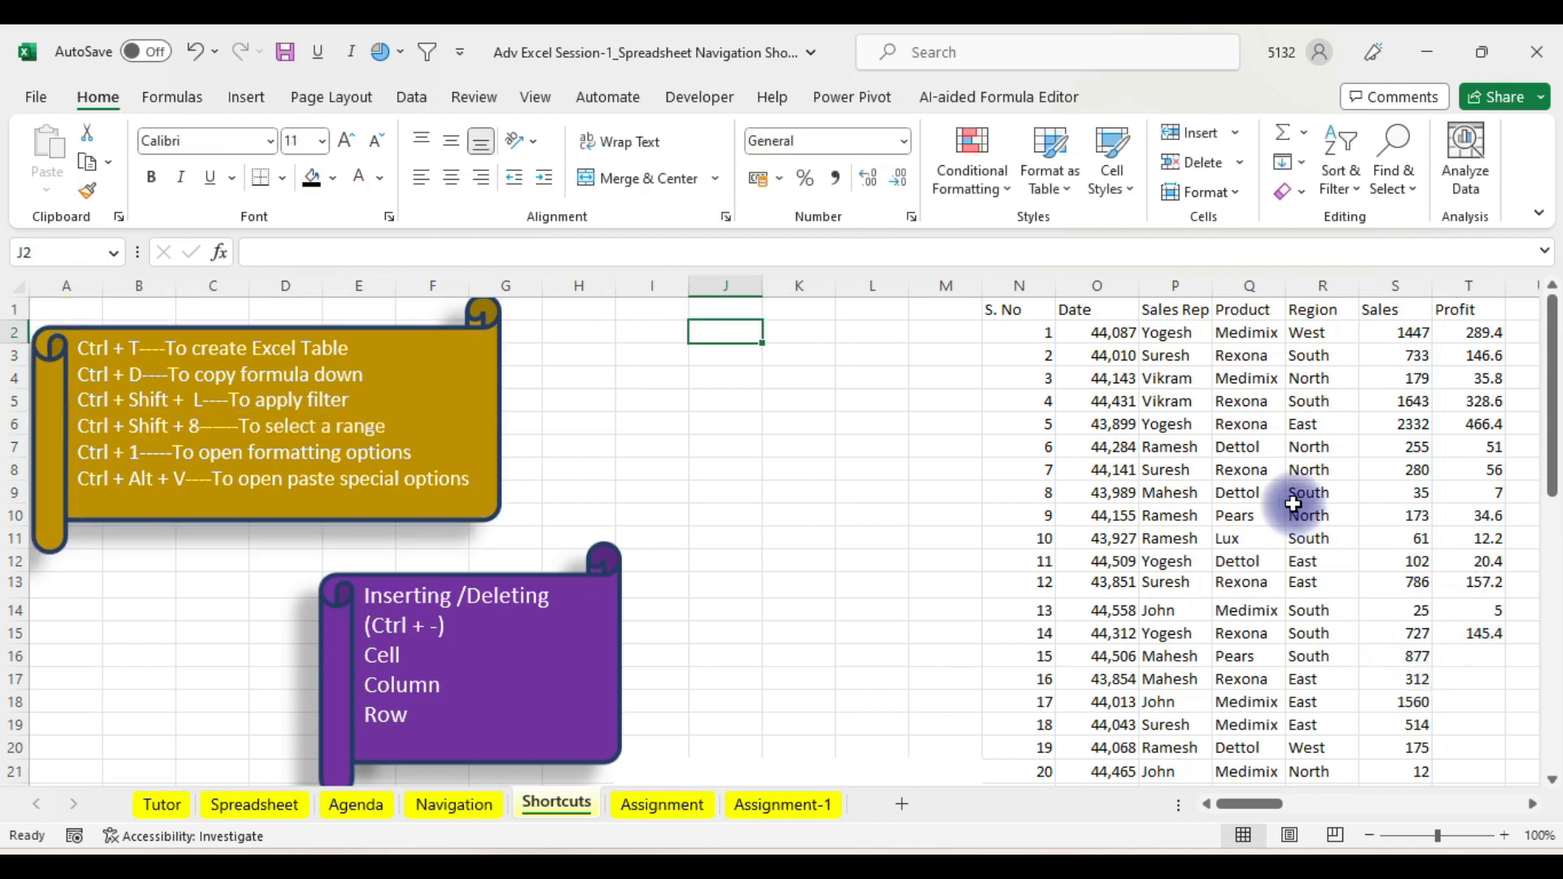
pyautogui.click(1016, 309)
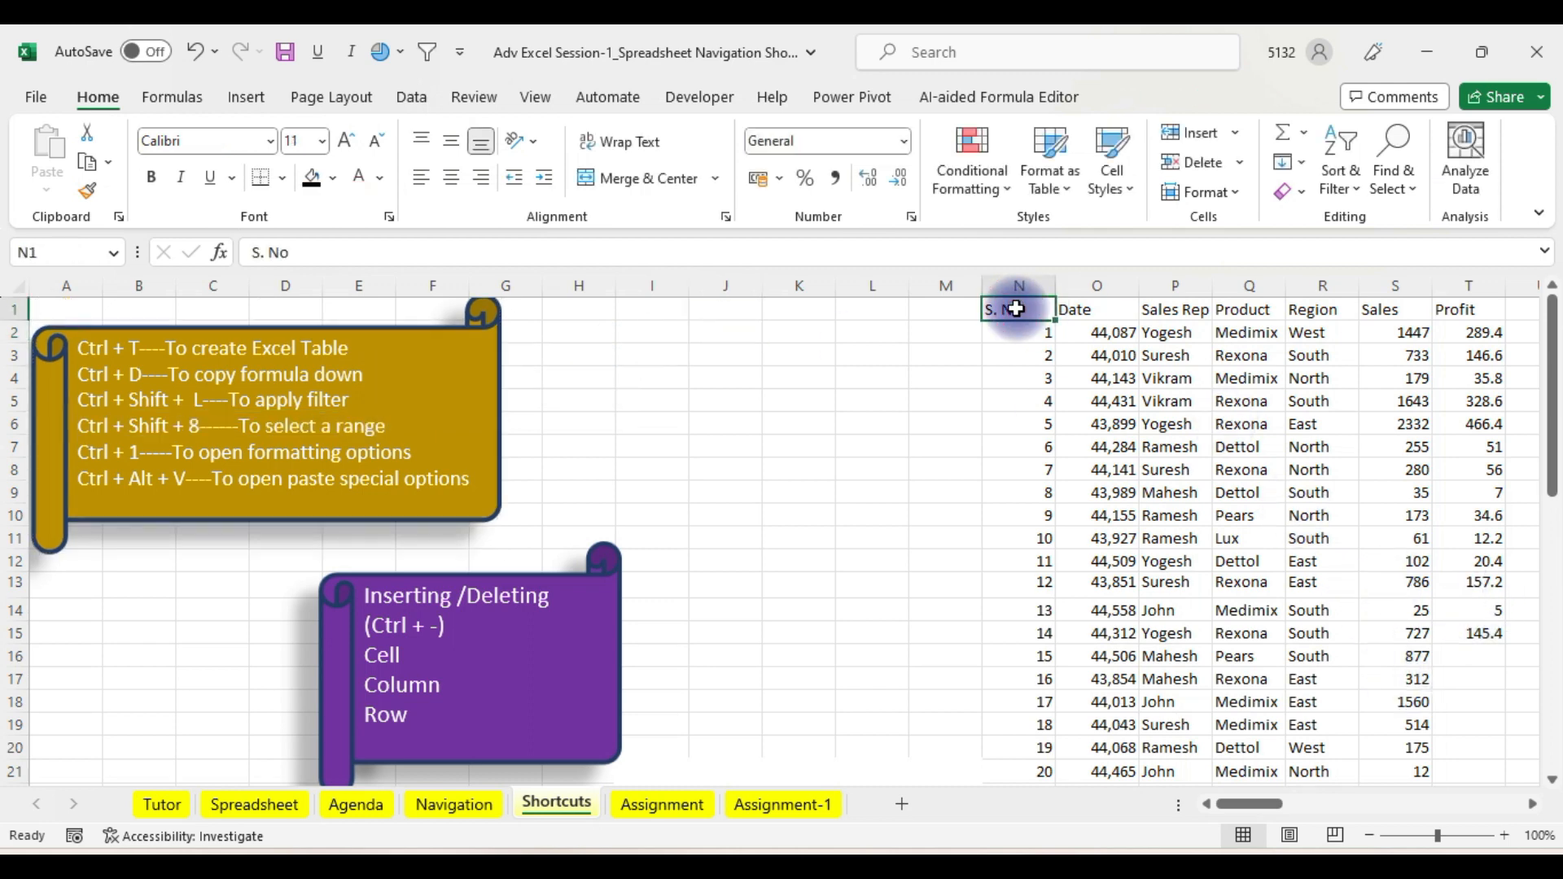
pyautogui.hotkey('ctrl', 'shift', '8')
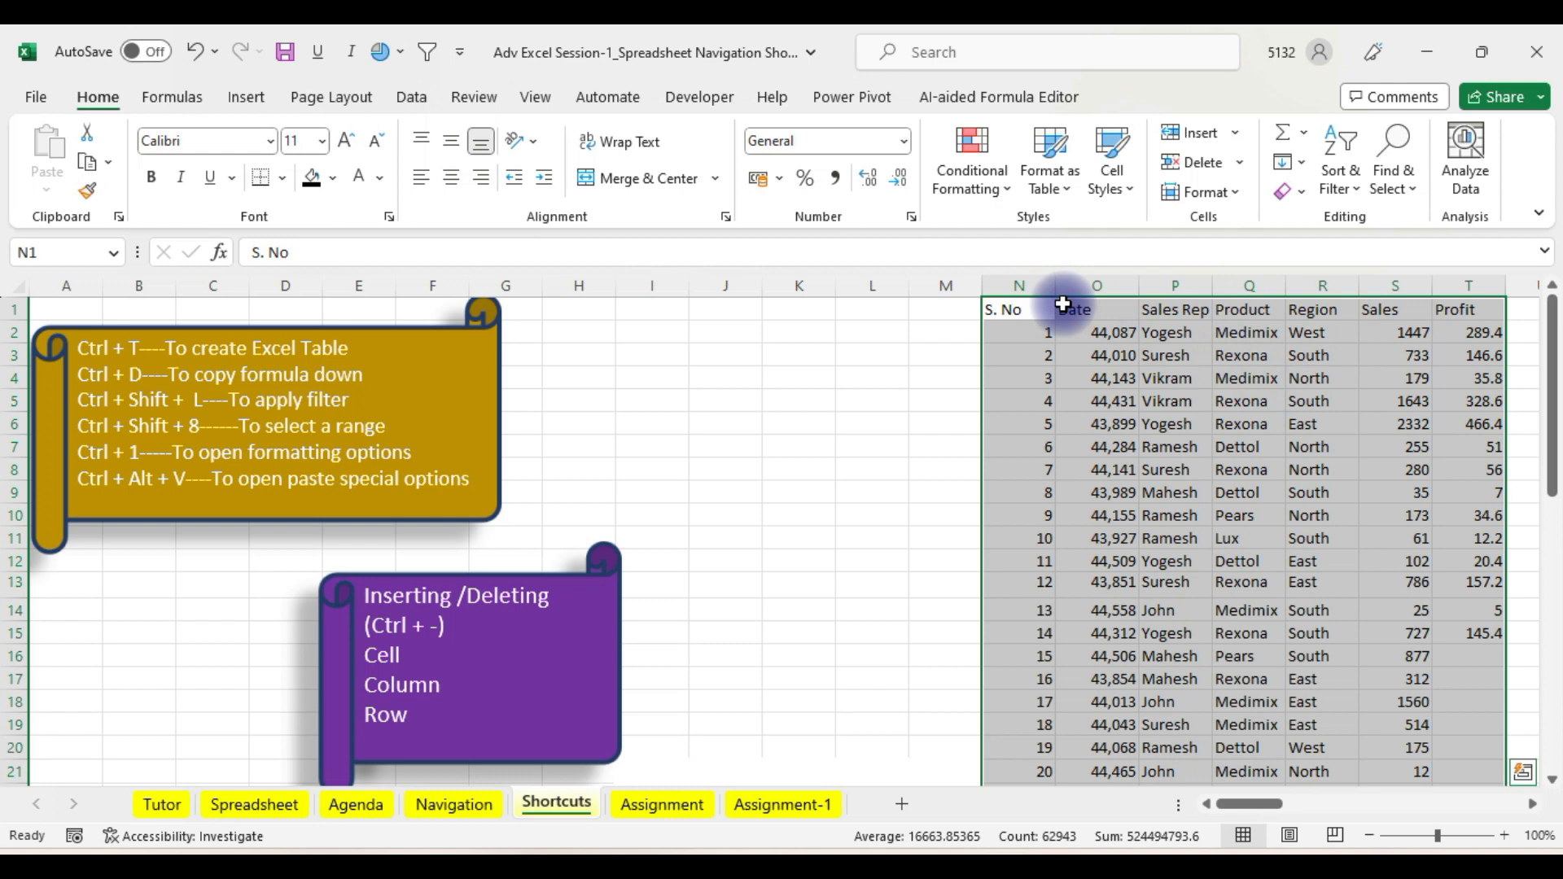
# - Clear the range selection, look along the header row as far as X1 in the blue table, and return to N1
pyautogui.click(1013, 304)
pyautogui.press('Right')
pyautogui.press('Right')
pyautogui.press('Right')
pyautogui.press('Right')
pyautogui.press('Right')
pyautogui.press('Right')
pyautogui.press('Right')
pyautogui.press('Right')
pyautogui.press('Right')
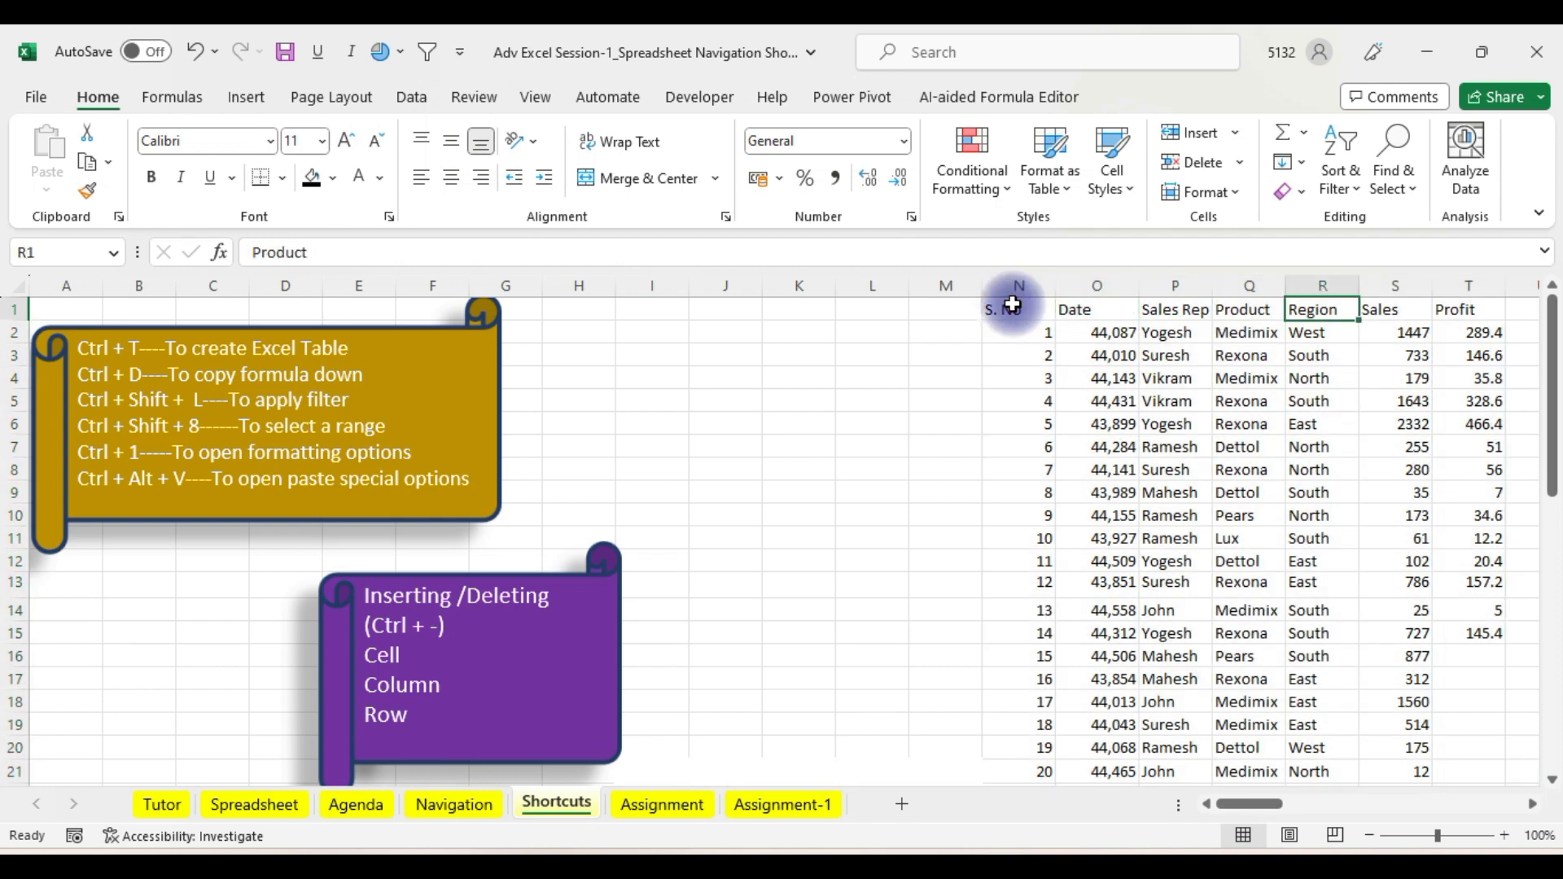
pyautogui.press('Right')
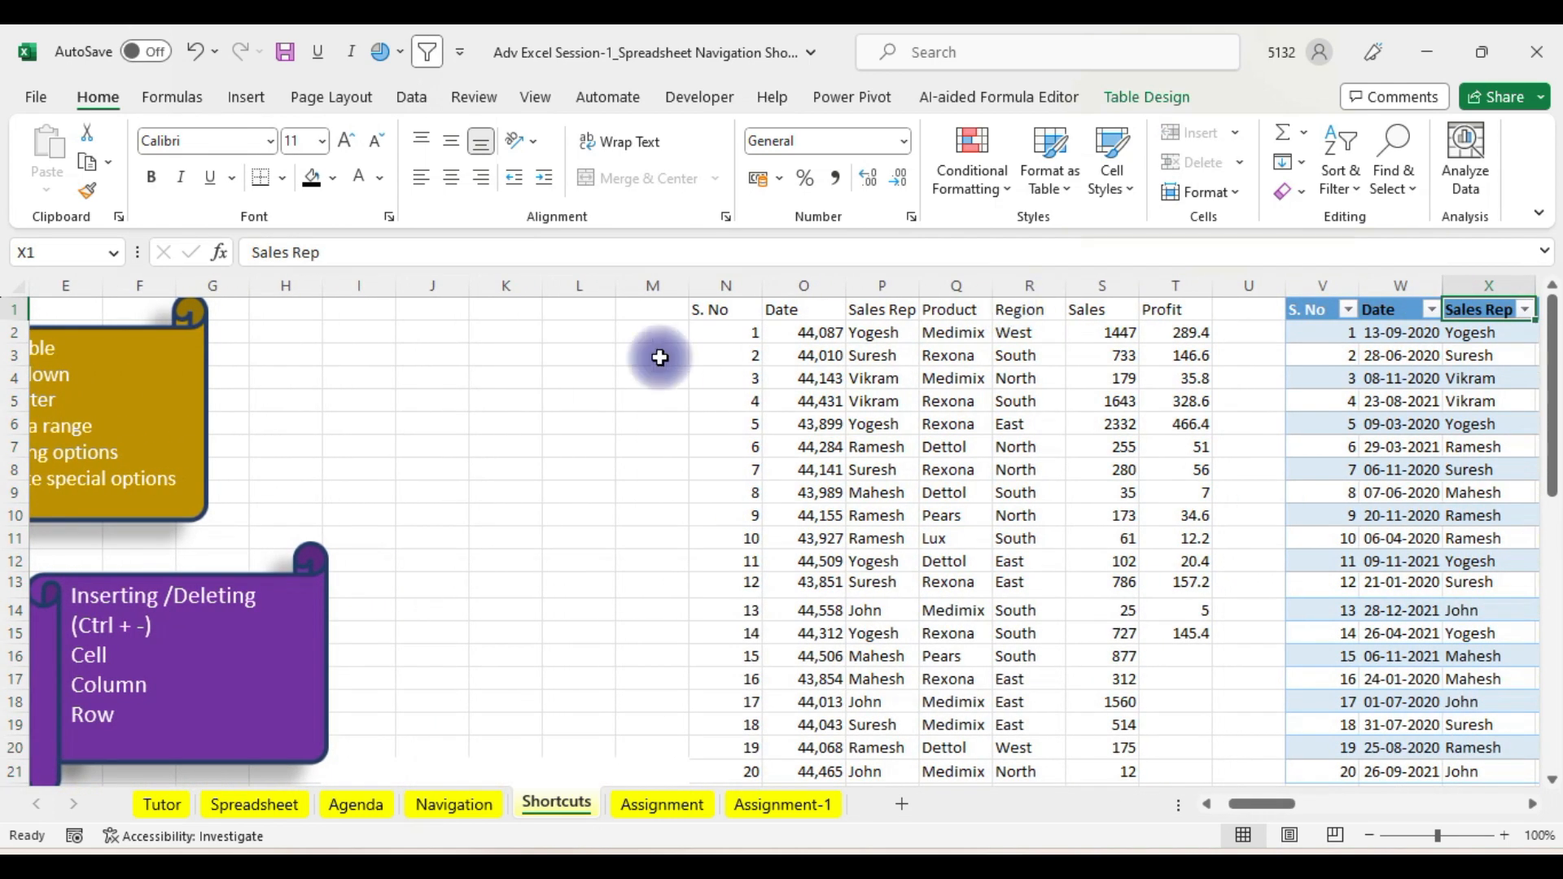
pyautogui.click(701, 314)
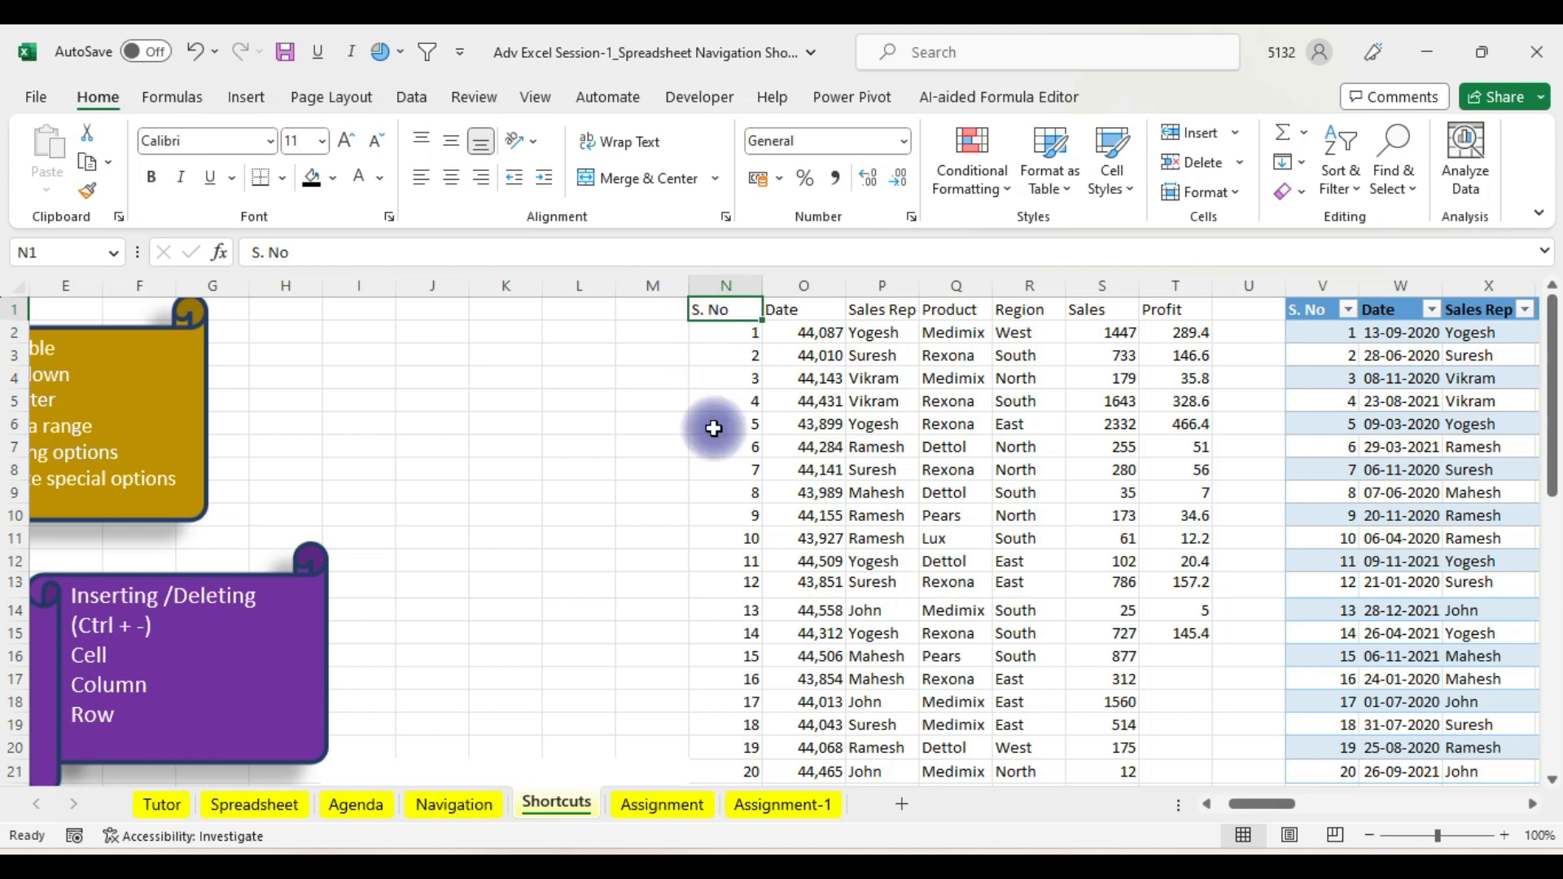
# - Select the plain sales data from N1 down and across to its last cell, bring N1 back into view and clear the selection
pyautogui.hotkey('ctrl', 'shift', 'Down')
pyautogui.hotkey('ctrl', 'shift', 'Right')
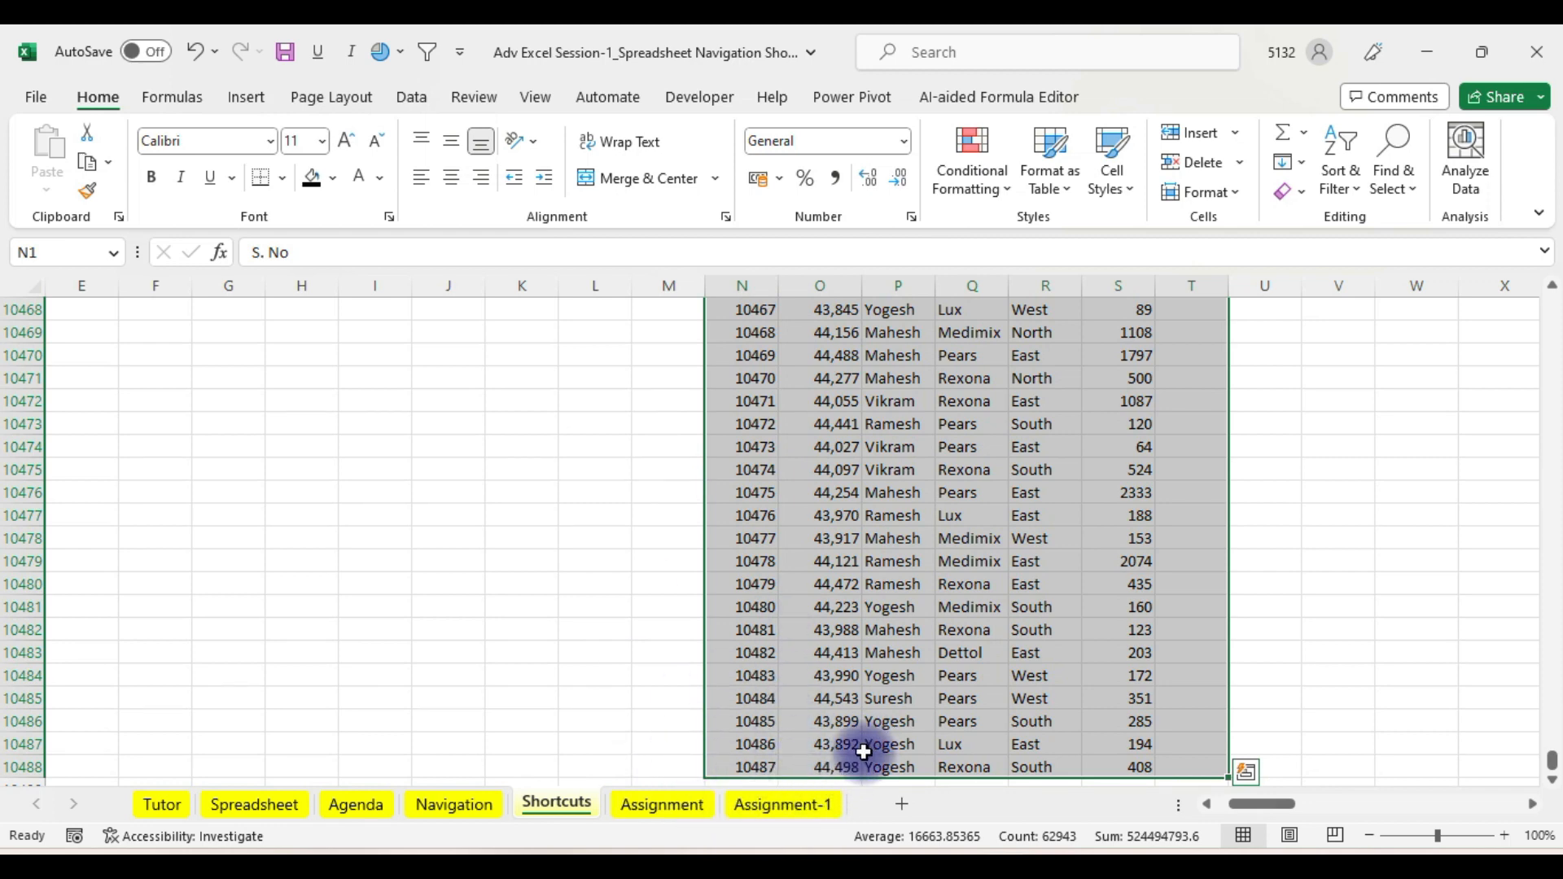
pyautogui.hotkey('ctrl', 'BackSpace')
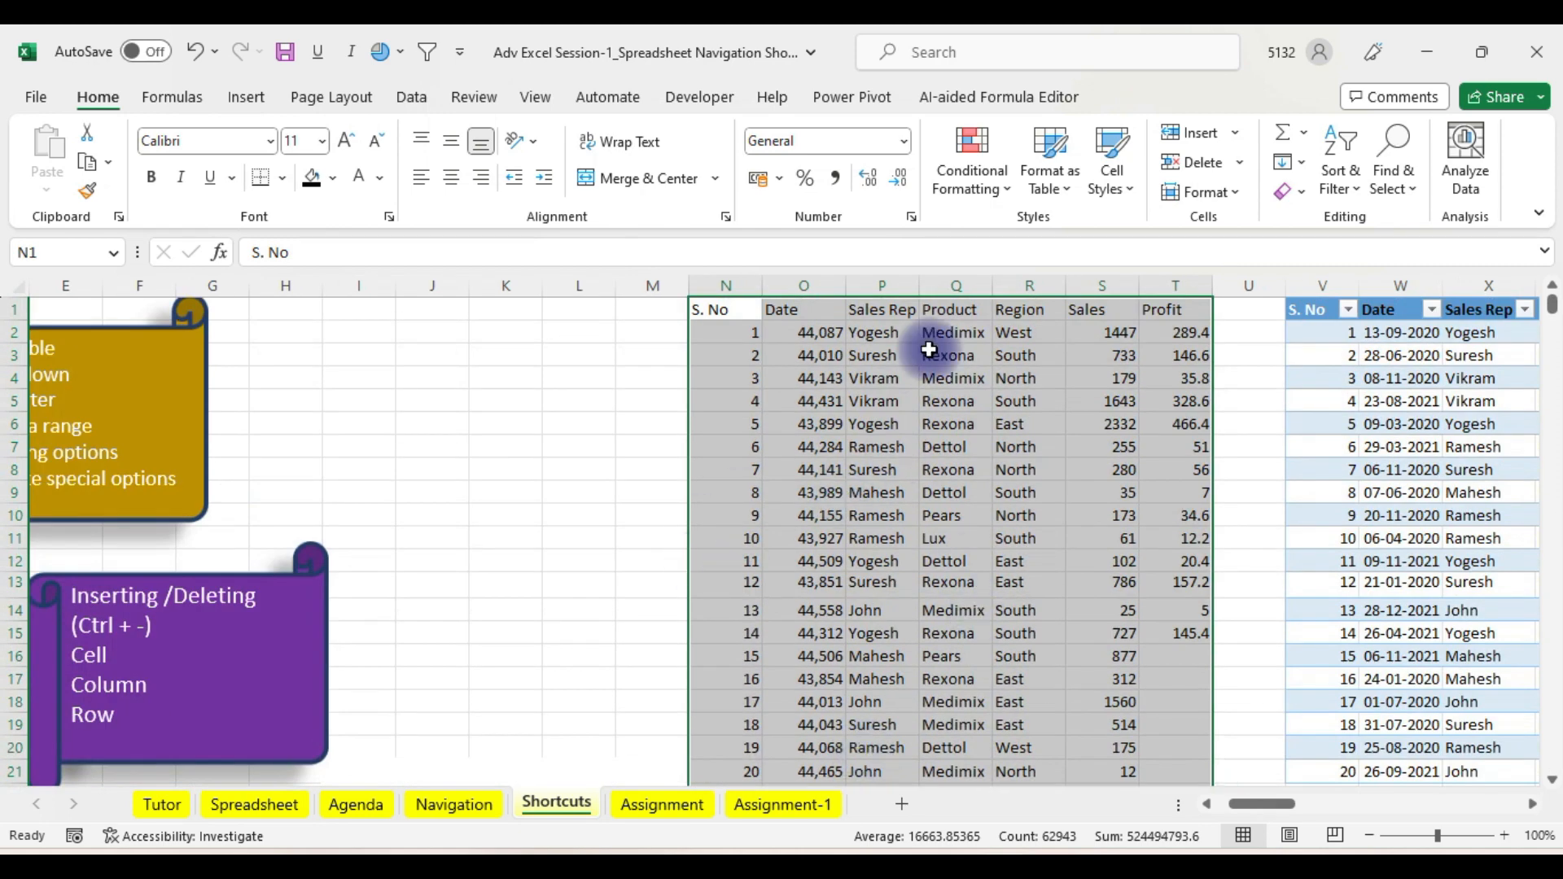
pyautogui.click(737, 307)
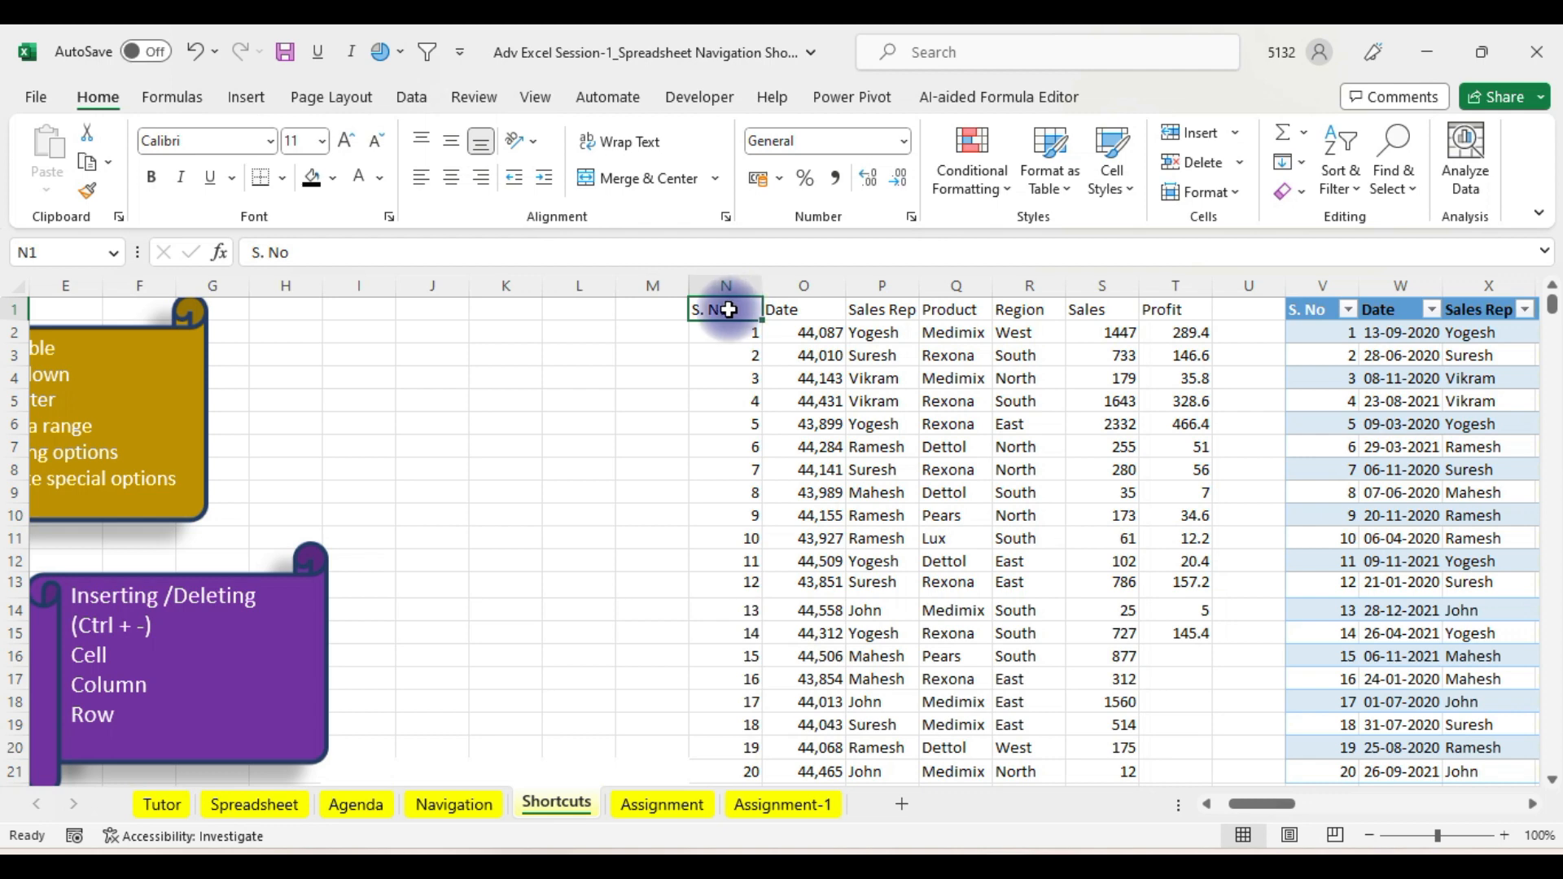
# - Select the whole plain sales data region around N1 in one go, deselect it, glance at the Google Meet preview and select the region again
pyautogui.hotkey('ctrl', 'a')
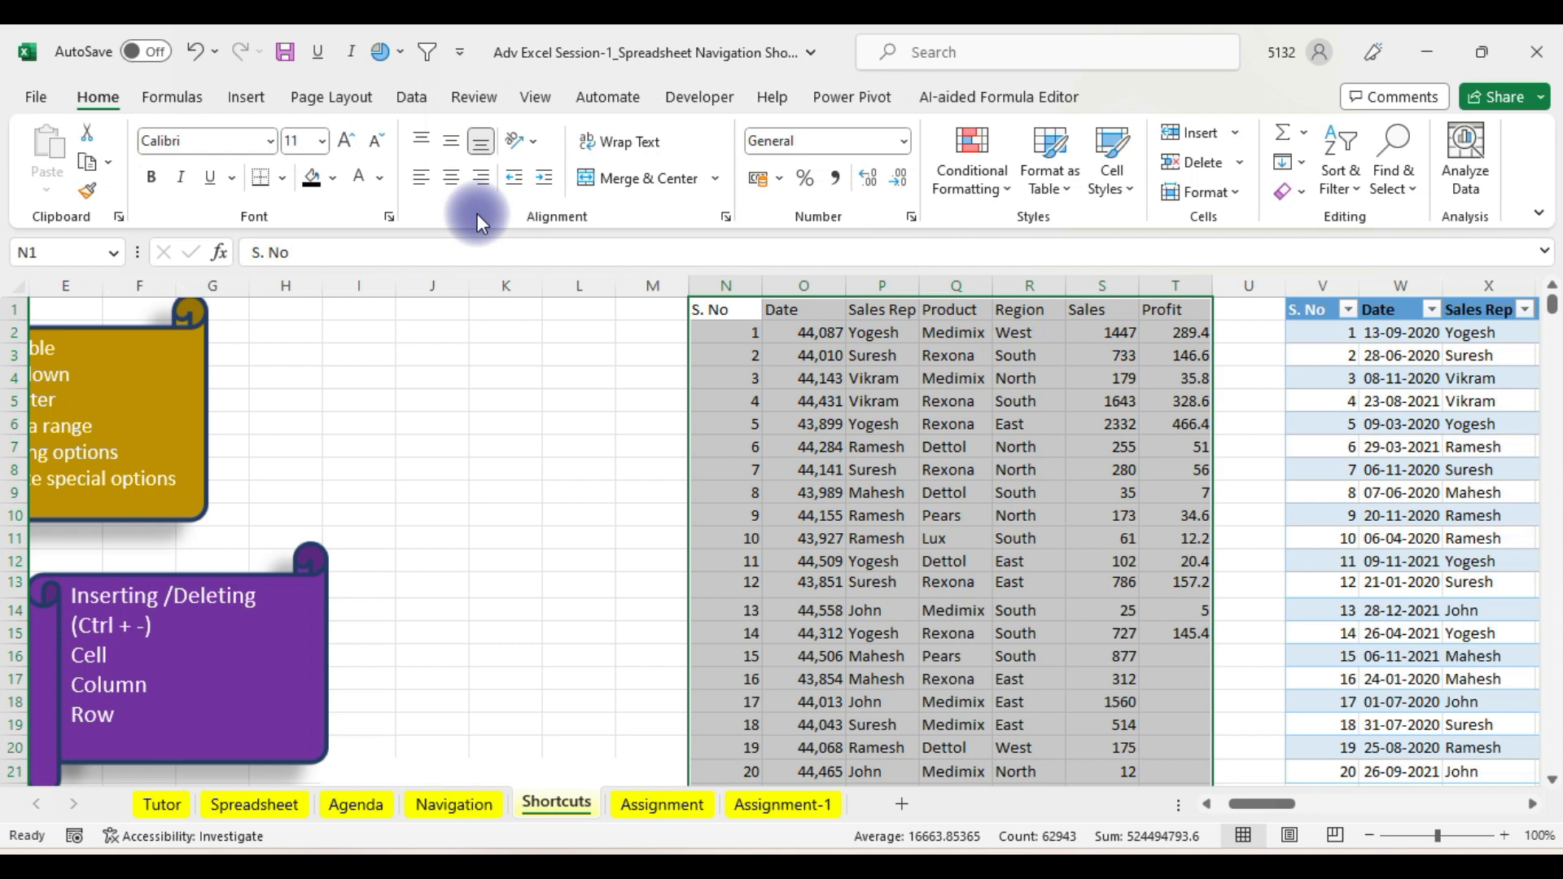
pyautogui.click(732, 309)
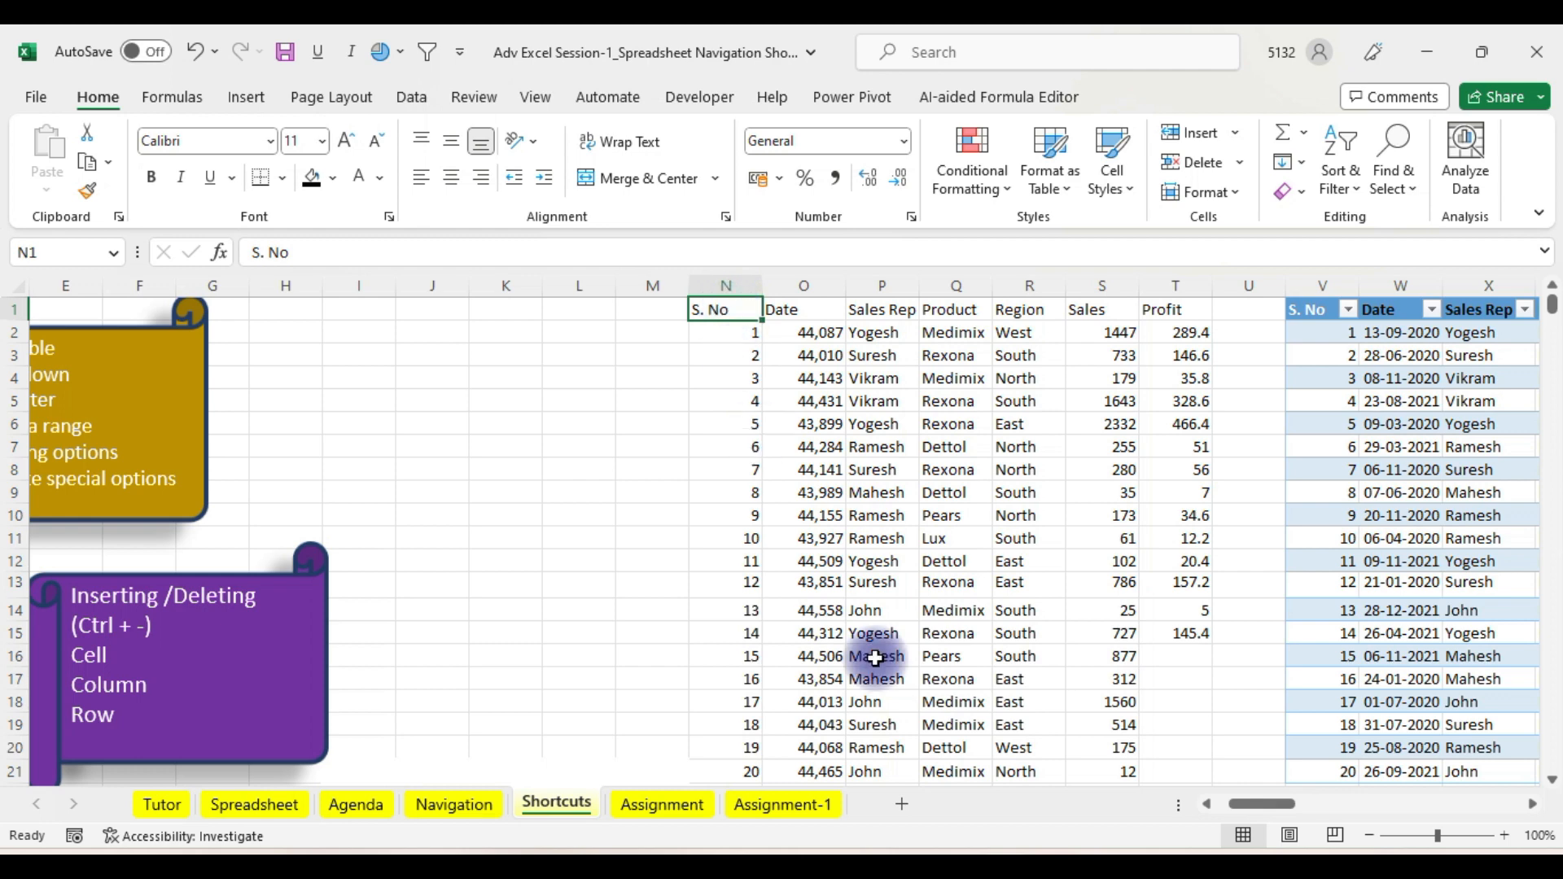
pyautogui.moveTo(908, 851)
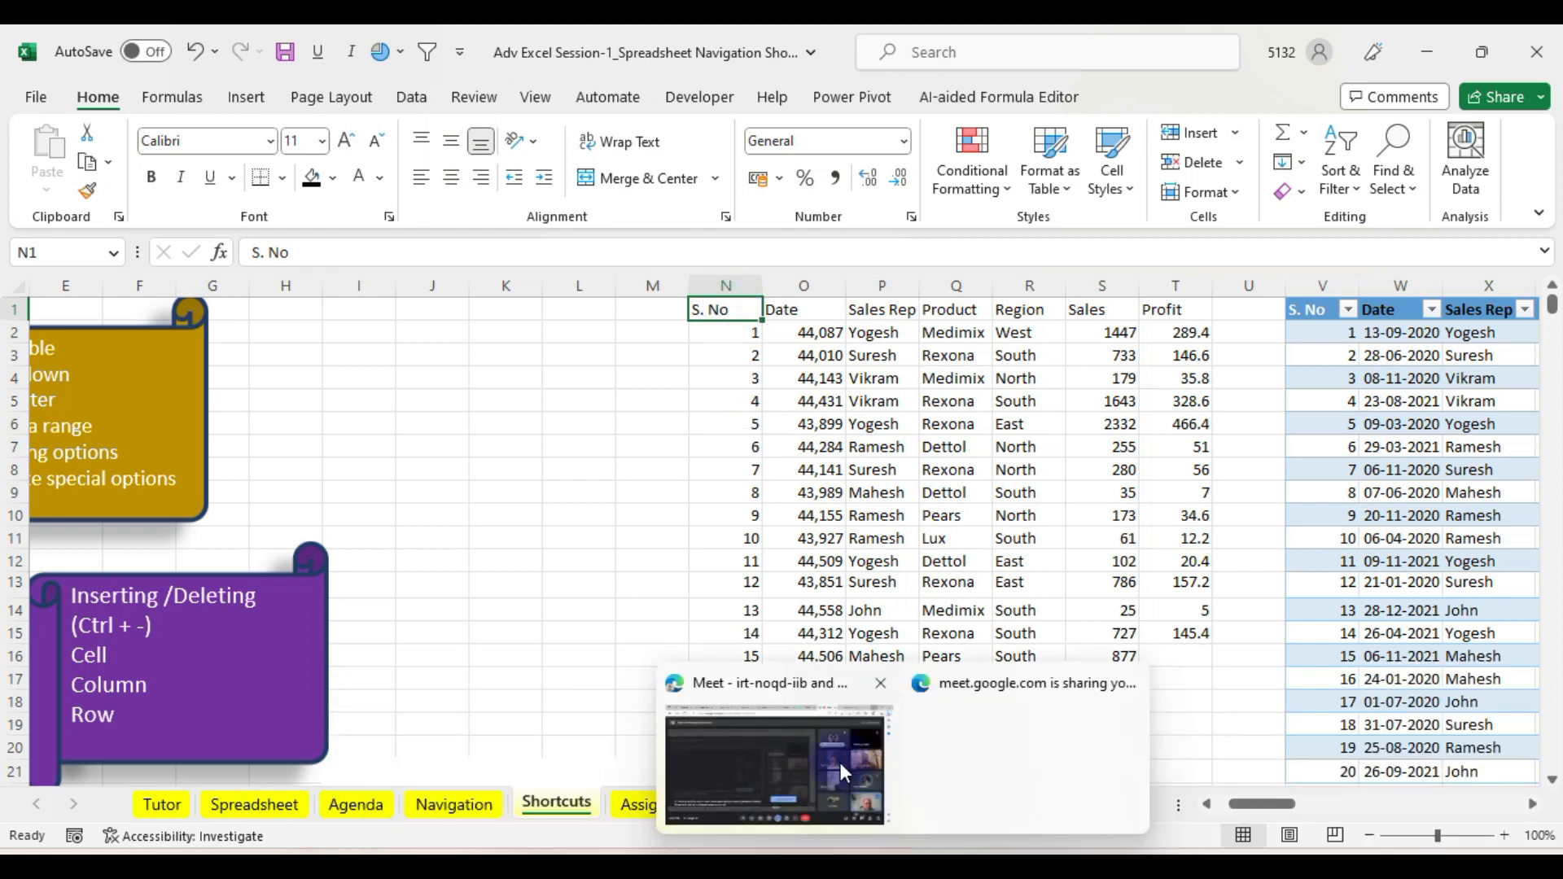
pyautogui.moveTo(839, 762)
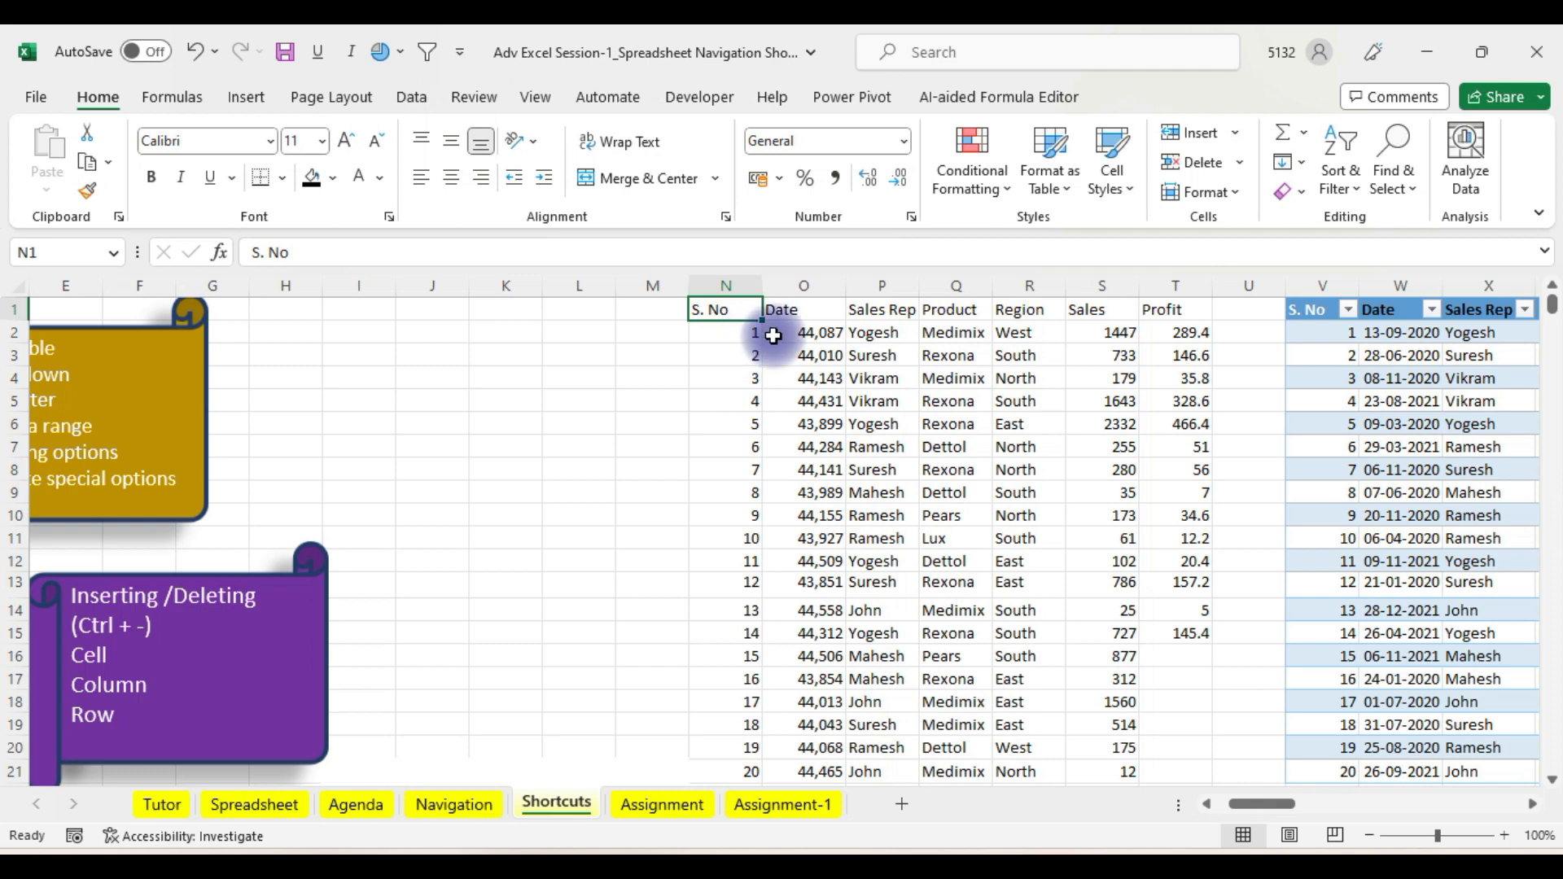
pyautogui.hotkey('ctrl', 'a')
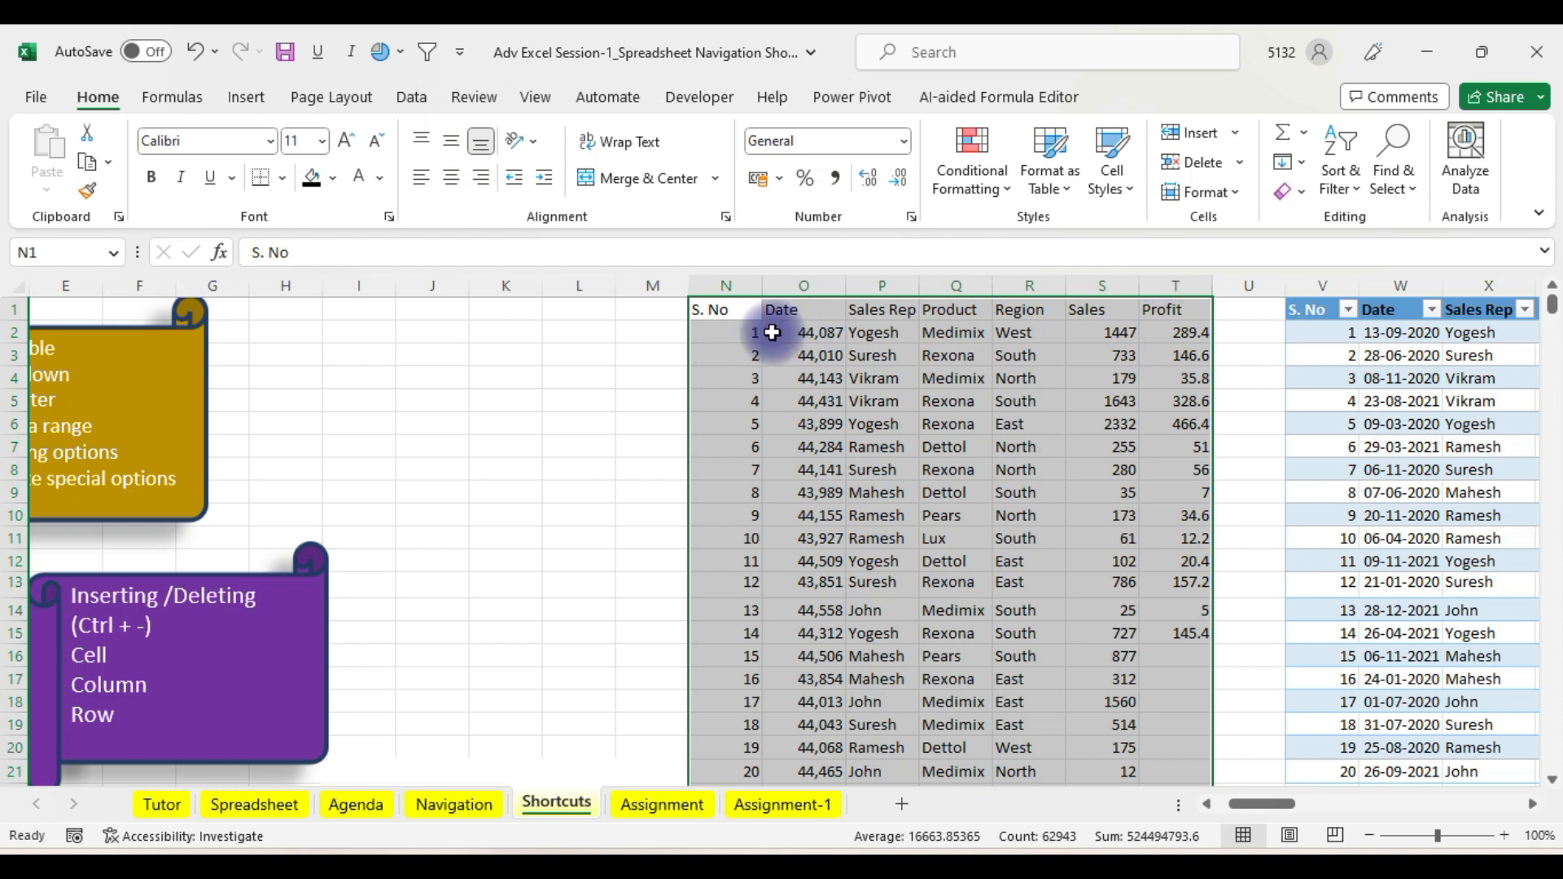
# - Enter the shortcut note "Ctrl *" in cell J2 and select that cell
pyautogui.click(421, 331)
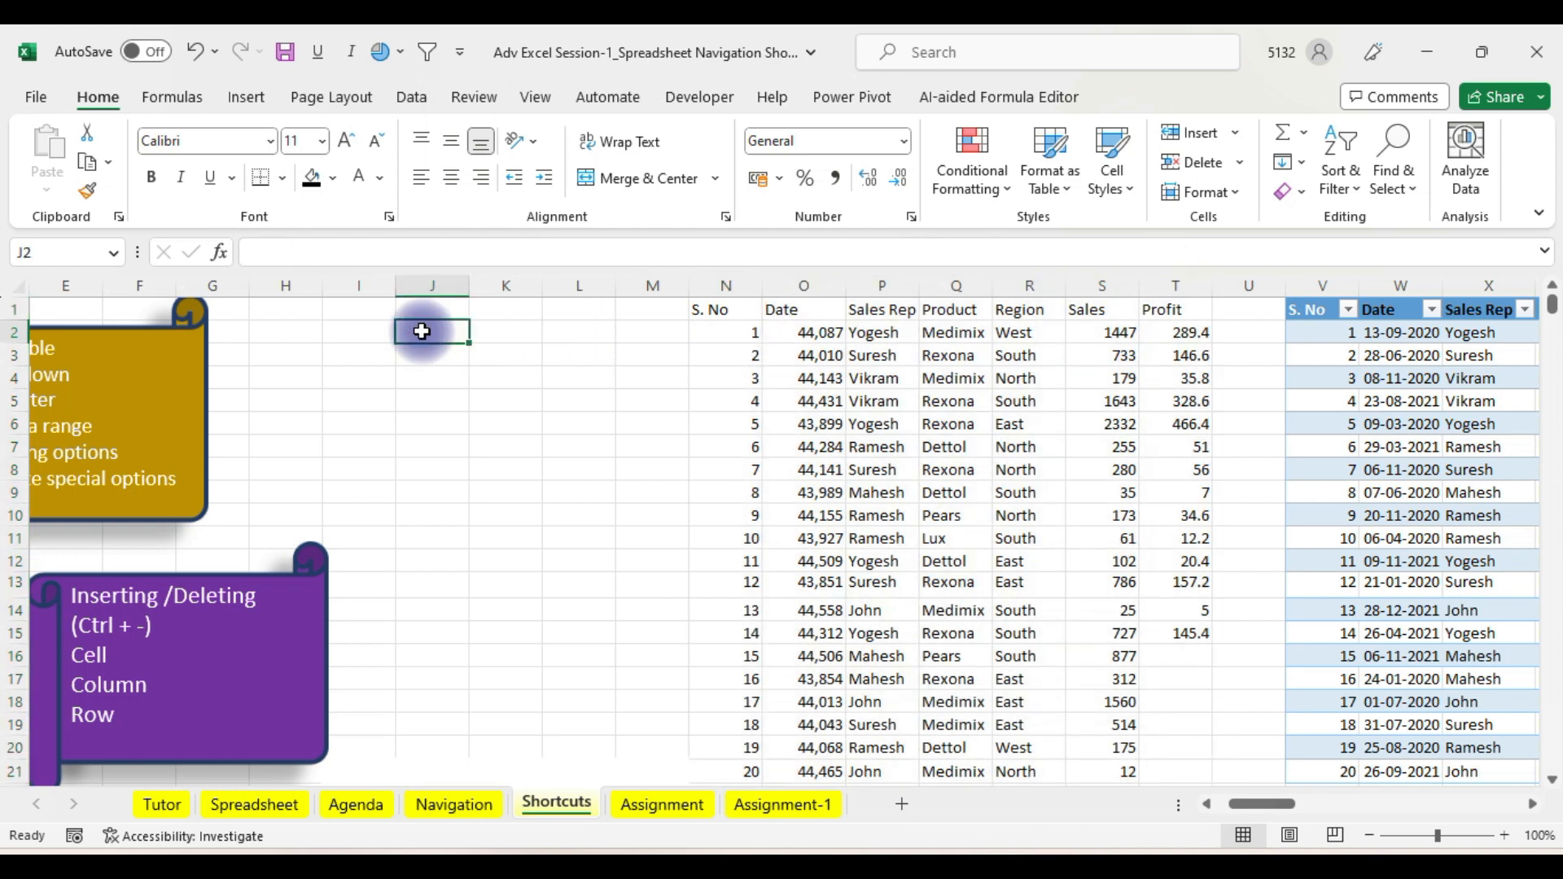
pyautogui.write('Ctrl *')
pyautogui.click(522, 511)
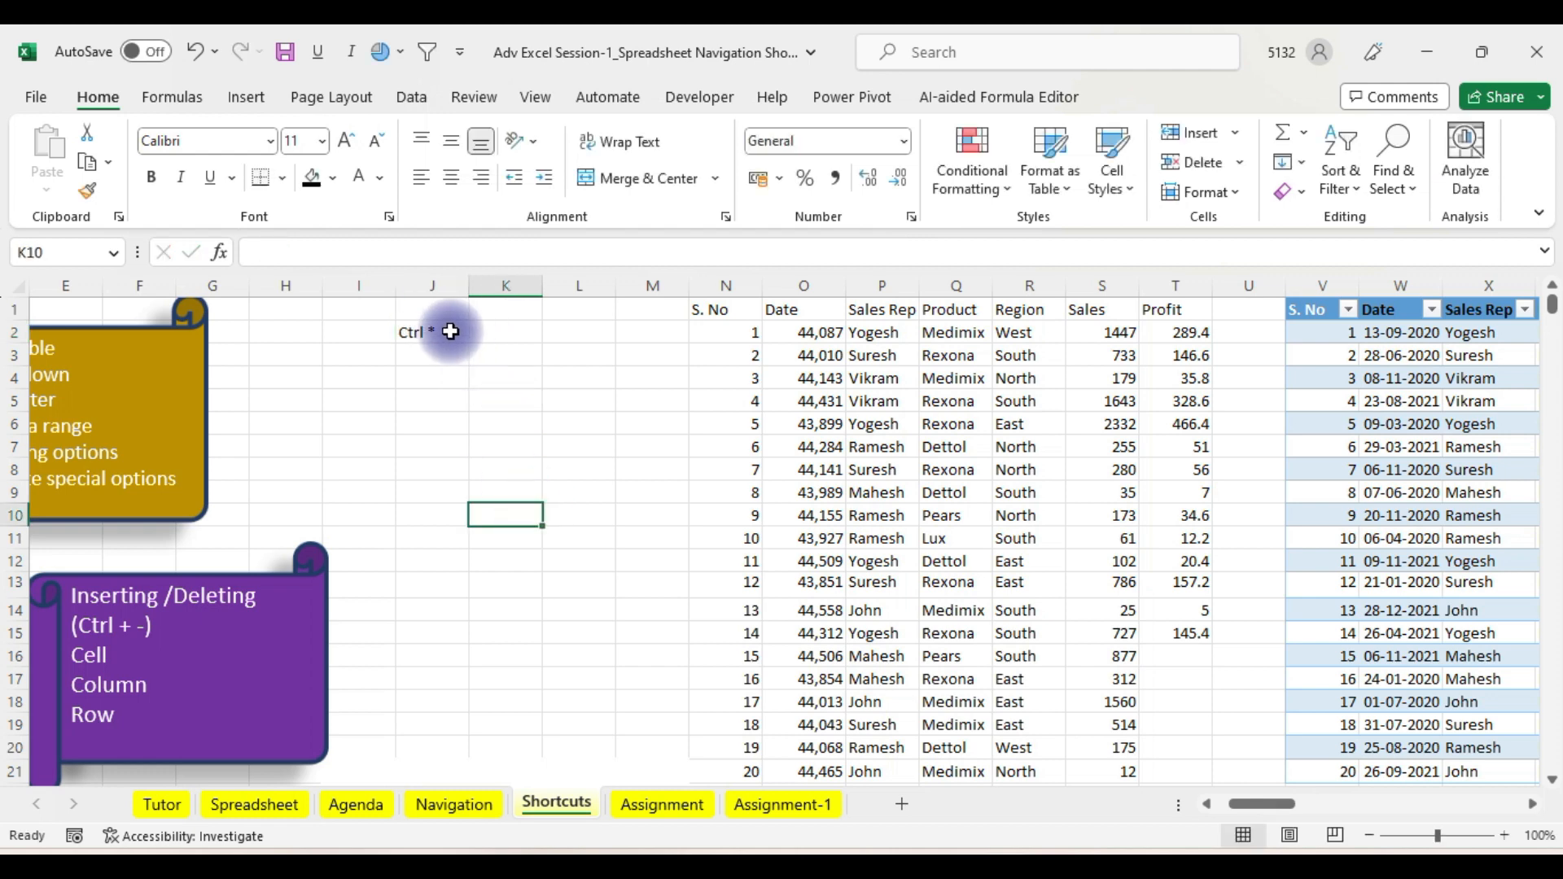
pyautogui.click(450, 331)
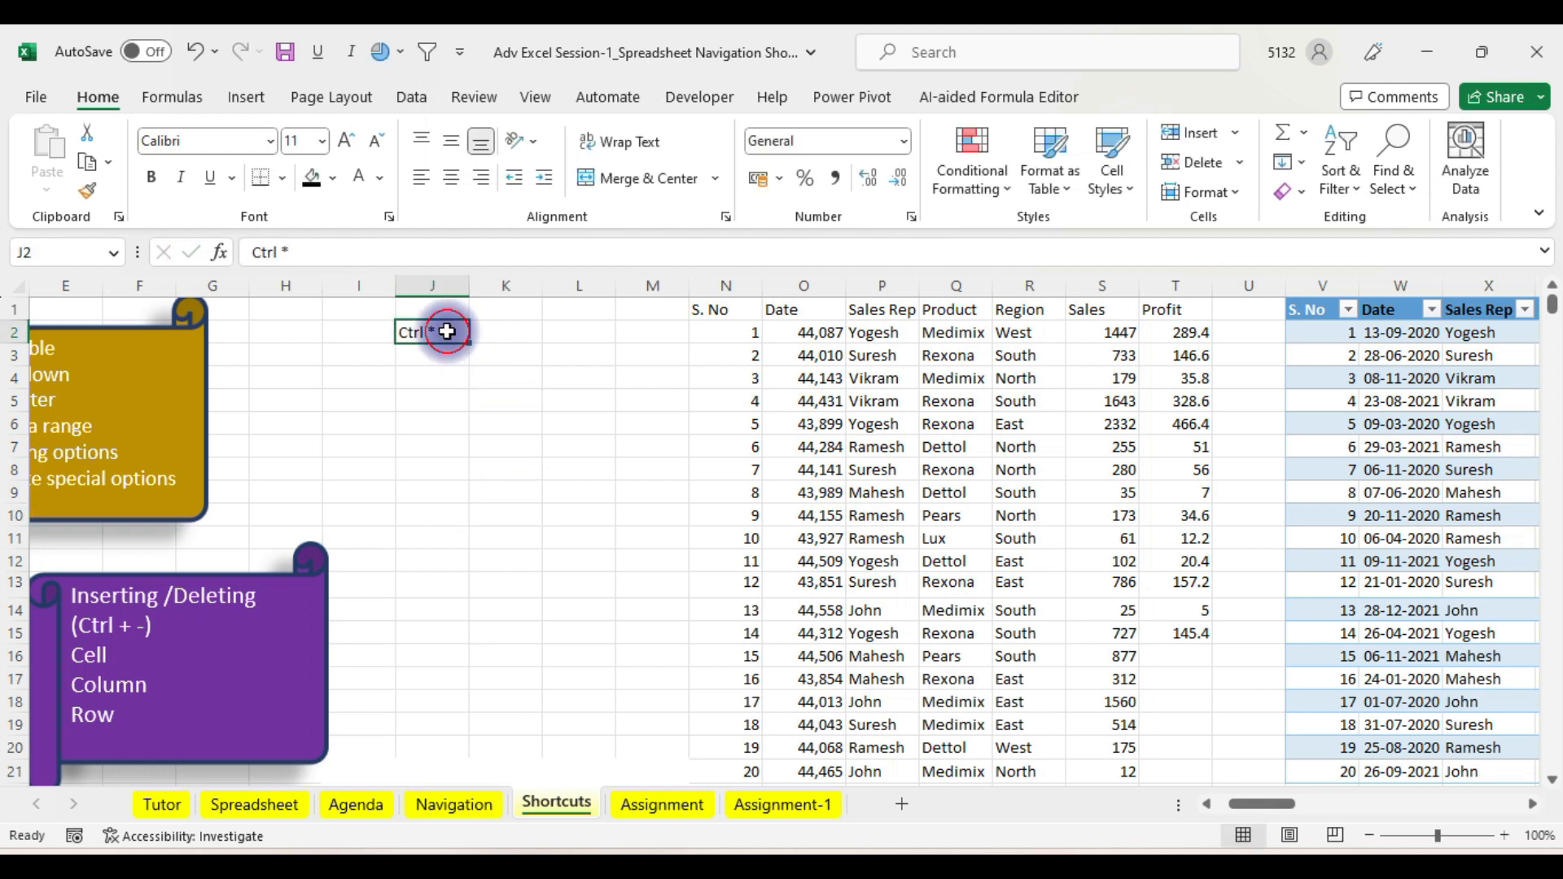
# - Select the current region of the plain sales data from N1, check the Google Meet call and minimise its window
pyautogui.click(724, 305)
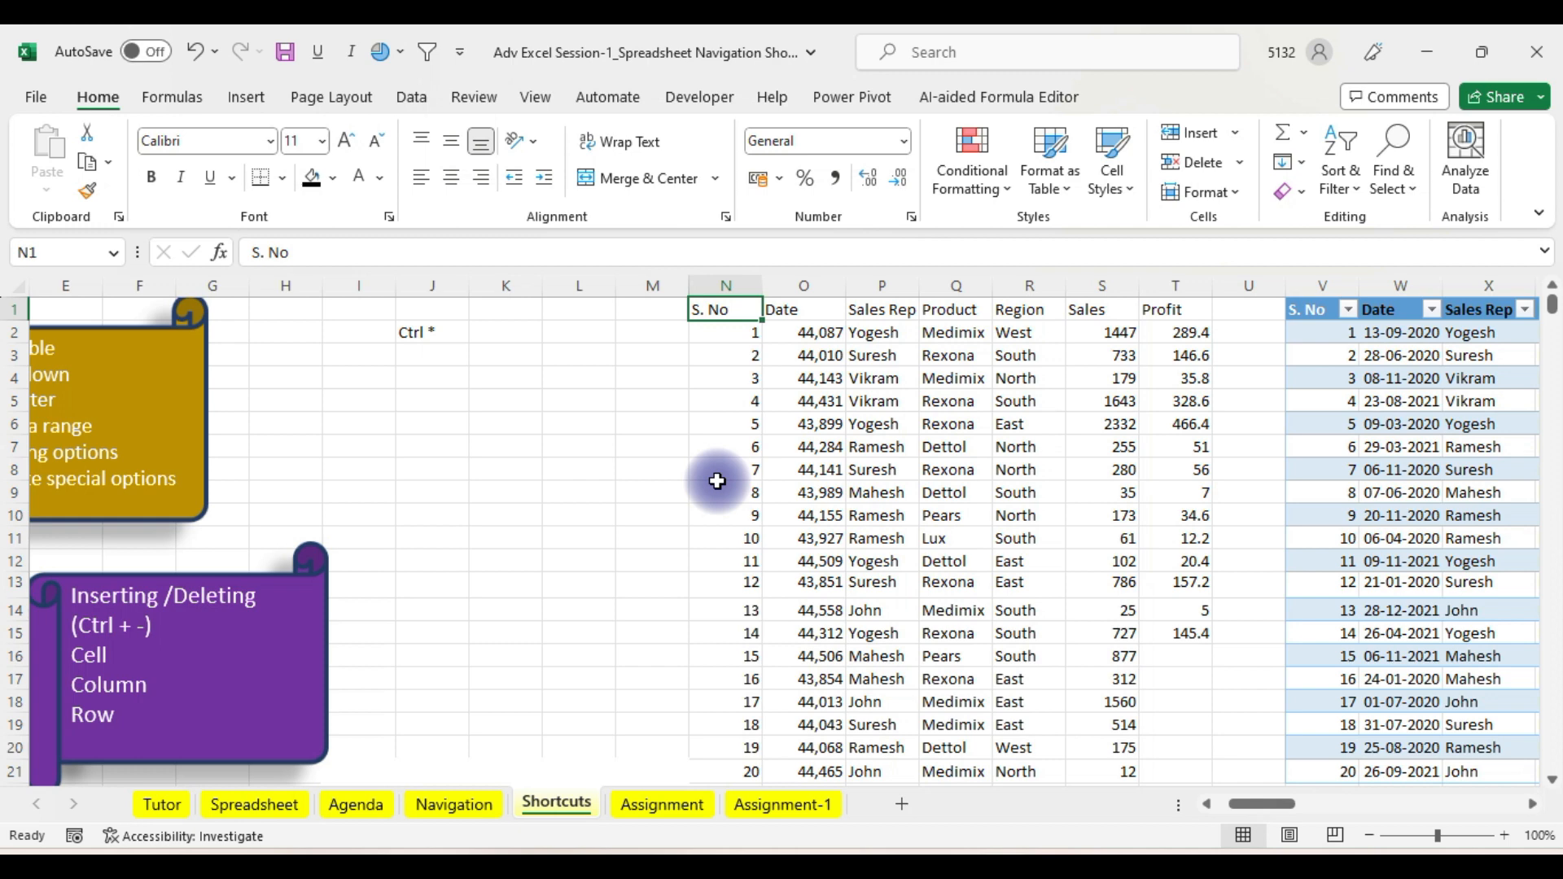
pyautogui.hotkey('ctrl', 'shift', '8')
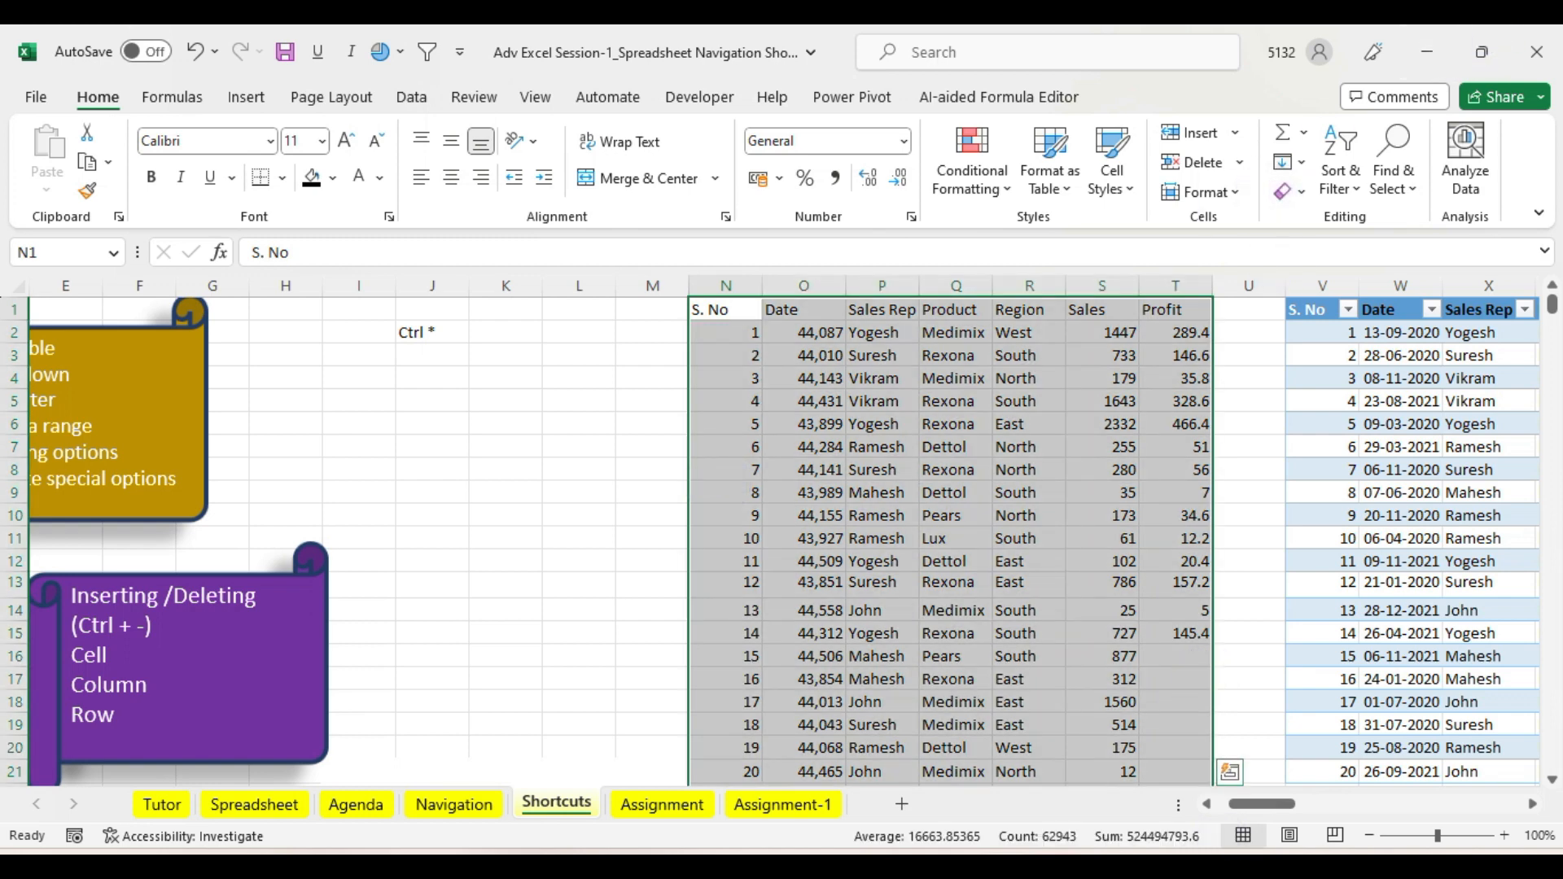
pyautogui.moveTo(920, 855)
pyautogui.click(804, 759)
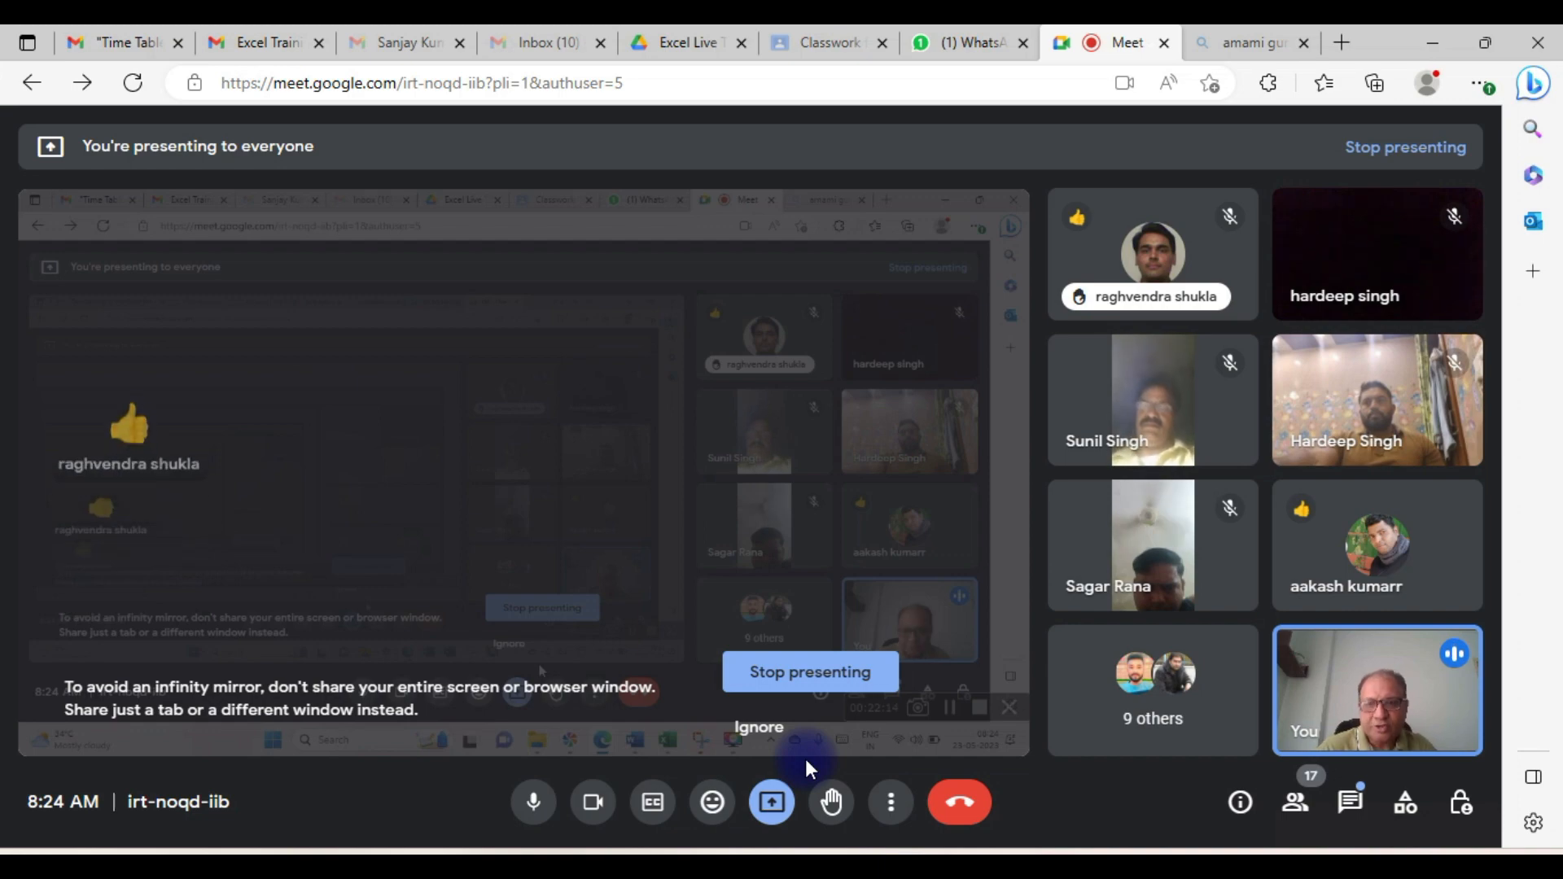
pyautogui.click(1437, 40)
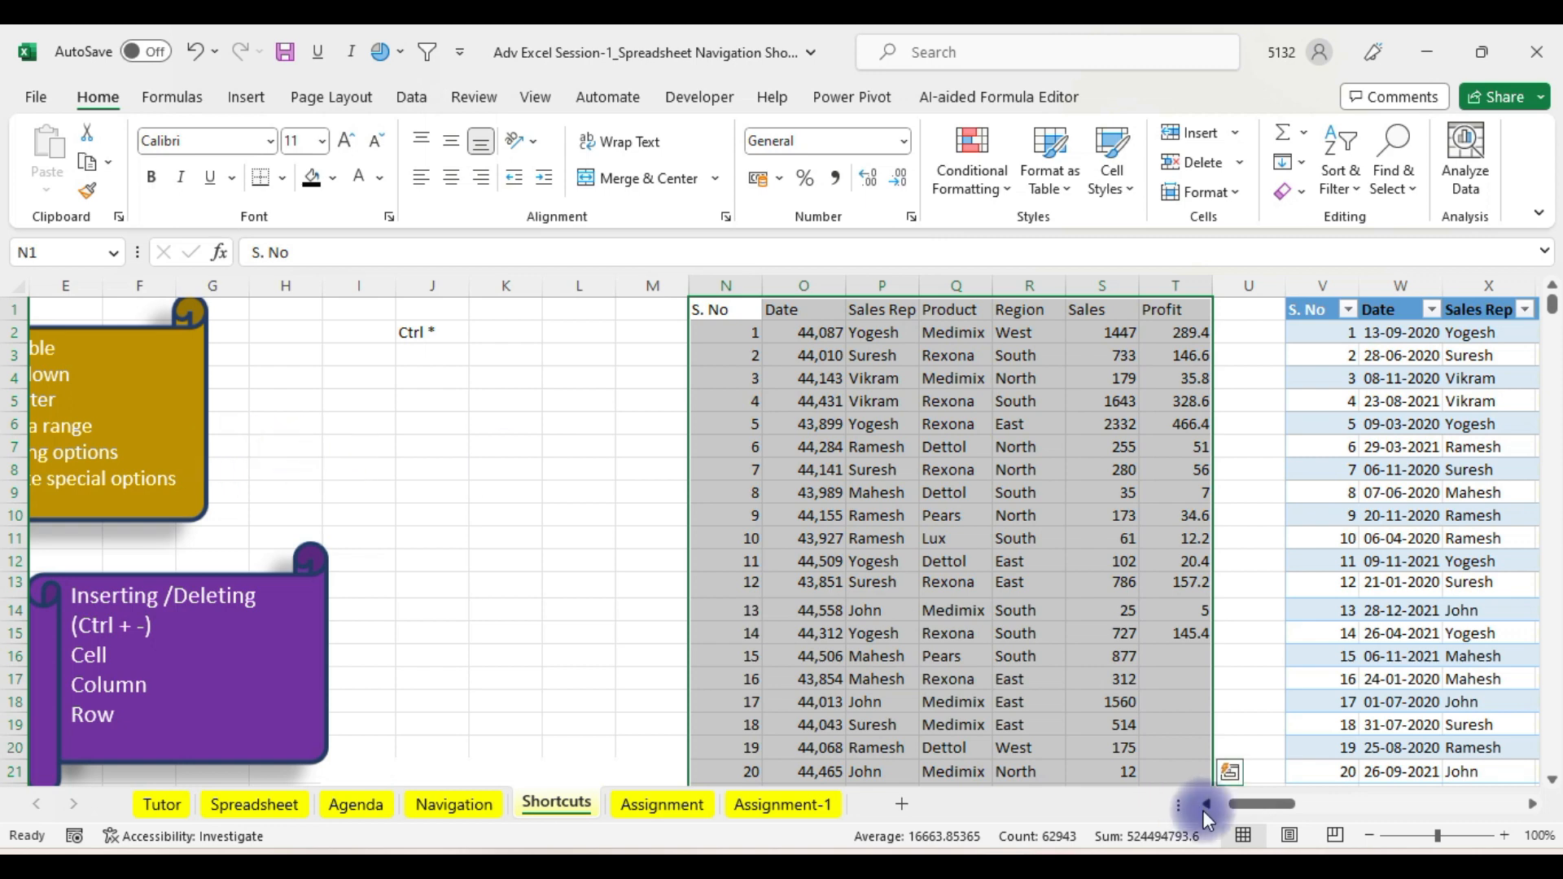
# - Return to cell A11 in the first column and shift the gold shortcuts scroll slightly down
pyautogui.click(225, 547)
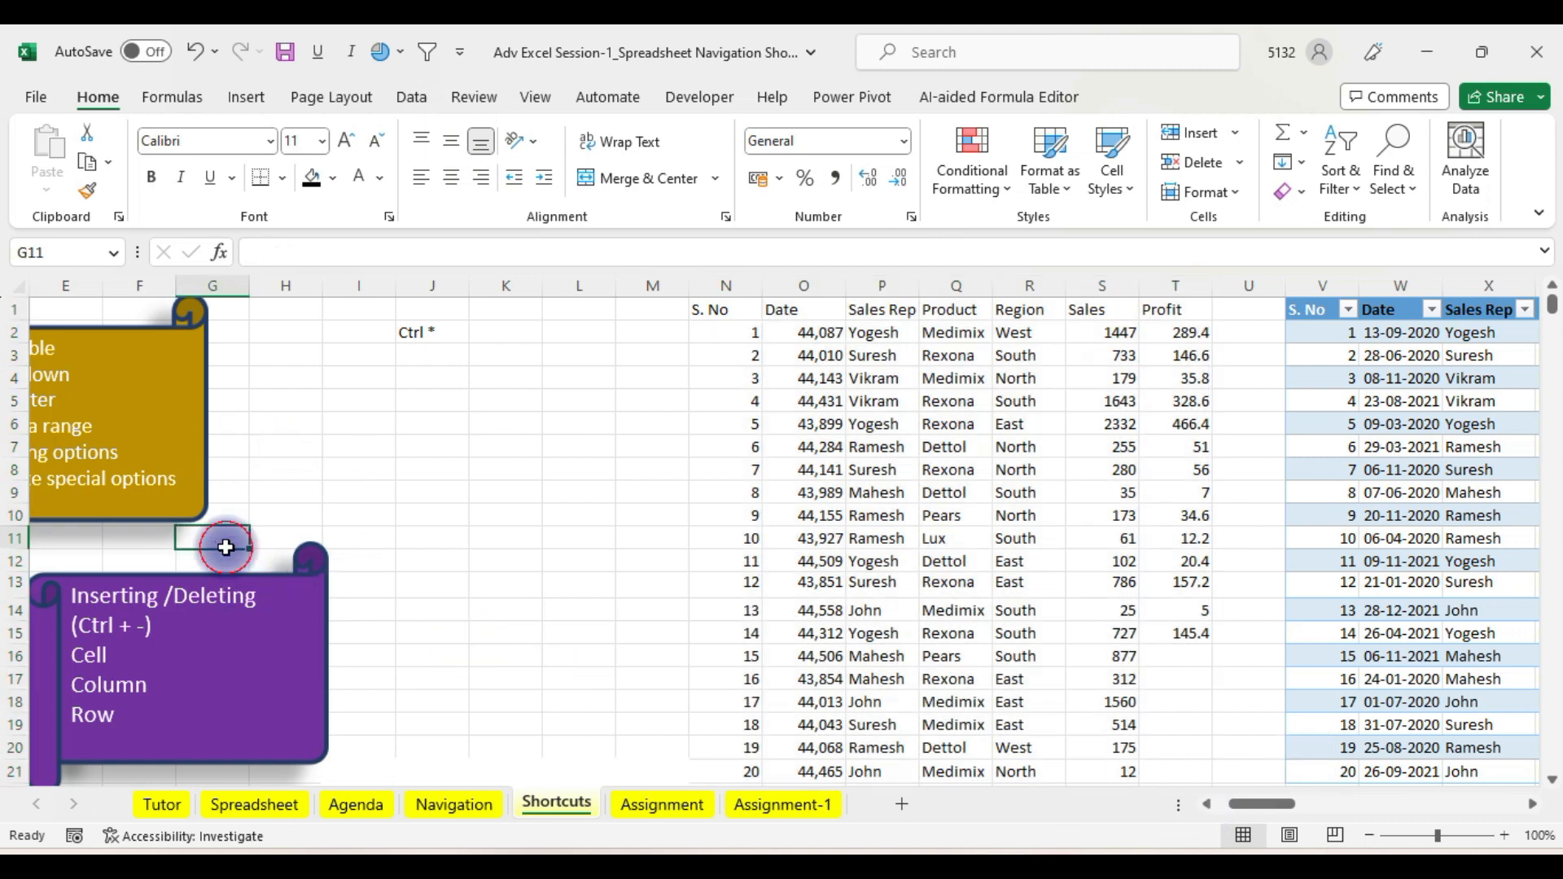
pyautogui.press('Left')
pyautogui.press('Left')
pyautogui.press('Left')
pyautogui.press('Left')
pyautogui.press('Left')
pyautogui.press('Left')
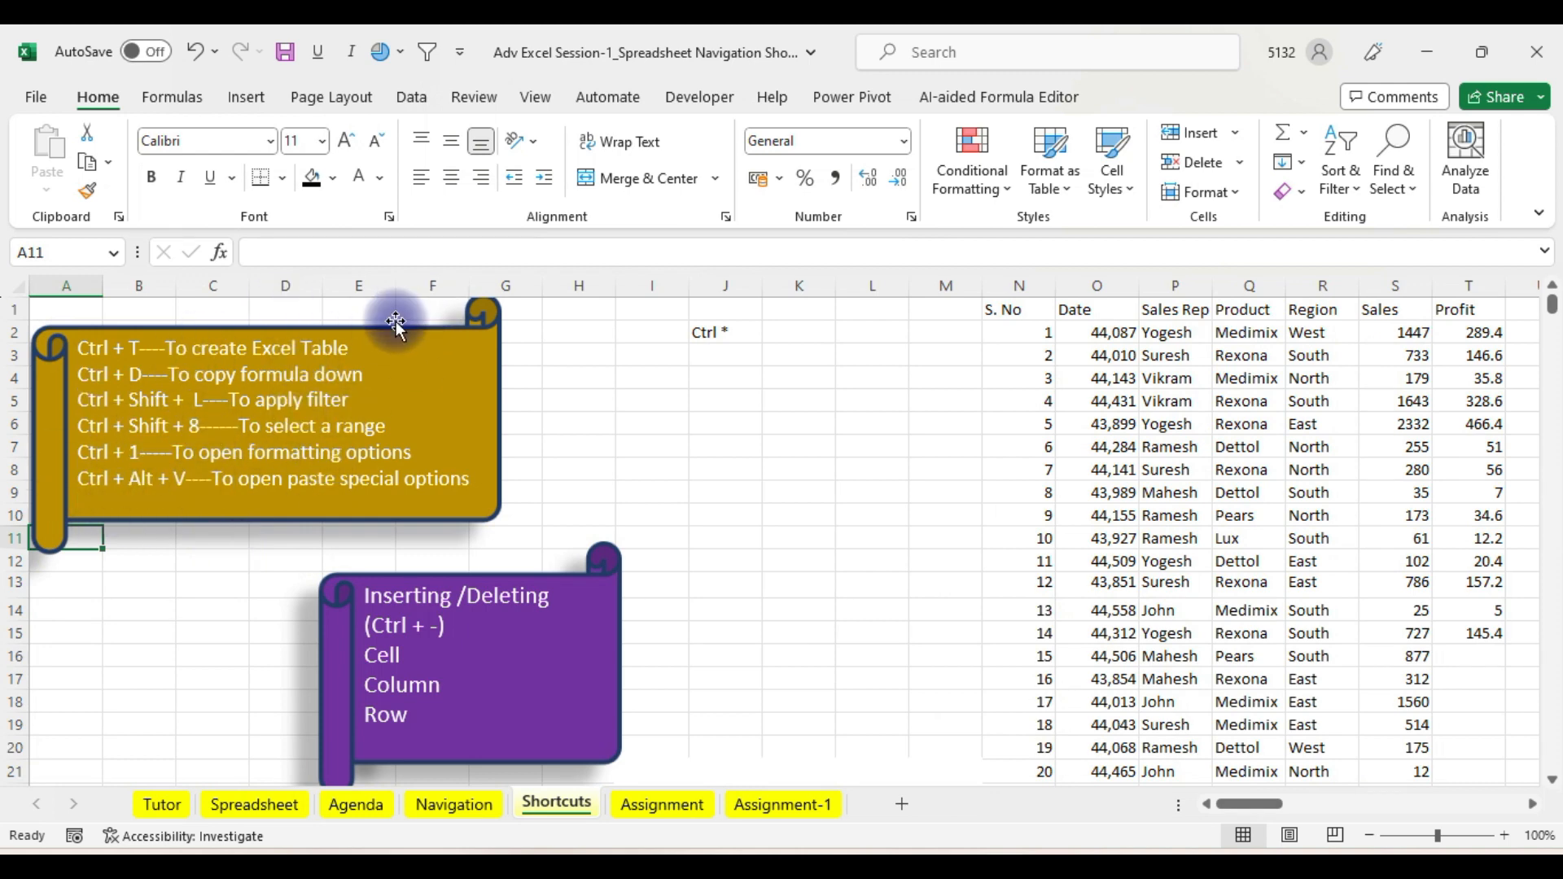
pyautogui.moveTo(374, 330)
pyautogui.mouseDown()
pyautogui.moveTo(802, 342)
pyautogui.moveTo(722, 390)
pyautogui.moveTo(390, 442)
pyautogui.moveTo(505, 271)
pyautogui.moveTo(524, 404)
pyautogui.moveTo(437, 334)
pyautogui.moveTo(382, 340)
pyautogui.moveTo(412, 329)
pyautogui.moveTo(373, 537)
pyautogui.moveTo(373, 332)
pyautogui.moveTo(537, 316)
pyautogui.moveTo(372, 340)
pyautogui.mouseUp()
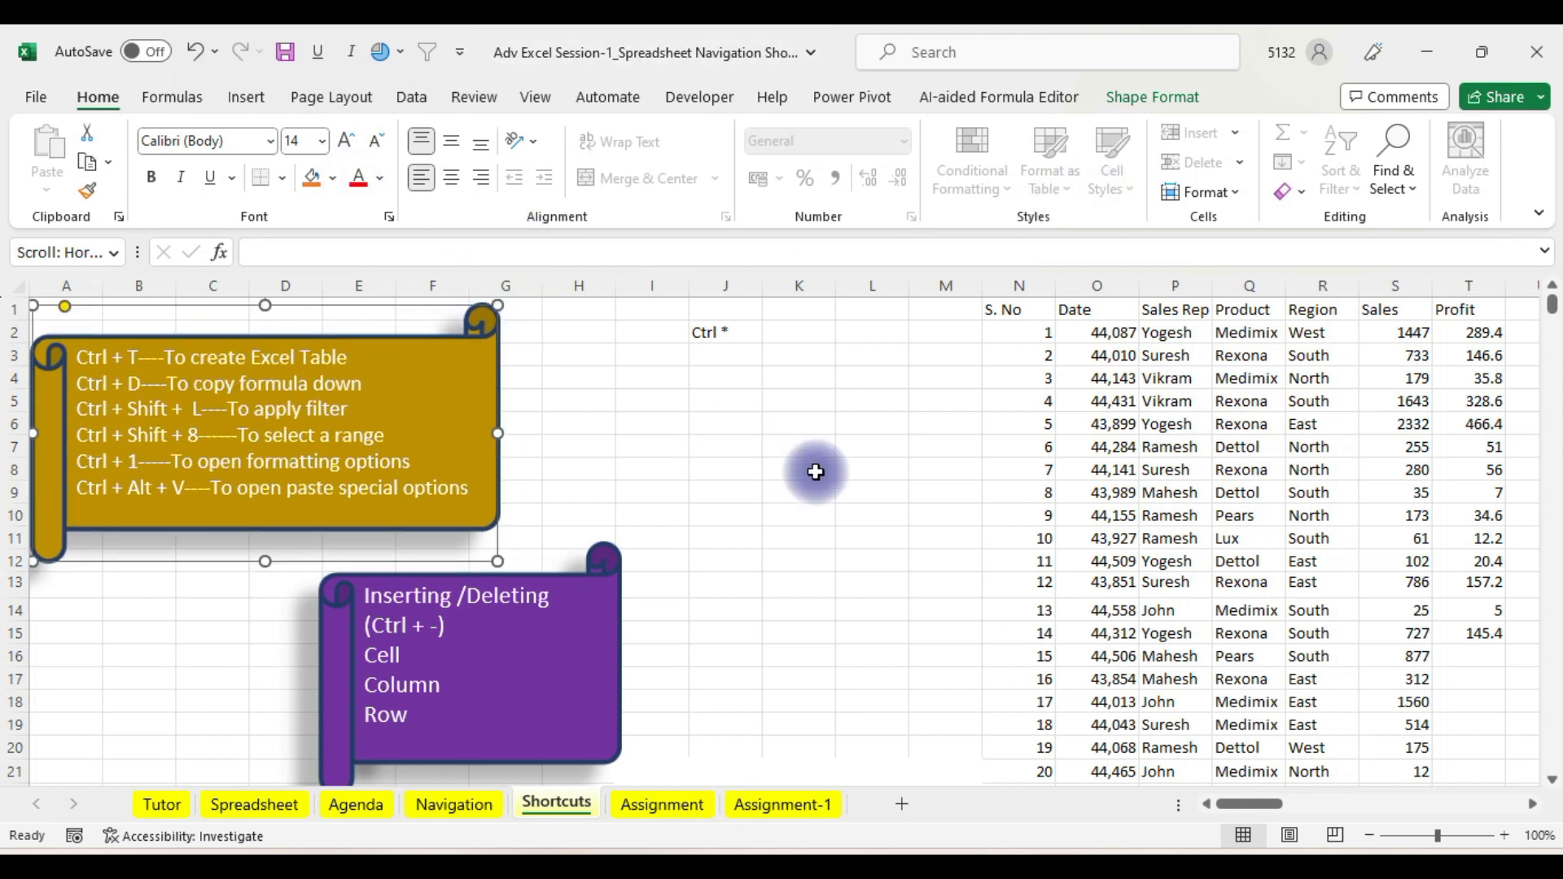
# - Open the formatting options for the gold scroll, set its solid fill to the standard light blue and close the options
pyautogui.hotkey('ctrl', '1')
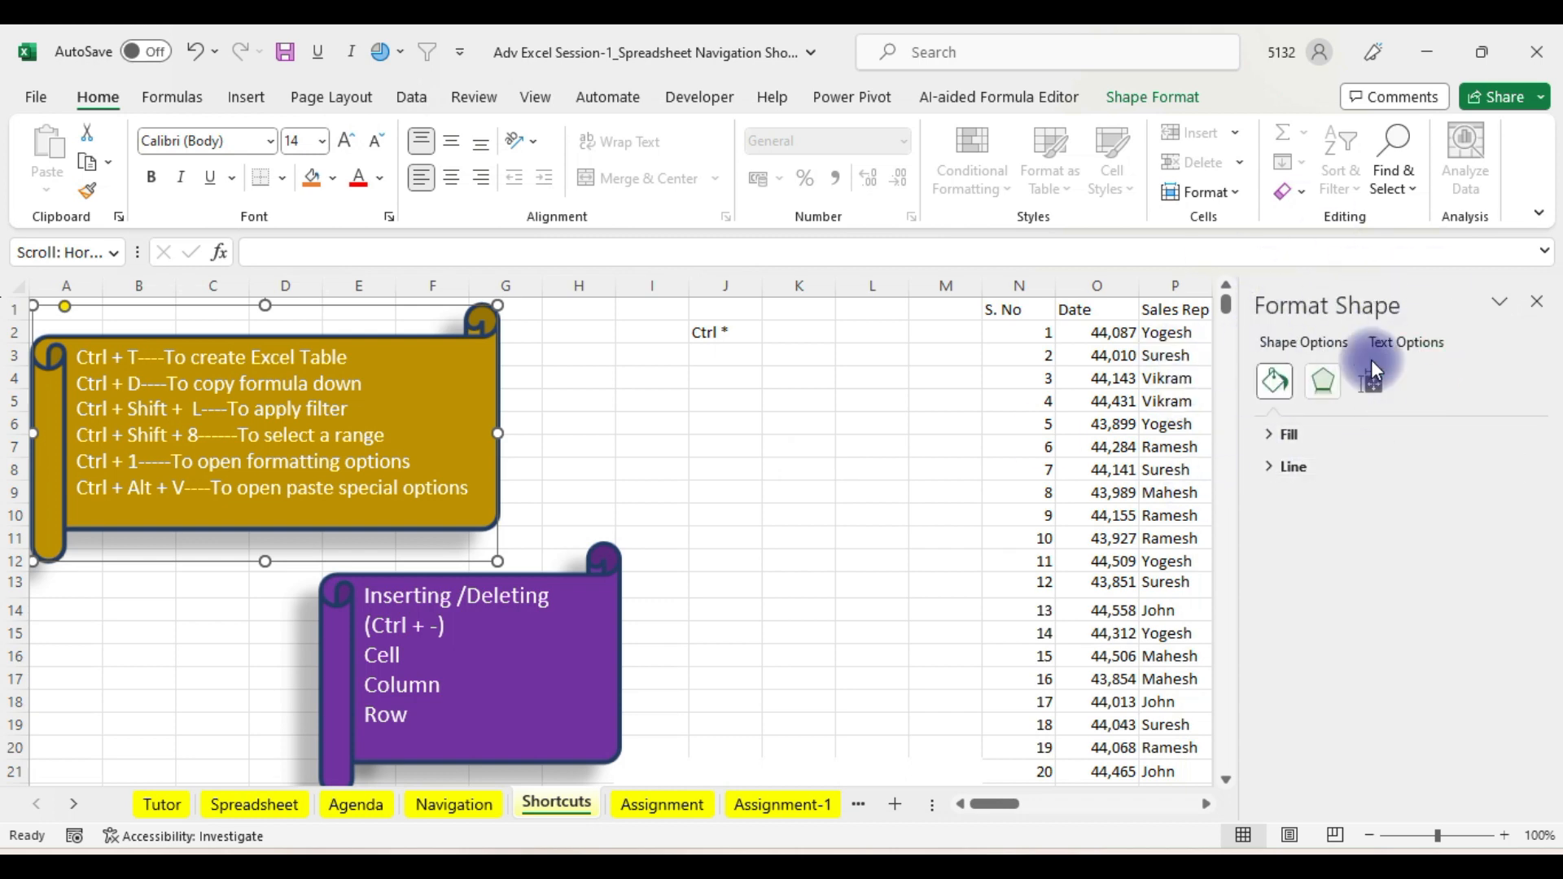
pyautogui.click(1275, 434)
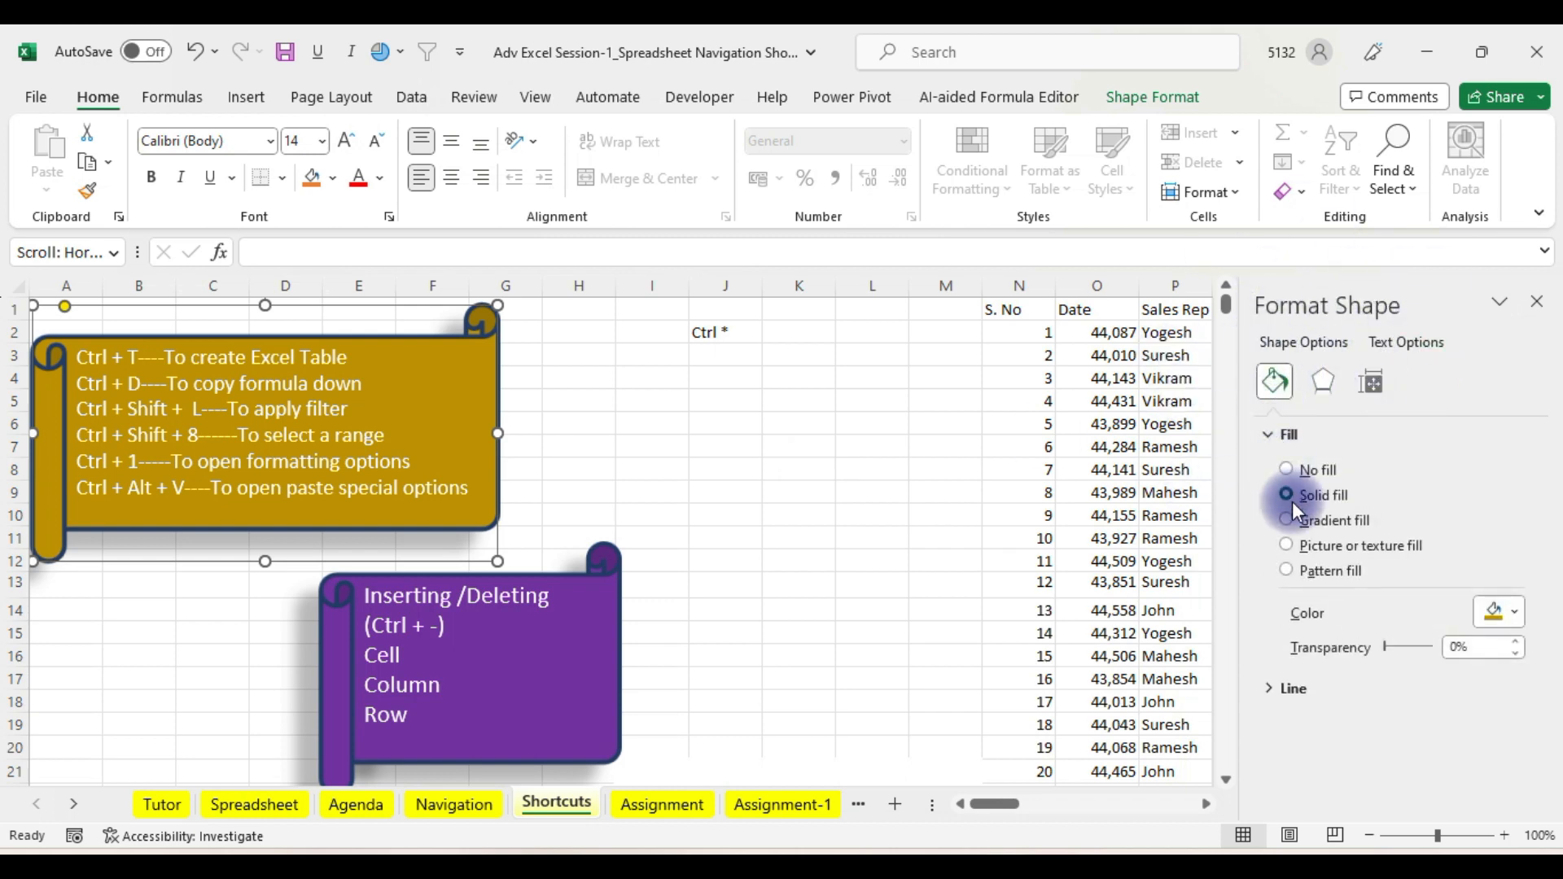
pyautogui.click(1512, 604)
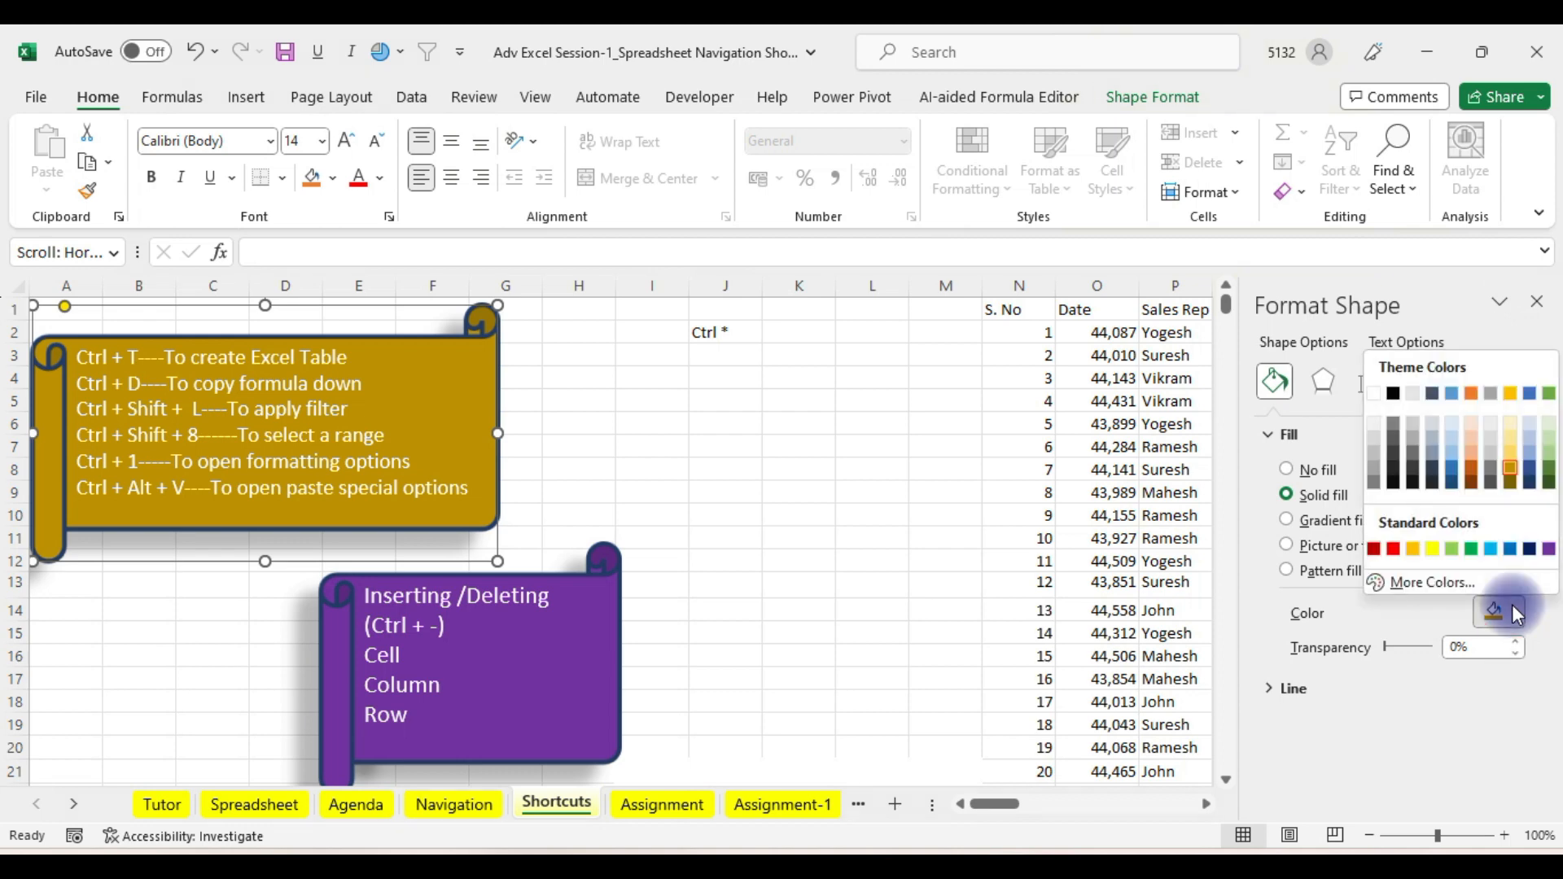
pyautogui.click(1496, 547)
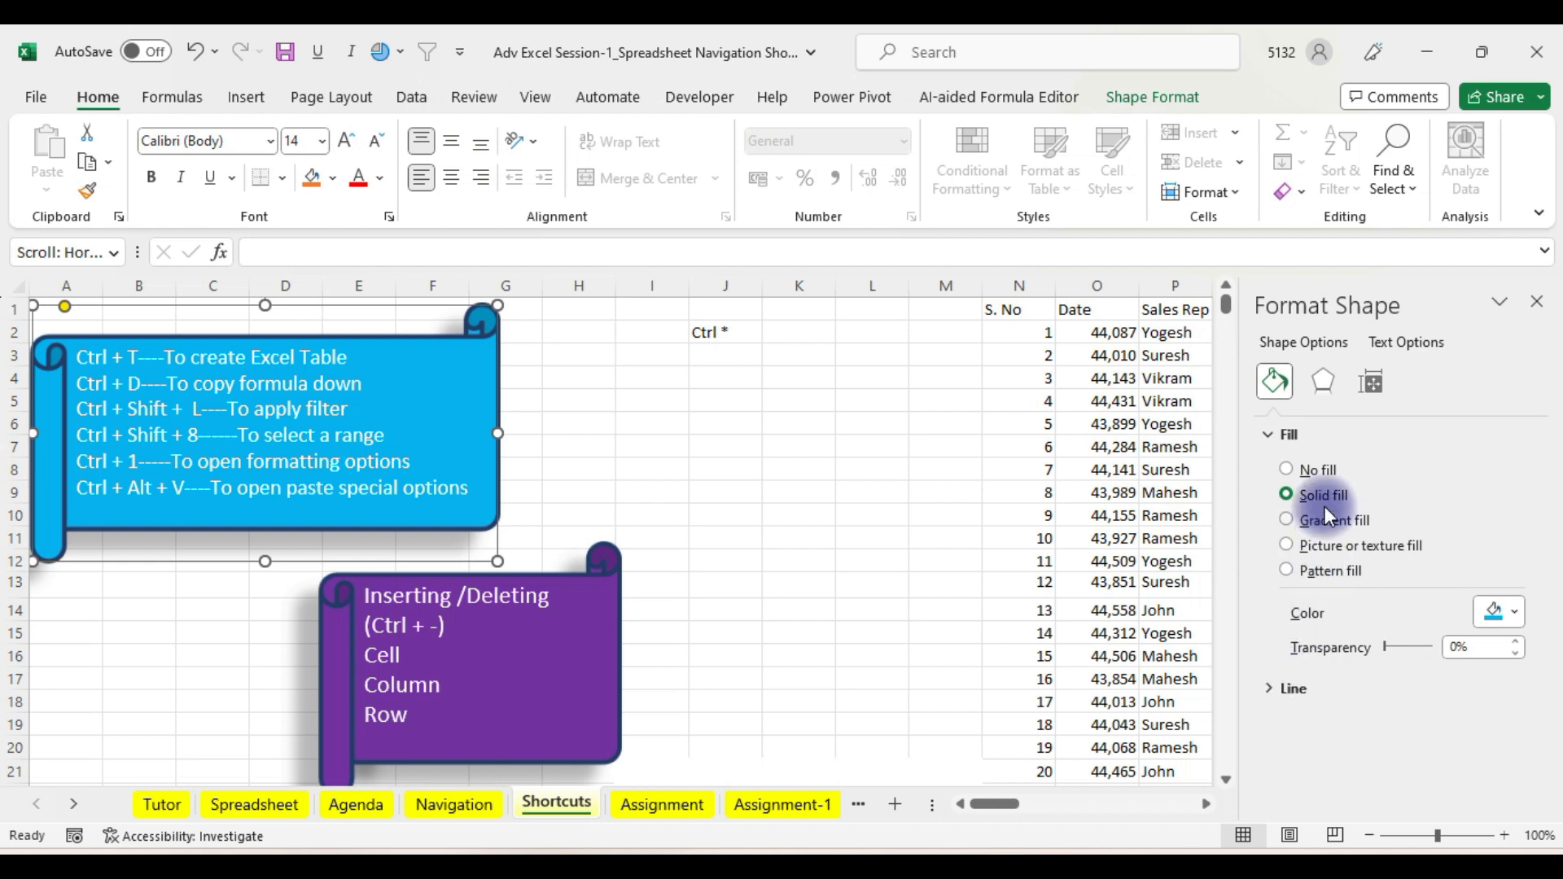
pyautogui.click(1272, 433)
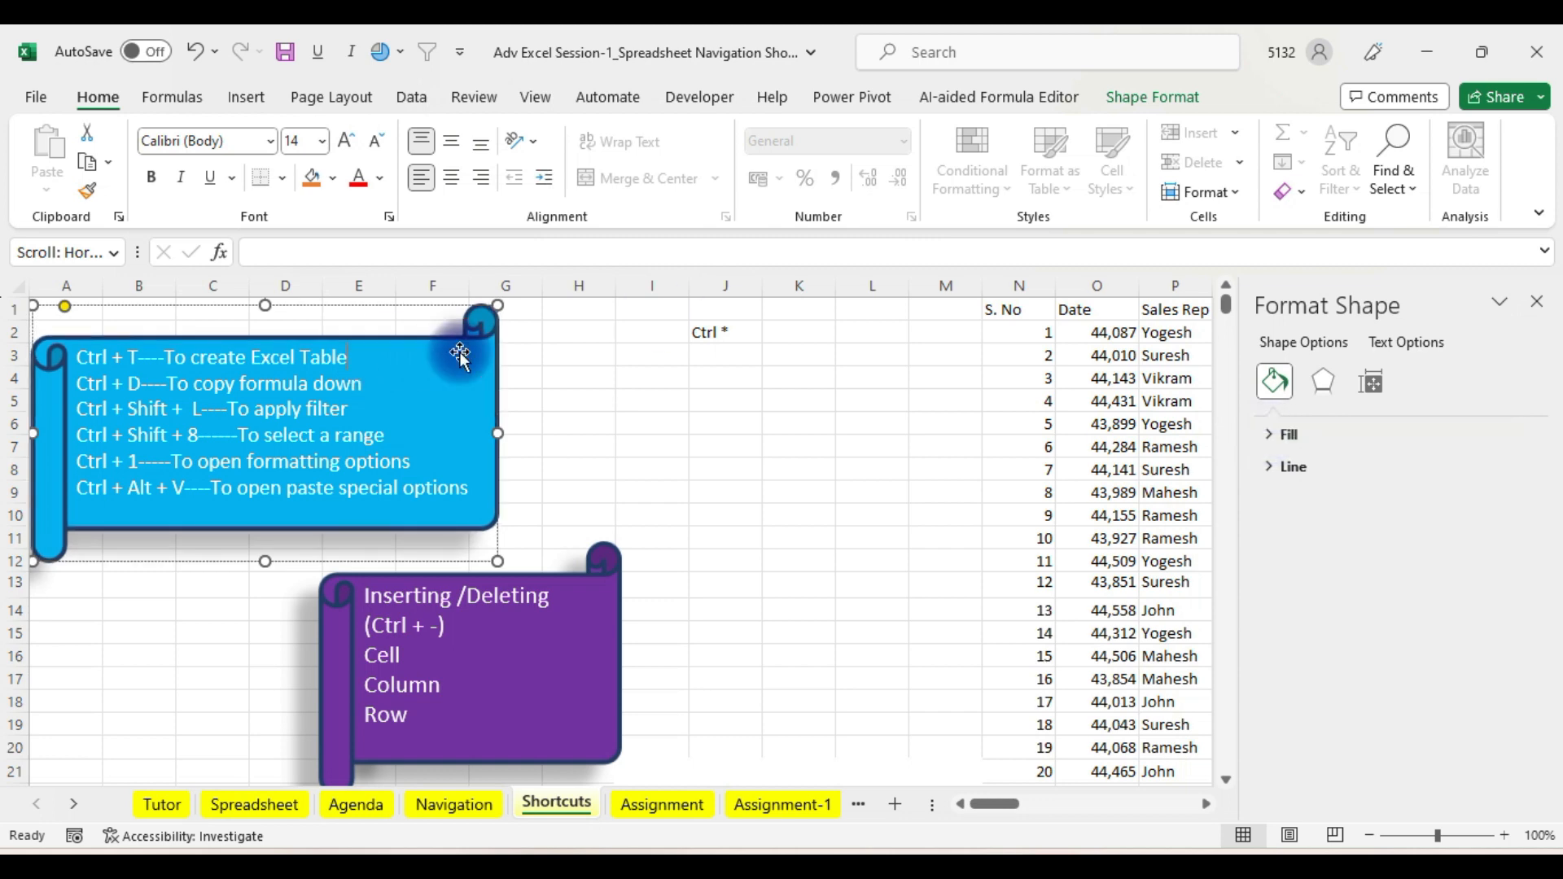
pyautogui.click(1537, 308)
# - Go along row 2 to the Sum, Average and Max chart and move it over columns W to AA of the blue table
pyautogui.click(959, 334)
pyautogui.press('Right')
pyautogui.press('Right')
pyautogui.press('Right')
pyautogui.press('Right')
pyautogui.press('Right')
pyautogui.press('Right')
pyautogui.press('Right')
pyautogui.press('Right')
pyautogui.press('Right')
pyautogui.press('Right')
pyautogui.press('Right')
pyautogui.press('Right')
pyautogui.press('Right')
pyautogui.press('Right')
pyautogui.press('Right')
pyautogui.press('Right')
pyautogui.press('Right')
pyautogui.press('Right')
pyautogui.press('Right')
pyautogui.press('Right')
pyautogui.press('Right')
pyautogui.press('Right')
pyautogui.press('Right')
pyautogui.press('Right')
pyautogui.press('Right')
pyautogui.press('Right')
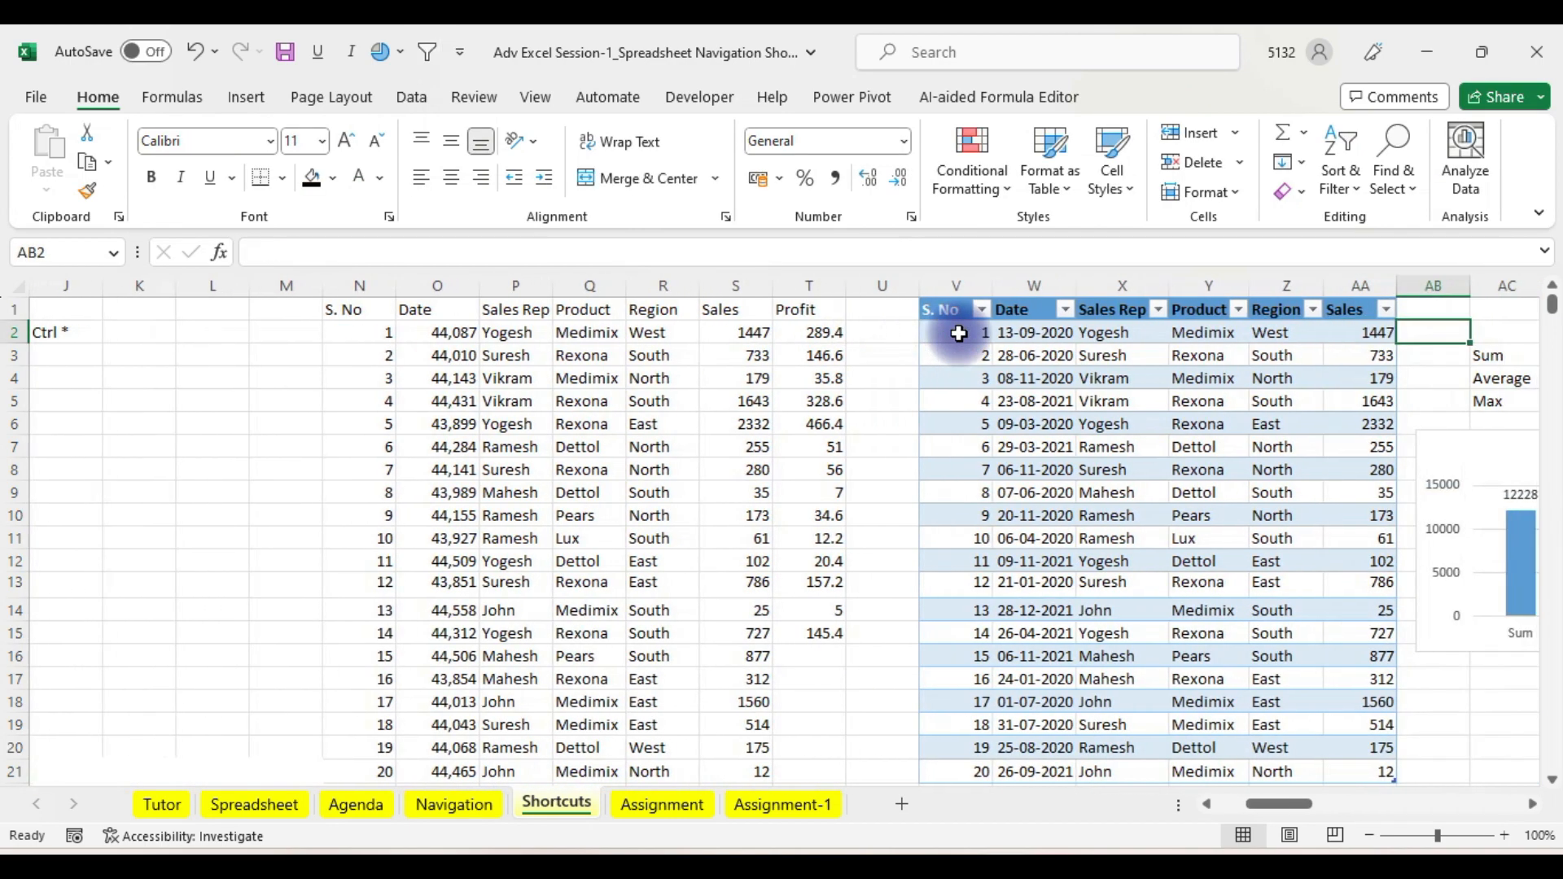
pyautogui.moveTo(872, 433); pyautogui.dragTo(493, 334)
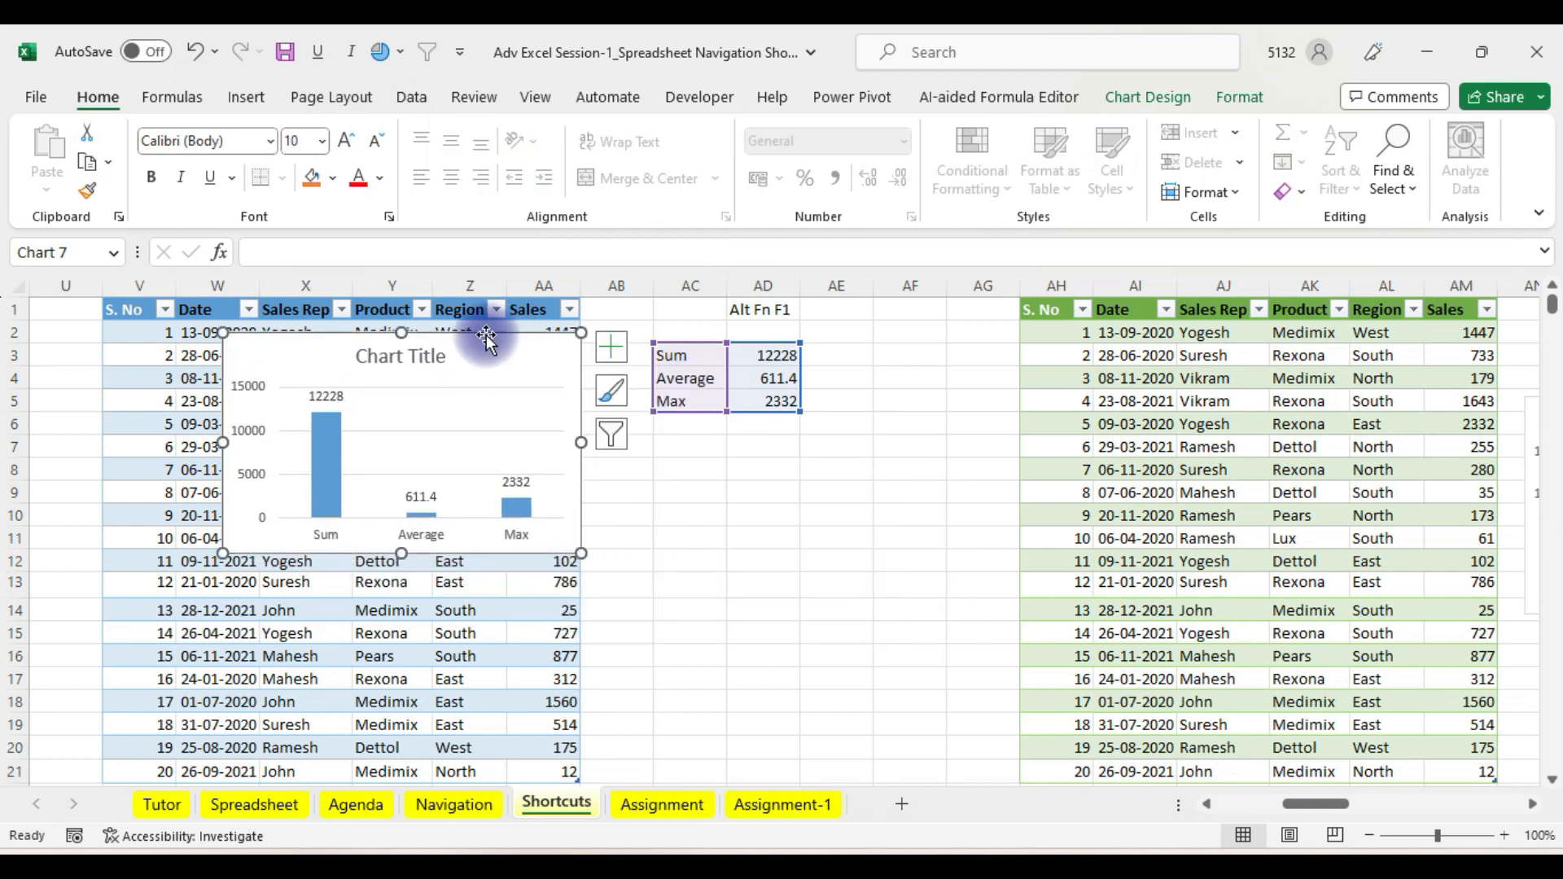
# - Open the chart area formatting for the Sum, Average and Max chart and set a solid black fill
pyautogui.doubleClick(487, 340)
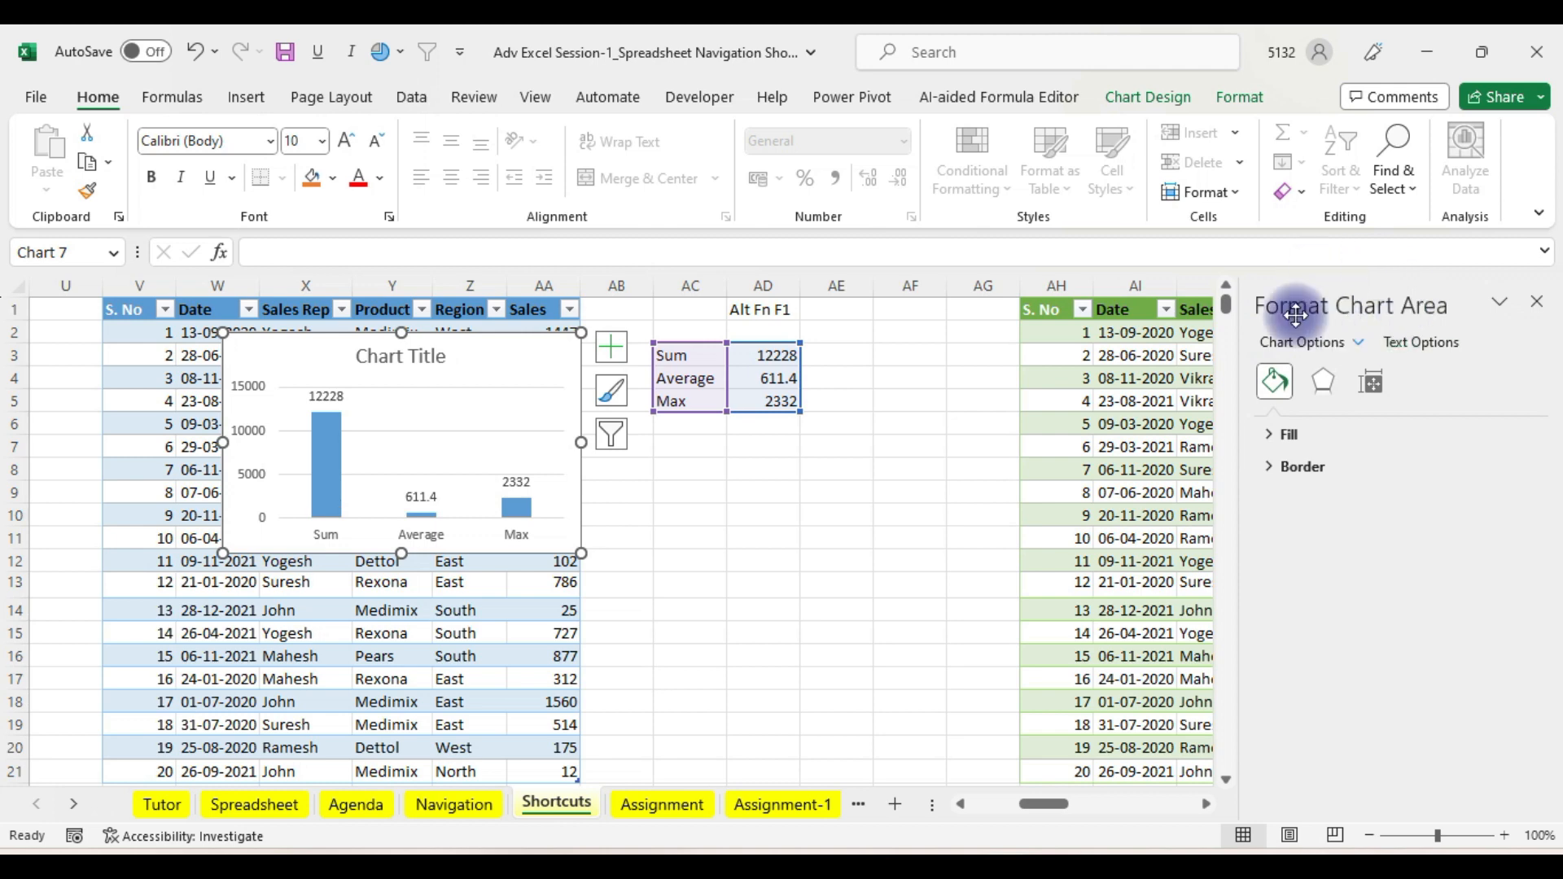
pyautogui.click(1271, 437)
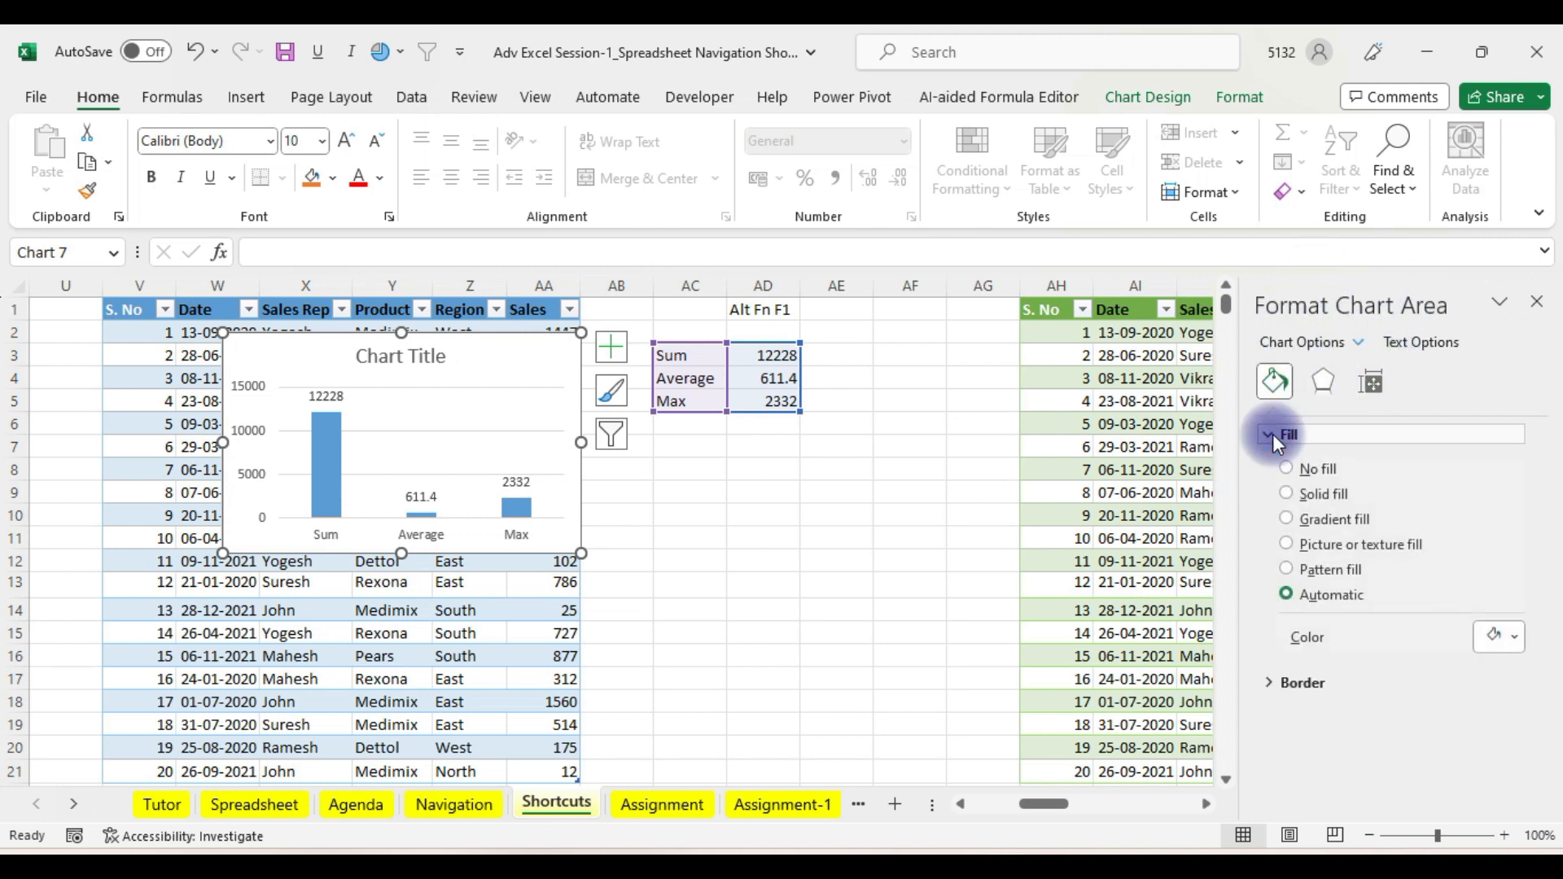
pyautogui.click(1287, 495)
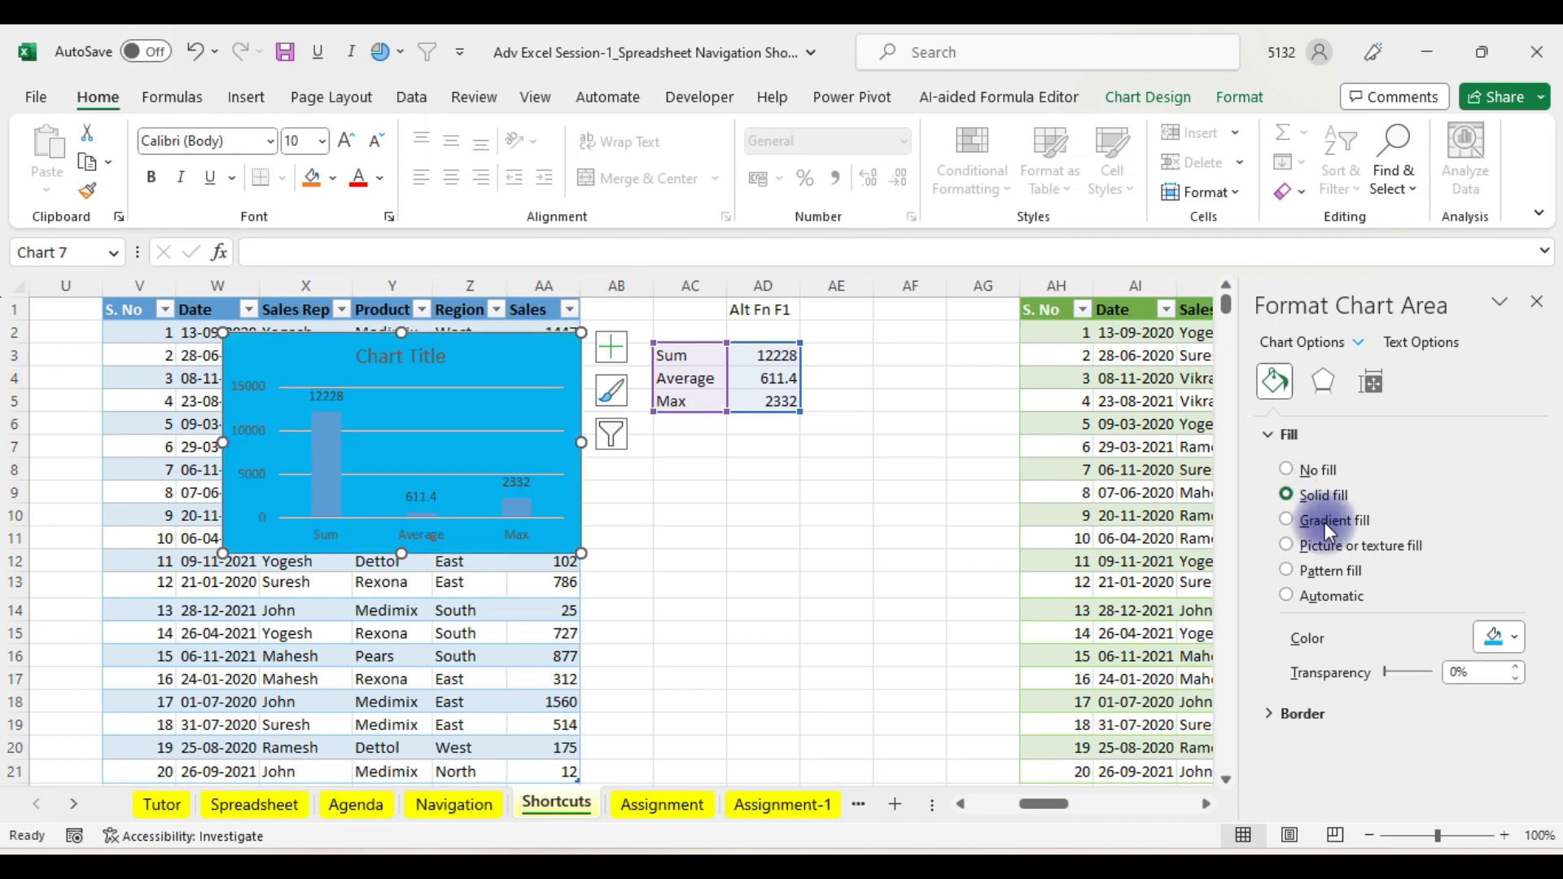
pyautogui.click(1514, 637)
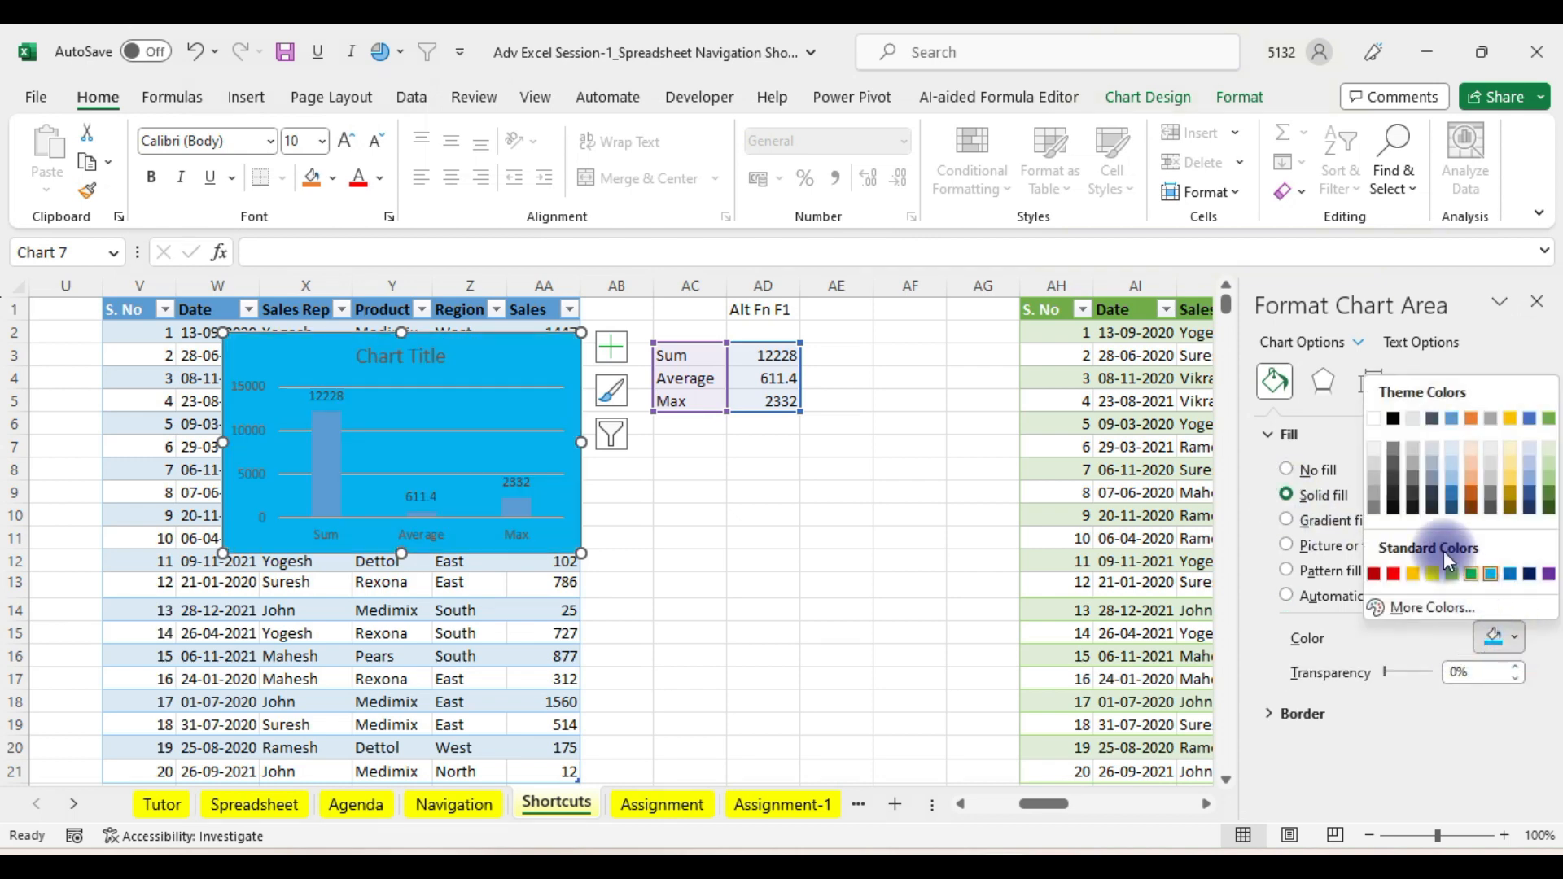
pyautogui.click(1390, 418)
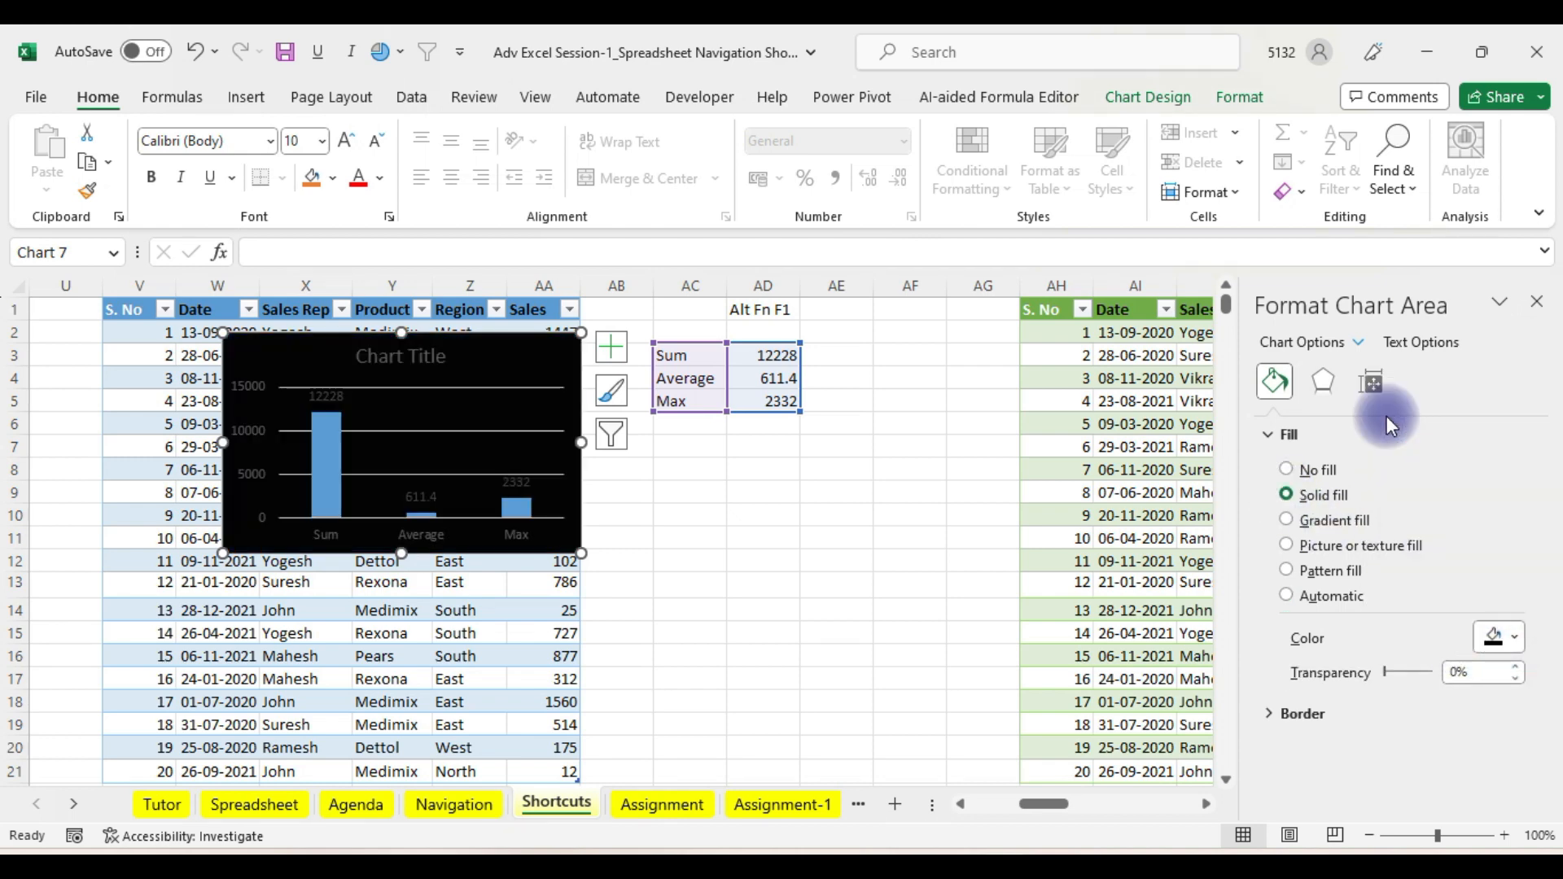
# - Set the text fill of the black chart to white and deselect the chart
pyautogui.click(1405, 345)
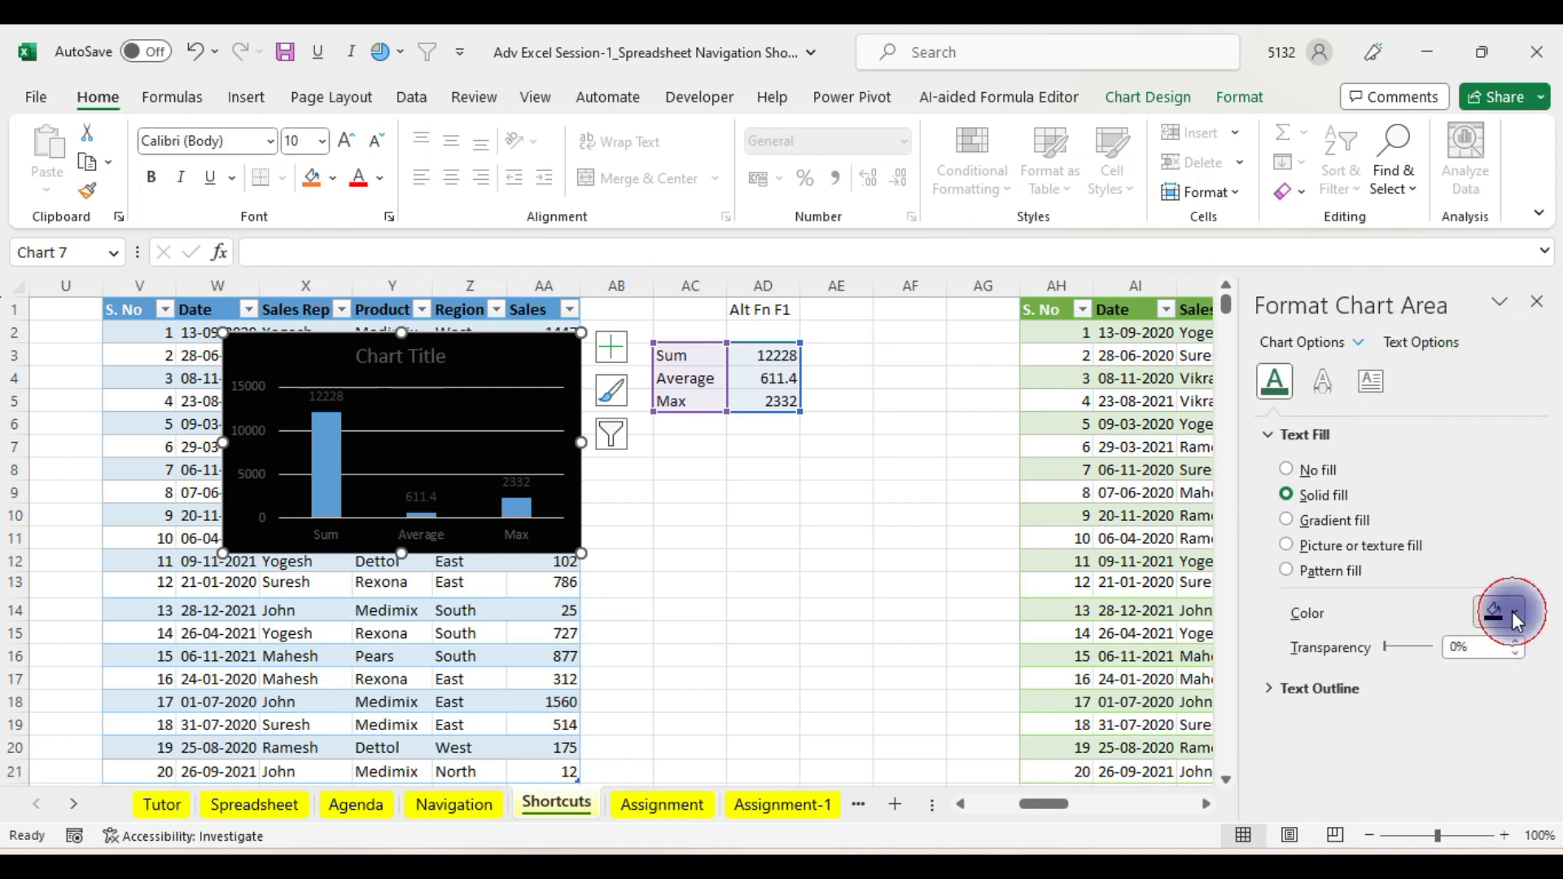
pyautogui.click(1516, 617)
pyautogui.click(1370, 391)
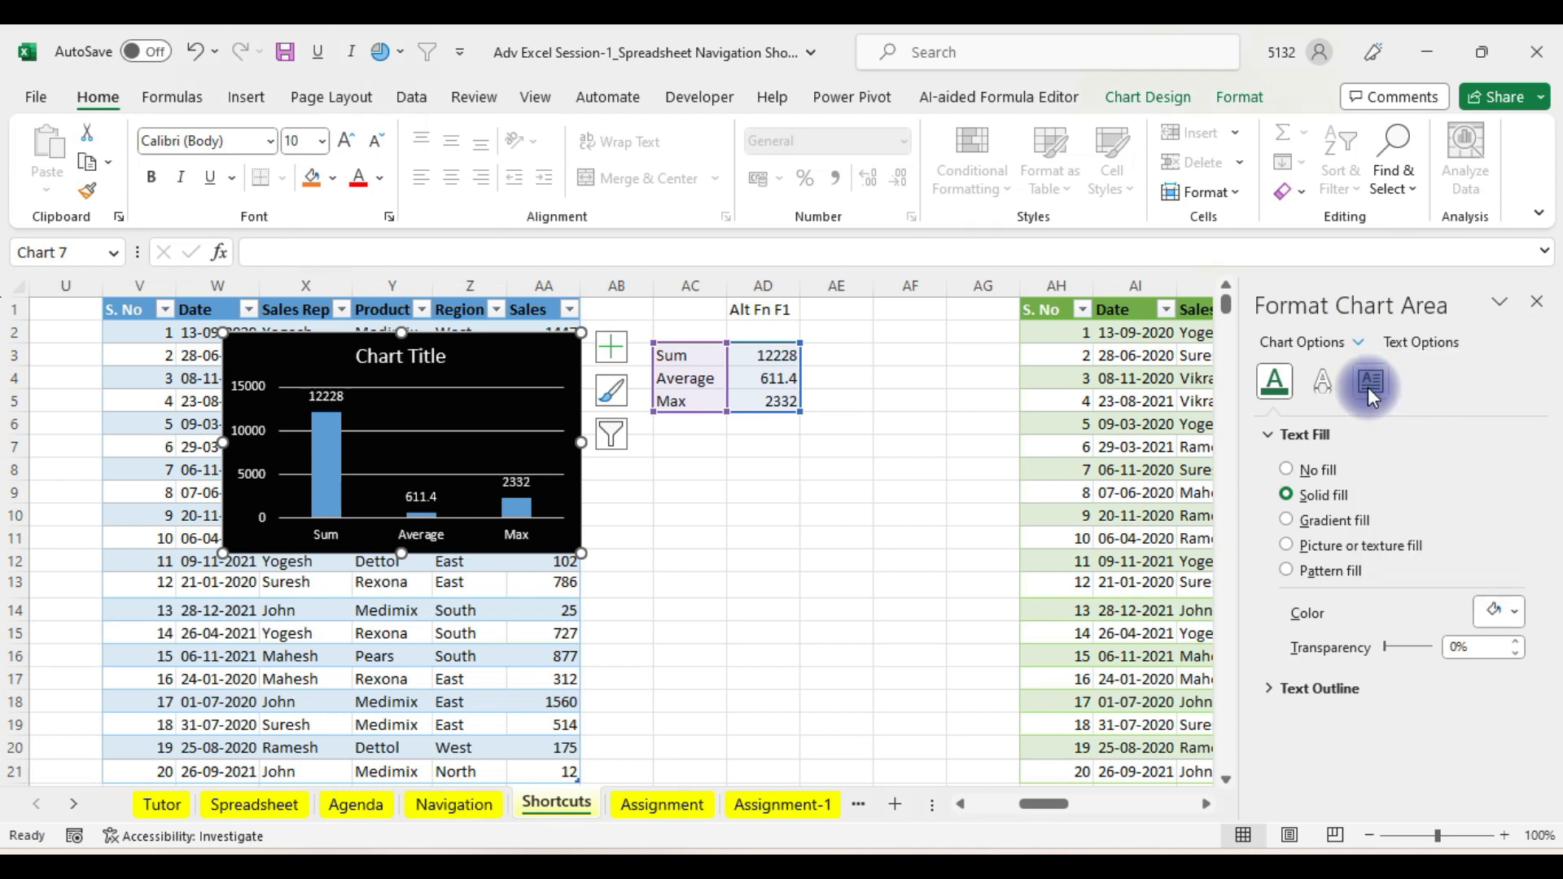
pyautogui.click(897, 453)
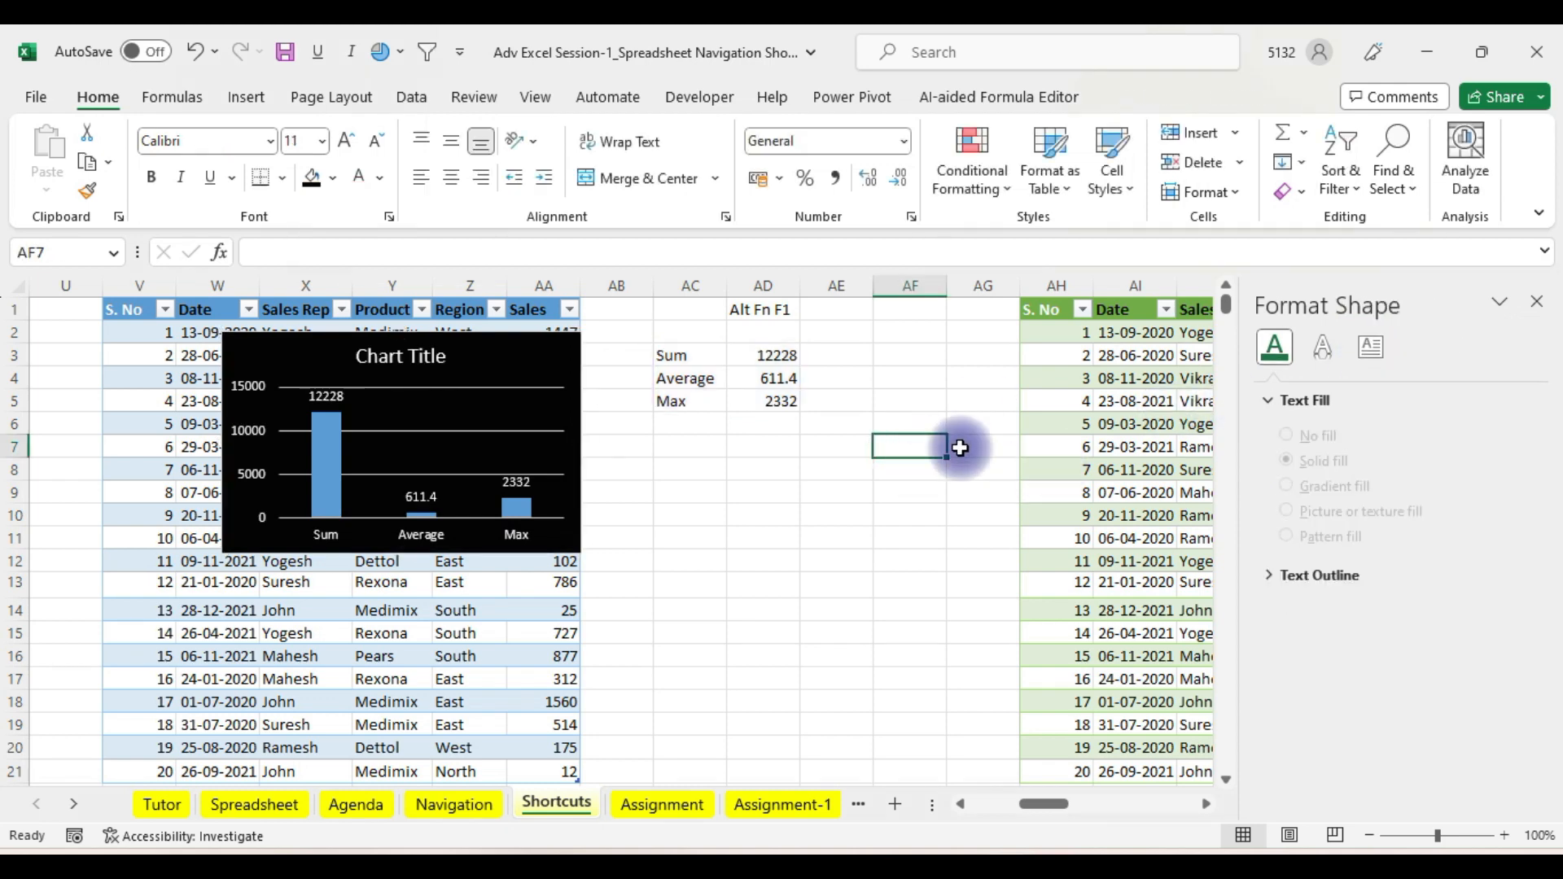
# - Move the black chart over columns V to Z of the blue table, close the formatting options and keep the chart selected
pyautogui.moveTo(478, 336); pyautogui.dragTo(405, 351)
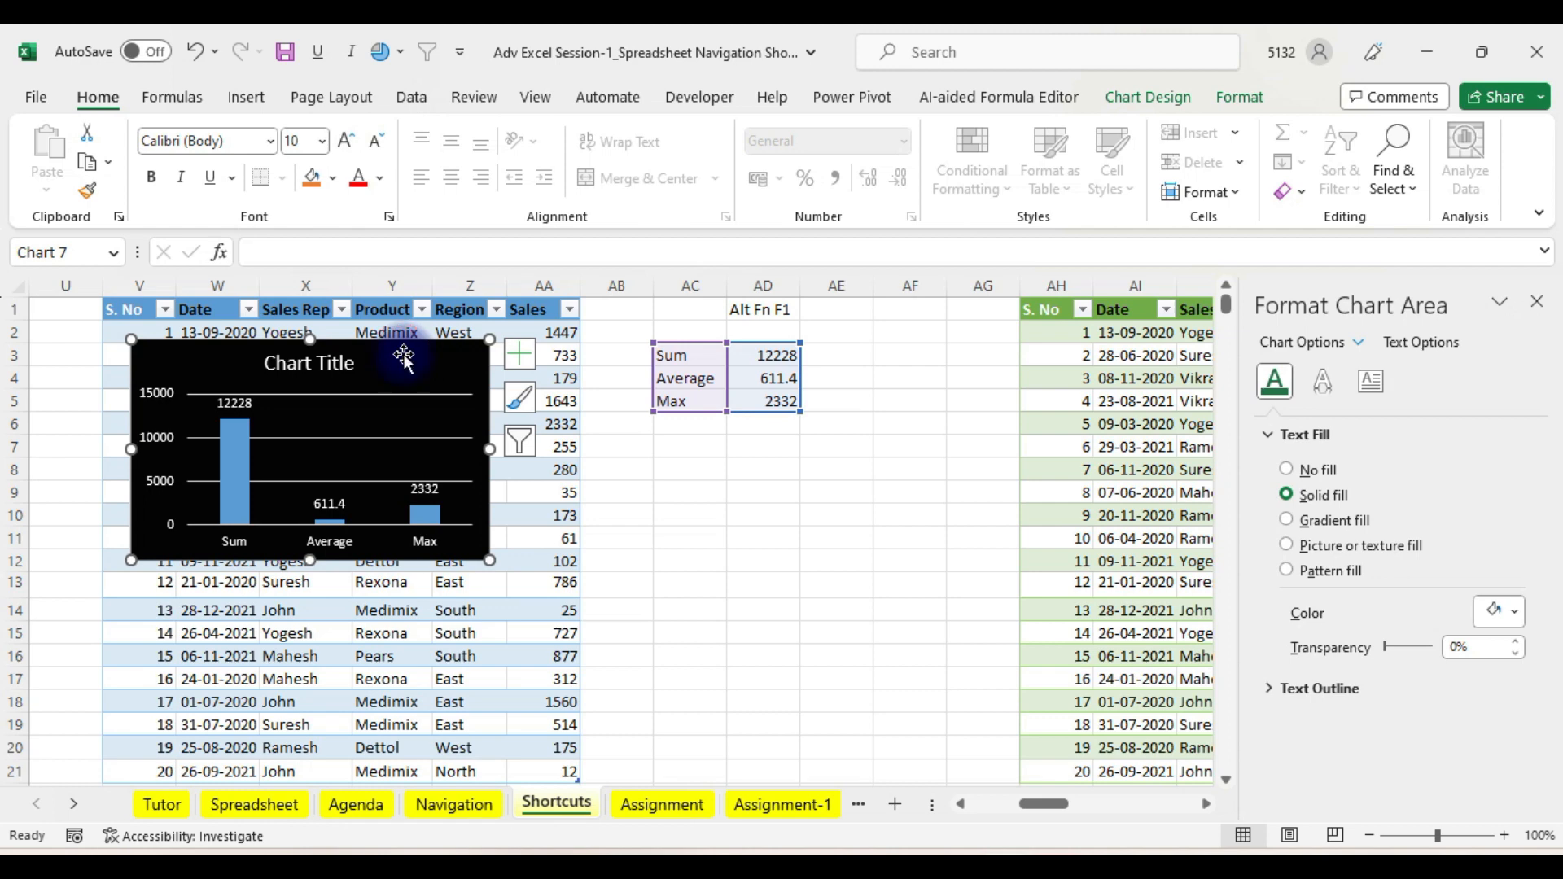
pyautogui.click(1536, 301)
pyautogui.click(424, 356)
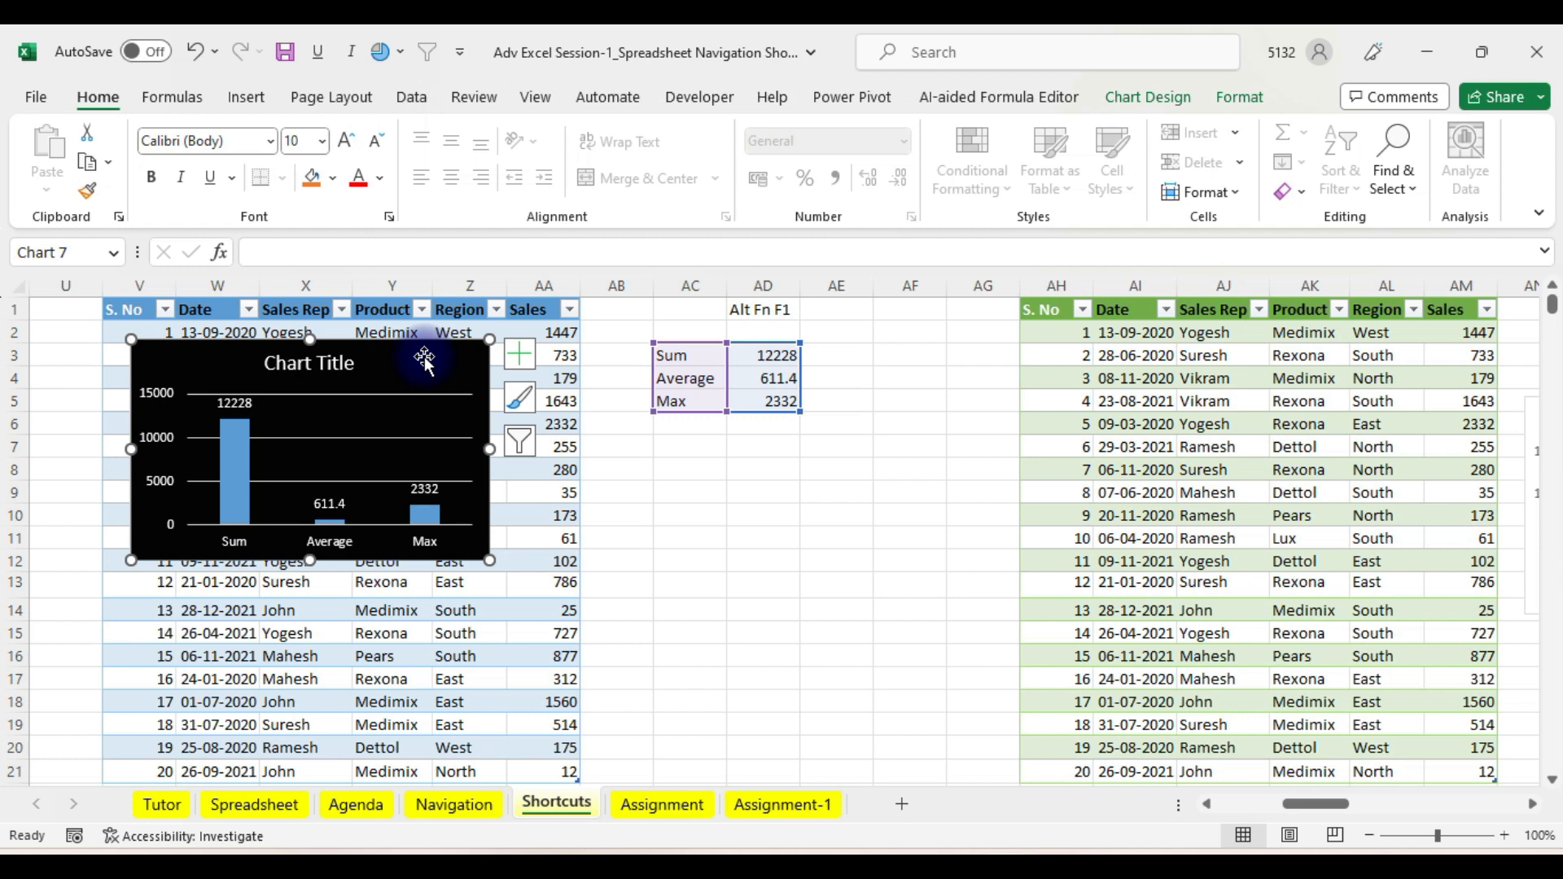
# - Open the chart area formatting of the black chart, close it again and deselect the chart
pyautogui.doubleClick(424, 358)
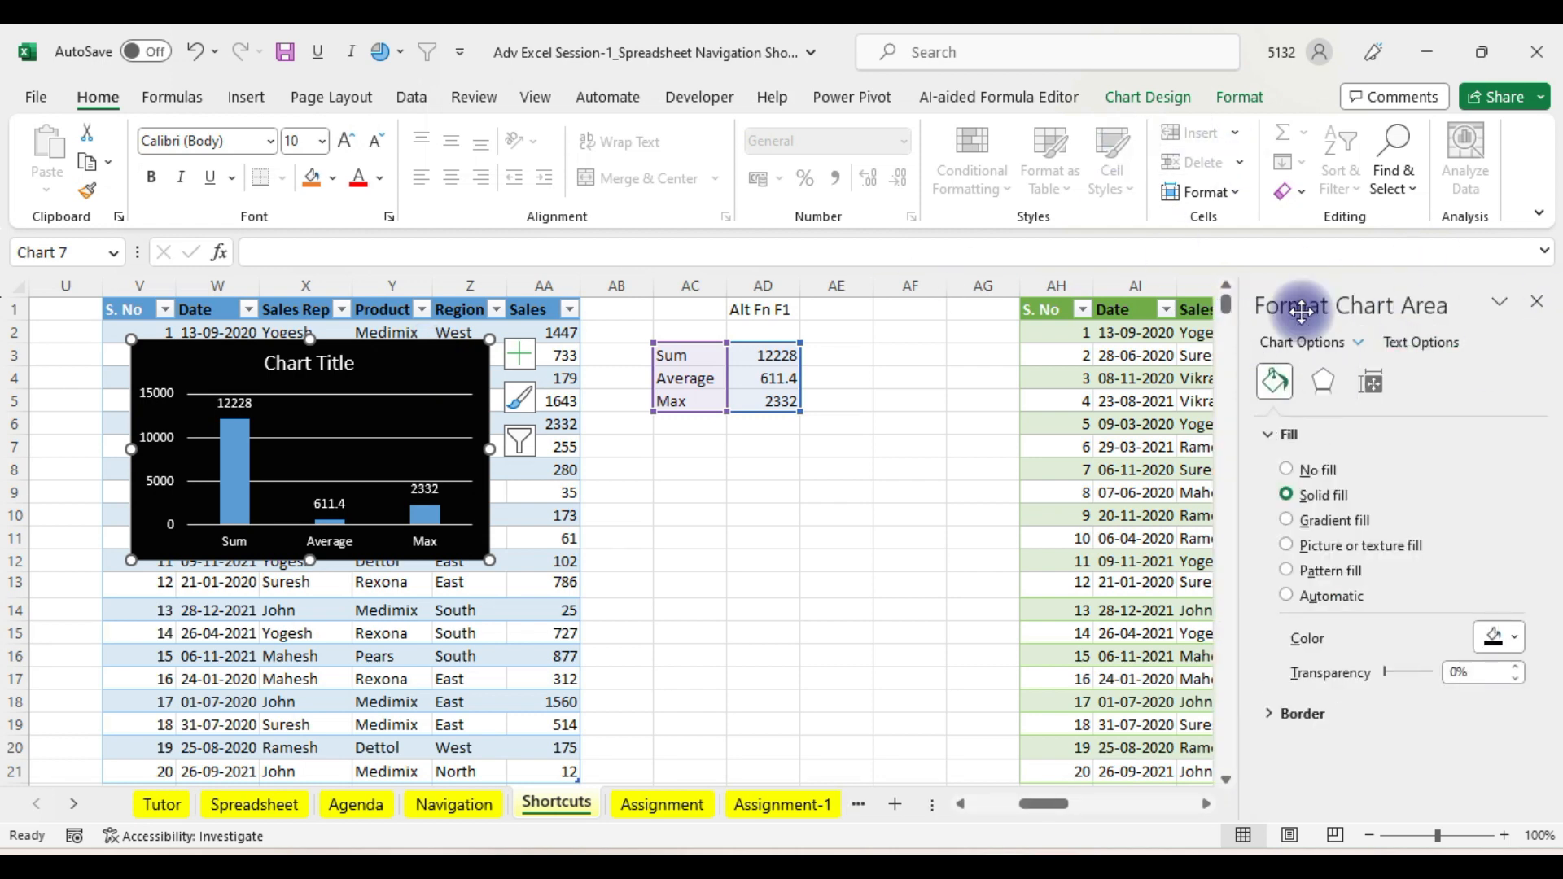
pyautogui.click(1541, 301)
pyautogui.click(812, 660)
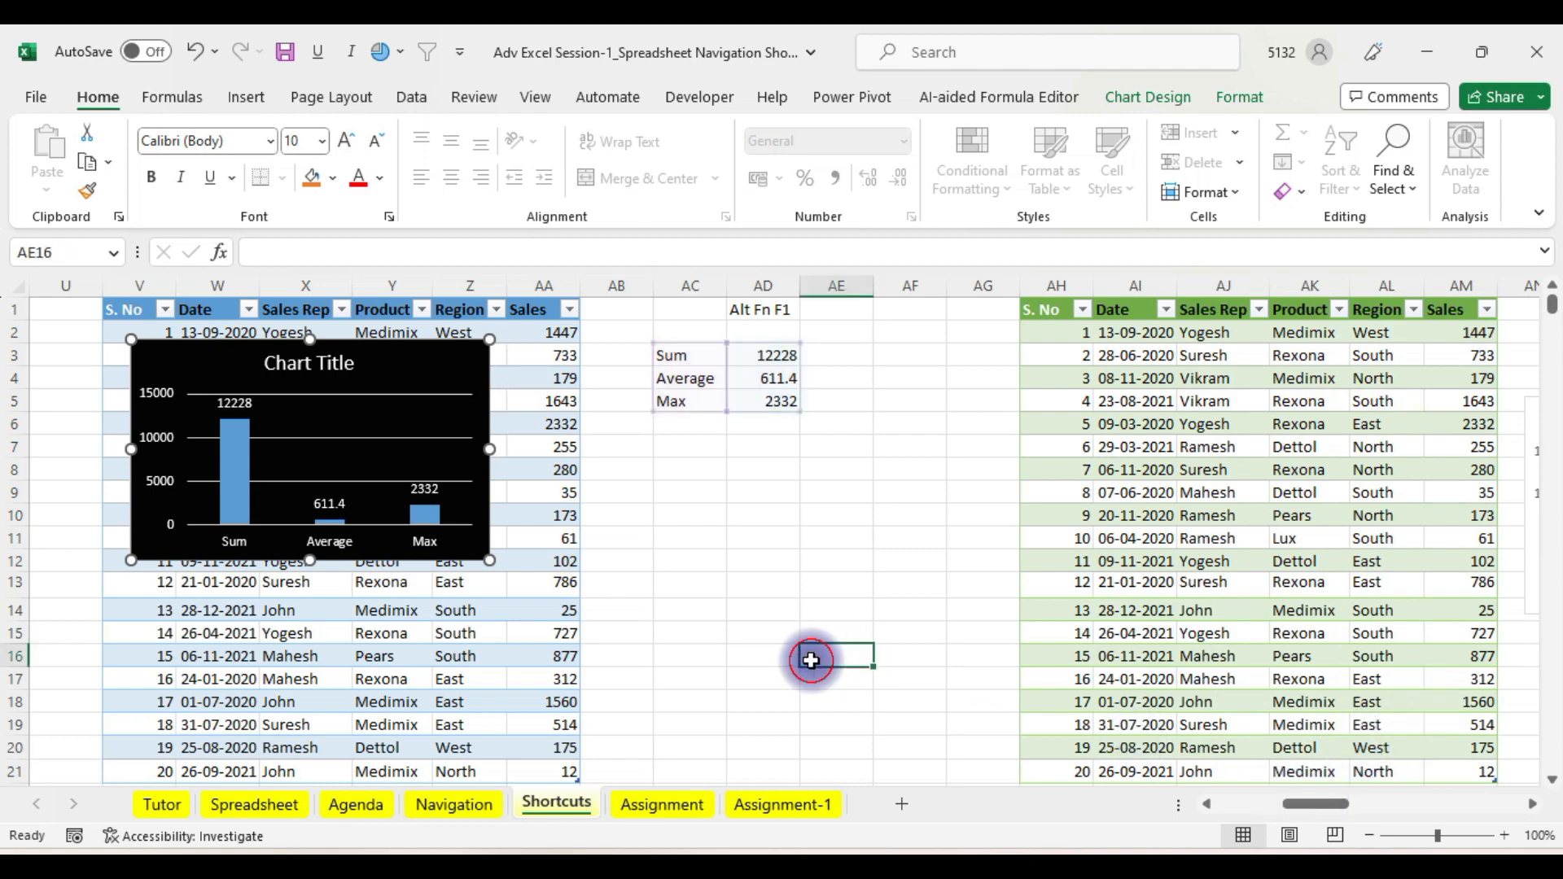
# - Return to column A and open the shape formatting options for the blue shortcuts scroll
pyautogui.press('Left')
pyautogui.press('Home')
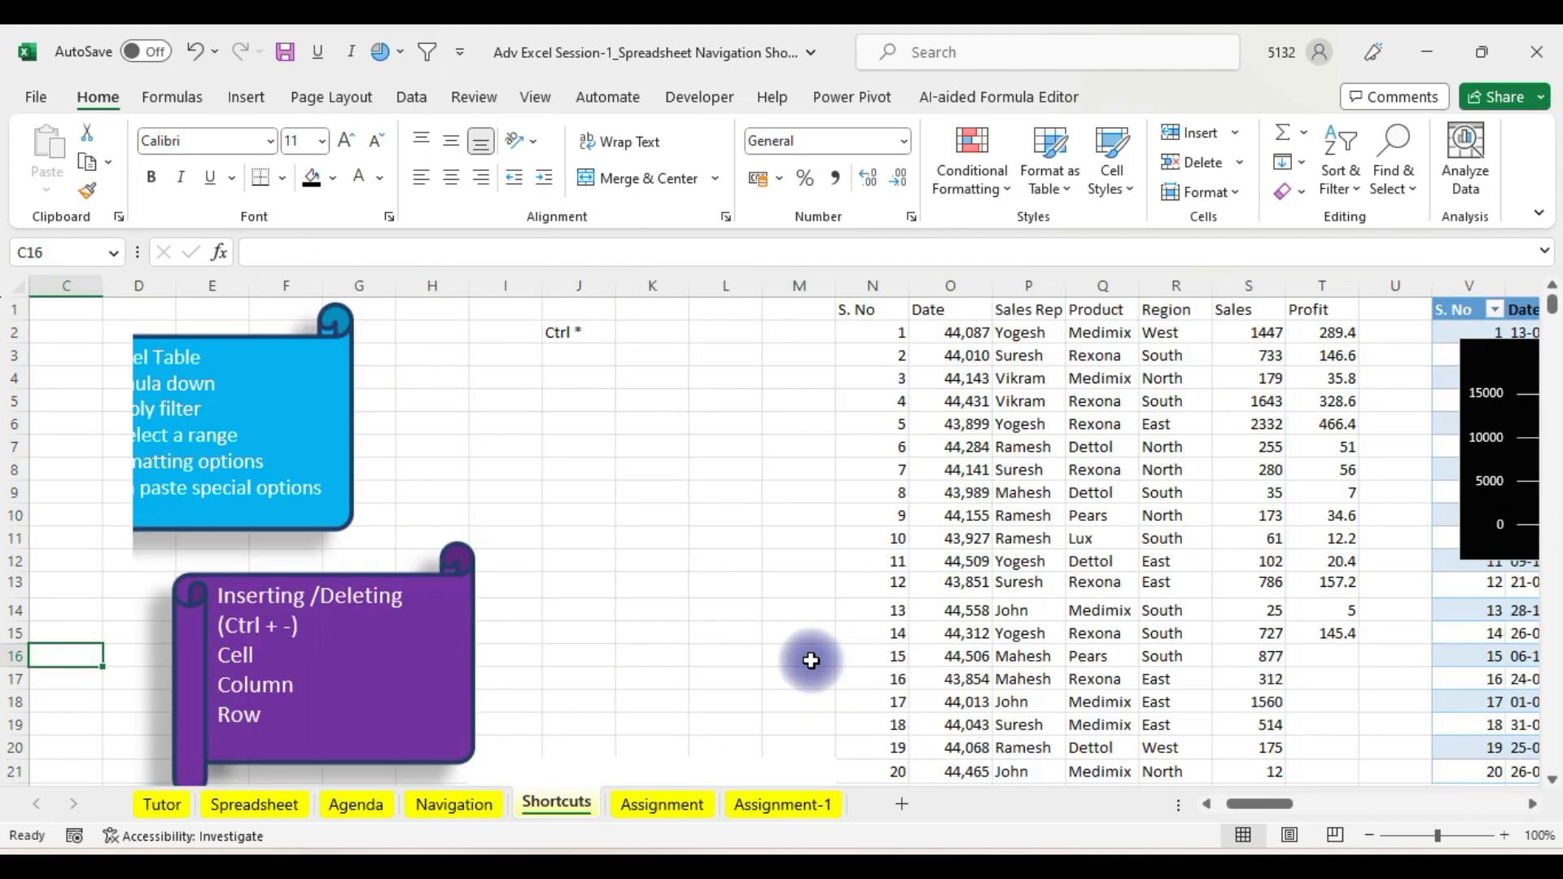
pyautogui.press('Home')
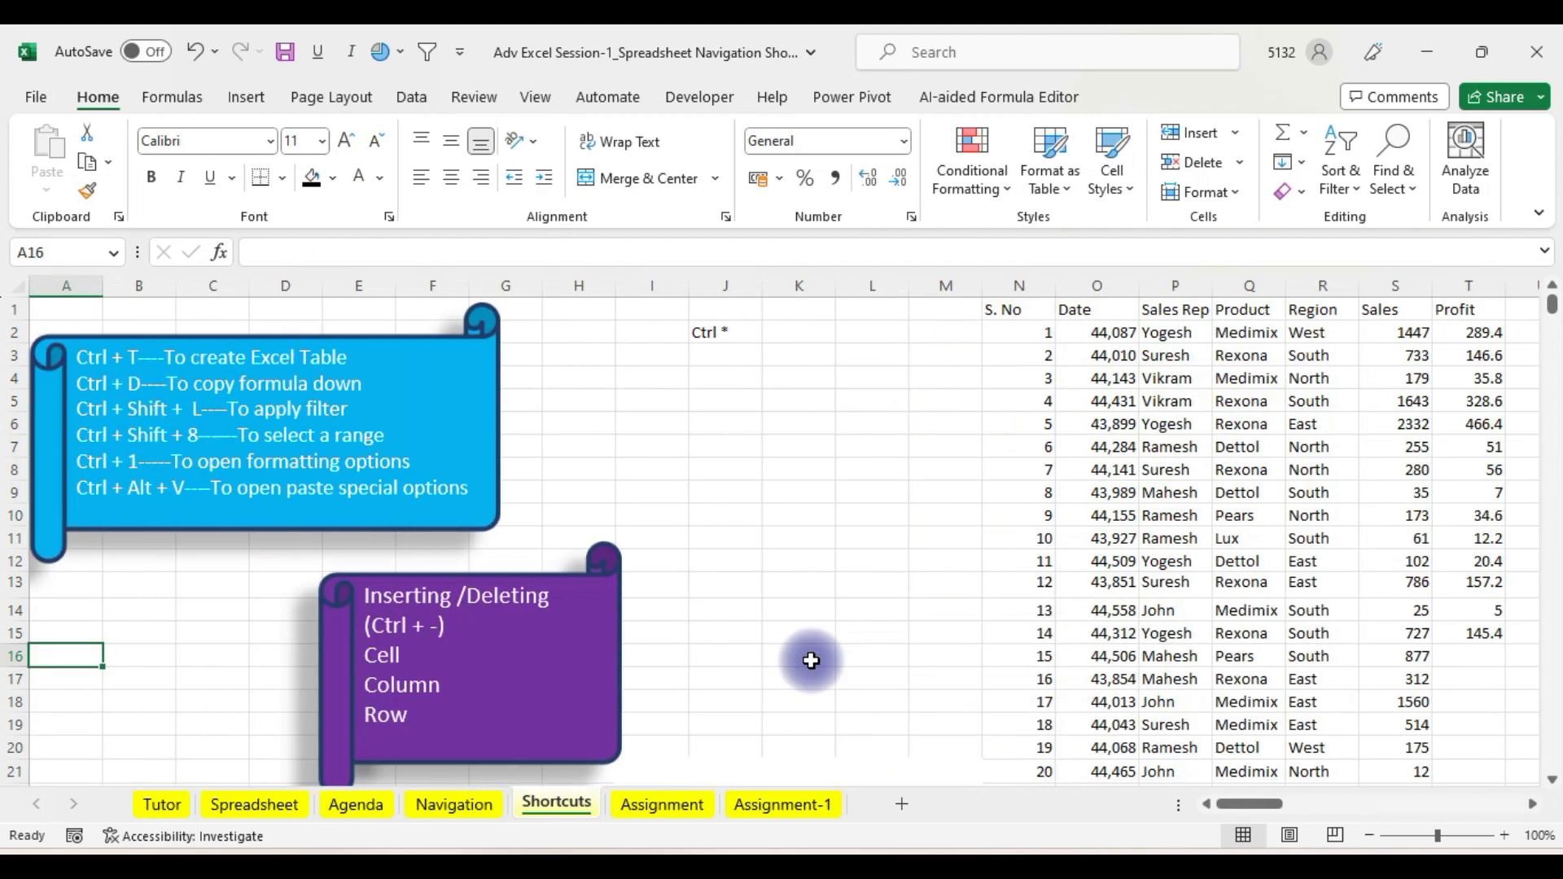
pyautogui.click(449, 344)
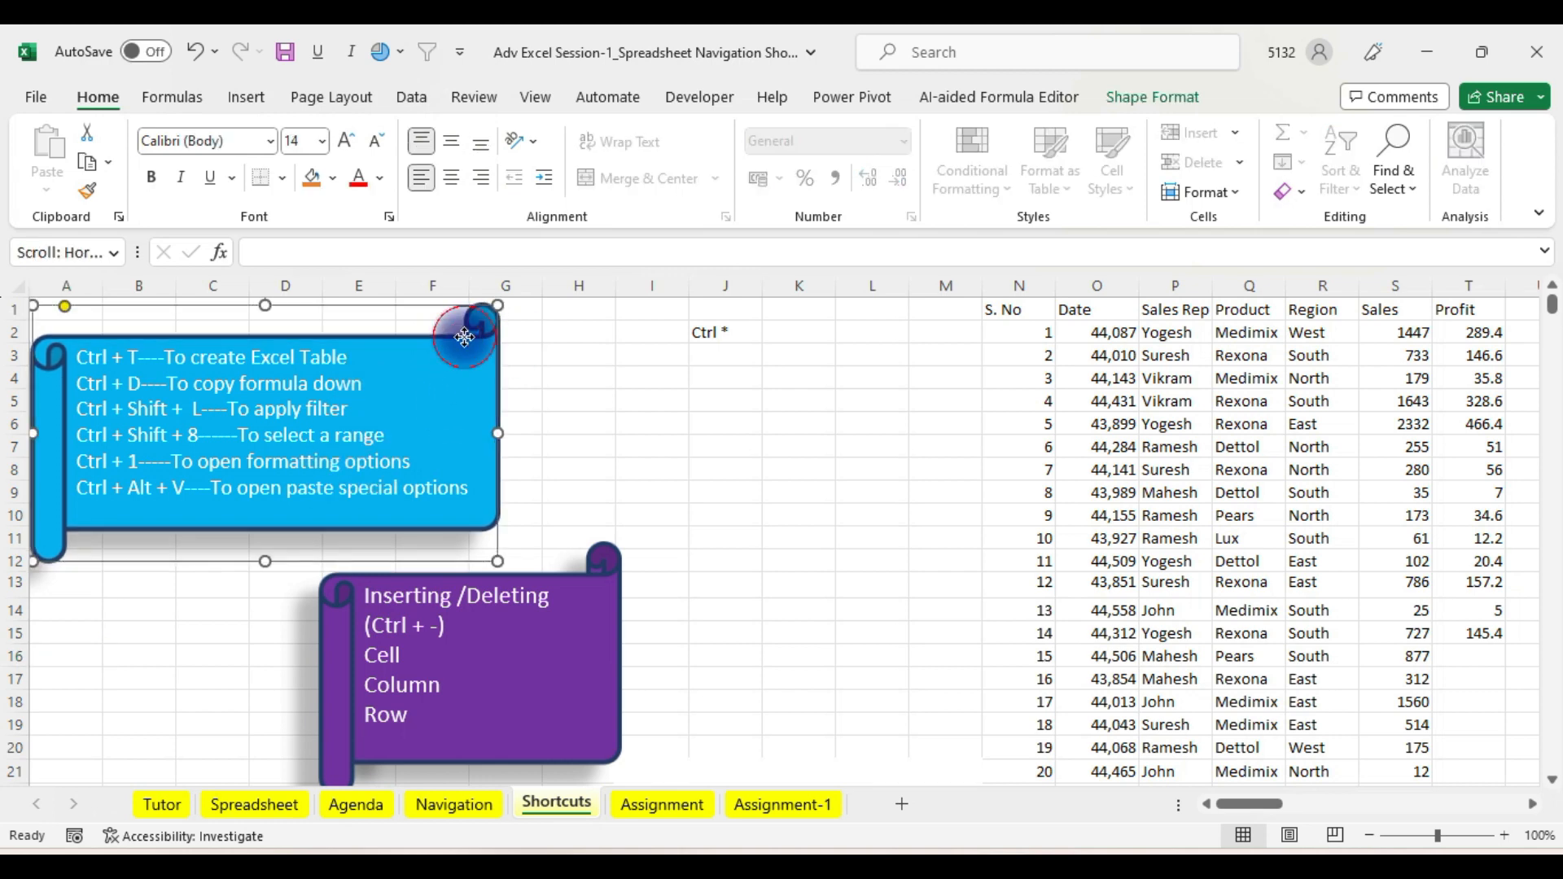
pyautogui.hotkey('ctrl', '1')
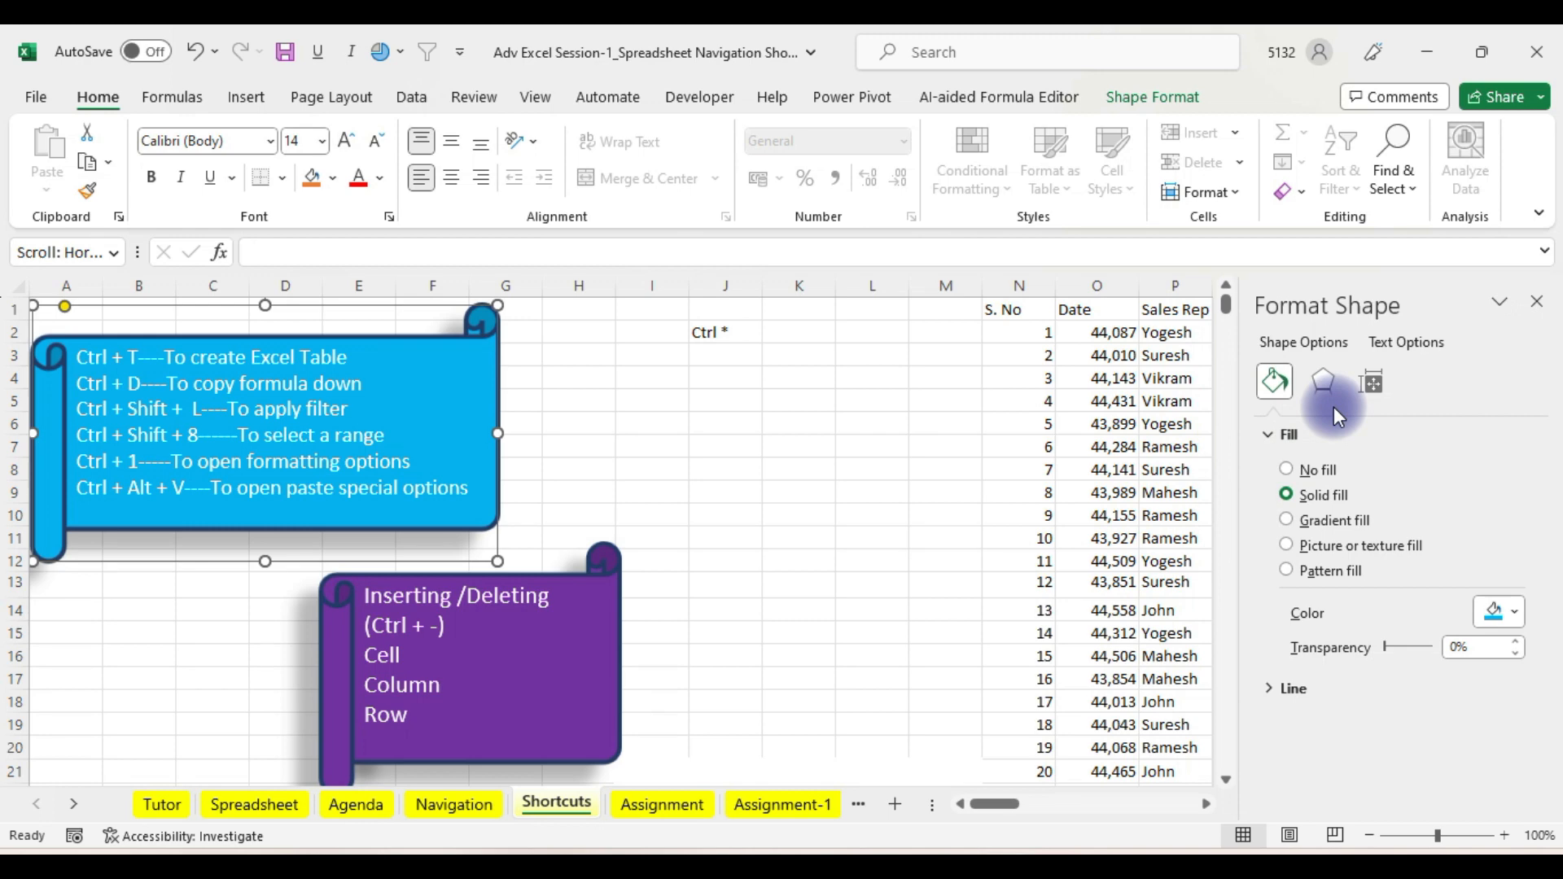
# - Switch to the Google Meet call to check on the class, then minimize the browser to return to Excel
pyautogui.moveTo(901, 864)
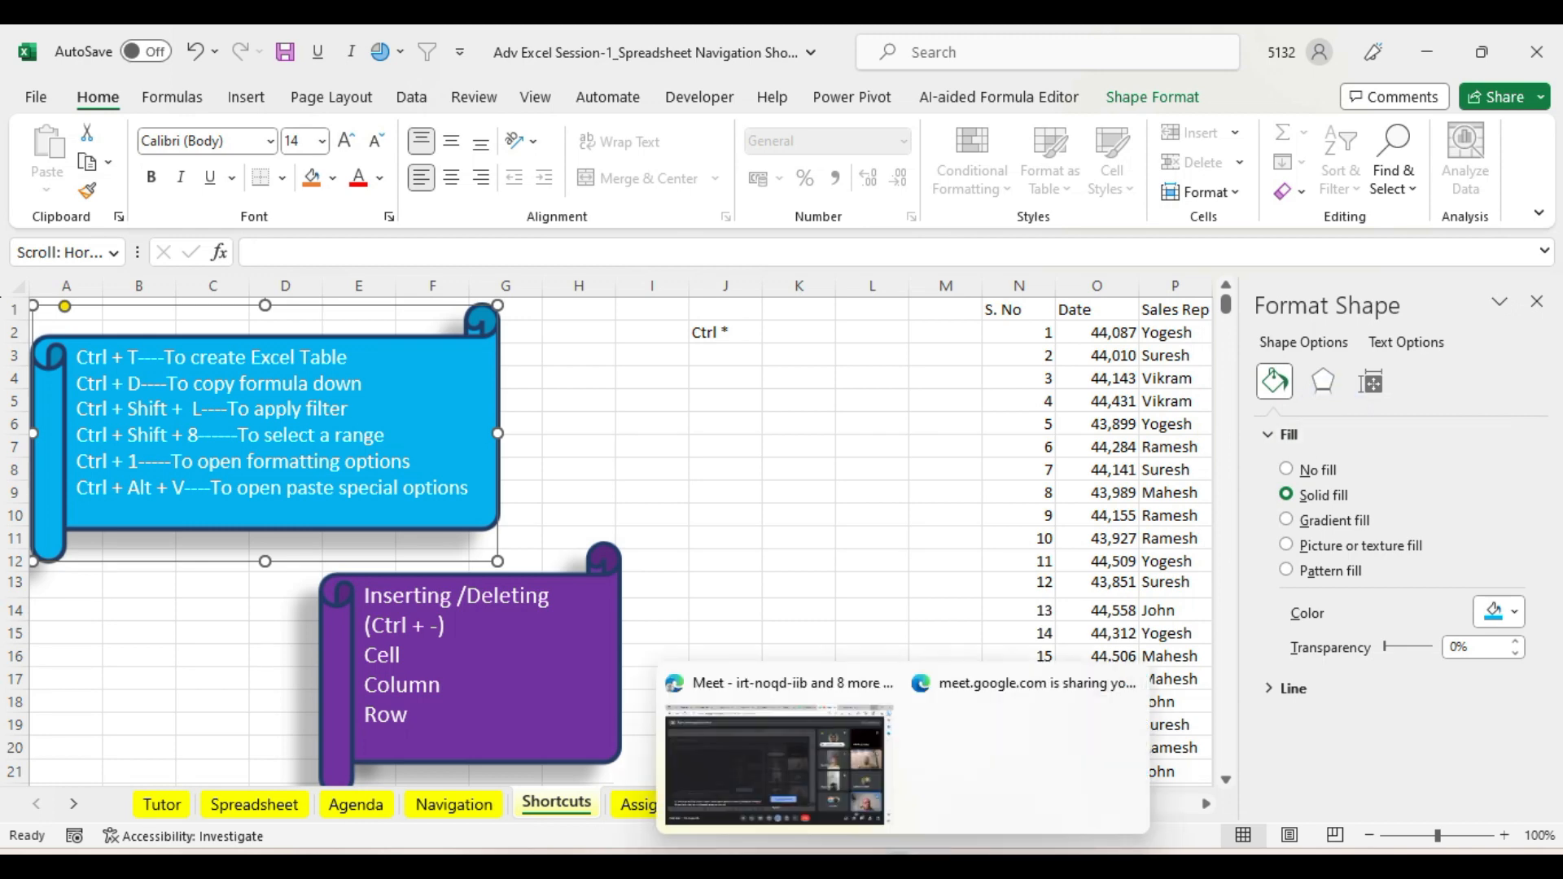
pyautogui.click(804, 772)
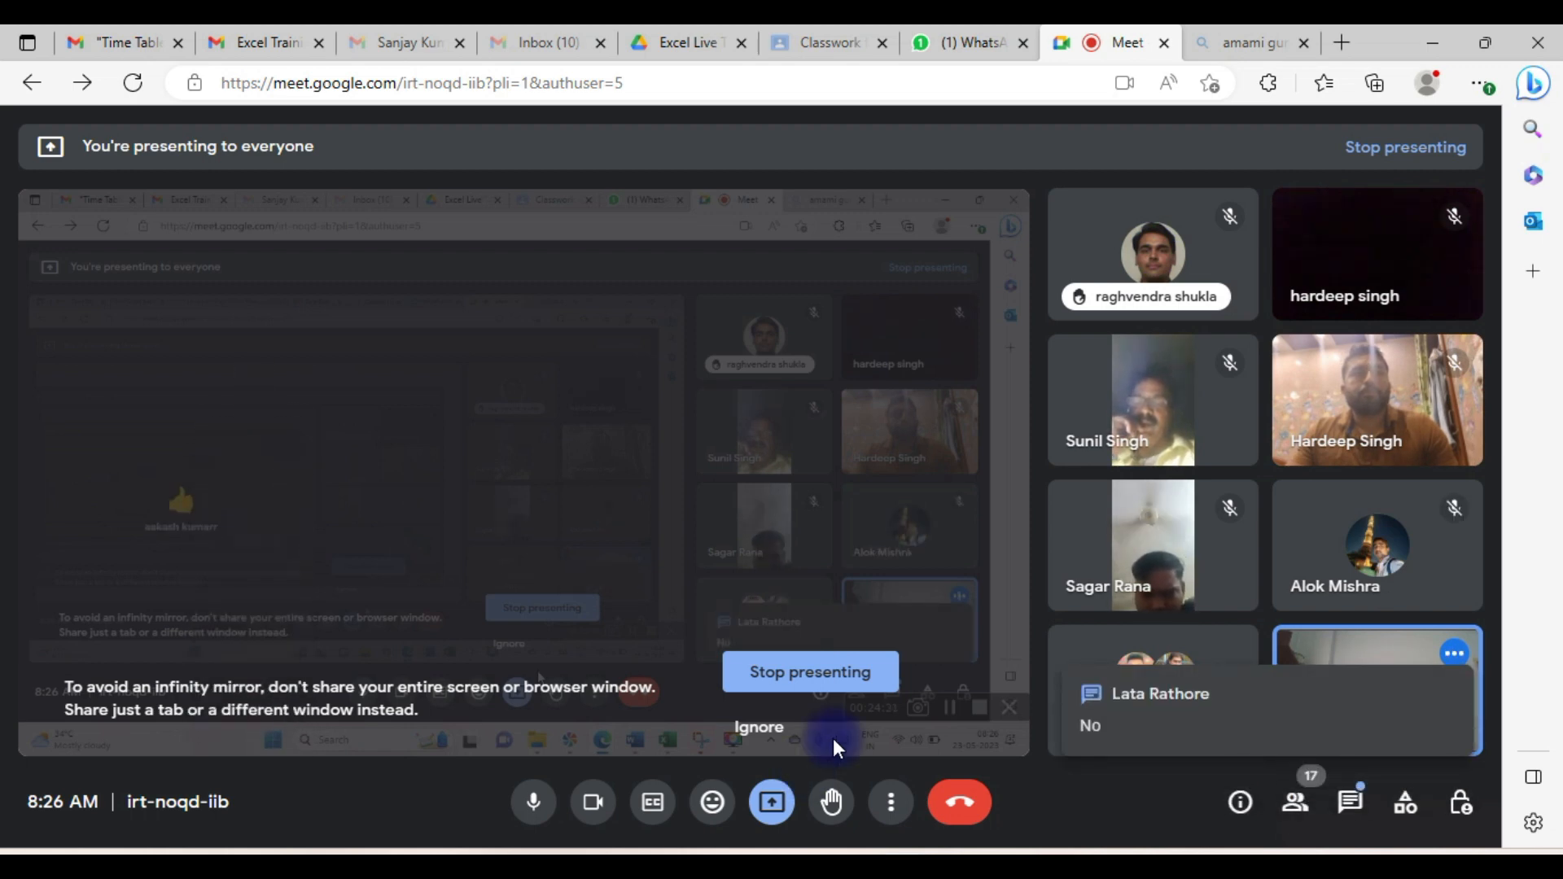
pyautogui.click(1439, 49)
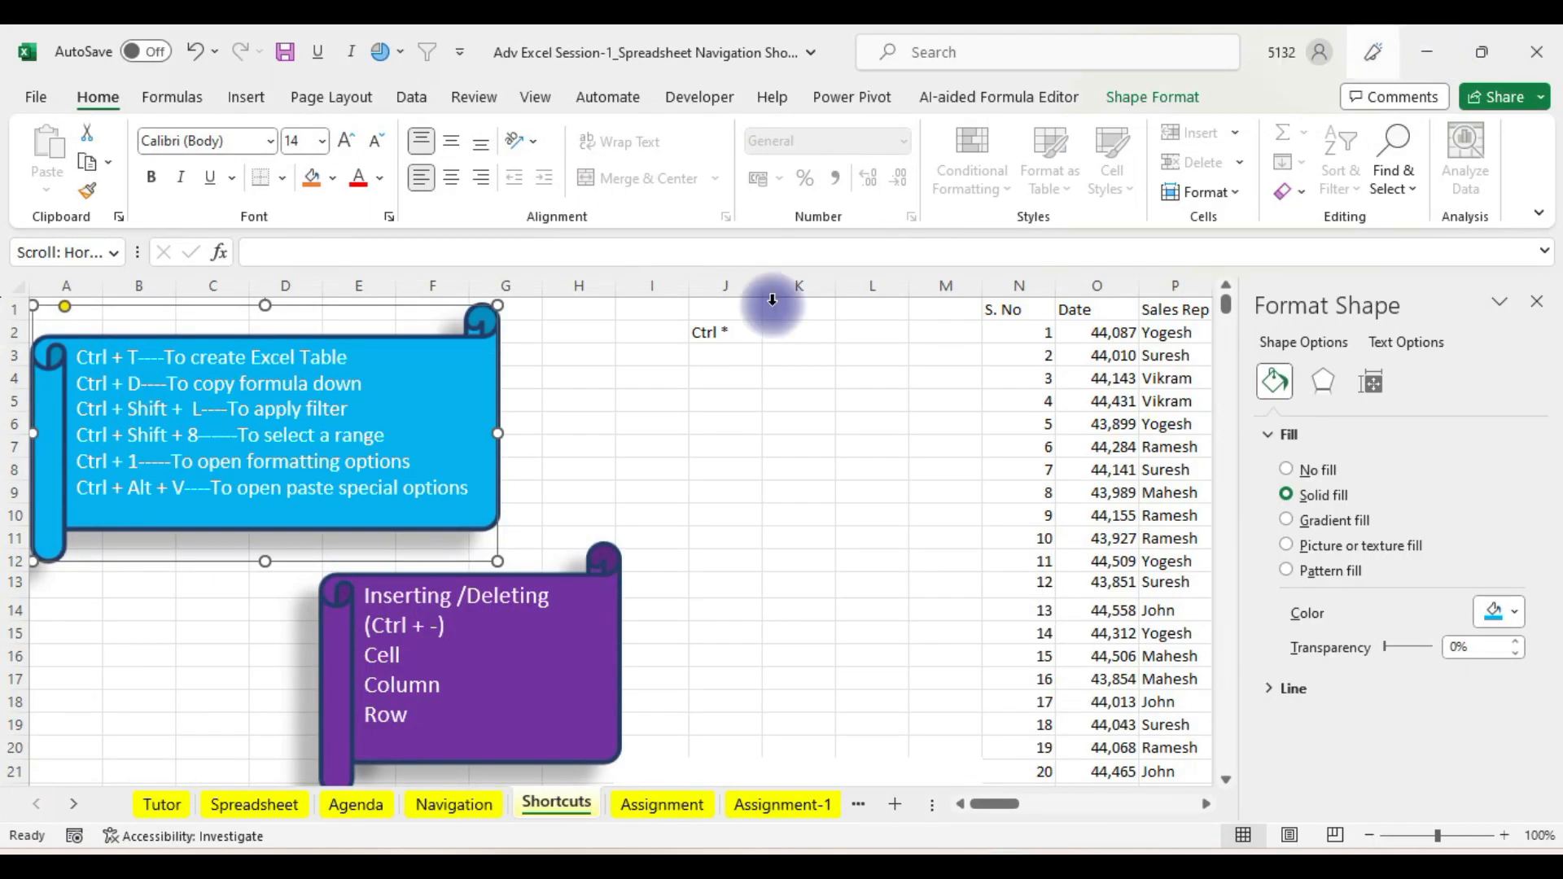
# - Close the shape formatting options and leave the blue shortcuts scroll deselected
pyautogui.click(533, 371)
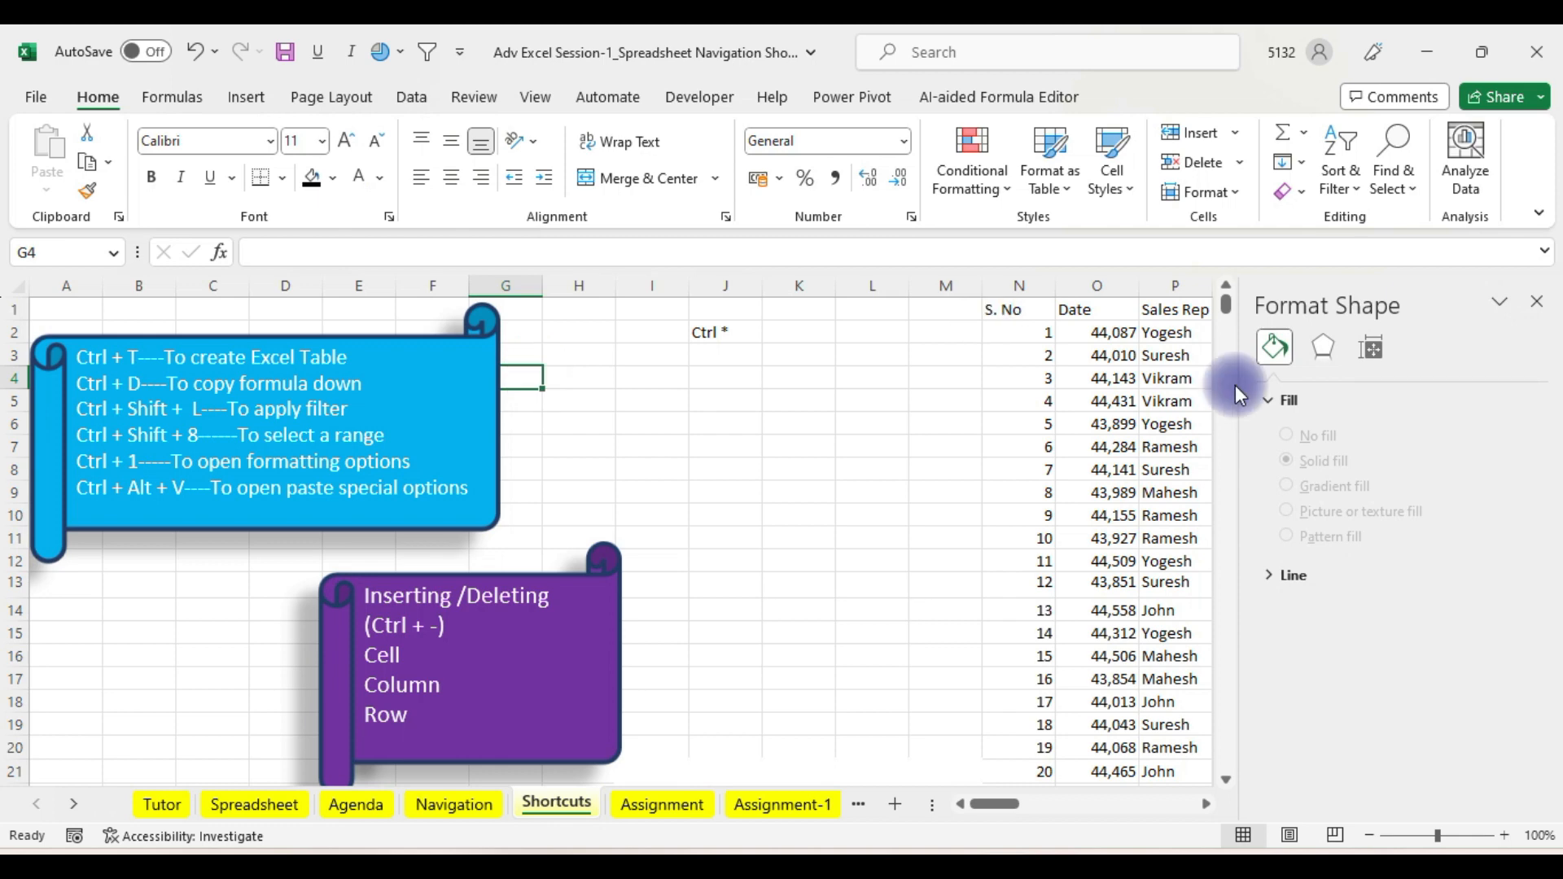
pyautogui.click(1532, 301)
pyautogui.click(571, 417)
pyautogui.click(395, 360)
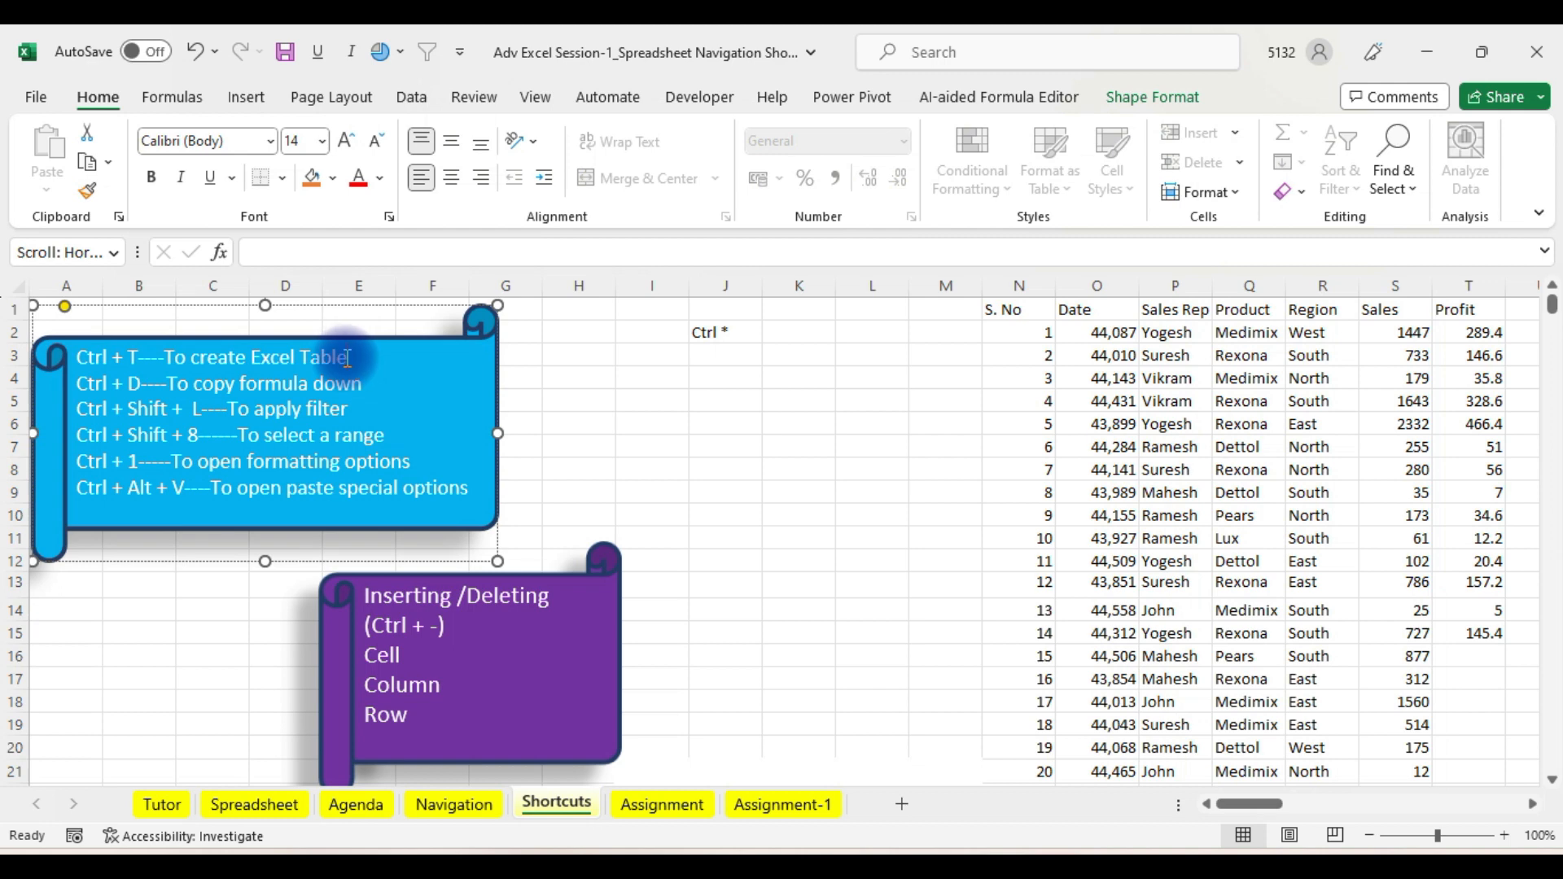
pyautogui.click(560, 370)
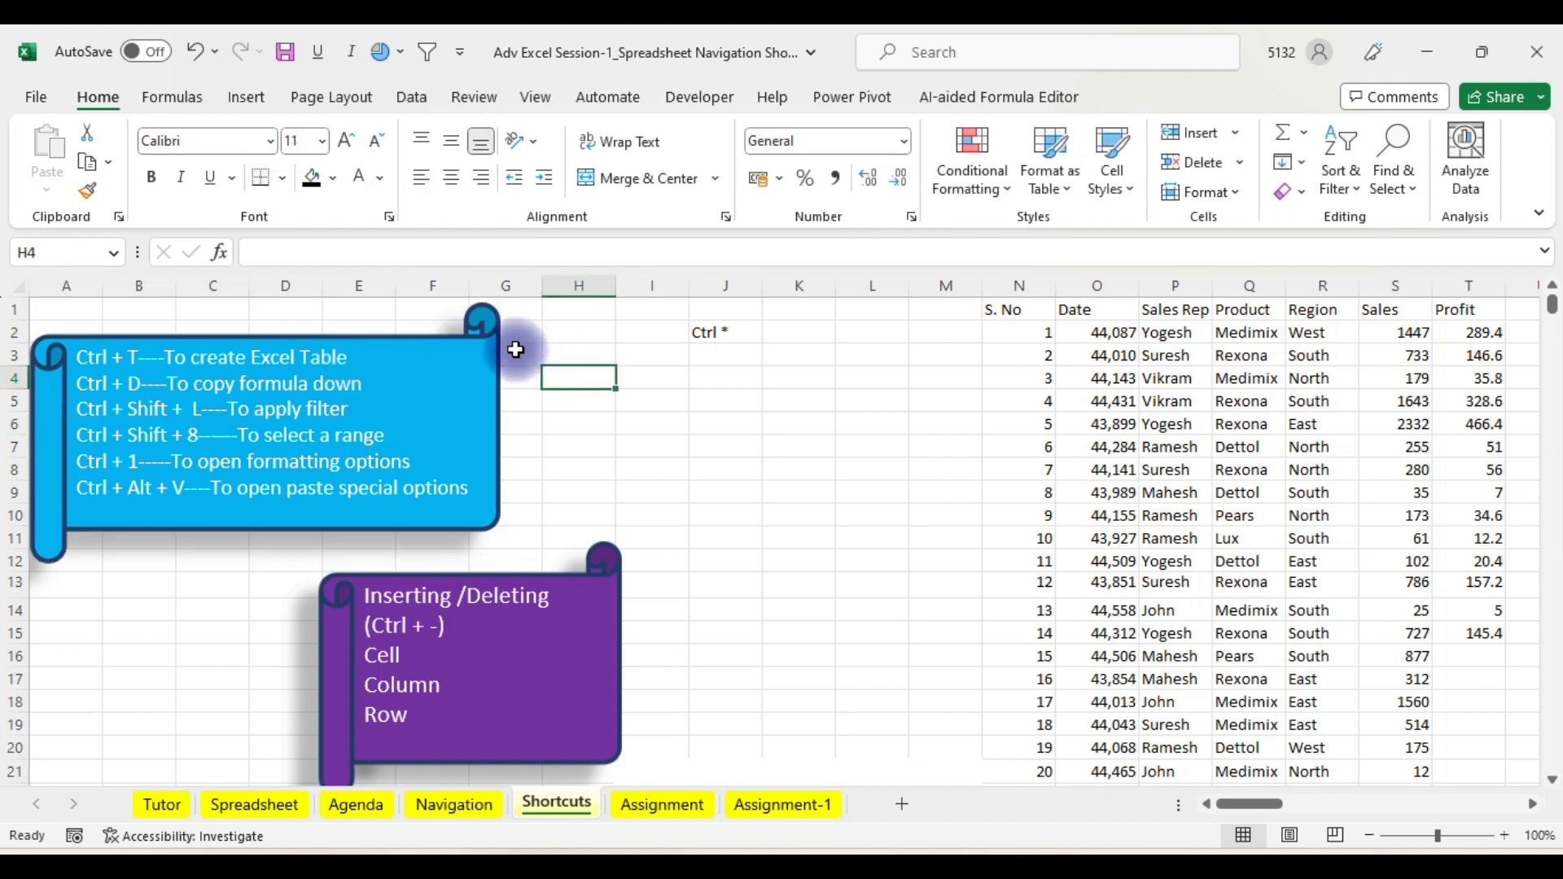
# - Select the blue shortcuts scroll by its border, open its shape formatting options again and close them
pyautogui.click(498, 328)
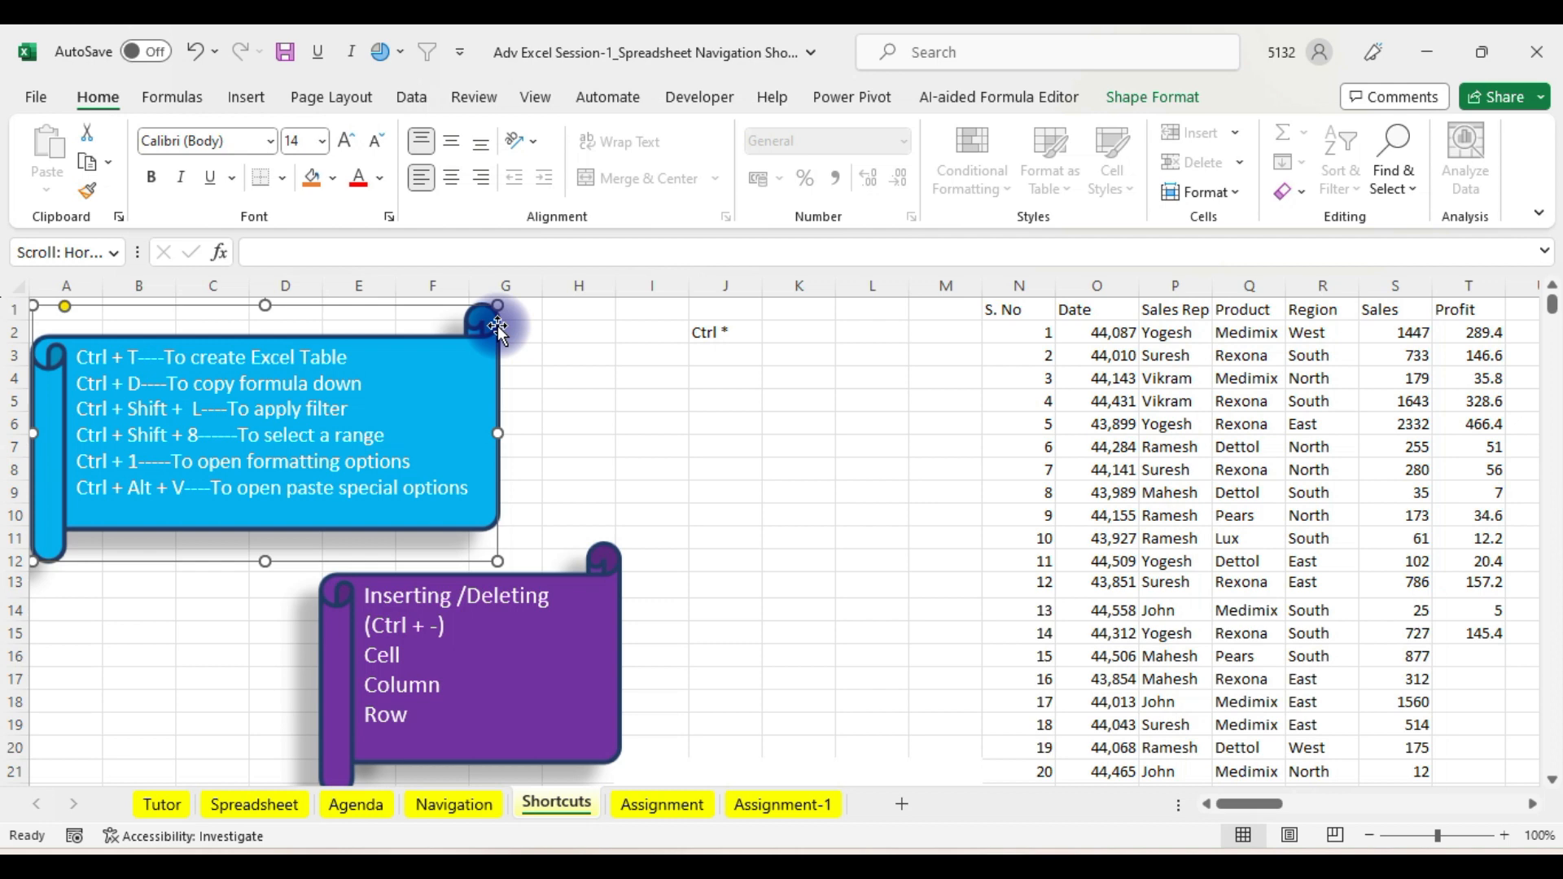
pyautogui.click(674, 402)
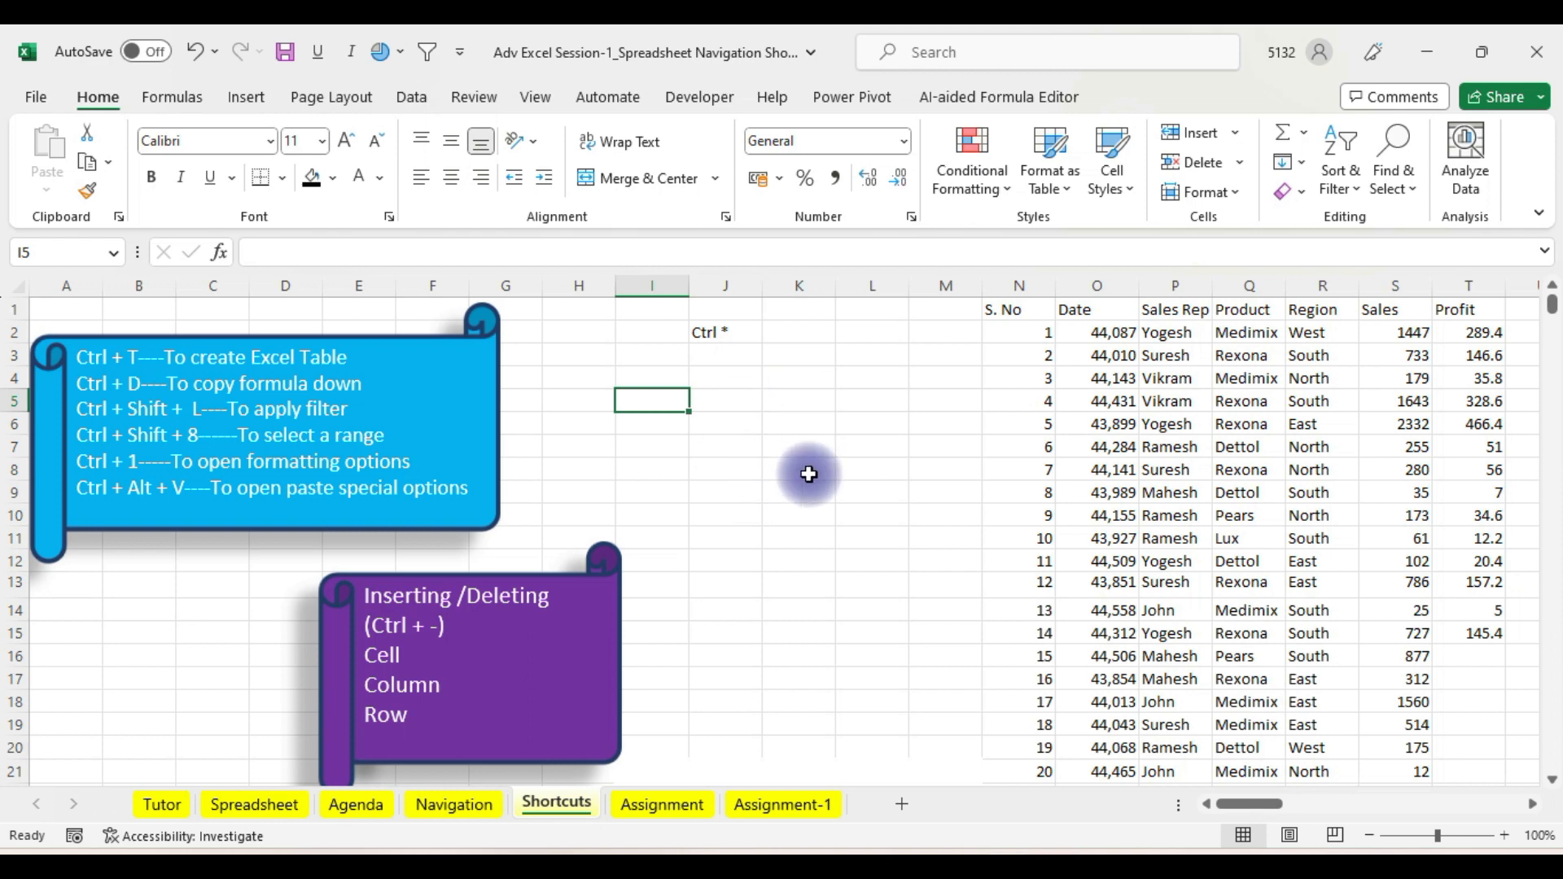
pyautogui.click(496, 328)
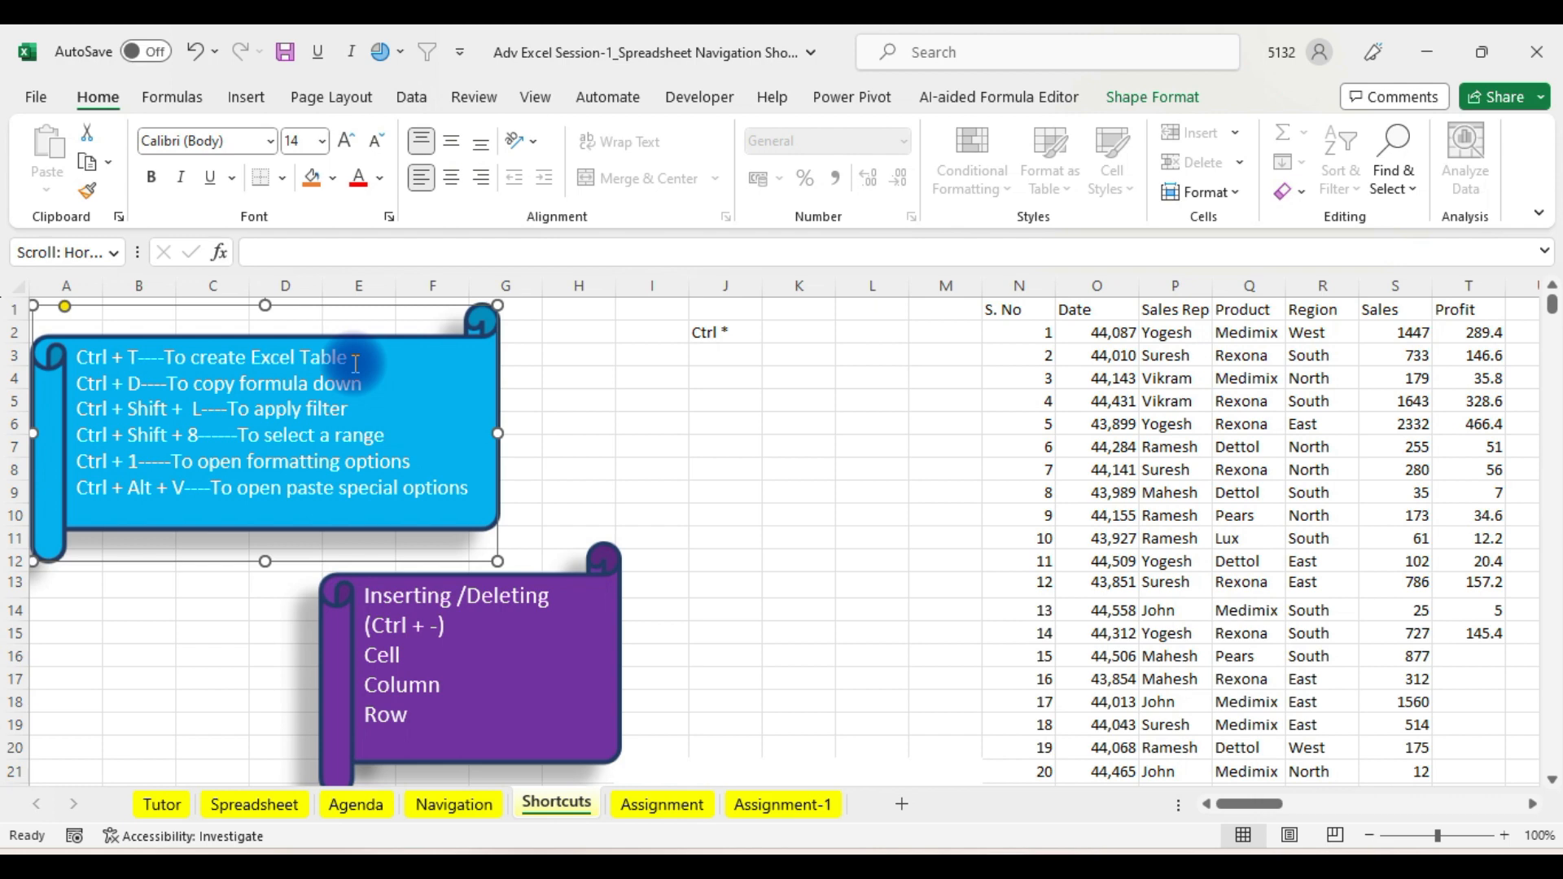
pyautogui.hotkey('ctrl', '1')
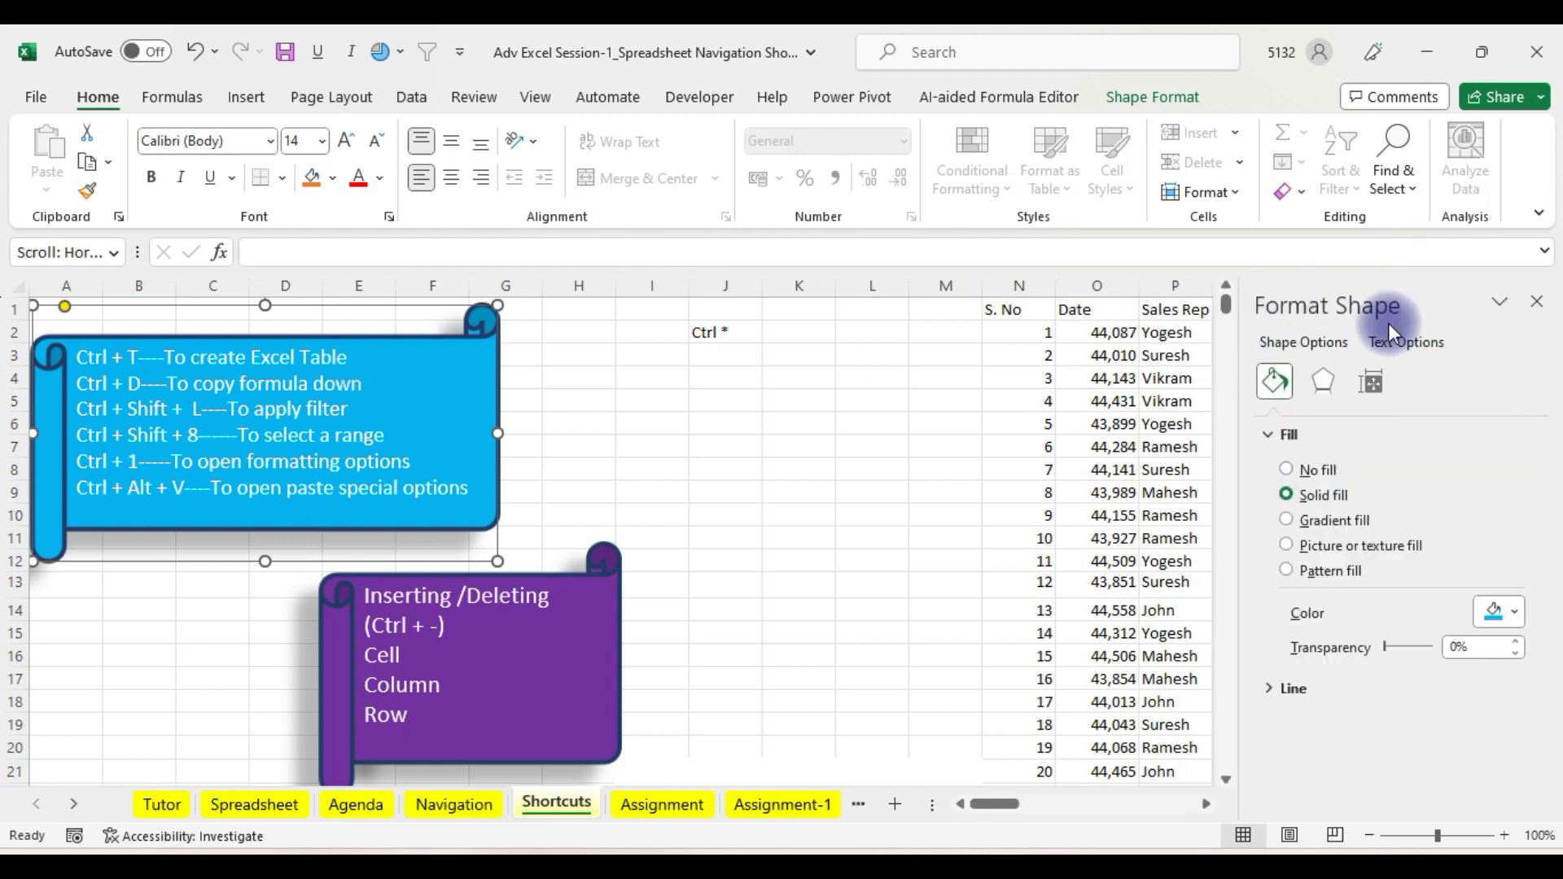
pyautogui.click(1535, 304)
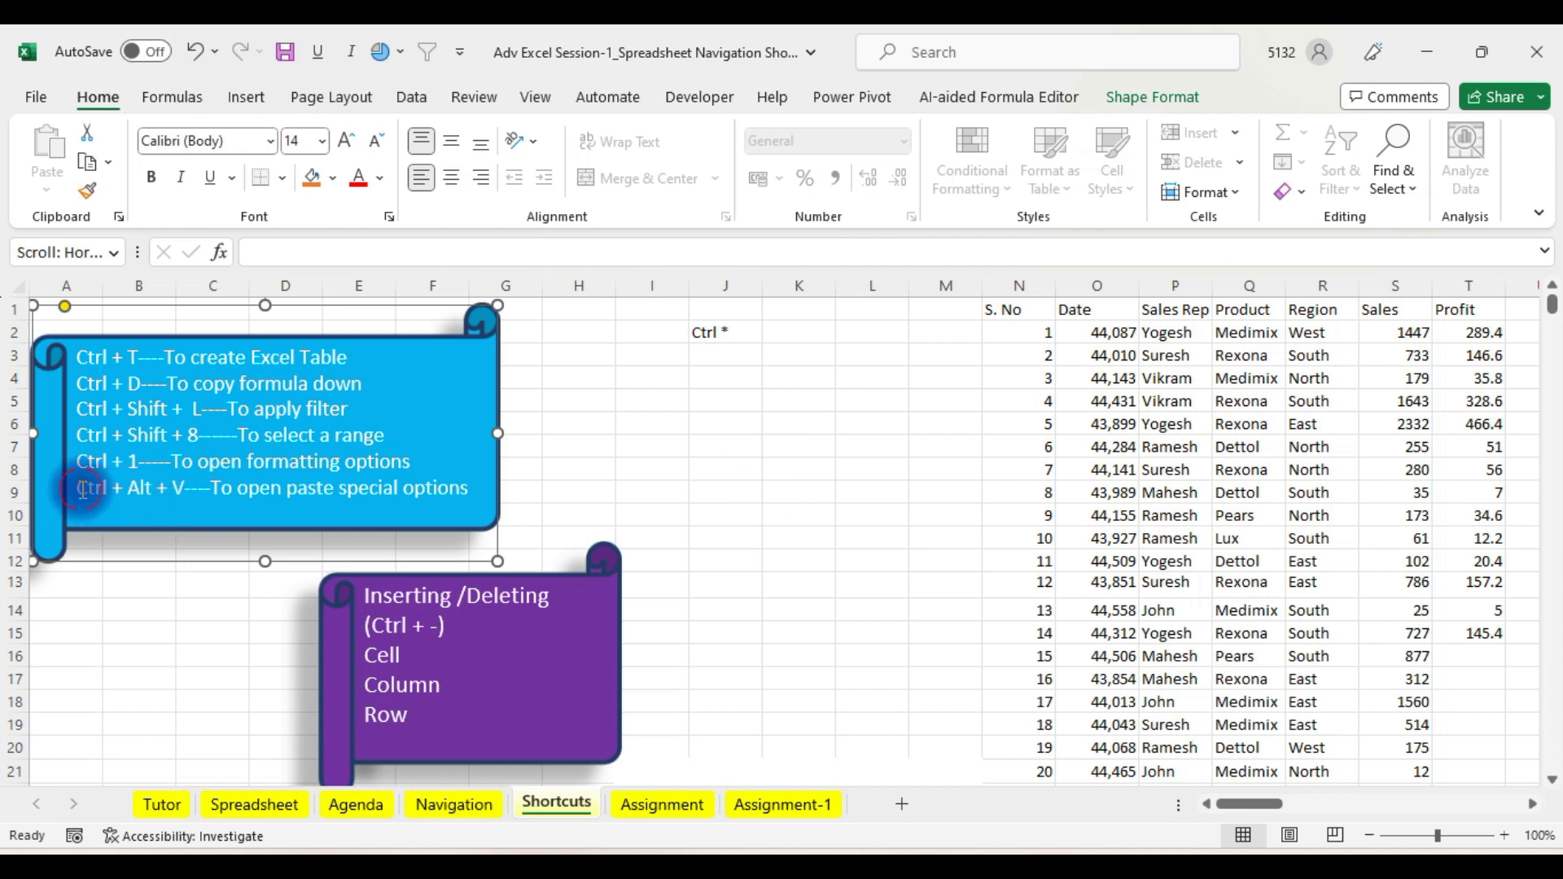
# - Highlight the "Ctrl + Alt + V" shortcut text in the blue scroll, then deselect the shape
pyautogui.moveTo(81, 489); pyautogui.dragTo(217, 488)
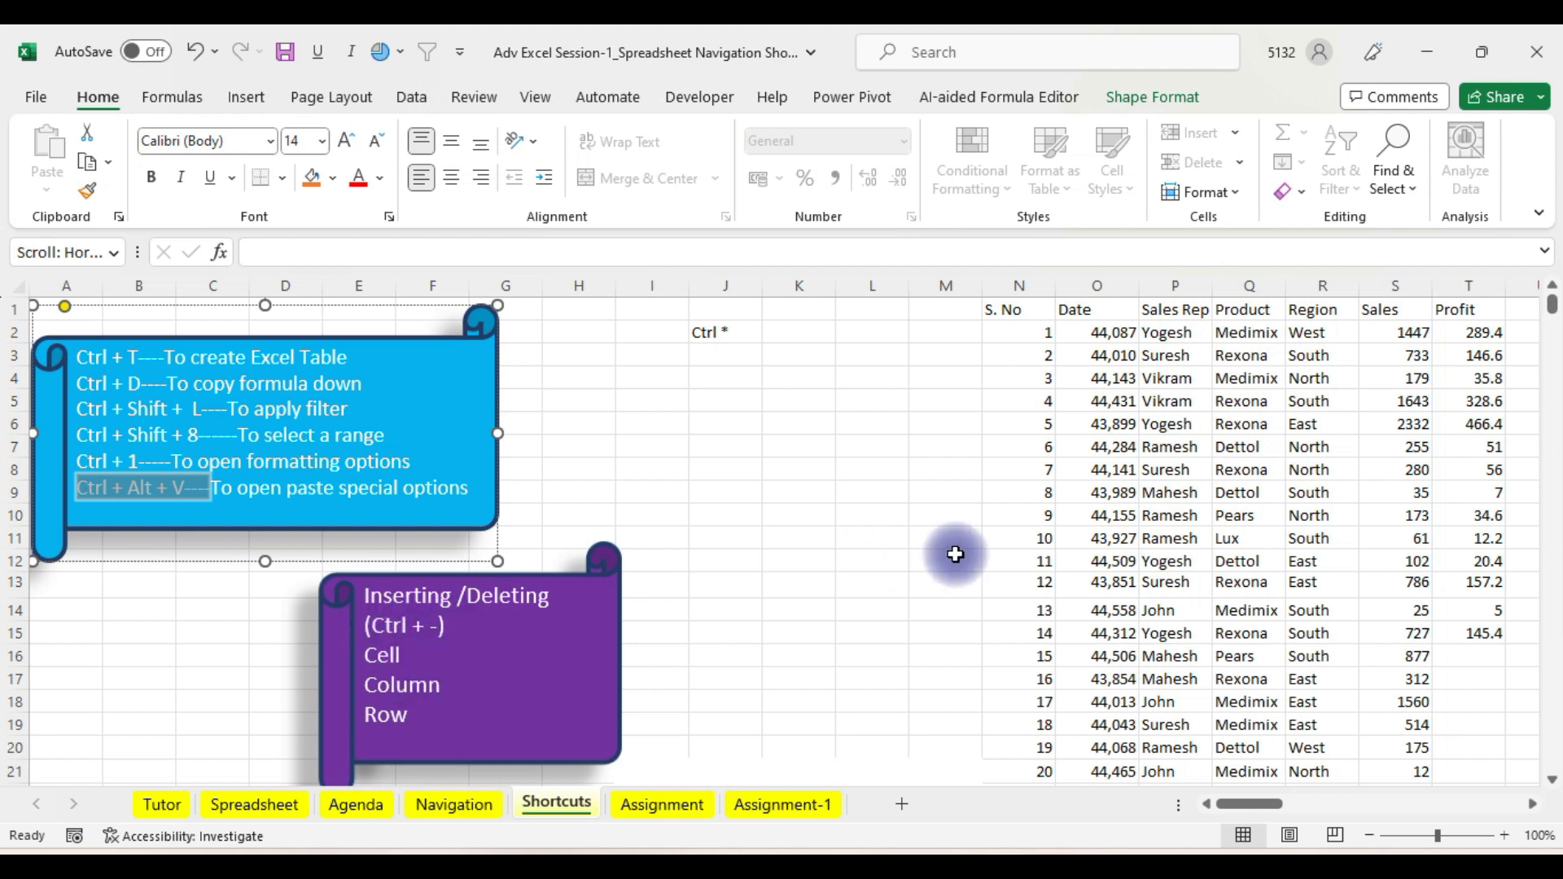
pyautogui.moveTo(1553, 308); pyautogui.dragTo(1553, 306)
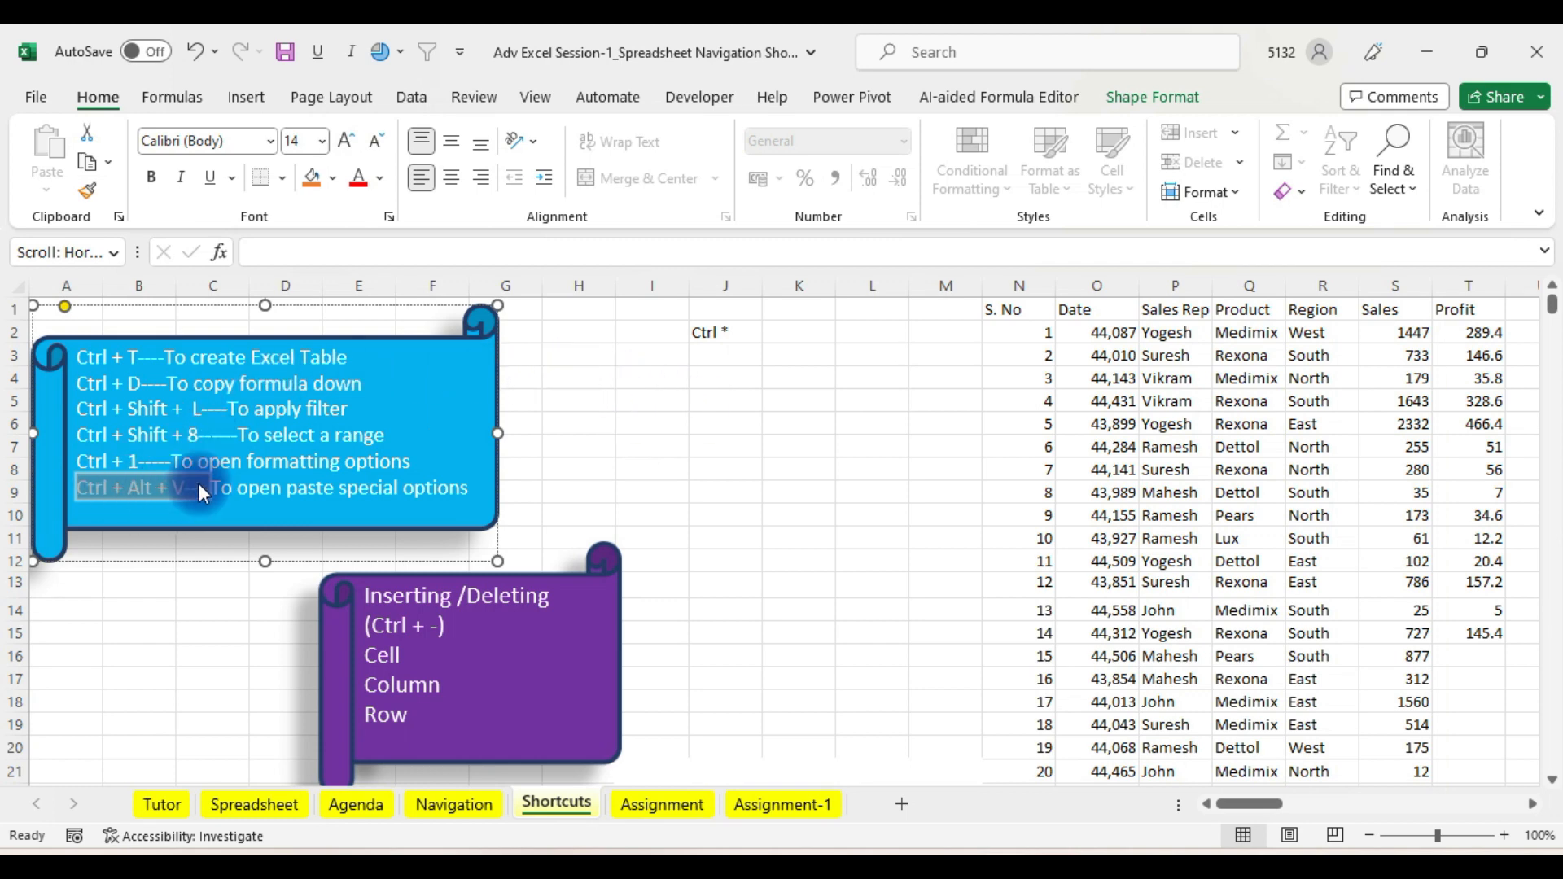
pyautogui.click(790, 424)
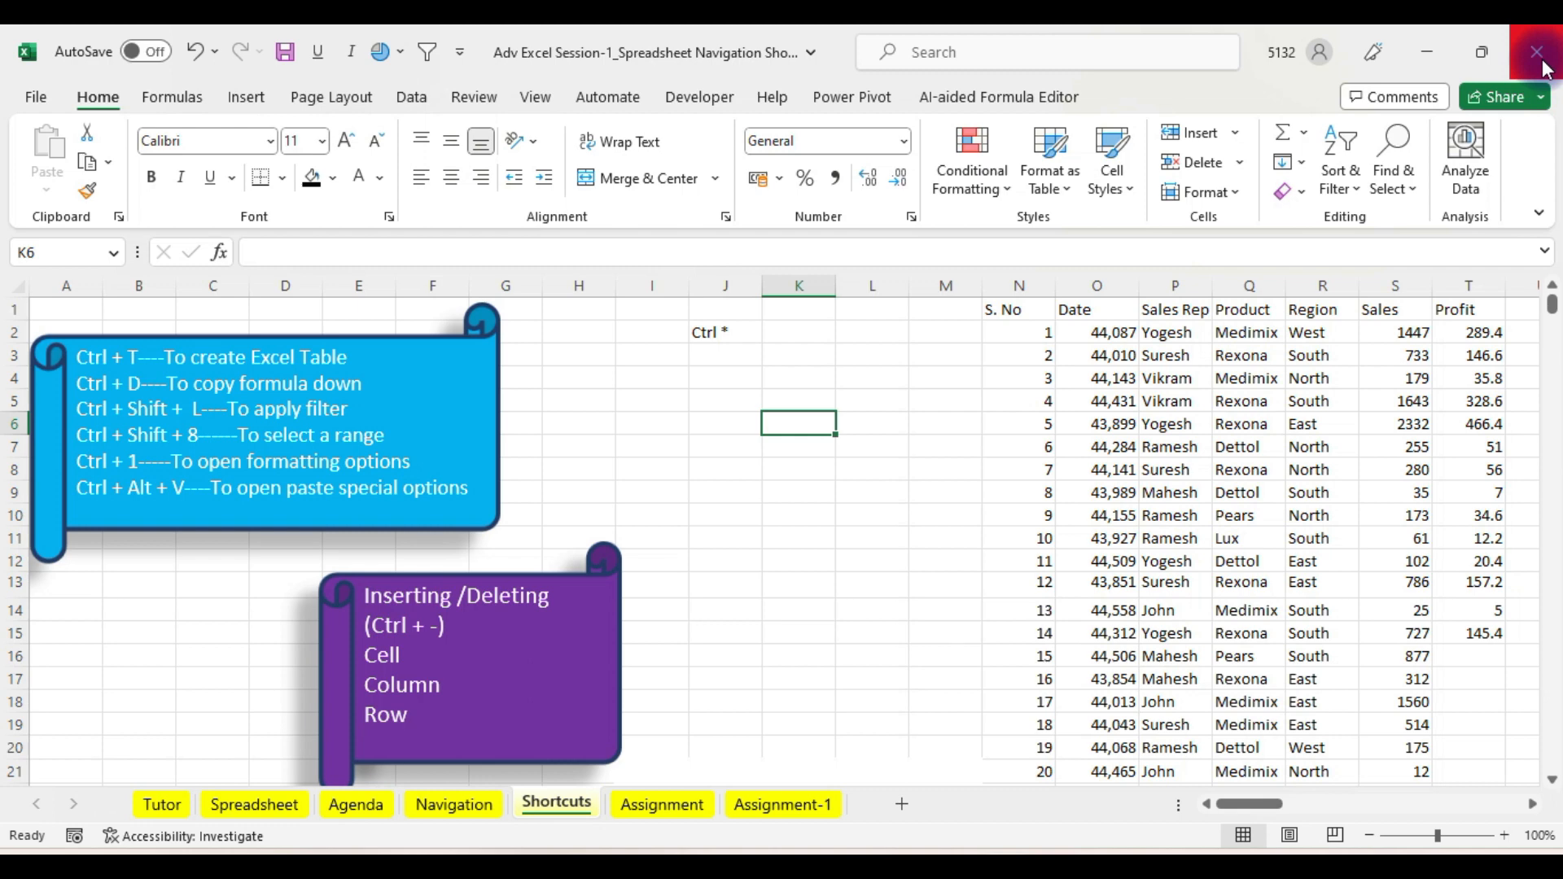
# - Close the Adv Excel Session-1 workbook without saving the changes
pyautogui.click(1543, 67)
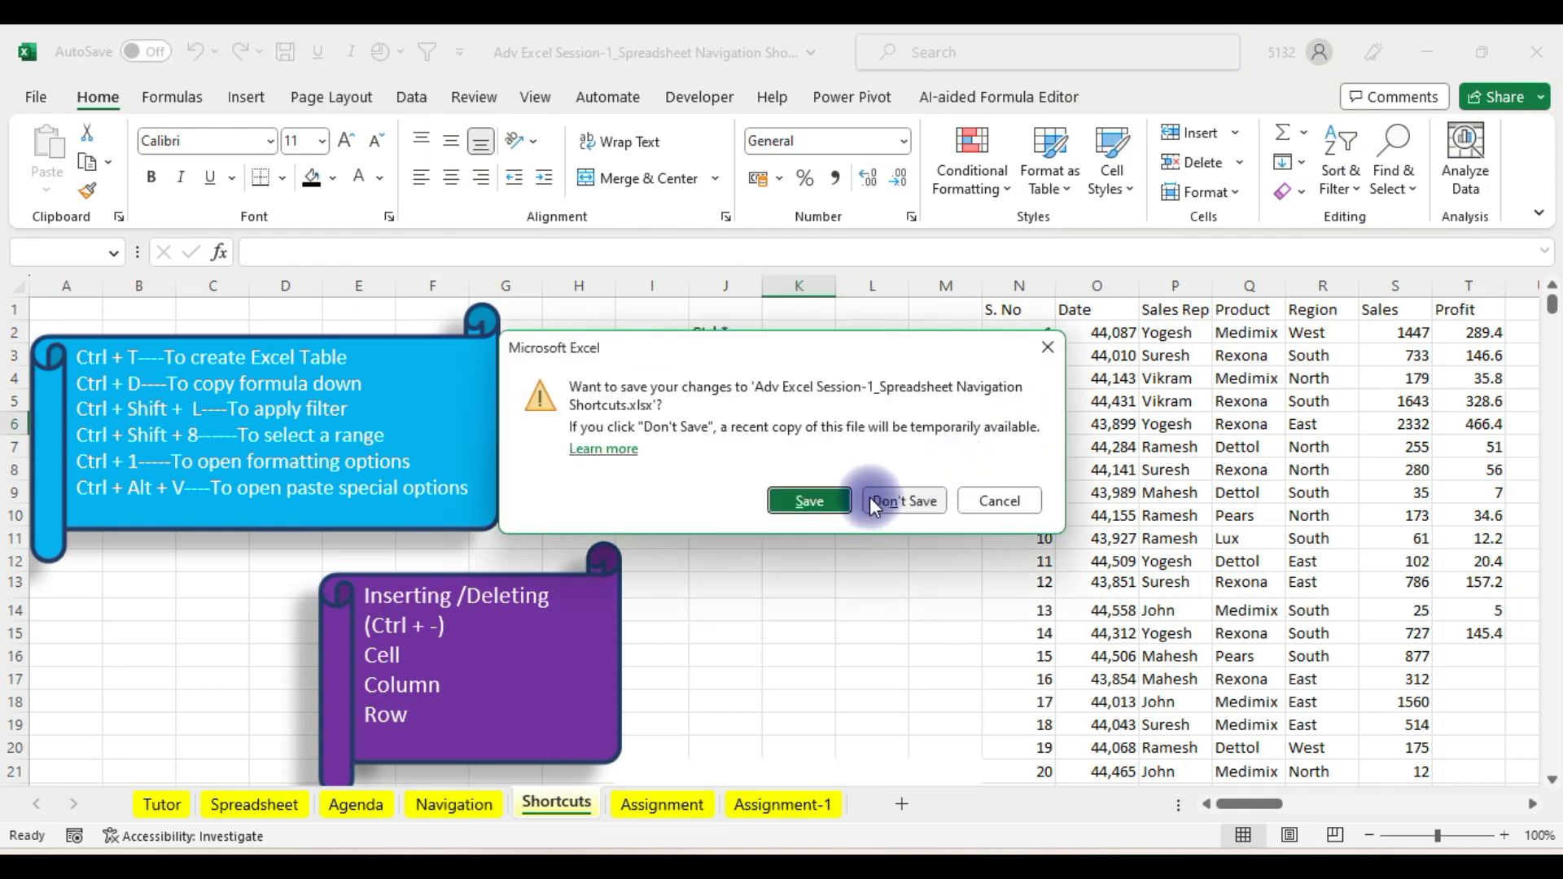
pyautogui.click(890, 501)
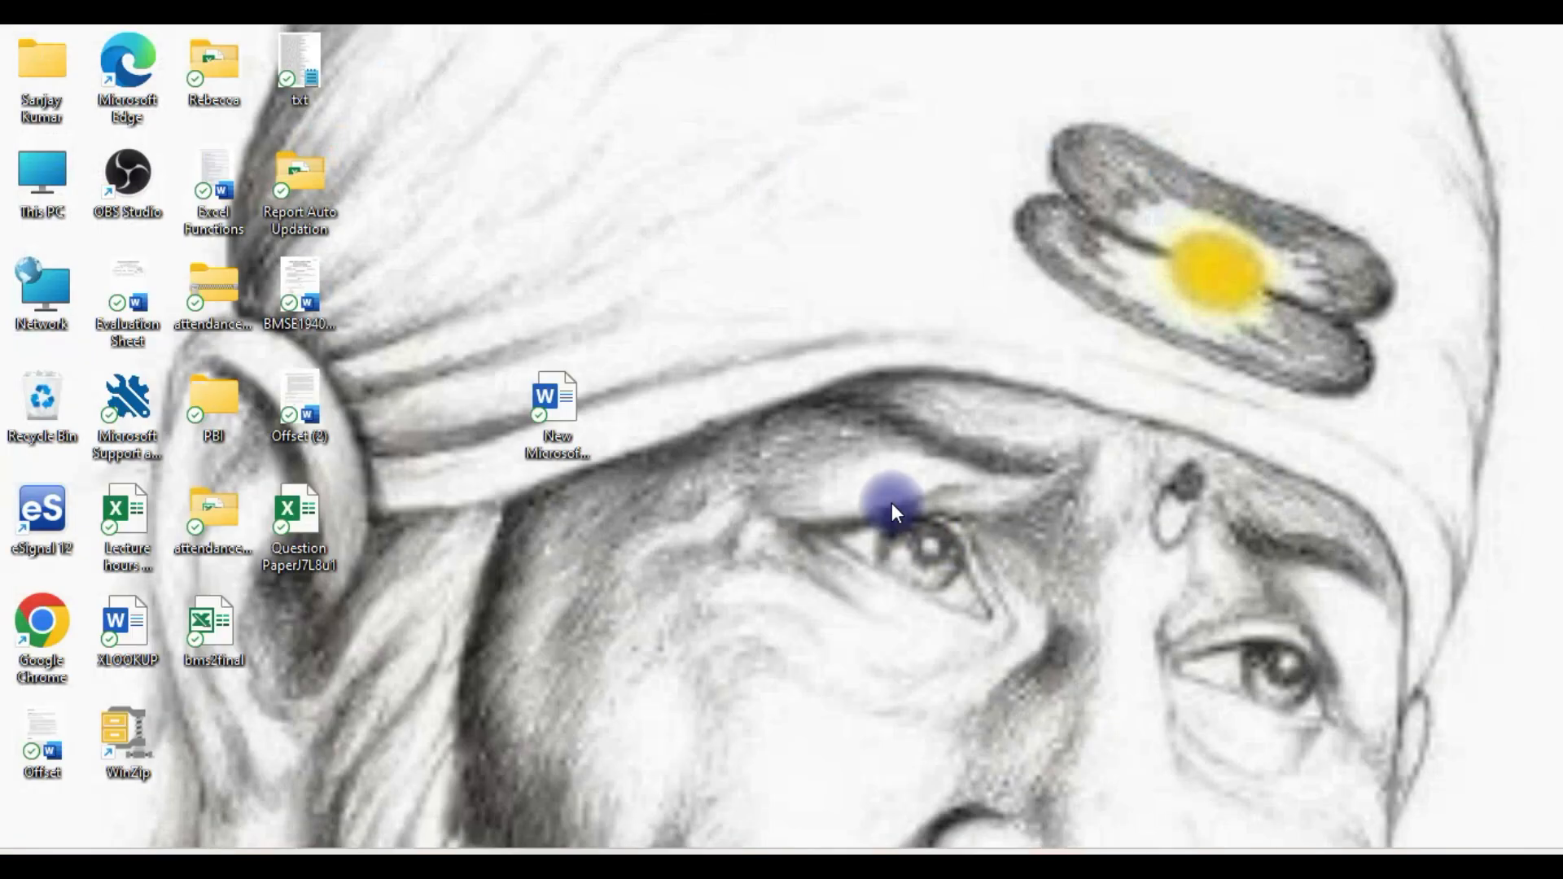
# - Open Adv Excel Session-2_Clipboard_Font_Alignment_Number from the Students Excel Wk-1 folder in a maximized window and go to its Clipboard sheet
pyautogui.moveTo(853, 863)
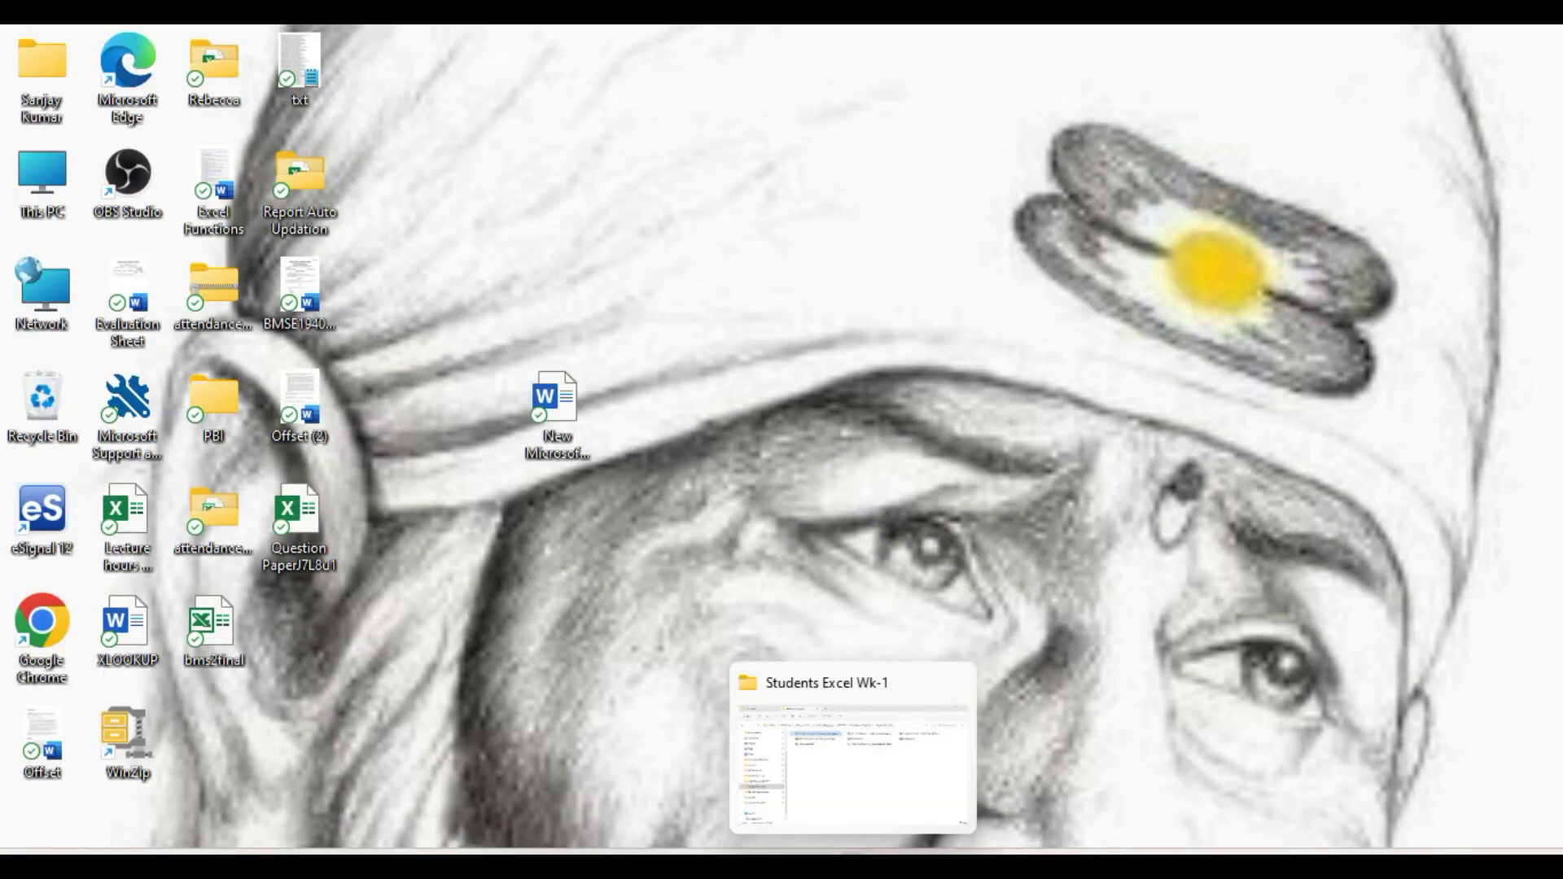
pyautogui.click(861, 818)
pyautogui.click(867, 231)
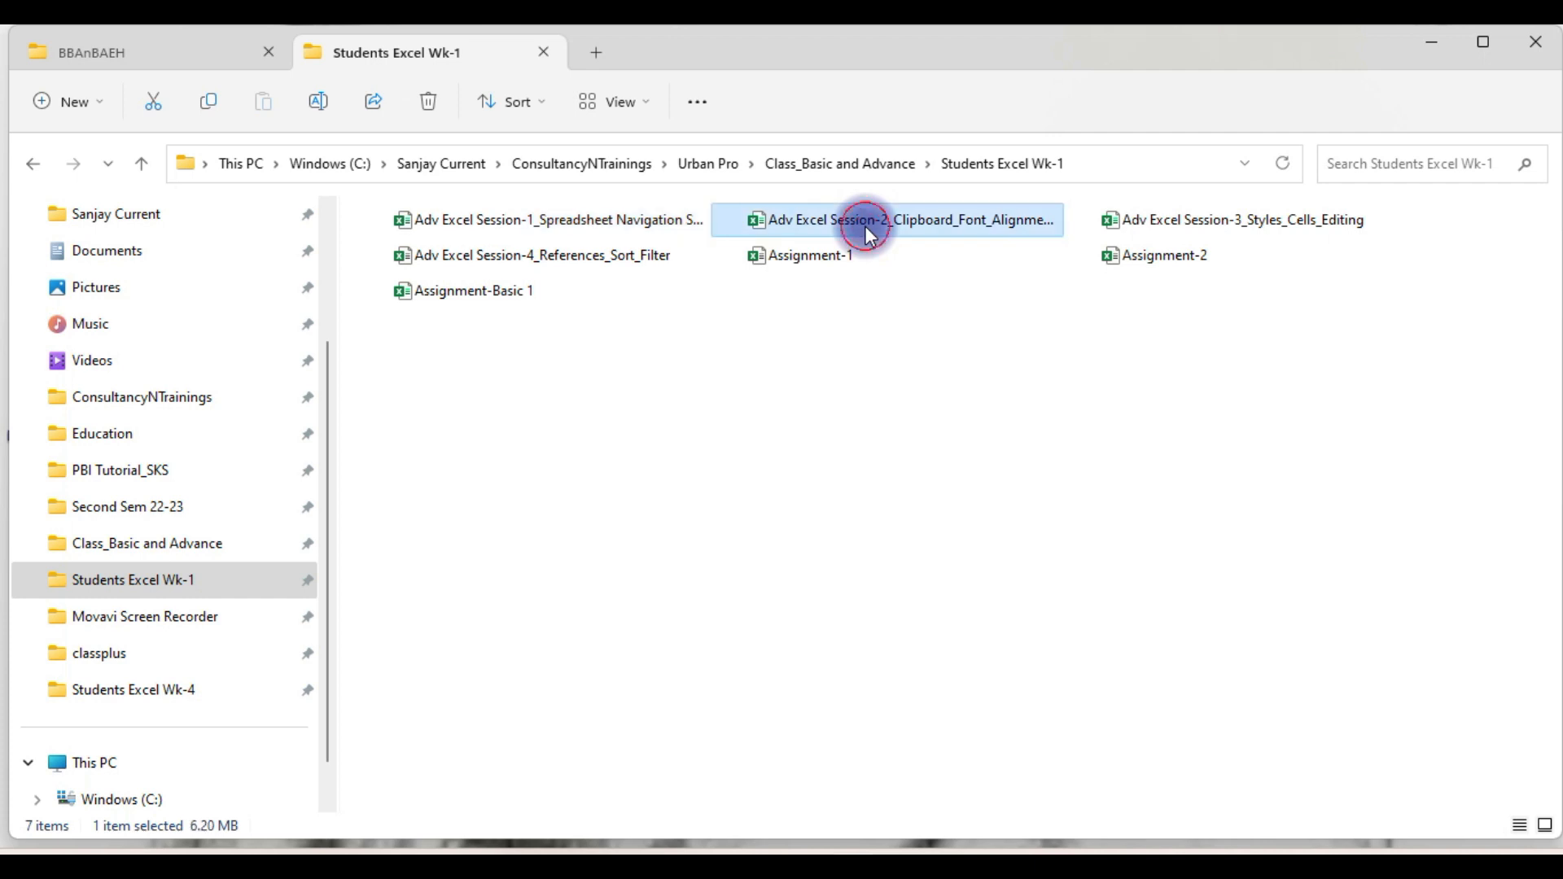
pyautogui.doubleClick(868, 231)
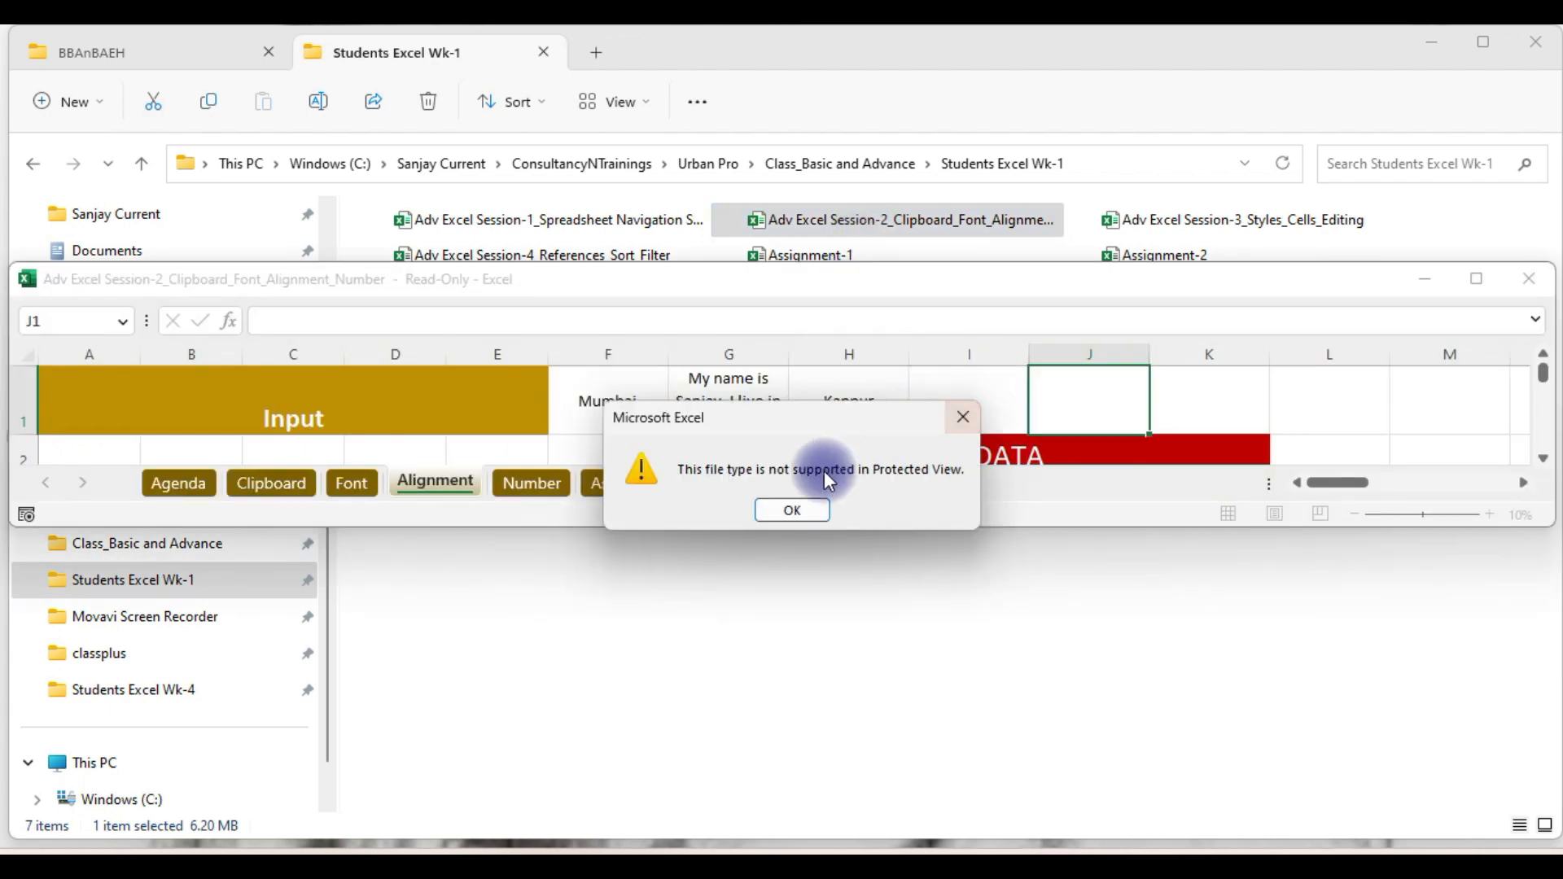
pyautogui.click(793, 509)
pyautogui.click(1472, 276)
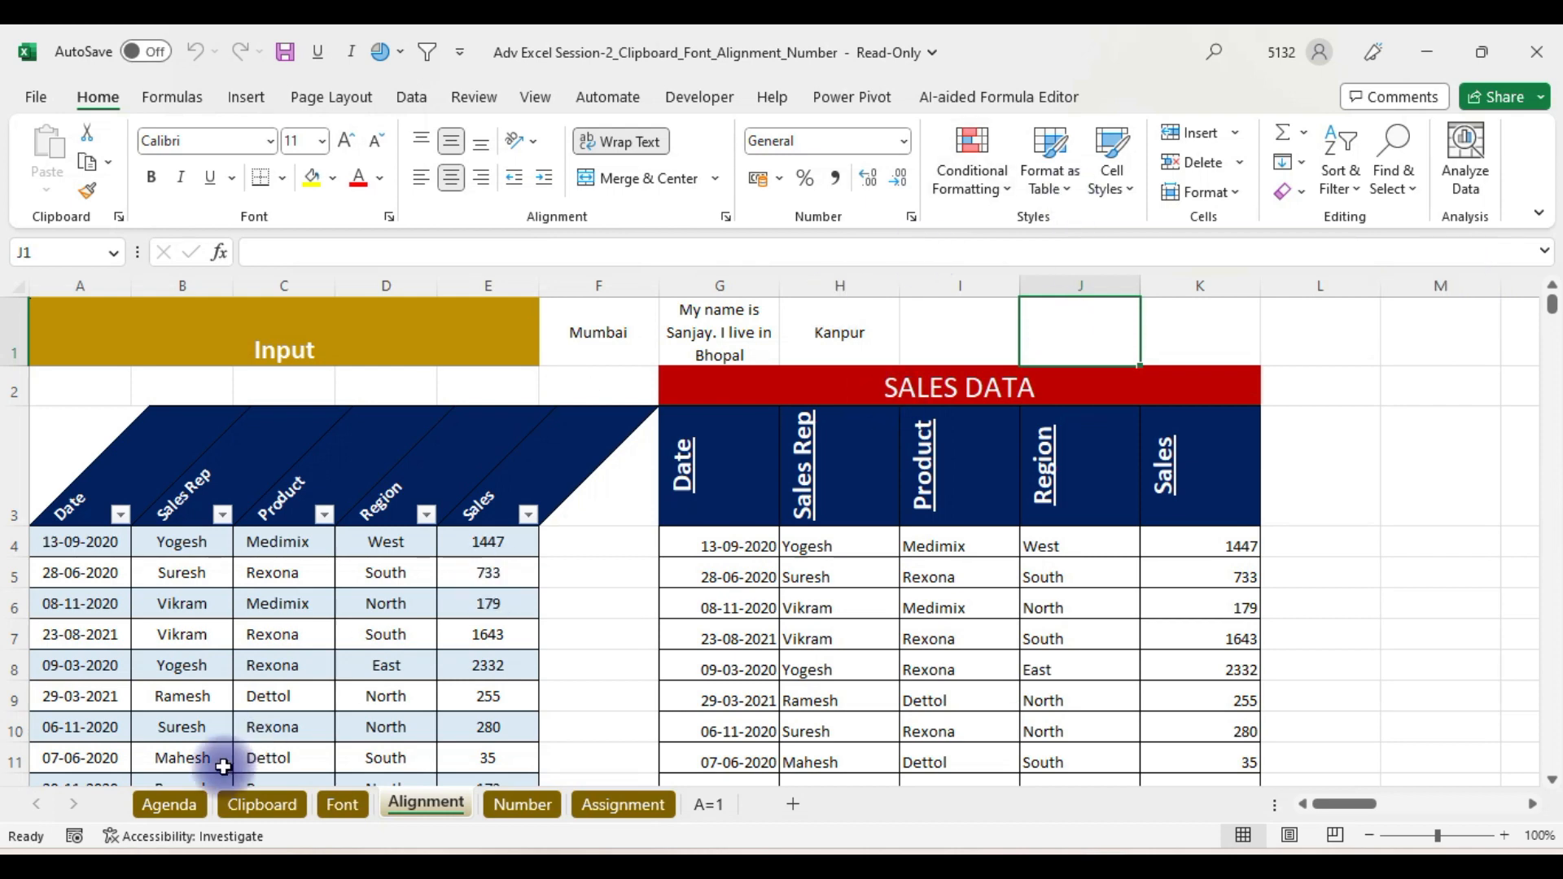
pyautogui.click(177, 808)
pyautogui.click(252, 806)
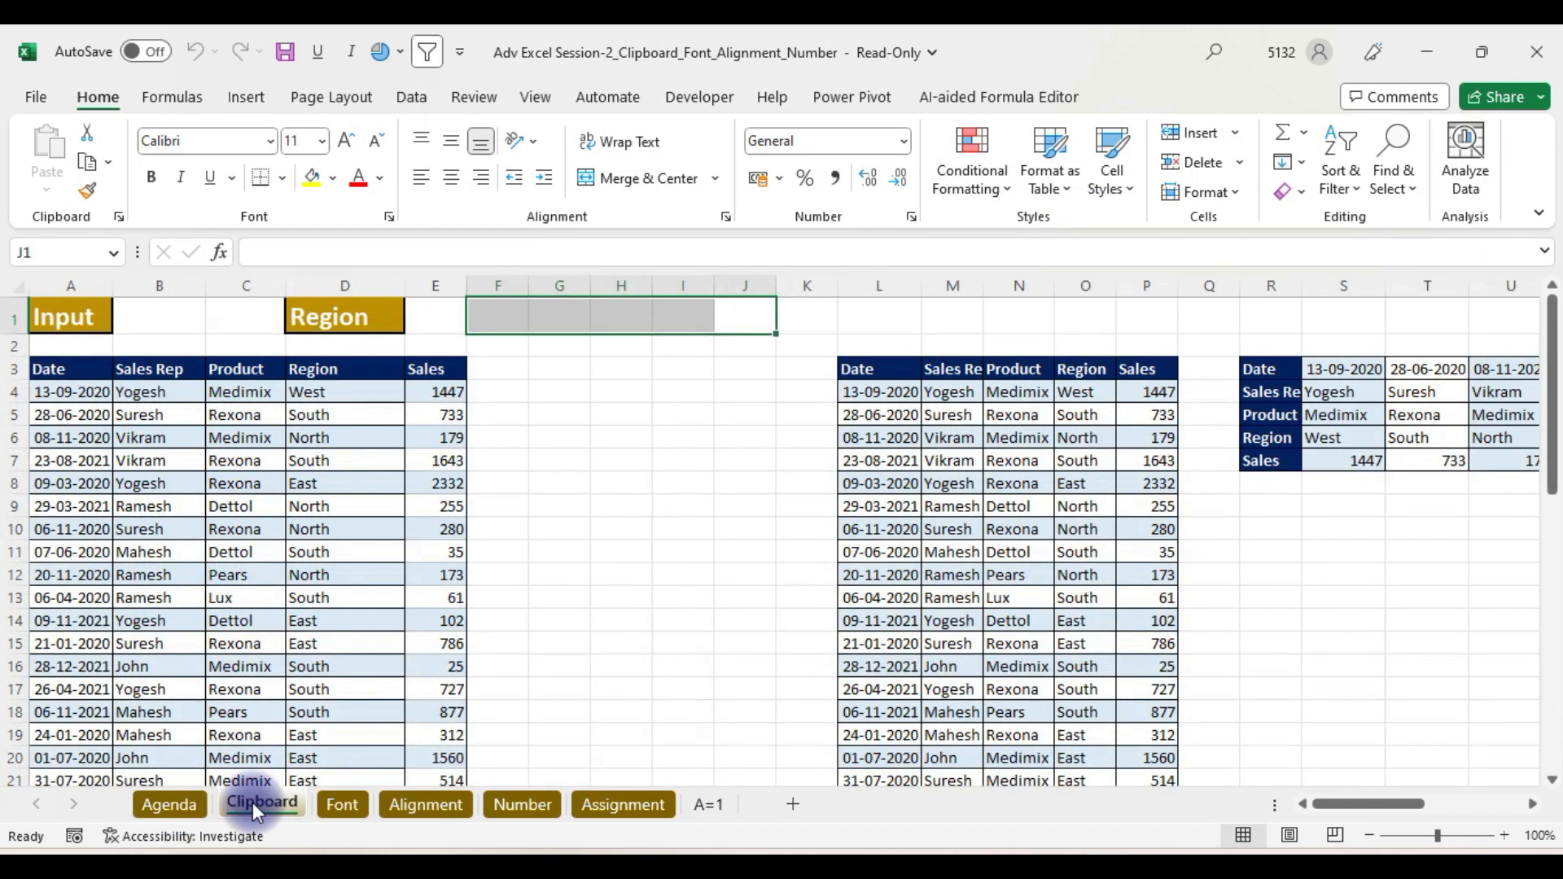
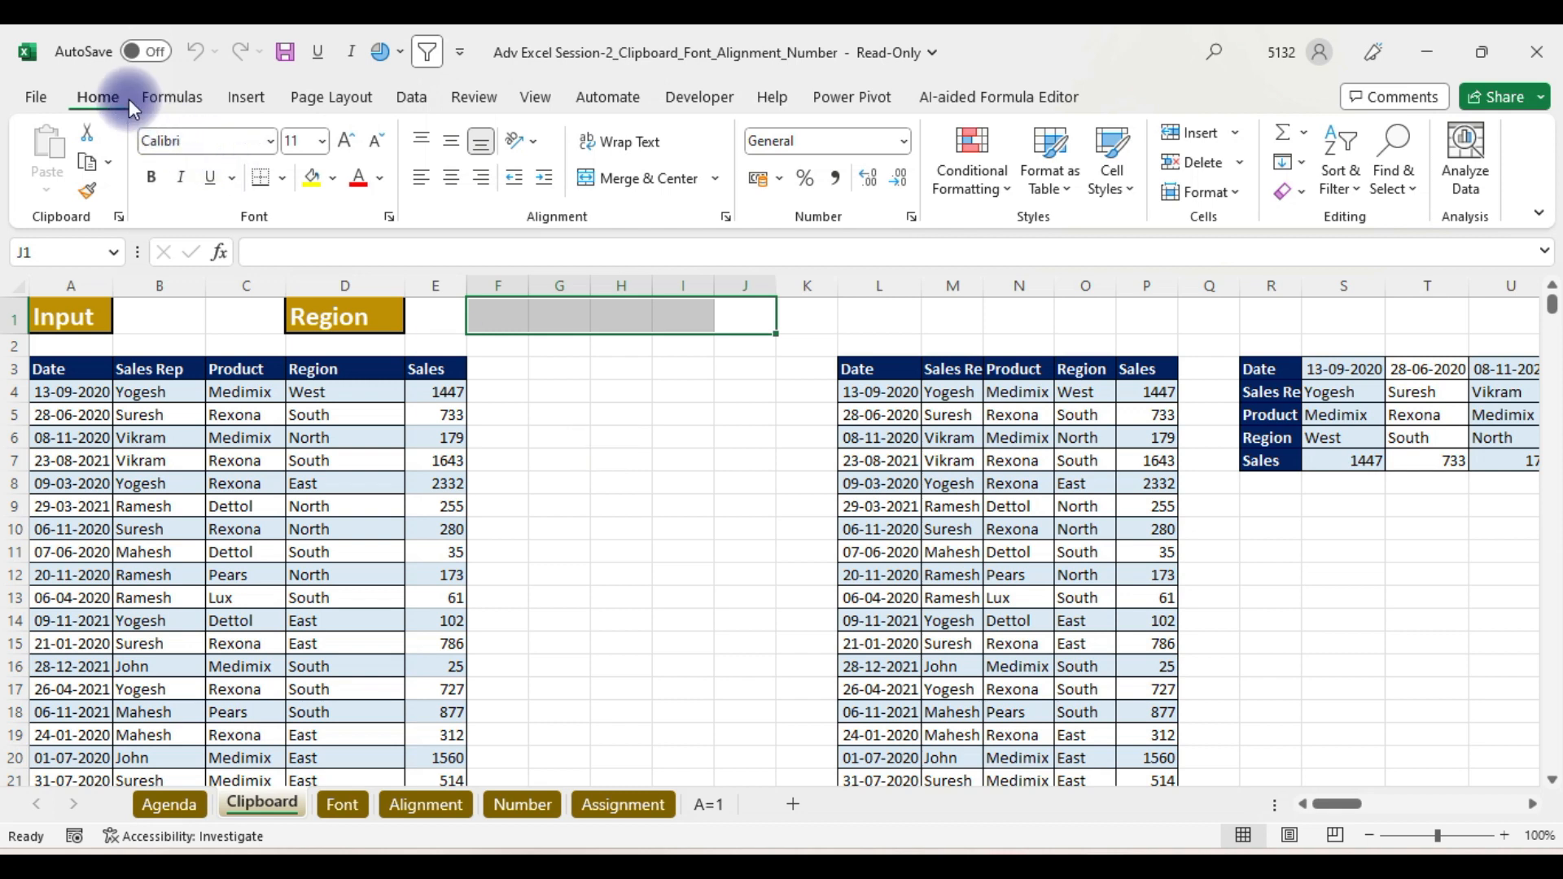
# - Draw a rounded rectangle about 1.67 cm high and 5.98 cm wide over columns G to K near row 3, containing the text CLIPBOARD
pyautogui.click(247, 96)
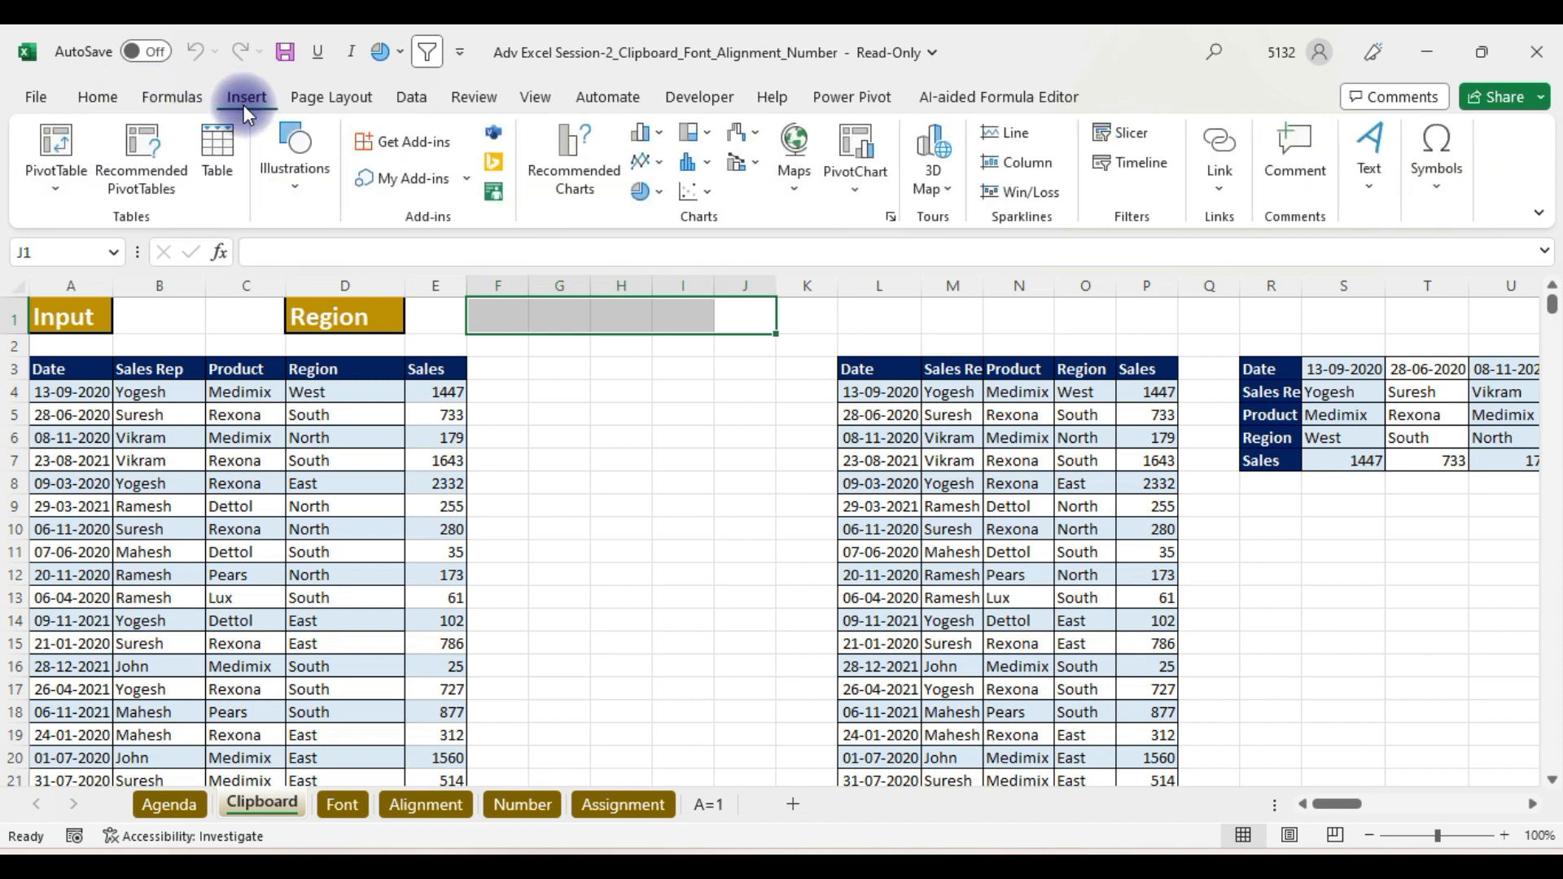
pyautogui.click(294, 186)
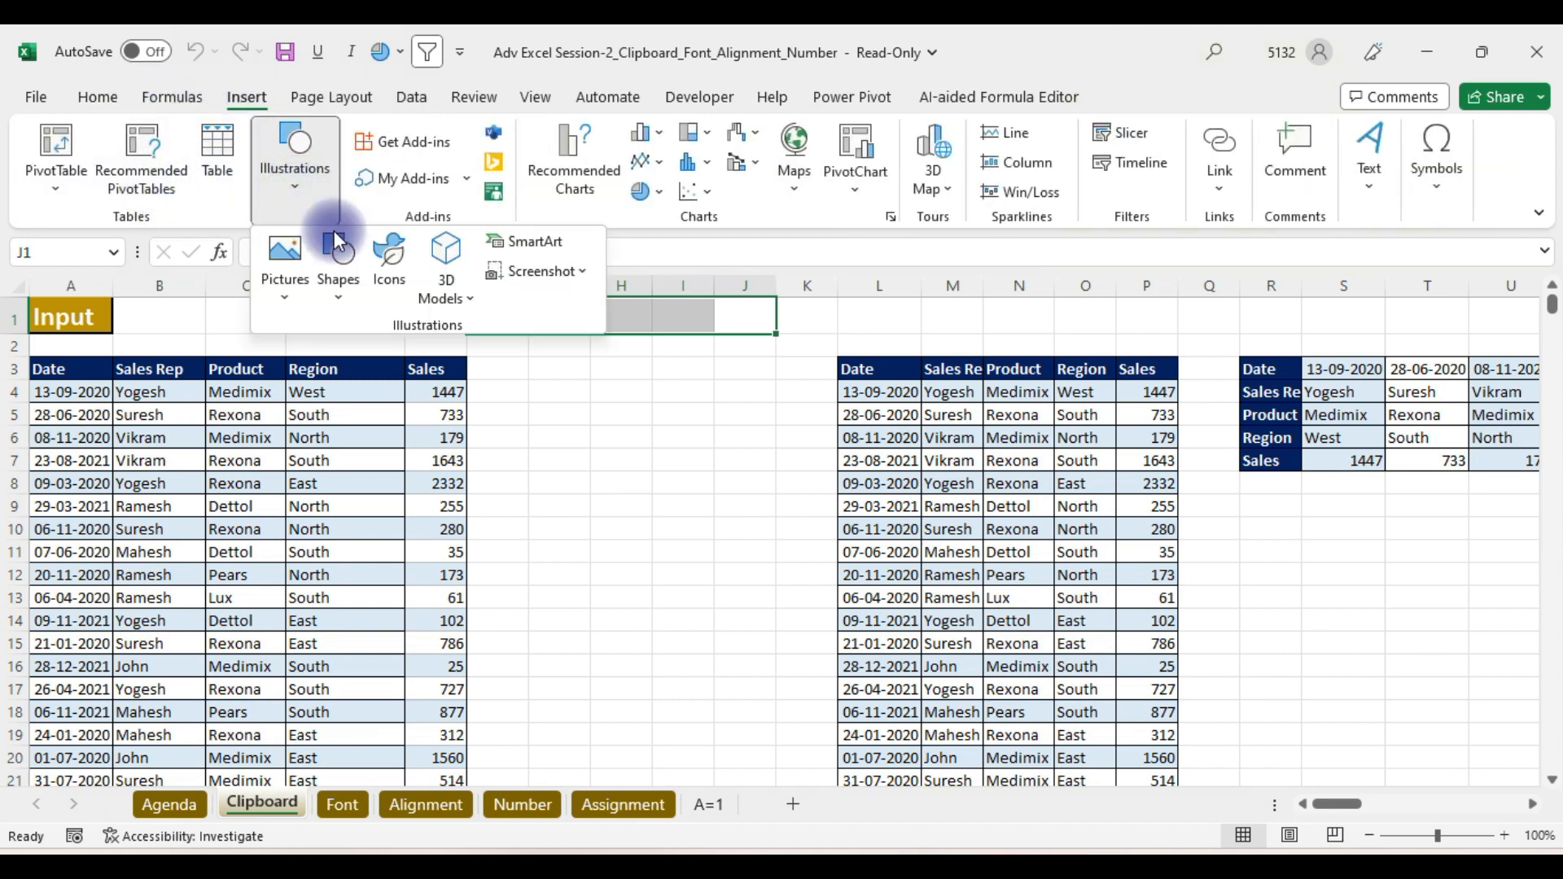
pyautogui.click(344, 285)
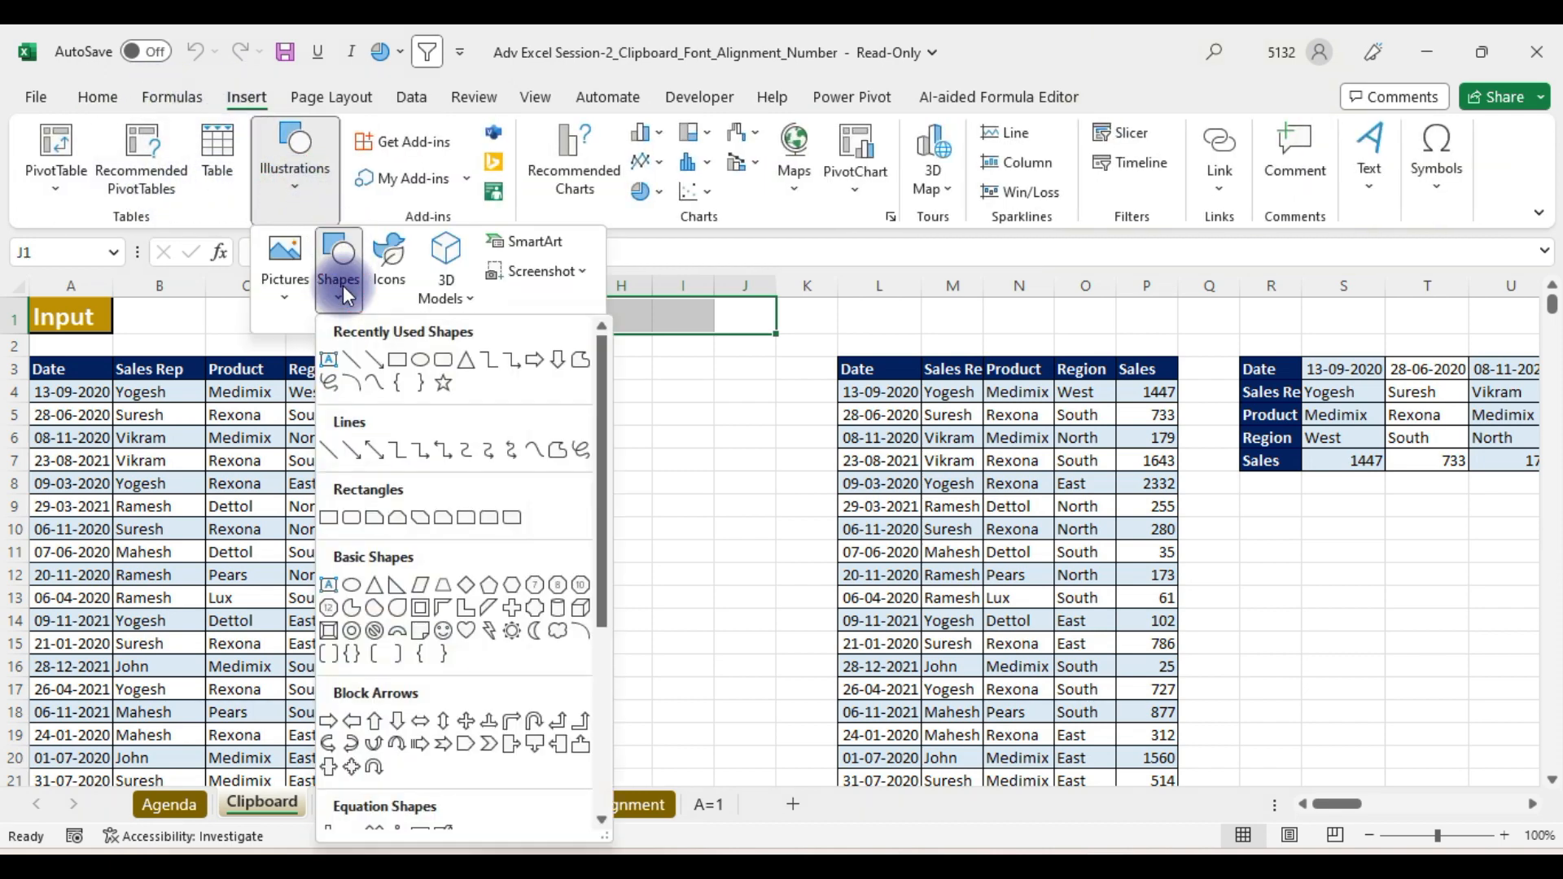
pyautogui.click(445, 362)
pyautogui.moveTo(555, 343); pyautogui.dragTo(814, 417)
pyautogui.write('CLIP')
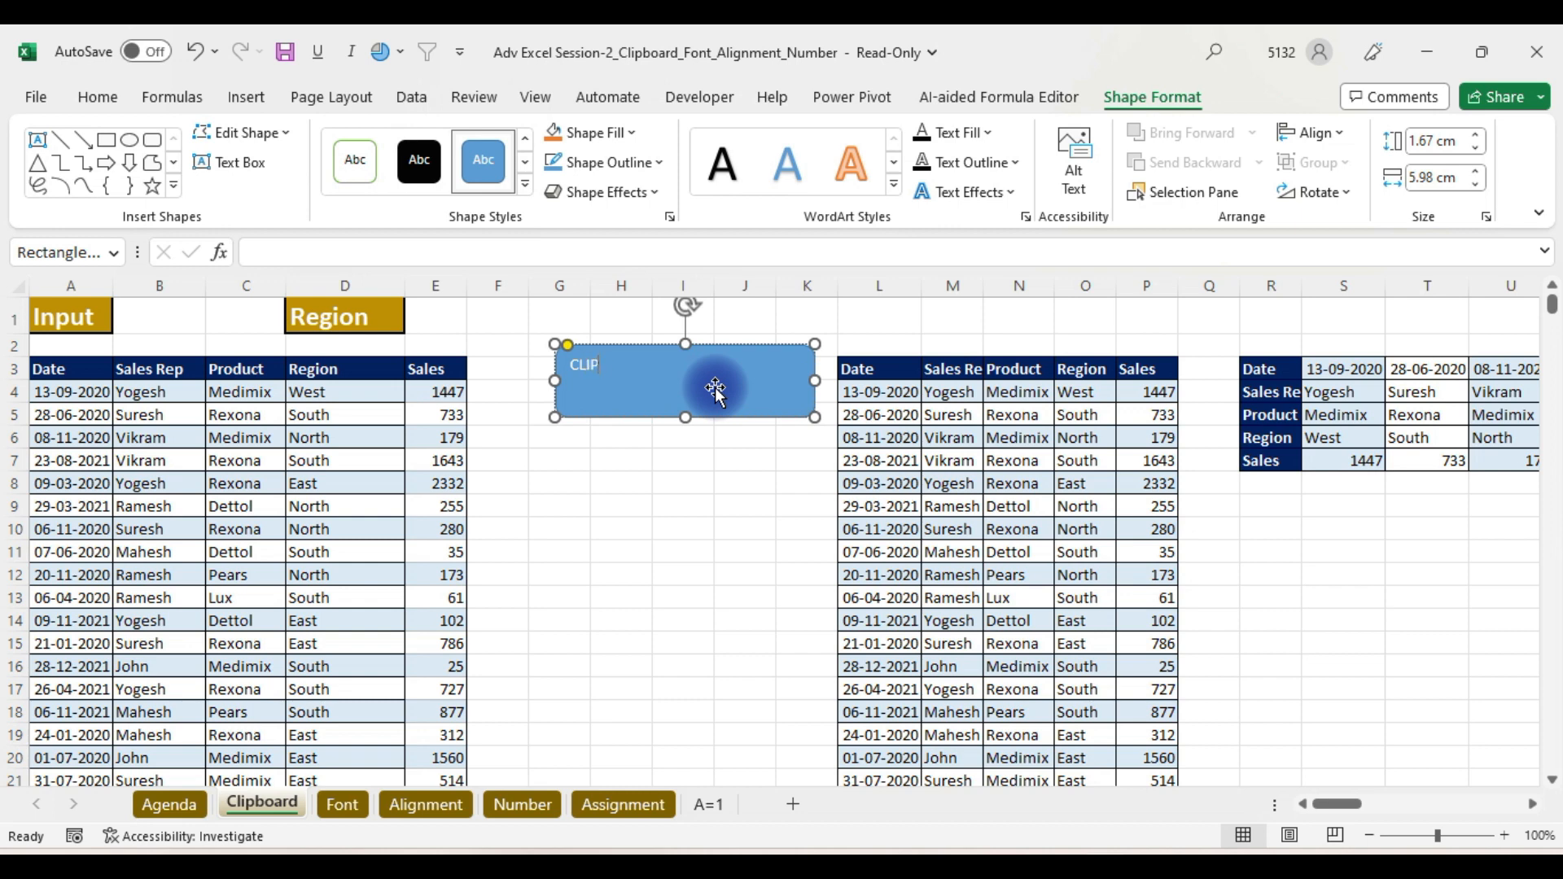
pyautogui.write('BOARD')
# - Enlarge the CLIPBOARD text in the rounded rectangle to font size 28 and deselect the shape
pyautogui.moveTo(576, 364); pyautogui.dragTo(698, 362)
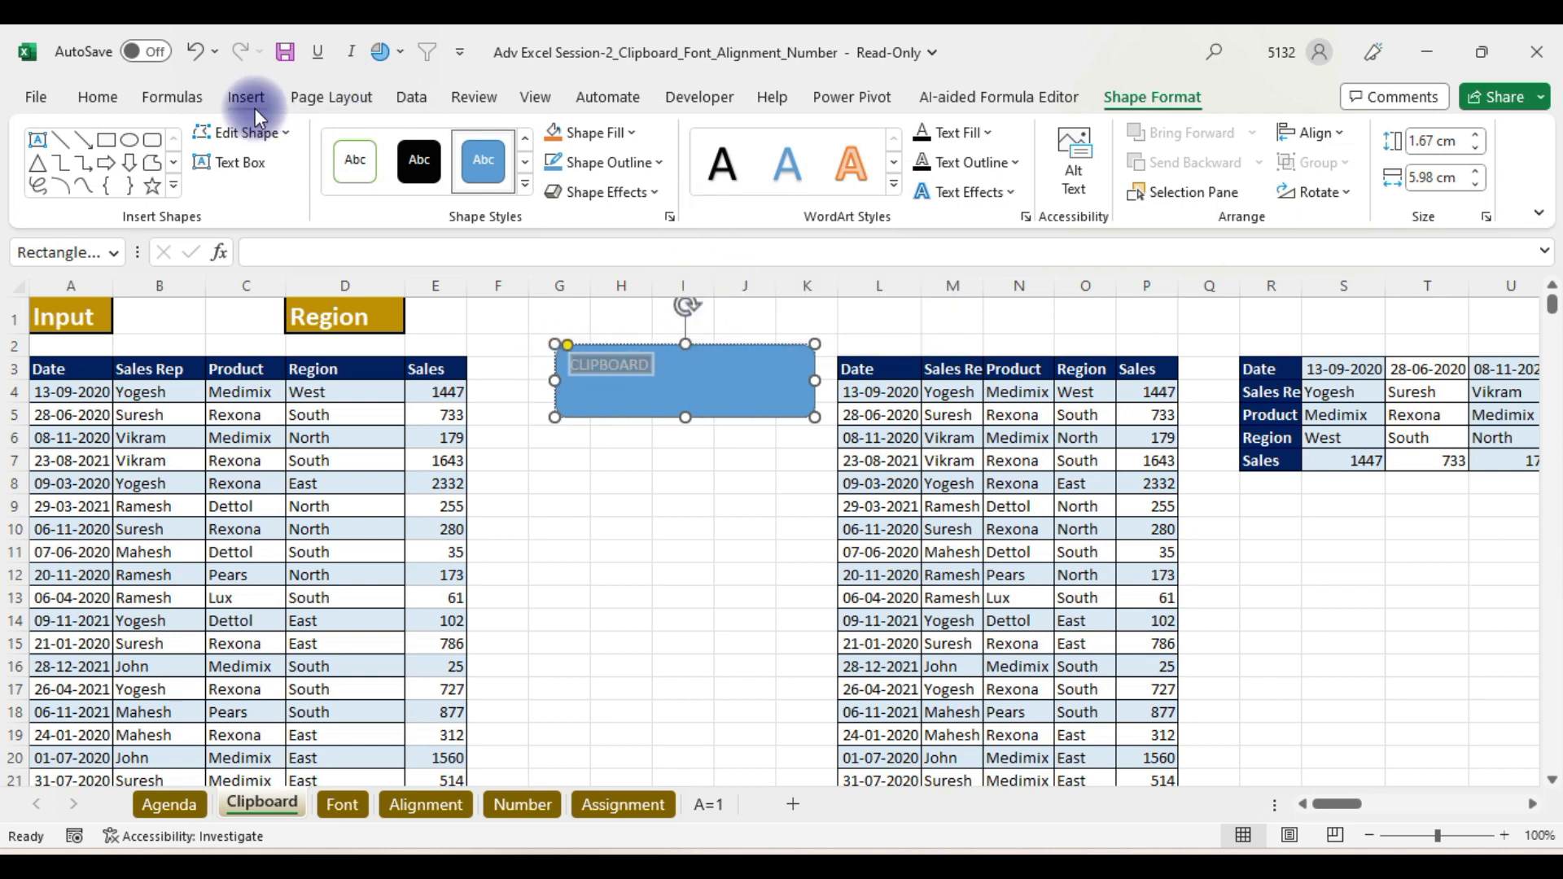
pyautogui.click(98, 97)
pyautogui.click(340, 146)
pyautogui.click(342, 146)
pyautogui.click(342, 146)
pyautogui.click(343, 147)
pyautogui.click(343, 147)
pyautogui.click(346, 148)
pyautogui.click(345, 149)
pyautogui.click(347, 150)
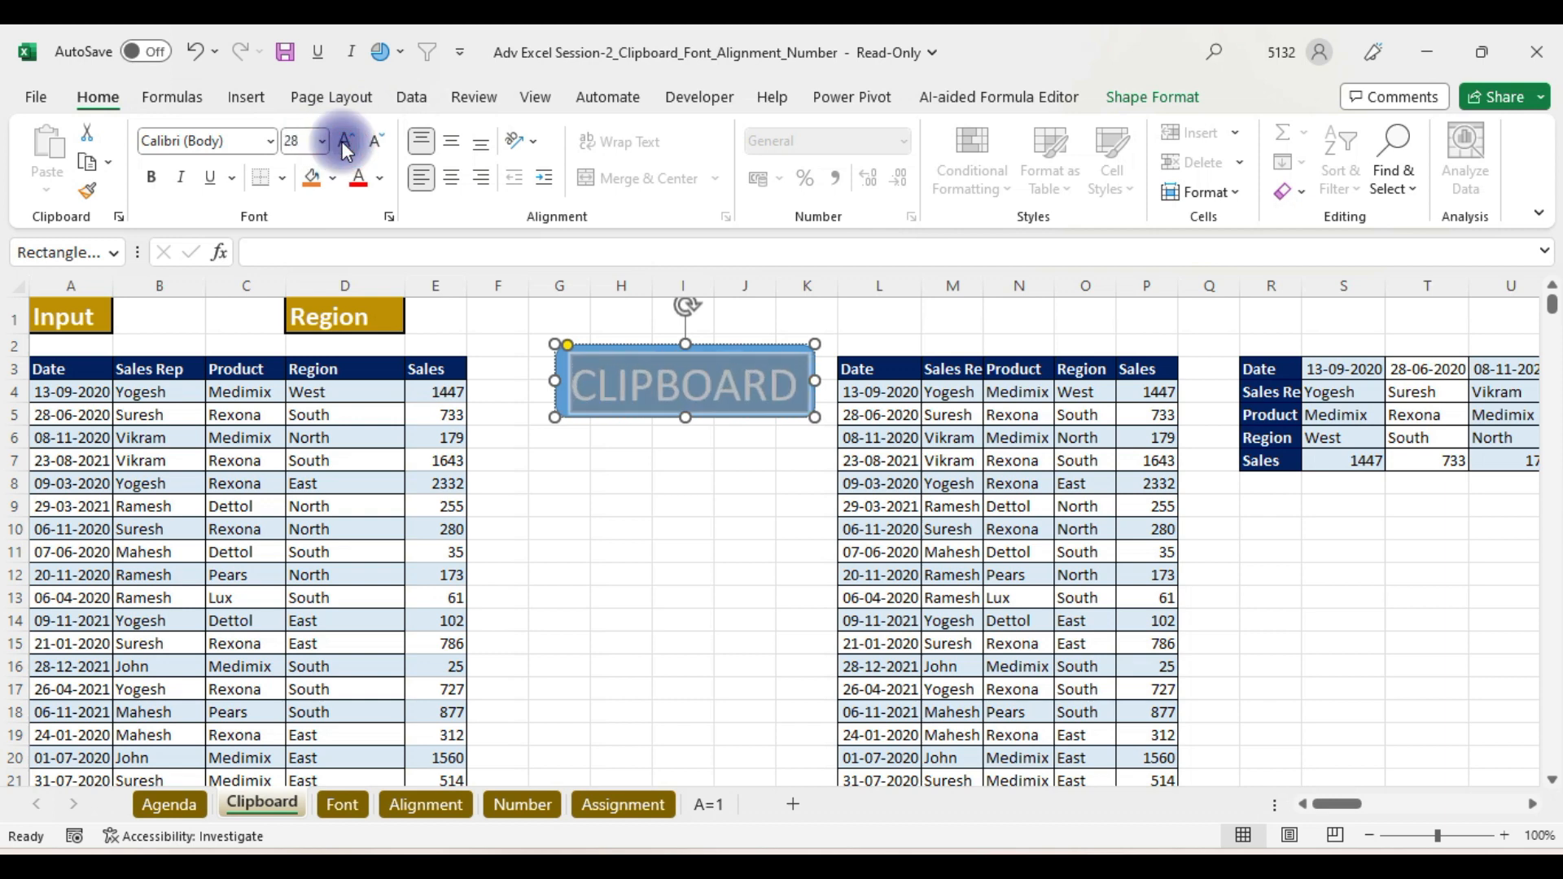
pyautogui.click(636, 580)
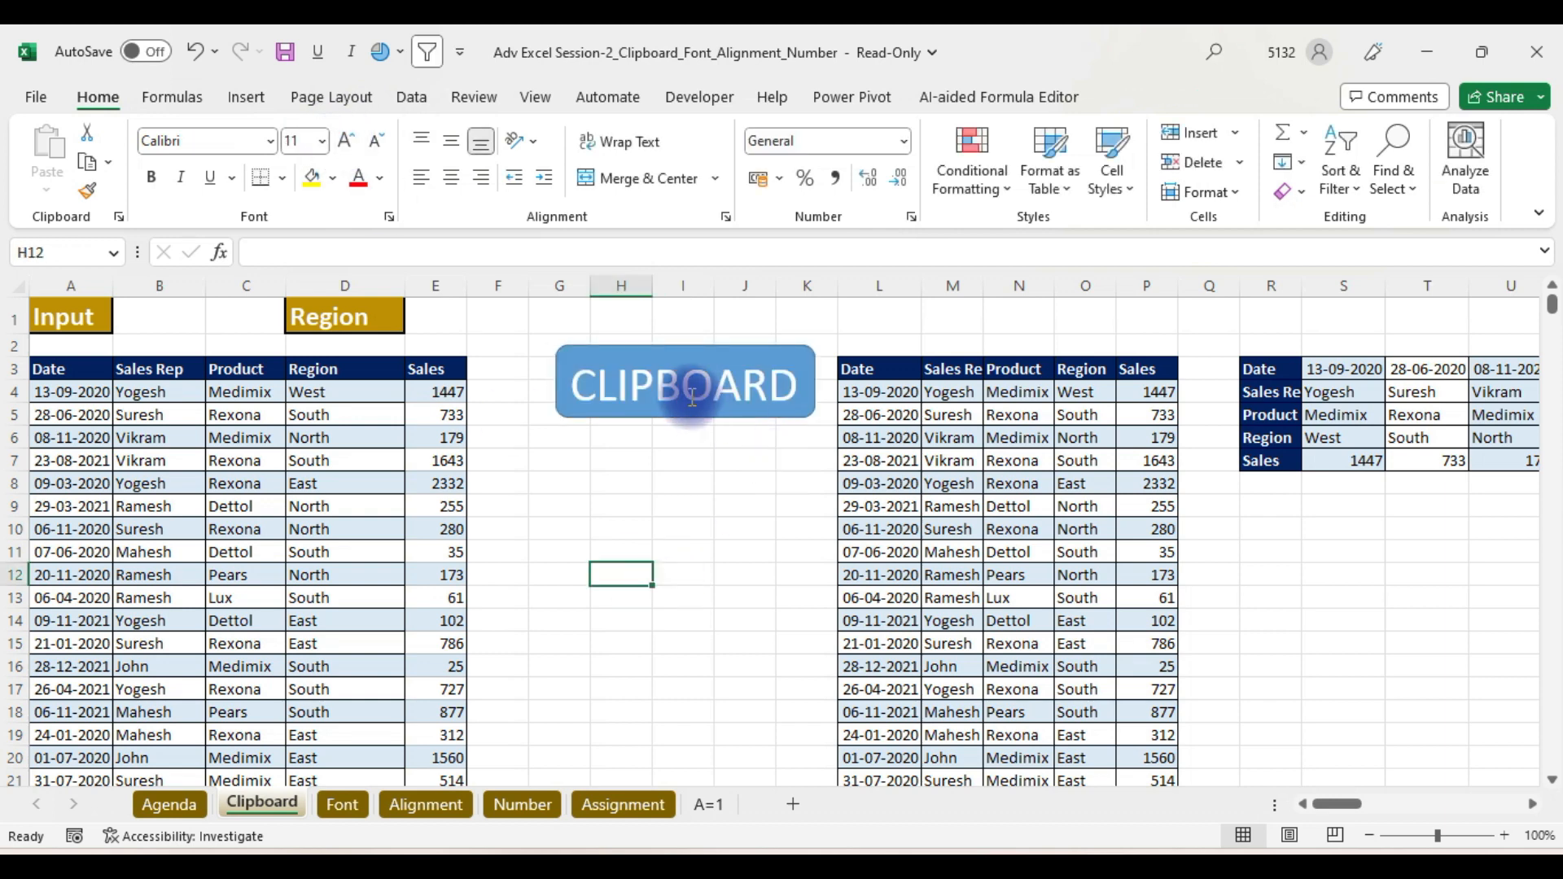
# - Move the CLIPBOARD shape above the transposed table starting at column R, and insert 14 blank columns before column G
pyautogui.moveTo(701, 349); pyautogui.dragTo(1409, 302)
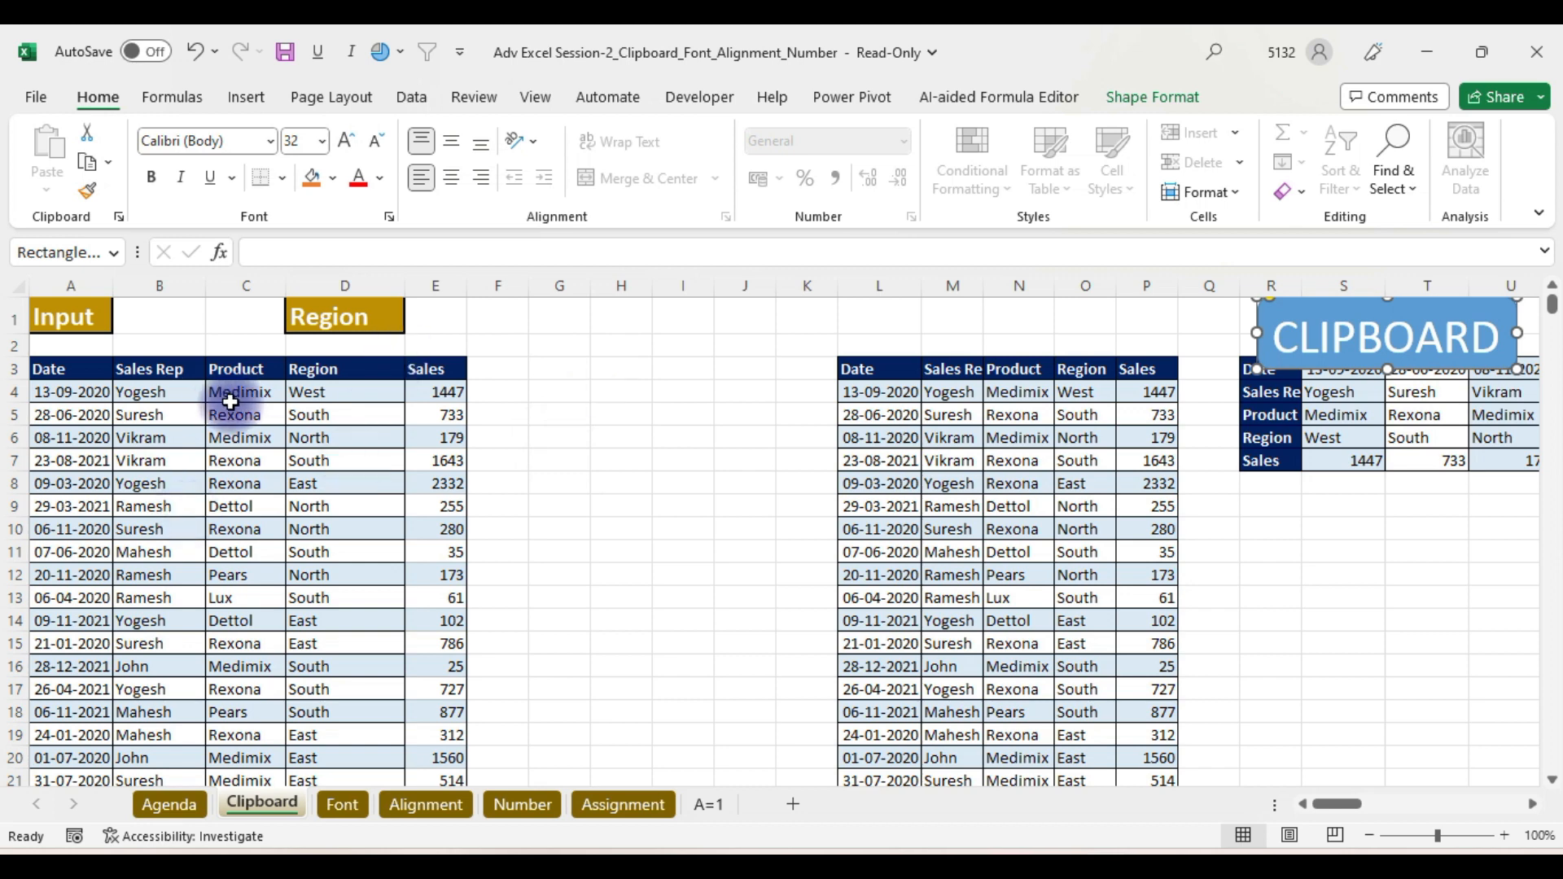
pyautogui.click(578, 280)
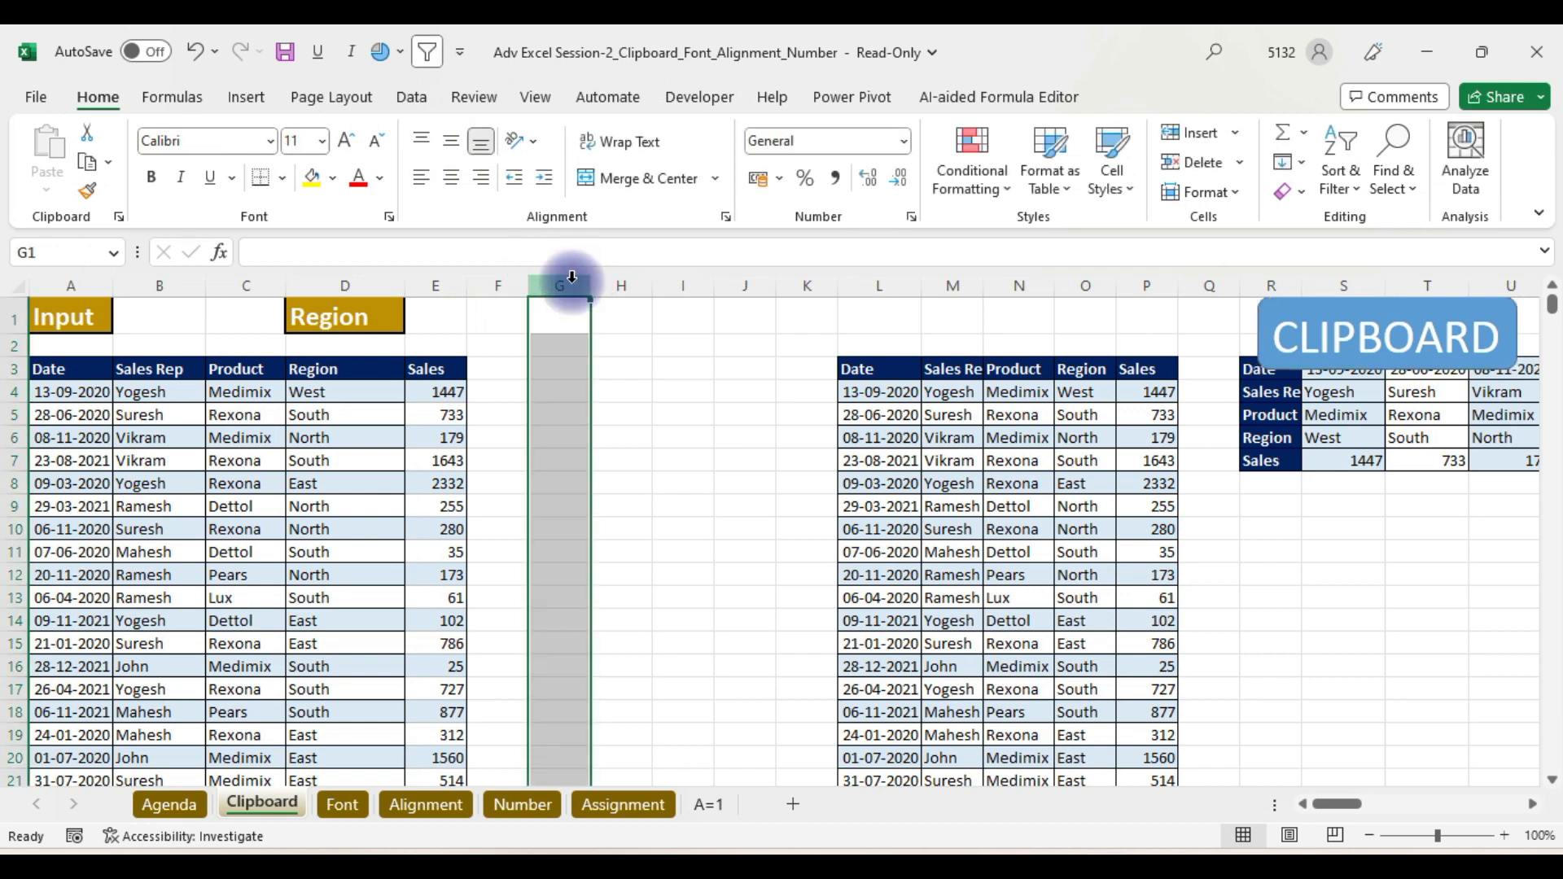
pyautogui.hotkey('ctrl', 'shift', '=')
pyautogui.hotkey('ctrl', 'shift', '=')
pyautogui.hotkey('ctrl', 'shift', '=')
pyautogui.hotkey('ctrl', 'shift', '=')
pyautogui.hotkey('ctrl', 'shift', '=')
pyautogui.hotkey('ctrl', 'shift', '=')
pyautogui.hotkey('ctrl', 'shift', '=')
pyautogui.hotkey('ctrl', 'shift', '=')
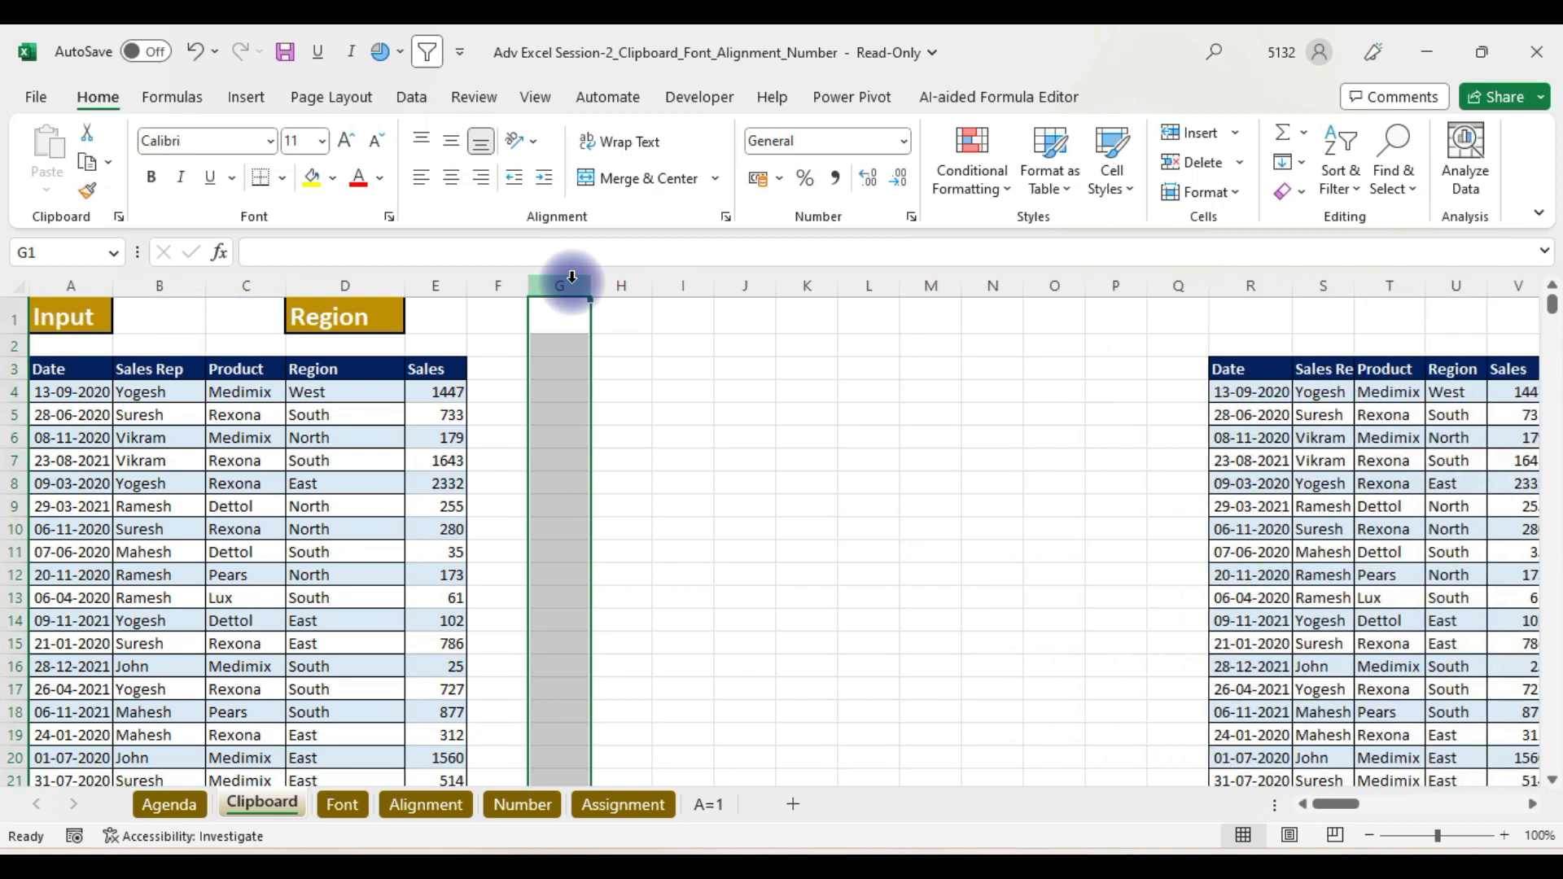
pyautogui.hotkey('ctrl', 'shift', '=')
pyautogui.hotkey('ctrl', 'shift', '=')
pyautogui.hotkey('ctrl', 'shift', '=')
pyautogui.hotkey('ctrl', 'shift', '=')
pyautogui.write('=')
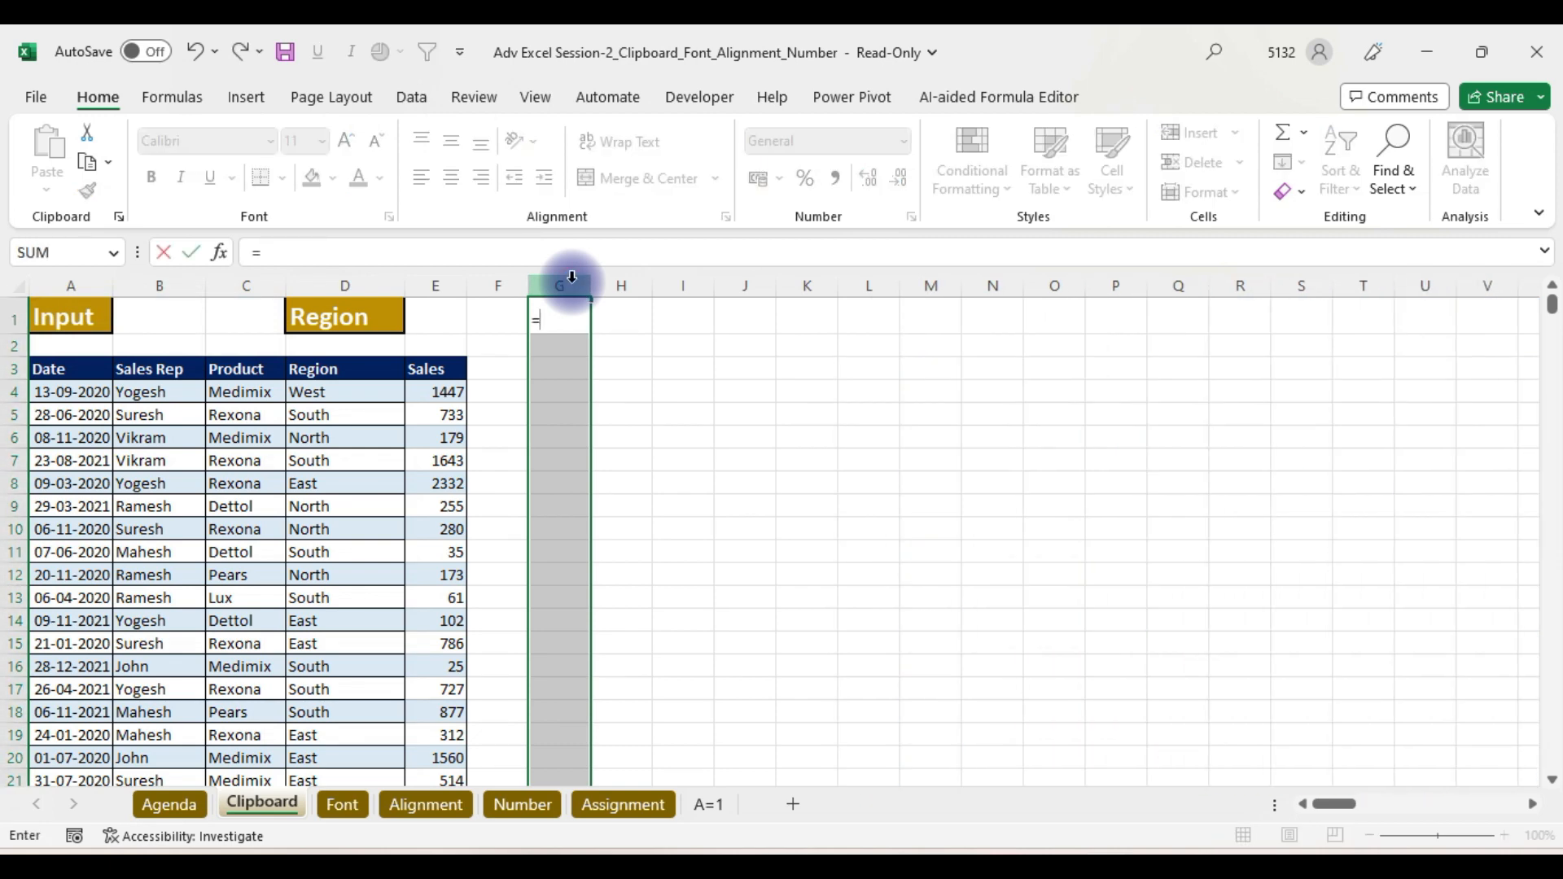
pyautogui.click(1029, 413)
pyautogui.press('Escape')
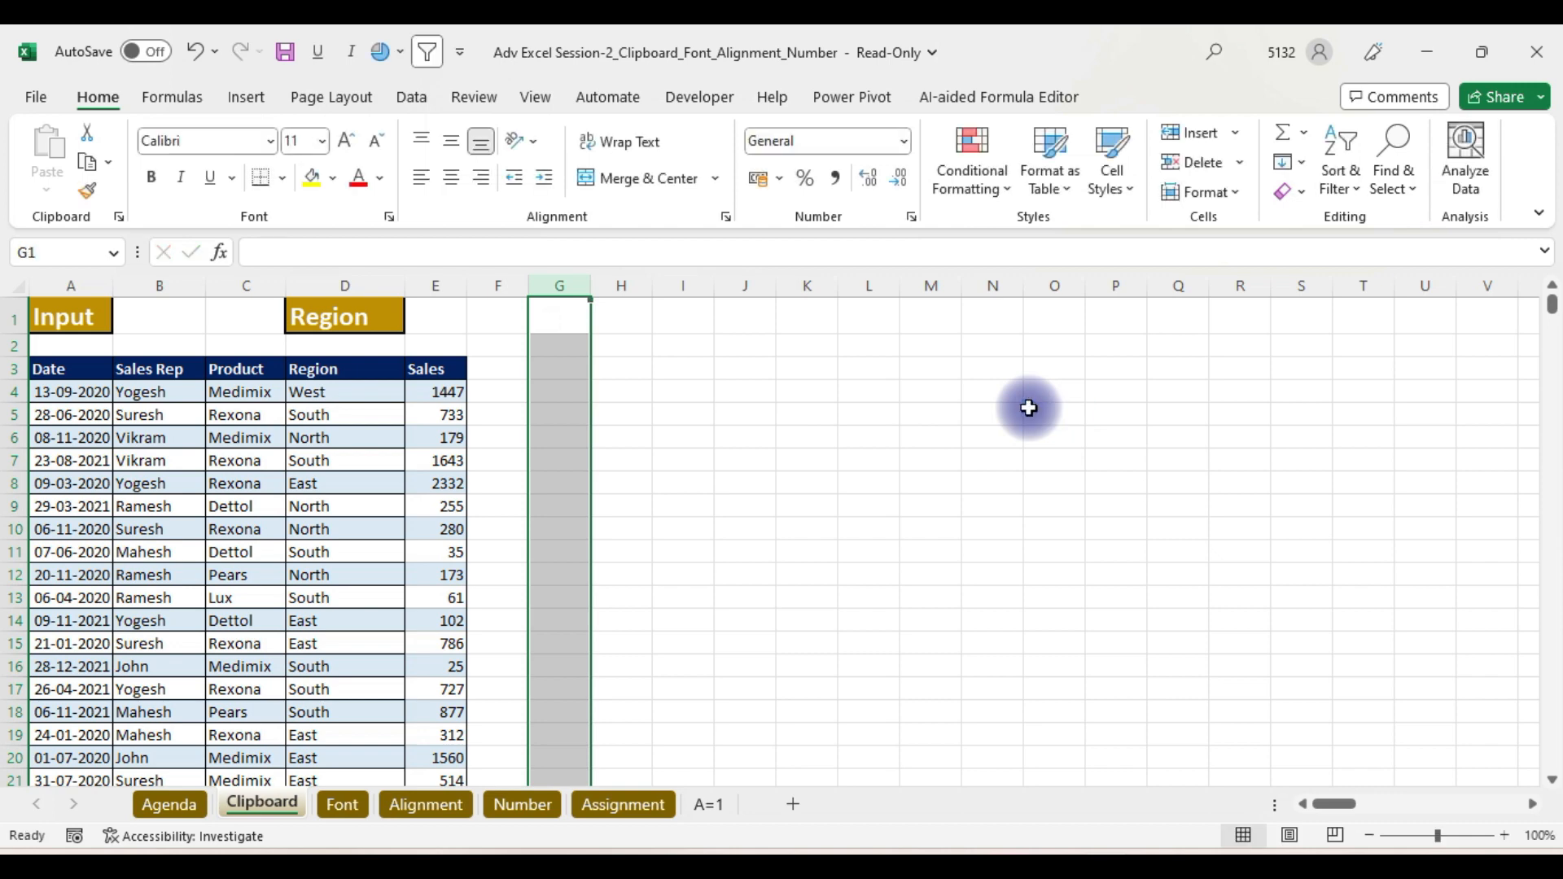
# - Move the CLIPBOARD shape back into the blank area beside the Input table, starting at column S over rows 1 to 4
pyautogui.click(1029, 407)
pyautogui.press('Right')
pyautogui.press('Right')
pyautogui.press('Right')
pyautogui.press('Right')
pyautogui.press('Right')
pyautogui.press('Right')
pyautogui.press('Right')
pyautogui.press('Right')
pyautogui.press('Right')
pyautogui.press('Right')
pyautogui.press('Right')
pyautogui.press('Right')
pyautogui.press('Right')
pyautogui.press('Right')
pyautogui.press('Right')
pyautogui.press('Right')
pyautogui.press('Right')
pyautogui.press('Right')
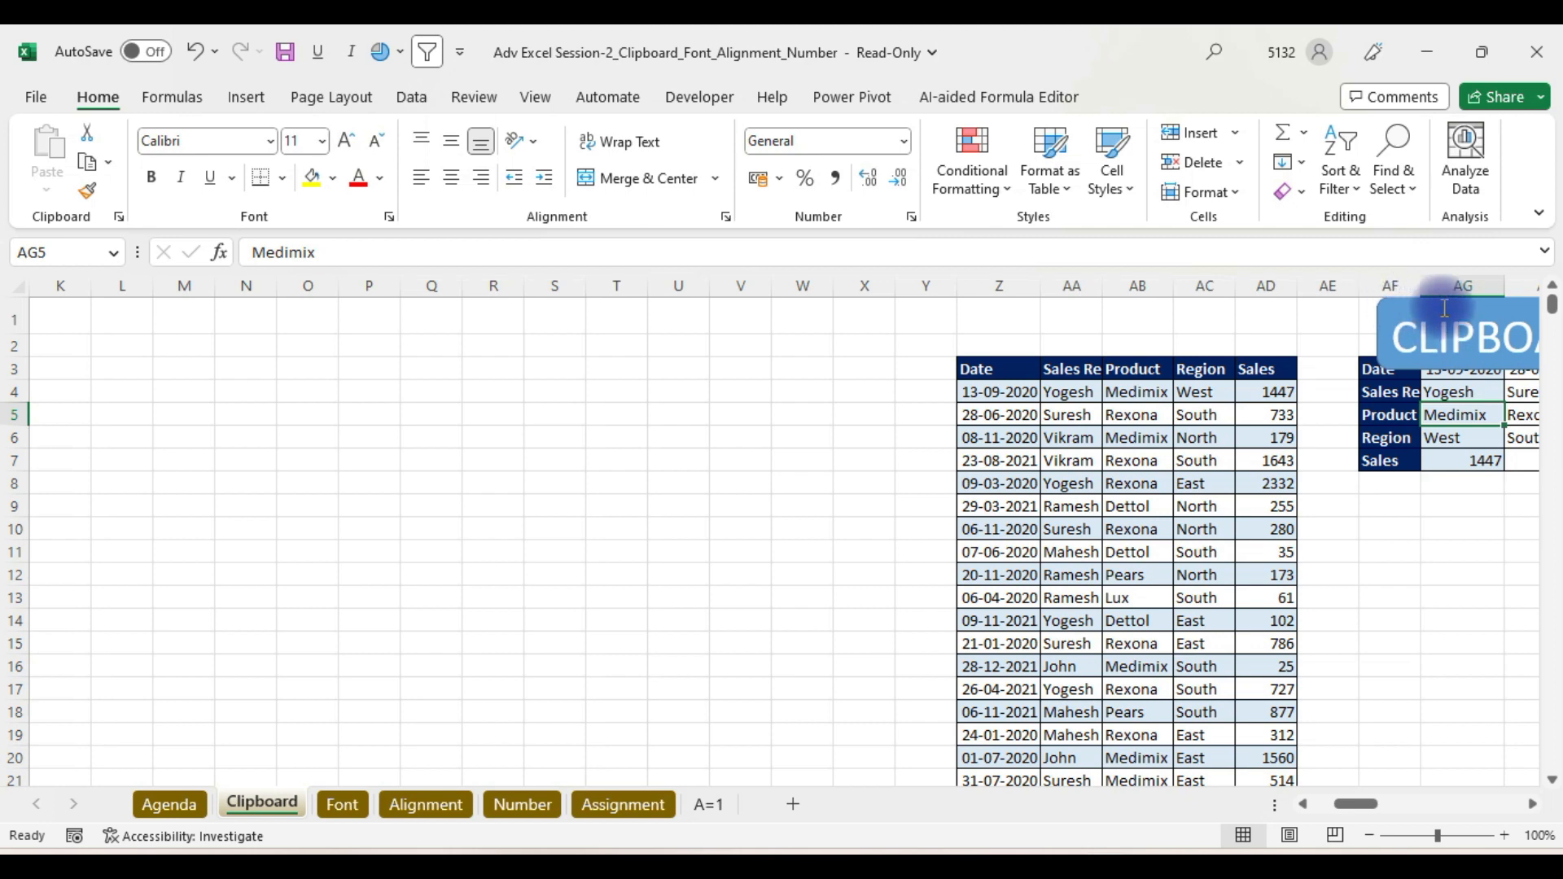
pyautogui.click(1461, 310)
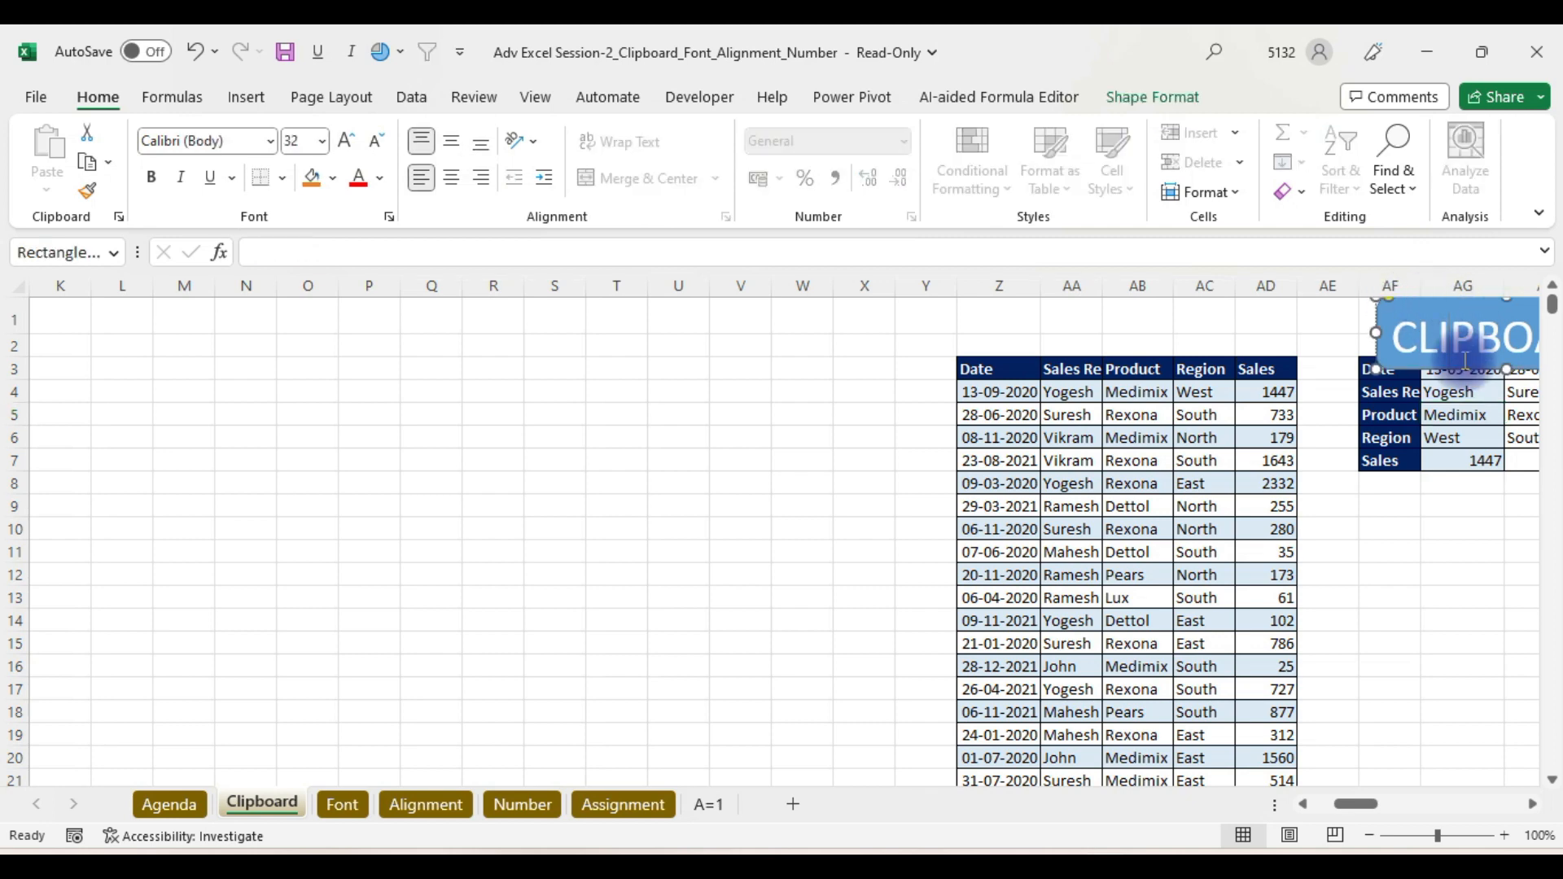
pyautogui.rightClick(1440, 306)
pyautogui.moveTo(1384, 333); pyautogui.dragTo(114, 371)
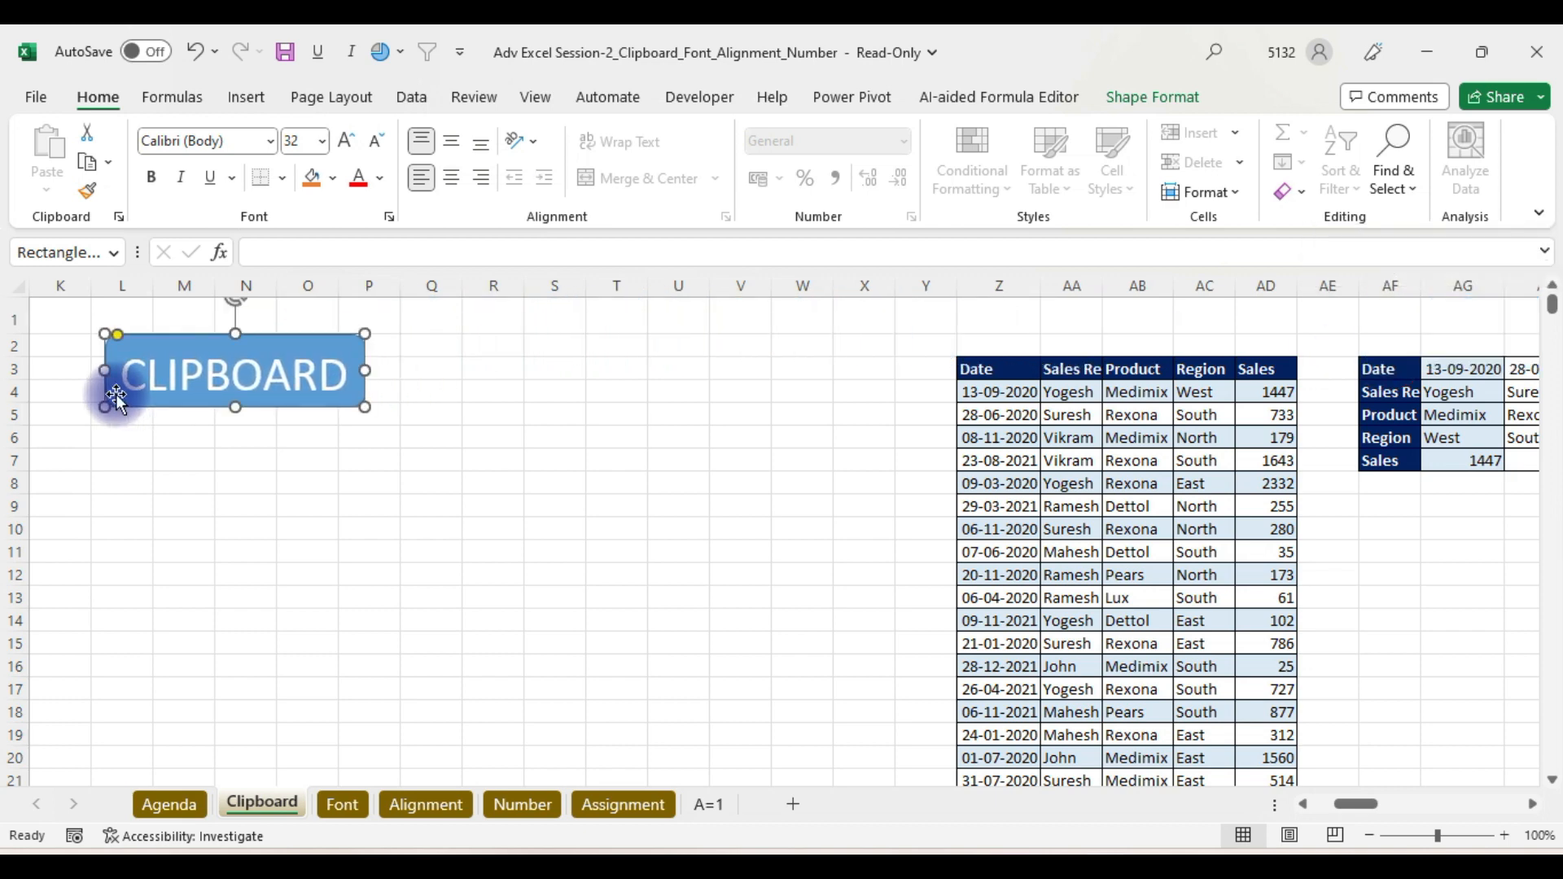
pyautogui.click(791, 707)
pyautogui.press('Left')
pyautogui.press('Home')
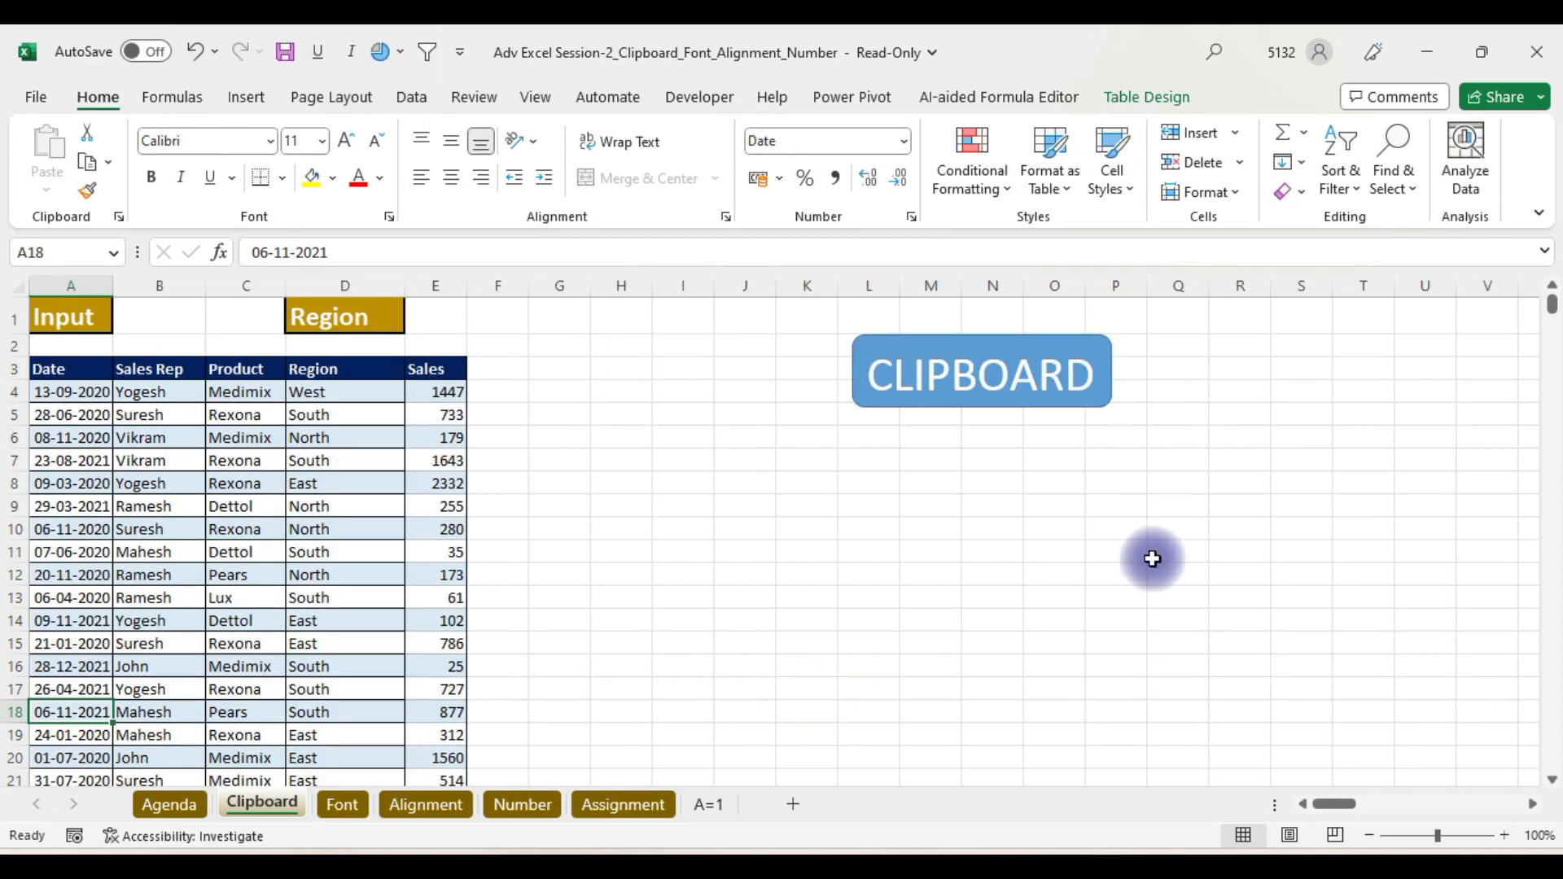
pyautogui.moveTo(1030, 335); pyautogui.dragTo(1469, 307)
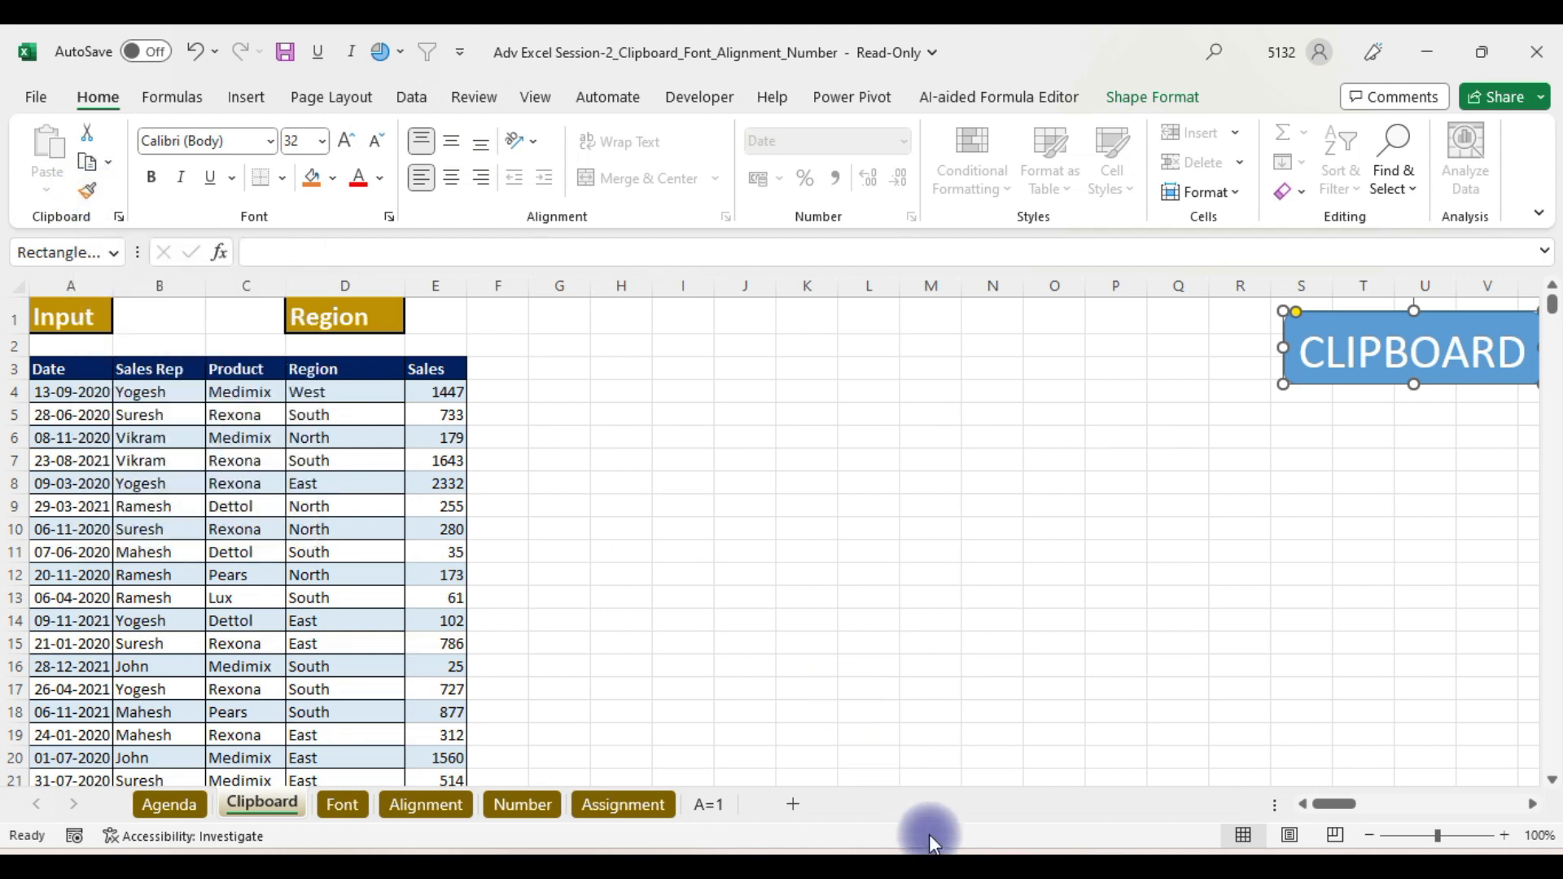
pyautogui.moveTo(901, 850)
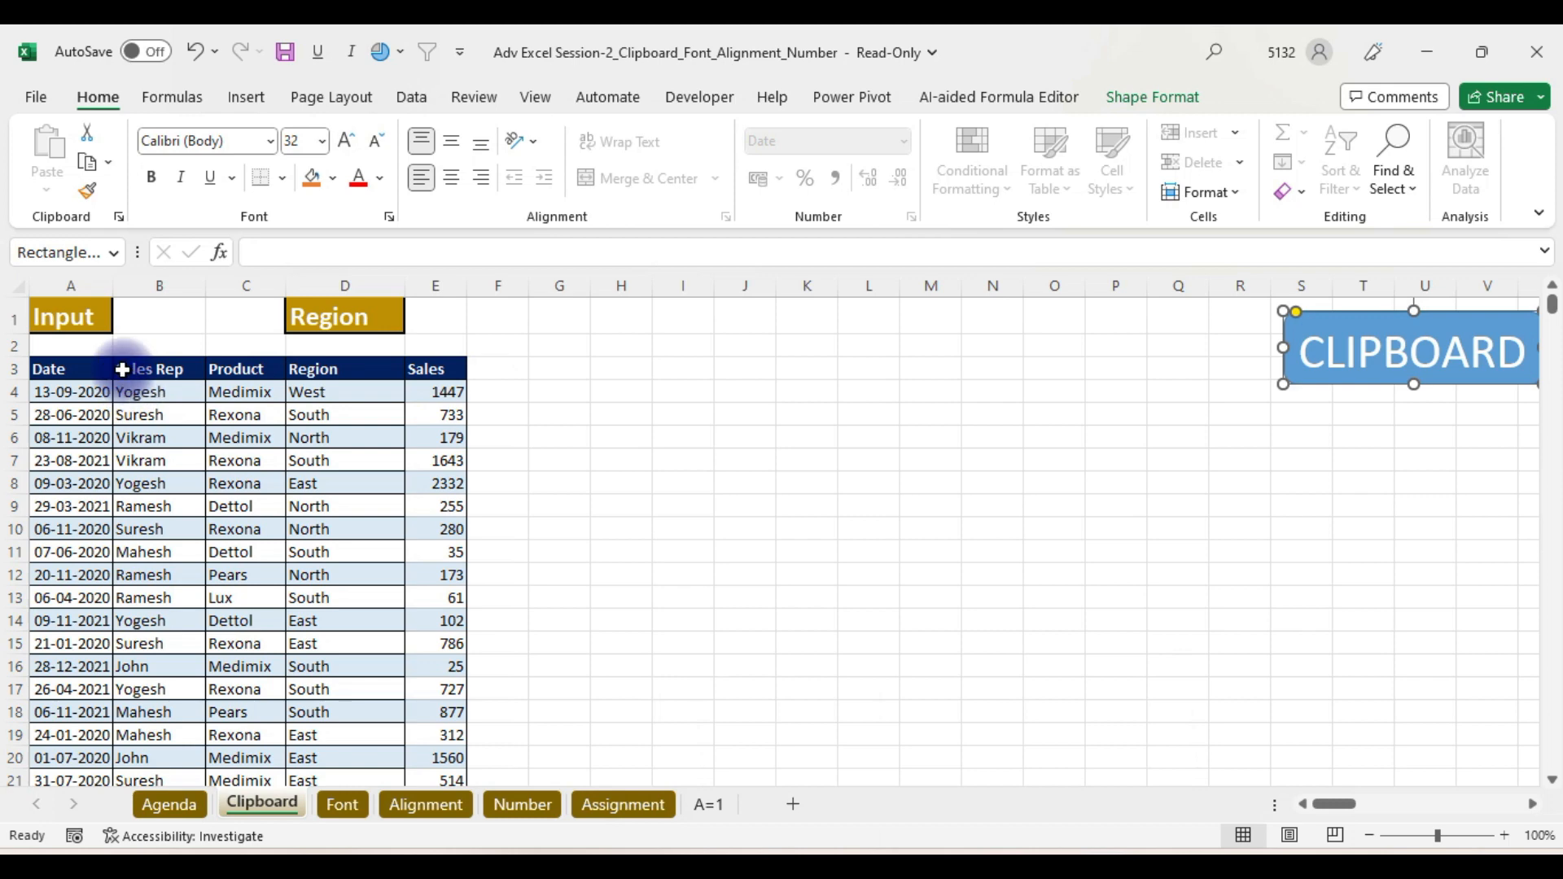
# - Copy the whole Input table starting at A3, paste it at G3, and autofit column G to show its dates
pyautogui.click(68, 369)
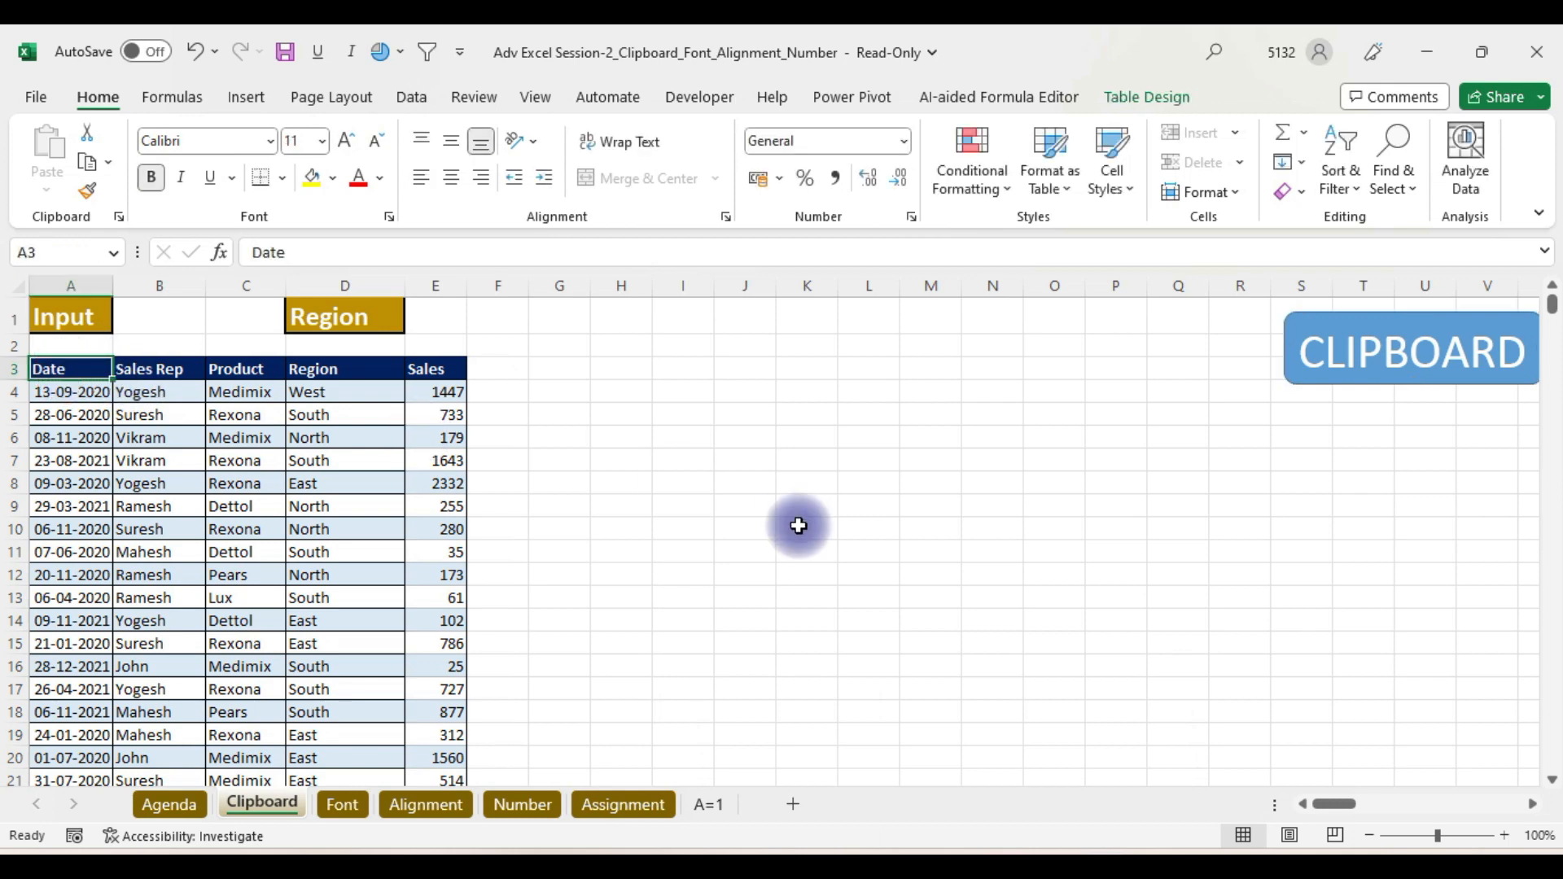
pyautogui.hotkey('ctrl', 'a')
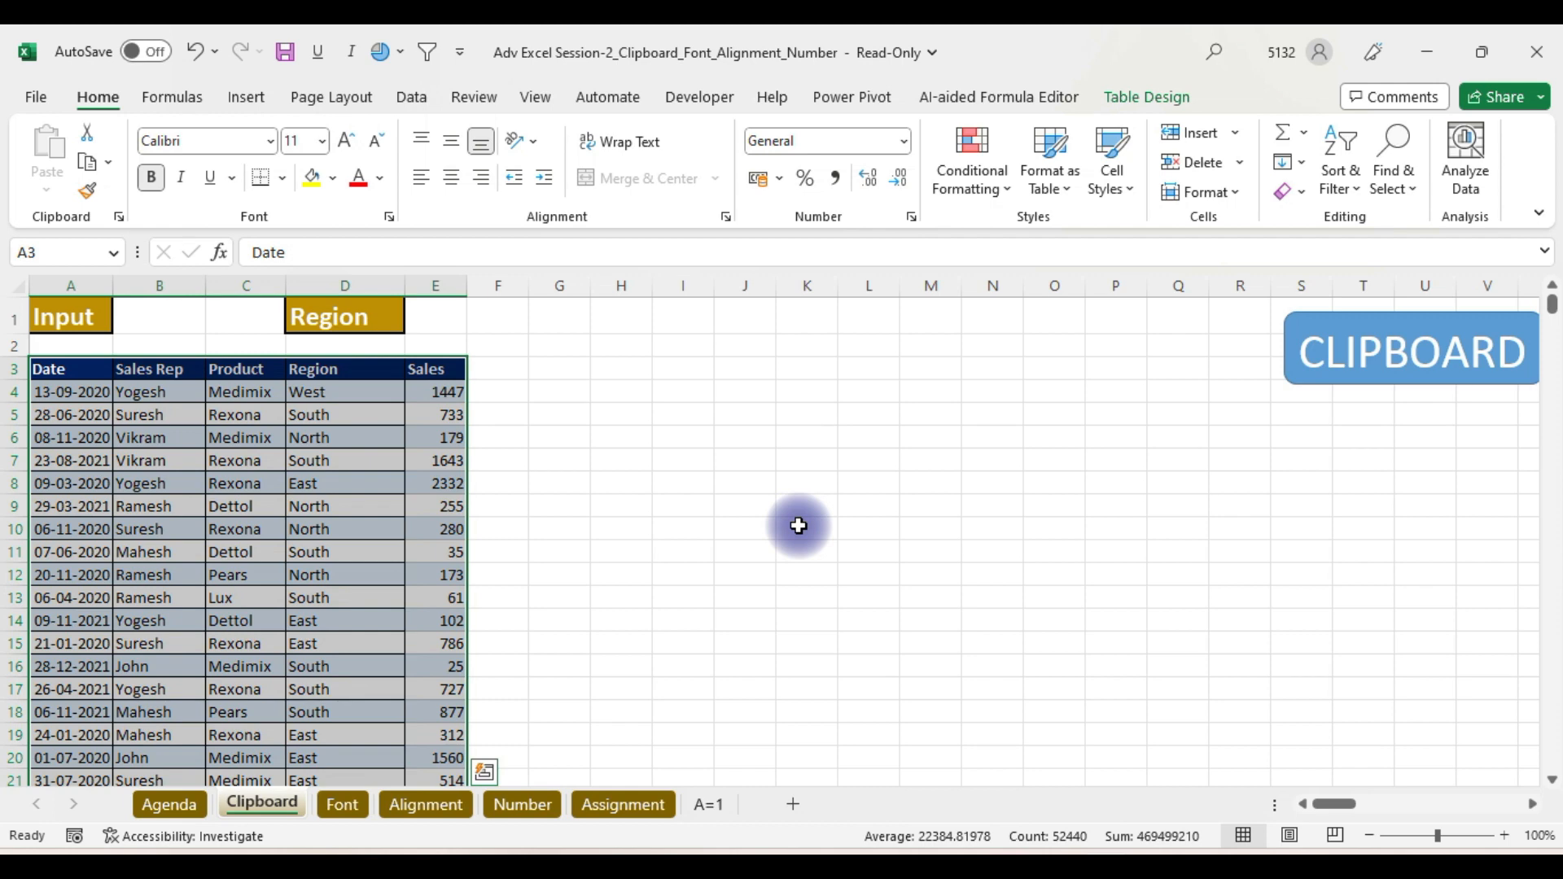
pyautogui.click(90, 166)
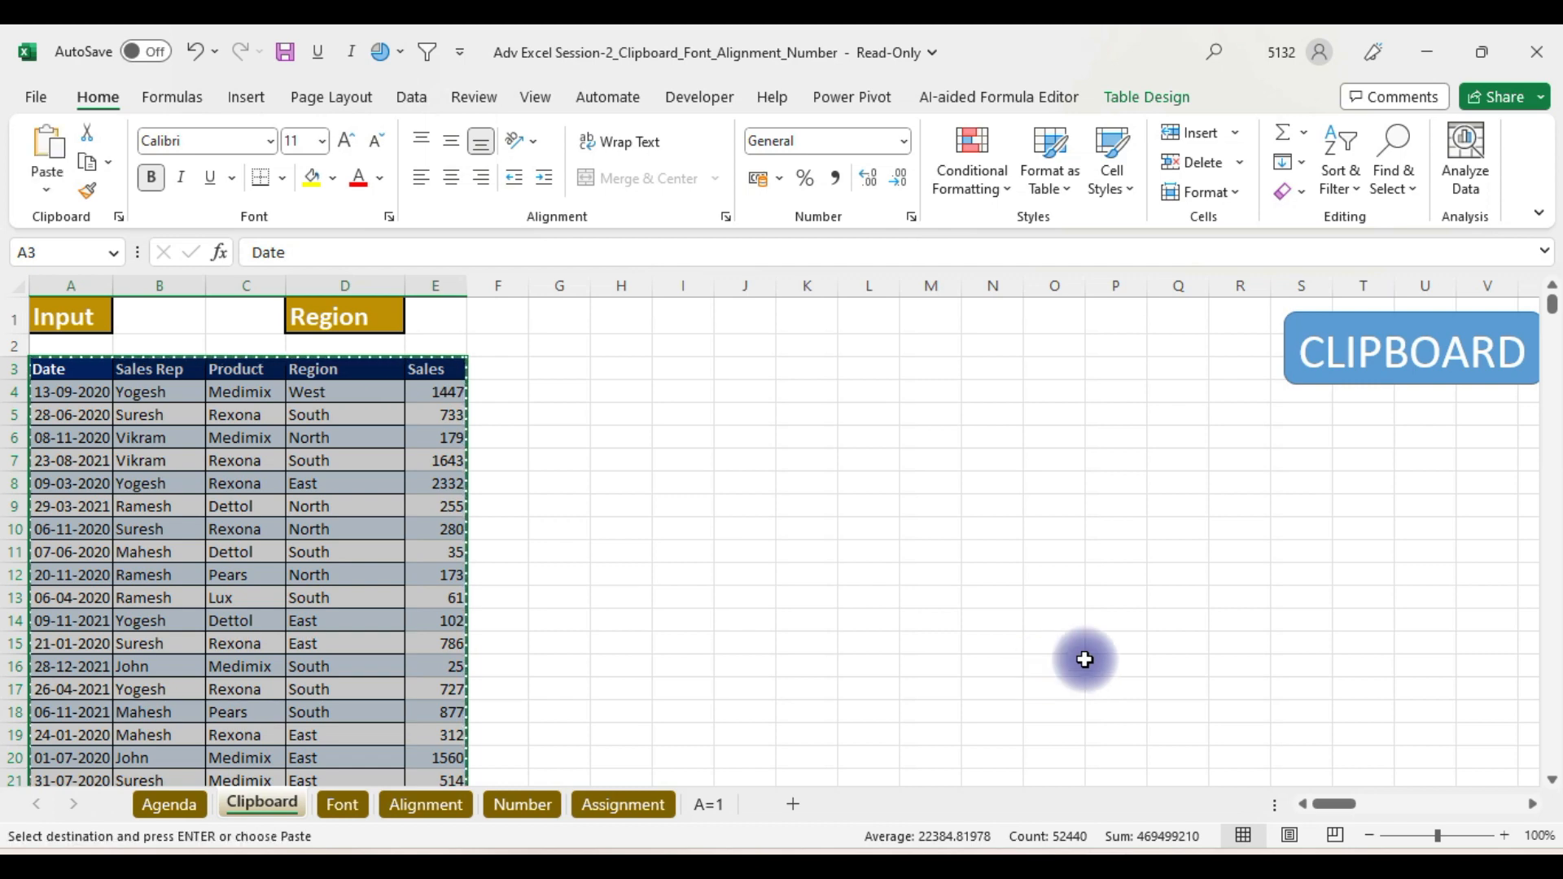
pyautogui.click(561, 368)
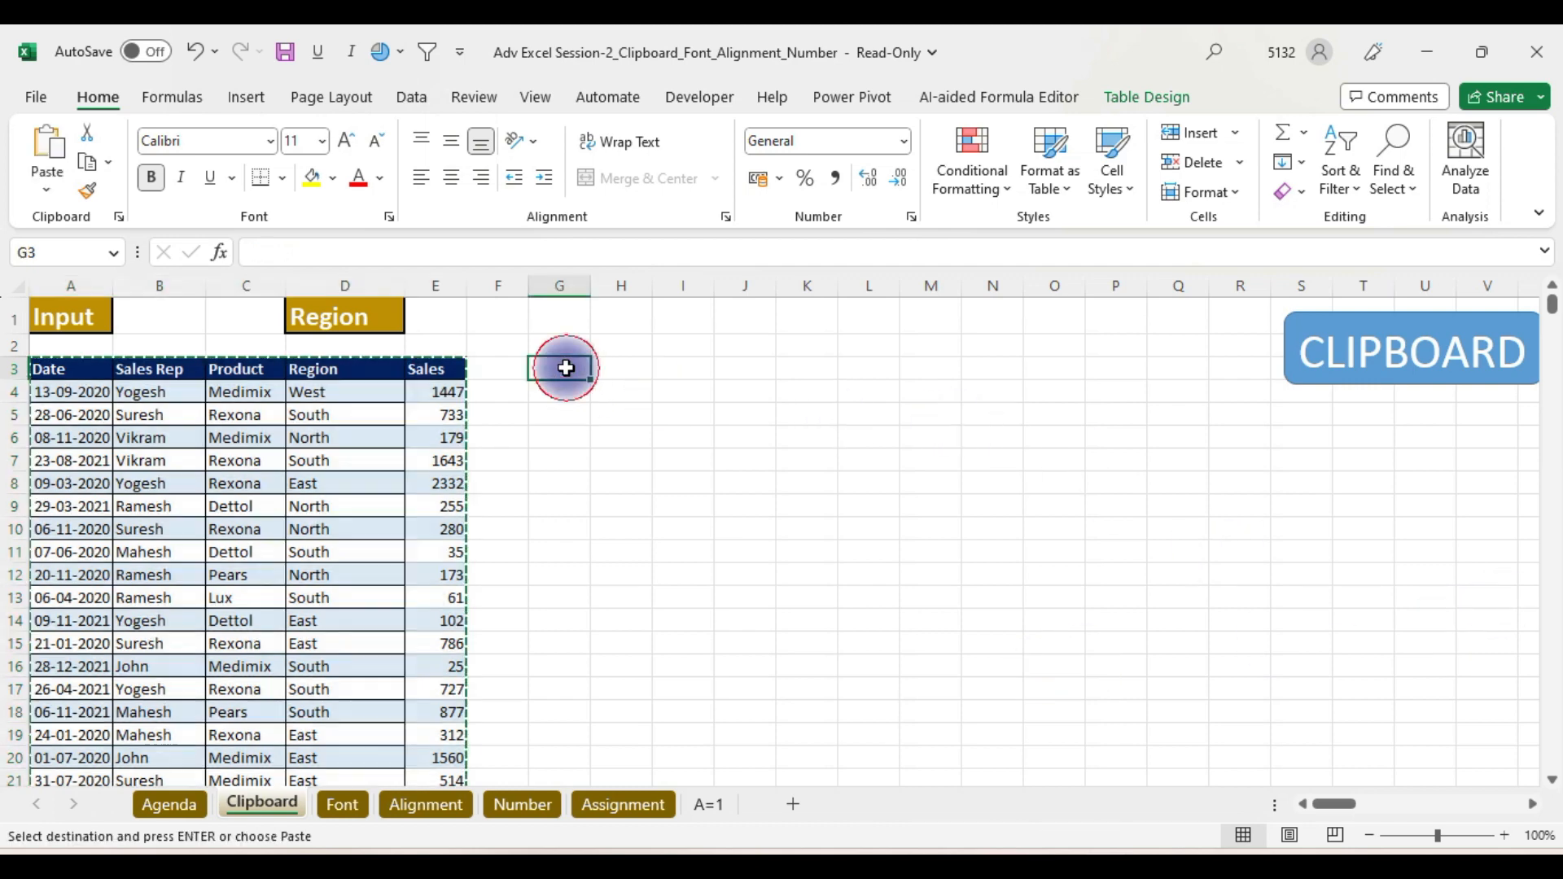
pyautogui.hotkey('ctrl', 'v')
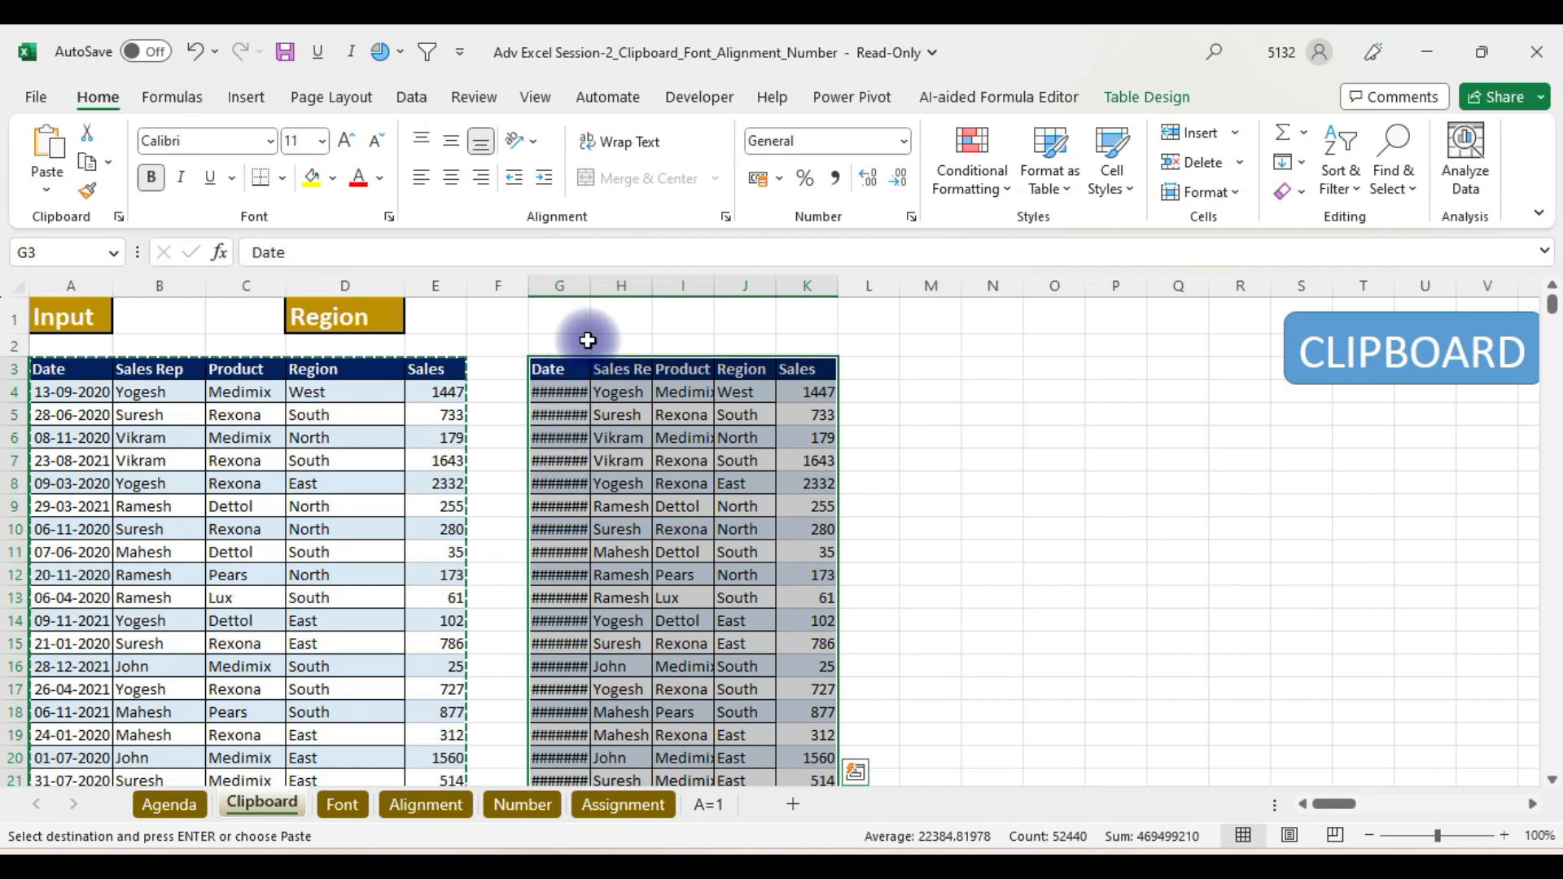
pyautogui.doubleClick(591, 285)
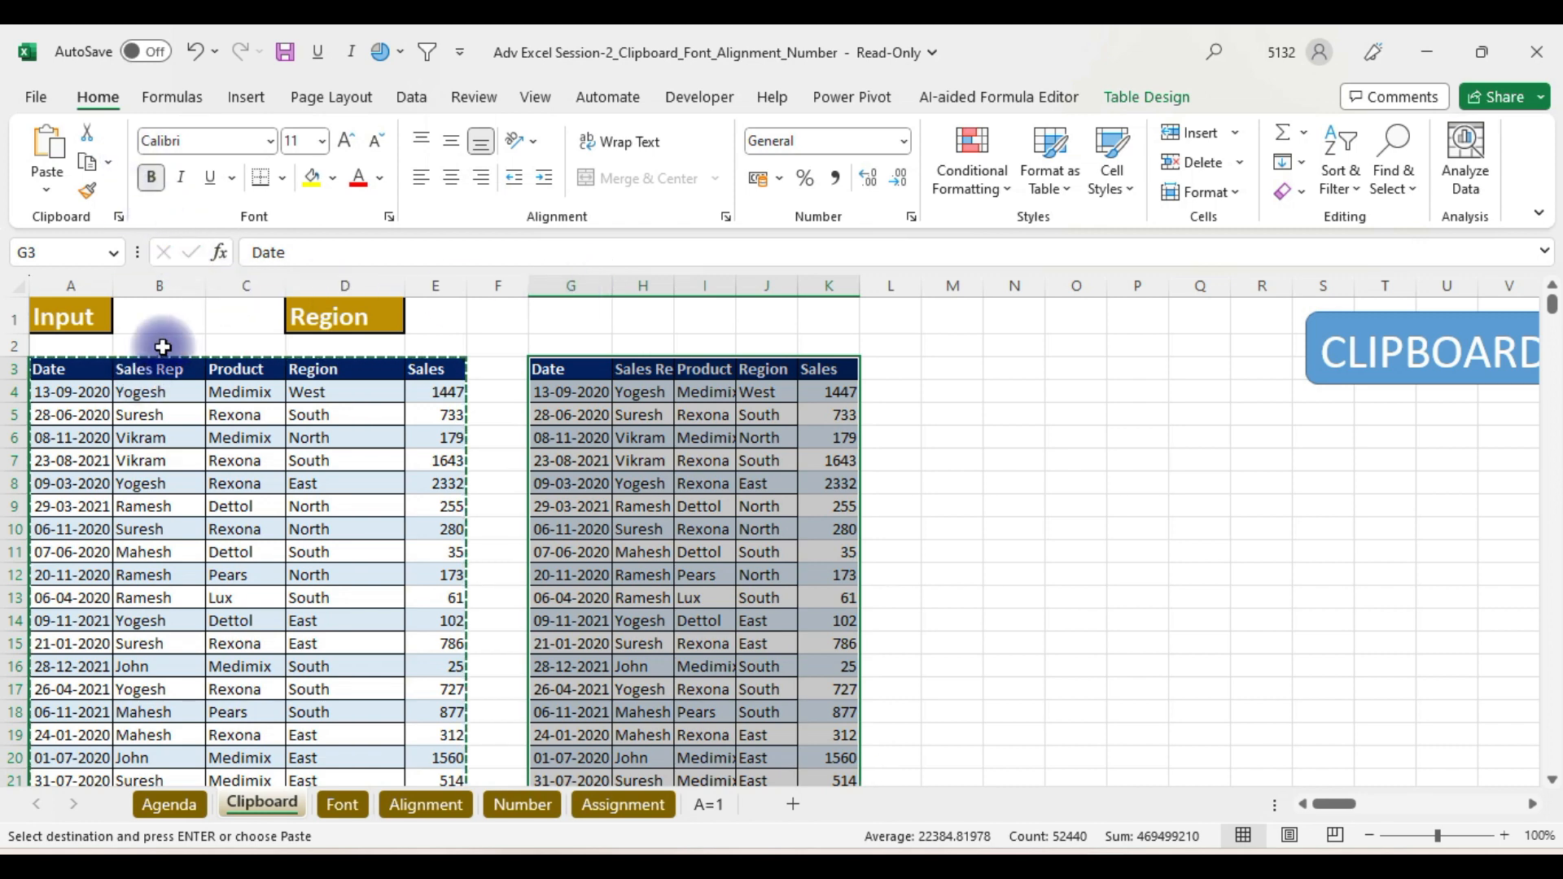
pyautogui.click(72, 368)
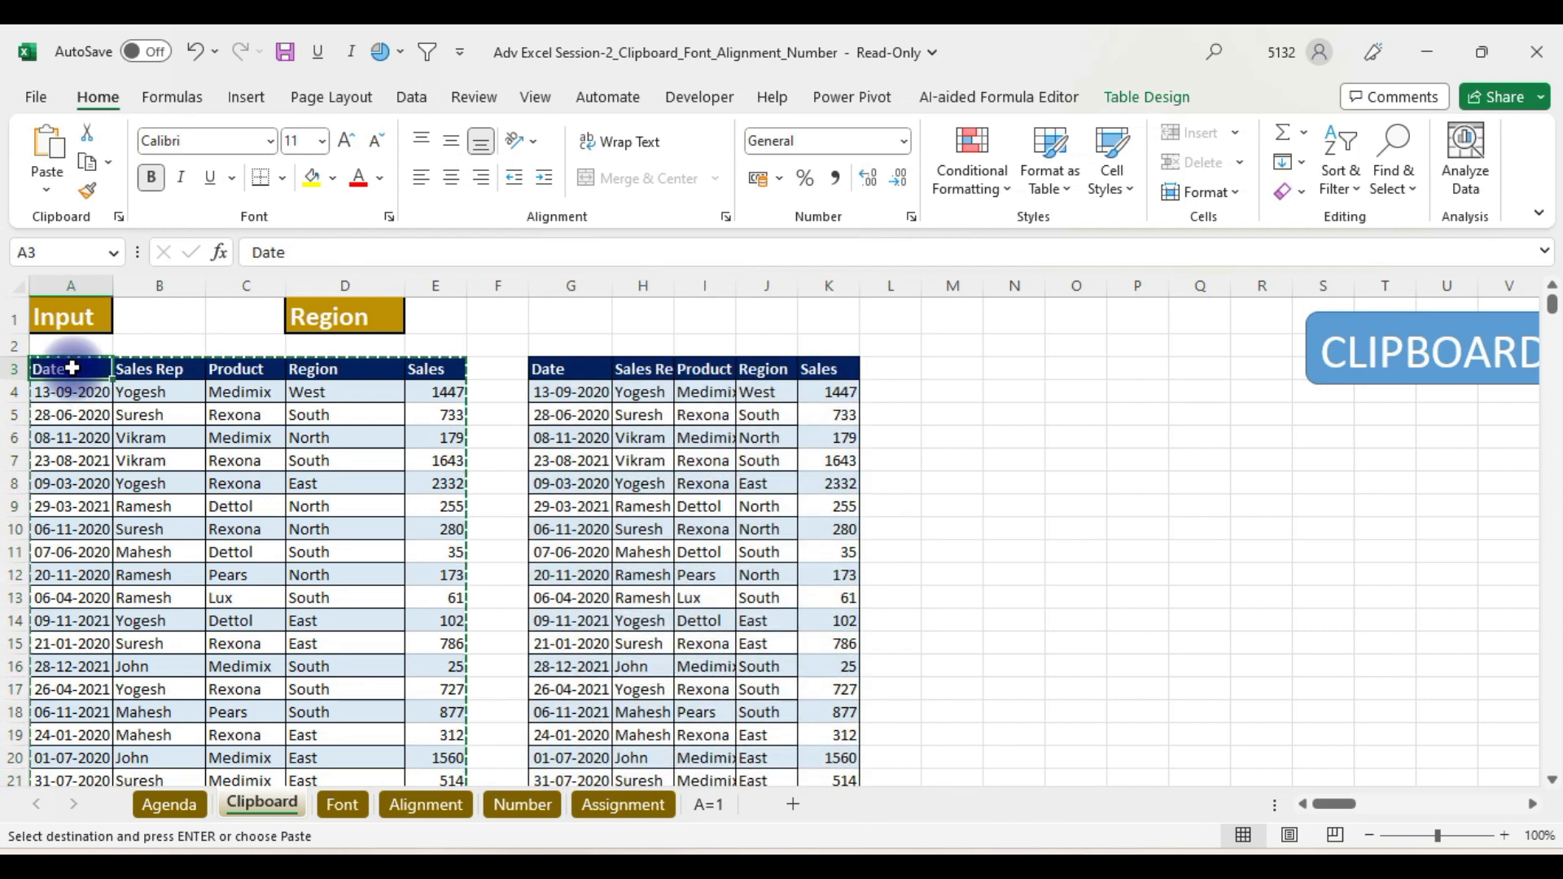
# - Cut the whole sales table starting at A3, place it at M3, and undo the move
pyautogui.hotkey('ctrl', 'a')
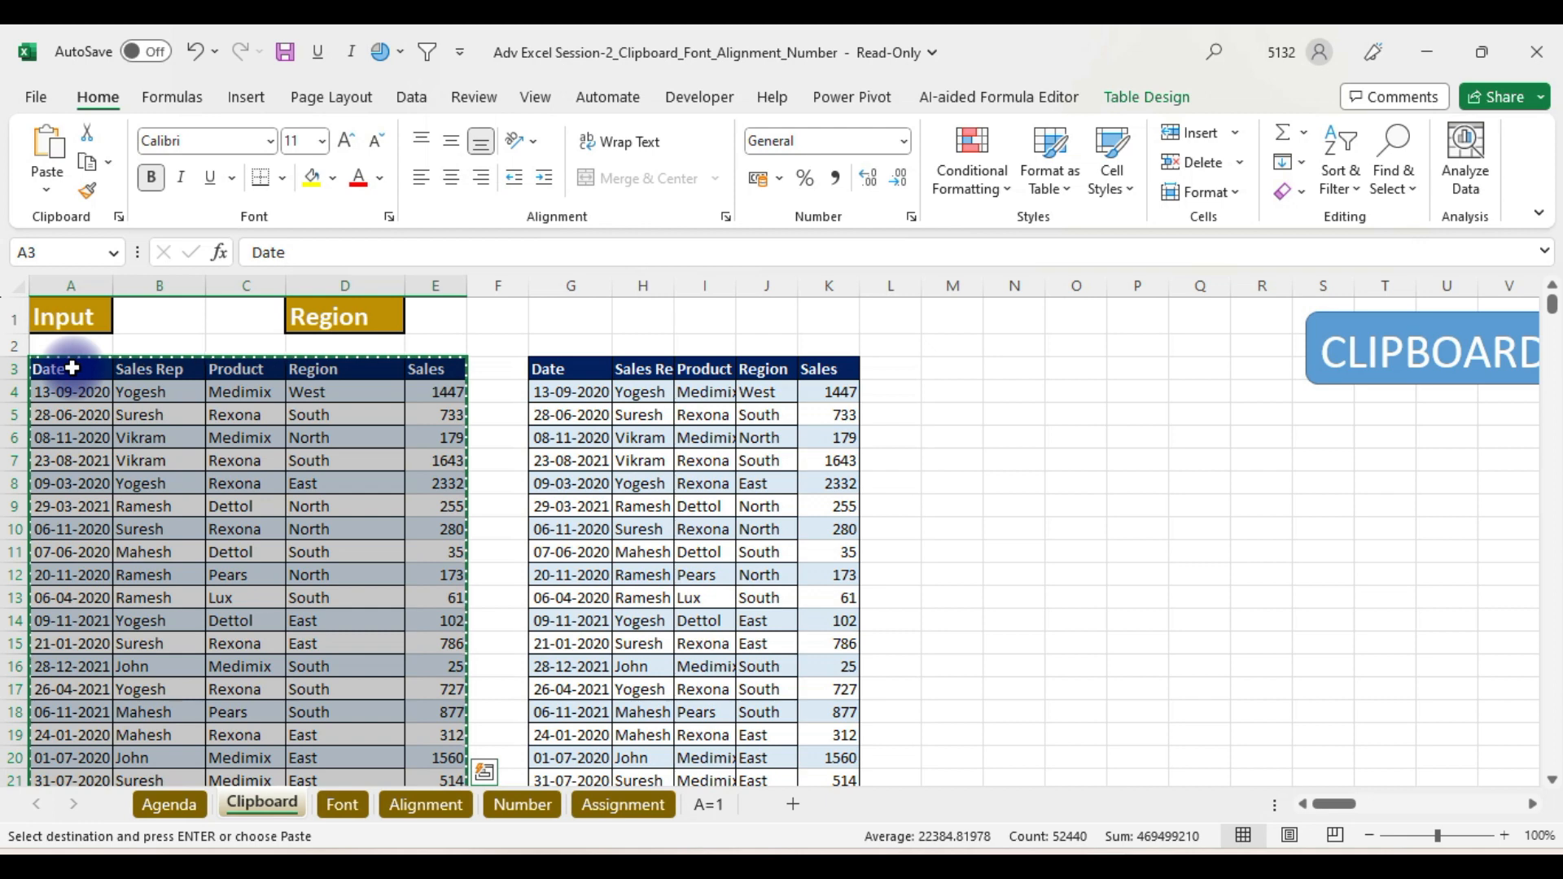
pyautogui.hotkey('ctrl', 'c')
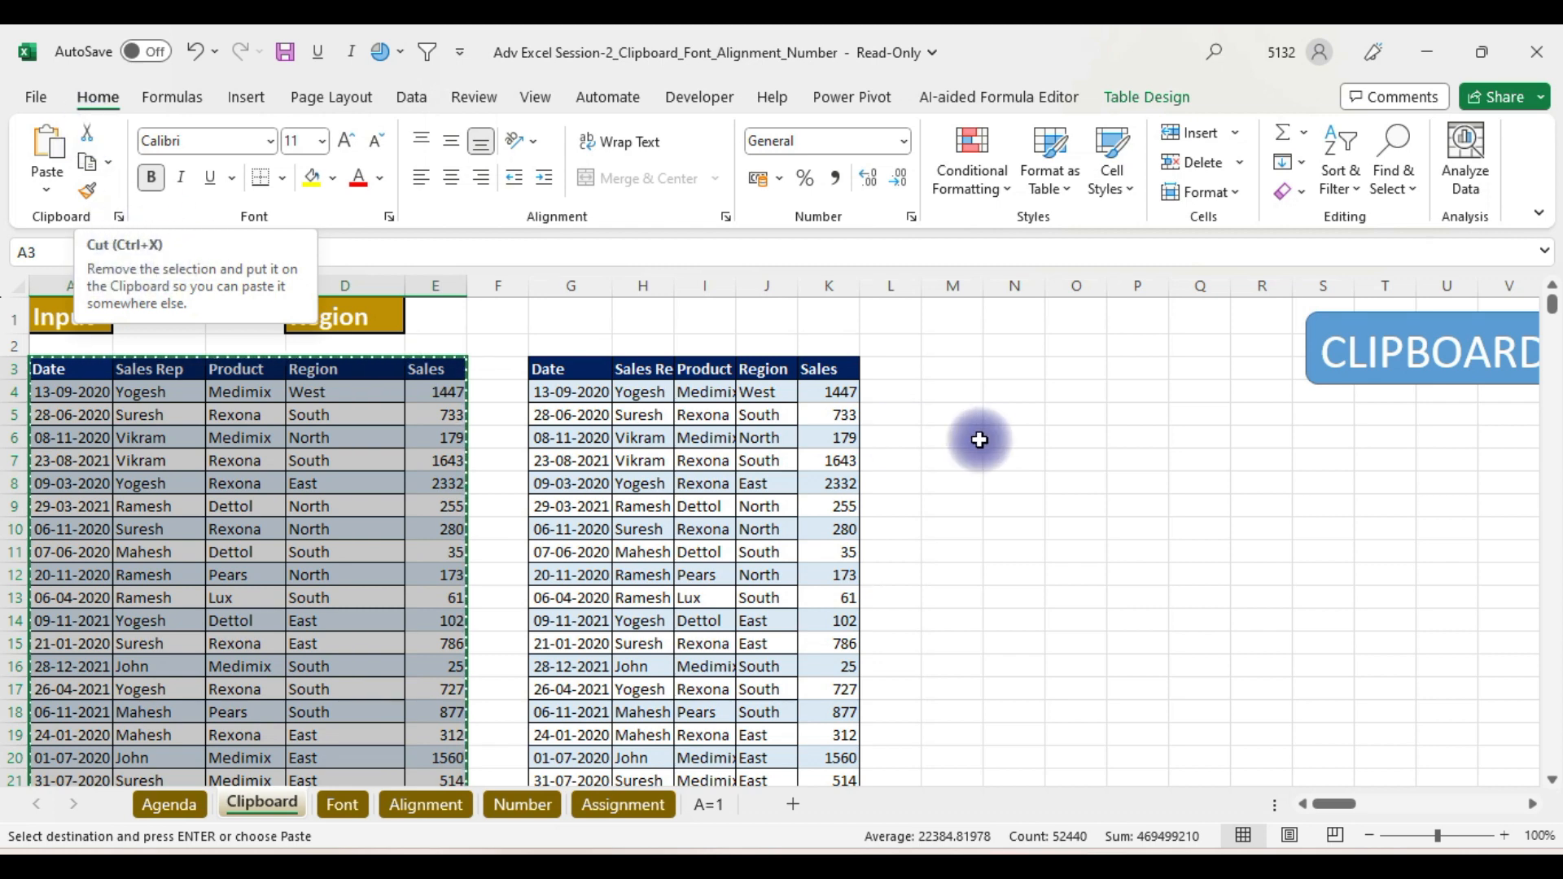
pyautogui.click(952, 370)
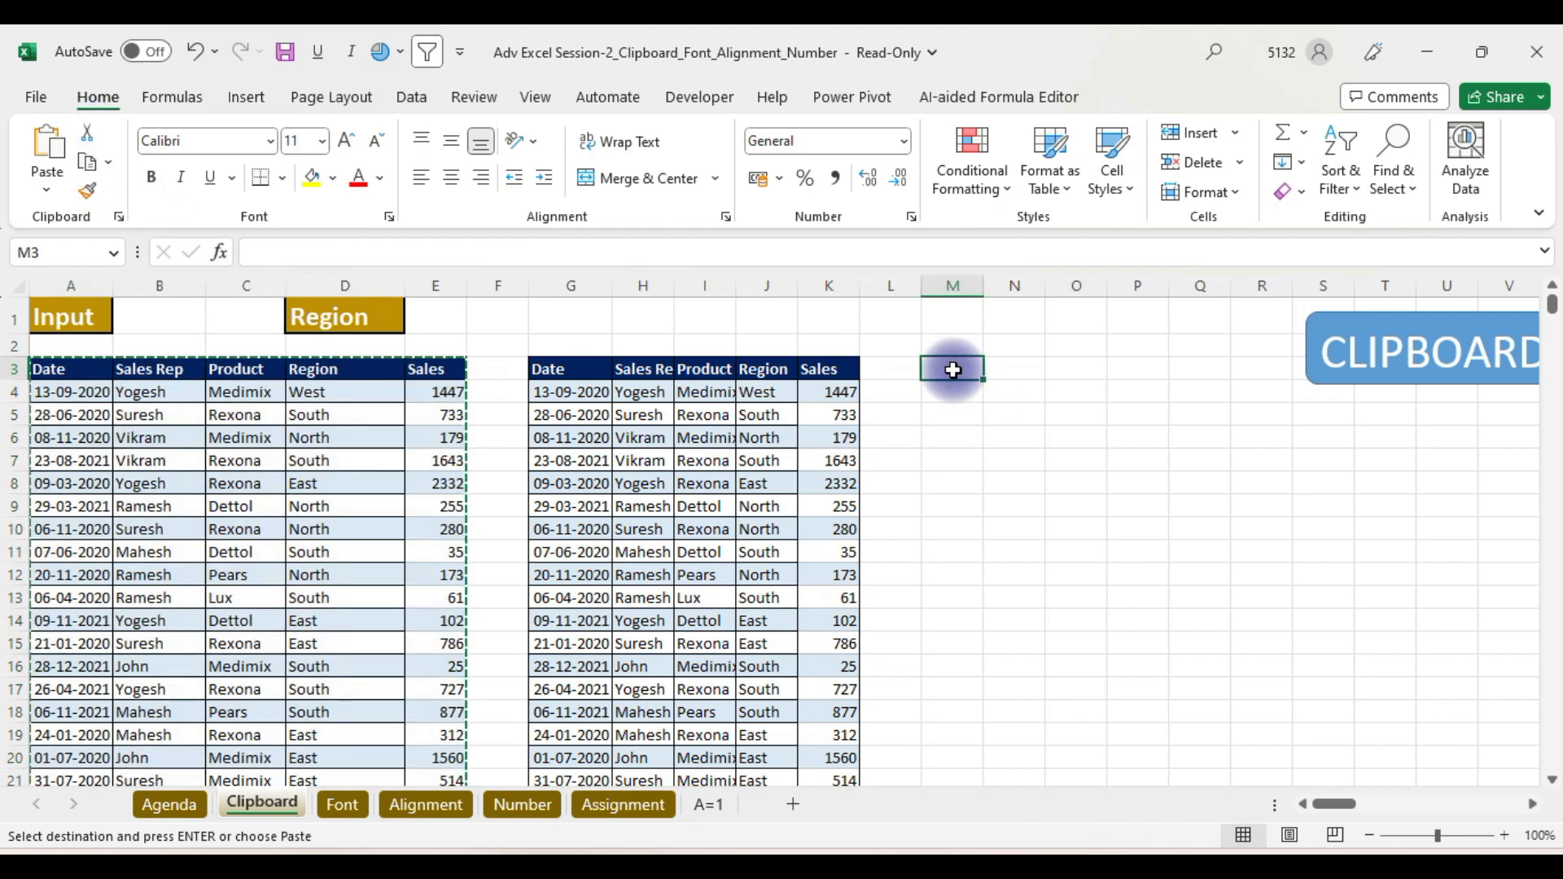
pyautogui.press('Return')
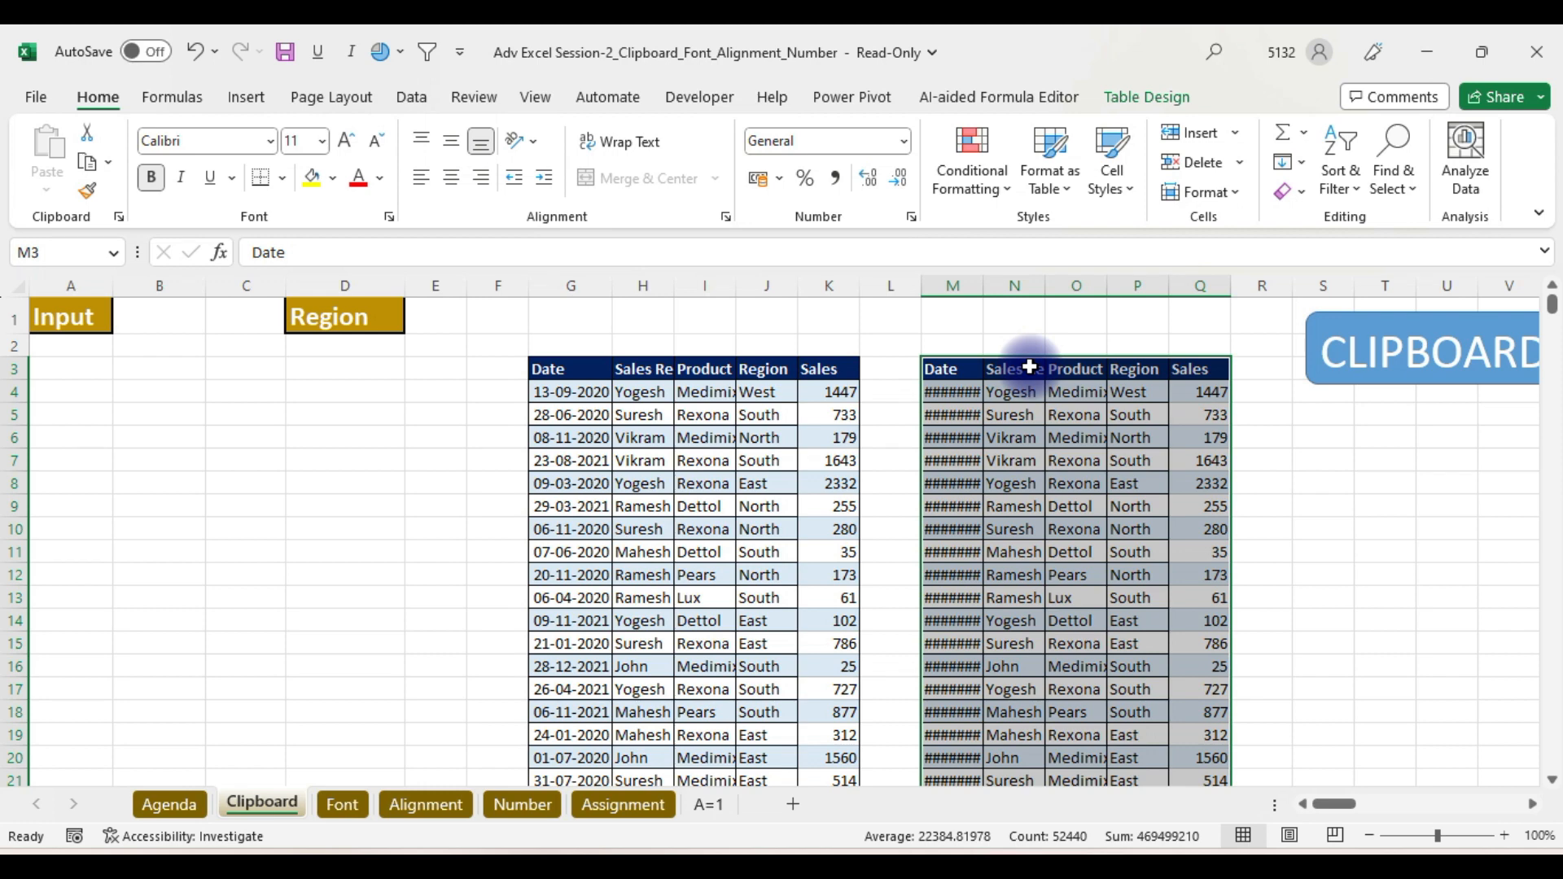
pyautogui.hotkey('ctrl', 'z')
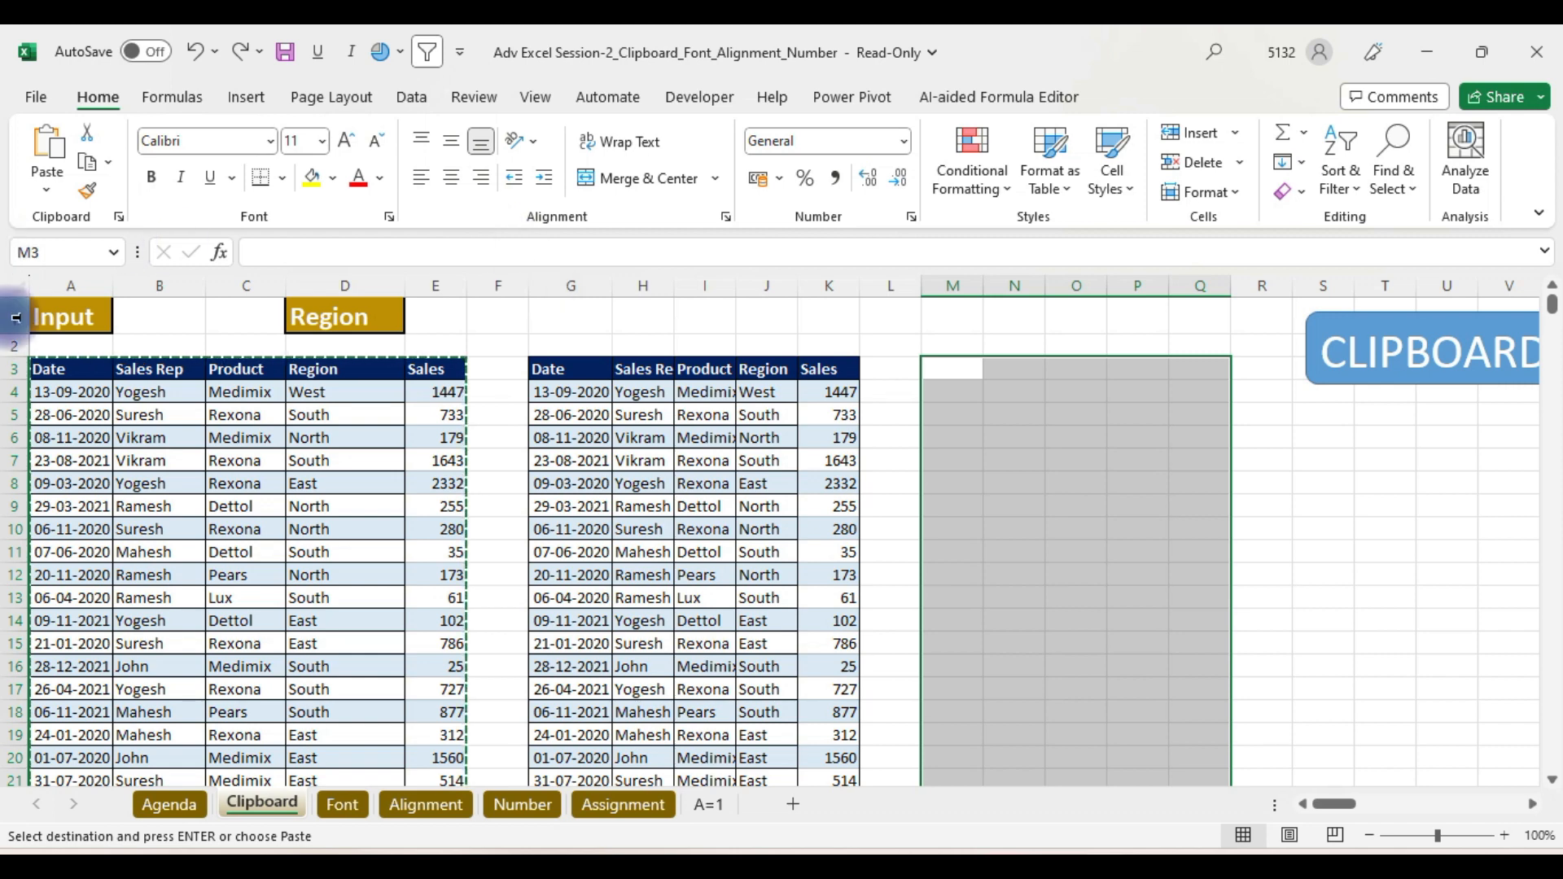
# - Cut the A3 sales table once more, paste it at M3, and undo the paste
pyautogui.click(75, 372)
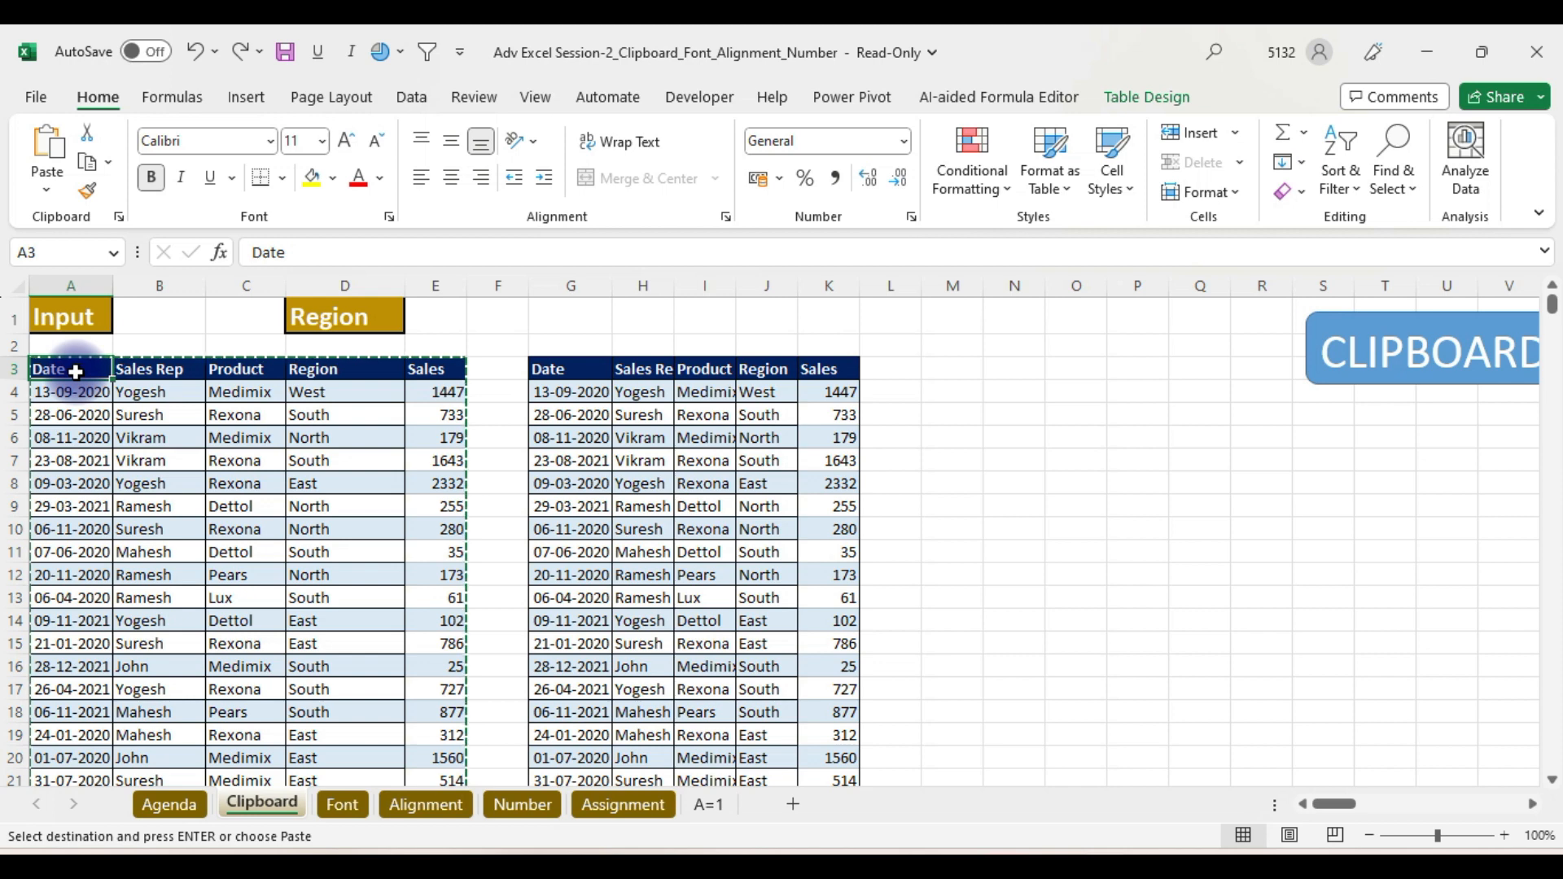
pyautogui.hotkey('ctrl', 'v')
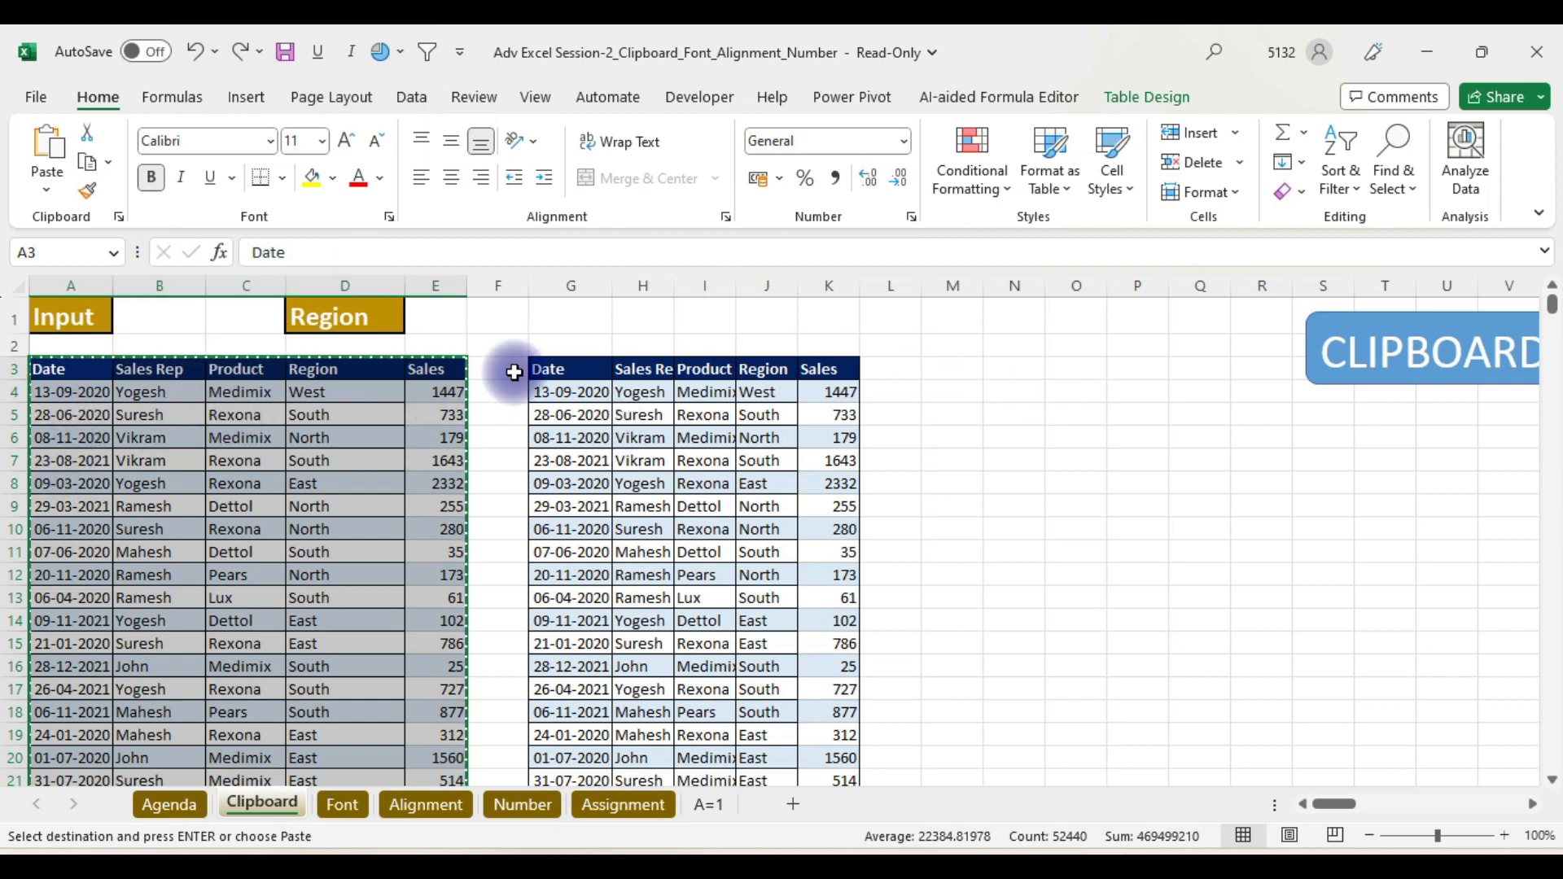
pyautogui.click(964, 372)
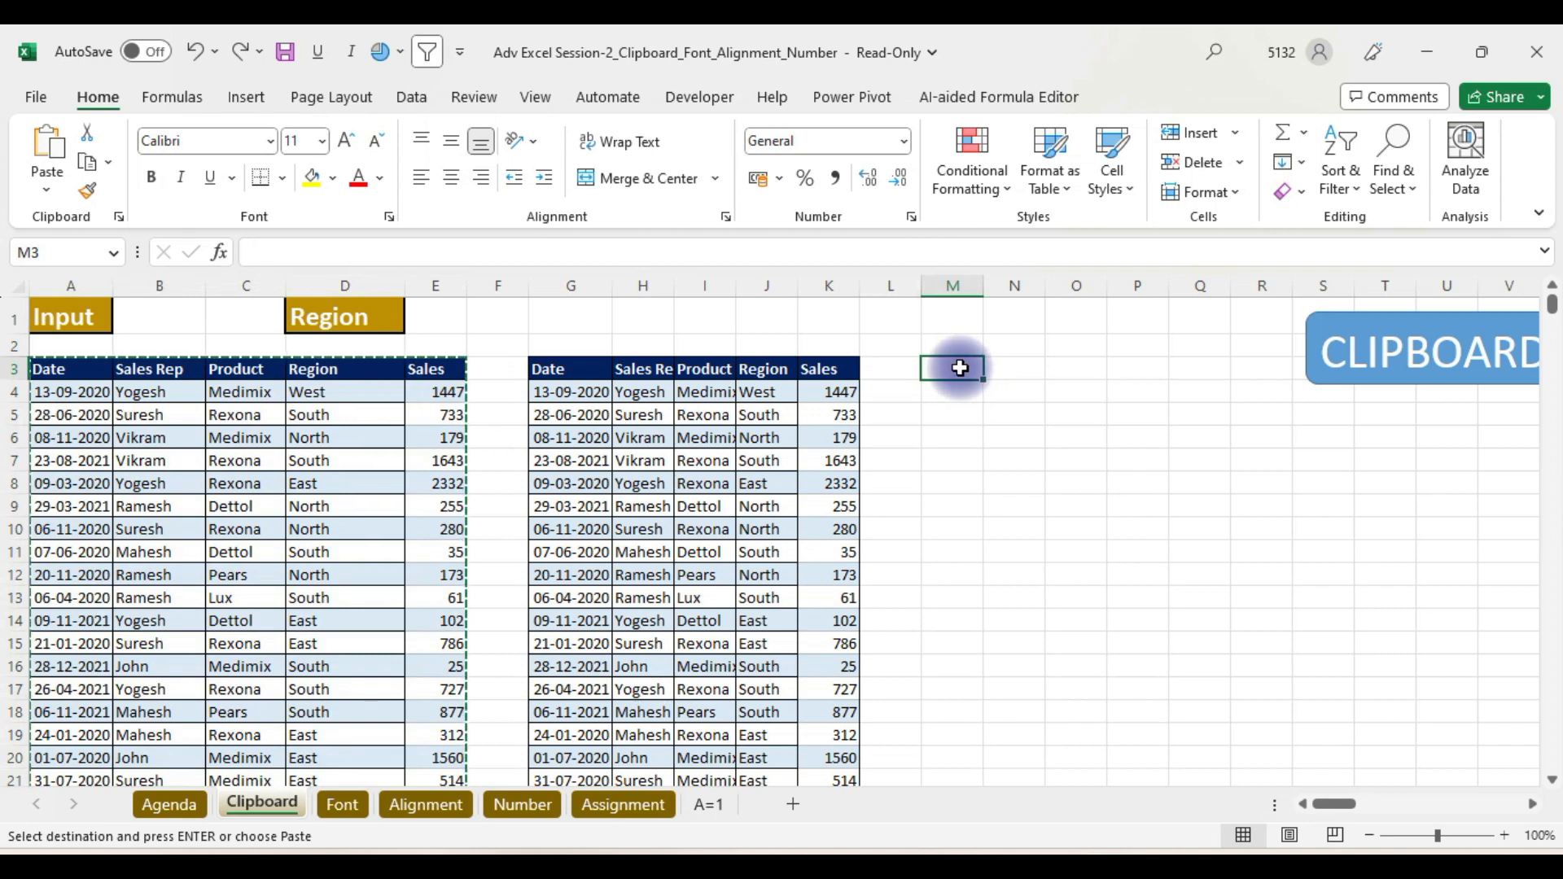
pyautogui.hotkey('ctrl', 'v')
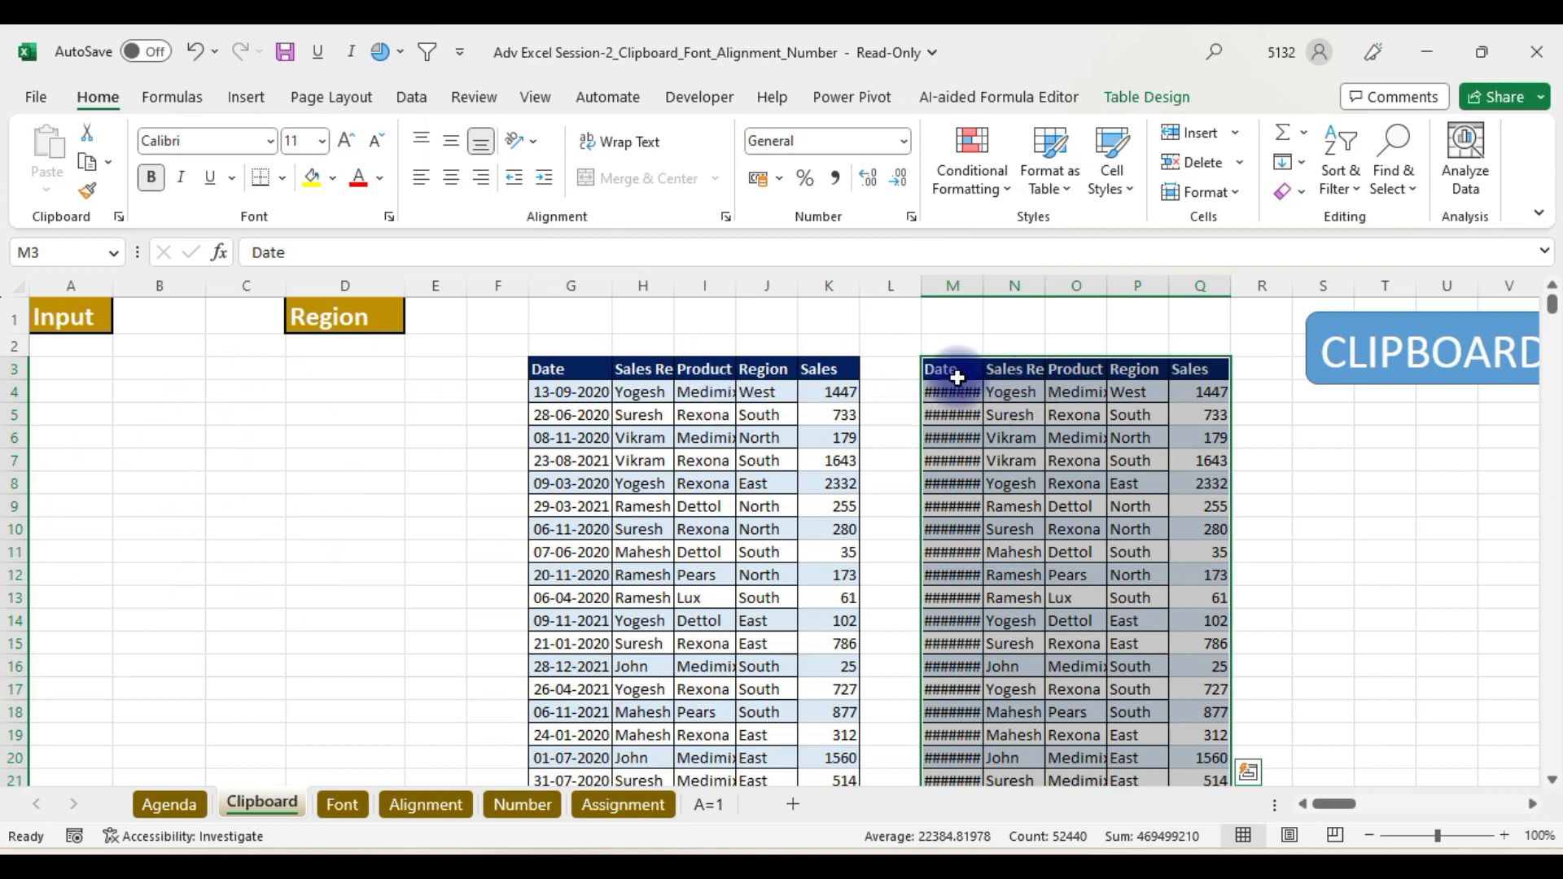
pyautogui.hotkey('ctrl', 'z')
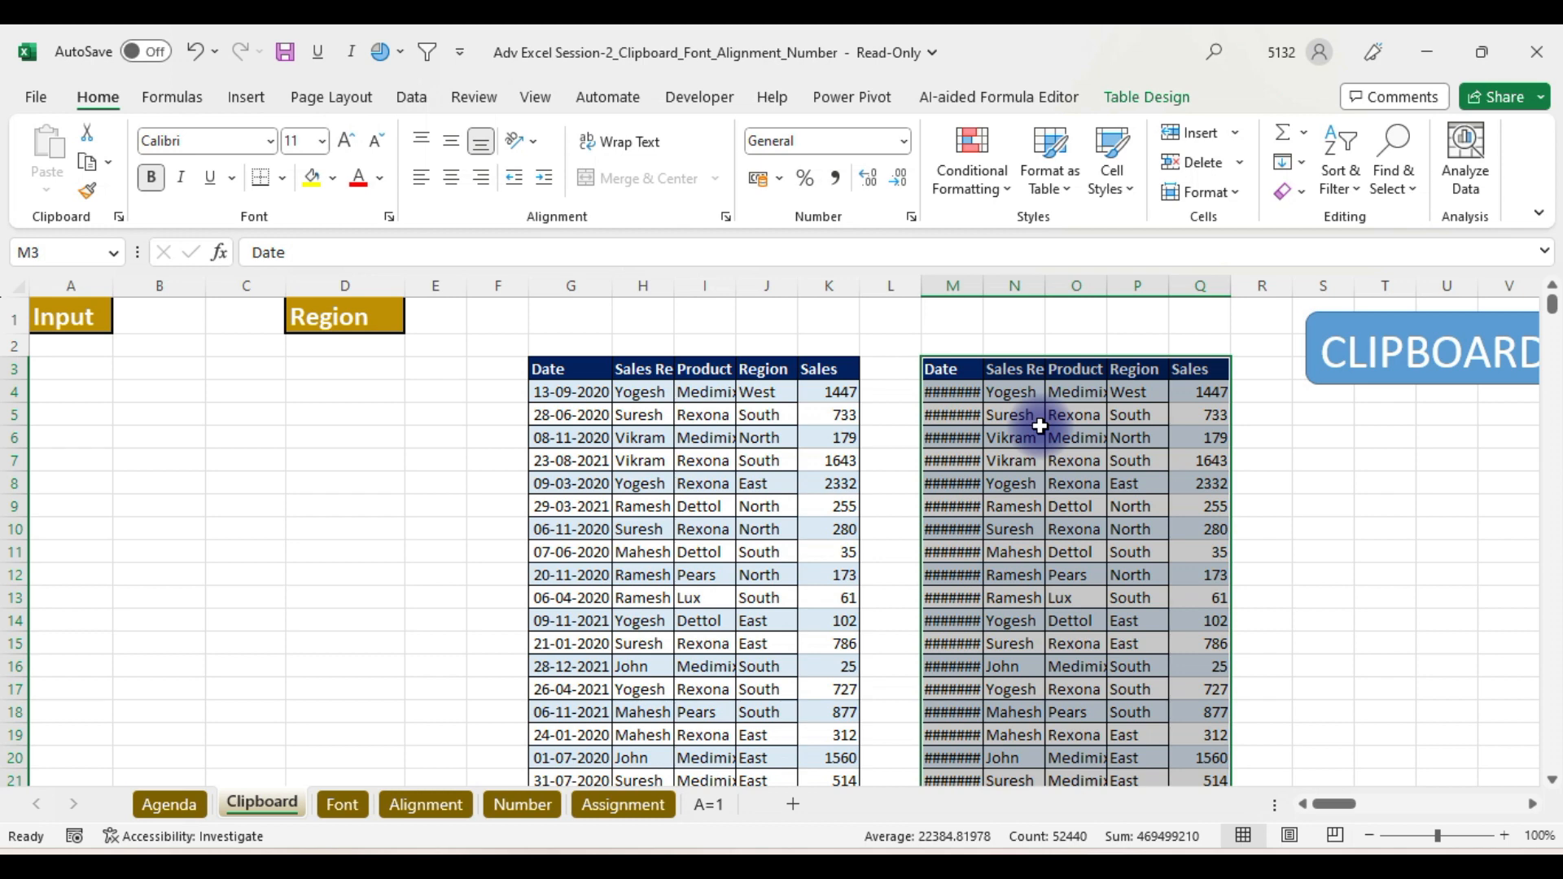
pyautogui.hotkey('ctrl', 'z')
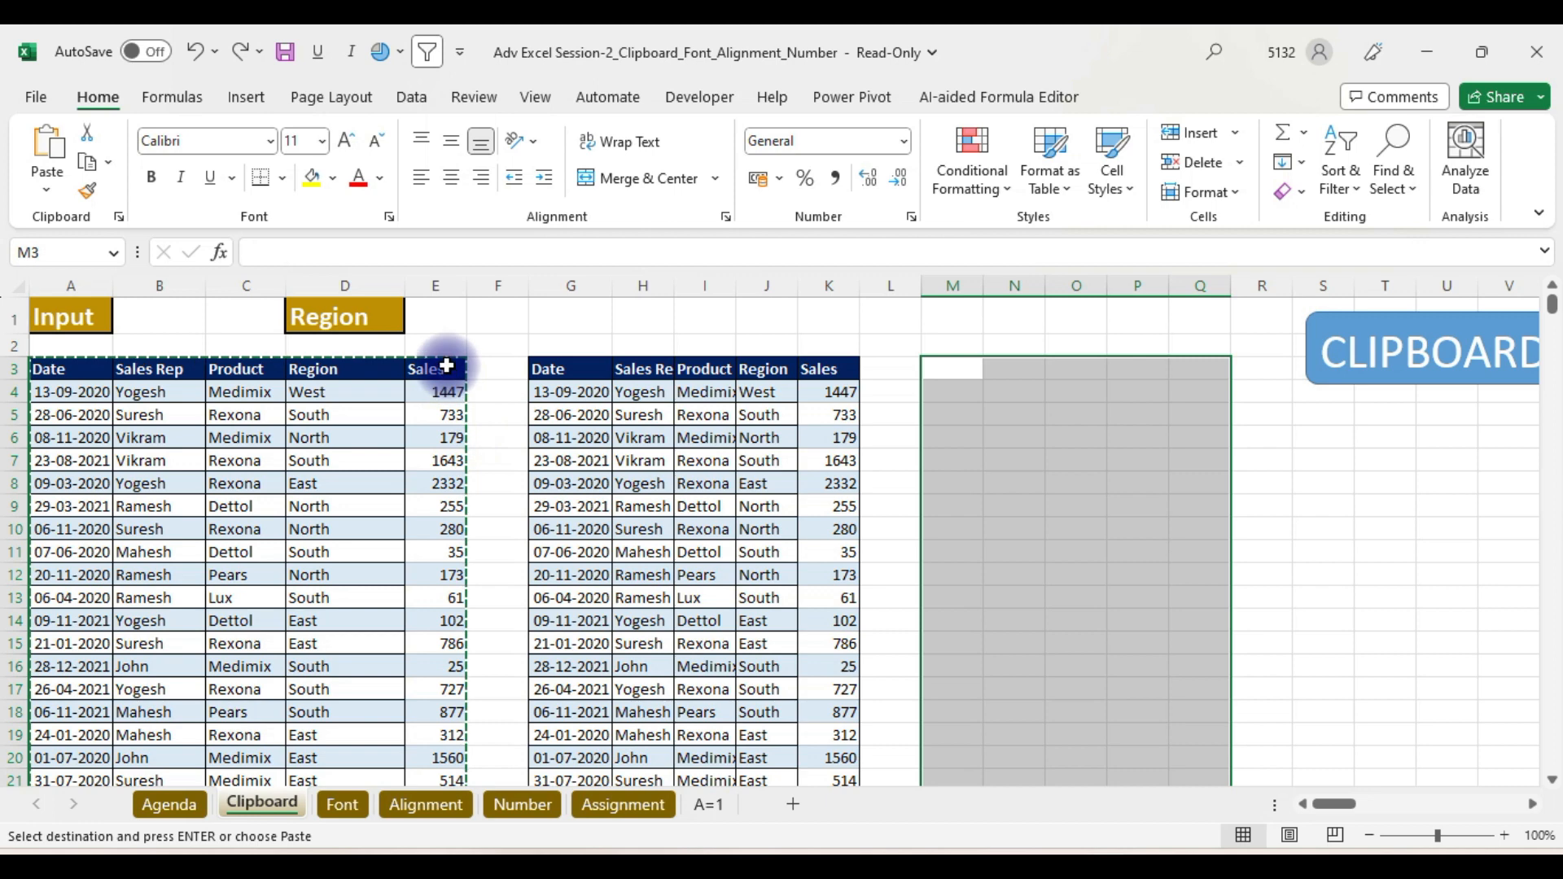
# - Move the selected sales table directly on the sheet from A3 to M3 and return it to A3
pyautogui.click(50, 369)
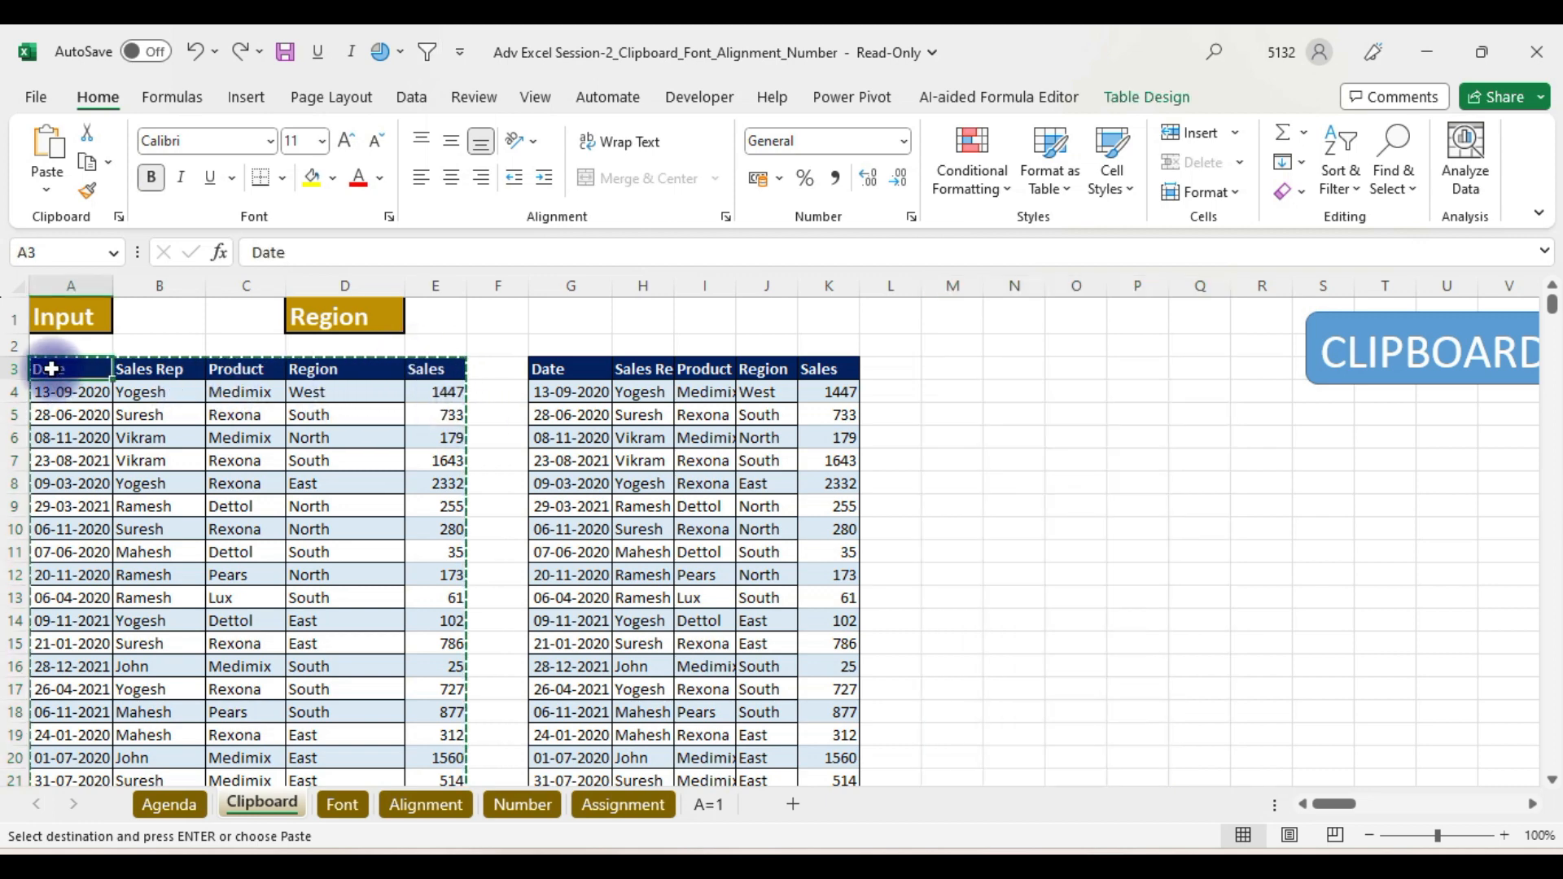
pyautogui.hotkey('ctrl', 'a')
pyautogui.moveTo(468, 432); pyautogui.dragTo(1182, 426)
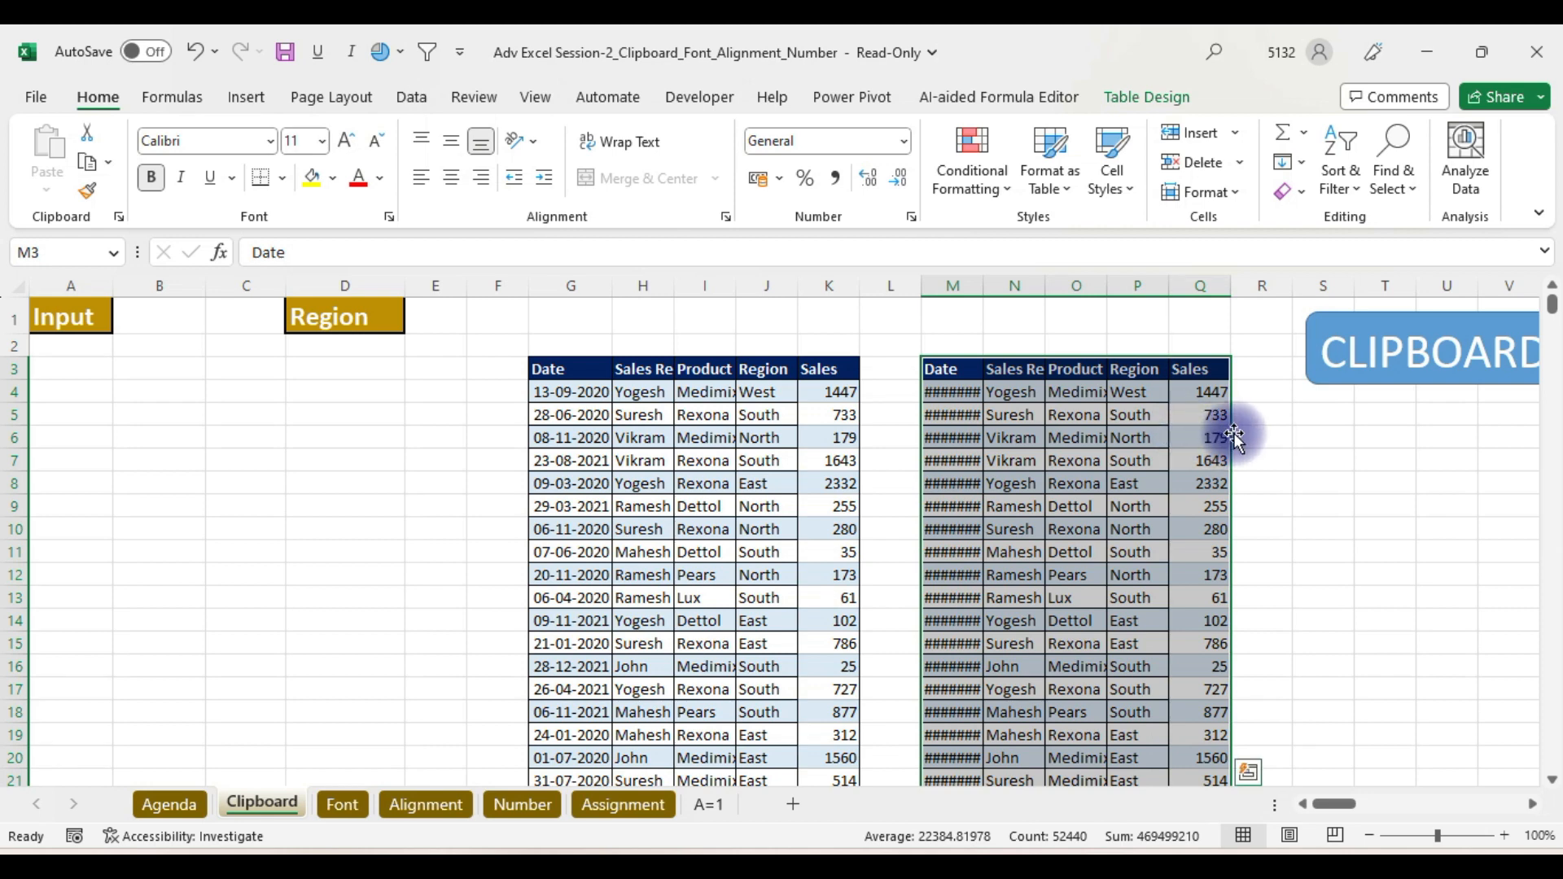
pyautogui.moveTo(1234, 438); pyautogui.dragTo(314, 427)
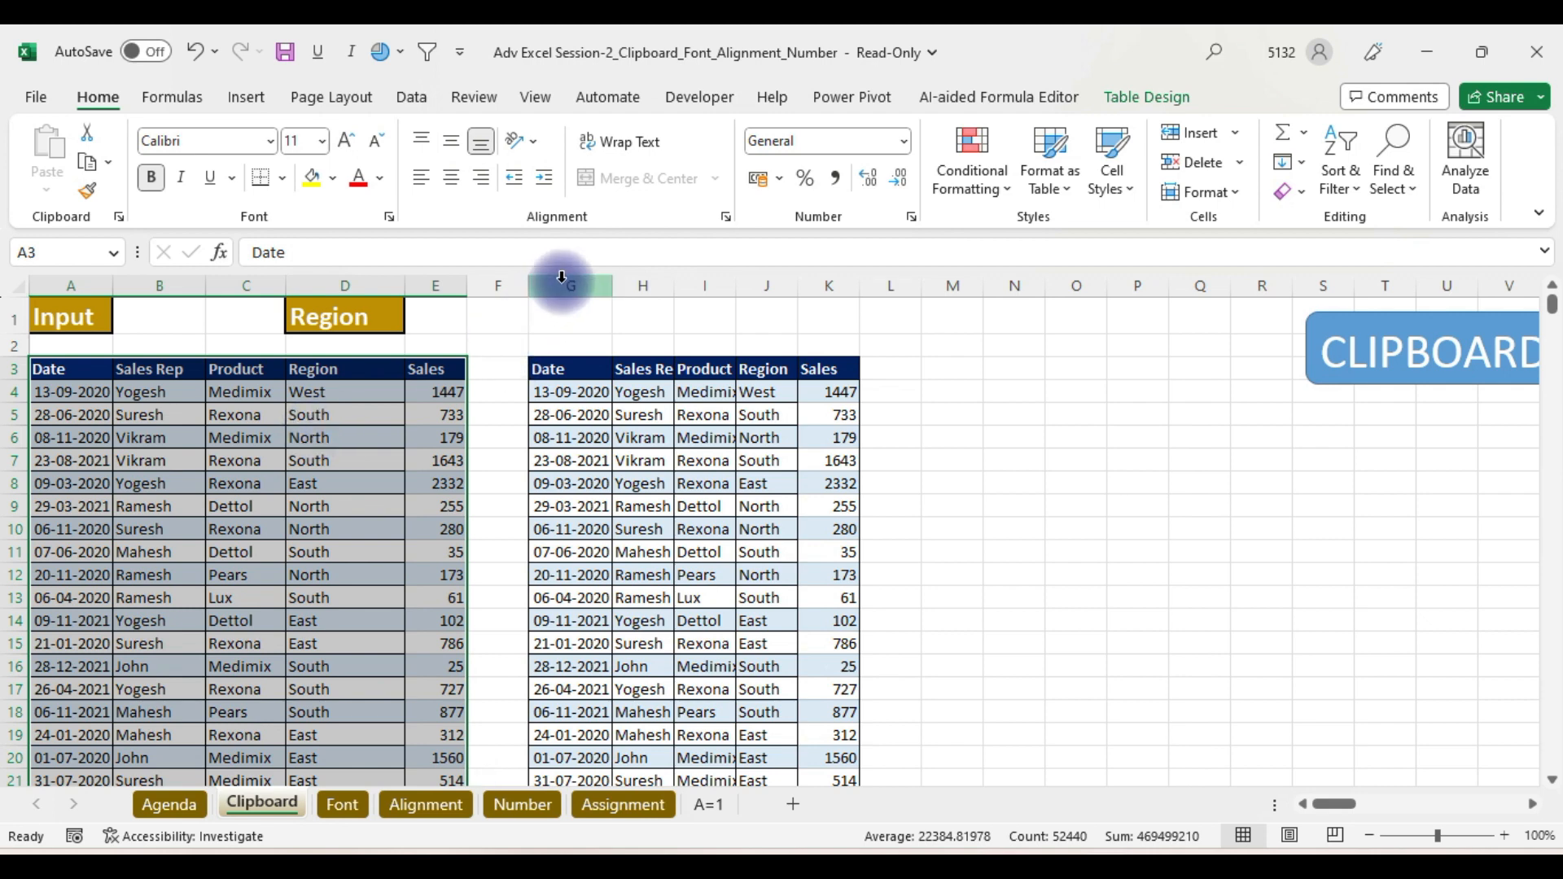
# - Delete columns G to K holding the duplicate table and insert five blank columns at column H
pyautogui.moveTo(562, 278); pyautogui.dragTo(825, 328)
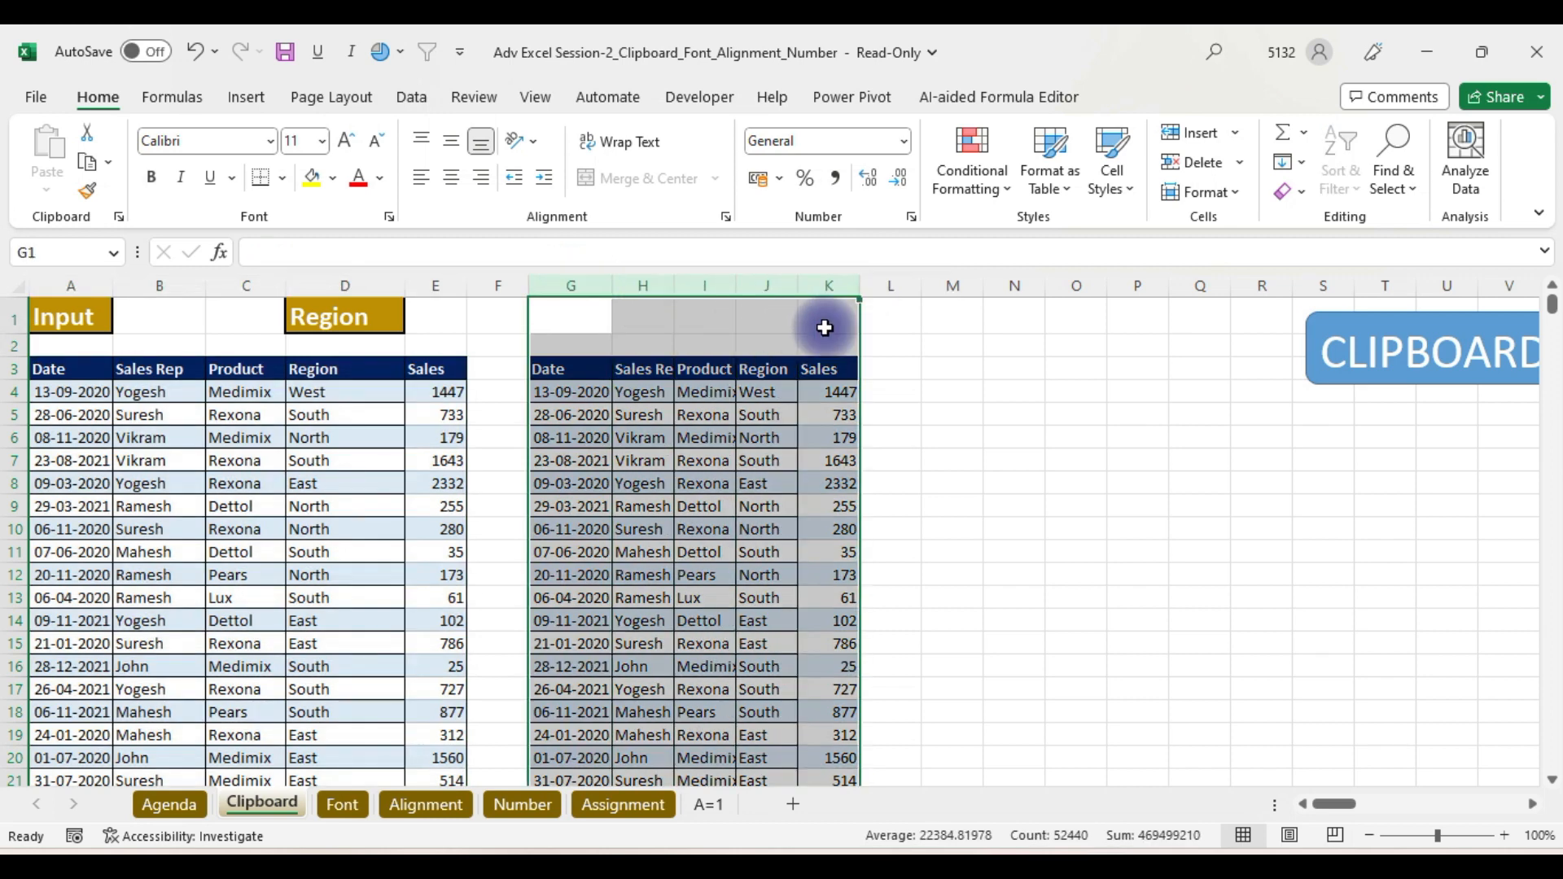
pyautogui.hotkey('ctrl', '-')
pyautogui.click(631, 286)
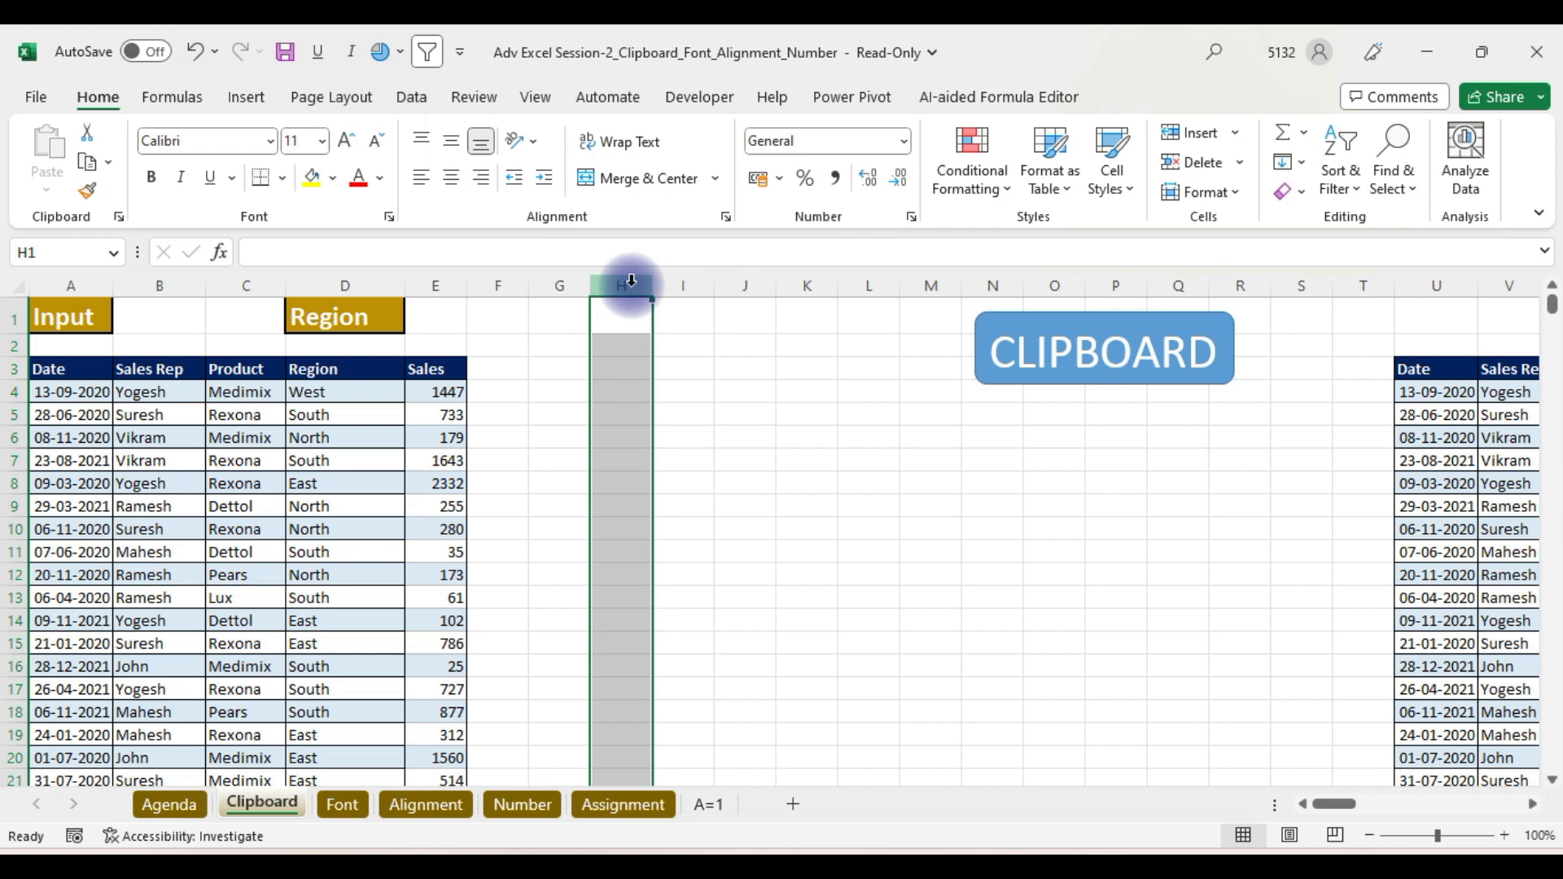
pyautogui.hotkey('ctrl', '+')
pyautogui.hotkey('ctrl', '+')
pyautogui.hotkey('ctrl', '+')
pyautogui.hotkey('ctrl', '+')
pyautogui.hotkey('ctrl', '+')
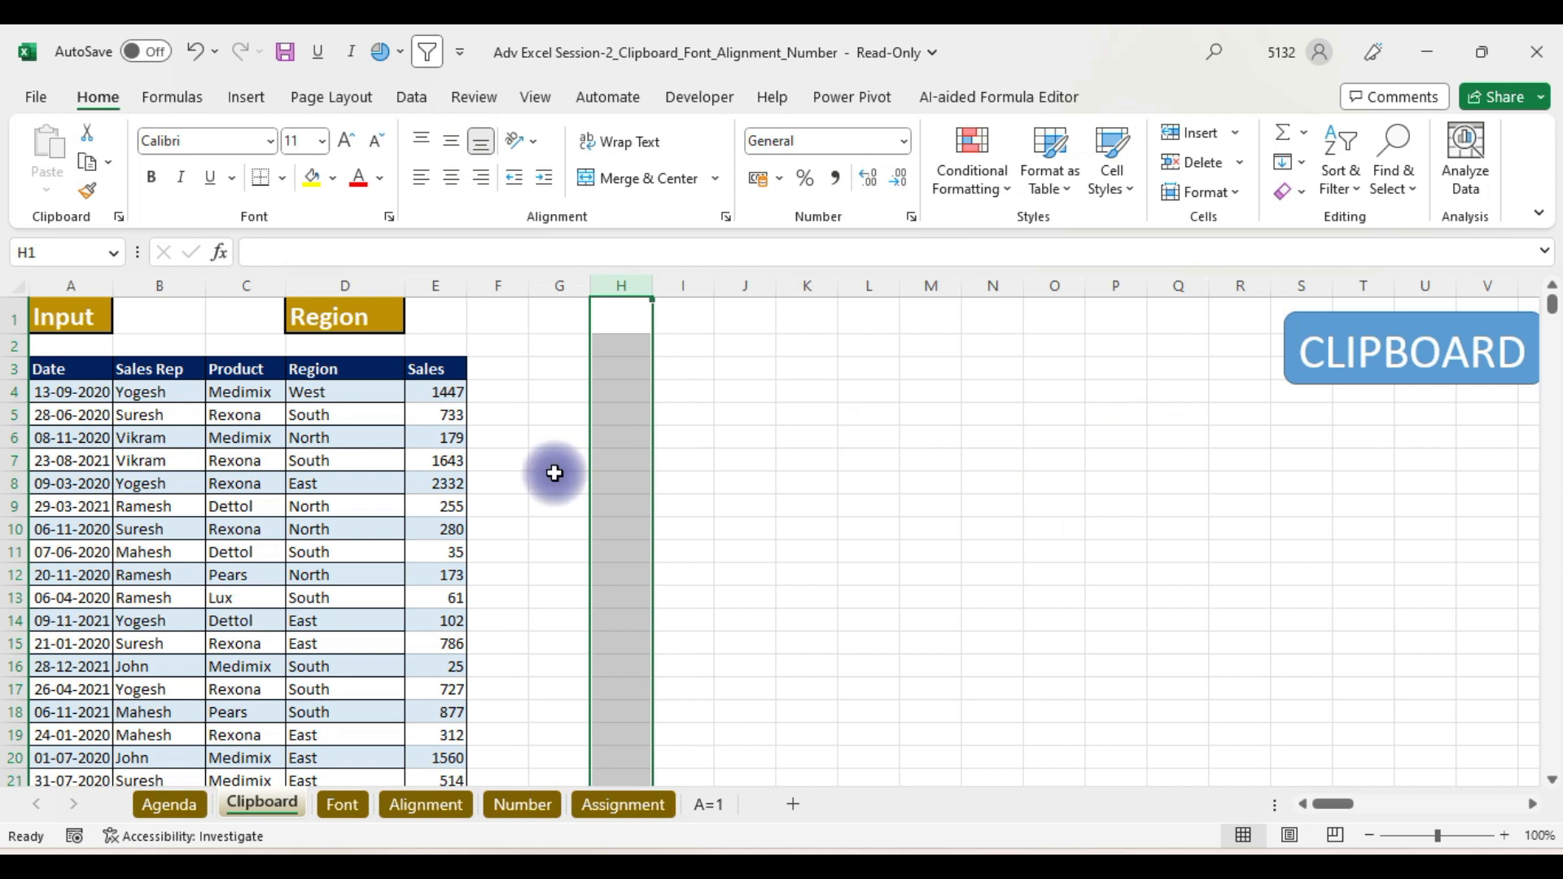
# - Enter the note "Ctrl Alt V" in cell H1
pyautogui.click(622, 313)
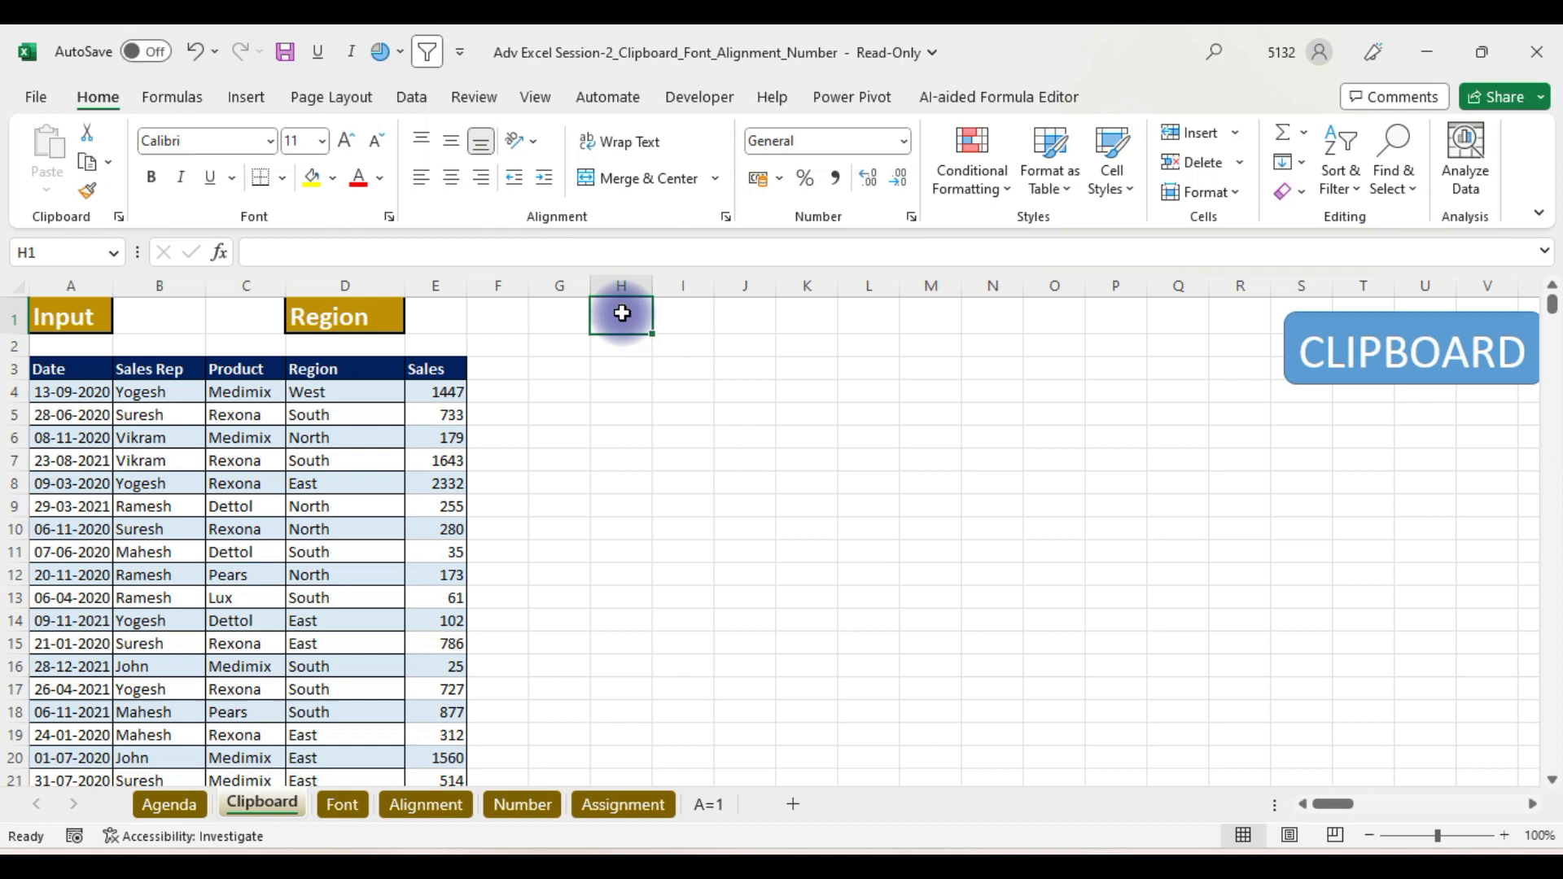
pyautogui.write('Ctrl')
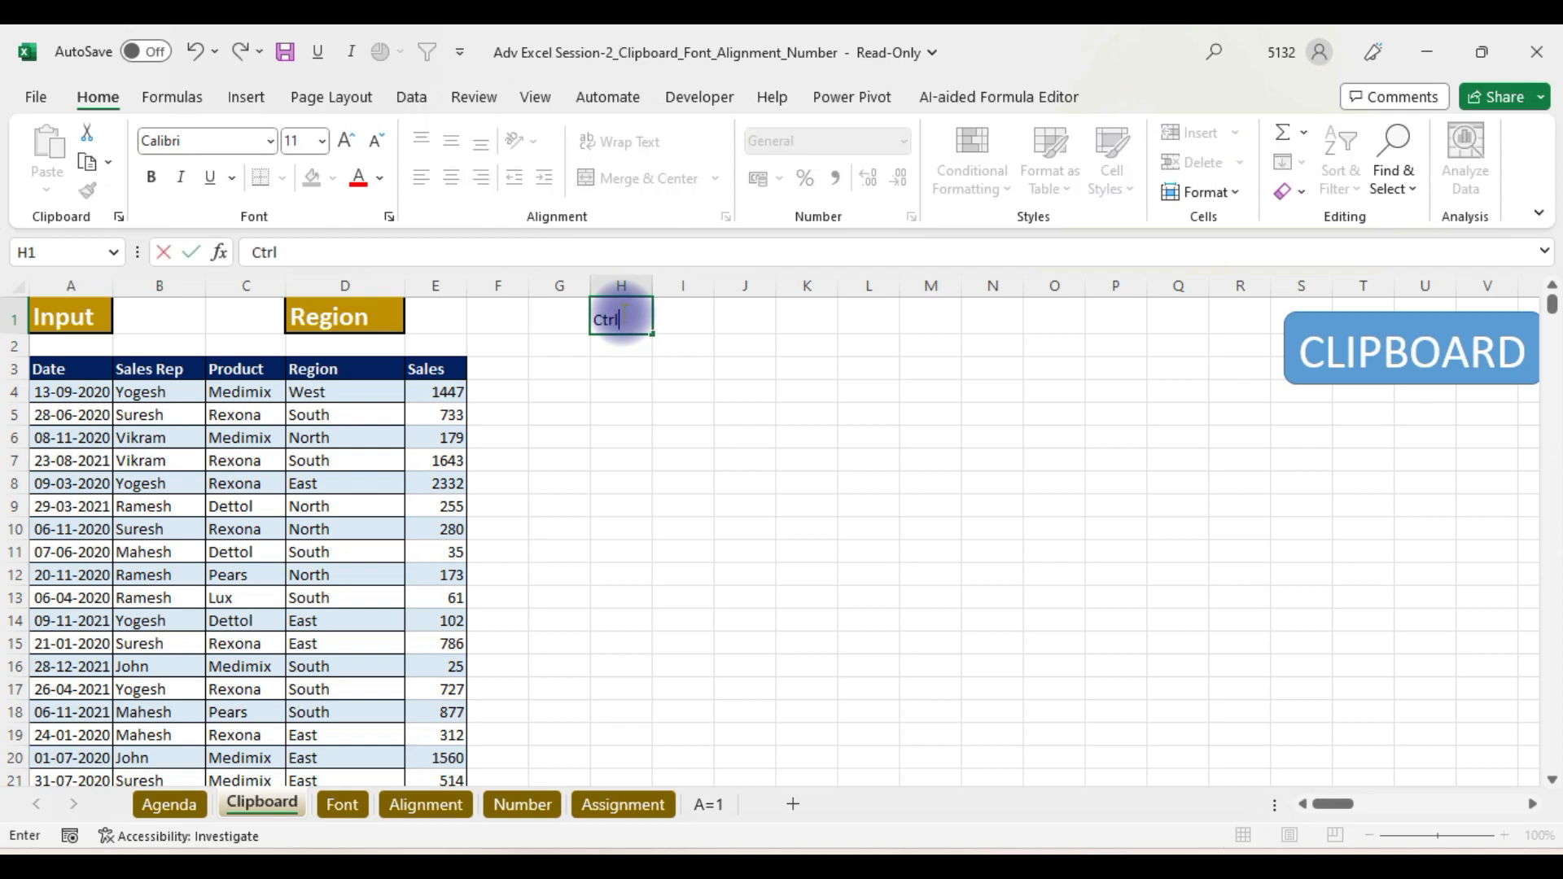
pyautogui.write(' Alt V')
pyautogui.click(827, 400)
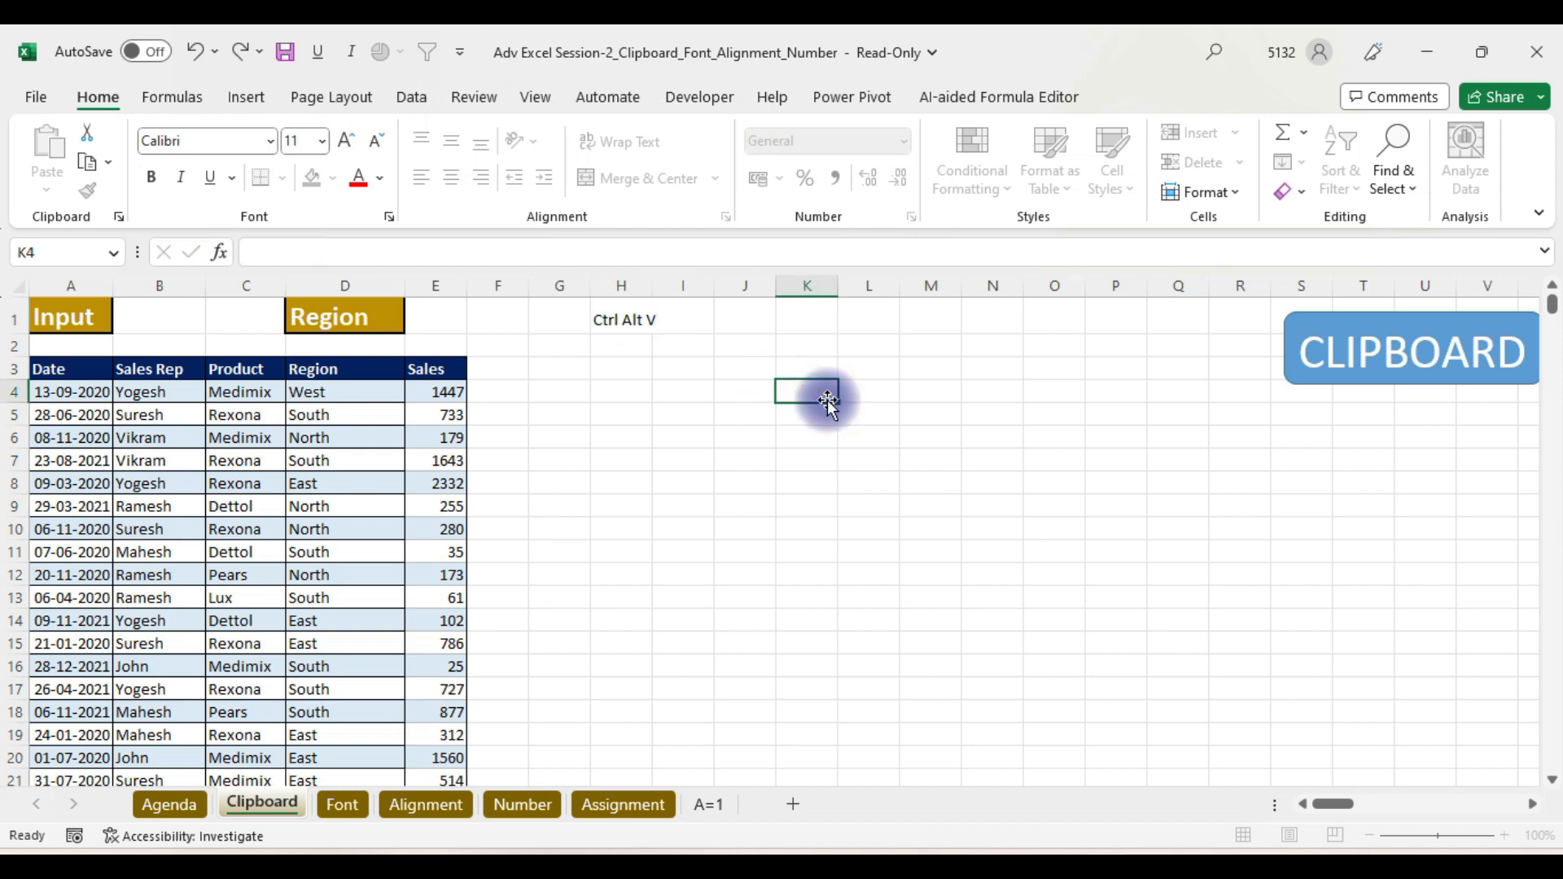
# - Enlarge the font of the shortcut note in H1 to size 20
pyautogui.click(621, 319)
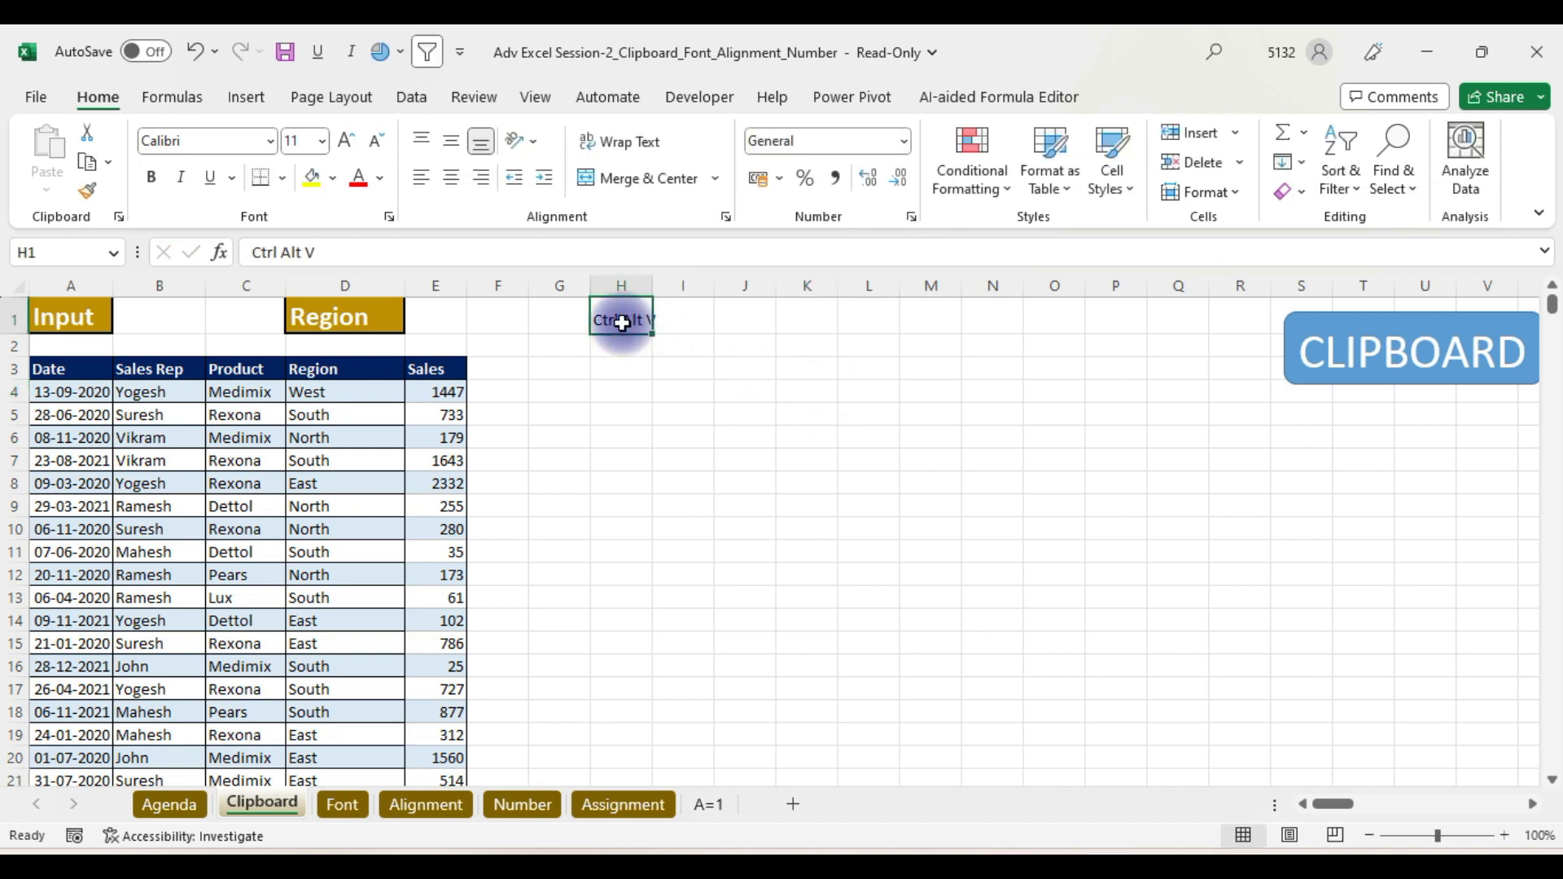
pyautogui.click(348, 142)
pyautogui.click(349, 142)
pyautogui.click(349, 143)
pyautogui.click(349, 142)
pyautogui.click(349, 143)
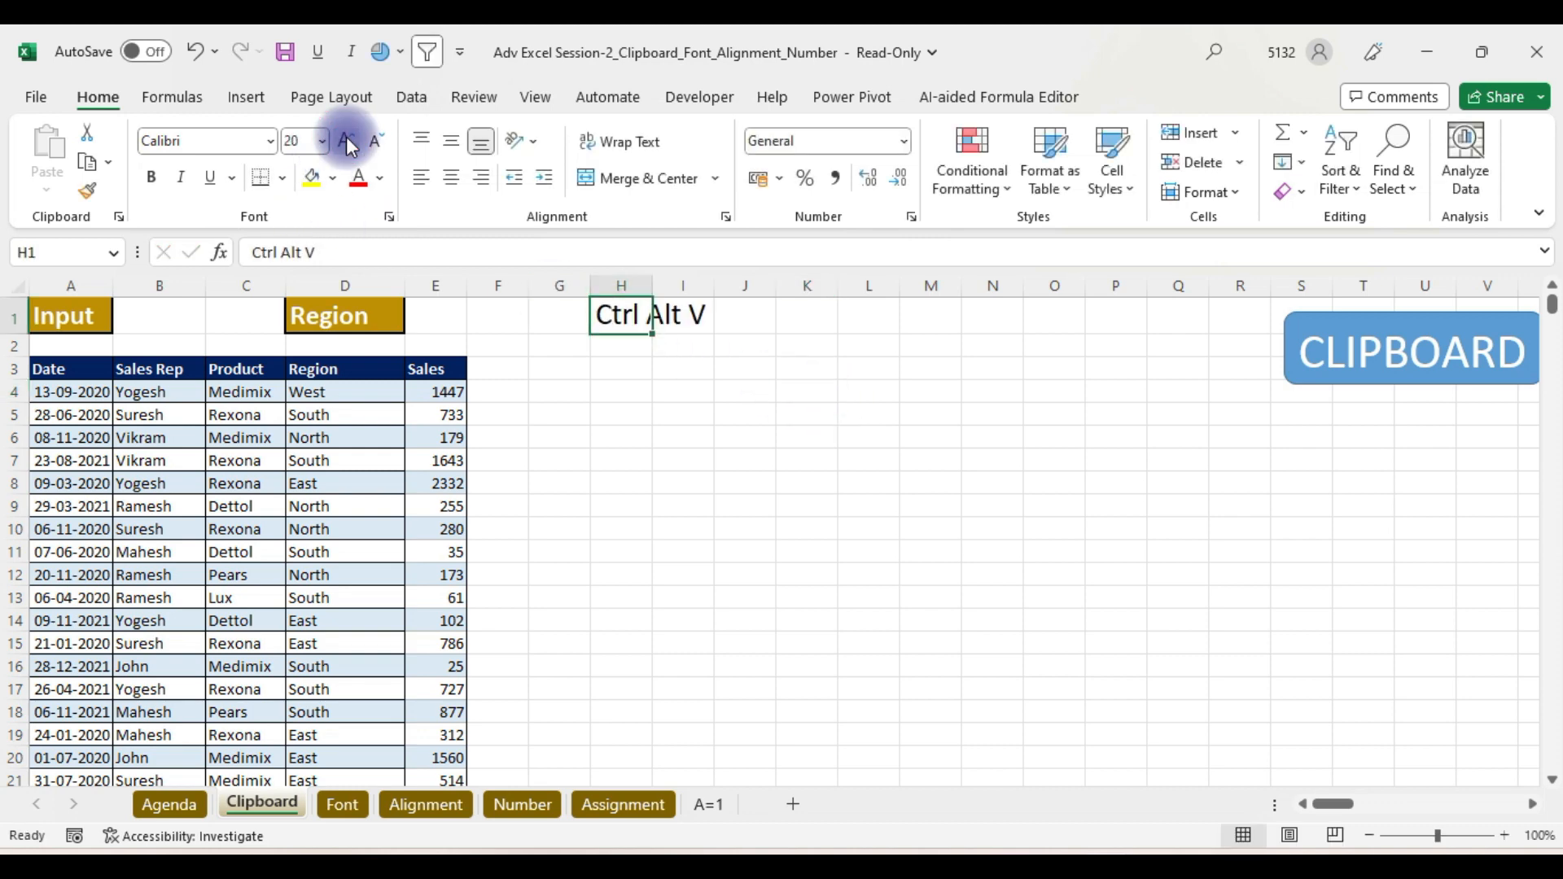
pyautogui.click(846, 435)
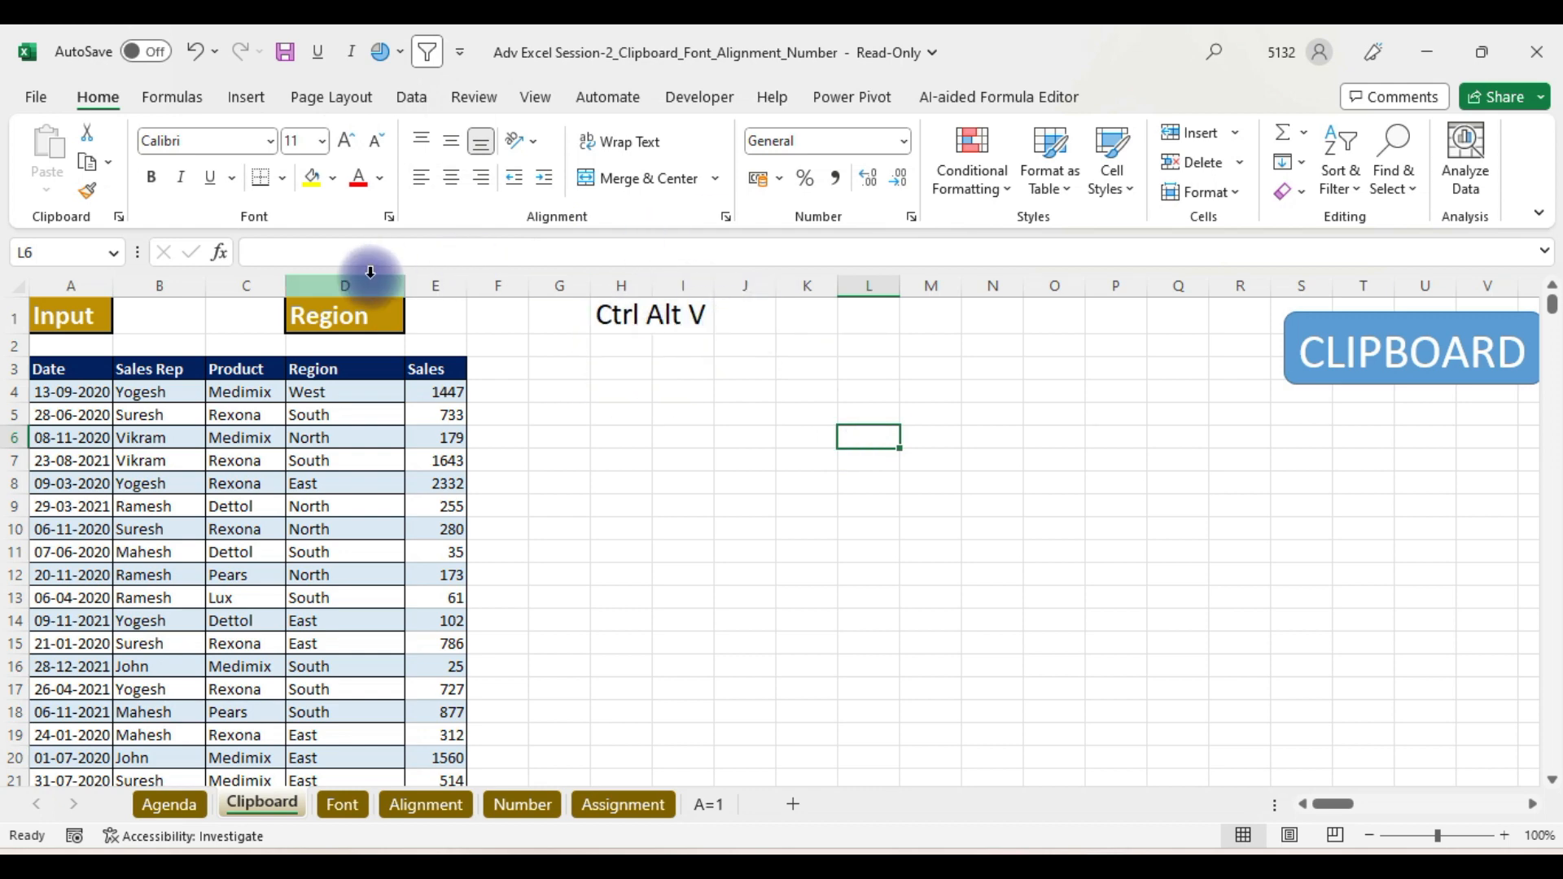
# - Copy the whole sales table starting at A3 and look through the available paste options
pyautogui.click(50, 366)
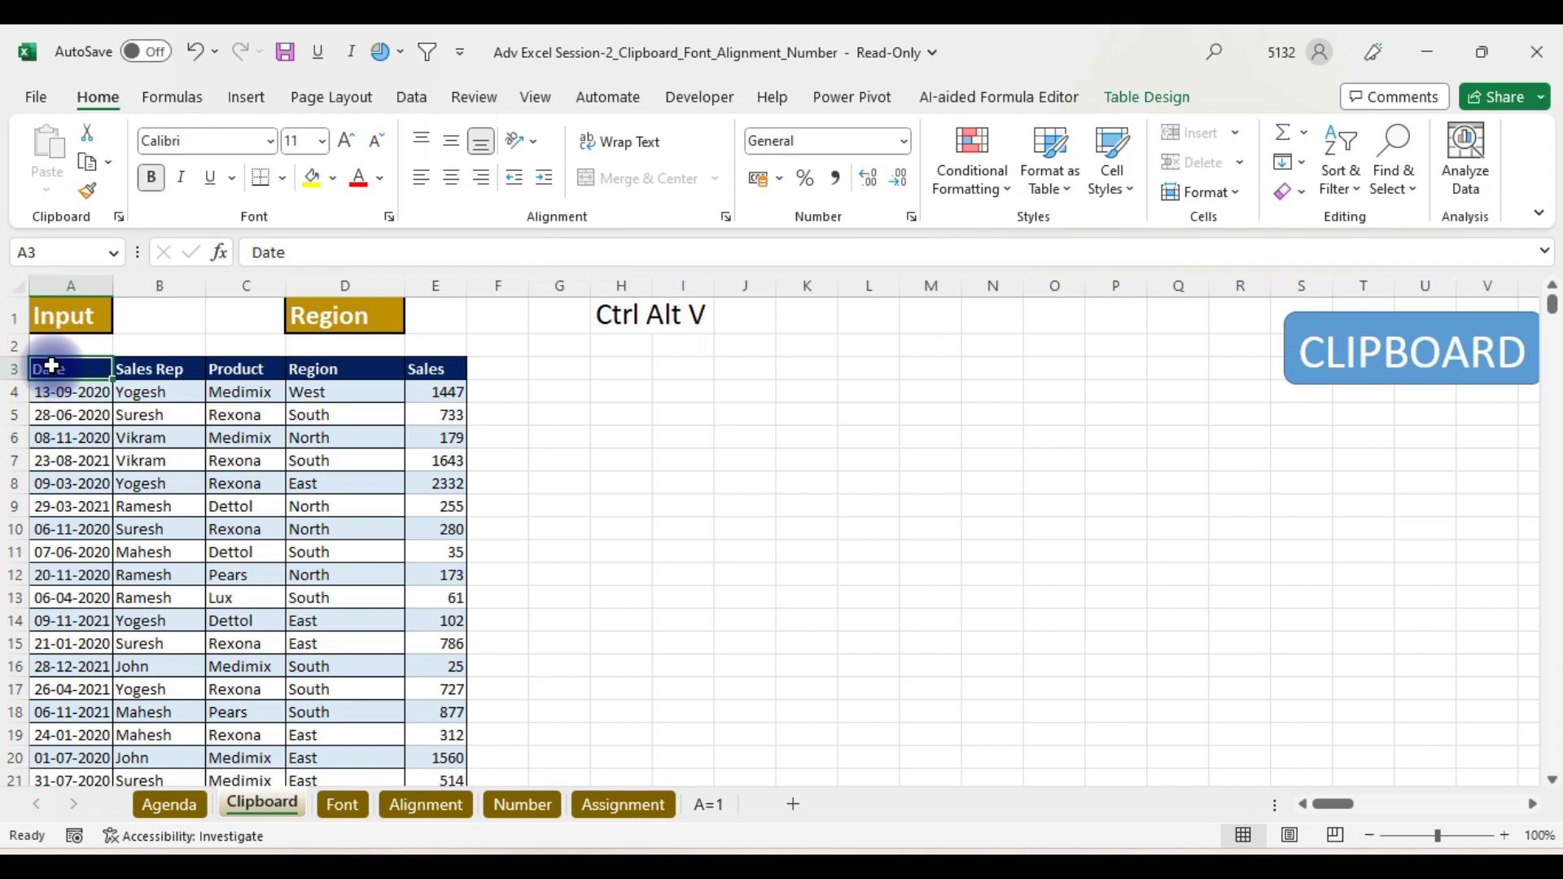
pyautogui.hotkey('ctrl', 'a')
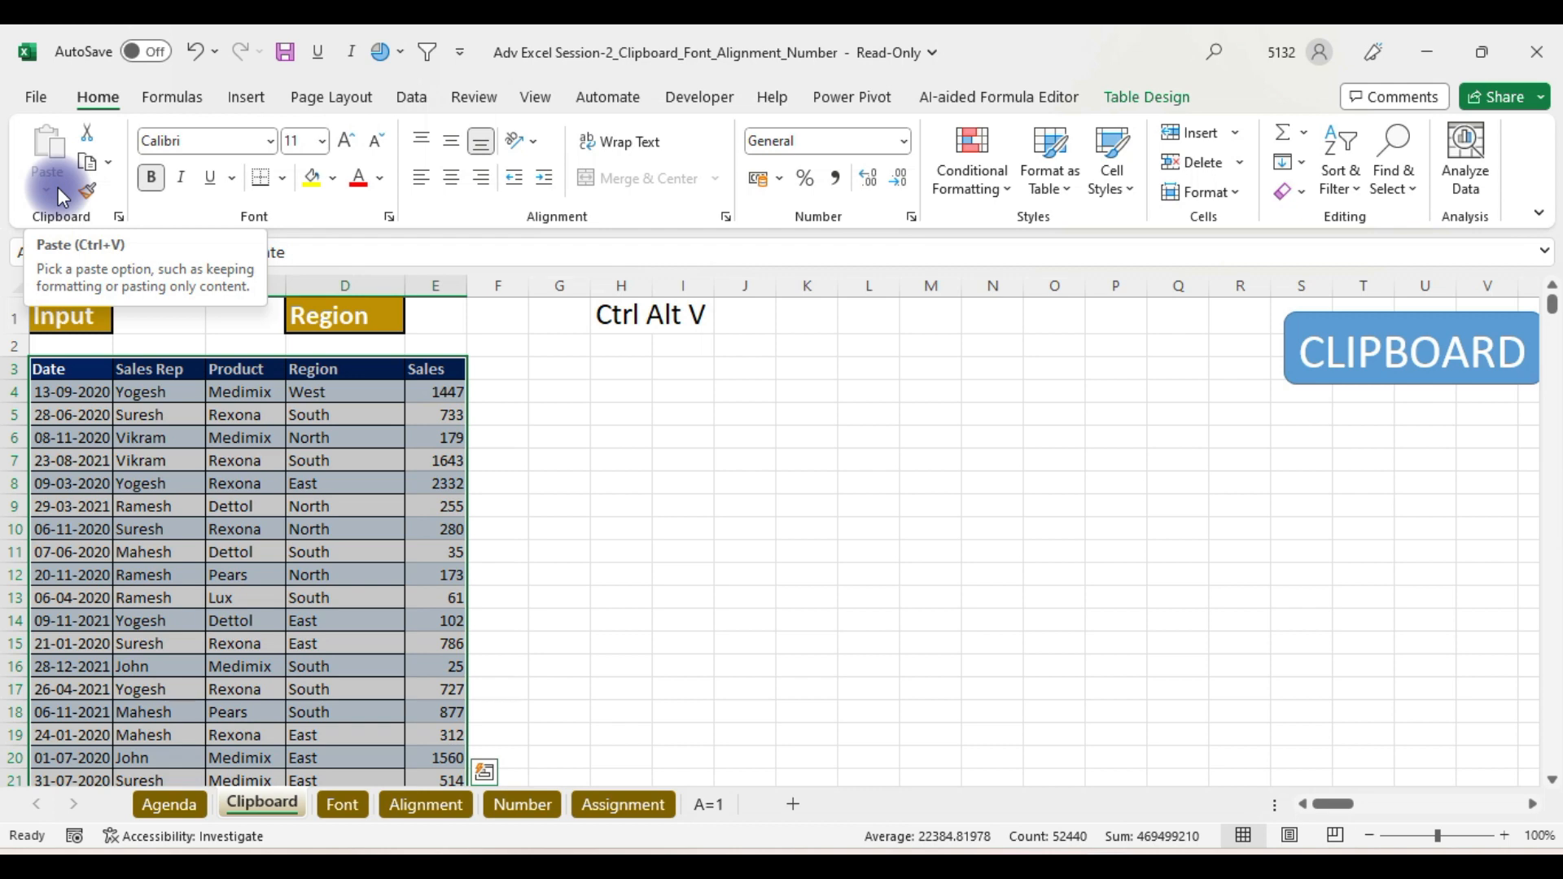
pyautogui.hotkey('ctrl', 'c')
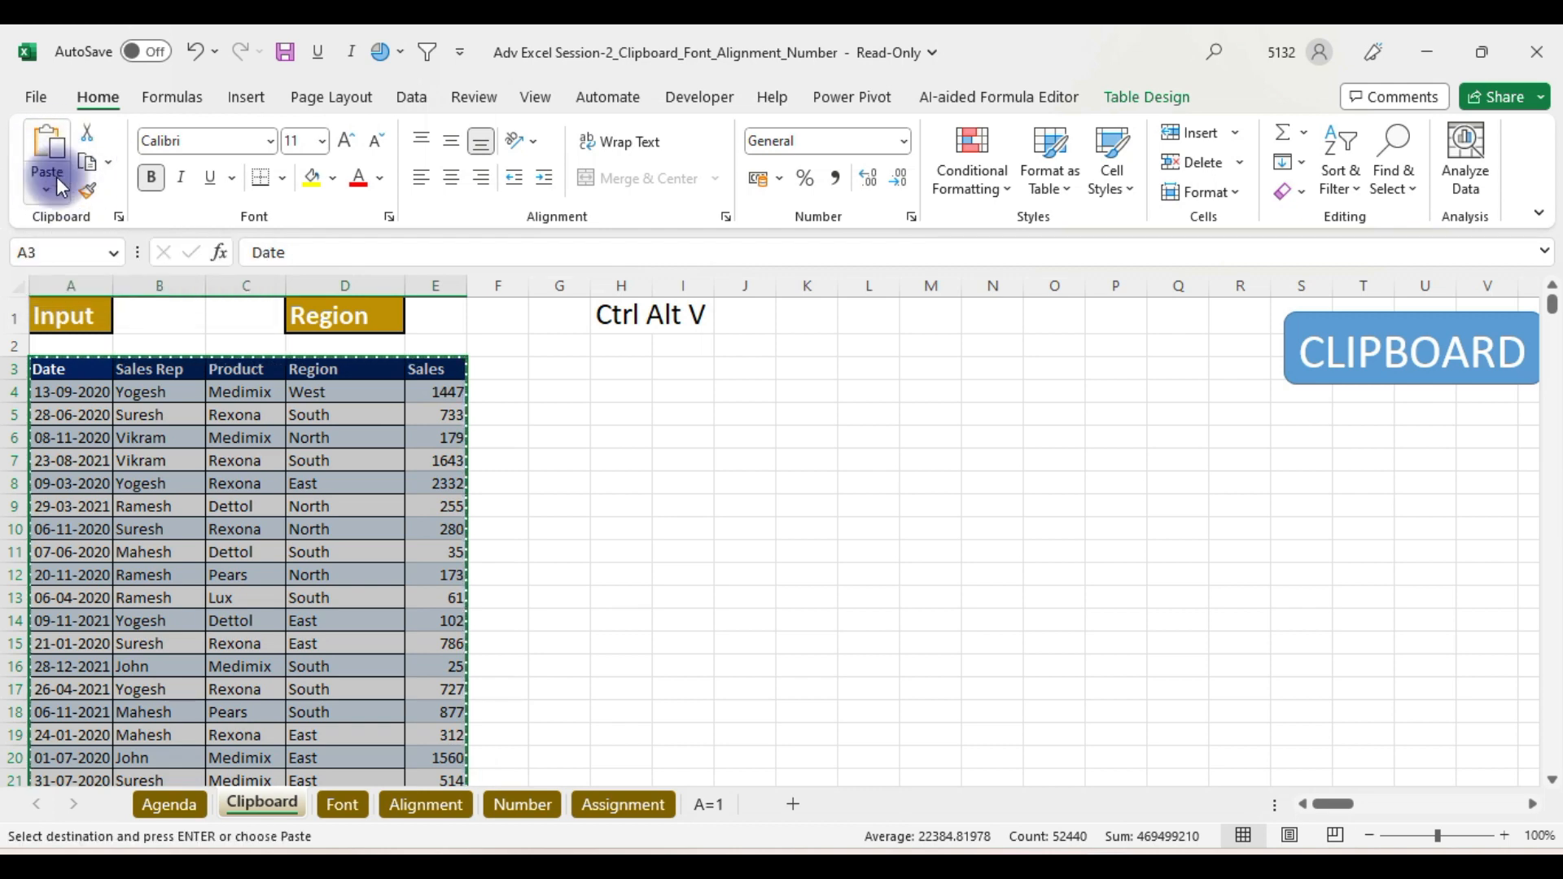
pyautogui.click(45, 194)
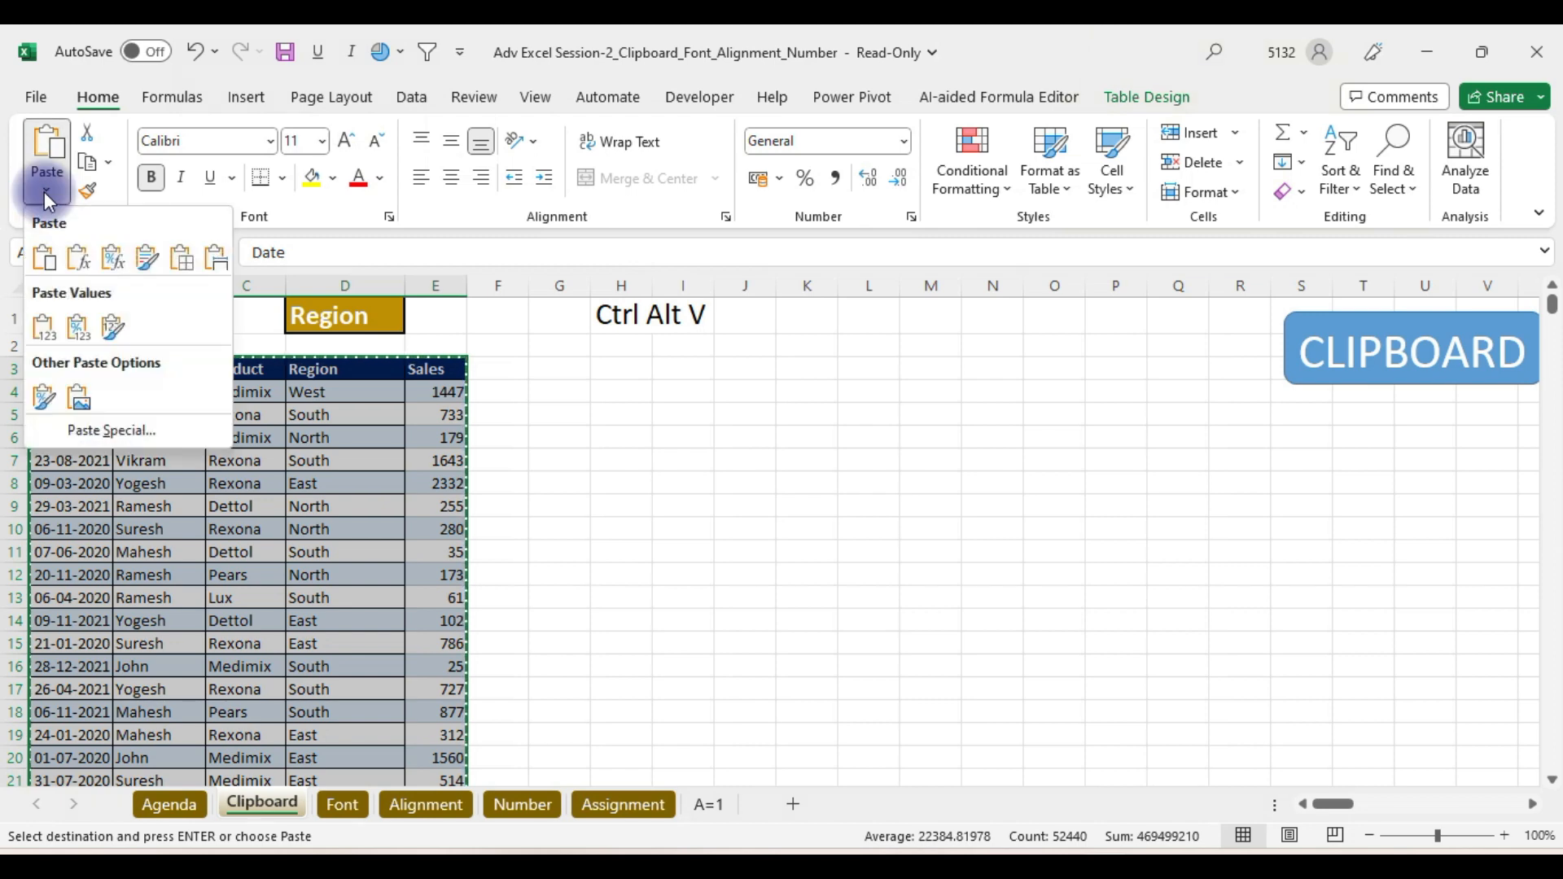
pyautogui.click(123, 432)
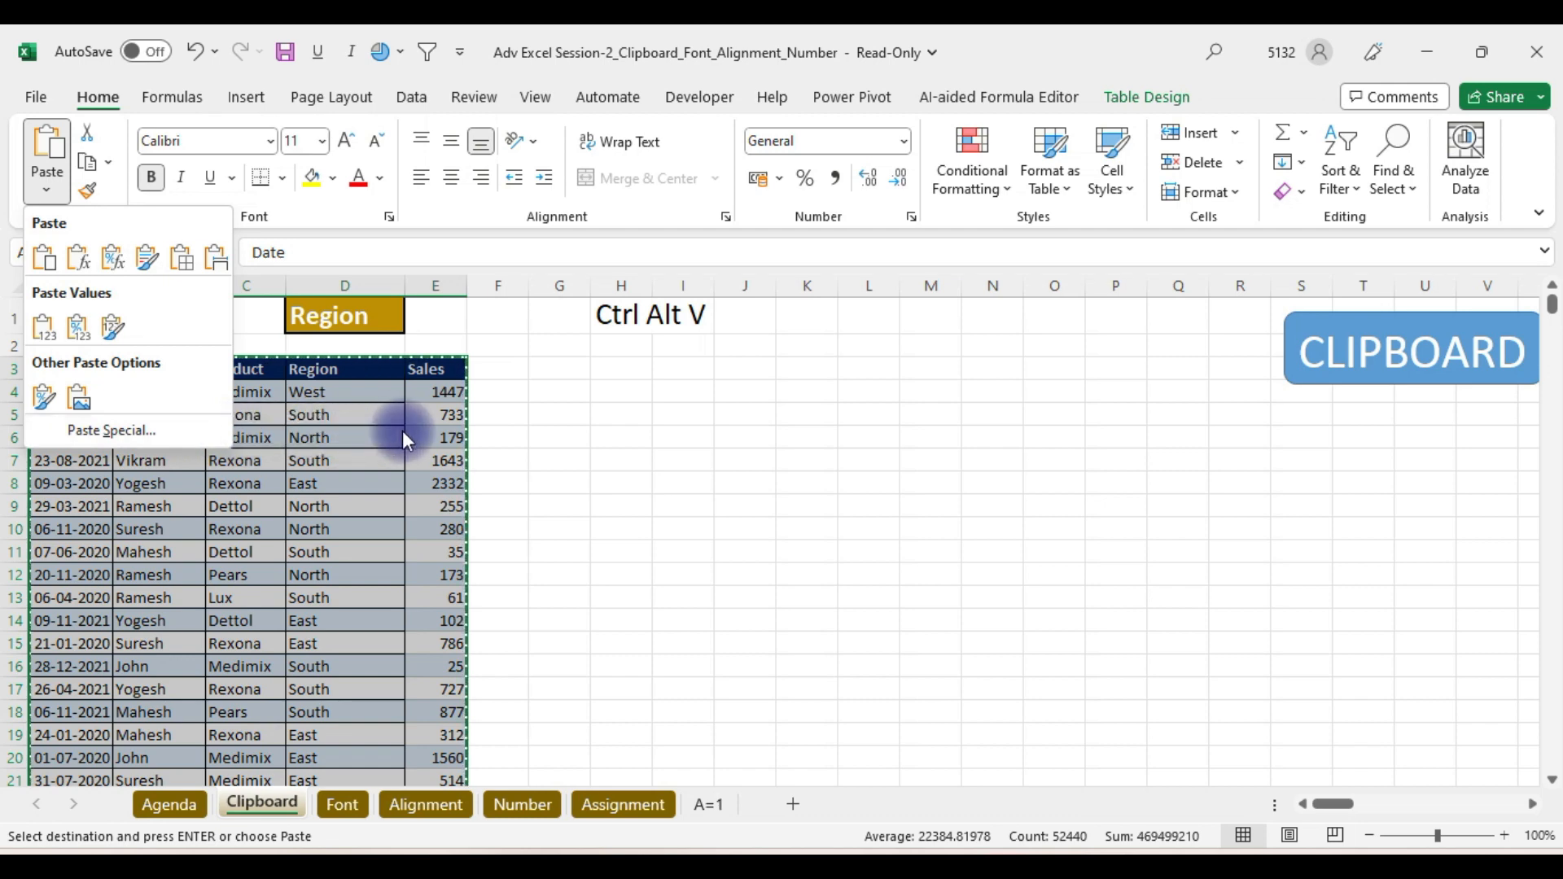
pyautogui.click(582, 366)
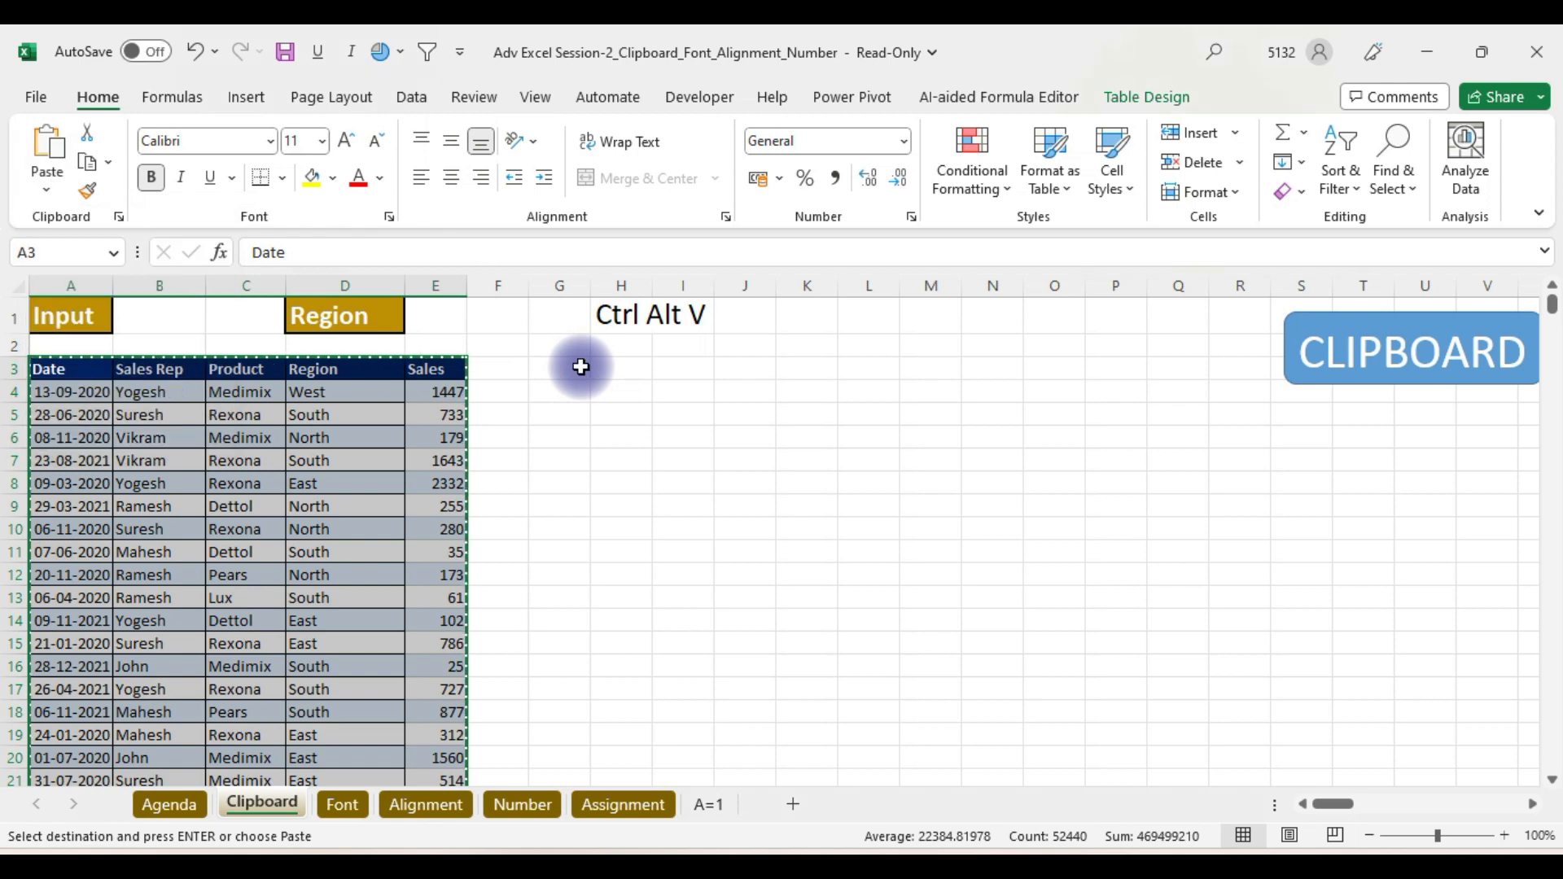
# - Paste the copied table at G3 with Paste Special set to Values, and undo the paste
pyautogui.click(581, 366)
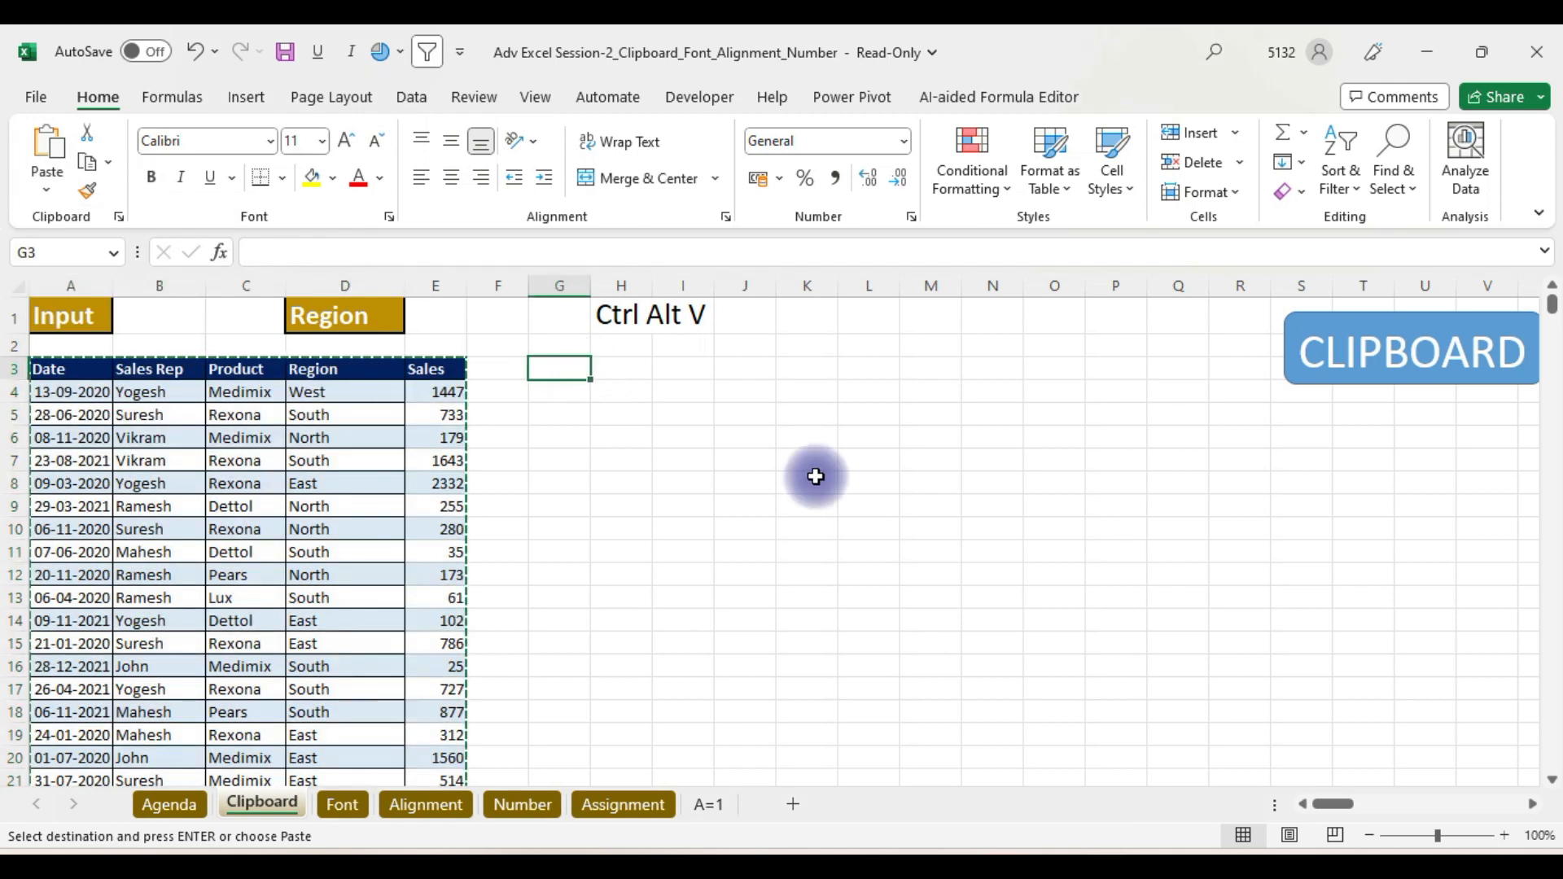
pyautogui.hotkey('ctrl', 'alt', 'v')
pyautogui.moveTo(549, 216); pyautogui.dragTo(965, 78)
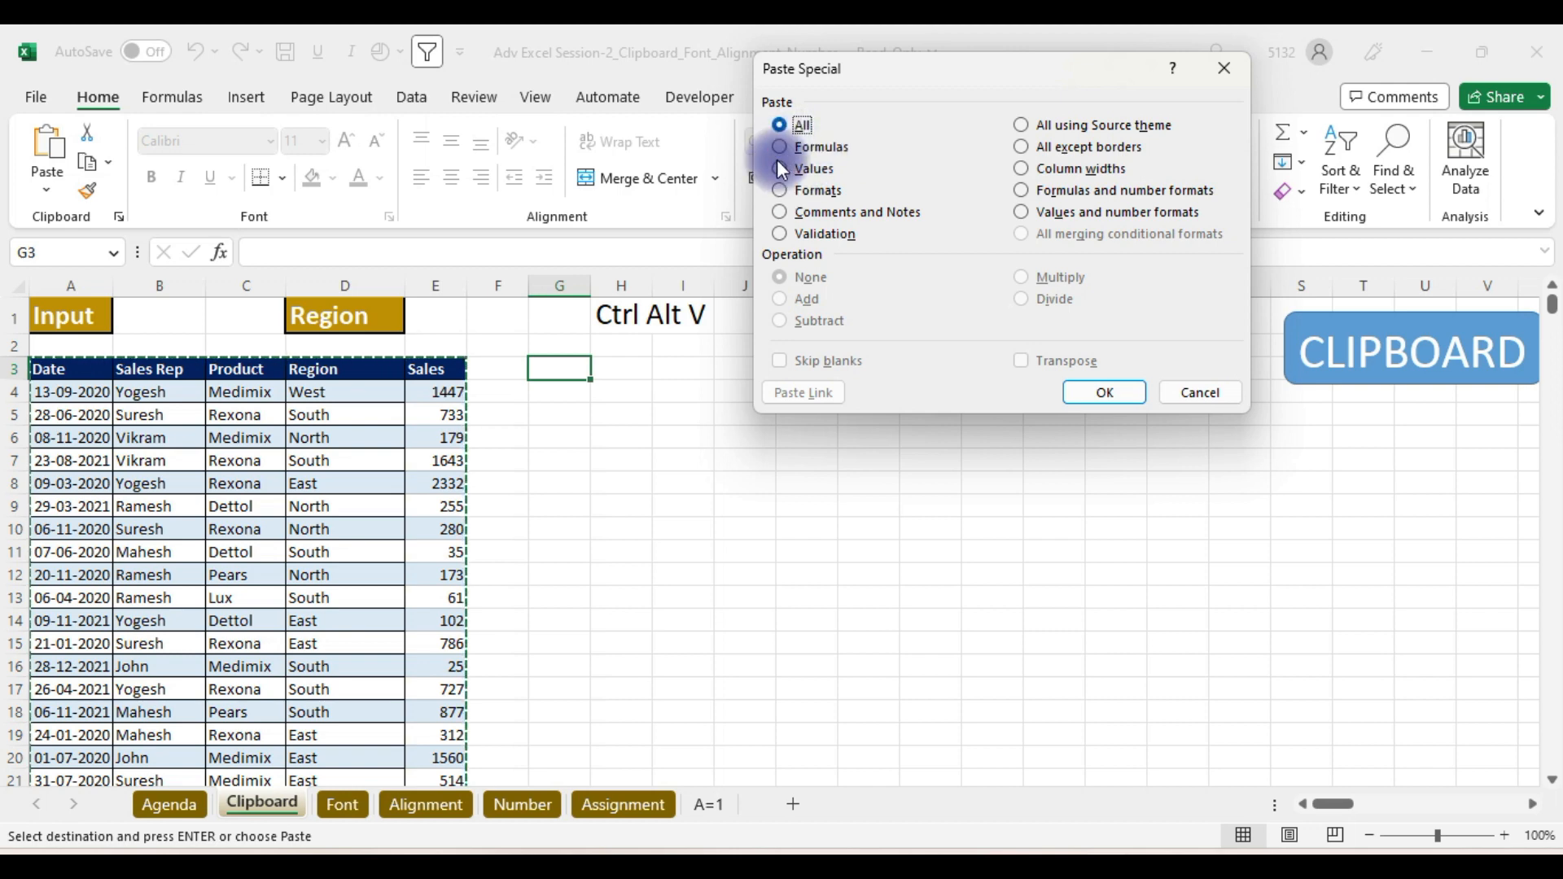
pyautogui.click(835, 174)
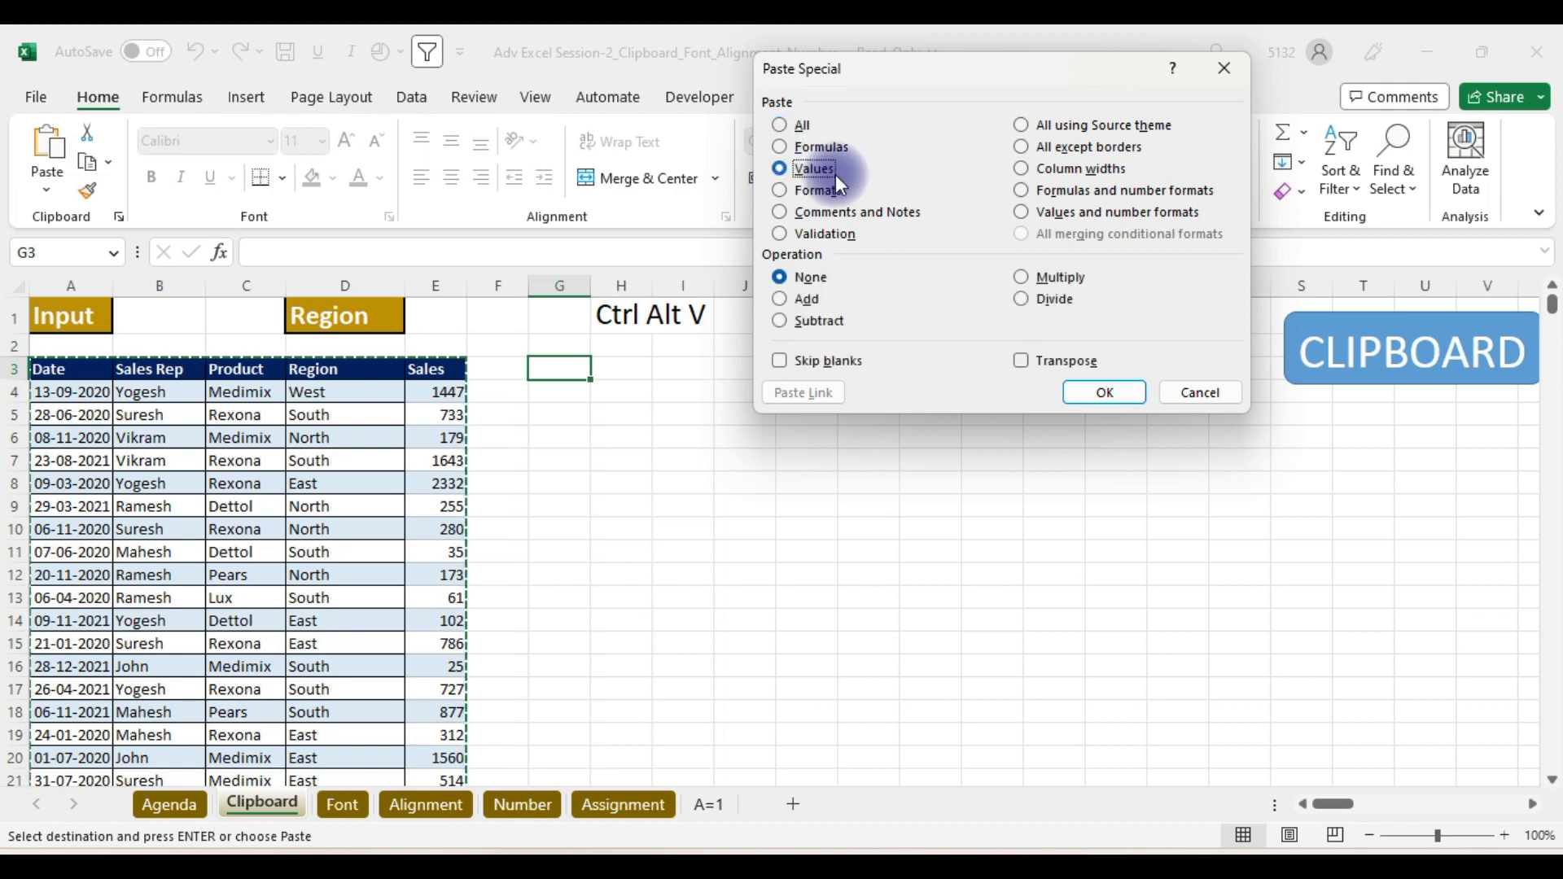
pyautogui.press('Return')
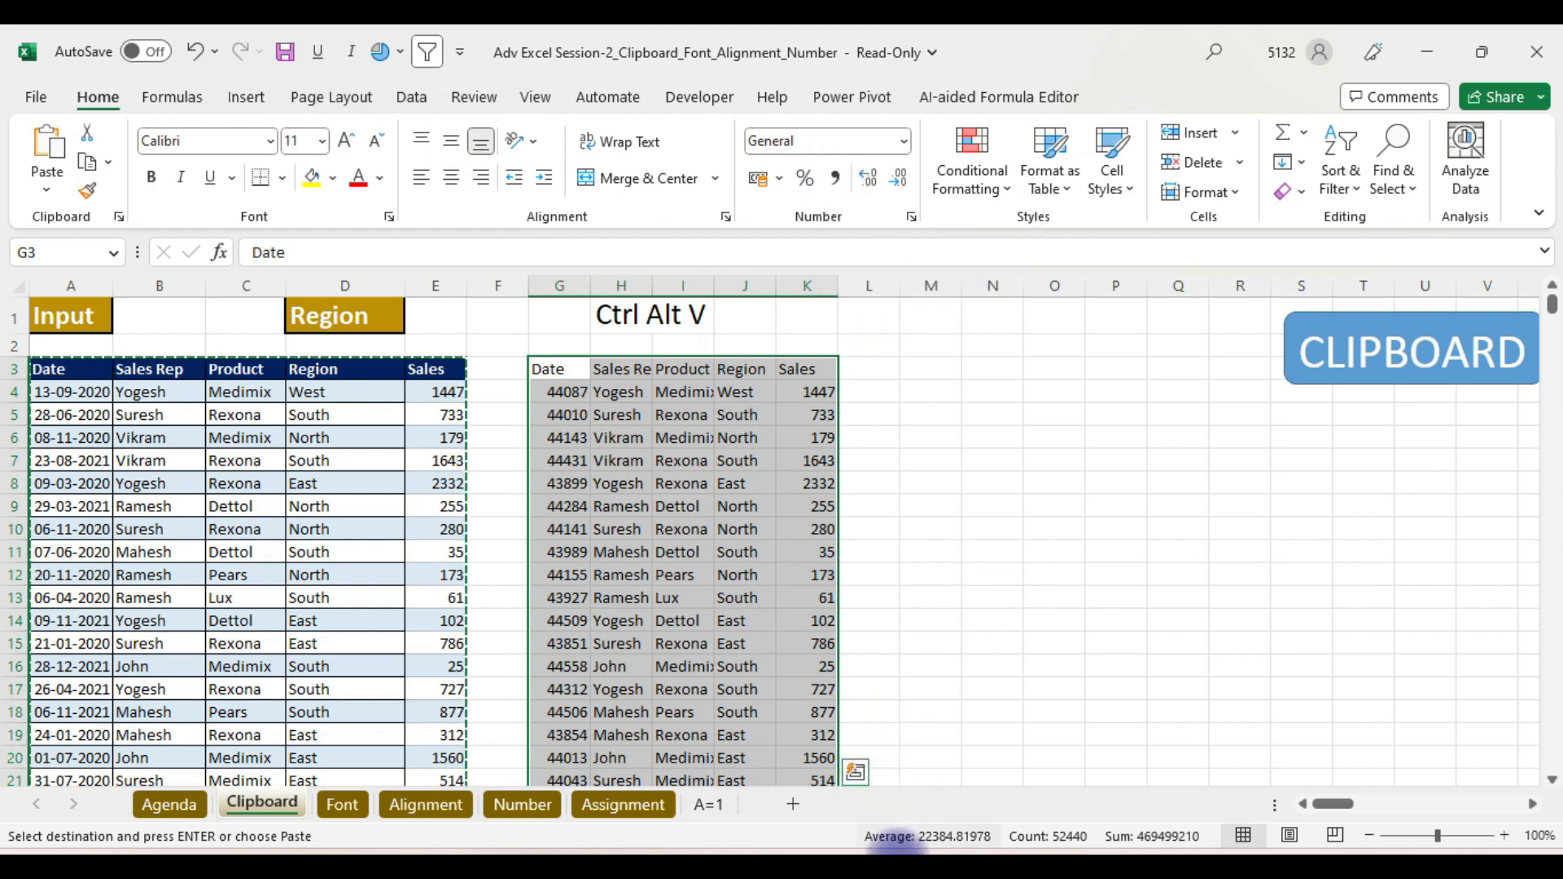
pyautogui.moveTo(903, 866)
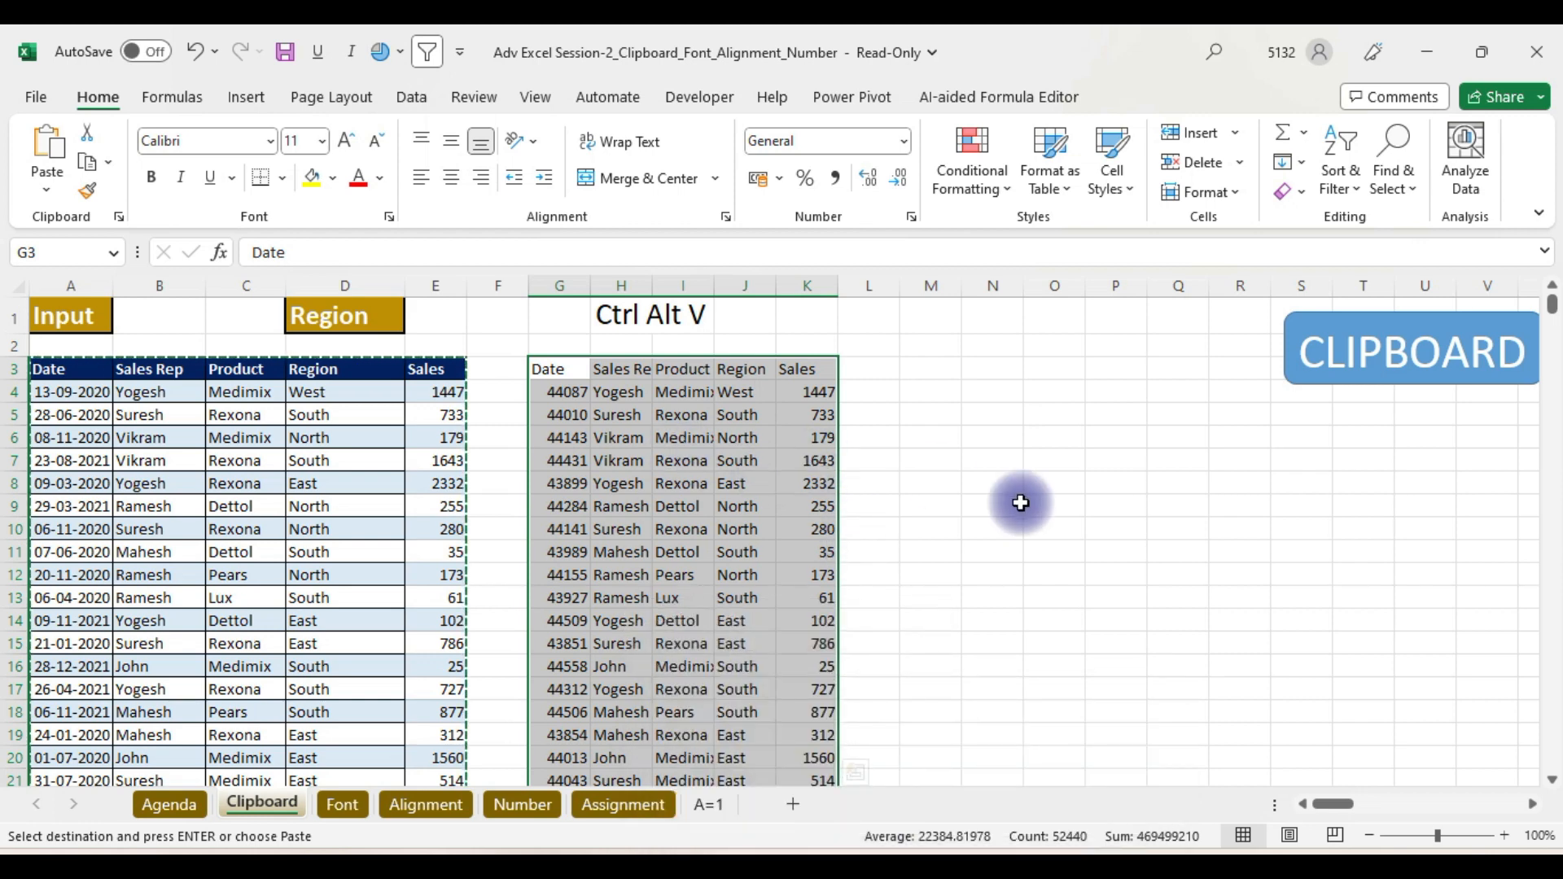
pyautogui.hotkey('ctrl', 'z')
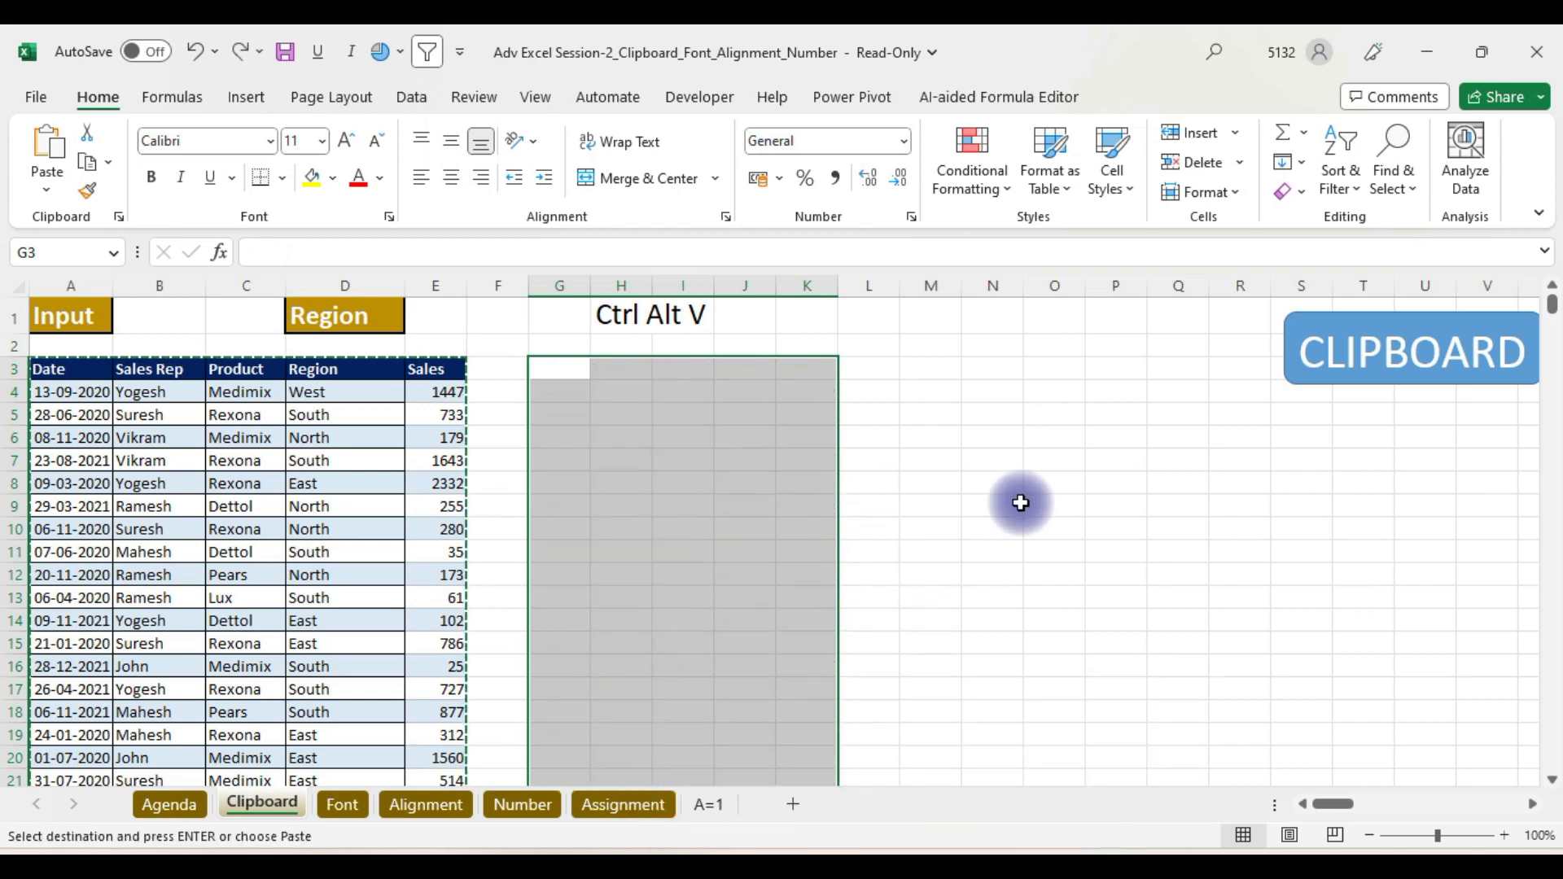
# - Paste the whole copied sales table from A3 at G3 with Paste Special set to Values
pyautogui.click(68, 369)
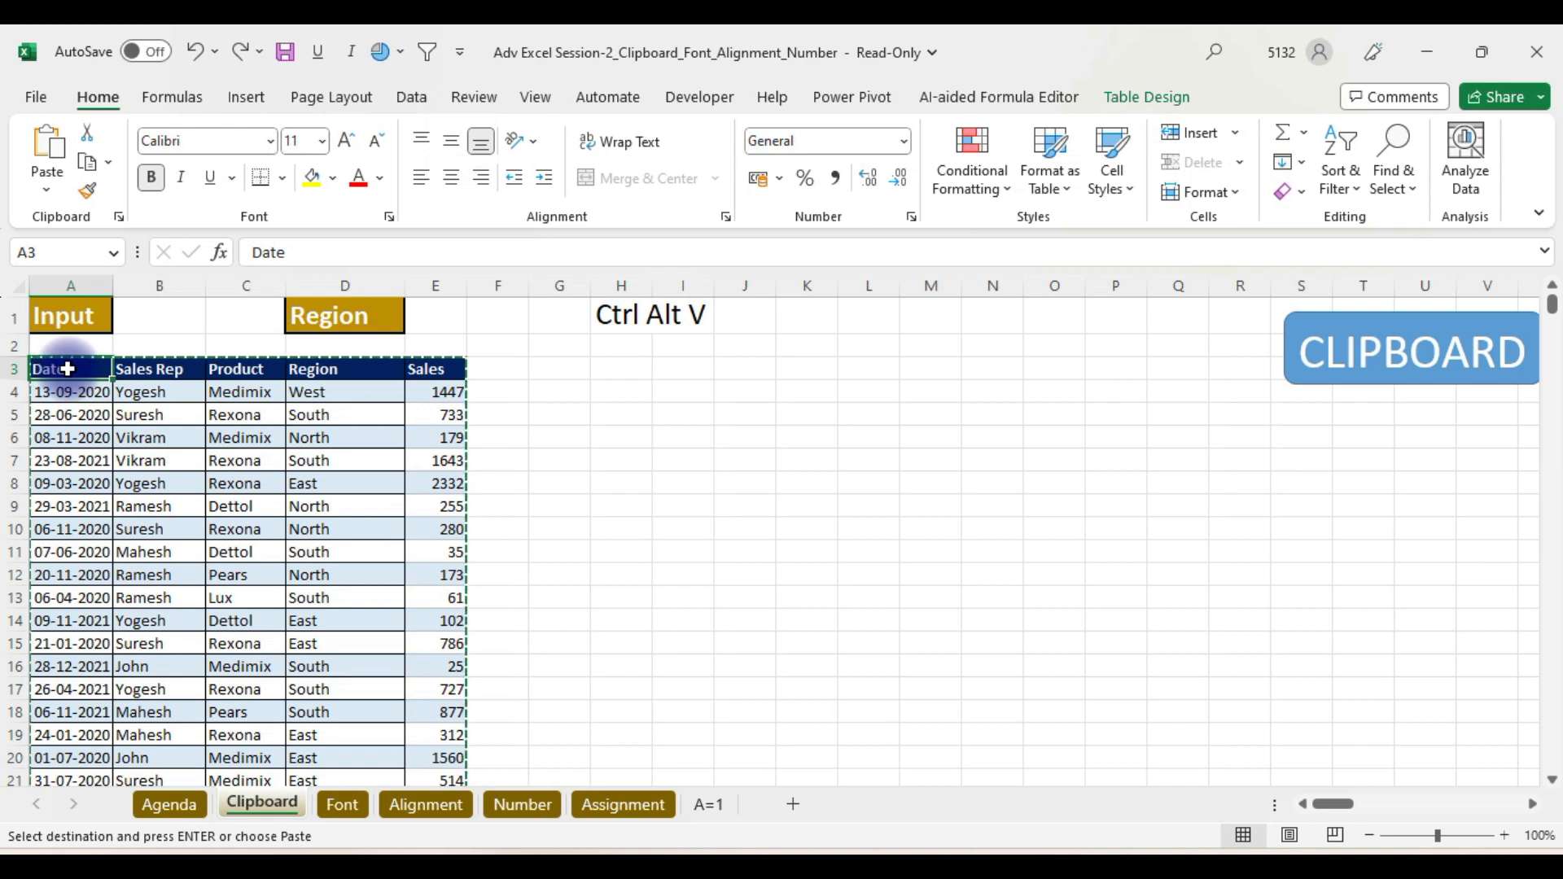
pyautogui.hotkey('ctrl', 'a')
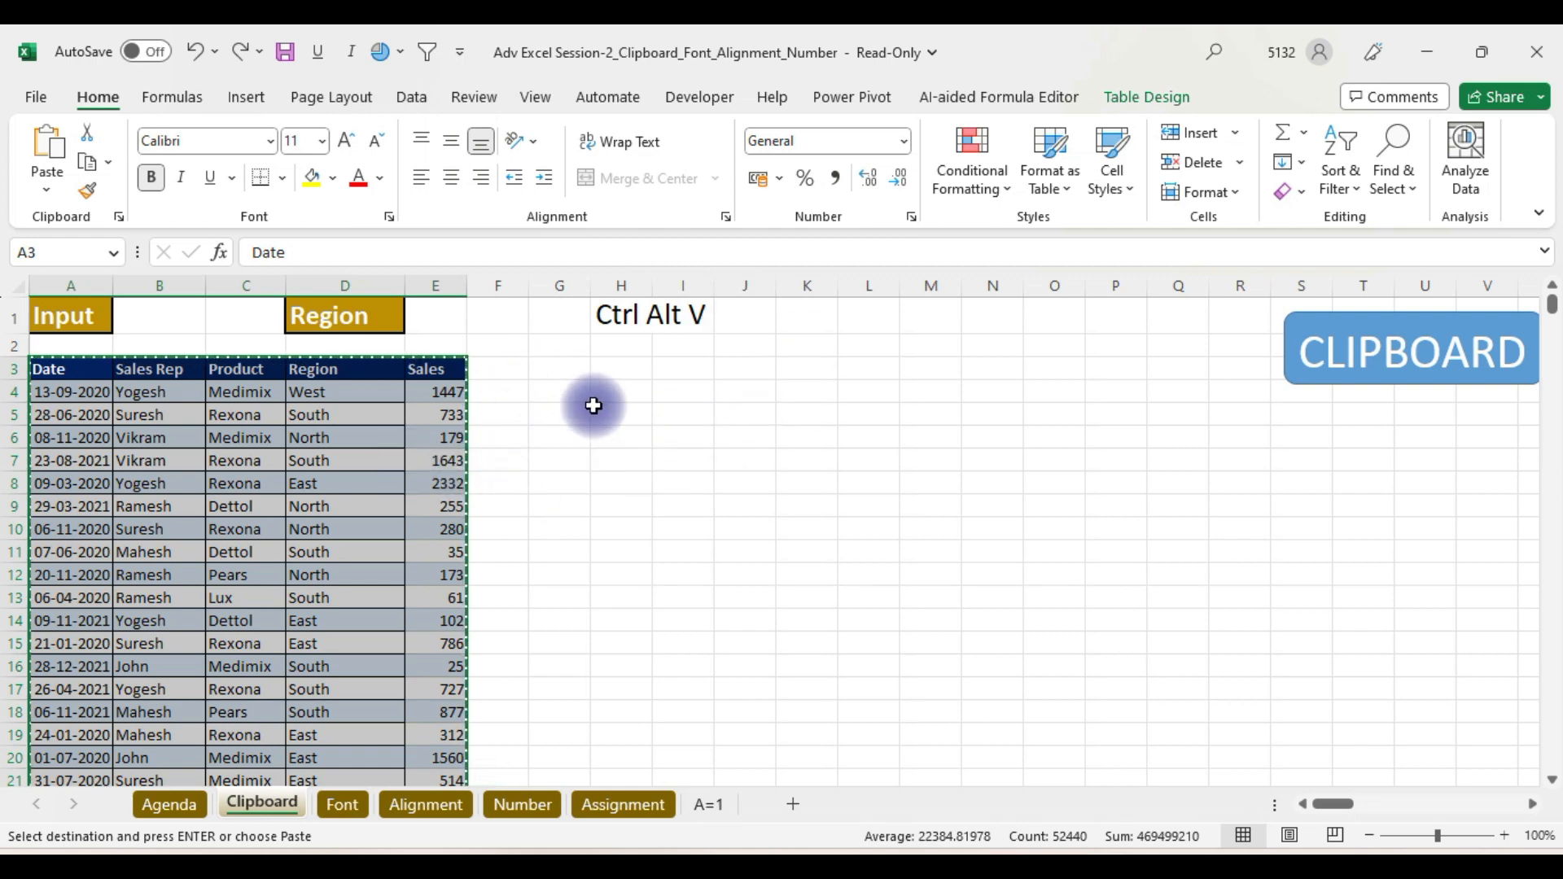
pyautogui.click(578, 368)
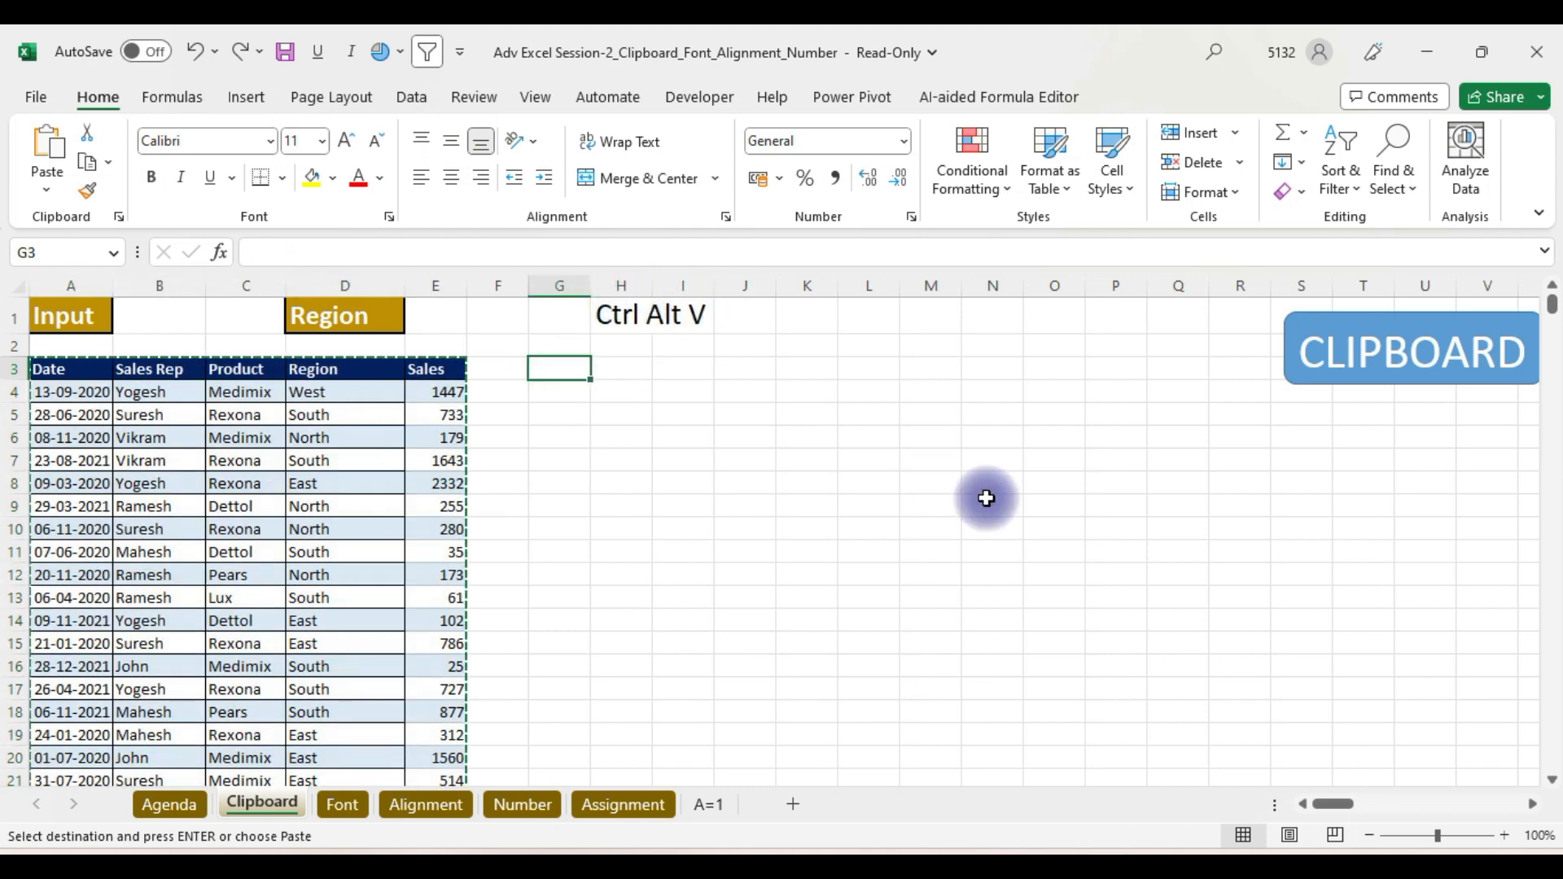
pyautogui.hotkey('ctrl', 'alt', 'v')
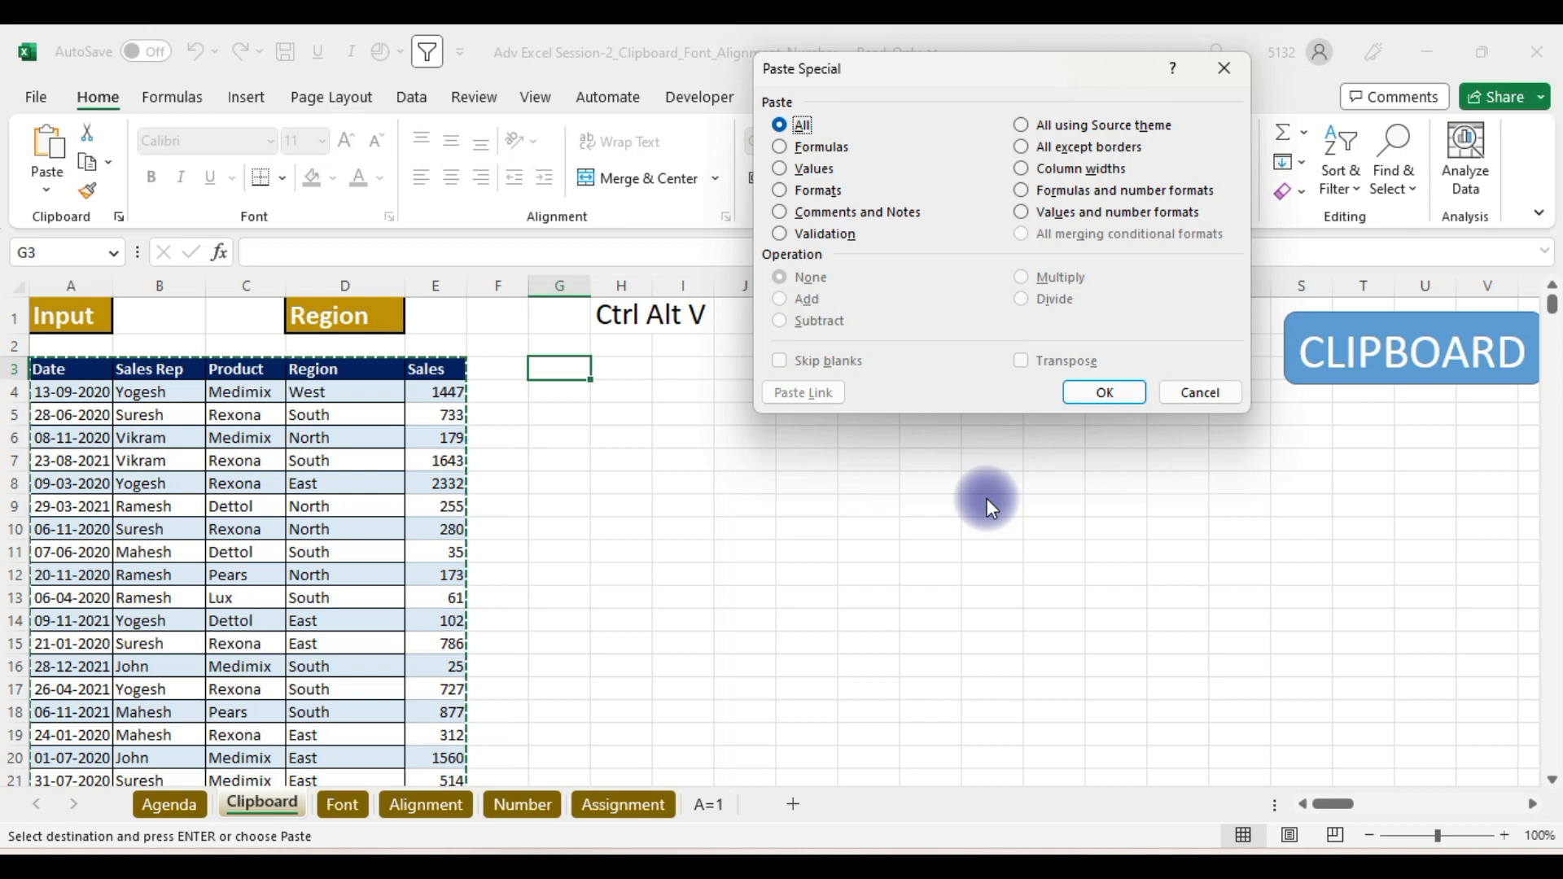
pyautogui.click(793, 171)
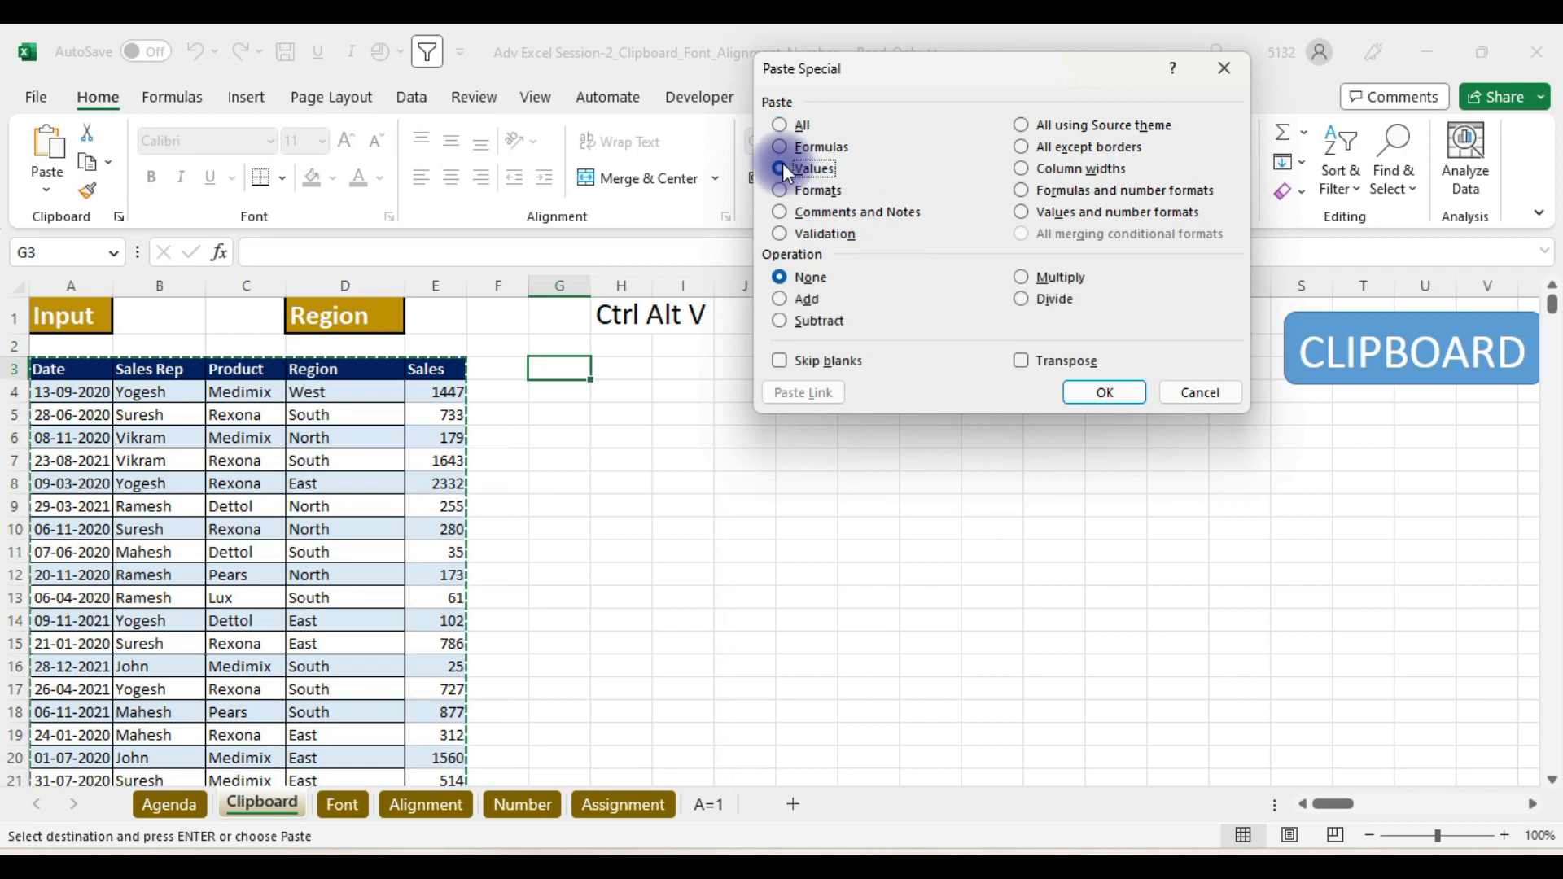
pyautogui.press('Return')
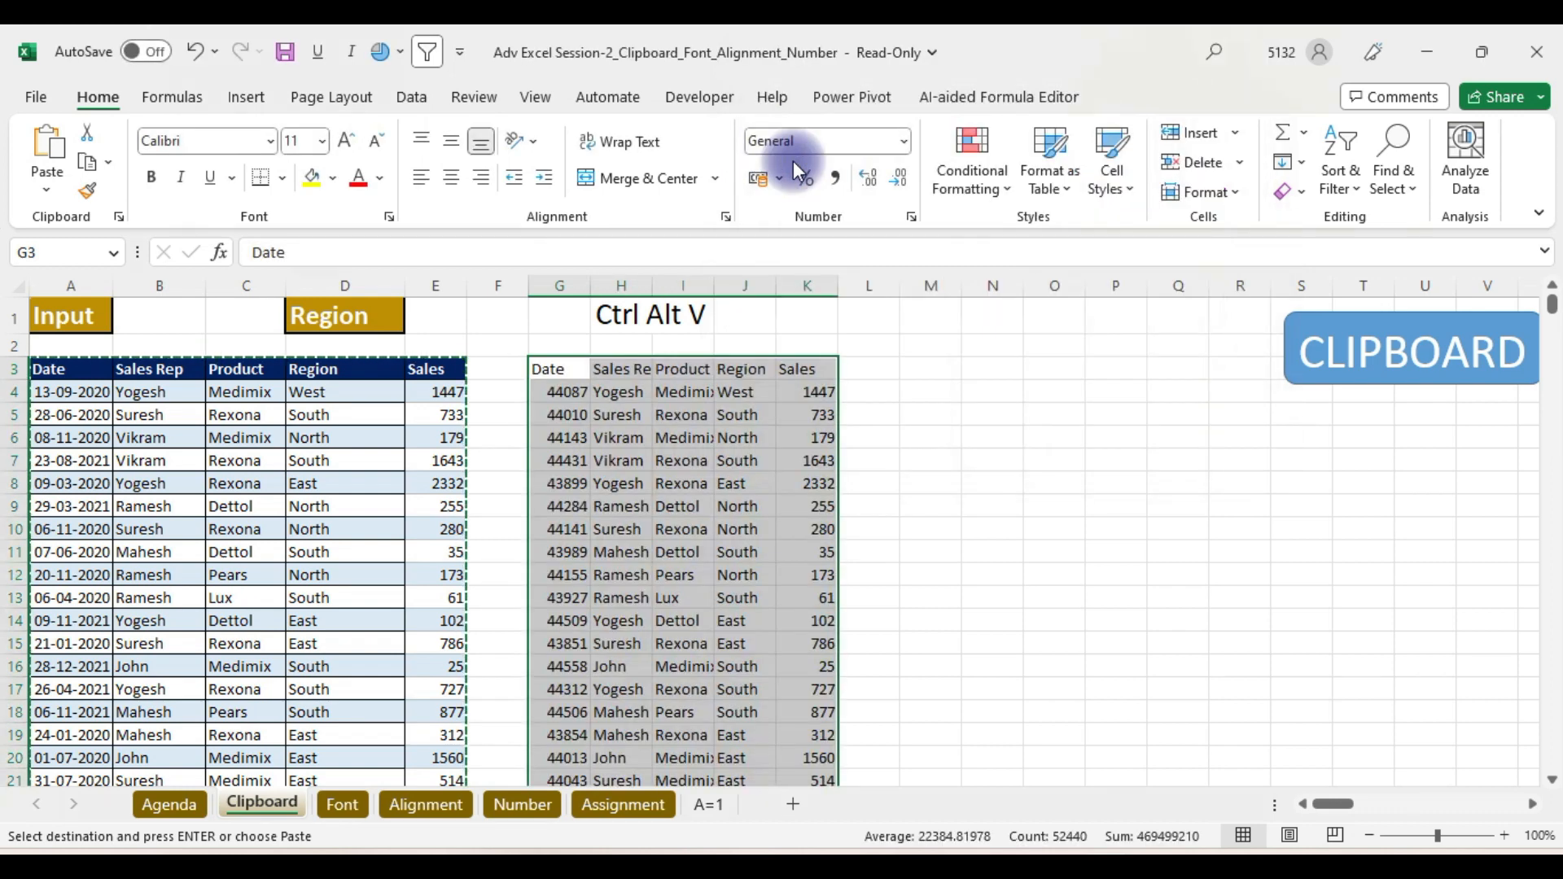
# - Enter the note "Ctrl Shift 8" in cell K1 and enlarge its font to size 16
pyautogui.click(821, 315)
pyautogui.write('C')
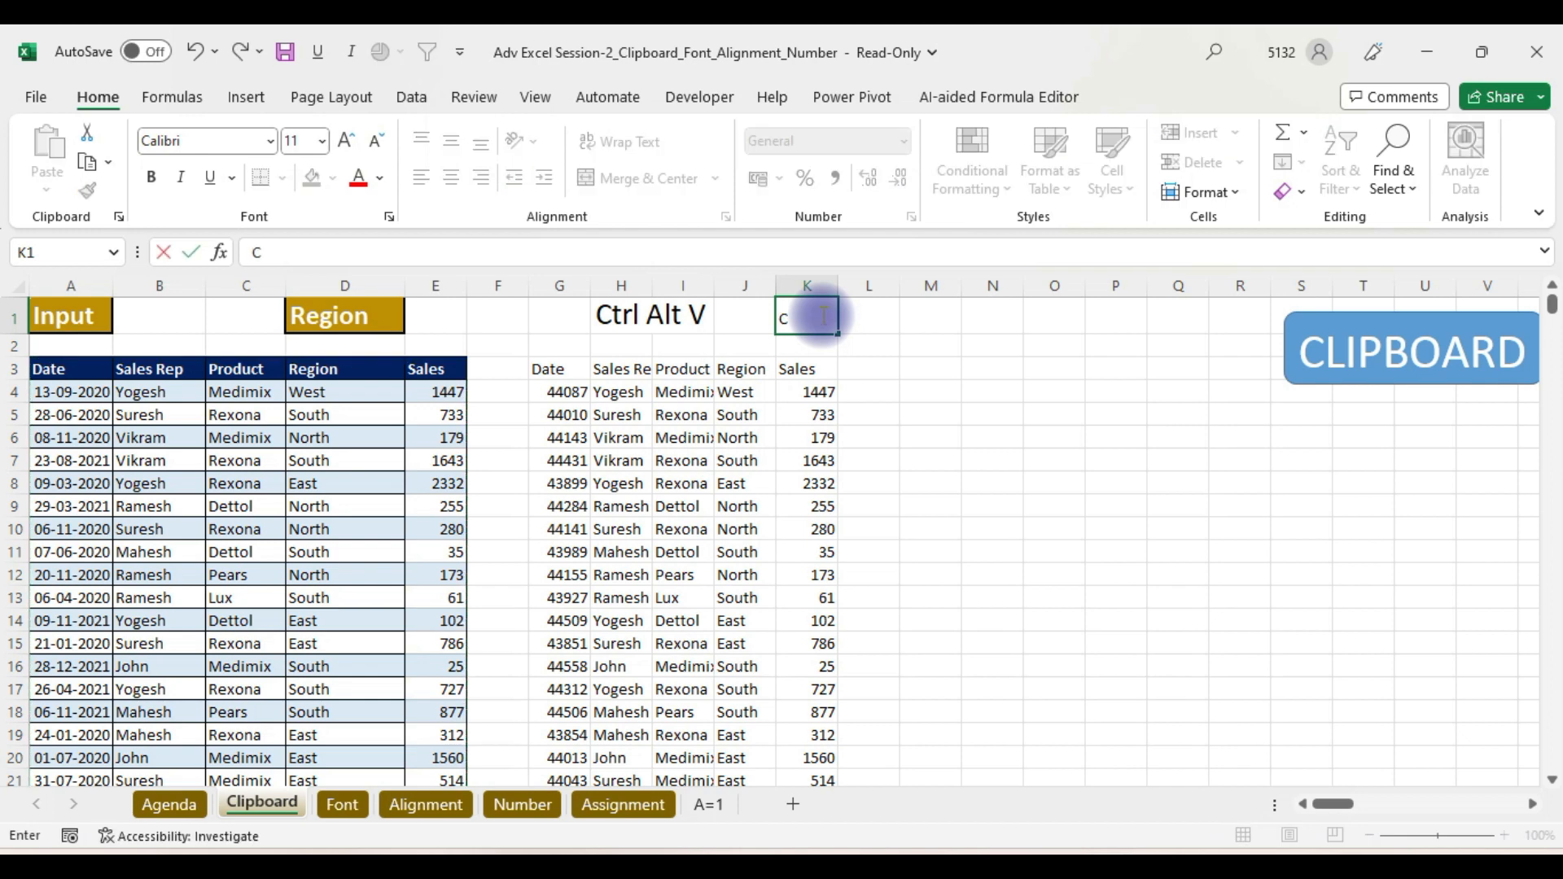
pyautogui.write('trl Shift 8')
pyautogui.click(925, 318)
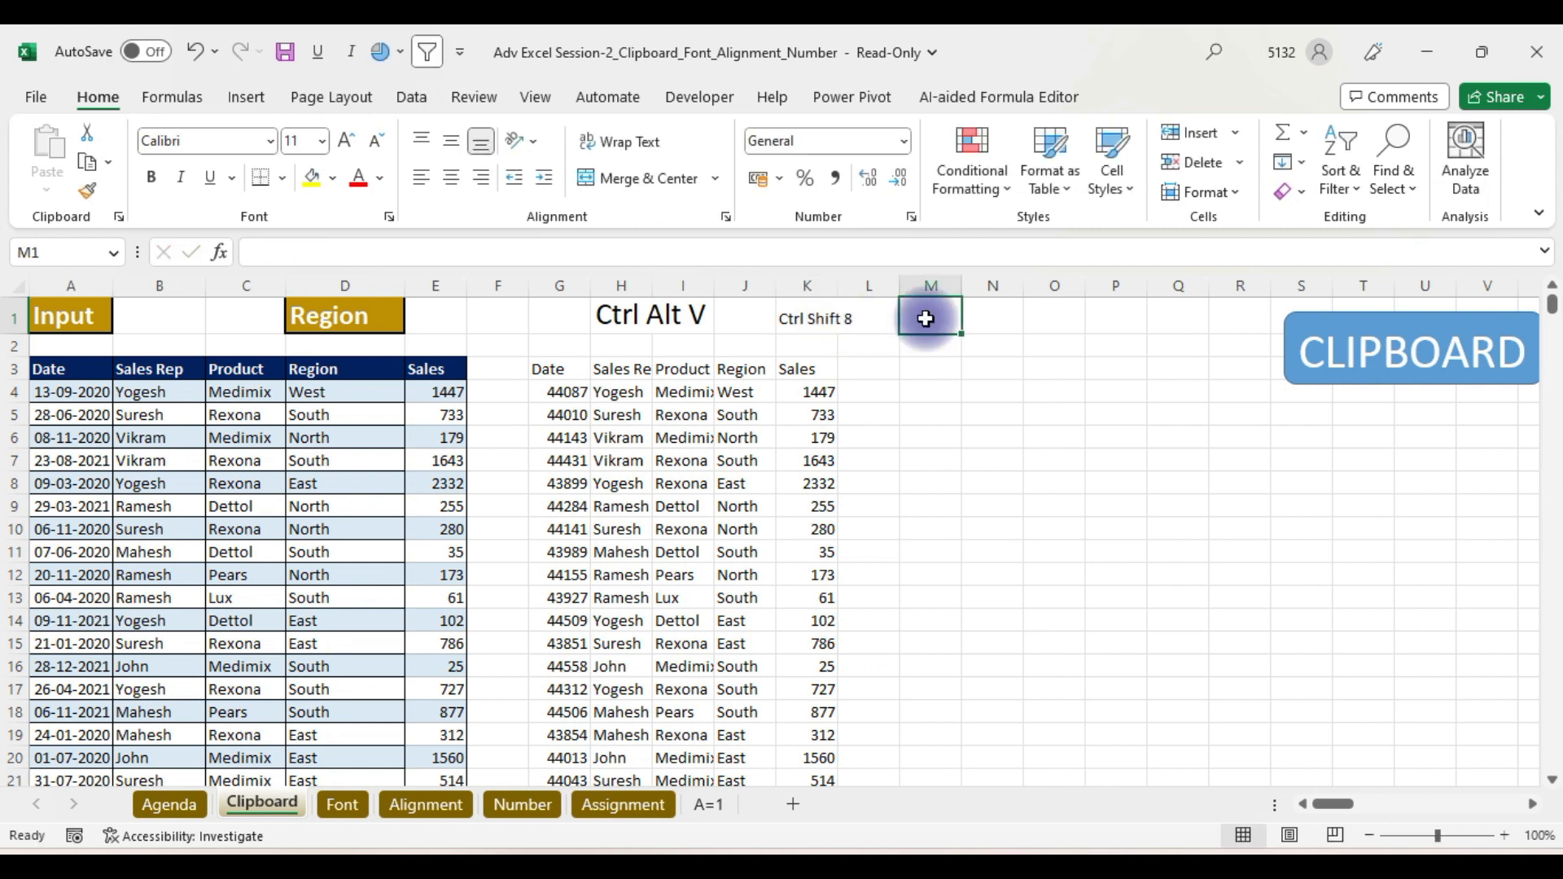
pyautogui.click(805, 316)
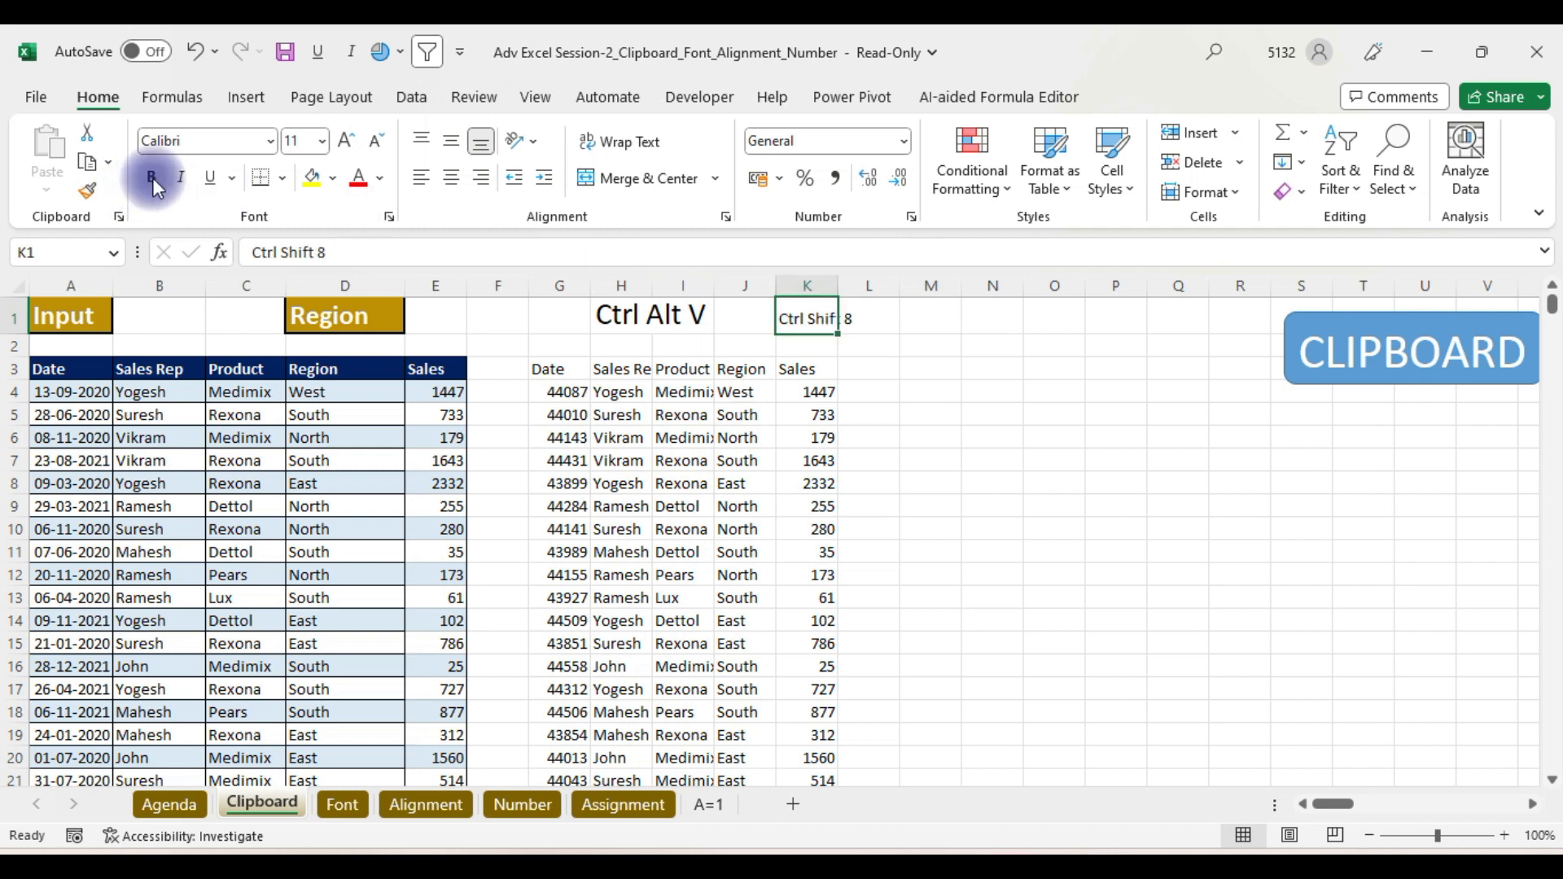
pyautogui.click(349, 144)
pyautogui.click(348, 144)
pyautogui.click(349, 143)
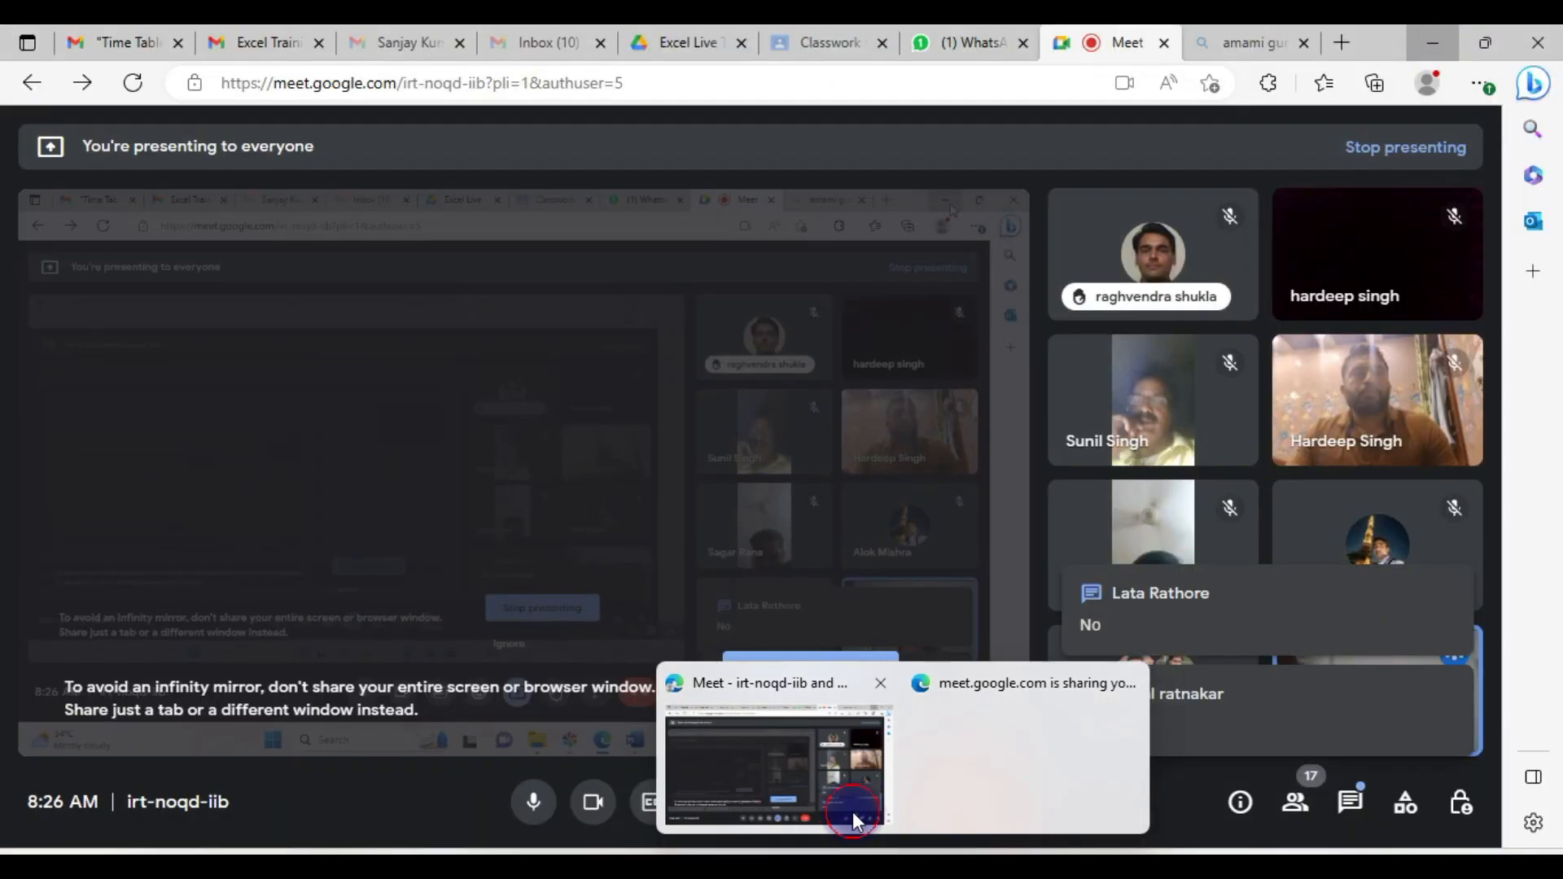
# - Admit the waiting participant to the Google Meet call and return to the Excel workbook
pyautogui.click(852, 813)
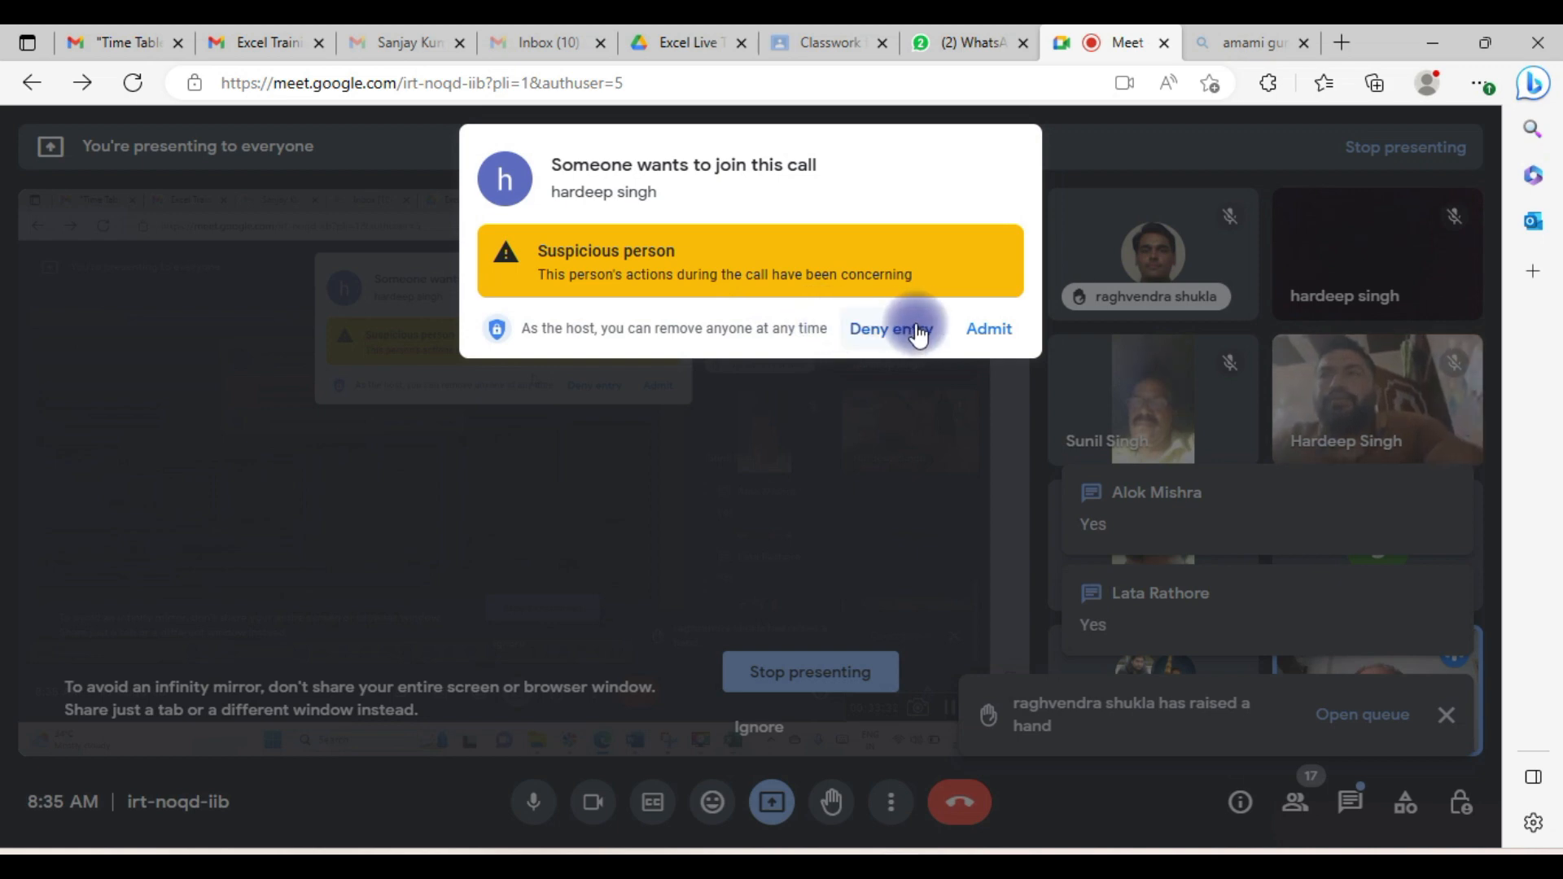
pyautogui.click(989, 329)
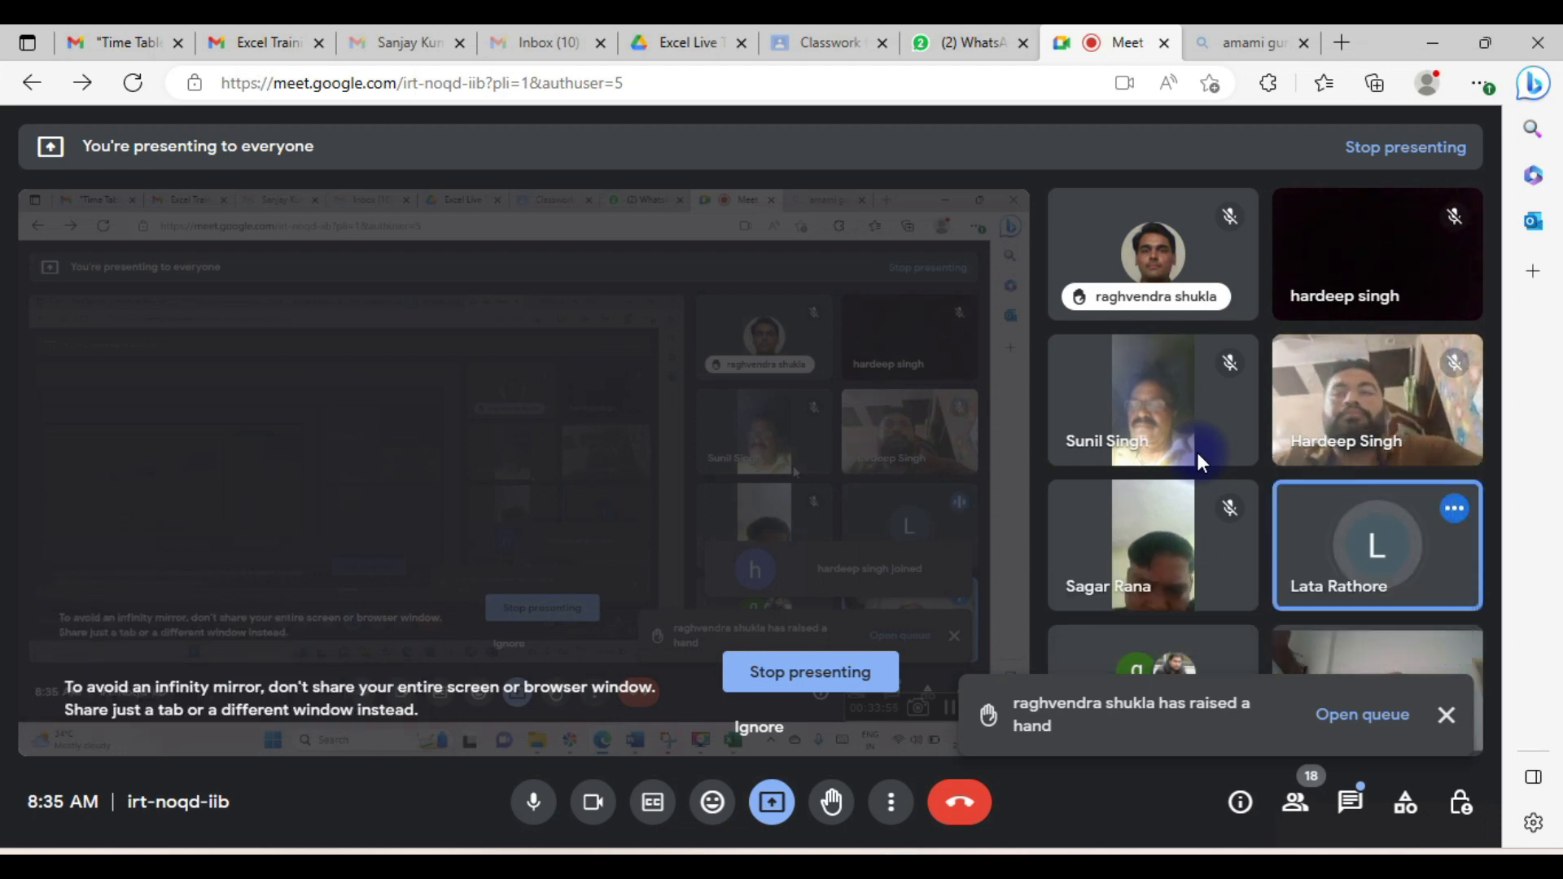
pyautogui.hotkey('alt', 'Tab')
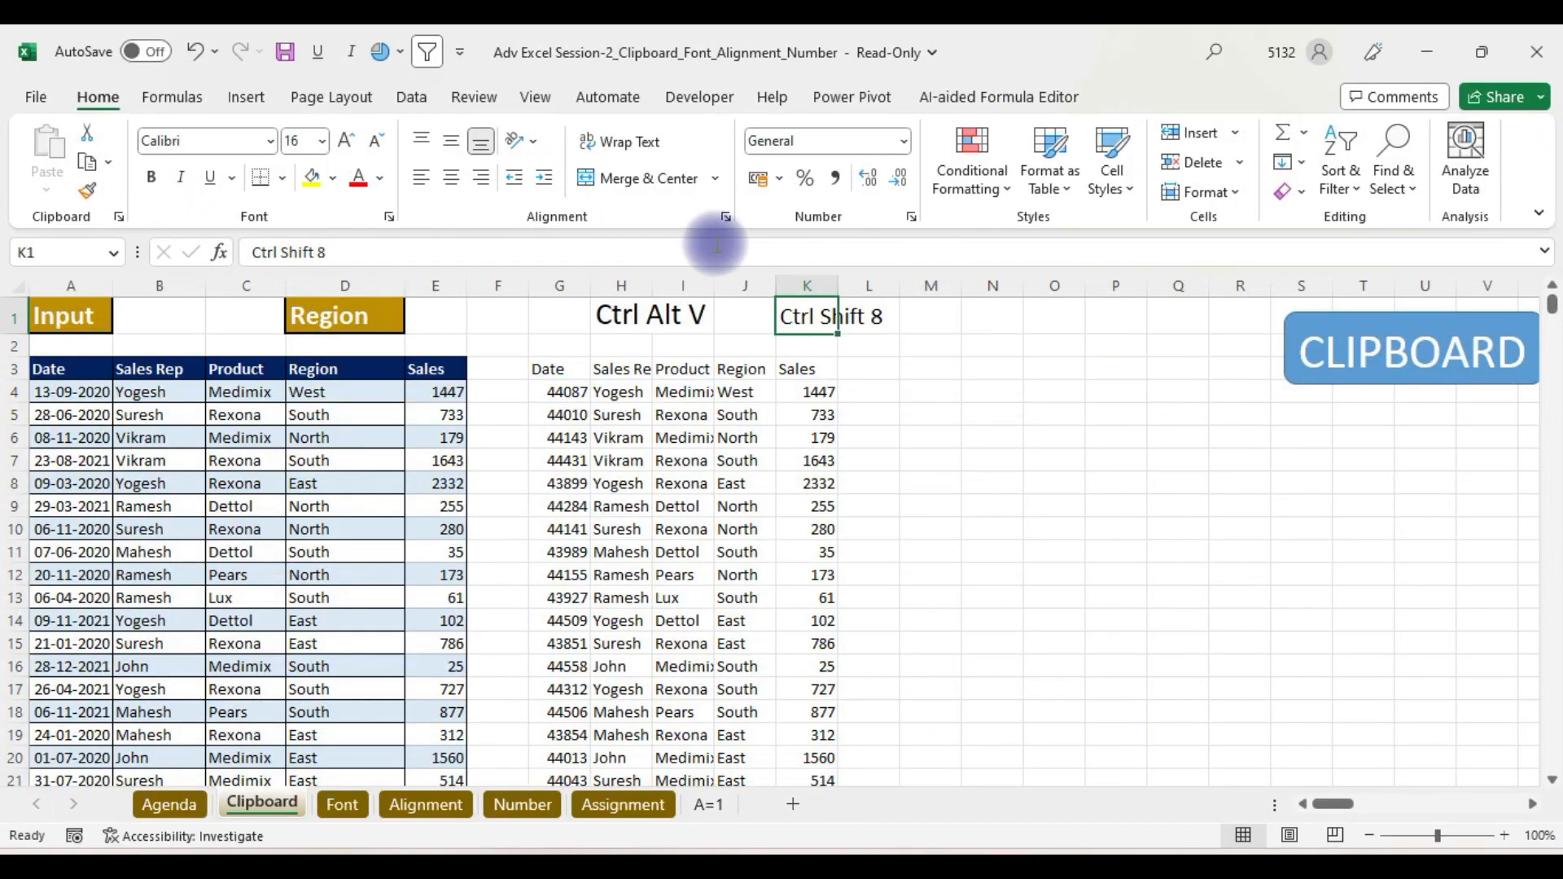
# - Copy the whole sales table starting at A3 and look up the Paste Special command among the paste options
pyautogui.click(80, 368)
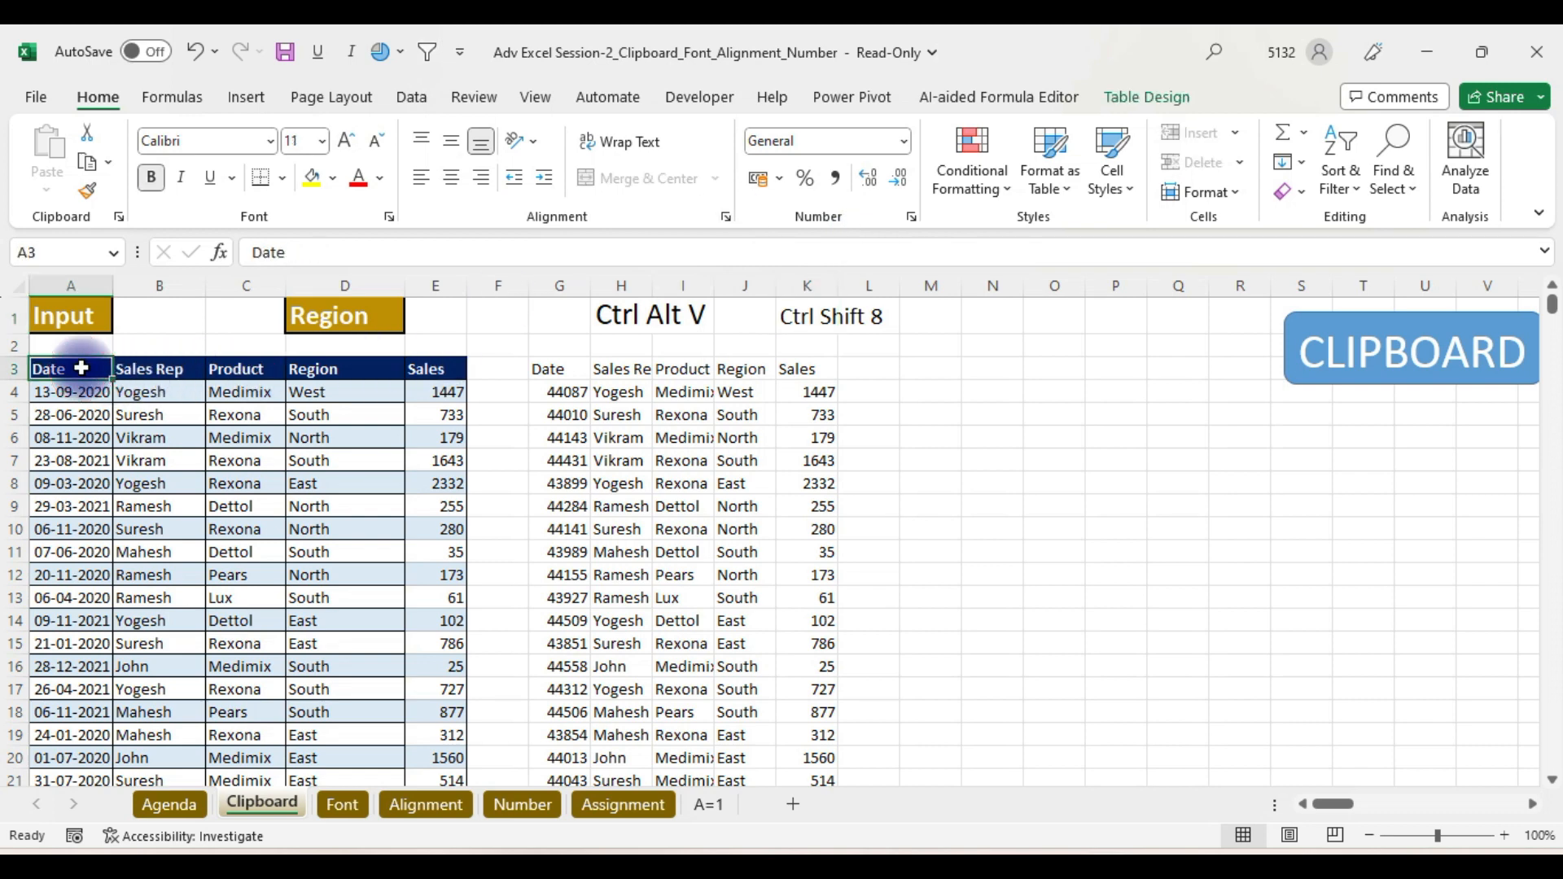
pyautogui.hotkey('ctrl', 'a')
pyautogui.hotkey('ctrl', 'c')
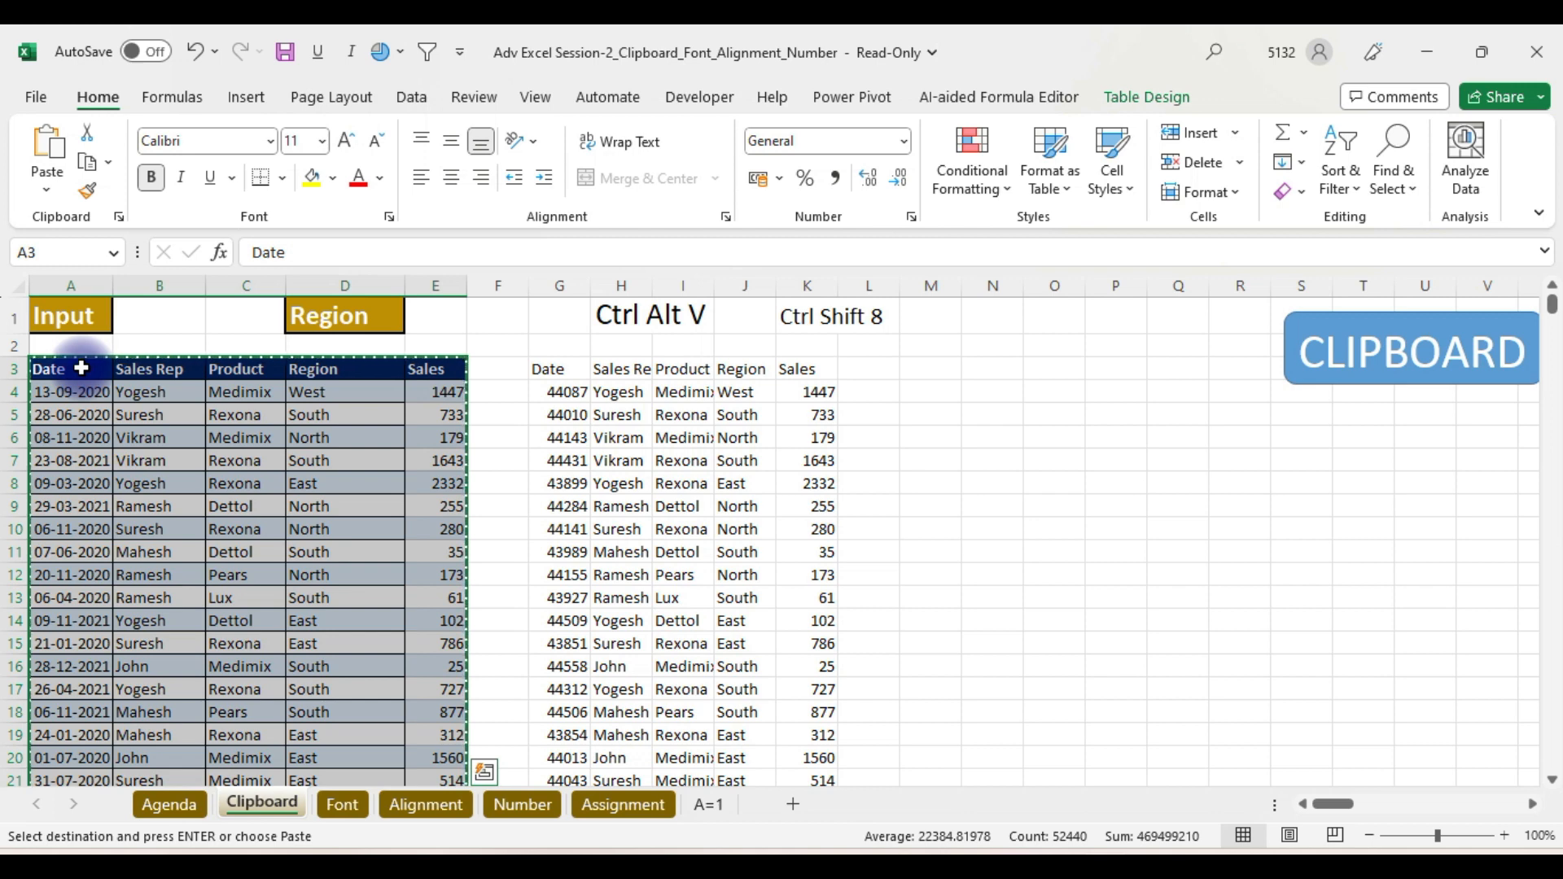
pyautogui.click(46, 189)
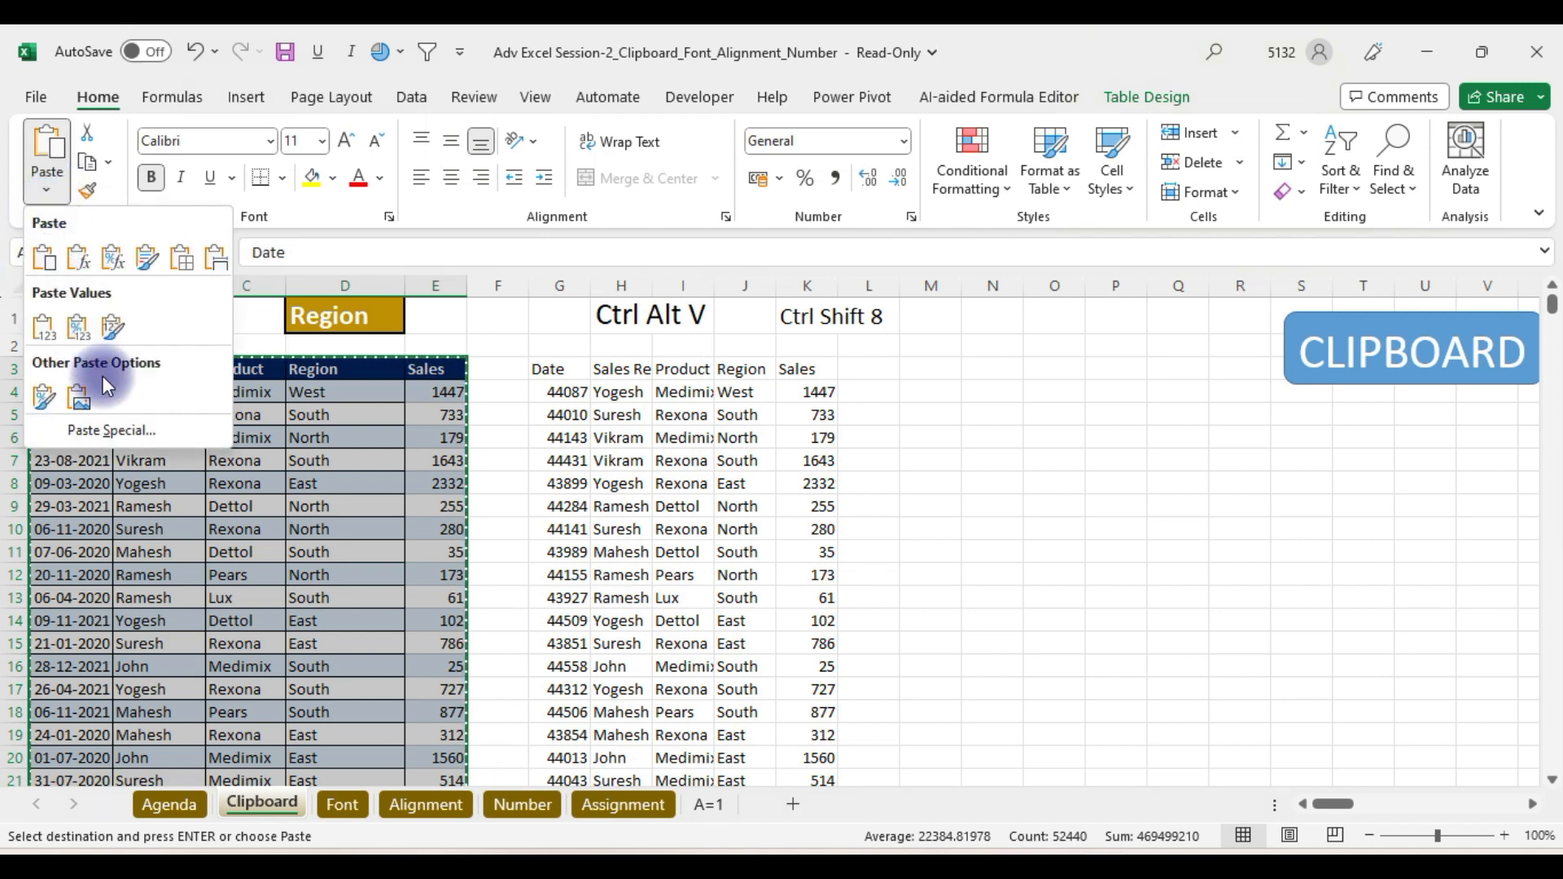
pyautogui.click(124, 427)
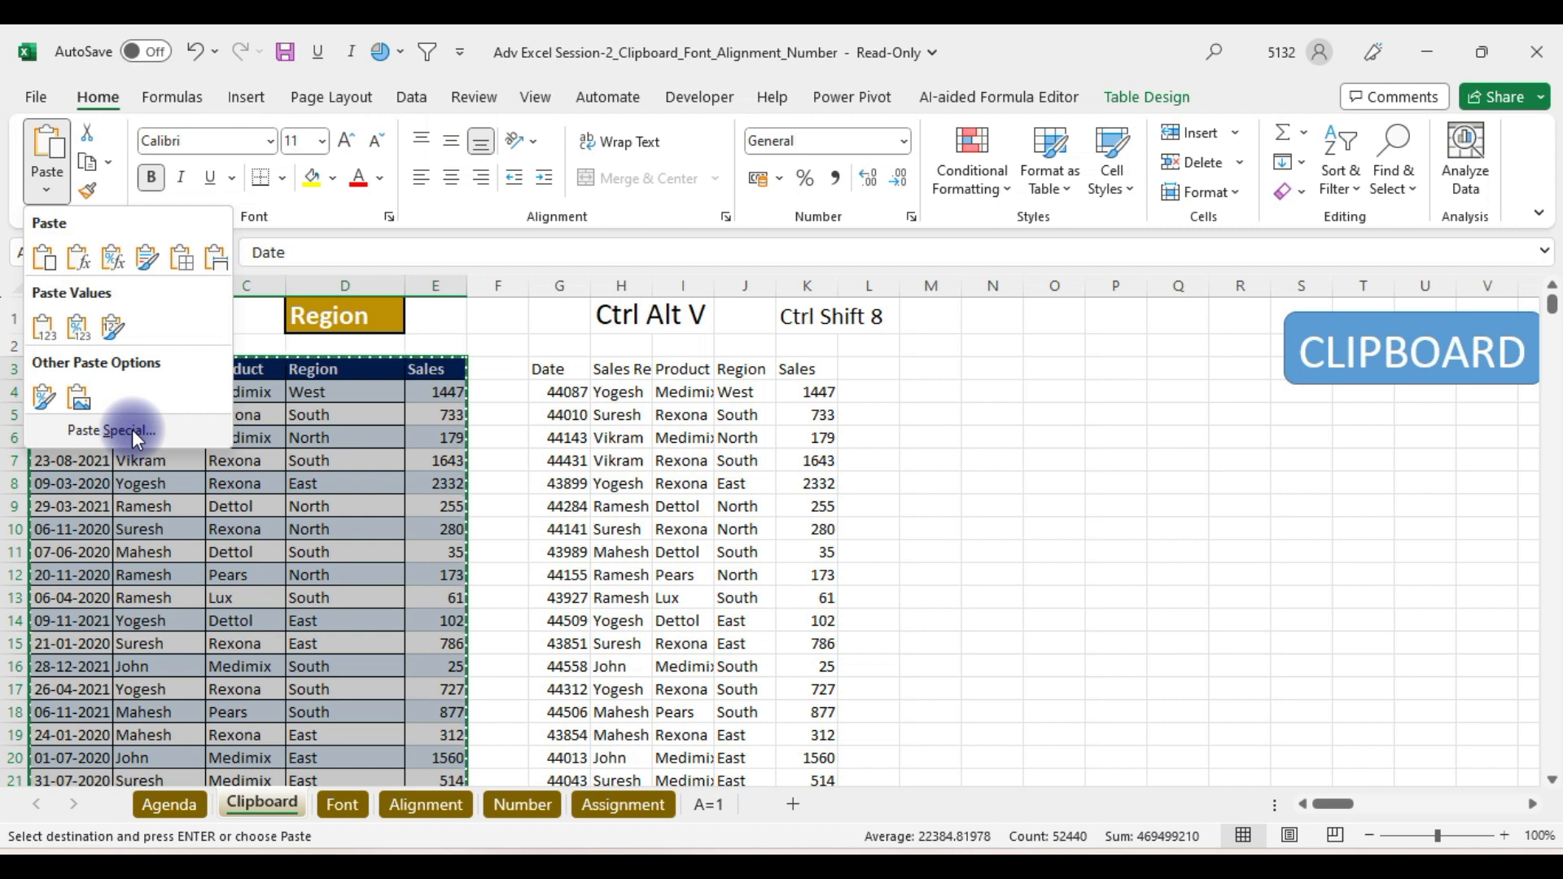
pyautogui.click(47, 193)
pyautogui.click(47, 194)
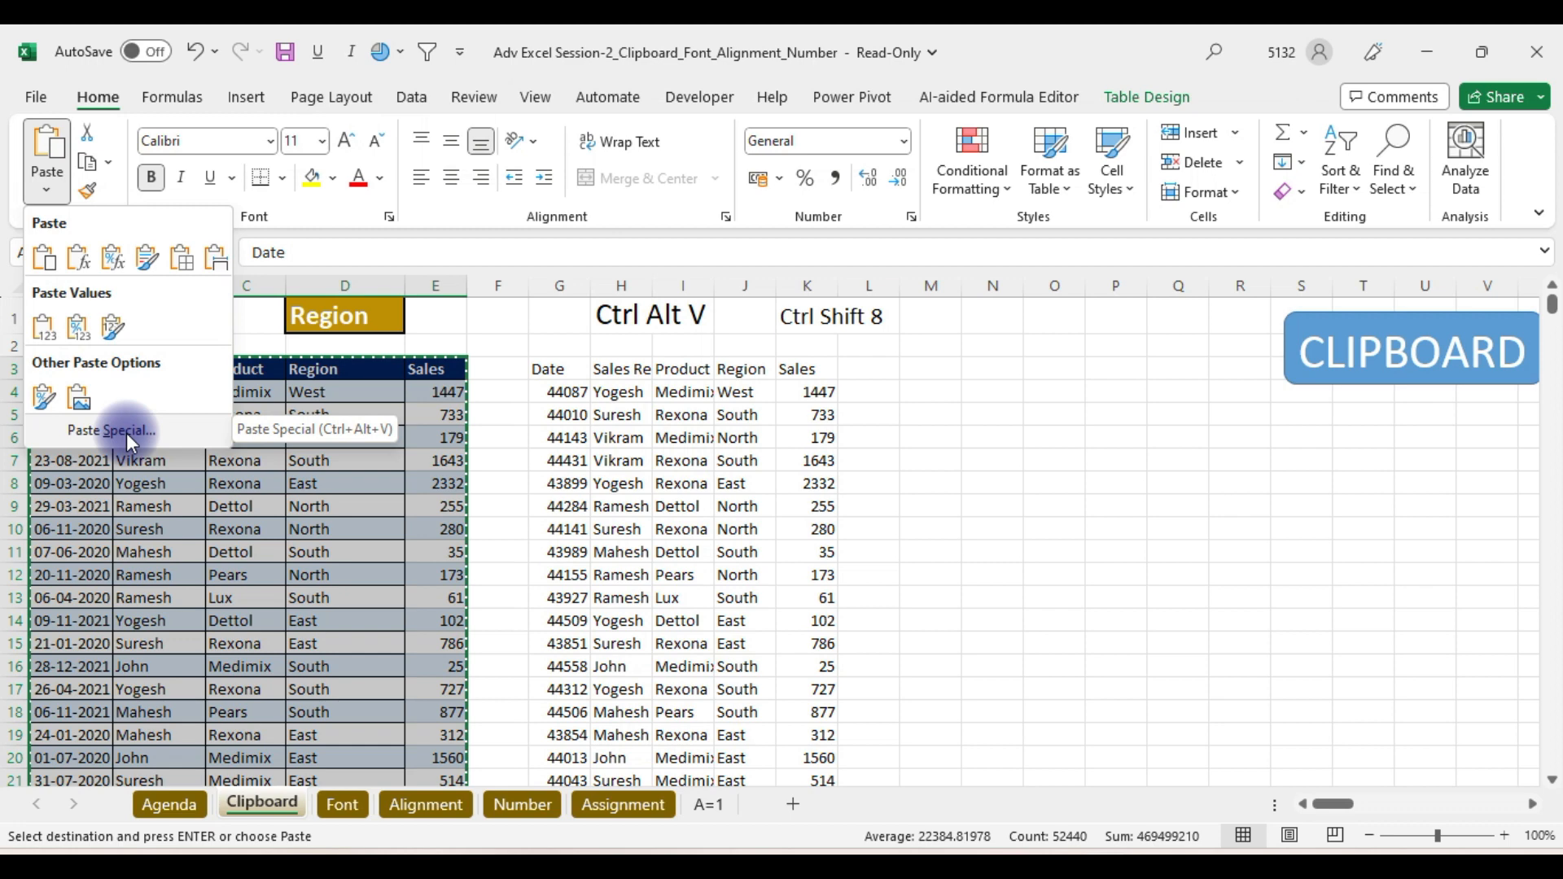
pyautogui.click(884, 492)
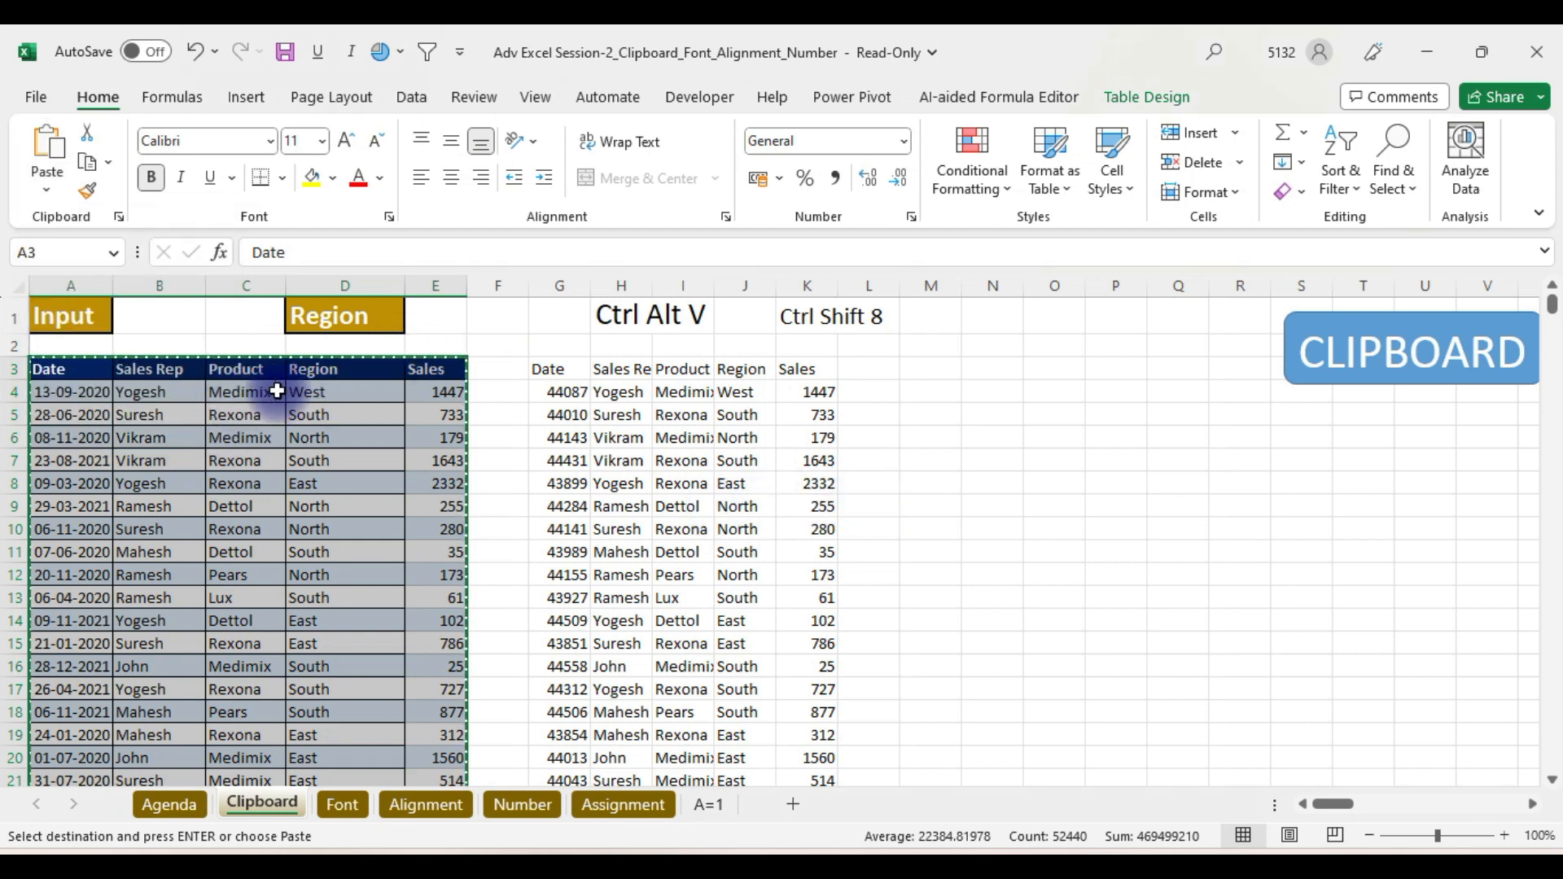
# - Apply the copied table's formatting at G3 with Paste Special set to Formats, and autofit column G to show the dates
pyautogui.click(560, 372)
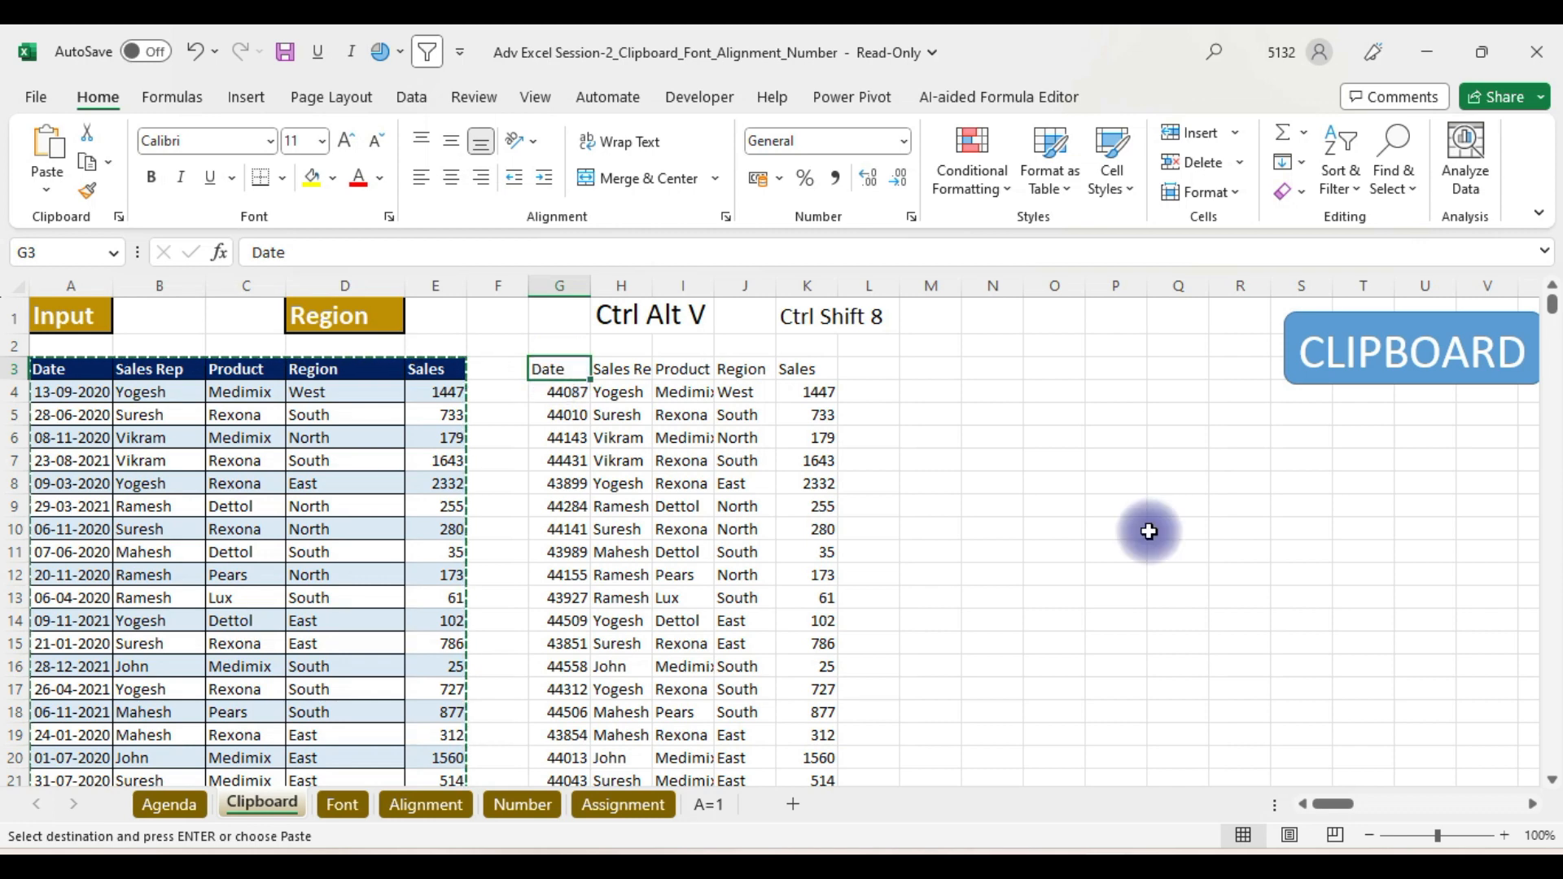
pyautogui.hotkey('ctrl', 'alt', 'v')
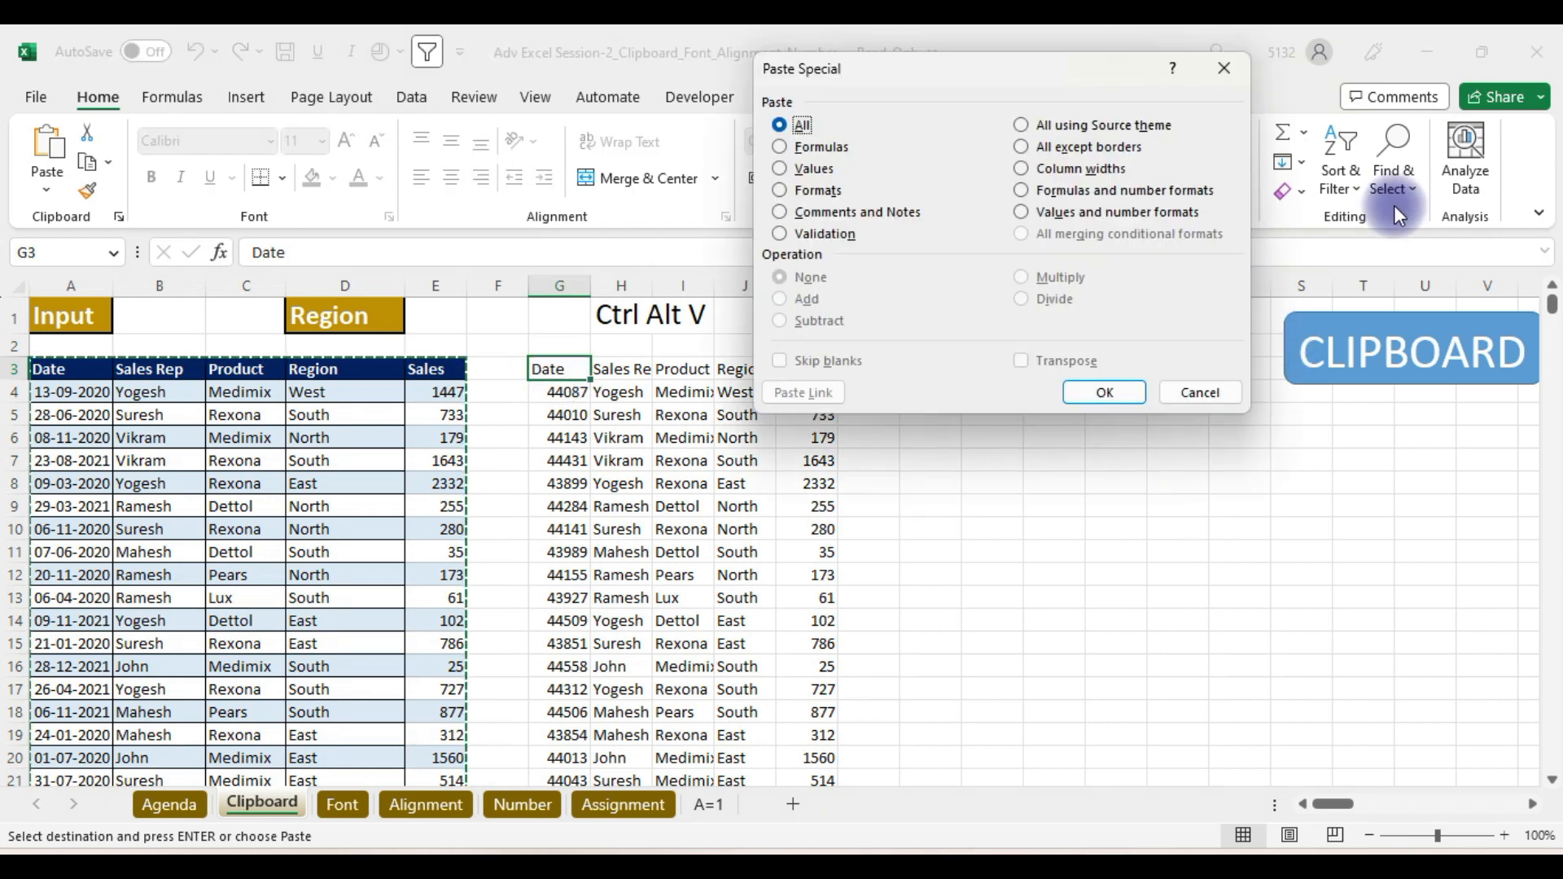
pyautogui.click(828, 197)
pyautogui.press('Return')
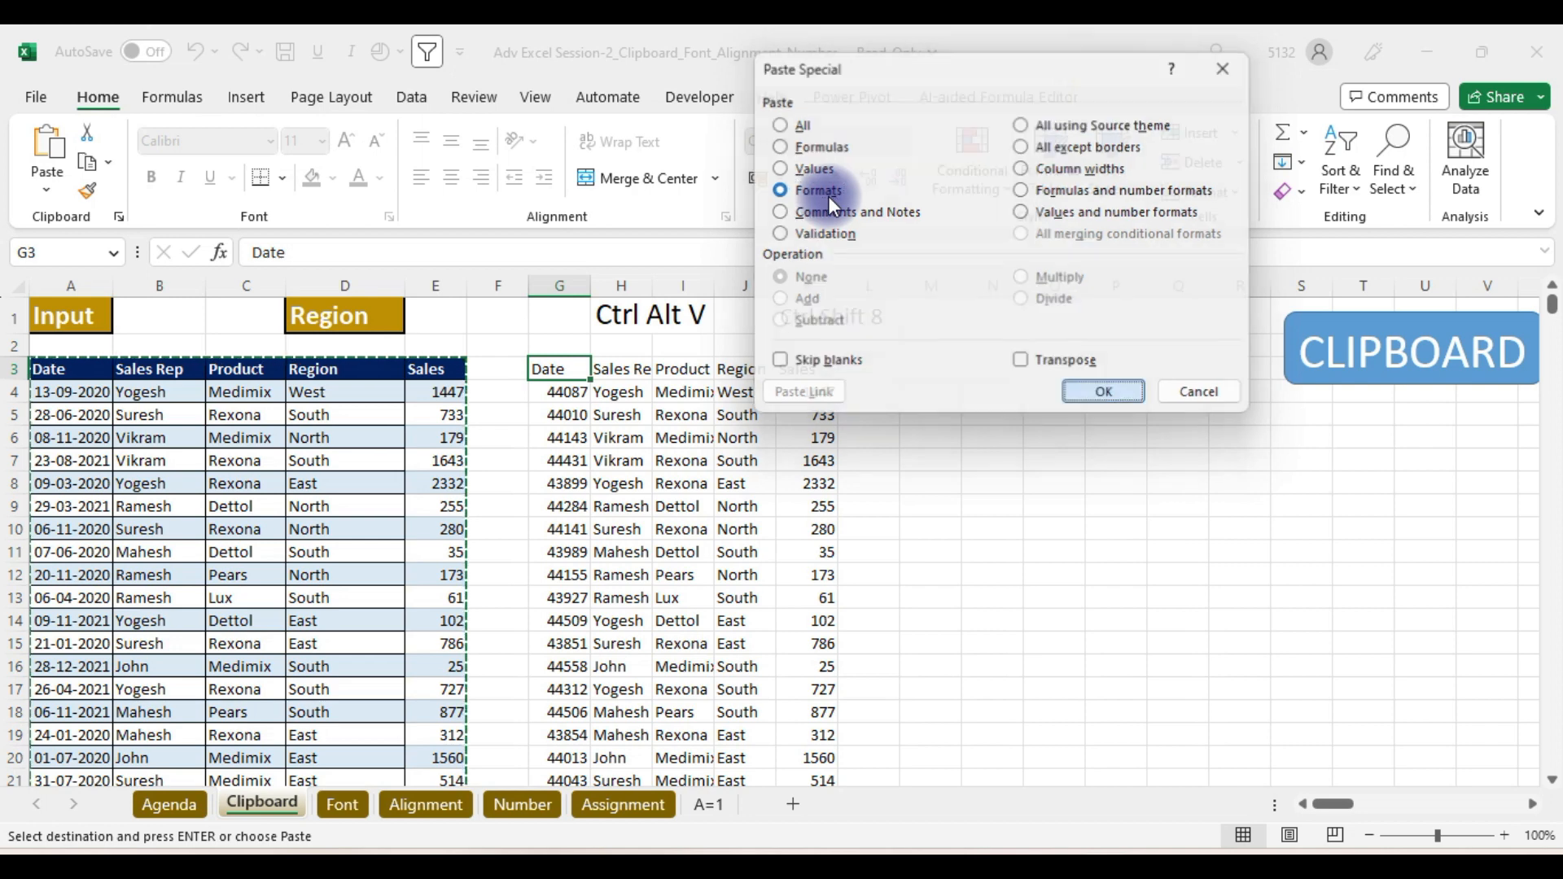
pyautogui.moveTo(593, 289); pyautogui.dragTo(593, 289)
pyautogui.doubleClick(594, 289)
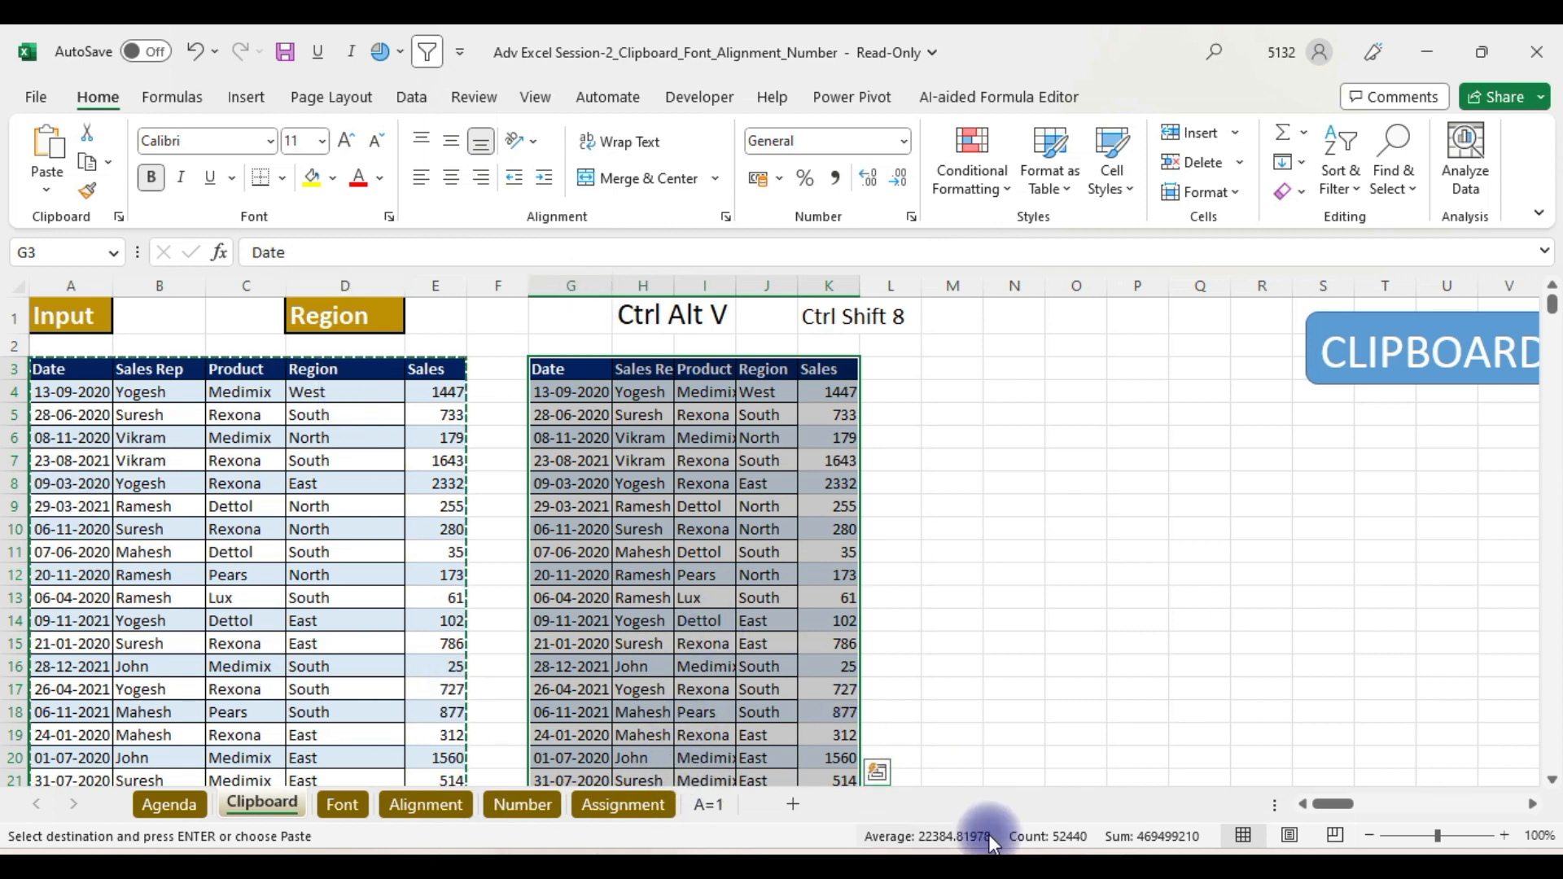
pyautogui.moveTo(1004, 867)
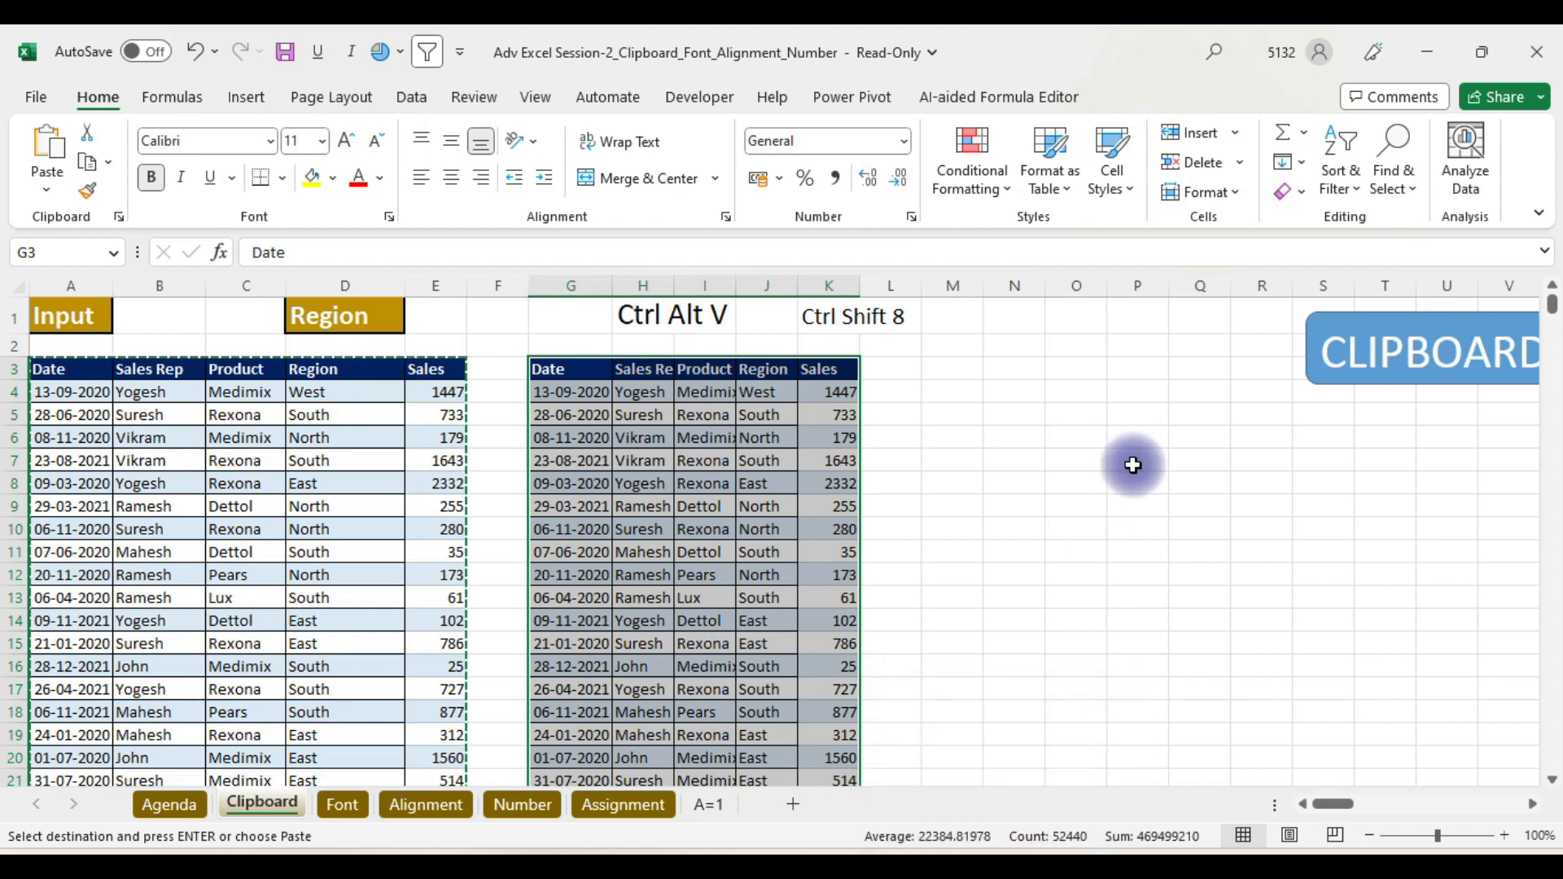
pyautogui.click(1034, 469)
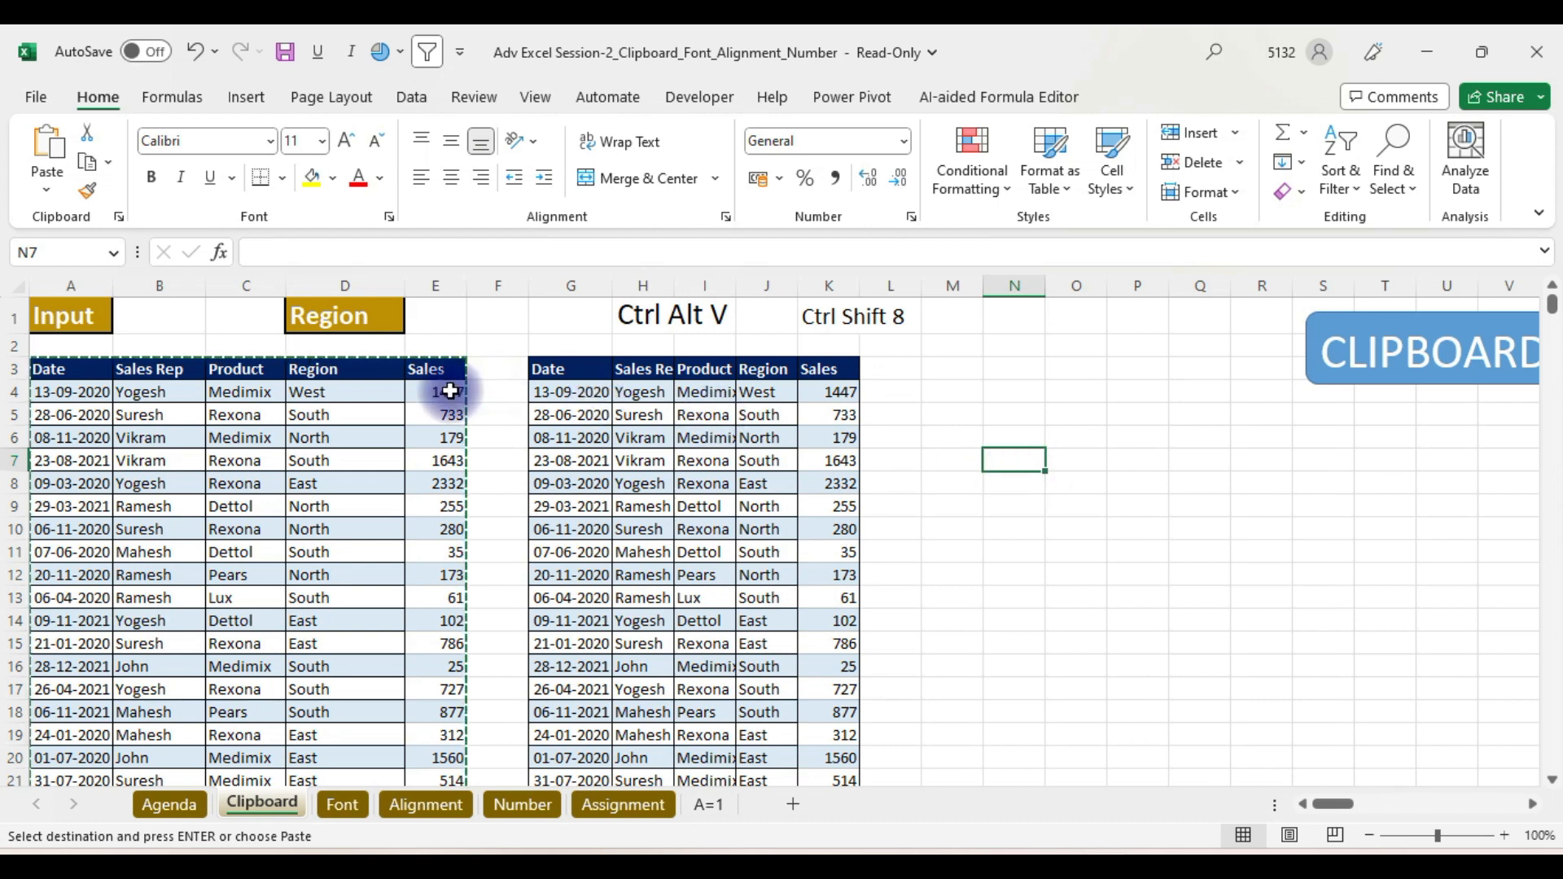
# - Enter the multiplier 10 in cell O1 and copy that cell
pyautogui.moveTo(831, 399); pyautogui.dragTo(849, 570)
pyautogui.moveTo(828, 390); pyautogui.dragTo(824, 643)
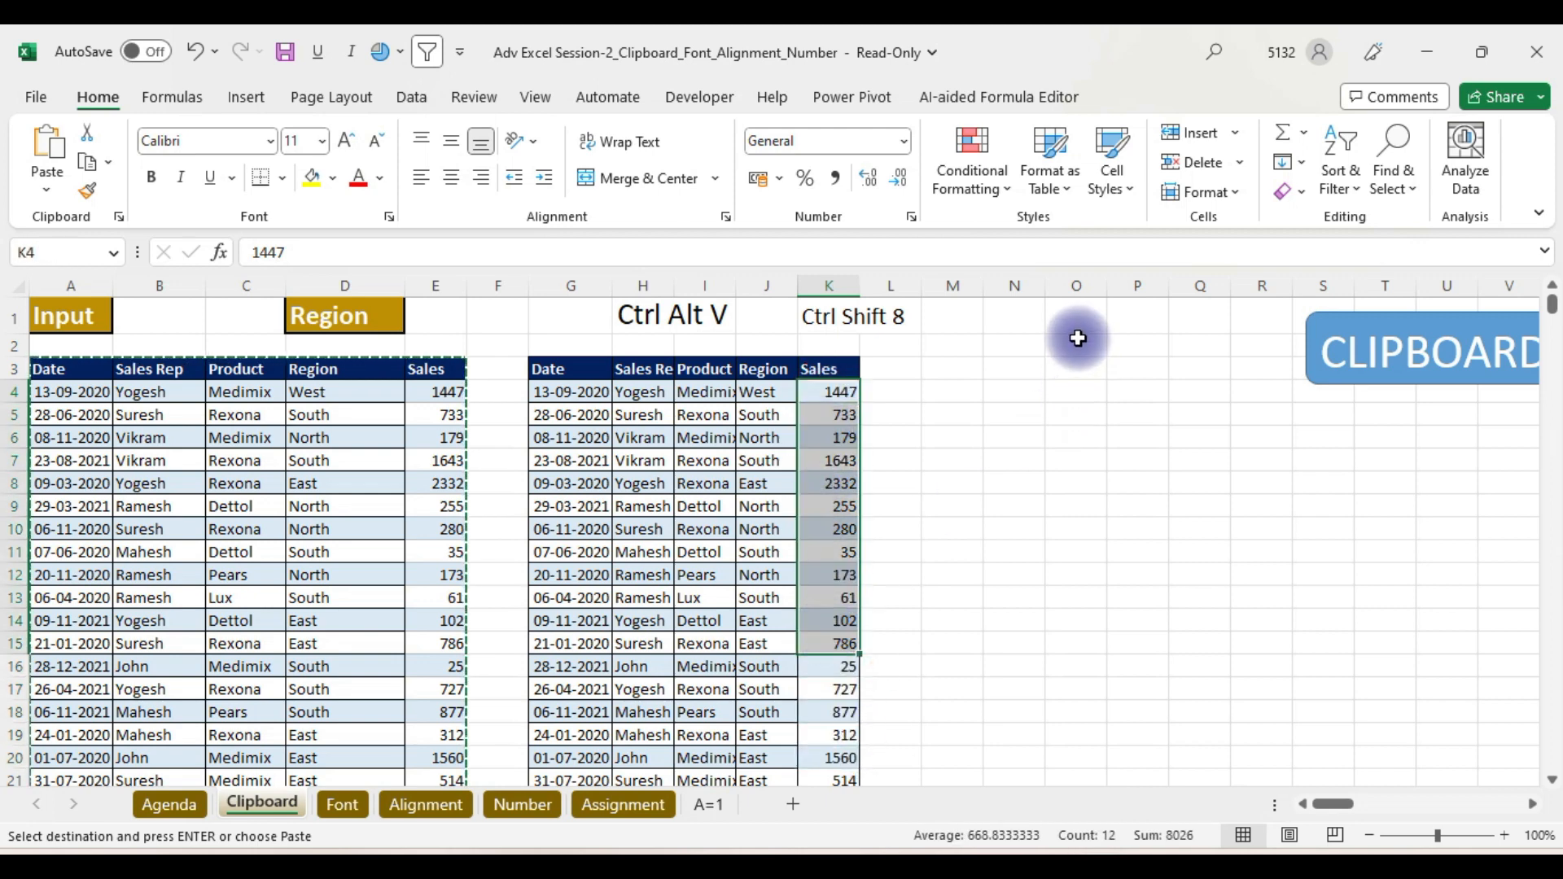
pyautogui.click(1082, 314)
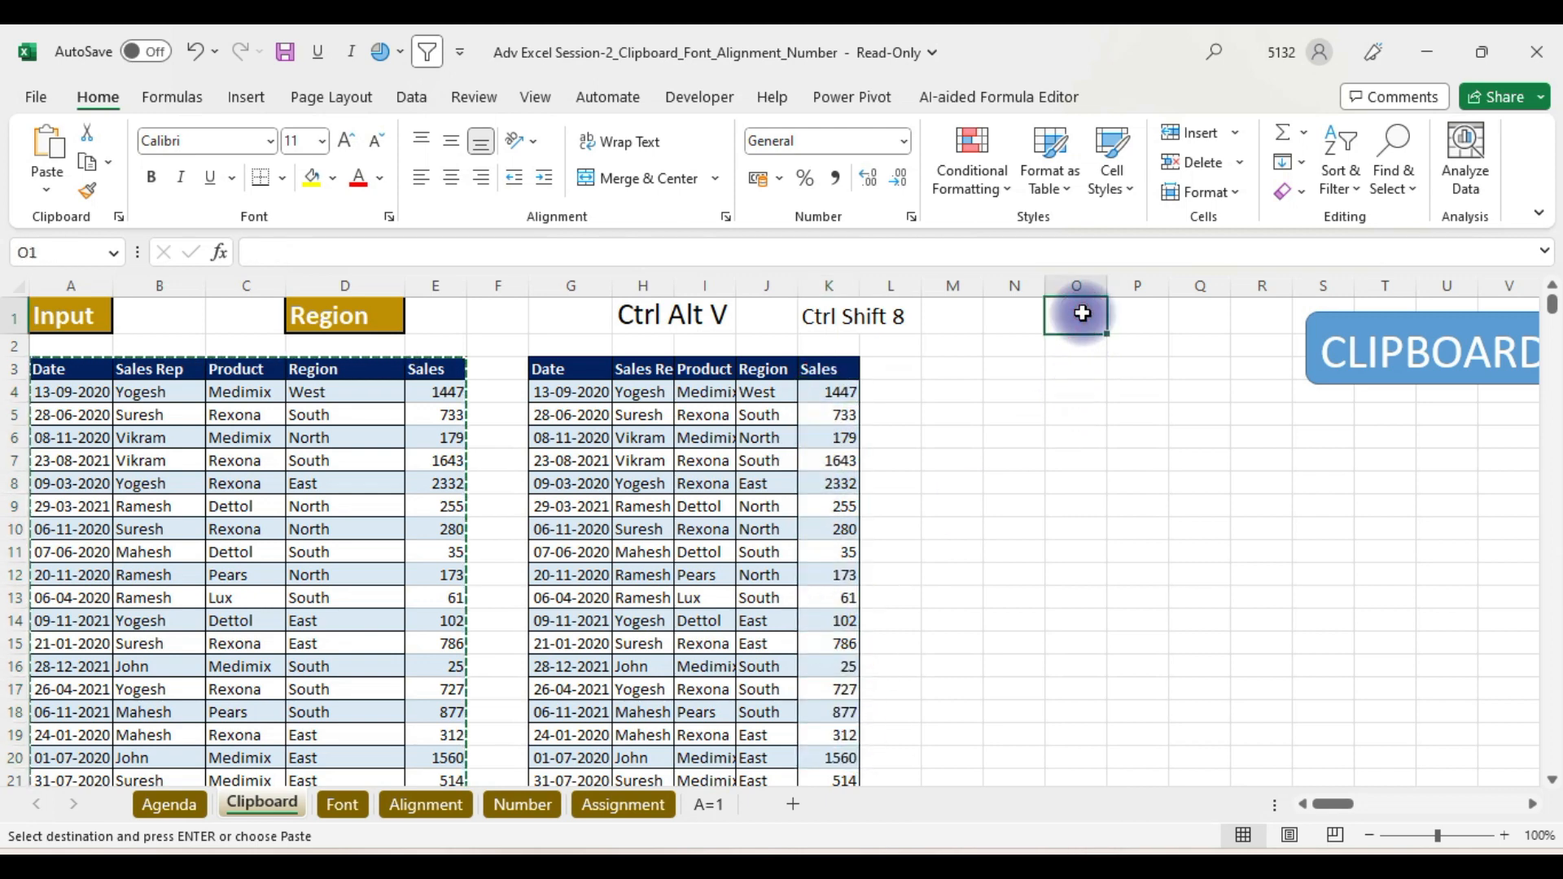
pyautogui.write('10')
pyautogui.click(1137, 434)
pyautogui.click(1075, 318)
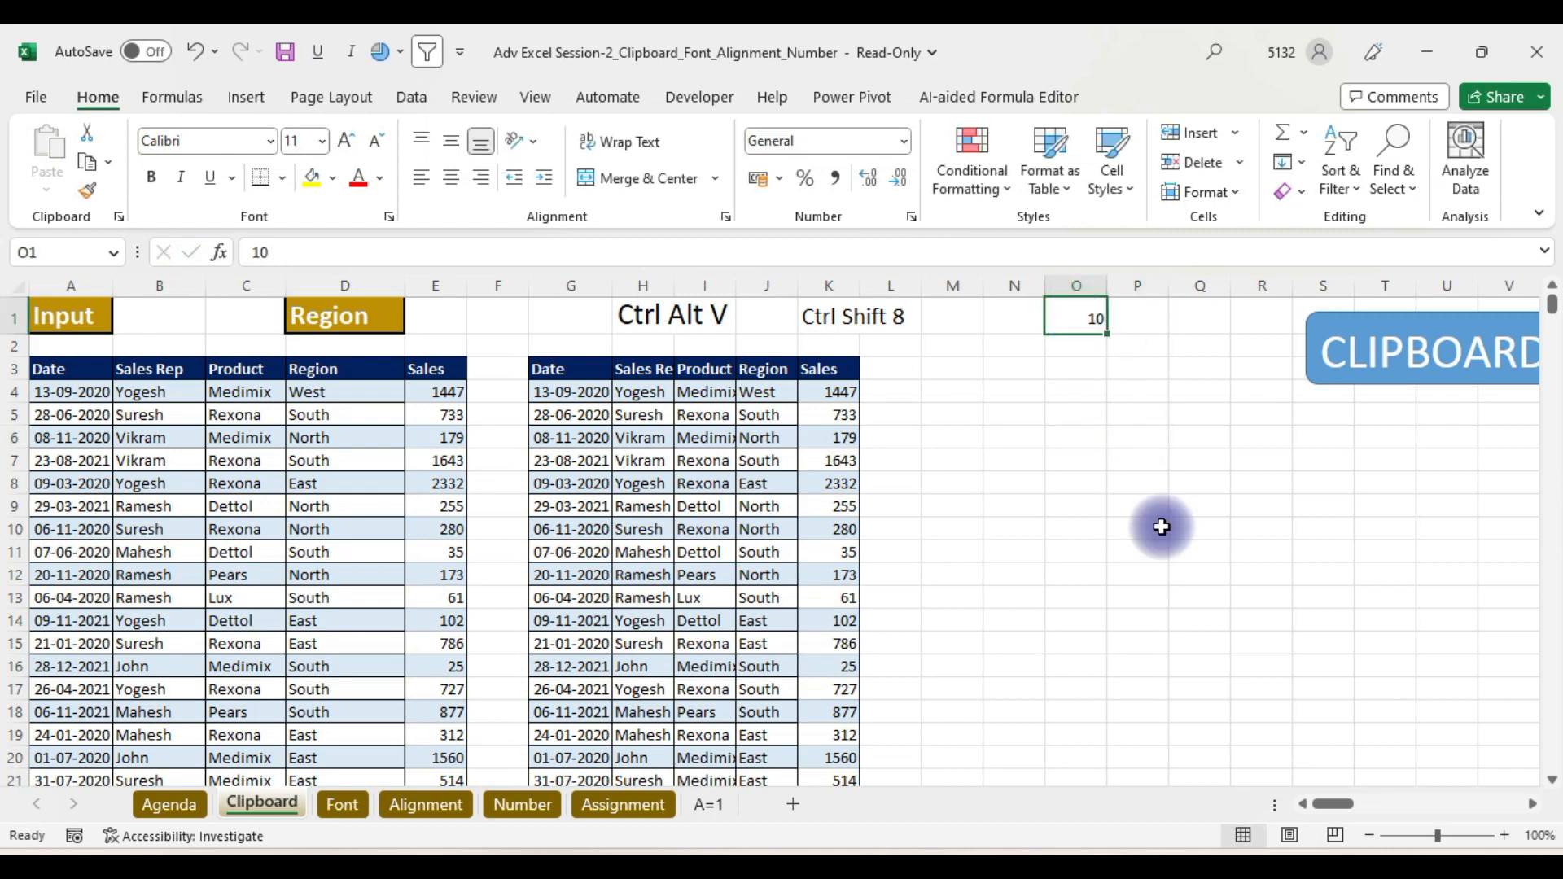
pyautogui.hotkey('ctrl', 'c')
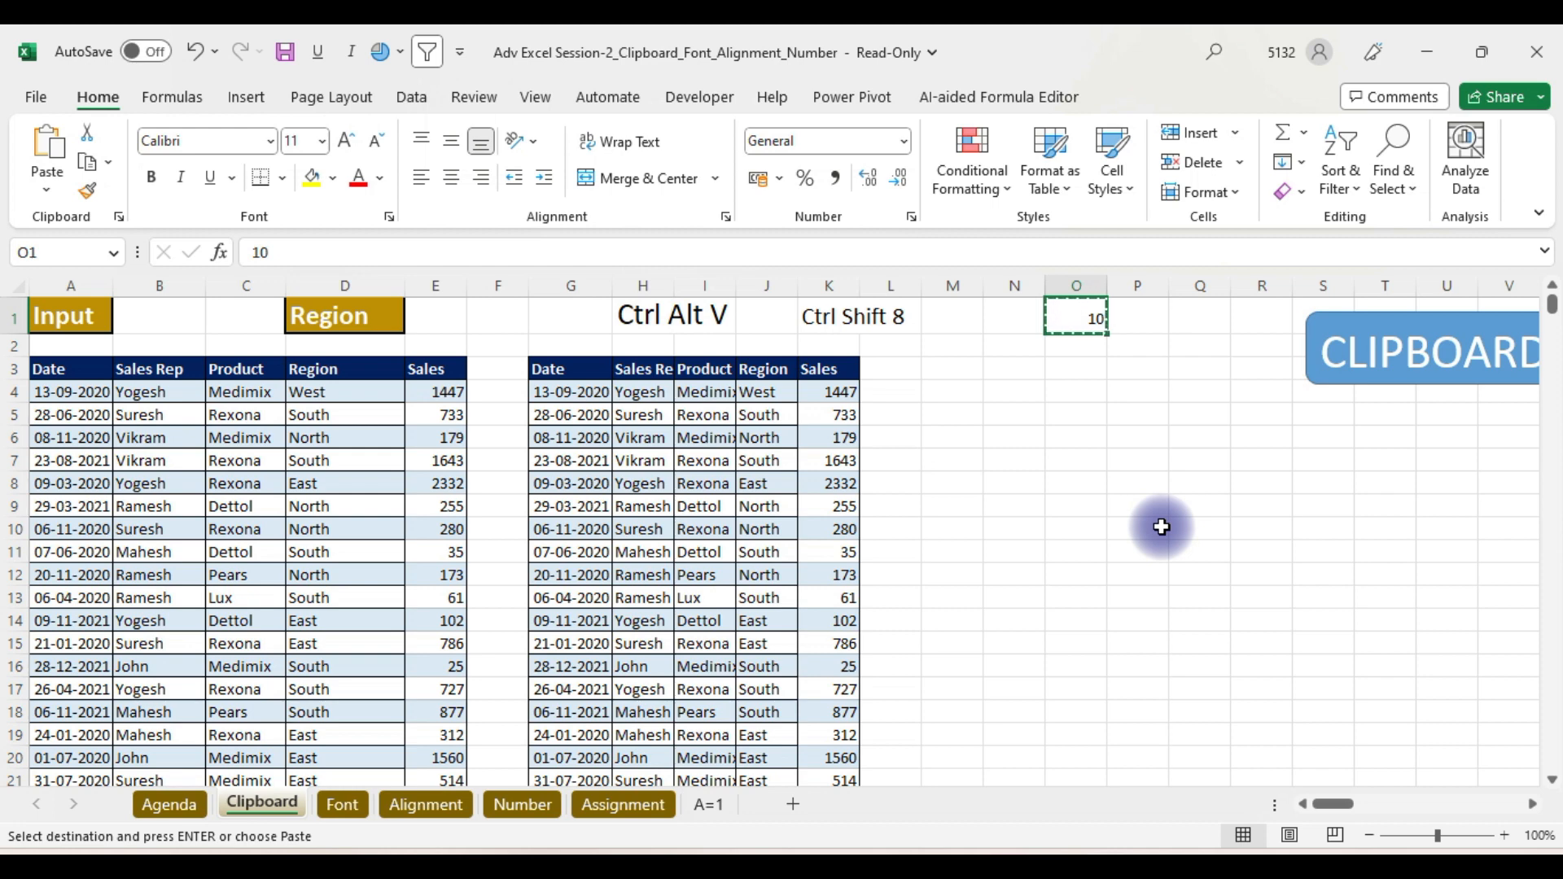
# - Multiply all Sales values from K4 down to the last row by the copied 10, using the Paste Special Multiply operation
pyautogui.click(845, 393)
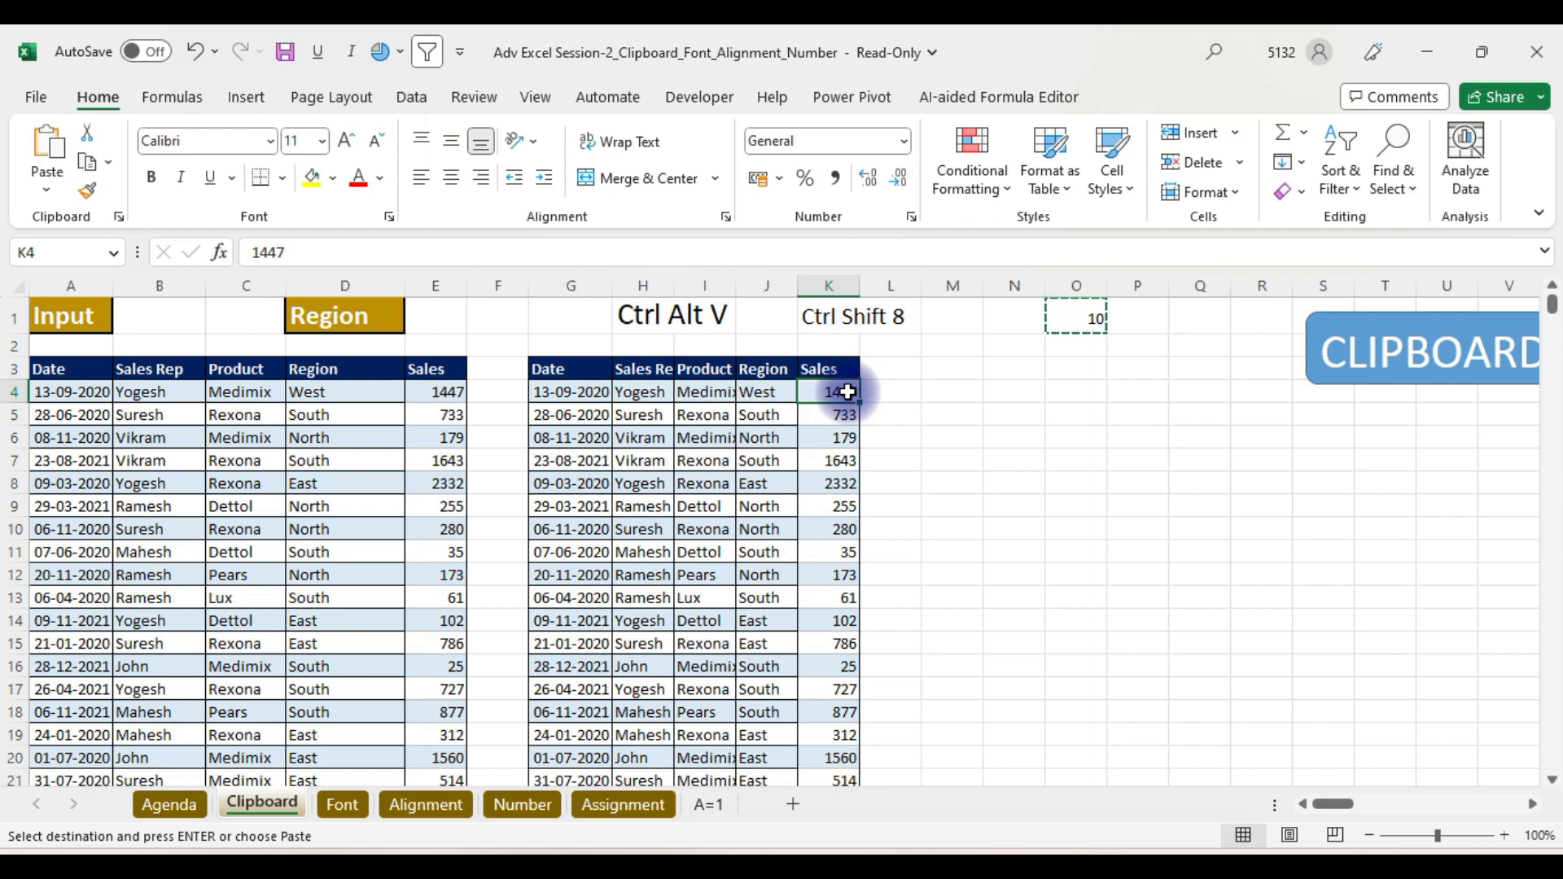
pyautogui.hotkey('ctrl', 'shift', 'Down')
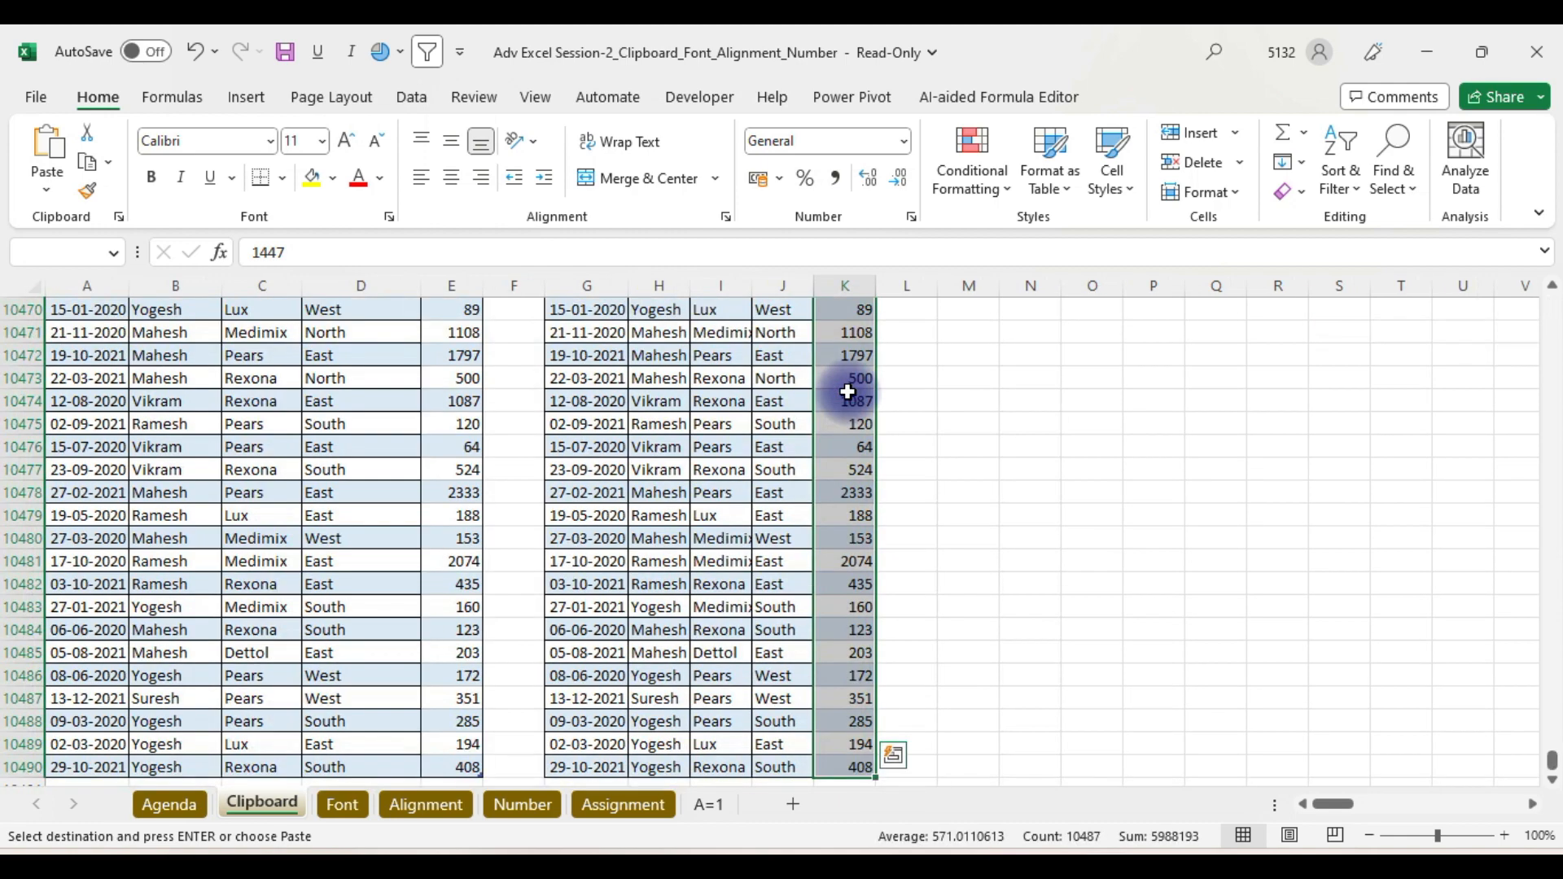
pyautogui.hotkey('ctrl', 'BackSpace')
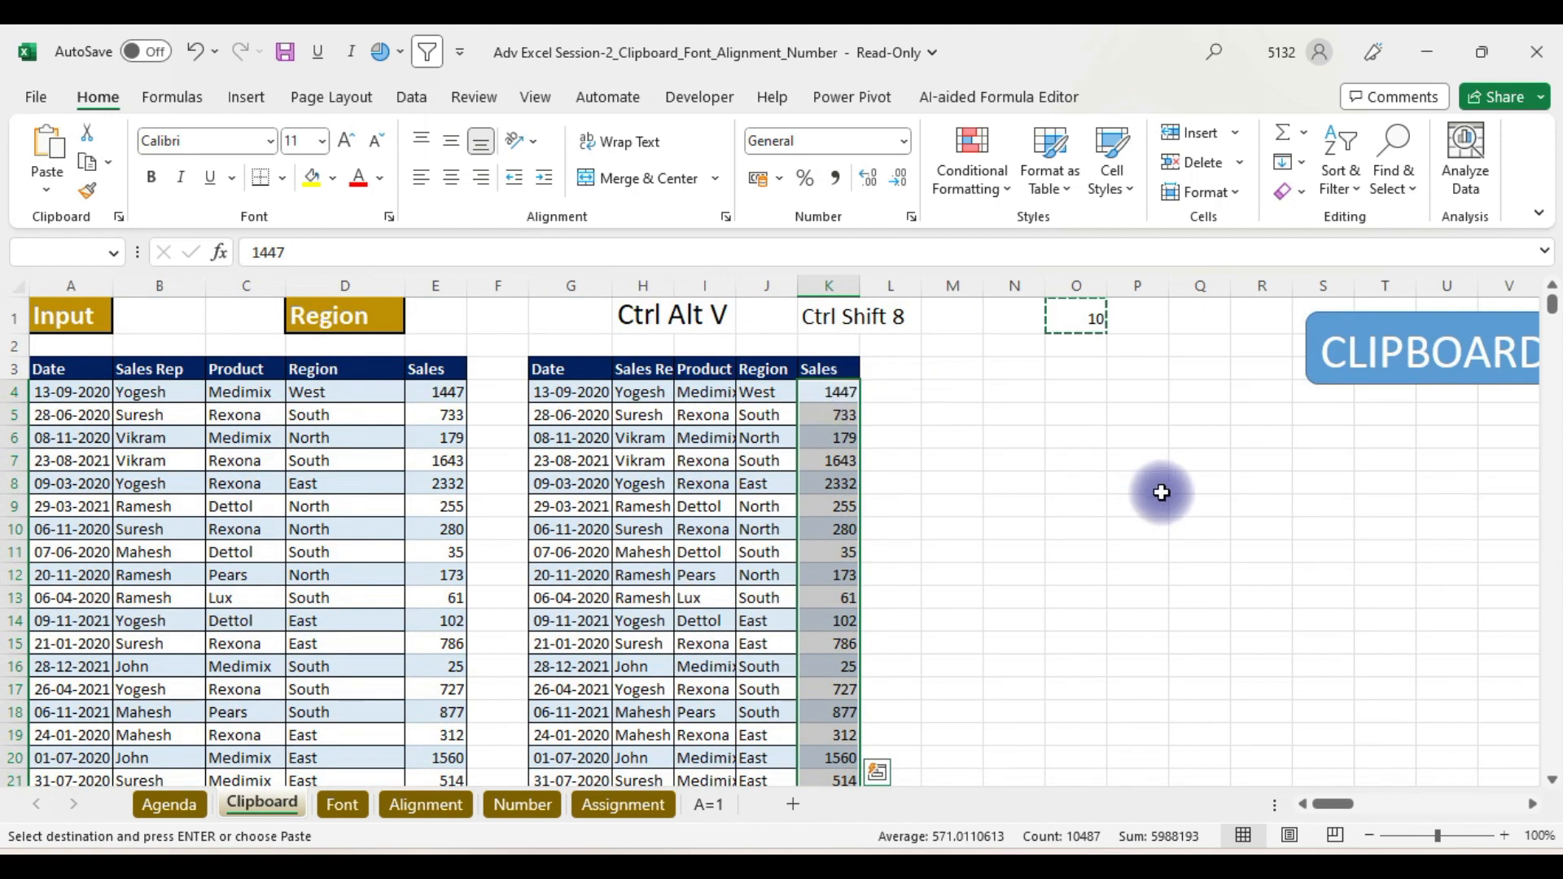
pyautogui.hotkey('ctrl', 'alt', 'v')
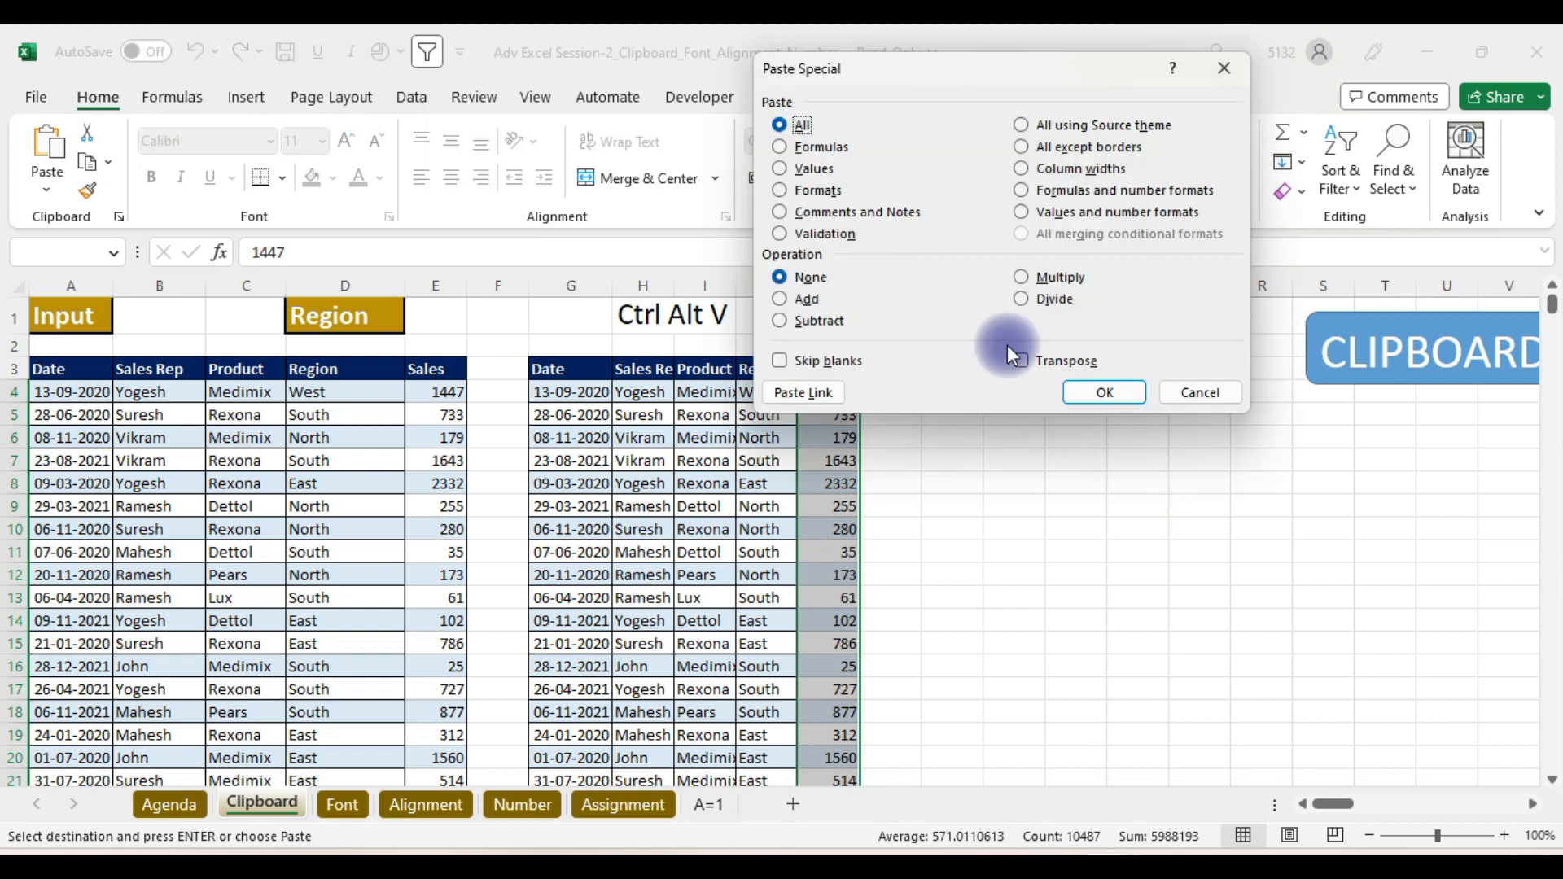
pyautogui.click(1037, 288)
pyautogui.press('Return')
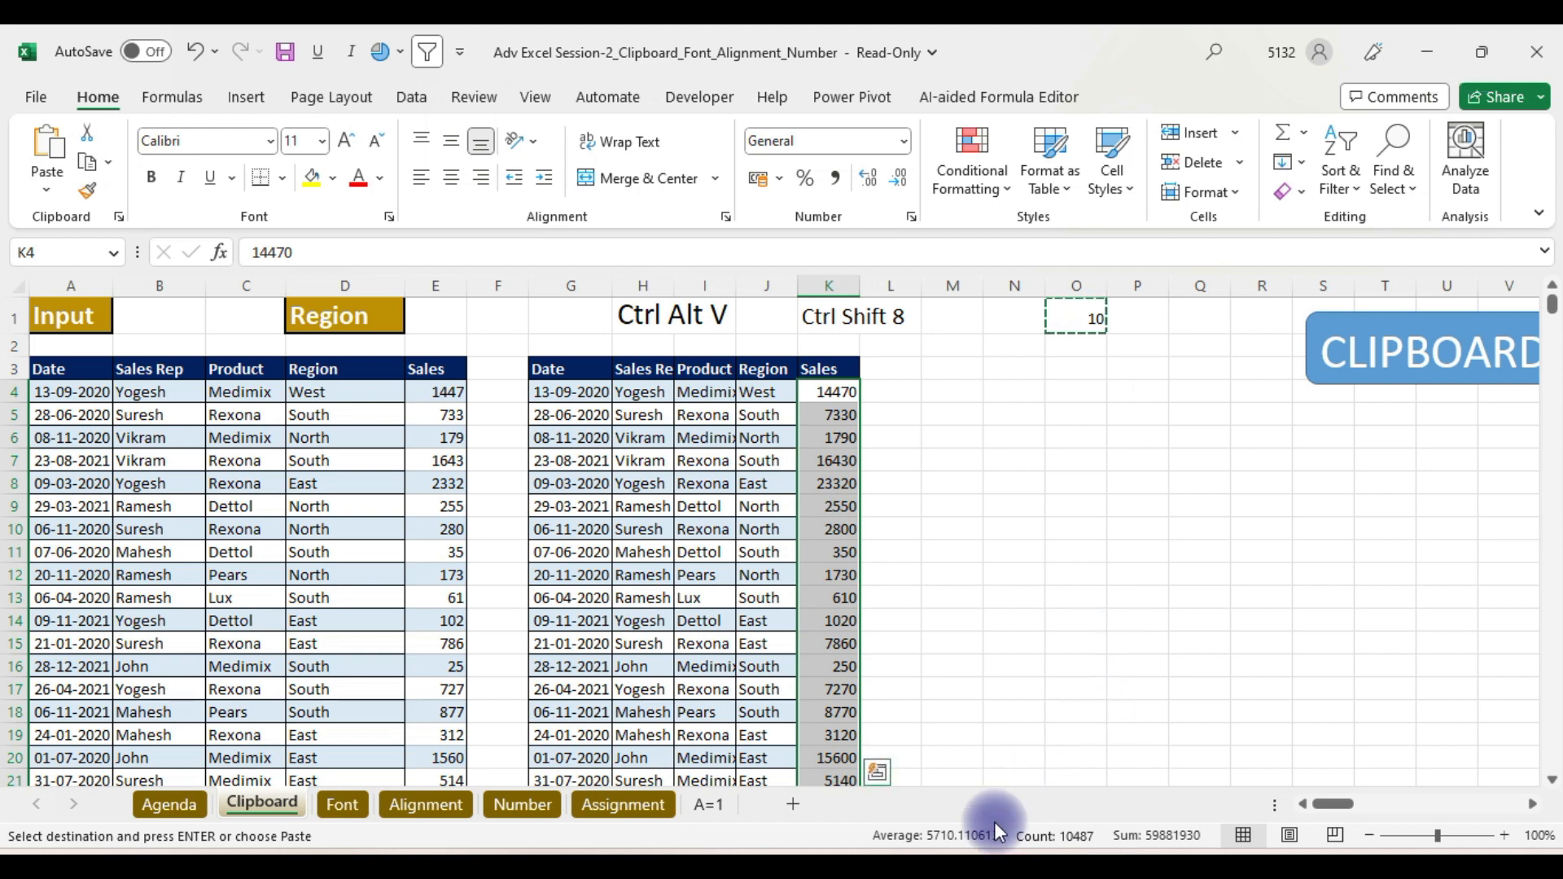
pyautogui.moveTo(969, 851)
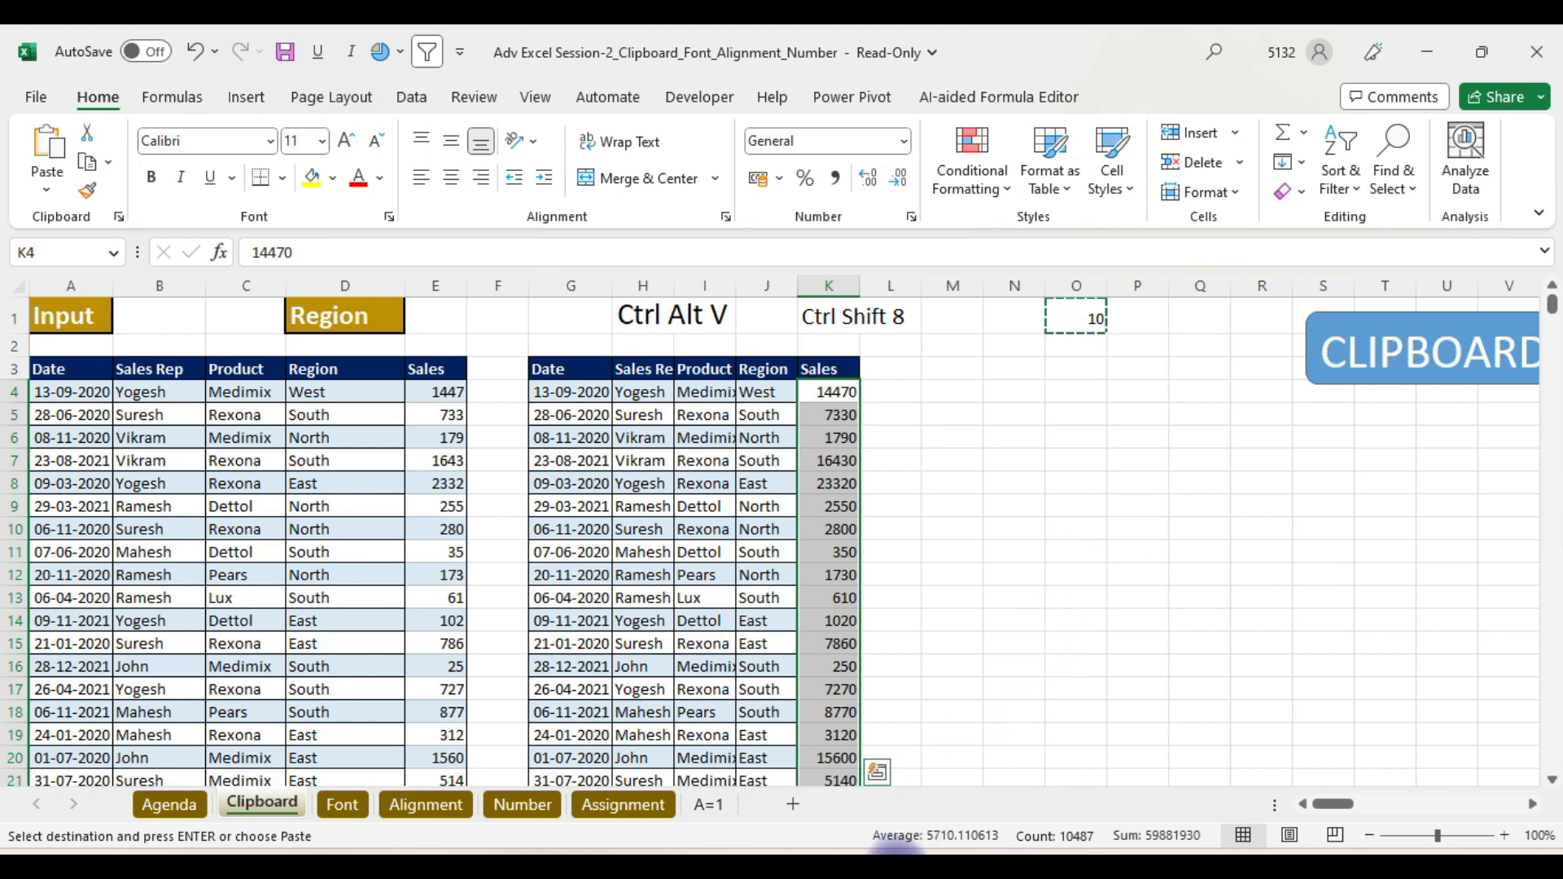
# - Switch to the Google Meet window to check on the participants and return to the Excel workbook
pyautogui.moveTo(865, 829)
pyautogui.click(824, 759)
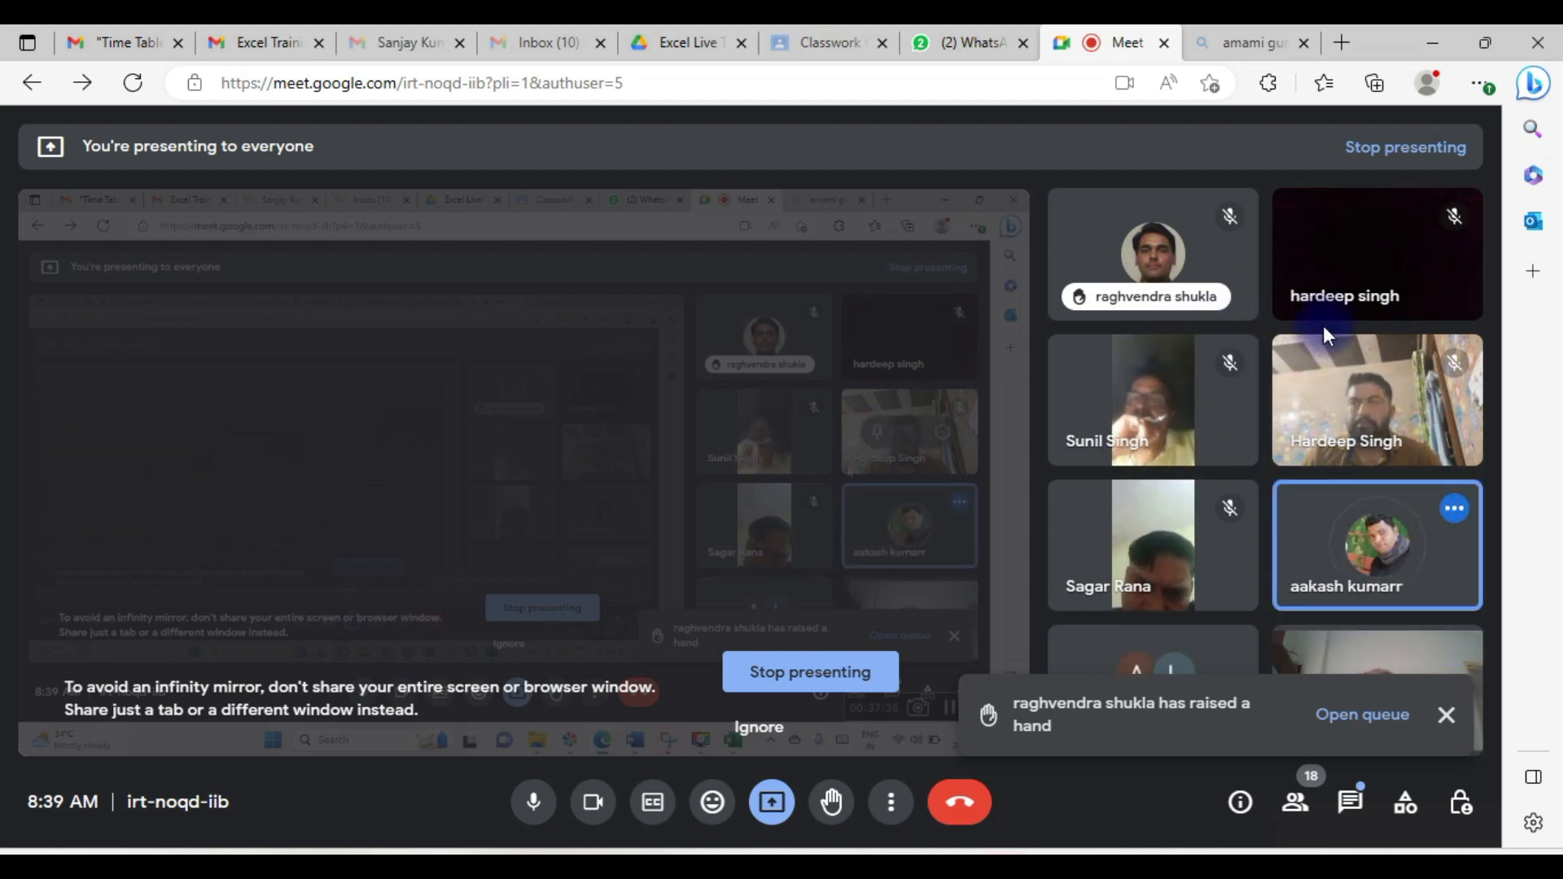
pyautogui.click(1427, 42)
# - Clear cell O1, and undo both that deletion and the multiplication of the Sales values in column K
pyautogui.click(1069, 313)
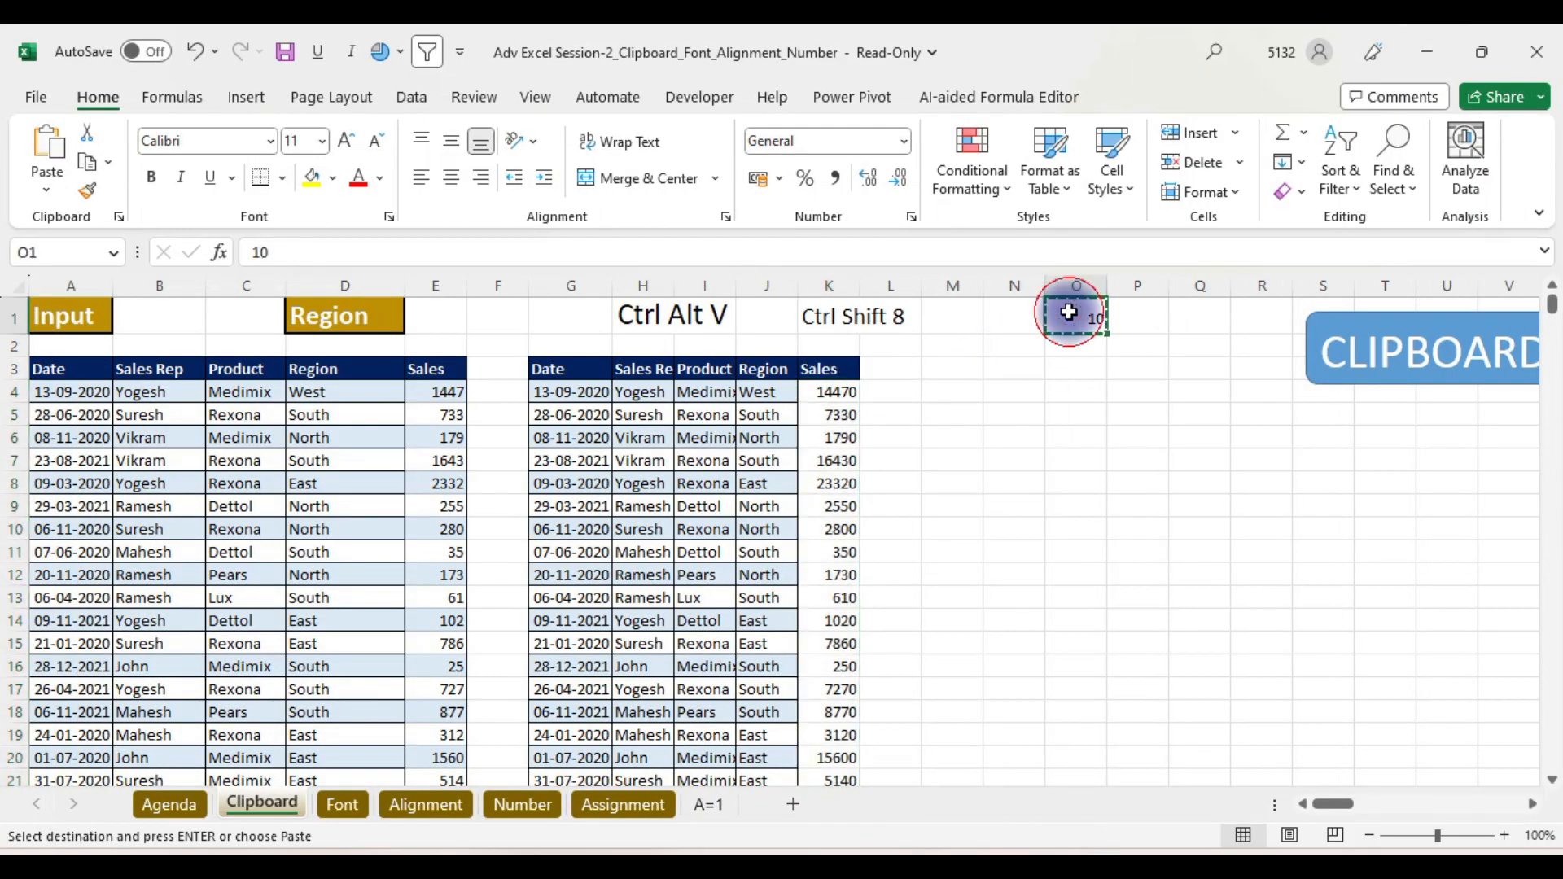
pyautogui.press('Delete')
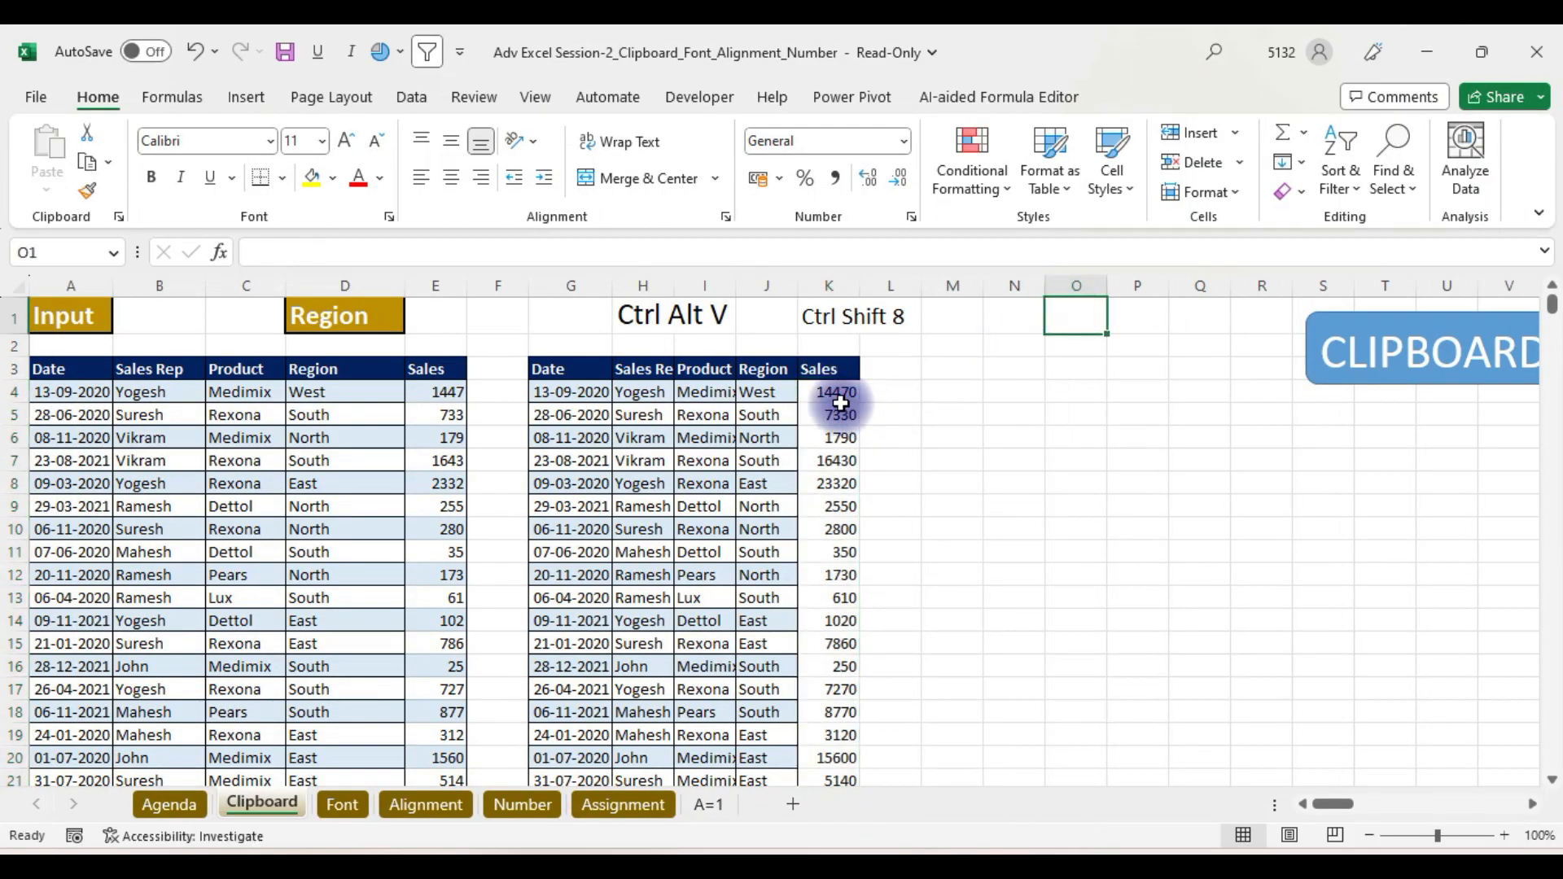
pyautogui.hotkey('ctrl', 'z')
pyautogui.hotkey('ctrl', 'c')
pyautogui.hotkey('ctrl', 'z')
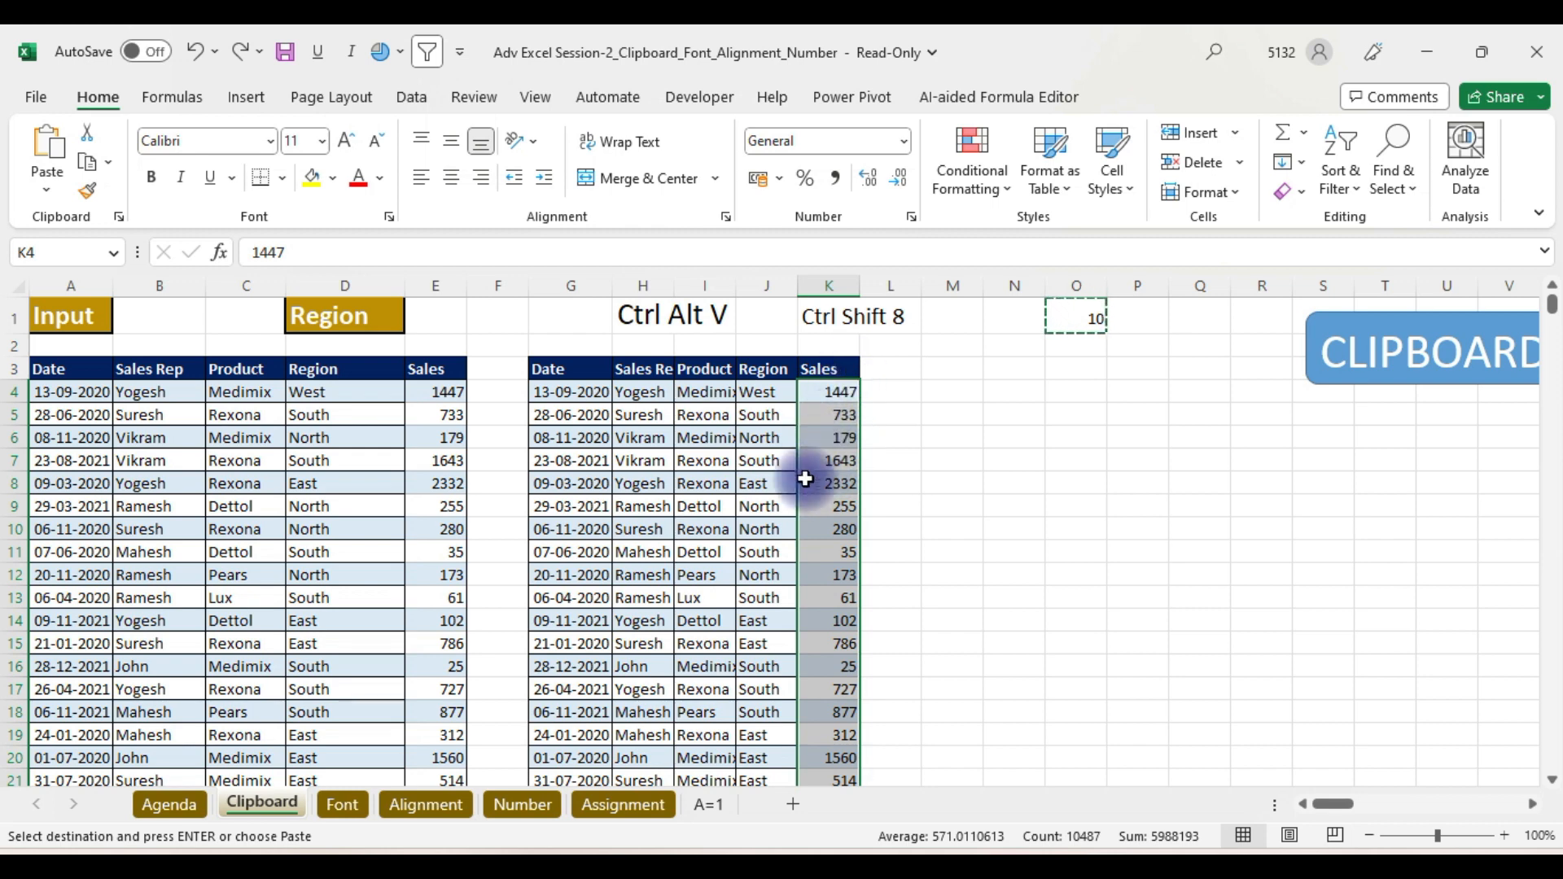
# - Copy the multiplier 10 in cell O1 again
pyautogui.click(1075, 319)
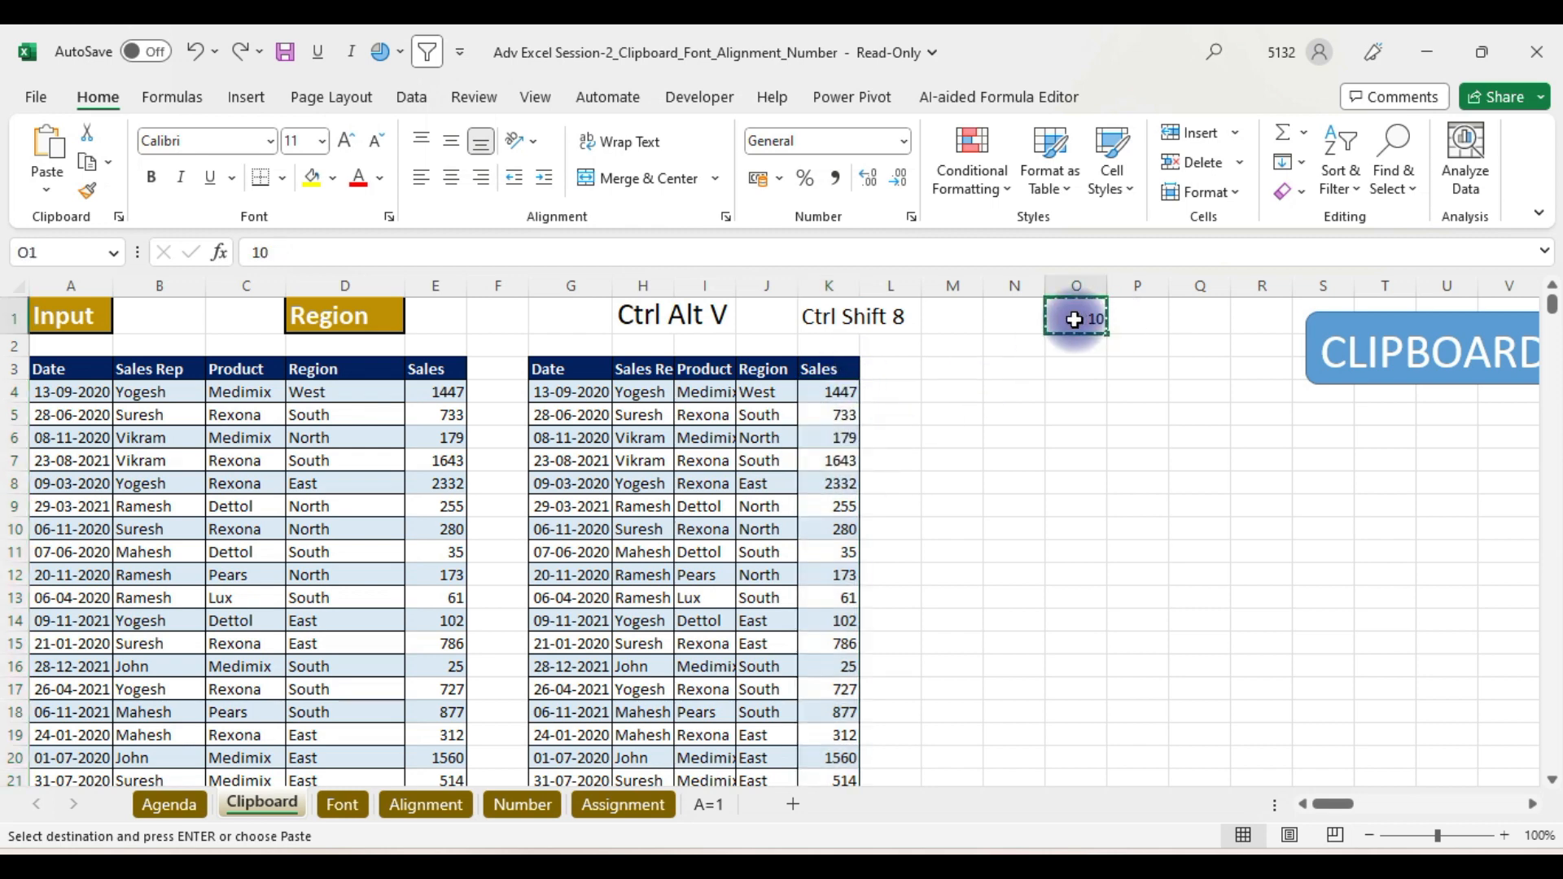
pyautogui.doubleClick(1074, 320)
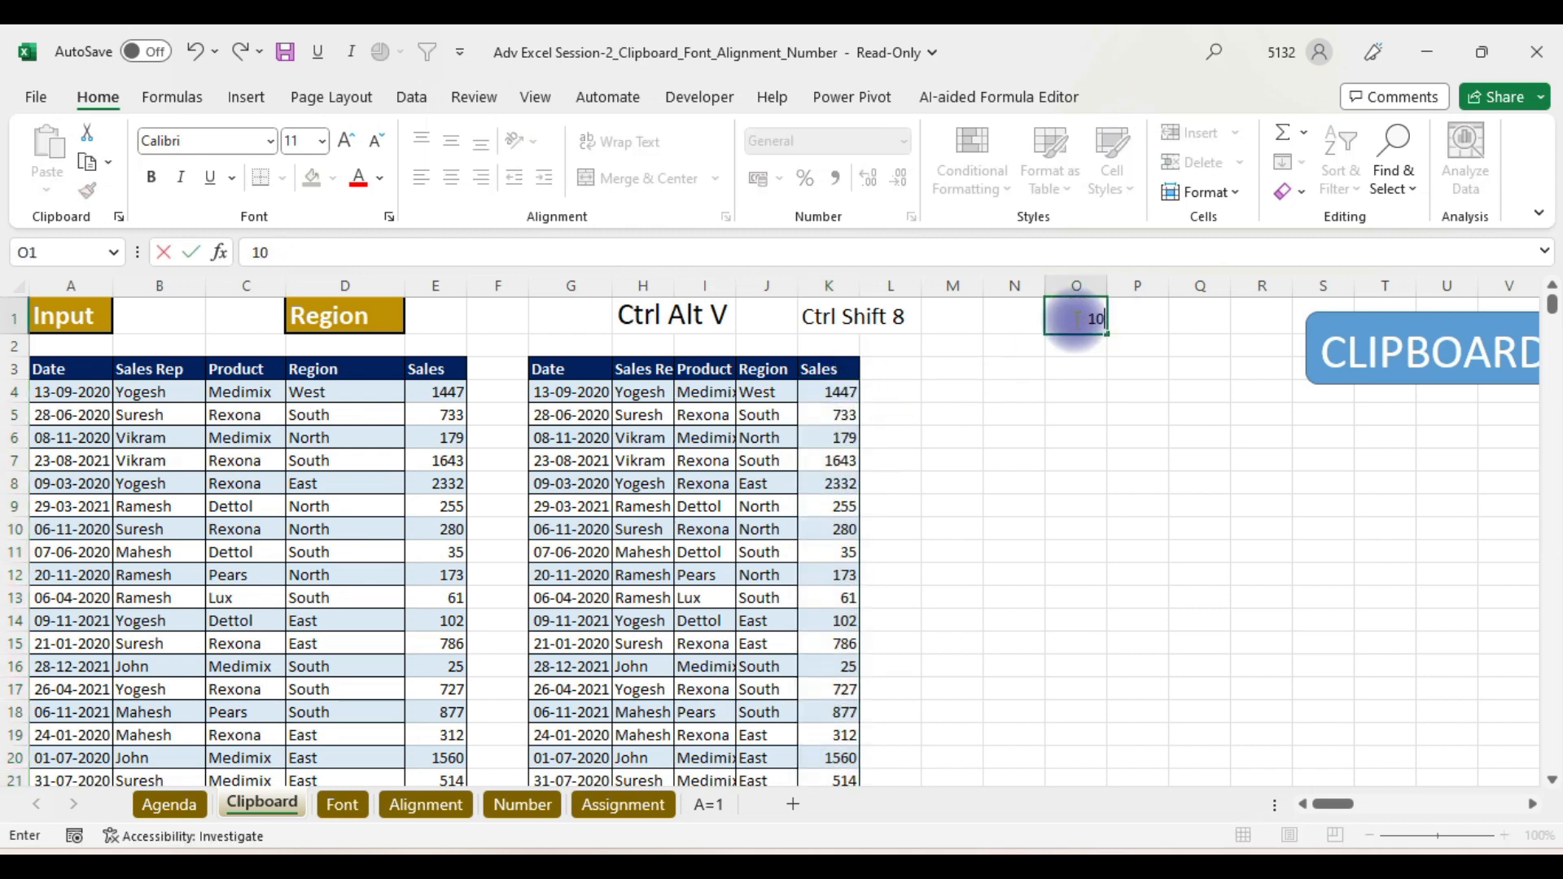
pyautogui.click(1128, 461)
pyautogui.click(1093, 323)
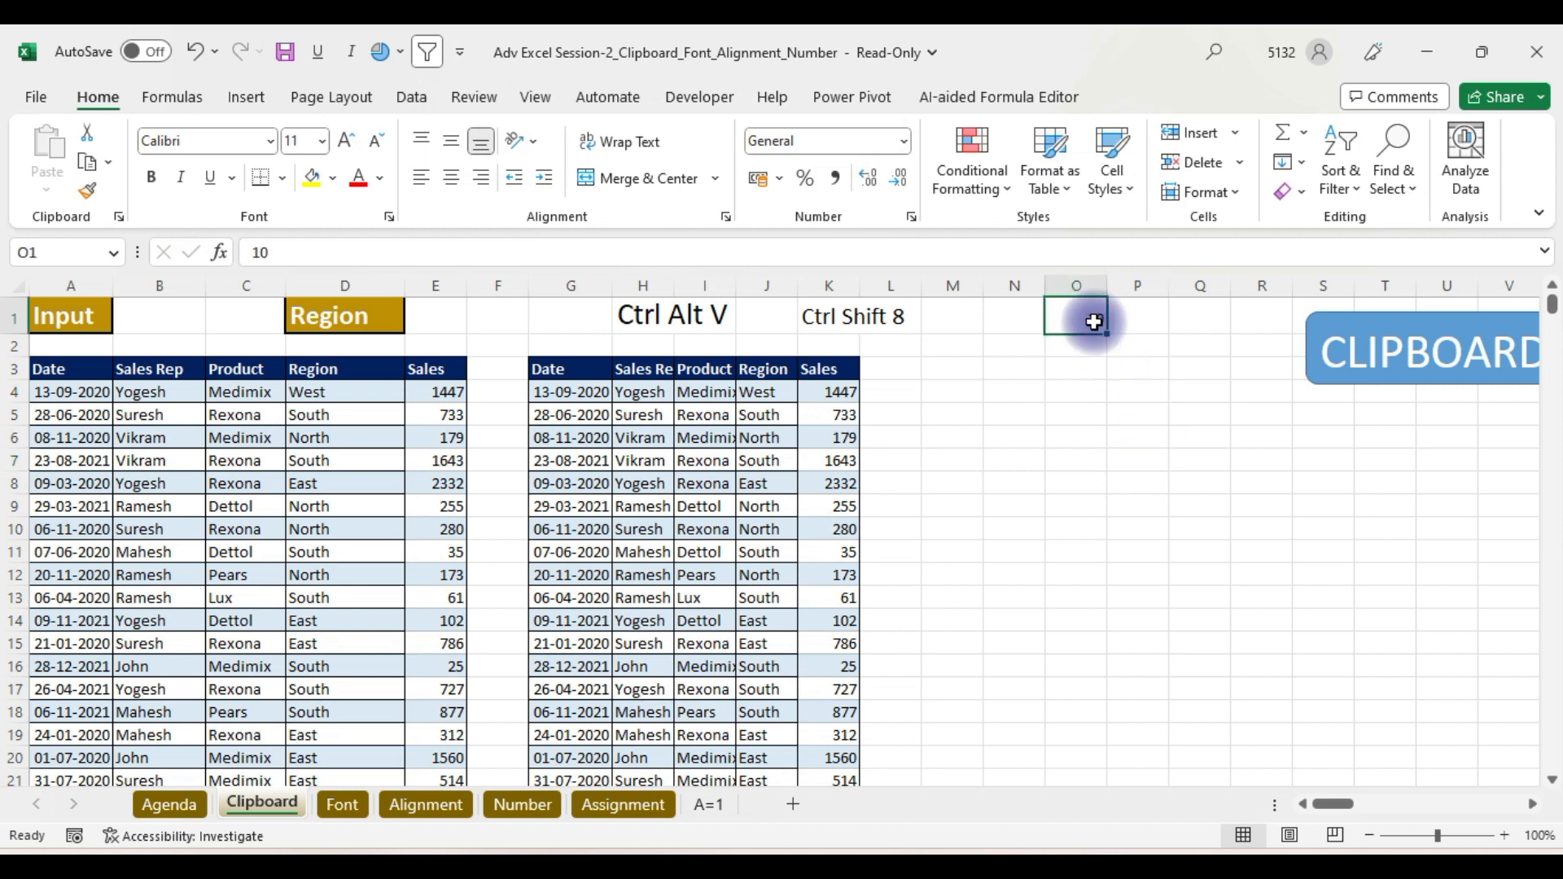
pyautogui.hotkey('ctrl', 'c')
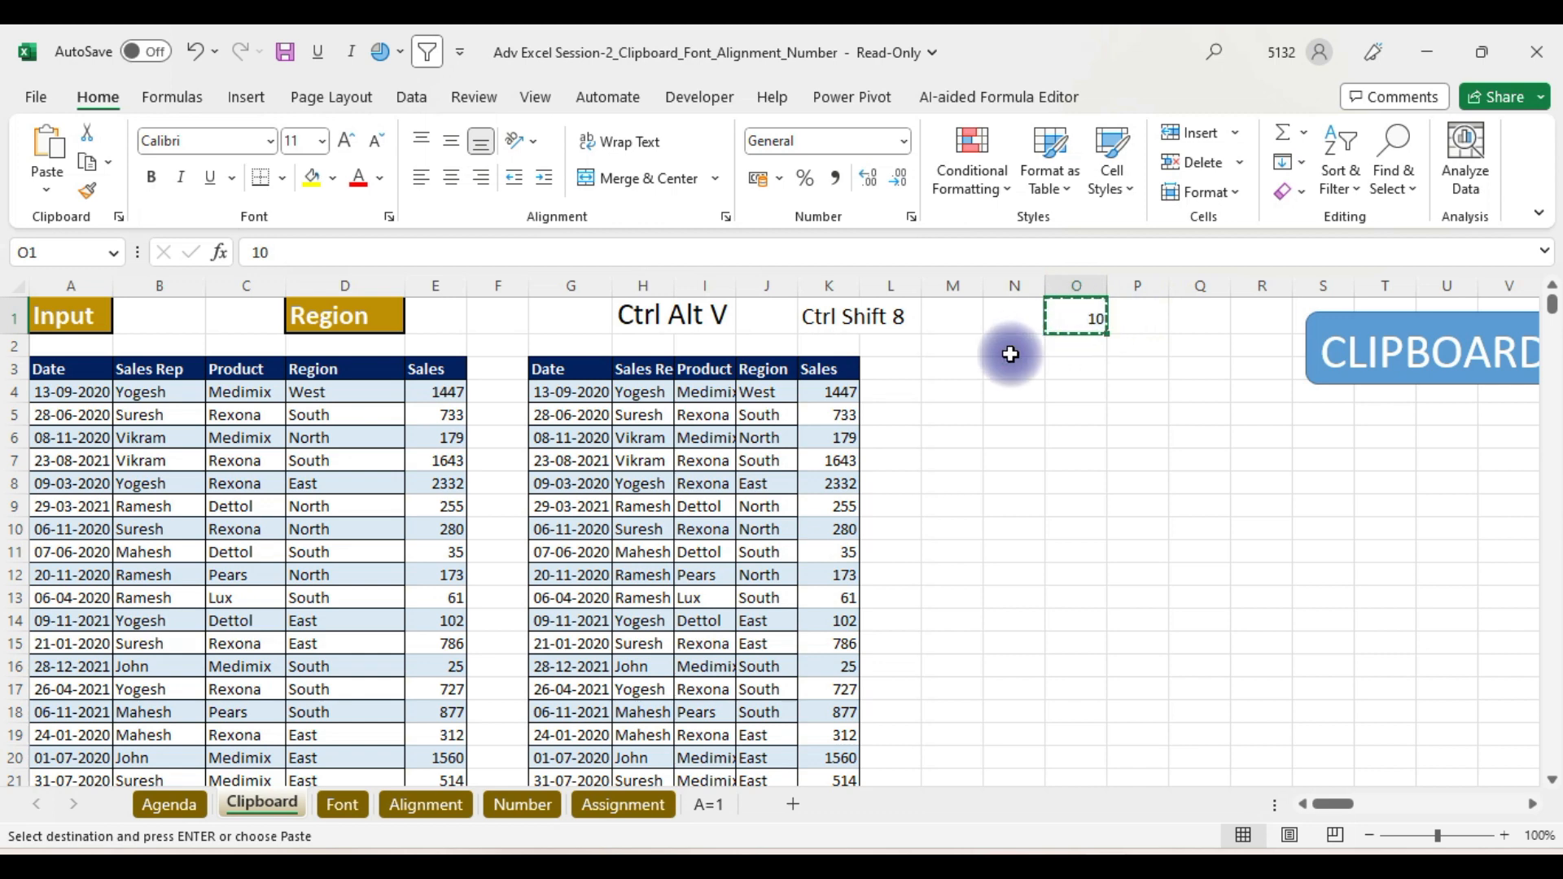
# - Multiply the Sales values from K4 to the last row by the copied 10 using Paste Special with the Multiply operation
pyautogui.click(826, 392)
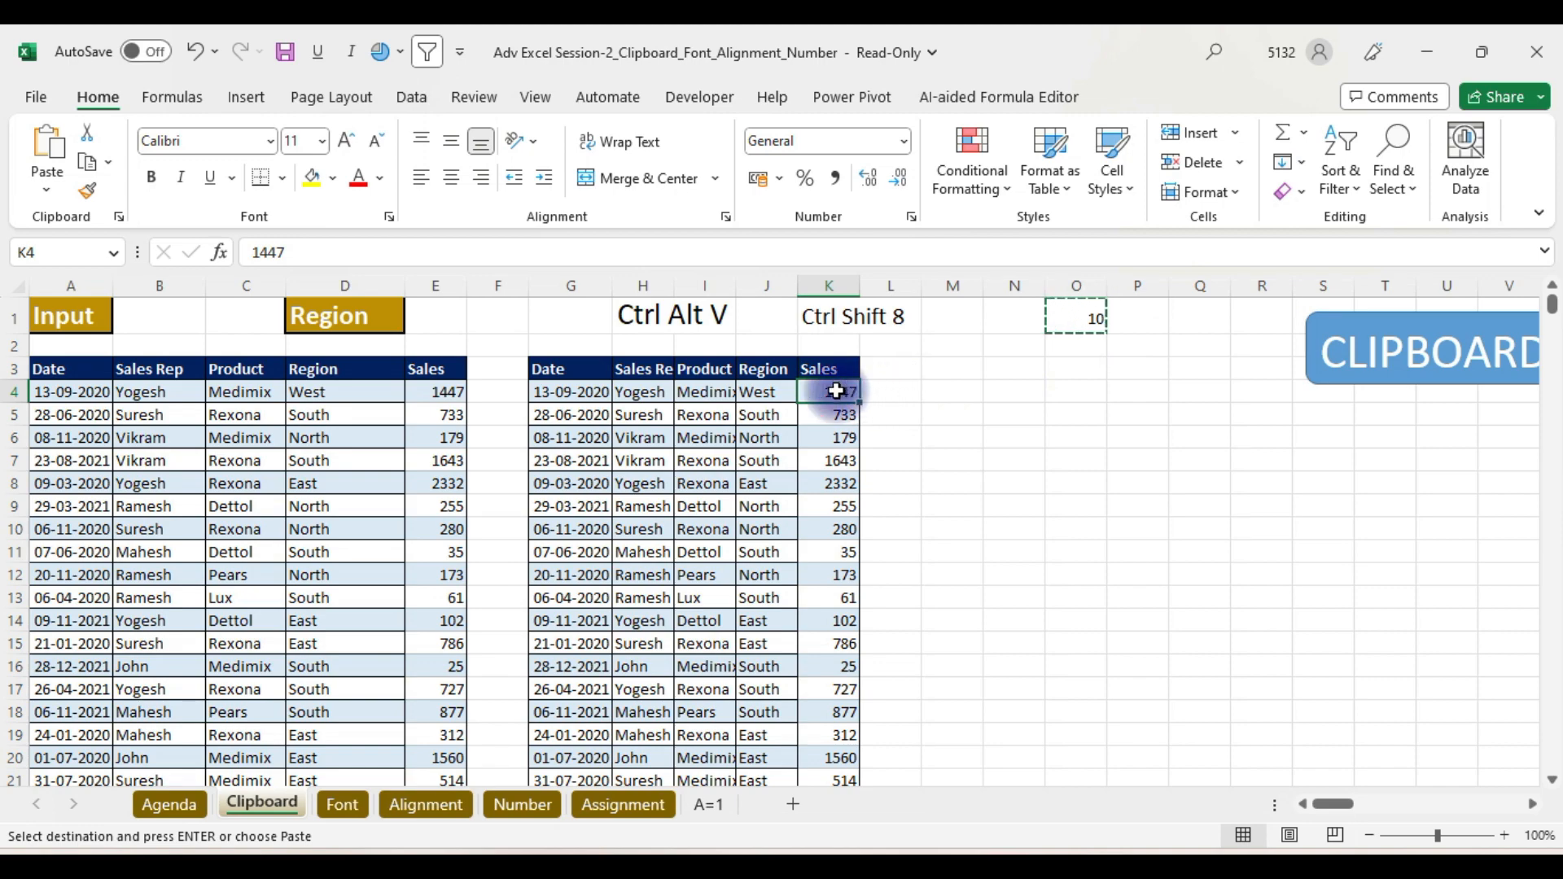
pyautogui.hotkey('ctrl', 'shift', 'Down')
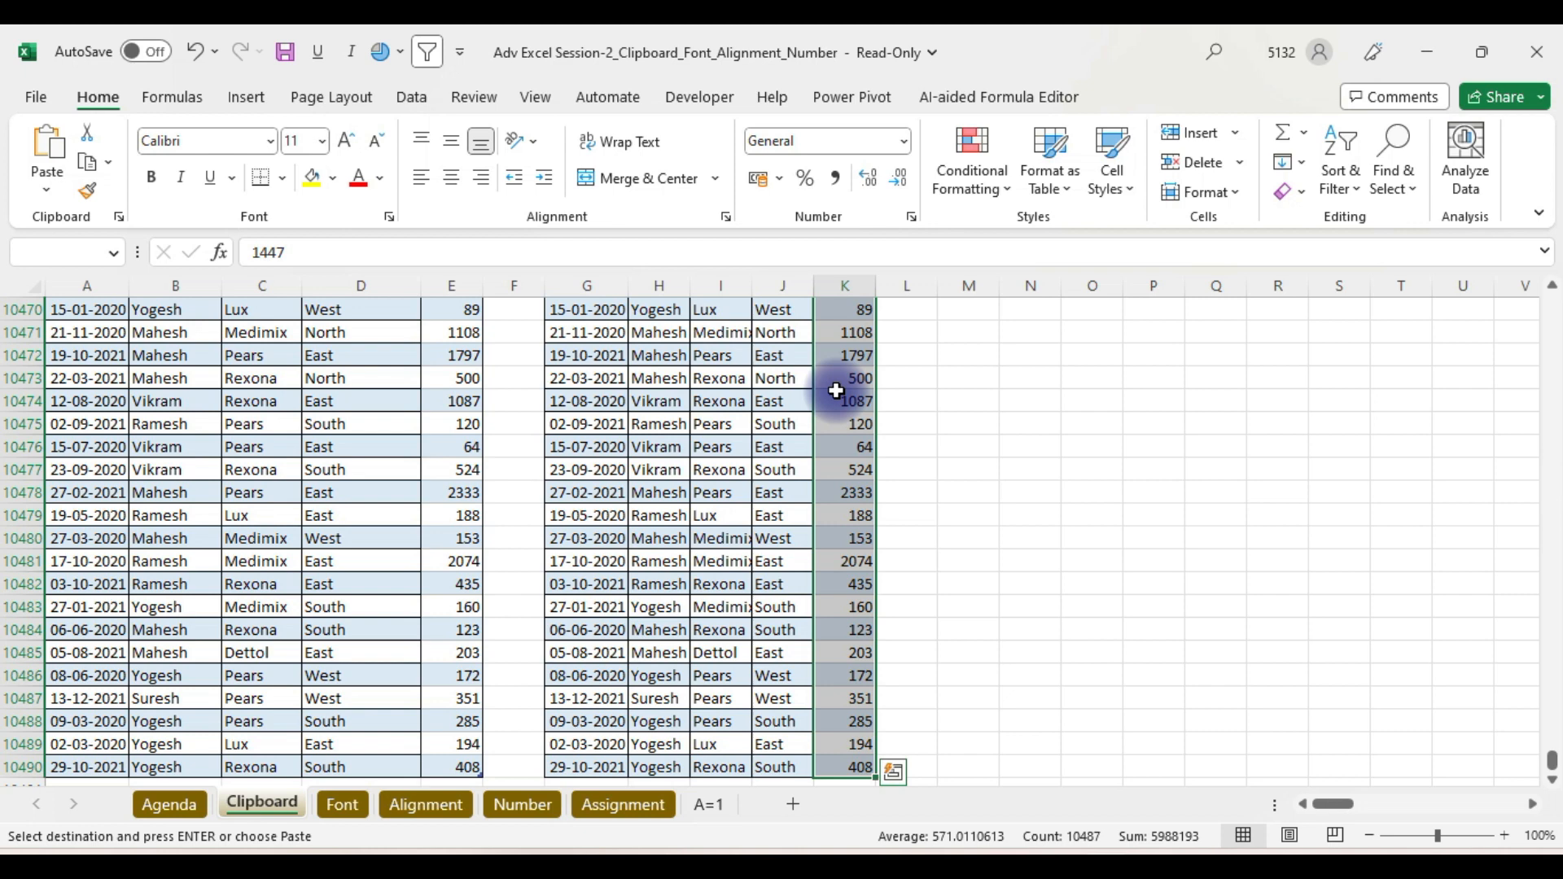
pyautogui.hotkey('ctrl', 'alt', 'v')
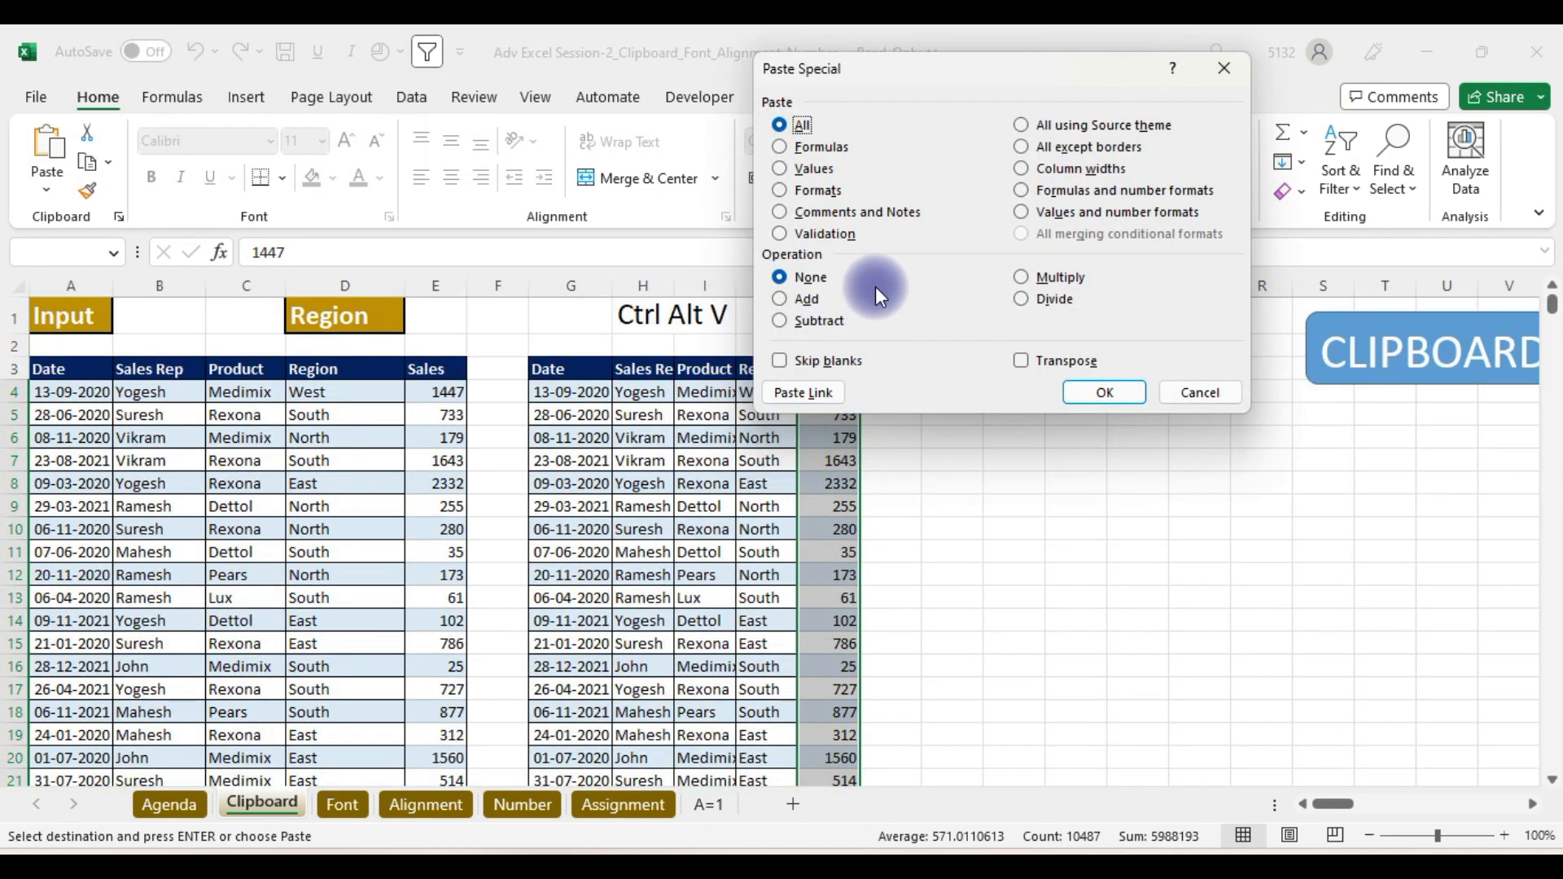
pyautogui.click(1021, 277)
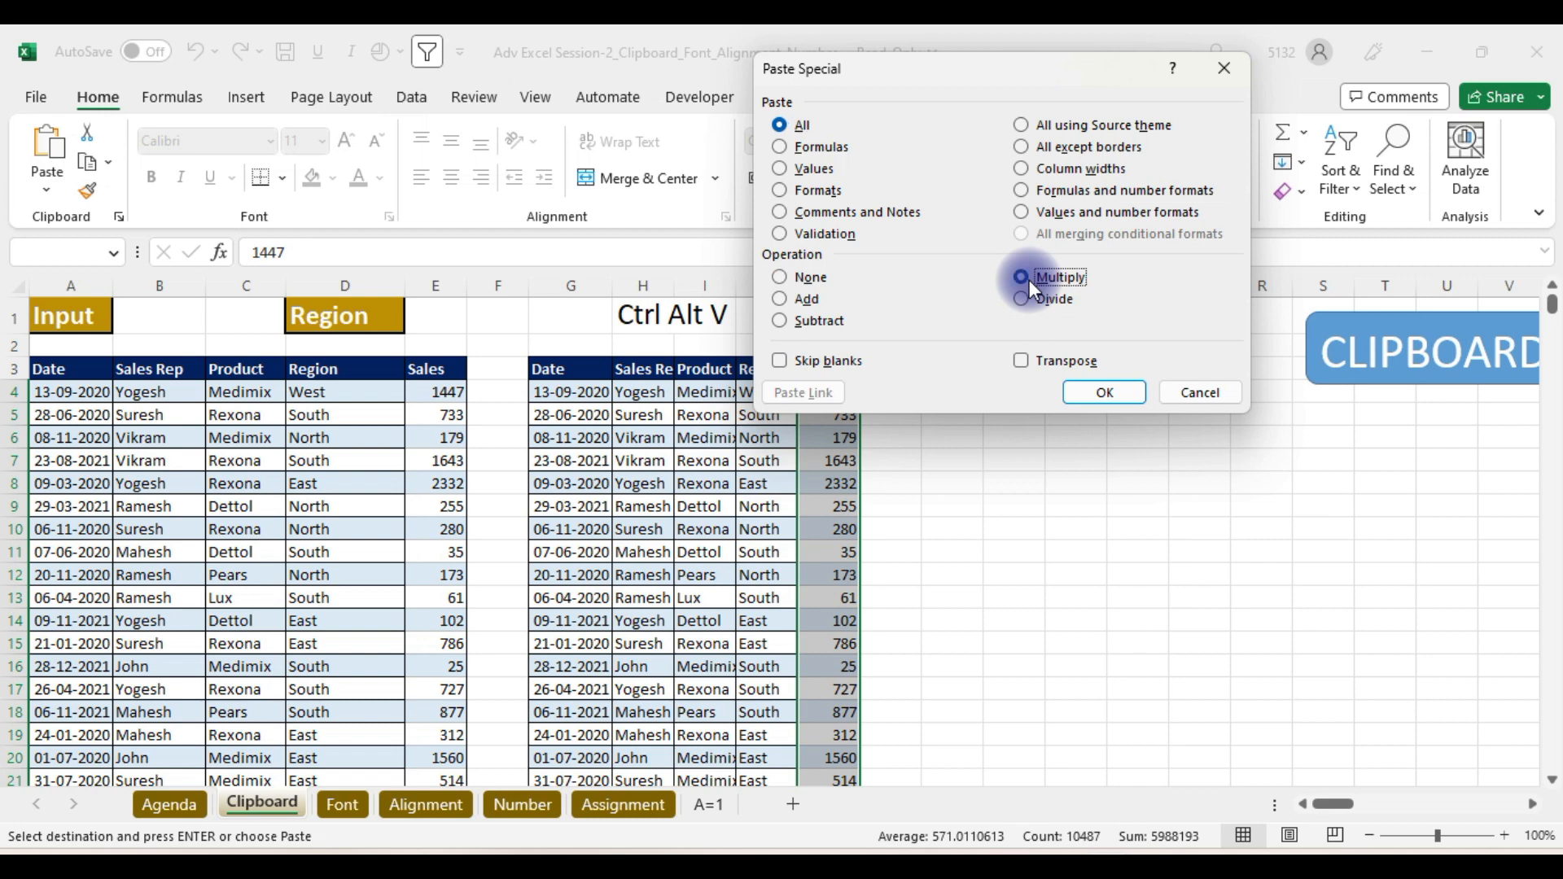
pyautogui.click(1123, 389)
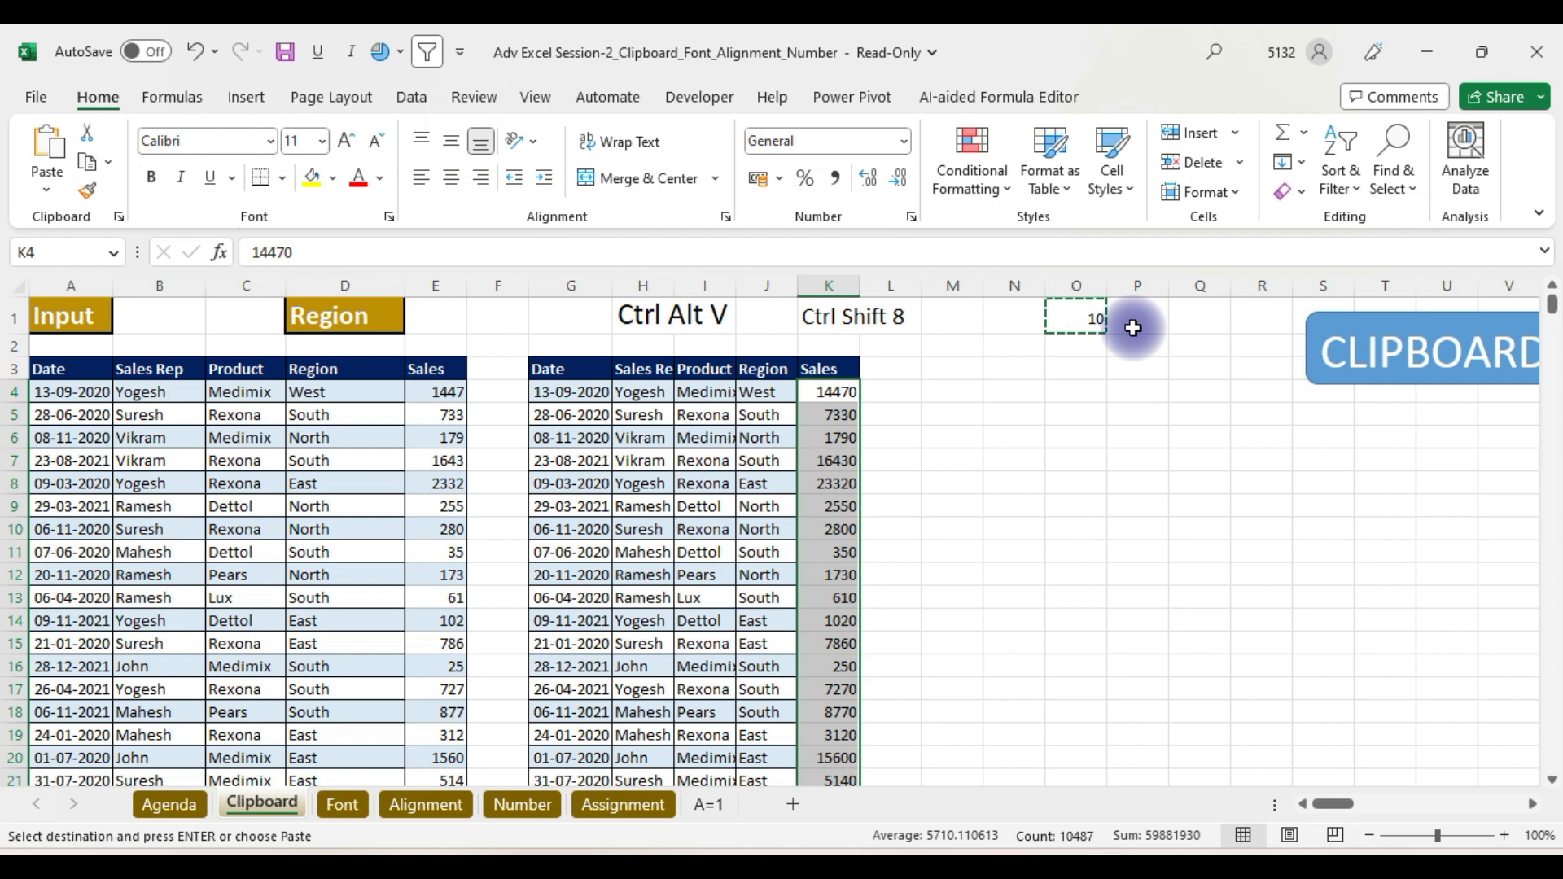
# - Switch to Google Meet, dismiss the raised-hand notification, and return to the Excel workbook
pyautogui.moveTo(904, 867)
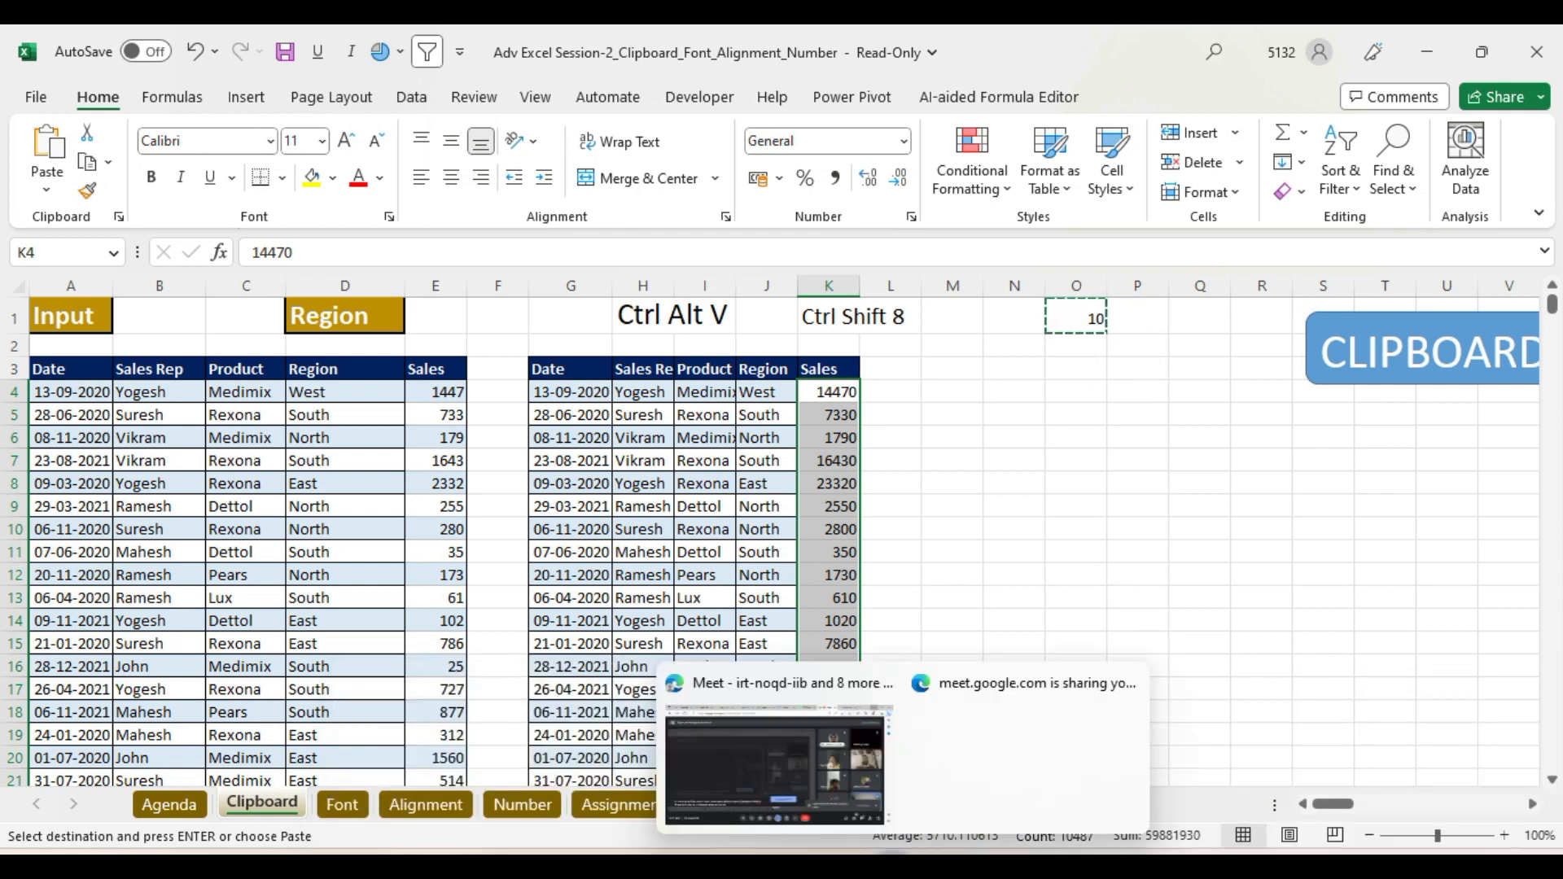
pyautogui.click(796, 778)
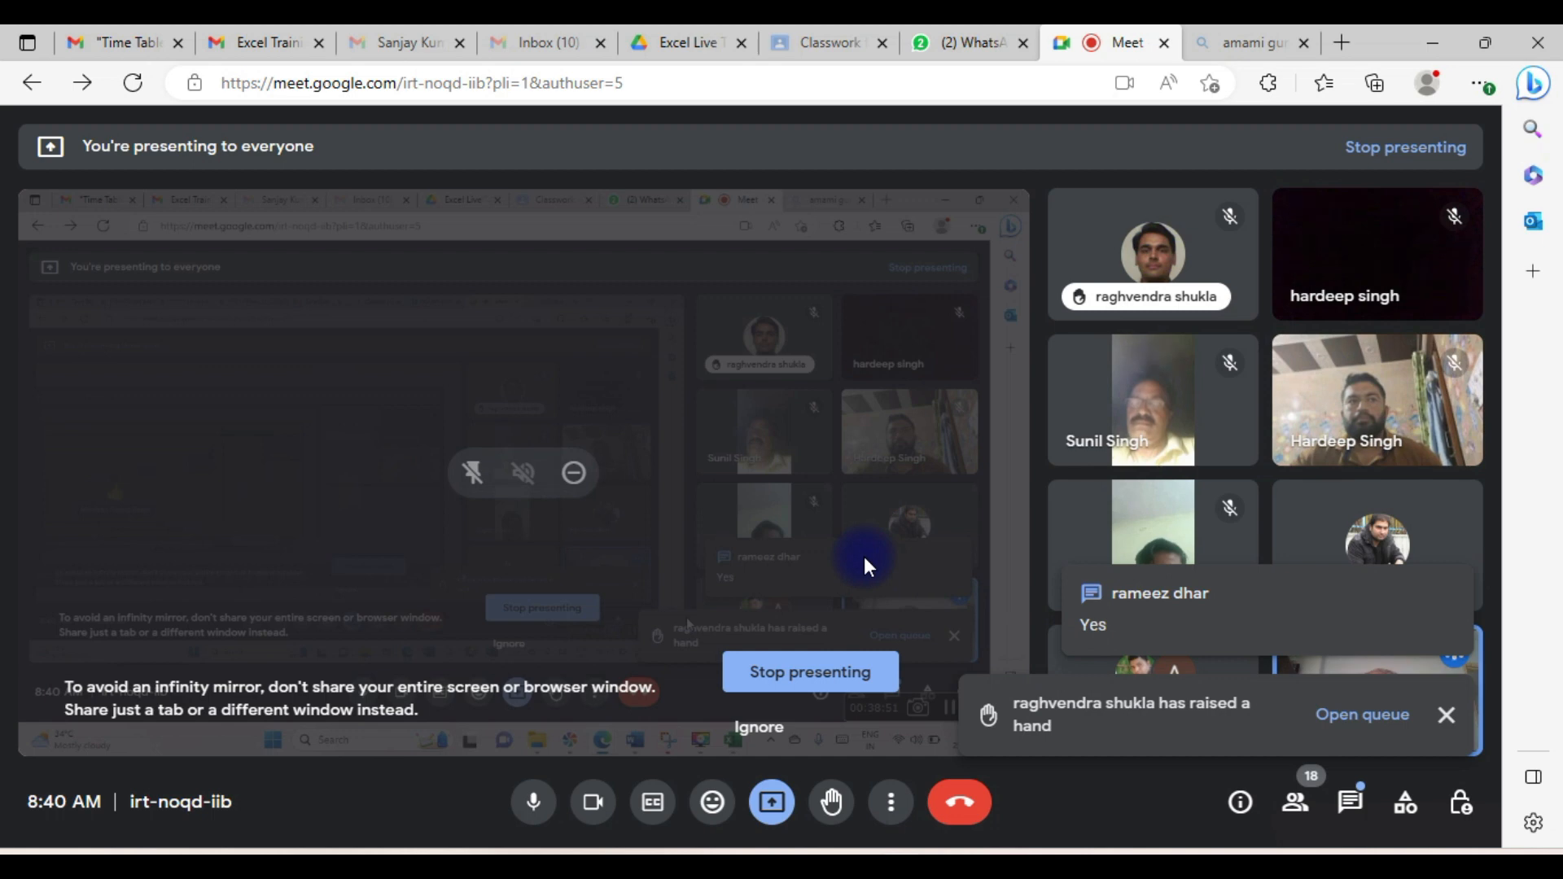
pyautogui.click(1446, 721)
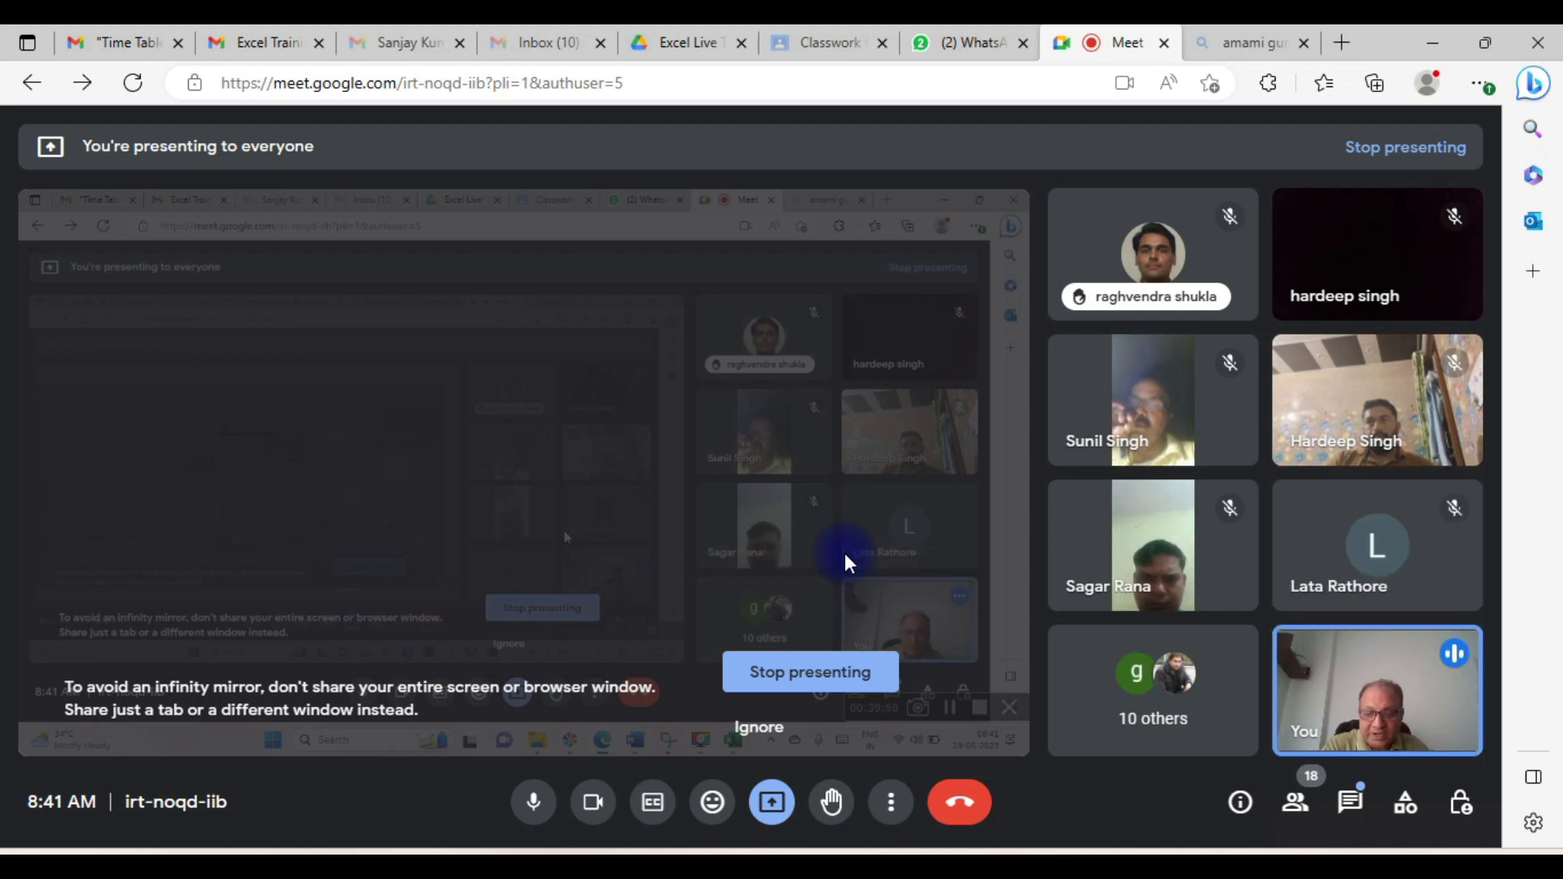
pyautogui.hotkey('alt', 'Tab')
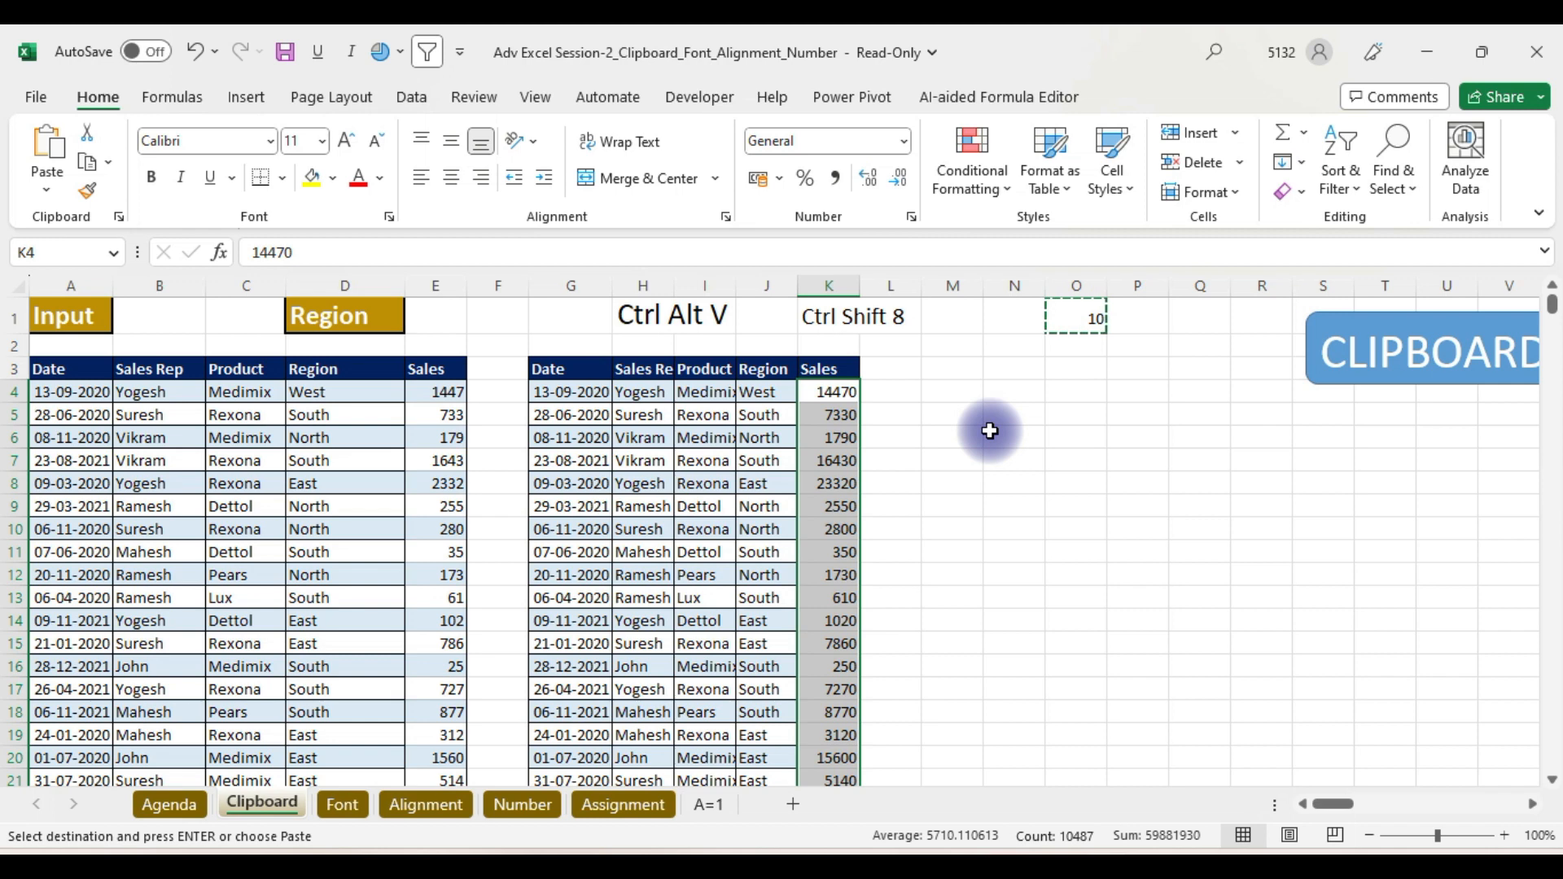
# - Divide the selected Sales values in column K by the copied 10 using the Paste Special Divide operation
pyautogui.hotkey('ctrl', 'alt', 'v')
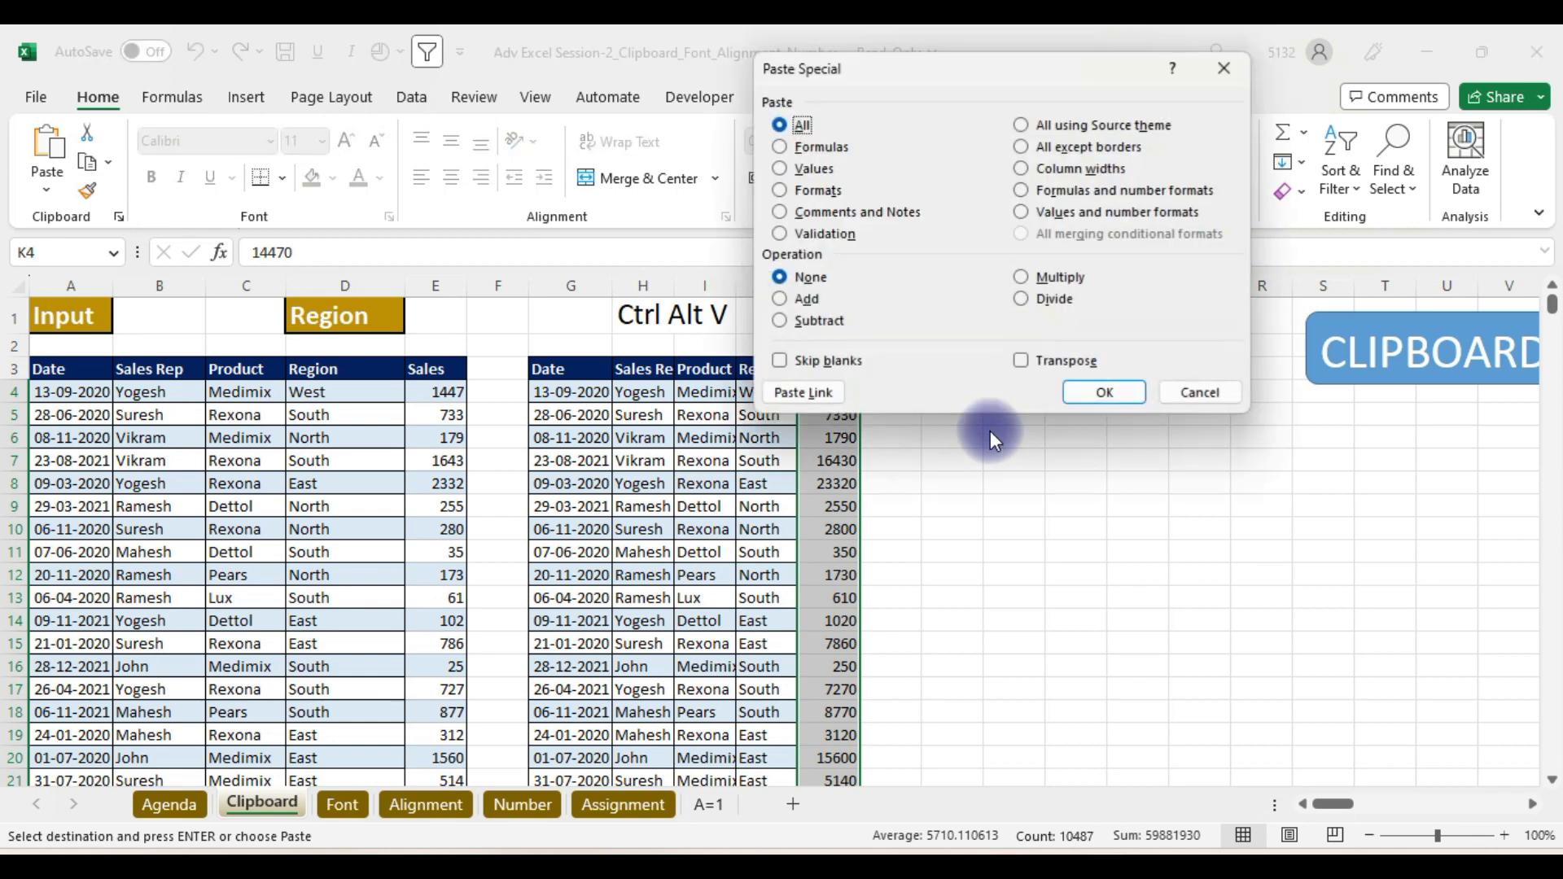
pyautogui.click(1034, 307)
pyautogui.press('Return')
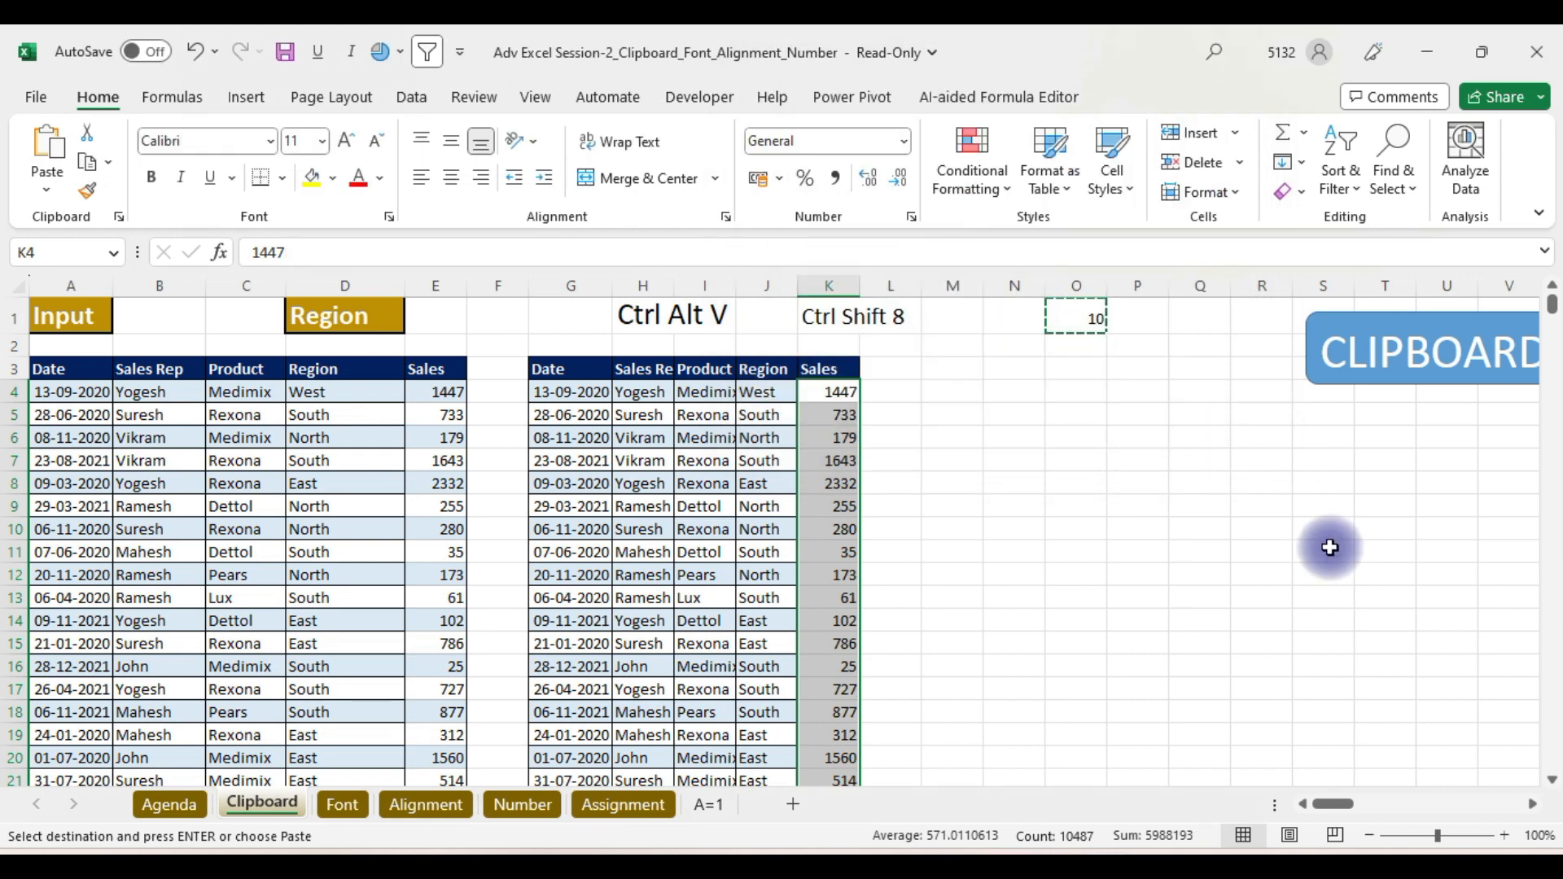
# - Add the copied 10 to the selected Sales values in column K using the Paste Special Add operation
pyautogui.hotkey('ctrl', 'alt', 'v')
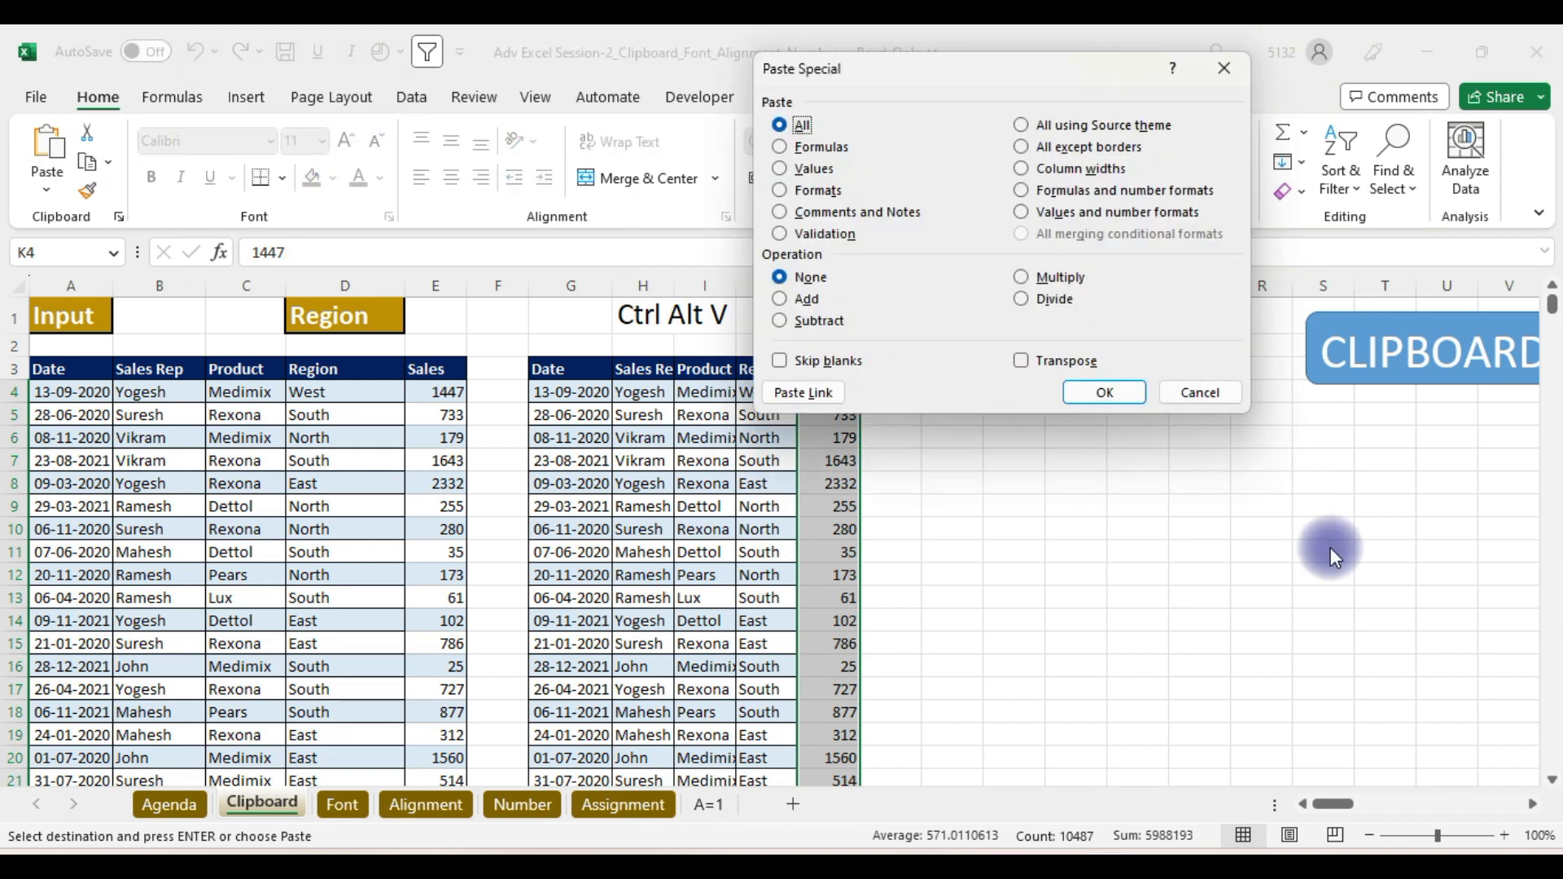
pyautogui.hotkey('alt', 'd')
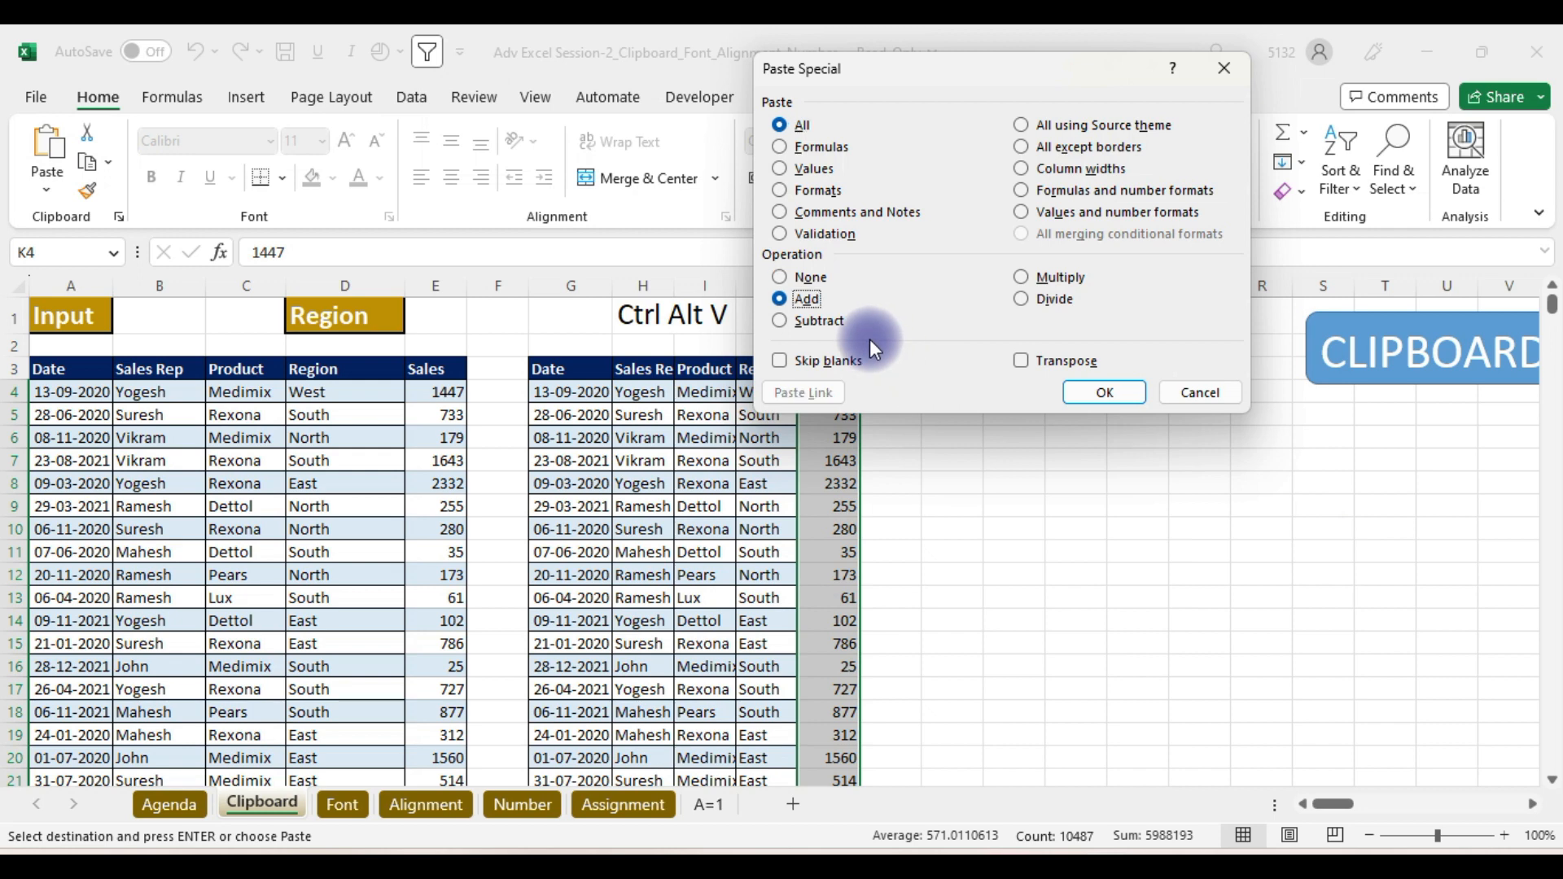
pyautogui.press('Return')
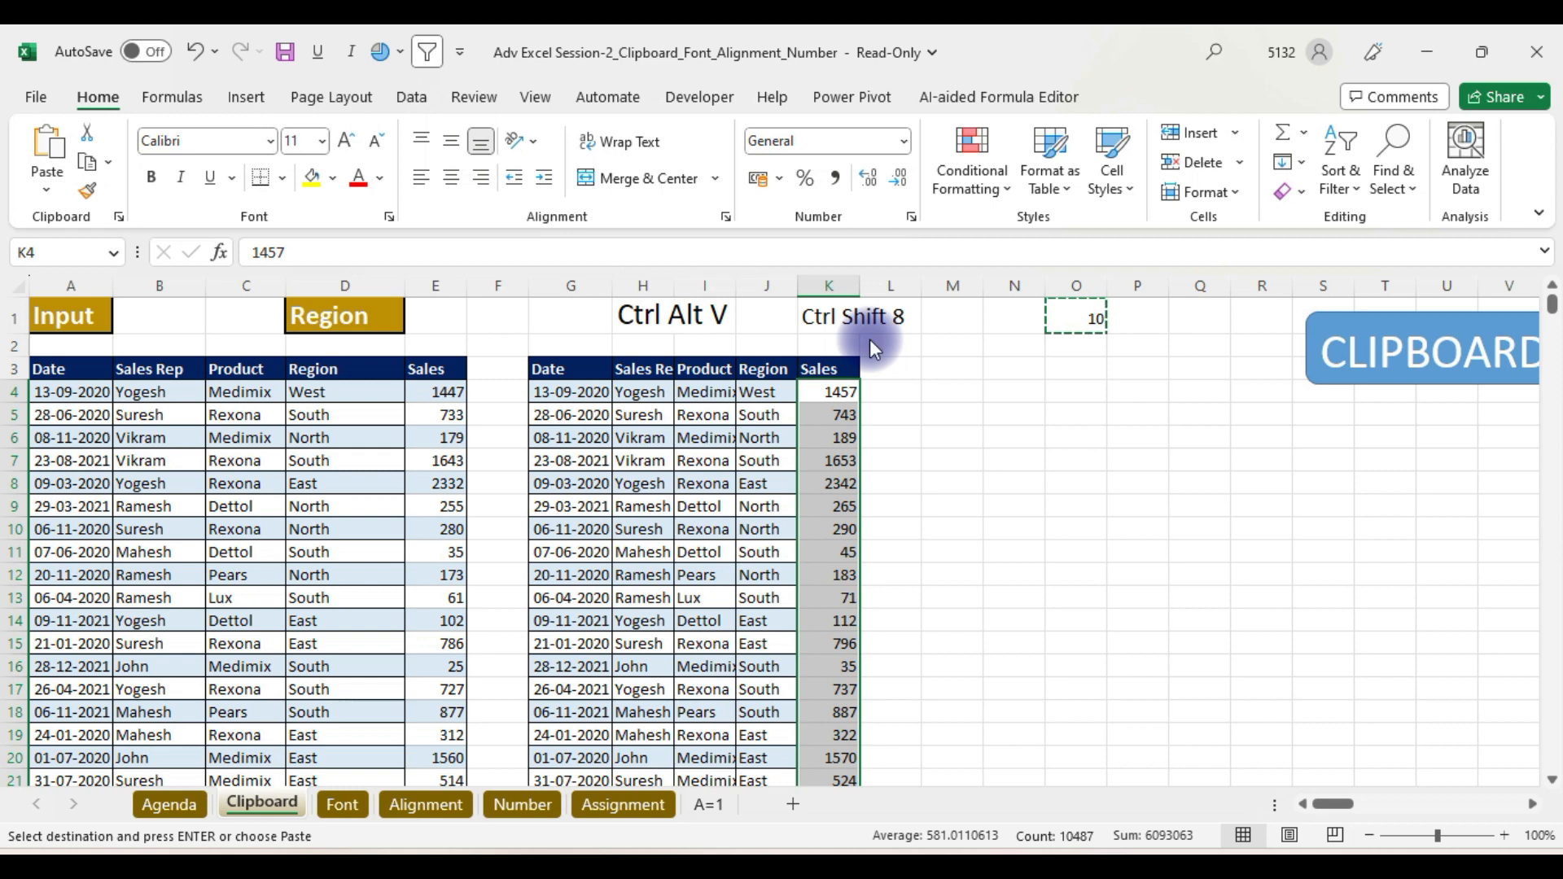
# - Subtract the copied 10 from the selected Sales values in column K using the Paste Special Subtract operation
pyautogui.hotkey('ctrl', 'alt', 'v')
pyautogui.press('s')
pyautogui.press('Return')
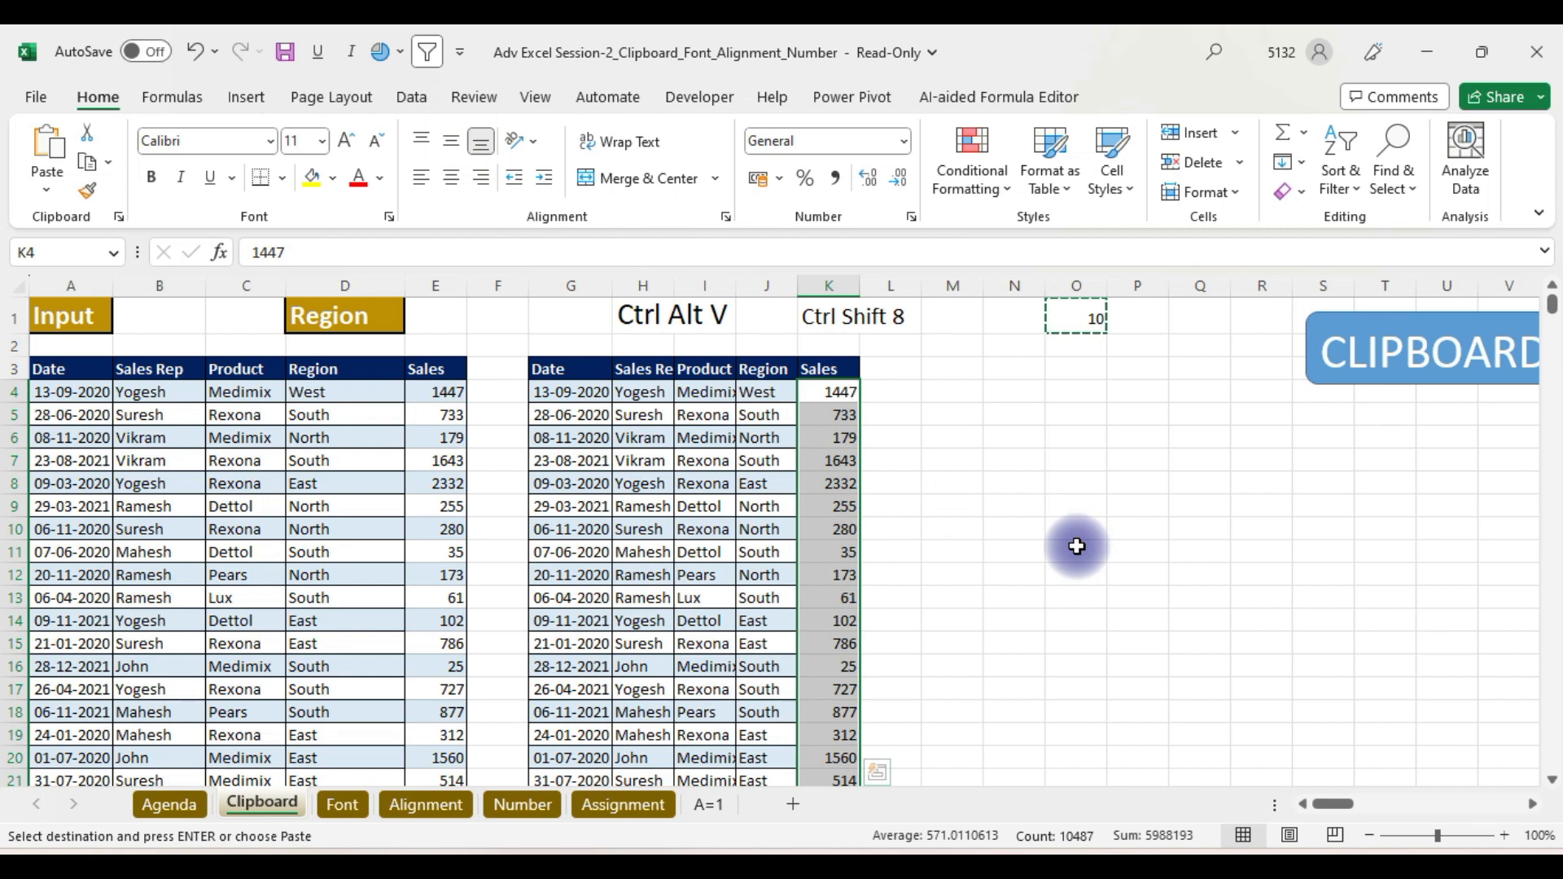
# - Switch to Google Meet, turn the camera off and back on, and return to the Excel workbook
pyautogui.click(1433, 51)
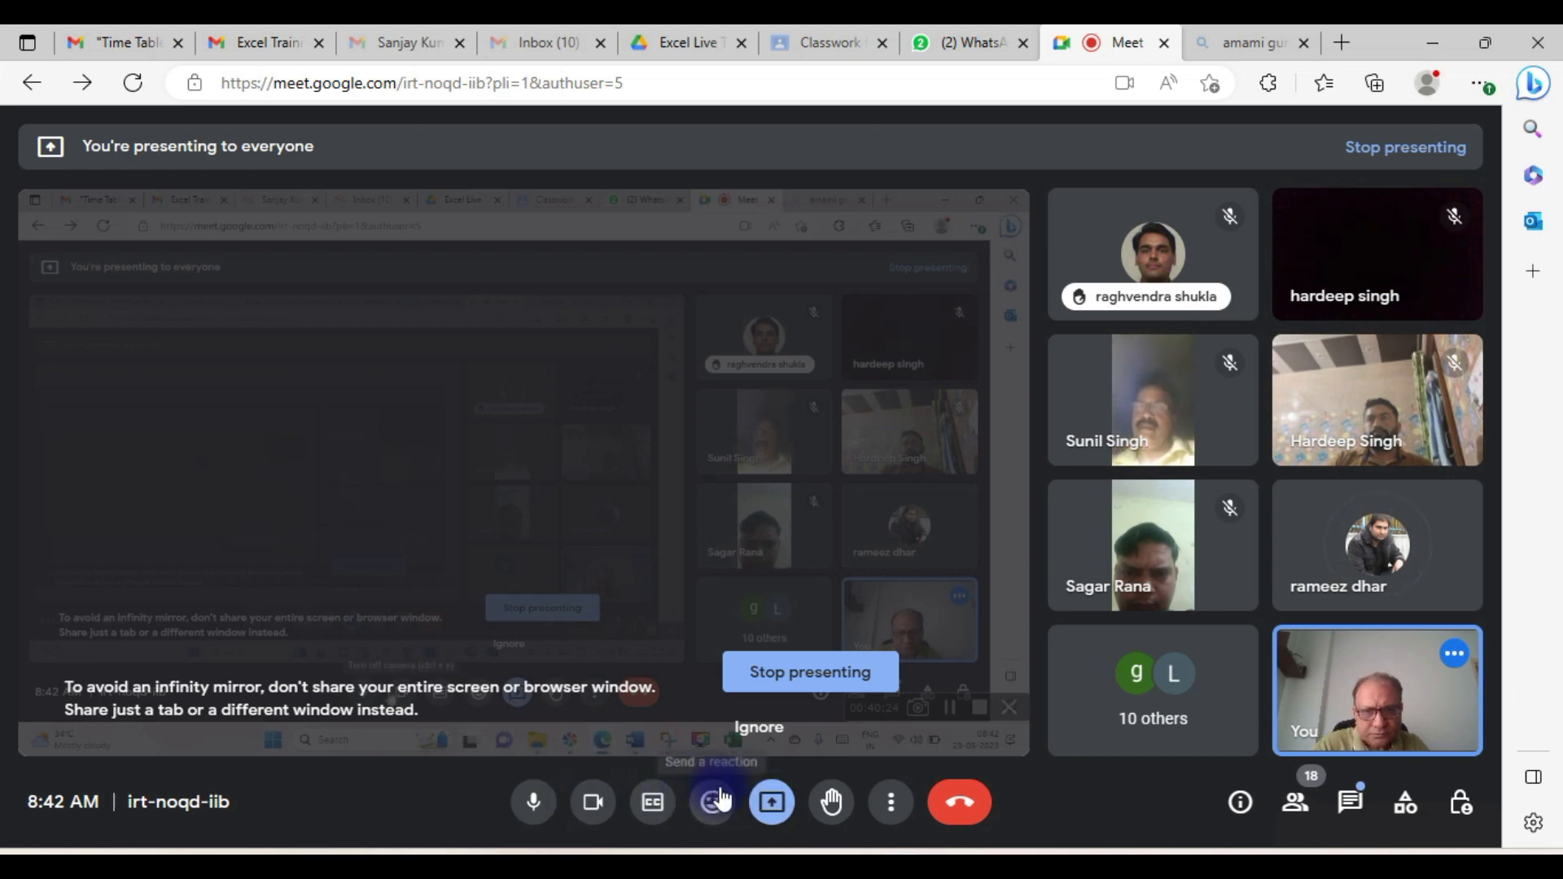
pyautogui.click(592, 804)
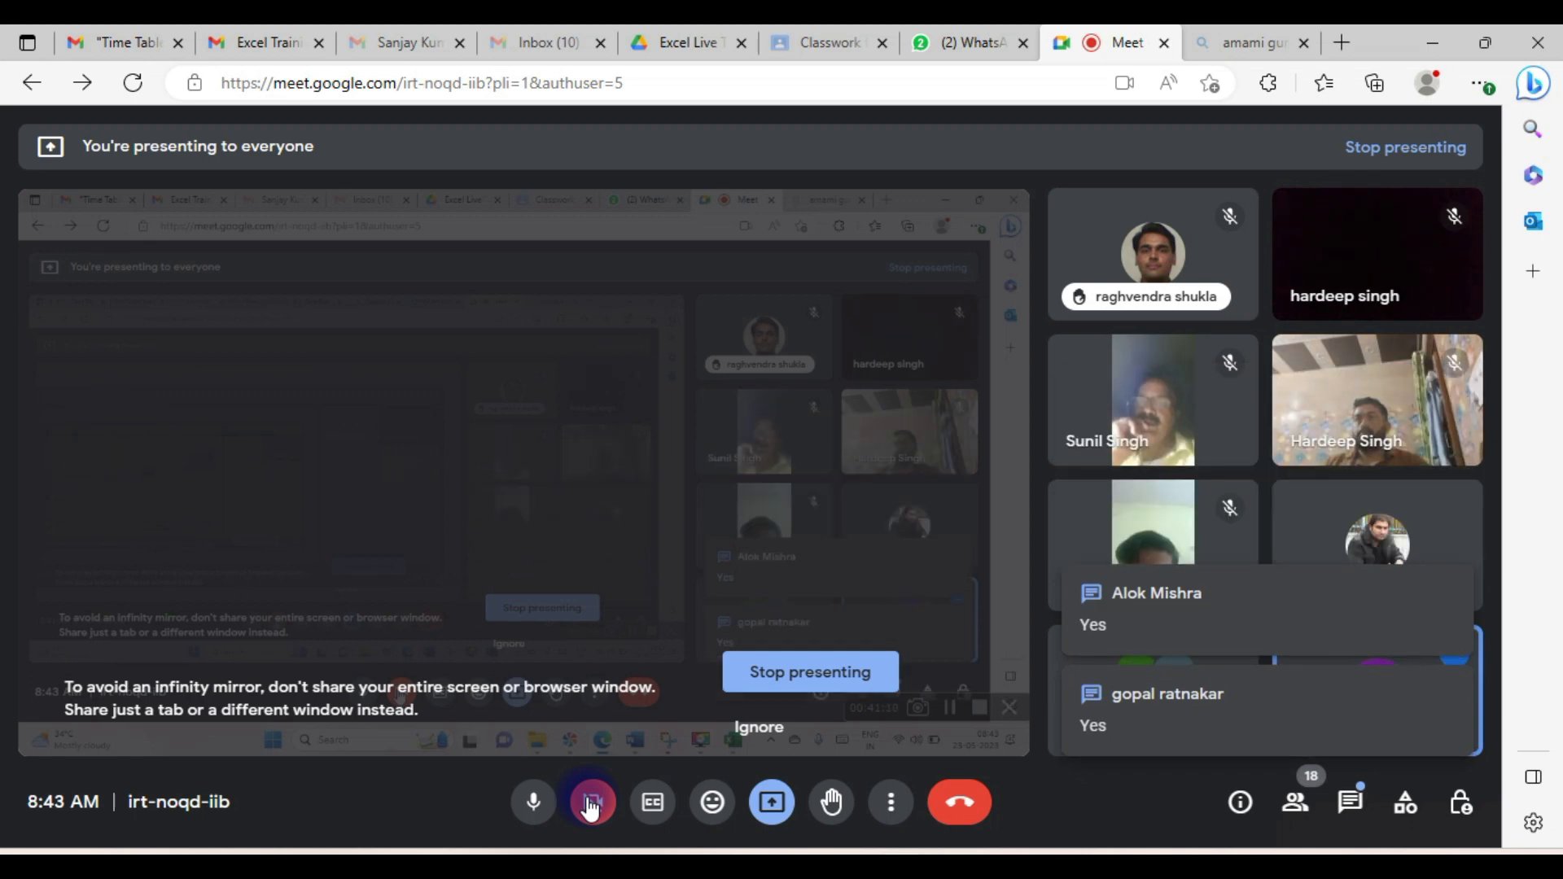
pyautogui.click(592, 806)
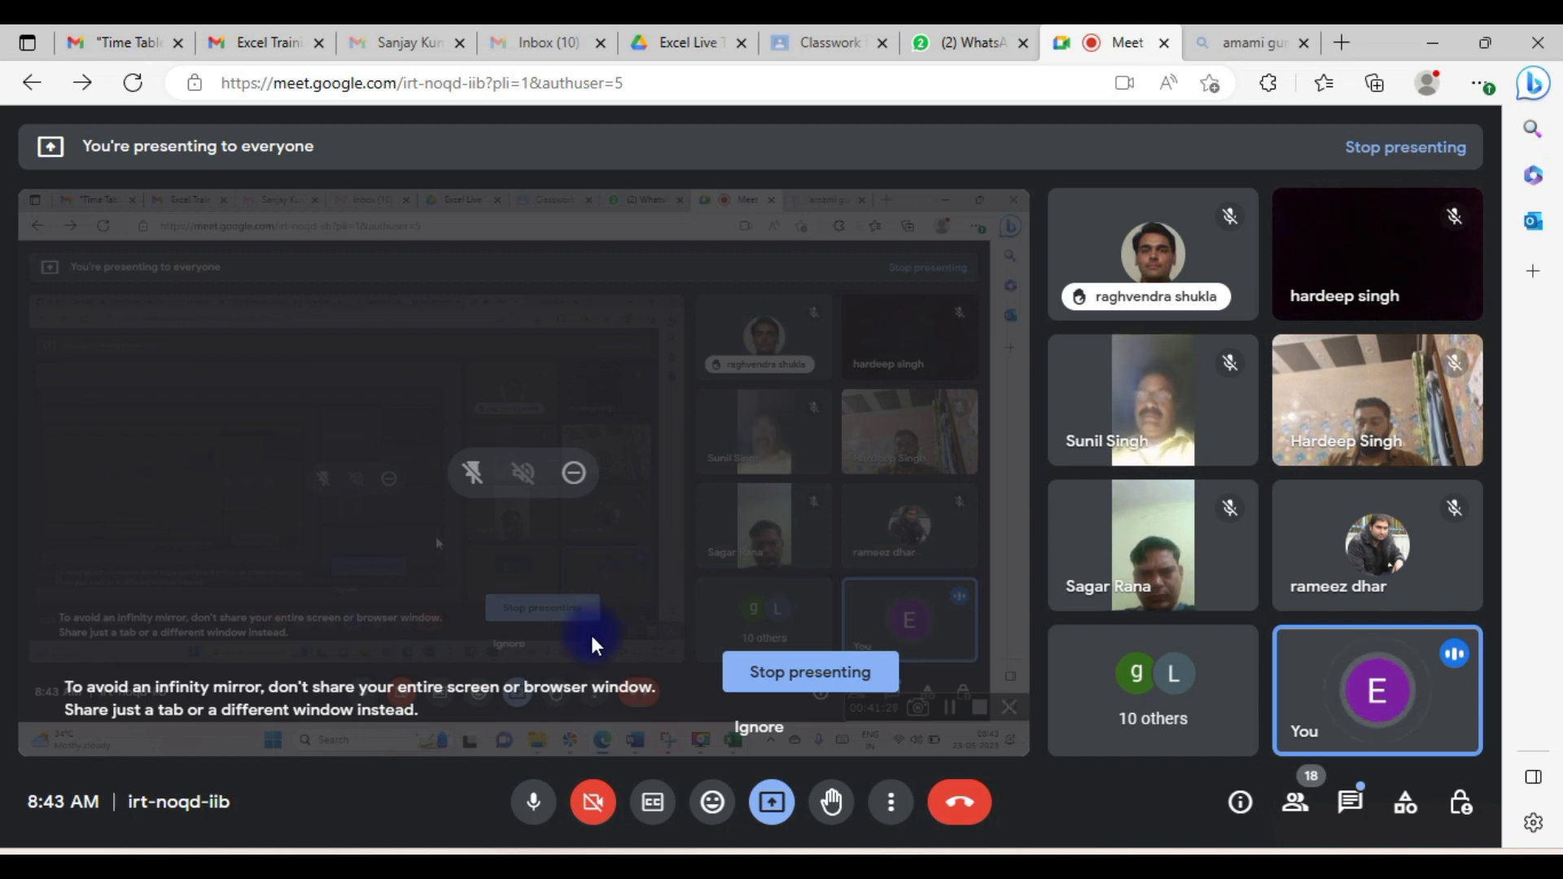
pyautogui.click(594, 806)
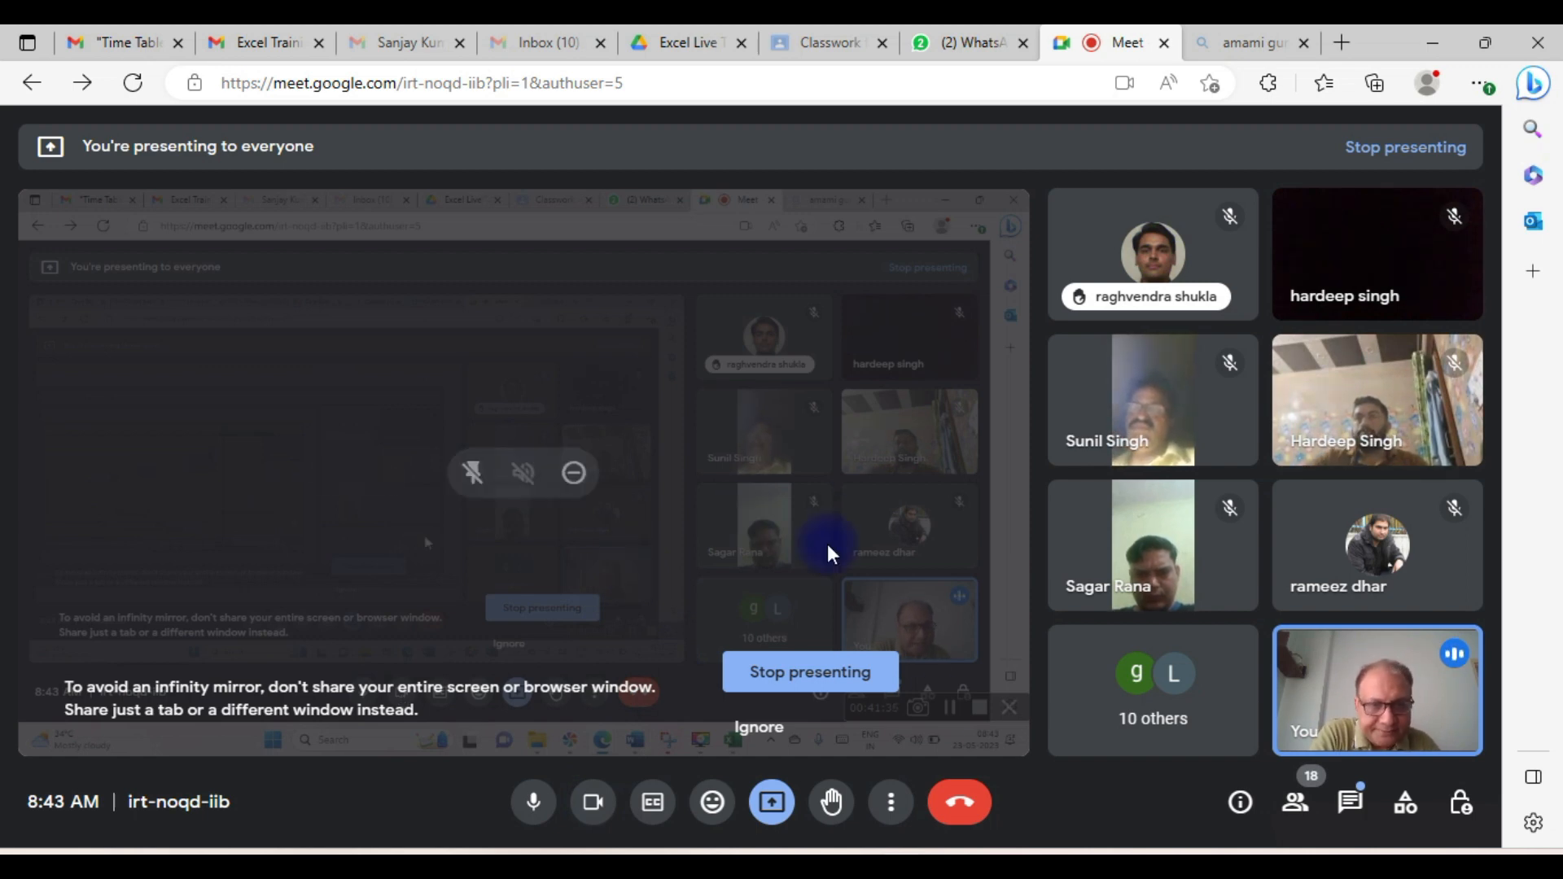
pyautogui.moveTo(1098, 850)
pyautogui.click(1109, 809)
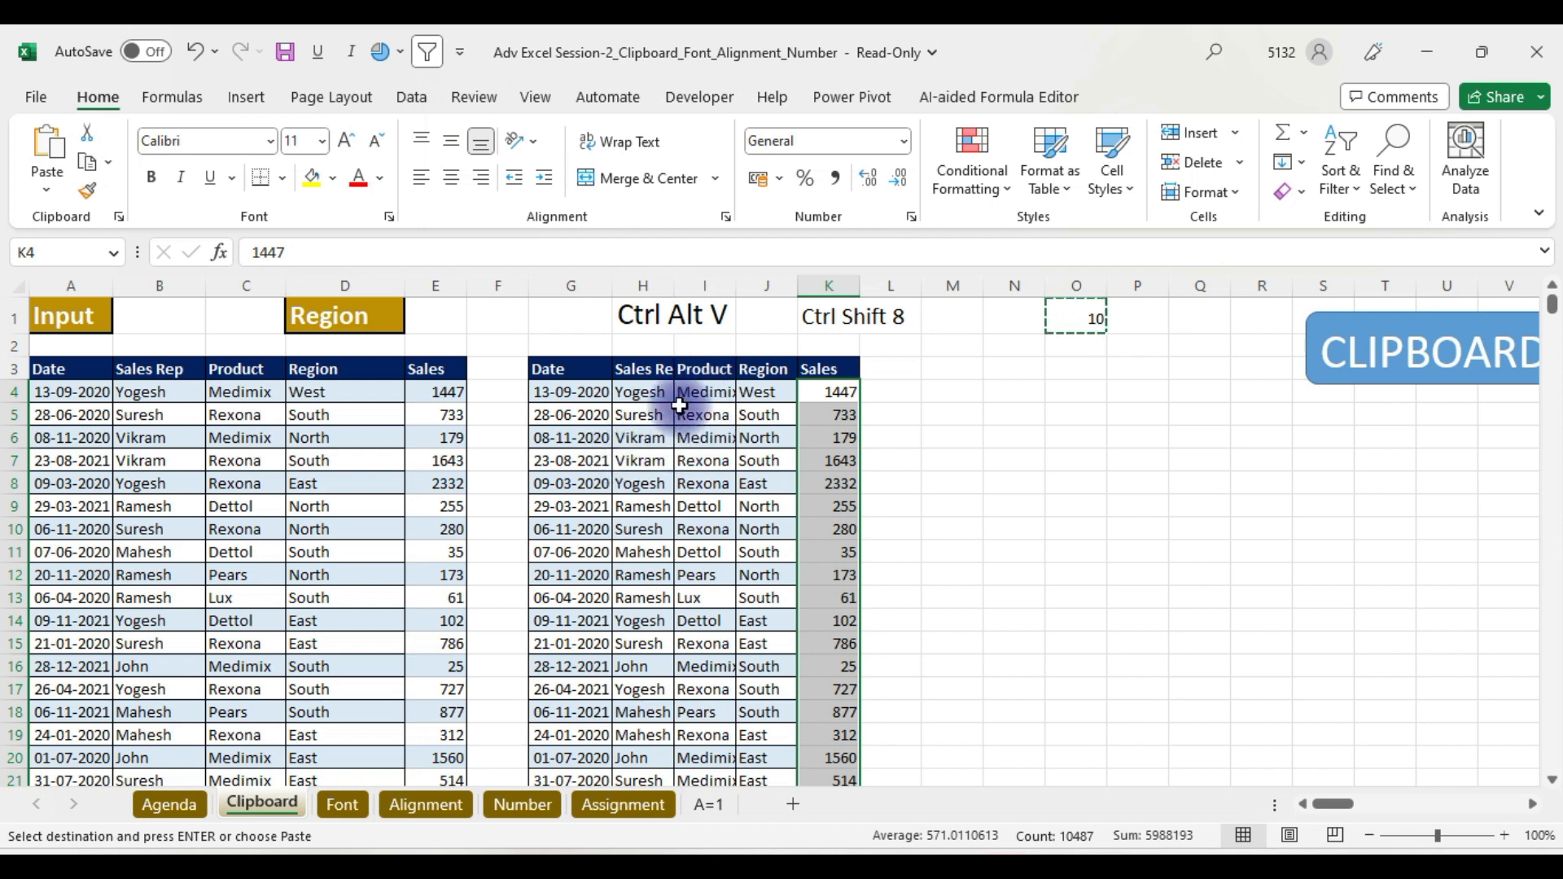
# - Copy the range G3:K8 and paste it transposed at cell M3 using Paste Special with Transpose enabled
pyautogui.moveTo(562, 371); pyautogui.dragTo(834, 480)
pyautogui.hotkey('ctrl', 'c')
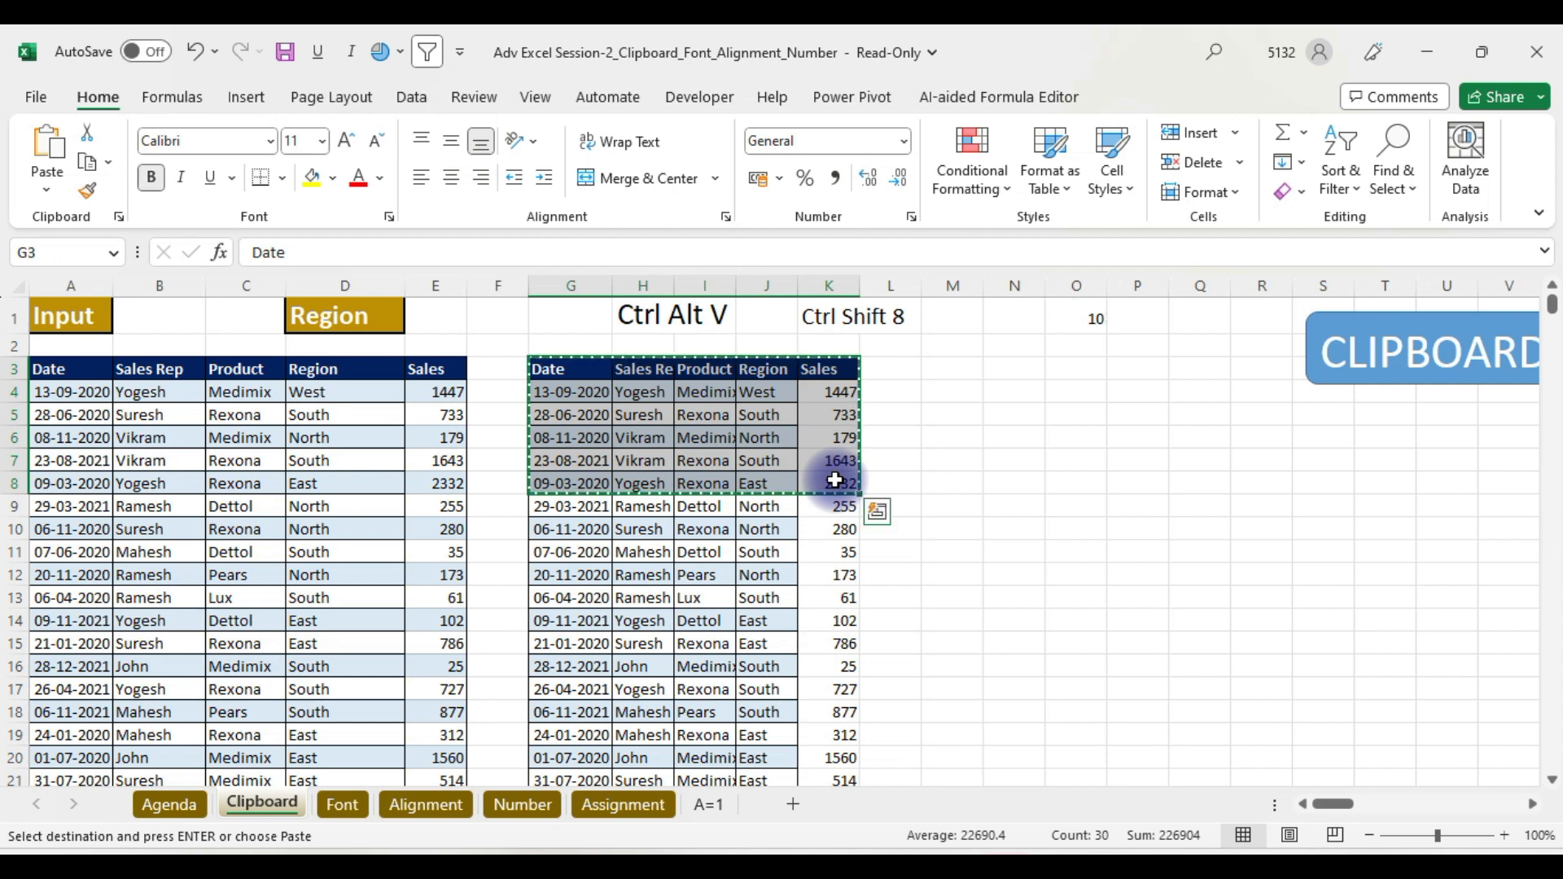
pyautogui.click(963, 371)
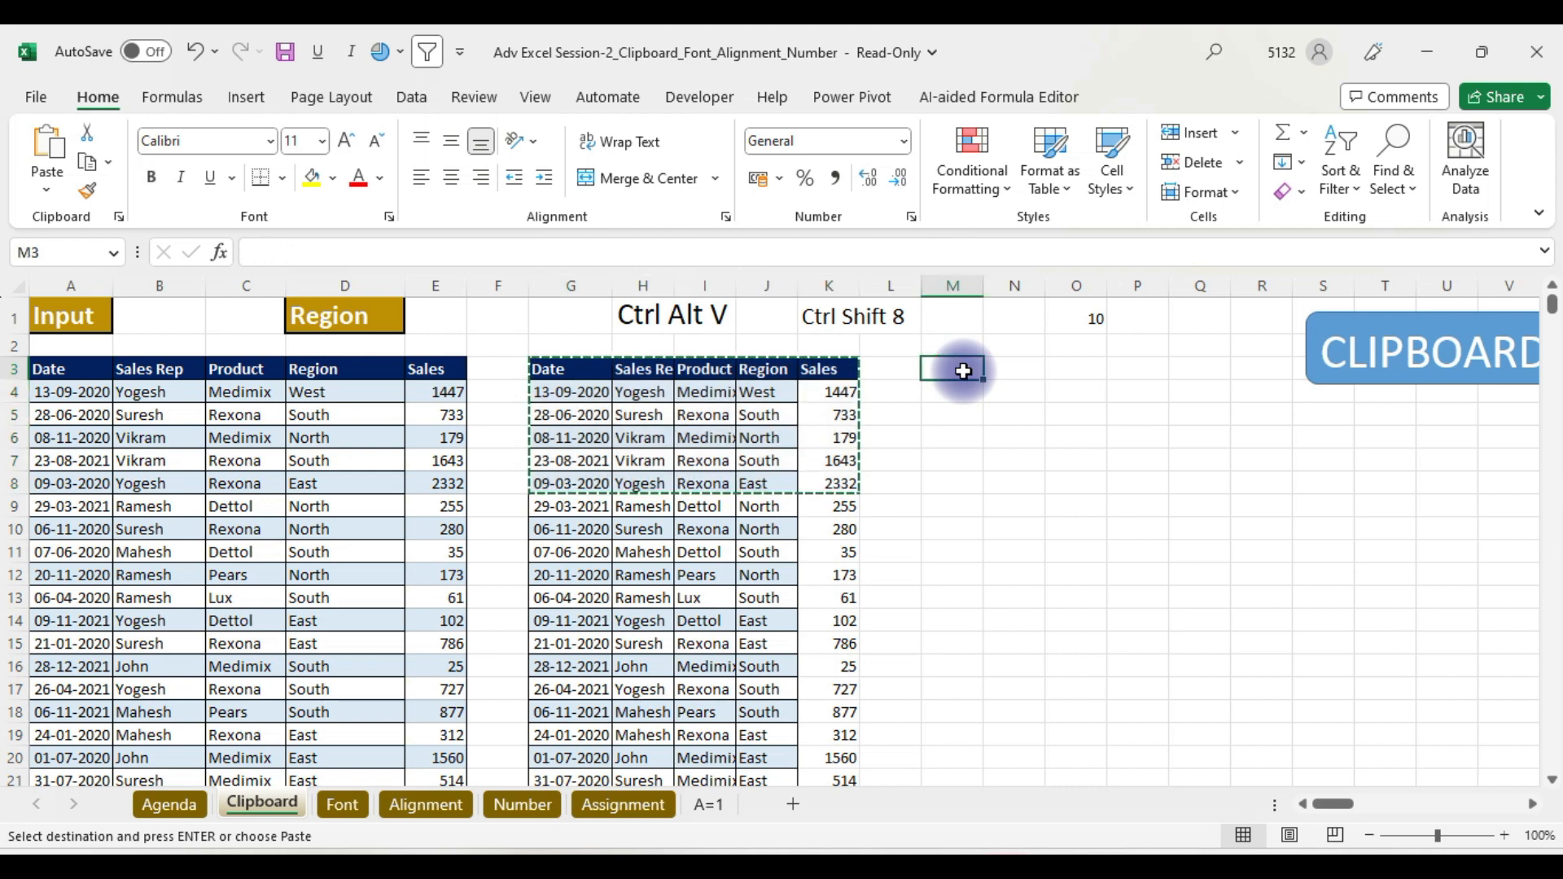
pyautogui.hotkey('ctrl', 'alt', 'v')
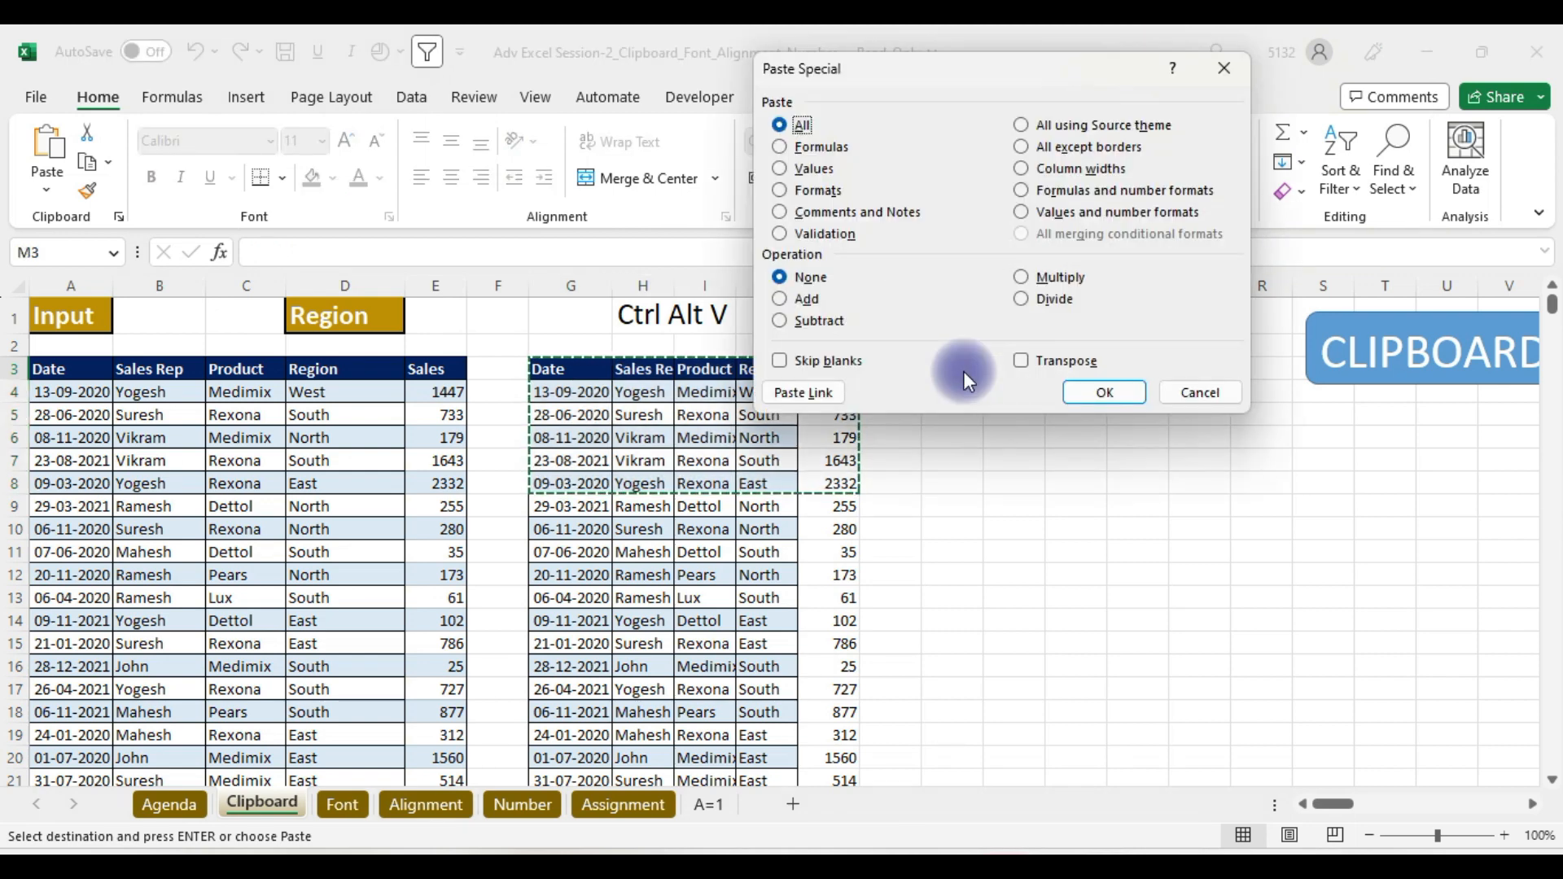
pyautogui.click(1019, 360)
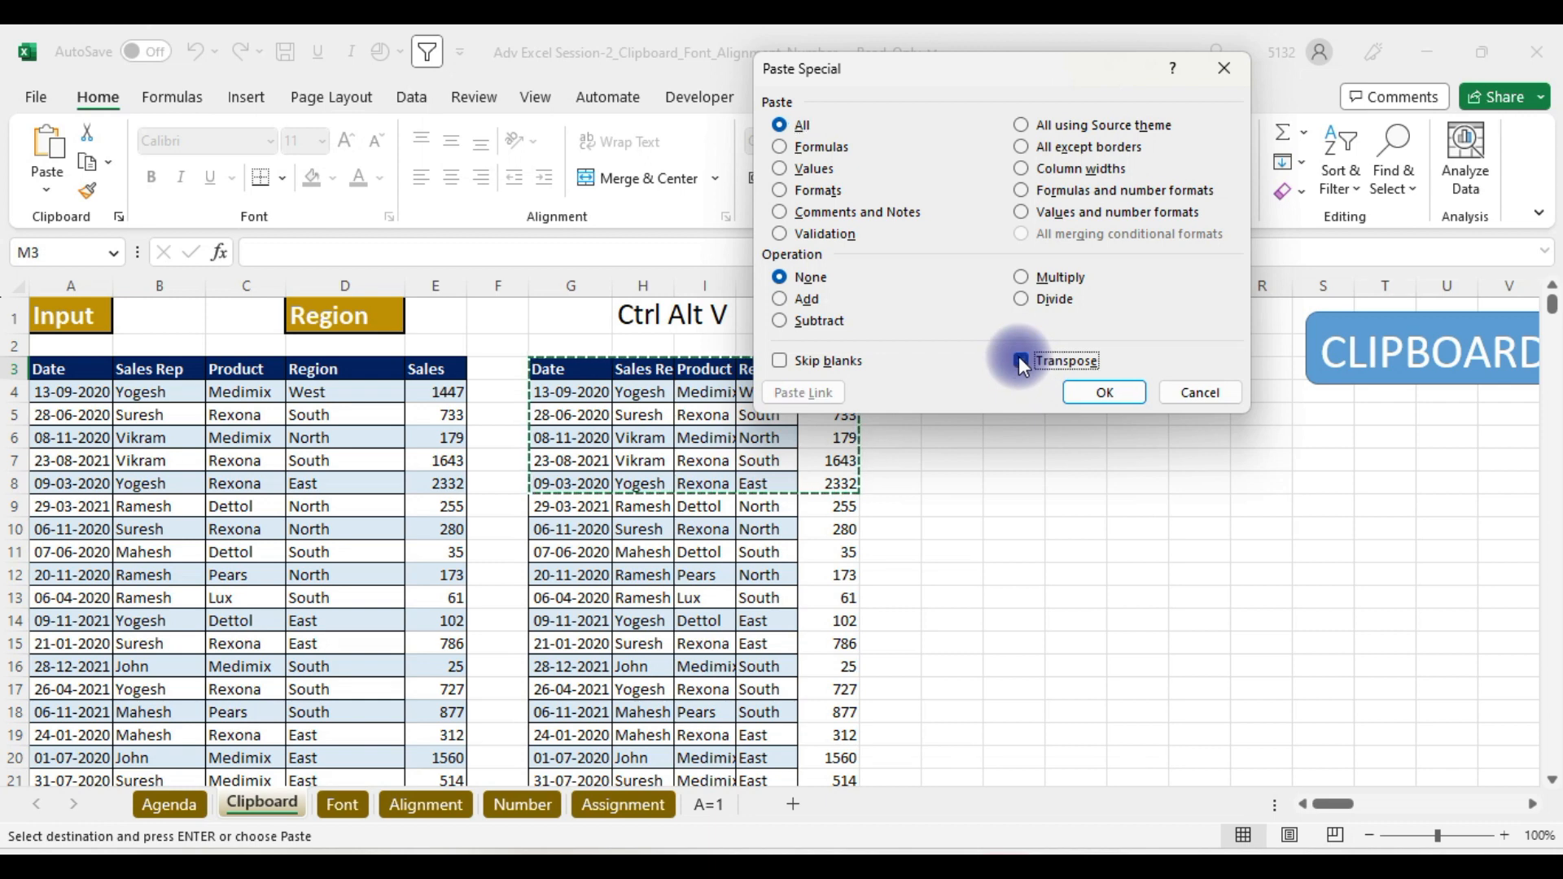
pyautogui.click(1104, 394)
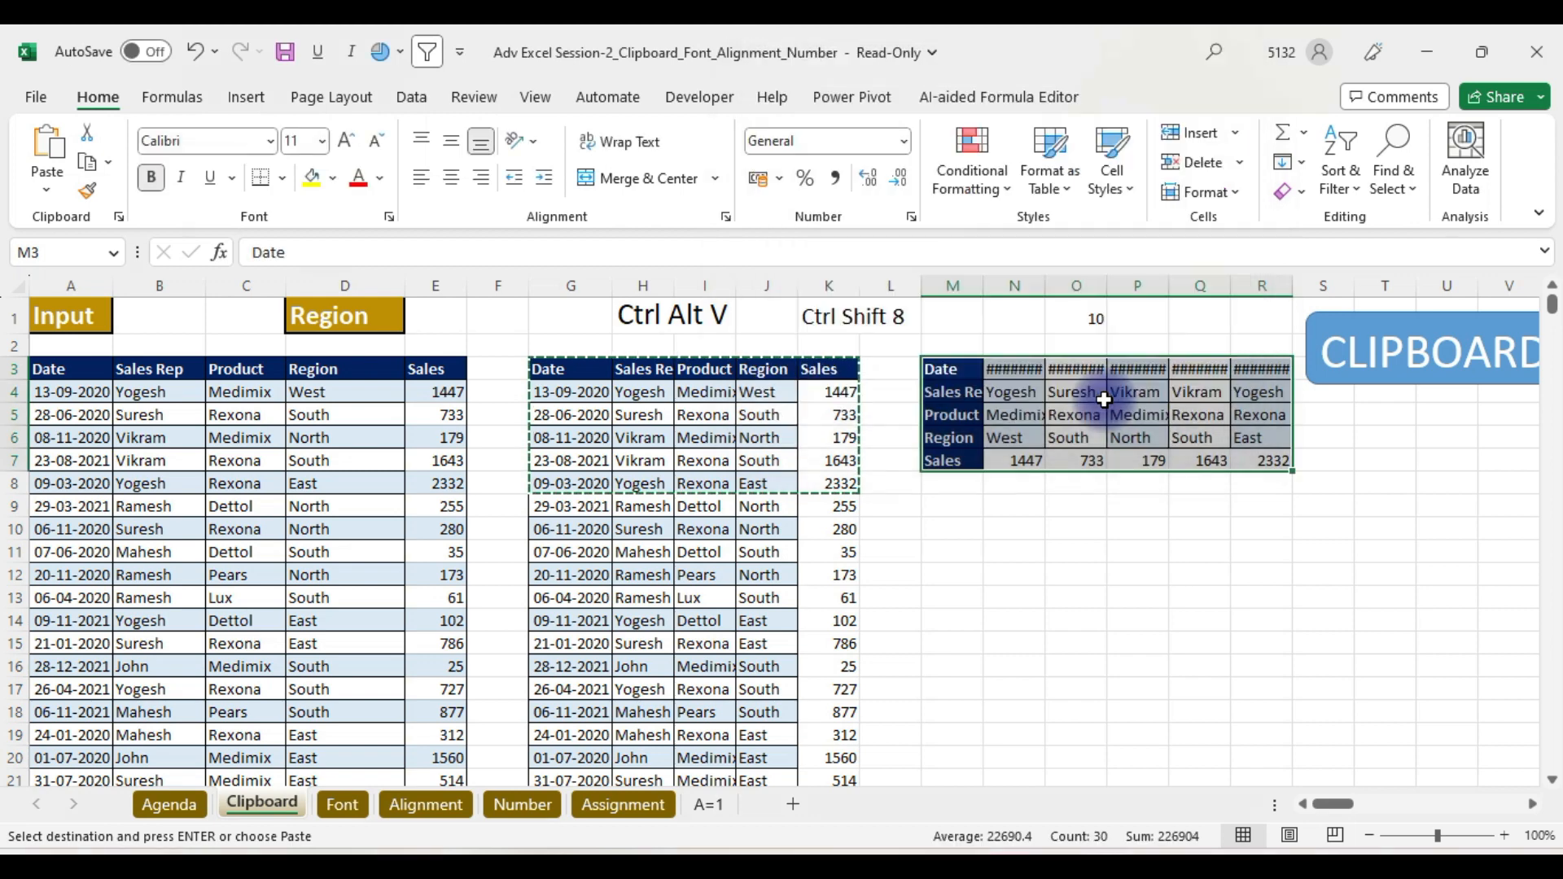
# - AutoFit the widths of columns N through R in the transposed table so the dates fit
pyautogui.doubleClick(1045, 285)
pyautogui.doubleClick(1131, 285)
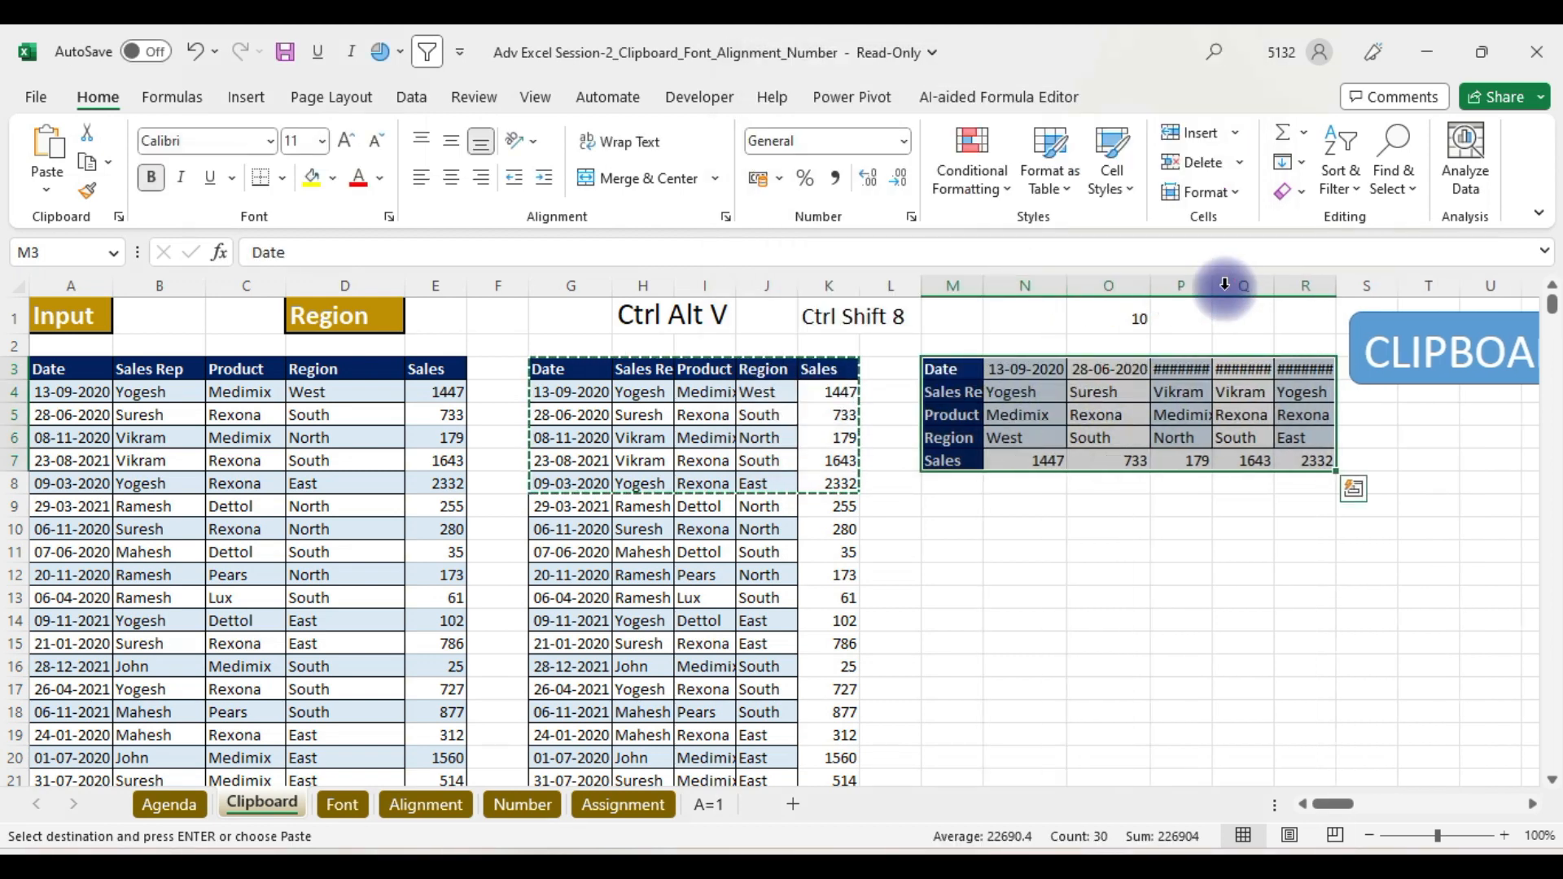
pyautogui.doubleClick(1212, 286)
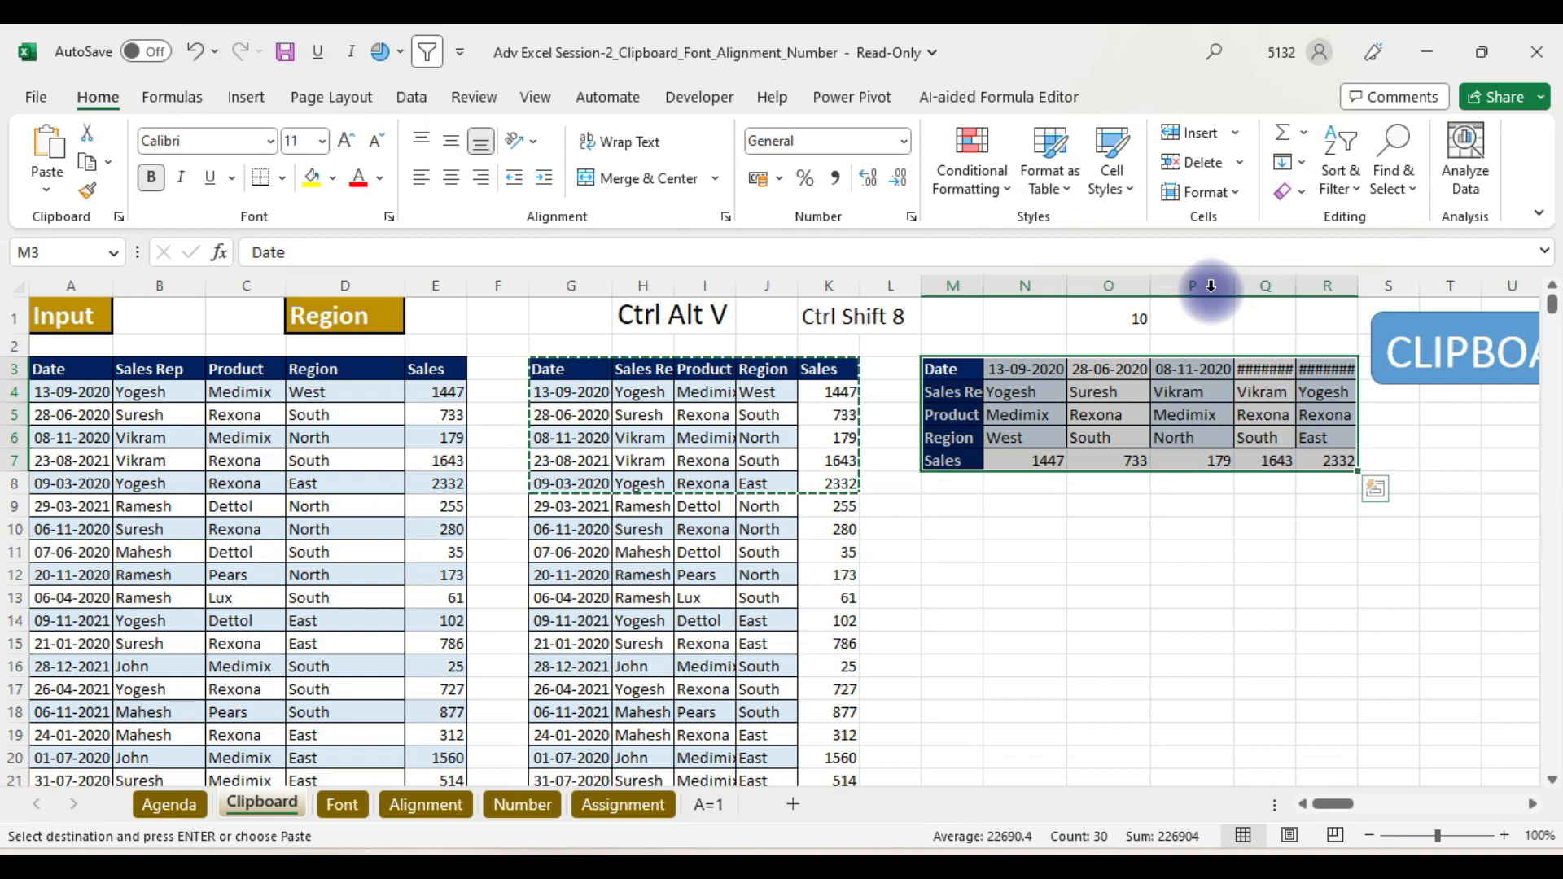
pyautogui.doubleClick(1297, 284)
pyautogui.doubleClick(1380, 285)
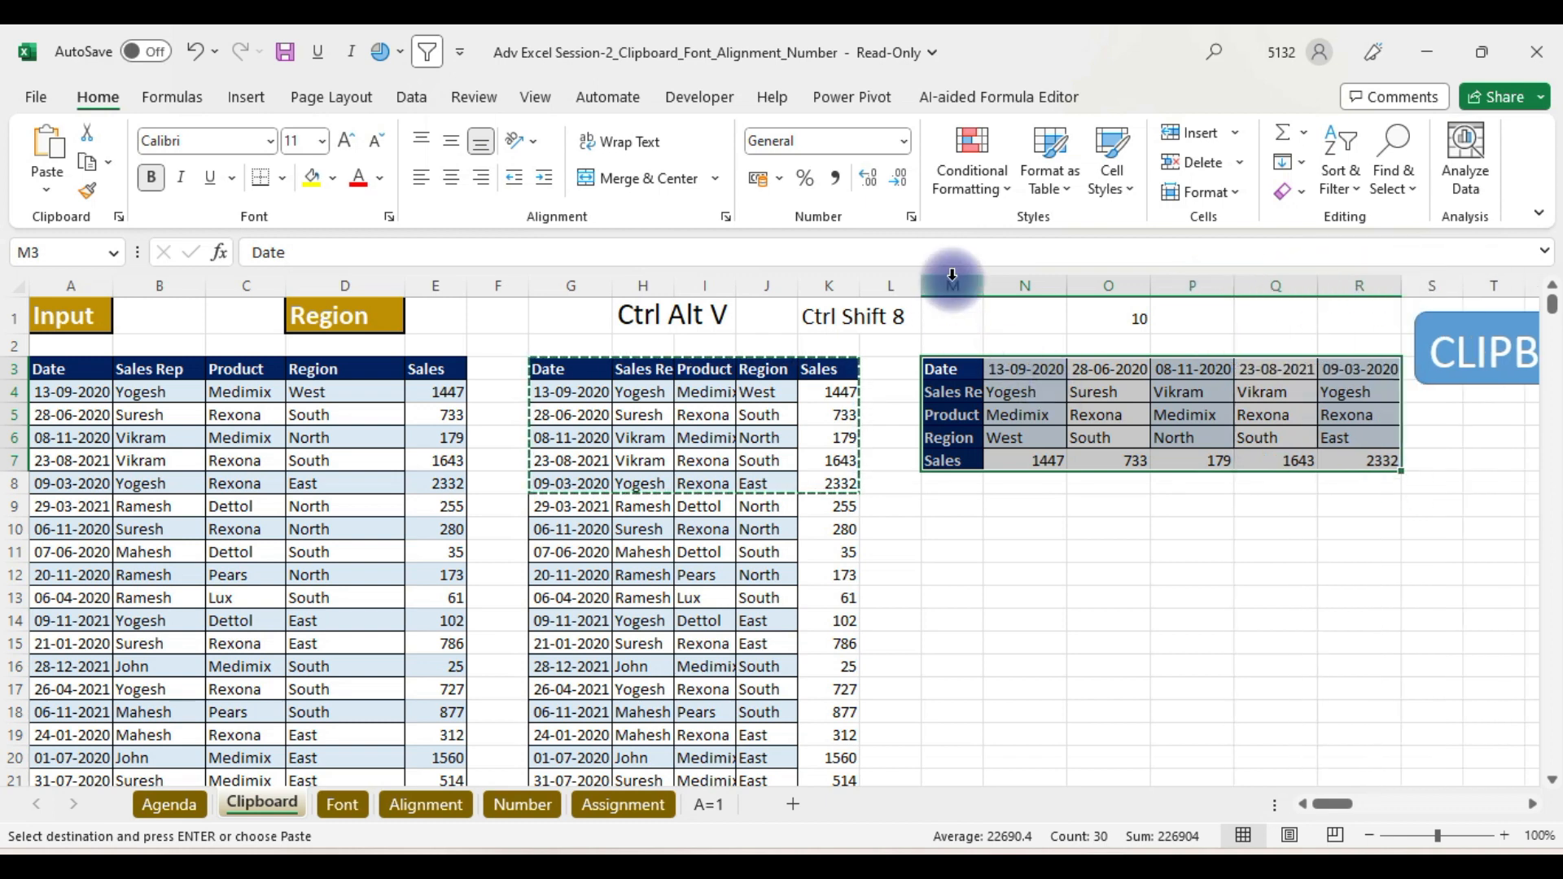
# - Copy the range G3:K8 again and paste it transposed at cell M9 using Paste Special
pyautogui.click(564, 367)
pyautogui.moveTo(571, 365); pyautogui.dragTo(842, 478)
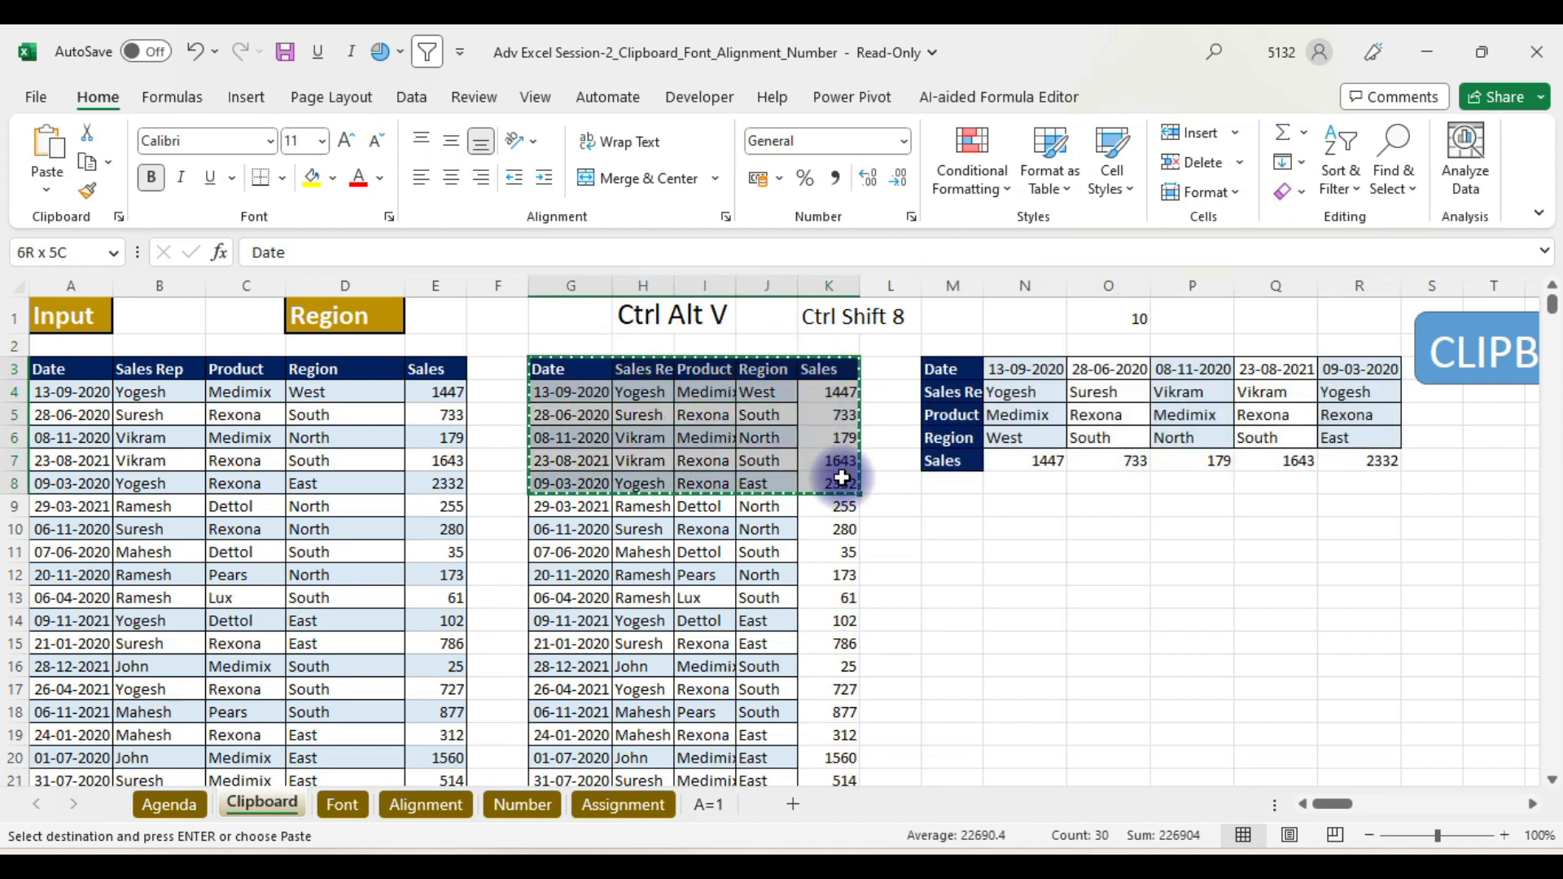
pyautogui.moveTo(842, 478); pyautogui.dragTo(842, 478)
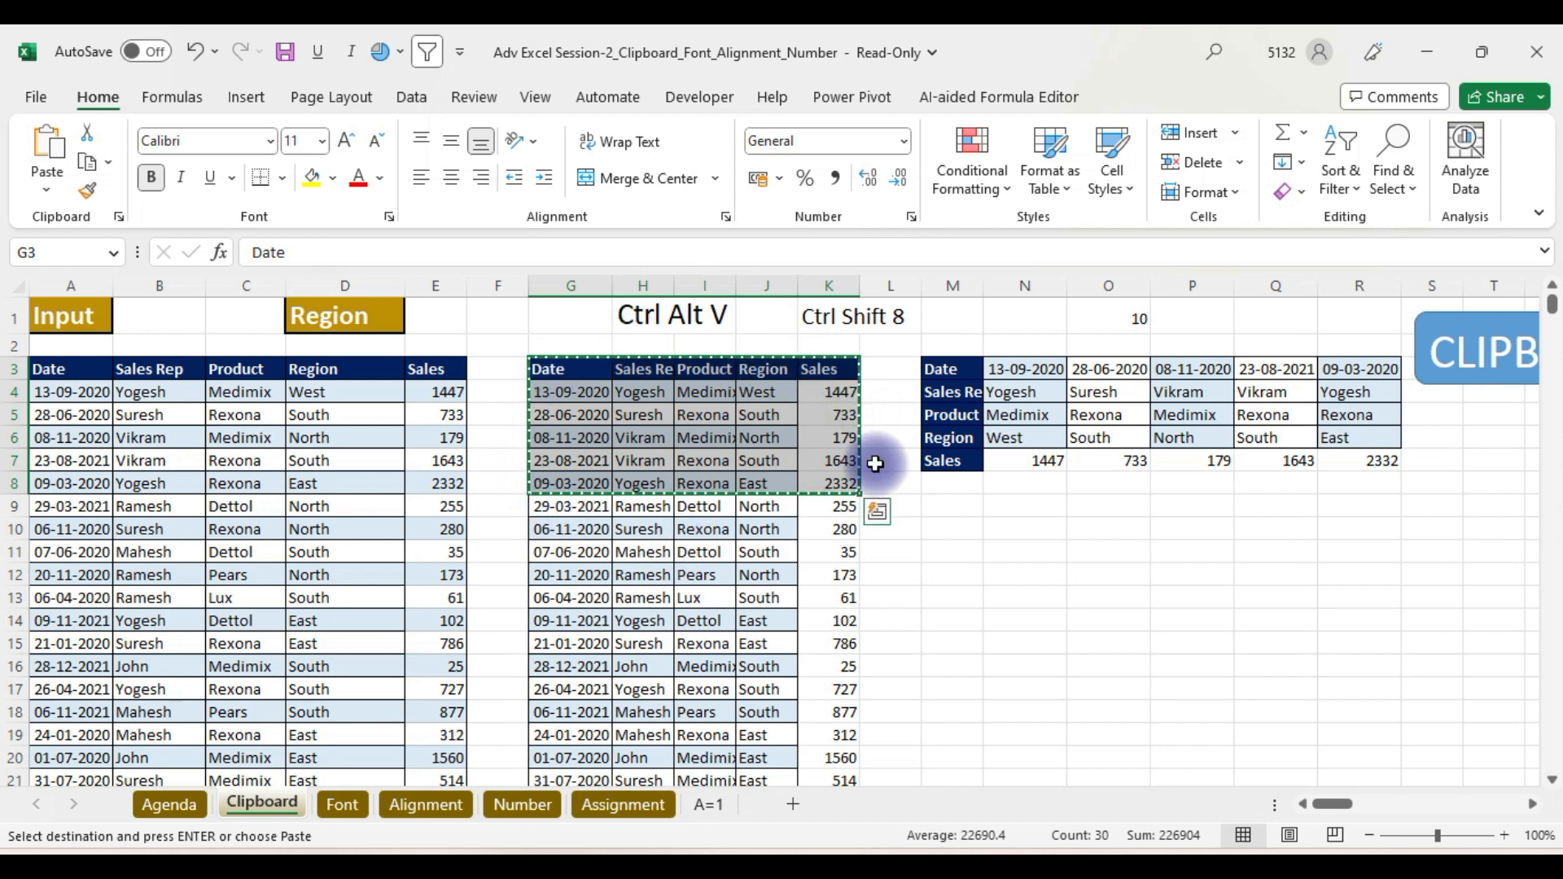
pyautogui.click(952, 507)
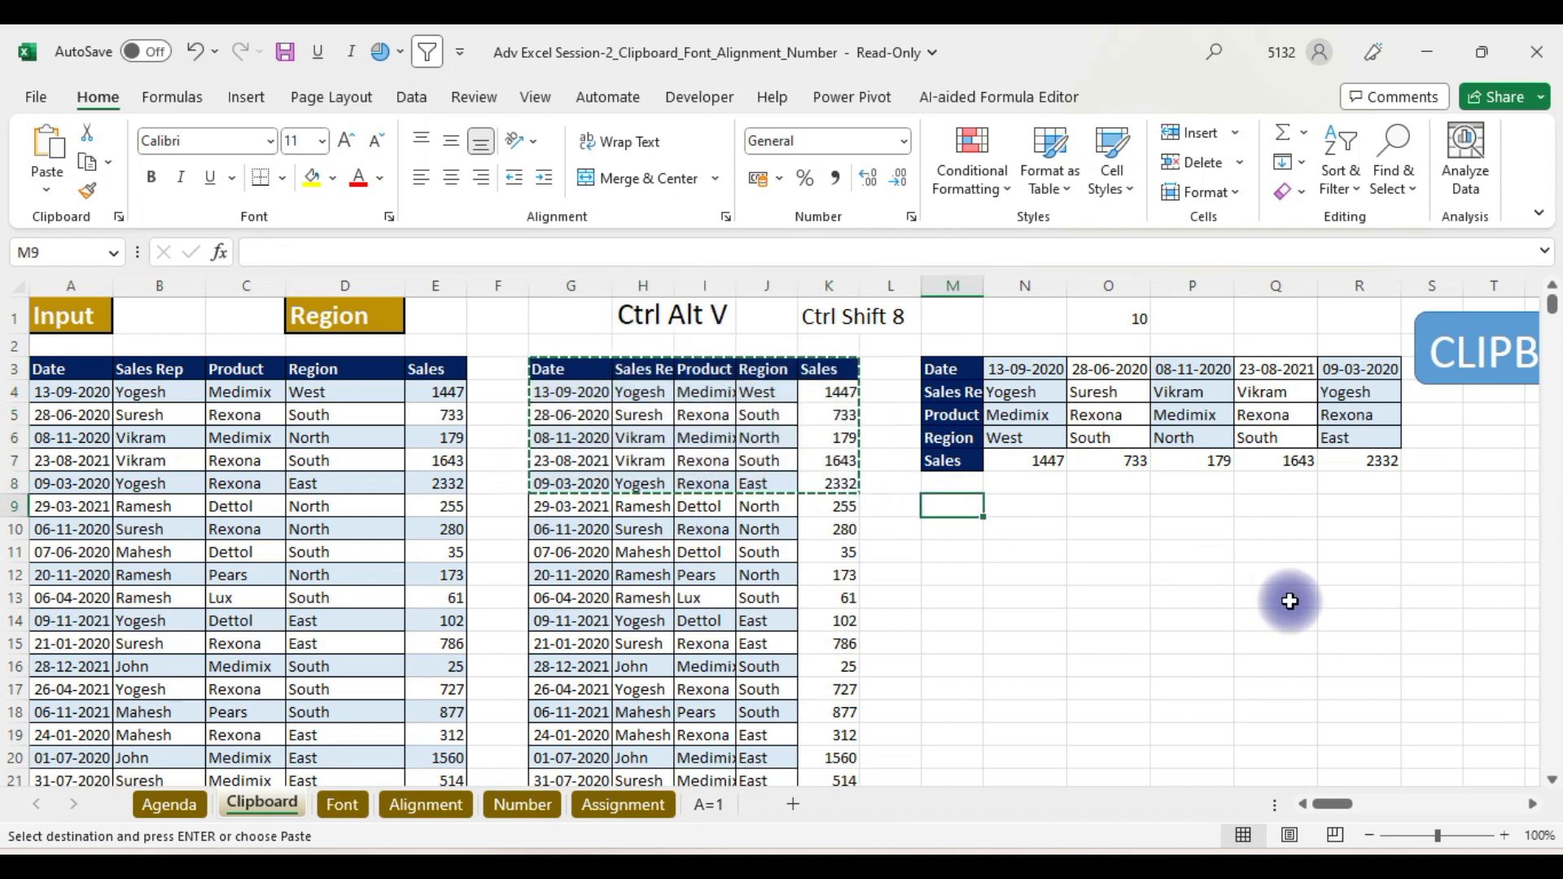
pyautogui.hotkey('ctrl', 'alt', 'v')
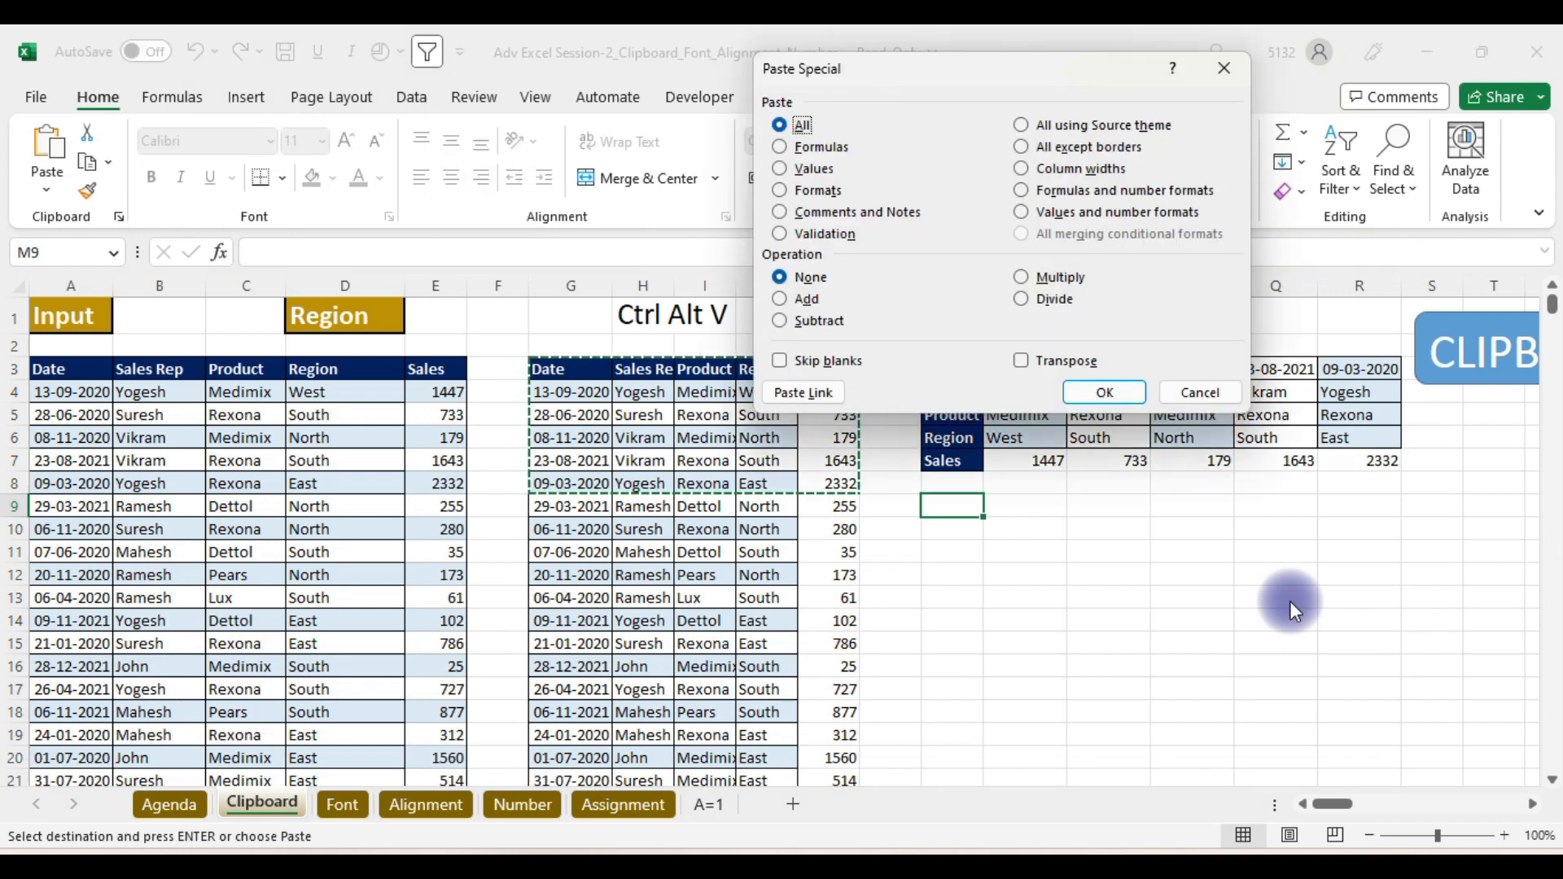
pyautogui.hotkey('alt', 'e')
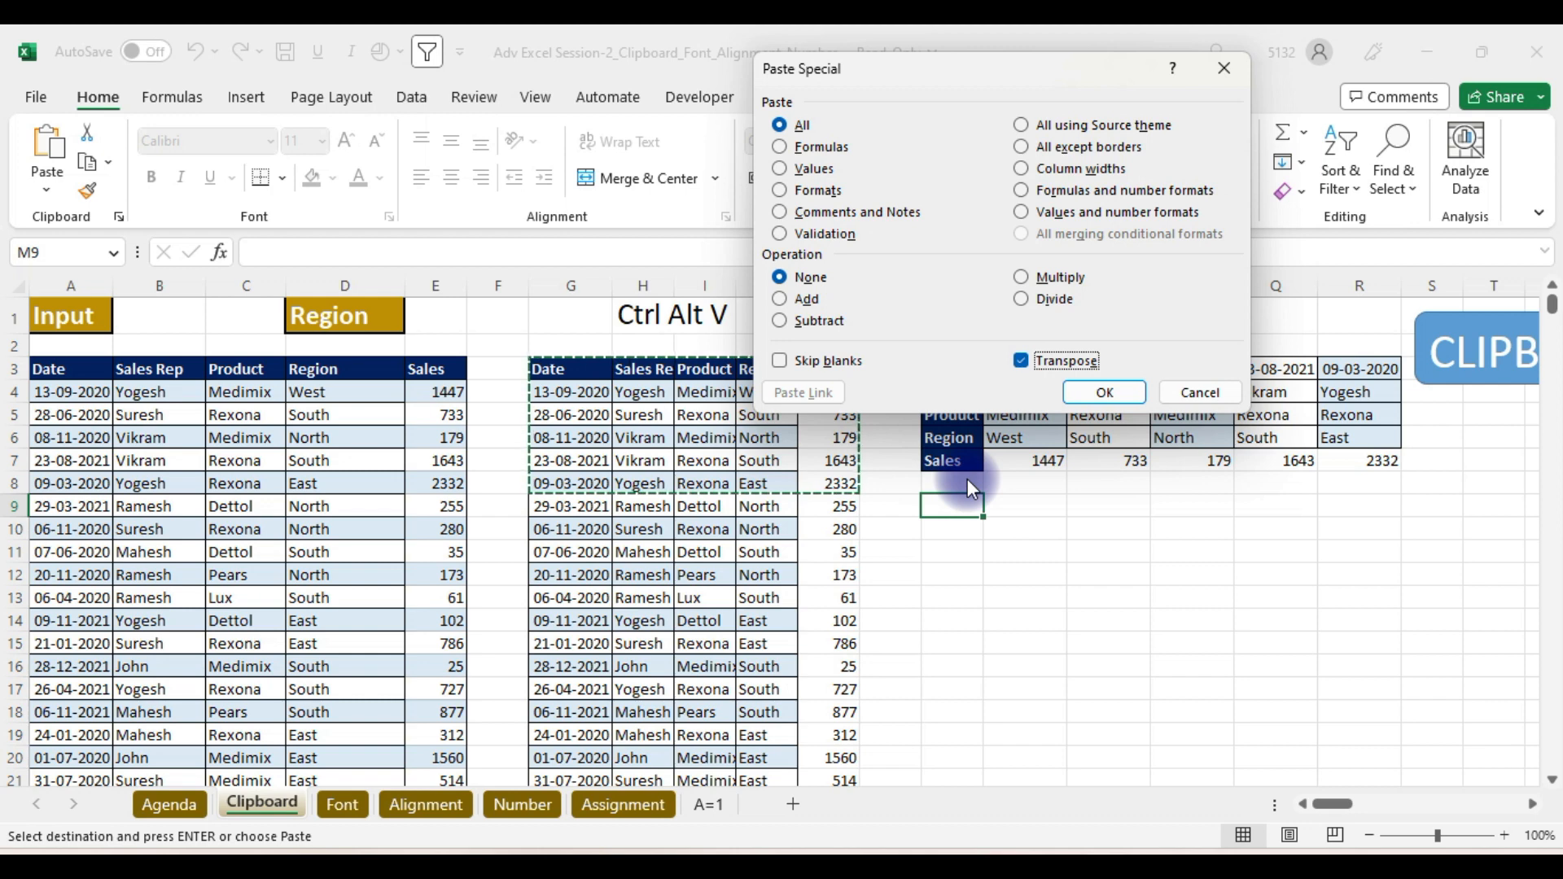
pyautogui.press('Return')
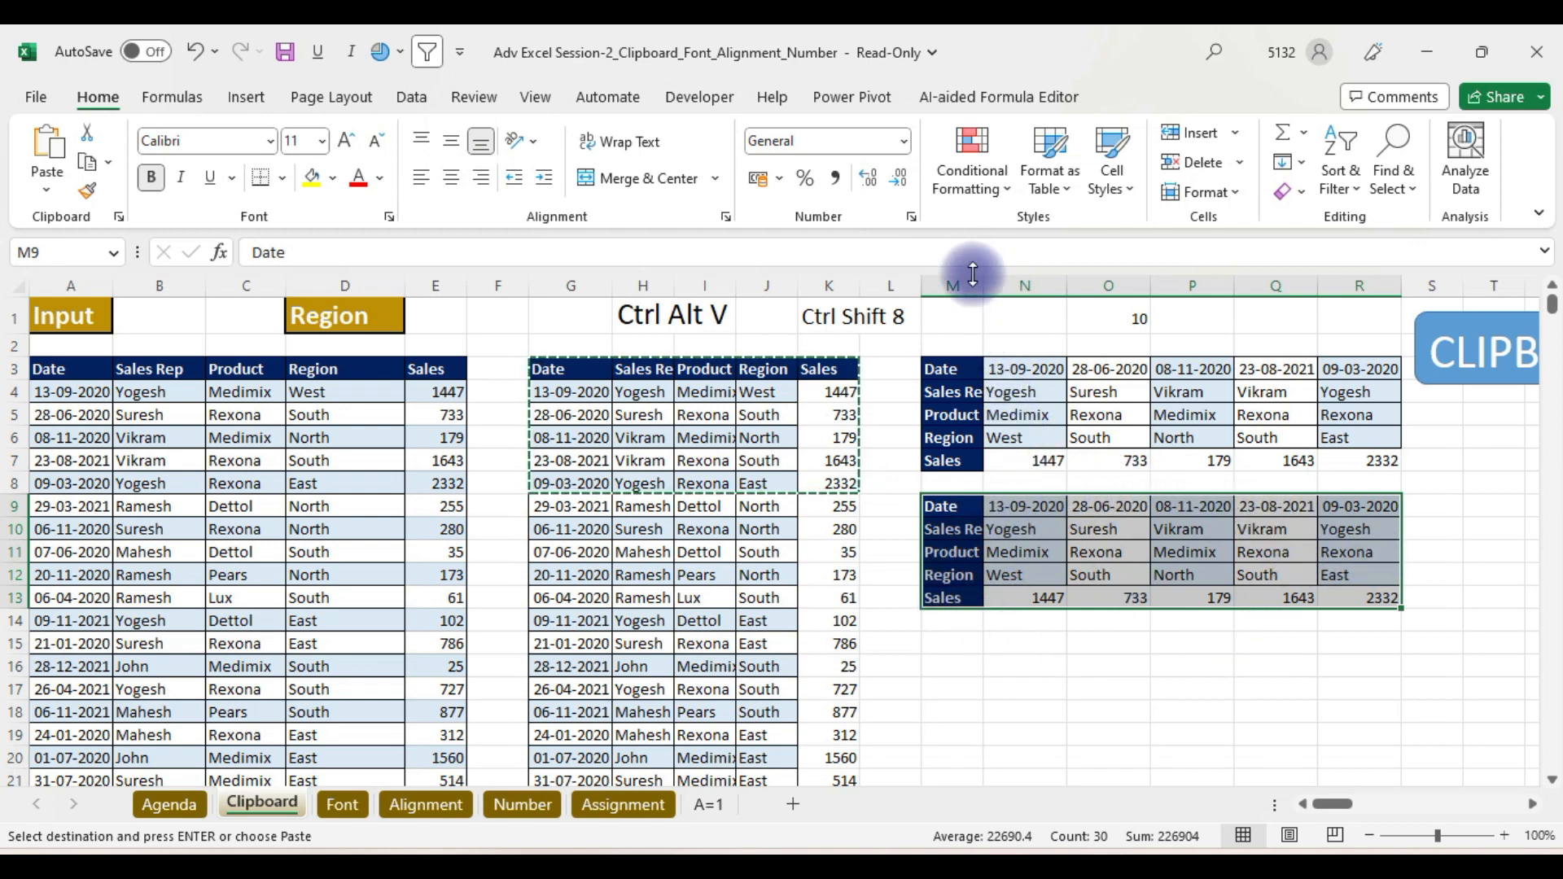
# - Cancel the copy mode and delete columns M through R containing the transposed tables
pyautogui.moveTo(970, 282); pyautogui.dragTo(1345, 330)
pyautogui.press('Escape')
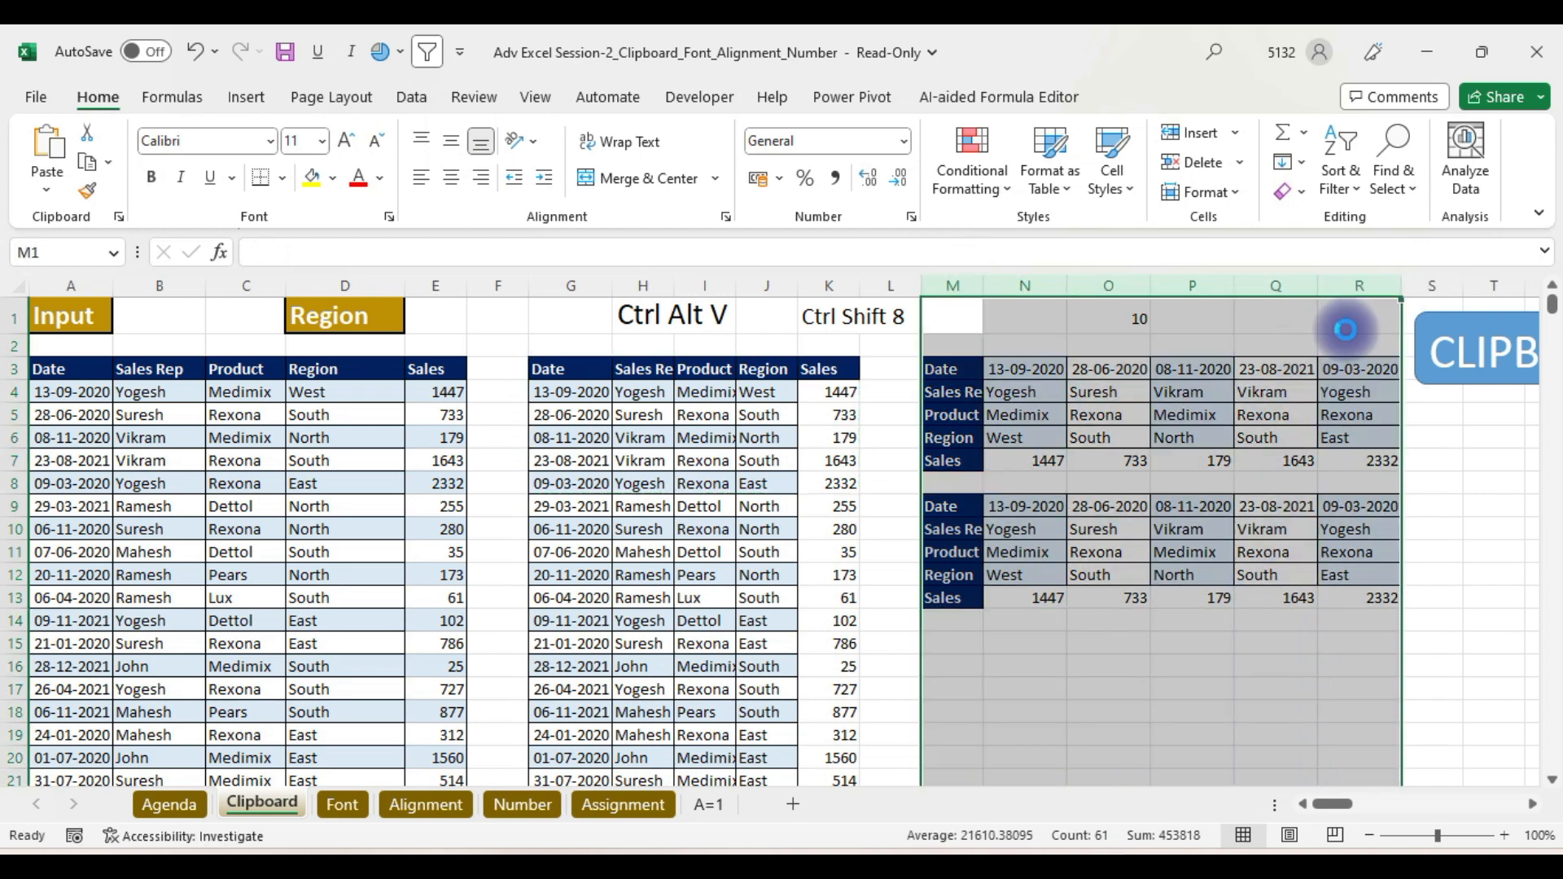
pyautogui.hotkey('ctrl', '-')
# - Insert seven blank columns at column M and delete two of them to reposition the CLIPBOARD shape
pyautogui.click(955, 281)
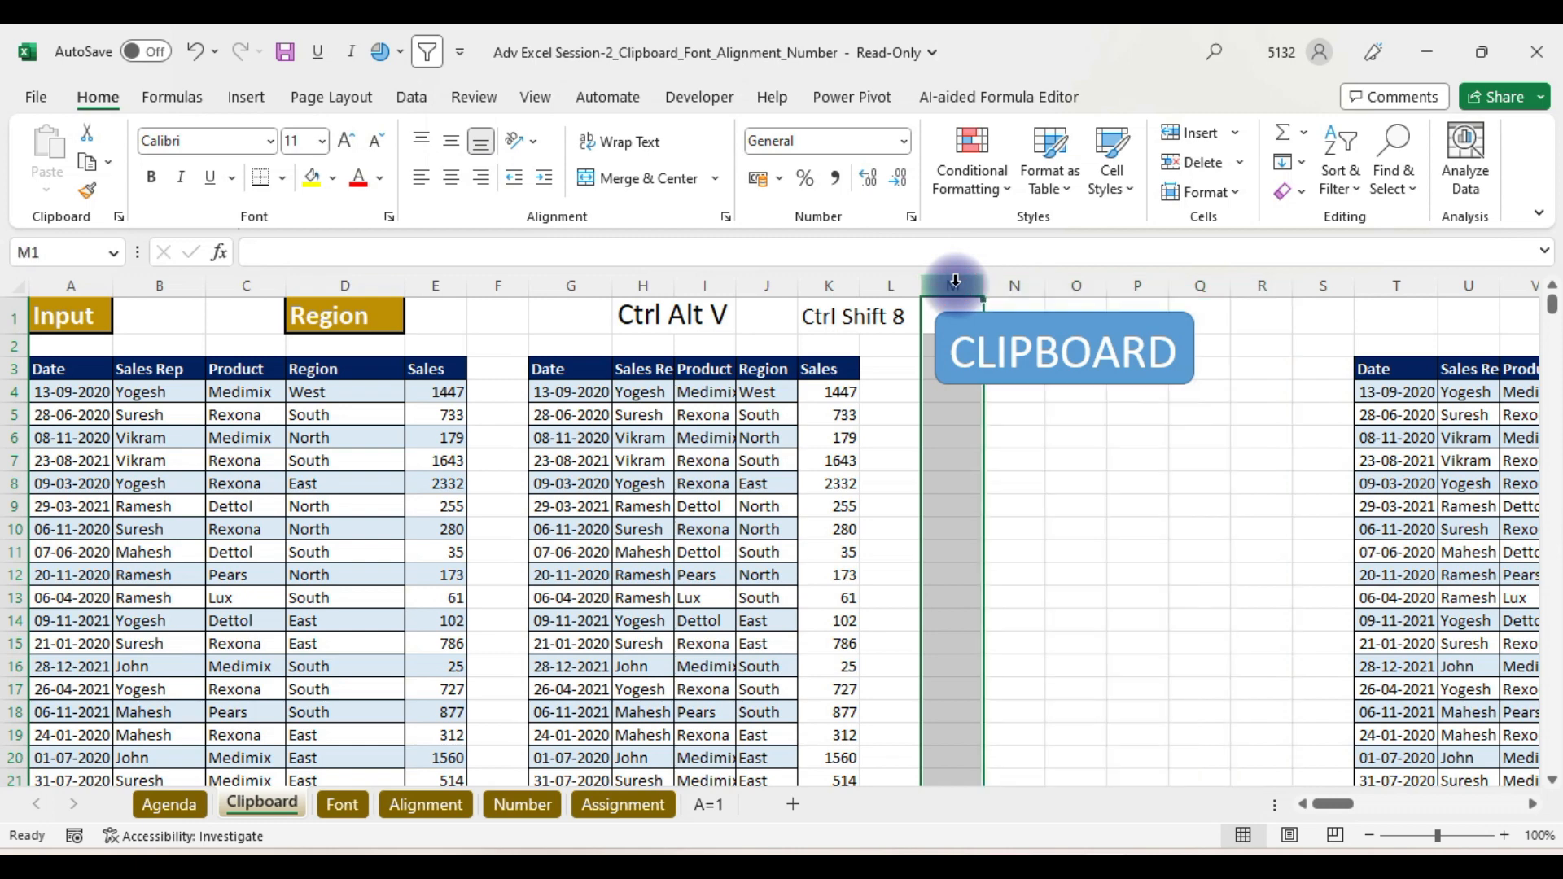
pyautogui.hotkey('ctrl', '+')
pyautogui.hotkey('ctrl', '+')
pyautogui.hotkey('ctrl', '+')
pyautogui.hotkey('ctrl', '+')
pyautogui.hotkey('ctrl', '+')
pyautogui.hotkey('ctrl', '+')
pyautogui.hotkey('ctrl', '+')
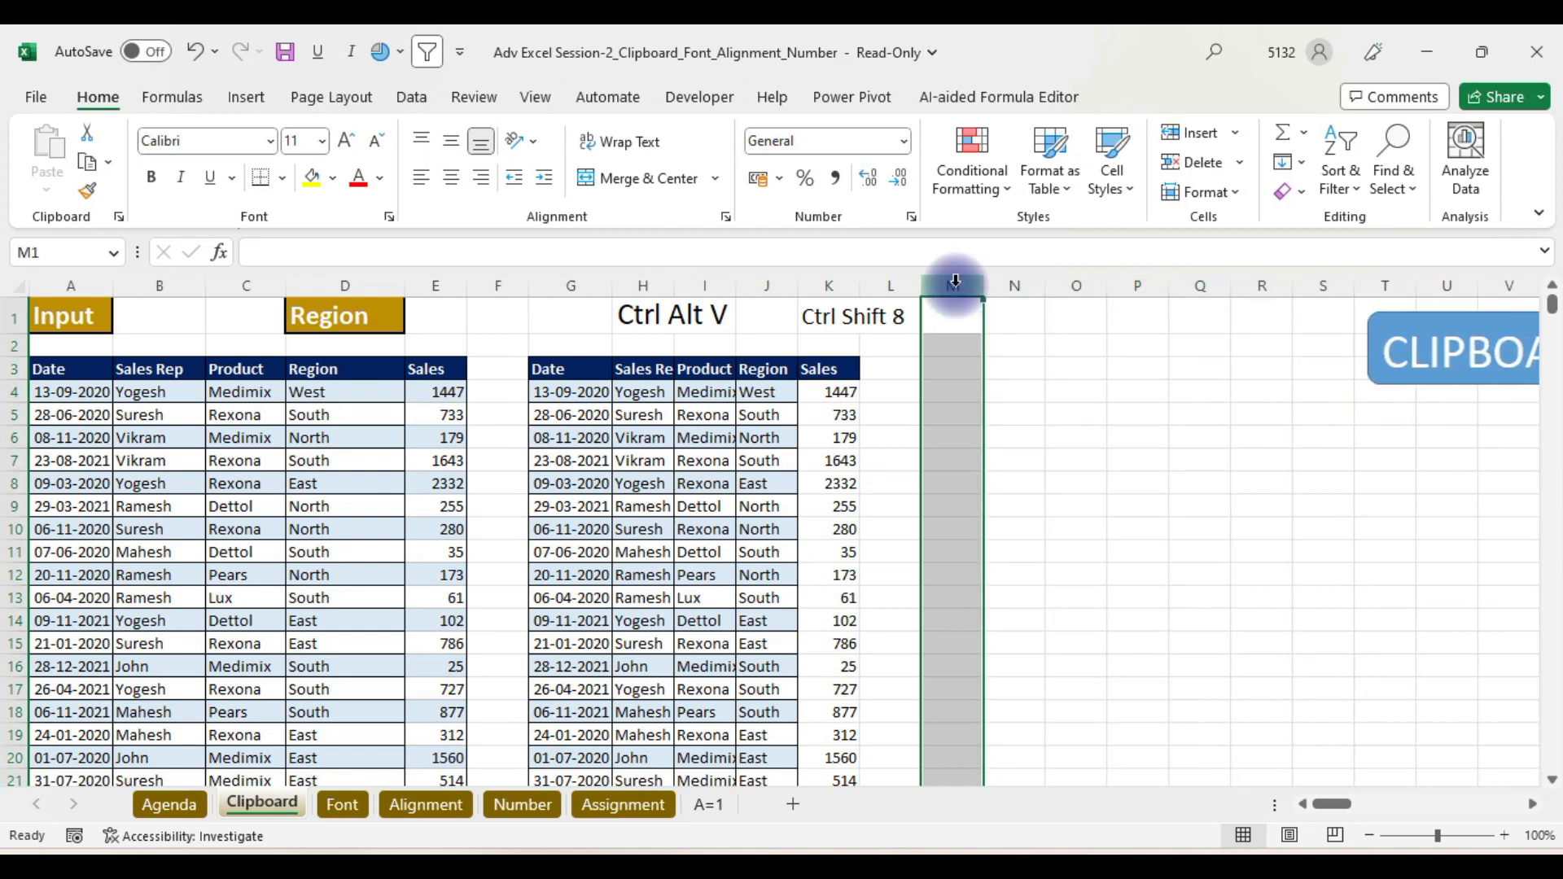
pyautogui.hotkey('ctrl', '-')
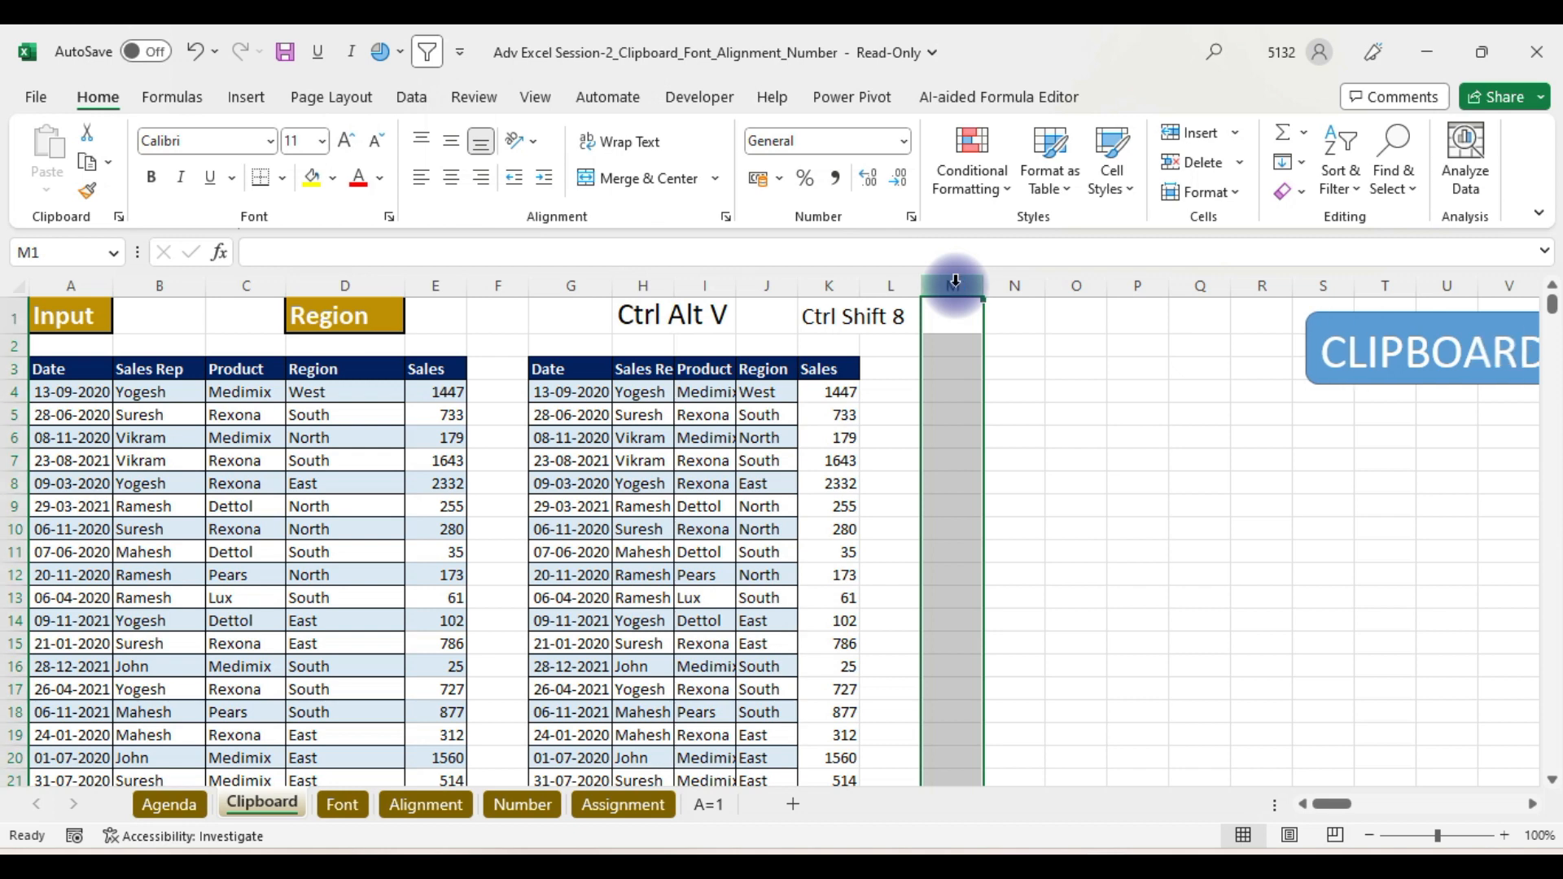
pyautogui.hotkey('ctrl', '-')
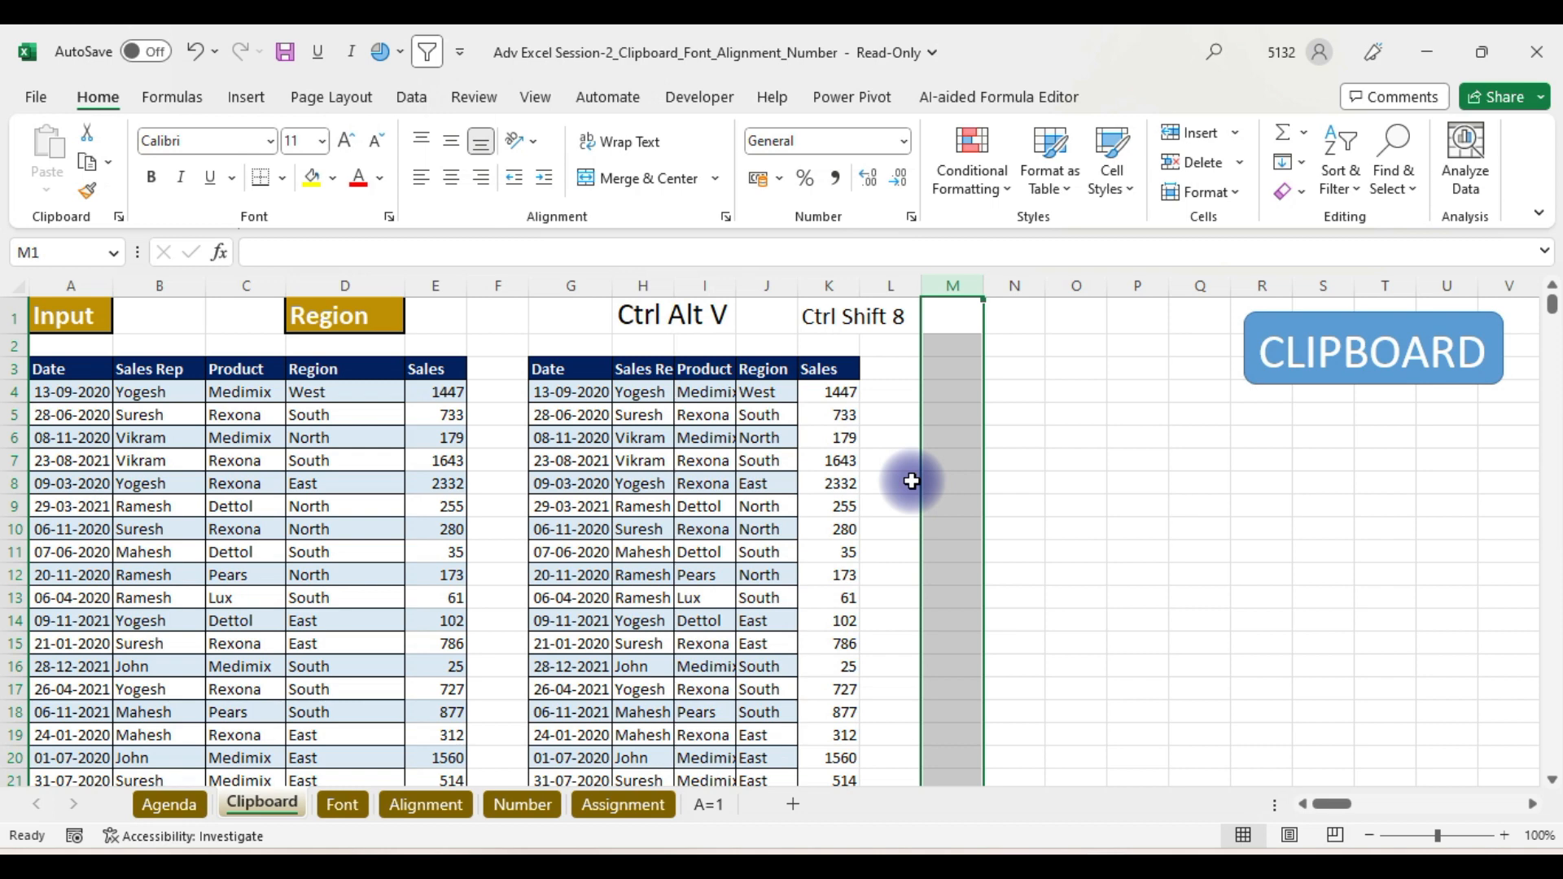
# - Enter the replacement sales values 1500 in cell M4, 2000 in M7 and 500 in M10
pyautogui.moveTo(838, 392); pyautogui.dragTo(845, 643)
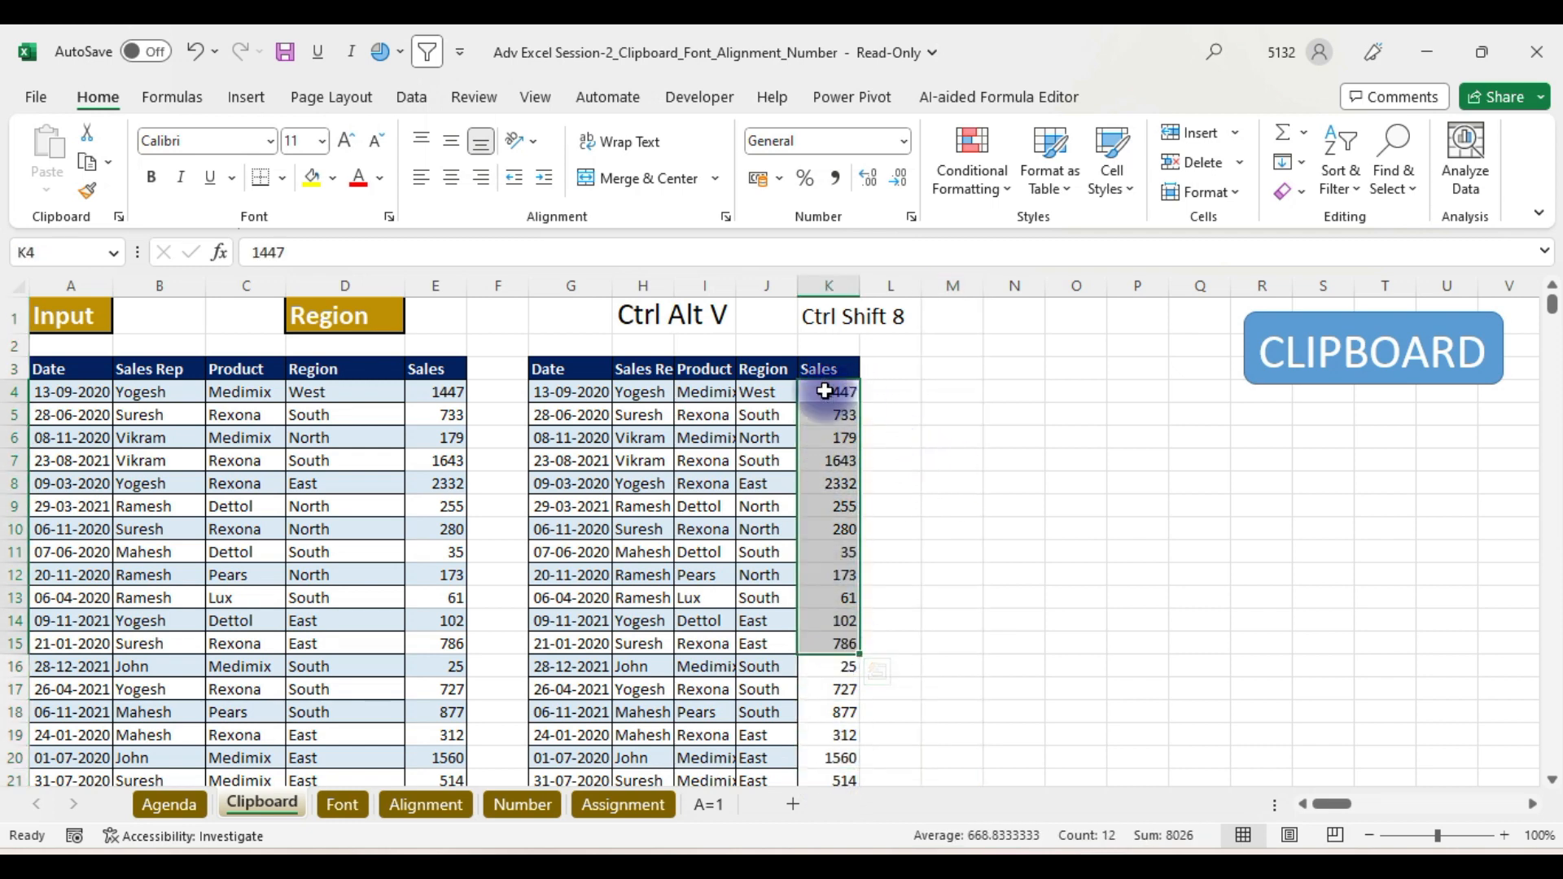
pyautogui.click(937, 394)
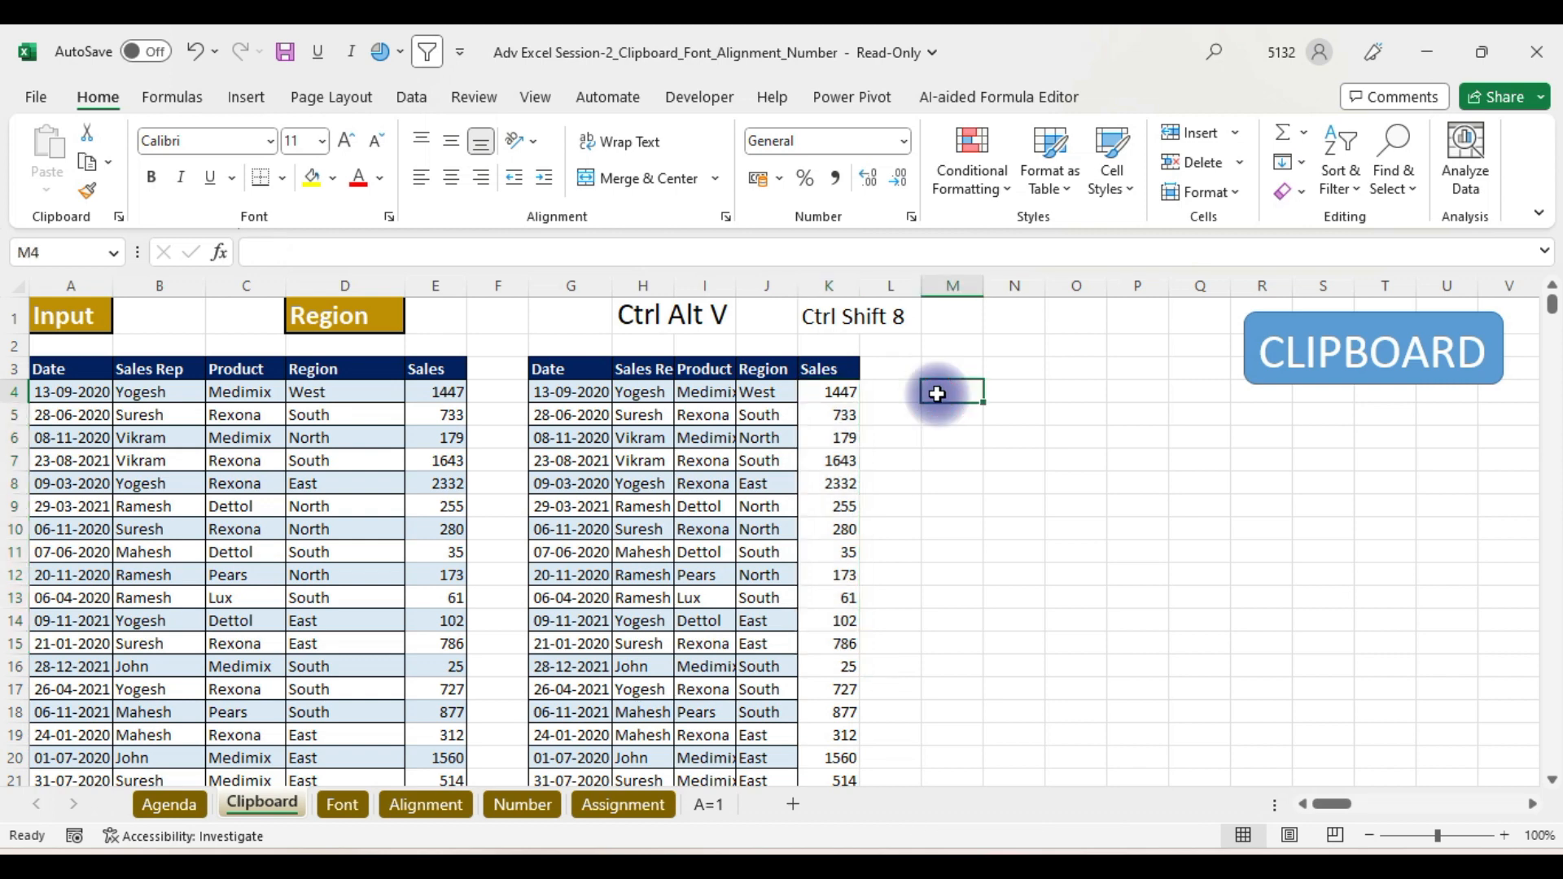
pyautogui.write('1500')
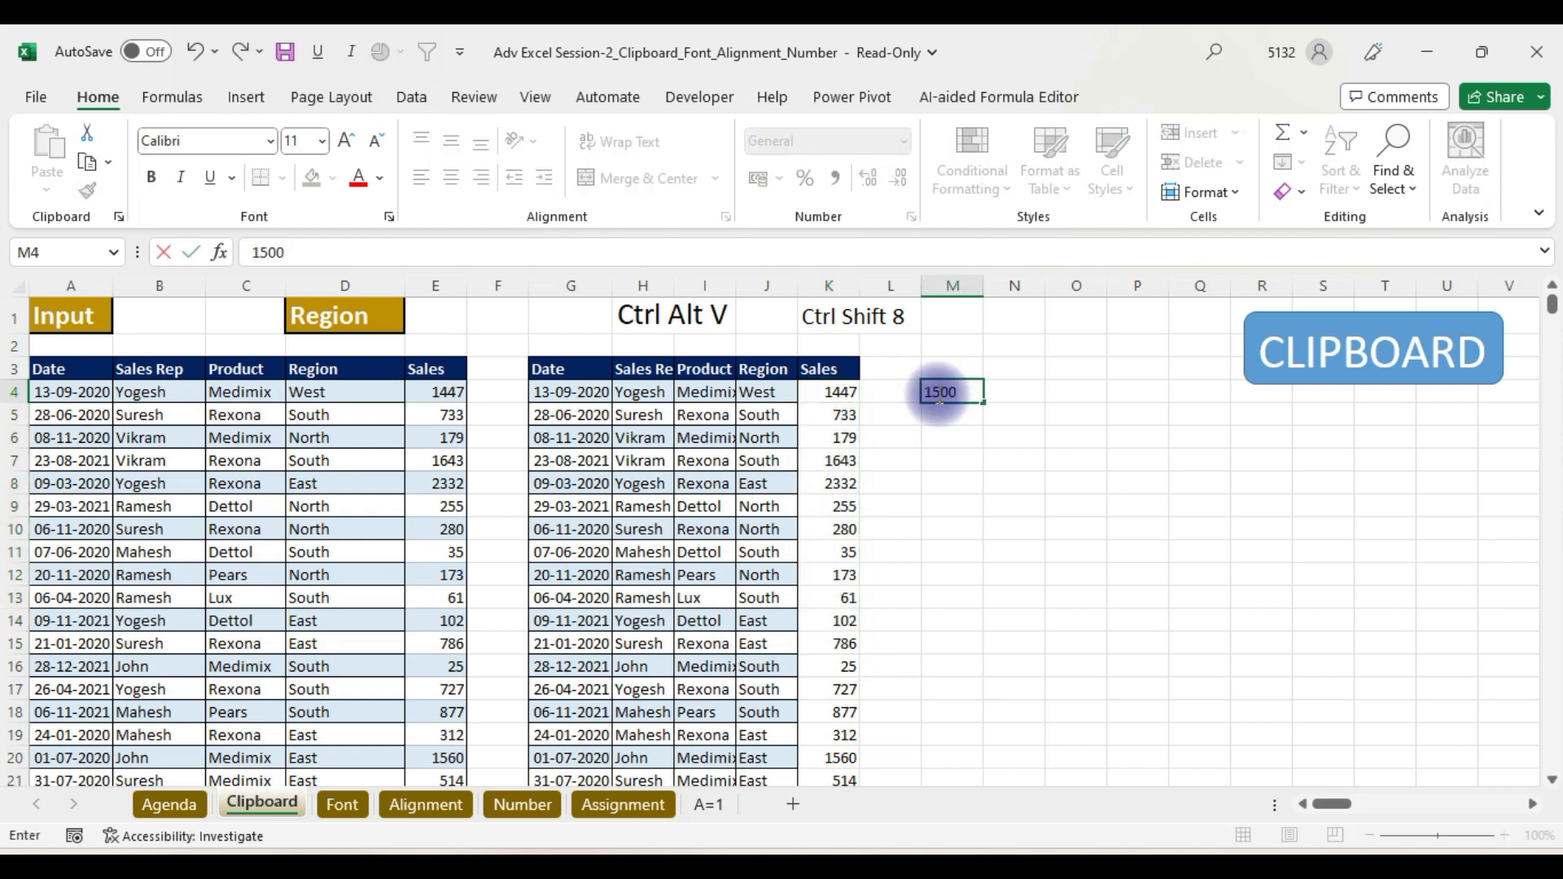
pyautogui.click(968, 462)
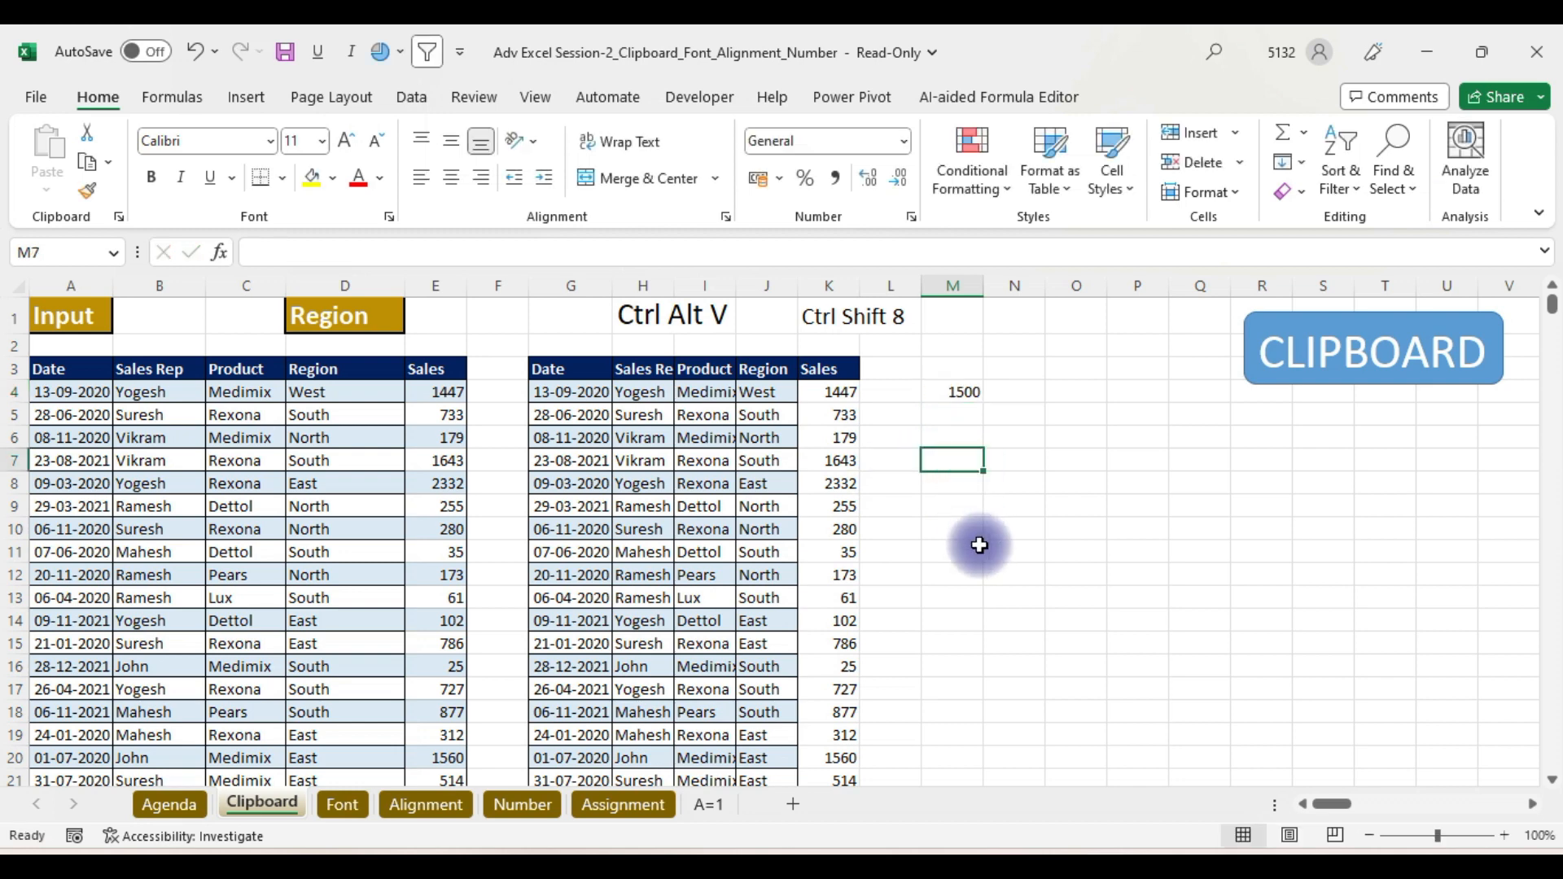
pyautogui.write('2000')
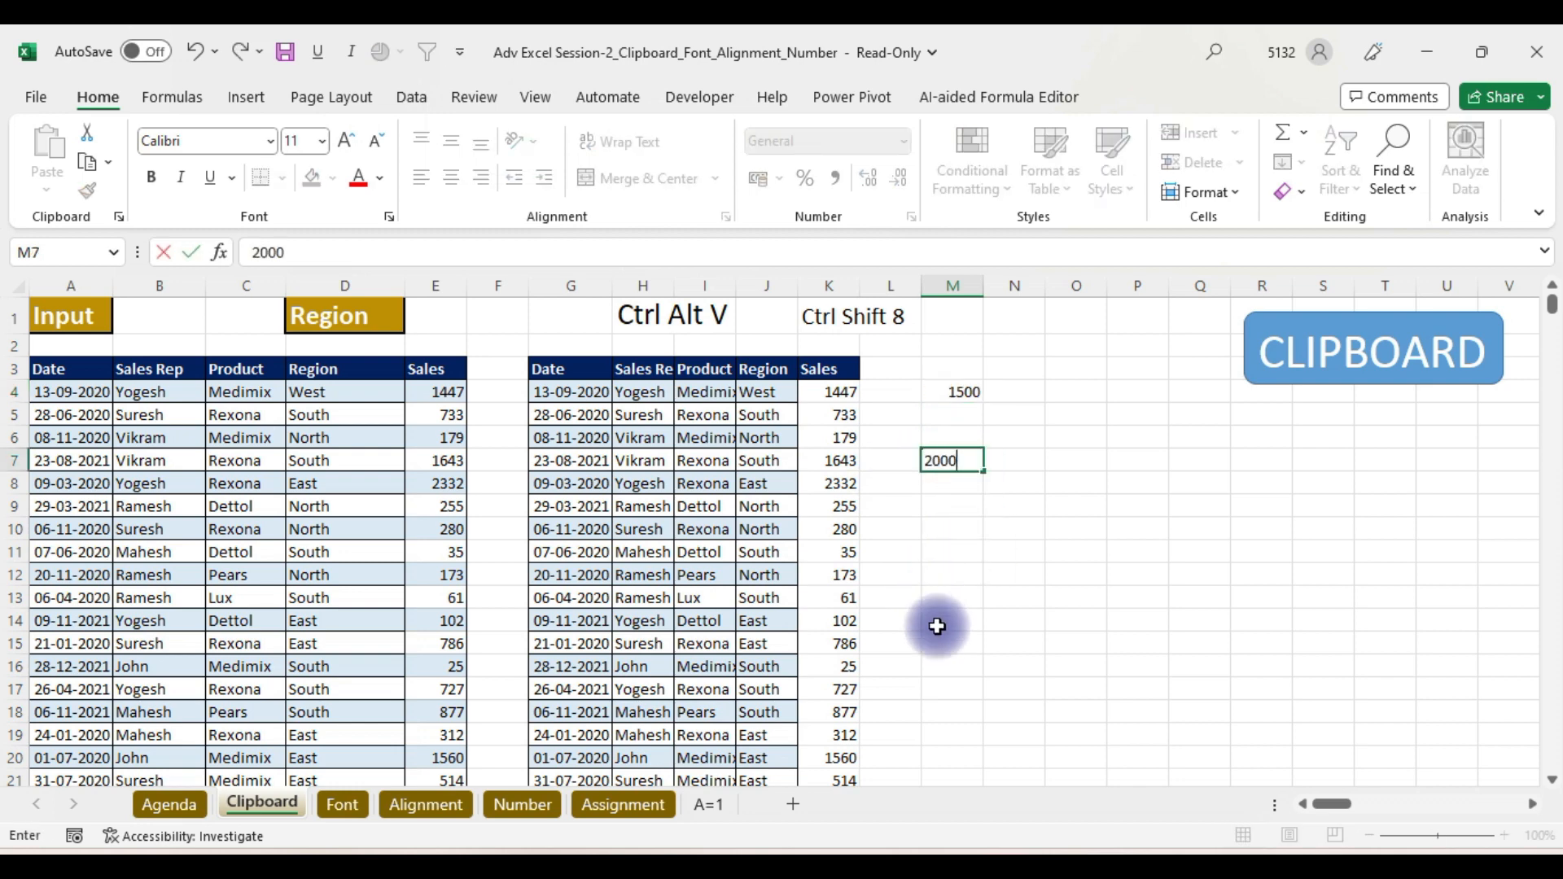
pyautogui.click(949, 533)
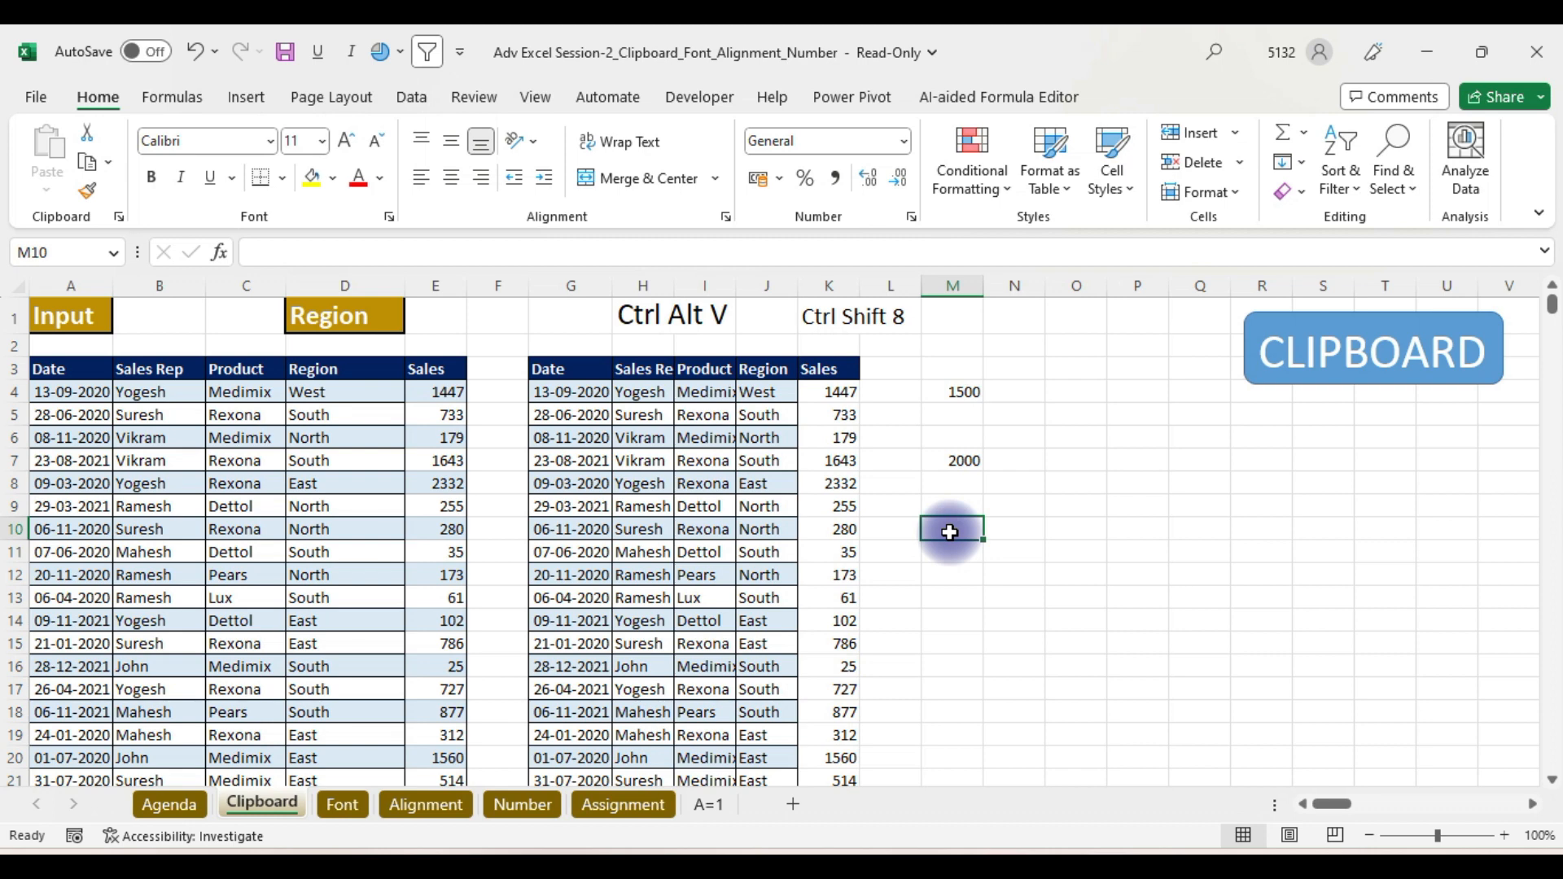
pyautogui.write('500')
pyautogui.press('BackSpace')
pyautogui.click(1120, 598)
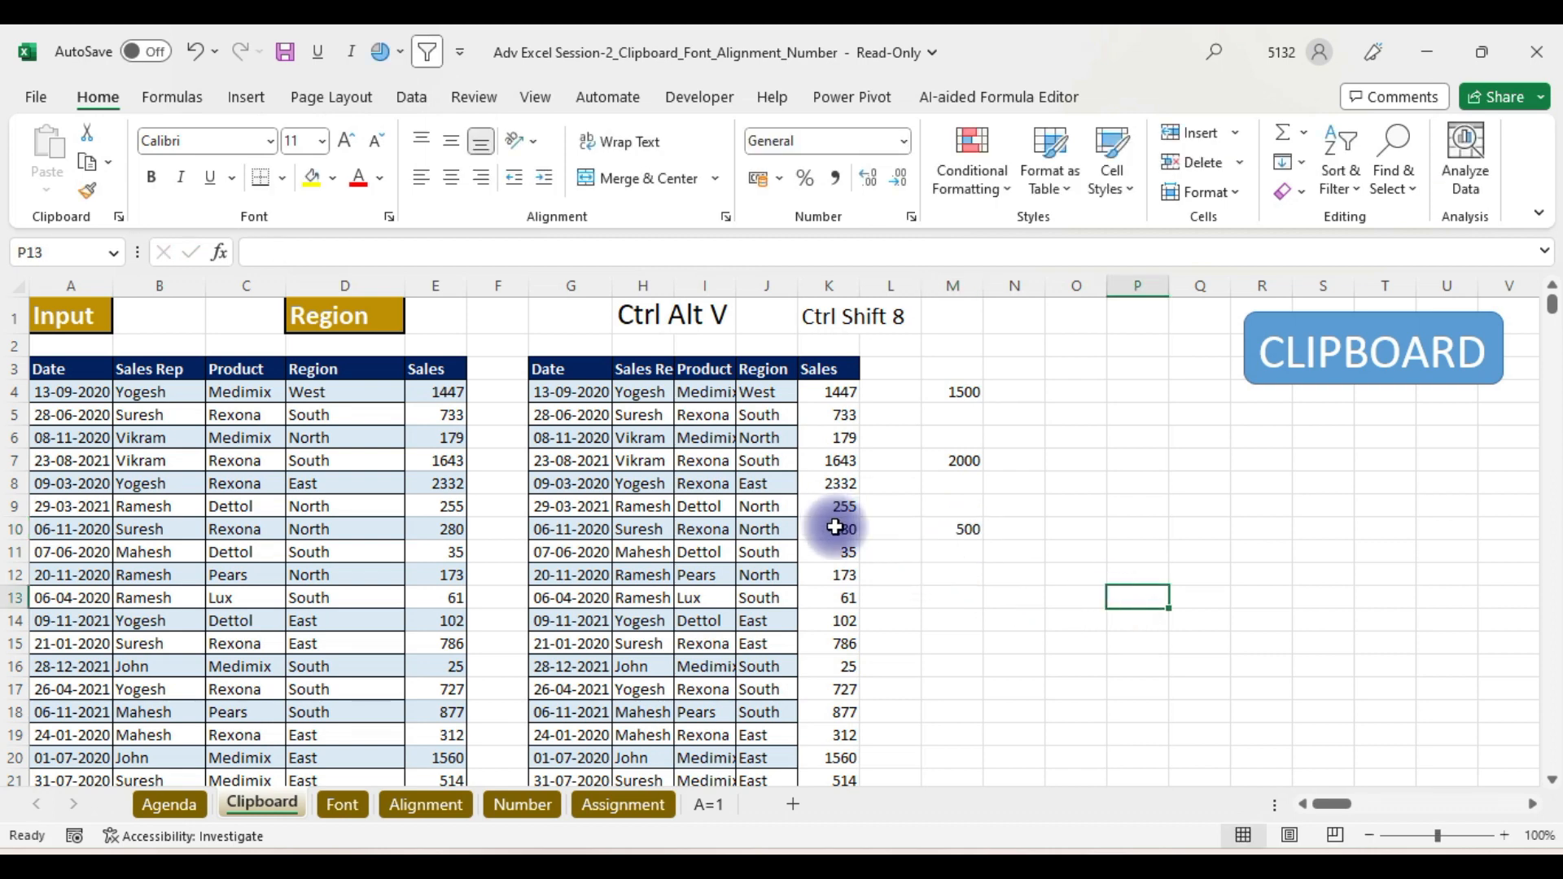
# - Compare the Sales cells K4, K7 and K10 with the replacement values in M4, M7 and M10
pyautogui.click(835, 392)
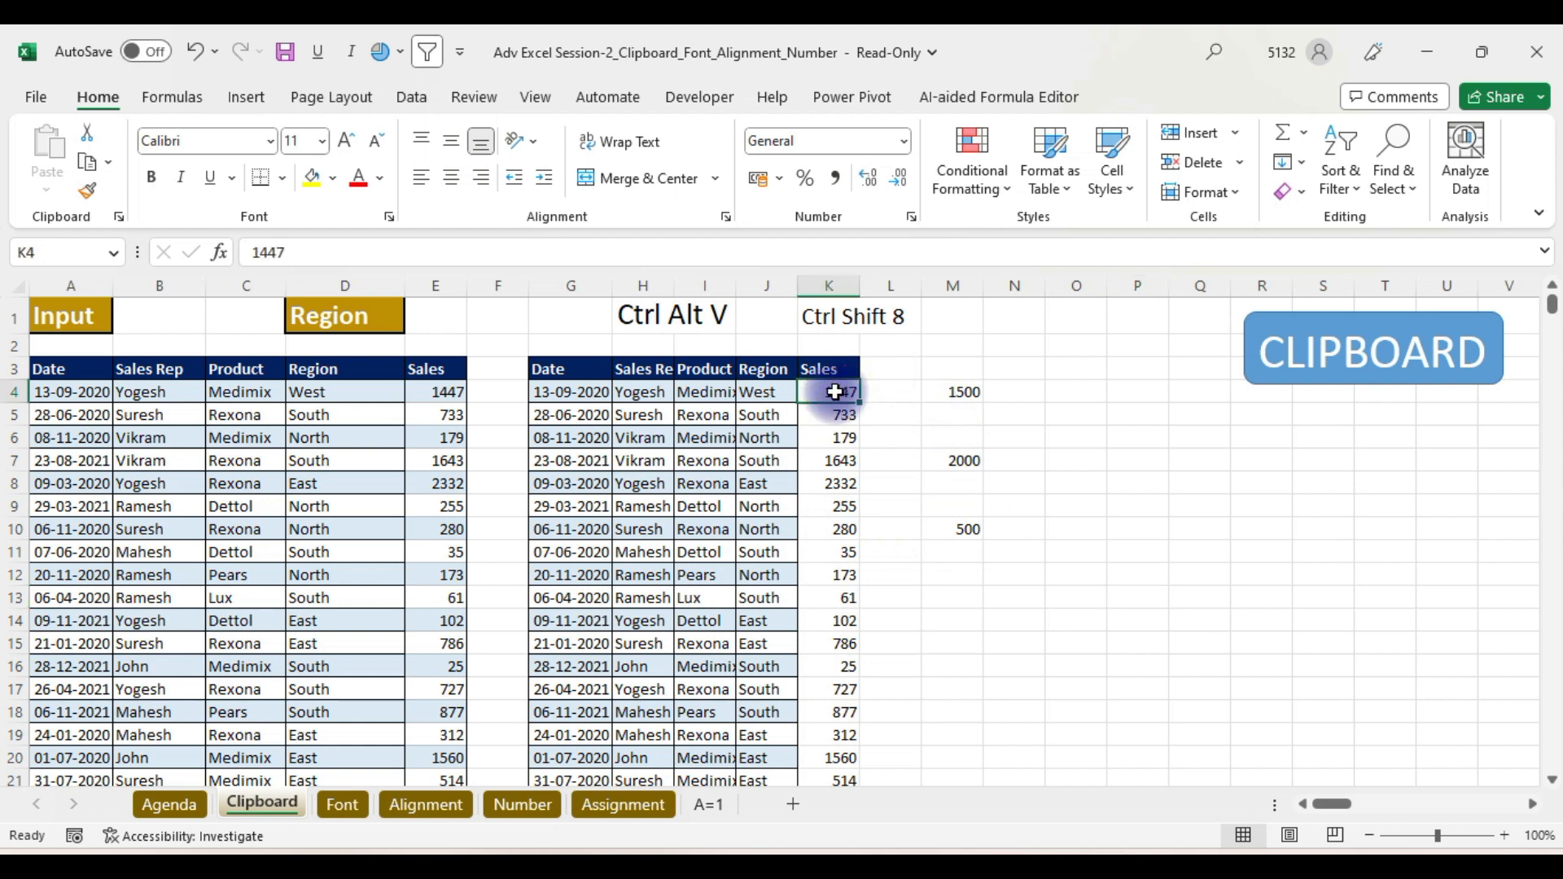
pyautogui.click(936, 392)
pyautogui.click(839, 457)
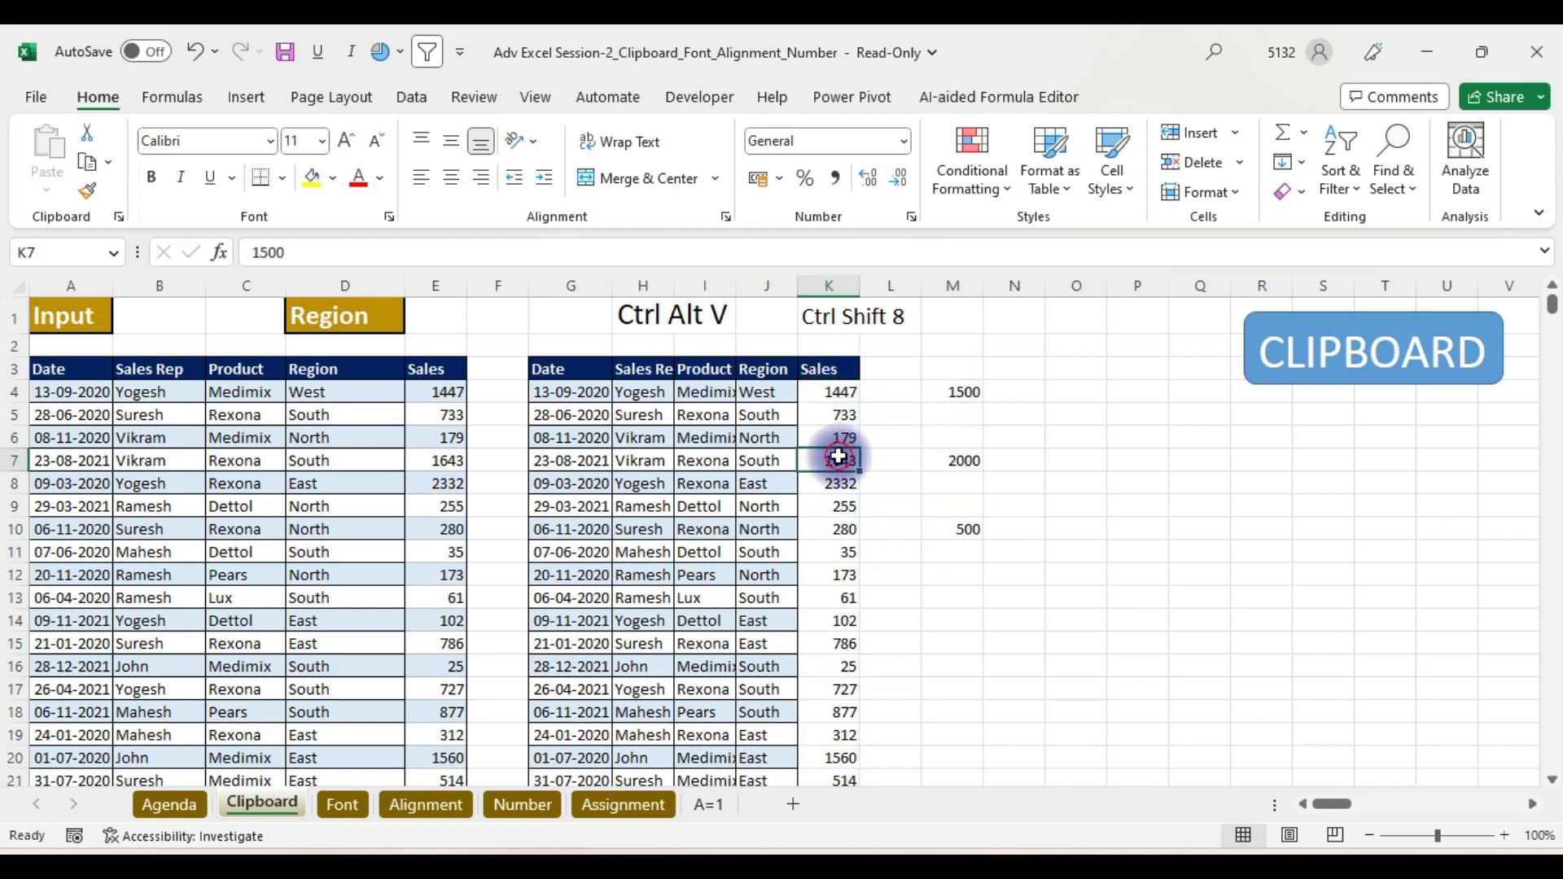
pyautogui.click(946, 461)
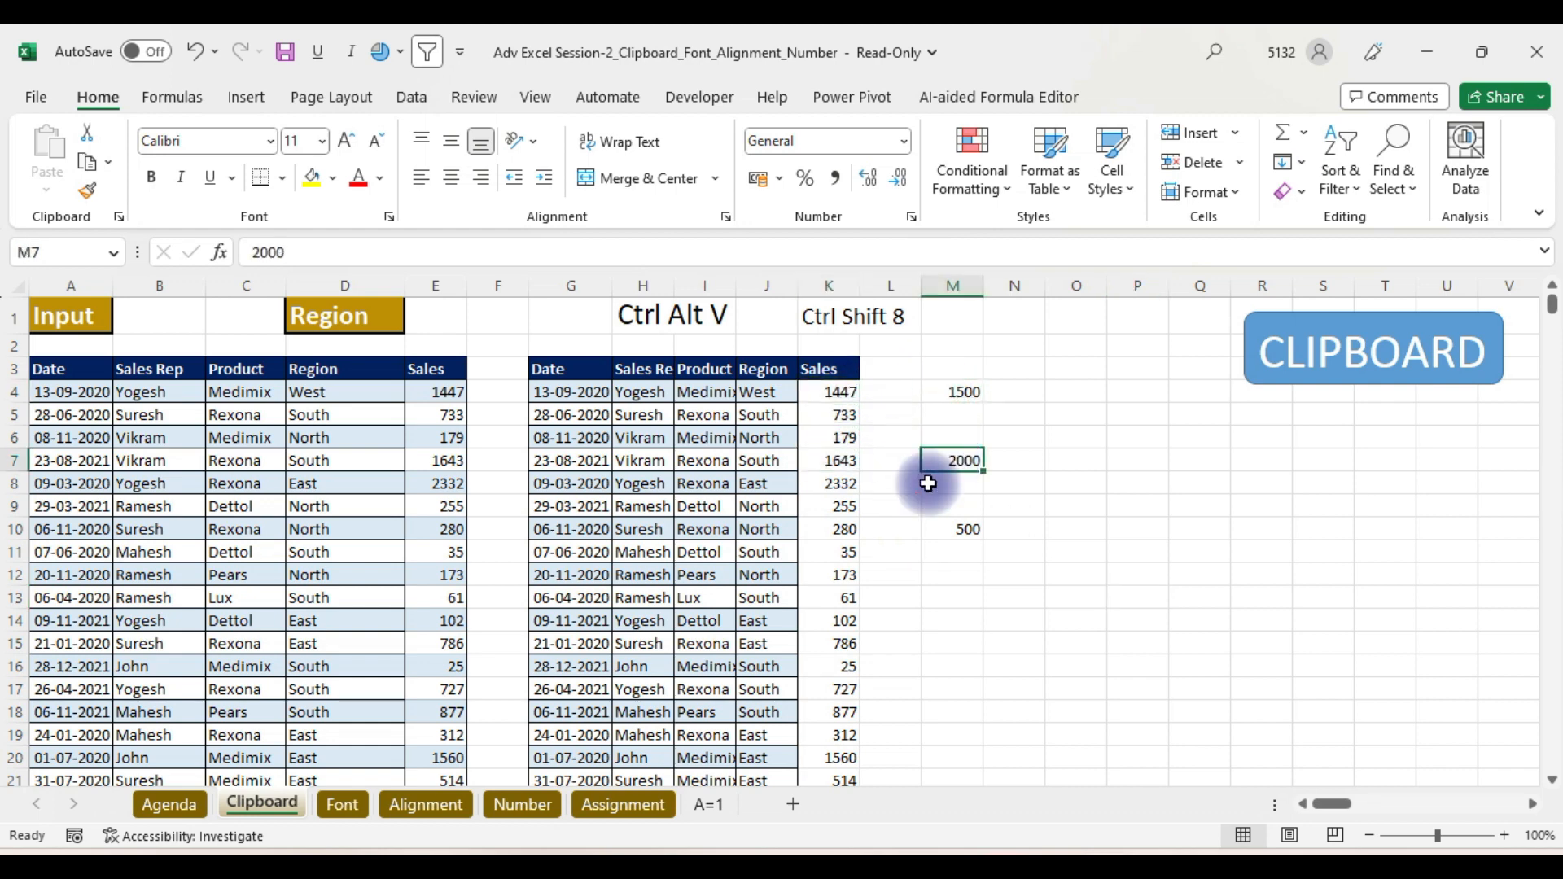
pyautogui.click(824, 529)
pyautogui.click(960, 527)
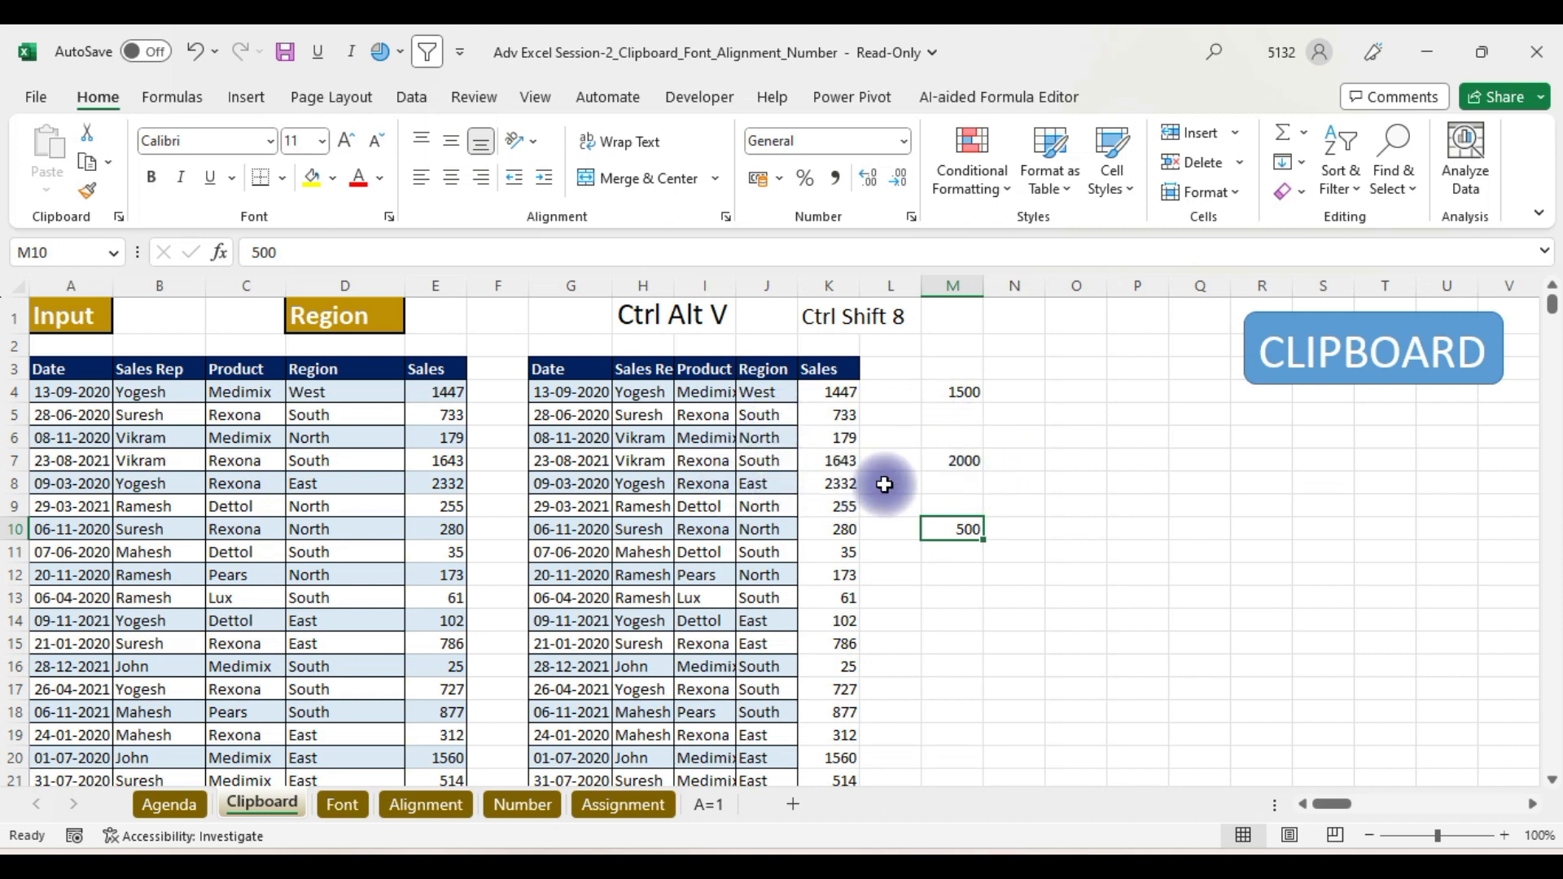
# - Copy the range M4:M10 and paste it over the Sales values starting at K4 using Paste Special with Skip blanks enabled
pyautogui.click(951, 392)
pyautogui.moveTo(952, 392); pyautogui.dragTo(959, 521)
pyautogui.hotkey('ctrl', 'c')
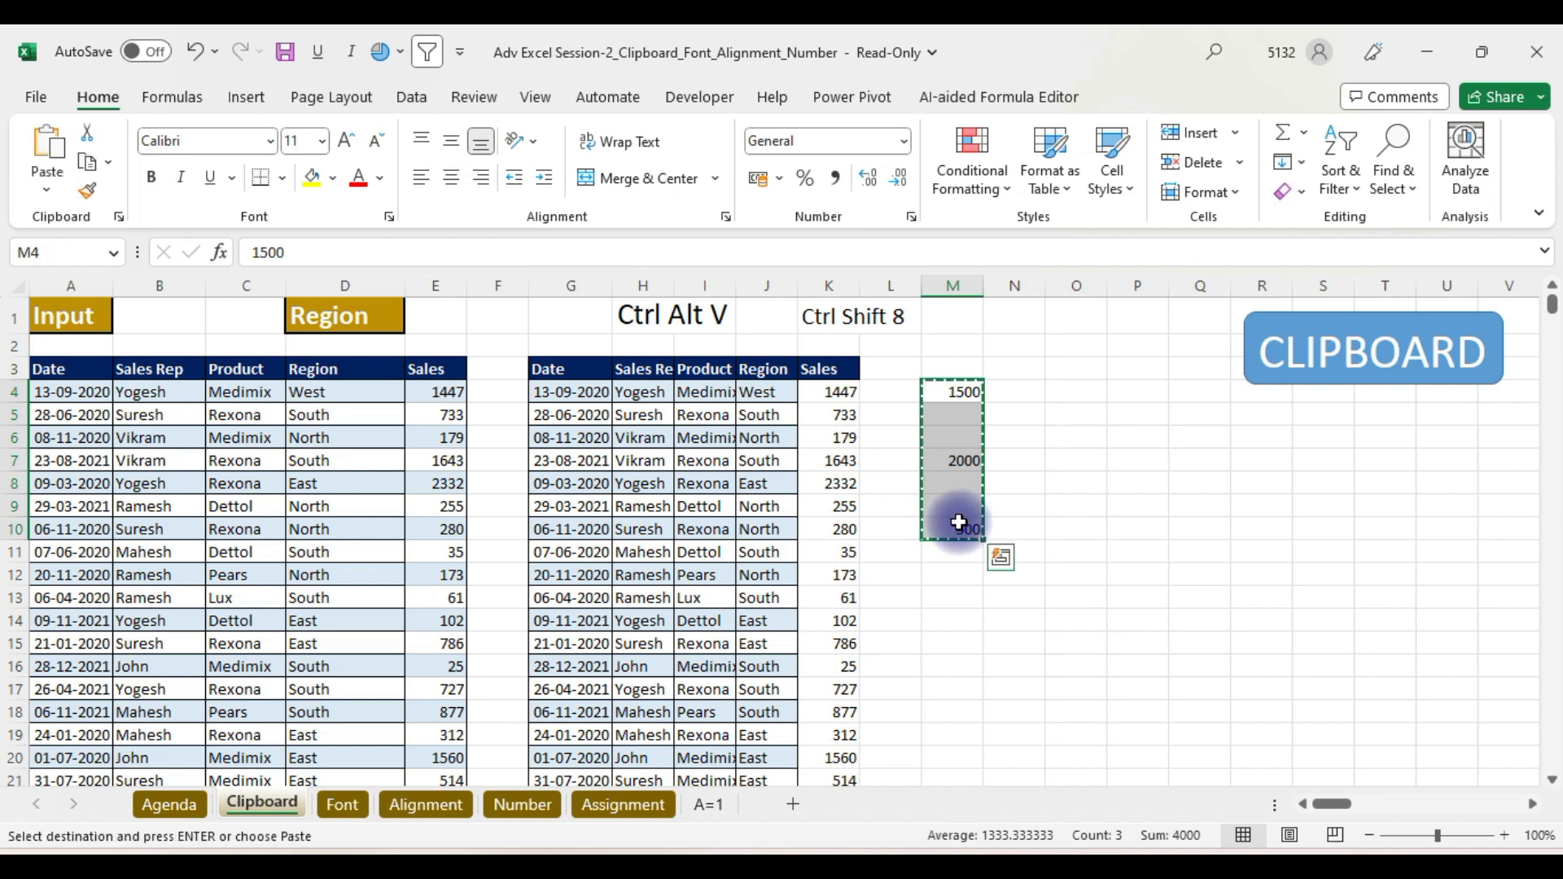
pyautogui.click(836, 395)
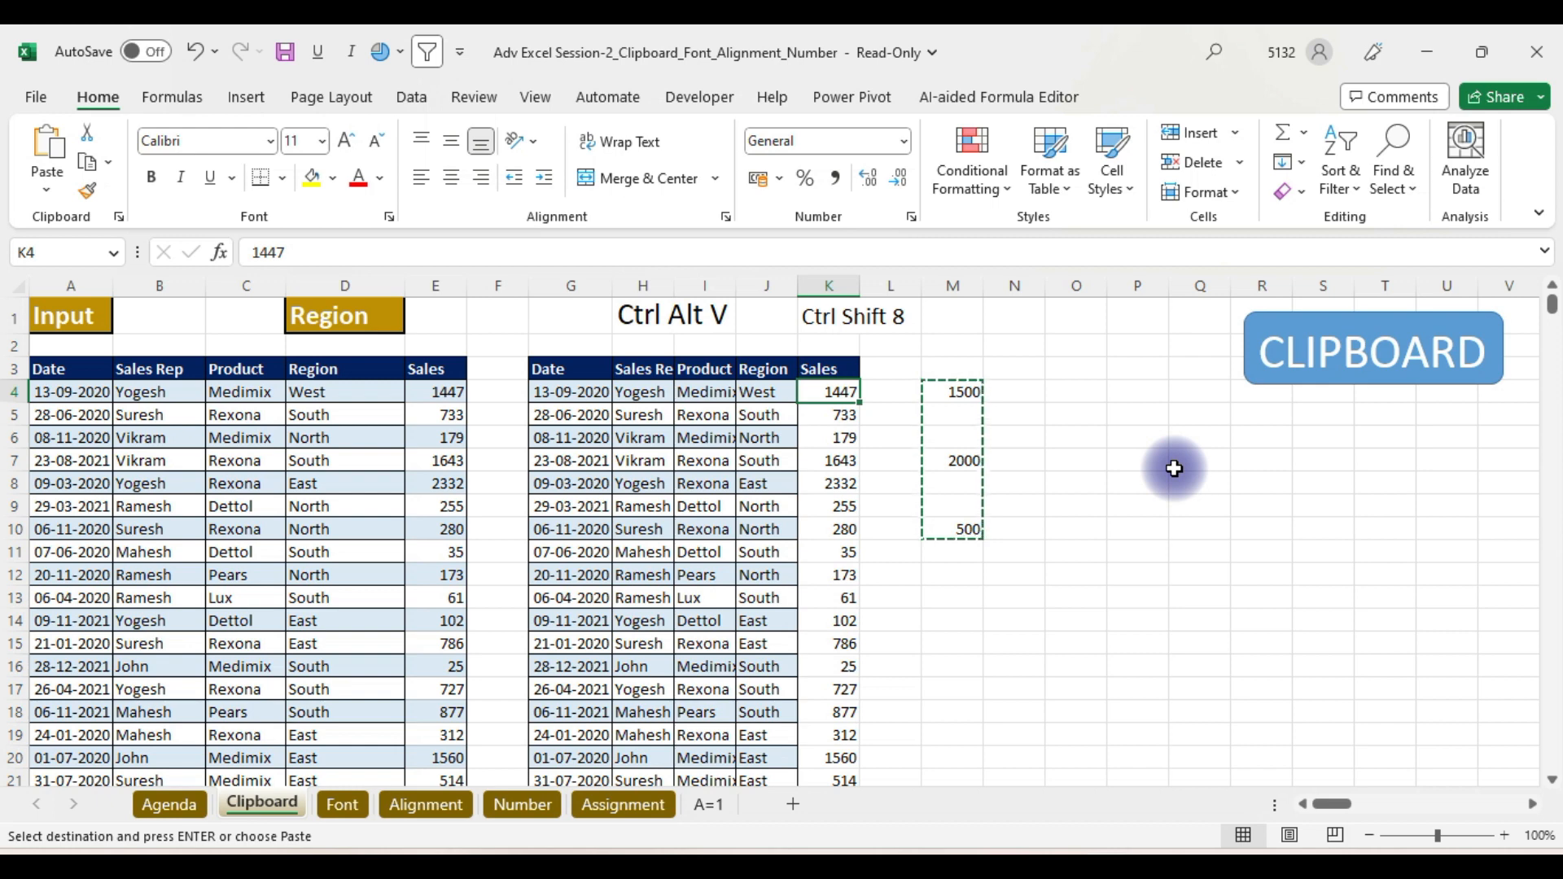
pyautogui.hotkey('ctrl', 'alt', 'v')
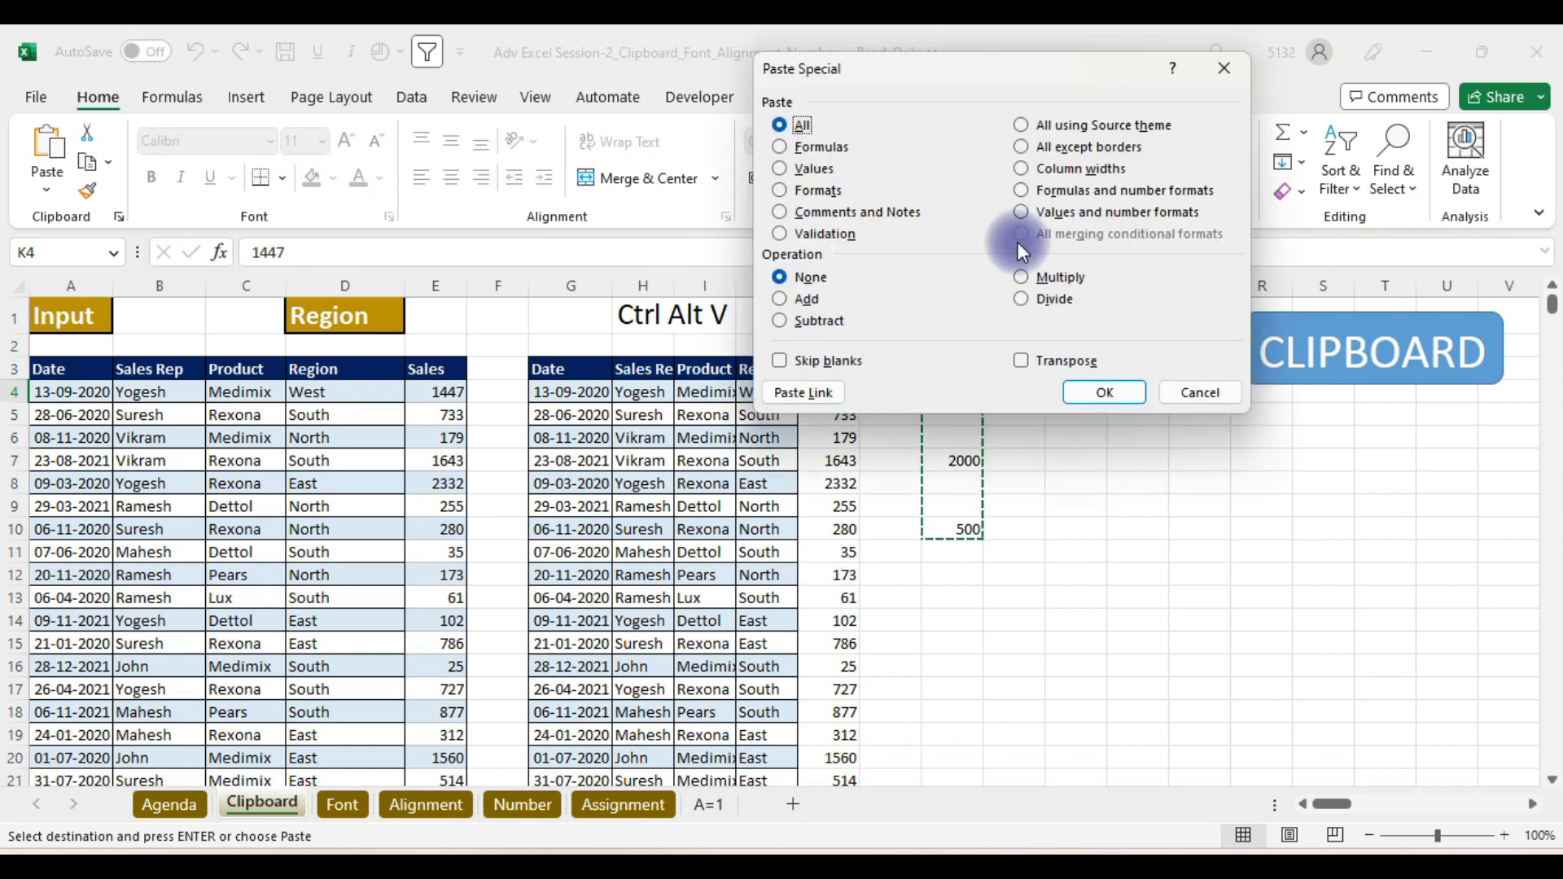
pyautogui.moveTo(945, 71); pyautogui.dragTo(1250, 45)
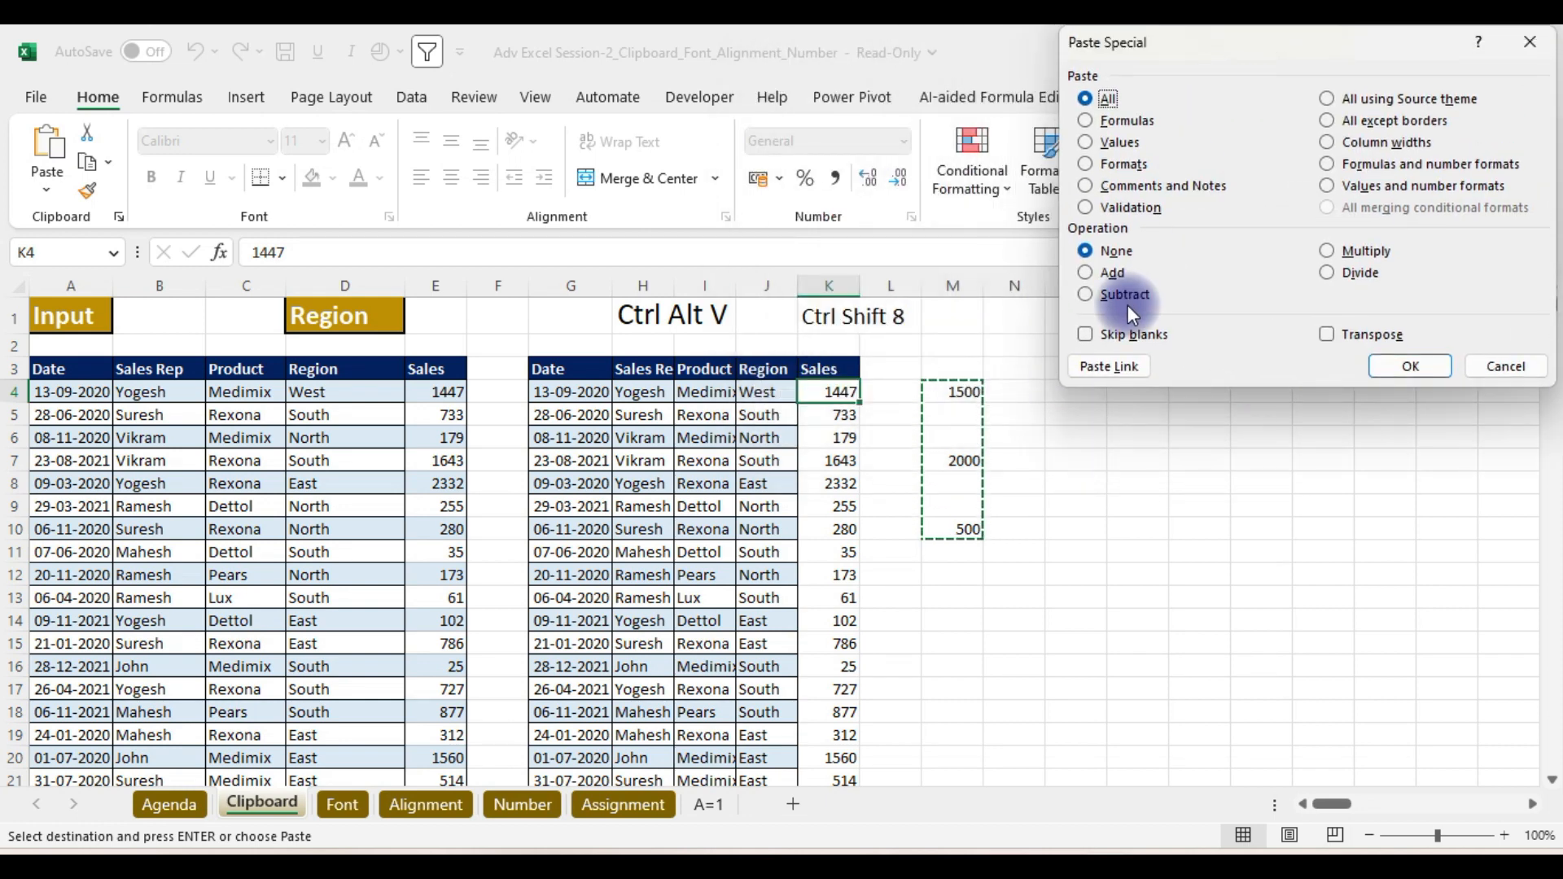
pyautogui.hotkey('alt', 'b')
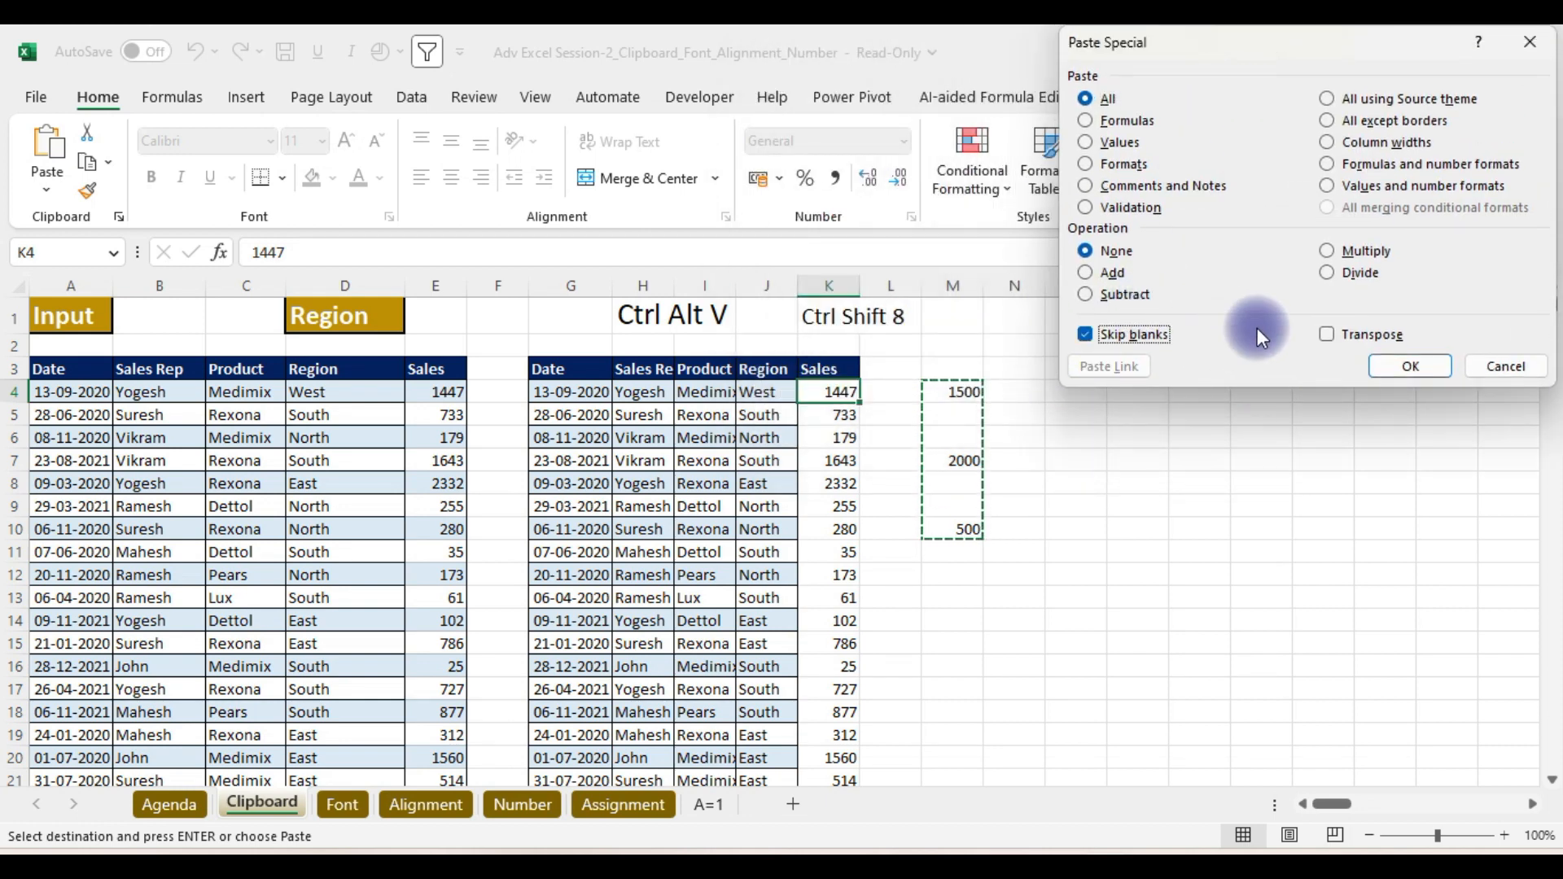
pyautogui.press('Return')
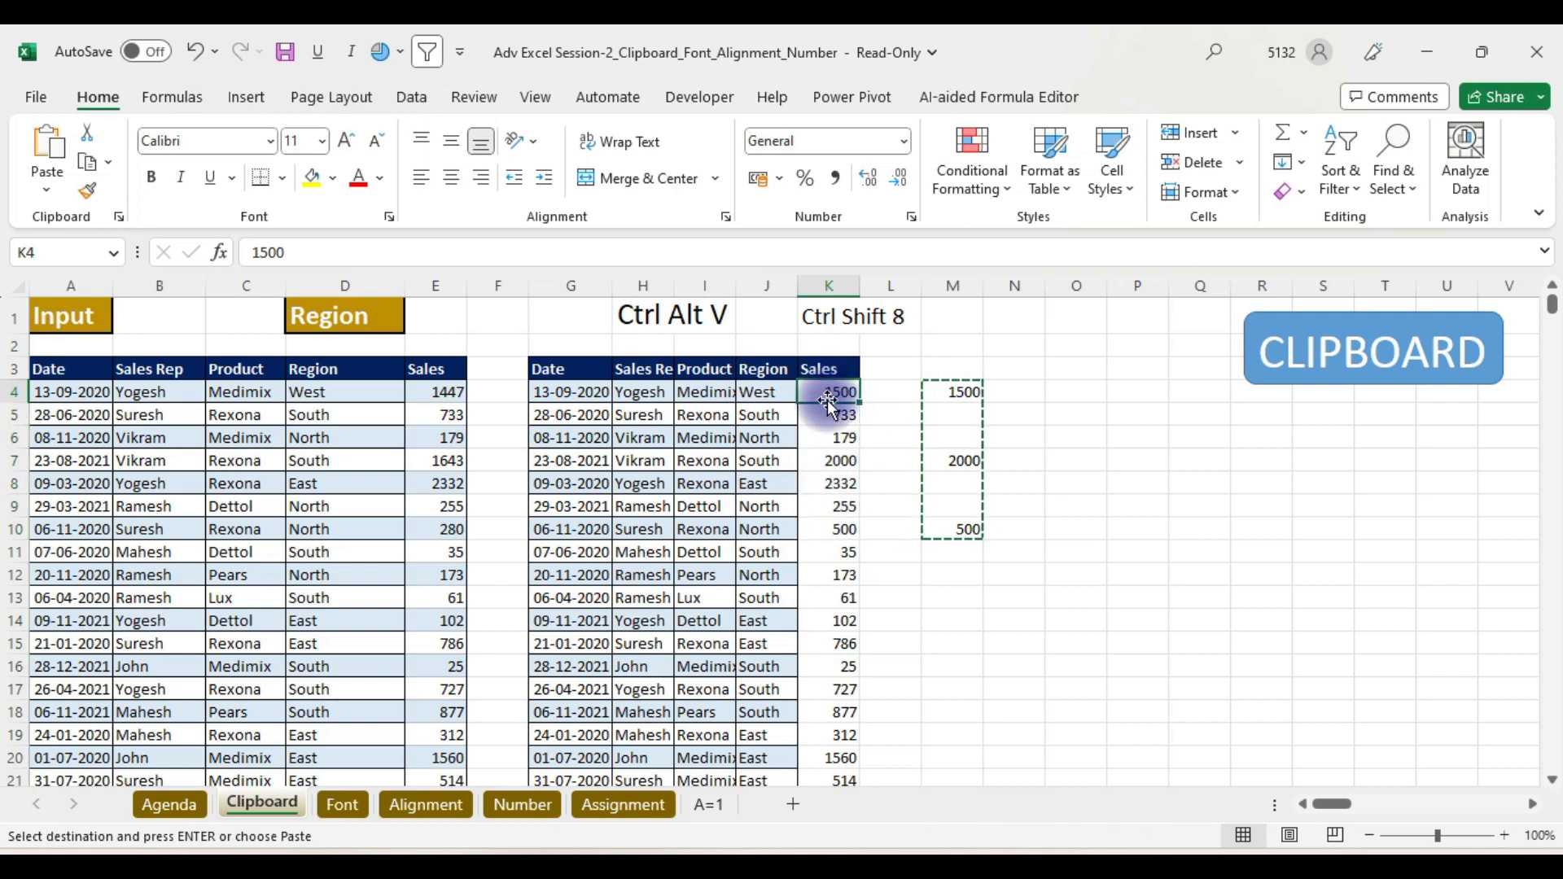
# - Check the pasted Sales values in K7 and K10 against the source values in column M
pyautogui.click(830, 460)
pyautogui.click(838, 531)
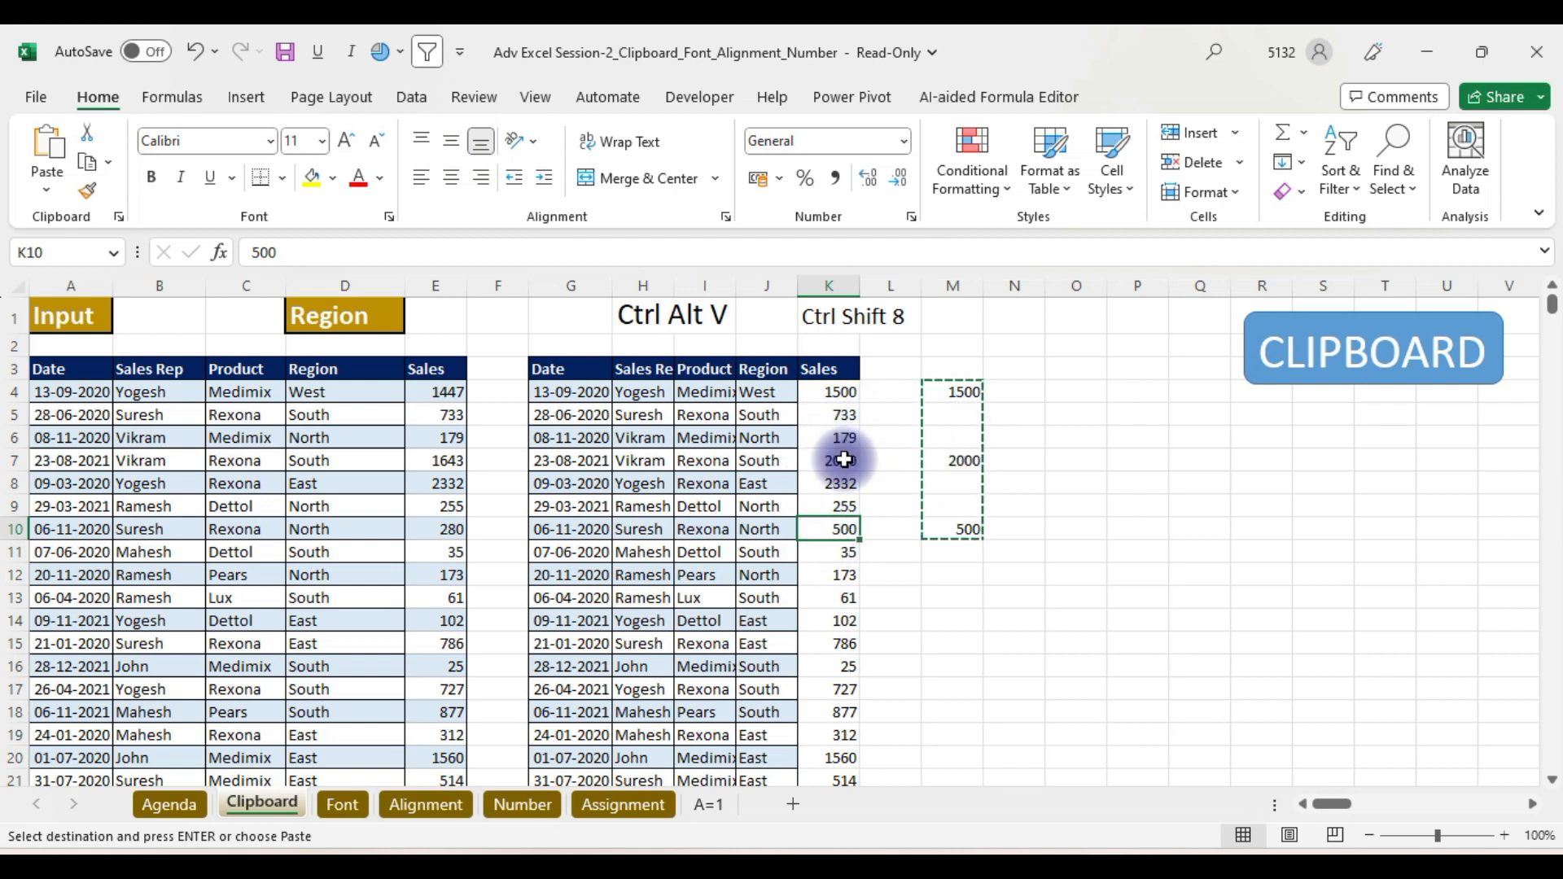
pyautogui.click(954, 460)
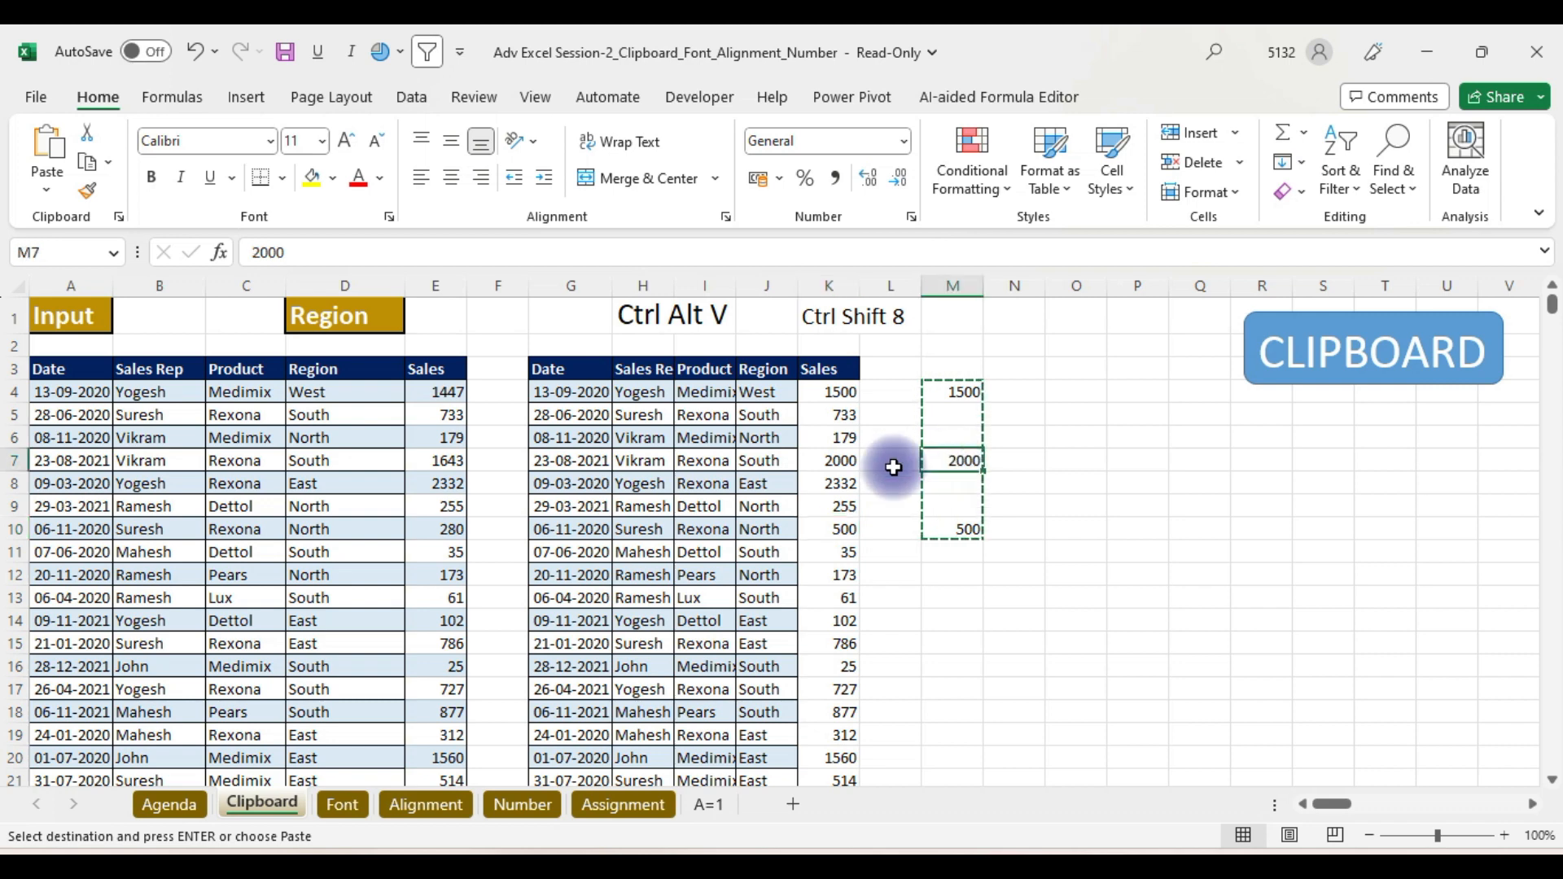
pyautogui.click(845, 461)
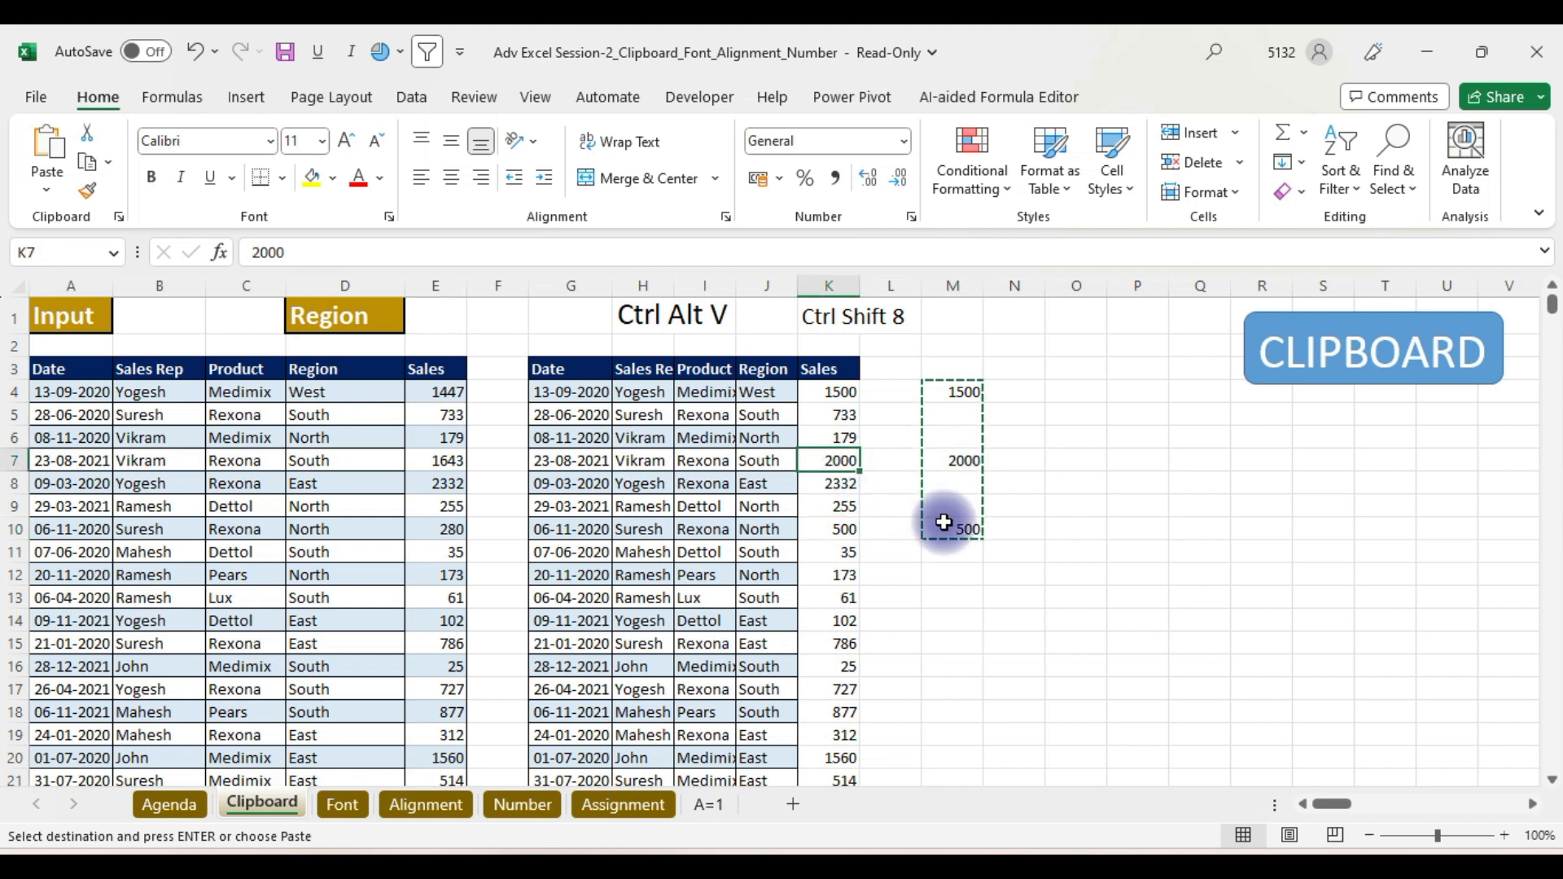
pyautogui.click(847, 528)
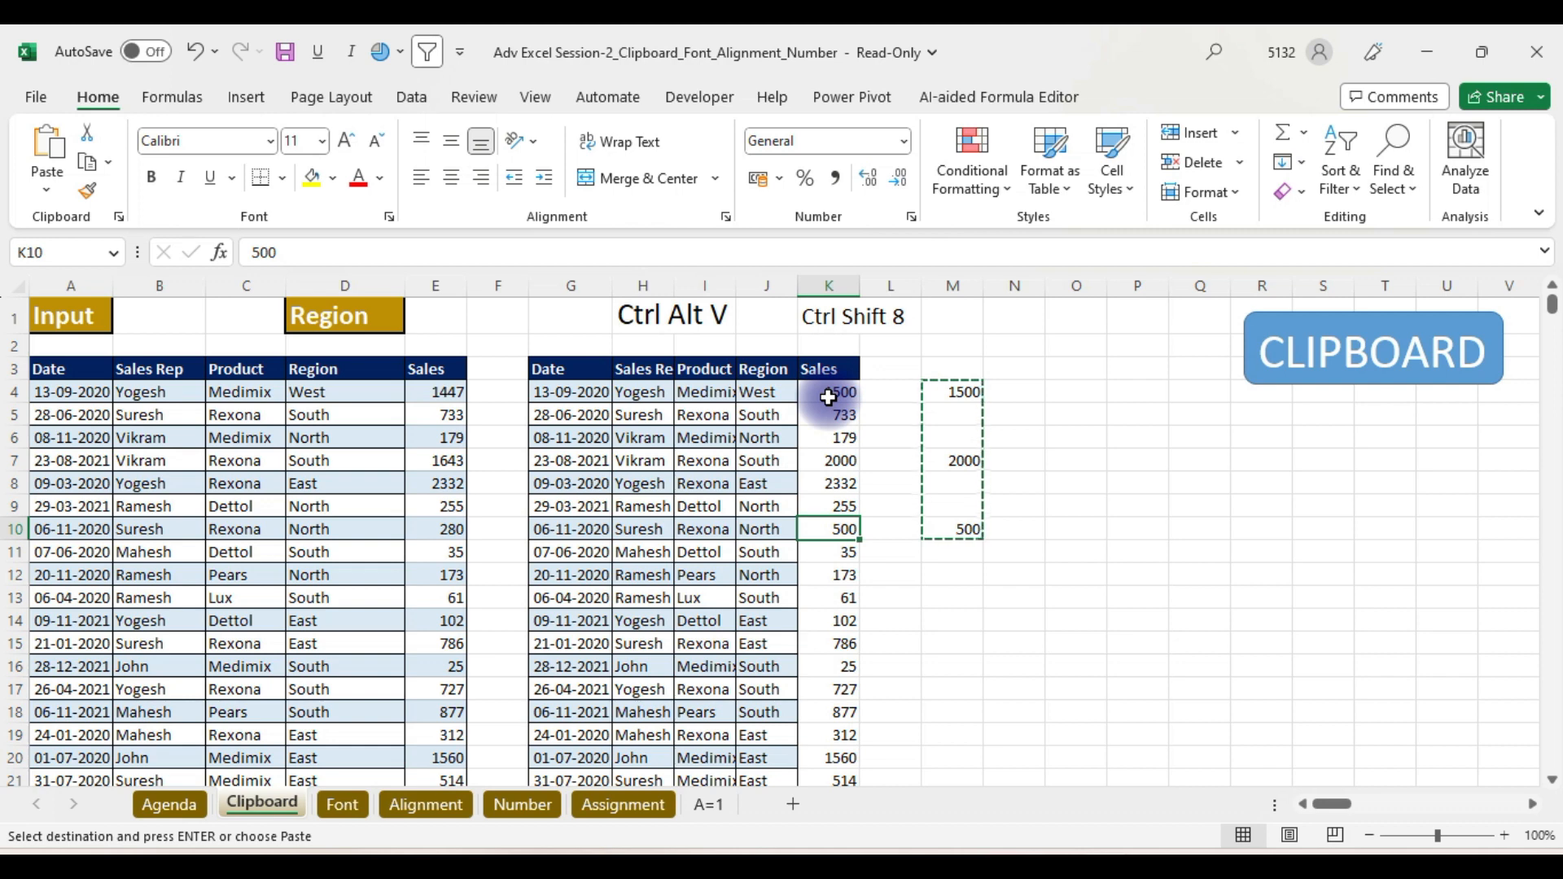
# - Undo the Skip blanks paste in the Sales column and clear the replacement values from M4:M10
pyautogui.hotkey('ctrl', 'z')
pyautogui.moveTo(949, 393); pyautogui.dragTo(947, 530)
pyautogui.press('Delete')
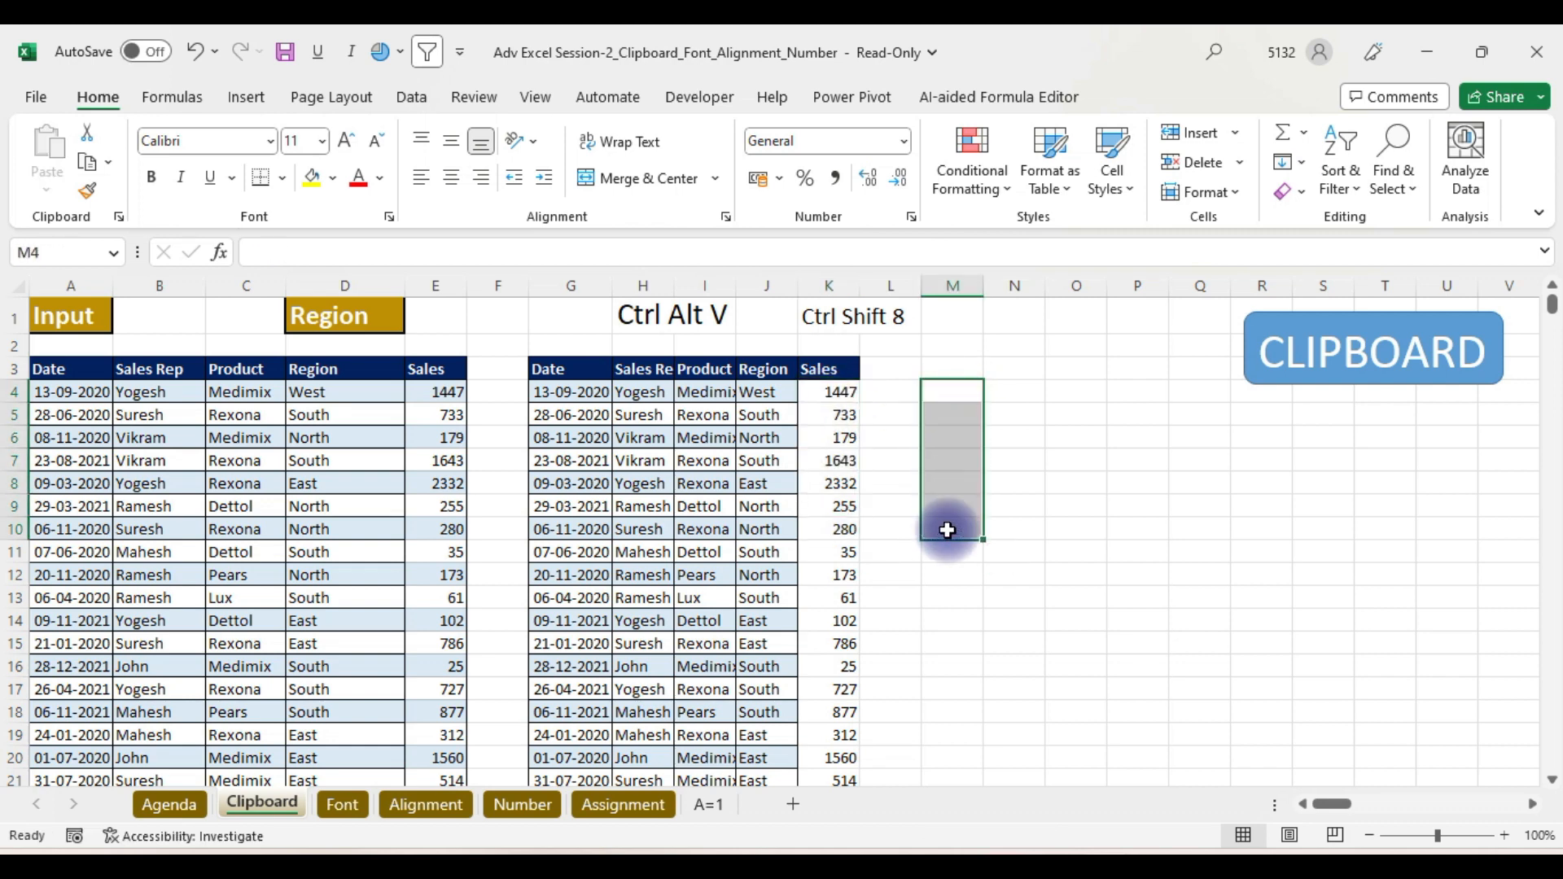
# - Enter 1500 in cell M4, 2000 in M7 and 500 in M10, leaving the cells between them blank
pyautogui.click(835, 391)
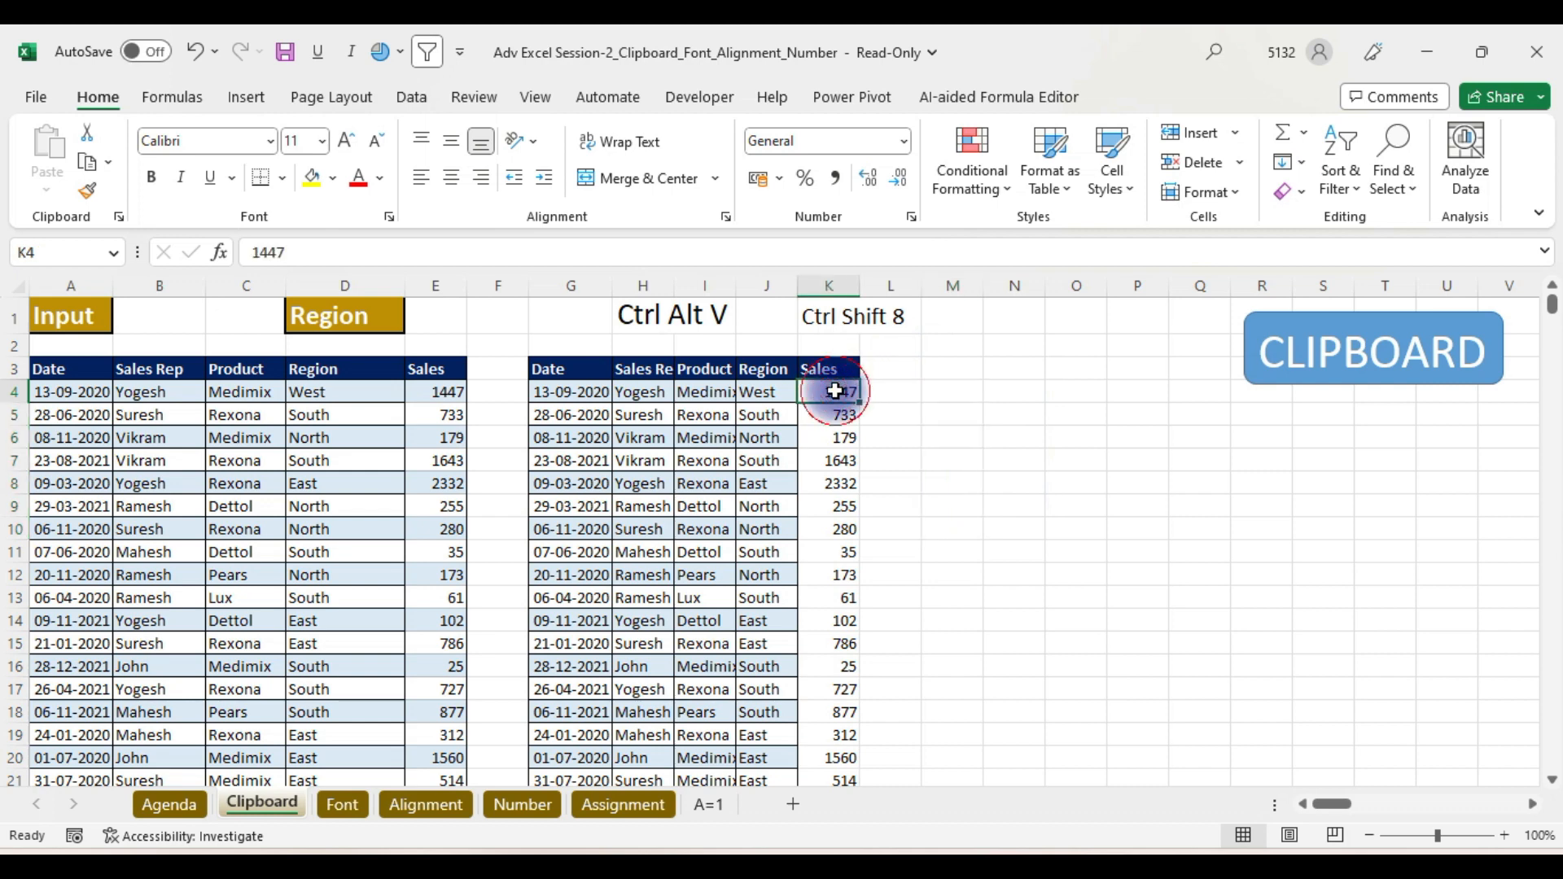
pyautogui.click(945, 393)
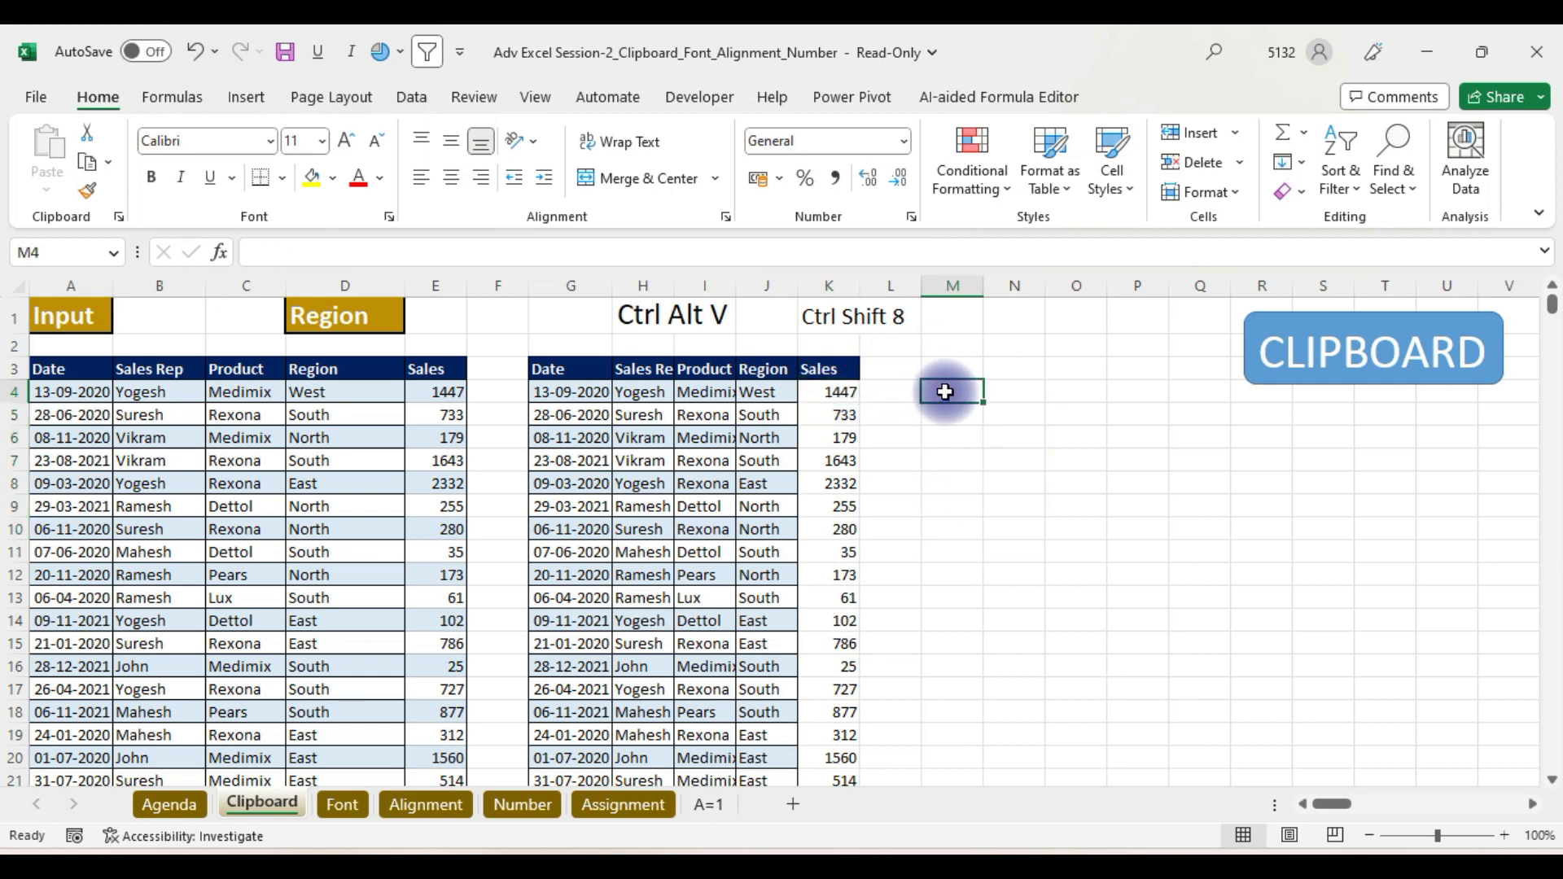
pyautogui.write('1500')
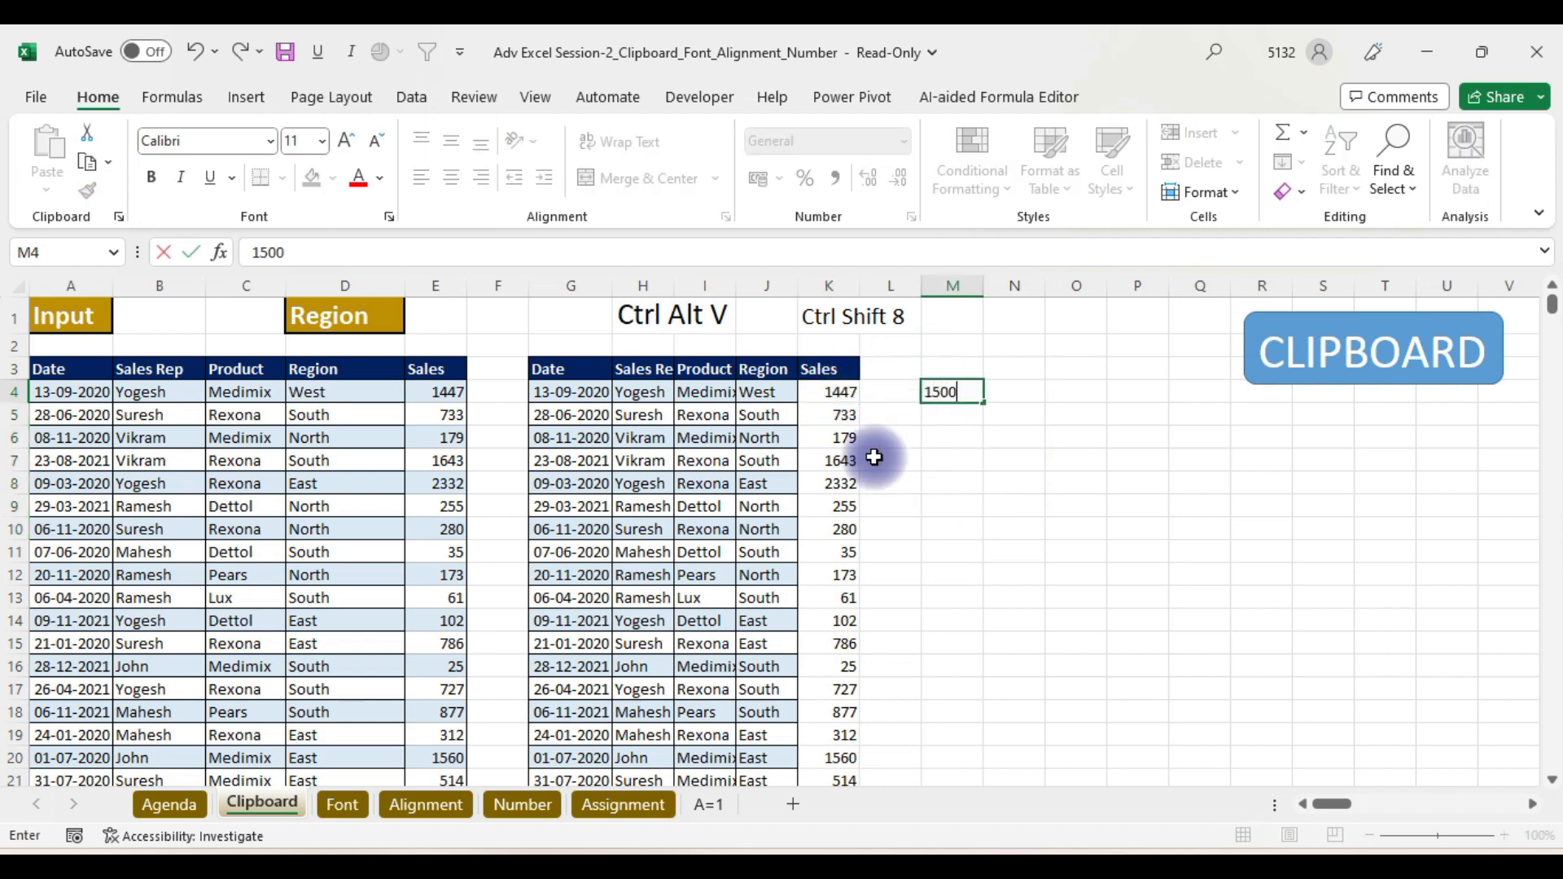
pyautogui.click(962, 459)
pyautogui.write('2')
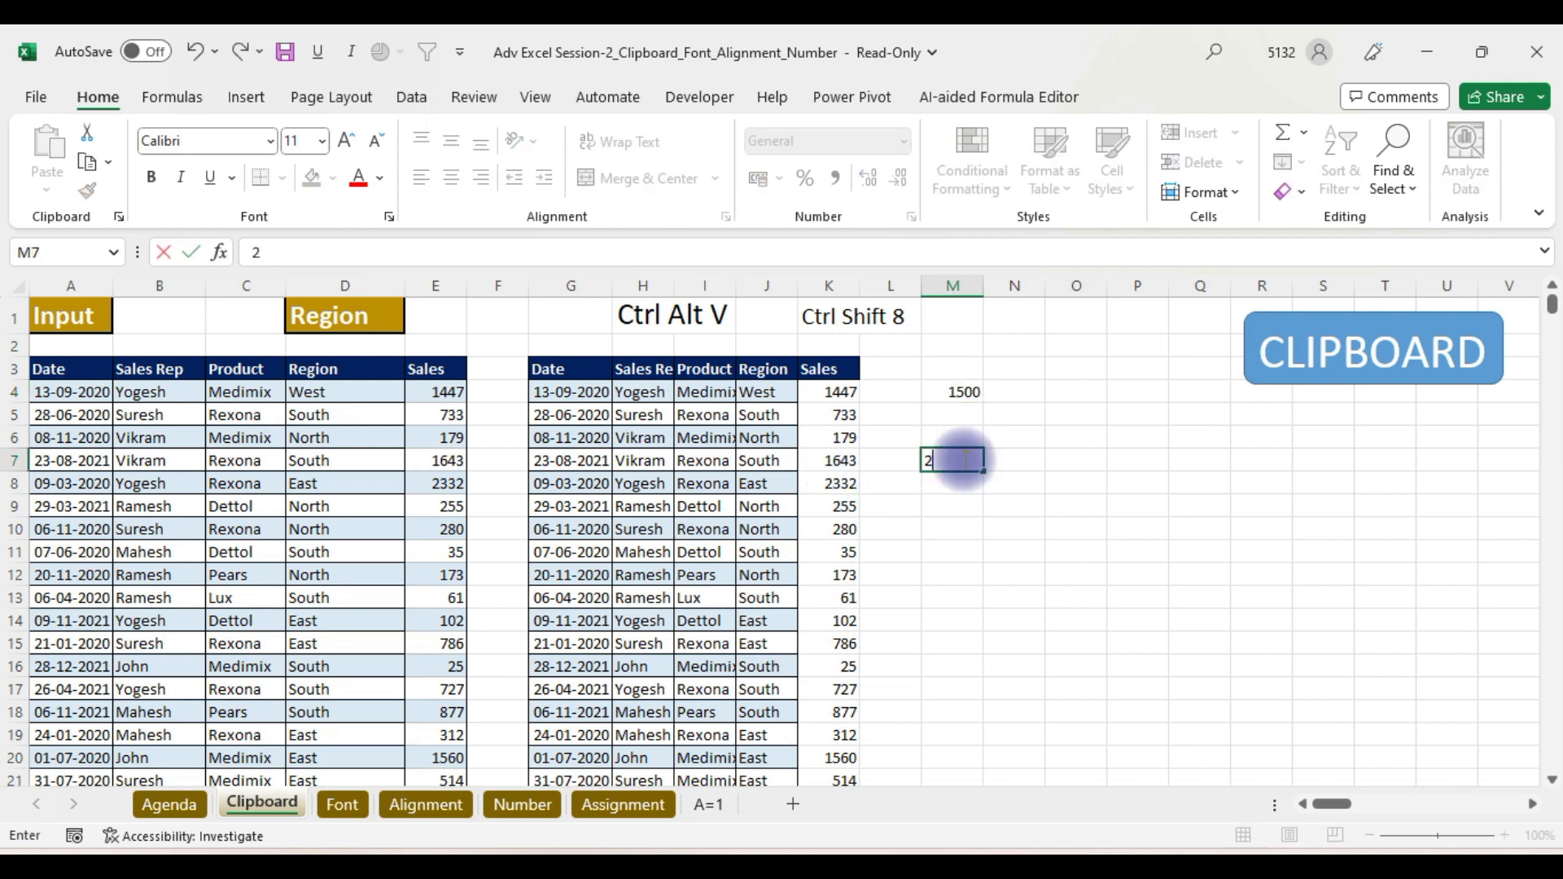
pyautogui.write('000')
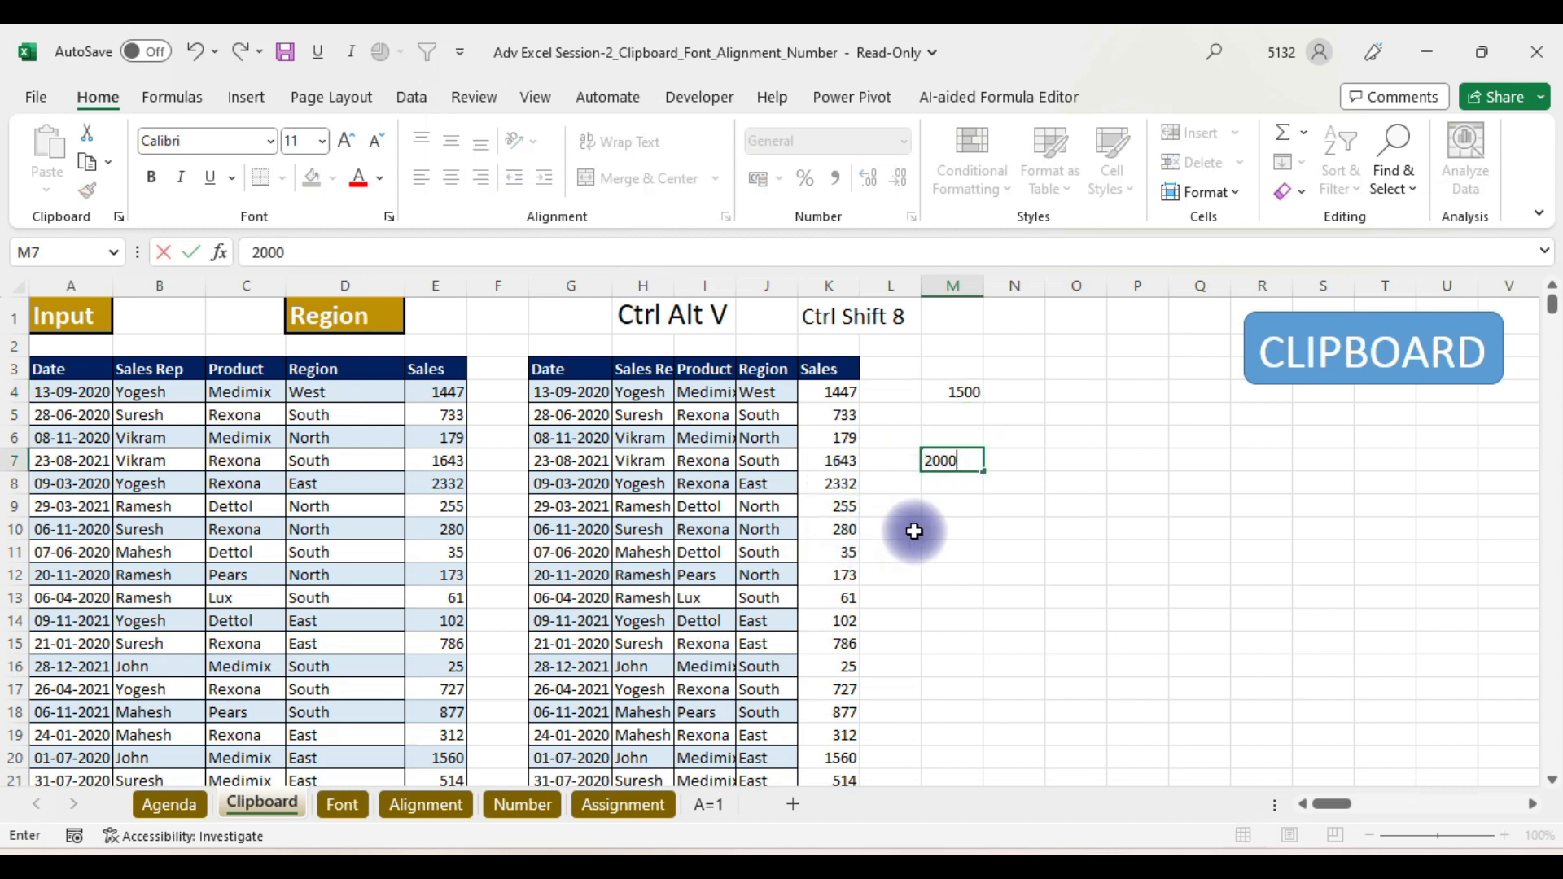
pyautogui.click(950, 529)
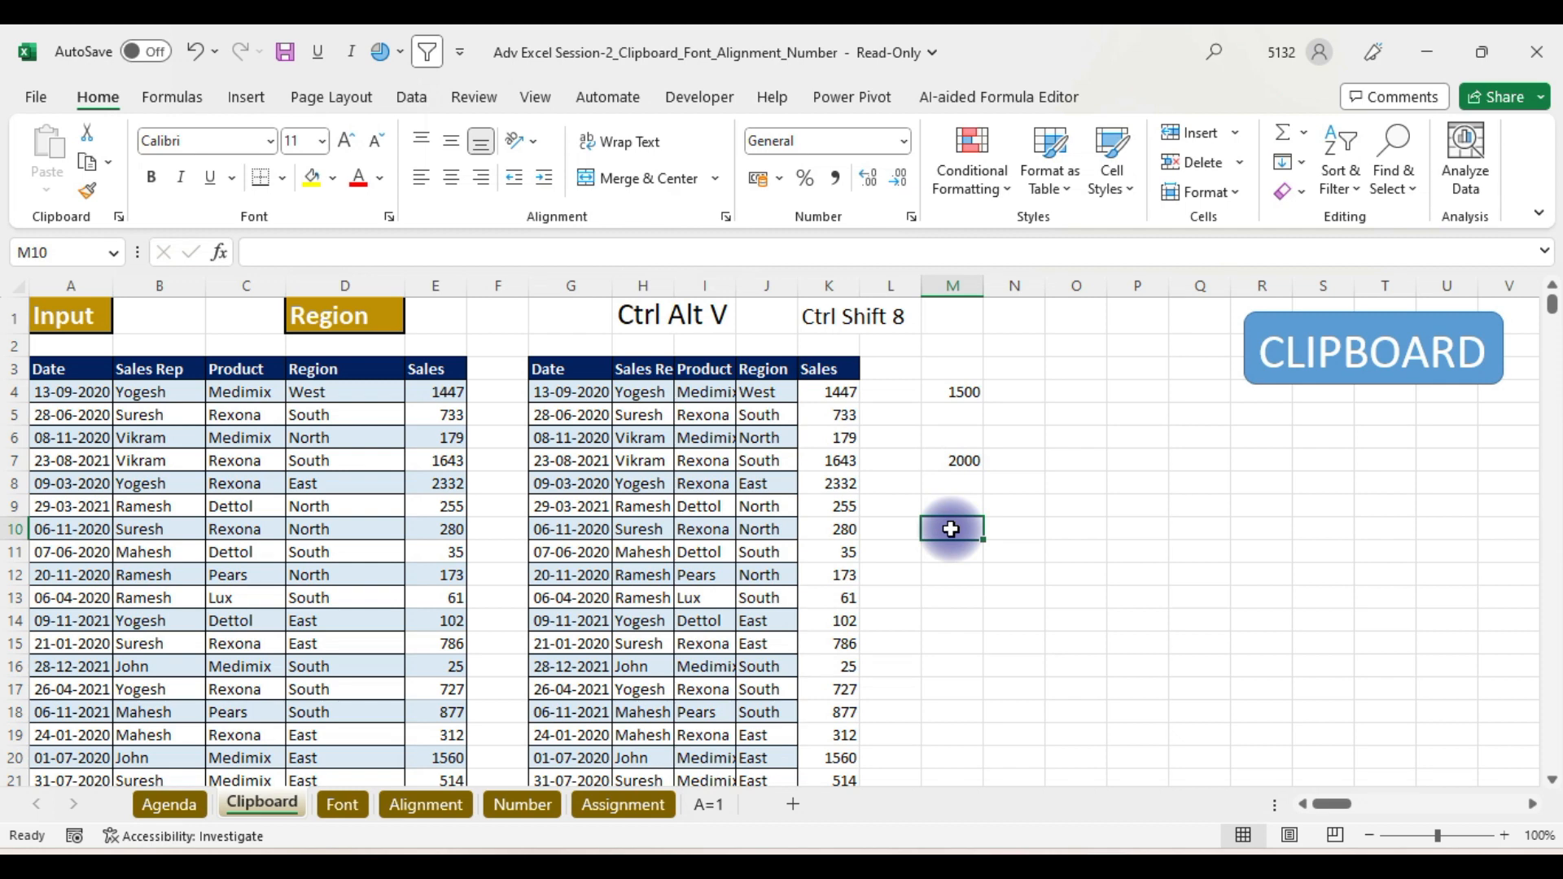
pyautogui.write('500')
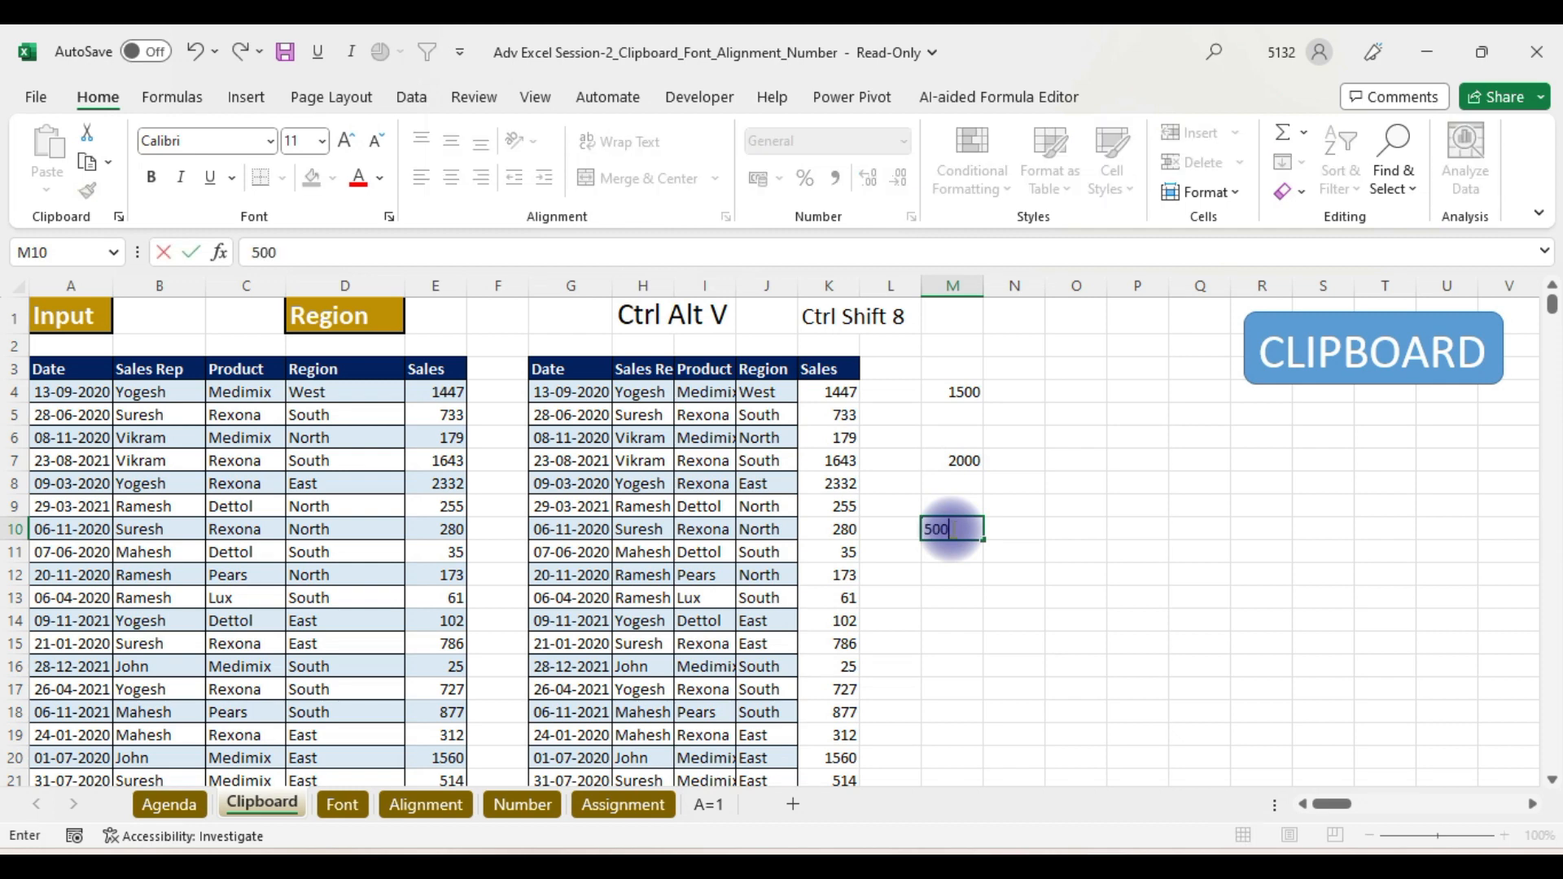
pyautogui.click(1122, 569)
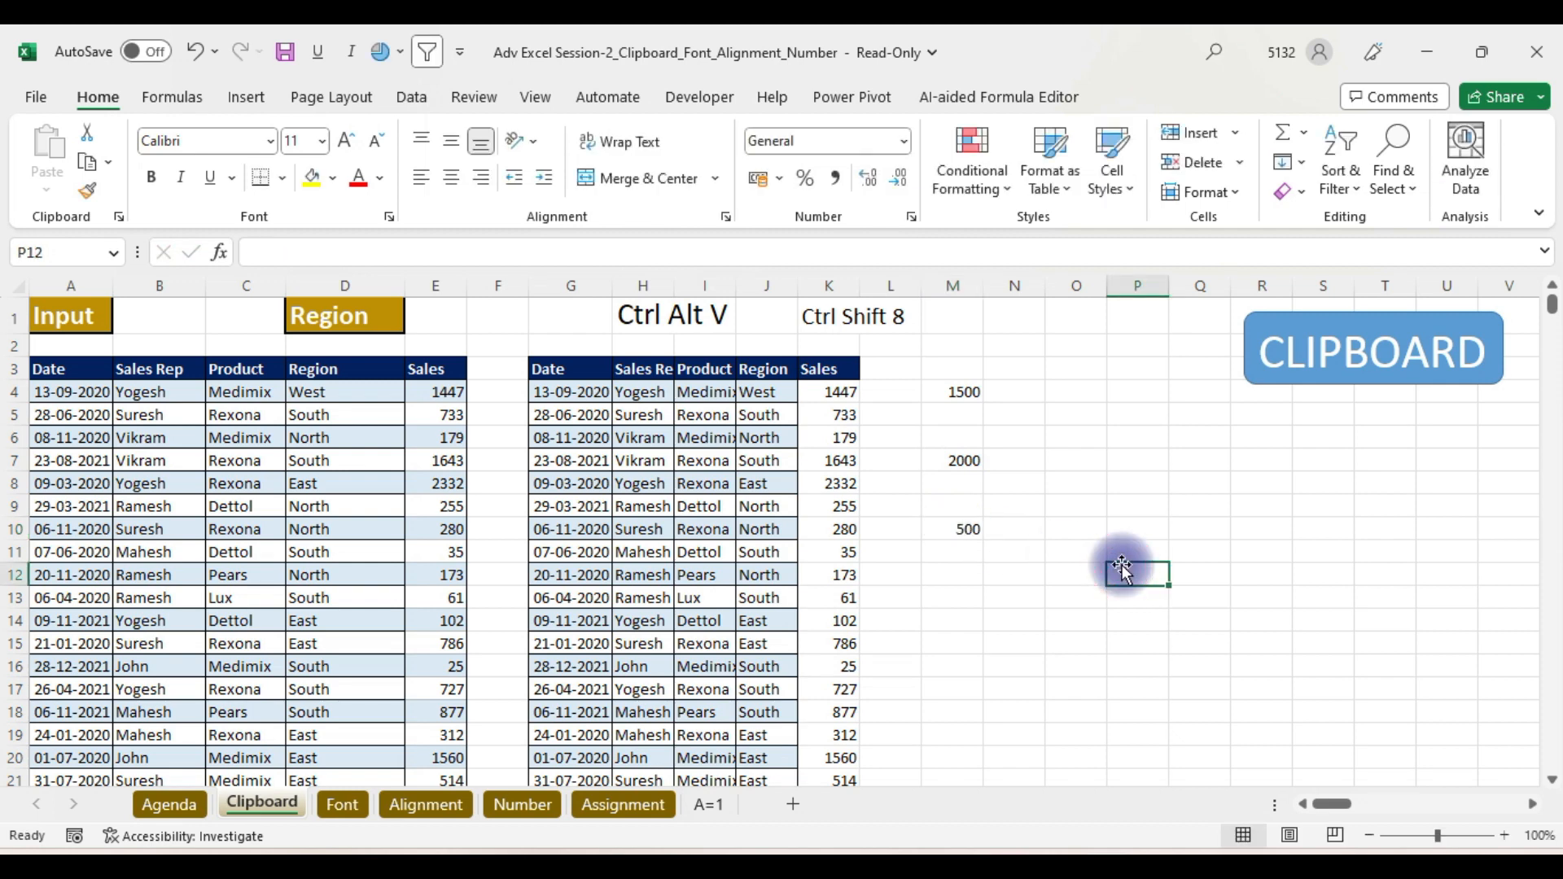
# - Copy M4:M10 and paste it onto the Sales column from K4 using Paste Special with Skip blanks
pyautogui.moveTo(961, 392); pyautogui.dragTo(964, 525)
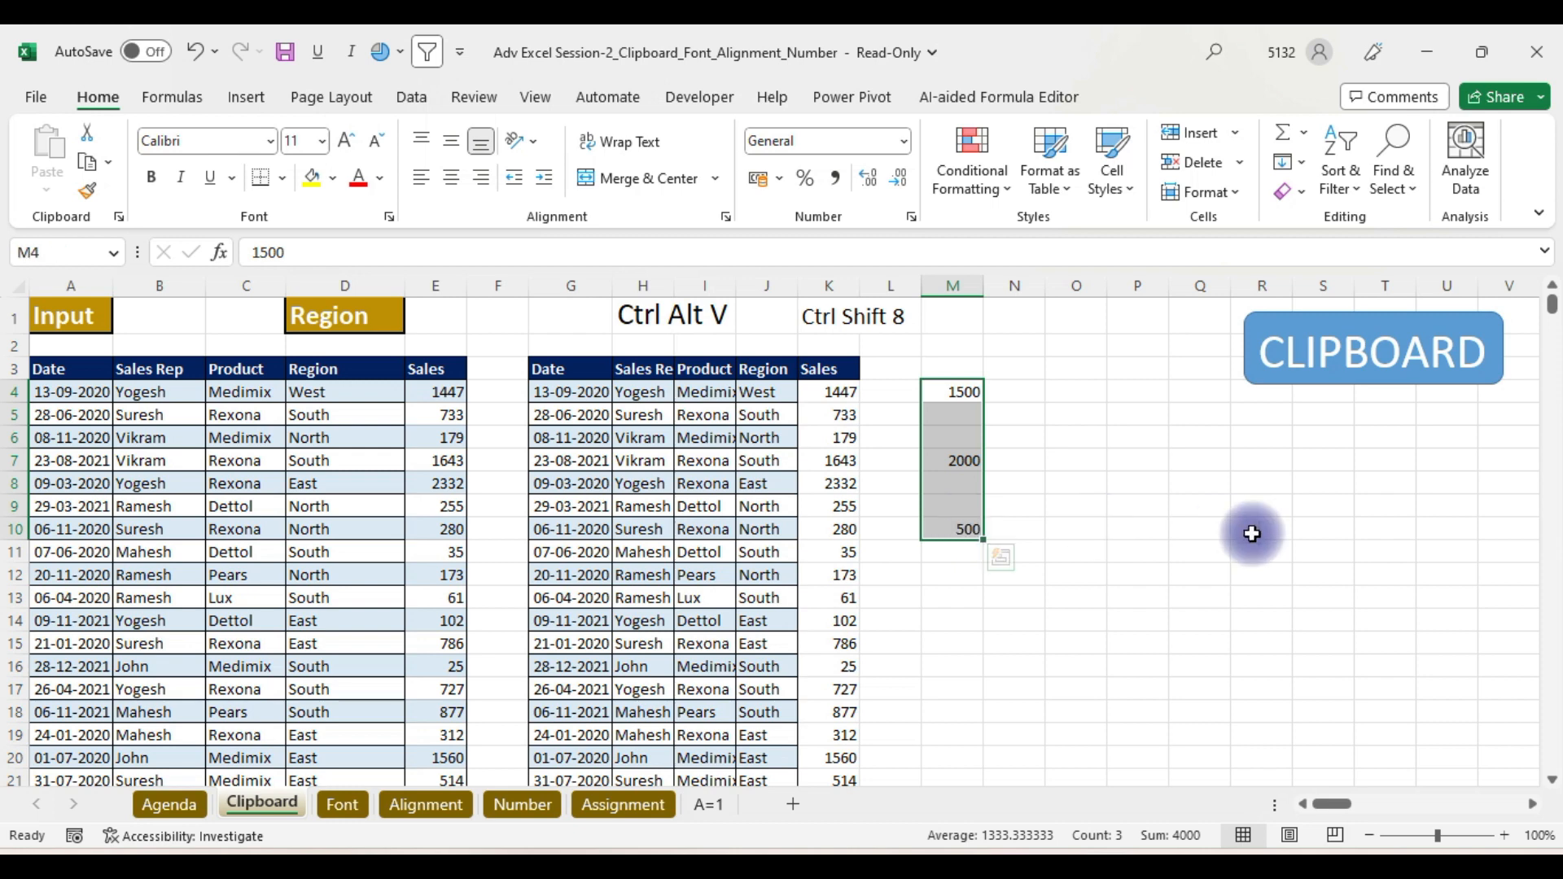
pyautogui.hotkey('ctrl', 'c')
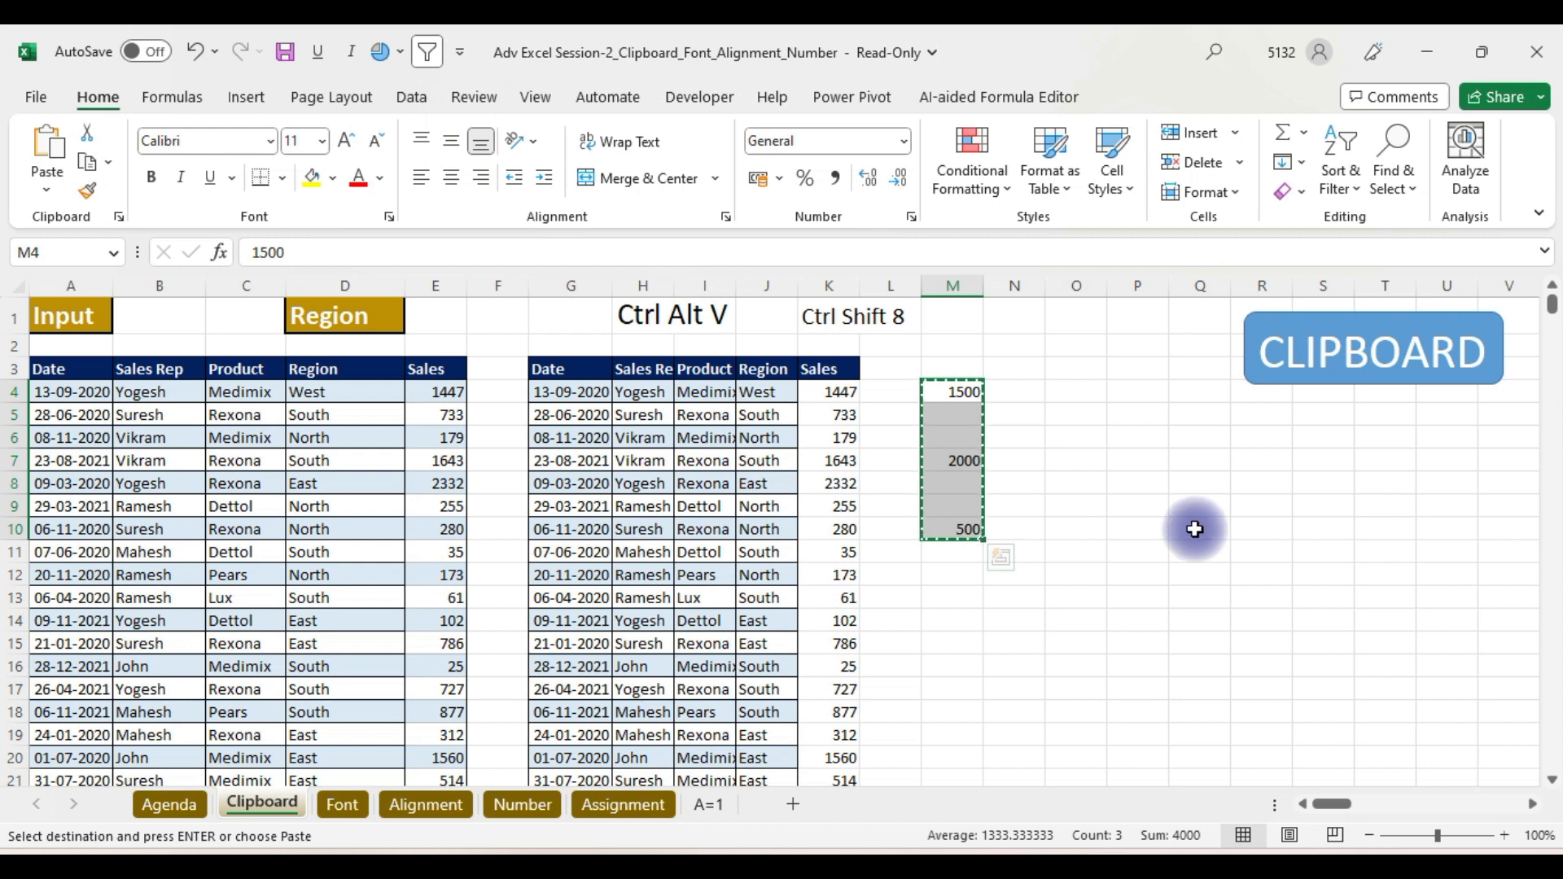
pyautogui.click(838, 394)
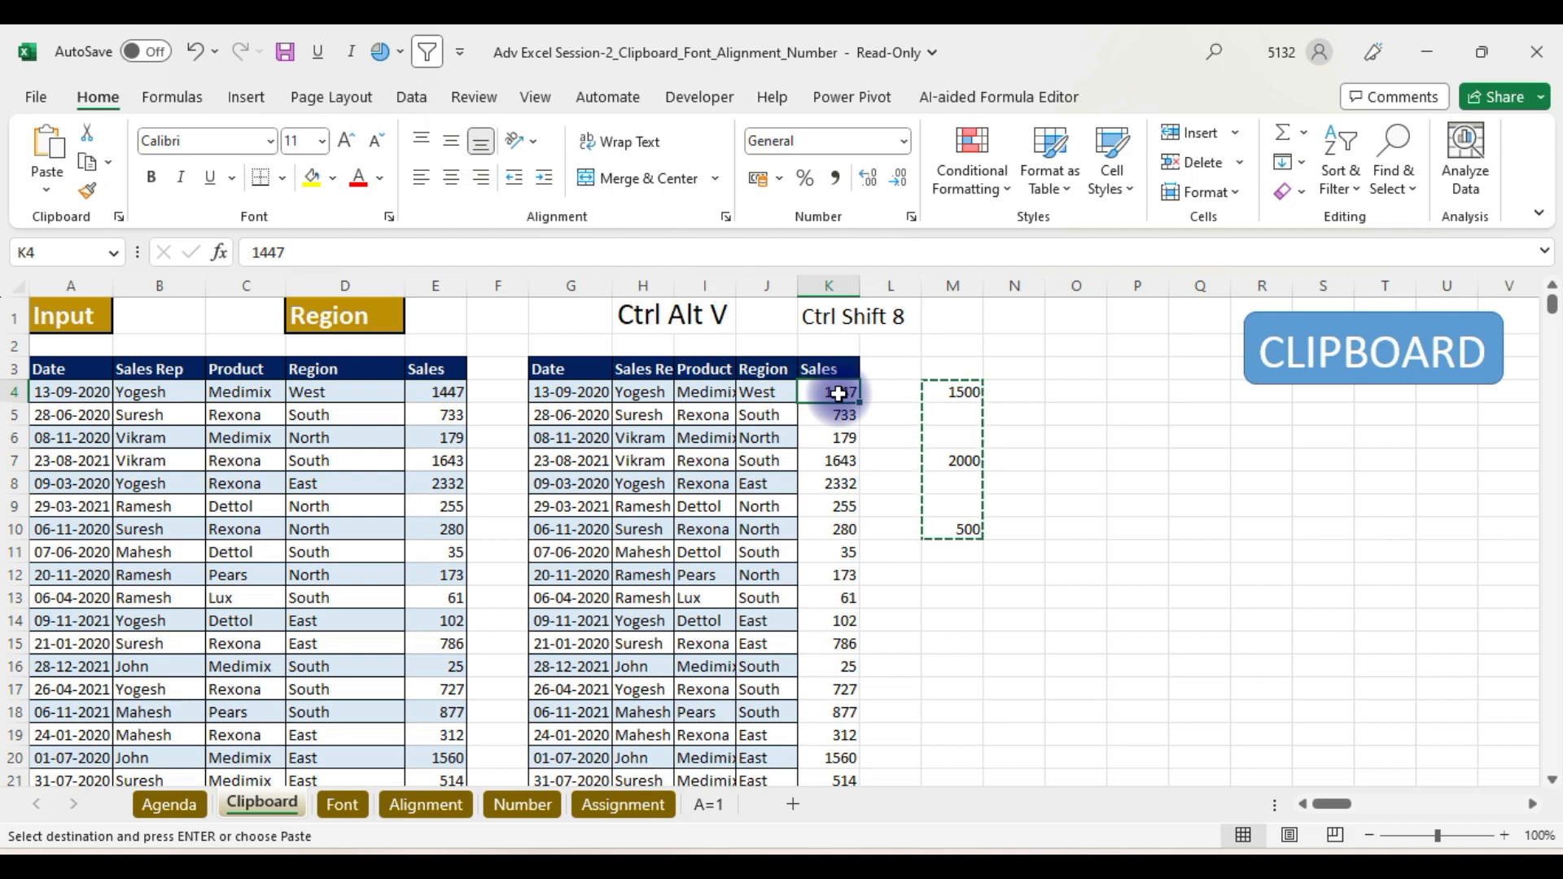
pyautogui.hotkey('ctrl', 'alt', 'v')
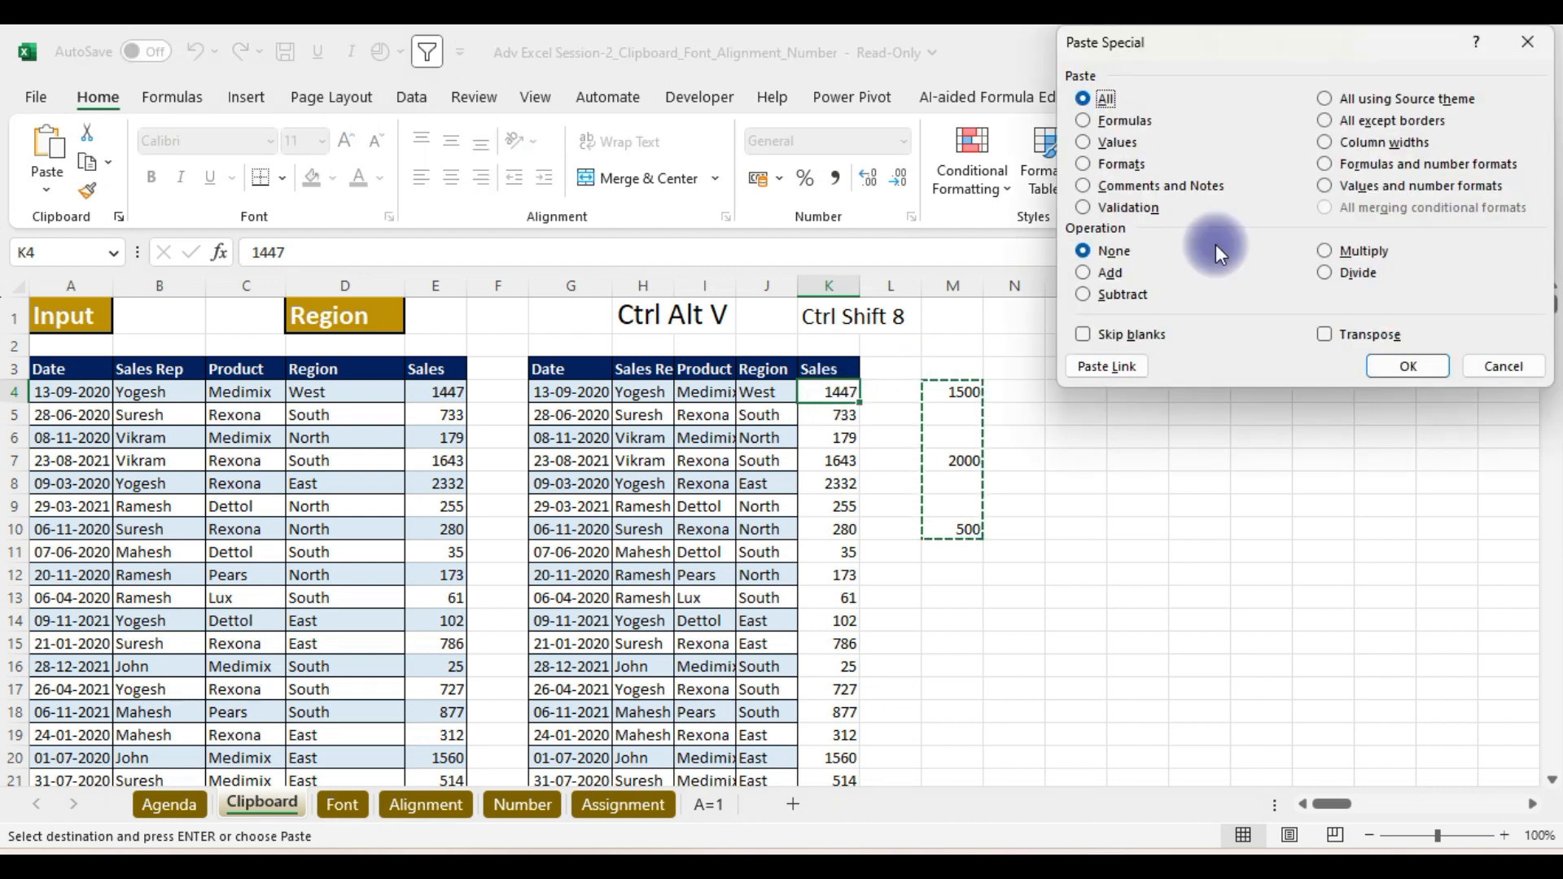
pyautogui.click(1083, 333)
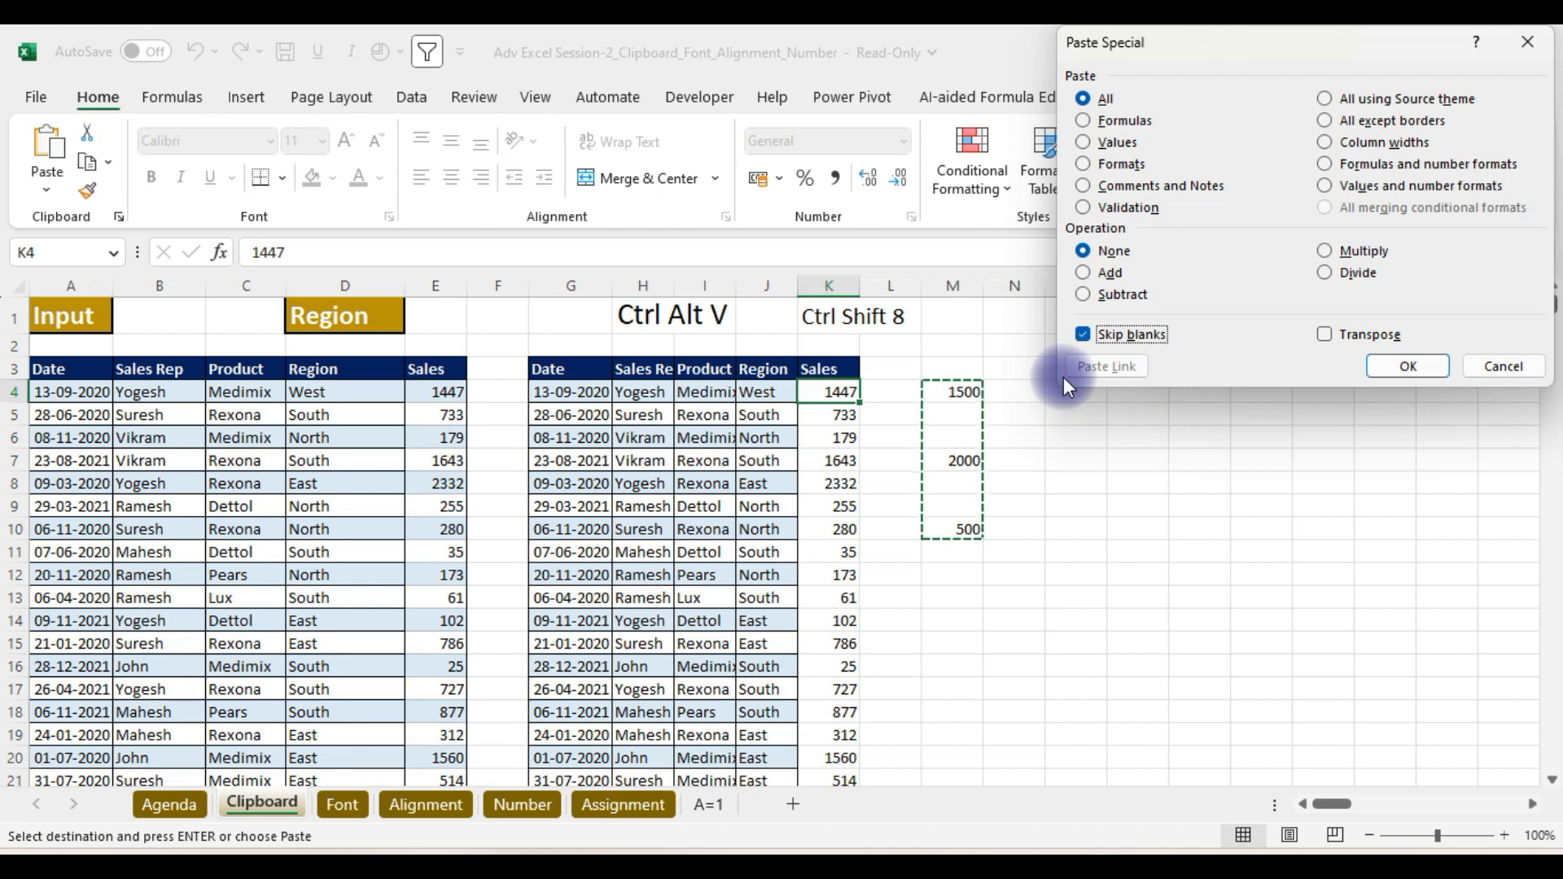
pyautogui.click(1402, 368)
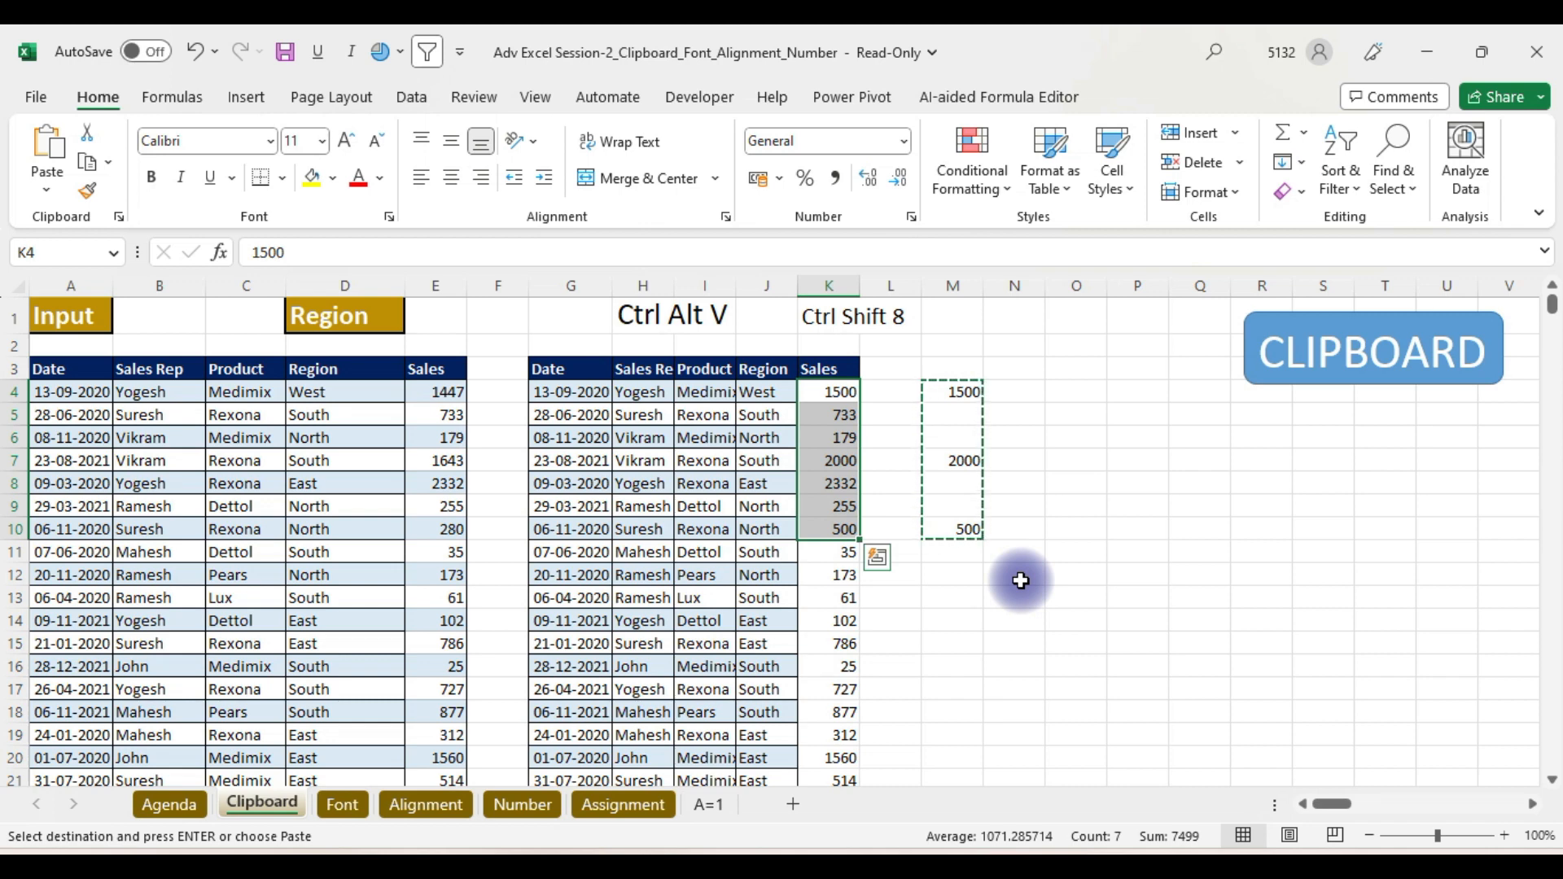
pyautogui.hotkey('alt', 'Tab')
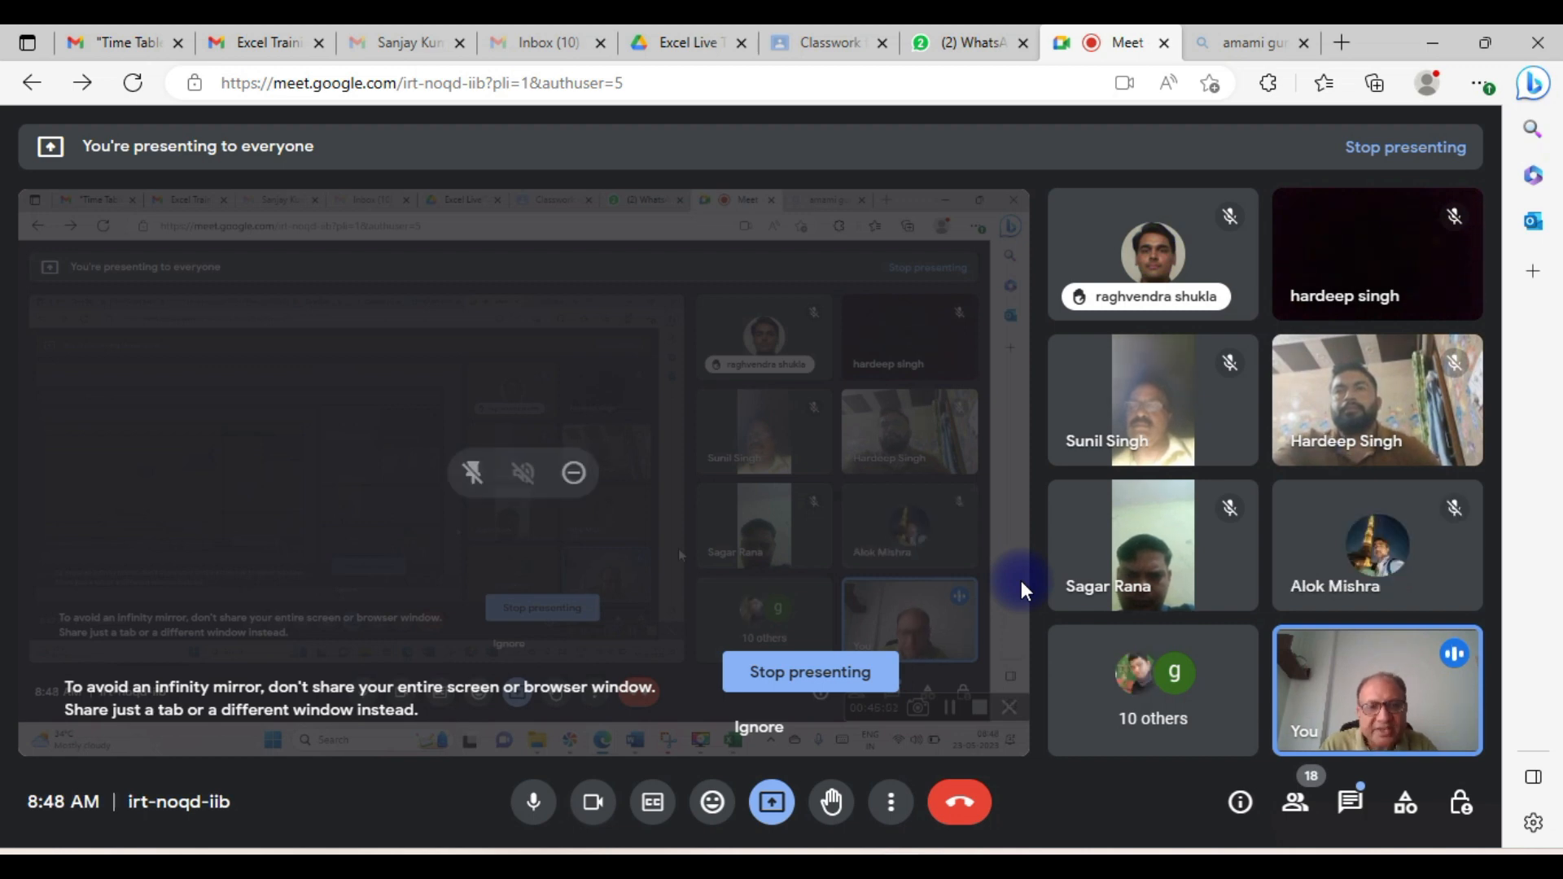
pyautogui.hotkey('alt', 'Tab')
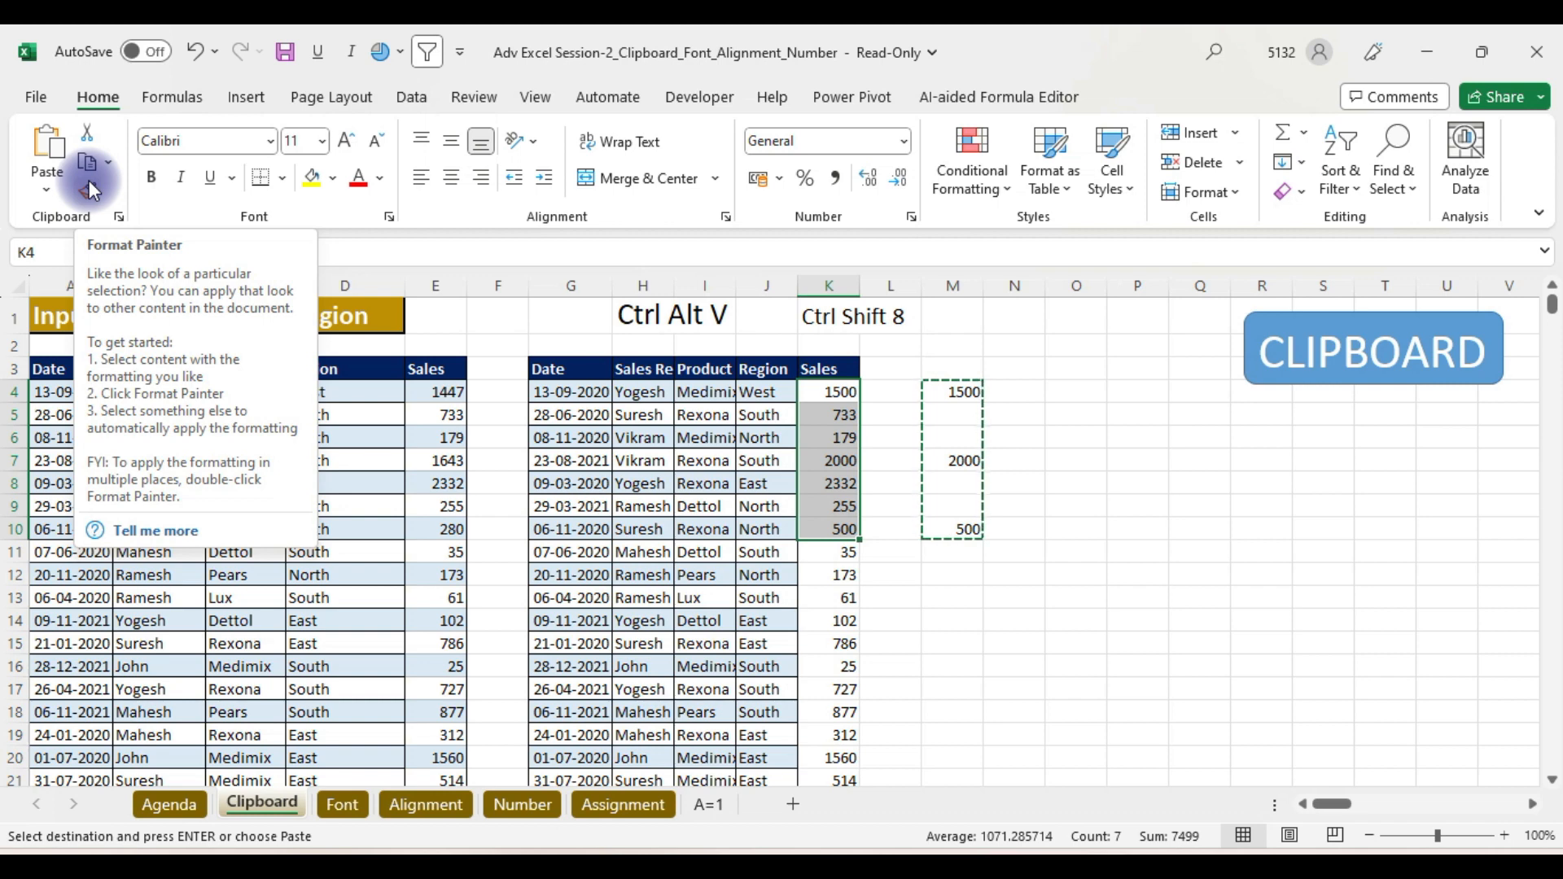
pyautogui.click(1083, 551)
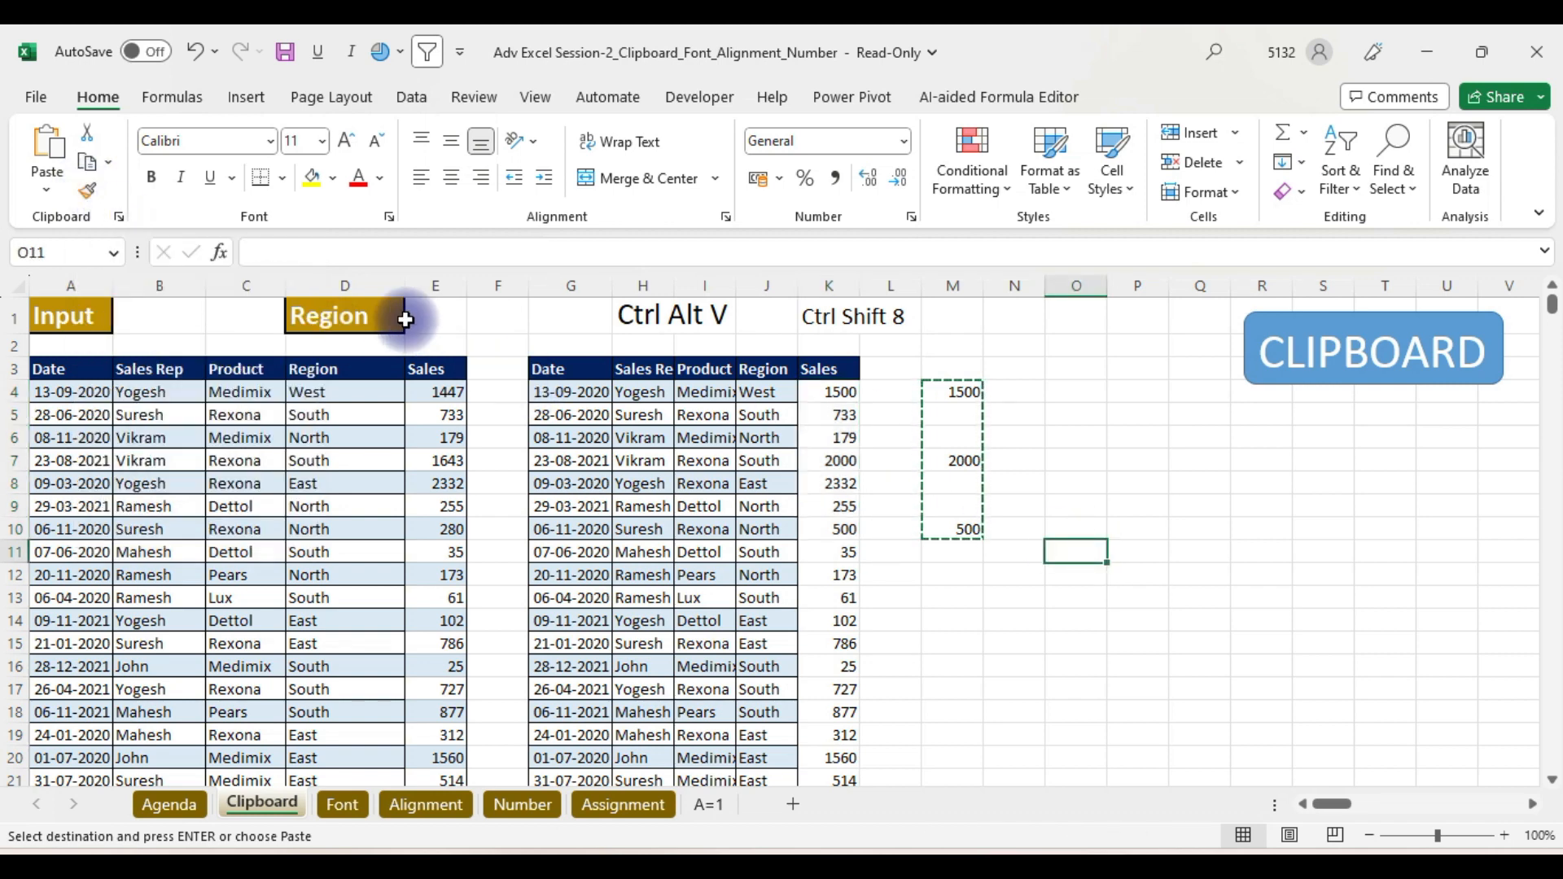
# - Use the Format Painter repeatedly to apply D1's format to H1, K1, G3, I5, M4, M7, M10, H9, I7 and K5
pyautogui.click(354, 314)
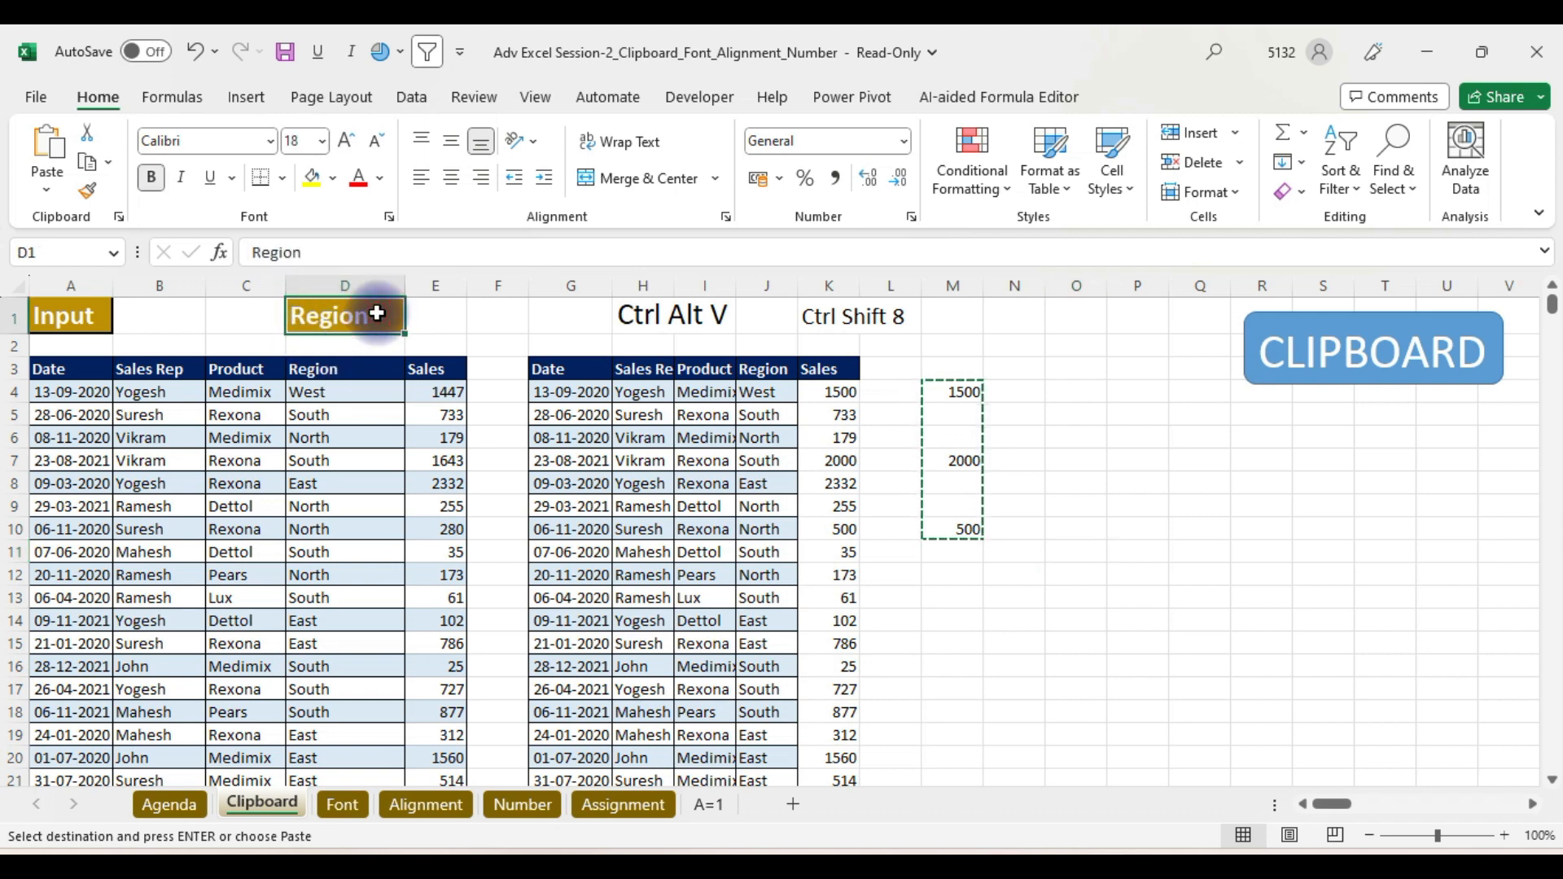
pyautogui.click(90, 192)
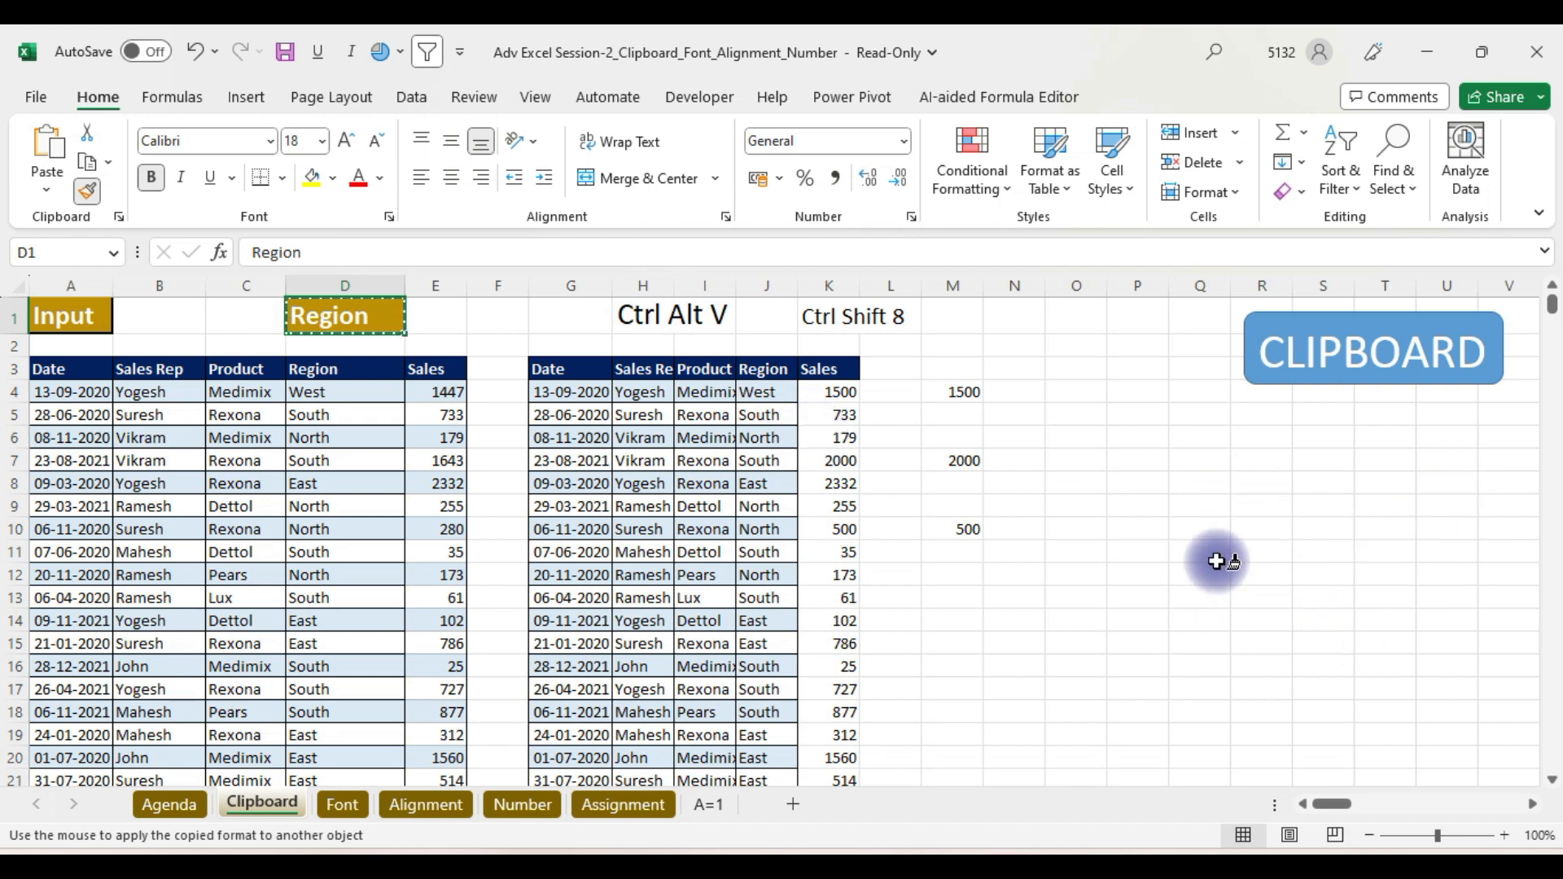
pyautogui.click(645, 322)
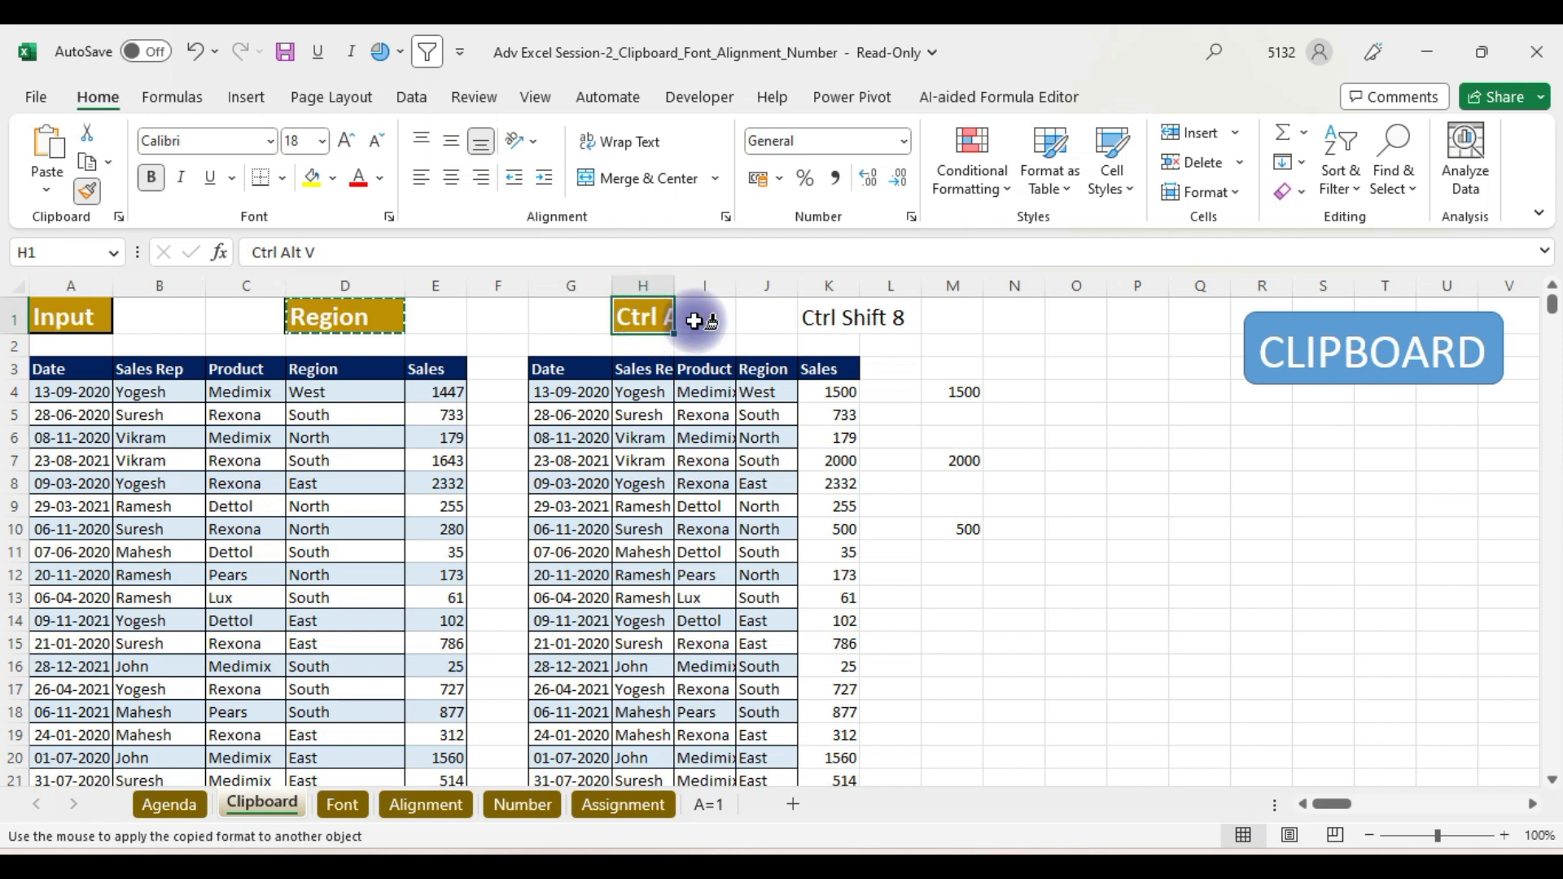
pyautogui.click(826, 316)
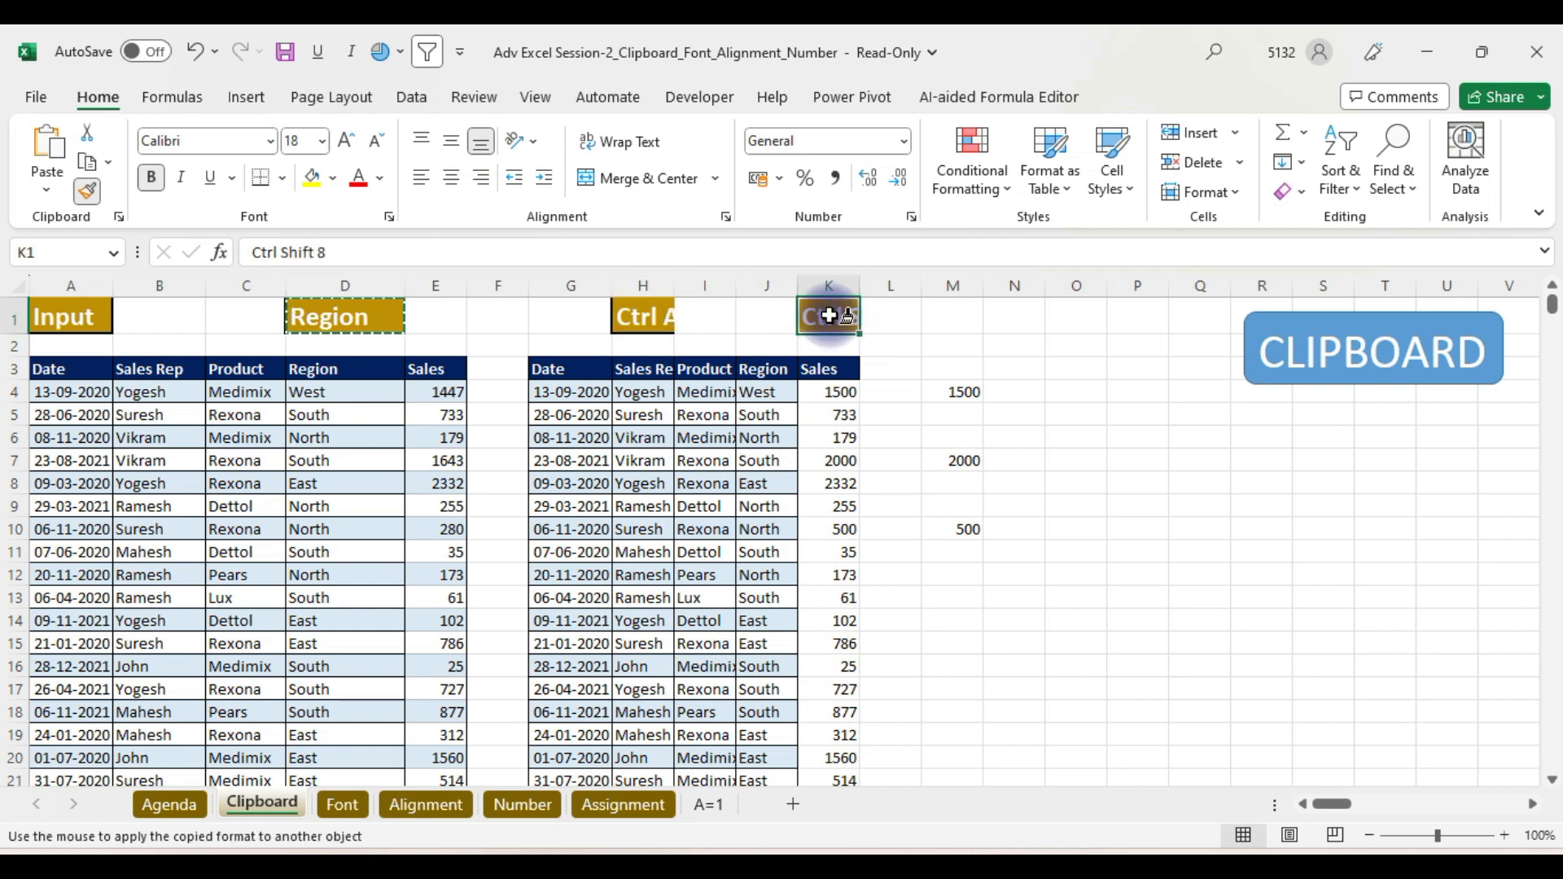
pyautogui.click(558, 370)
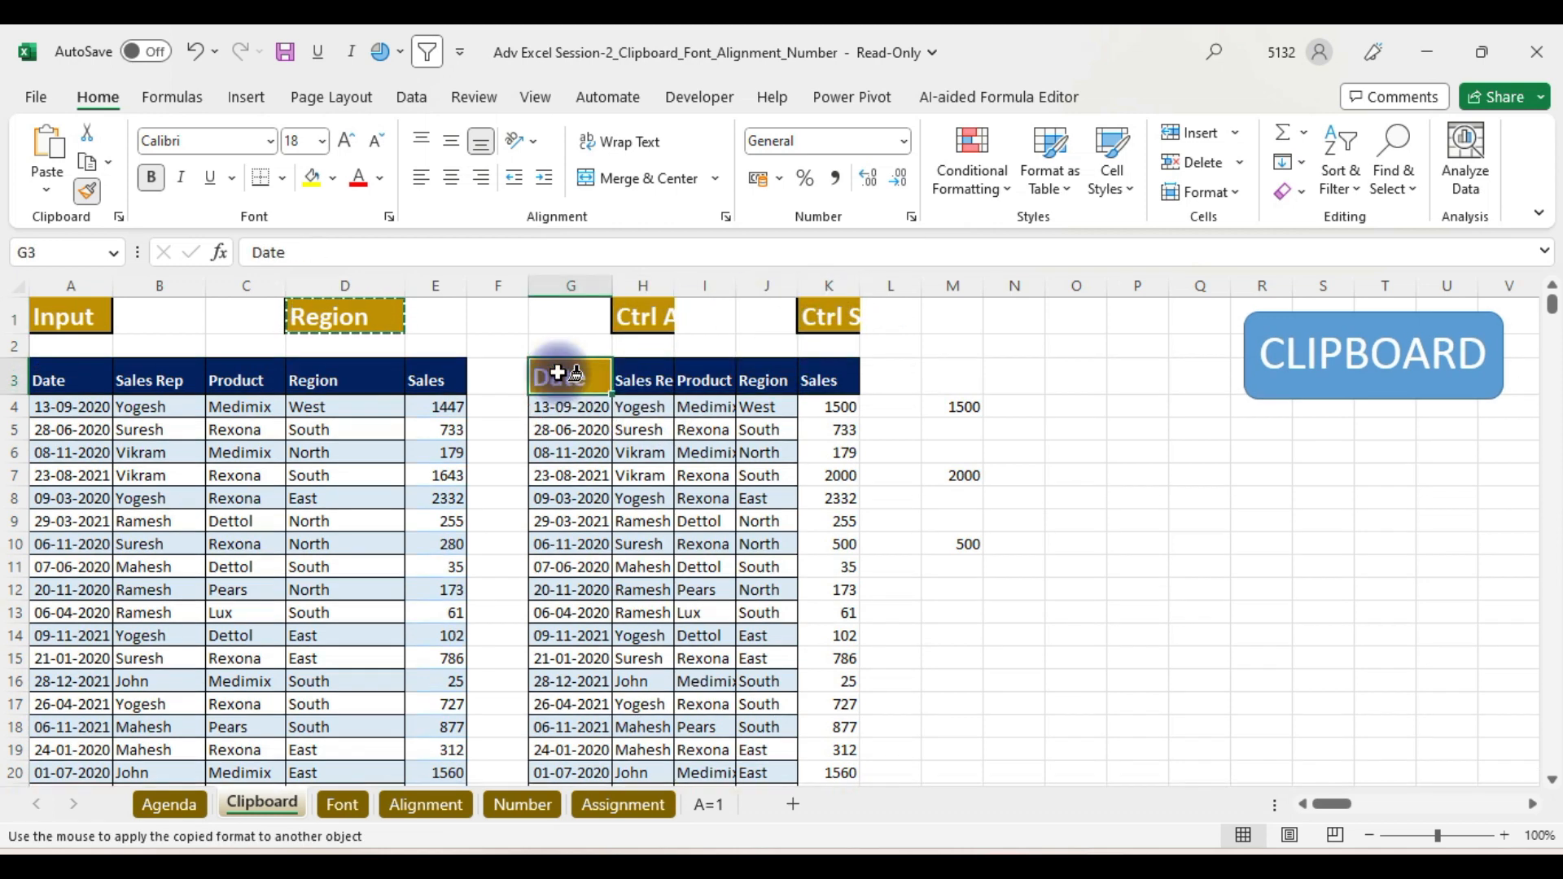
pyautogui.click(705, 430)
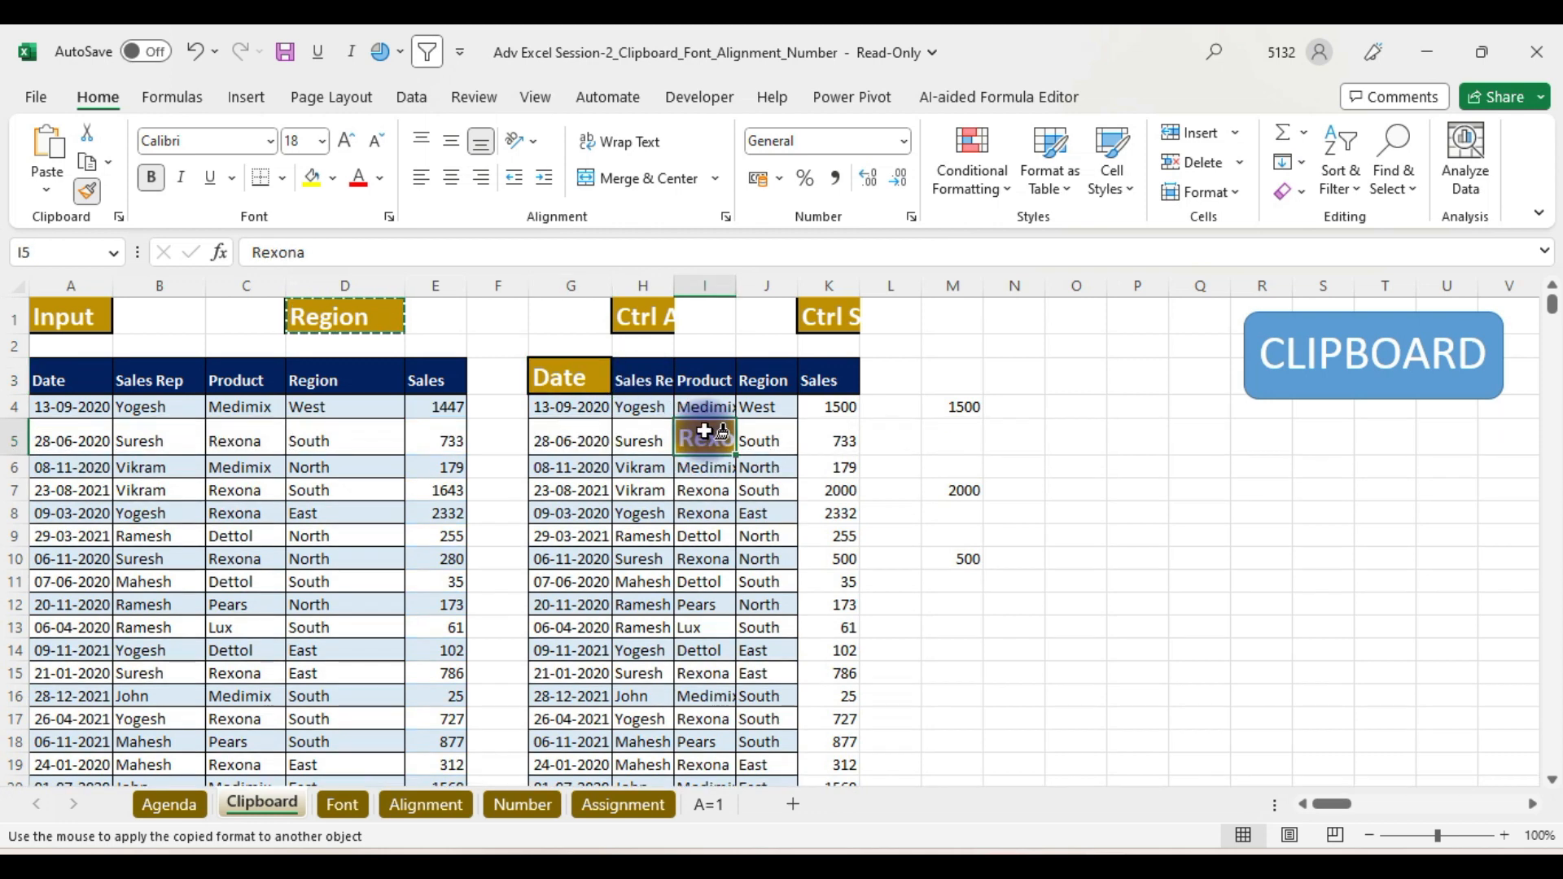
pyautogui.click(973, 408)
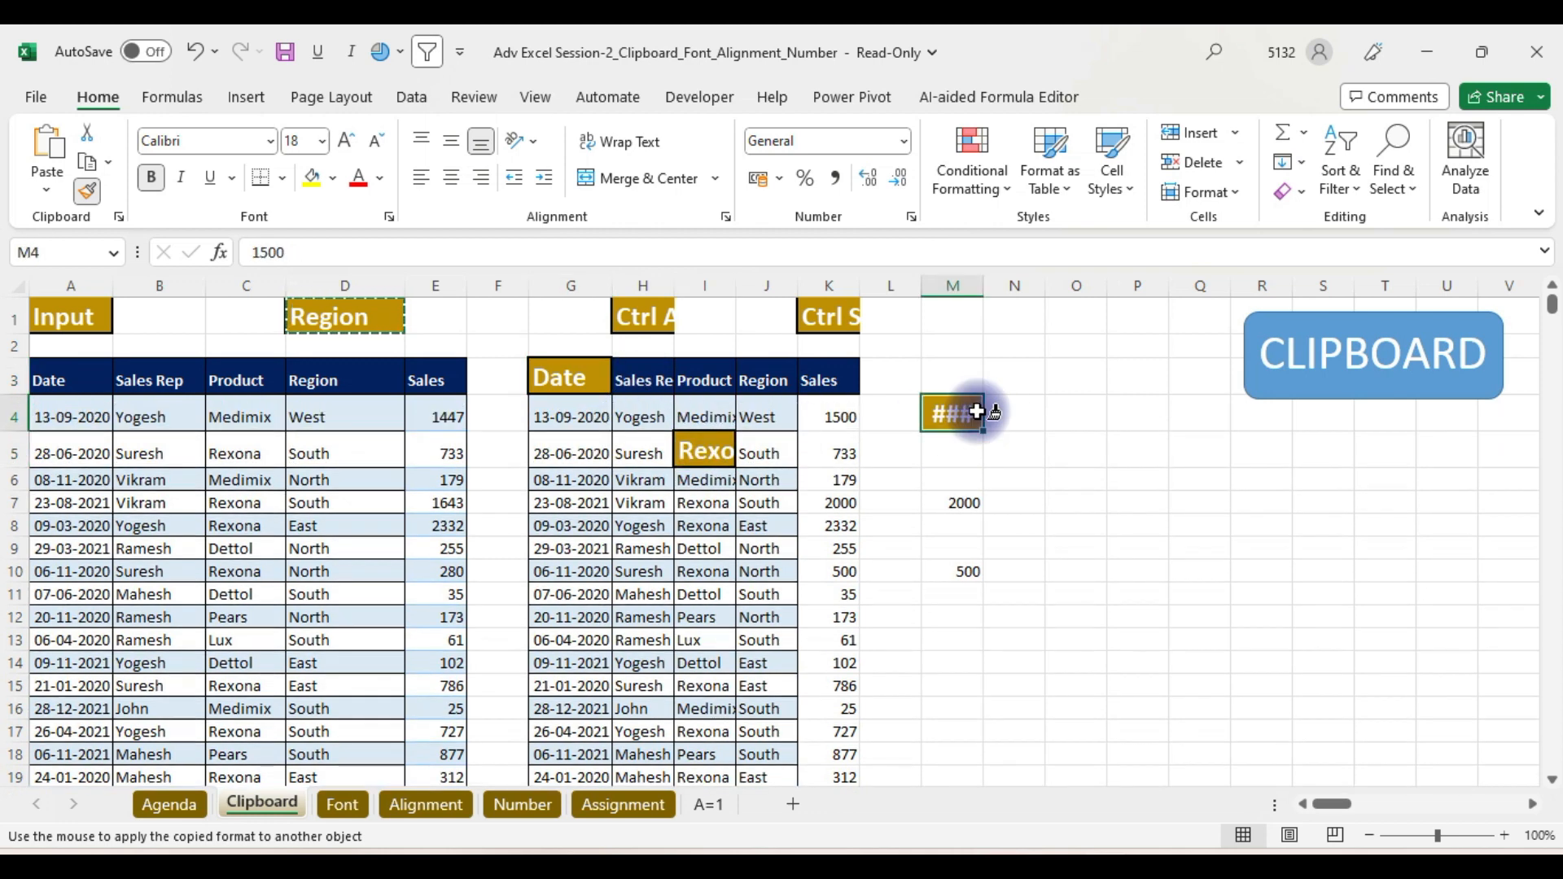
pyautogui.click(963, 508)
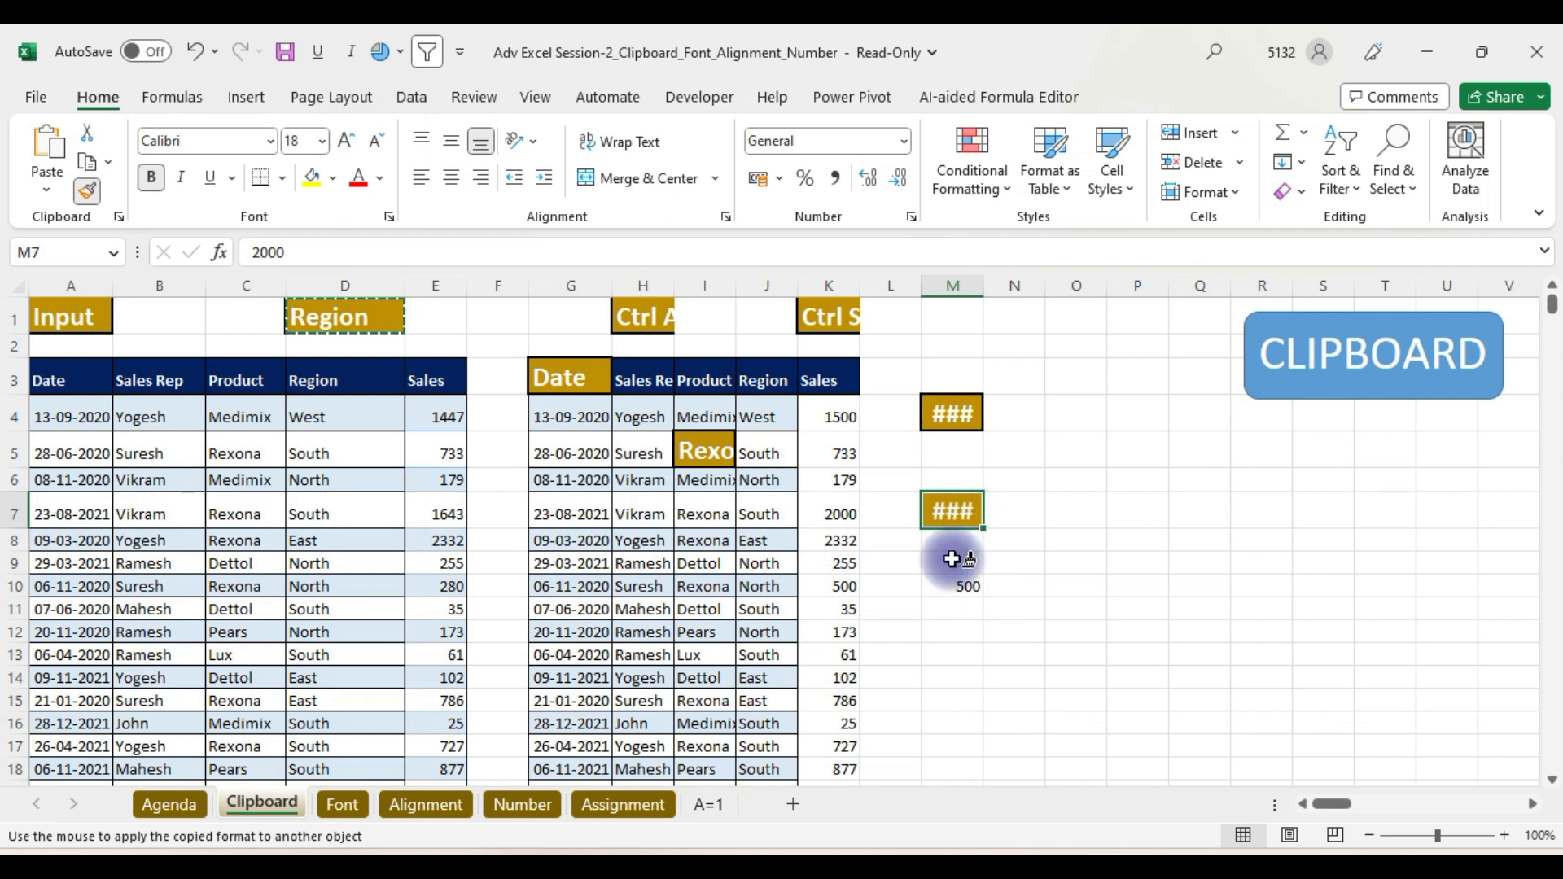
pyautogui.click(963, 588)
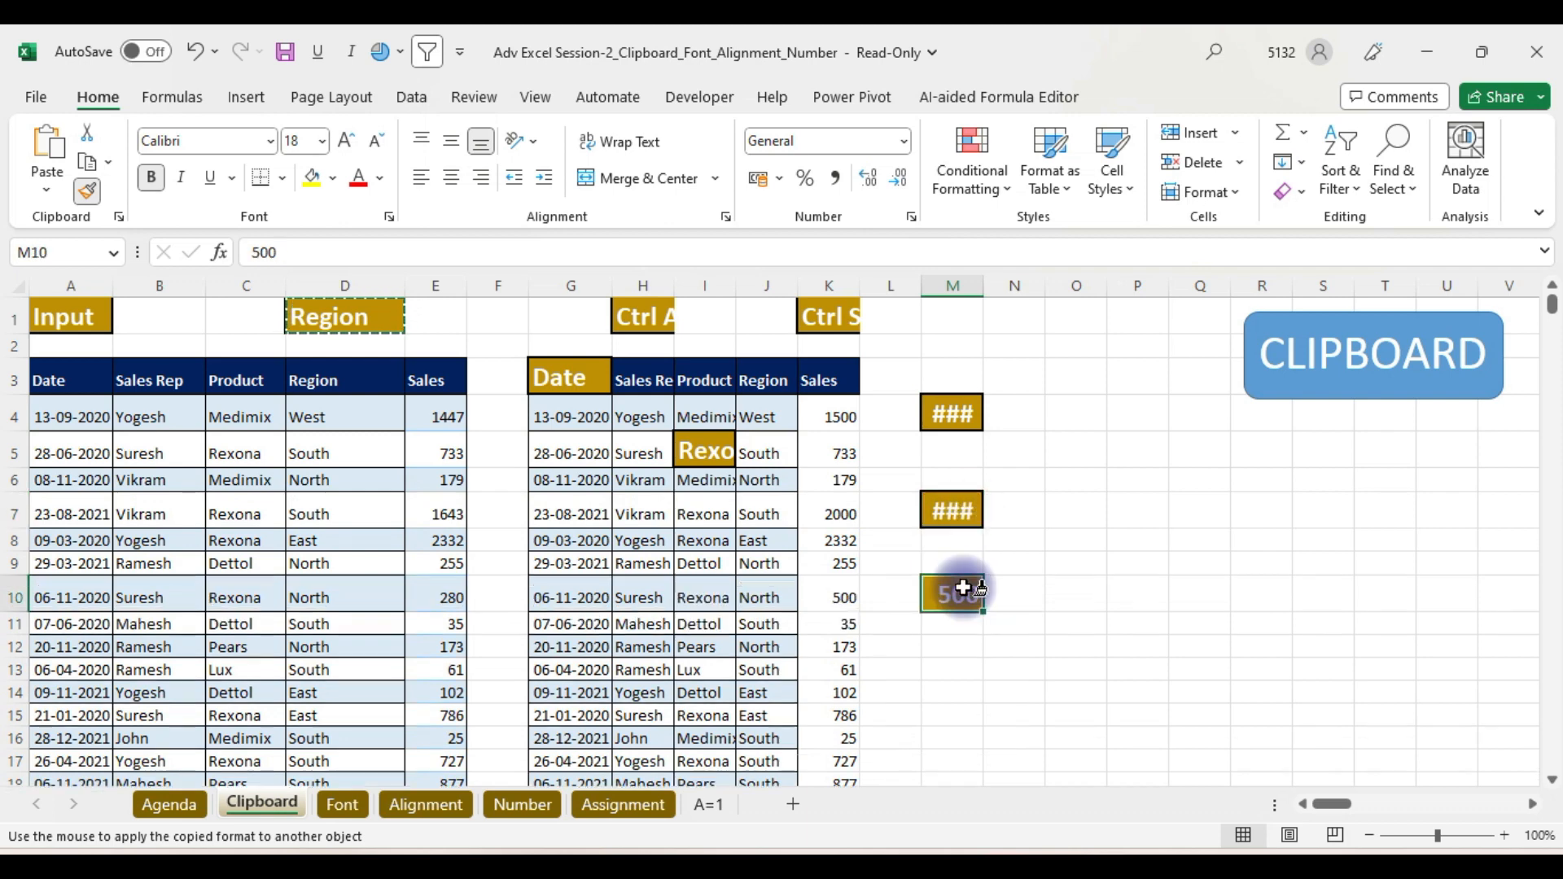
pyautogui.click(649, 566)
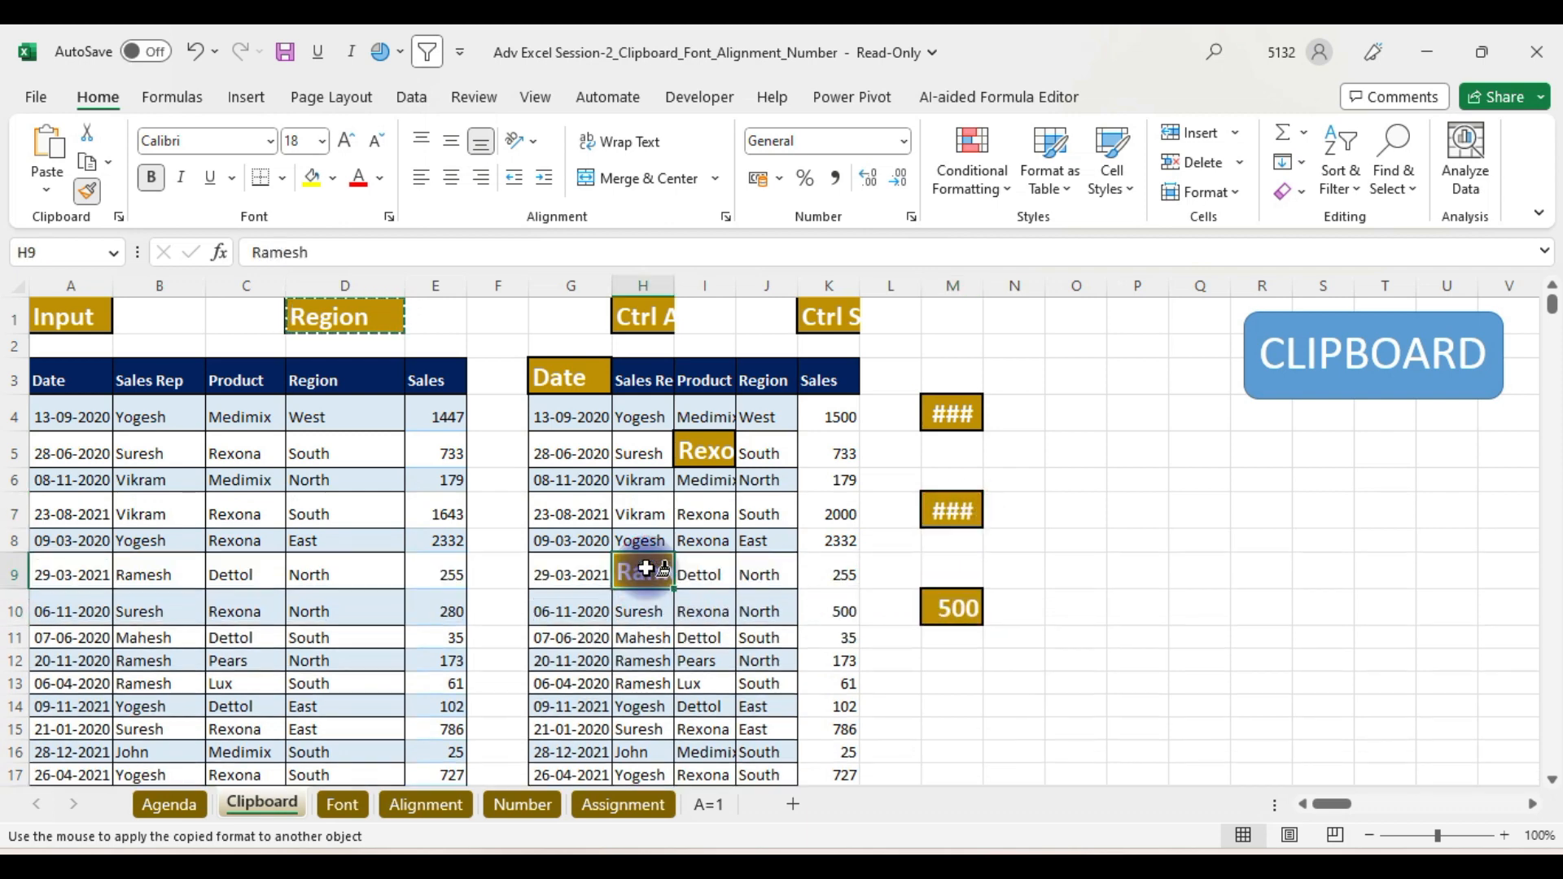
pyautogui.click(710, 499)
pyautogui.click(857, 452)
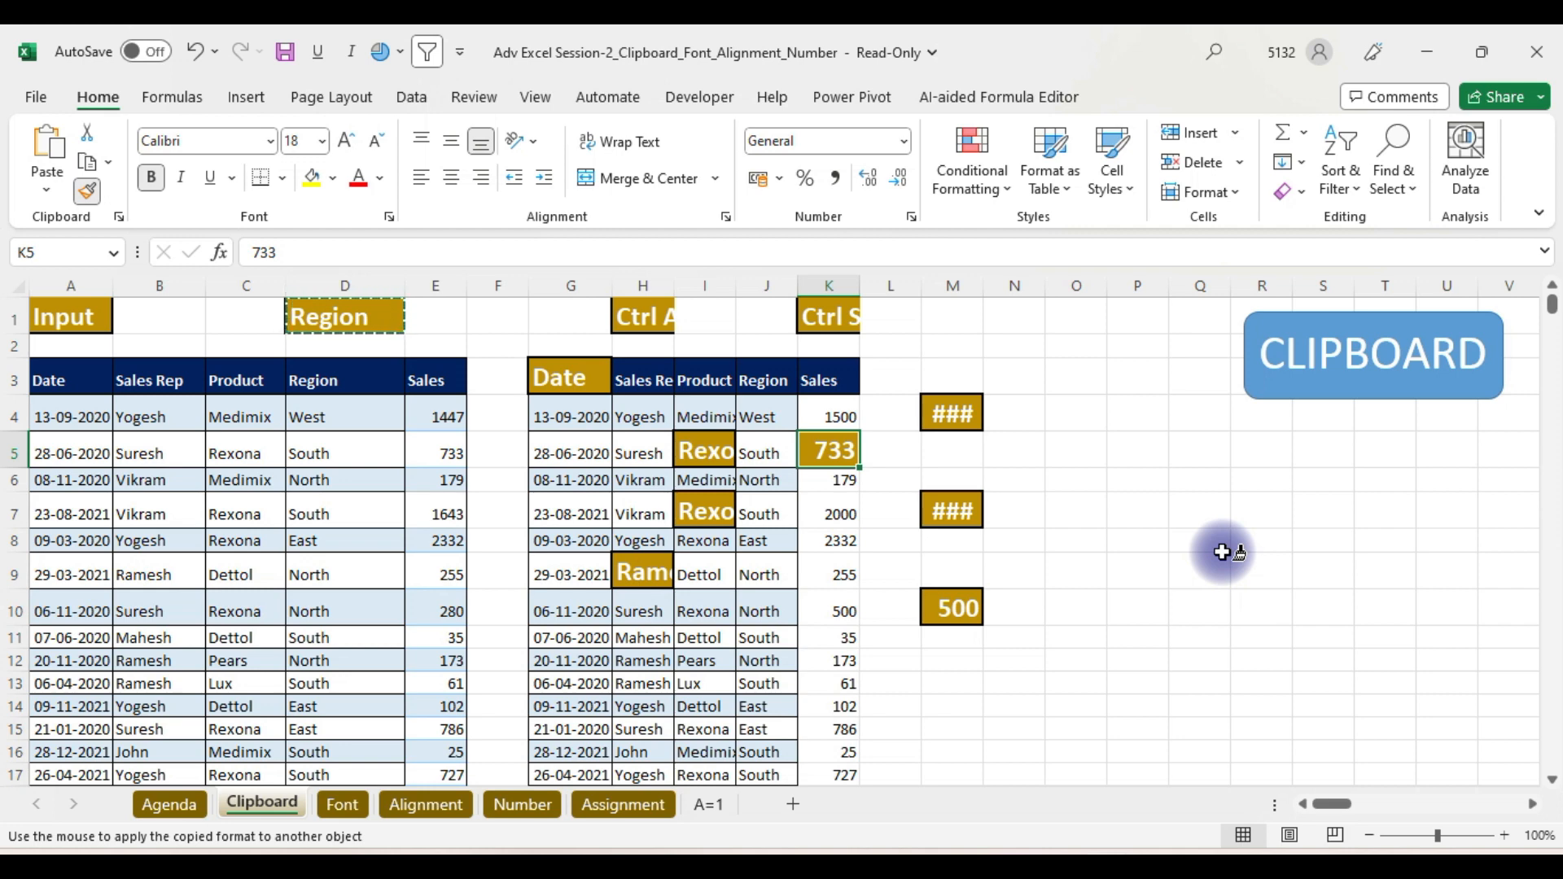
pyautogui.press('Escape')
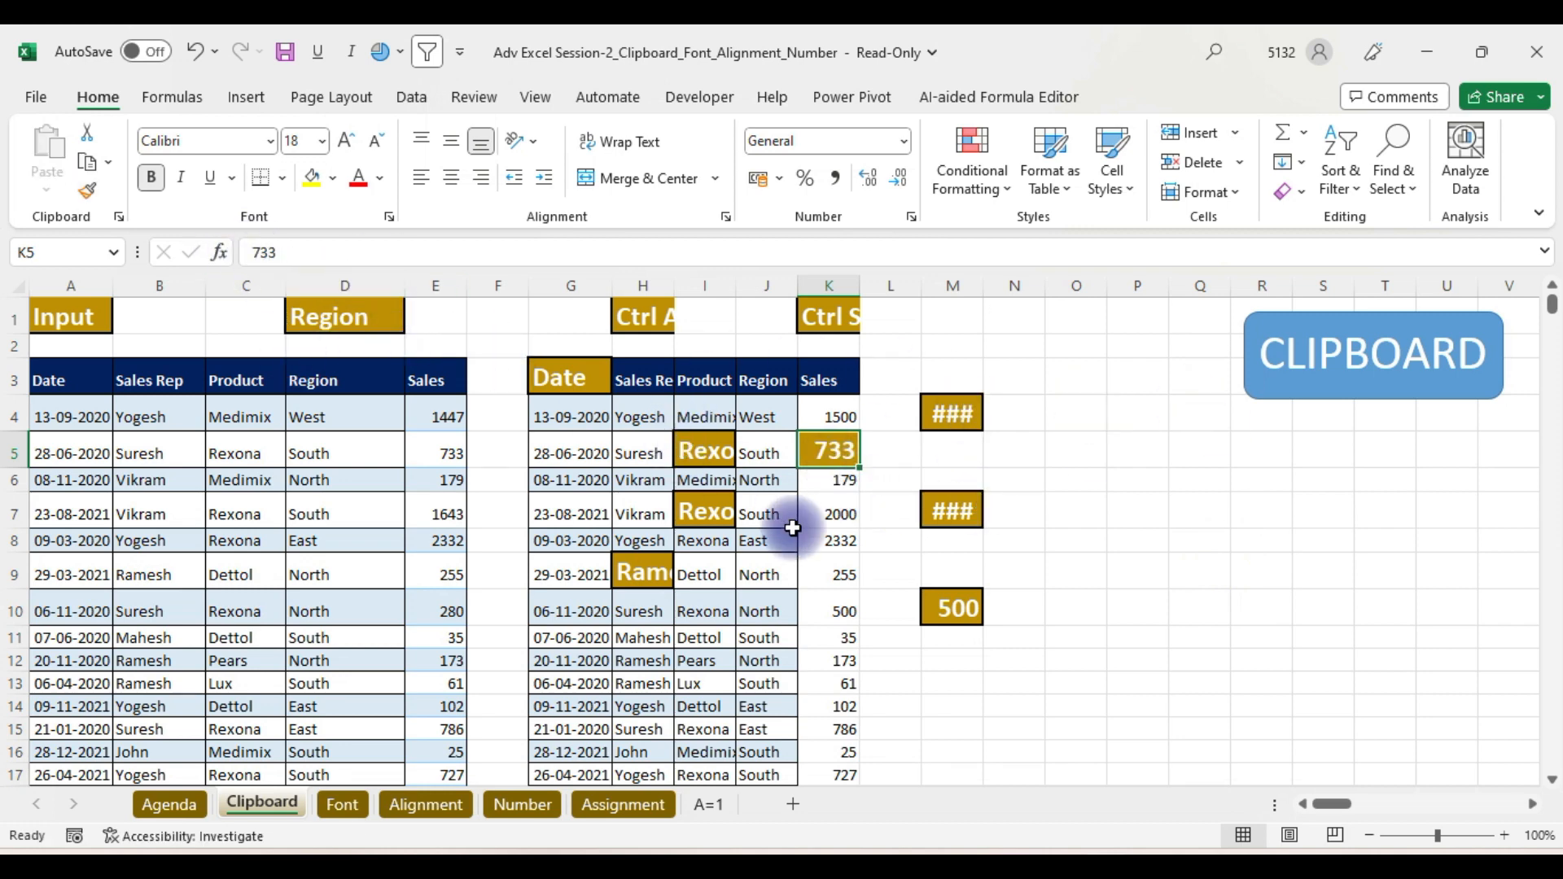
# - Undo all the painted formats in the second table, column M and the row 1 cells H1 and K1
pyautogui.hotkey('ctrl', 'z')
pyautogui.hotkey('ctrl', 'z')
pyautogui.hotkey('ctrl', 'z')
pyautogui.hotkey('ctrl', 'z')
pyautogui.hotkey('ctrl', 'z')
pyautogui.hotkey('ctrl', 'z')
pyautogui.hotkey('ctrl', 'z')
pyautogui.hotkey('ctrl', 'z')
pyautogui.hotkey('ctrl', 'z')
pyautogui.hotkey('ctrl', 'z')
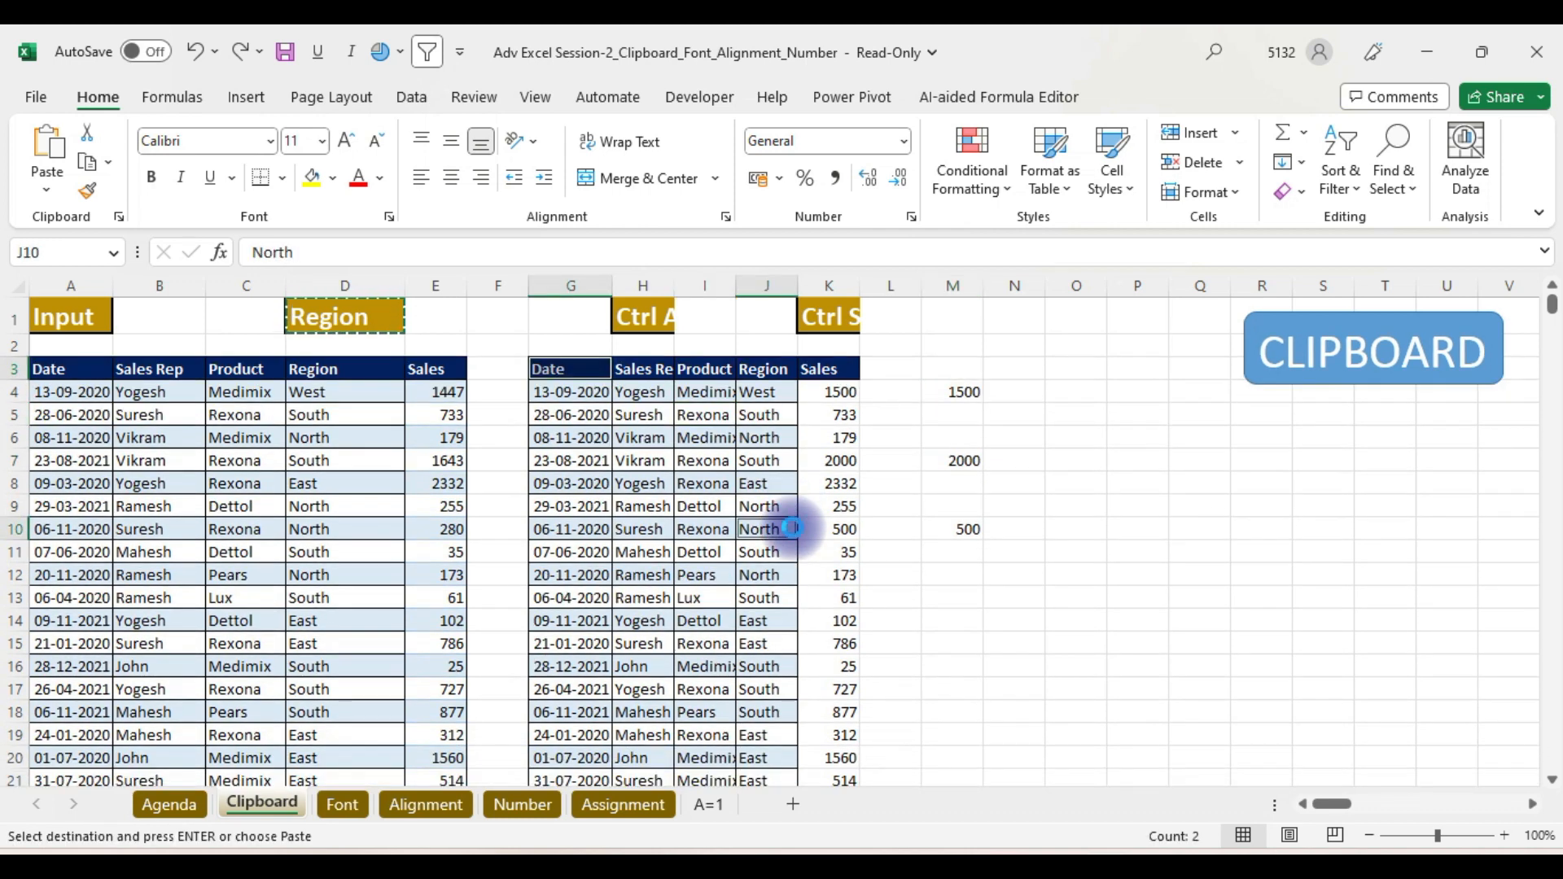
pyautogui.hotkey('ctrl', 'z')
pyautogui.hotkey('ctrl', 'z')
pyautogui.hotkey('ctrl', 'z')
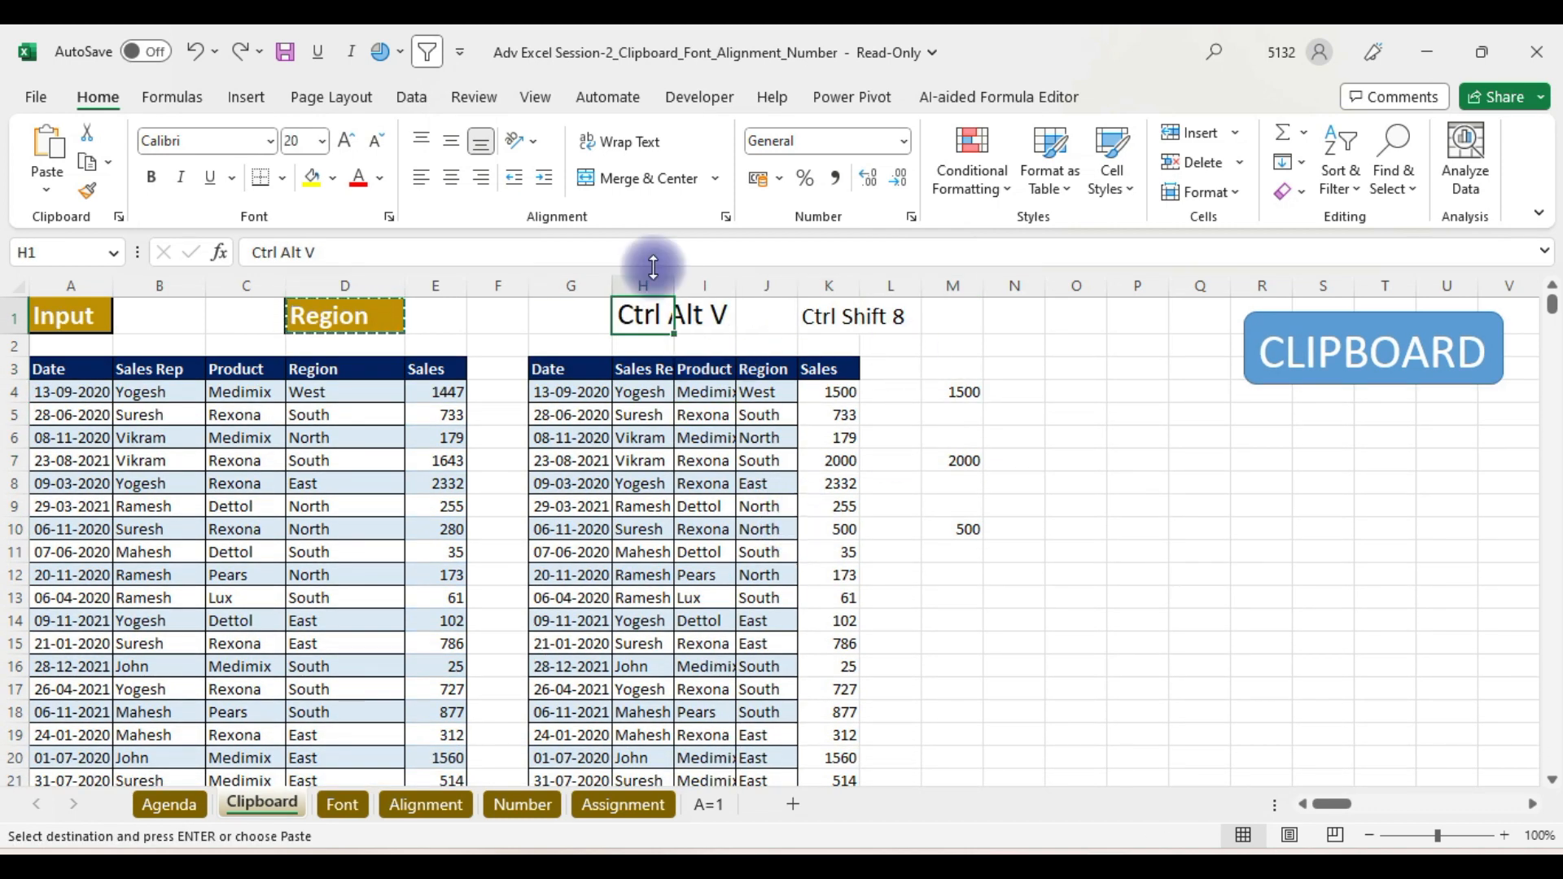
# - AutoFit the widths of columns H and K to their contents
pyautogui.doubleClick(675, 282)
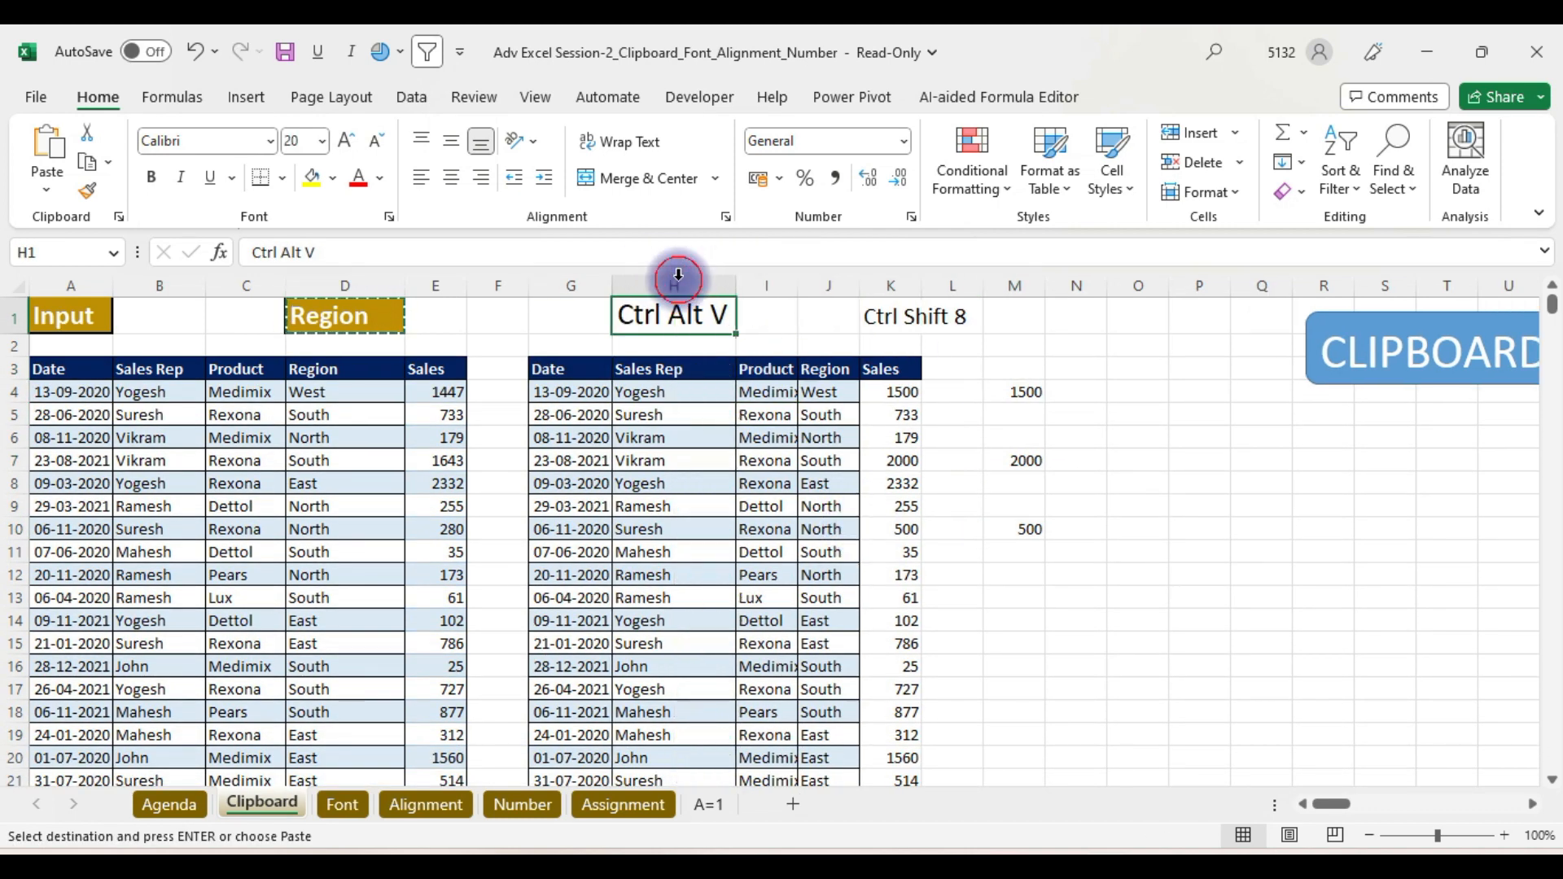
pyautogui.doubleClick(920, 281)
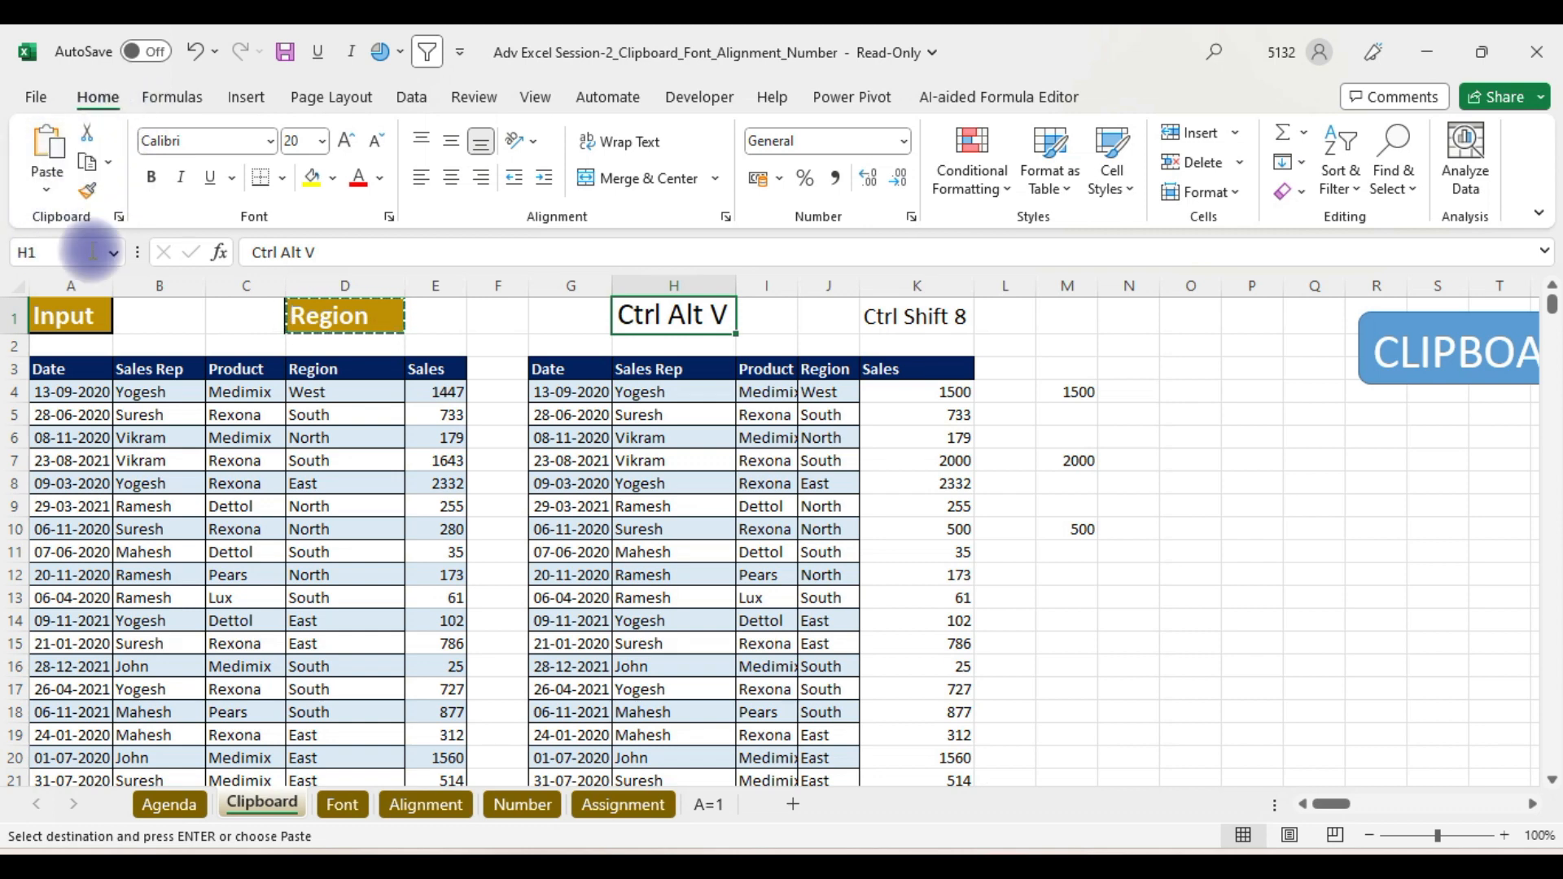
# - Use the Format Painter to apply D1's format to cells H1 and K1
pyautogui.click(86, 192)
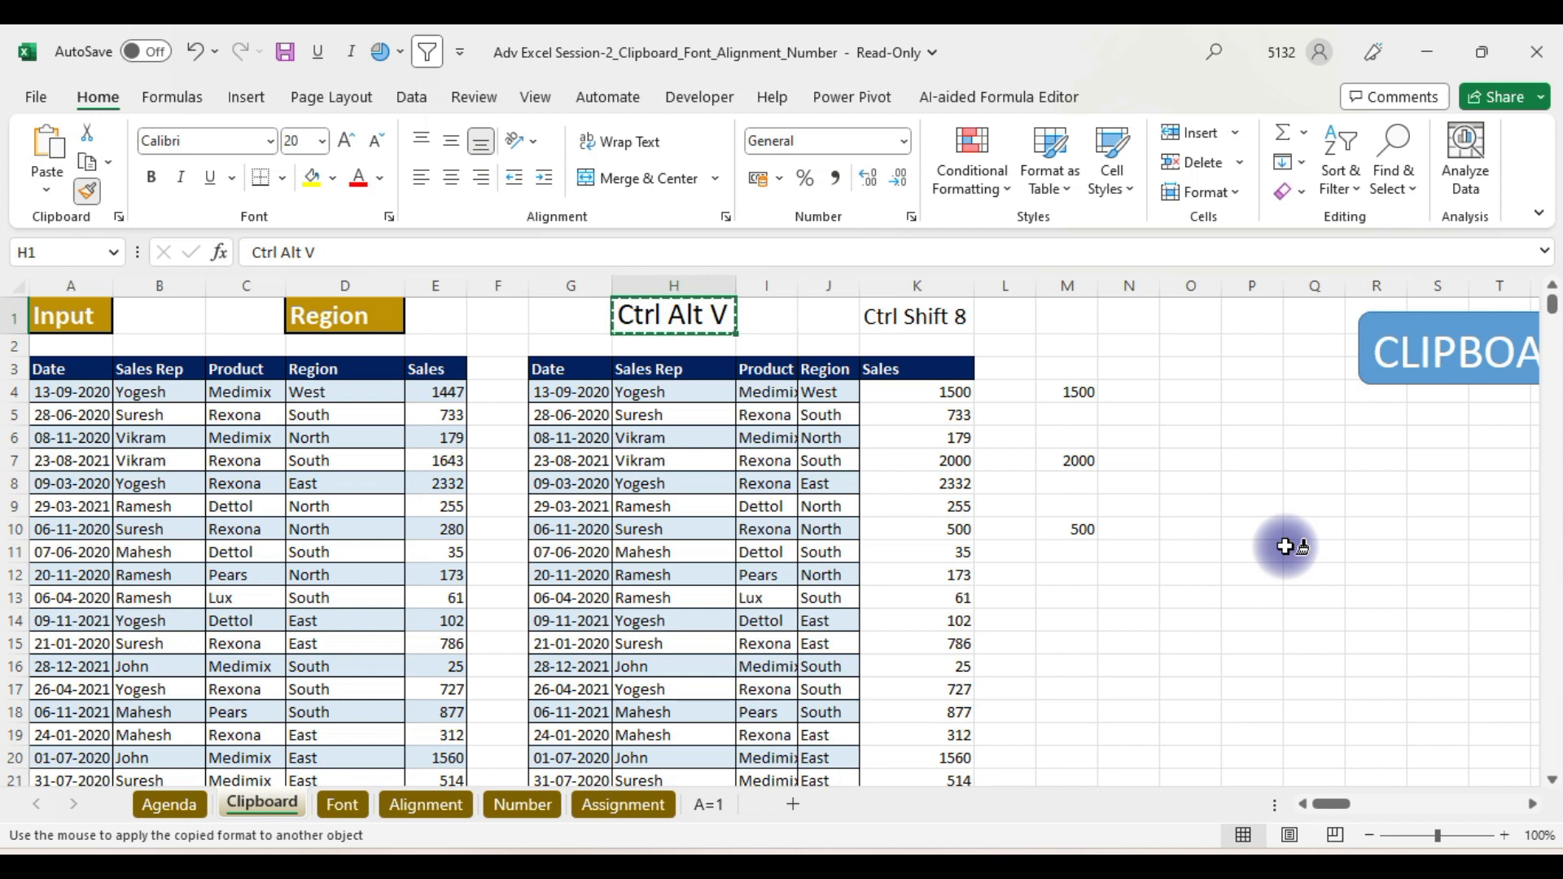
pyautogui.click(697, 314)
pyautogui.click(359, 318)
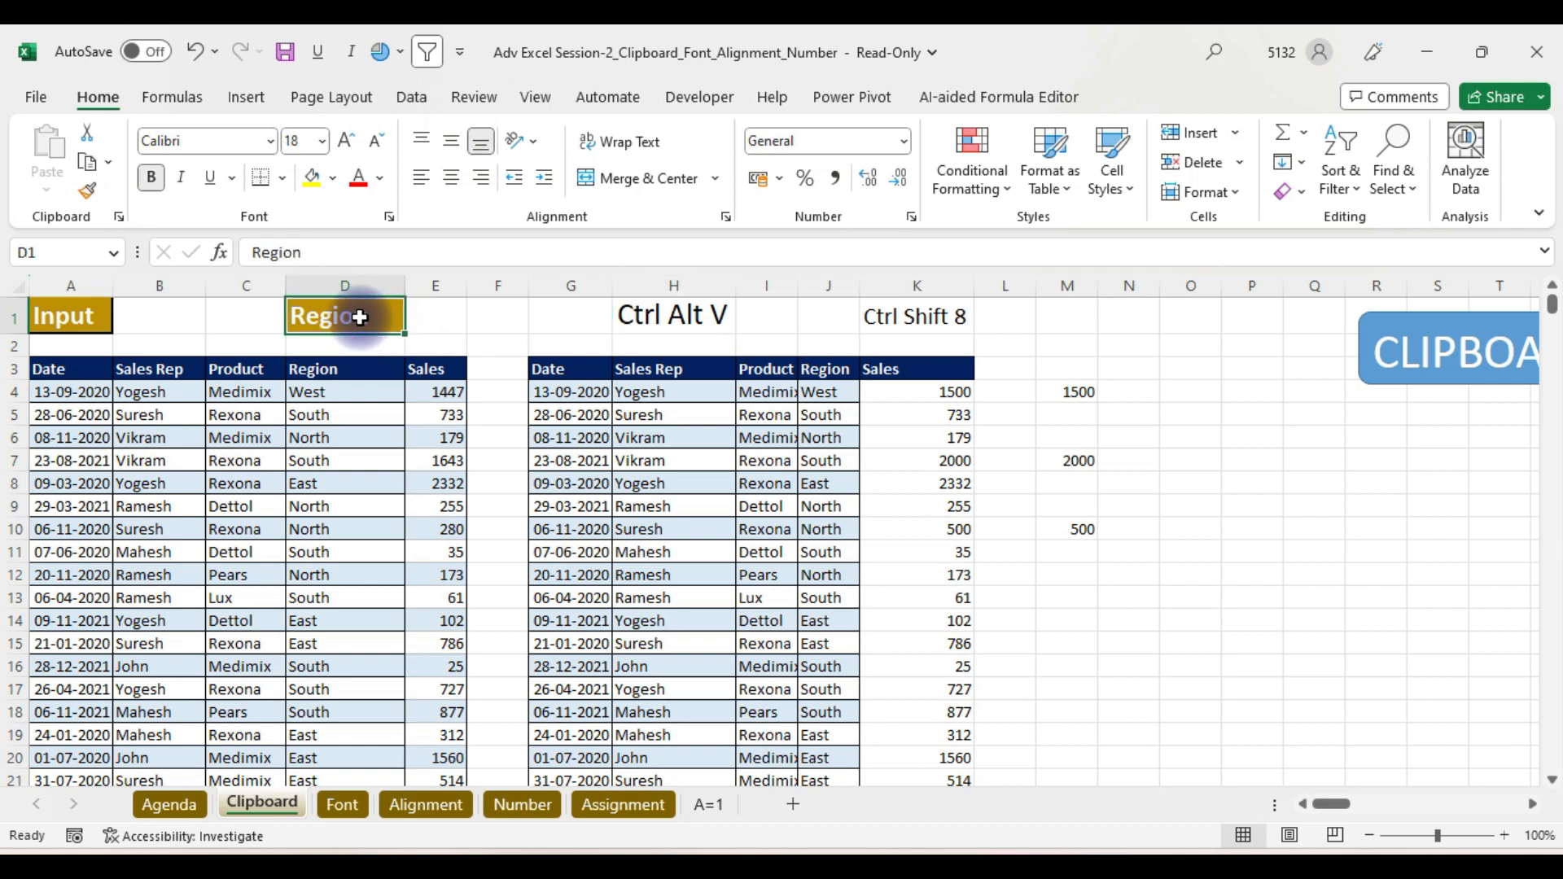
pyautogui.click(90, 196)
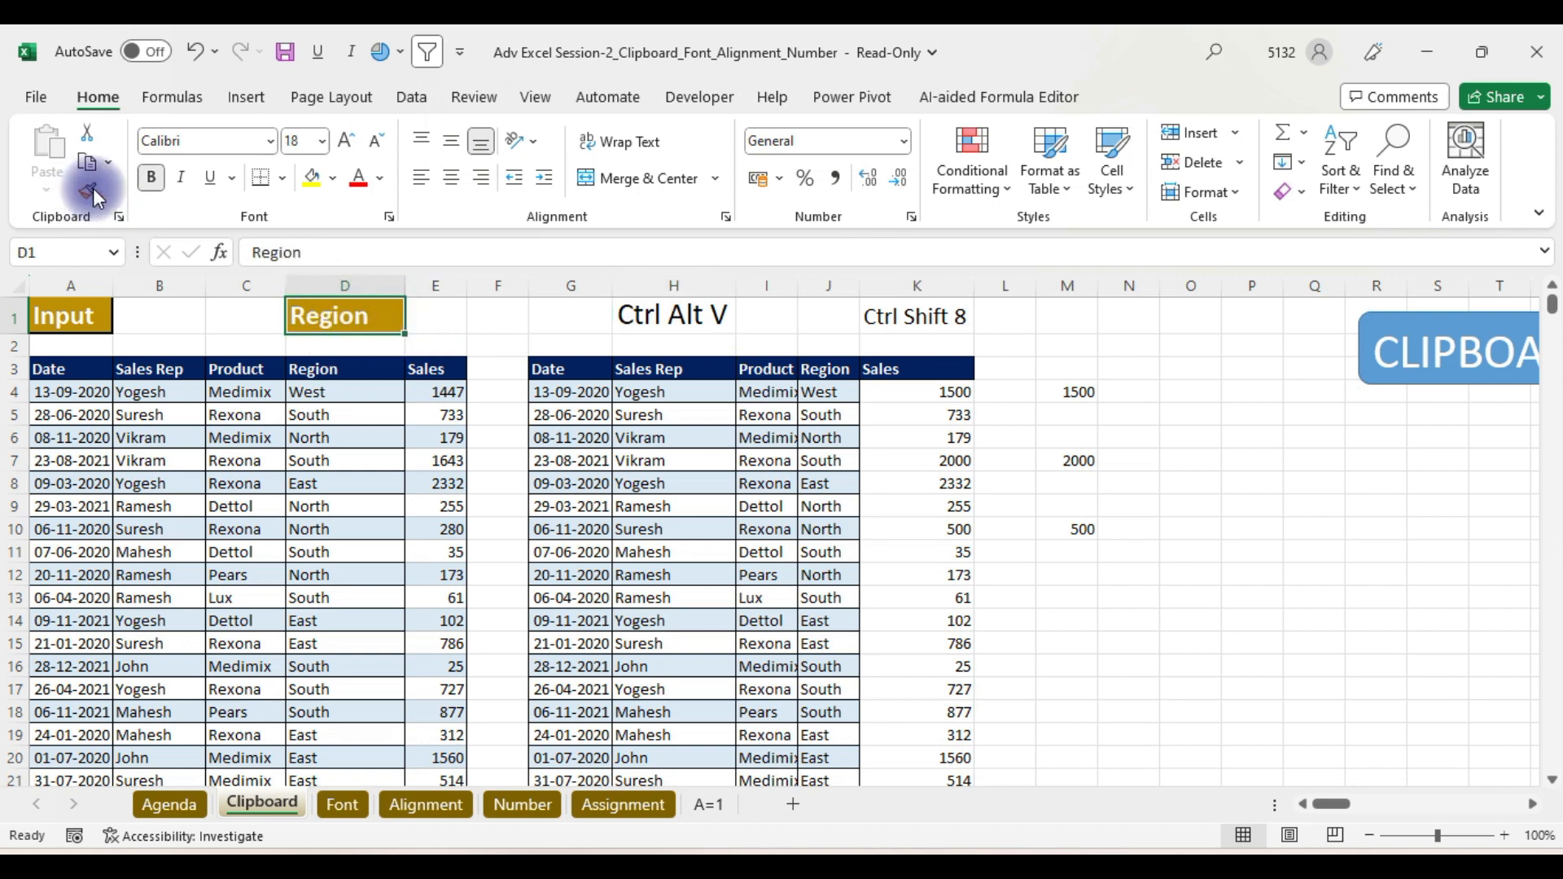
pyautogui.click(92, 192)
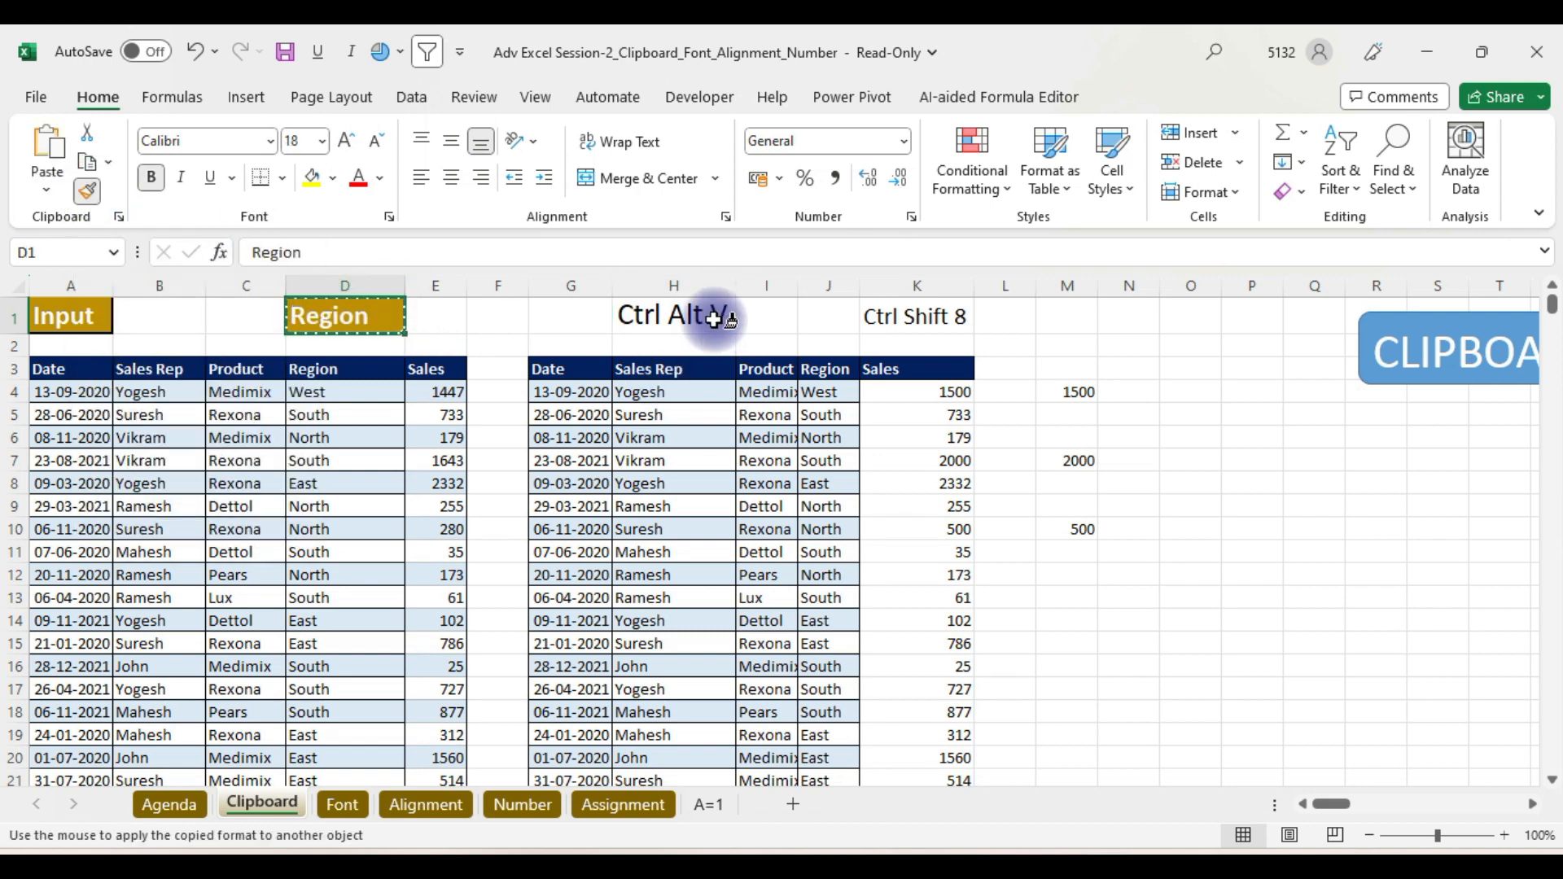
pyautogui.click(663, 316)
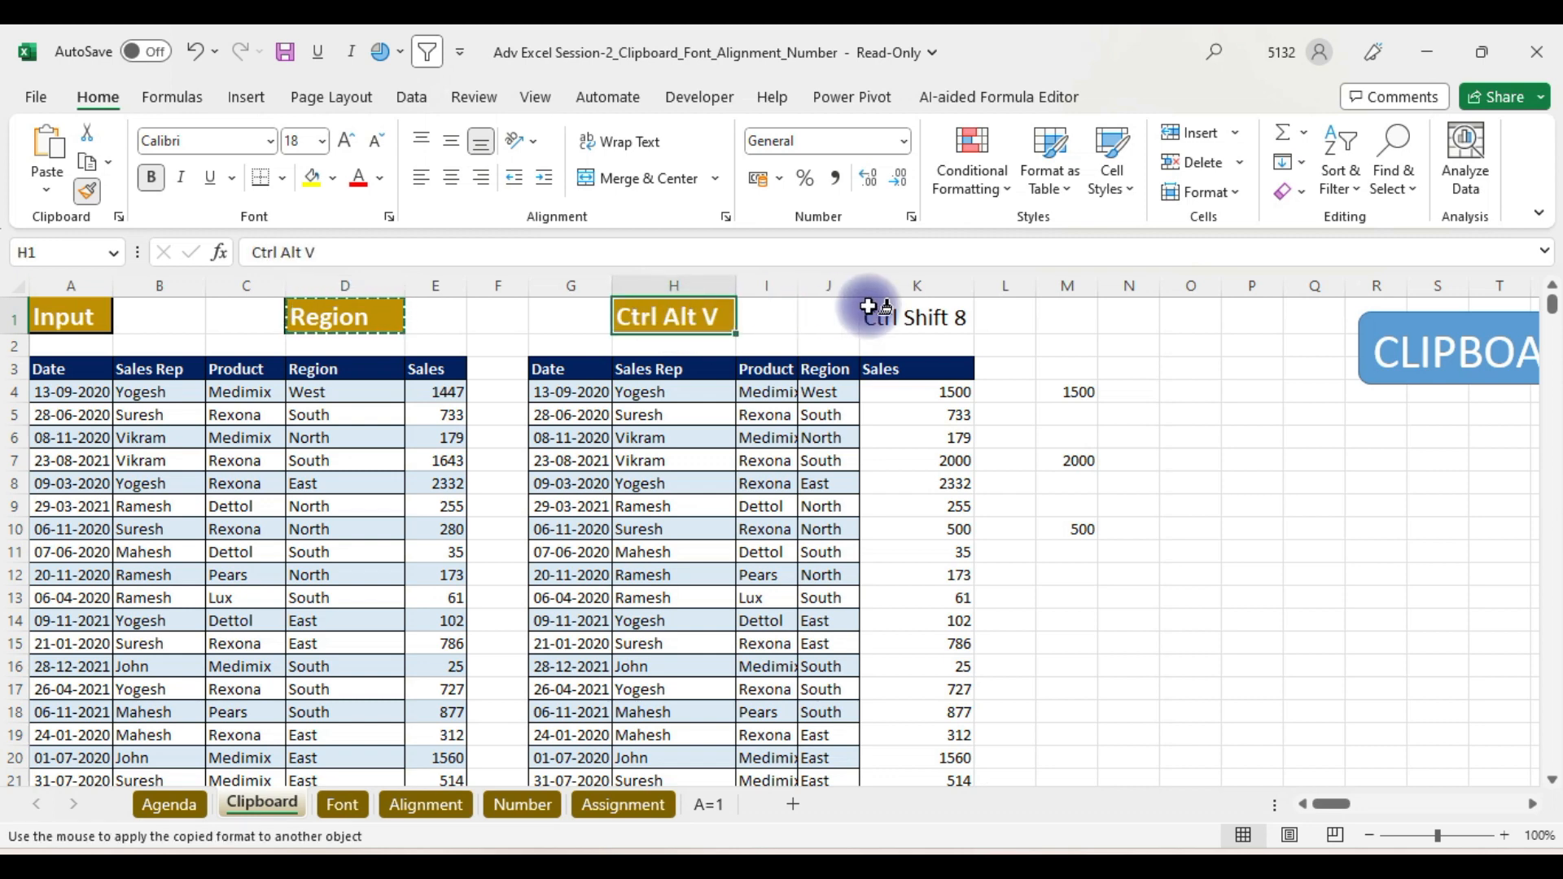
pyautogui.click(912, 309)
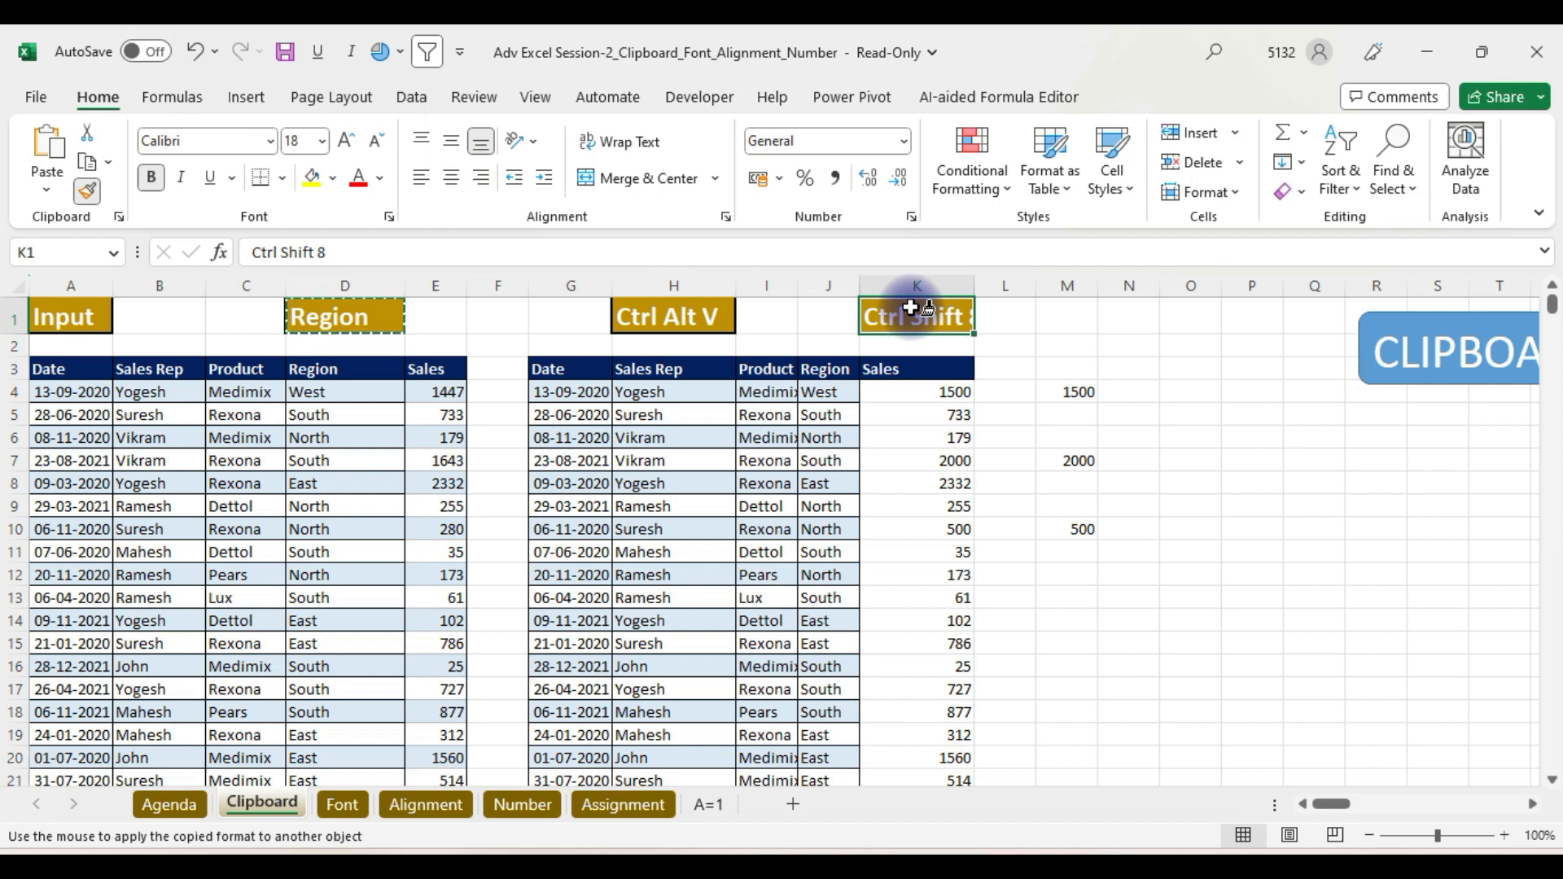
pyautogui.hotkey('alt', 'Tab')
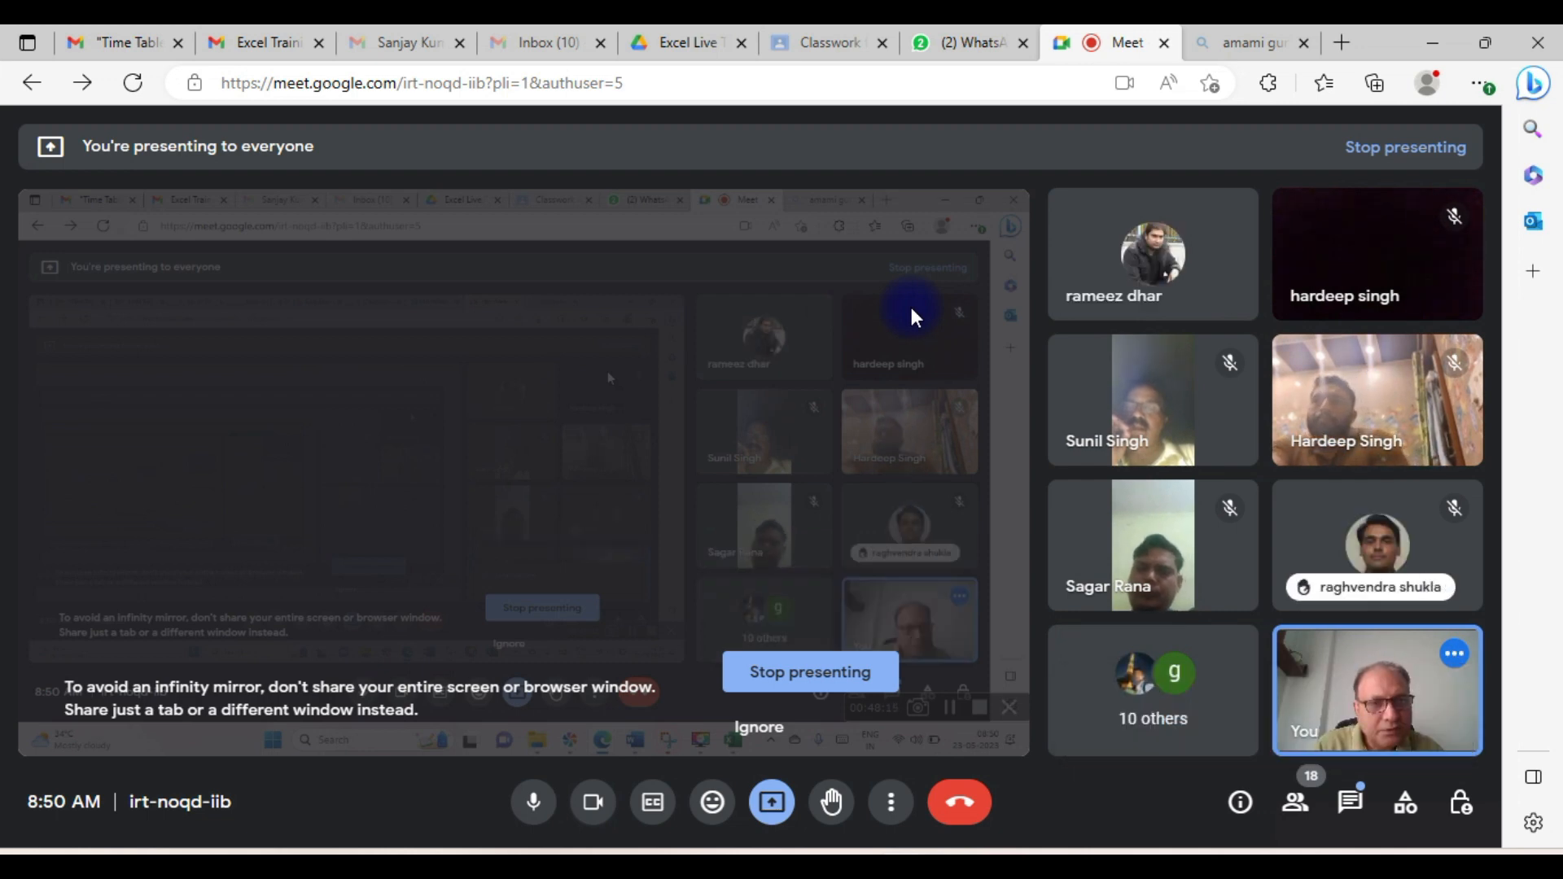
pyautogui.hotkey('alt', 'Tab')
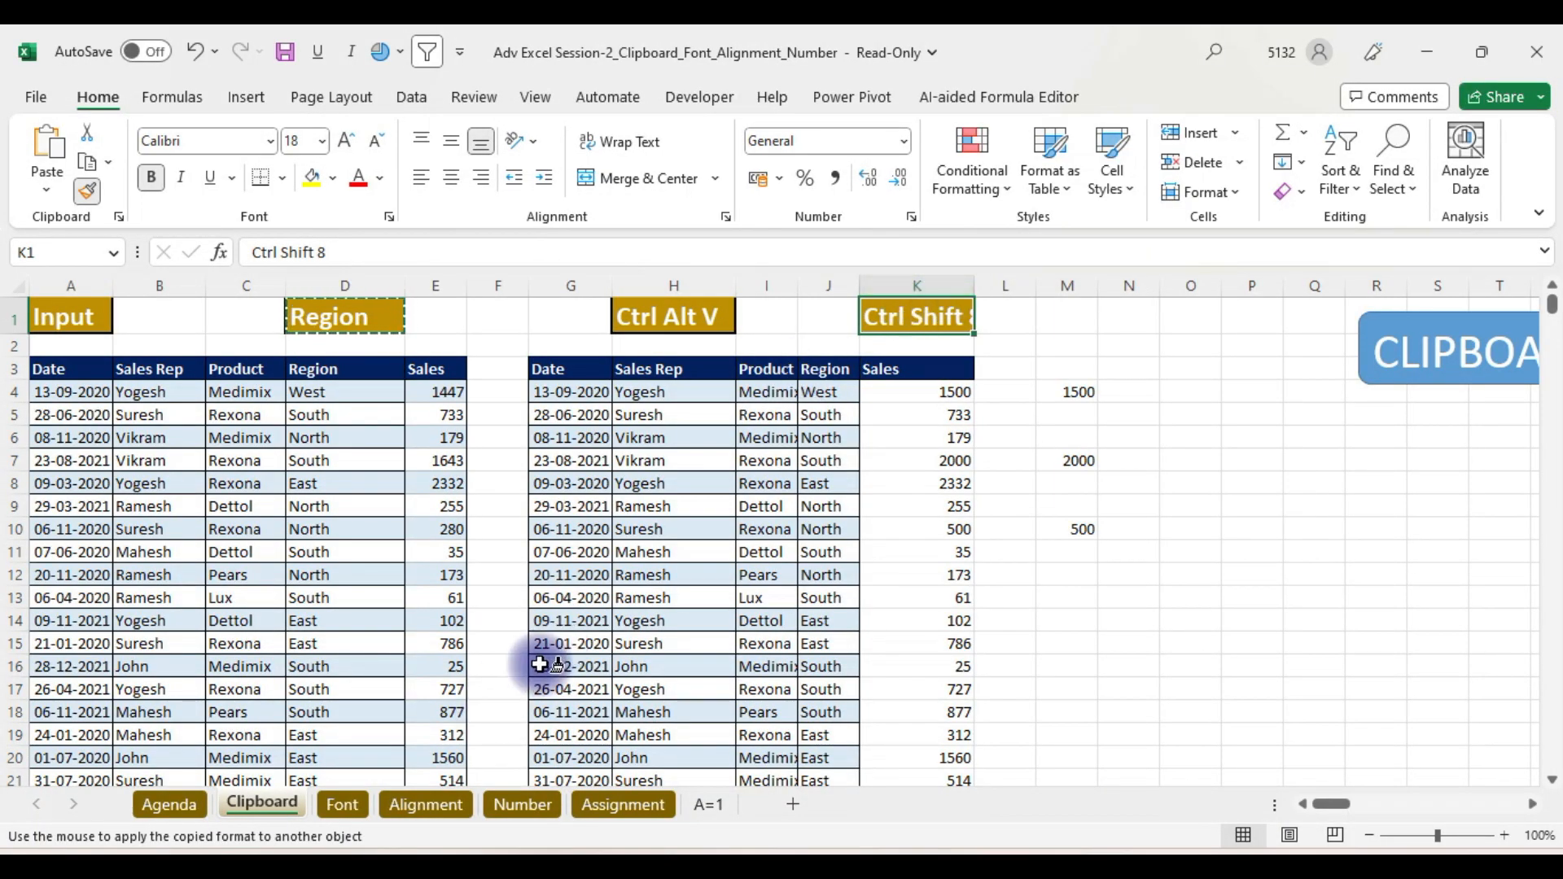
# - Paint D1's format onto the empty cells Q9, P6, R8, P14, S12 and P12, and end the Format Painter
pyautogui.click(1312, 511)
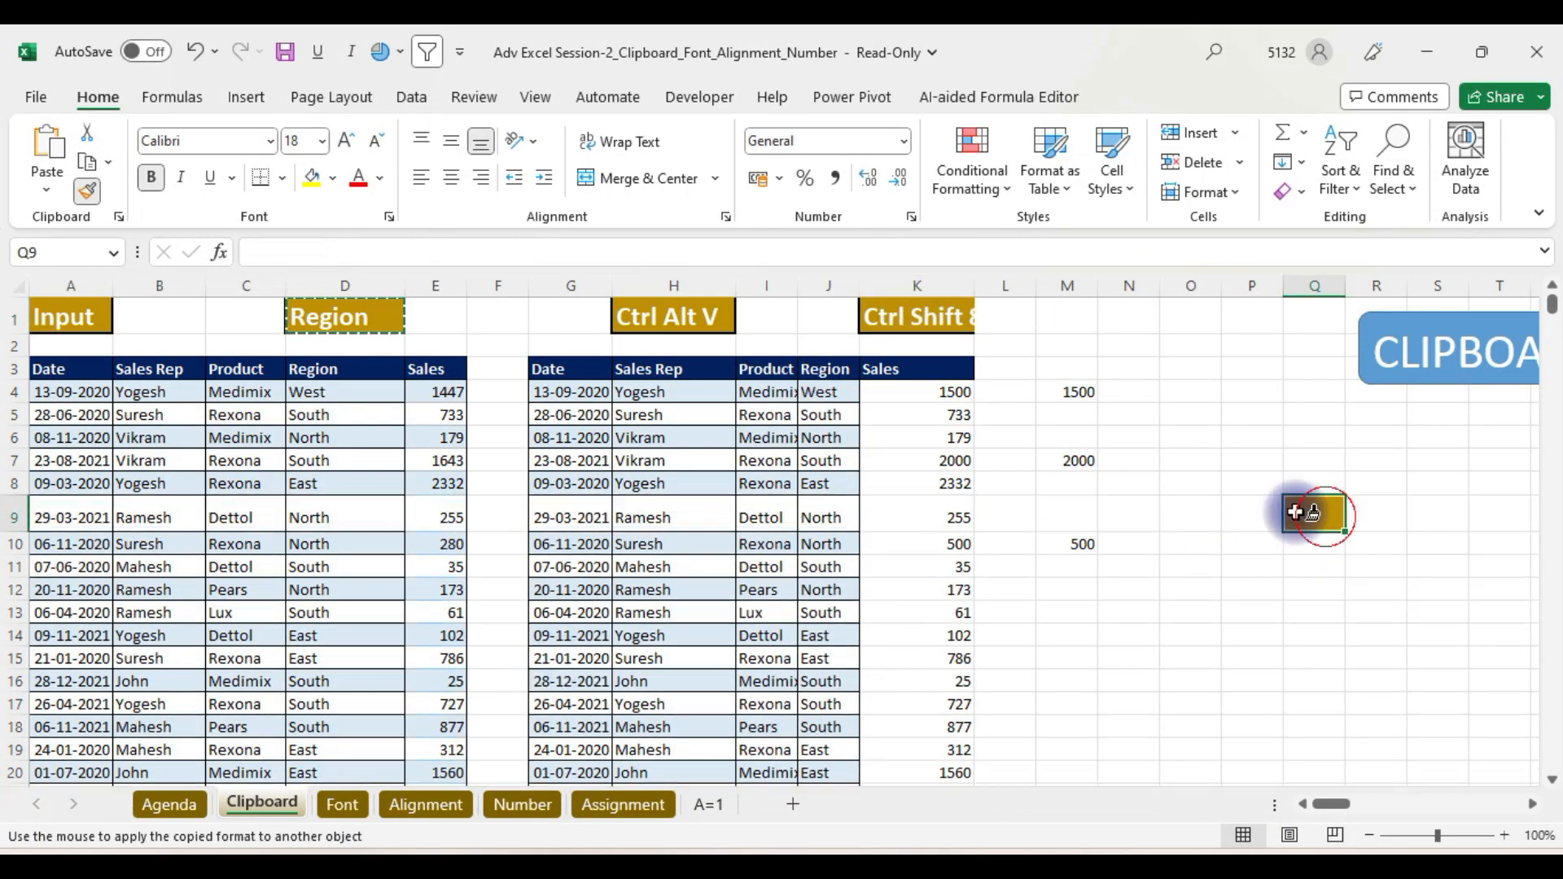
pyautogui.click(1249, 436)
pyautogui.click(1376, 498)
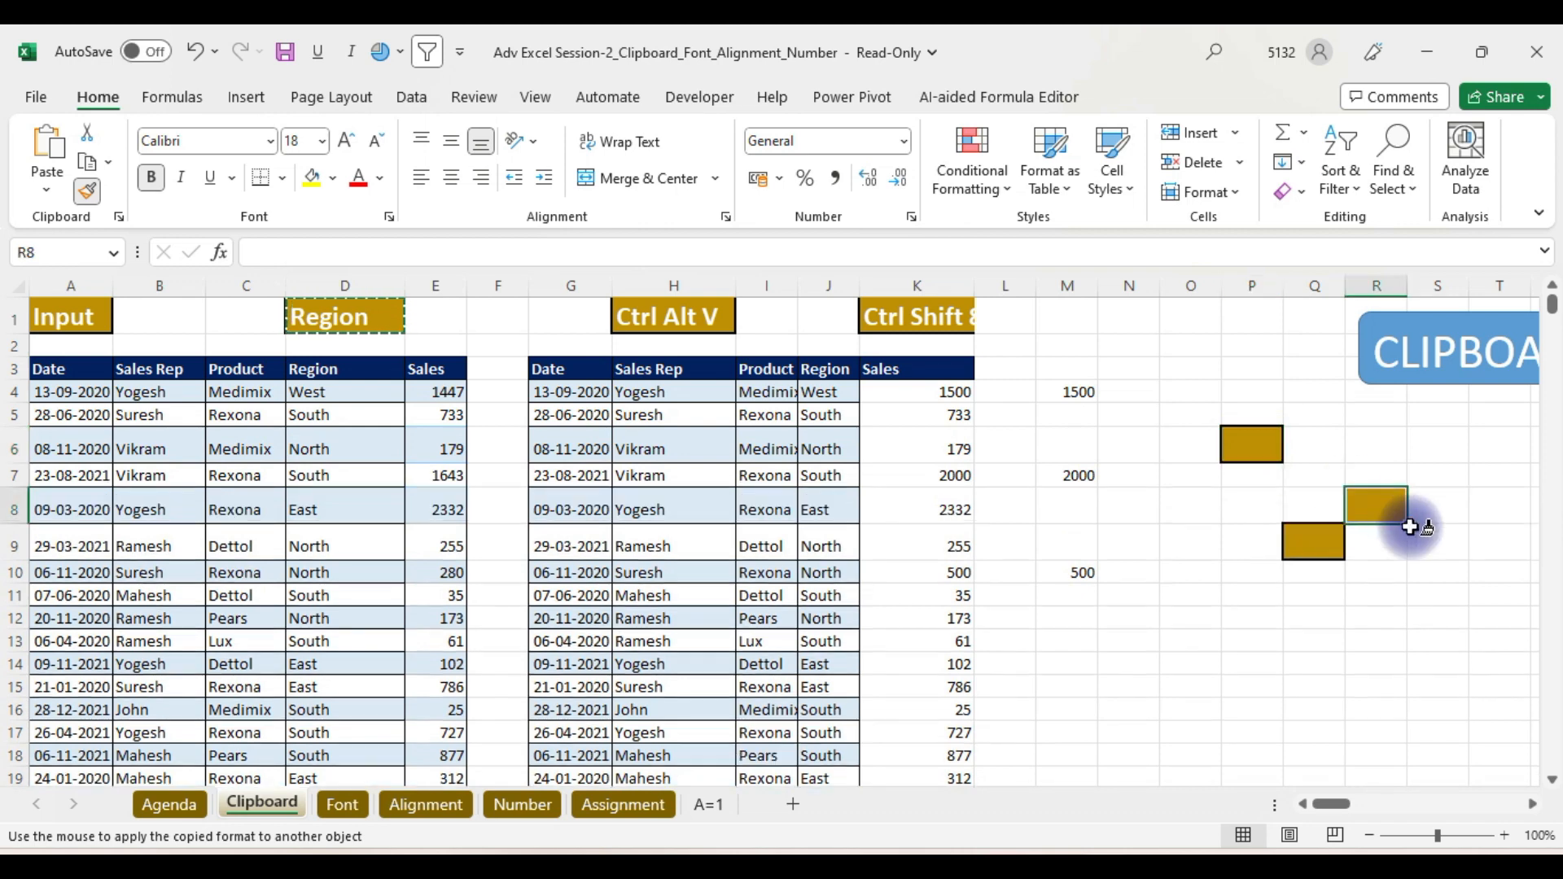
pyautogui.click(1276, 664)
pyautogui.click(1433, 619)
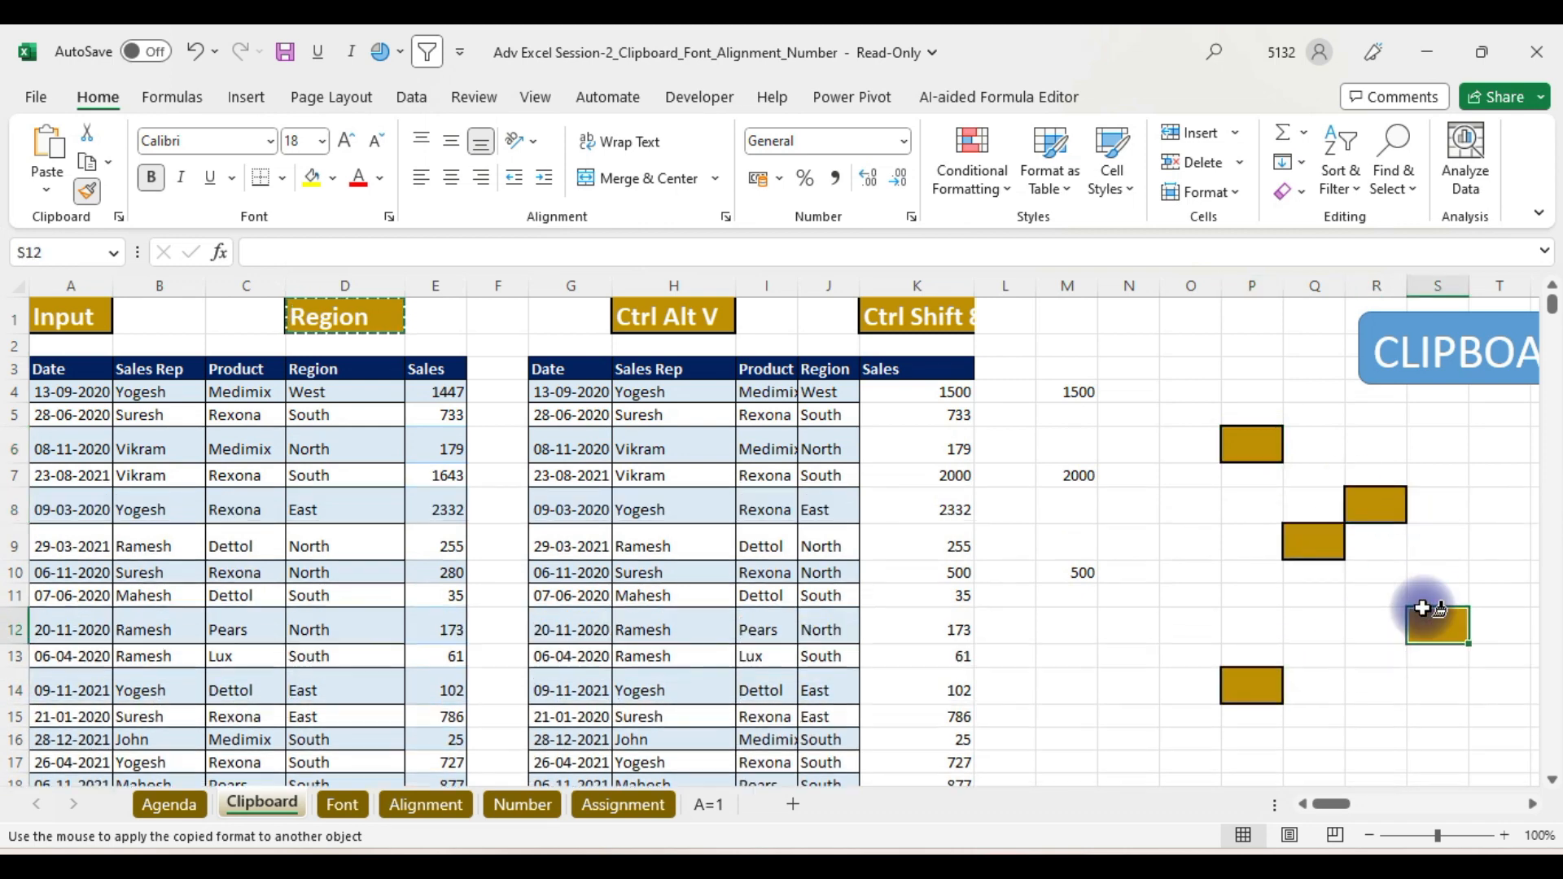
pyautogui.click(1263, 619)
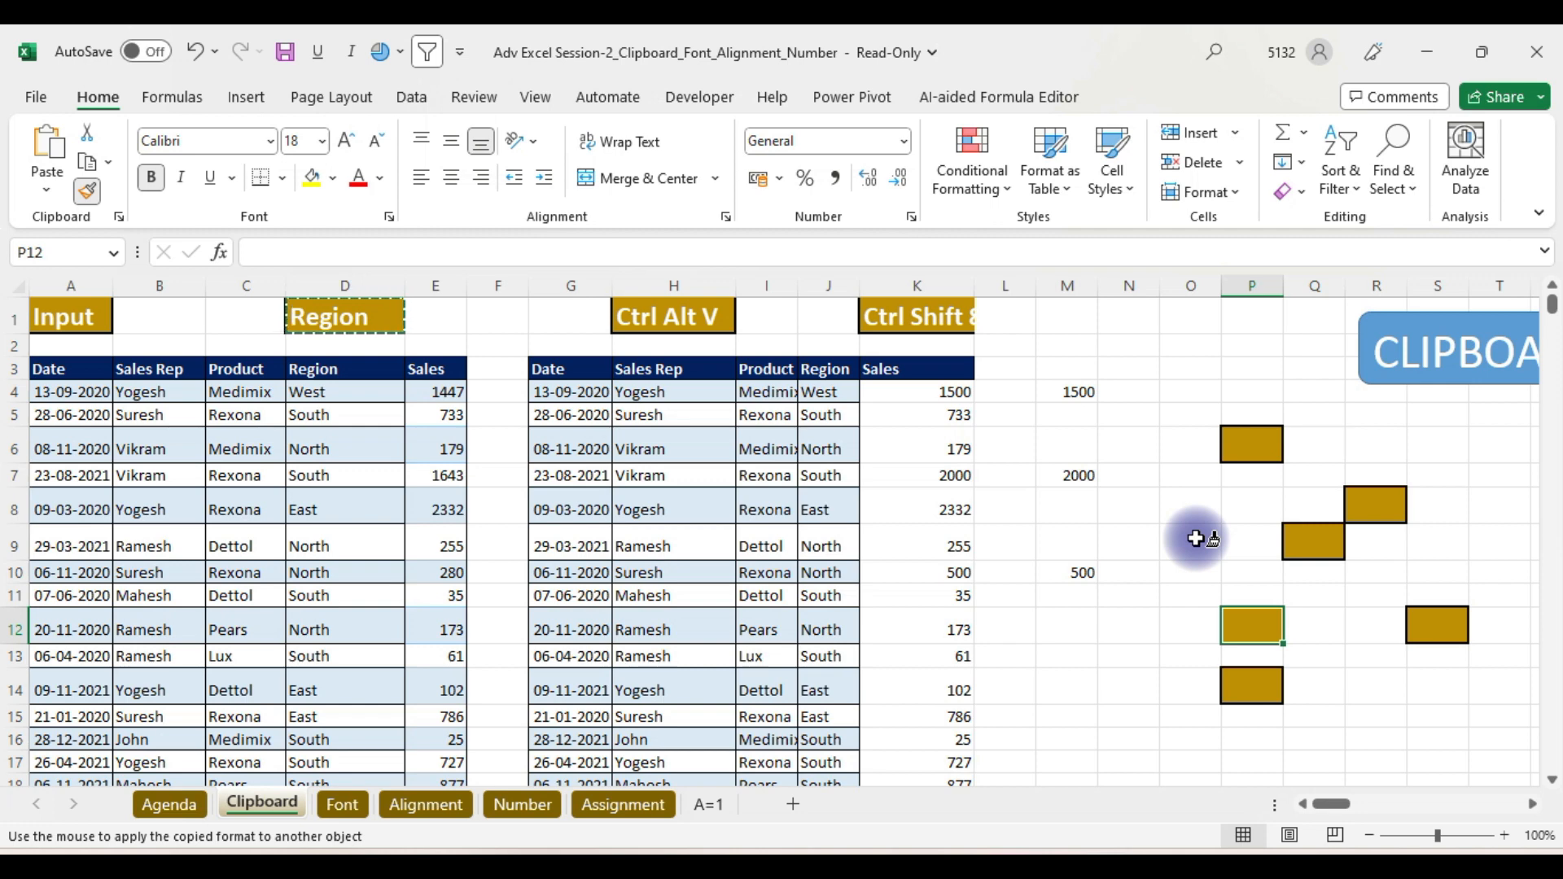
pyautogui.press('Escape')
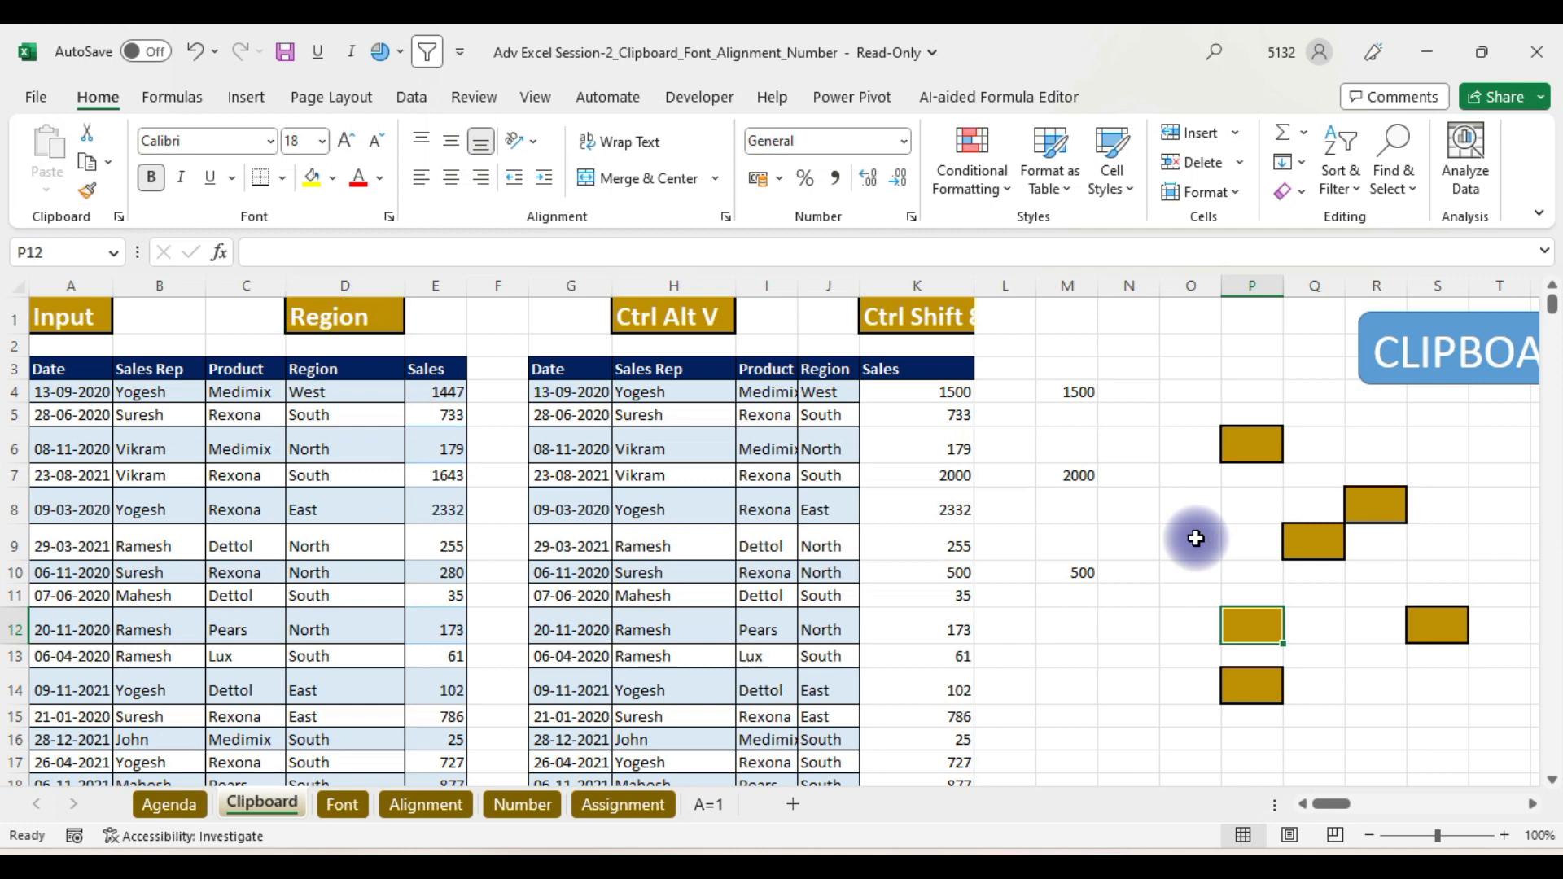
pyautogui.click(1219, 363)
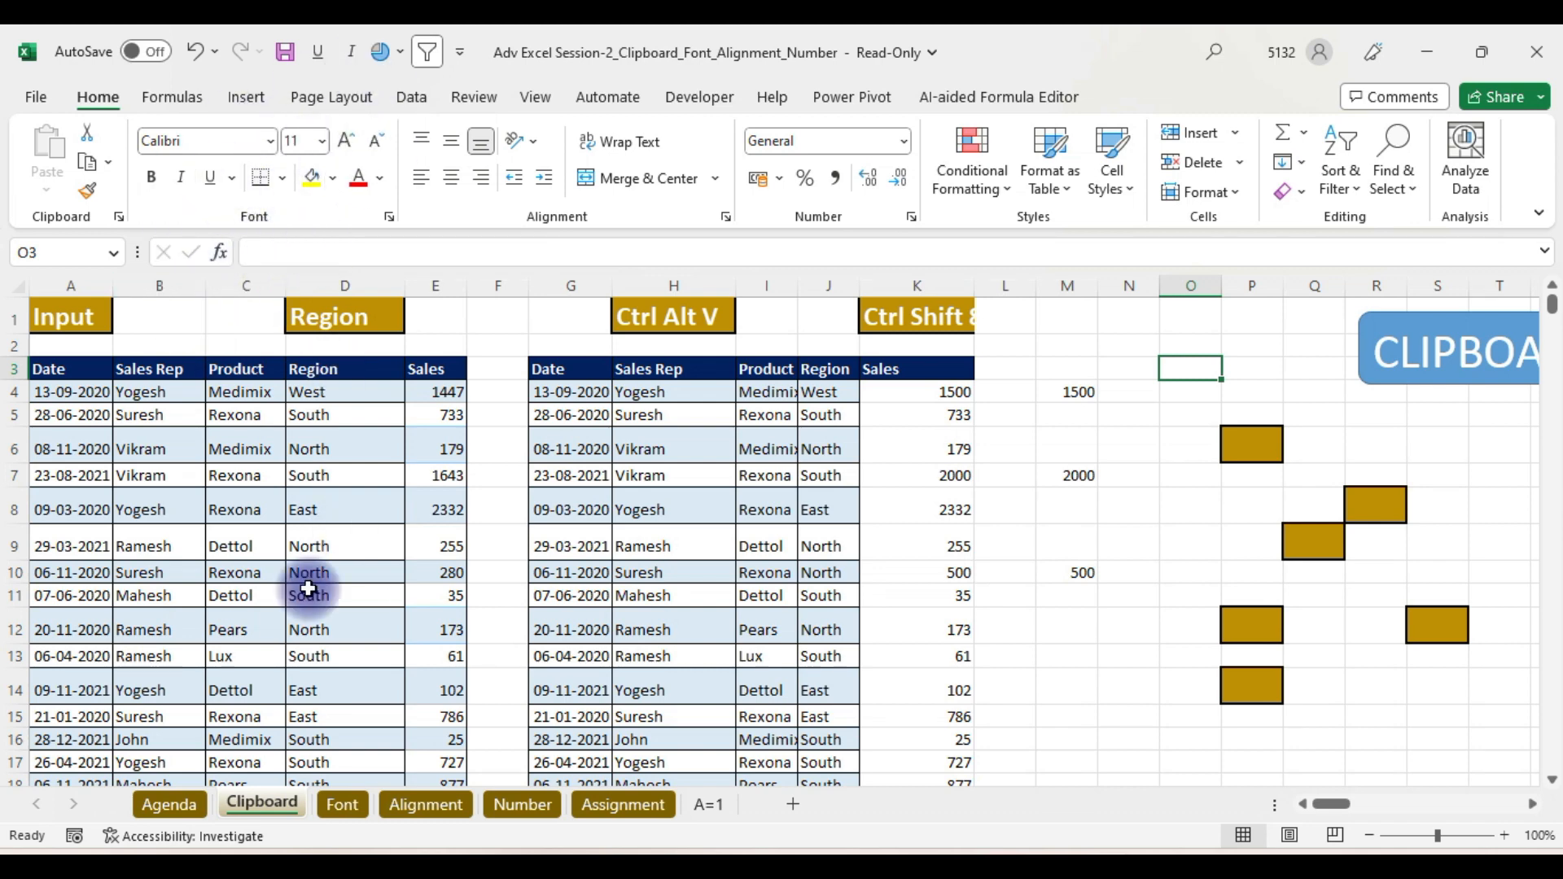
# - Copy the CLIPBOARD shape from the Clipboard sheet and paste it at D1 on the Font sheet
pyautogui.click(343, 811)
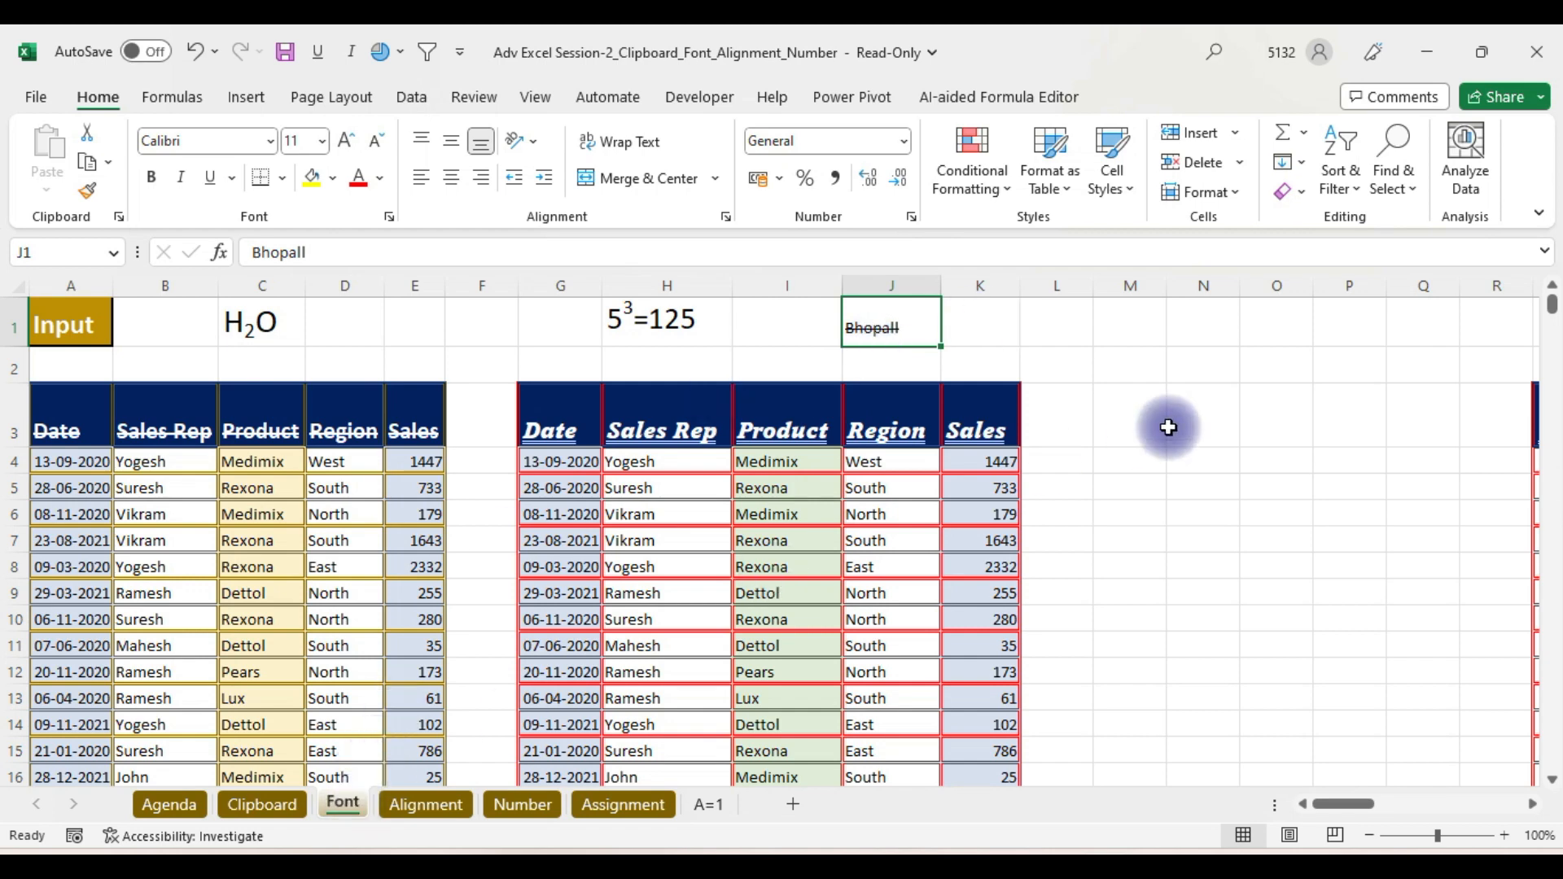
pyautogui.click(262, 806)
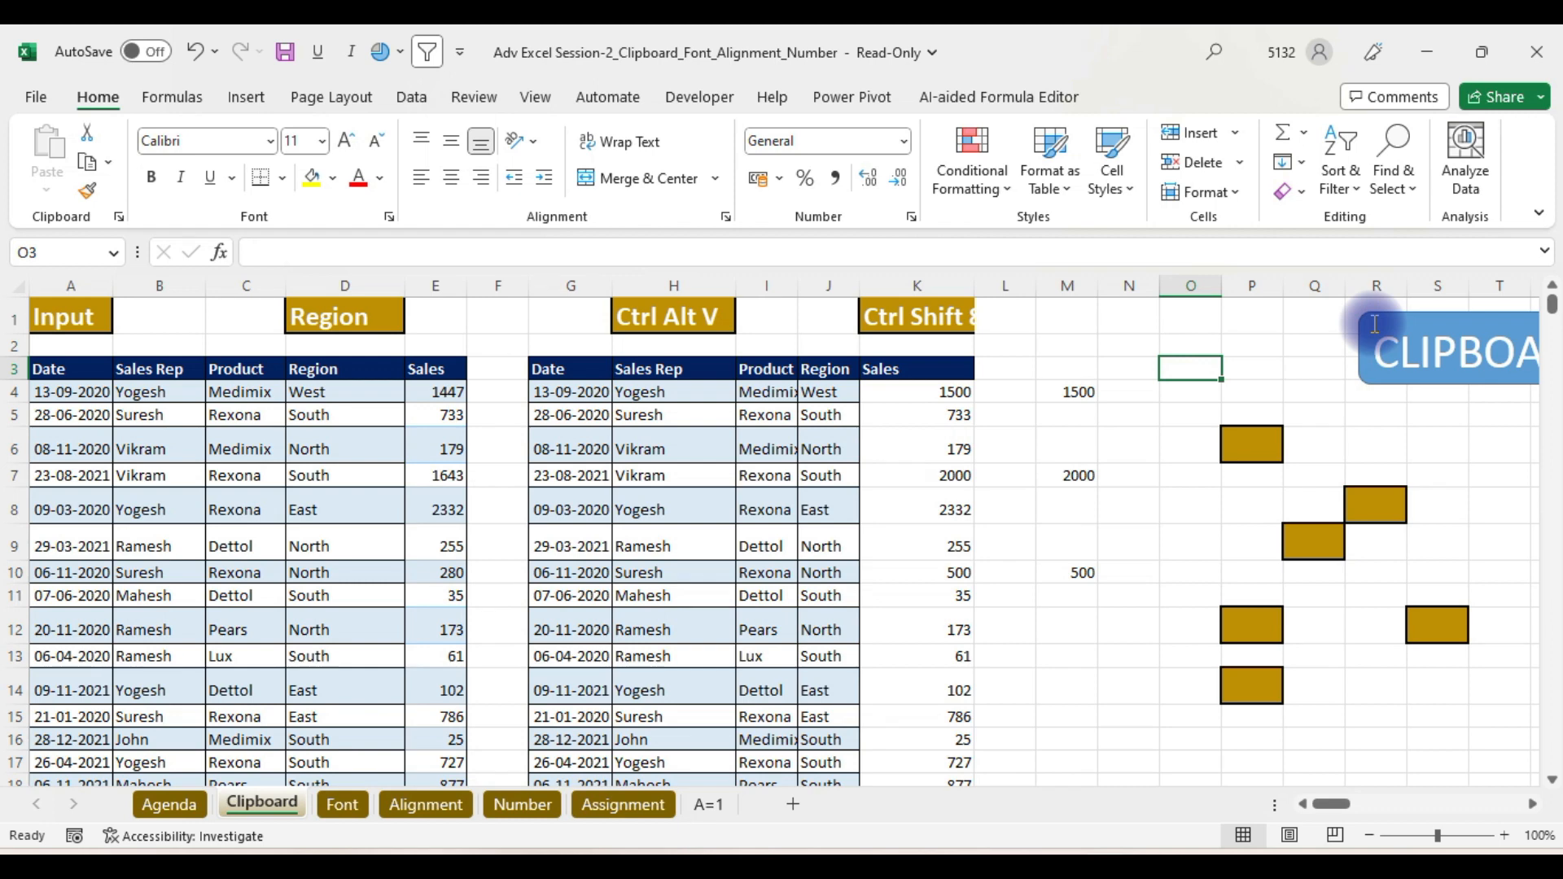
pyautogui.click(1407, 349)
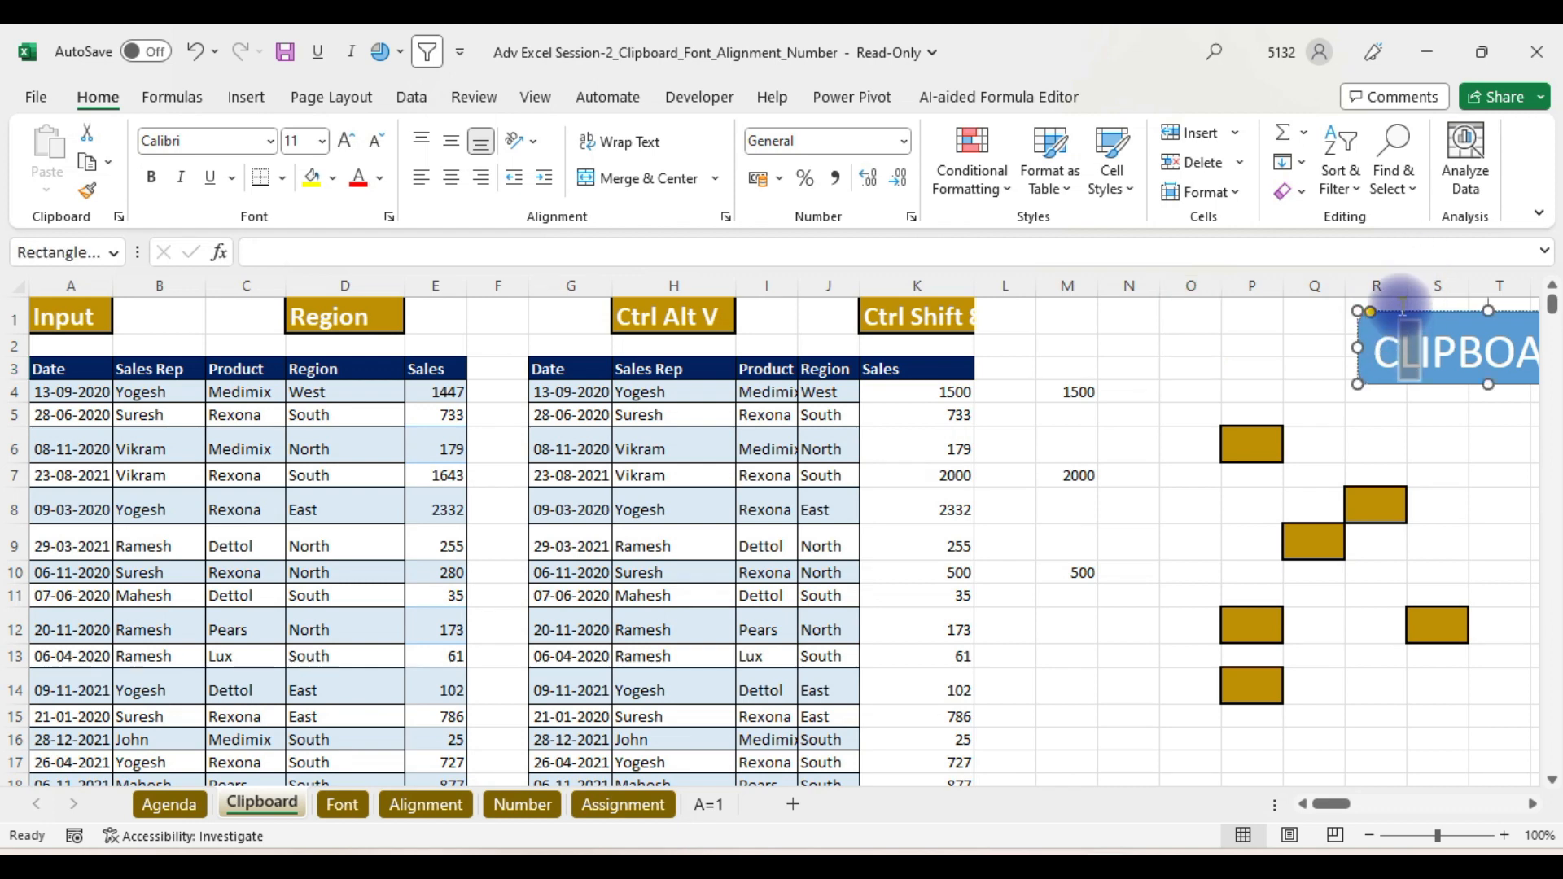
pyautogui.click(1229, 362)
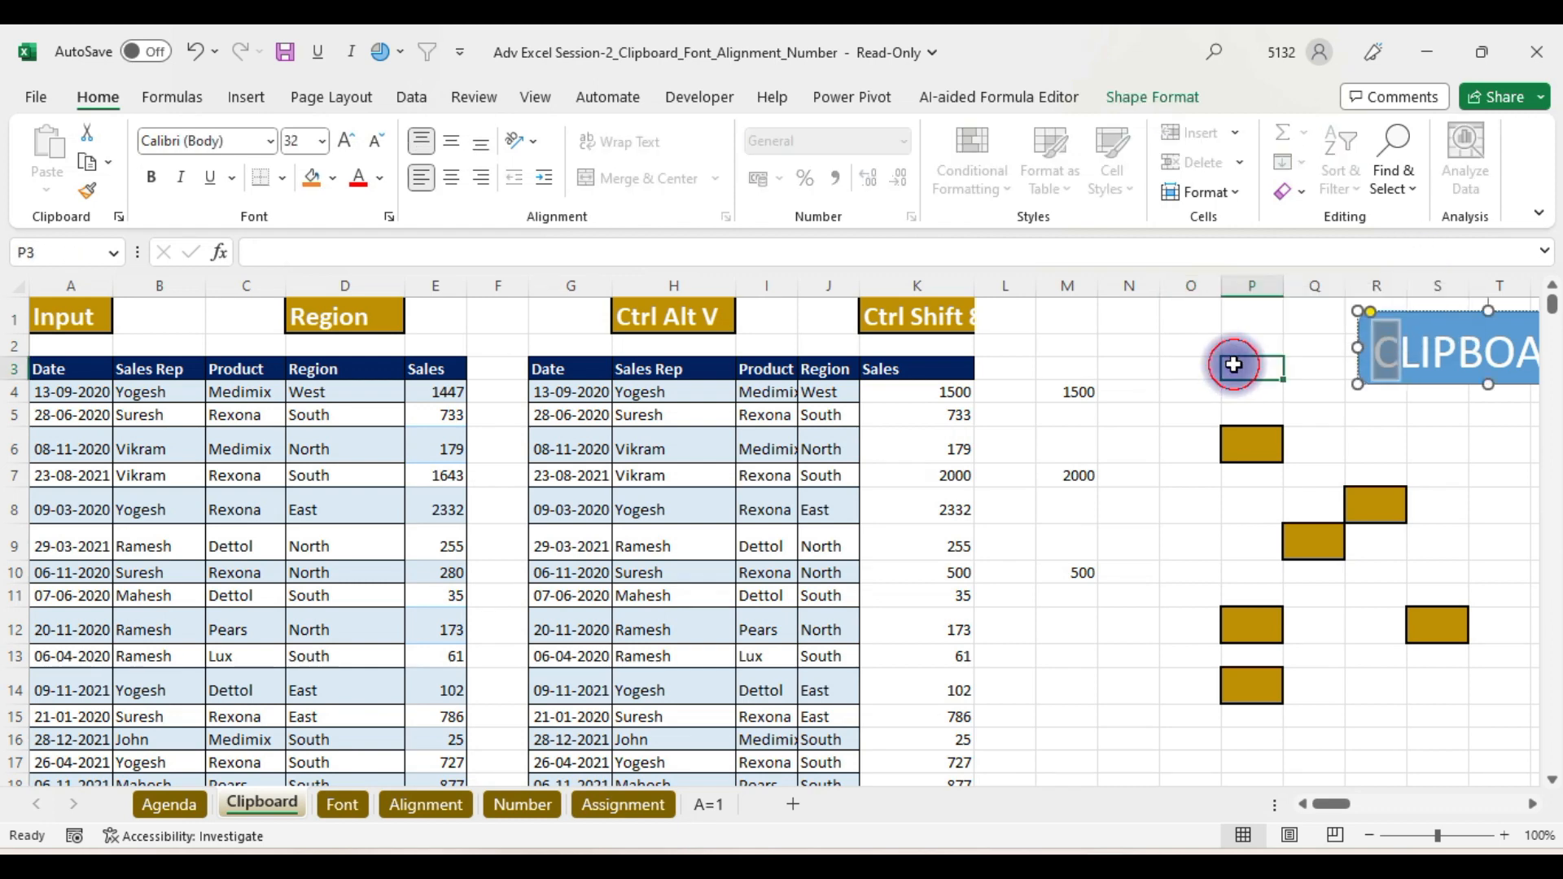
pyautogui.click(1416, 318)
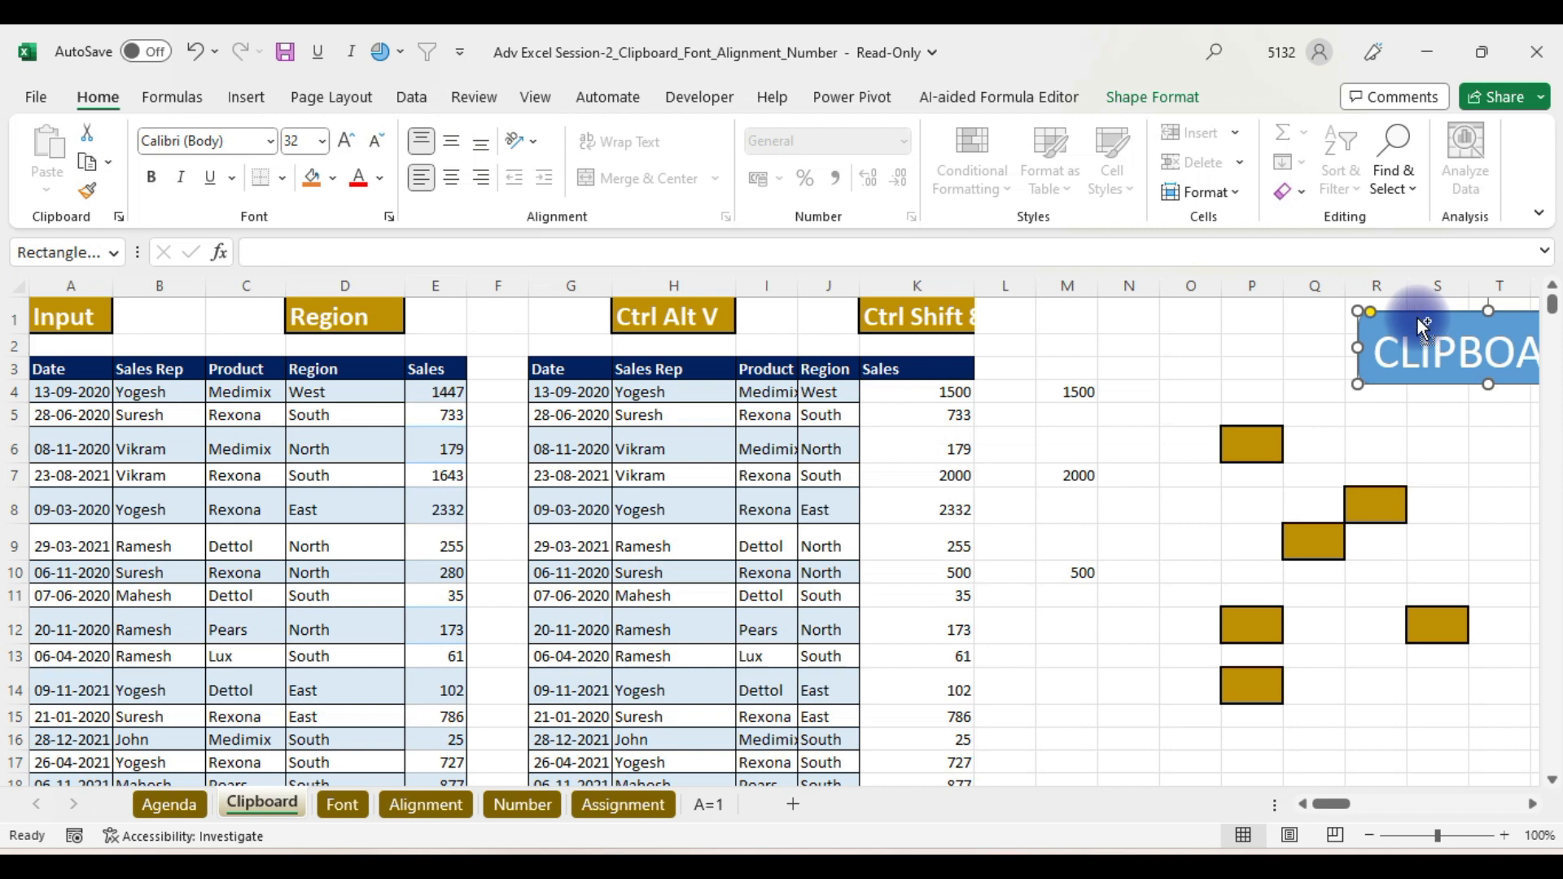
pyautogui.click(342, 805)
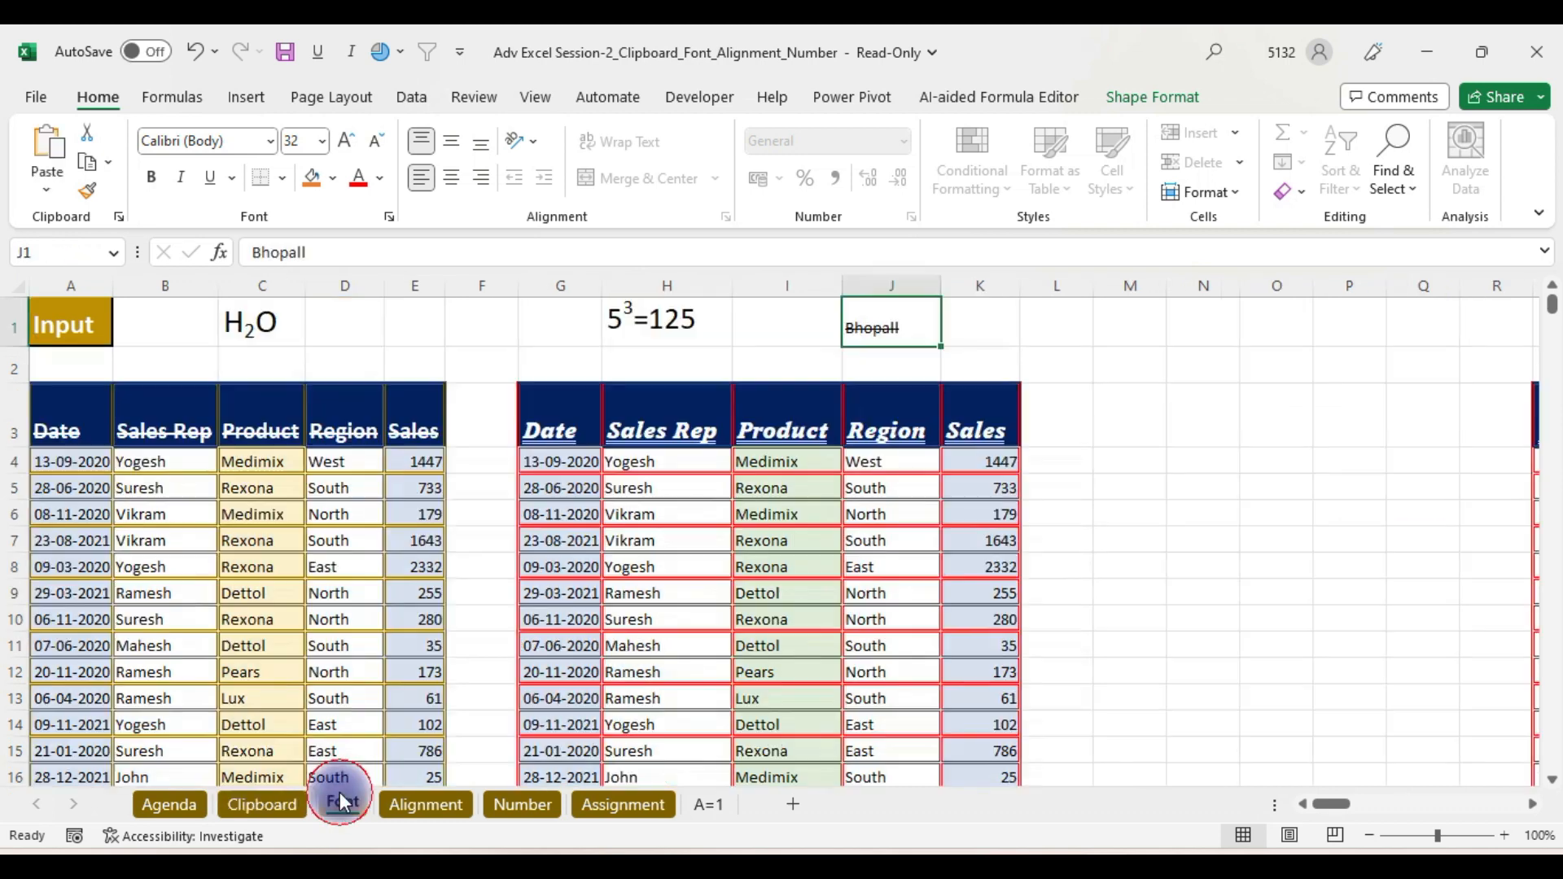
pyautogui.click(330, 317)
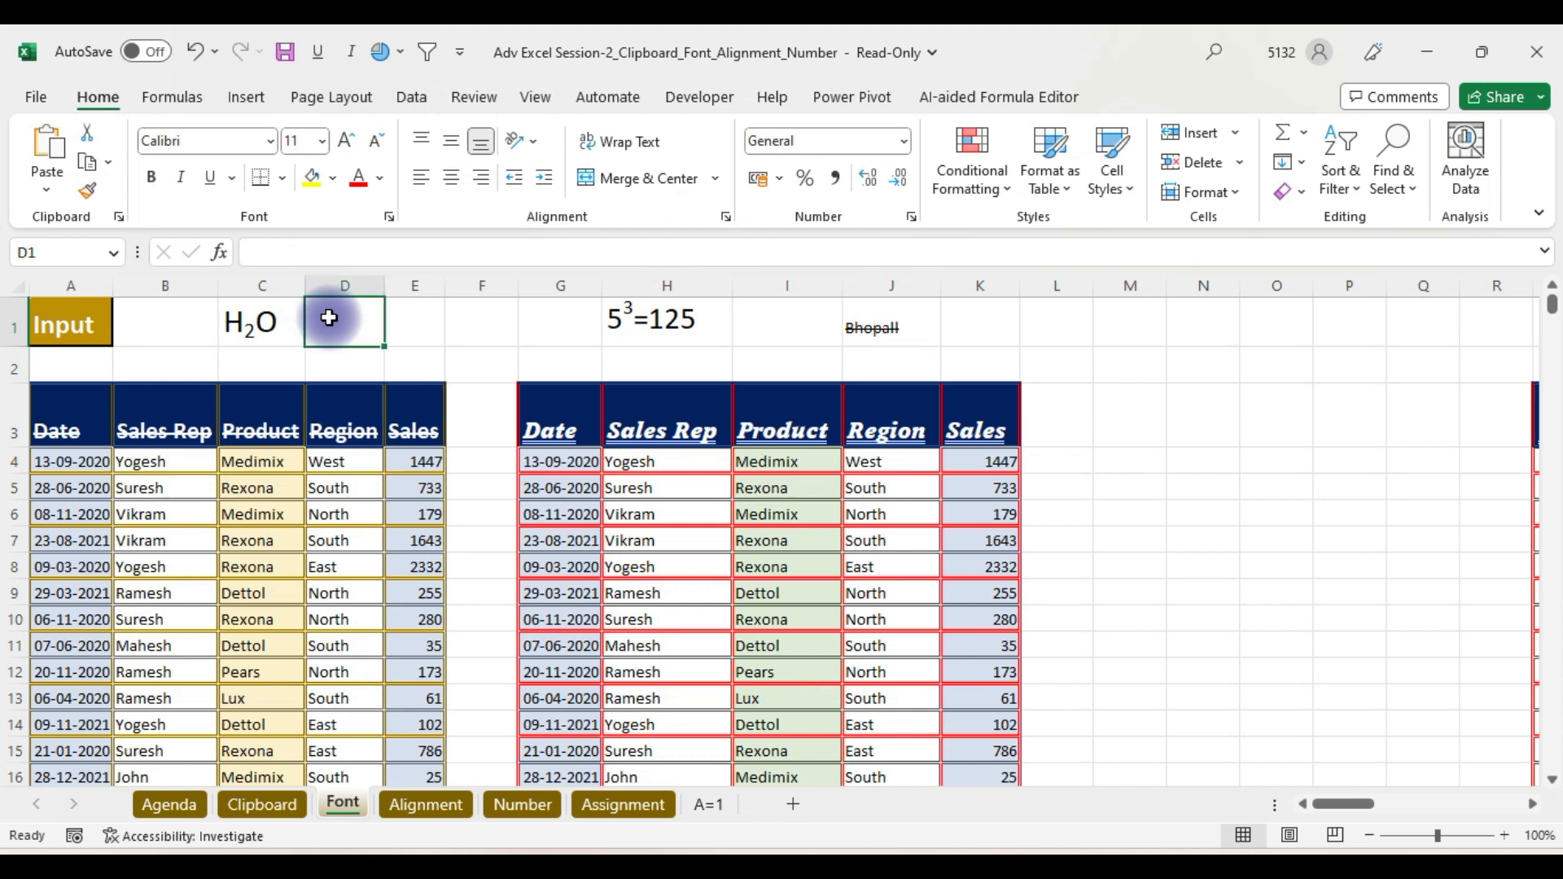
pyautogui.hotkey('ctrl', 'v')
# - Change the pasted shape's text to FONT, narrow the shape and place it beside H₂O above the first table
pyautogui.moveTo(326, 334); pyautogui.dragTo(549, 340)
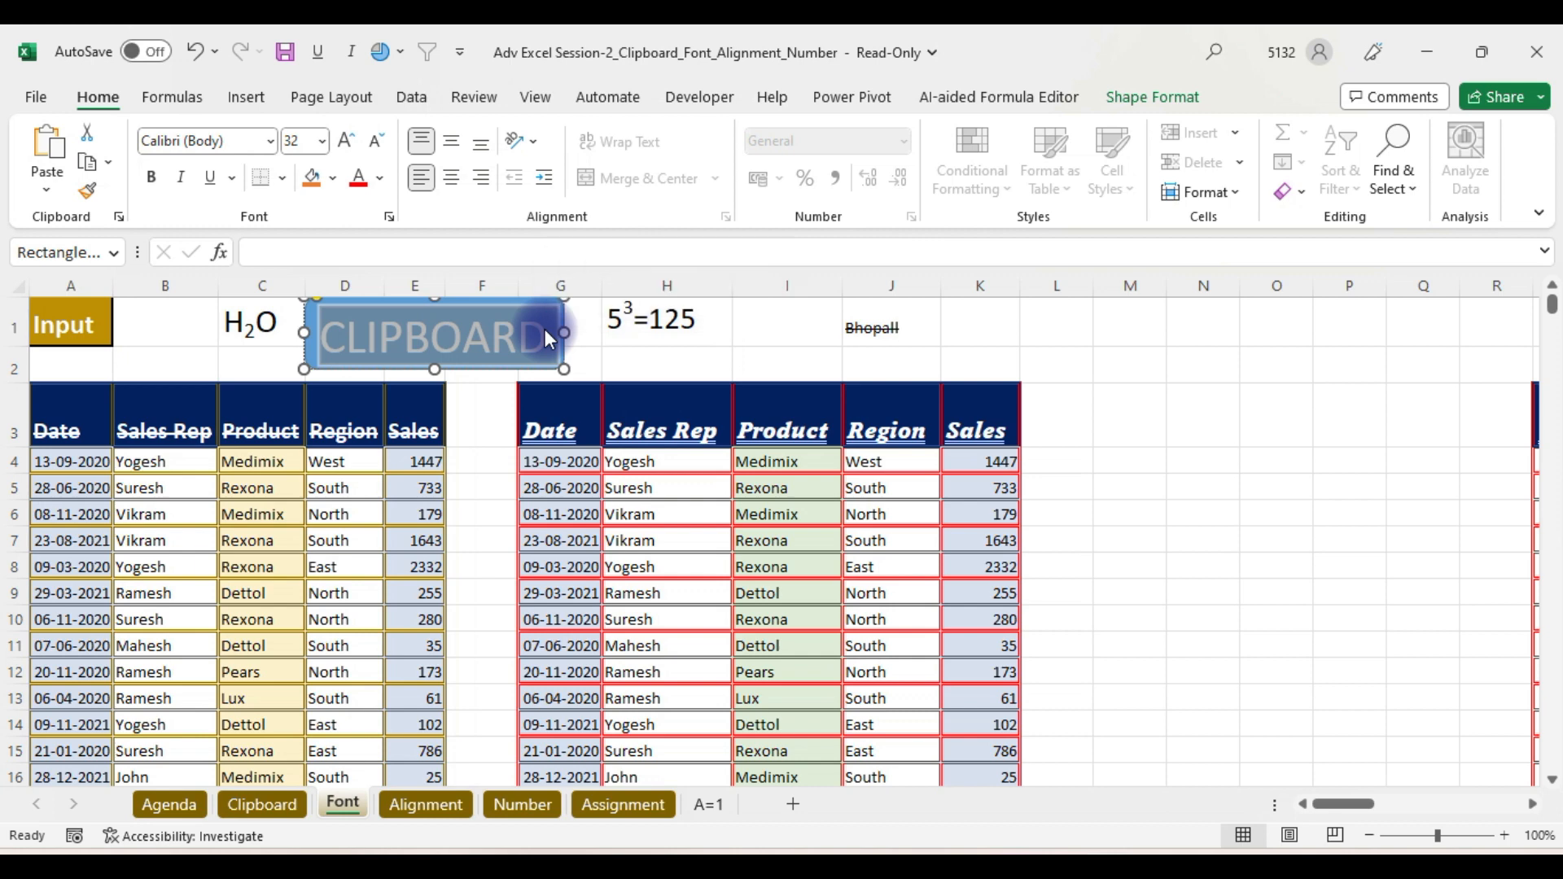
pyautogui.write('FONT')
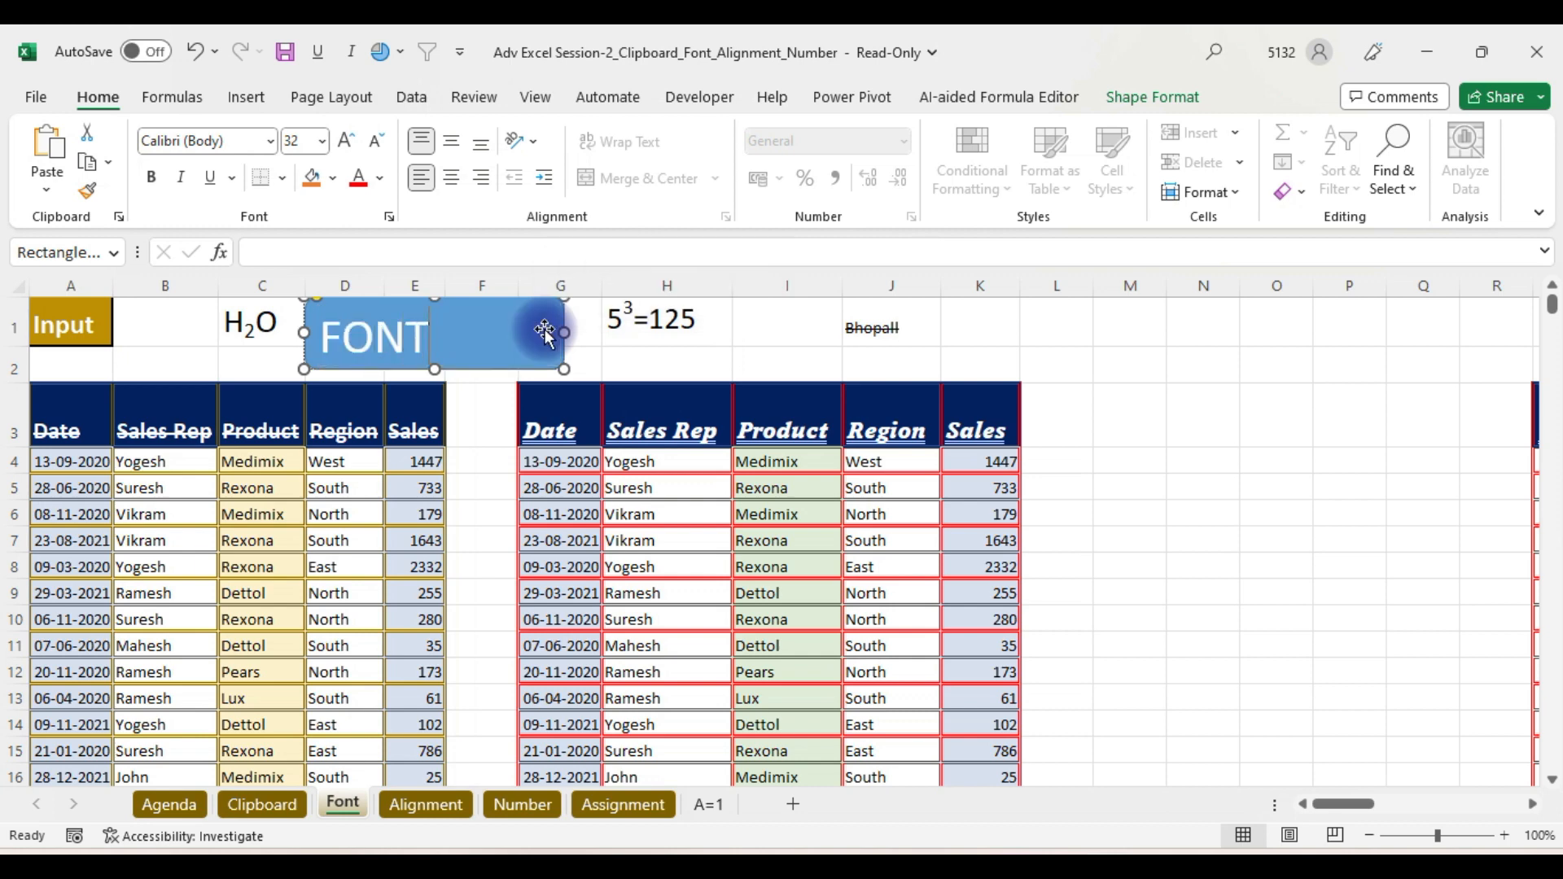
pyautogui.moveTo(564, 332); pyautogui.dragTo(493, 317)
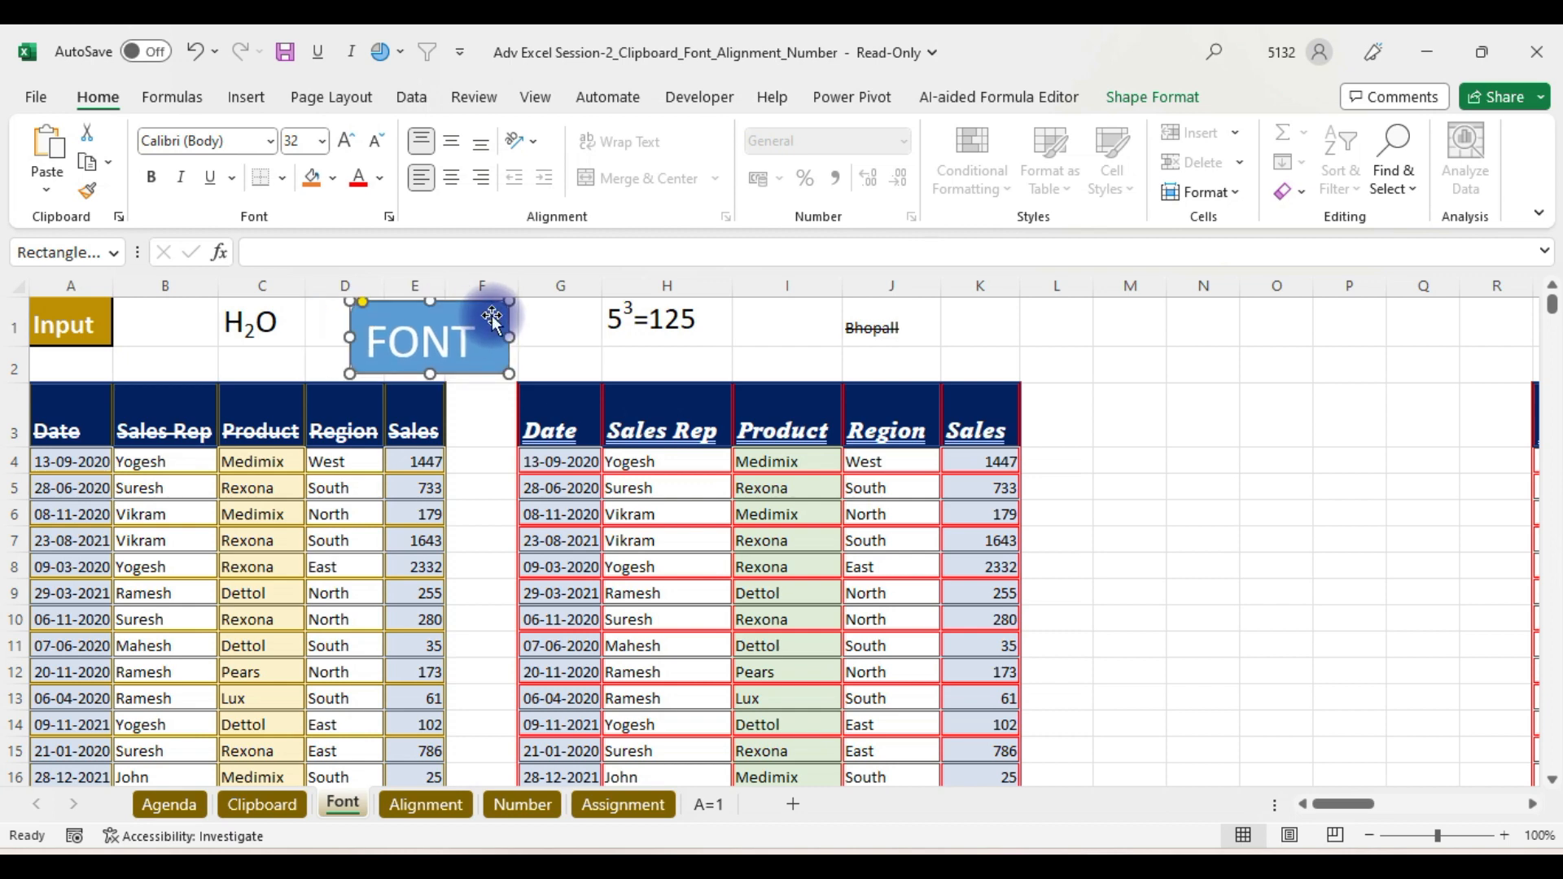
pyautogui.moveTo(494, 318); pyautogui.dragTo(433, 317)
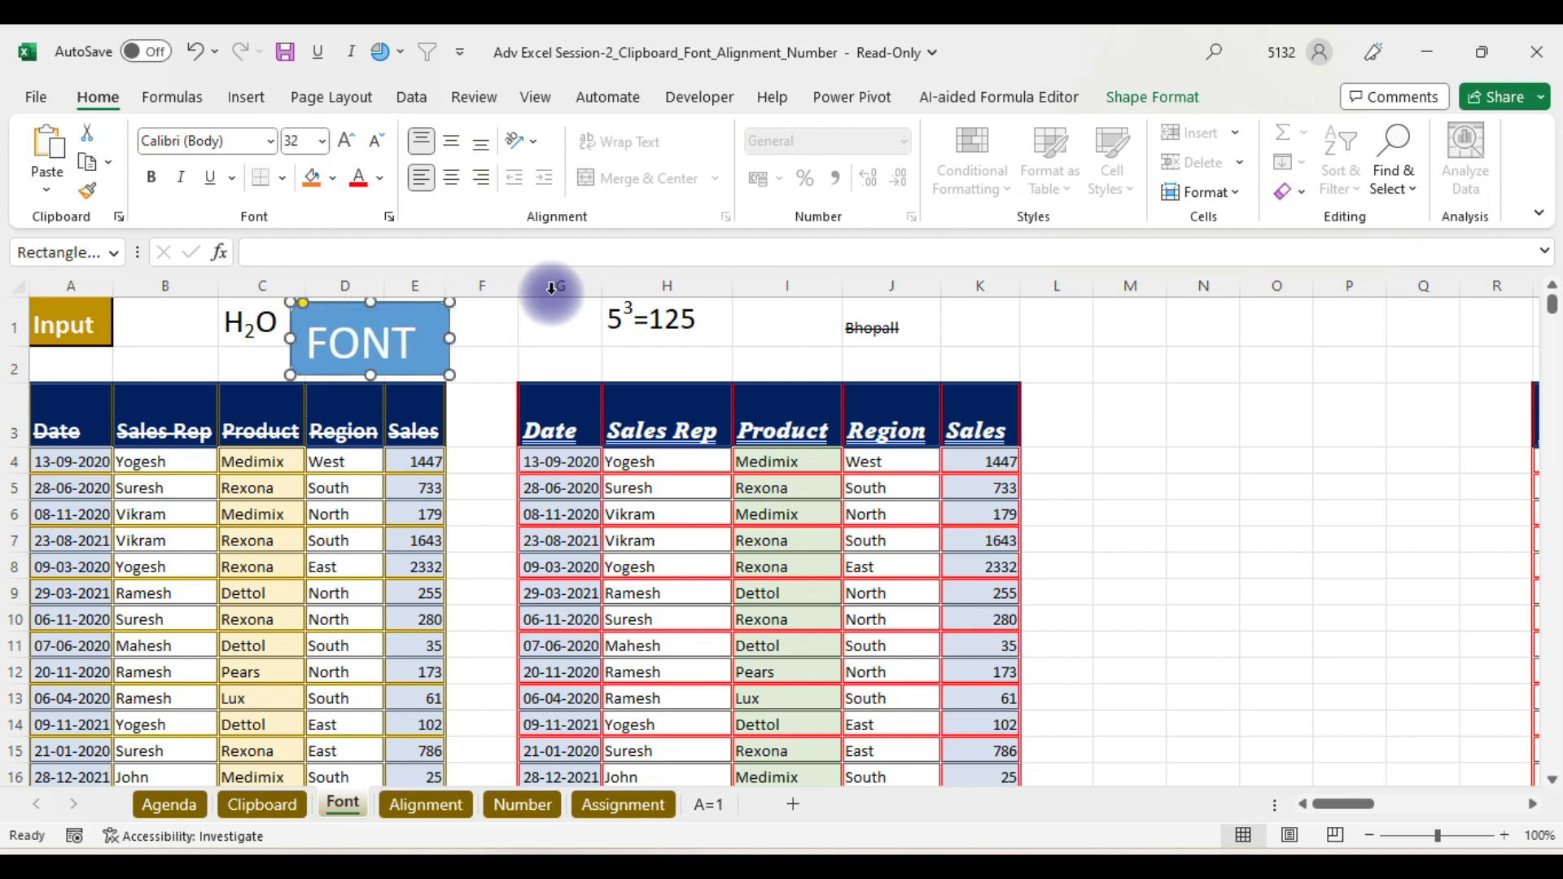
# - Insert blank columns at column G until the second table is pushed out of view
pyautogui.click(572, 281)
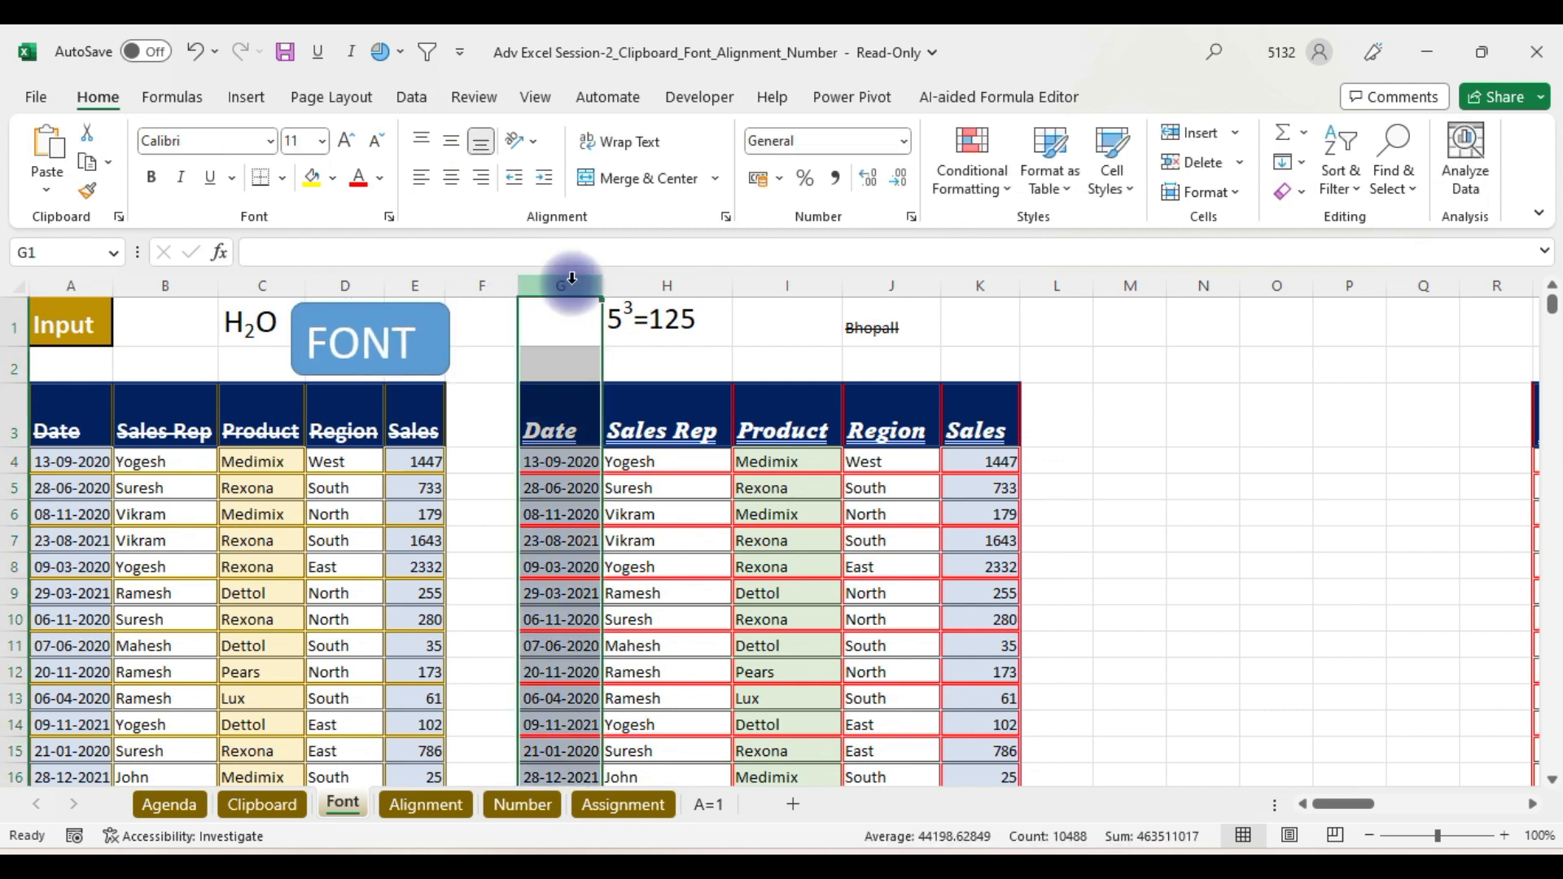
pyautogui.hotkey('ctrl', 'shift', '=')
pyautogui.hotkey('ctrl', 'shift', '=')
pyautogui.hotkey('ctrl', 'shift', '=')
pyautogui.hotkey('ctrl', 'shift', '=')
pyautogui.hotkey('ctrl', 'shift', '=')
pyautogui.hotkey('ctrl', 'shift', '=')
pyautogui.hotkey('ctrl', 'shift', '=')
pyautogui.hotkey('ctrl', 'shift', '=')
pyautogui.hotkey('ctrl', 'shift', '=')
pyautogui.hotkey('ctrl', 'shift', '=')
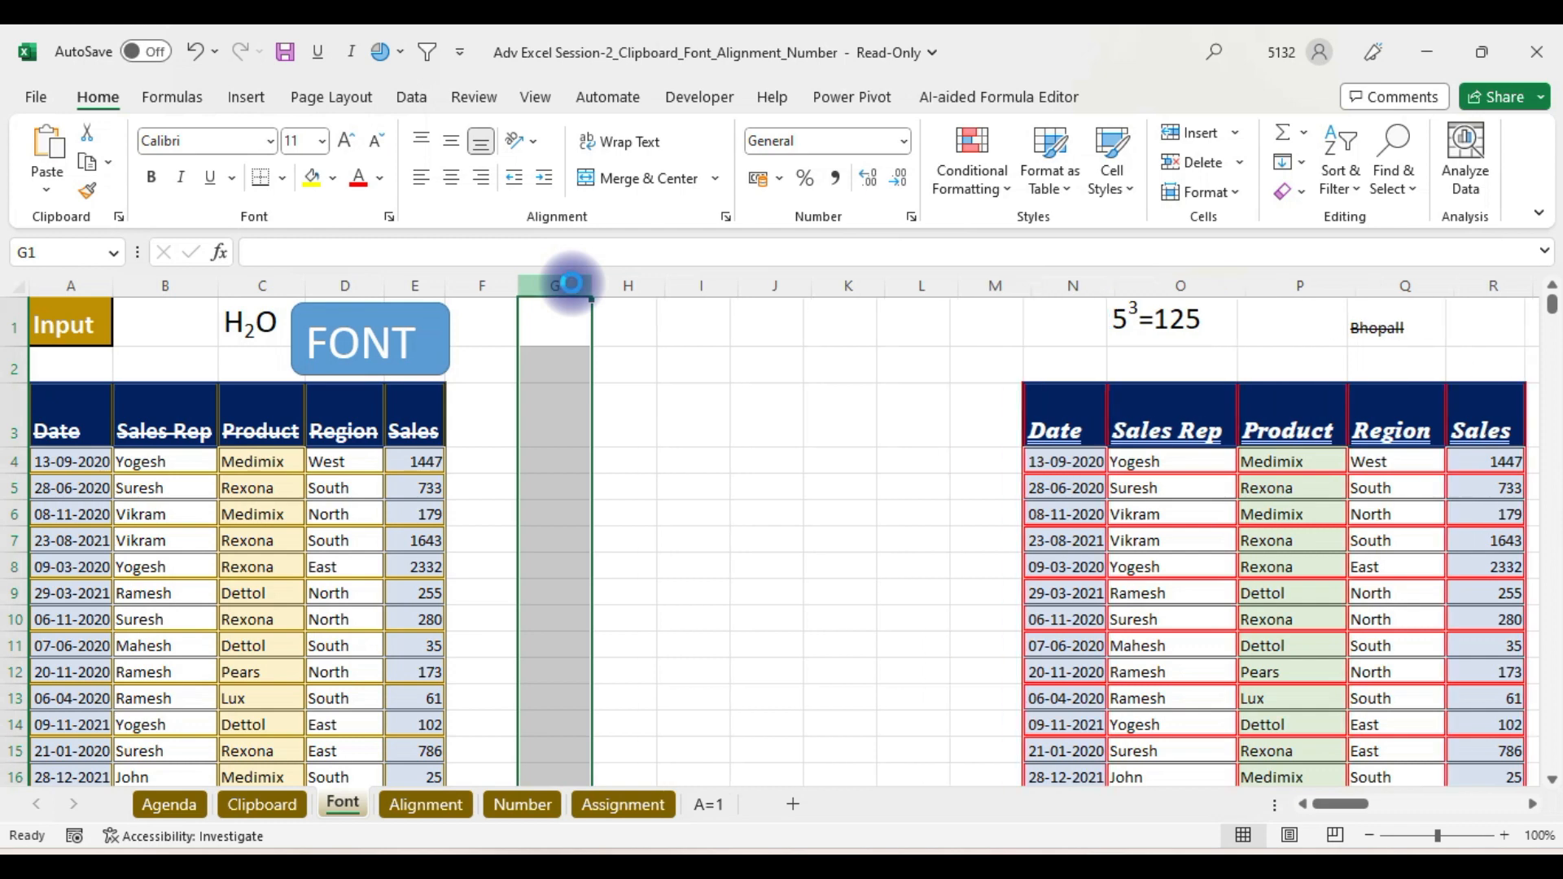
pyautogui.hotkey('ctrl', 'shift', '=')
pyautogui.hotkey('ctrl', 'shift', '=')
pyautogui.hotkey('ctrl', 'shift', '=')
pyautogui.hotkey('ctrl', 'shift', '=')
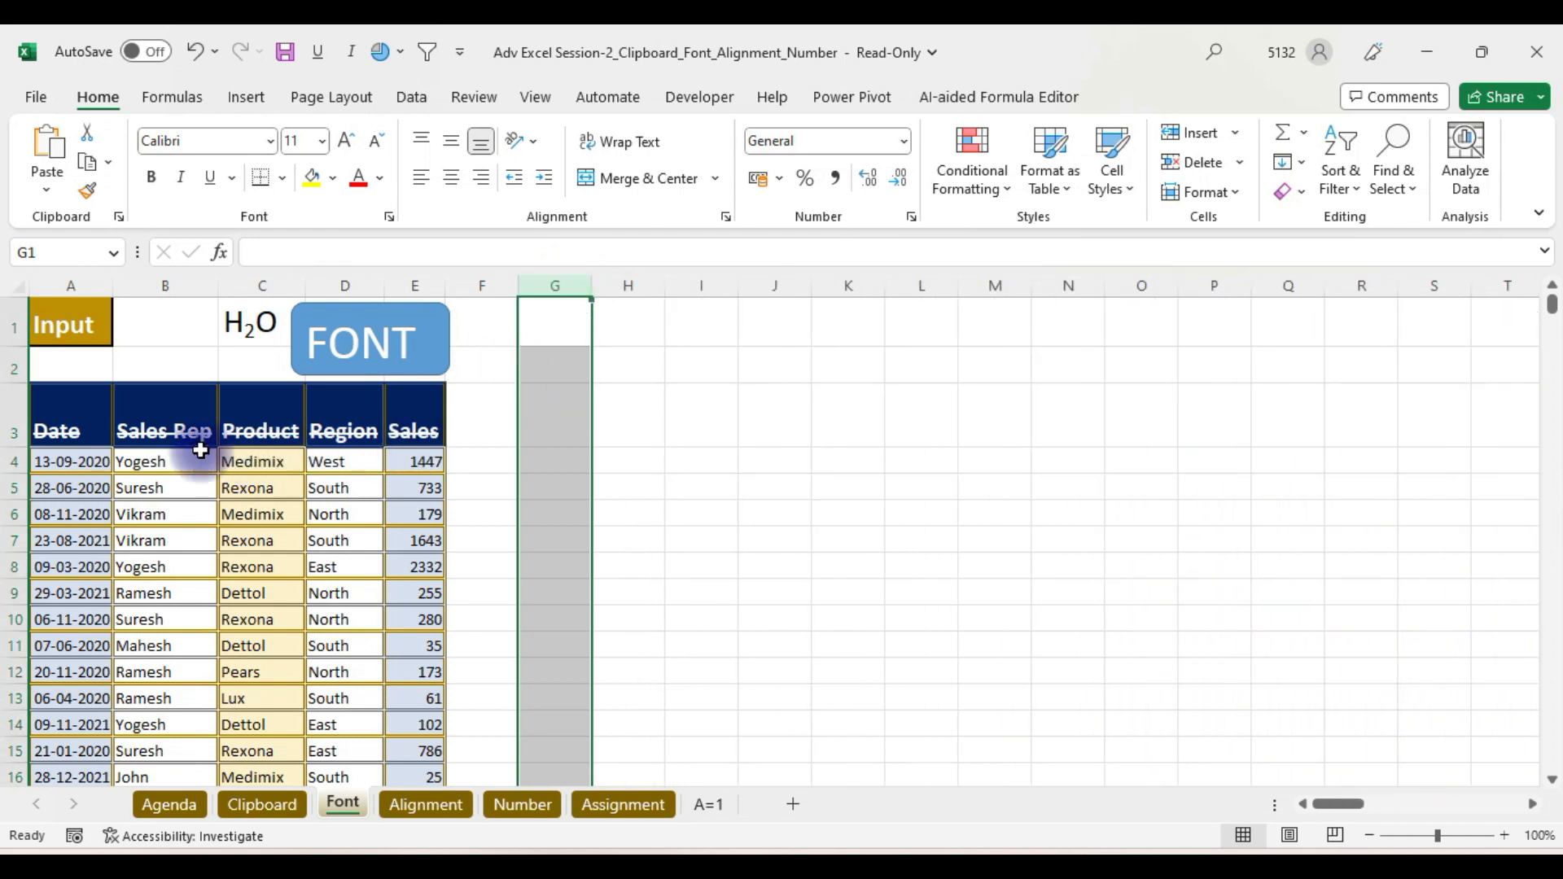
# - Copy the whole sales table starting at A3 and paste only its values at G3 with Paste Special
pyautogui.click(67, 416)
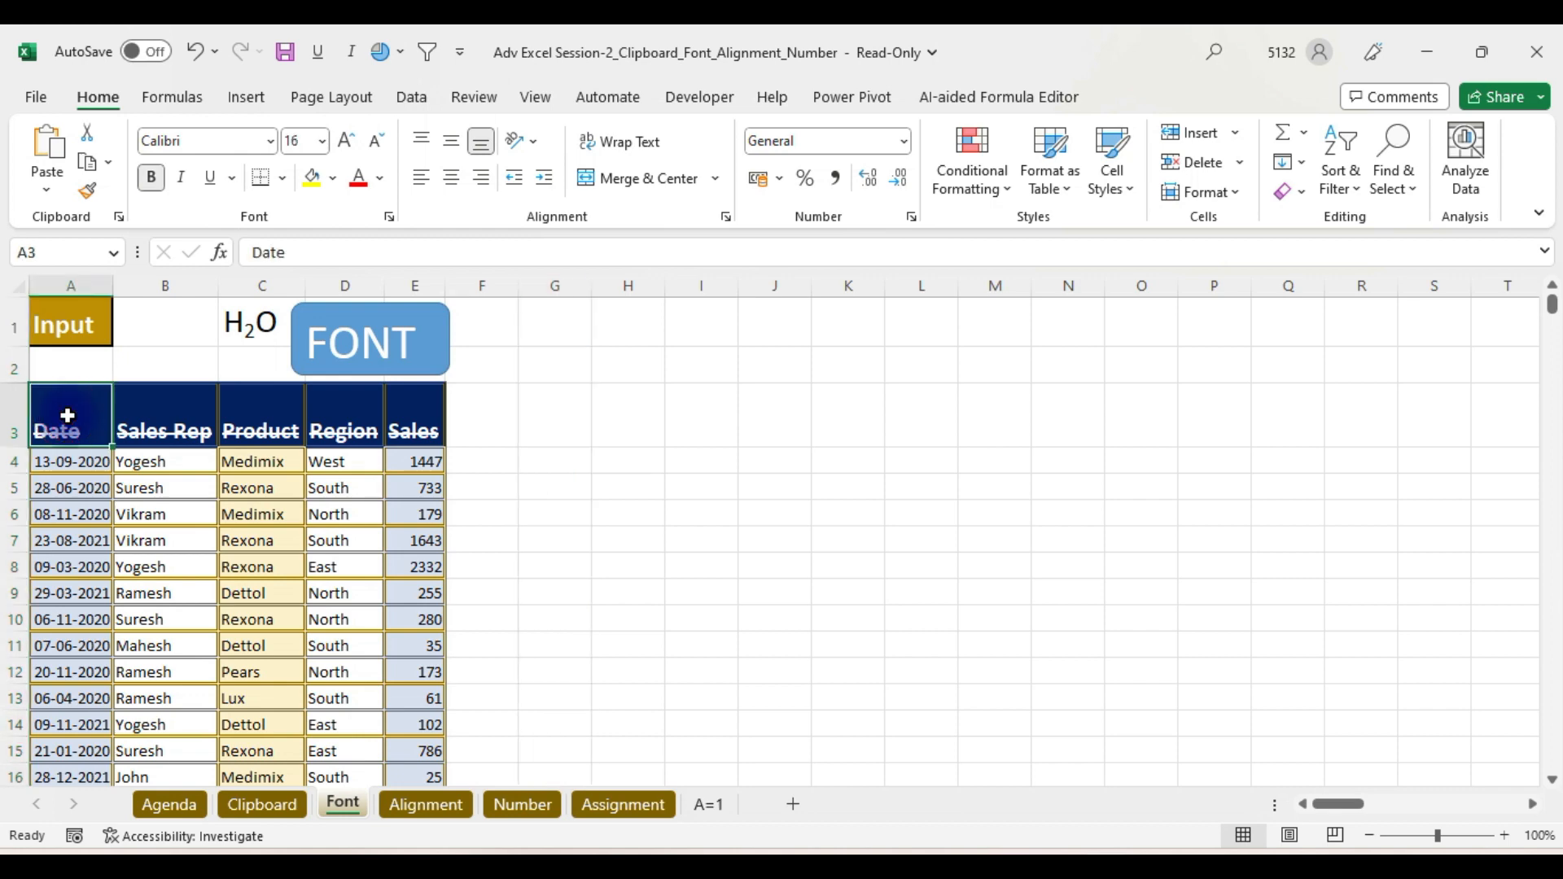
pyautogui.hotkey('ctrl', 'a')
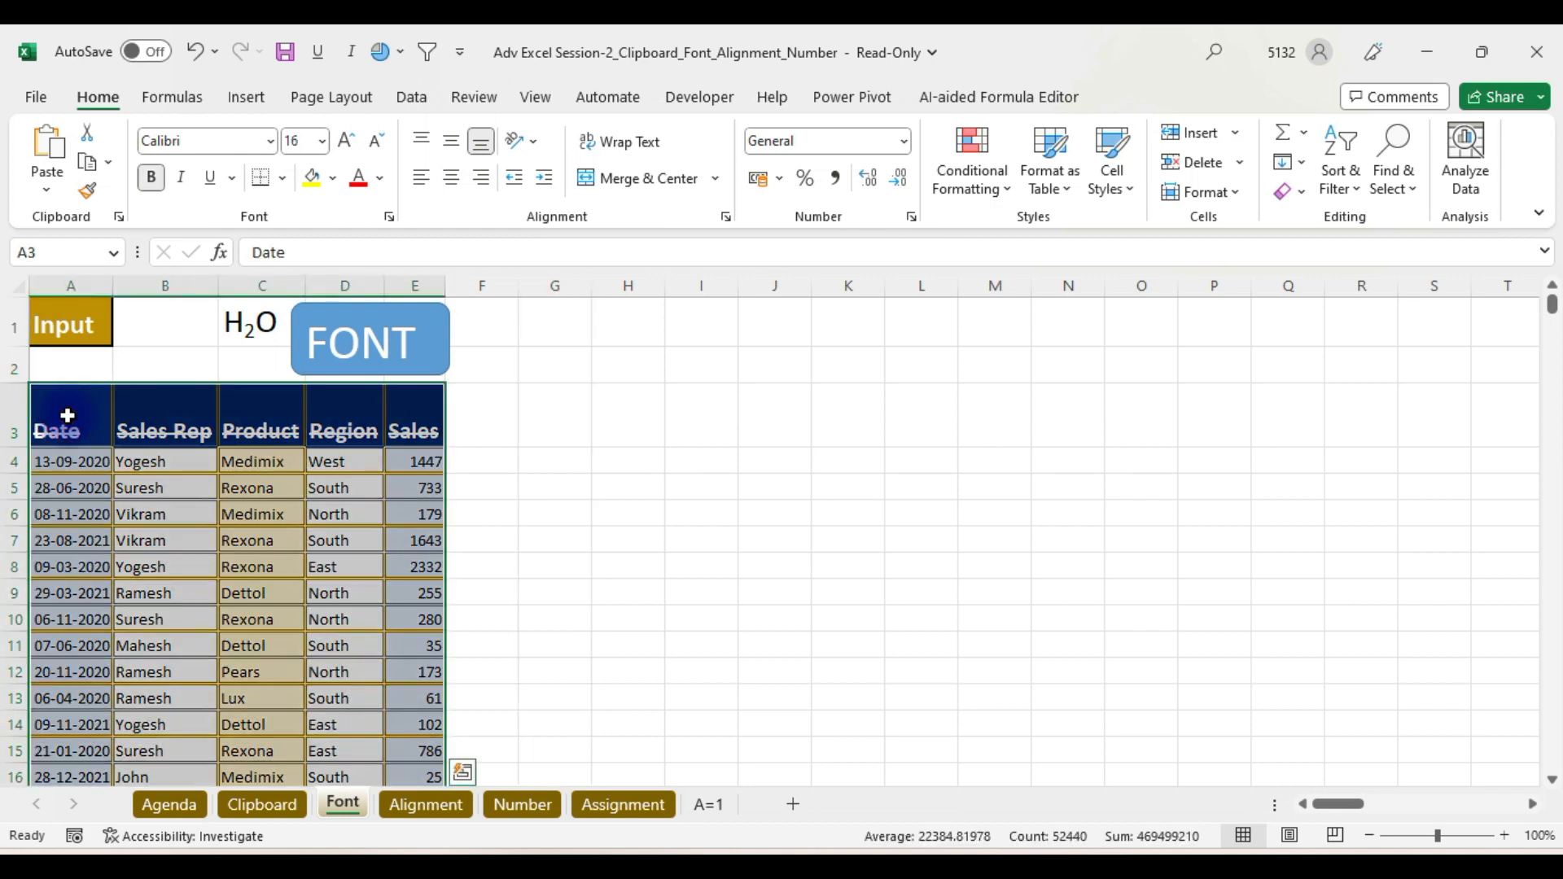
pyautogui.hotkey('ctrl', 'c')
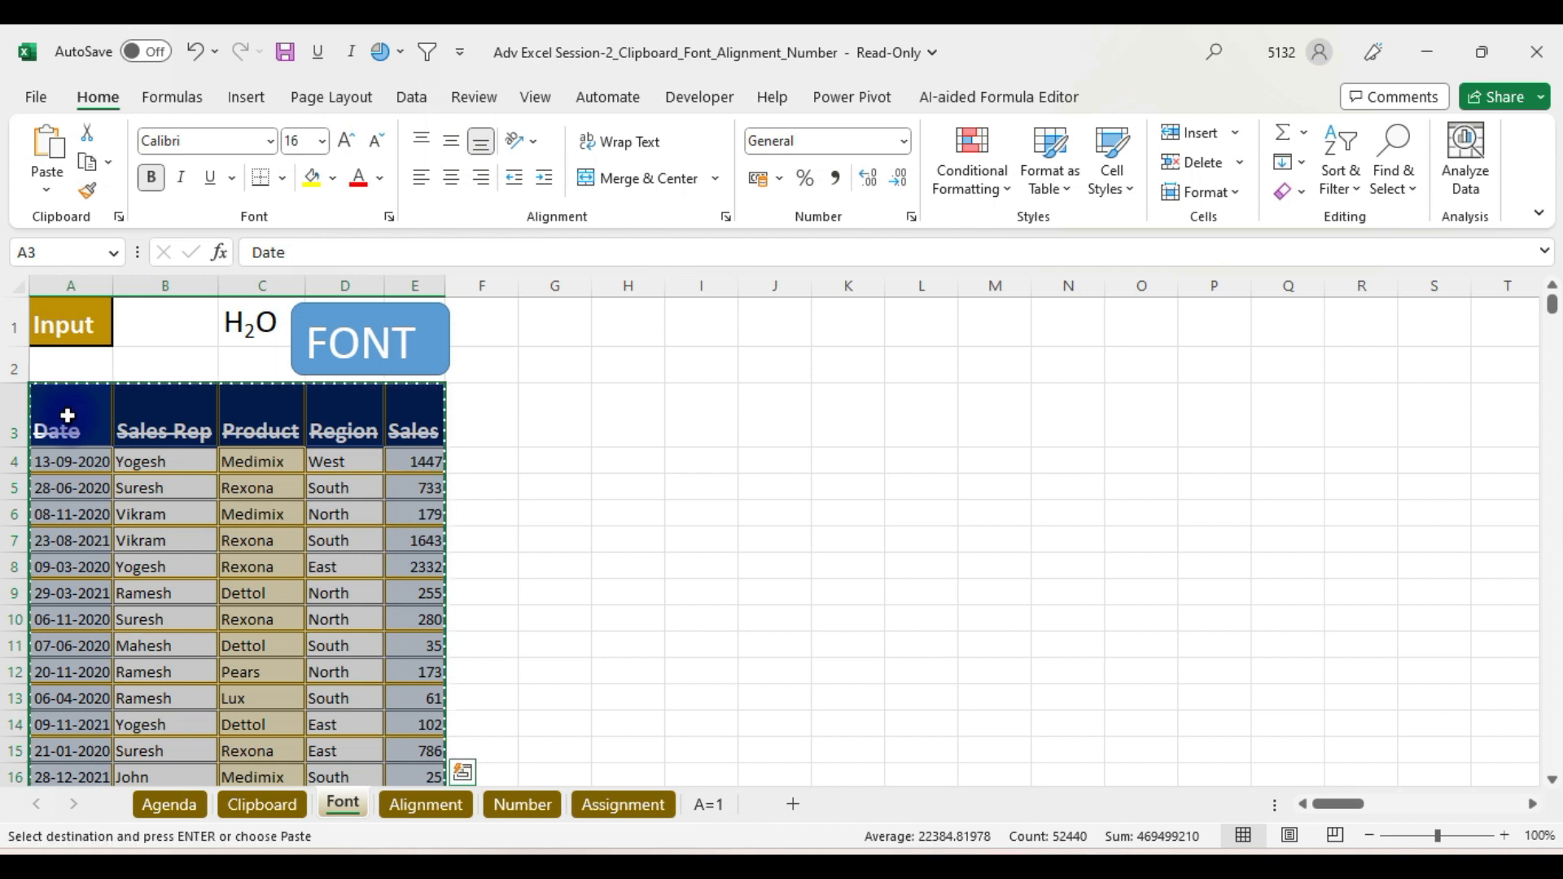
pyautogui.click(579, 422)
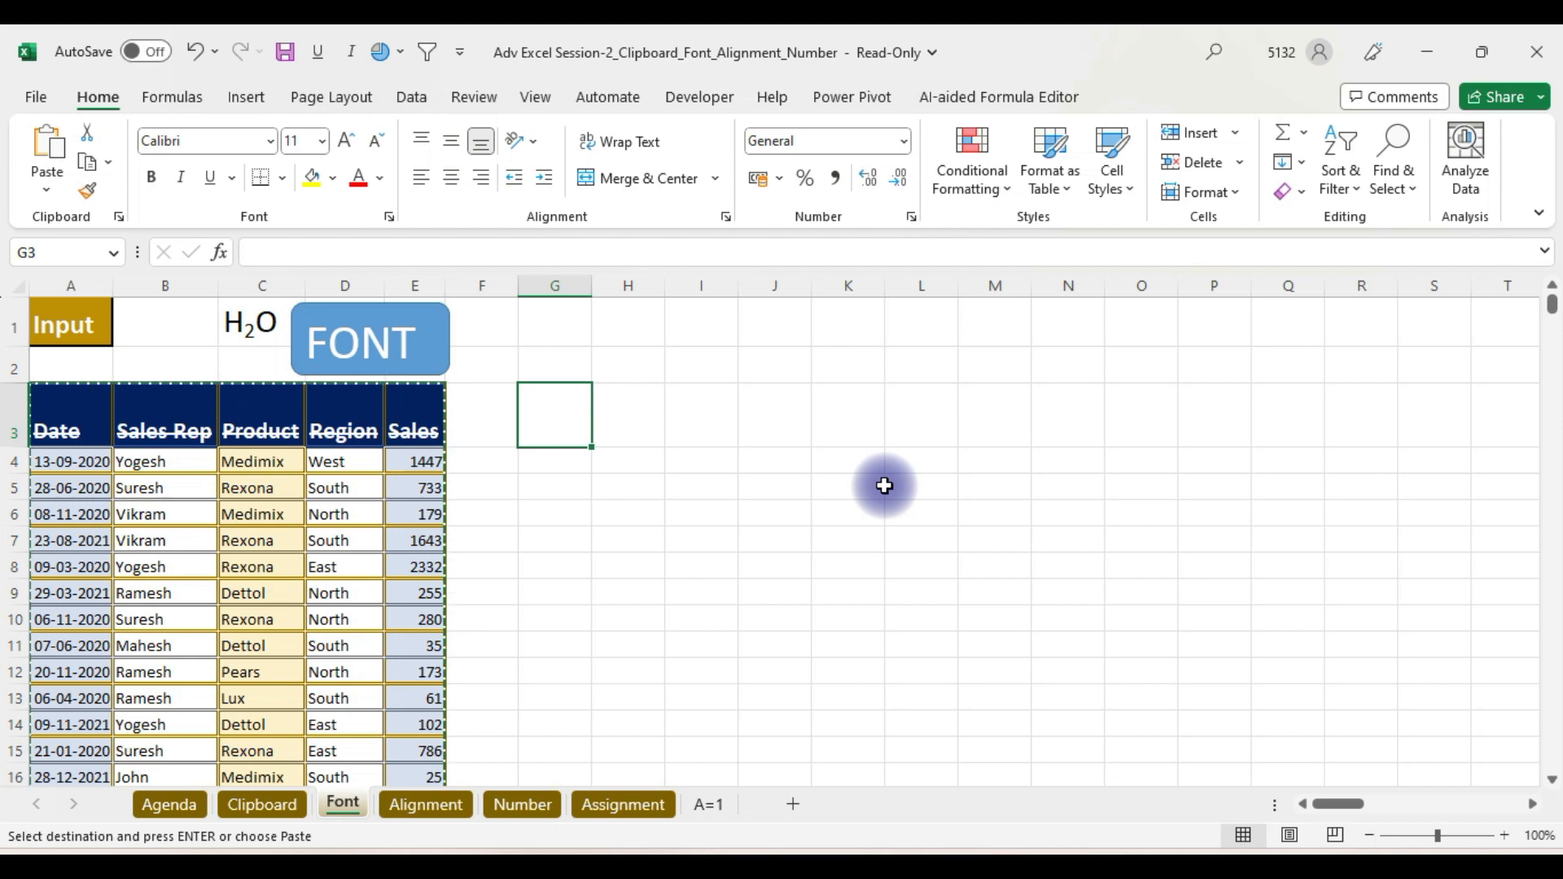
pyautogui.hotkey('ctrl', 'alt', 'v')
pyautogui.press('v')
pyautogui.press('Return')
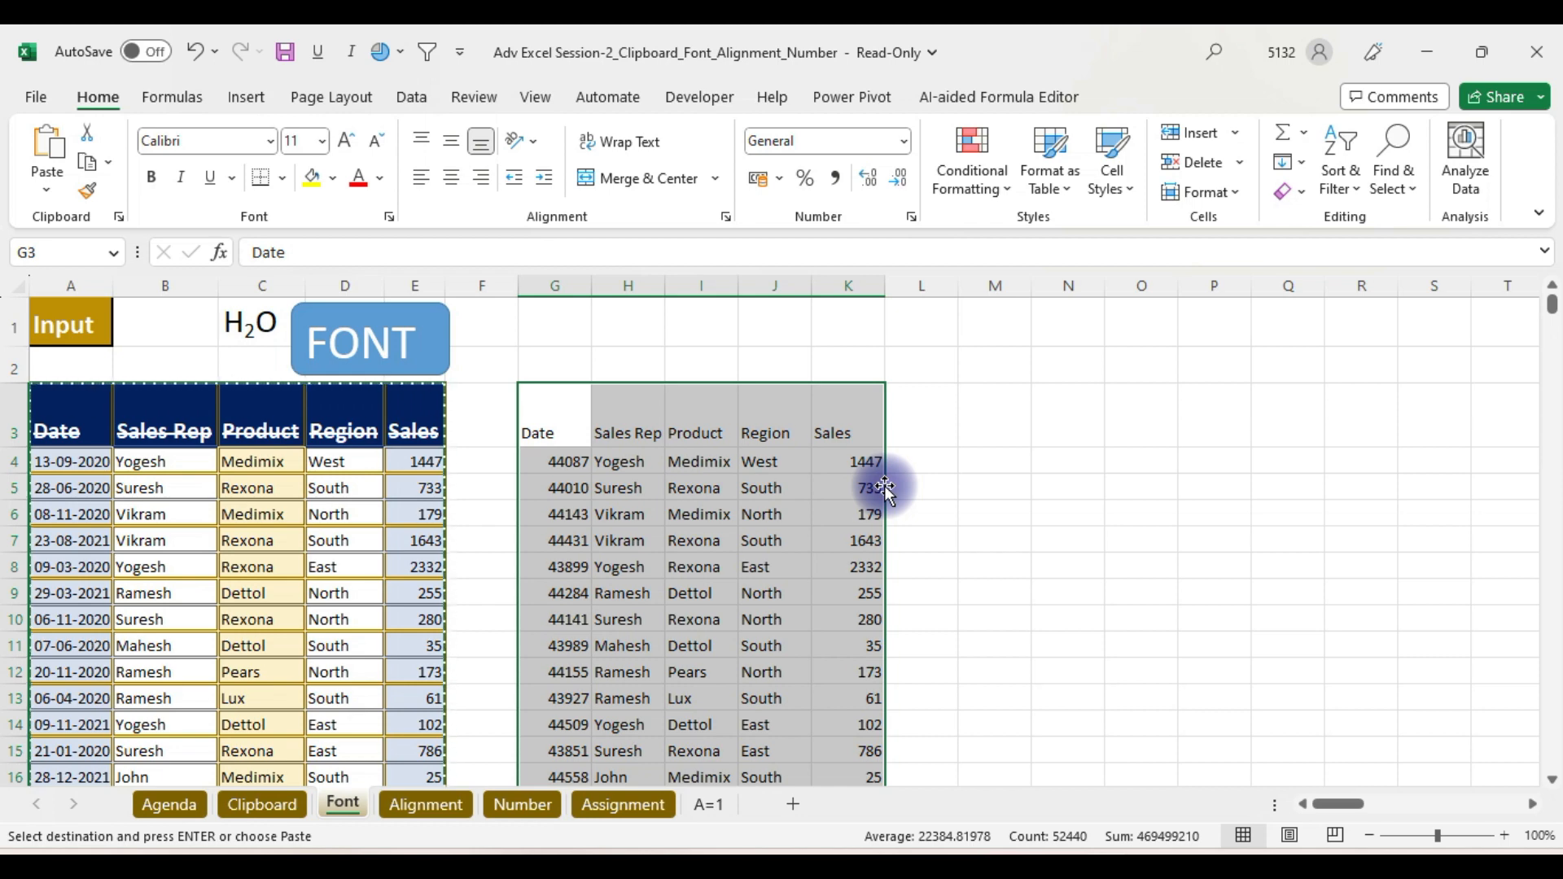
pyautogui.moveTo(853, 868)
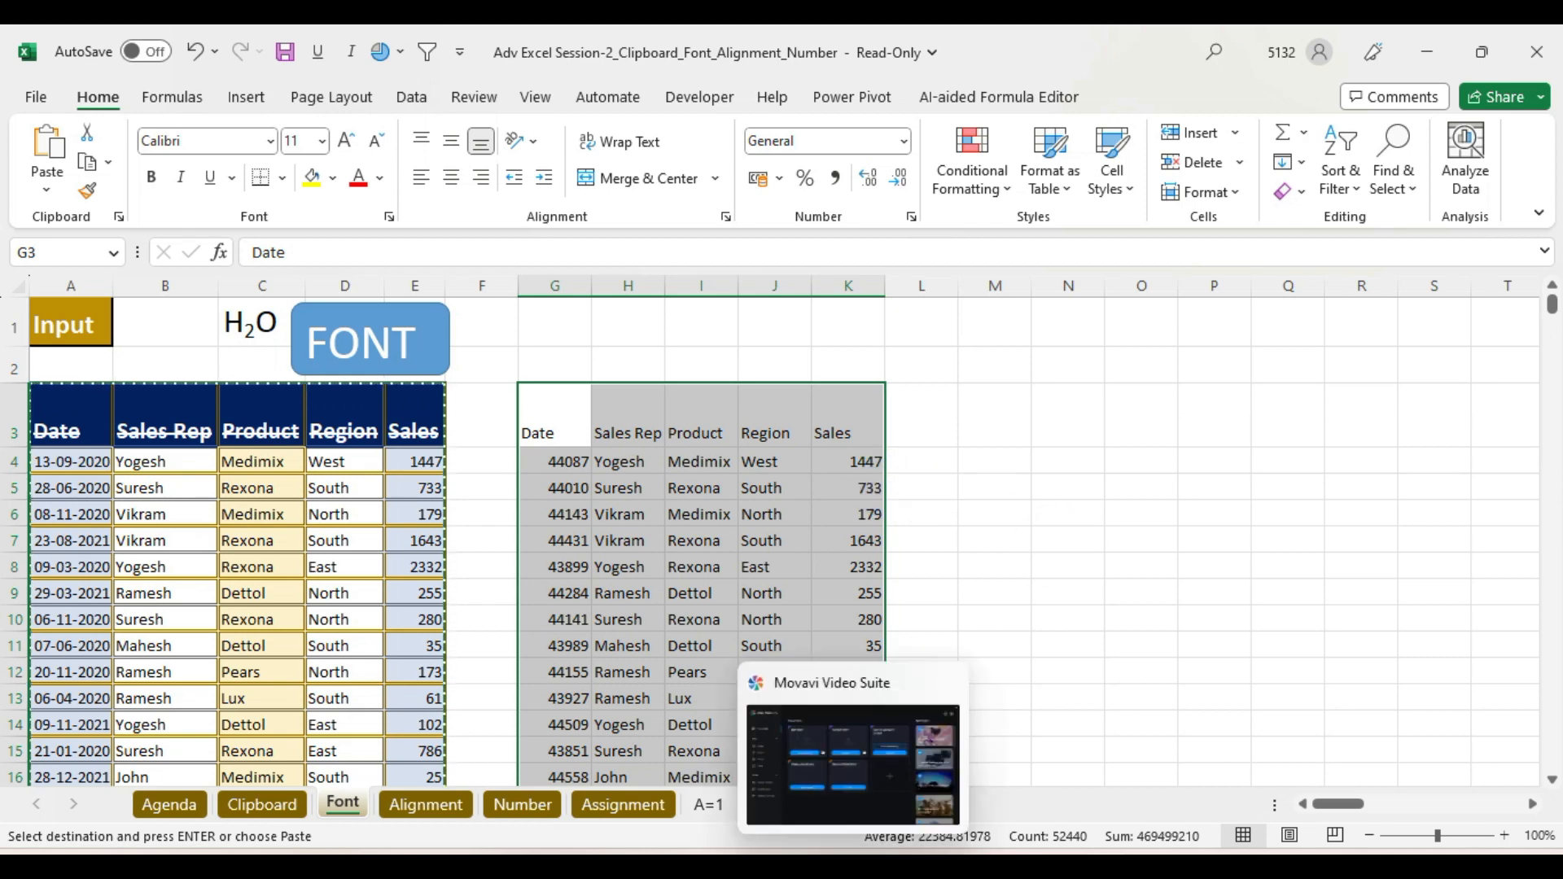
pyautogui.moveTo(903, 873)
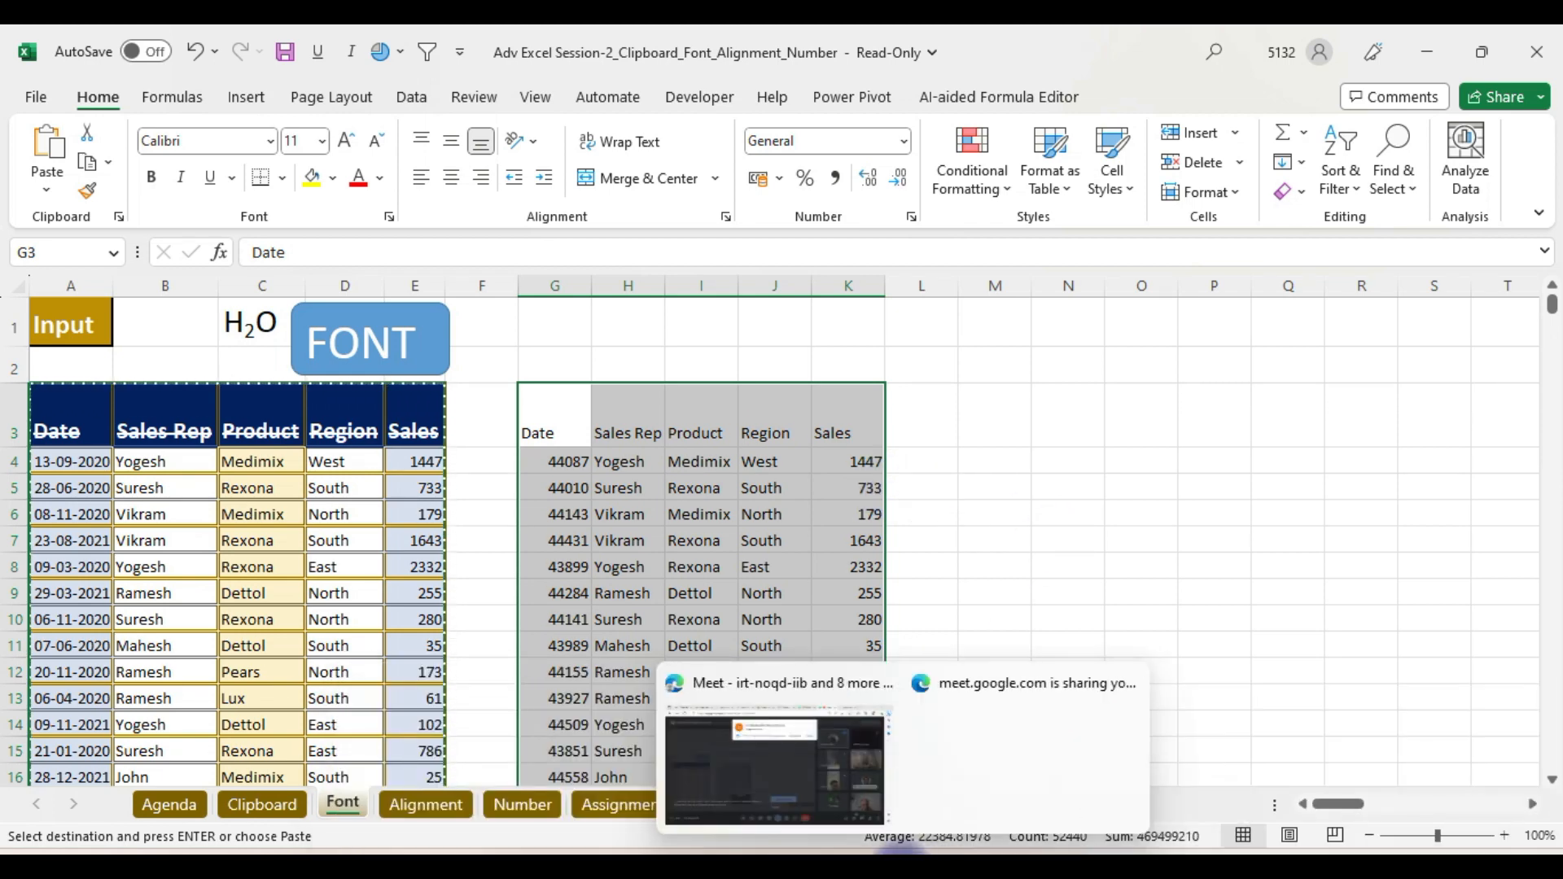
# - Switch to the Google Meet call, admit the waiting participant and return to the Excel workbook
pyautogui.click(836, 759)
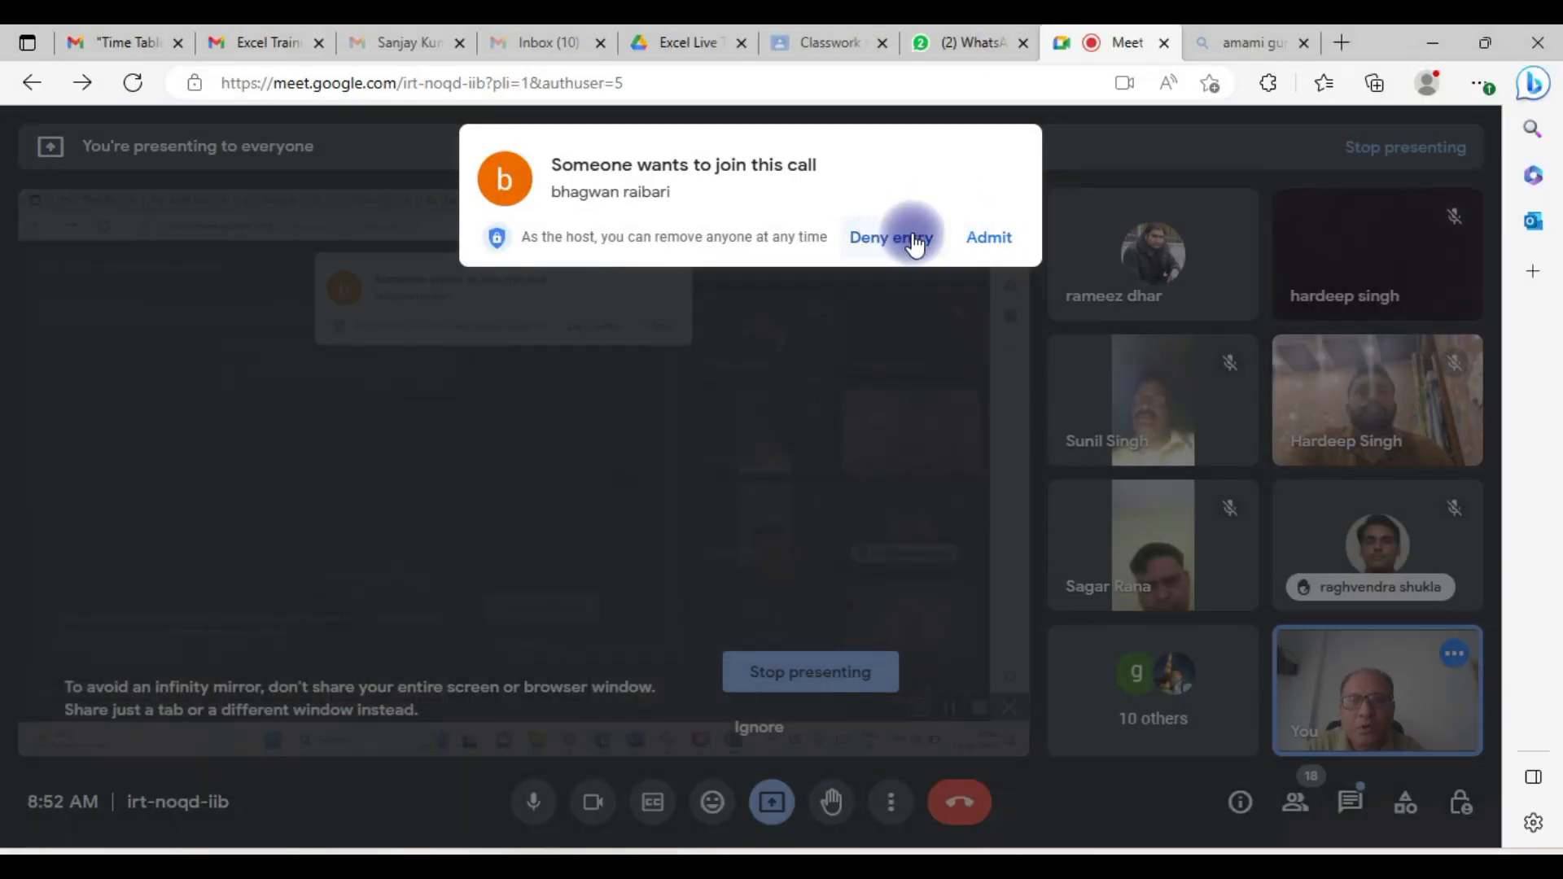
pyautogui.click(993, 237)
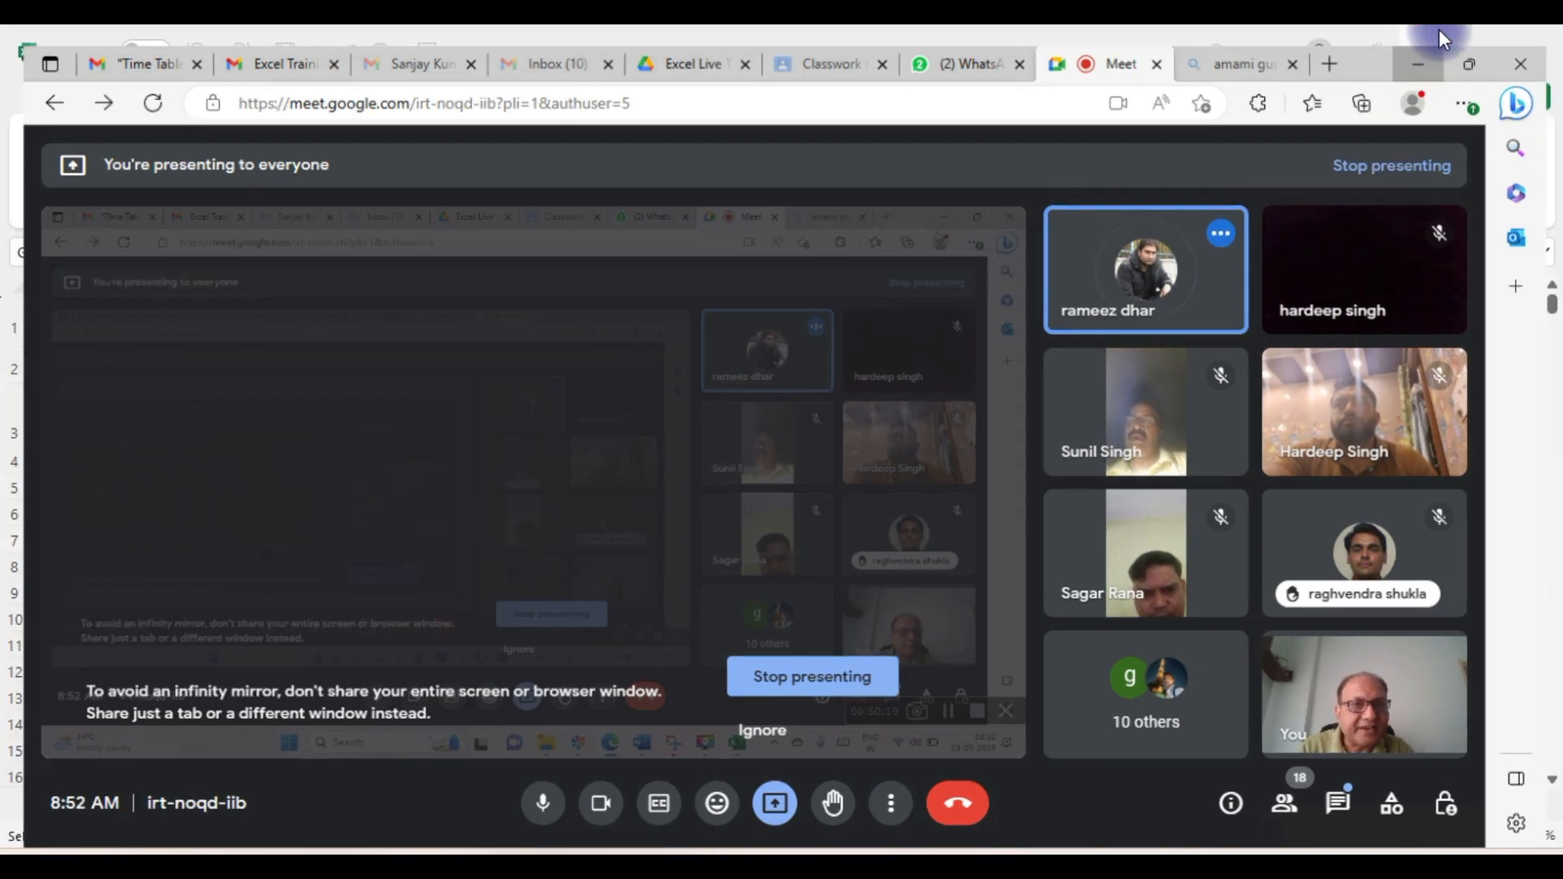
pyautogui.click(1438, 33)
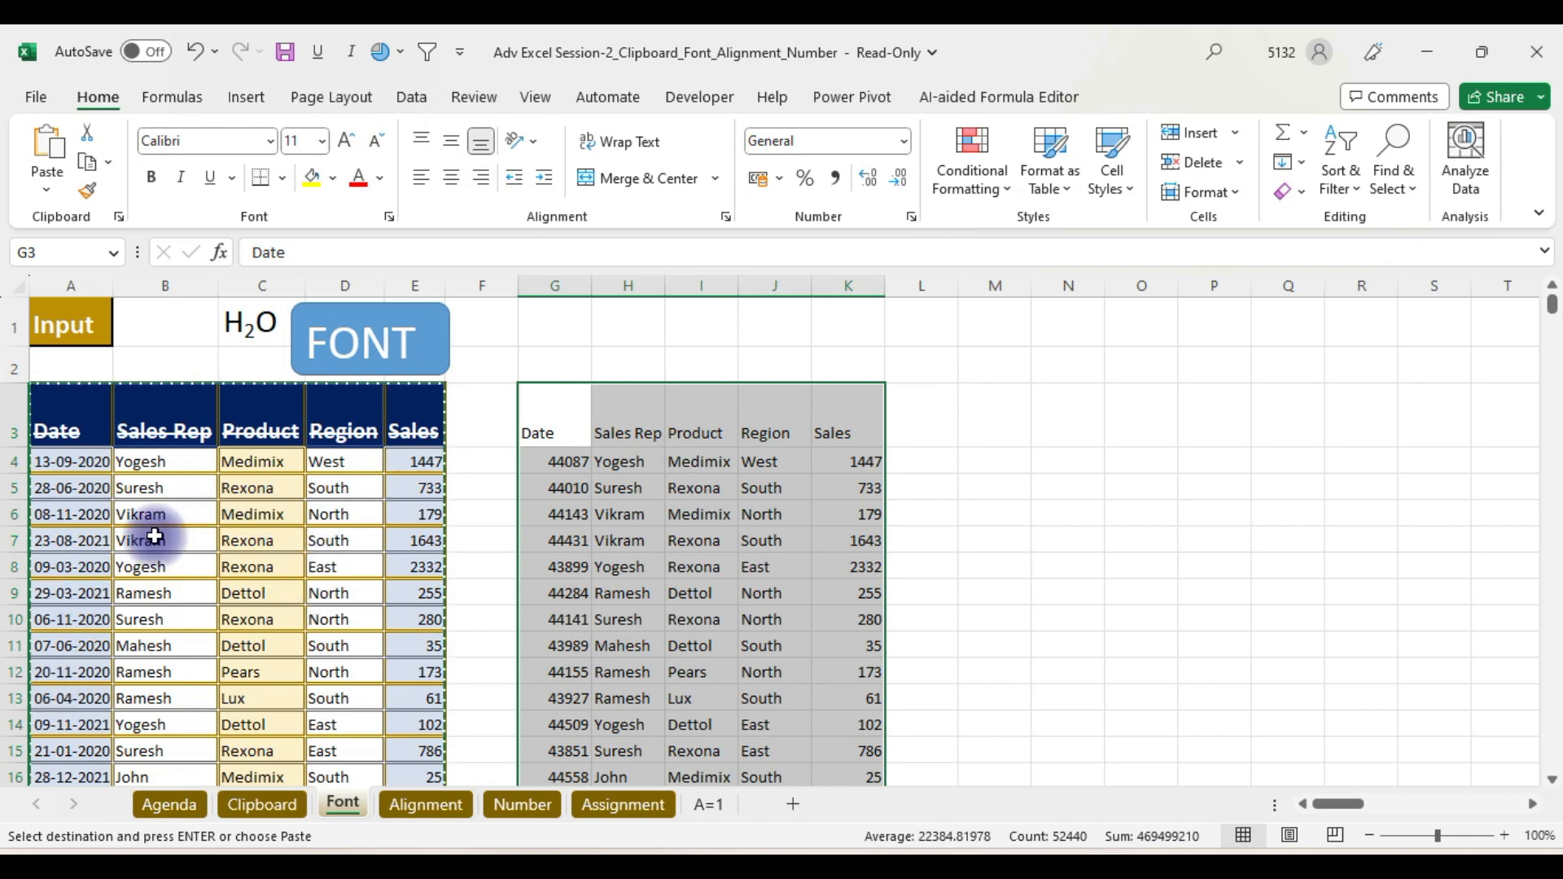
# - Give the copied table's header cells G3:K3 a standard dark blue fill and white font
pyautogui.click(551, 423)
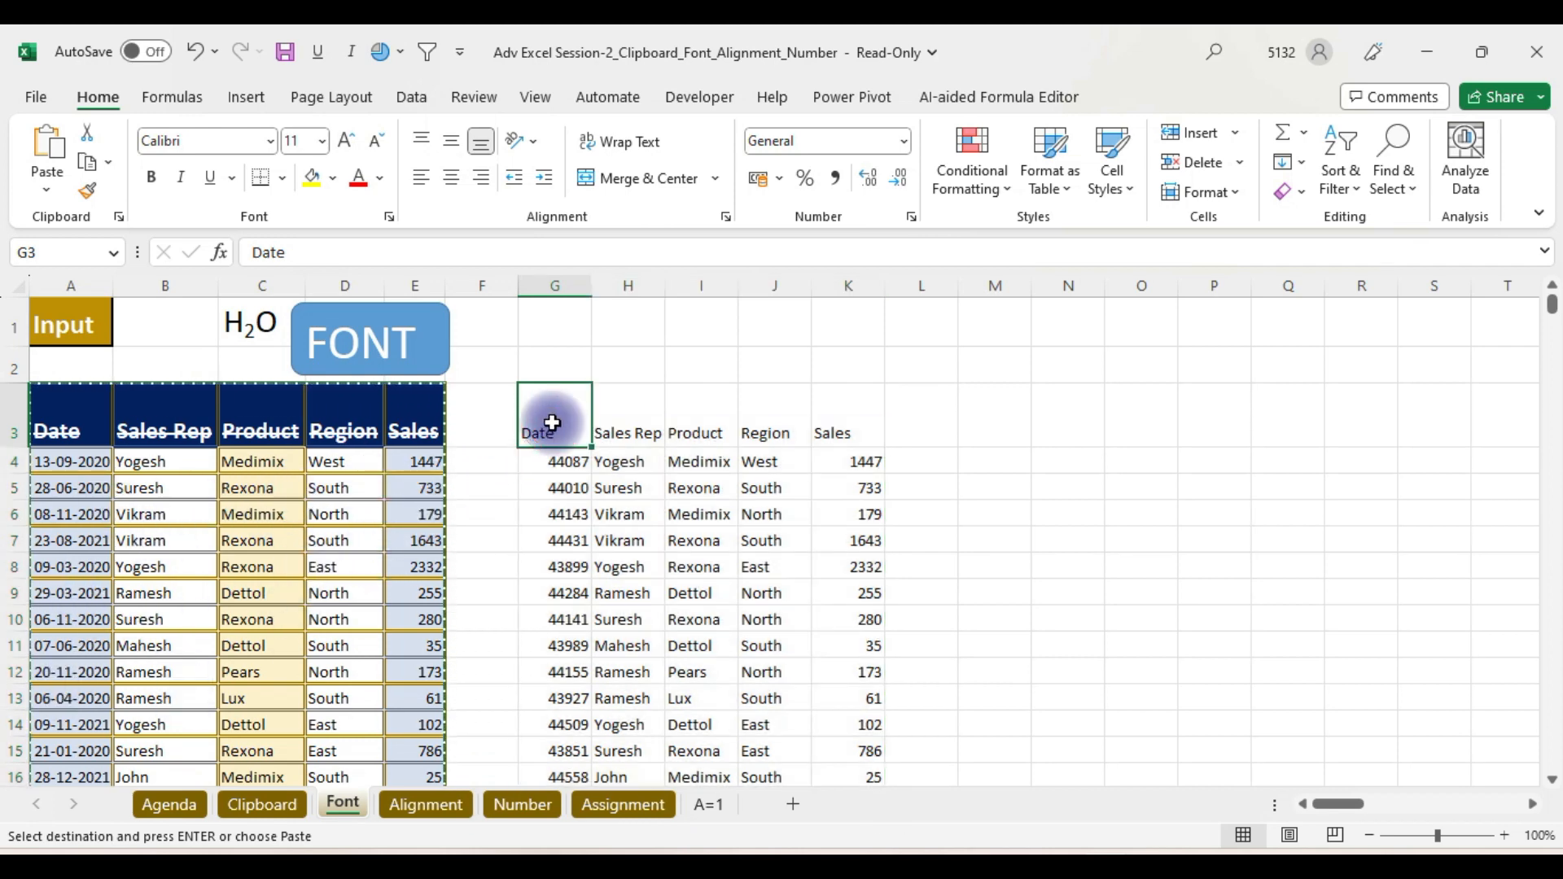
pyautogui.hotkey('shift', 'Right')
pyautogui.hotkey('shift', 'Right')
pyautogui.hotkey('shift', 'Right')
pyautogui.hotkey('shift', 'Right')
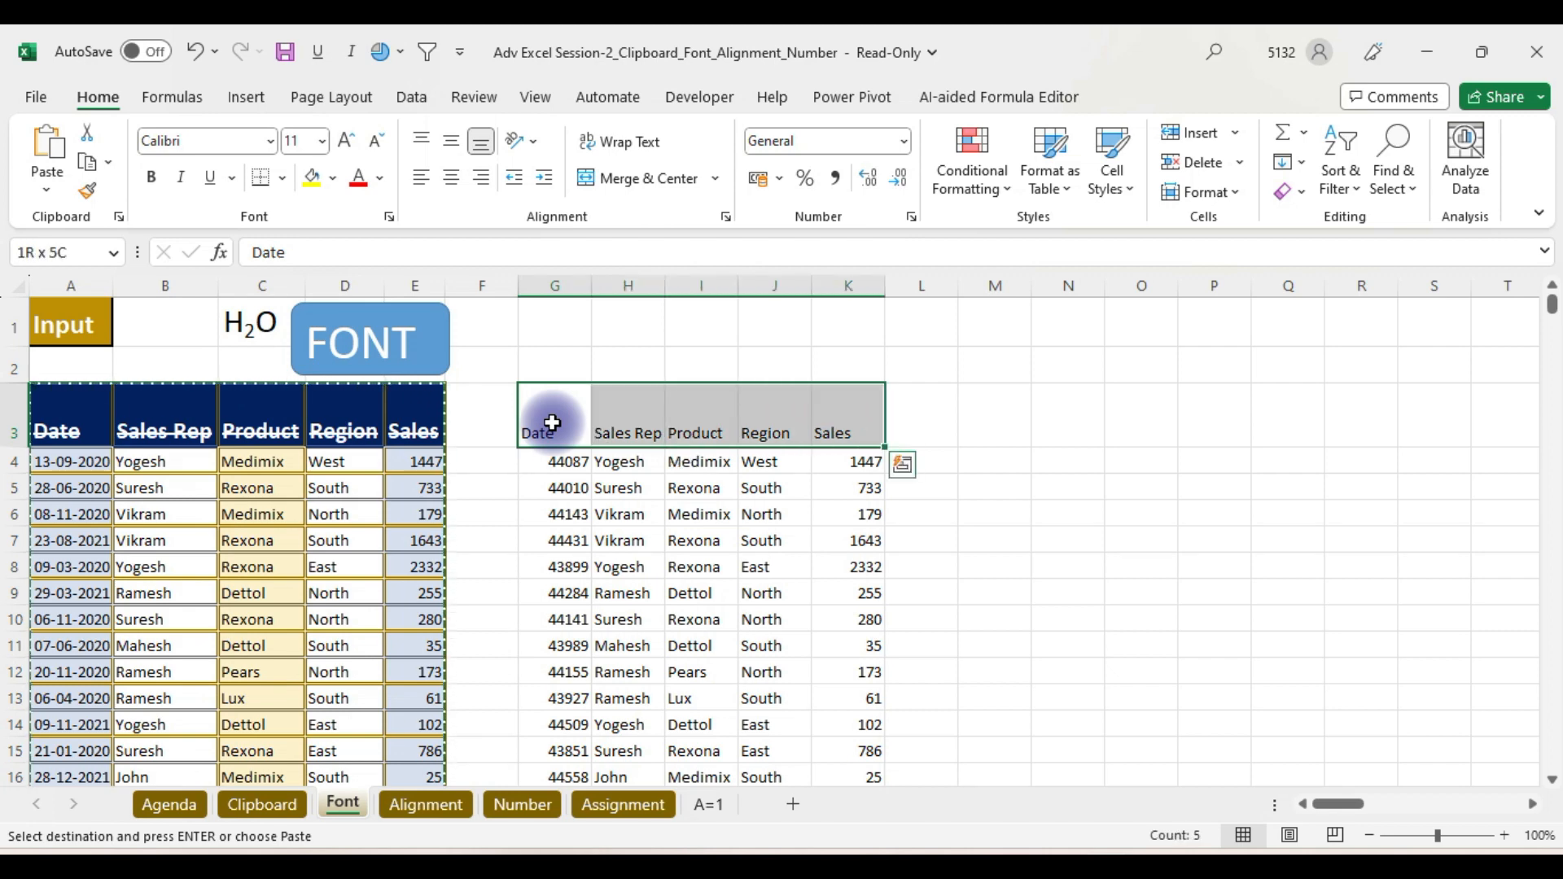
pyautogui.click(335, 177)
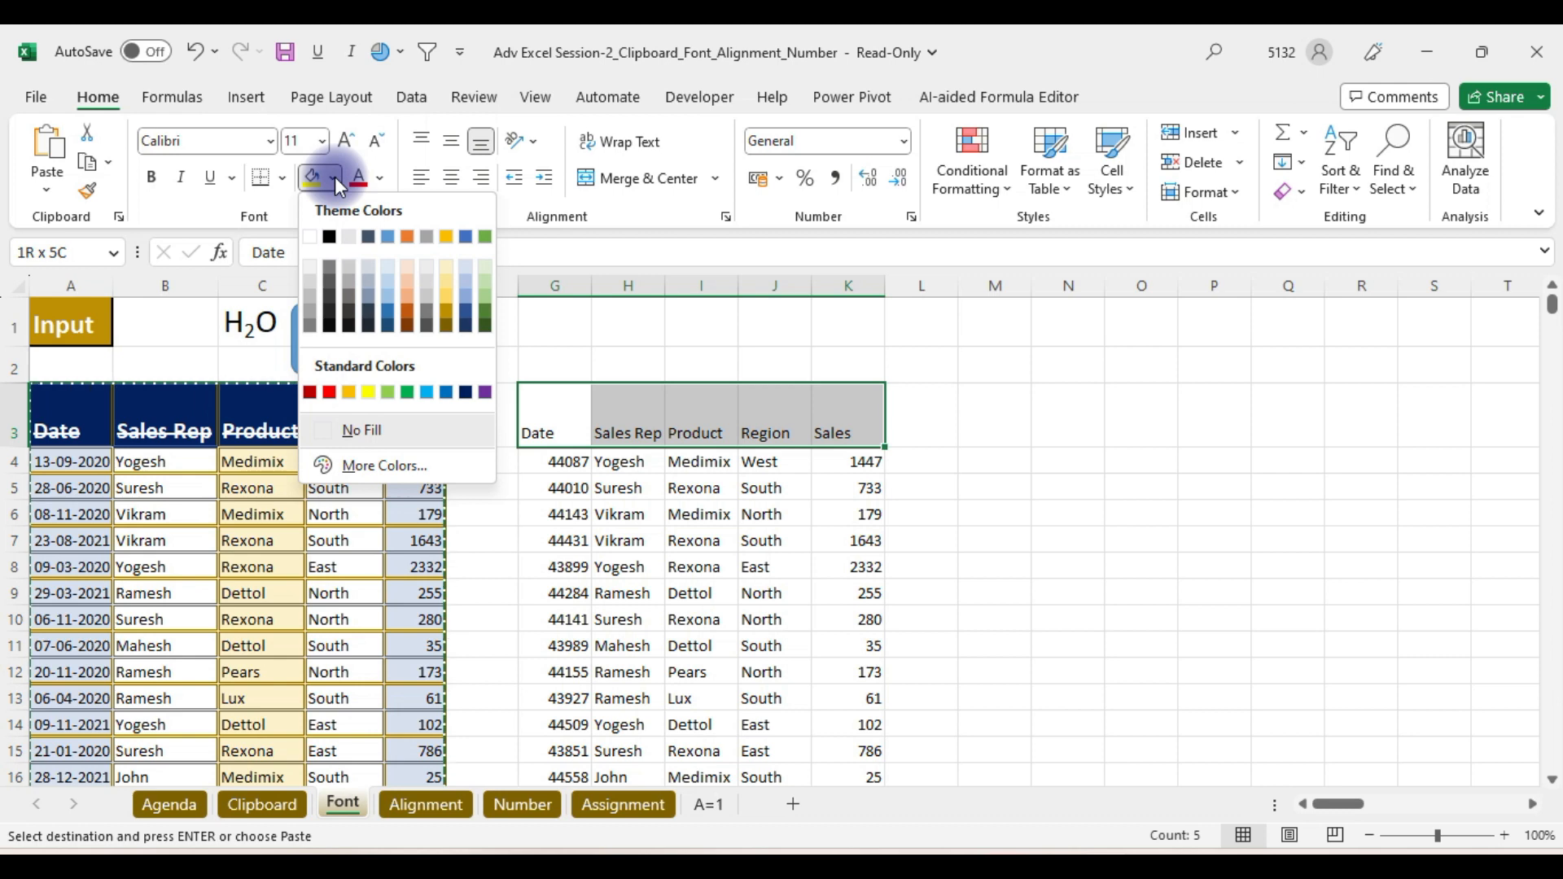
pyautogui.click(465, 392)
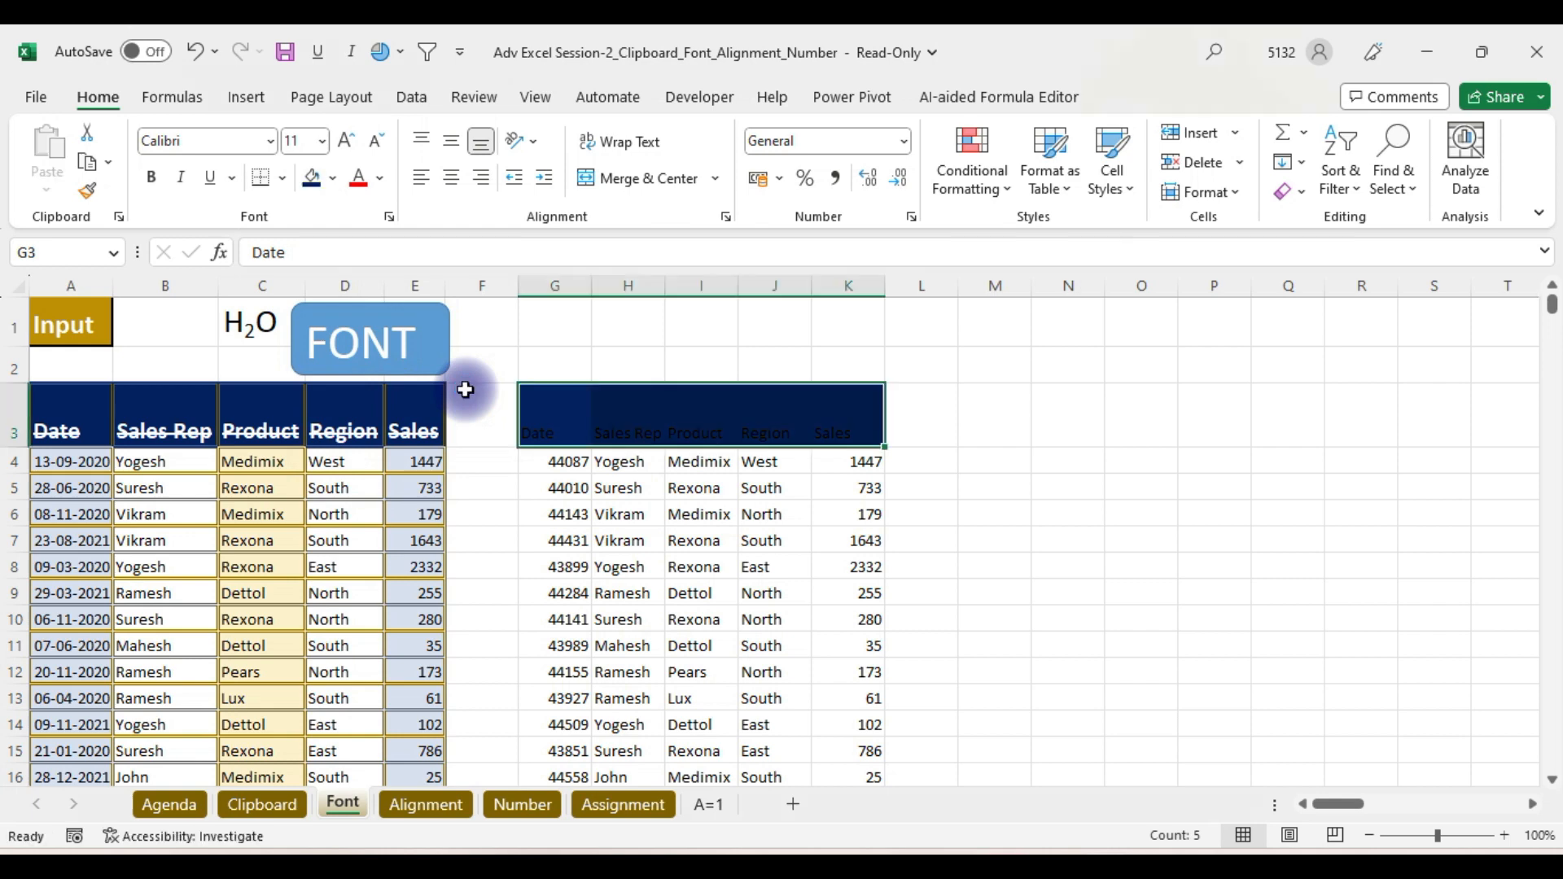
pyautogui.click(380, 184)
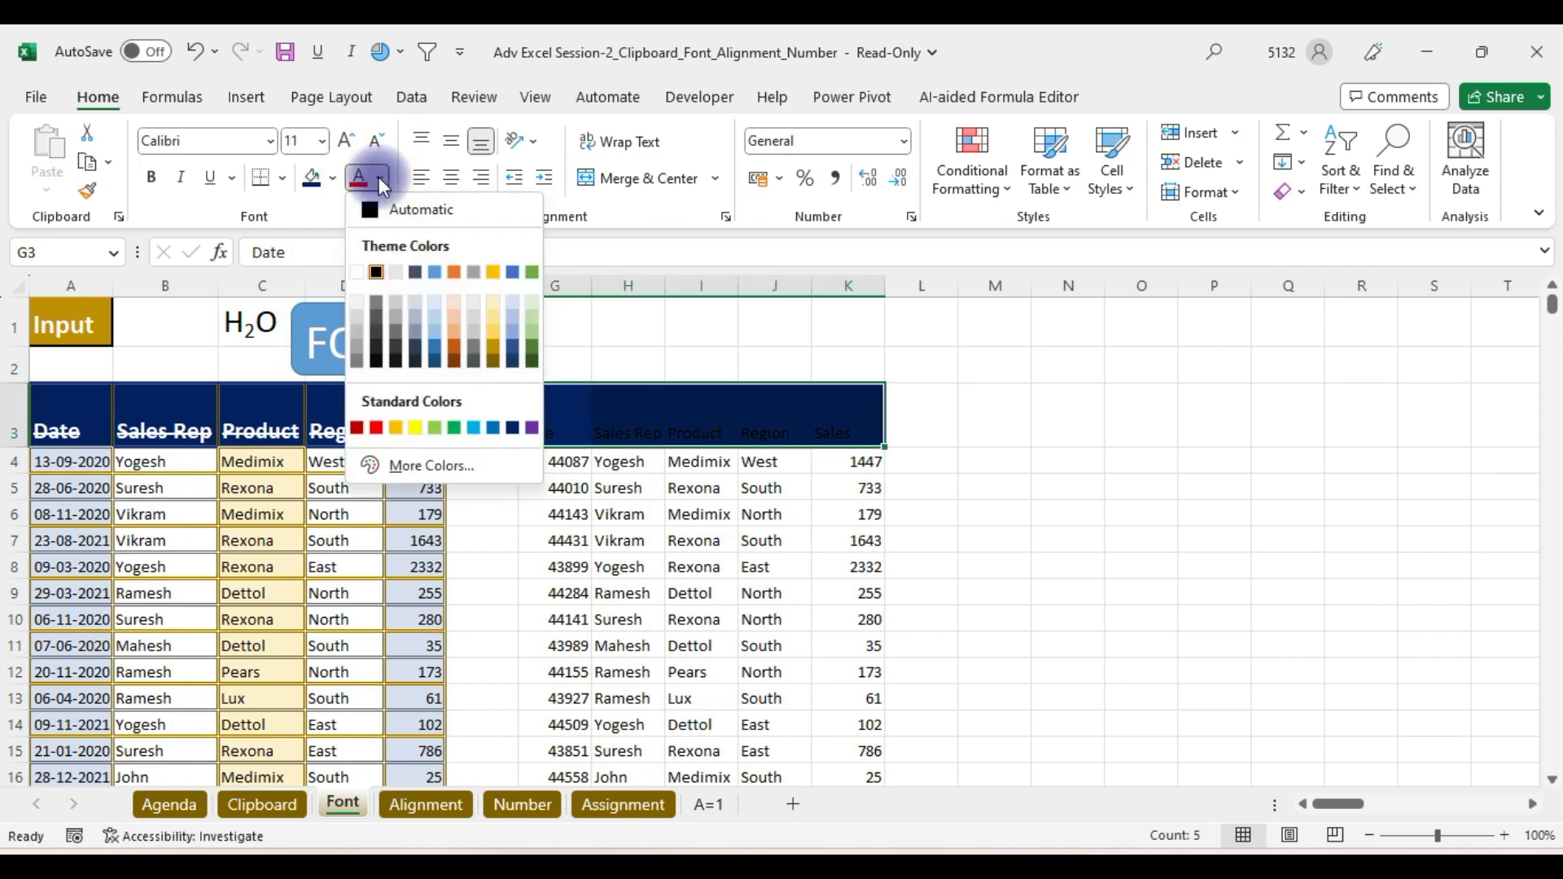
pyautogui.click(356, 276)
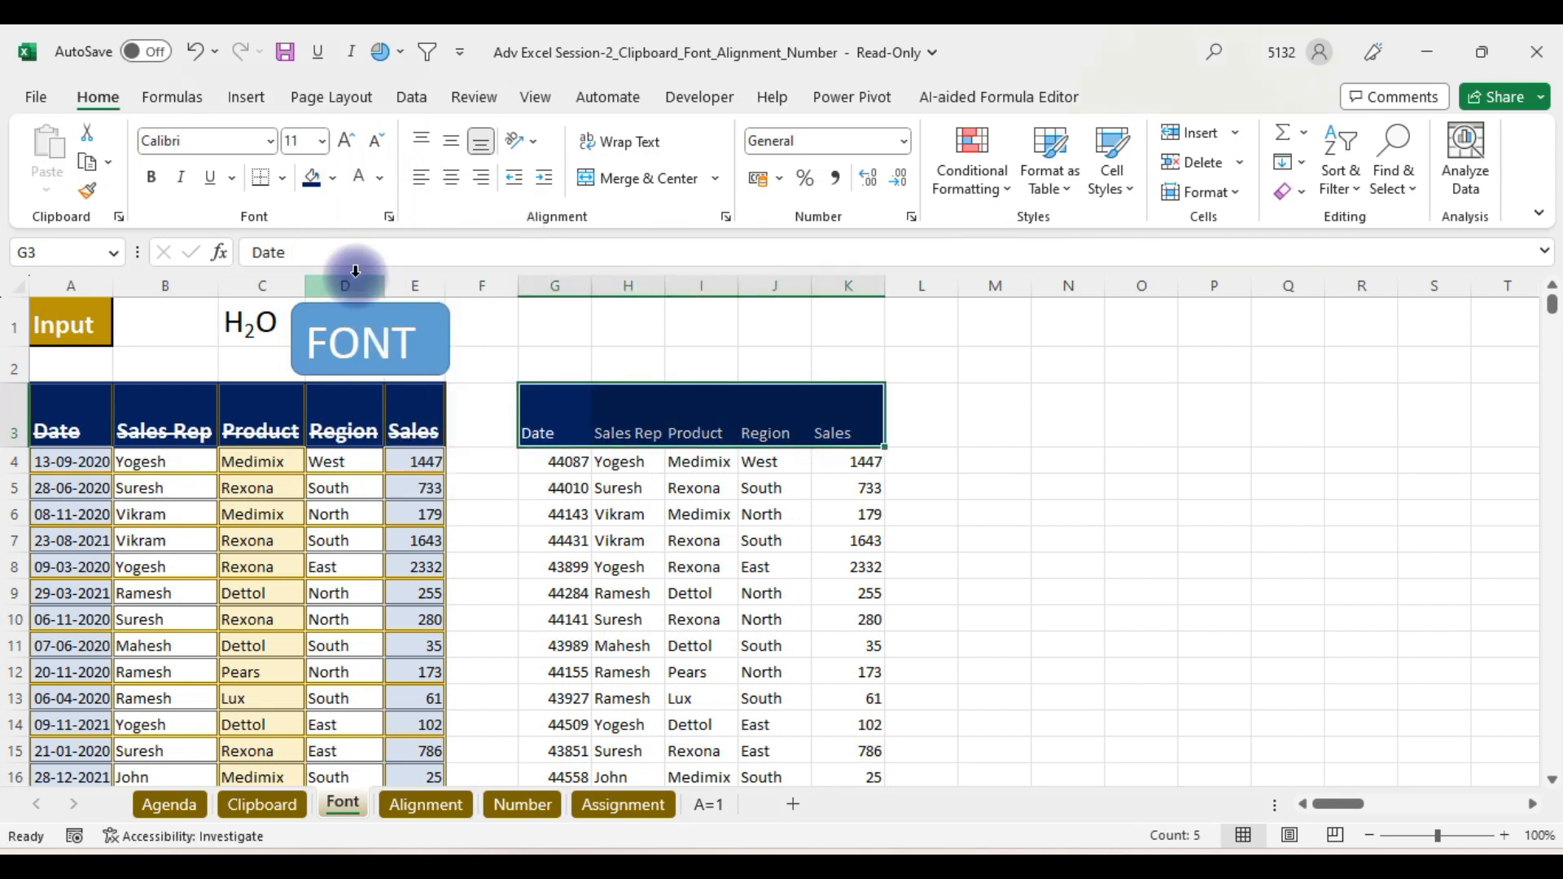
# - Set the header text in G3:K3 to size 18 and make it bold
pyautogui.click(346, 140)
pyautogui.click(346, 140)
pyautogui.click(346, 140)
pyautogui.click(346, 140)
pyautogui.click(346, 140)
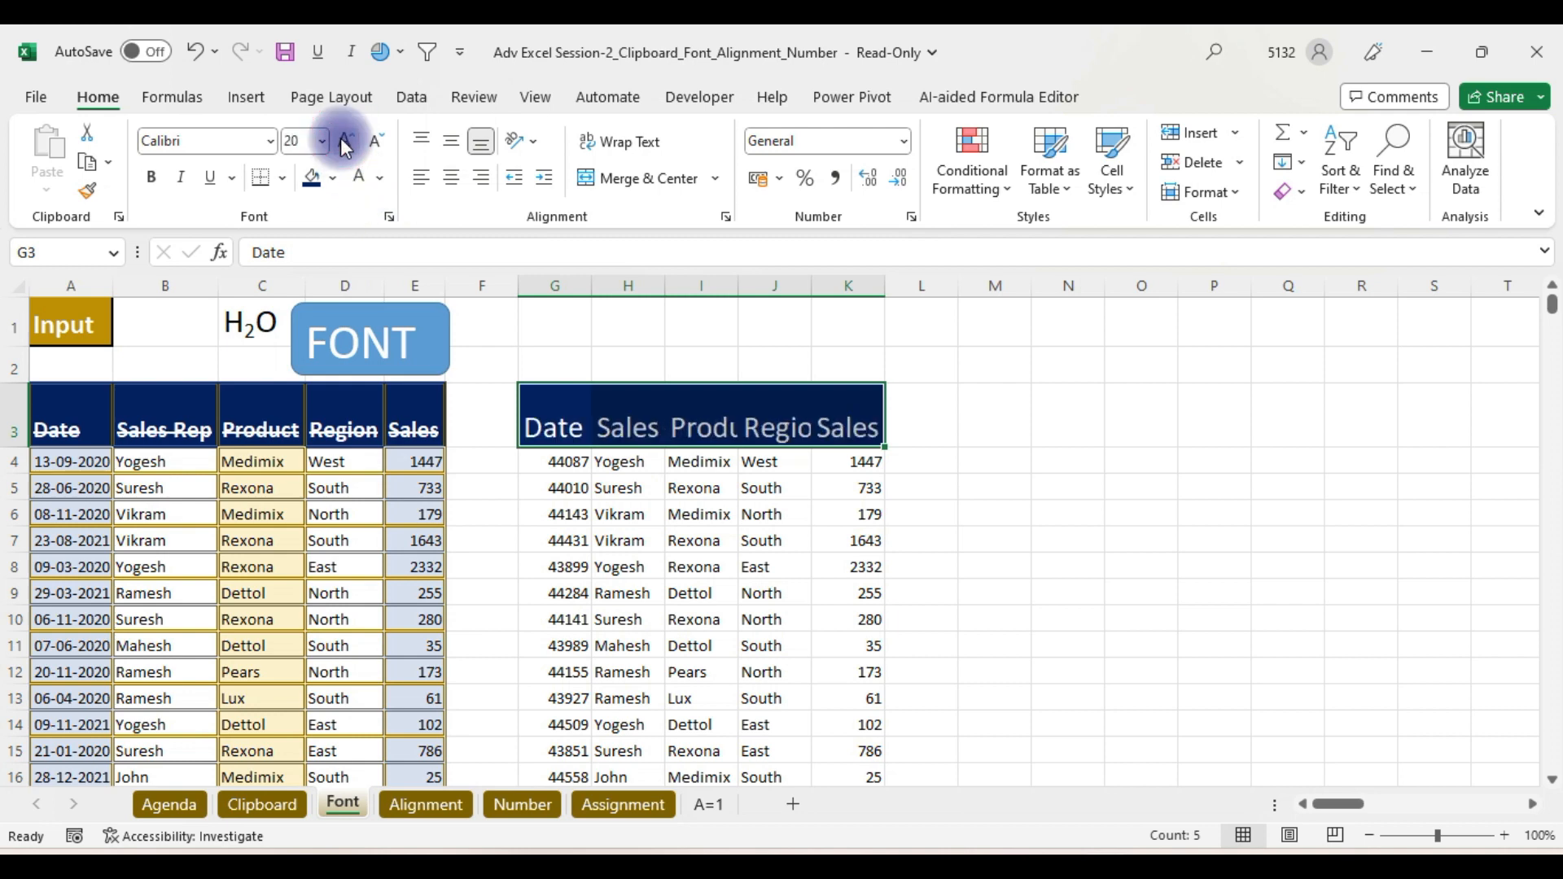
pyautogui.click(380, 145)
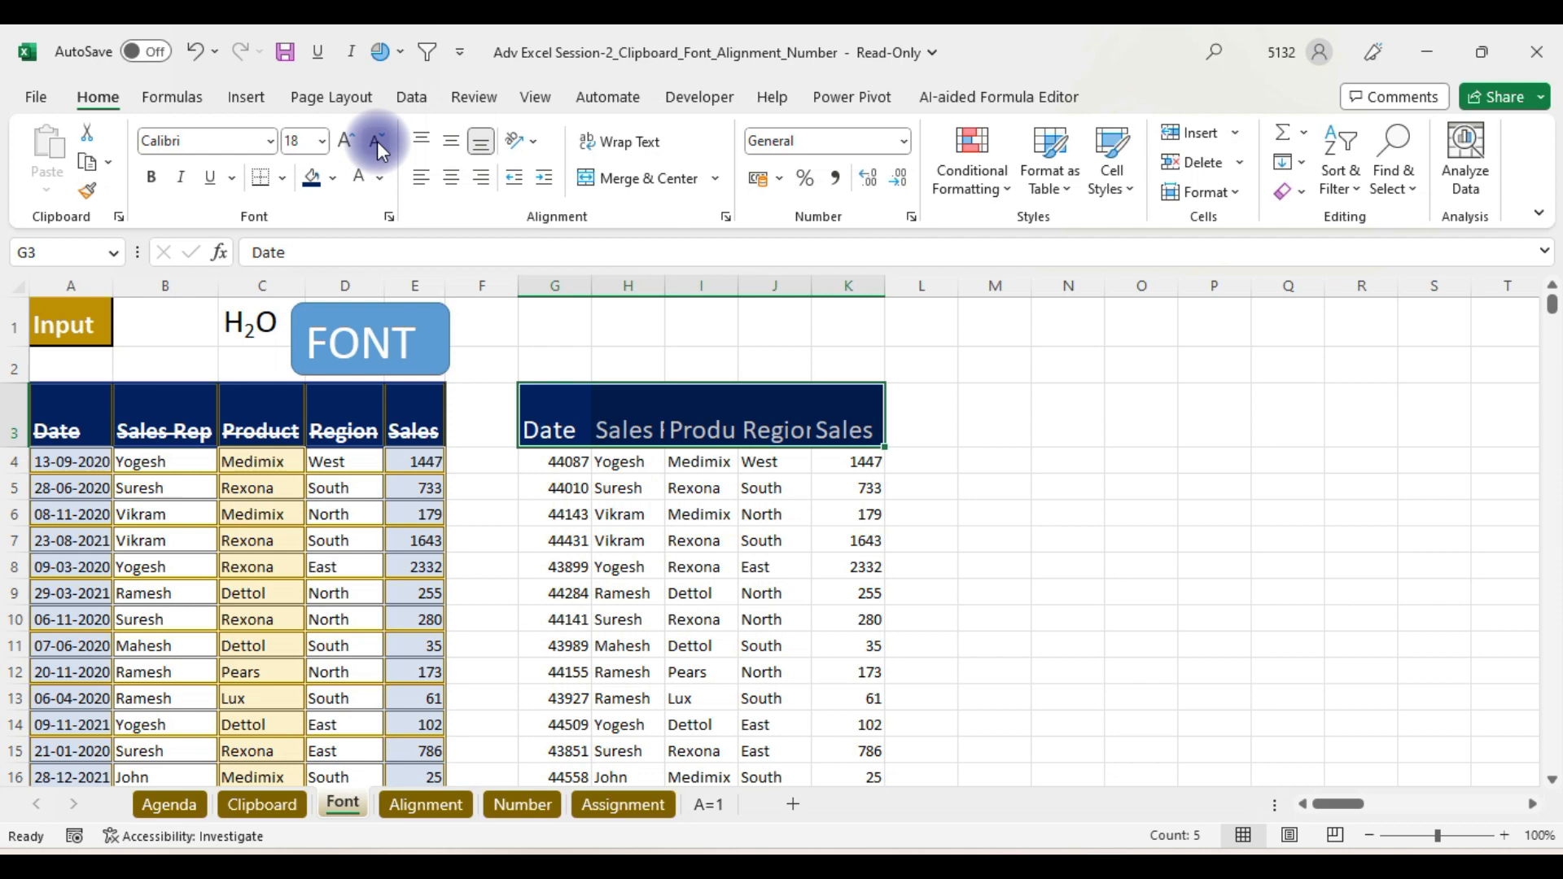
pyautogui.hotkey('ctrl', 'b')
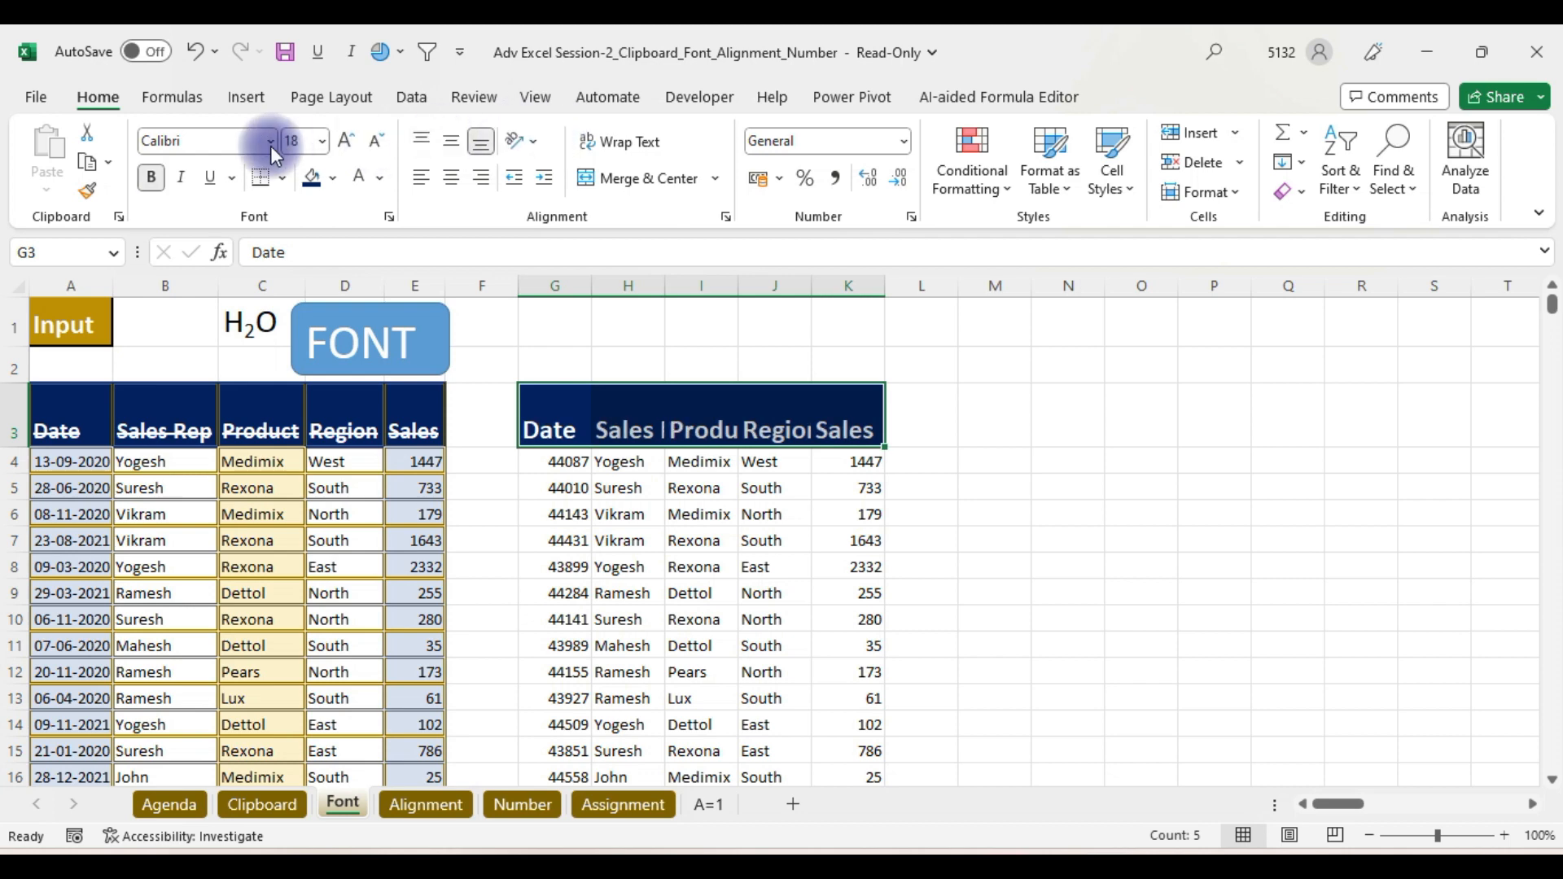
pyautogui.click(575, 286)
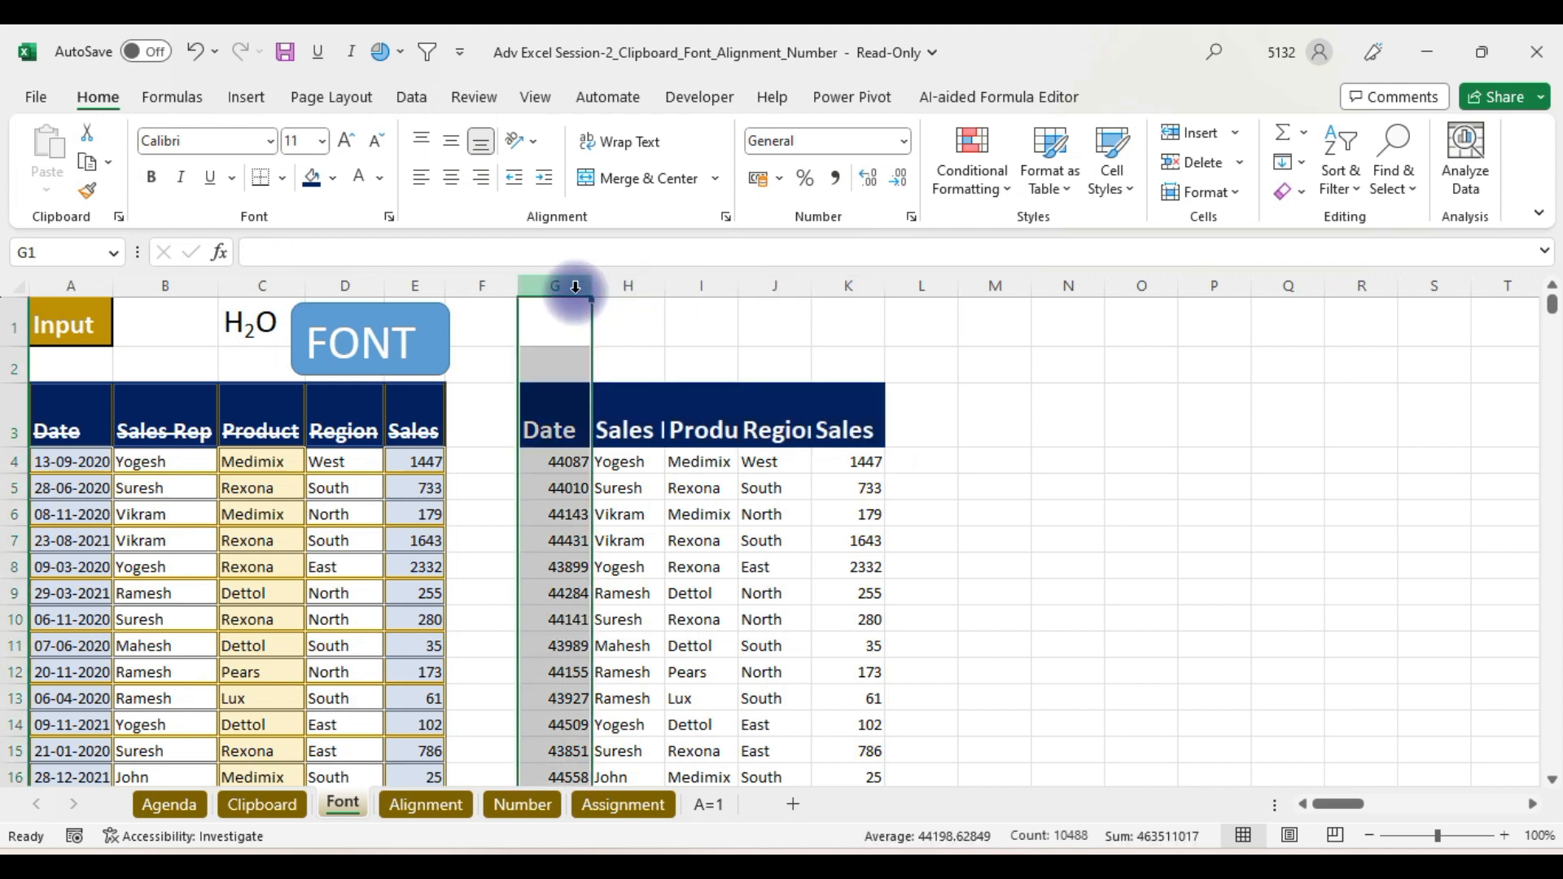
pyautogui.click(1003, 421)
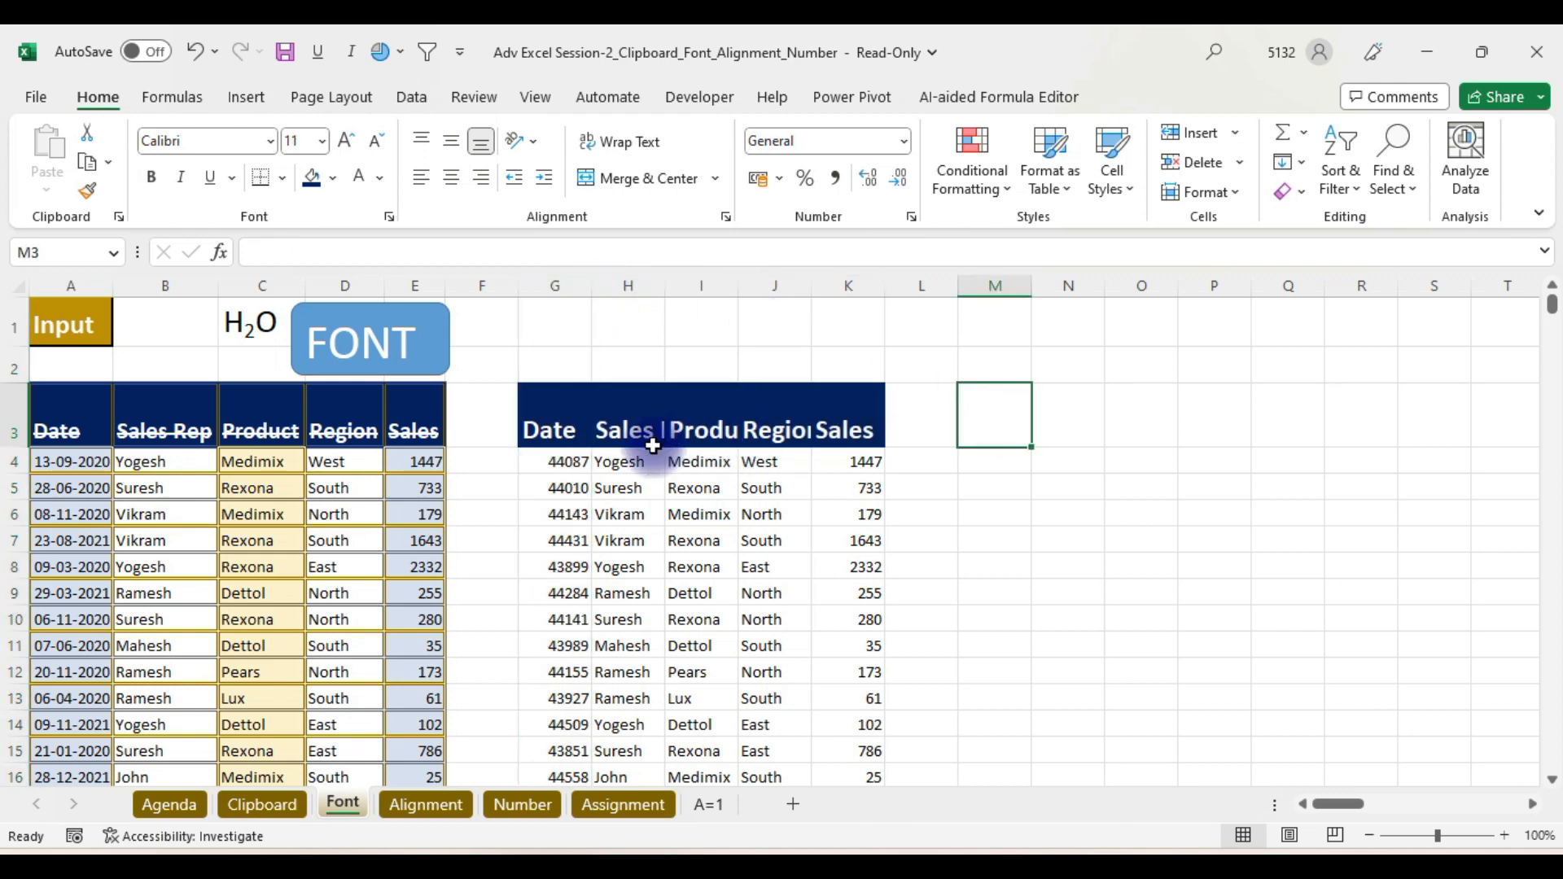
# - Undo the bold, font size, font colour and fill changes on the header cells G3:K3
pyautogui.moveTo(560, 417); pyautogui.dragTo(829, 429)
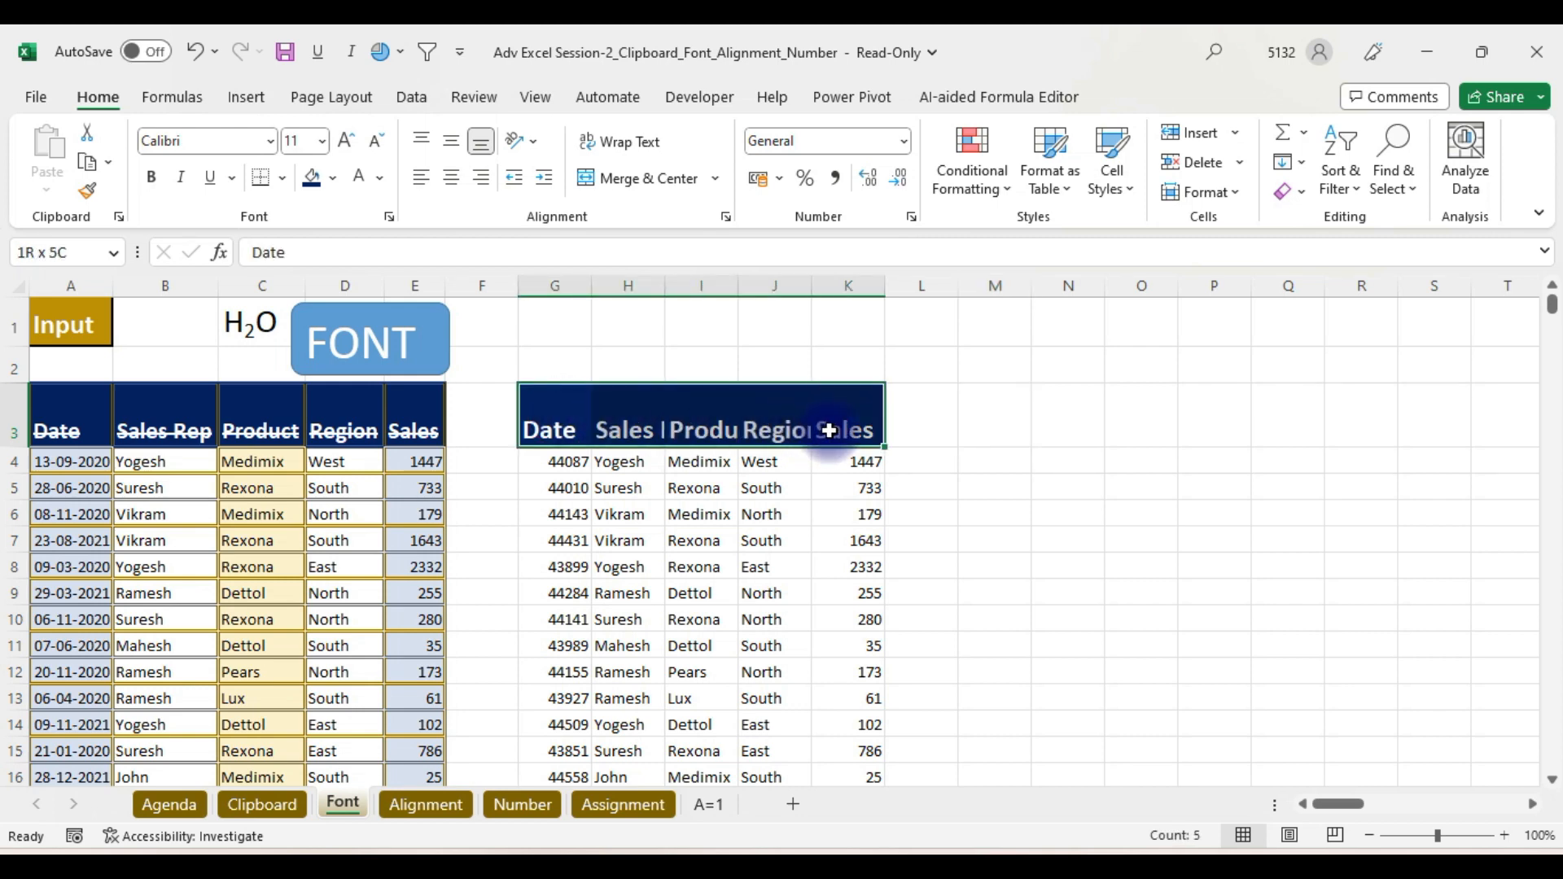
pyautogui.moveTo(828, 430); pyautogui.dragTo(832, 429)
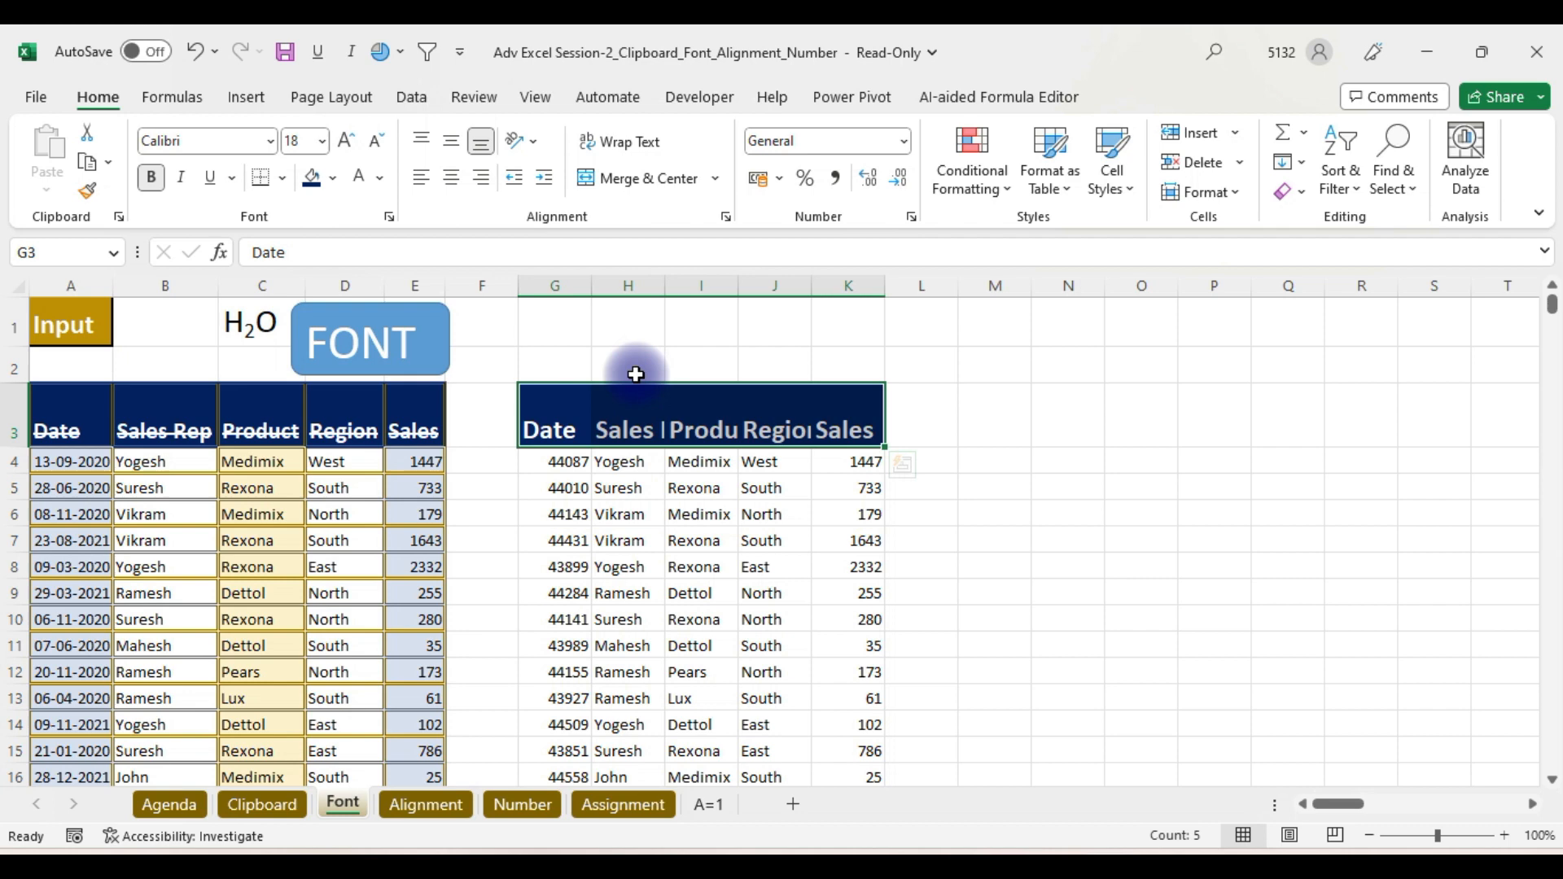
pyautogui.hotkey('ctrl', 'z')
pyautogui.hotkey('ctrl', 'z')
pyautogui.hotkey('ctrl', 'z')
pyautogui.hotkey('ctrl', 'z')
pyautogui.hotkey('ctrl', 'z')
pyautogui.hotkey('ctrl', 'z')
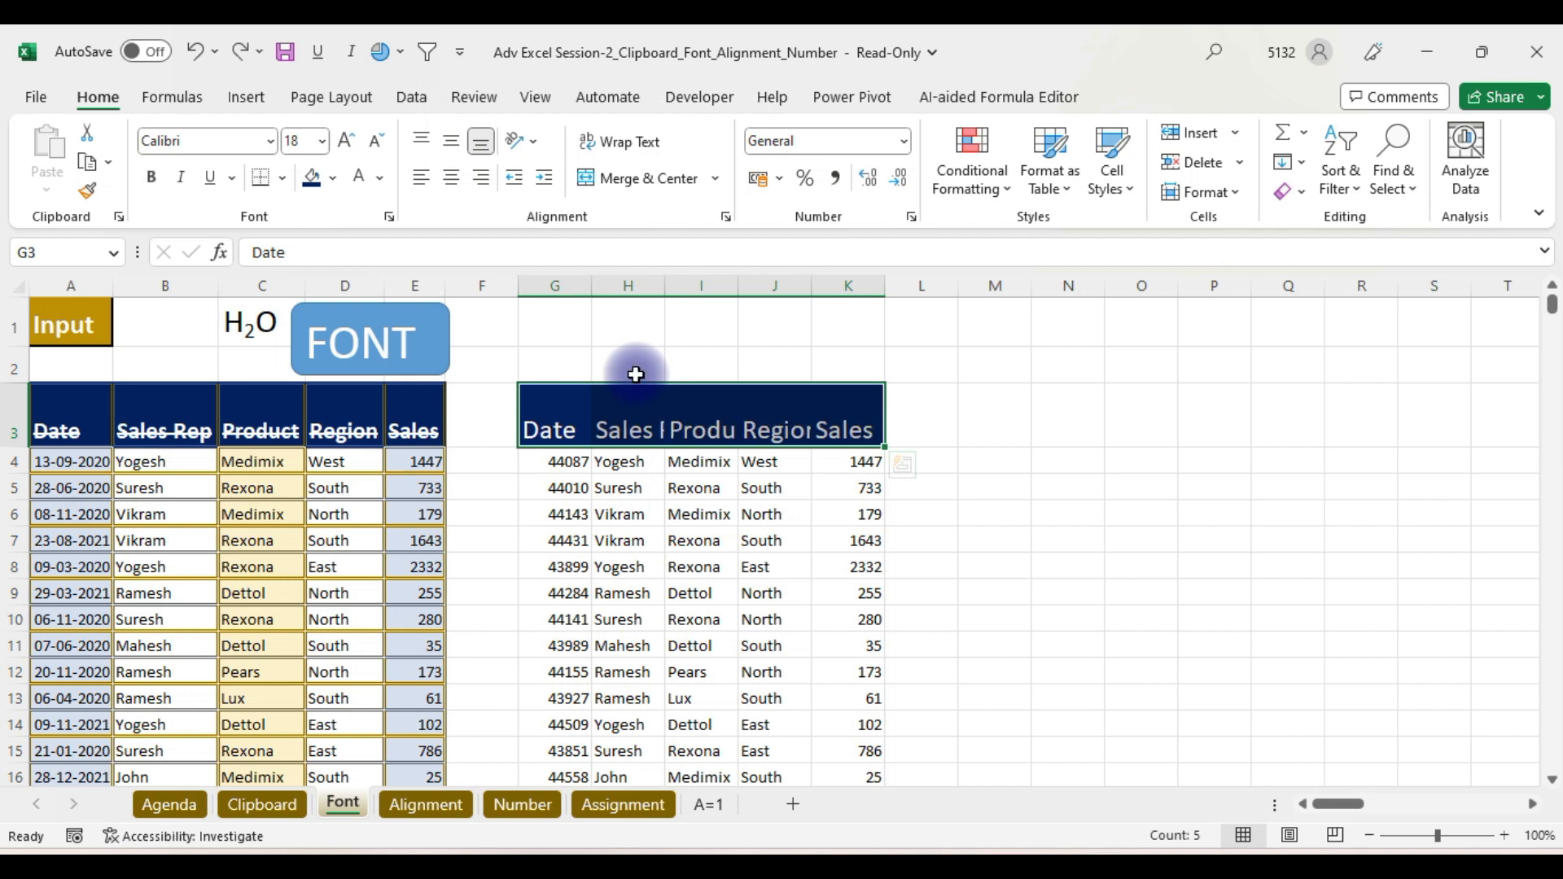
pyautogui.click(636, 375)
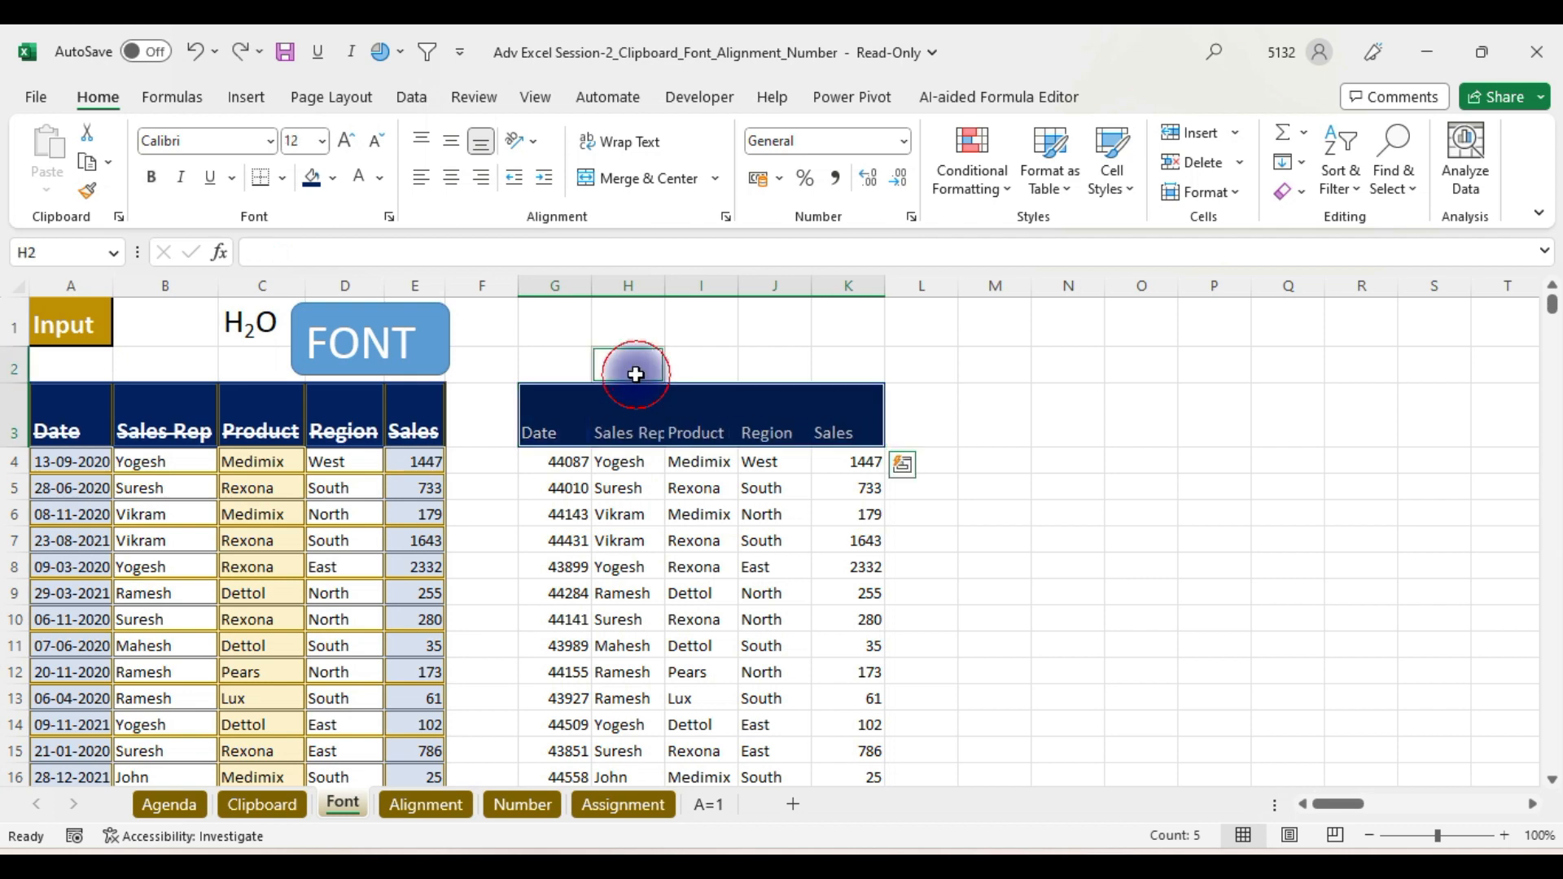
pyautogui.hotkey('ctrl', 'z')
pyautogui.hotkey('ctrl', 'z')
pyautogui.hotkey('ctrl', 'z')
pyautogui.hotkey('ctrl', 'z')
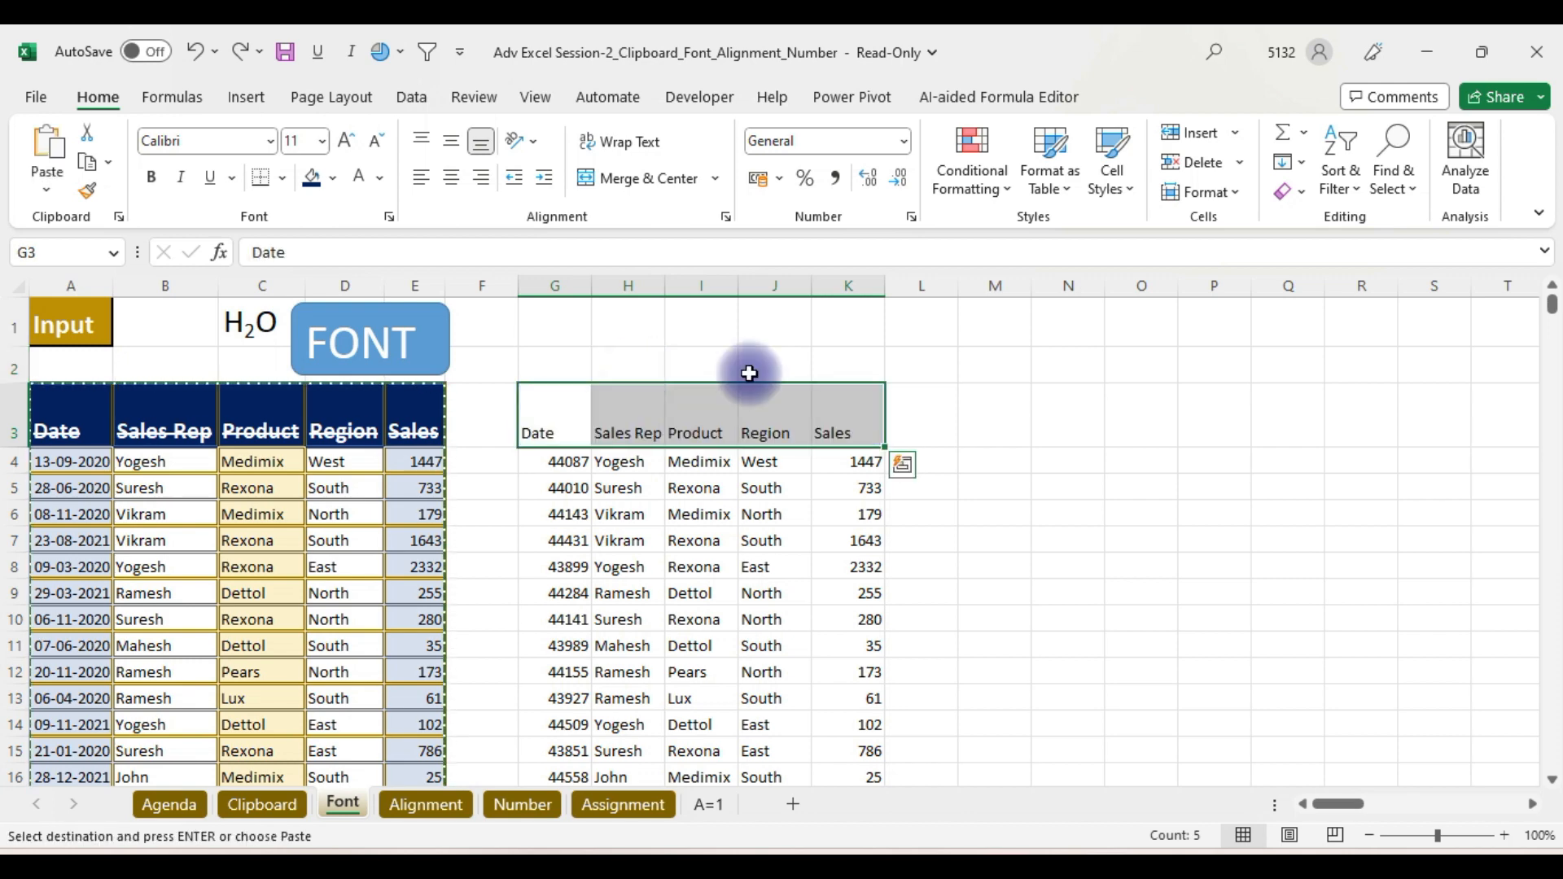
# - Fill header cells G3:K3 with the darkest shade of the blue theme colour and set their font colour to white
pyautogui.click(963, 408)
pyautogui.click(544, 422)
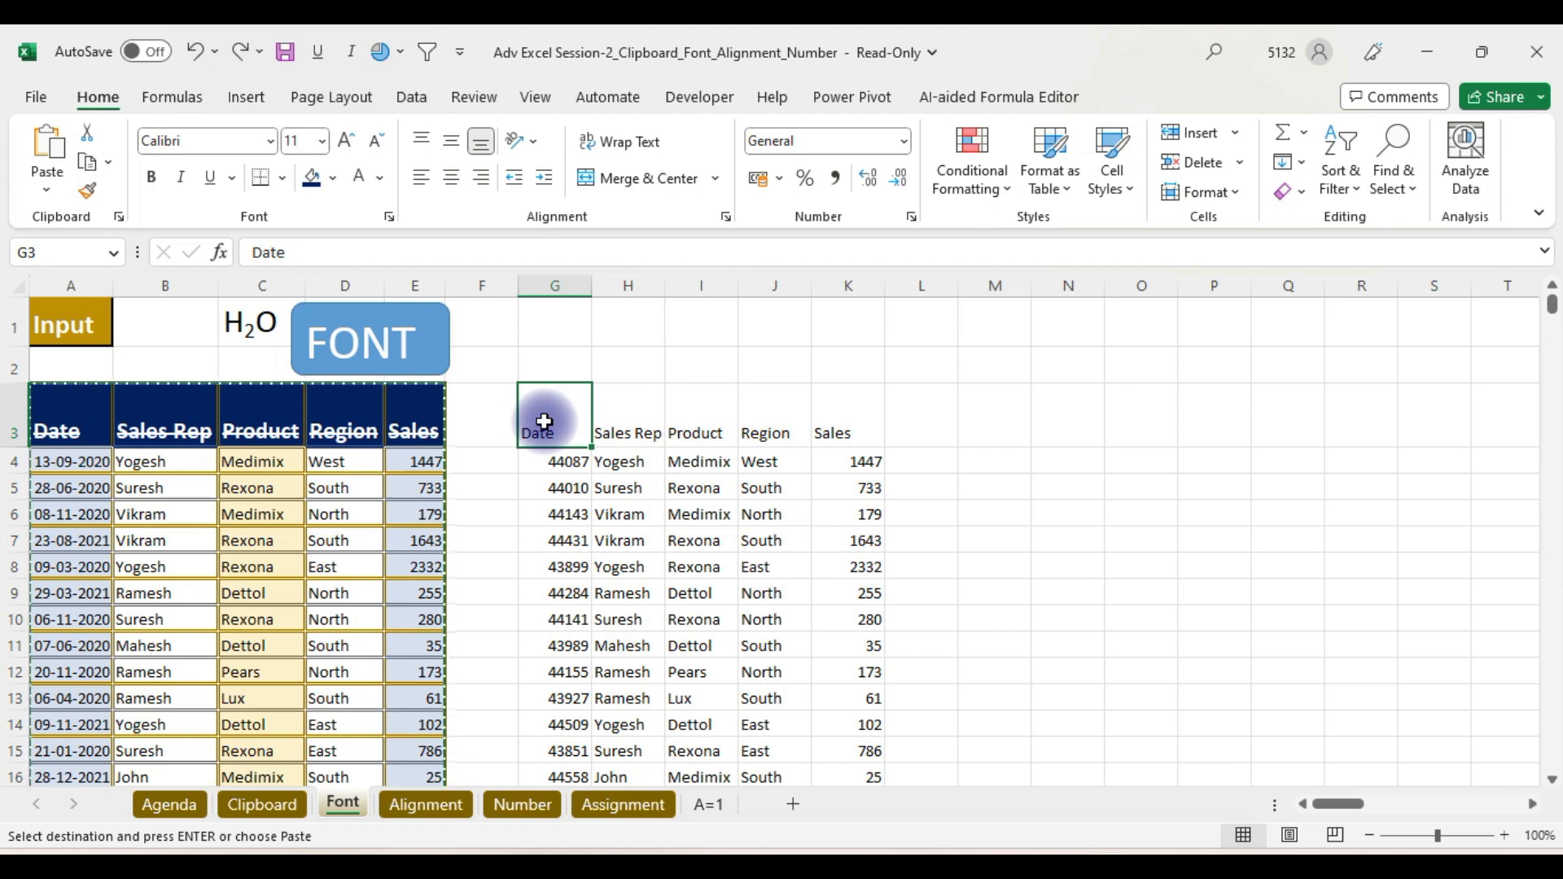
pyautogui.hotkey('shift', 'Right')
pyautogui.hotkey('shift', 'Right')
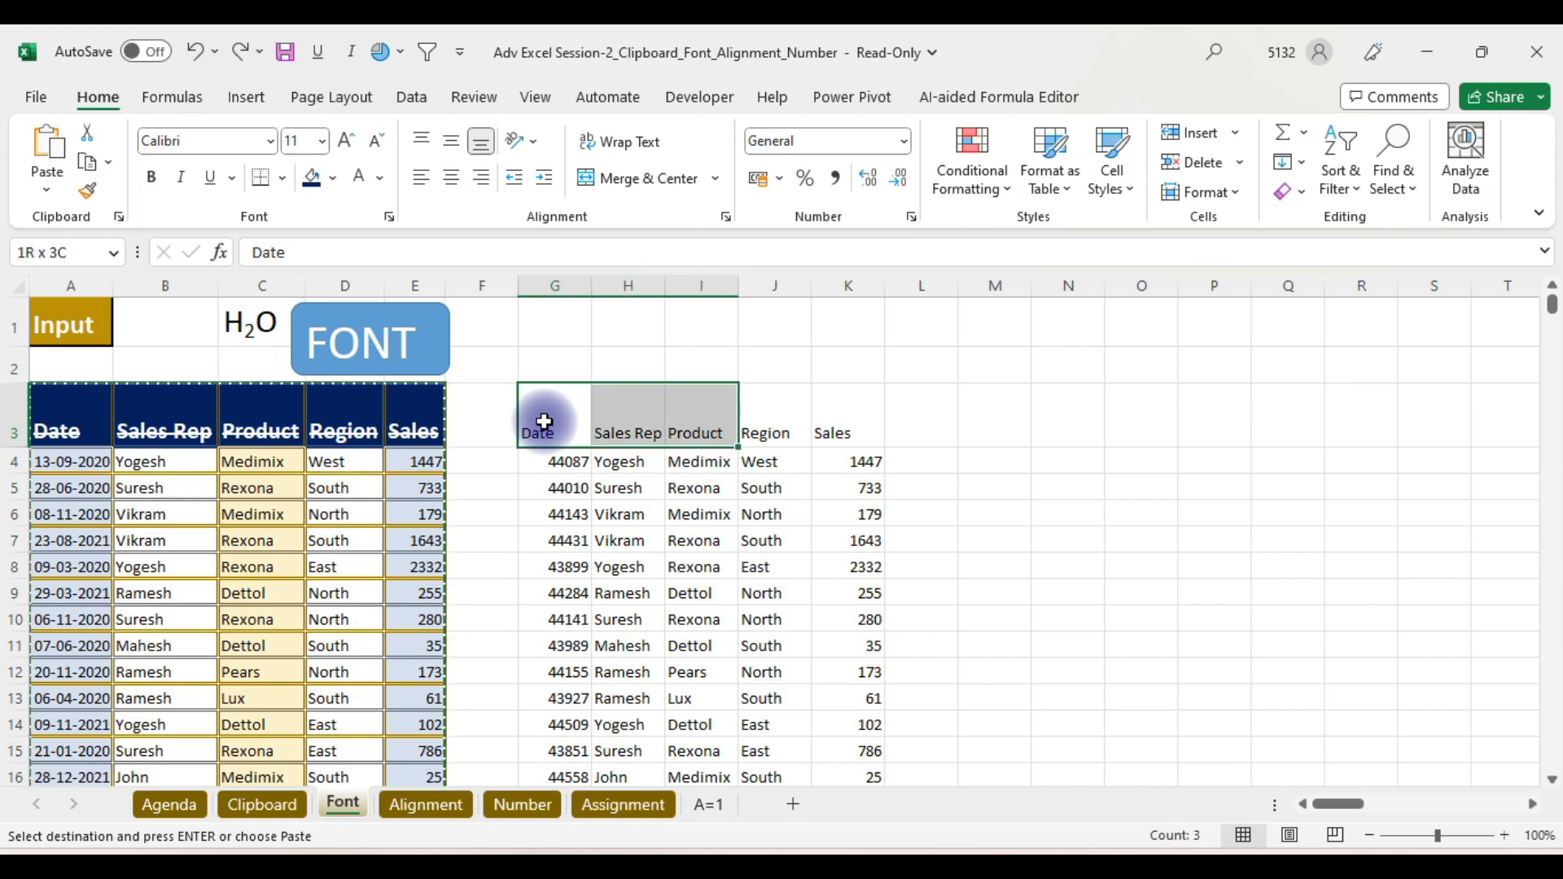
pyautogui.hotkey('shift', 'Right')
pyautogui.hotkey('shift', 'Right')
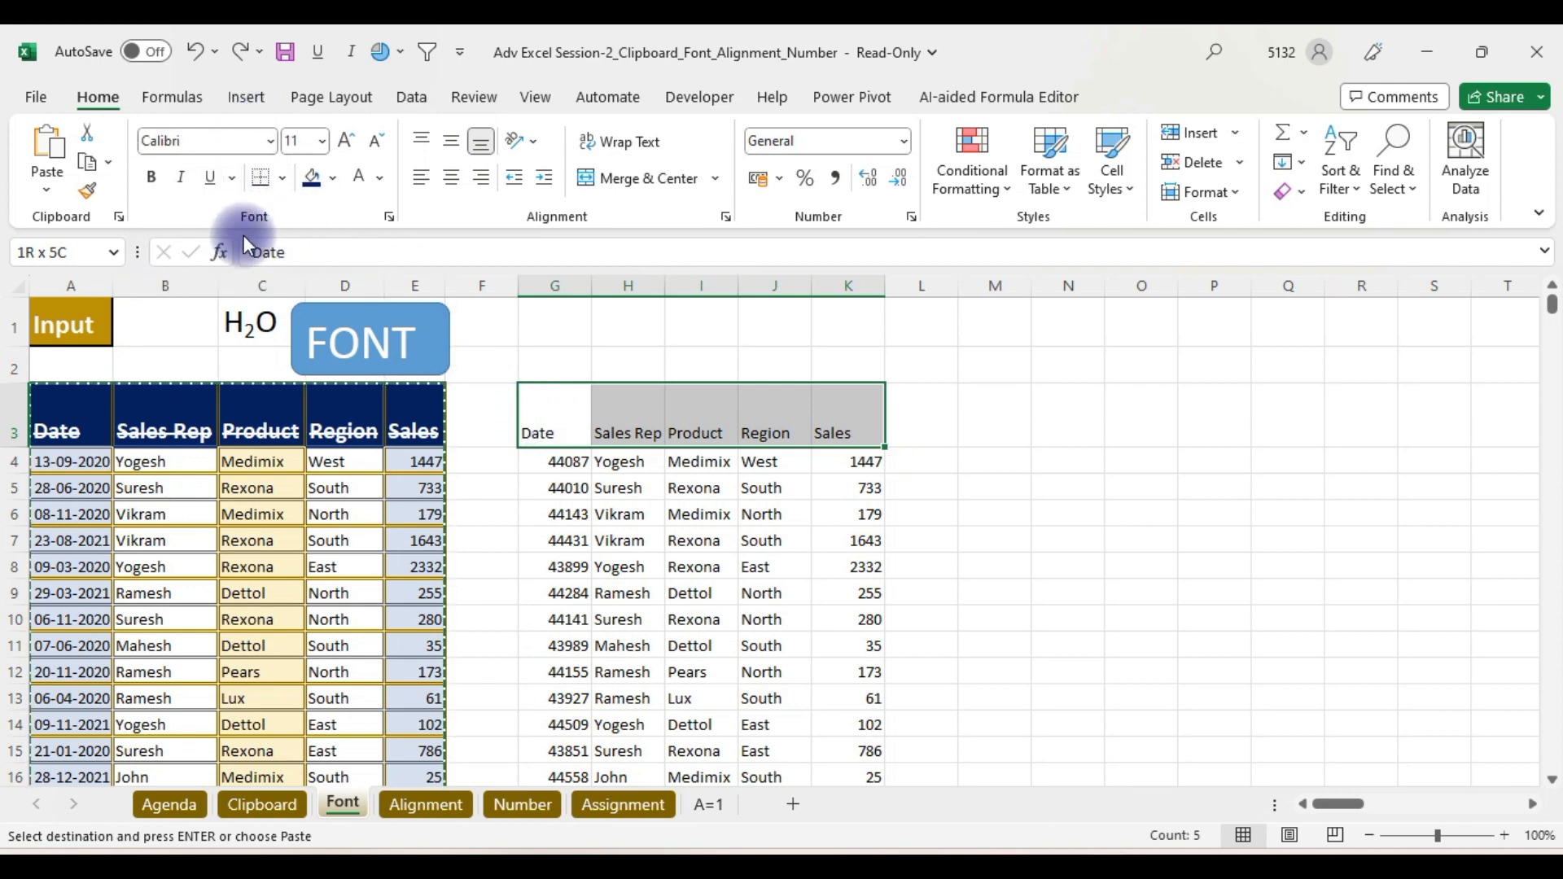
pyautogui.click(336, 182)
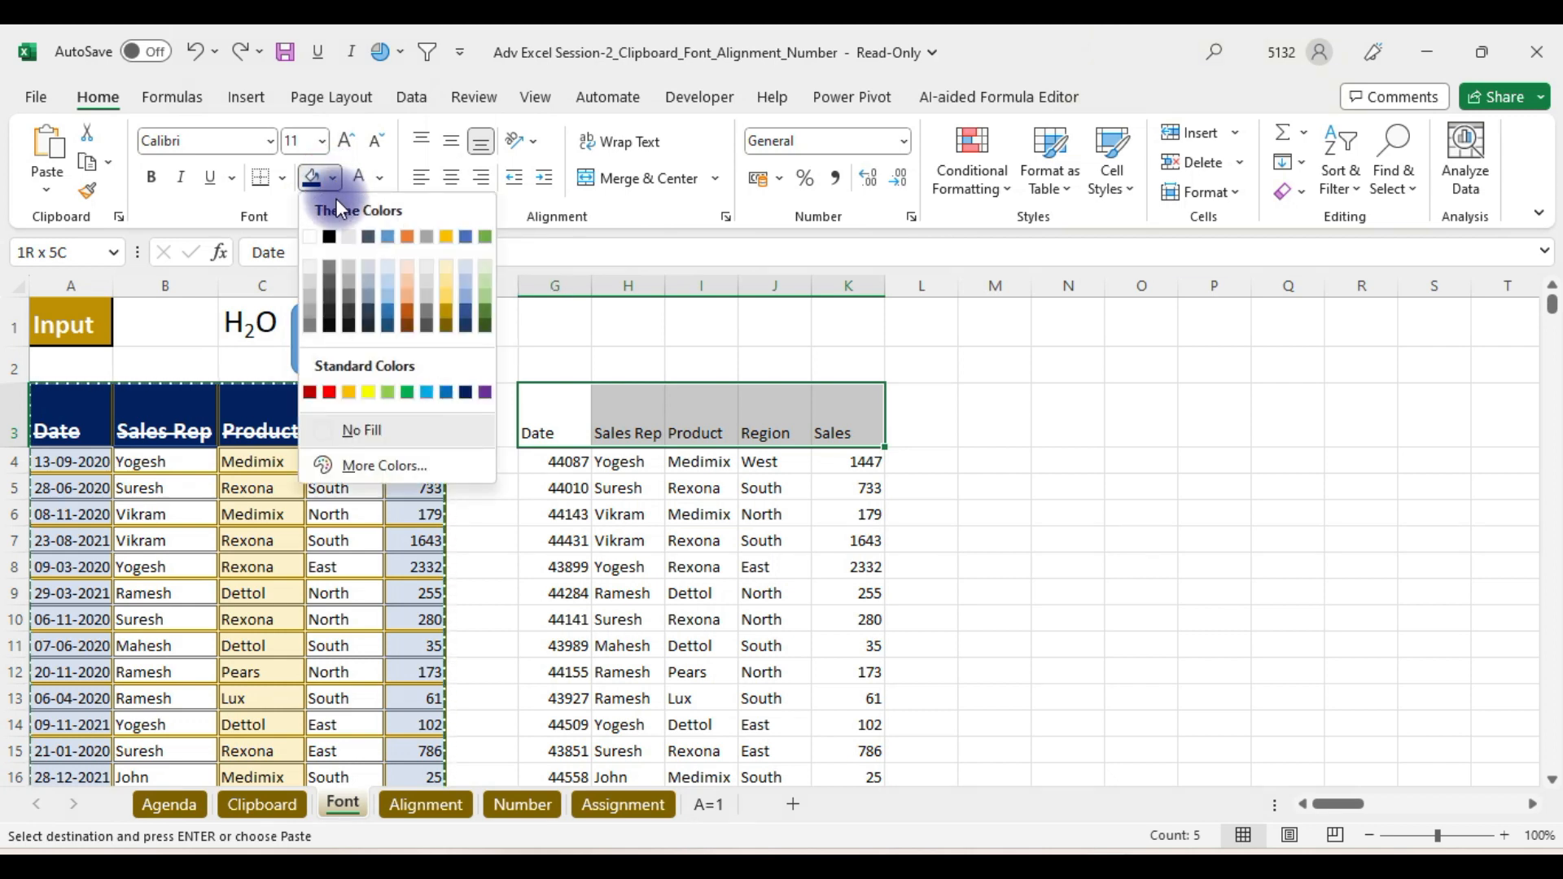
pyautogui.click(462, 325)
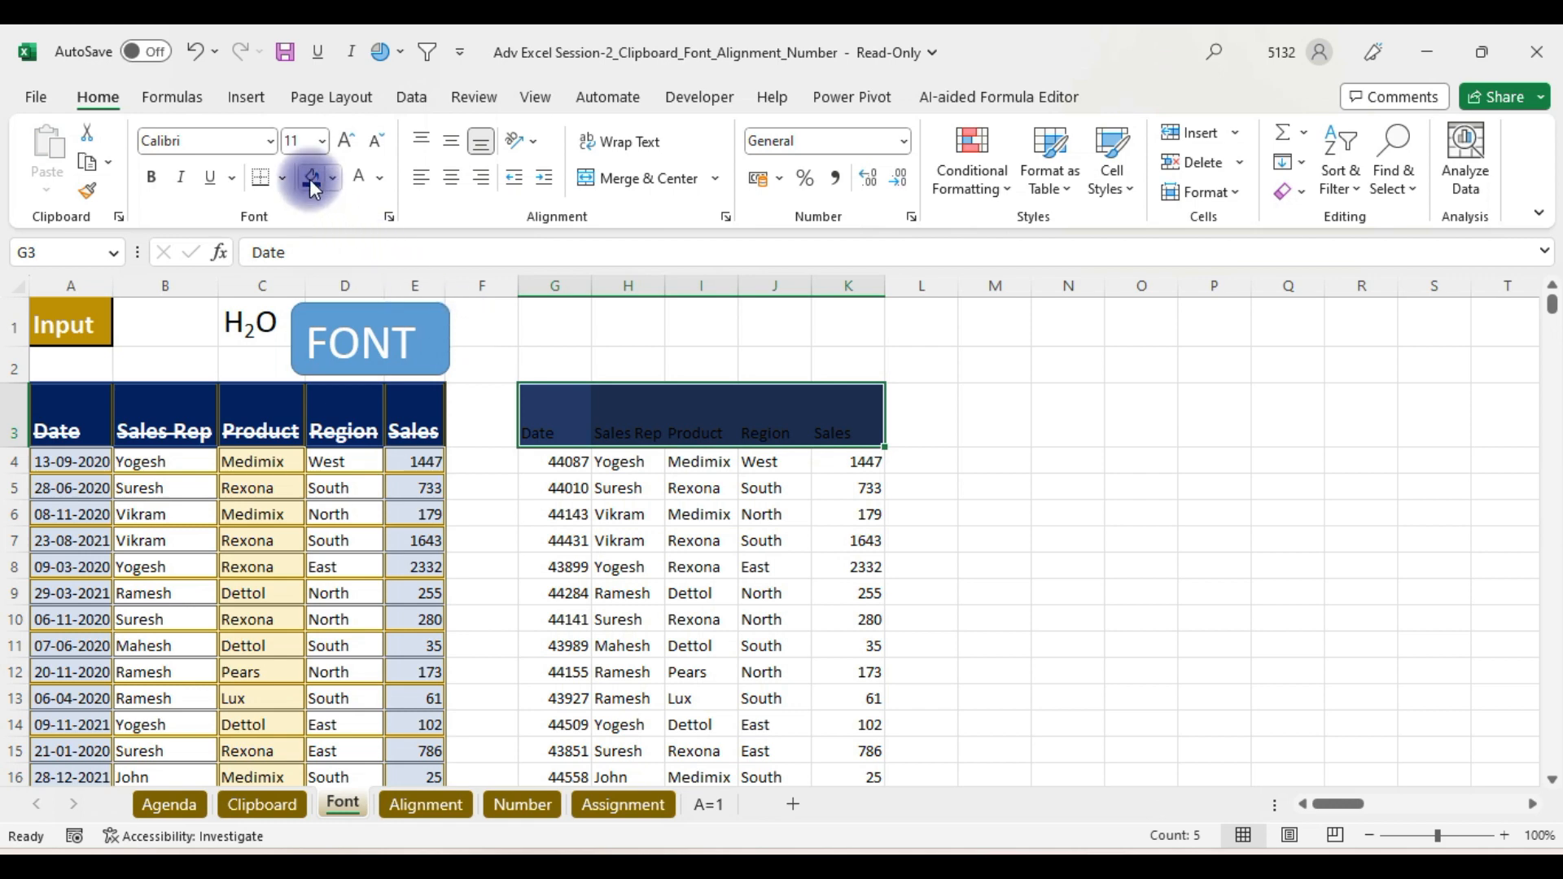
pyautogui.click(380, 178)
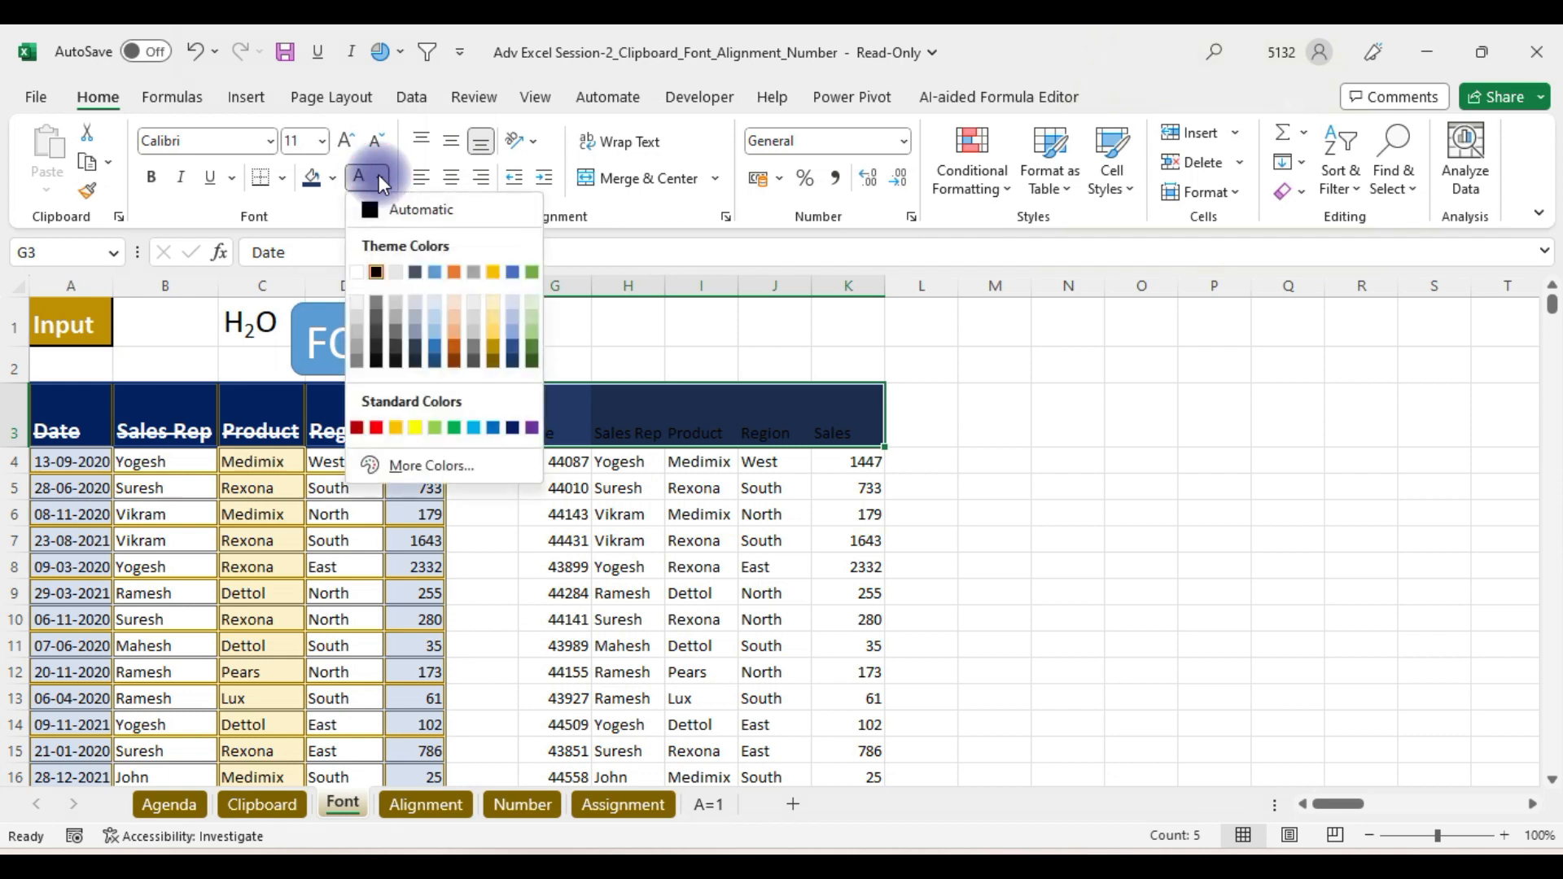
pyautogui.click(357, 274)
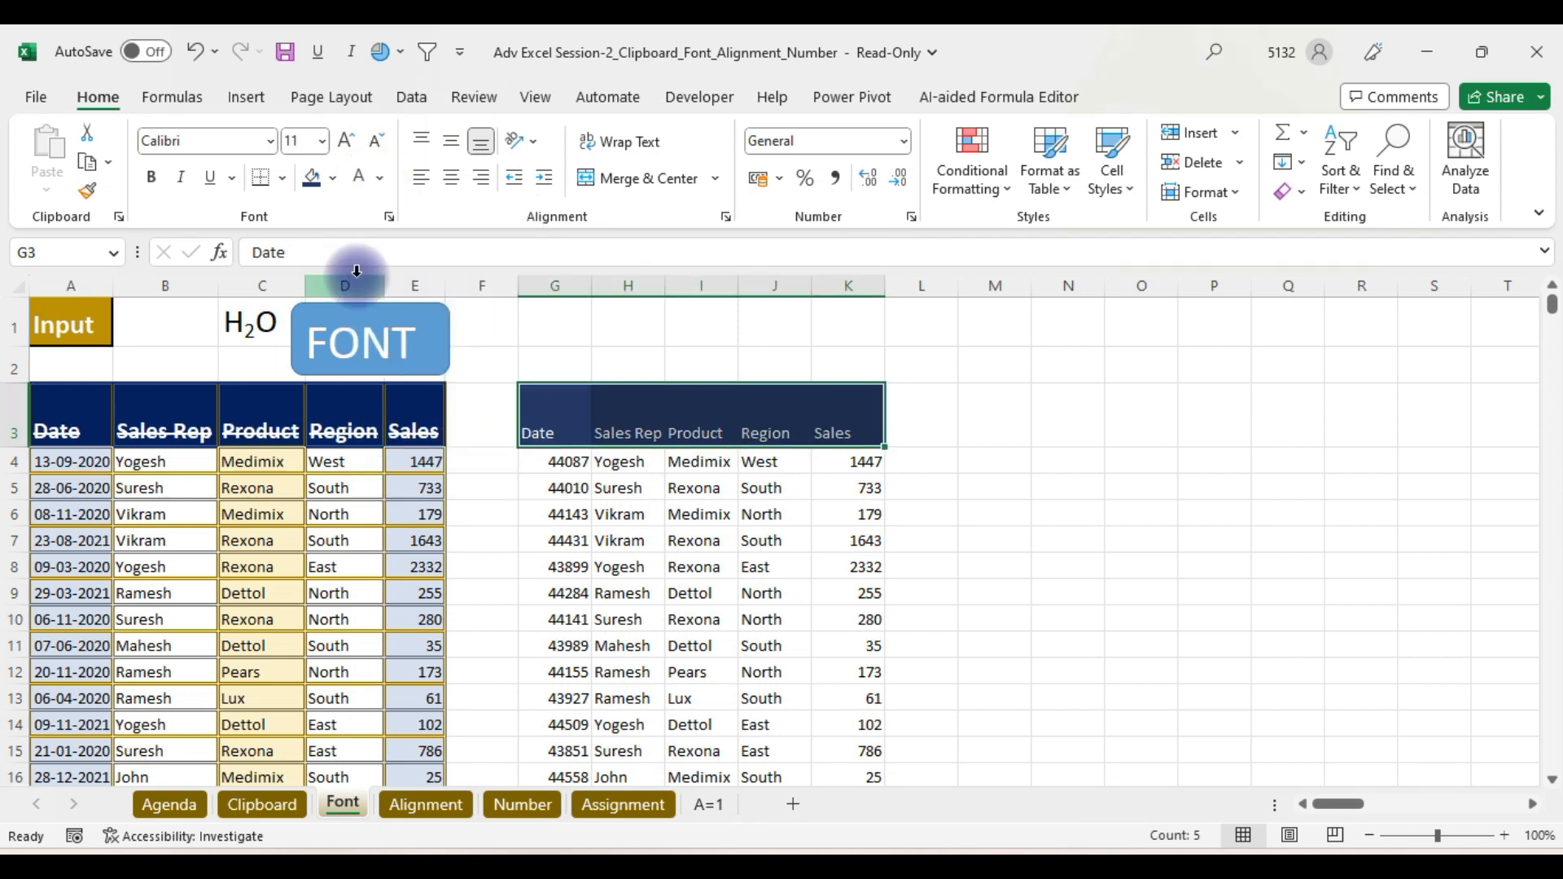
# - Set the font size of header cells G3:K3 to 16 and make their text bold
pyautogui.click(349, 143)
pyautogui.click(350, 143)
pyautogui.click(349, 144)
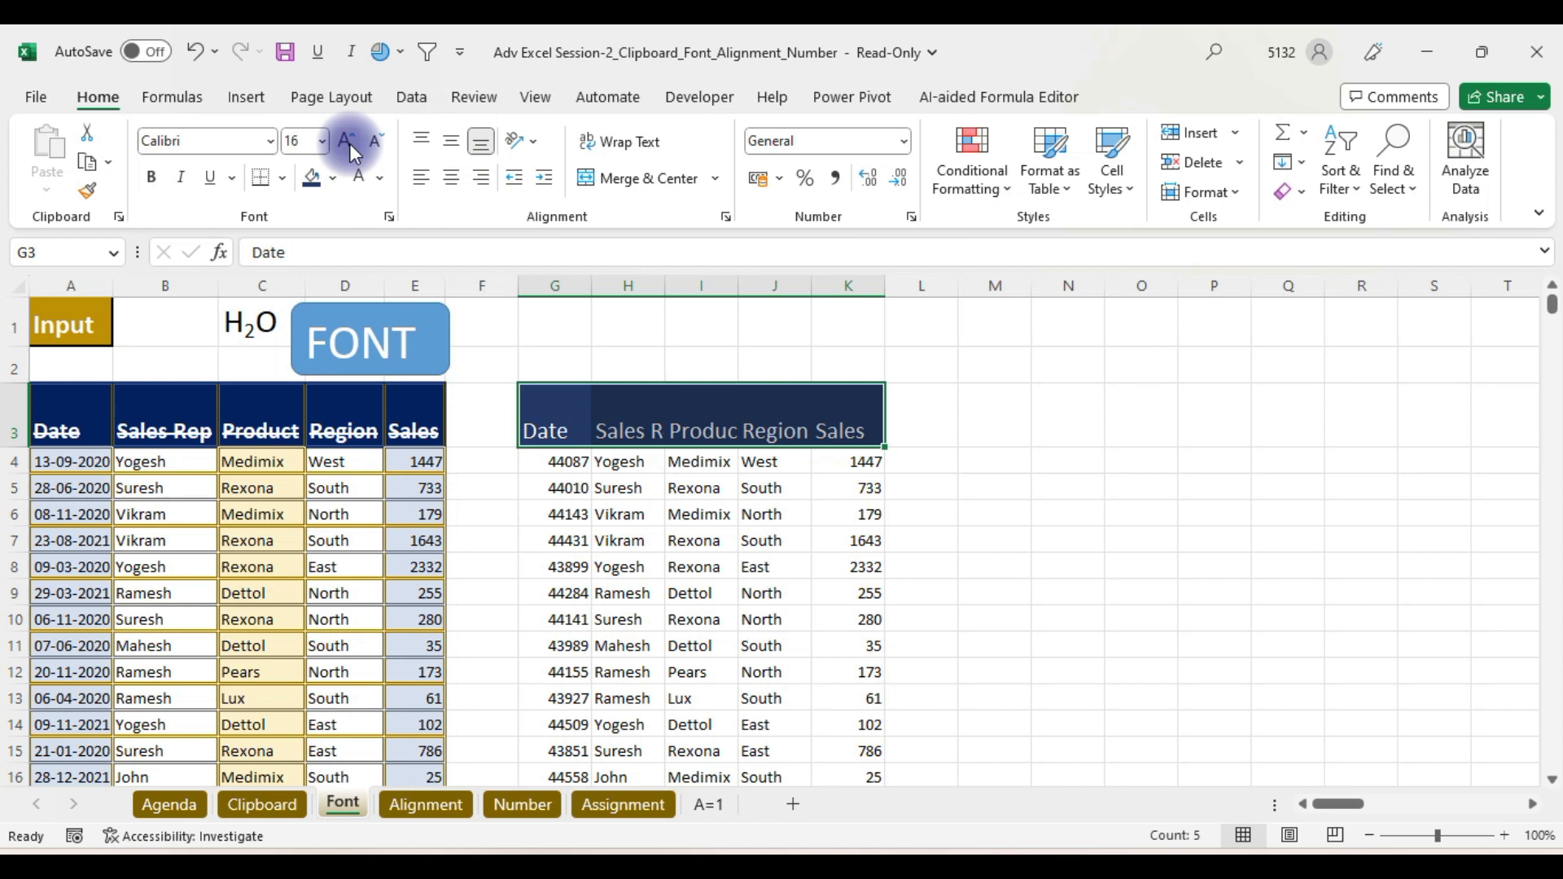
pyautogui.click(158, 181)
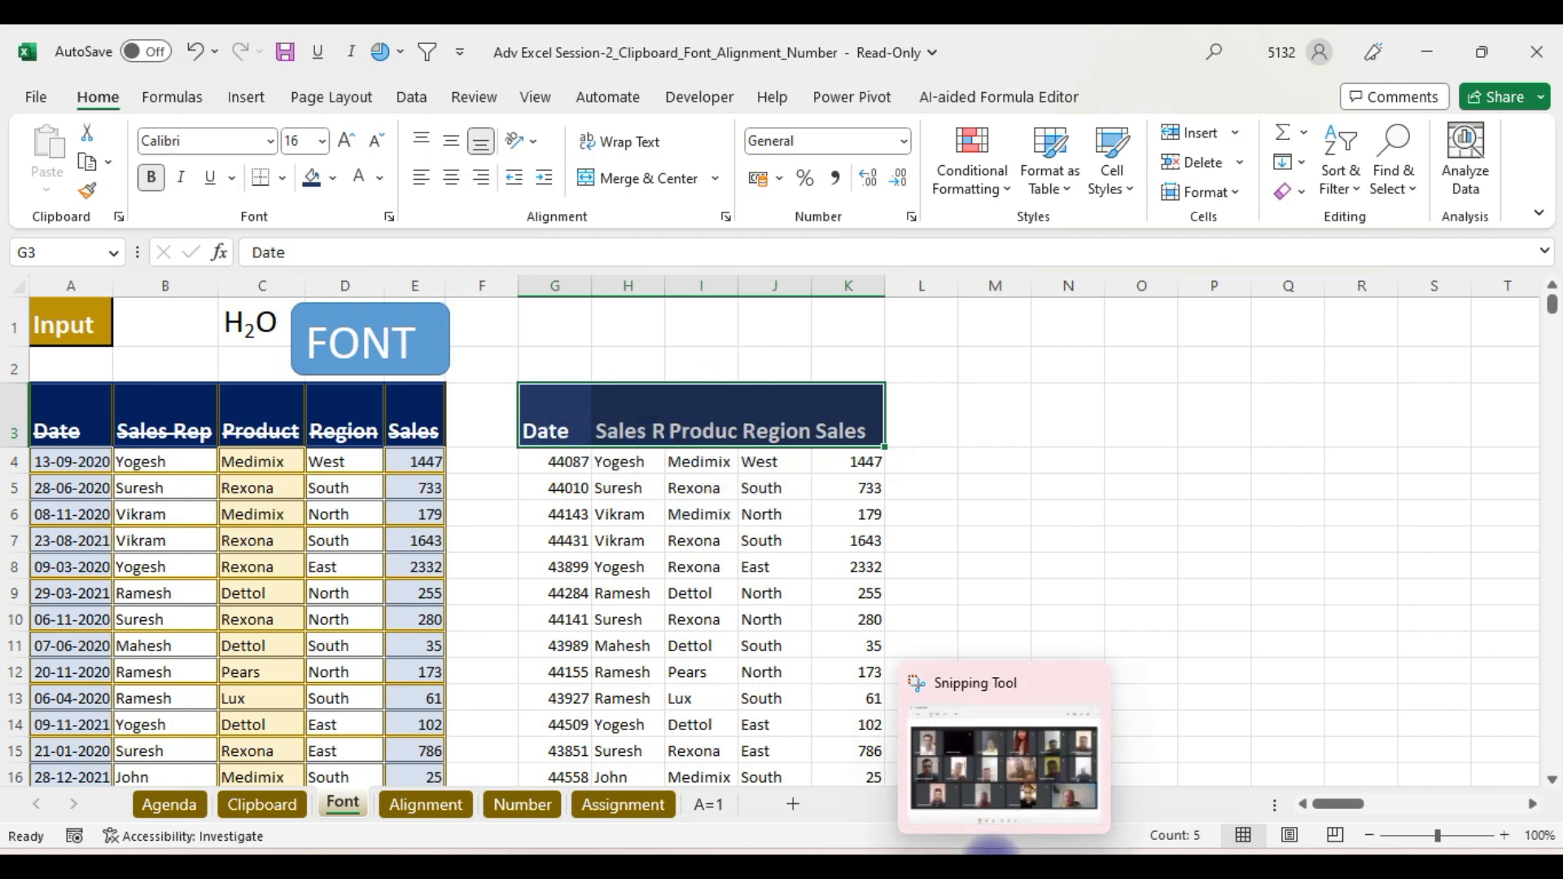
# - Open the Google Meet window again, let the next waiting participant in and go back to Excel
pyautogui.click(828, 806)
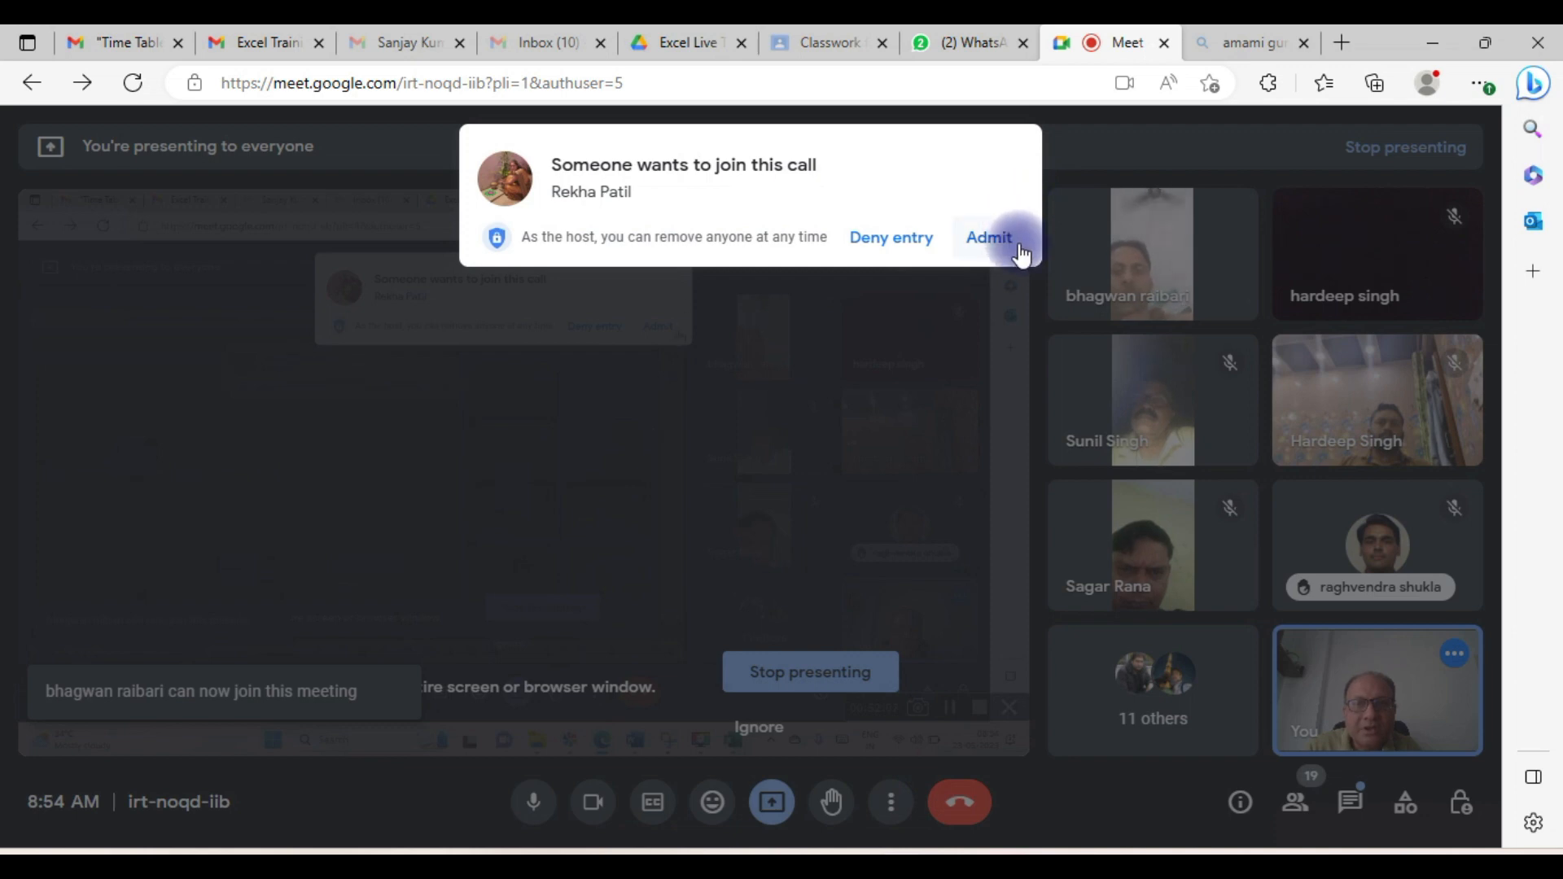
pyautogui.click(1004, 244)
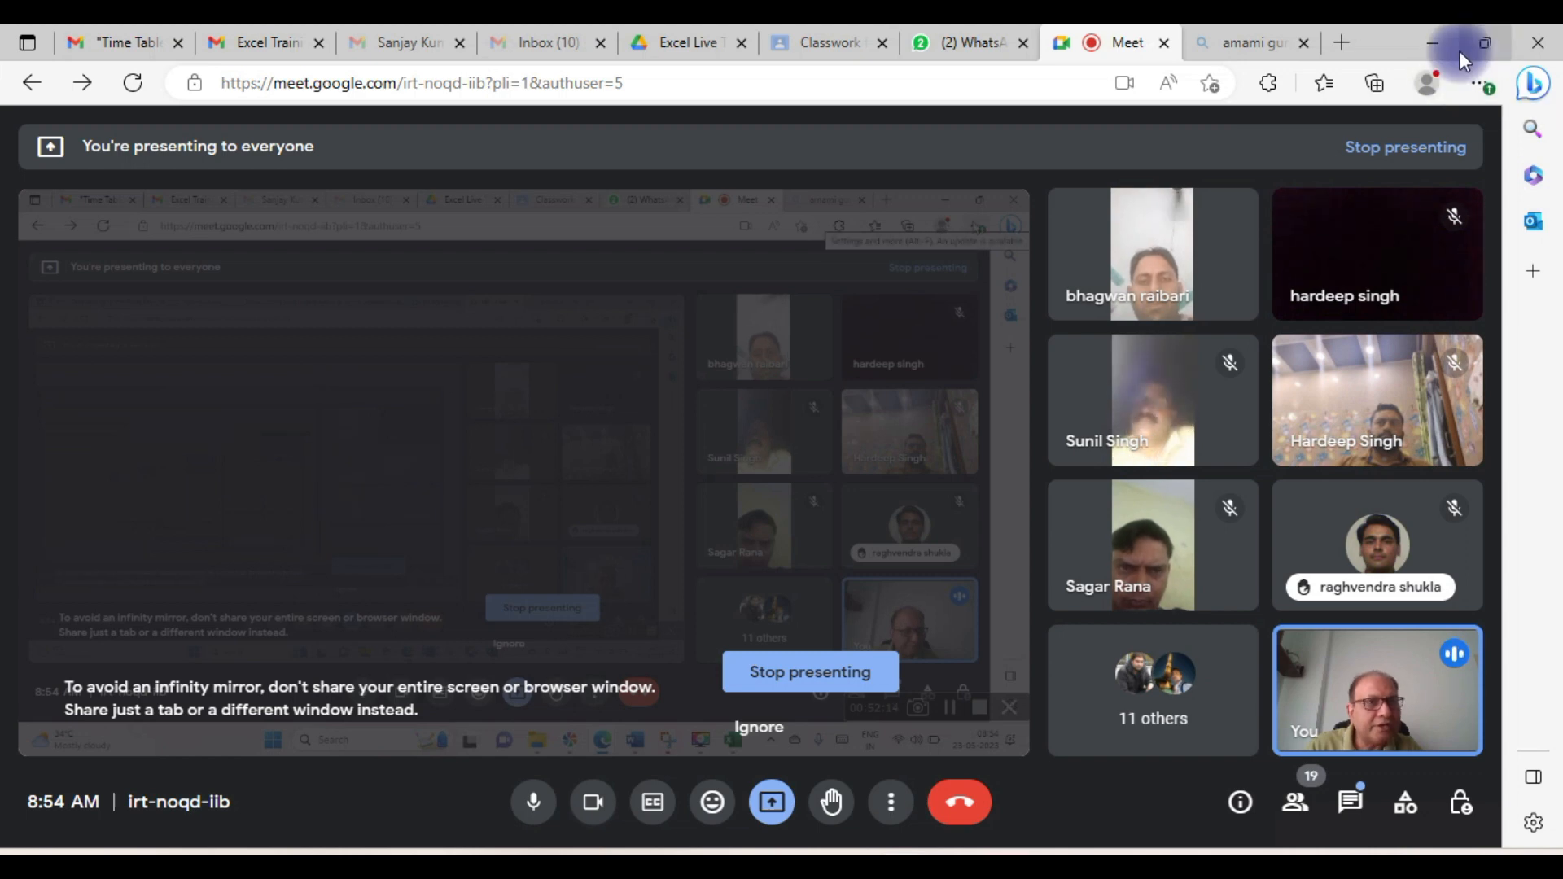
pyautogui.click(1441, 41)
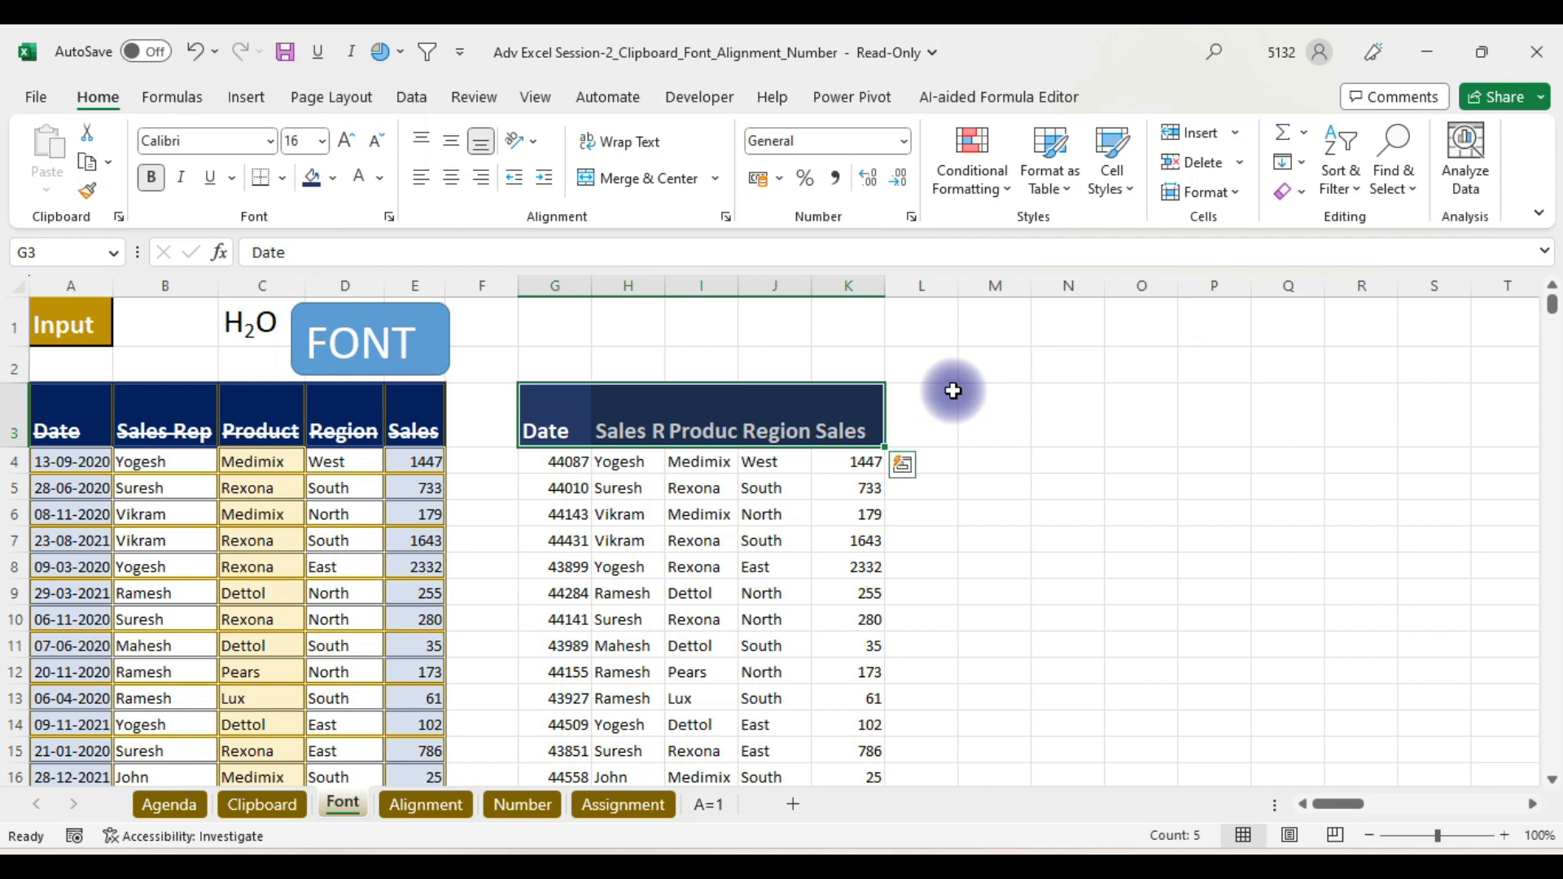
pyautogui.moveTo(567, 426); pyautogui.dragTo(863, 426)
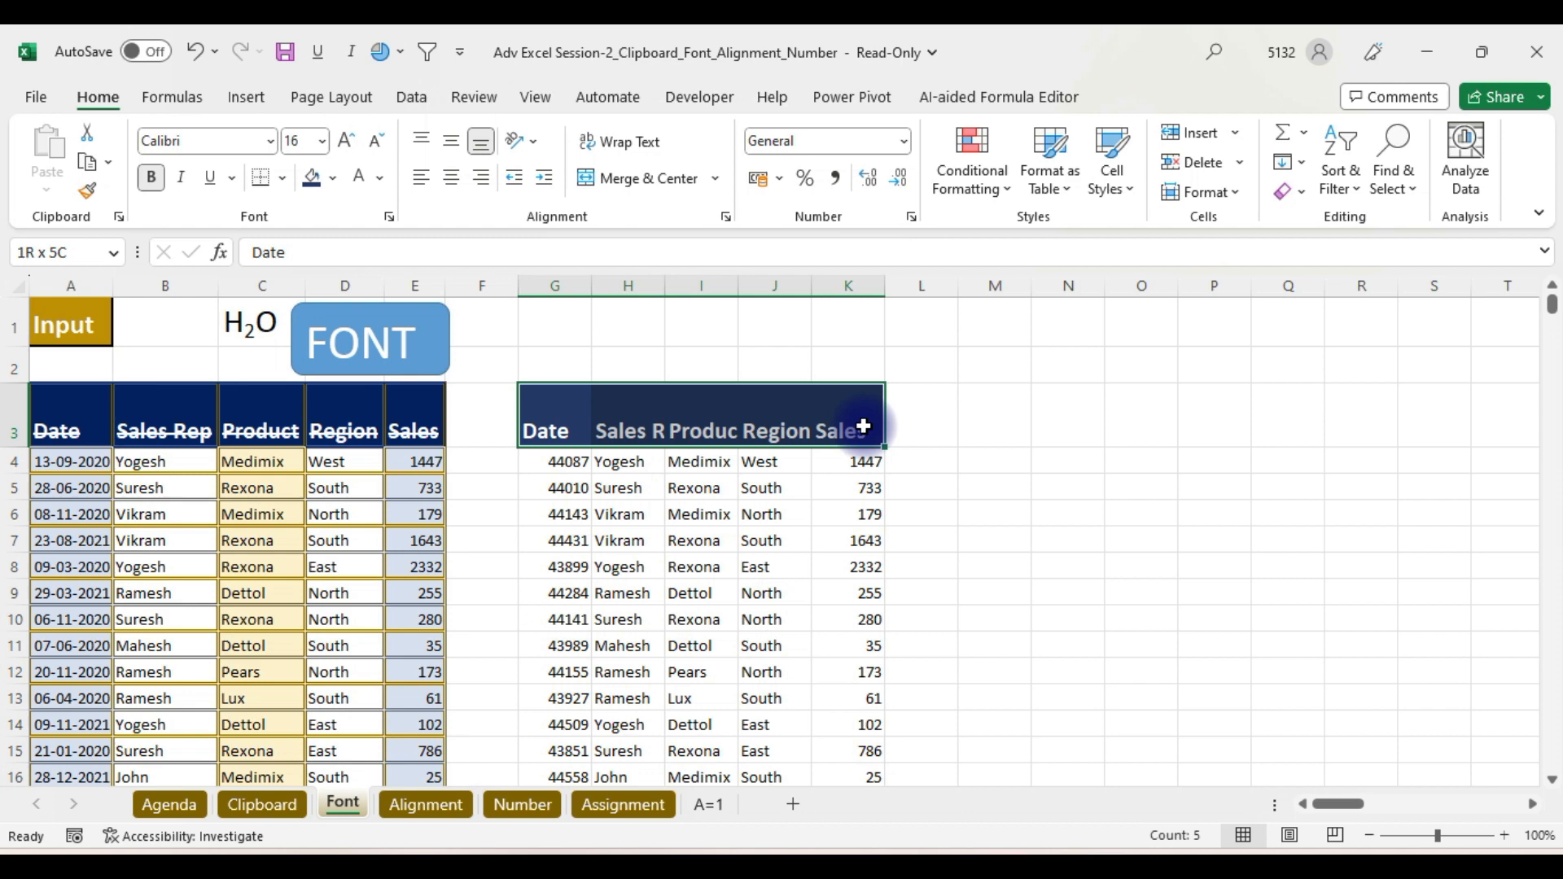
pyautogui.moveTo(863, 426); pyautogui.dragTo(861, 423)
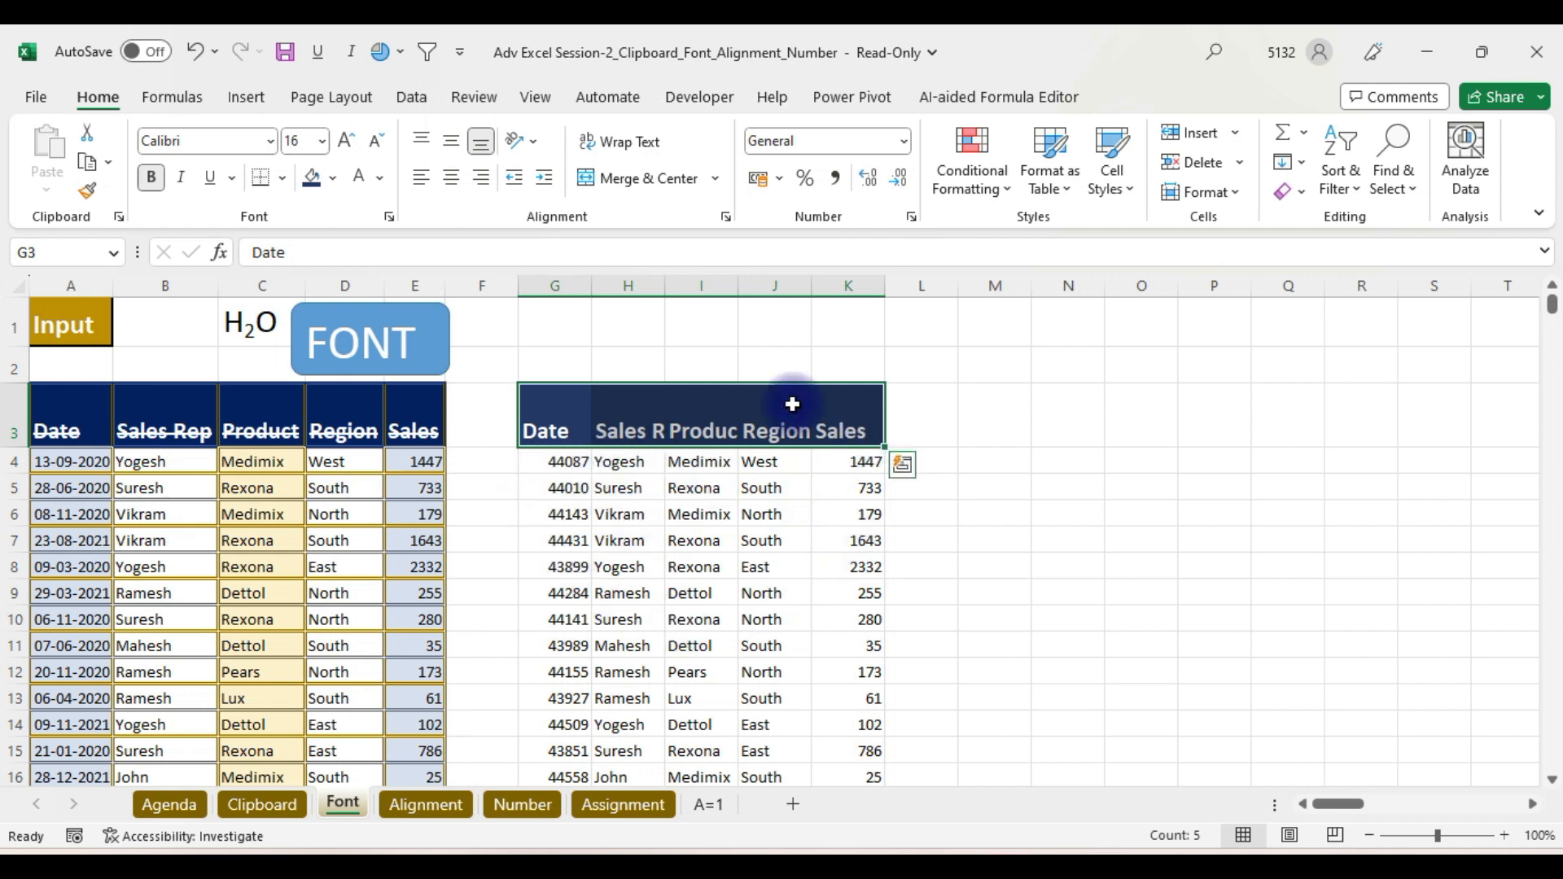
# - Set the font colour of all data rows below the header, G4:K10490, to the darkest shade of the gold theme colour
pyautogui.click(551, 465)
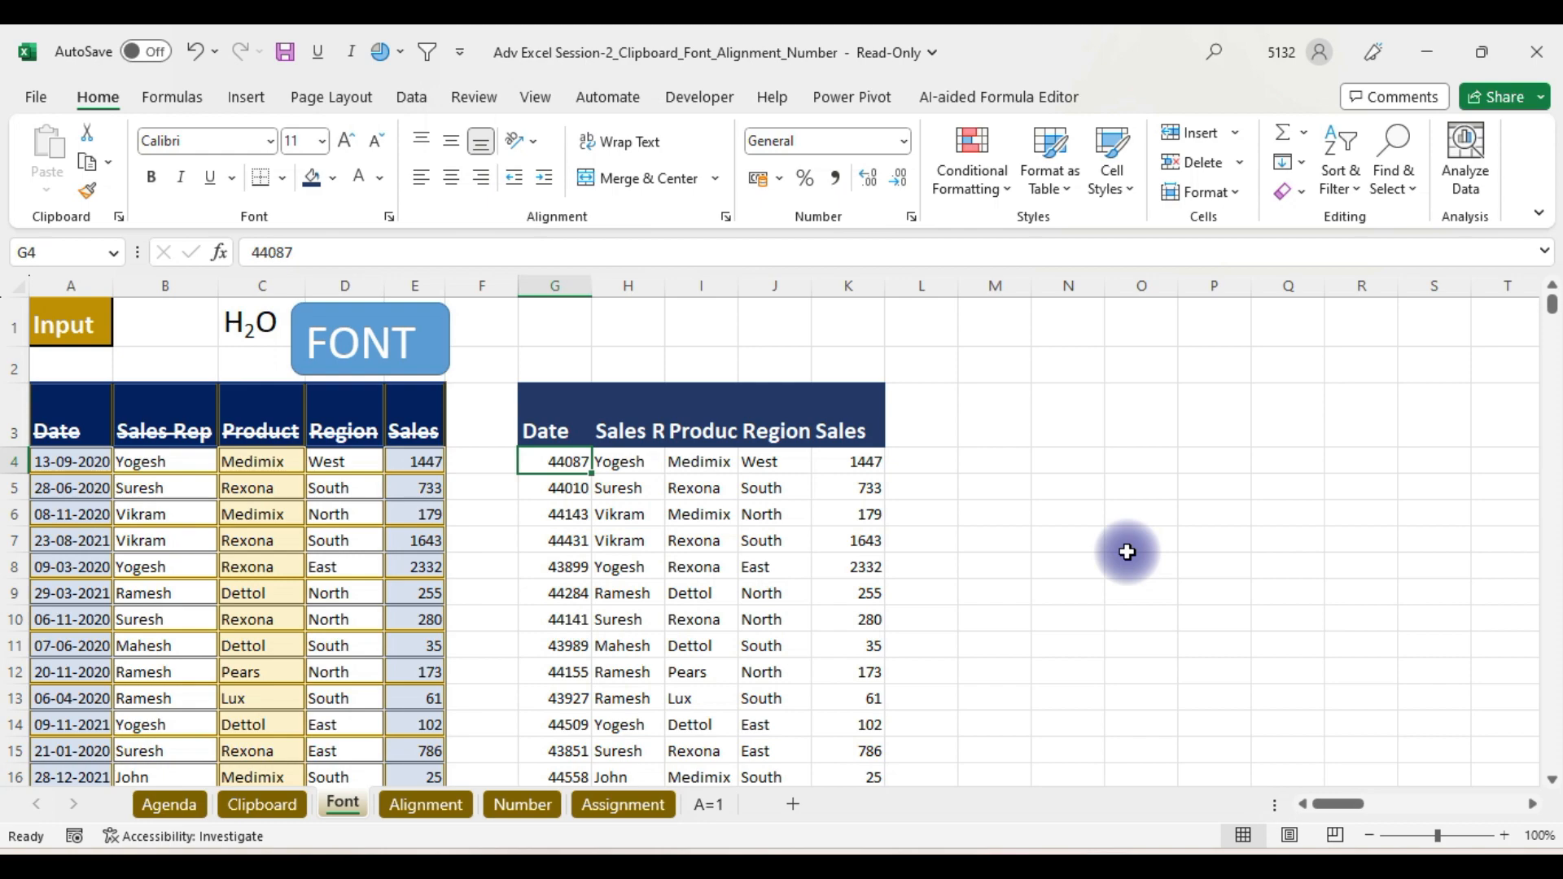
pyautogui.hotkey('ctrl', 'shift', 'Right')
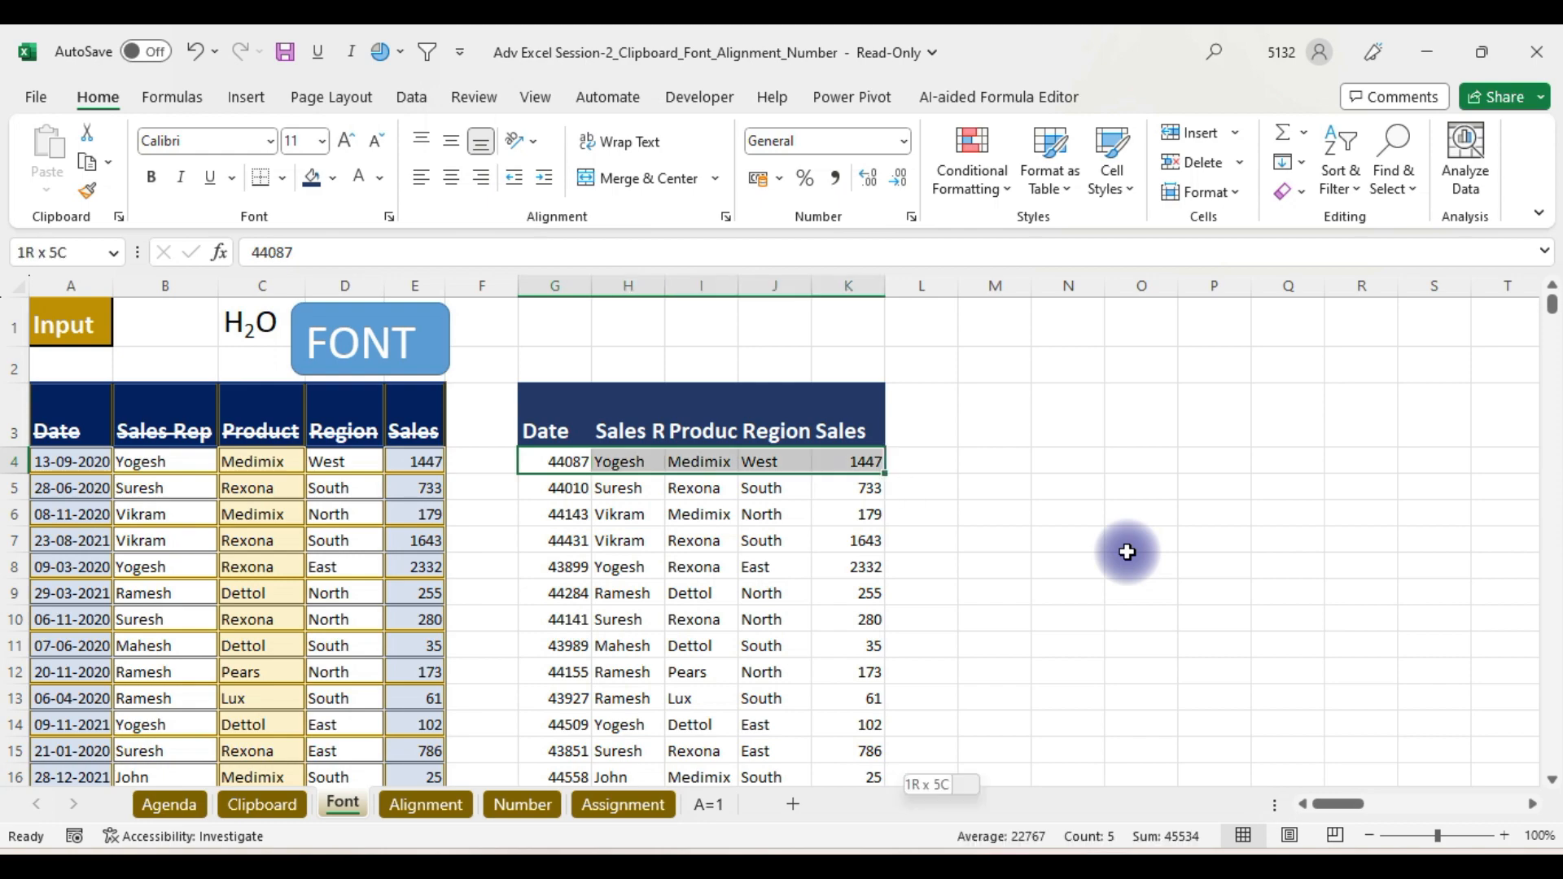
pyautogui.hotkey('ctrl', 'shift', 'Down')
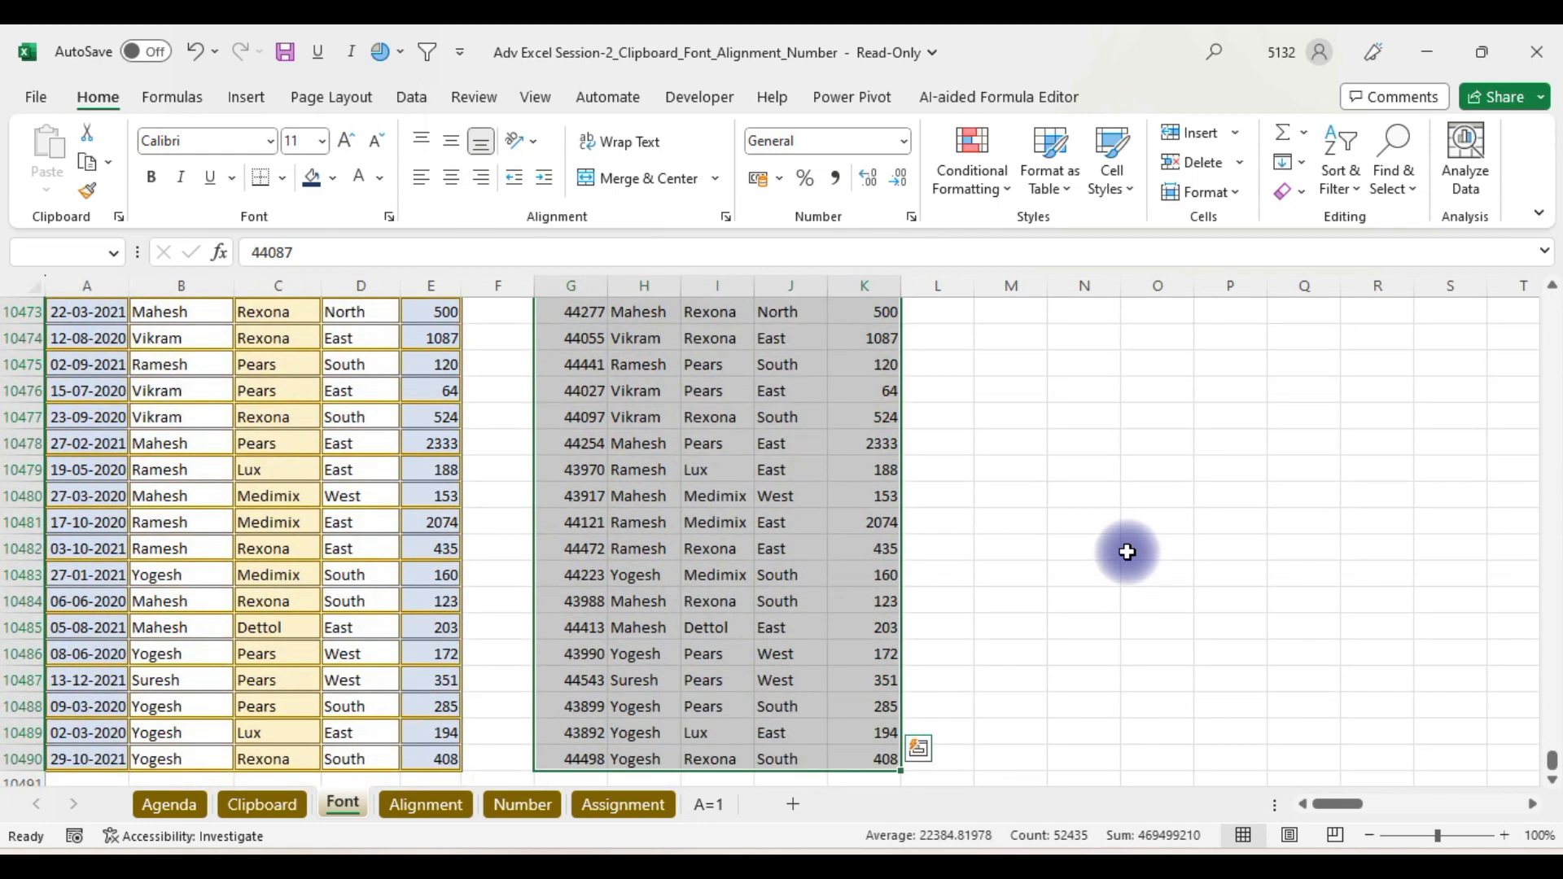
pyautogui.hotkey('ctrl', 'BackSpace')
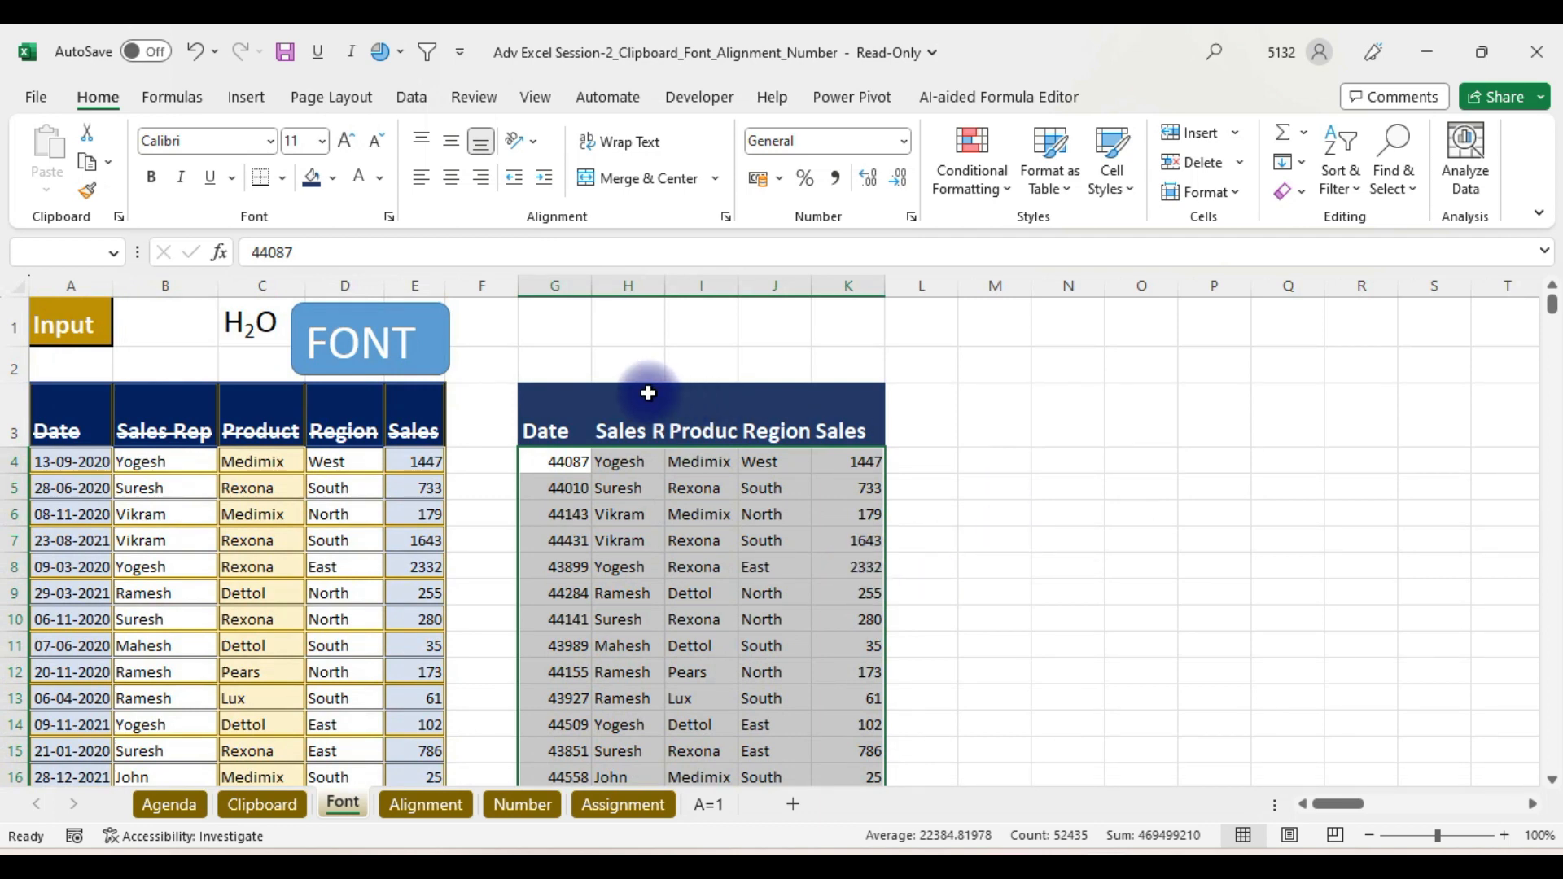
pyautogui.click(380, 179)
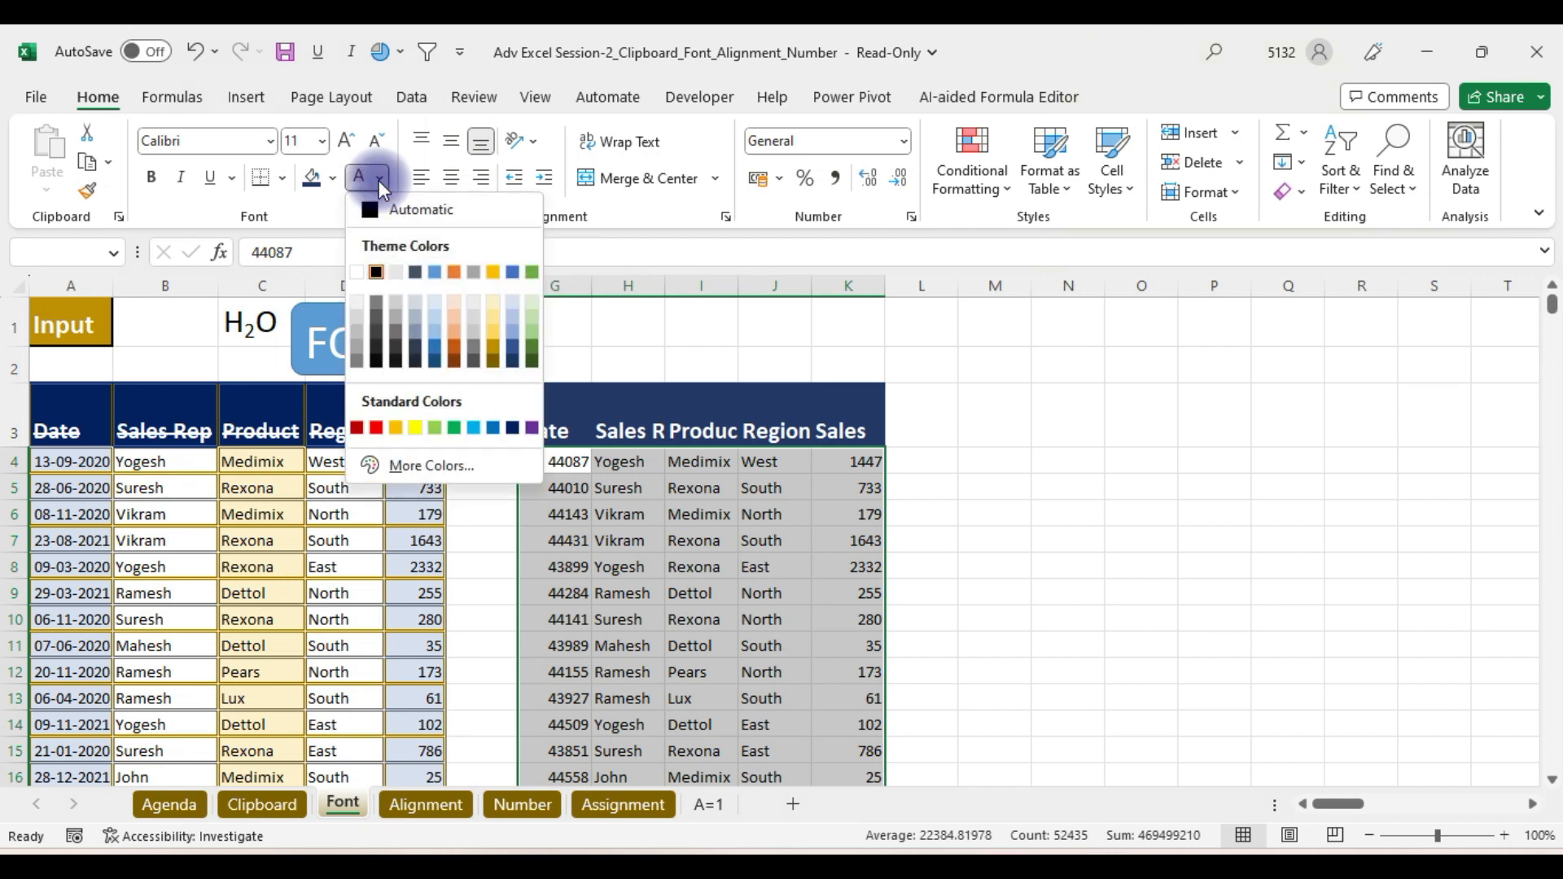
pyautogui.click(491, 359)
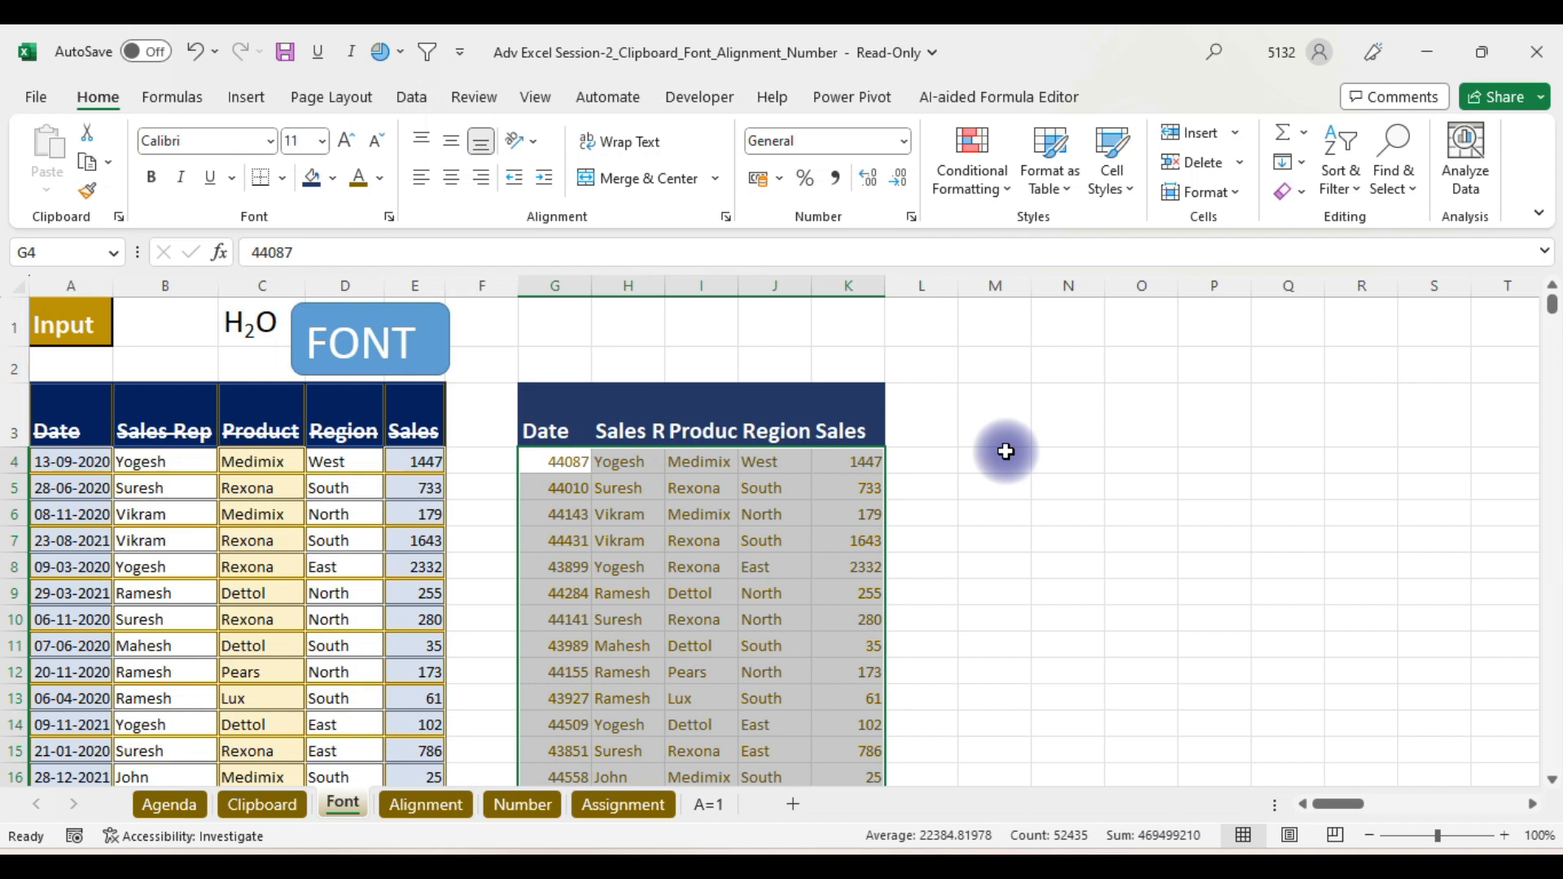
# - Open the detailed border settings for the data rows G4:K10490 and choose the double line style in standard red
pyautogui.click(281, 179)
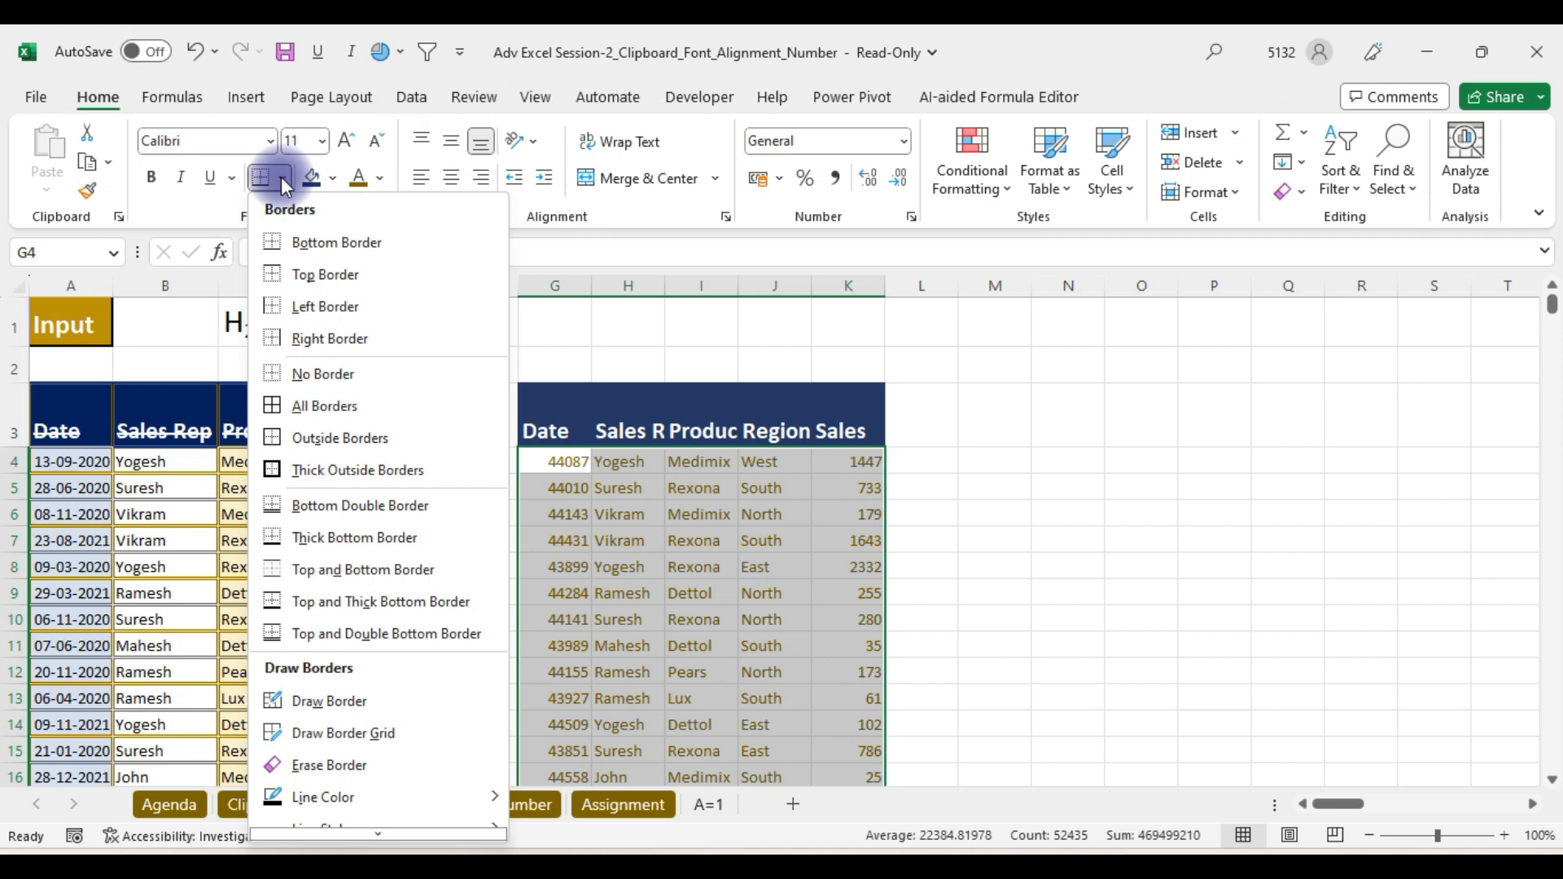
pyautogui.click(280, 178)
pyautogui.click(281, 178)
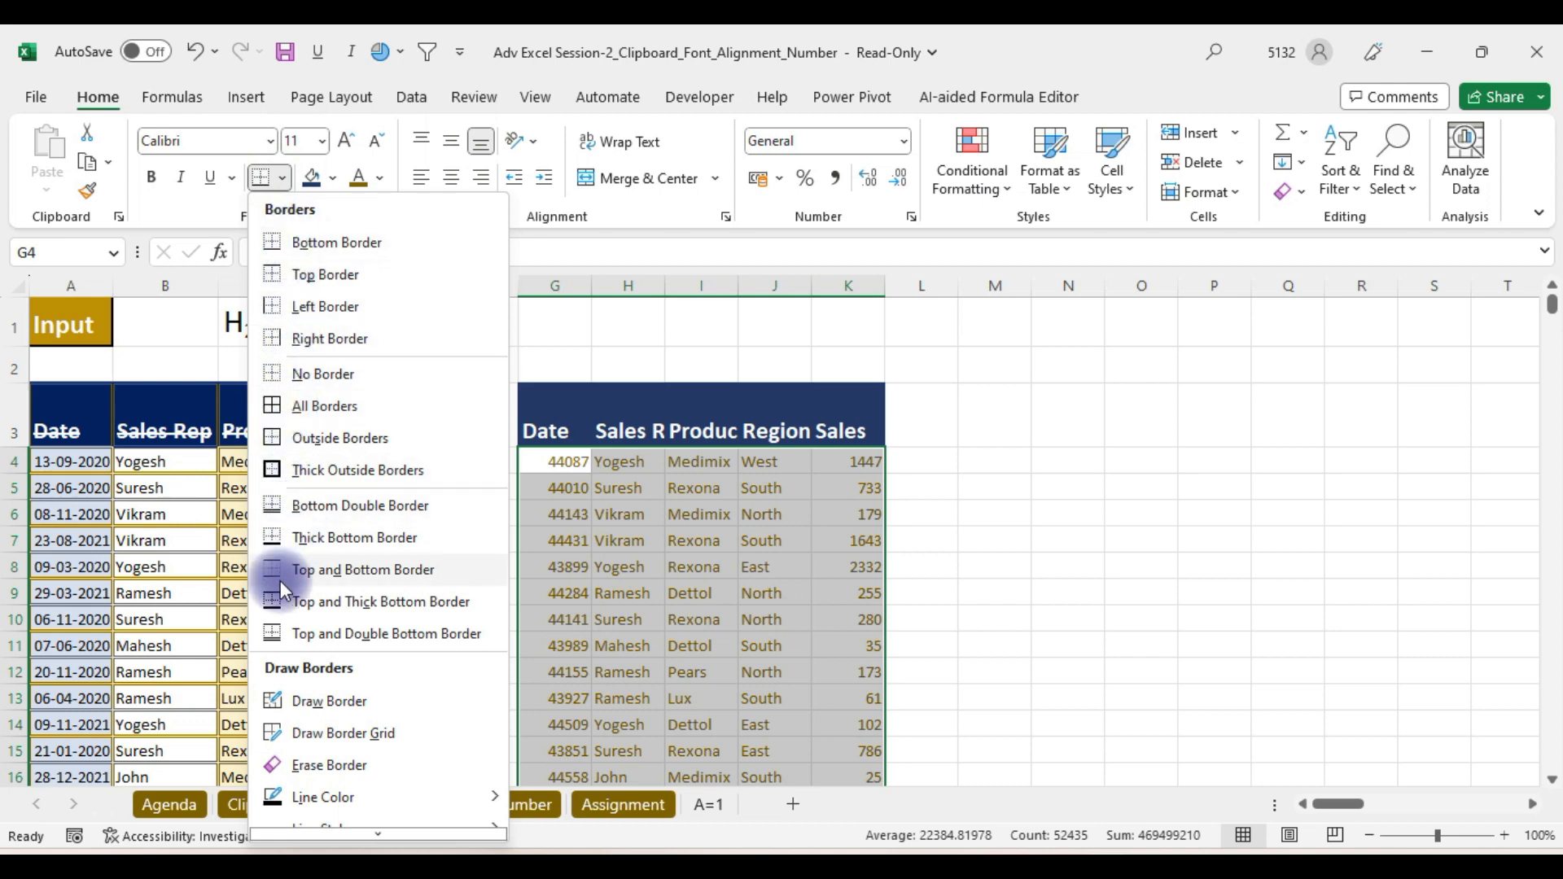
pyautogui.moveTo(362, 833)
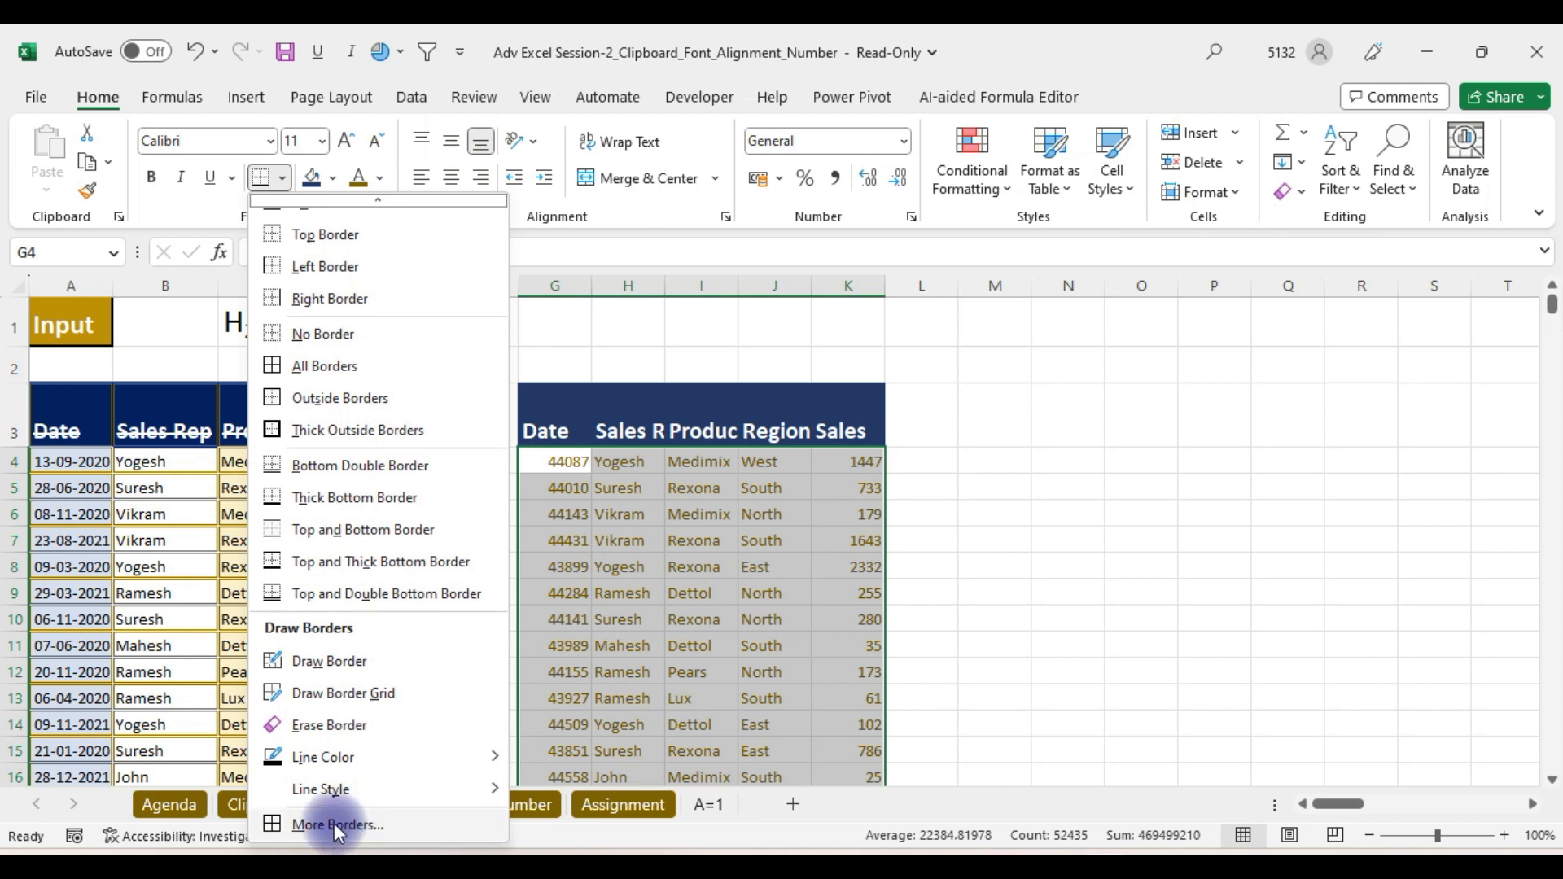
pyautogui.click(333, 823)
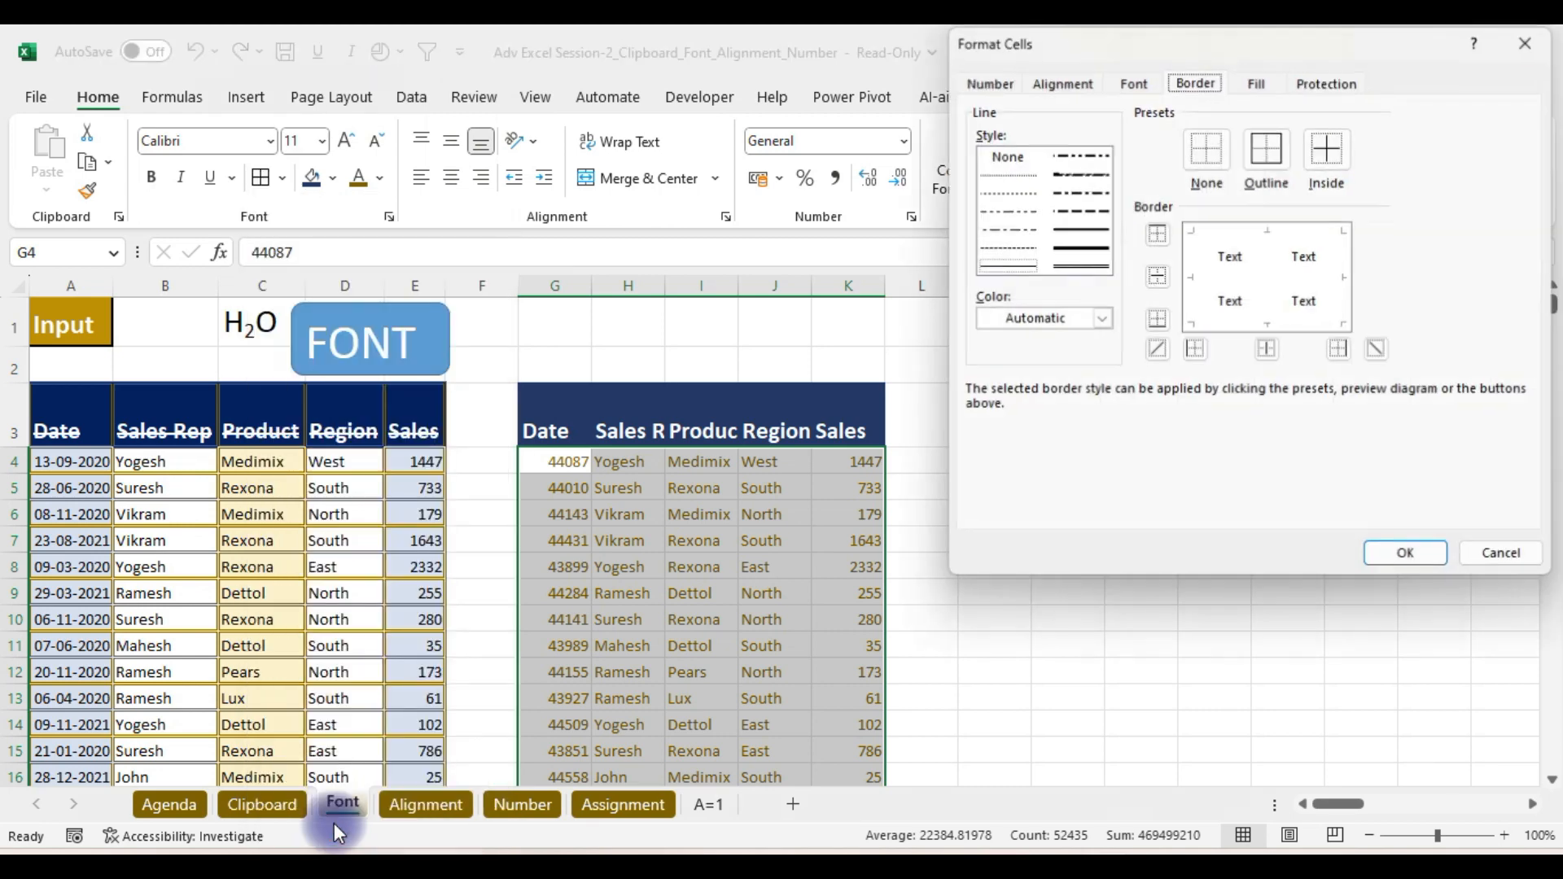
pyautogui.moveTo(1294, 36); pyautogui.dragTo(1284, 82)
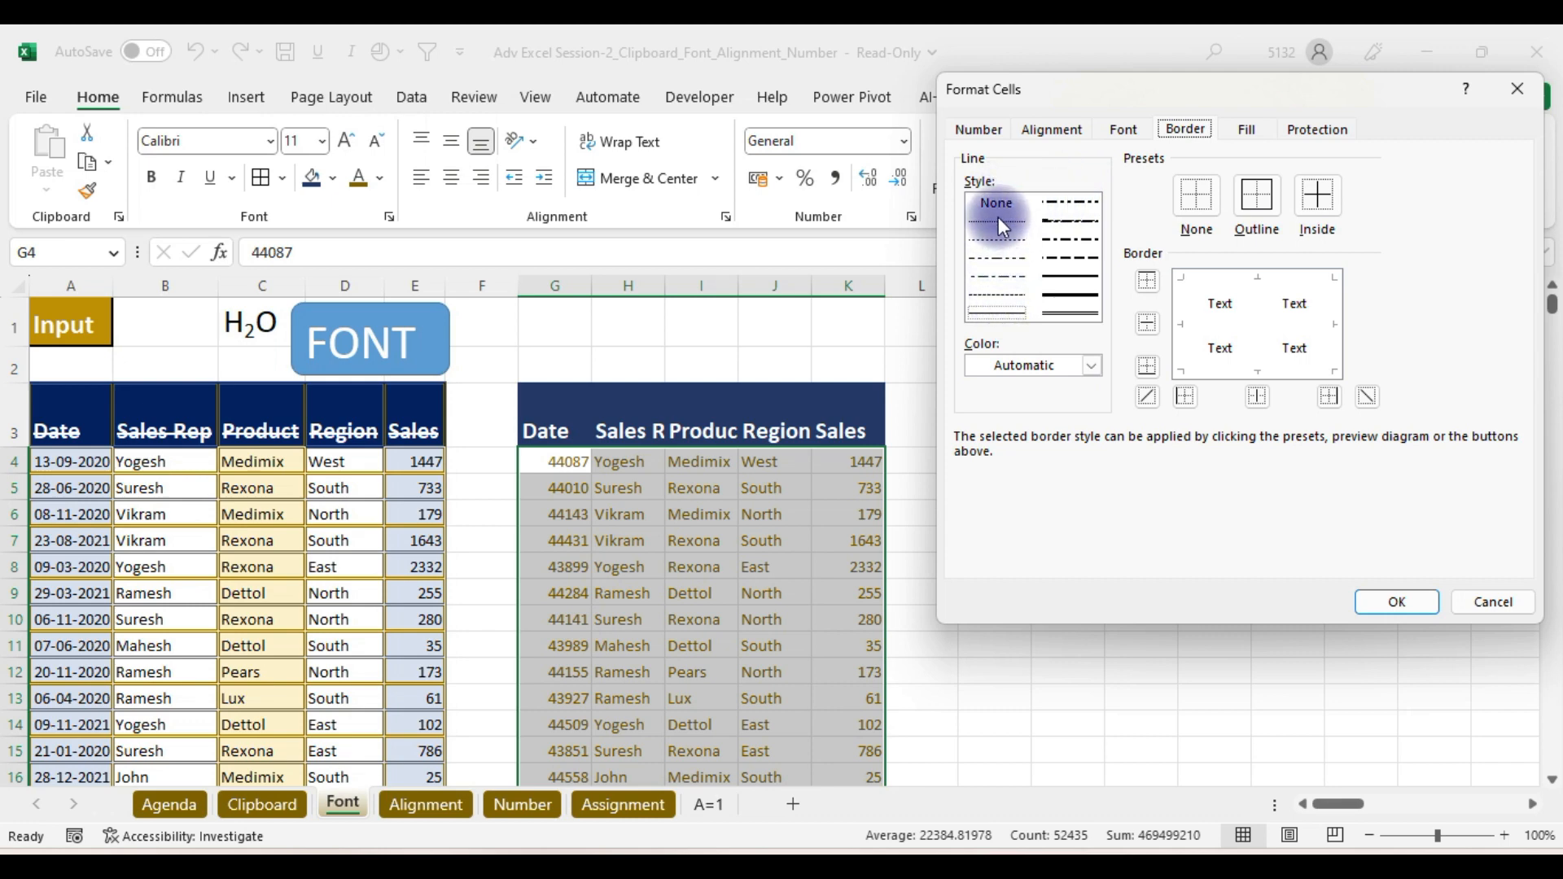
pyautogui.click(1069, 310)
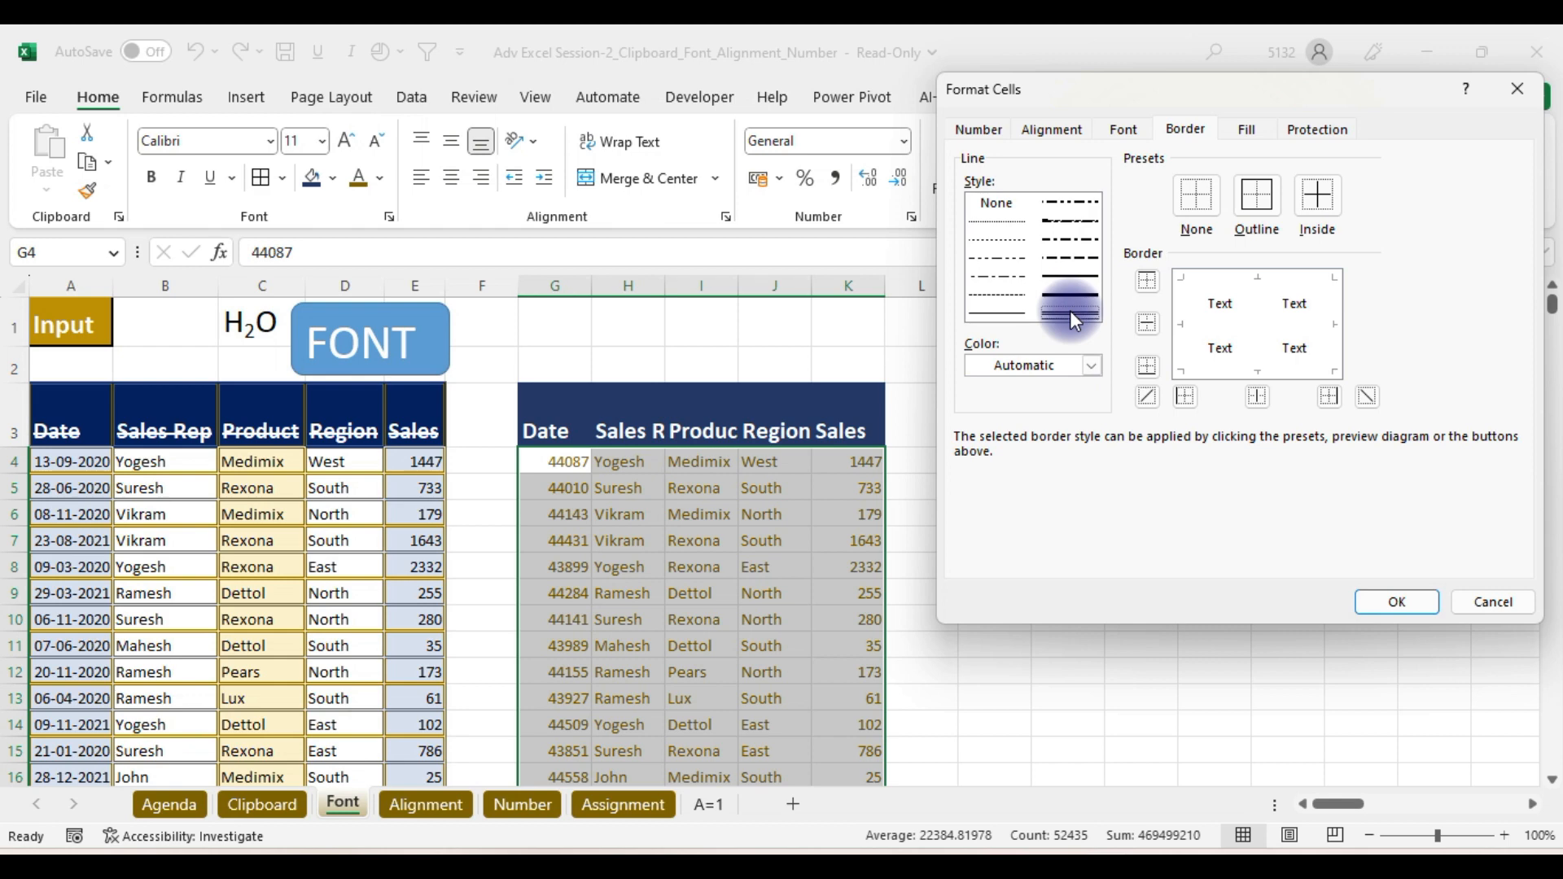
pyautogui.click(1091, 368)
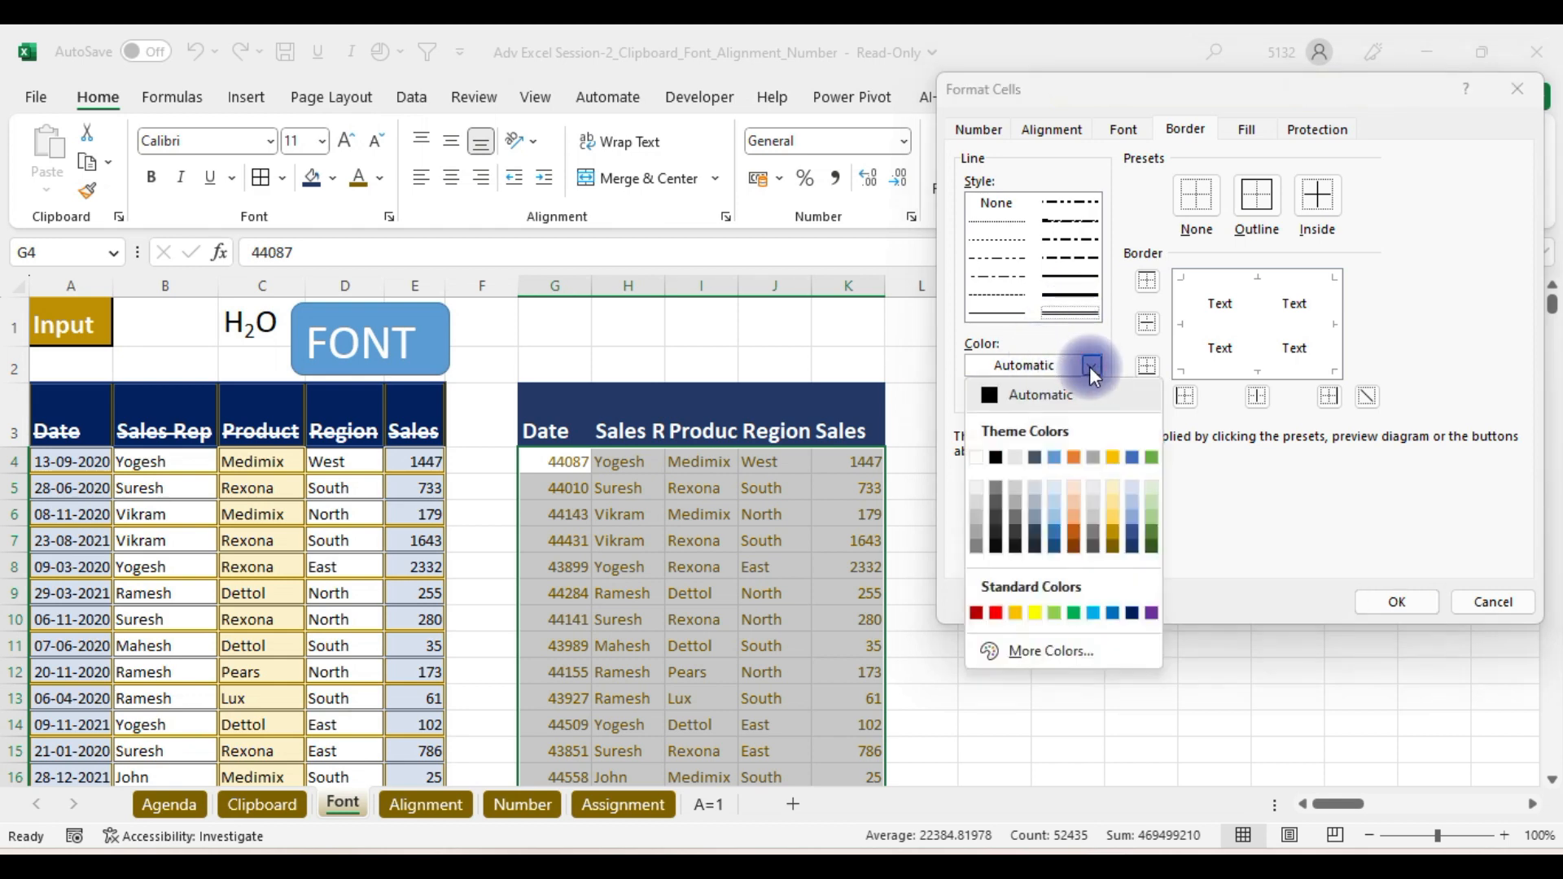
pyautogui.click(994, 612)
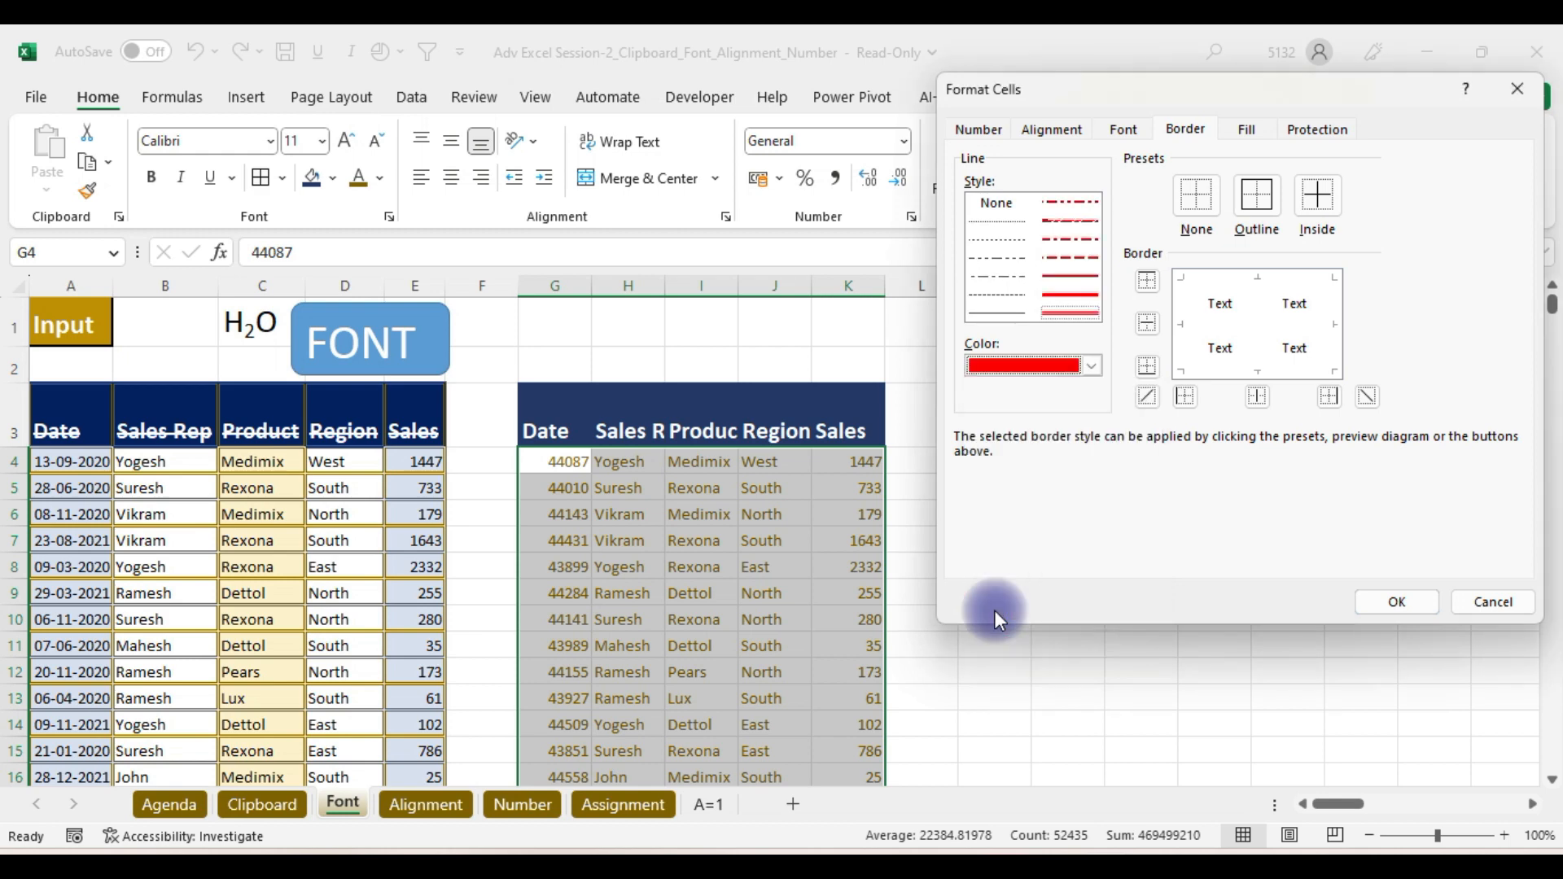
pyautogui.click(1091, 366)
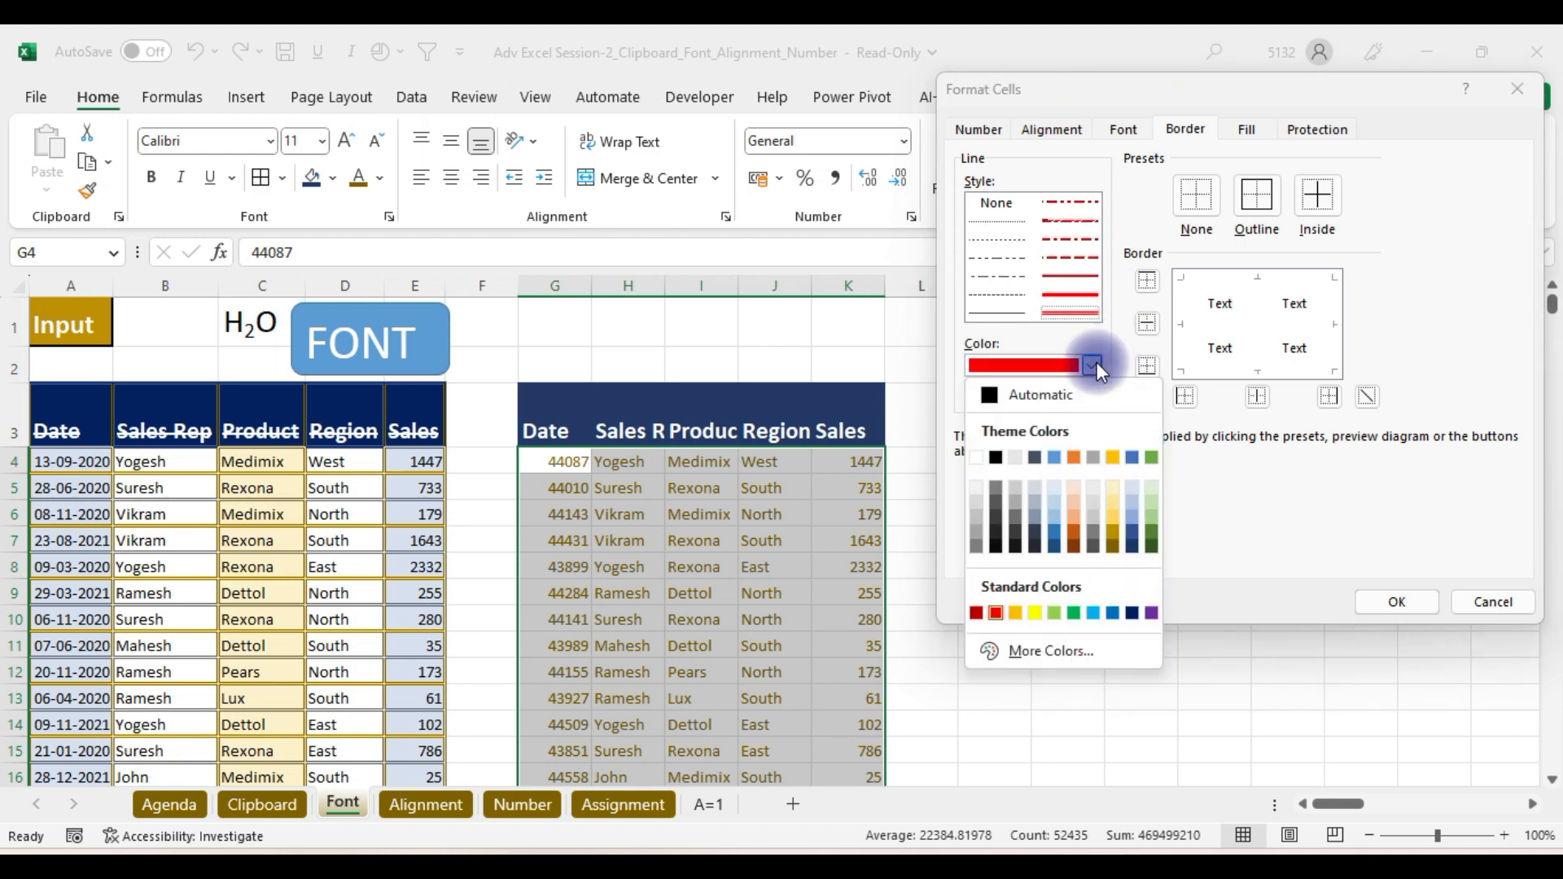
pyautogui.click(998, 612)
pyautogui.click(1076, 313)
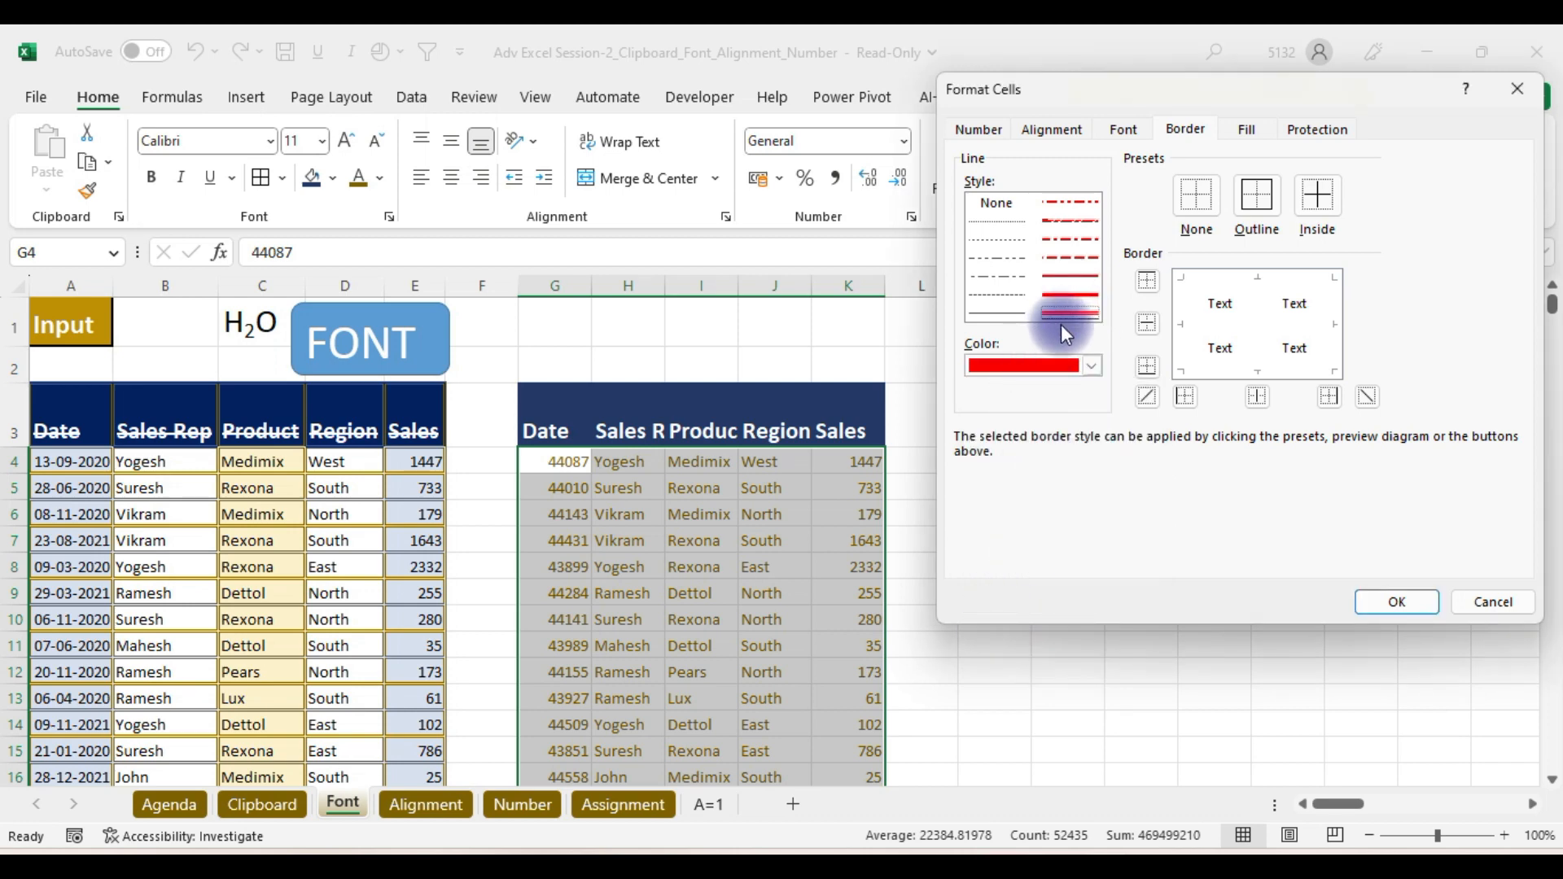
# - Apply the red double line as outline and inside borders to the data rows below the header
pyautogui.click(1264, 206)
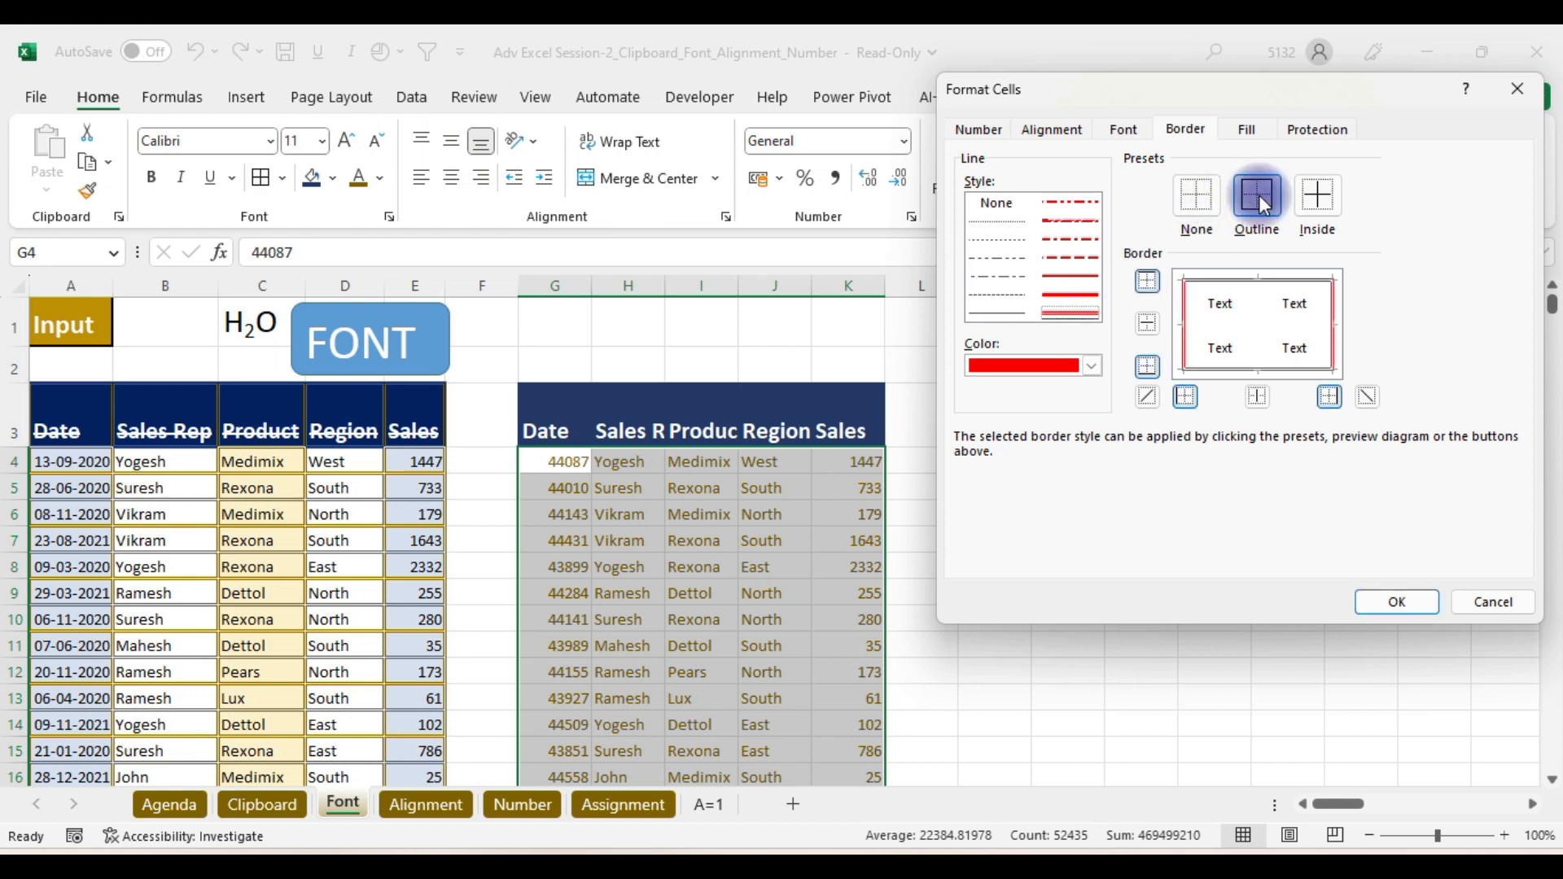
pyautogui.click(1316, 197)
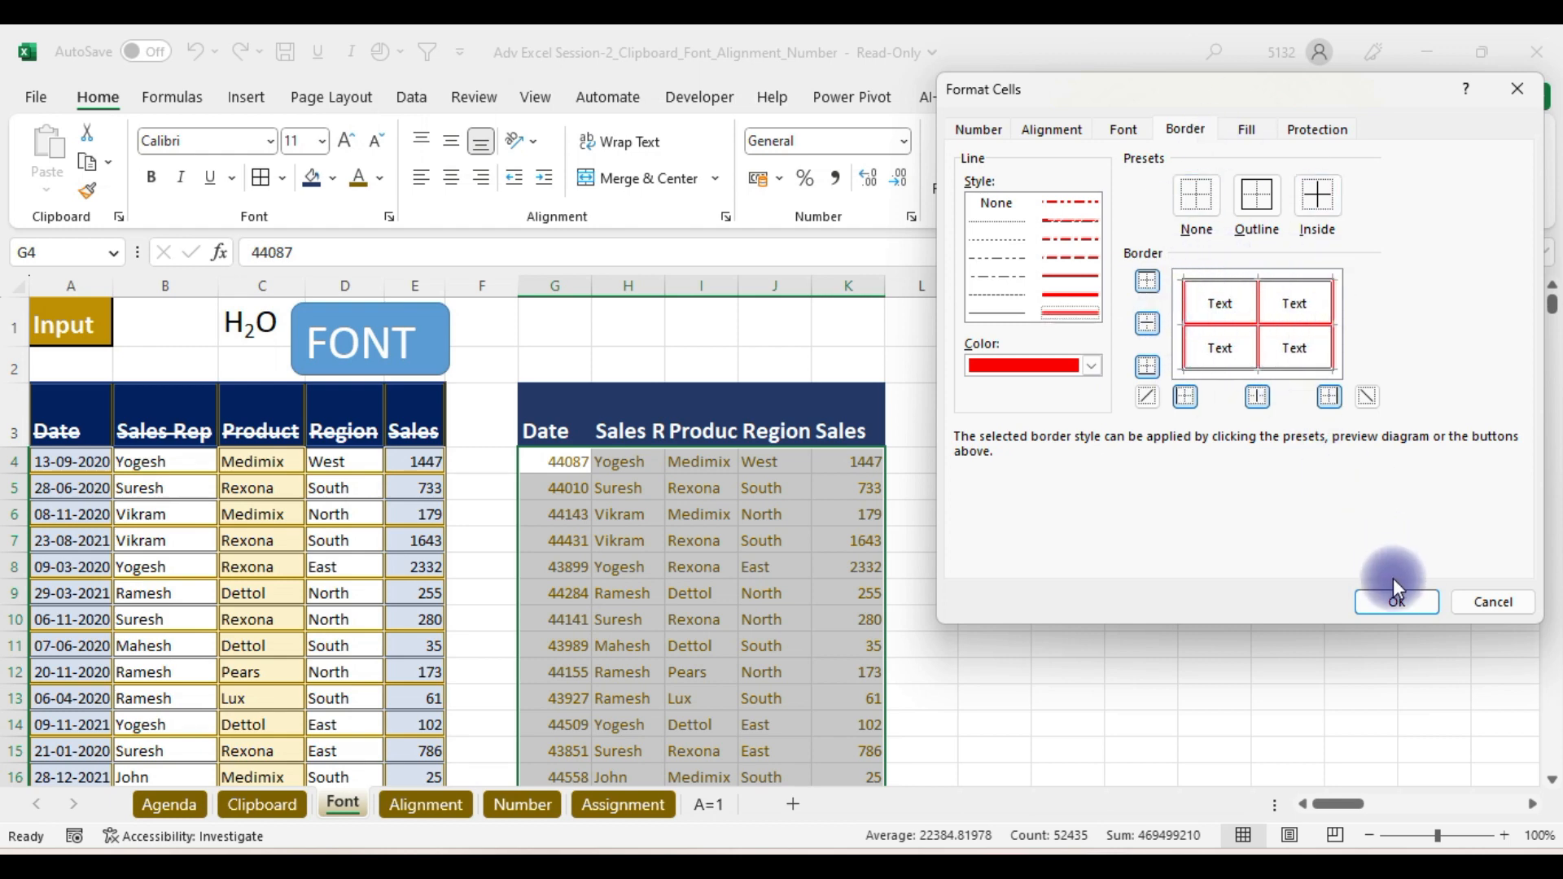
pyautogui.click(1398, 600)
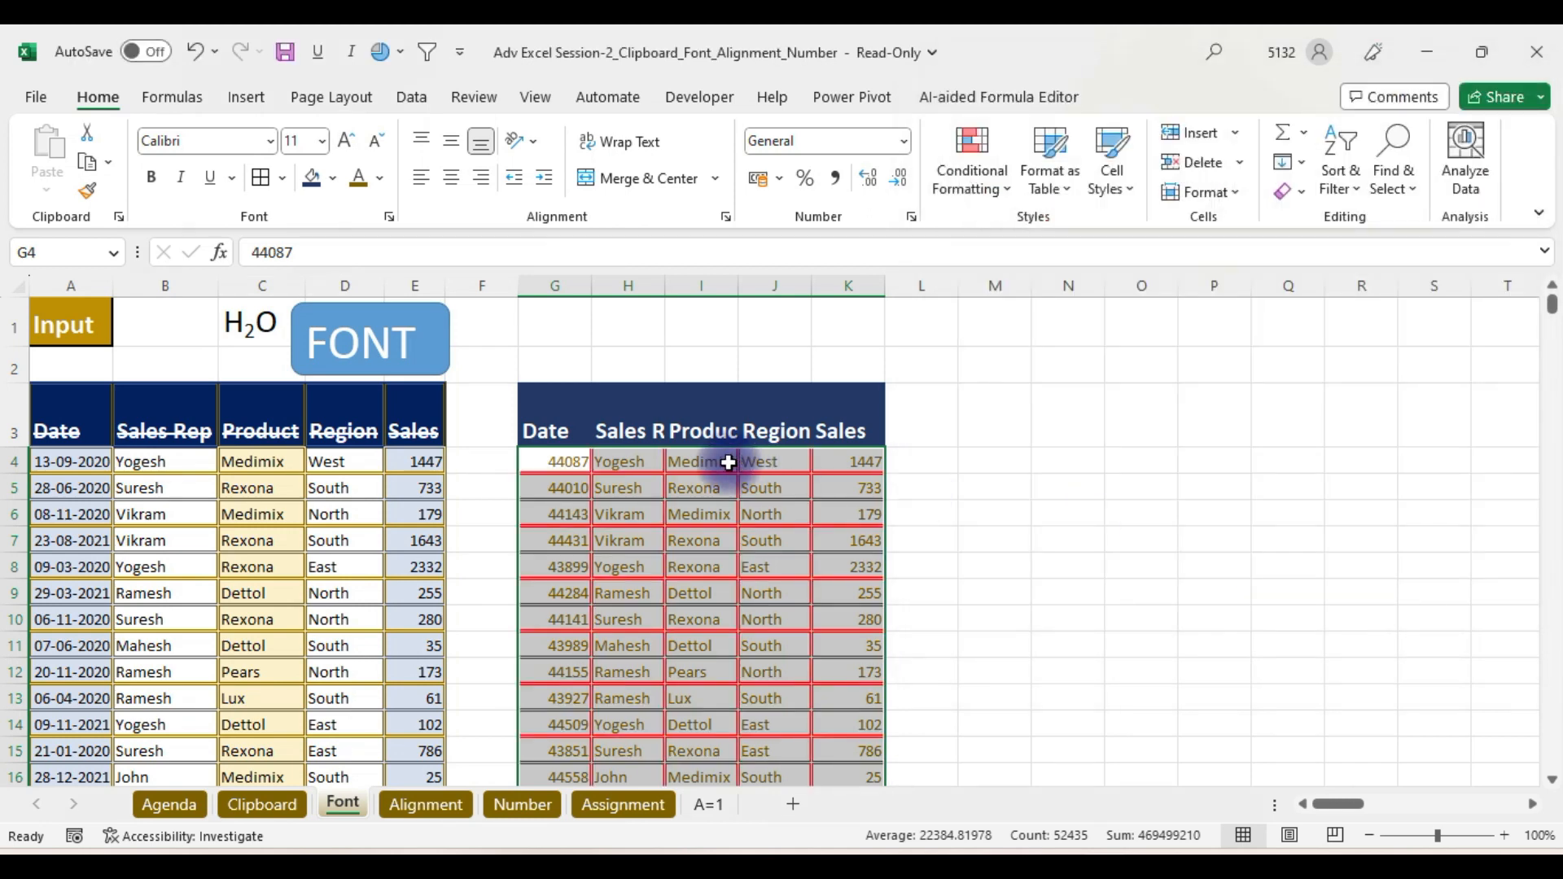
# - Undo the red double borders on the data rows
pyautogui.click(1079, 452)
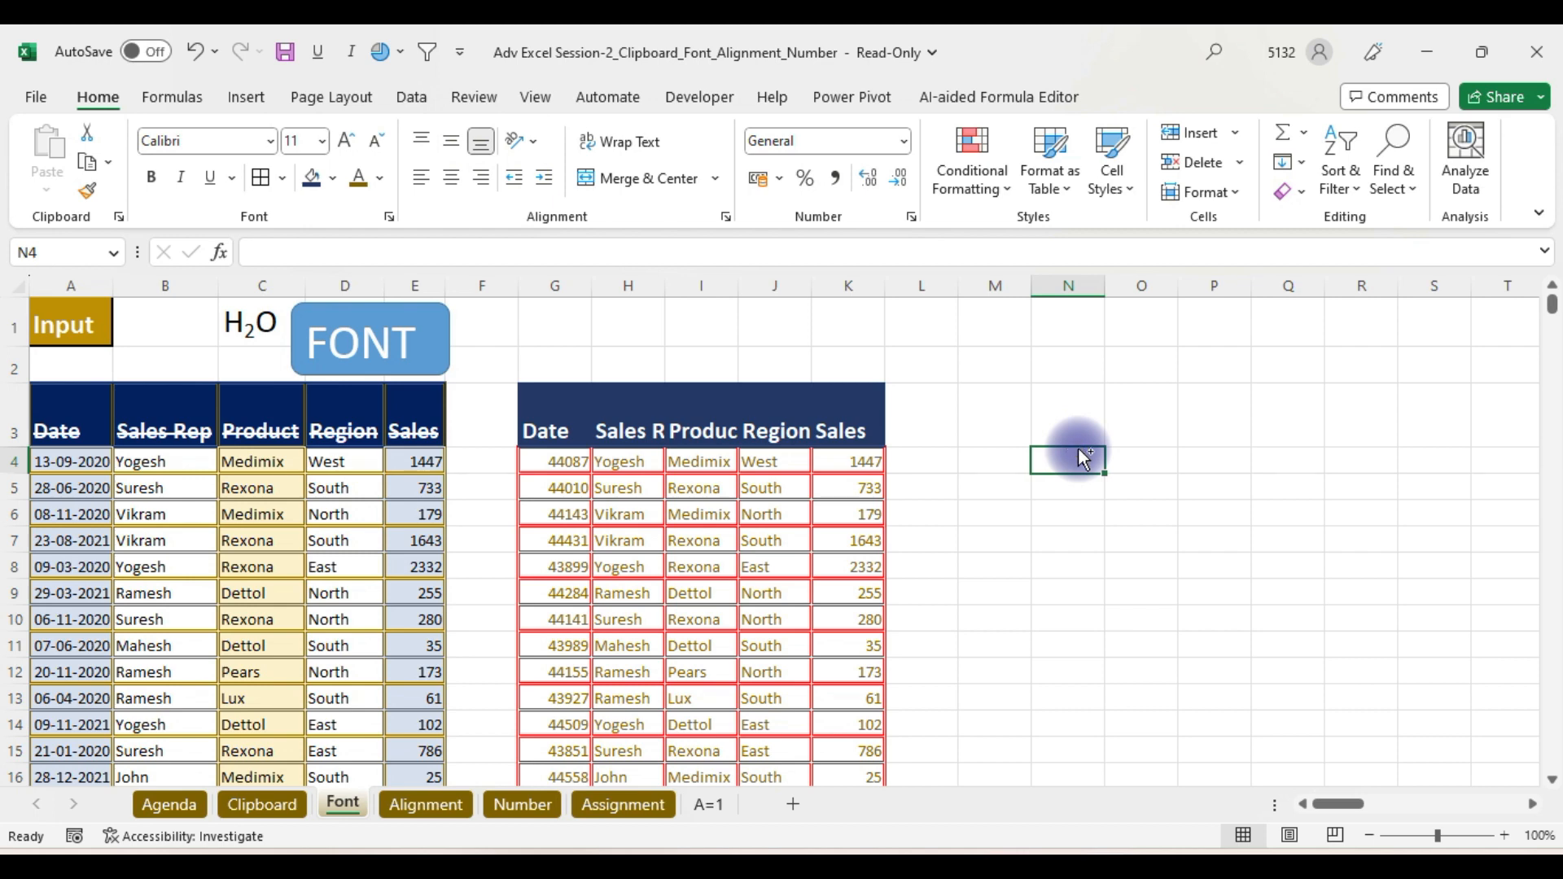
pyautogui.hotkey('ctrl', 'z')
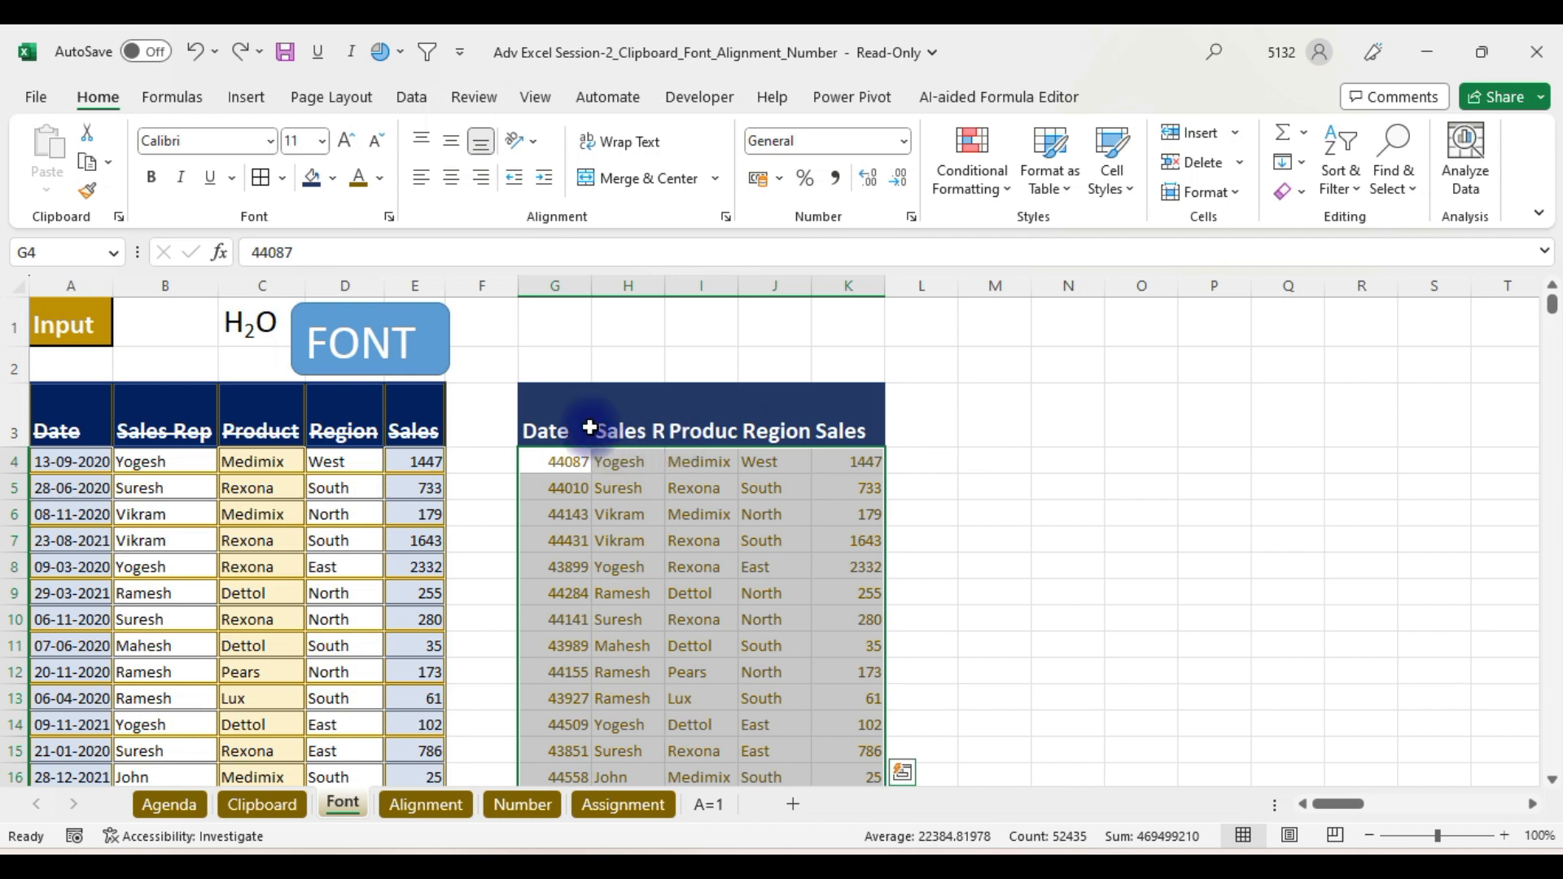
# - Open the detailed border settings for the whole table including the header, G3:K10490, and choose the double line style in standard red
pyautogui.click(564, 419)
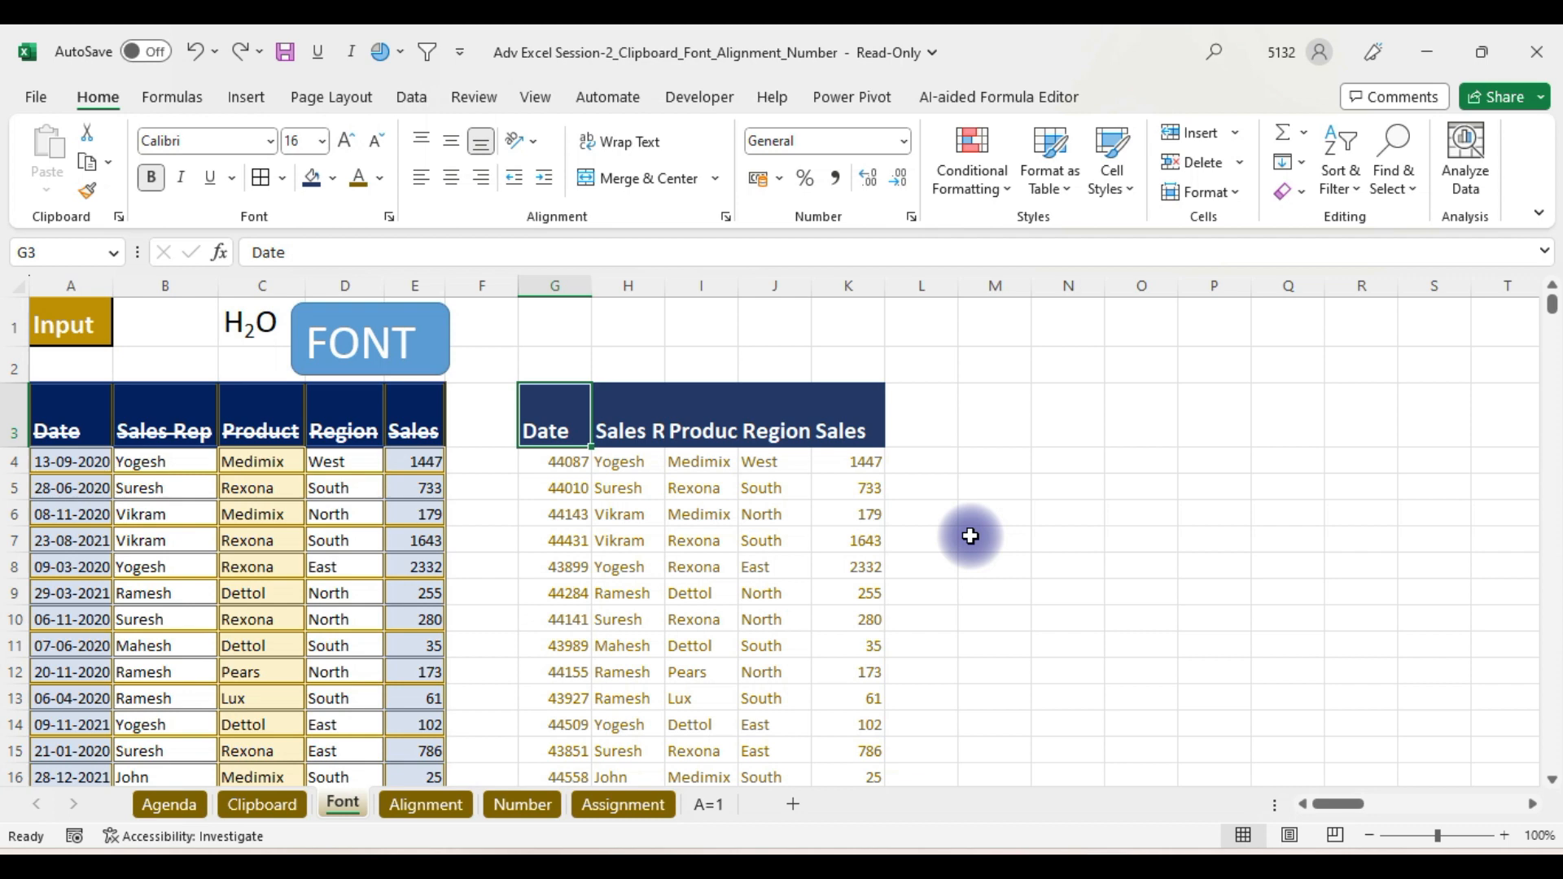
pyautogui.hotkey('ctrl', 'a')
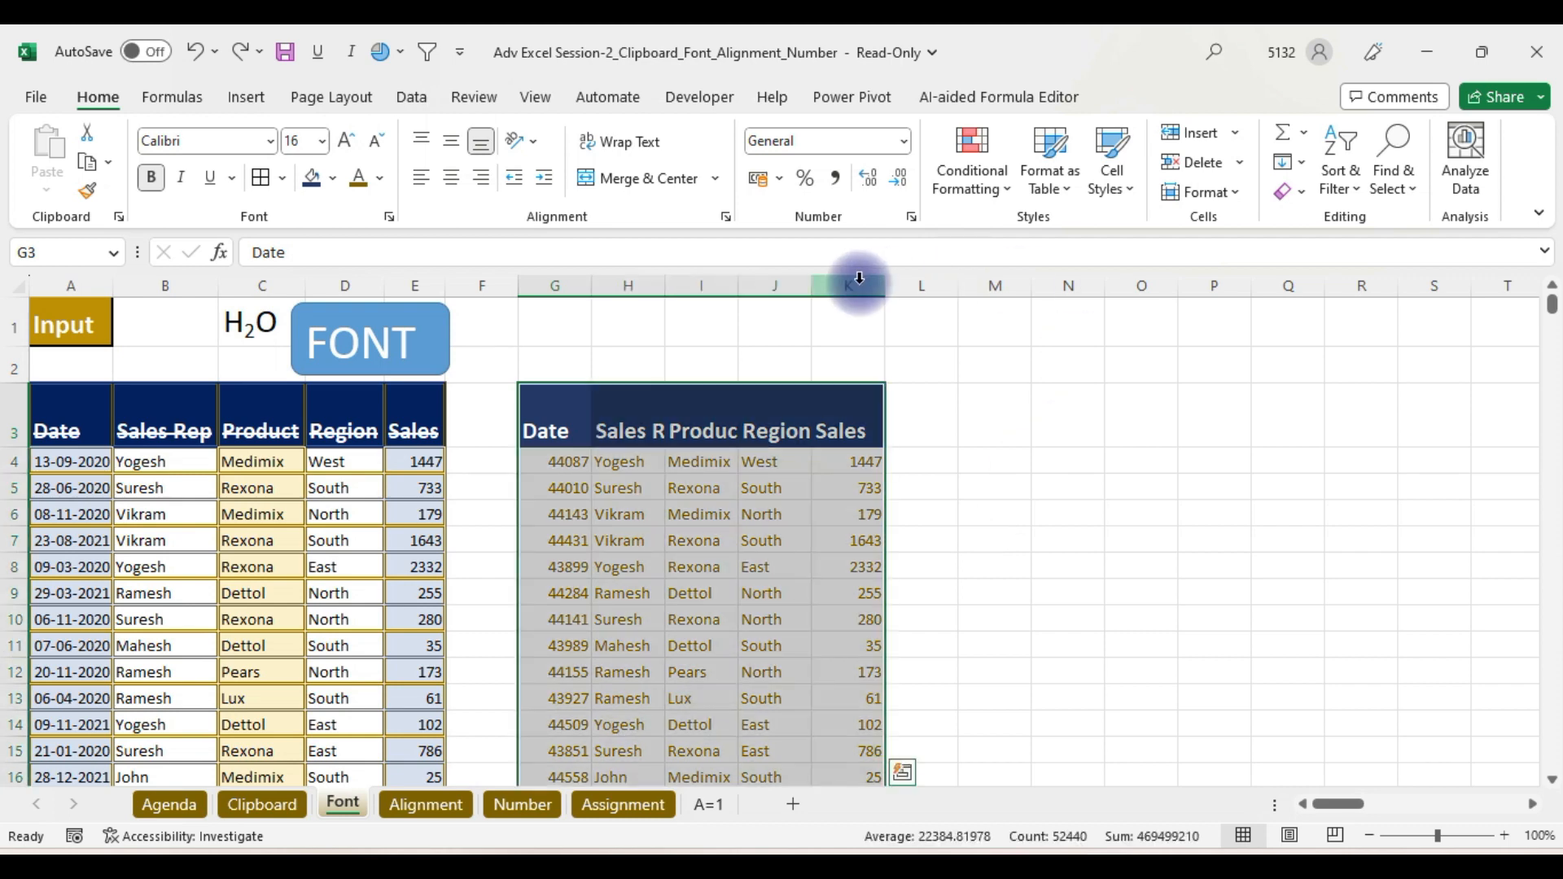
pyautogui.click(283, 180)
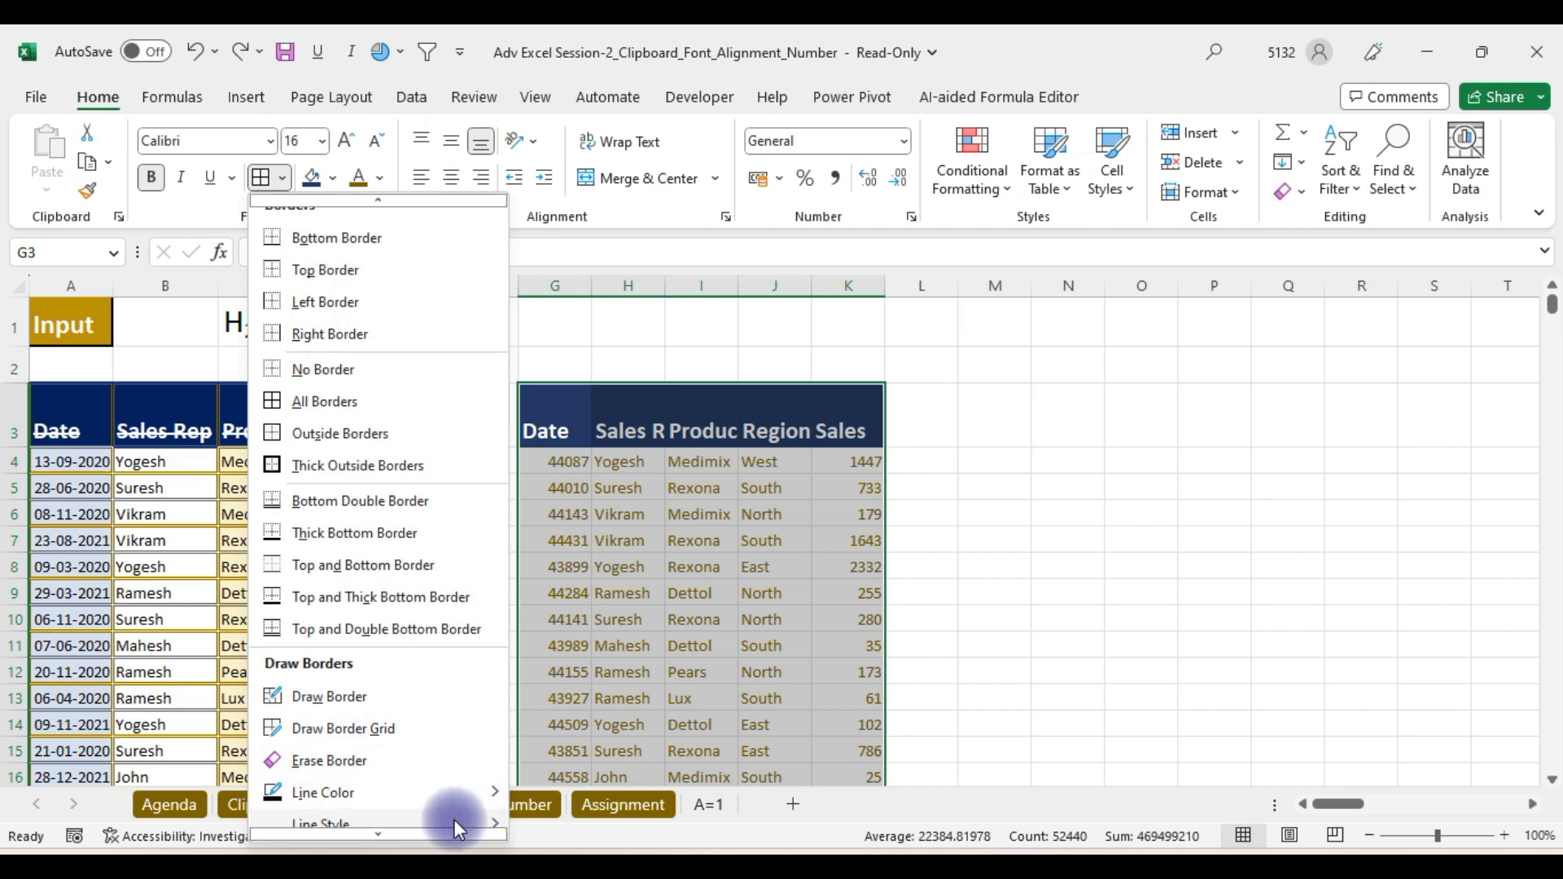
pyautogui.click(387, 830)
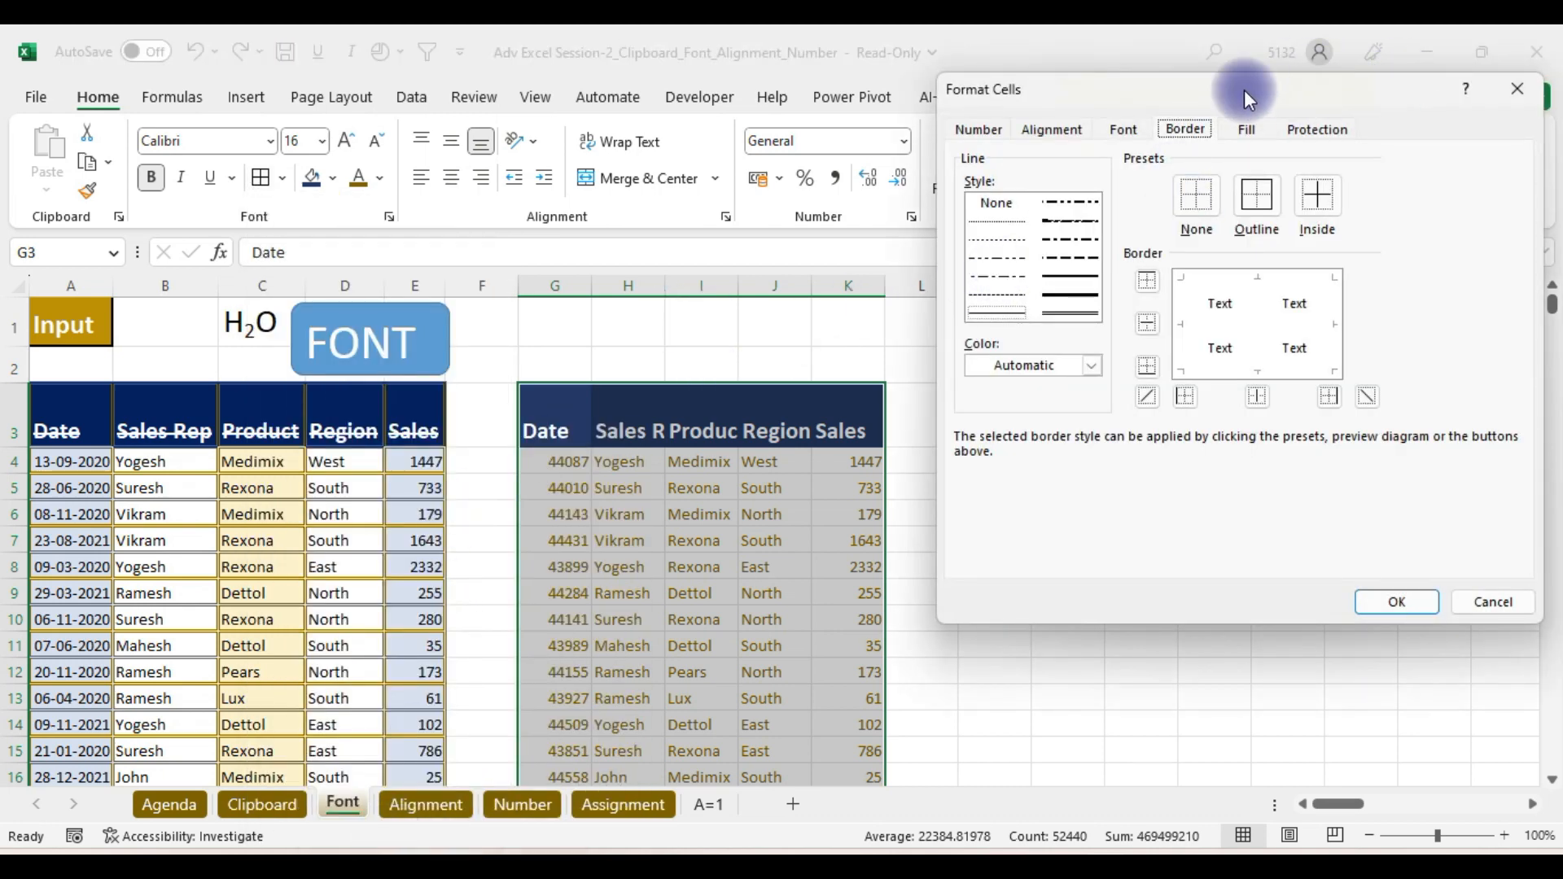
pyautogui.moveTo(1244, 90); pyautogui.dragTo(1195, 32)
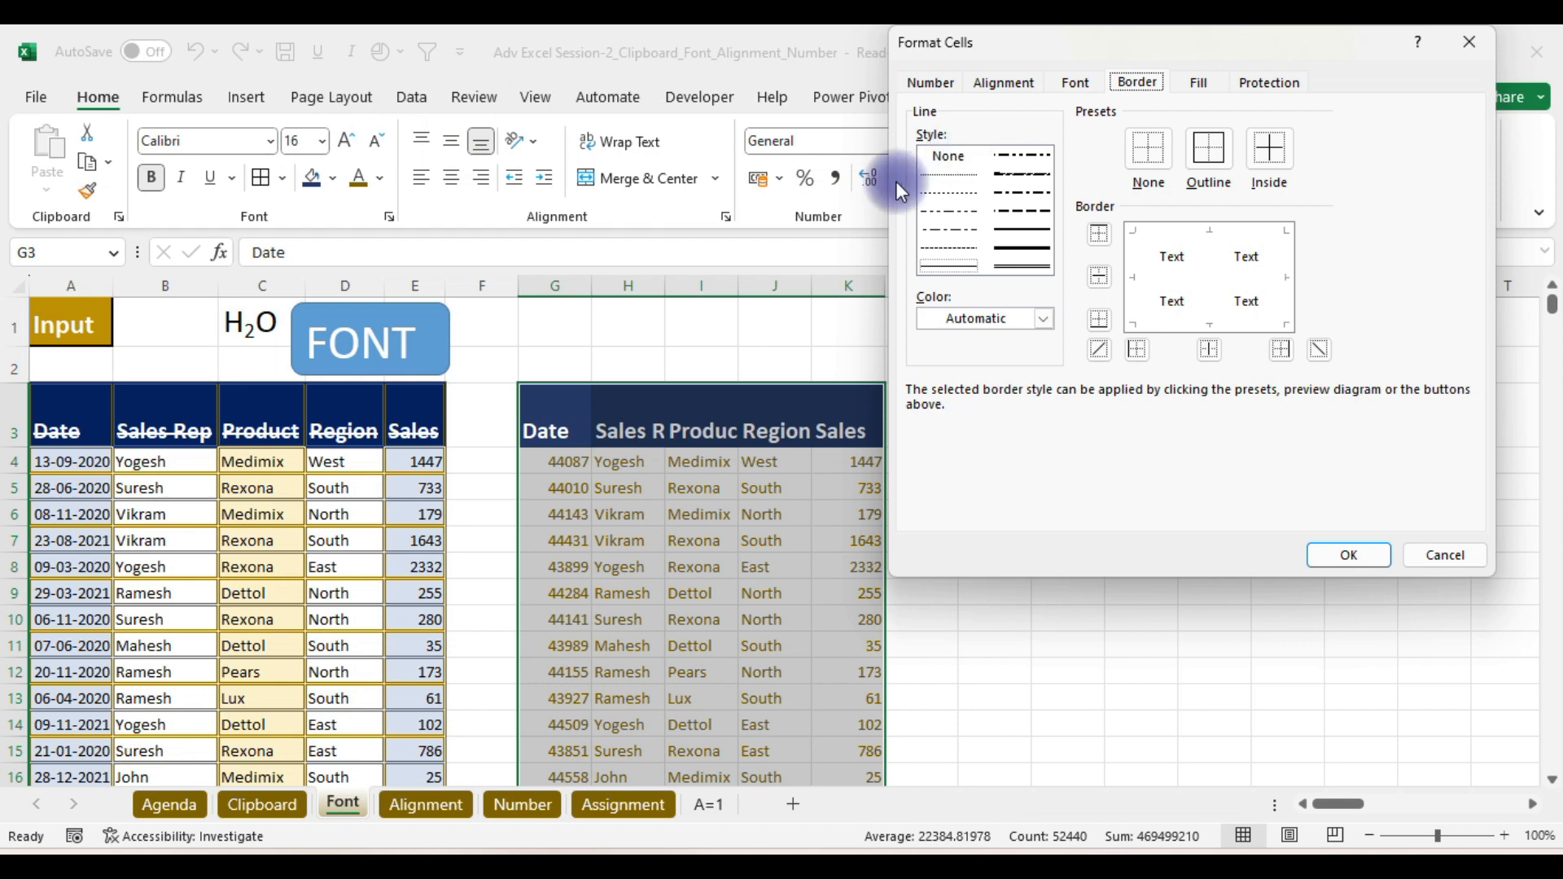
pyautogui.click(1021, 267)
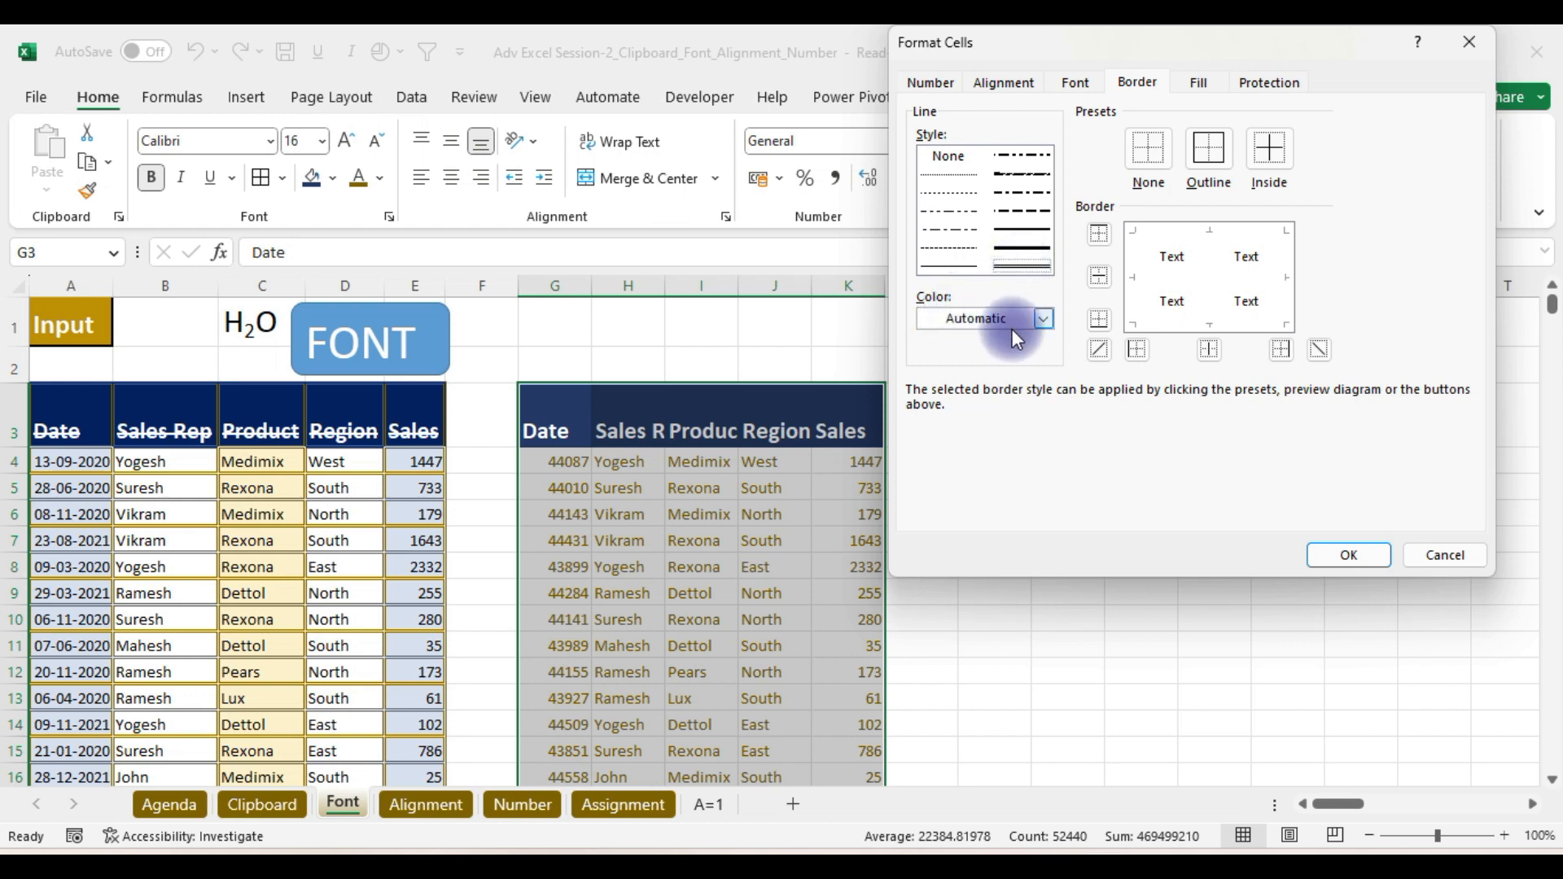
pyautogui.click(1047, 324)
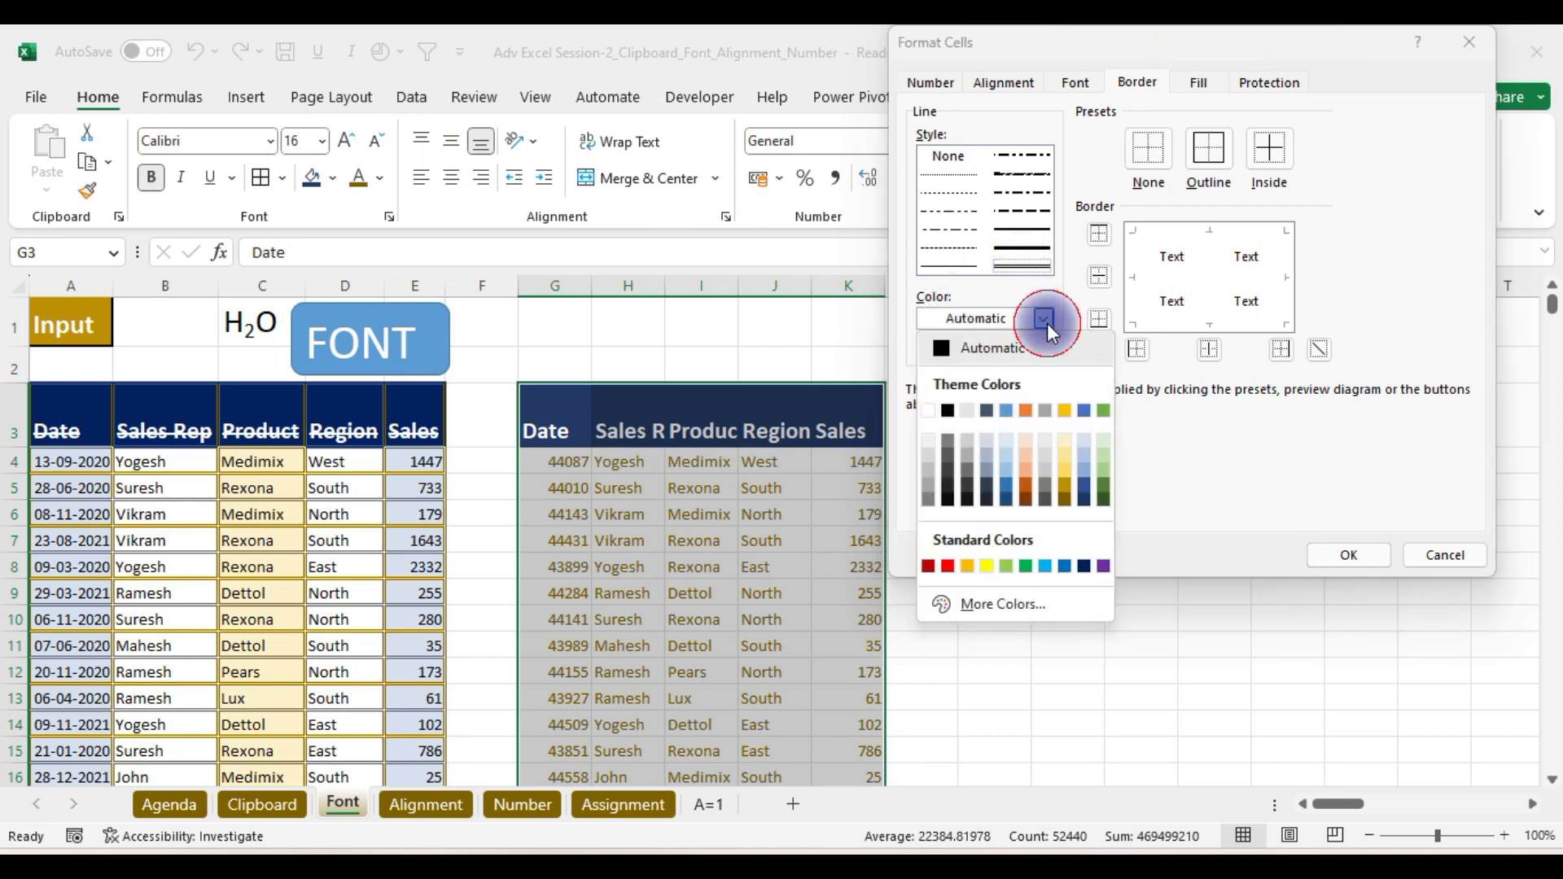
pyautogui.click(949, 566)
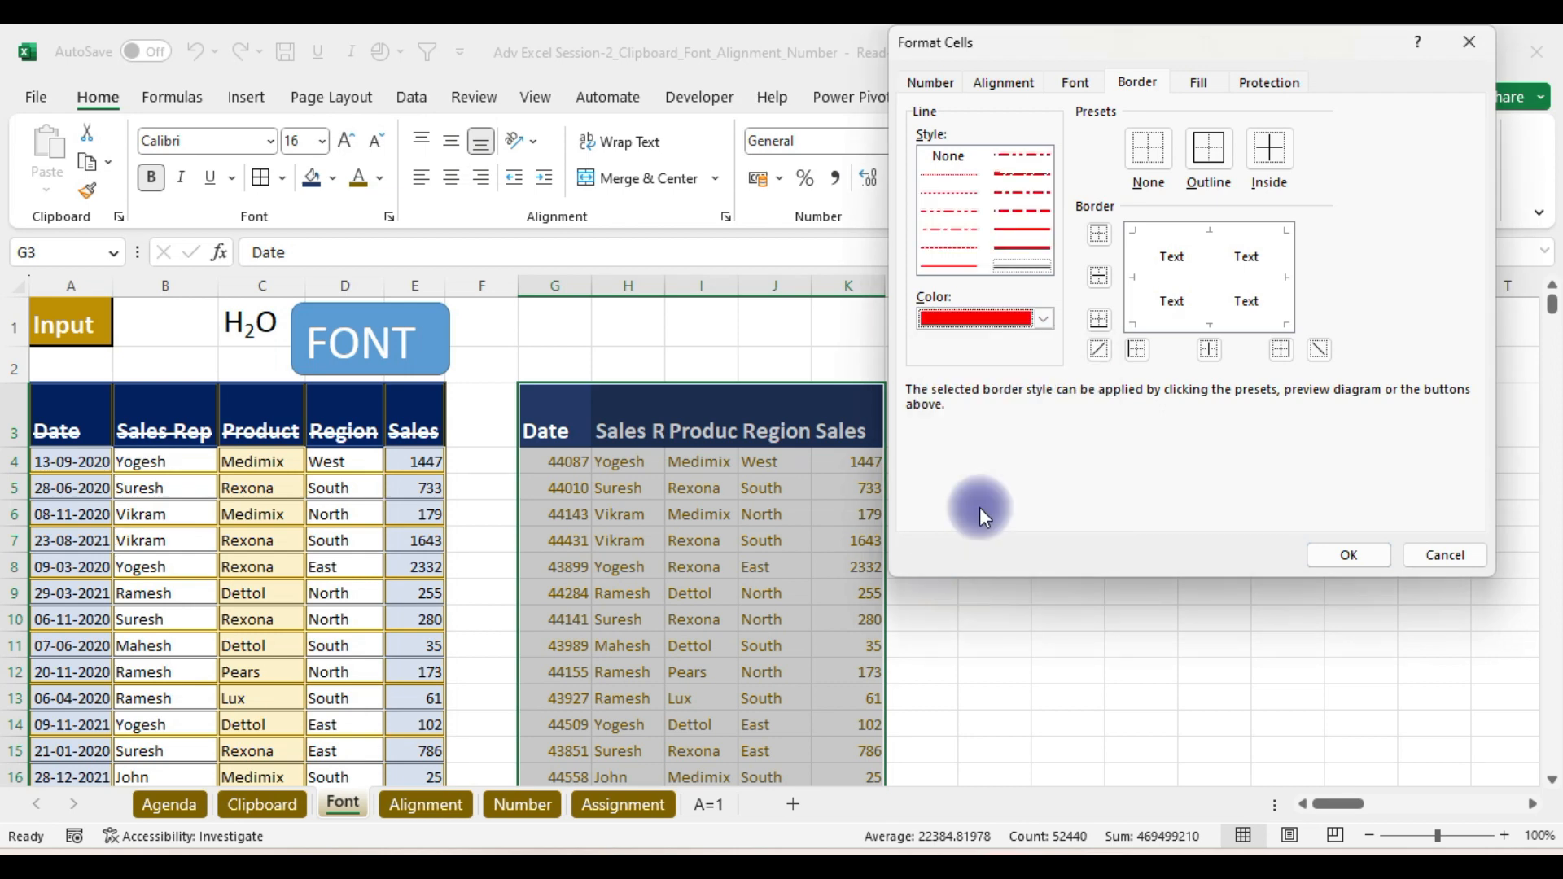
# - Apply the red double line as both outline and inside borders to the whole table and deselect it
pyautogui.click(1216, 149)
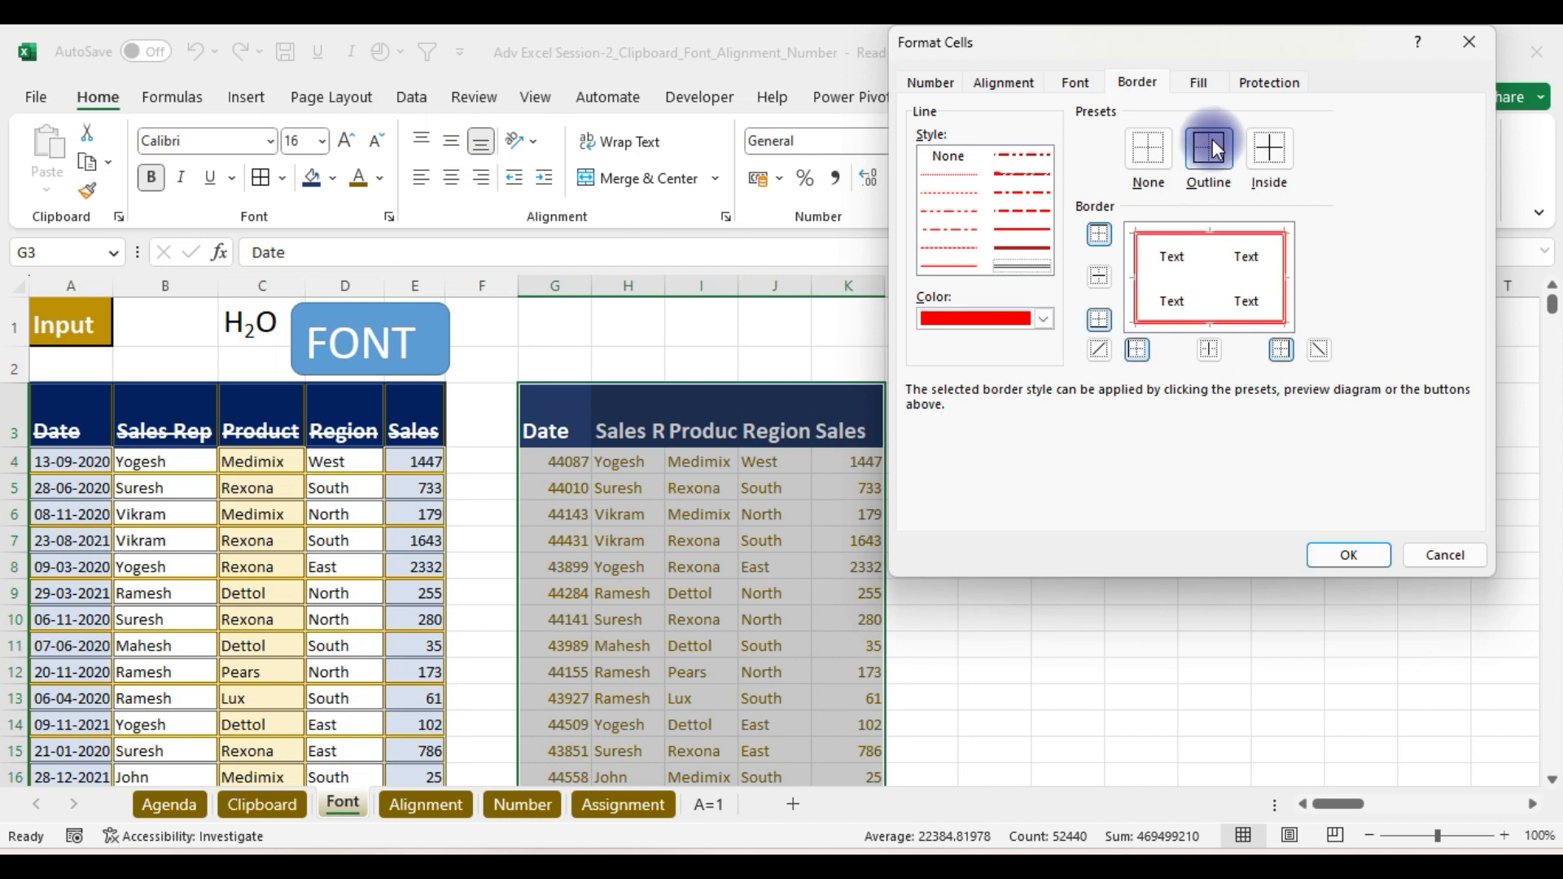
pyautogui.click(1277, 151)
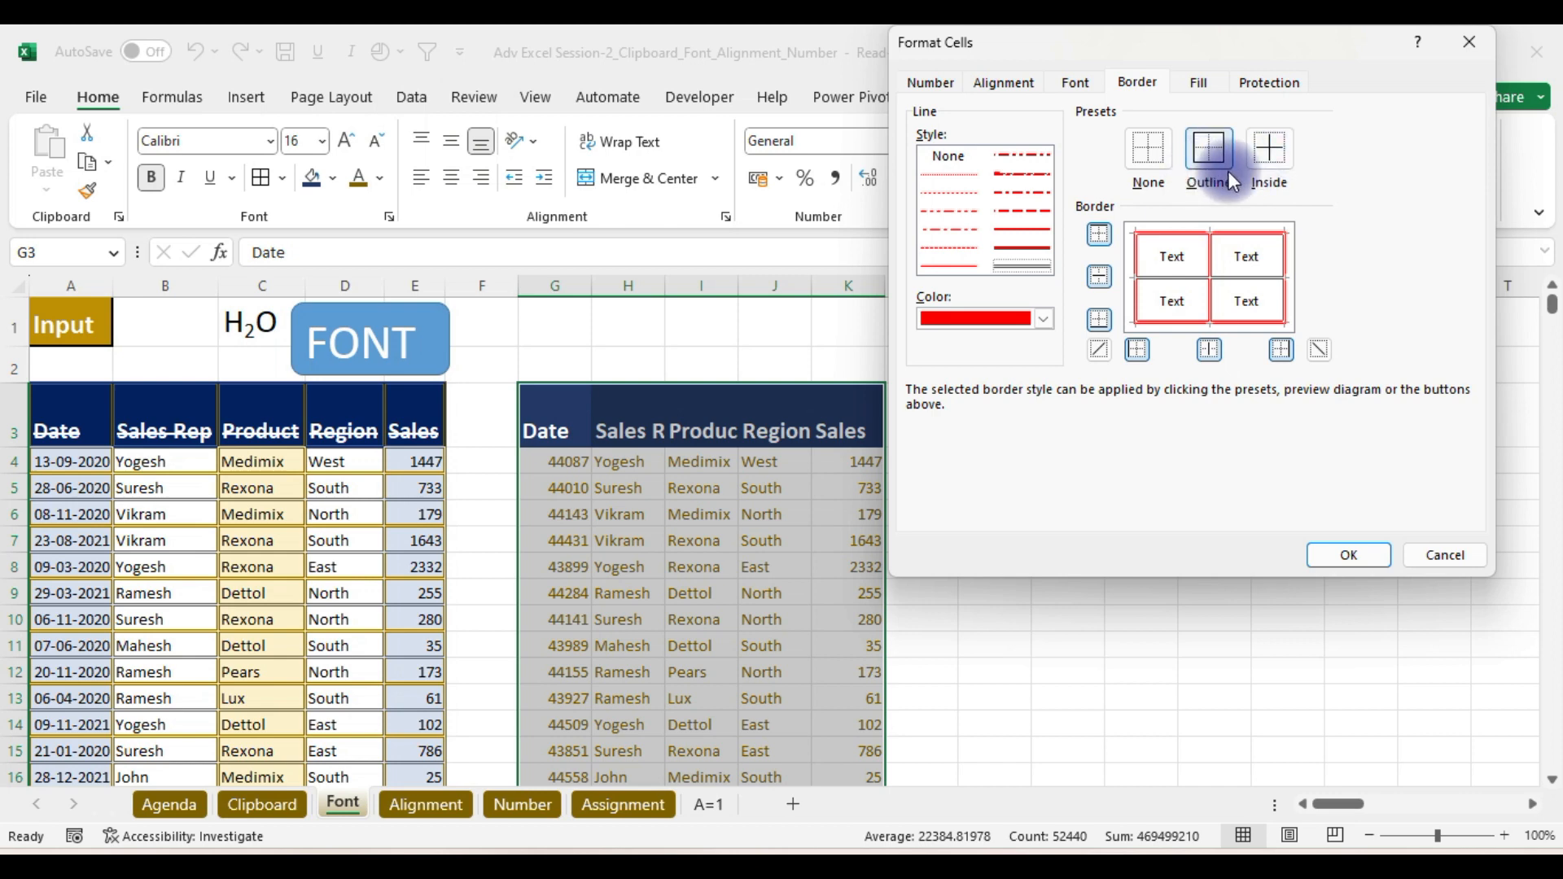
pyautogui.click(1373, 555)
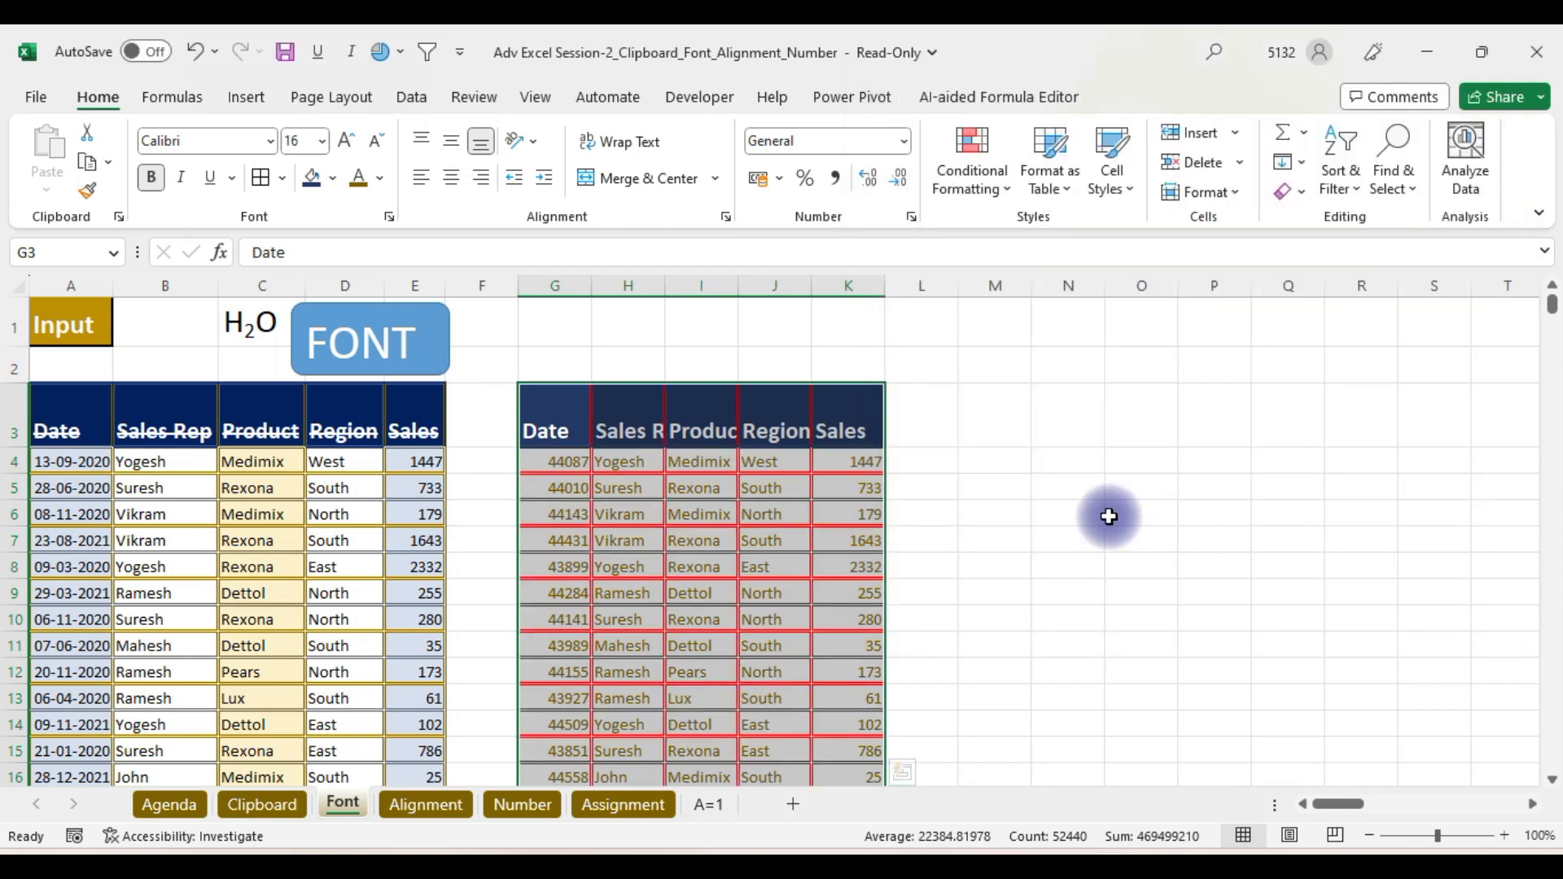
pyautogui.click(1108, 516)
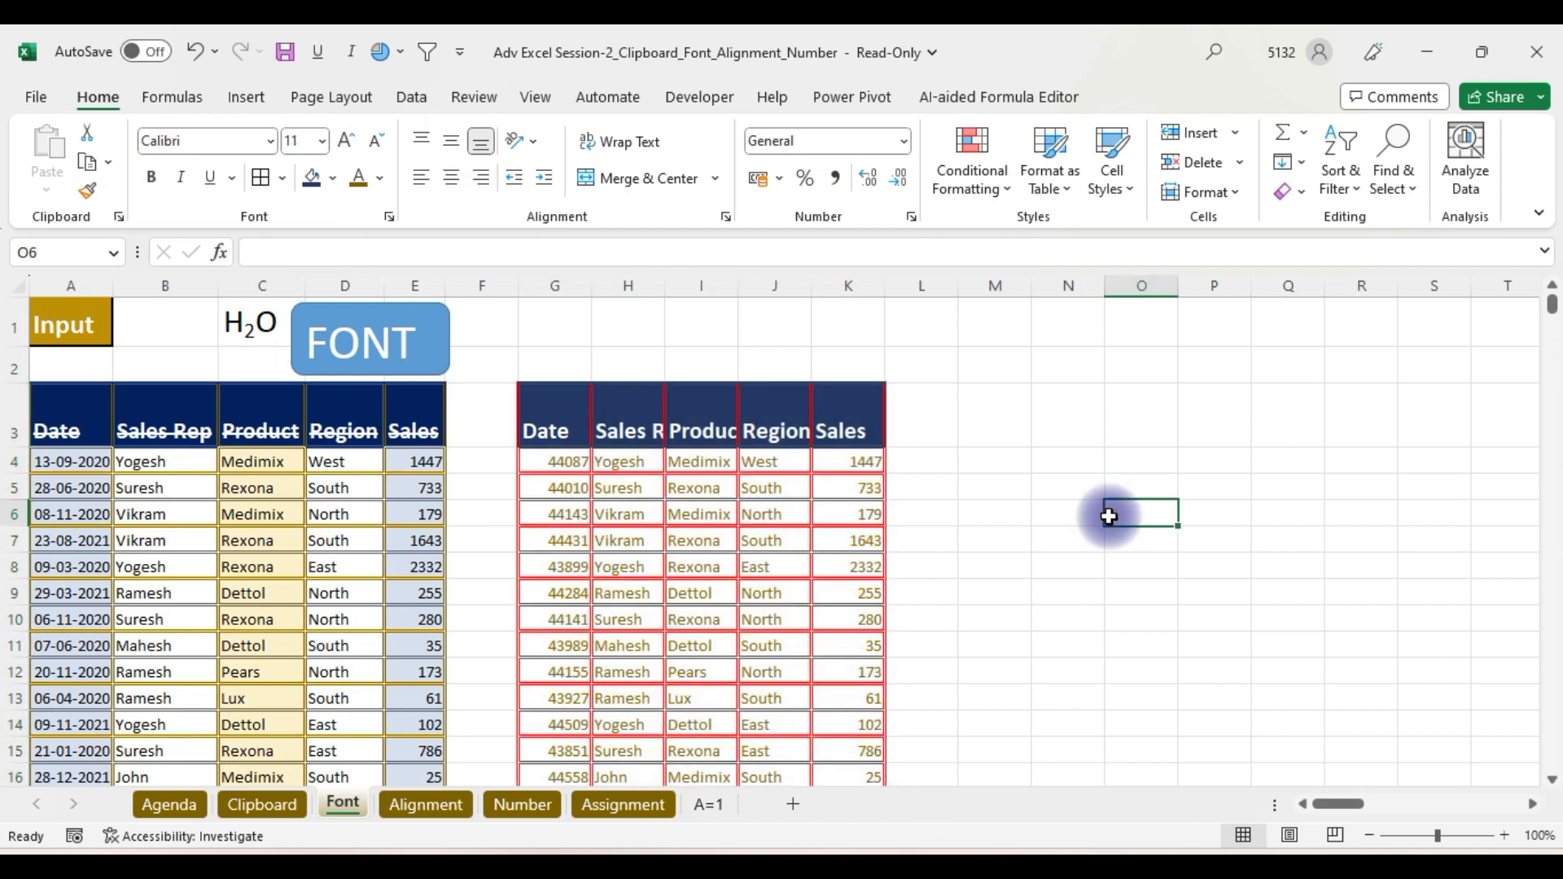
# - Format the serial numbers in the second table's Date column, from G4 down to the last row, as Short Date
pyautogui.click(558, 462)
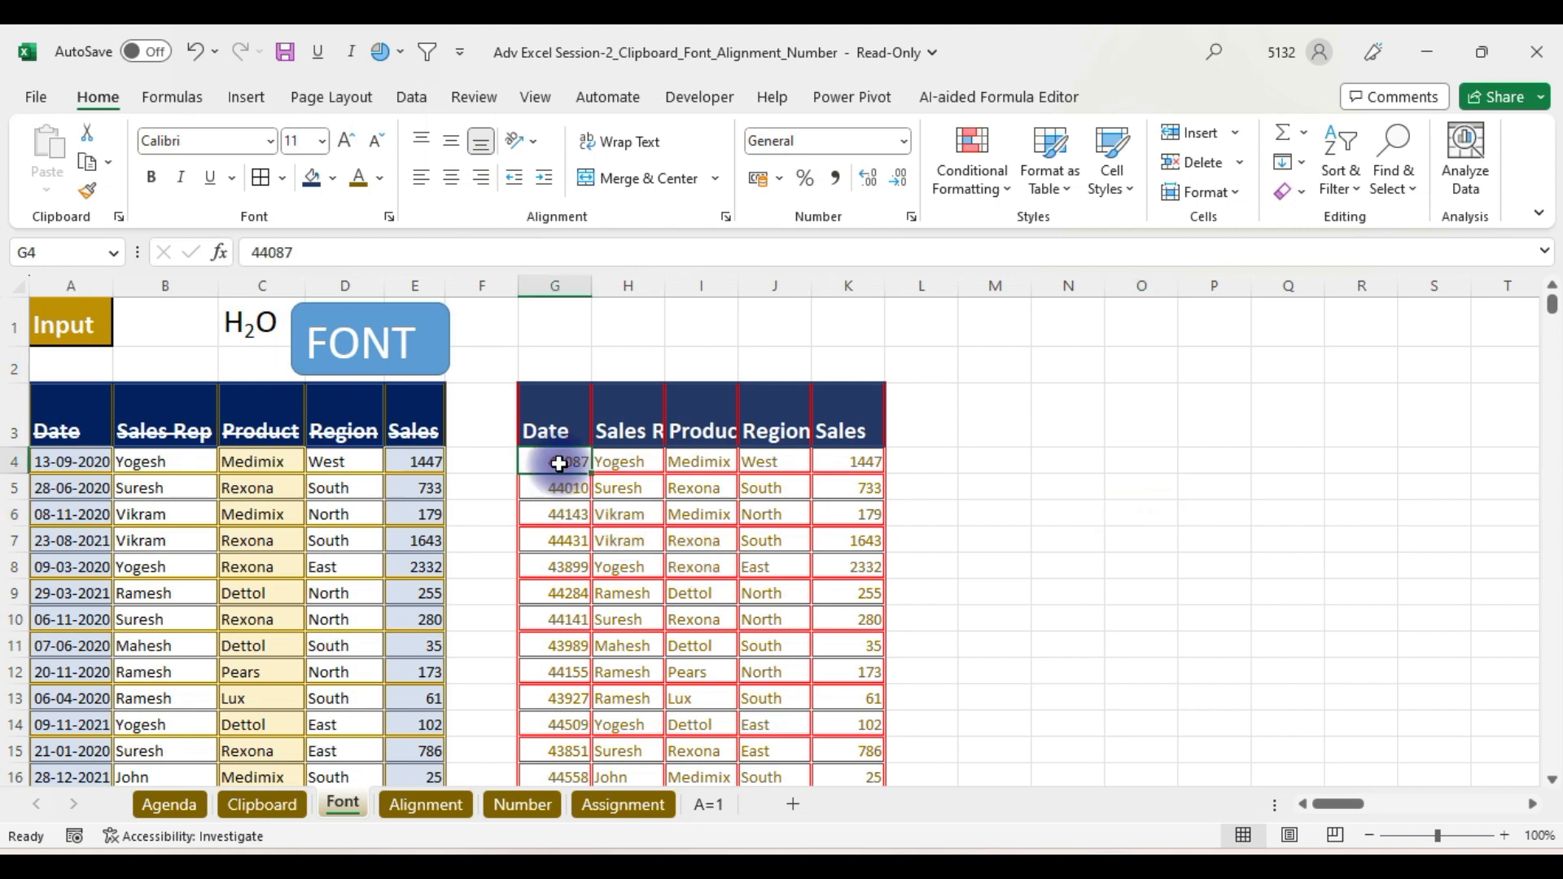
pyautogui.hotkey('ctrl', 'shift', 'Down')
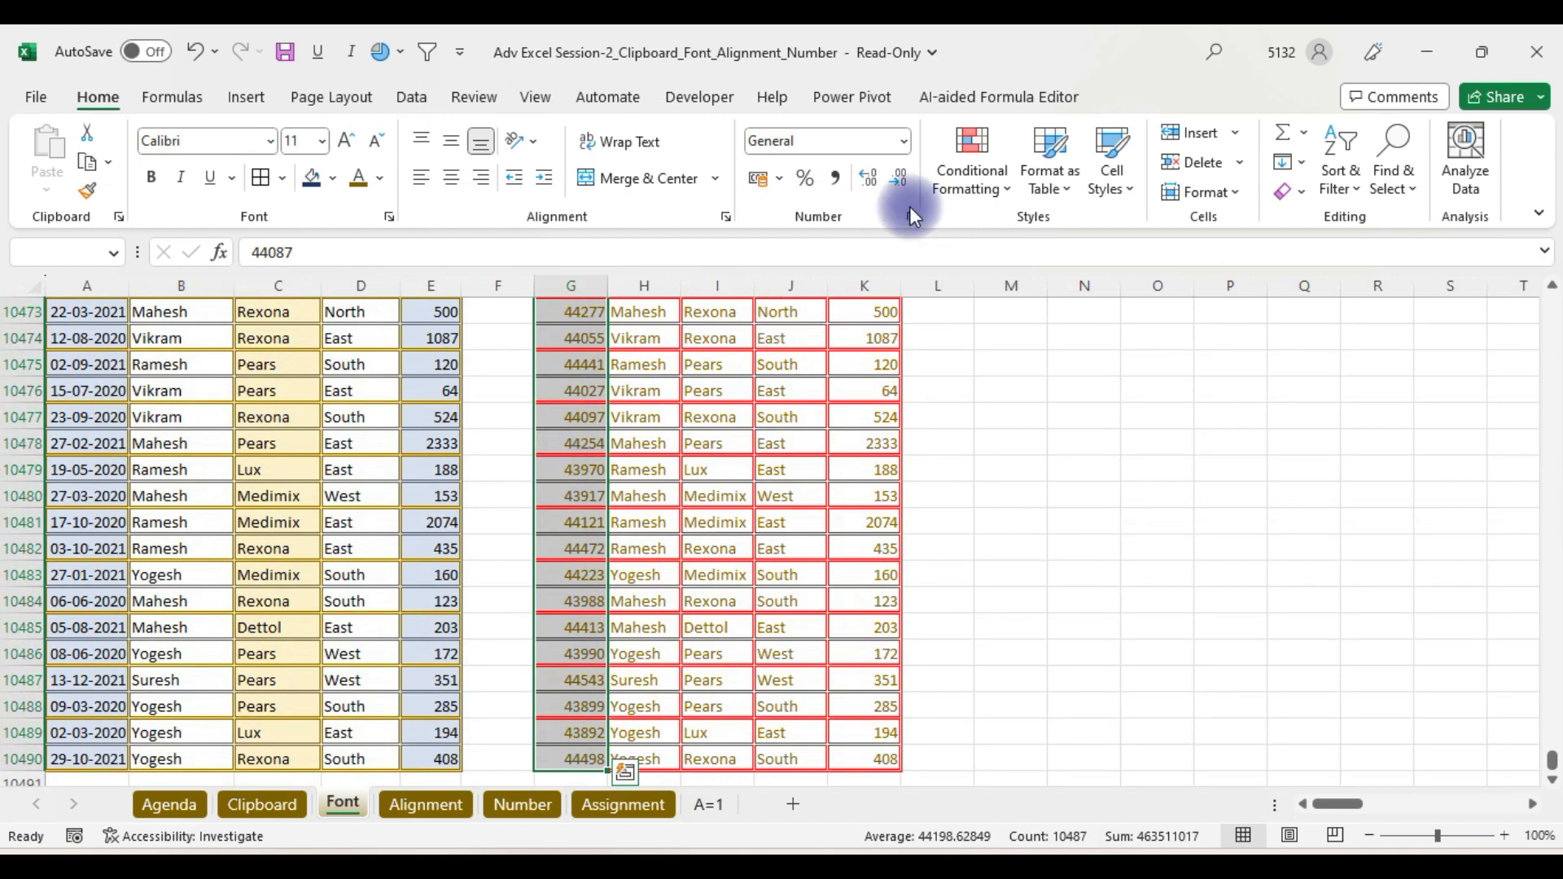
pyautogui.click(903, 141)
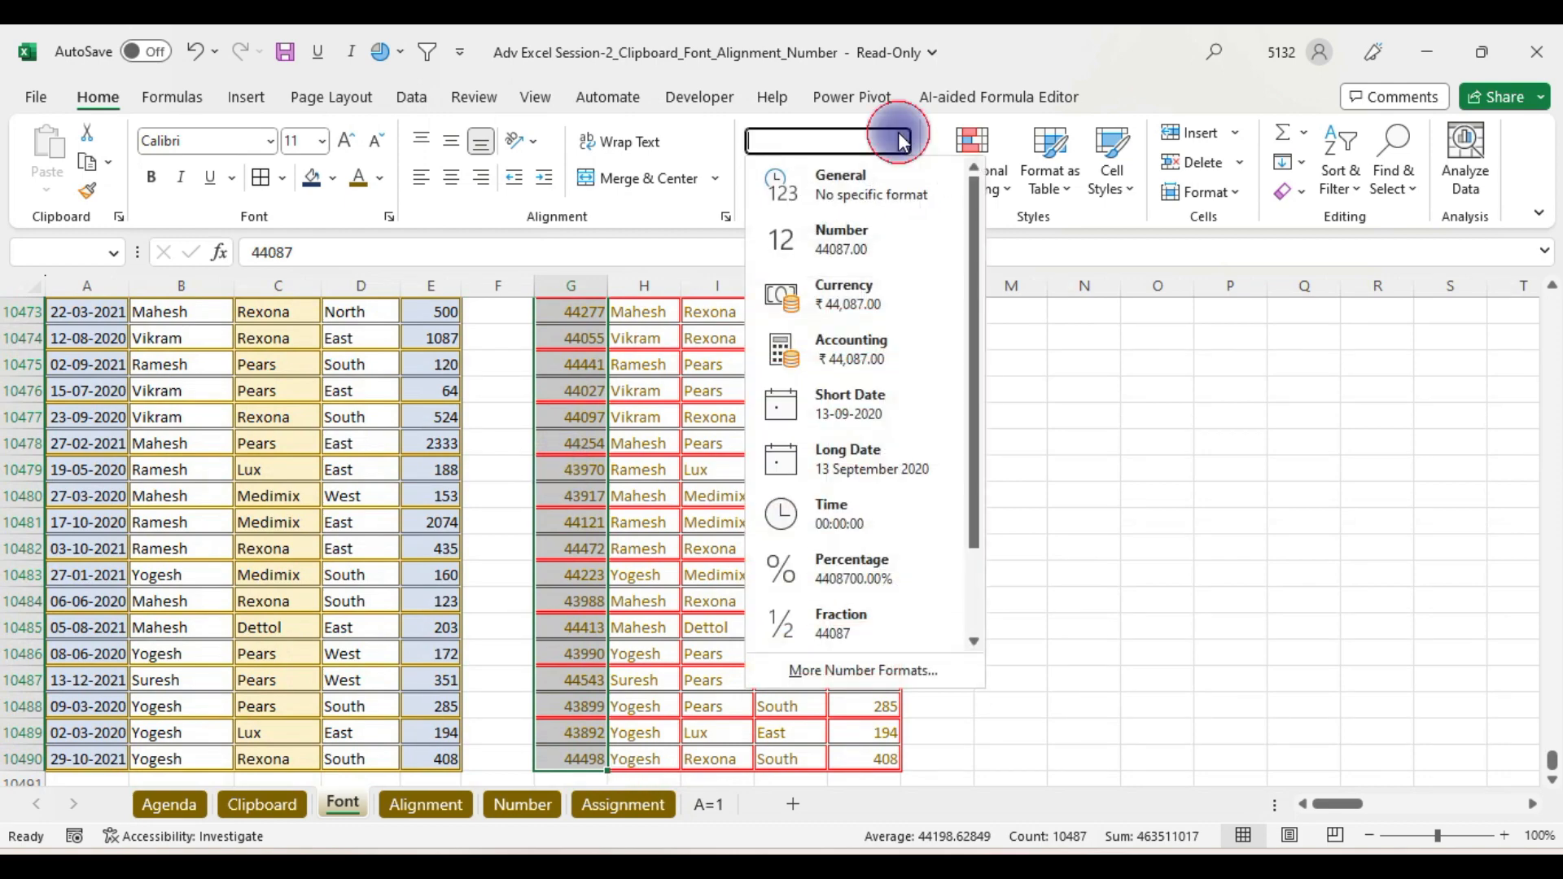
pyautogui.click(847, 407)
pyautogui.hotkey('ctrl', 'BackSpace')
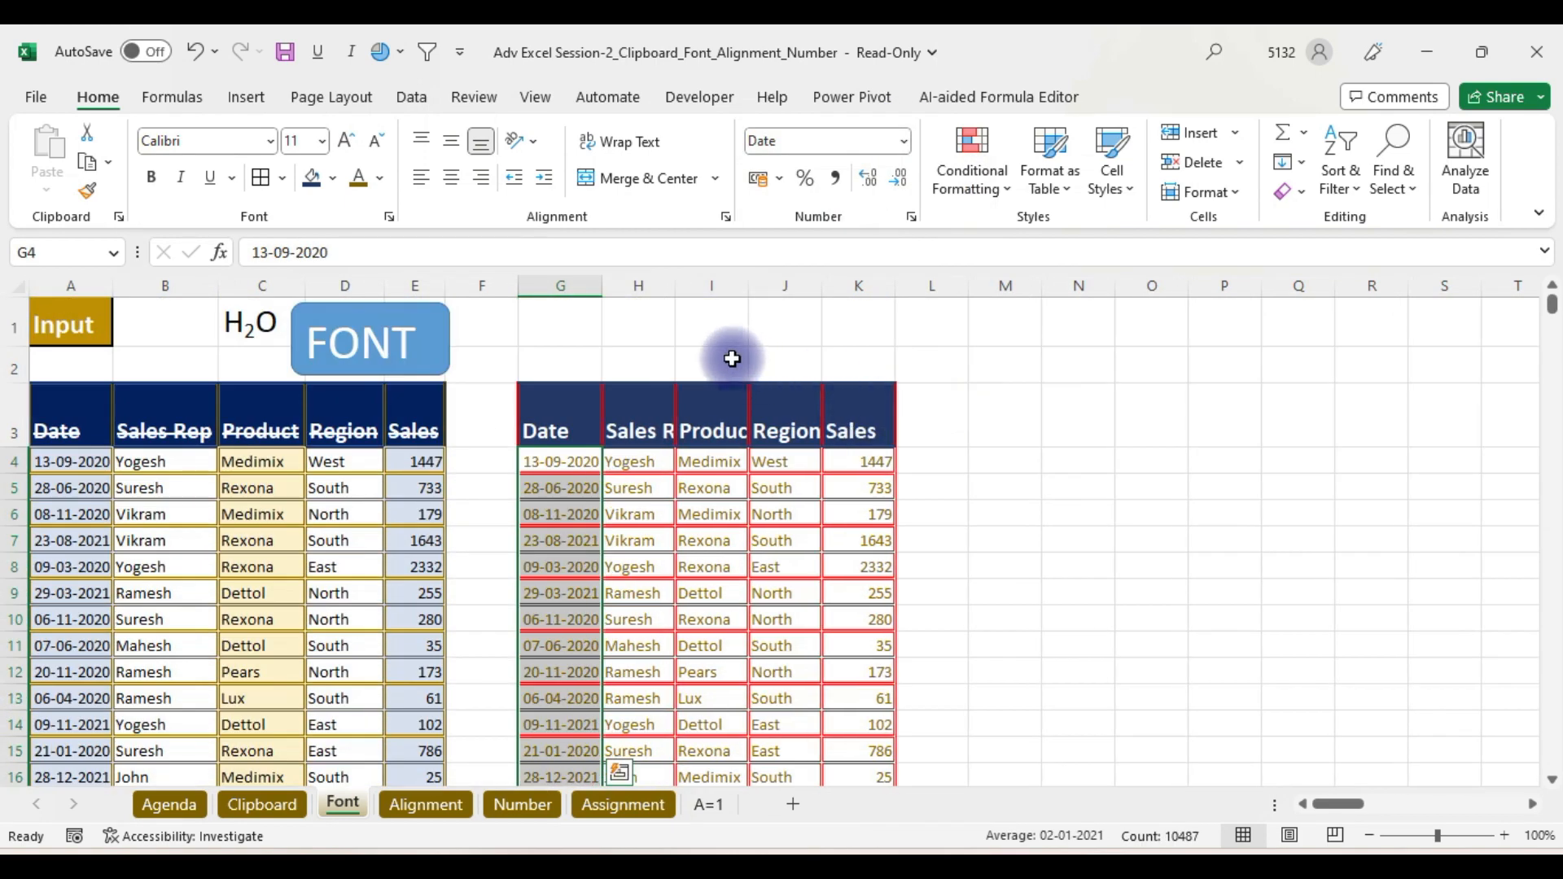
# - Autofit the widths of columns G to K to their contents and deselect them
pyautogui.moveTo(573, 285); pyautogui.dragTo(853, 311)
pyautogui.doubleClick(748, 285)
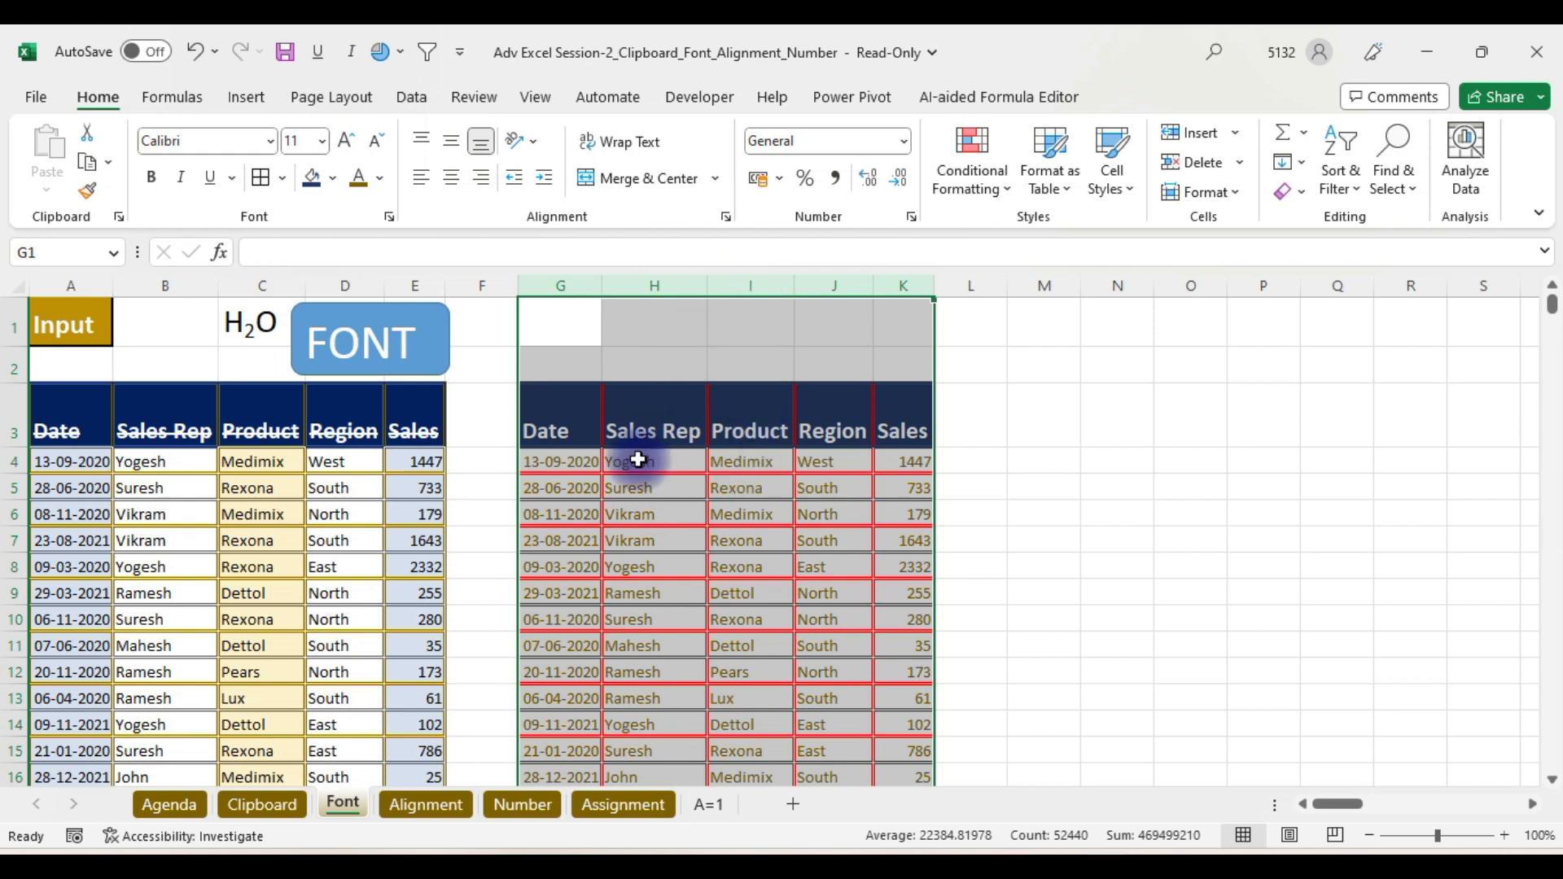
pyautogui.click(1073, 463)
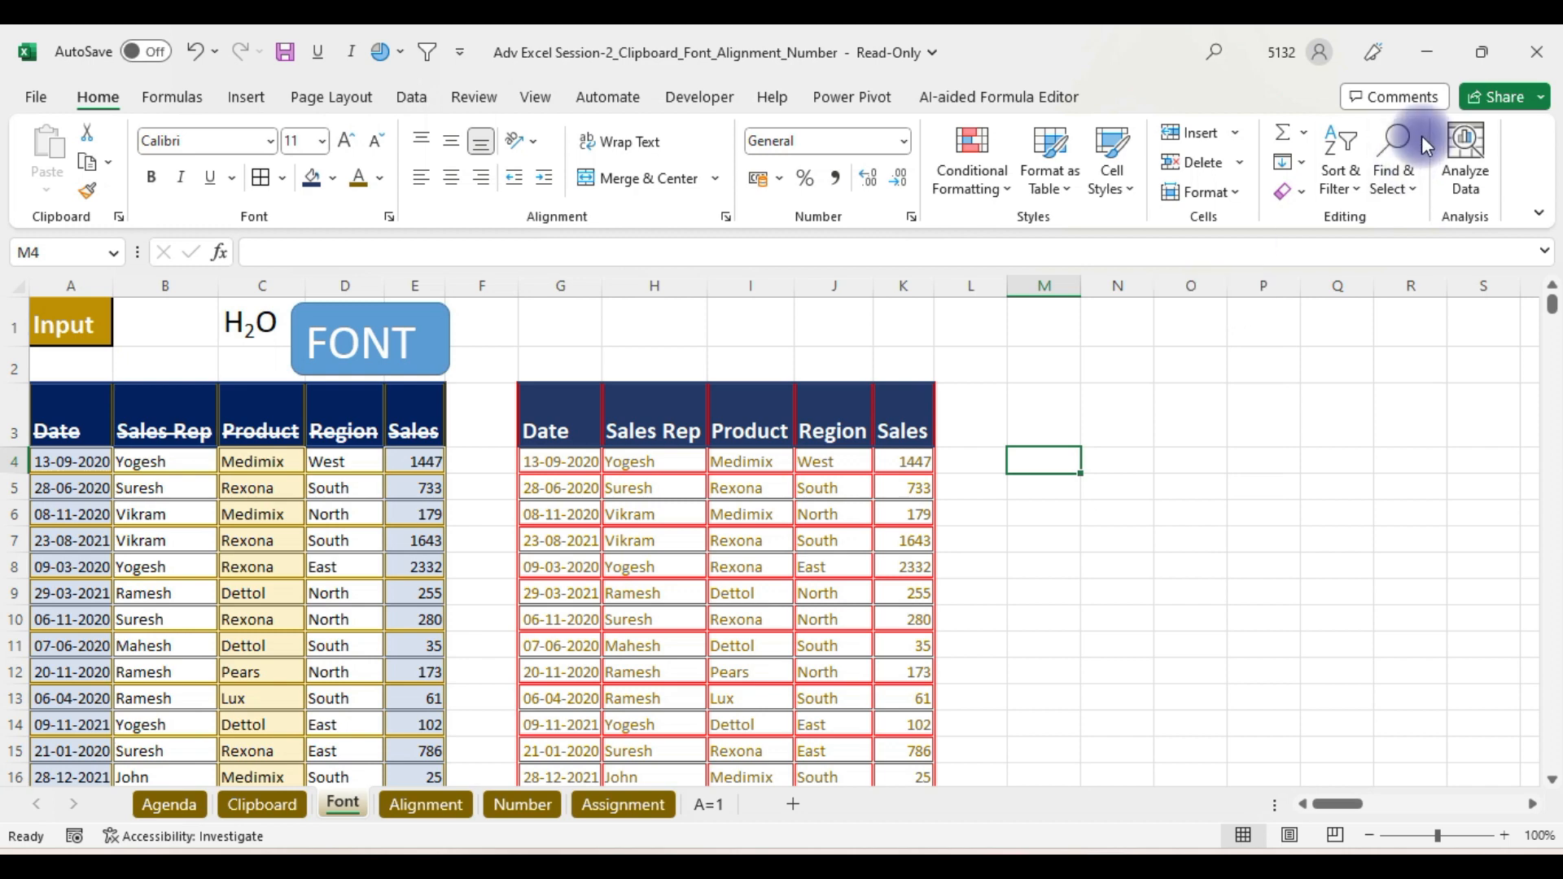
# - Minimize the workbook and file explorer windows, switch to the Google Meet call in the browser and turn on the camera
pyautogui.click(1426, 44)
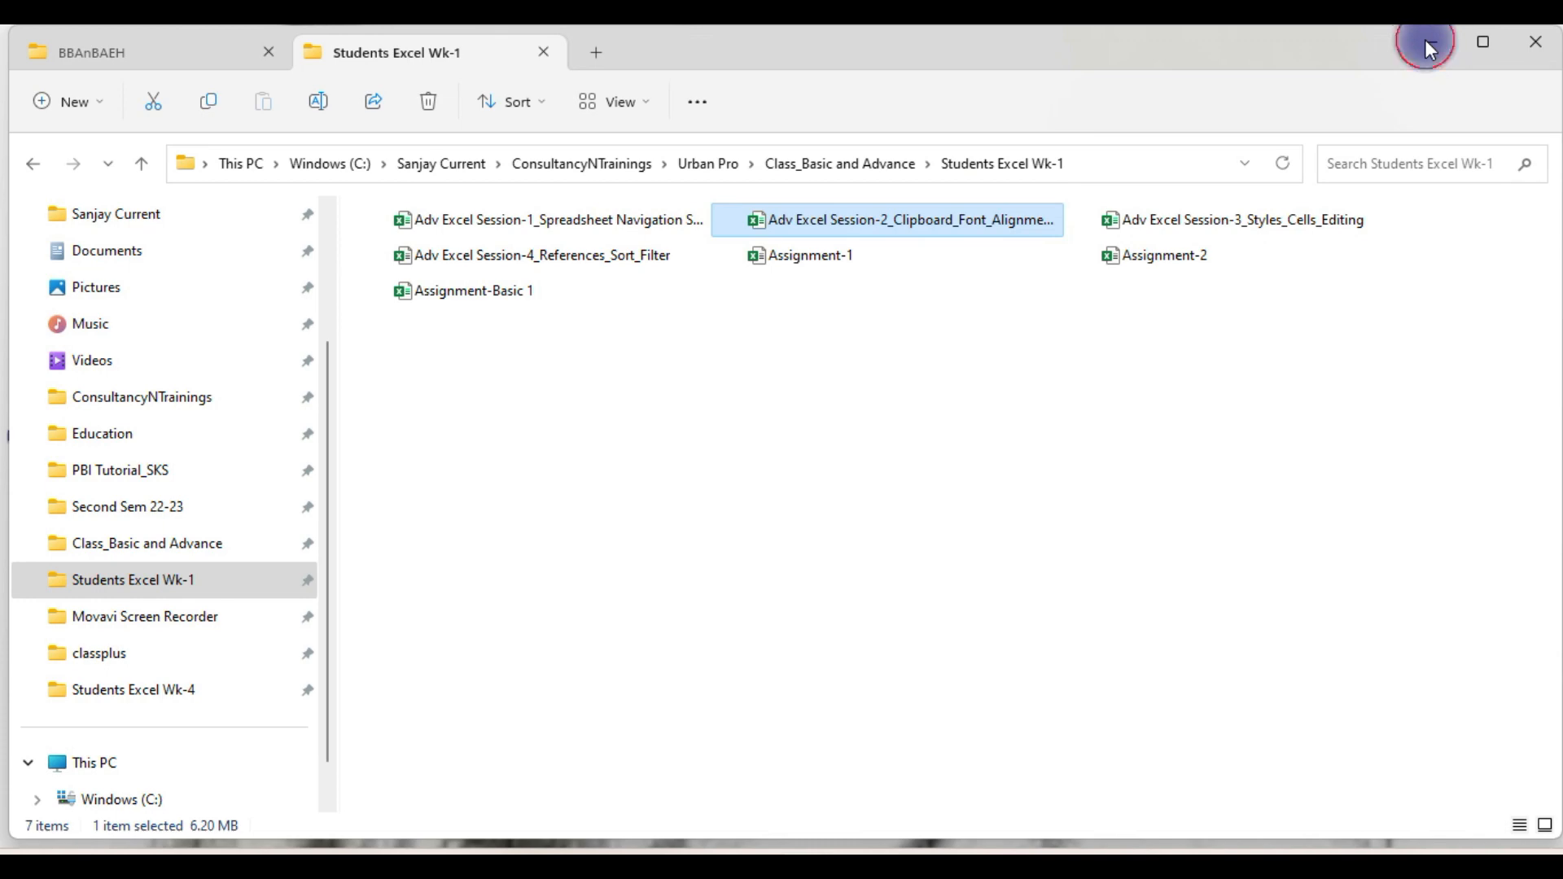
pyautogui.click(1427, 45)
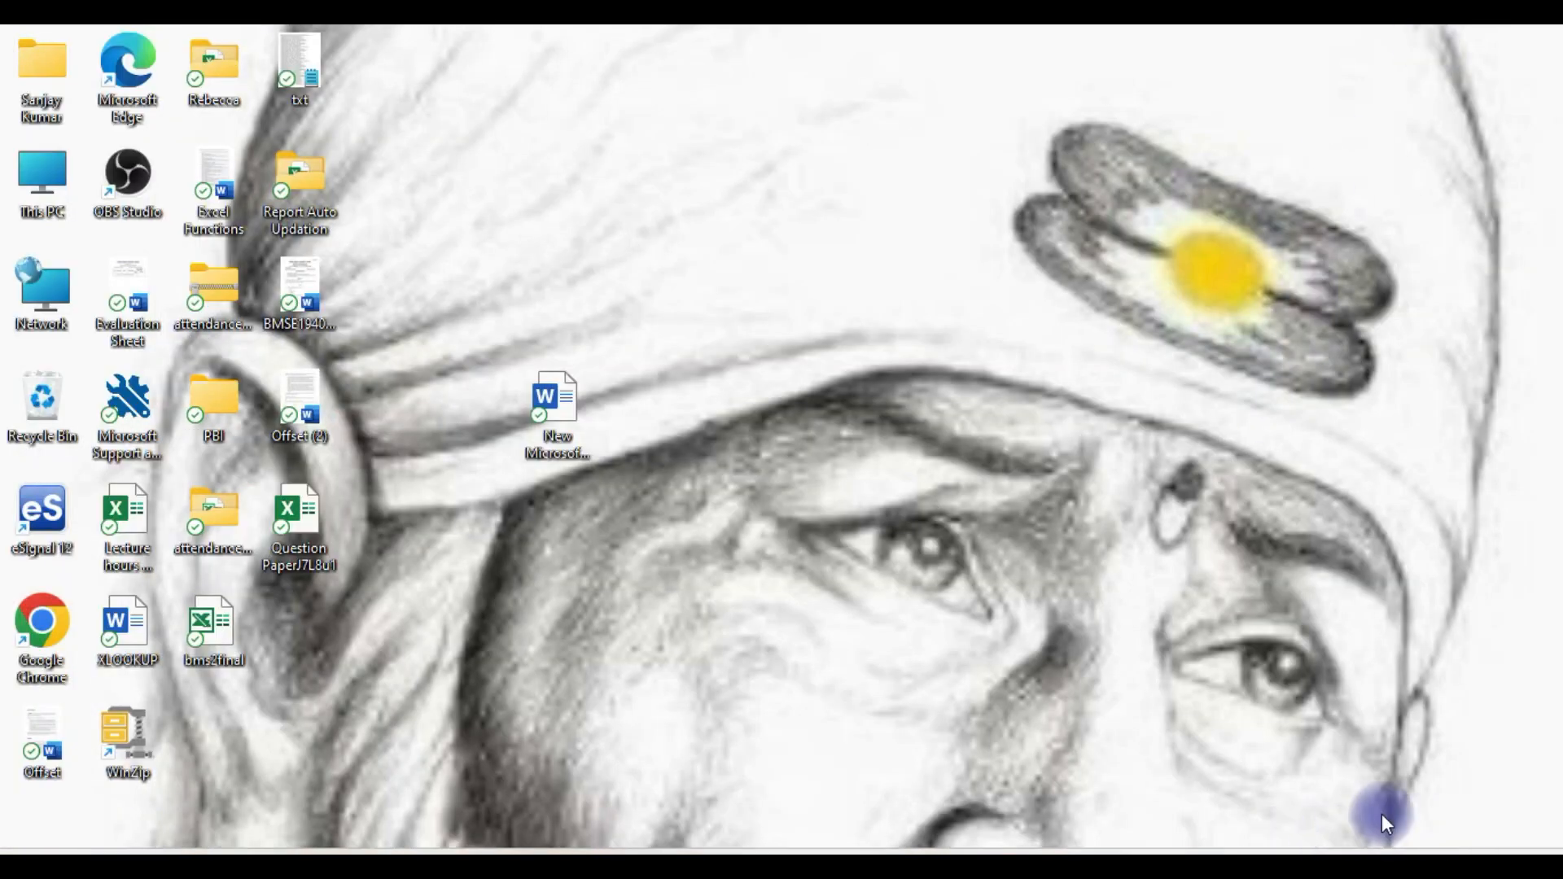
pyautogui.moveTo(1111, 851)
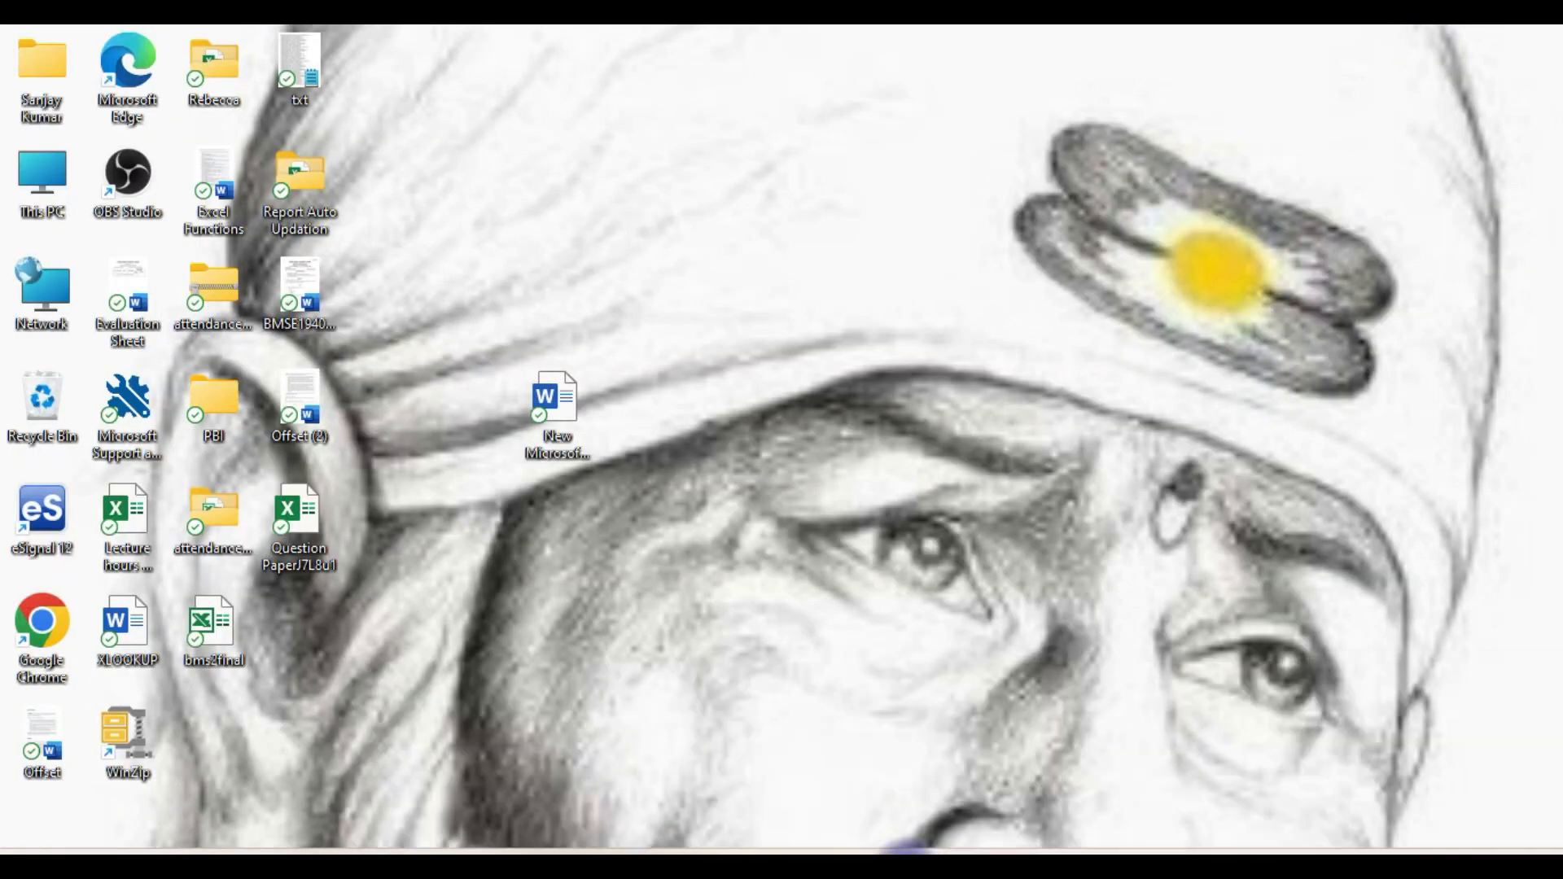
pyautogui.moveTo(905, 849)
pyautogui.click(818, 775)
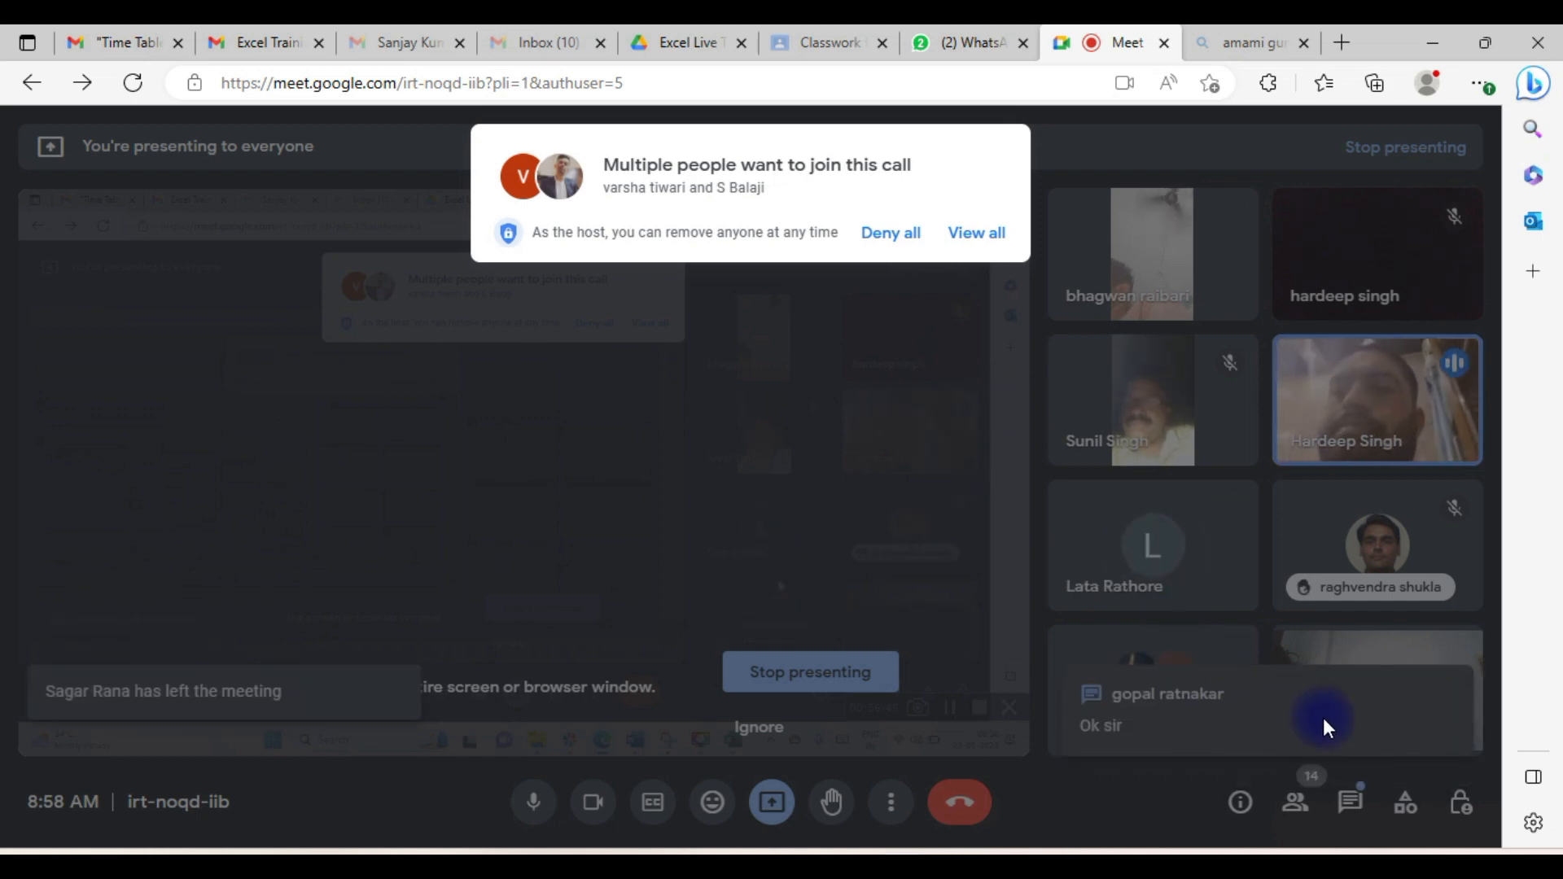
pyautogui.click(588, 802)
# - Respond to the pending join requests and stop presenting the screen
pyautogui.click(988, 237)
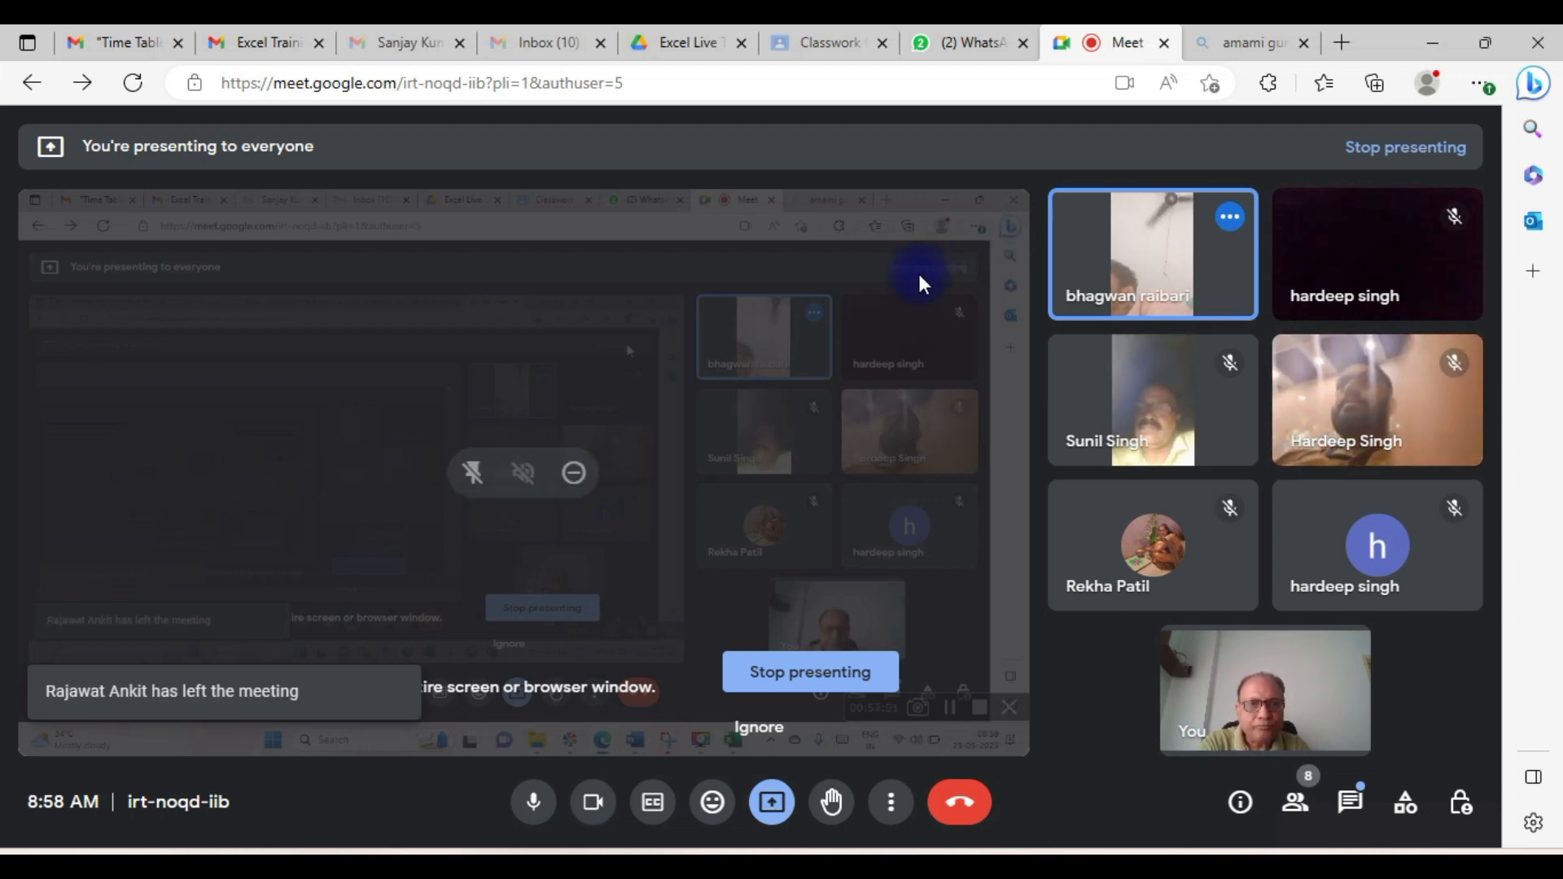
pyautogui.click(769, 803)
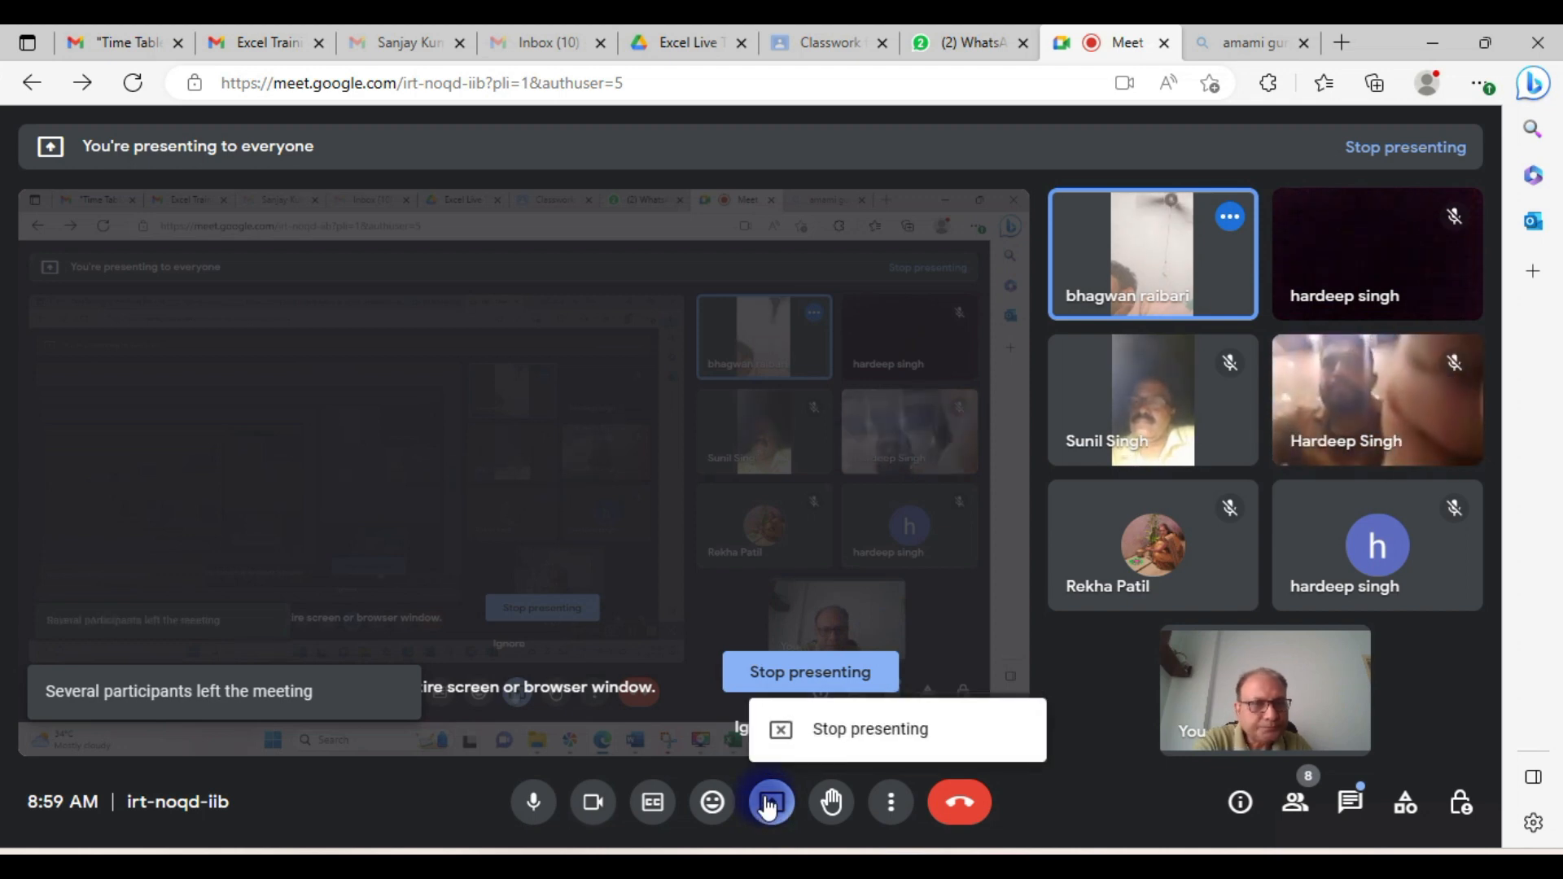
pyautogui.click(814, 730)
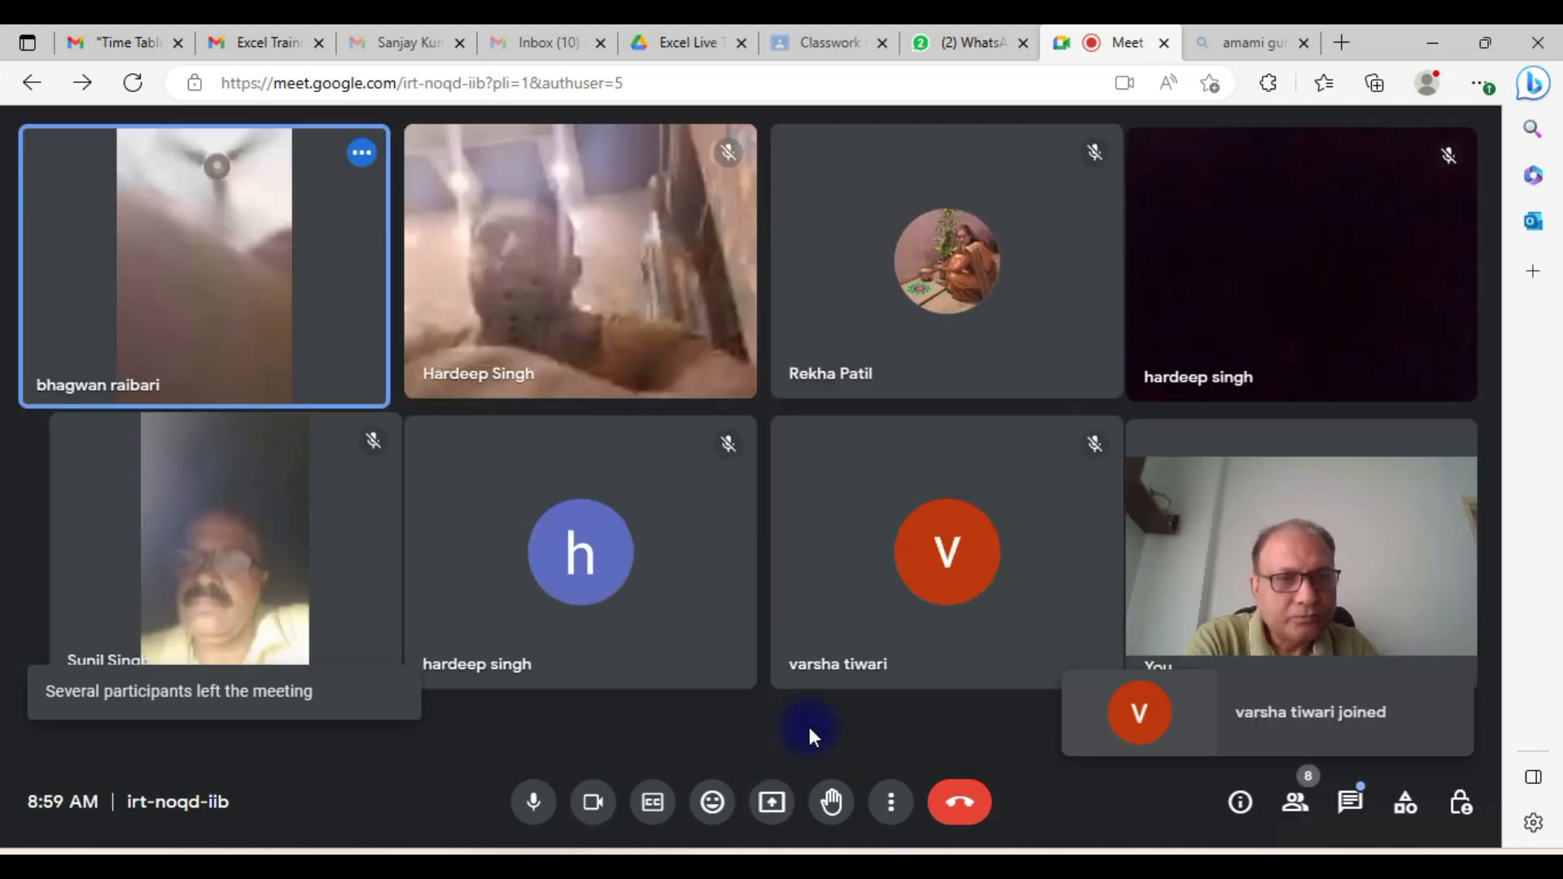
# - Admit each newly waiting participant to the call, letting the group of simultaneous requests in together
pyautogui.moveTo(815, 558)
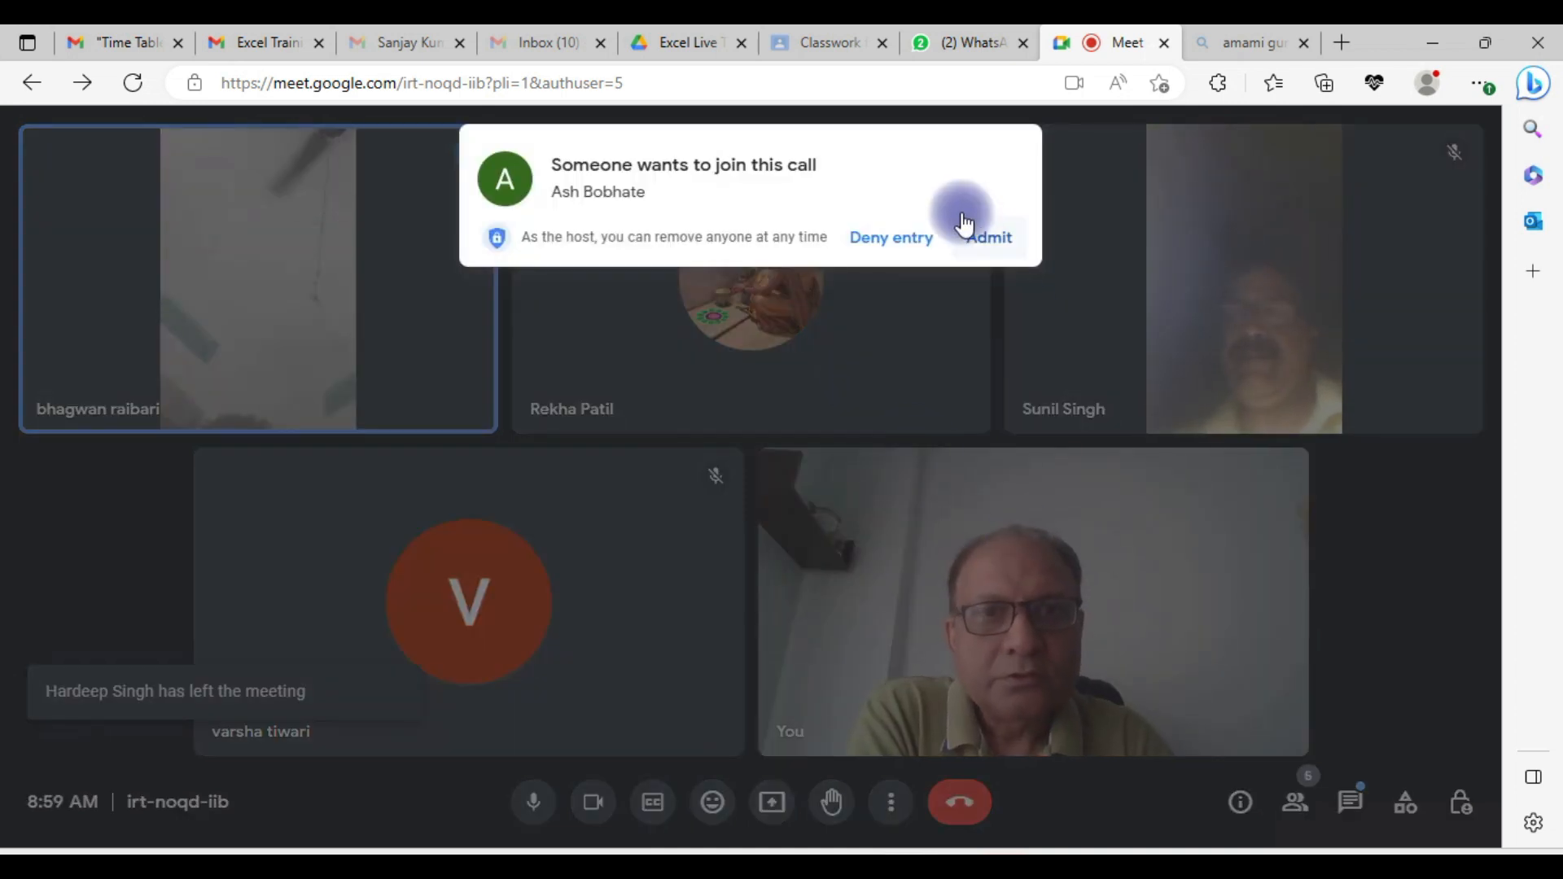
pyautogui.click(991, 237)
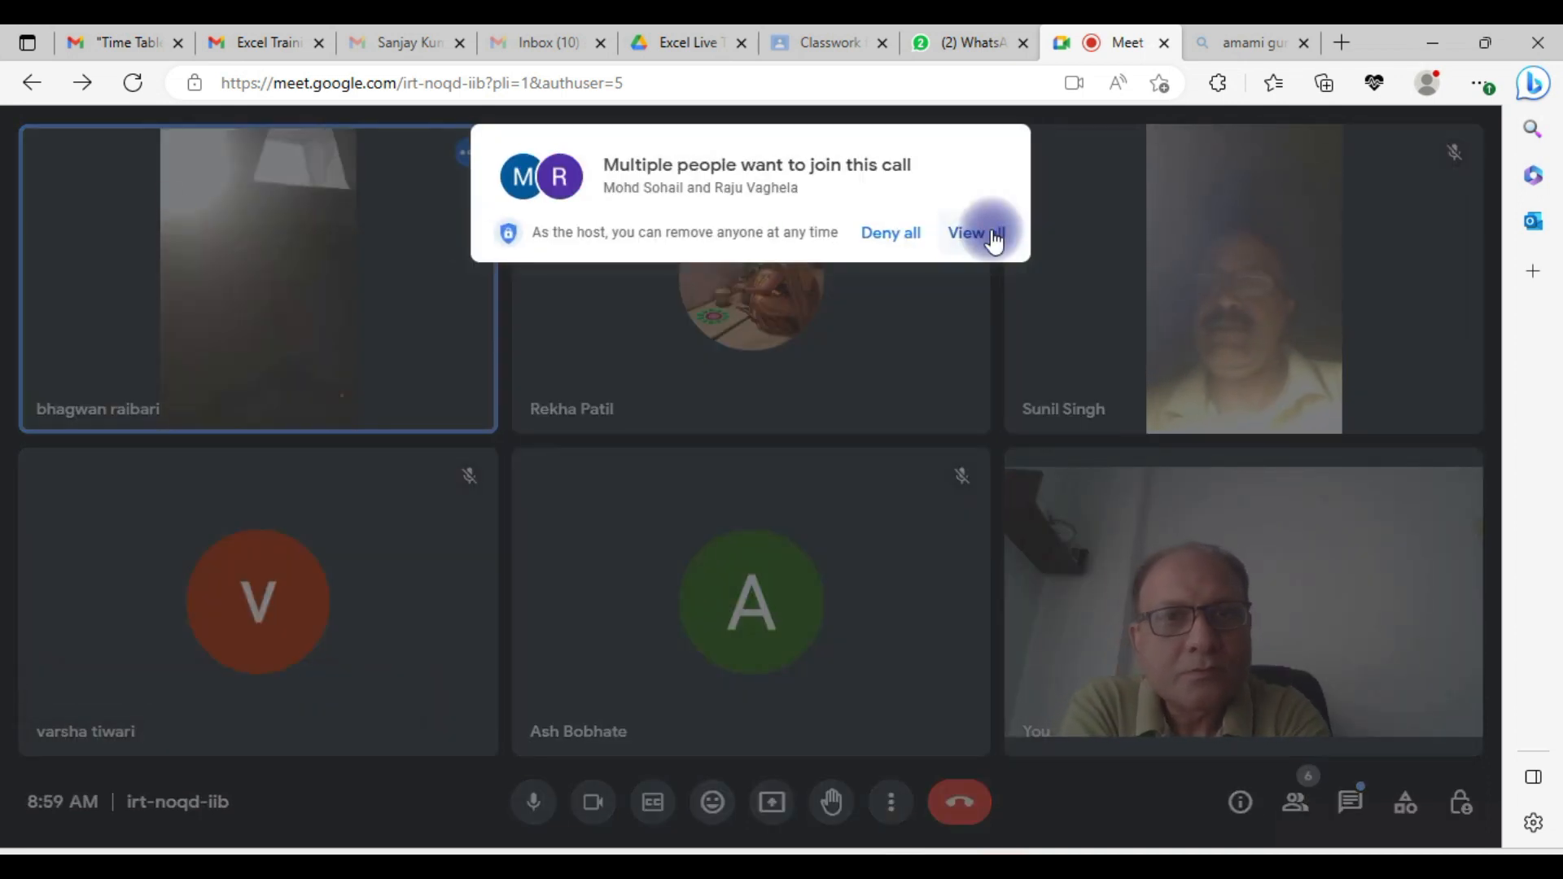
pyautogui.click(992, 236)
pyautogui.click(990, 397)
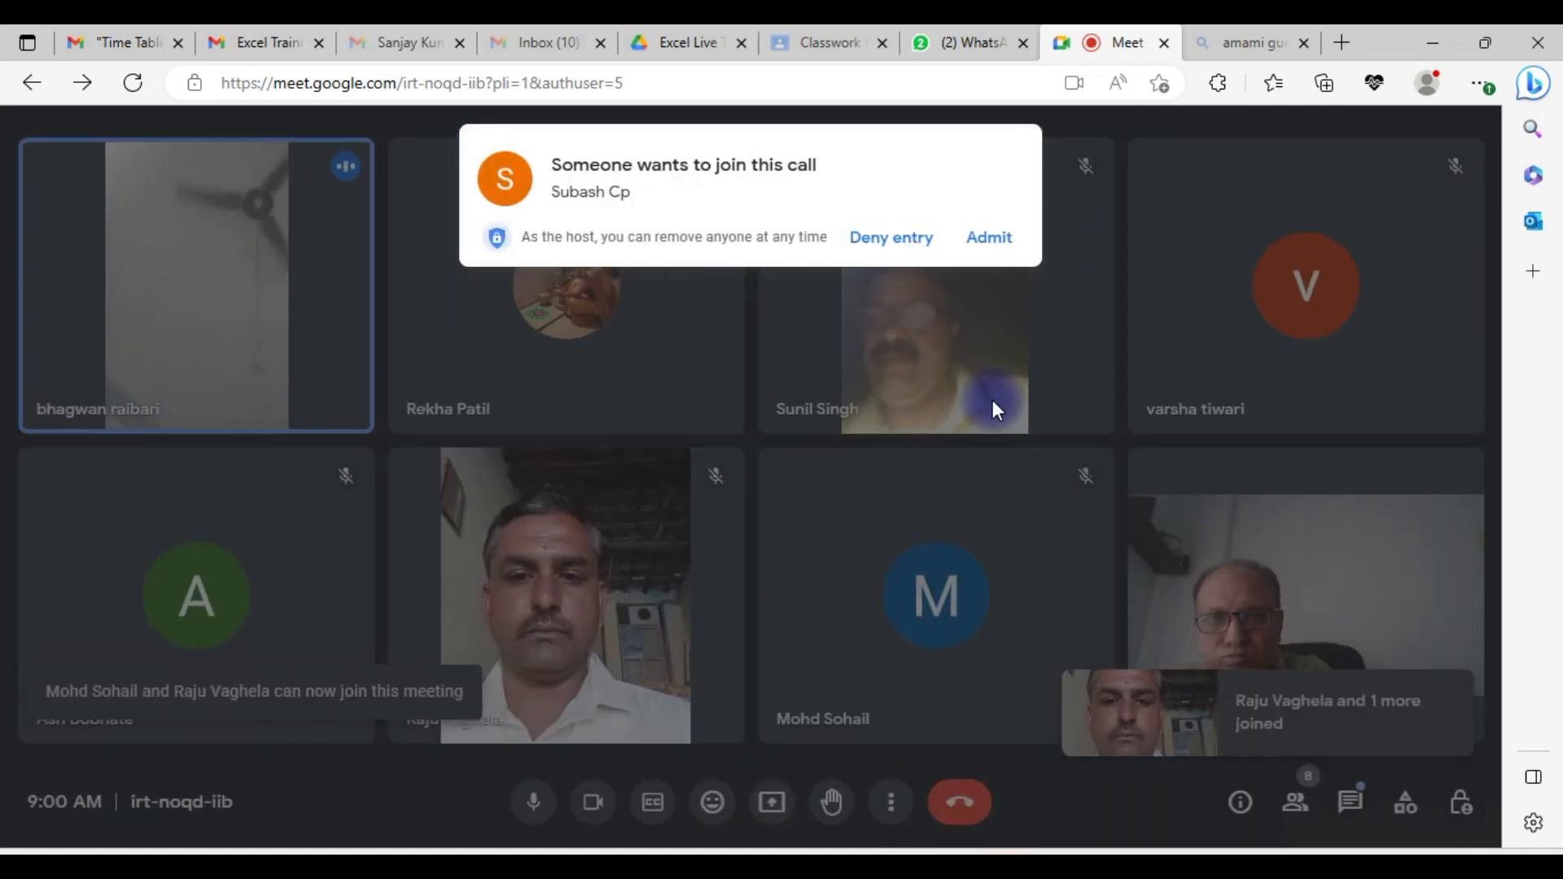
pyautogui.click(1001, 241)
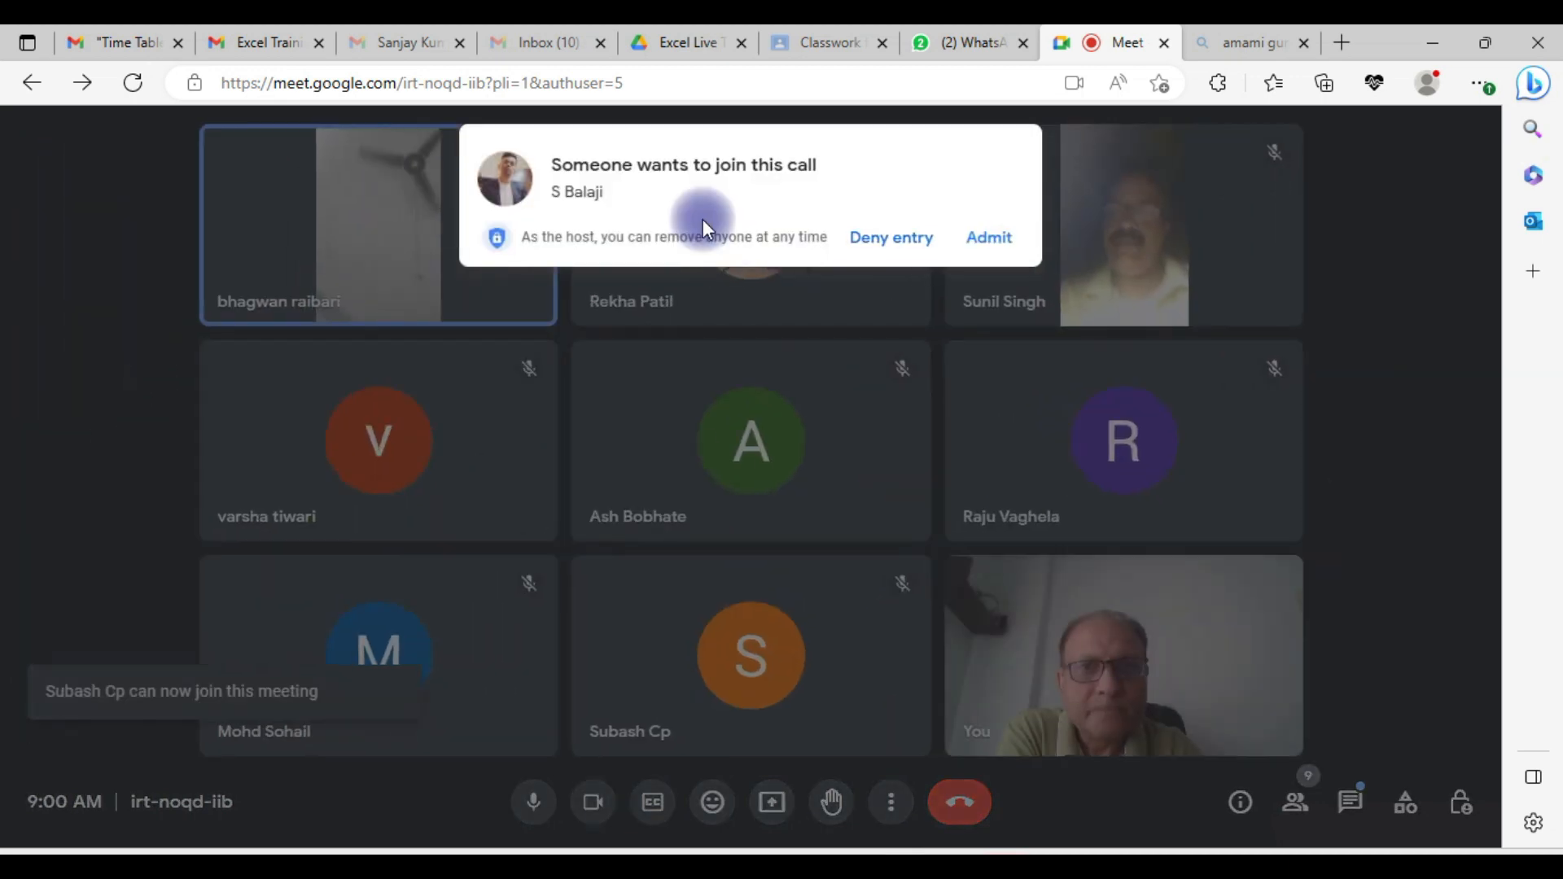
pyautogui.click(989, 238)
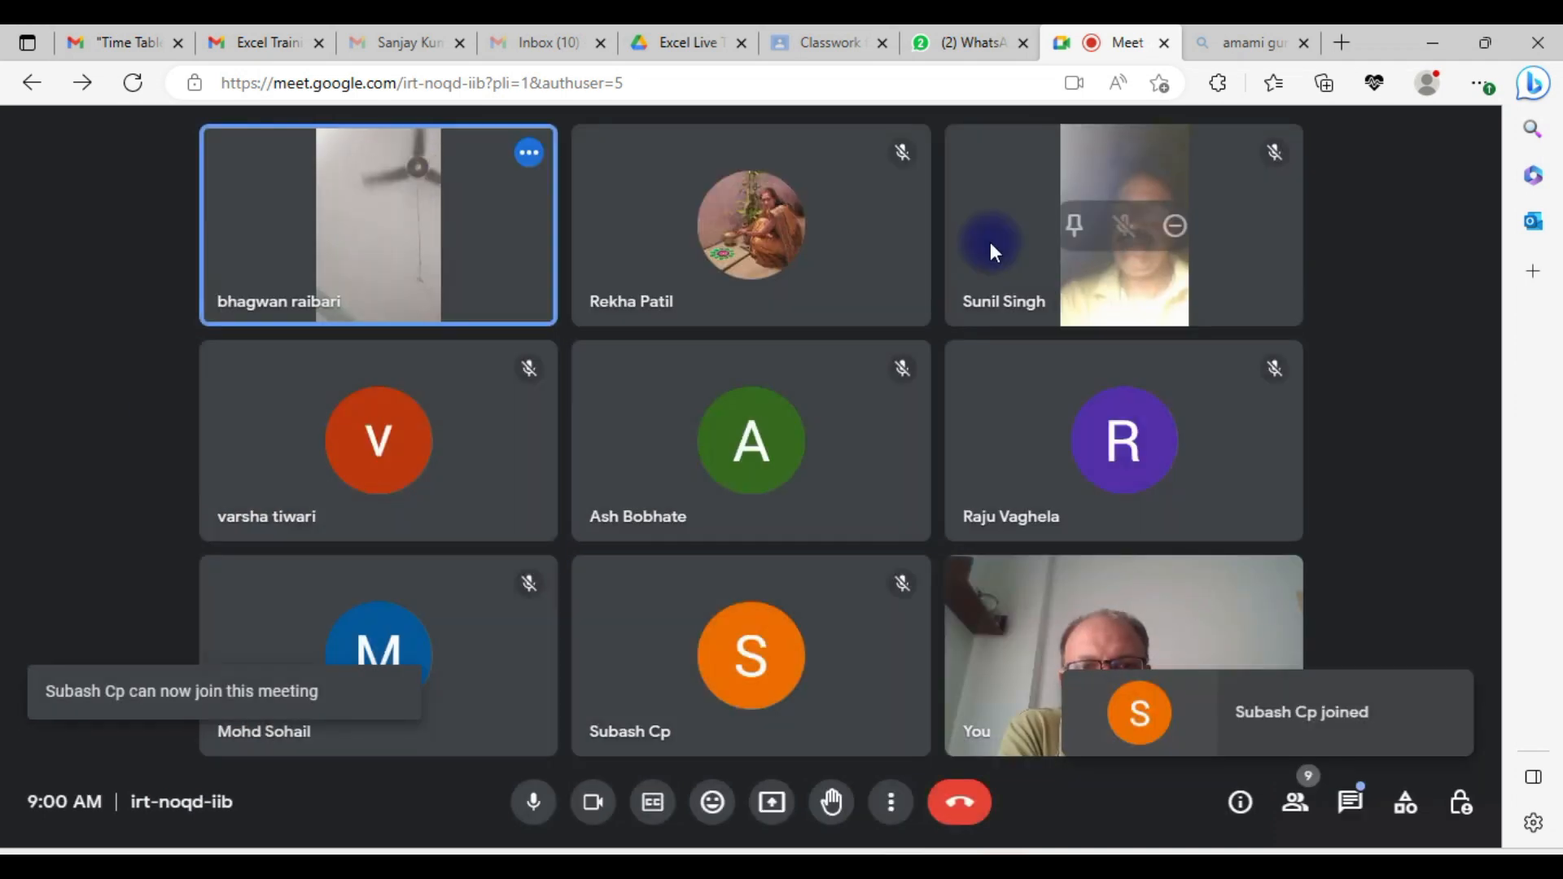